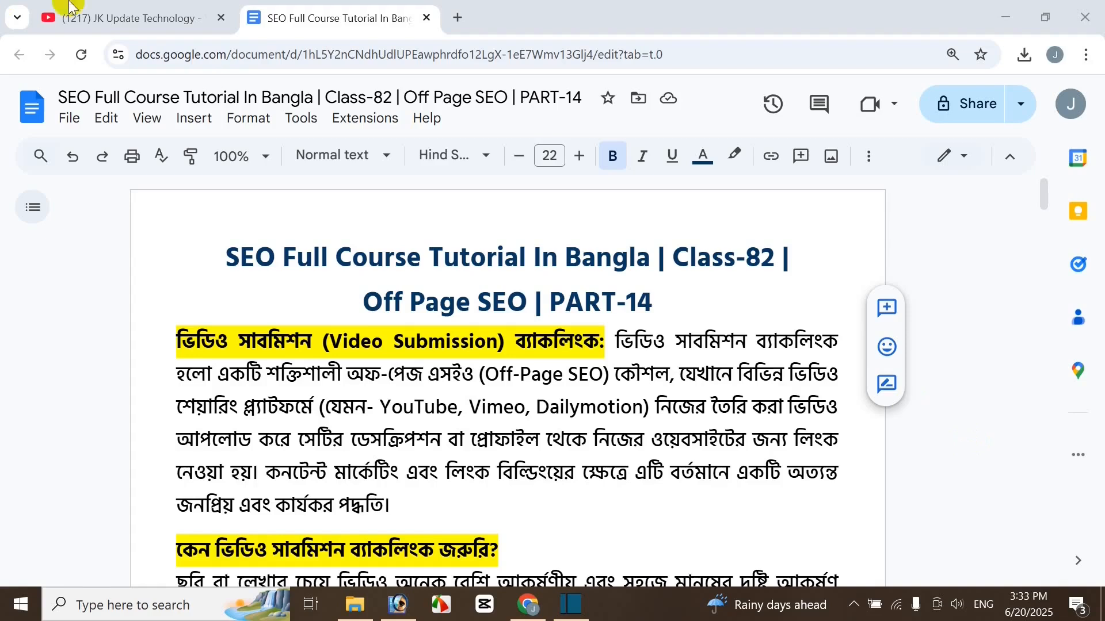
Browse the YouTube channel's videos and playlists, then return to the lesson document
{"action": "left_click", "coordinate": [143, 19]}
{"action": "scroll", "coordinate": [543, 396], "scroll_direction": "down", "scroll_amount": 2}
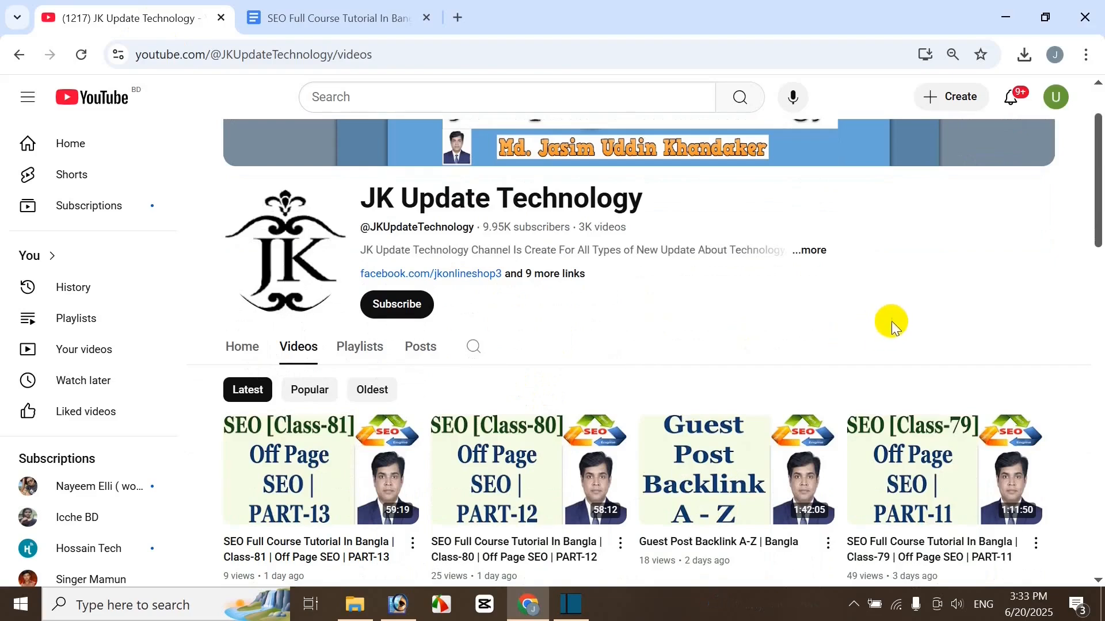
{"action": "scroll", "coordinate": [1009, 291], "scroll_direction": "down", "scroll_amount": 5}
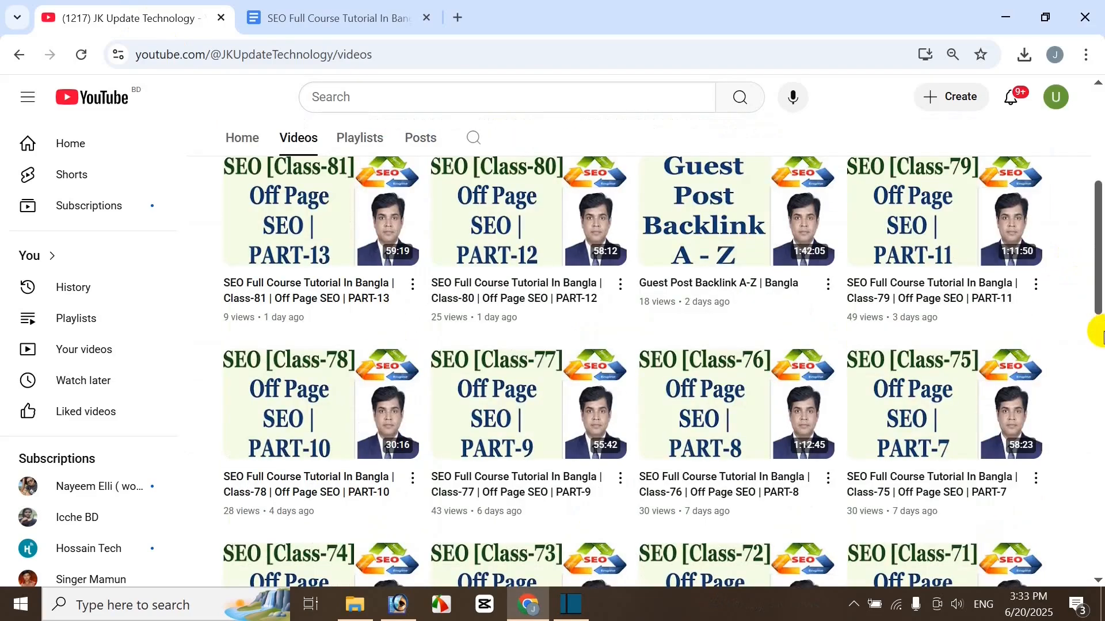
{"action": "left_click_drag", "start_coordinate": [1102, 332], "coordinate": [1102, 559]}
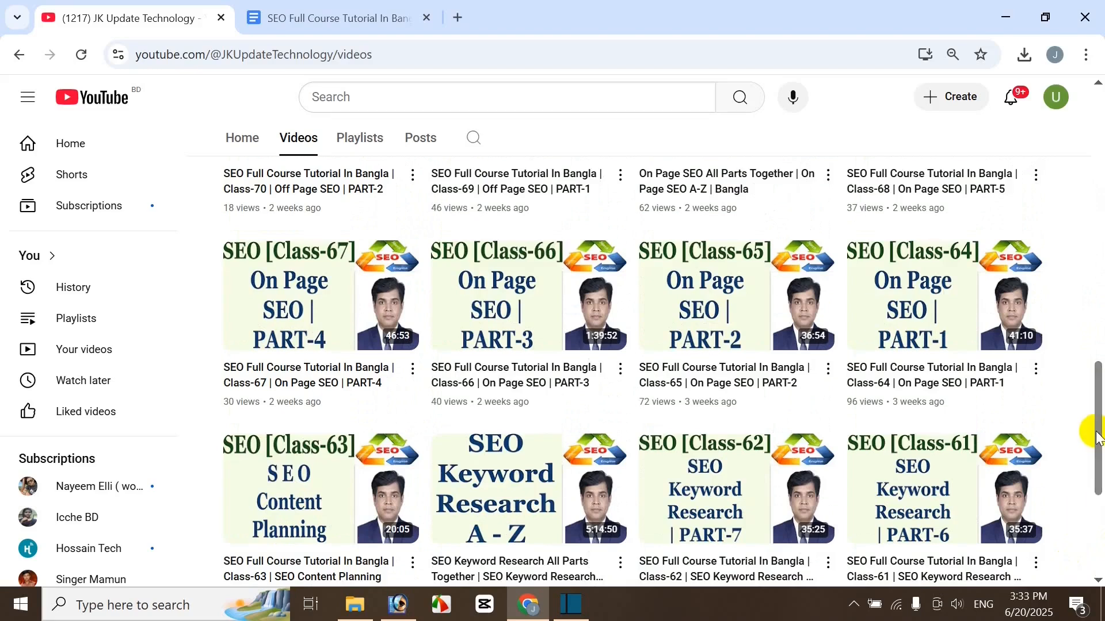
{"action": "scroll", "coordinate": [1100, 440], "scroll_direction": "down", "scroll_amount": 2}
{"action": "left_click_drag", "start_coordinate": [1100, 440], "coordinate": [1100, 194]}
{"action": "left_click", "coordinate": [363, 318]}
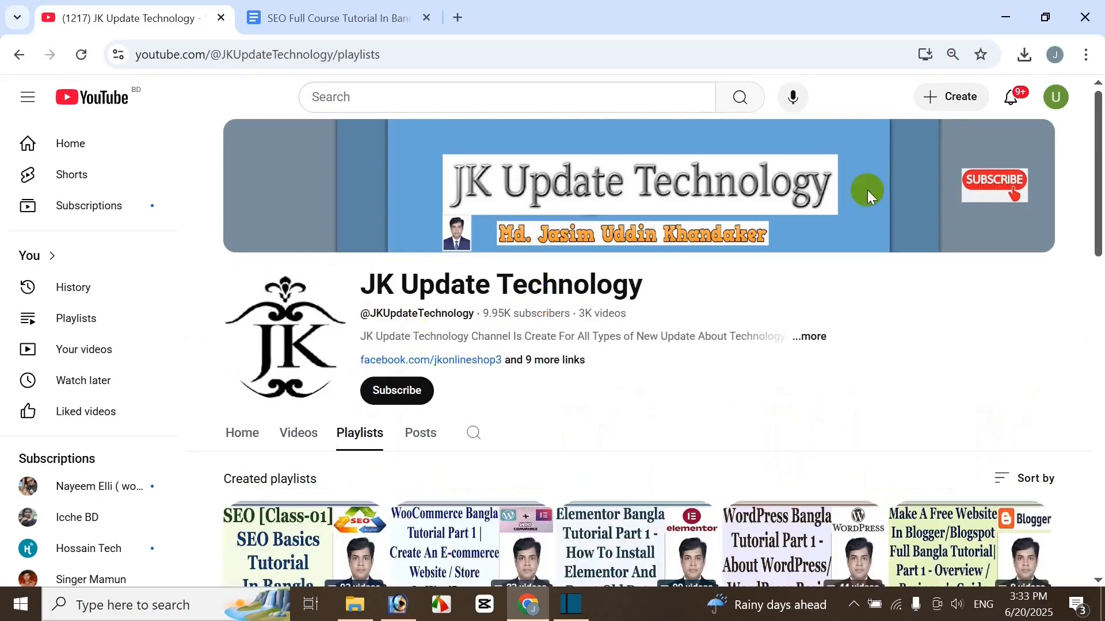
{"action": "left_click_drag", "start_coordinate": [1101, 218], "coordinate": [1100, 262]}
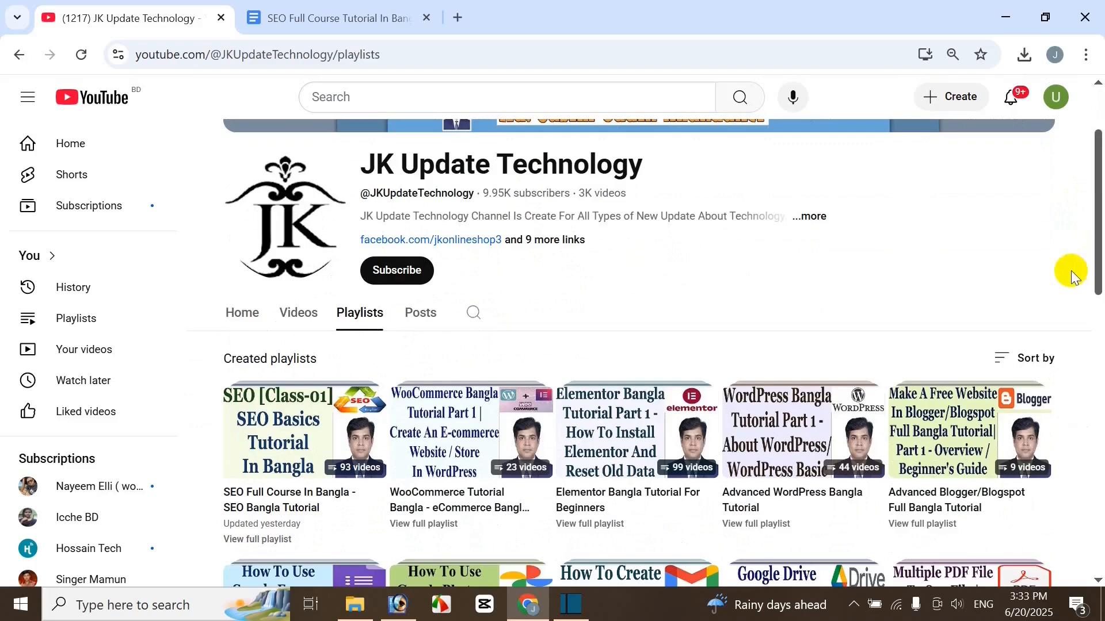
{"action": "left_click_drag", "start_coordinate": [1099, 268], "coordinate": [1099, 115]}
{"action": "left_click", "coordinate": [299, 433]}
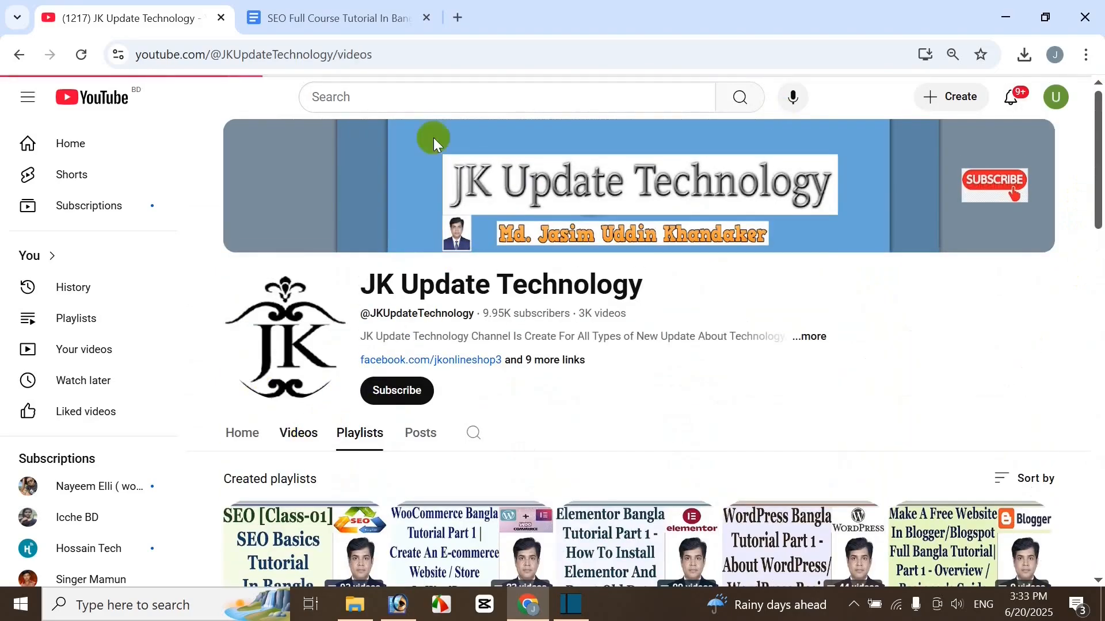
{"action": "left_click", "coordinate": [343, 21]}
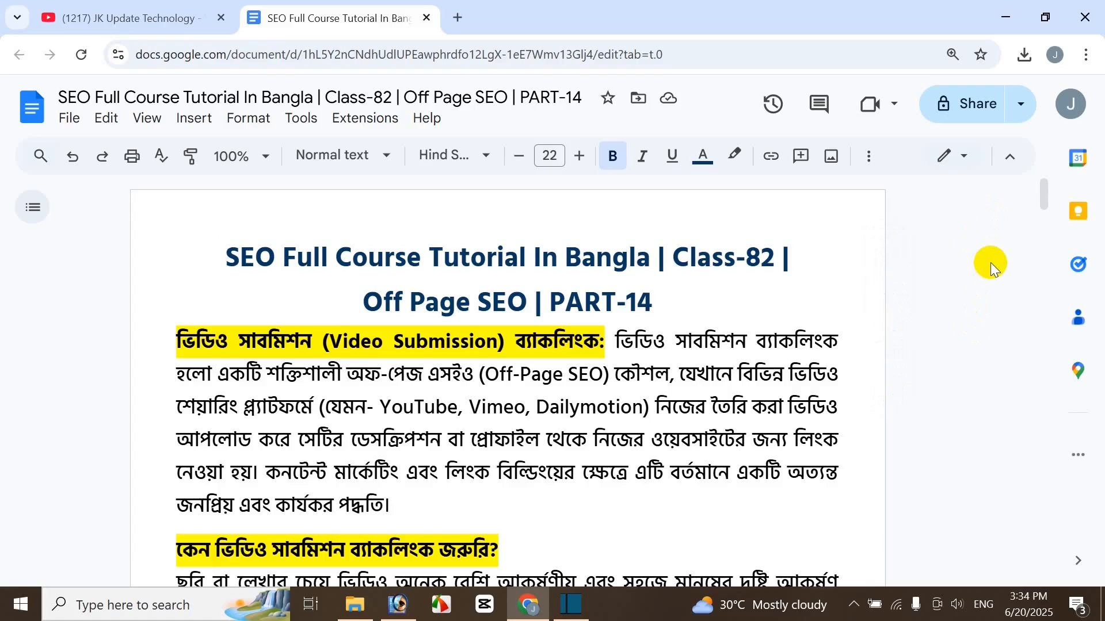
Search Fiverr for 'video submission backlink' in a new tab
{"action": "left_click", "coordinate": [458, 23]}
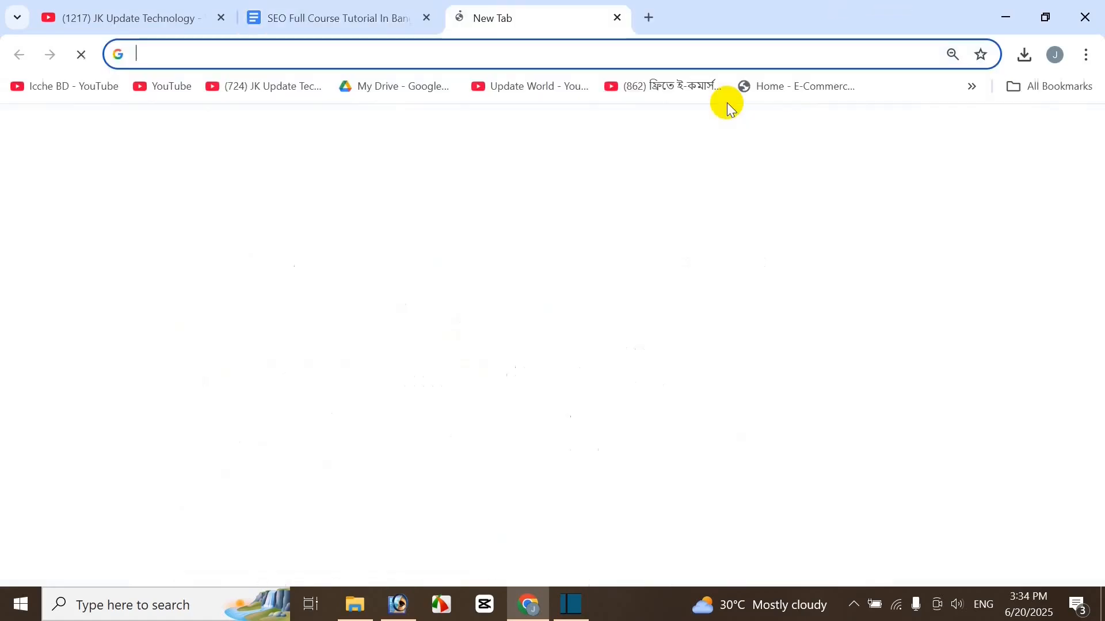
{"action": "type", "text": "fiverr.com"}
{"action": "key", "text": "Return"}
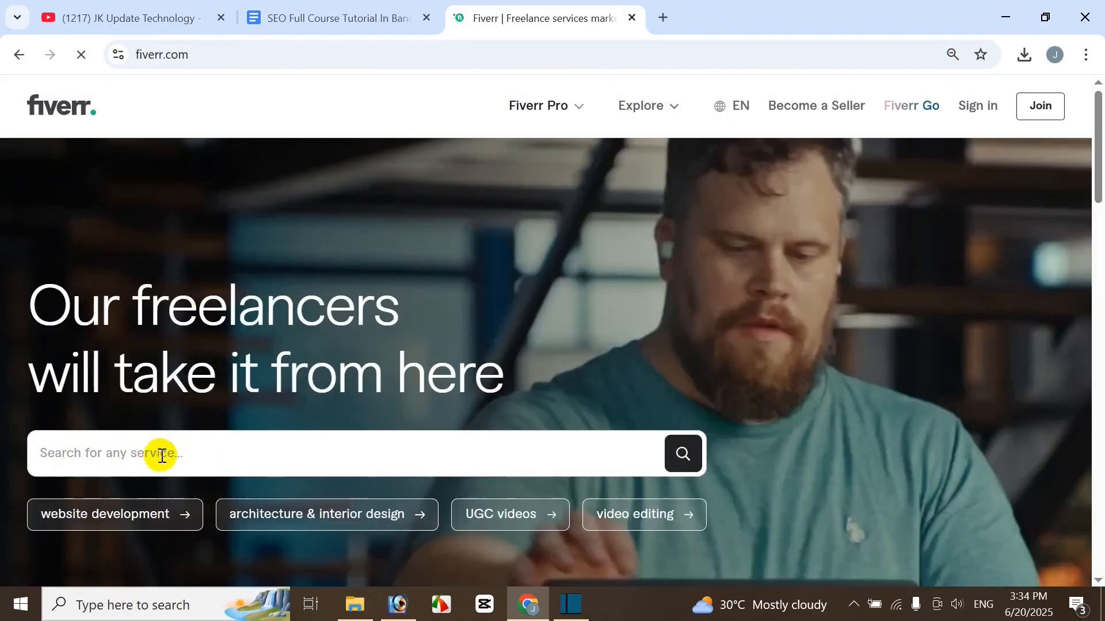
{"action": "left_click", "coordinate": [183, 454]}
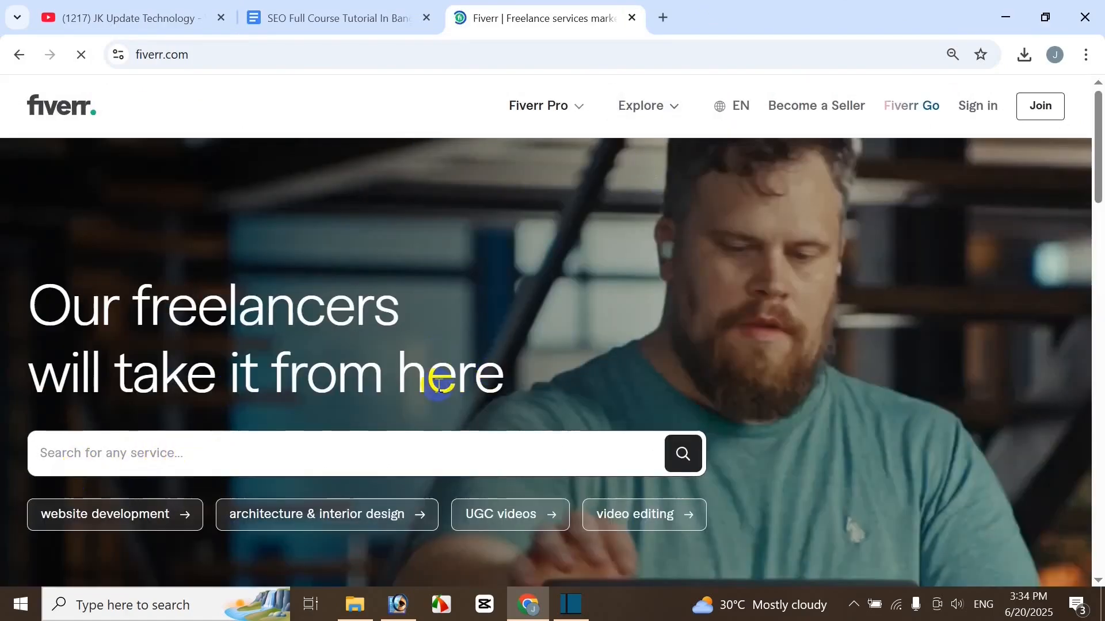
{"action": "type", "text": "video sub"}
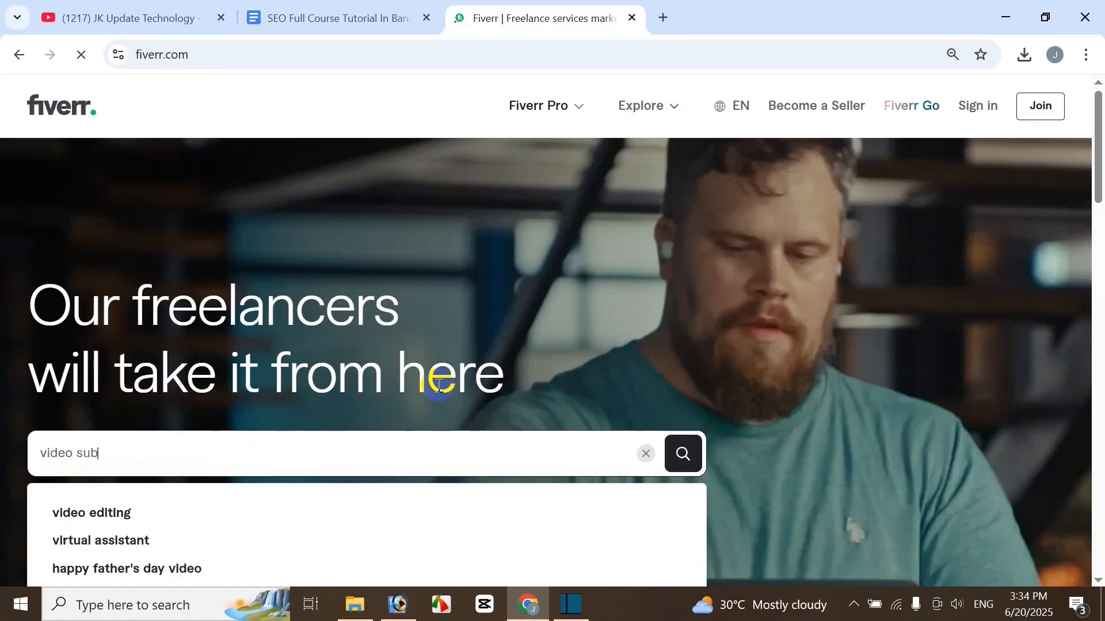
{"action": "type", "text": "m"}
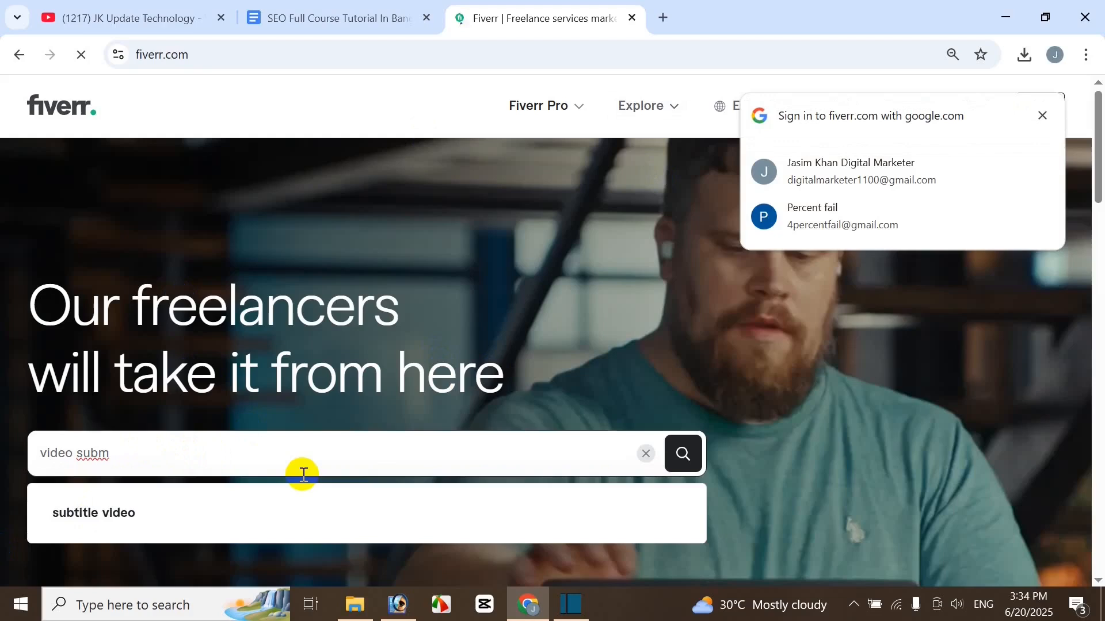
{"action": "type", "text": "ission backlink"}
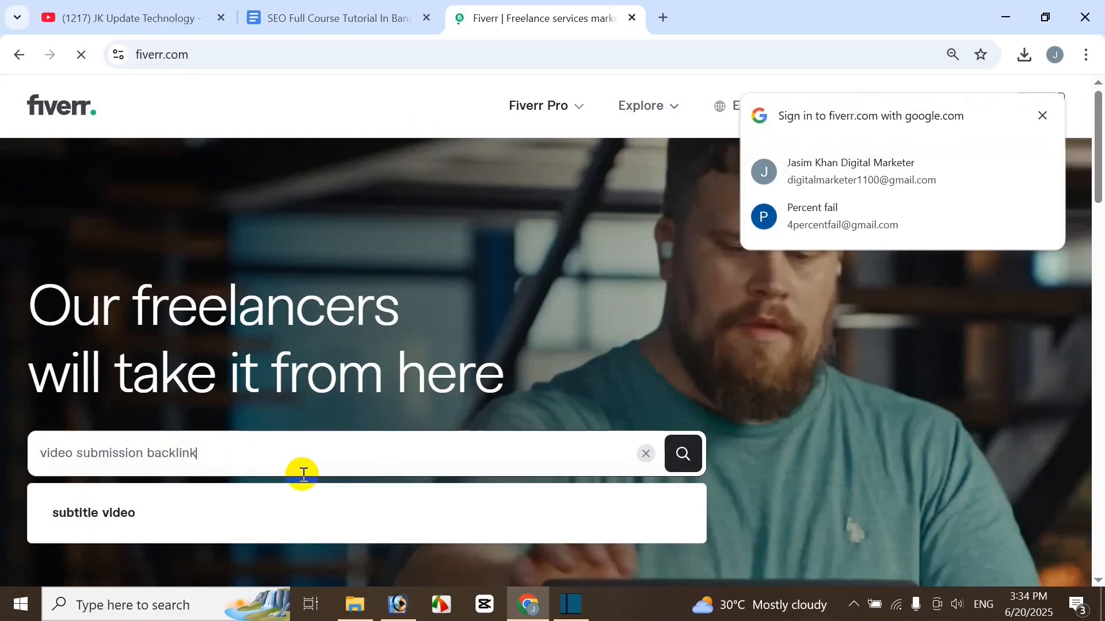
{"action": "key", "text": "Return"}
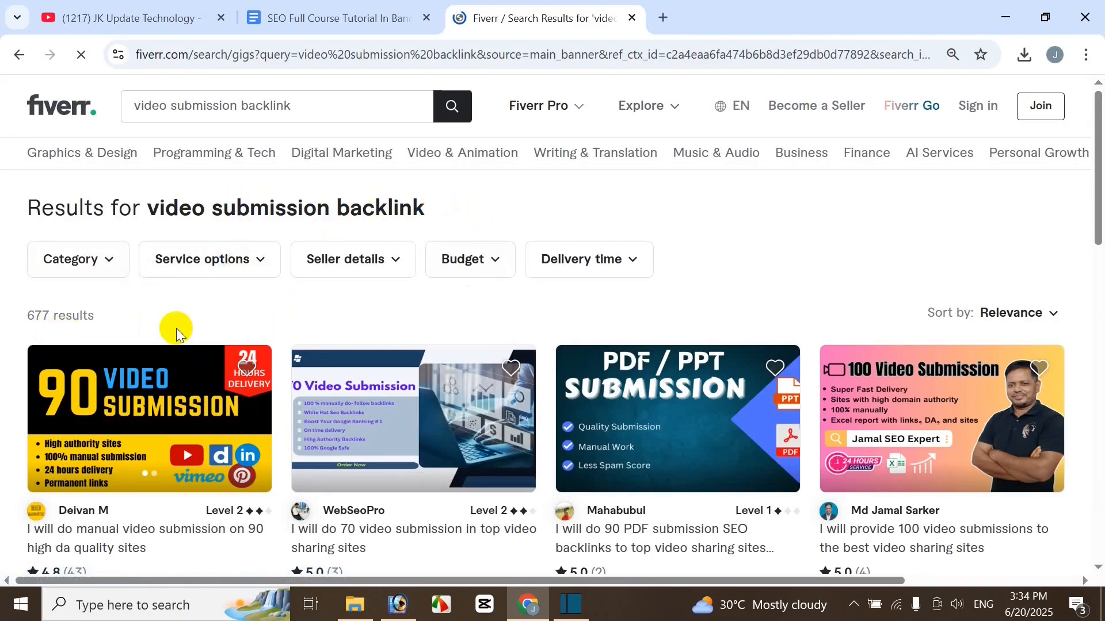
Scroll through the video submission backlink gigs and dismiss the Google sign-in prompt
{"action": "scroll", "coordinate": [344, 308], "scroll_direction": "down", "scroll_amount": 1}
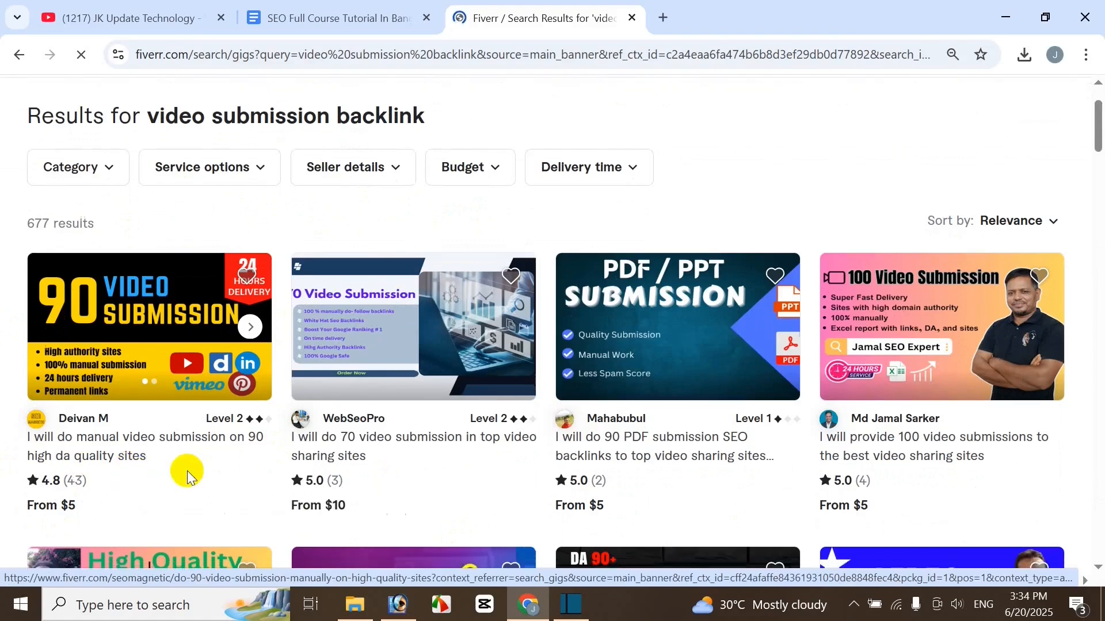
{"action": "scroll", "coordinate": [187, 471], "scroll_direction": "down", "scroll_amount": 1}
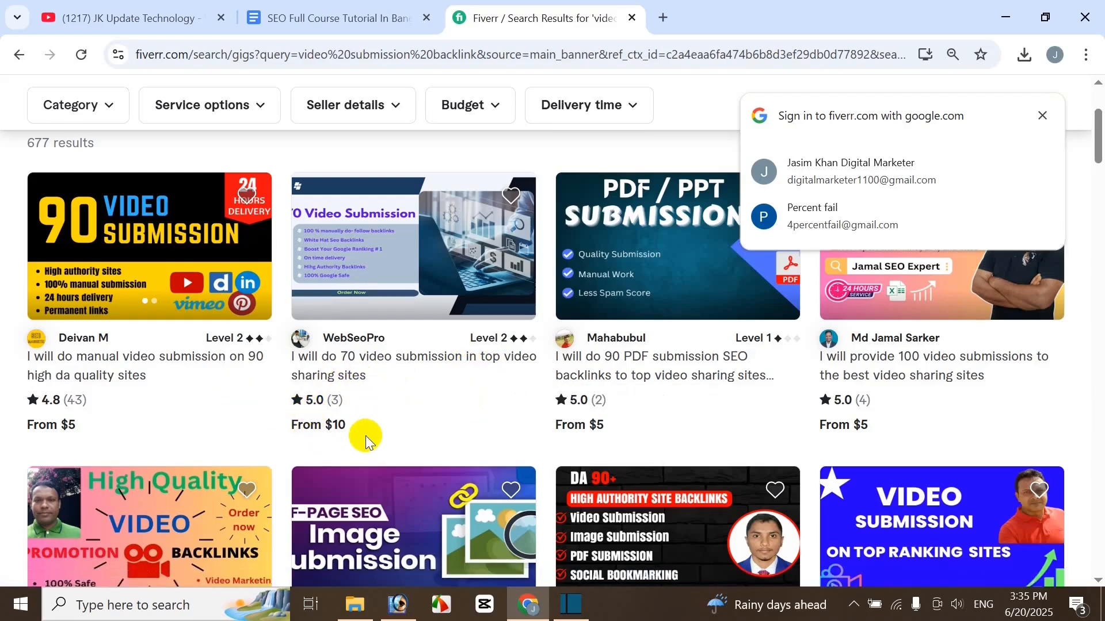
{"action": "left_click", "coordinate": [1042, 116]}
{"action": "scroll", "coordinate": [1053, 314], "scroll_direction": "down", "scroll_amount": 2}
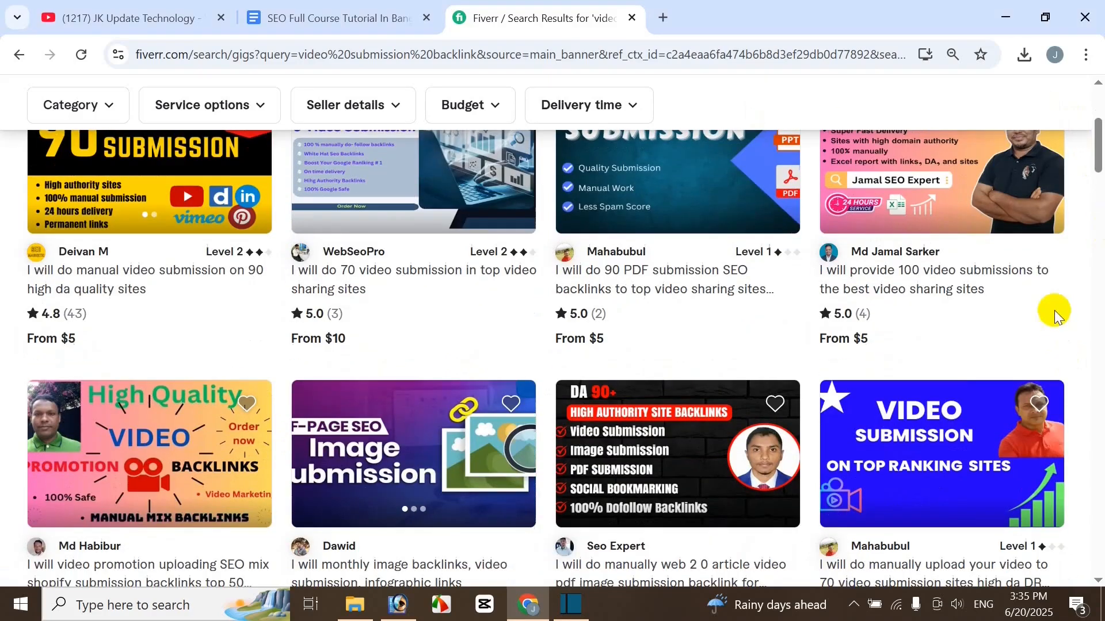
{"action": "scroll", "coordinate": [631, 411], "scroll_direction": "down", "scroll_amount": 3}
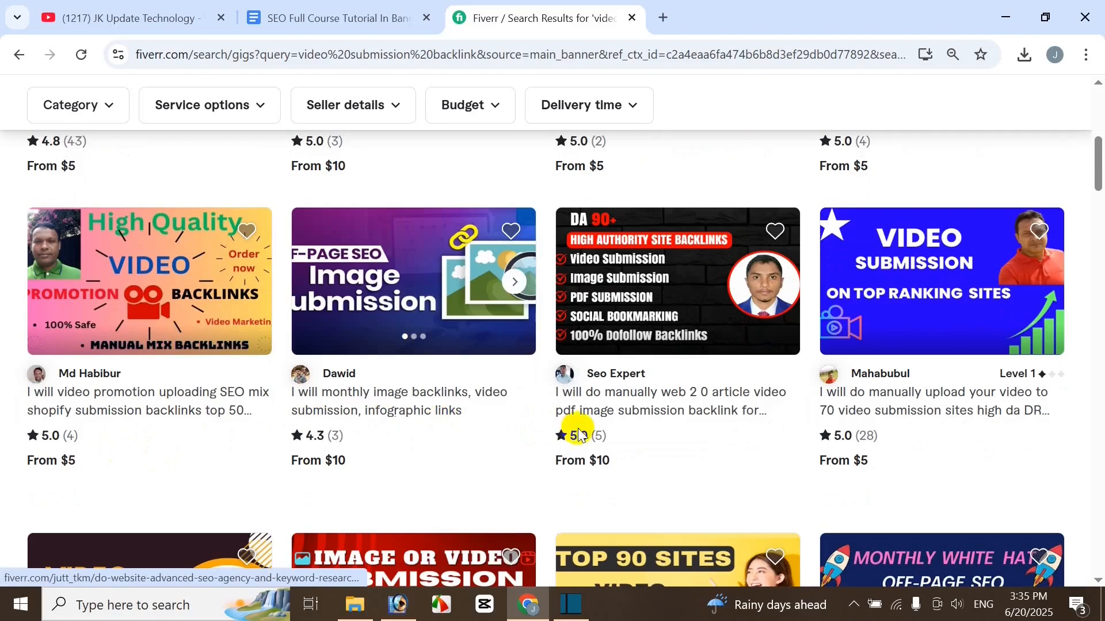
{"action": "scroll", "coordinate": [1092, 444], "scroll_direction": "up", "scroll_amount": 7}
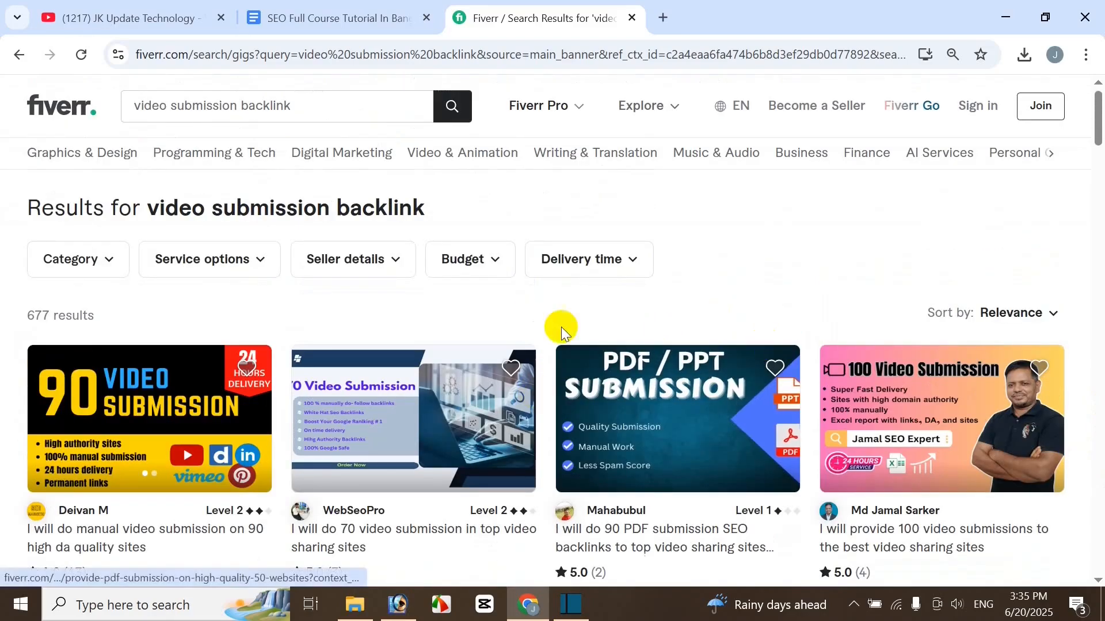
{"action": "scroll", "coordinate": [348, 321], "scroll_direction": "down", "scroll_amount": 1}
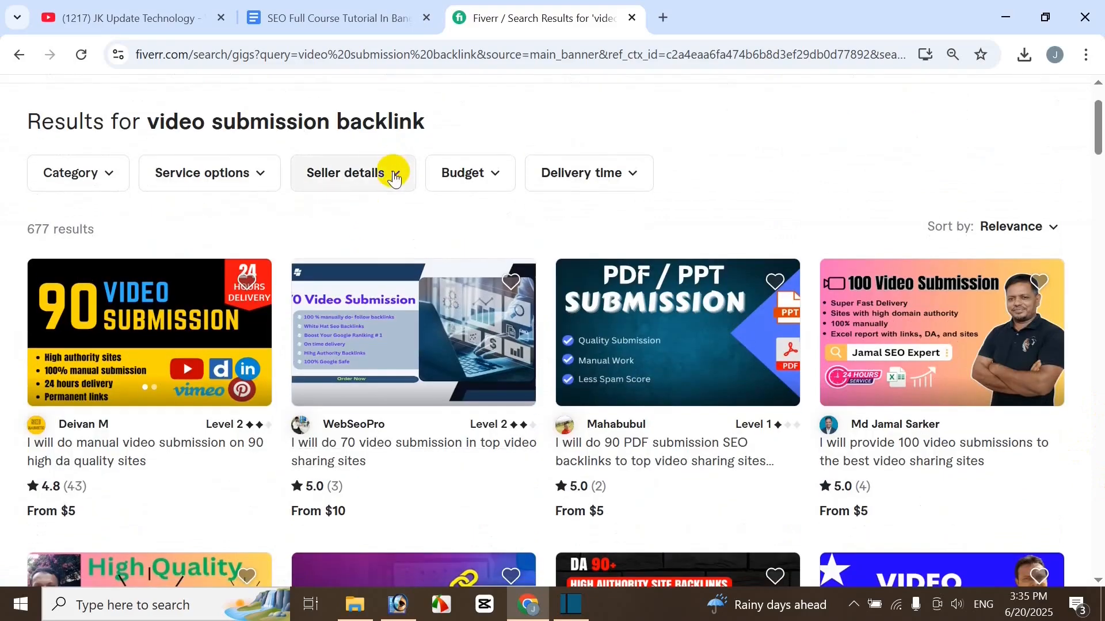
Filter the results by seller location Bangladesh, narrowing them to 220 gigs
{"action": "left_click", "coordinate": [393, 183]}
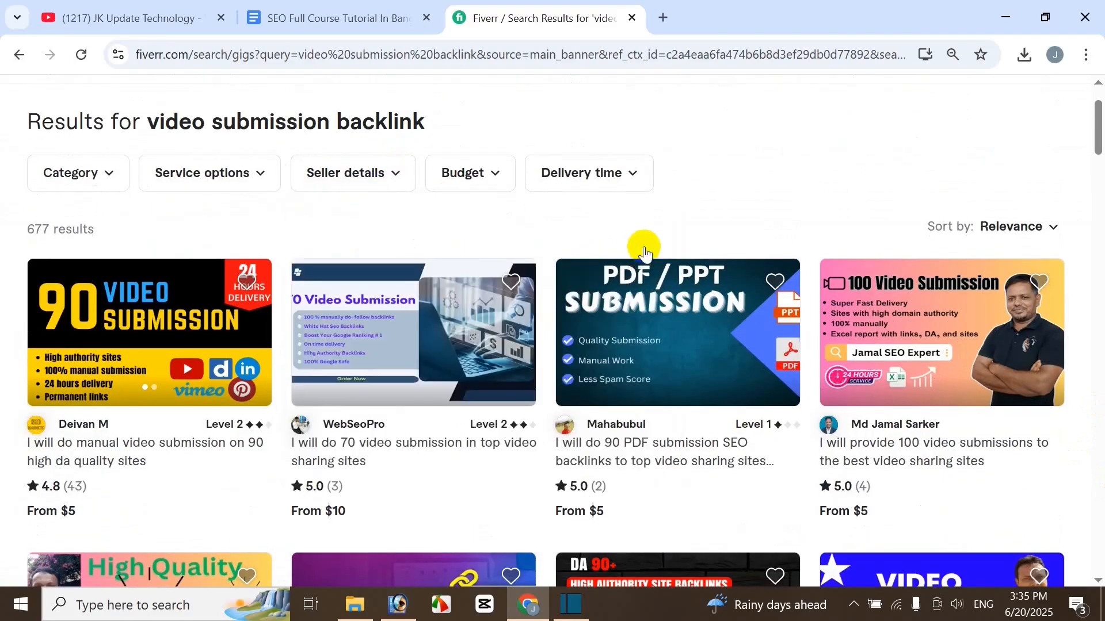
{"action": "left_click_drag", "start_coordinate": [671, 245], "coordinate": [672, 410]}
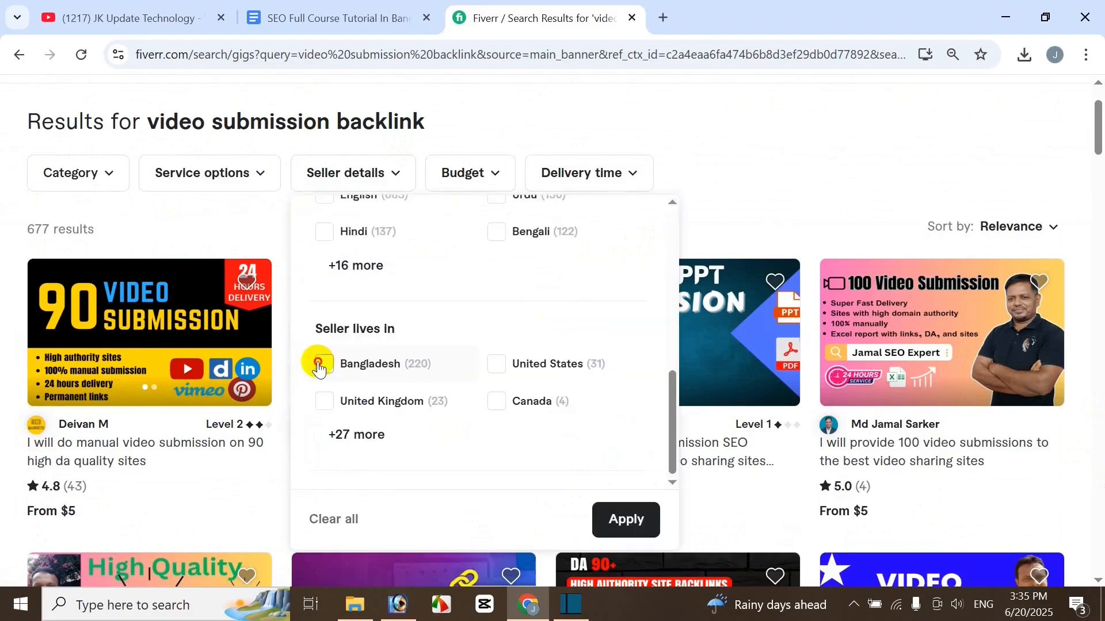
{"action": "left_click", "coordinate": [624, 518]}
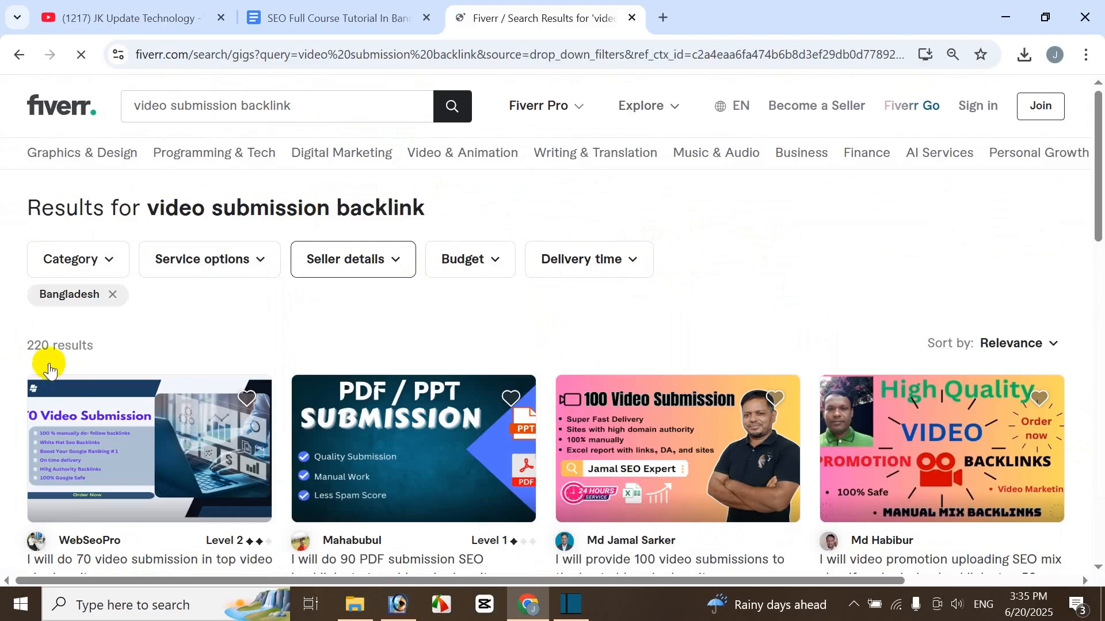
{"action": "scroll", "coordinate": [728, 313], "scroll_direction": "down", "scroll_amount": 3}
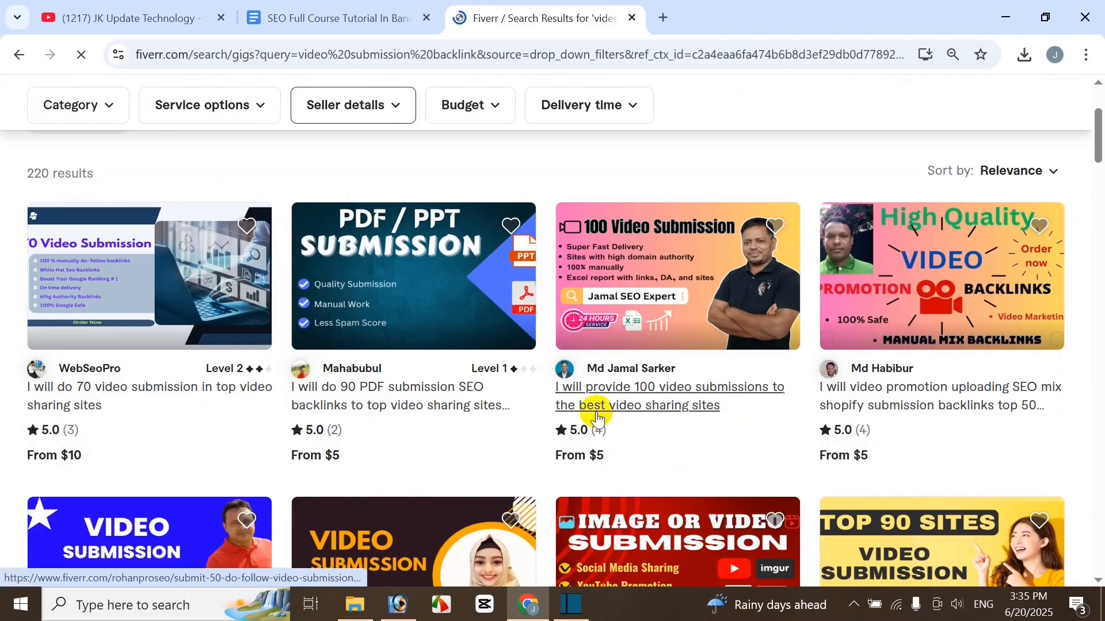
{"action": "scroll", "coordinate": [1091, 432], "scroll_direction": "down", "scroll_amount": 5}
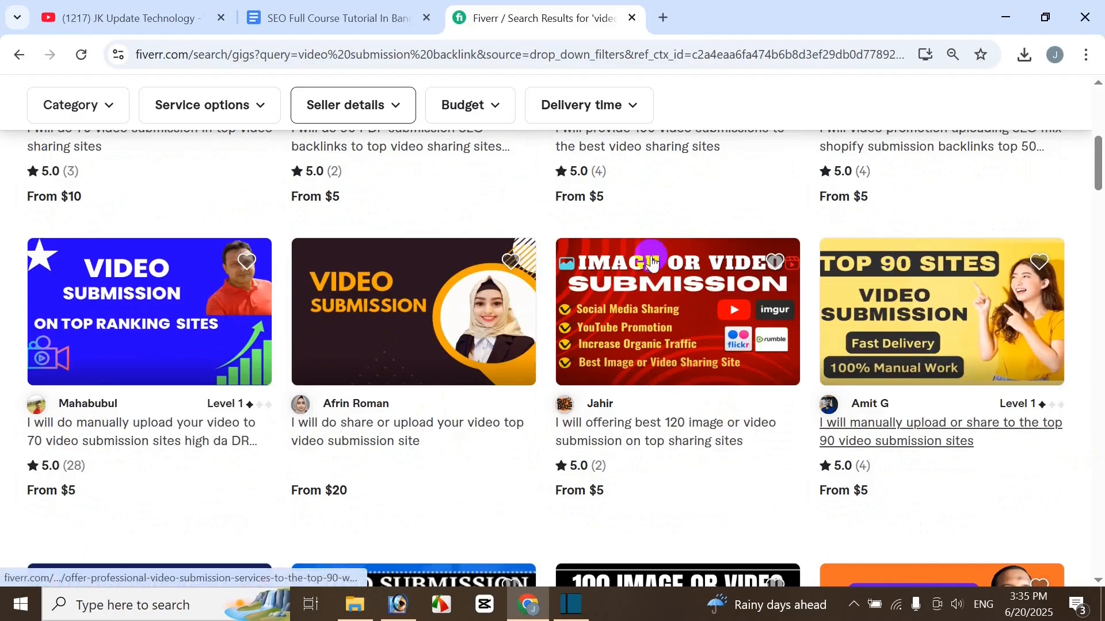
{"action": "scroll", "coordinate": [407, 294], "scroll_direction": "up", "scroll_amount": 8}
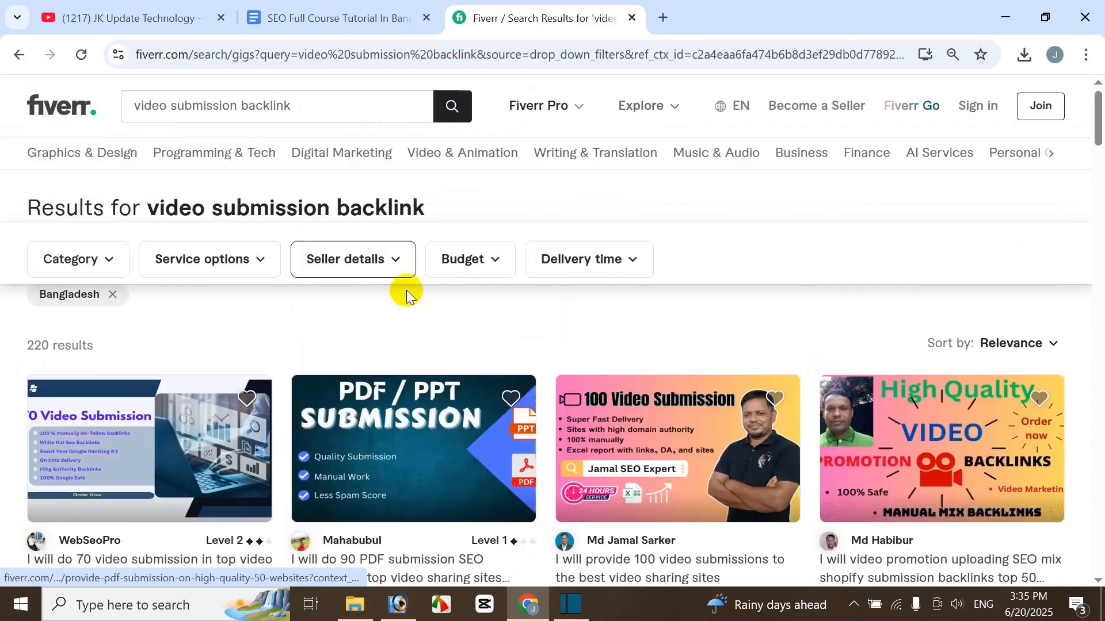
Change the query to 'image submission backlink' and look over the 3,300+ results
{"action": "double_click", "coordinate": [167, 112]}
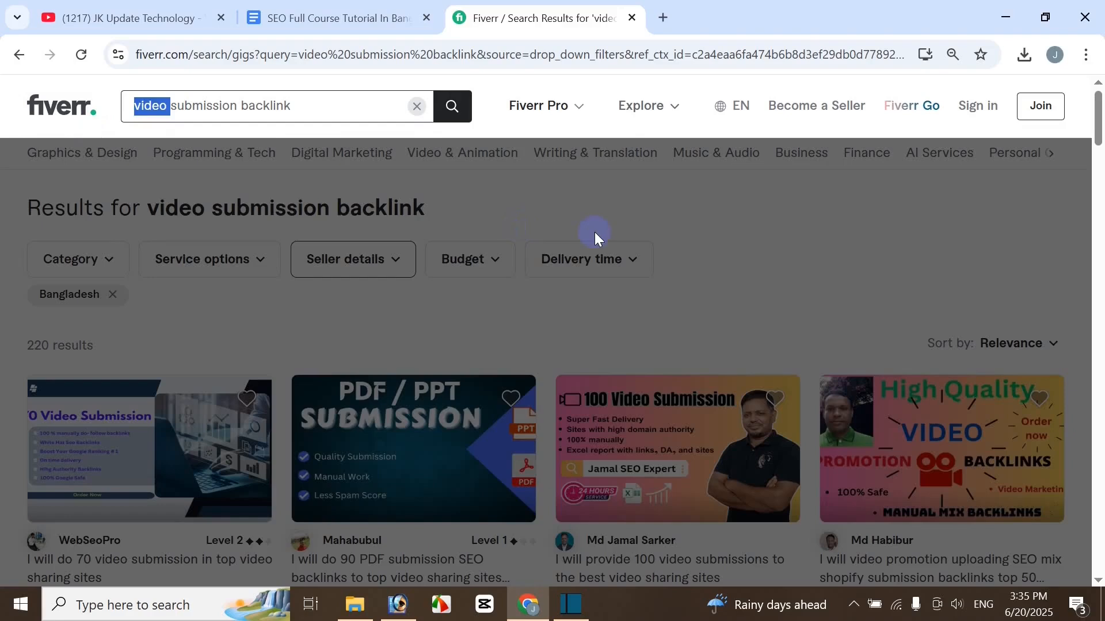
{"action": "type", "text": "image"}
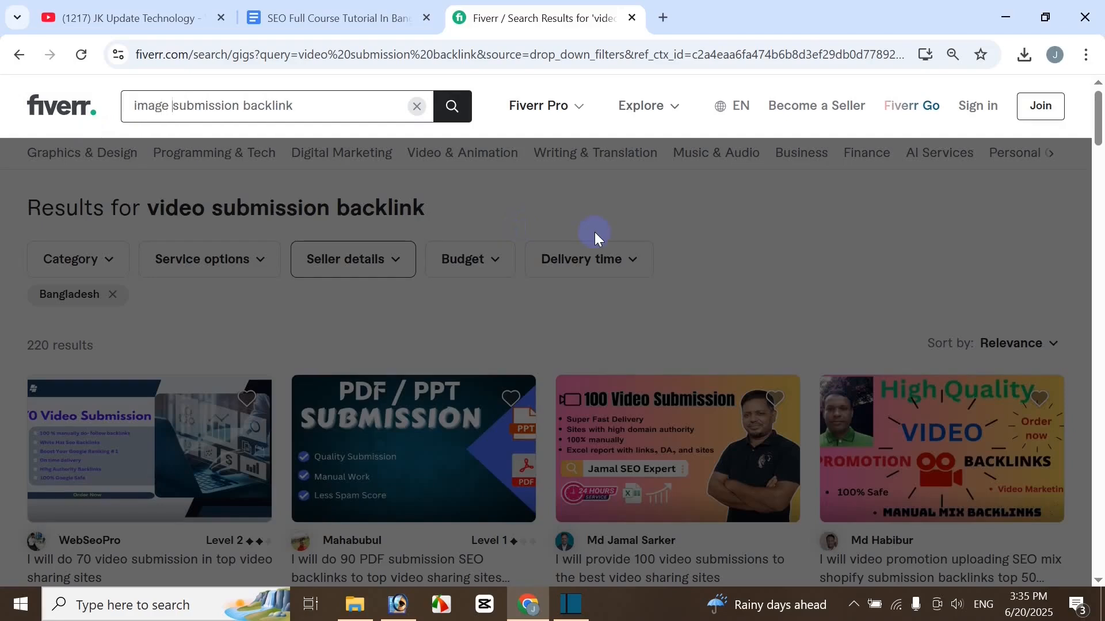
{"action": "key", "text": "Return"}
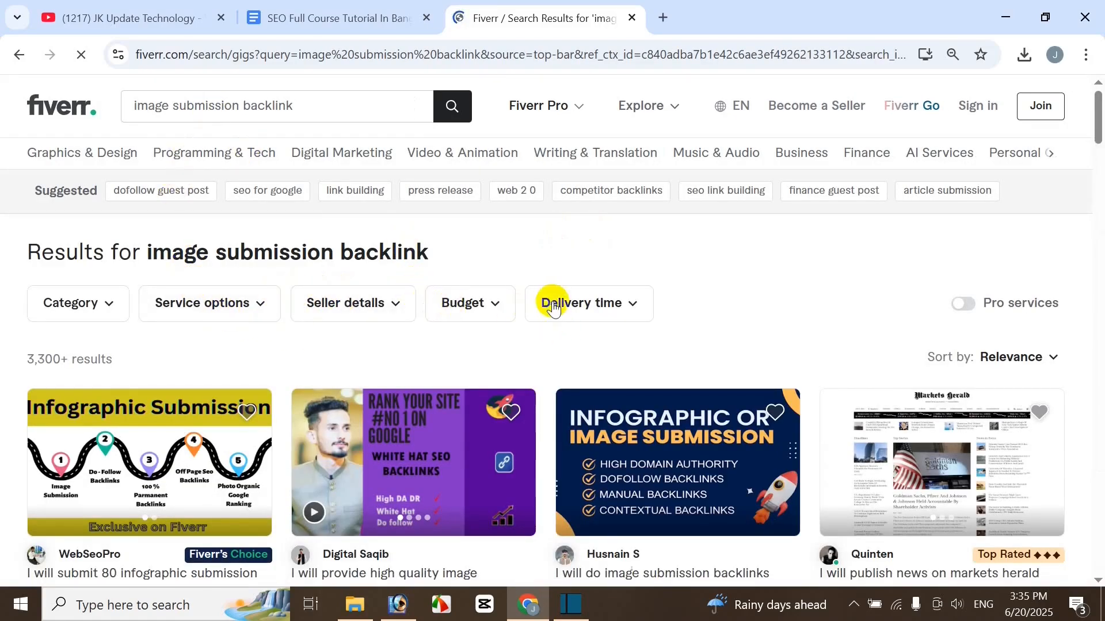
{"action": "scroll", "coordinate": [552, 311], "scroll_direction": "down", "scroll_amount": 3}
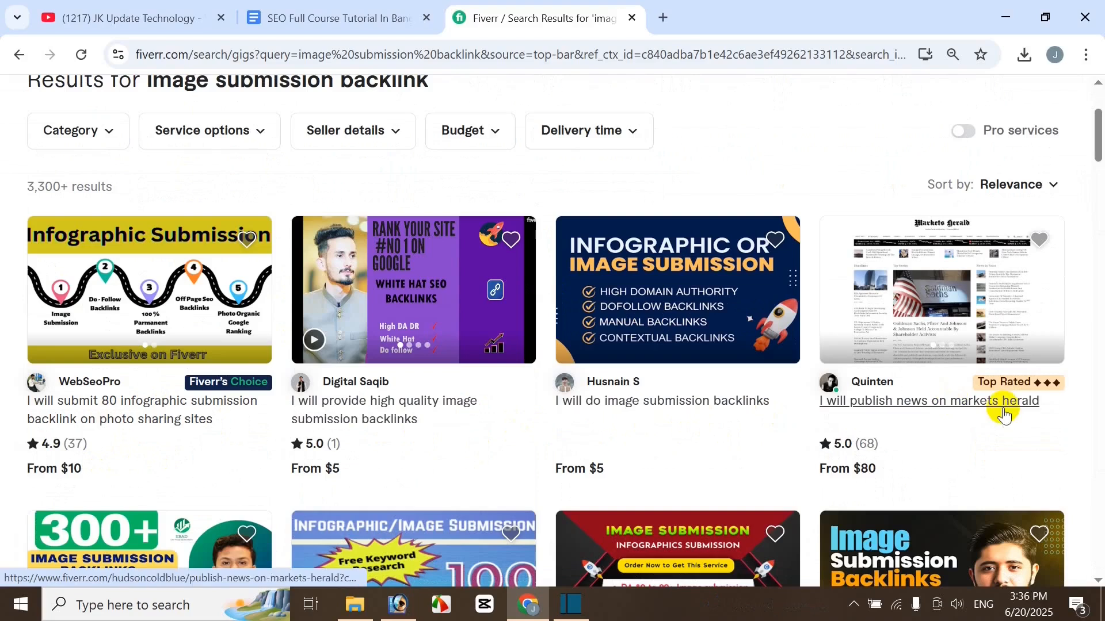
{"action": "scroll", "coordinate": [576, 437], "scroll_direction": "down", "scroll_amount": 1}
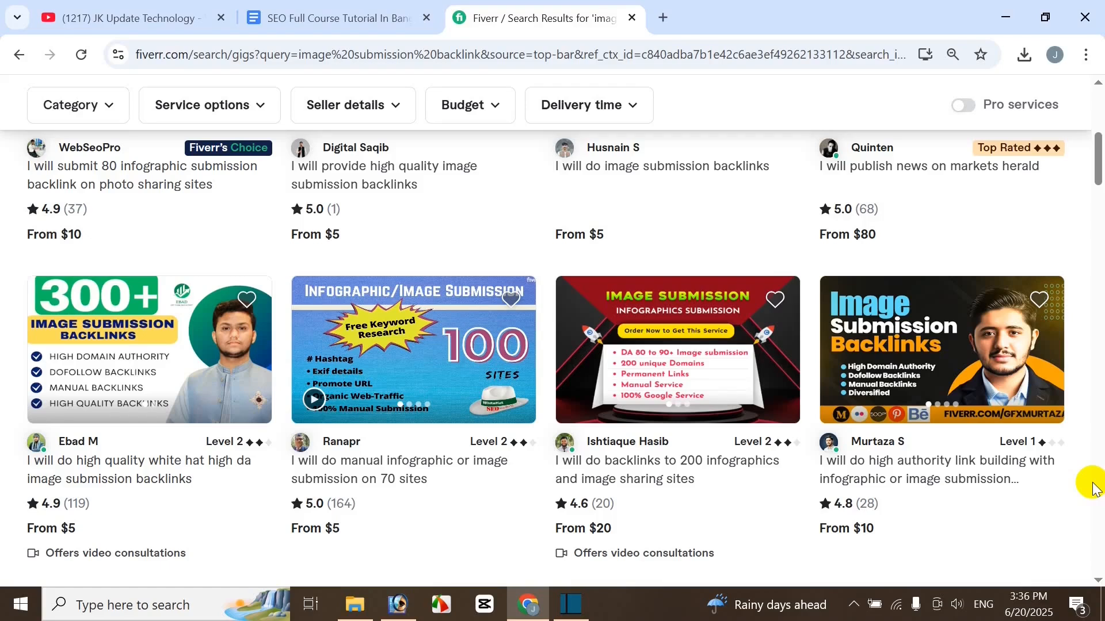
{"action": "scroll", "coordinate": [1096, 415], "scroll_direction": "up", "scroll_amount": 7}
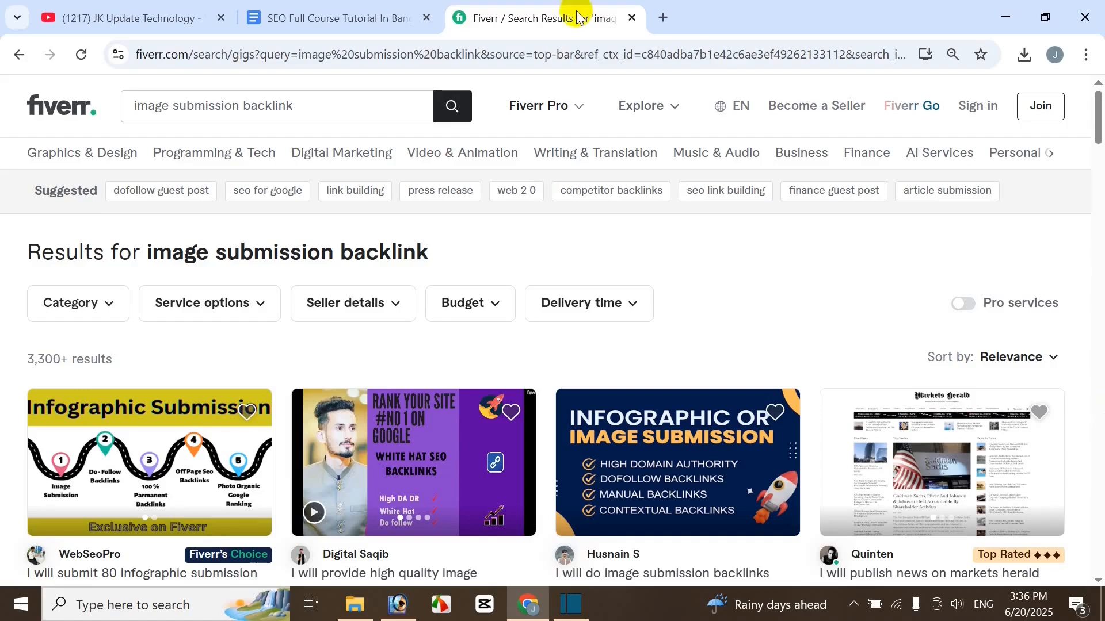
Close the Fiverr tab and scroll the Class-82 notes to the video submission benefits bullets
{"action": "left_click", "coordinate": [632, 17]}
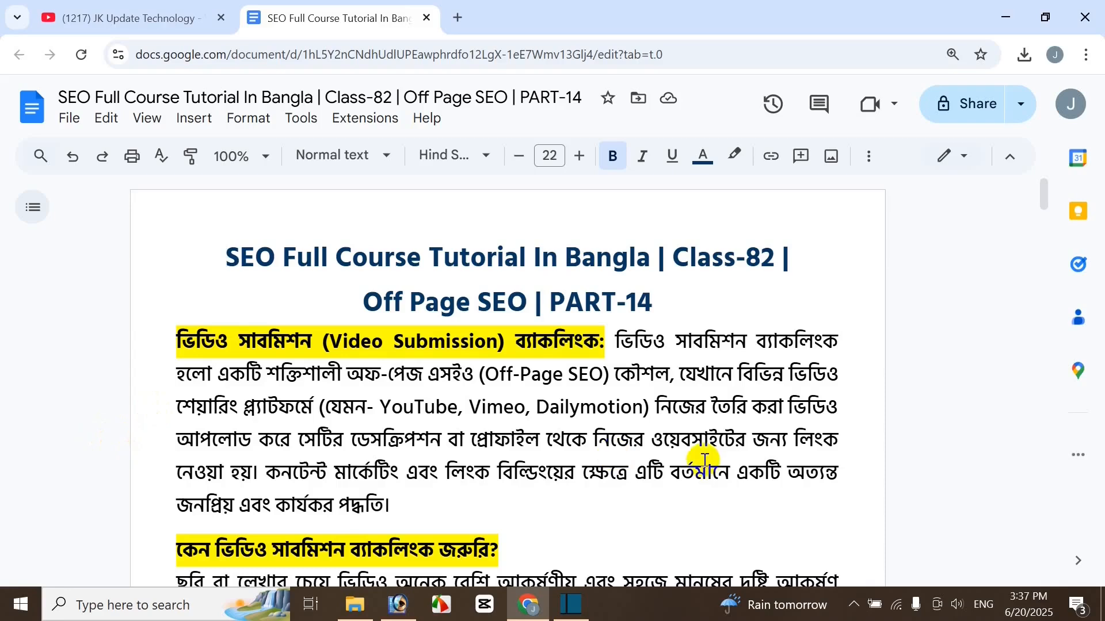
{"action": "scroll", "coordinate": [701, 509], "scroll_direction": "down", "scroll_amount": 3}
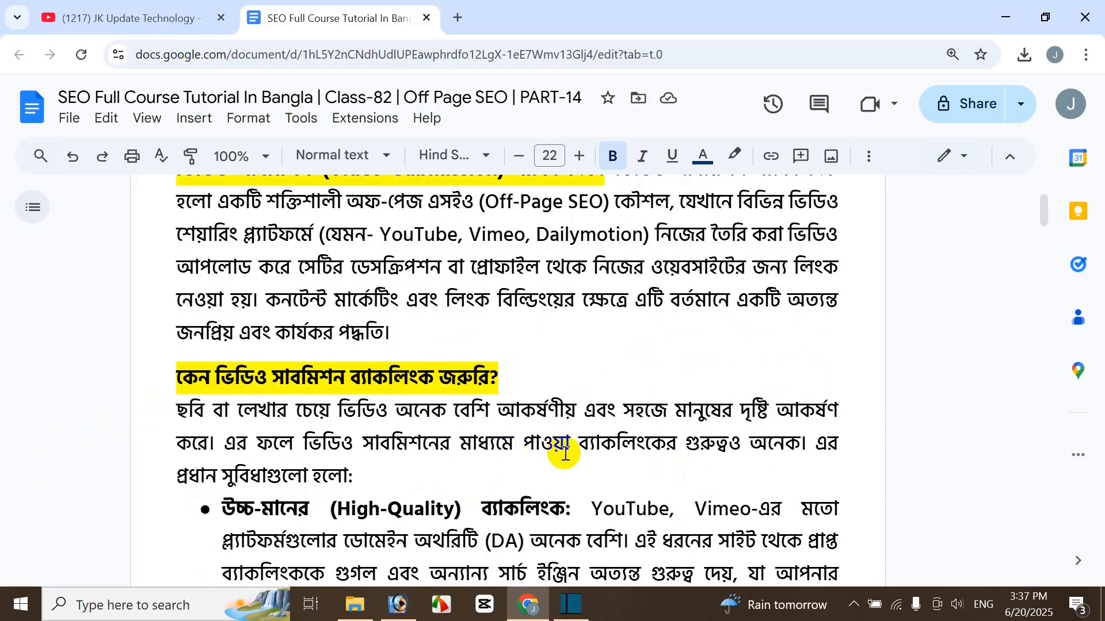
{"action": "scroll", "coordinate": [112, 440], "scroll_direction": "down", "scroll_amount": 2}
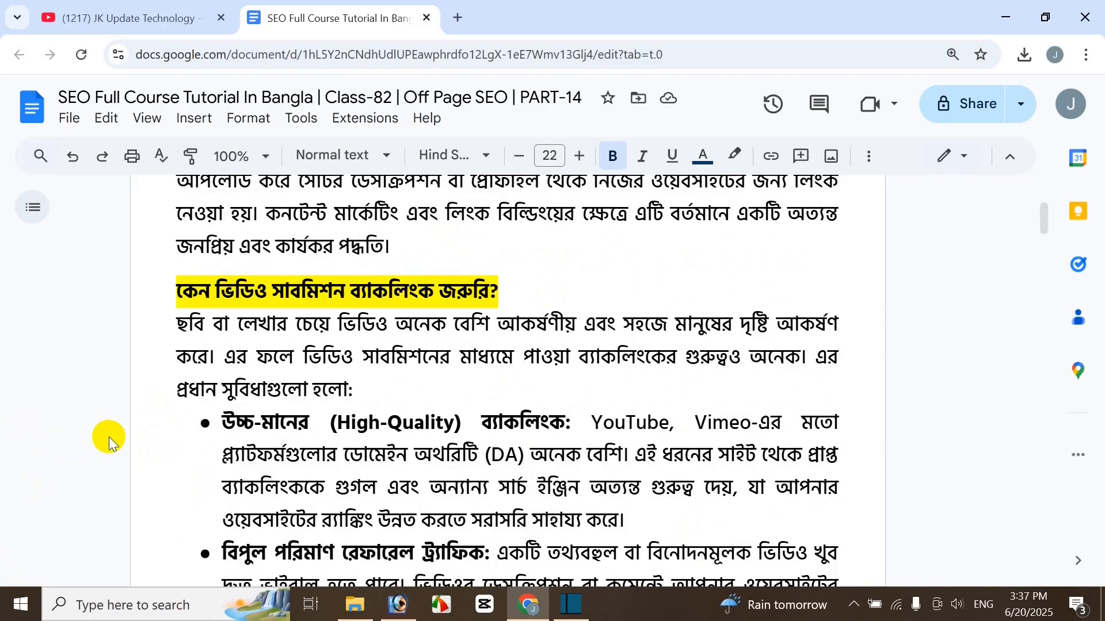
{"action": "scroll", "coordinate": [109, 436], "scroll_direction": "down", "scroll_amount": 2}
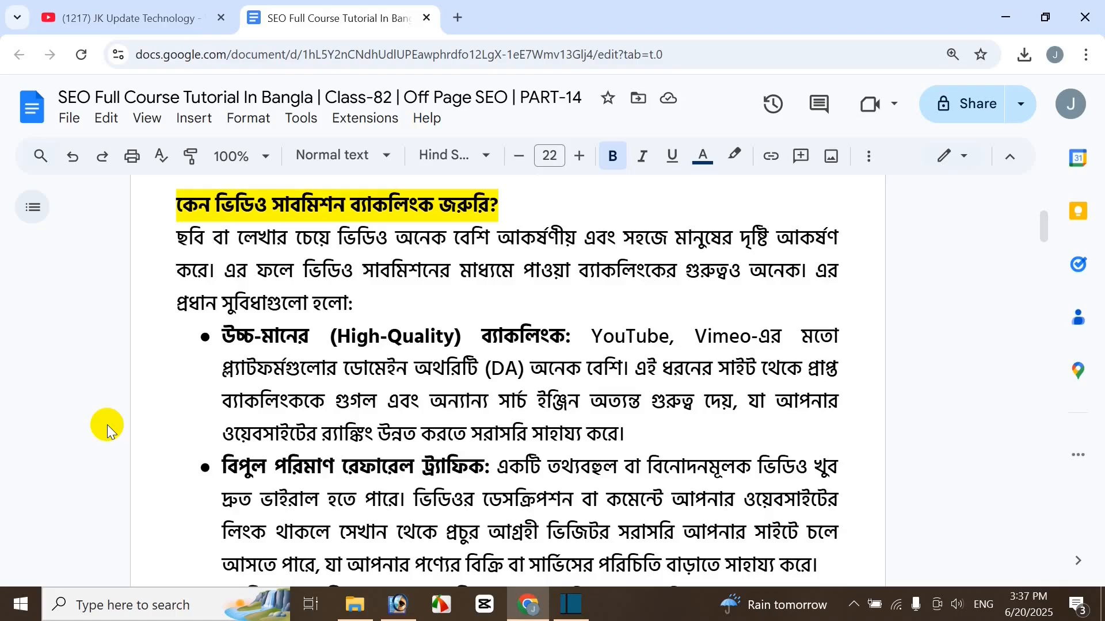
{"action": "scroll", "coordinate": [222, 380], "scroll_direction": "down", "scroll_amount": 3}
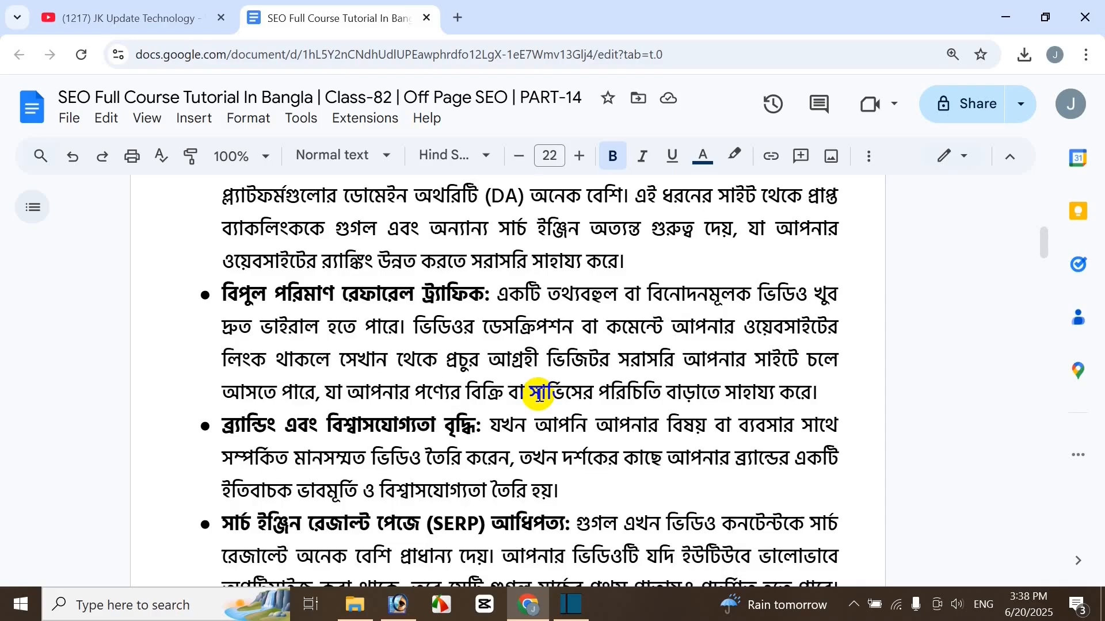
{"action": "scroll", "coordinate": [448, 397], "scroll_direction": "up", "scroll_amount": 2}
{"action": "scroll", "coordinate": [448, 397], "scroll_direction": "up", "scroll_amount": 1}
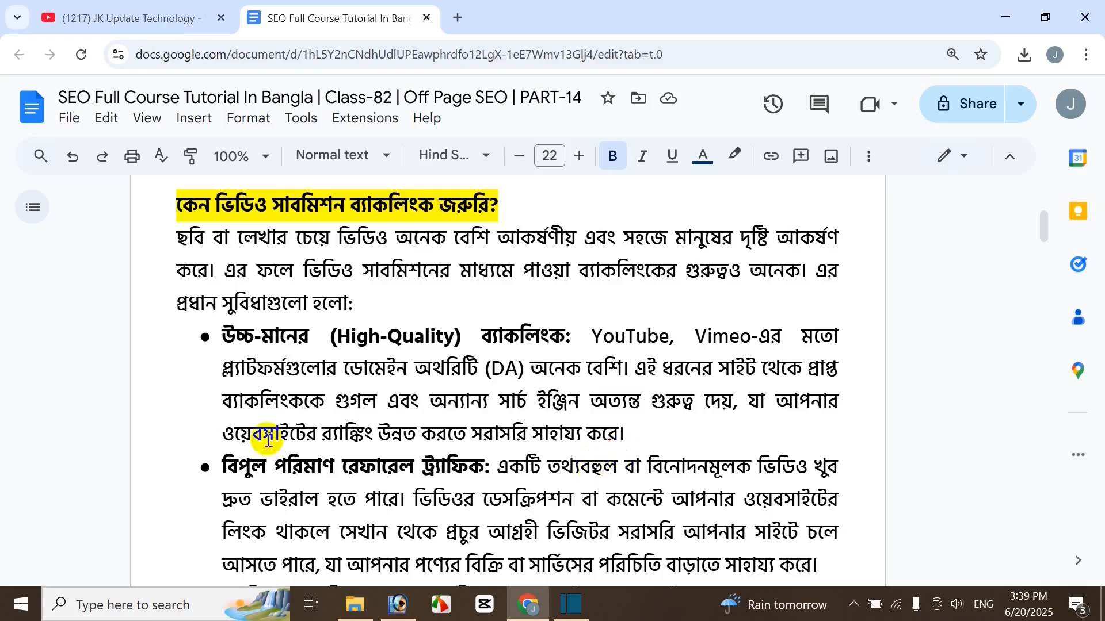
{"action": "scroll", "coordinate": [402, 392], "scroll_direction": "down", "scroll_amount": 3}
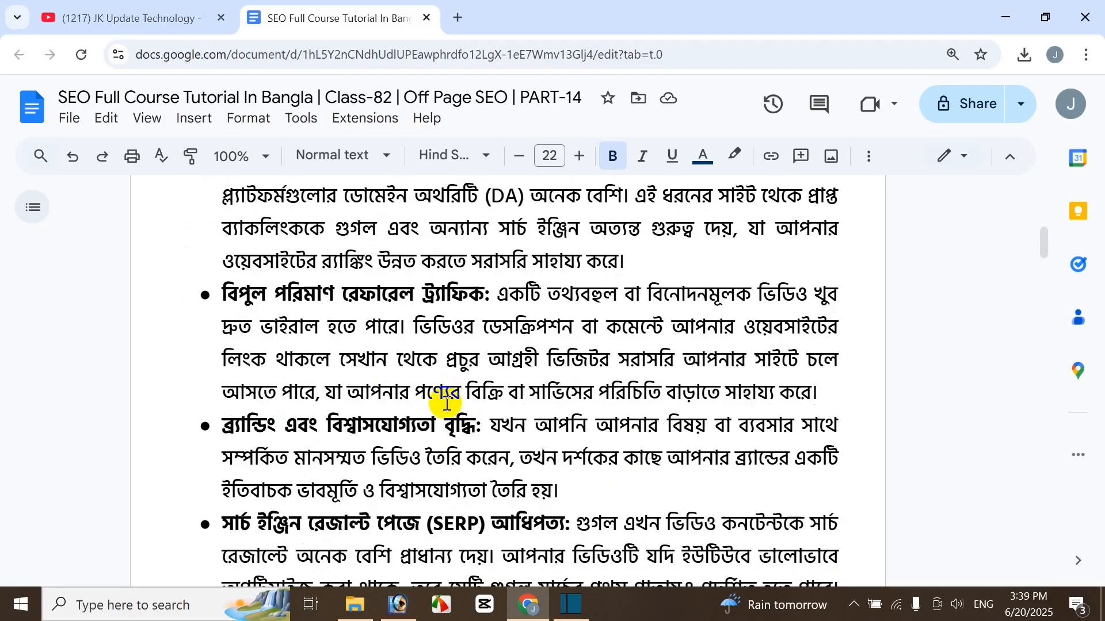
{"action": "scroll", "coordinate": [397, 416], "scroll_direction": "down", "scroll_amount": 2}
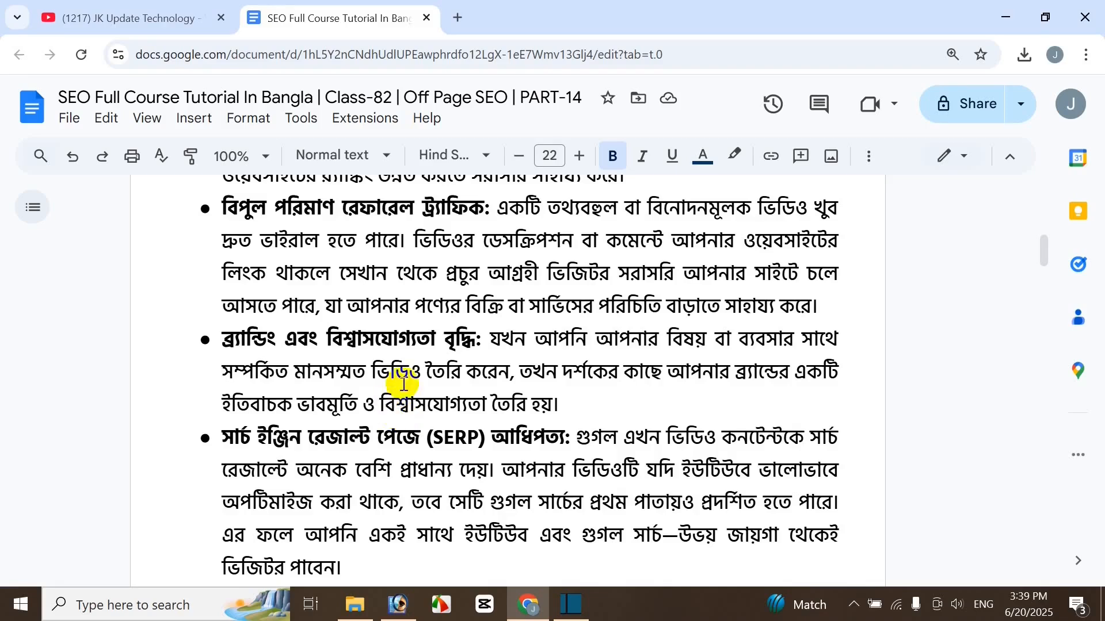
{"action": "scroll", "coordinate": [493, 419], "scroll_direction": "down", "scroll_amount": 2}
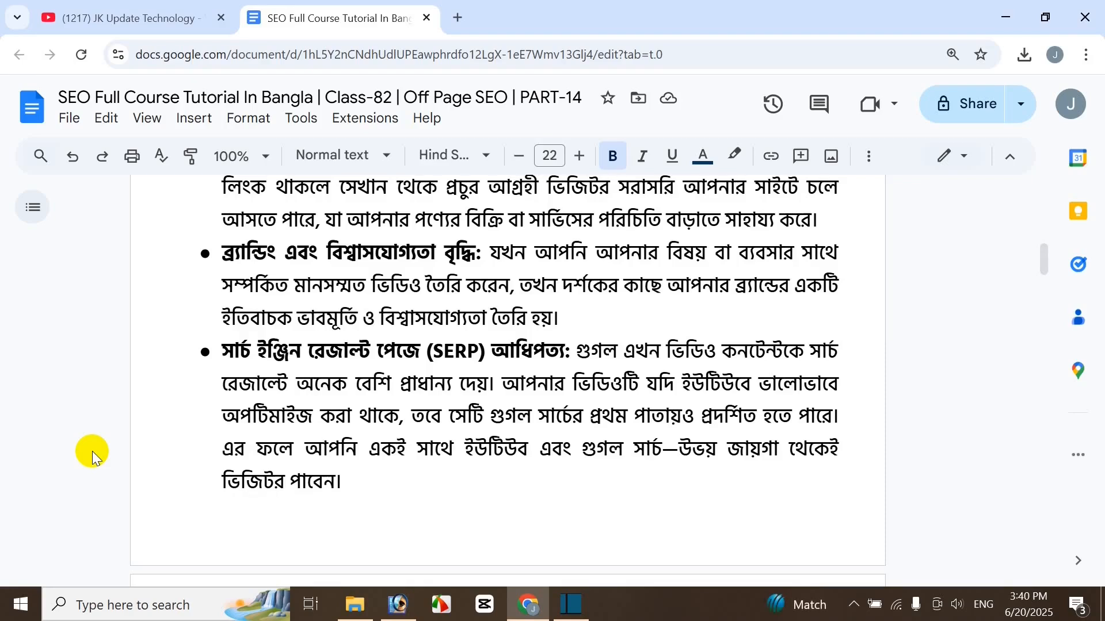
{"action": "scroll", "coordinate": [496, 493], "scroll_direction": "down", "scroll_amount": 3}
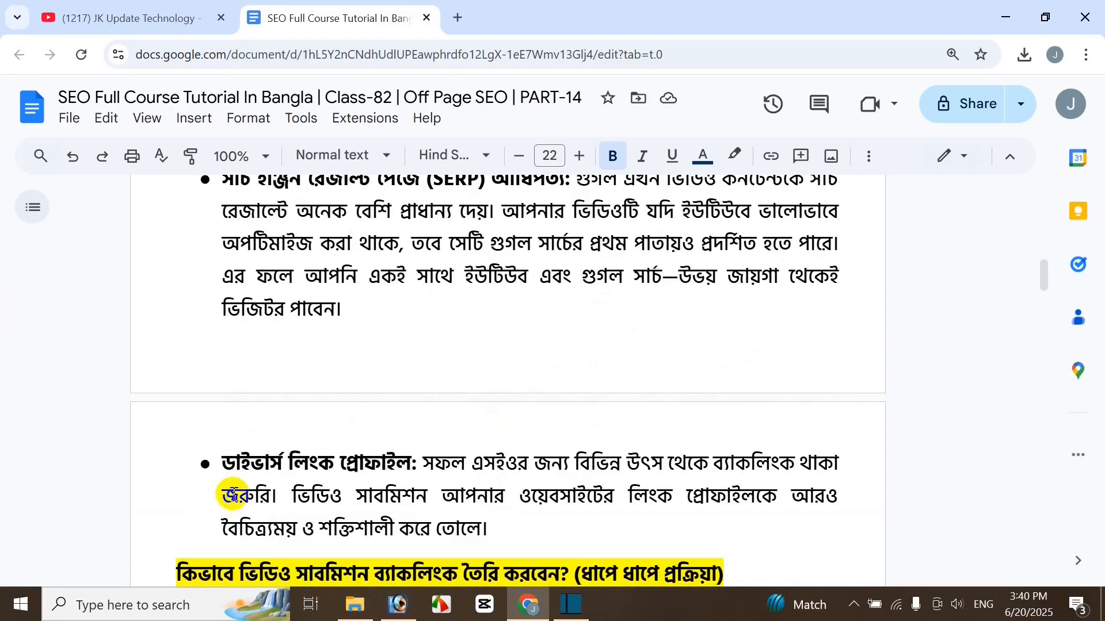
{"action": "scroll", "coordinate": [449, 469], "scroll_direction": "down", "scroll_amount": 2}
{"action": "left_click", "coordinate": [171, 472]}
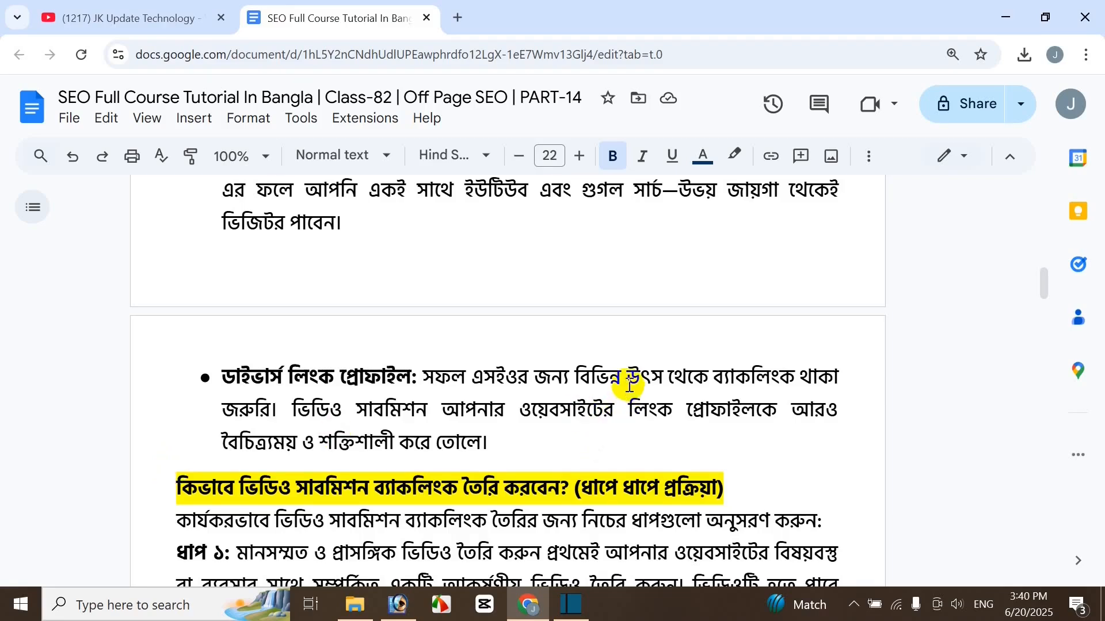
{"action": "scroll", "coordinate": [629, 385], "scroll_direction": "up", "scroll_amount": 4}
{"action": "scroll", "coordinate": [629, 384], "scroll_direction": "up", "scroll_amount": 9}
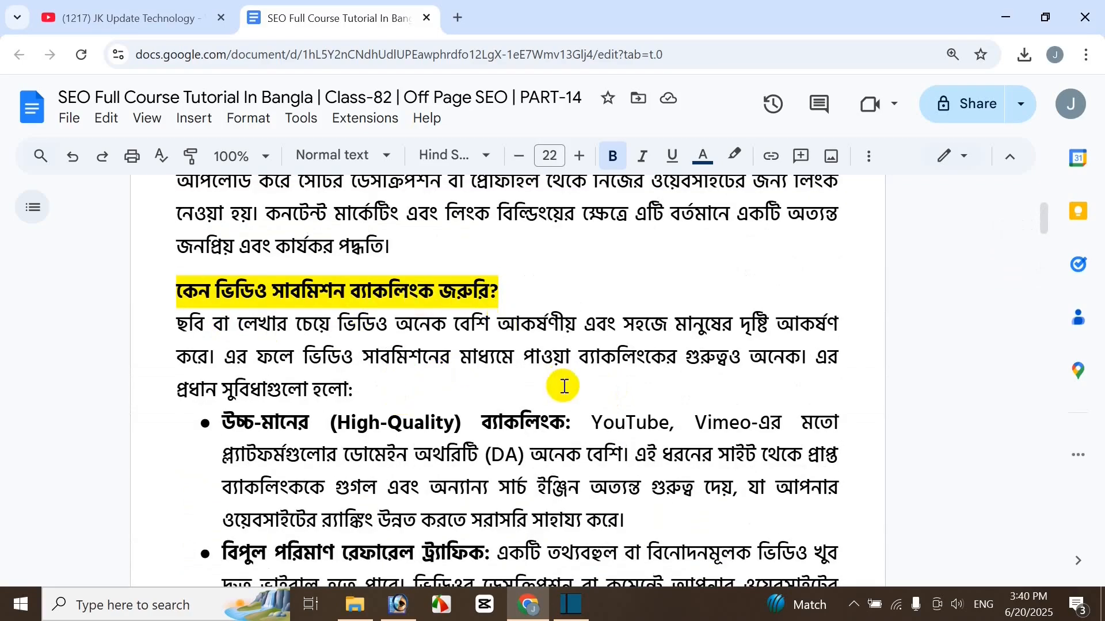
{"action": "scroll", "coordinate": [555, 387], "scroll_direction": "down", "scroll_amount": 3}
{"action": "scroll", "coordinate": [559, 426], "scroll_direction": "down", "scroll_amount": 10}
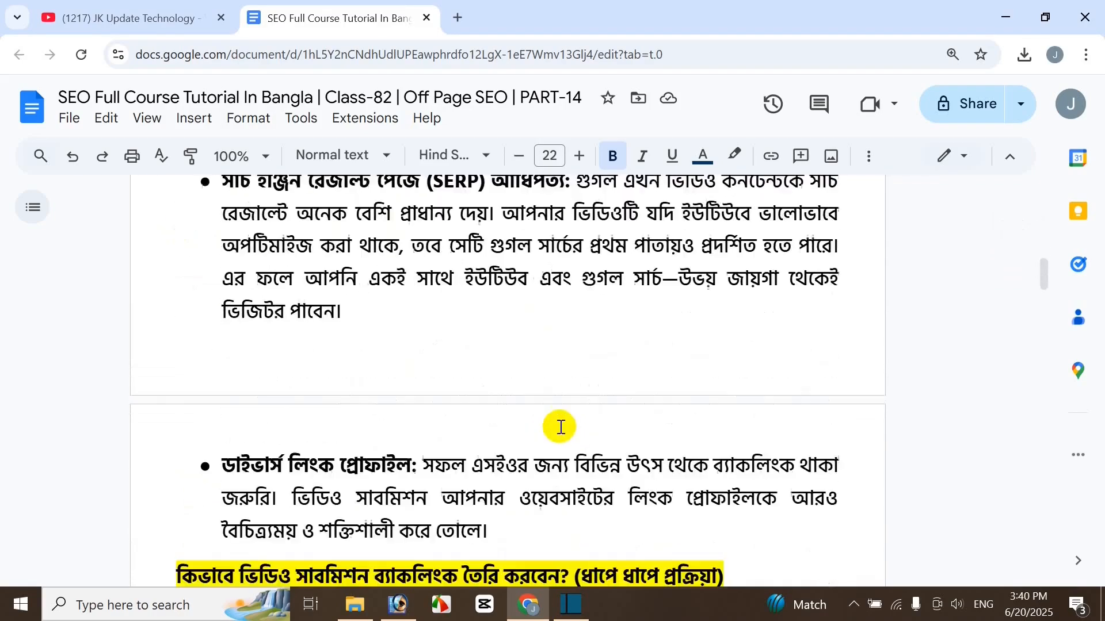
{"action": "scroll", "coordinate": [530, 437], "scroll_direction": "down", "scroll_amount": 1}
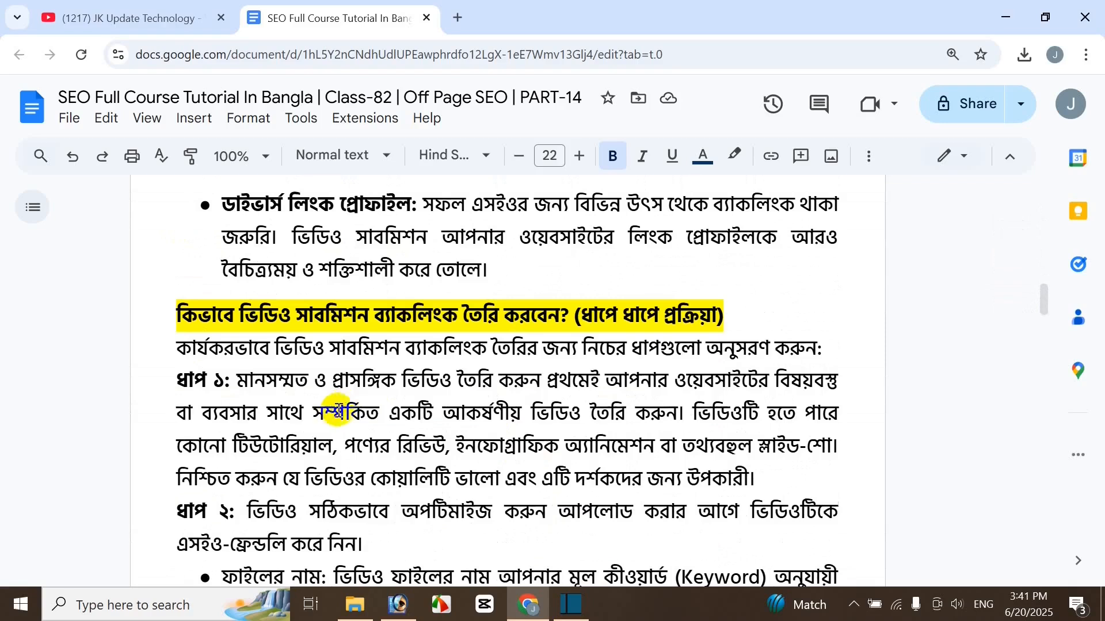
{"action": "scroll", "coordinate": [339, 411], "scroll_direction": "down", "scroll_amount": 2}
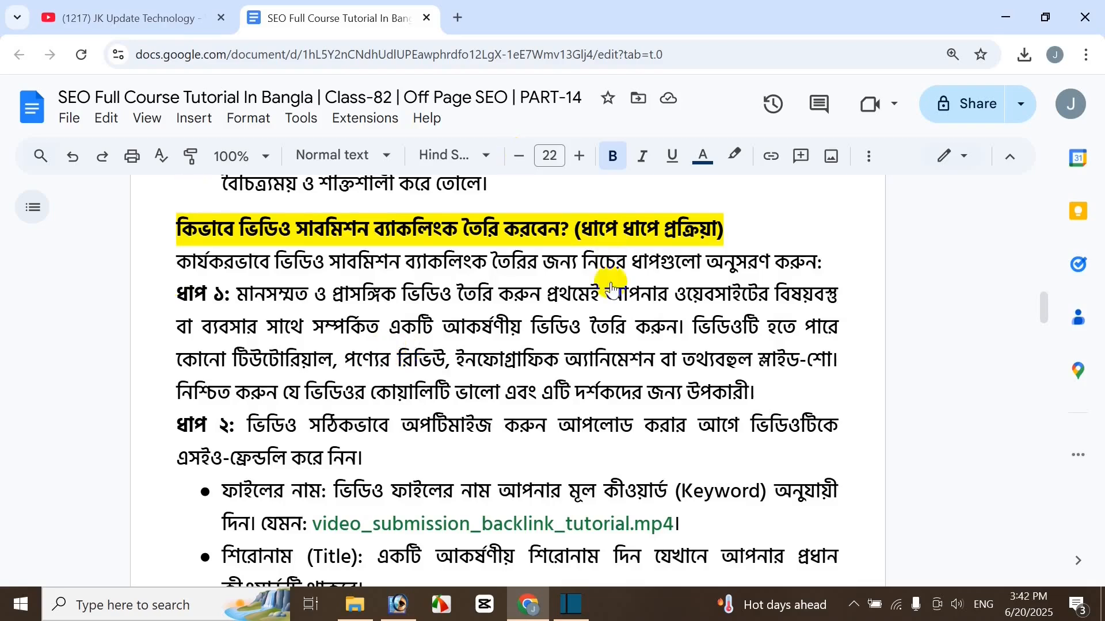
{"action": "scroll", "coordinate": [612, 284], "scroll_direction": "down", "scroll_amount": 1}
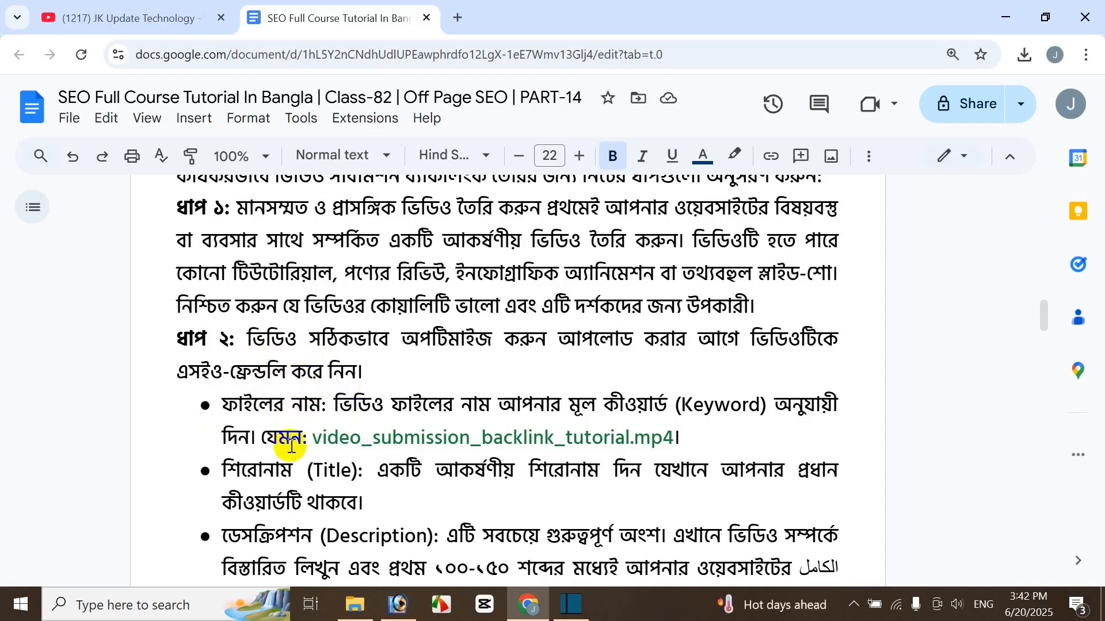
{"action": "scroll", "coordinate": [290, 449], "scroll_direction": "down", "scroll_amount": 2}
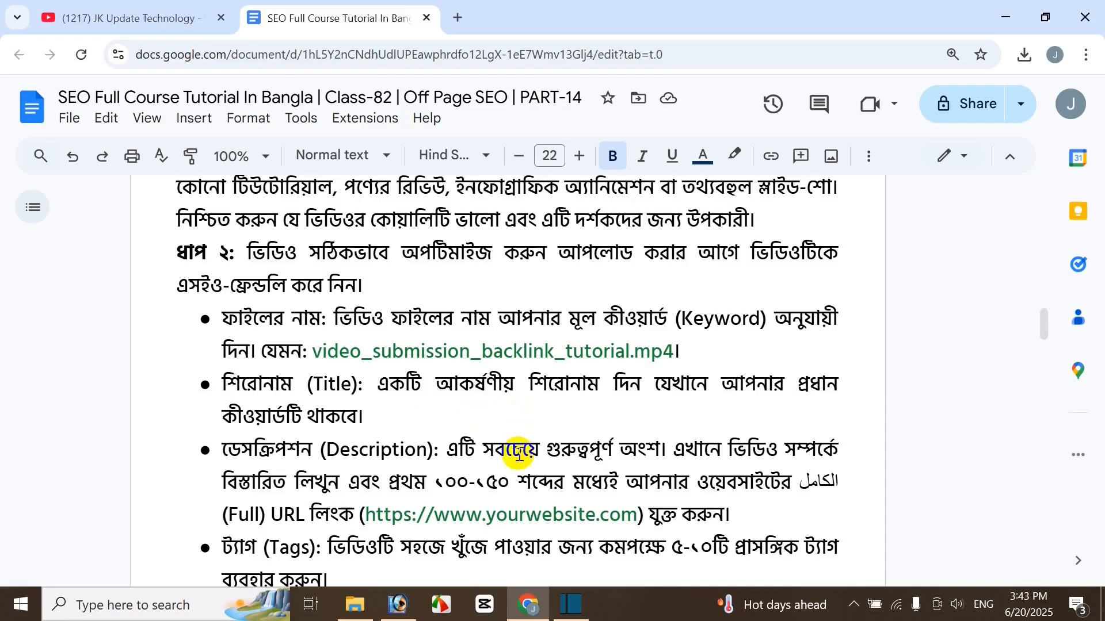
{"action": "scroll", "coordinate": [526, 488], "scroll_direction": "down", "scroll_amount": 2}
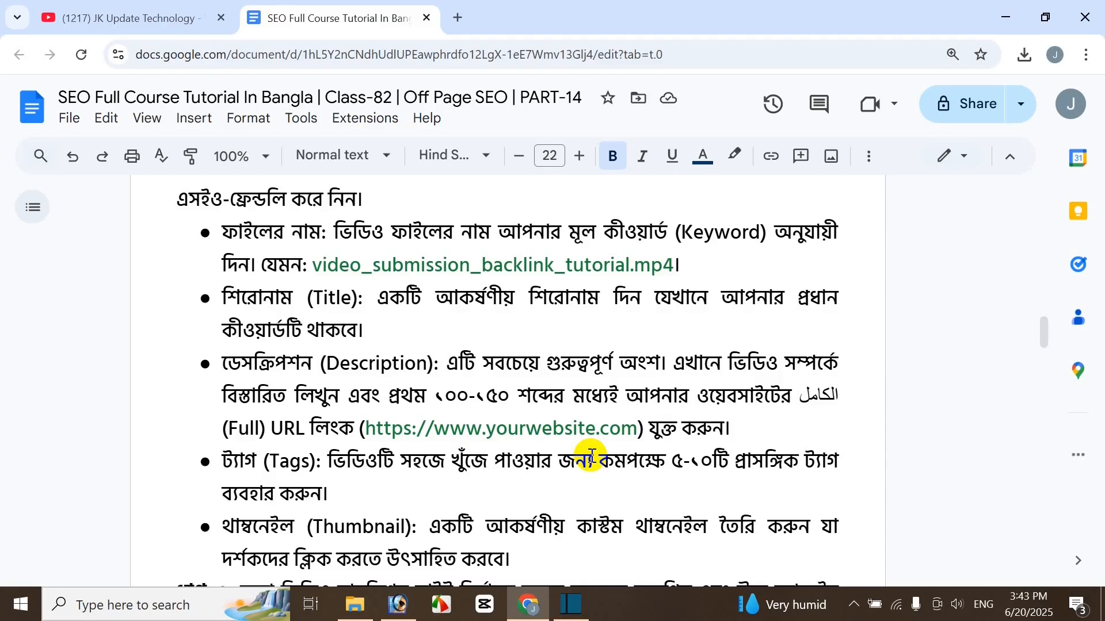
{"action": "scroll", "coordinate": [535, 438], "scroll_direction": "down", "scroll_amount": 2}
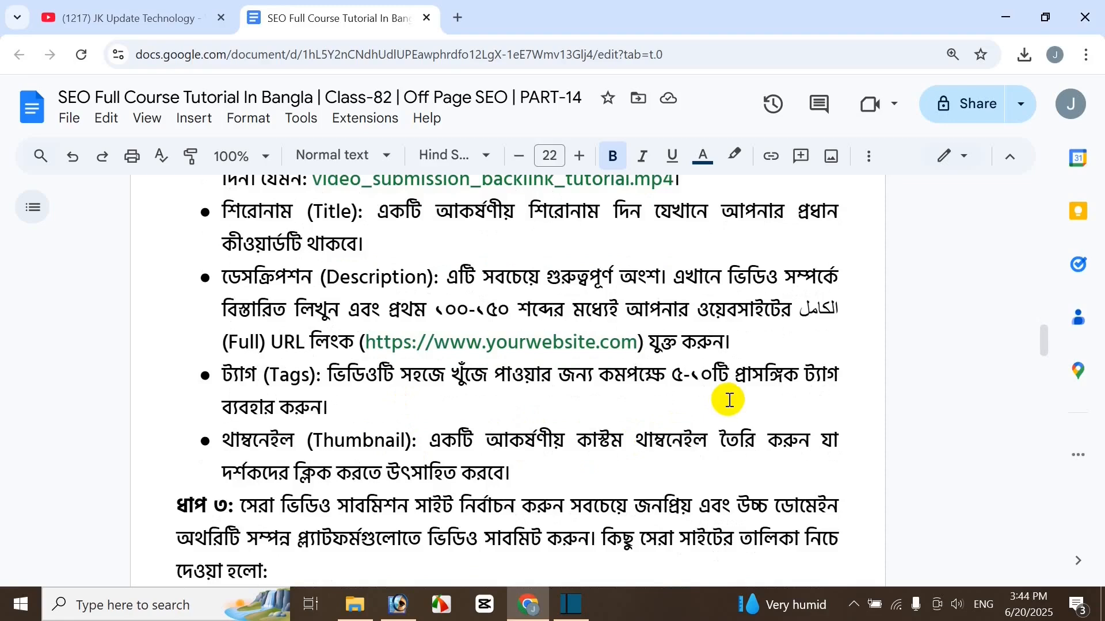
{"action": "left_click", "coordinate": [352, 414]}
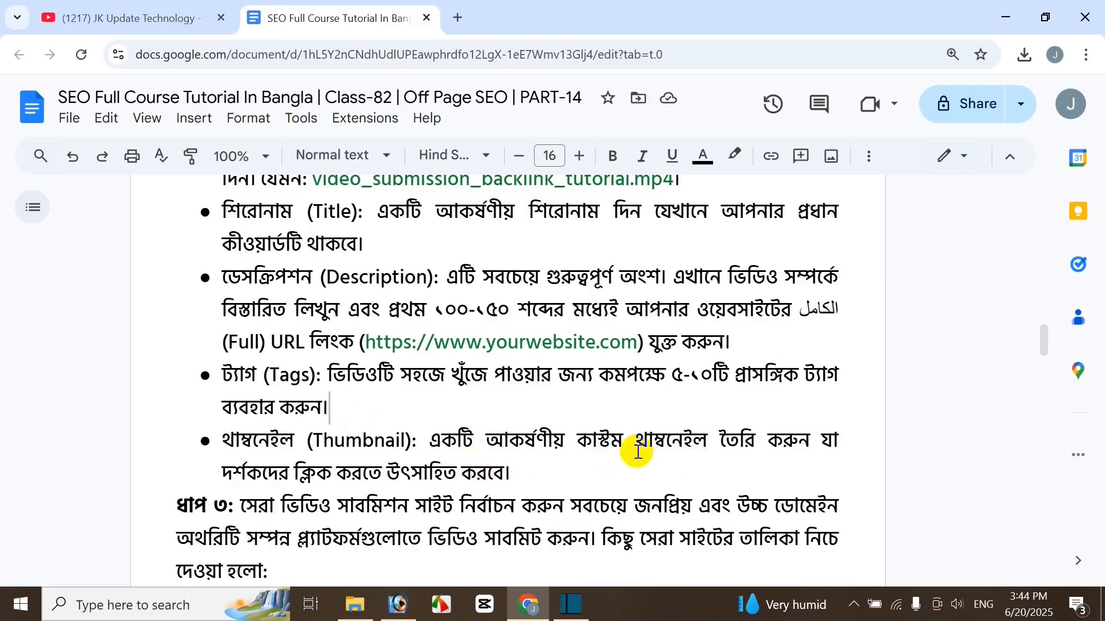
{"action": "left_click", "coordinate": [507, 472]}
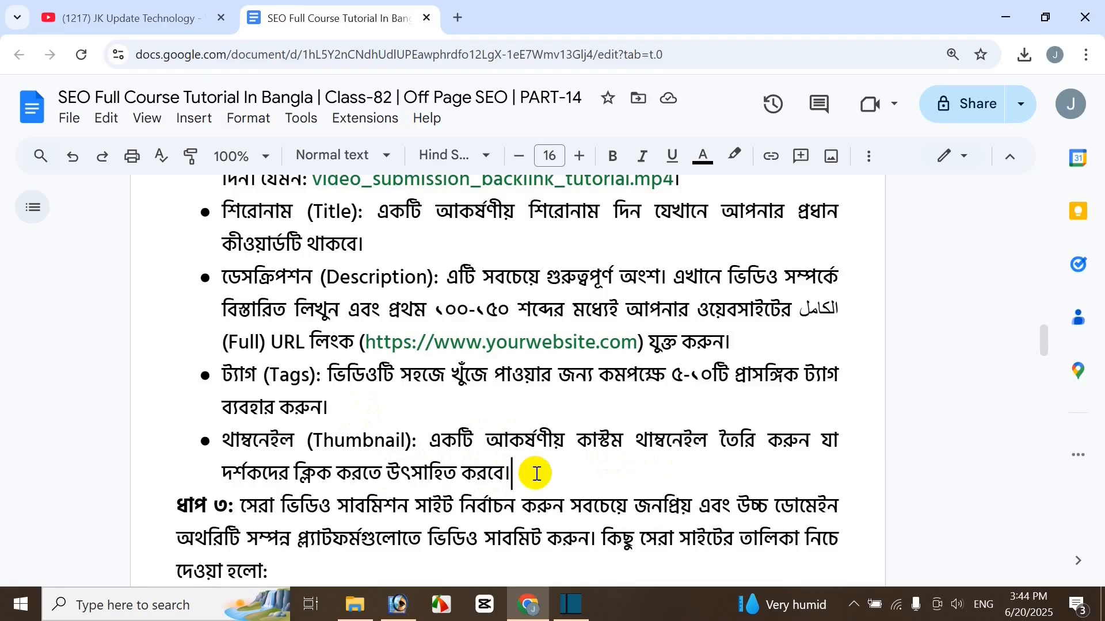
{"action": "scroll", "coordinate": [483, 423], "scroll_direction": "up", "scroll_amount": 1}
{"action": "scroll", "coordinate": [321, 313], "scroll_direction": "up", "scroll_amount": 4}
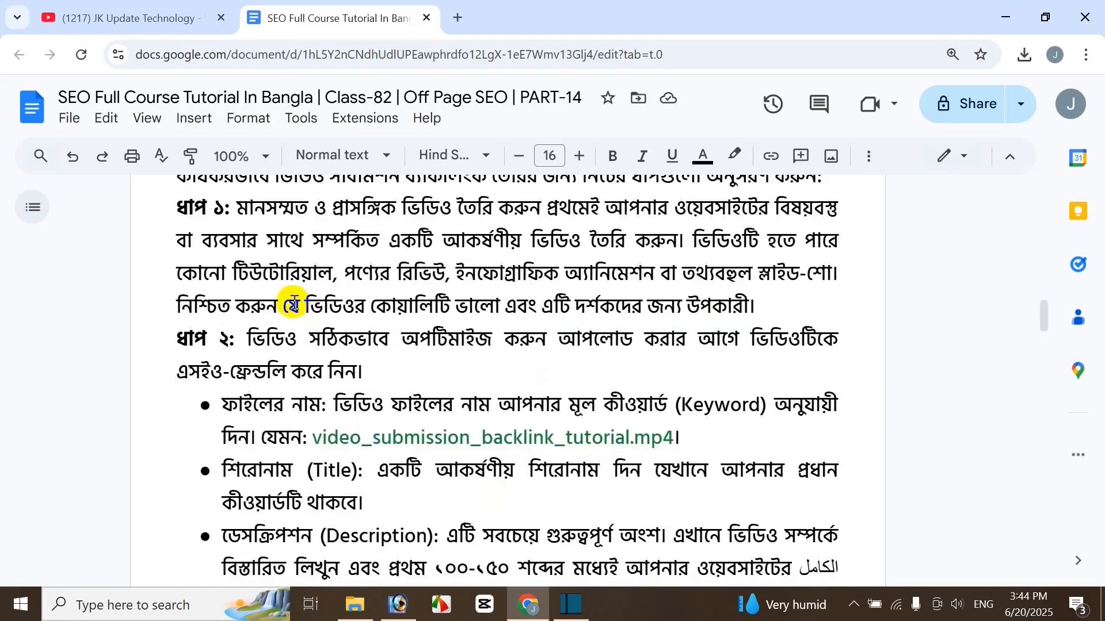
{"action": "scroll", "coordinate": [443, 390], "scroll_direction": "down", "scroll_amount": 9}
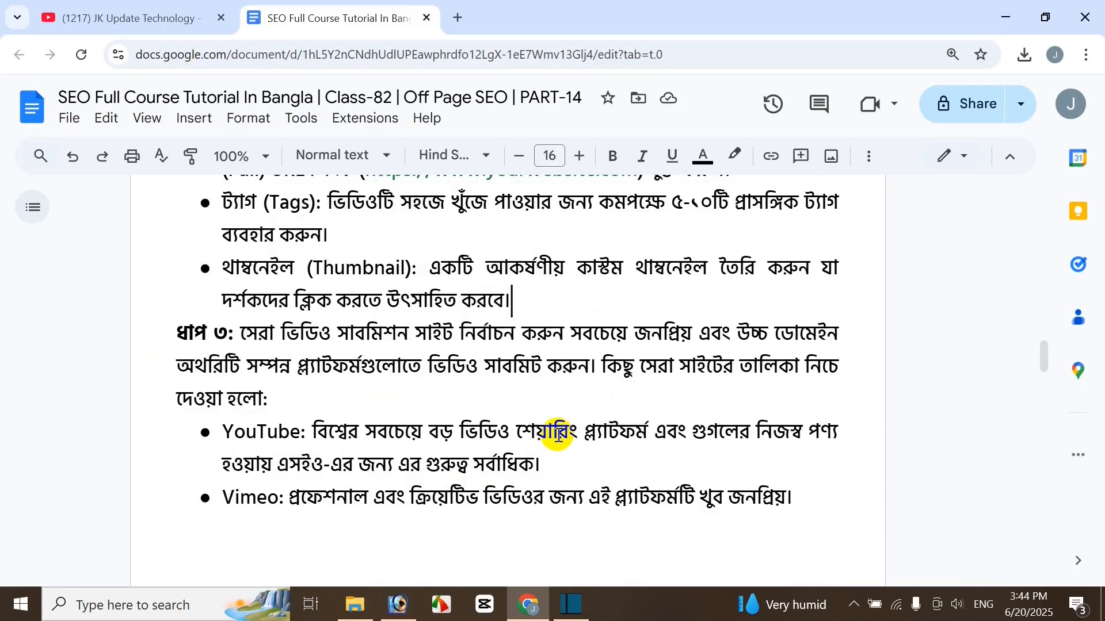
{"action": "scroll", "coordinate": [686, 468], "scroll_direction": "down", "scroll_amount": 1}
{"action": "scroll", "coordinate": [687, 467], "scroll_direction": "down", "scroll_amount": 2}
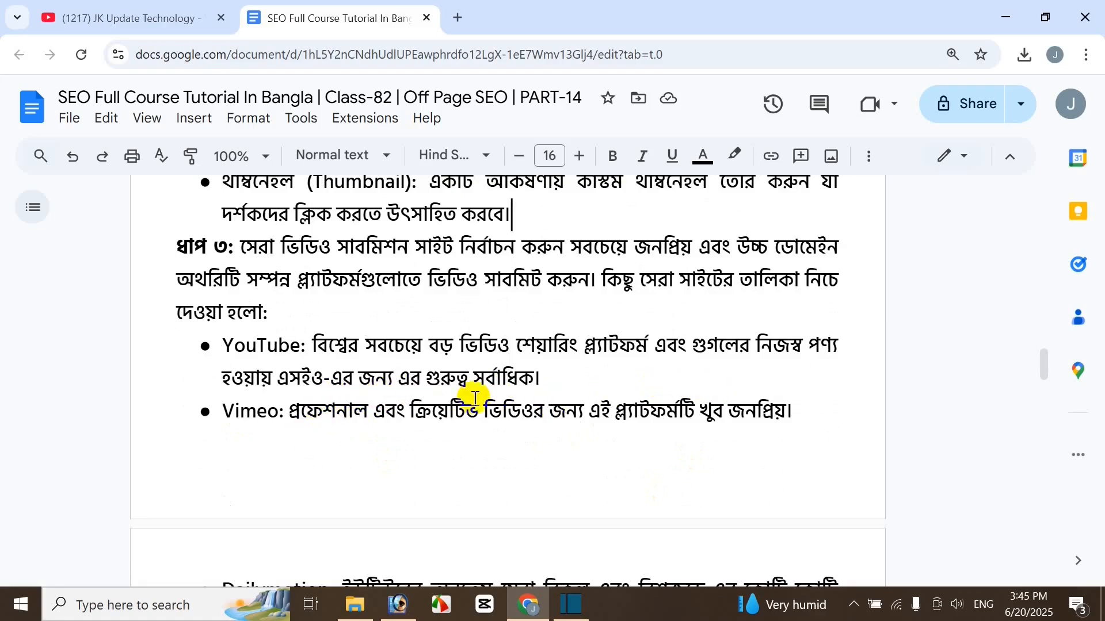
{"action": "left_click", "coordinate": [557, 380]}
{"action": "scroll", "coordinate": [452, 434], "scroll_direction": "down", "scroll_amount": 2}
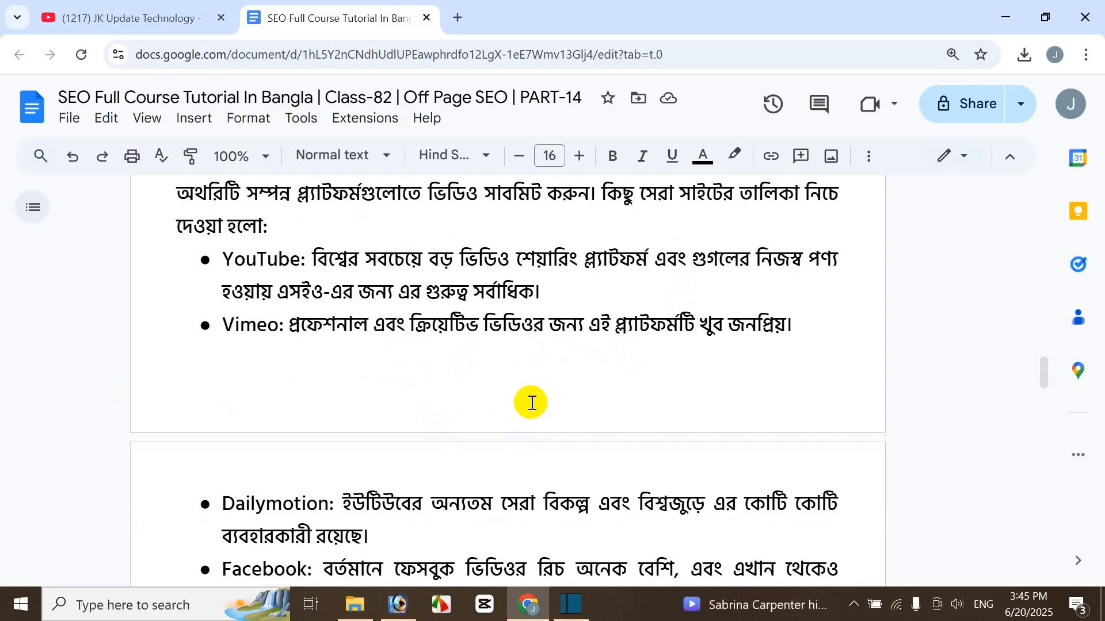
{"action": "scroll", "coordinate": [501, 424], "scroll_direction": "down", "scroll_amount": 2}
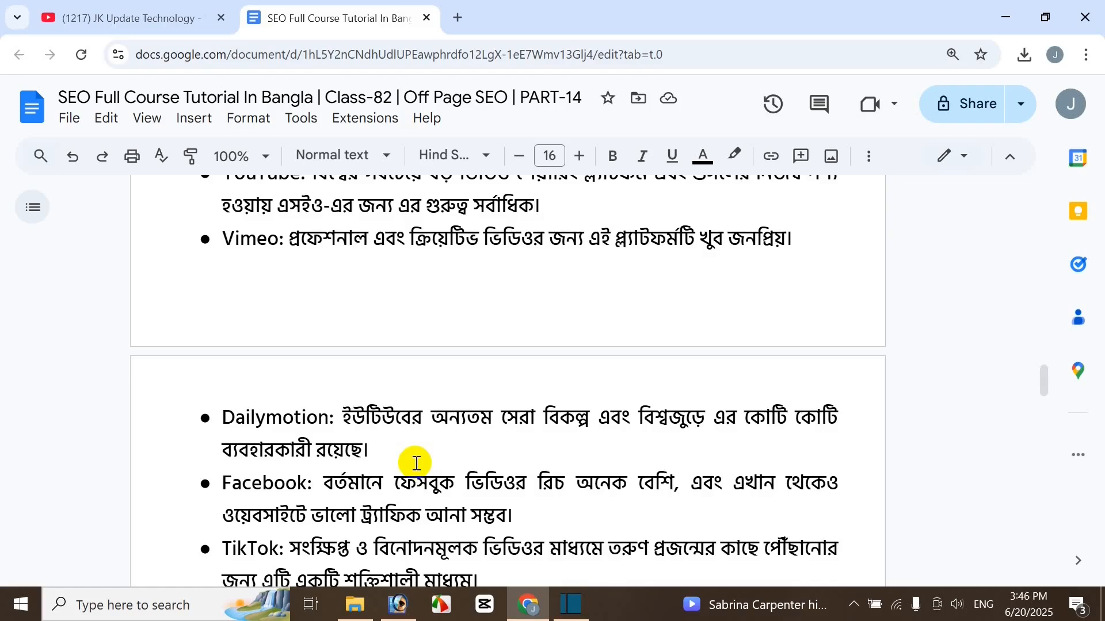
{"action": "scroll", "coordinate": [415, 461], "scroll_direction": "down", "scroll_amount": 3}
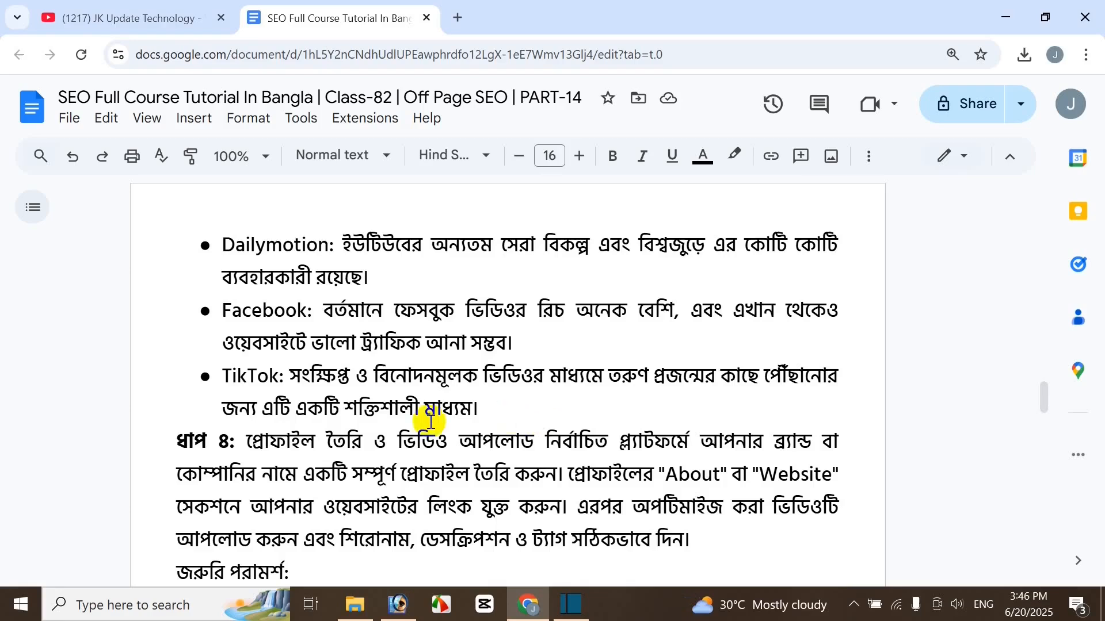
{"action": "scroll", "coordinate": [444, 409], "scroll_direction": "up", "scroll_amount": 8}
{"action": "scroll", "coordinate": [444, 415], "scroll_direction": "up", "scroll_amount": 1}
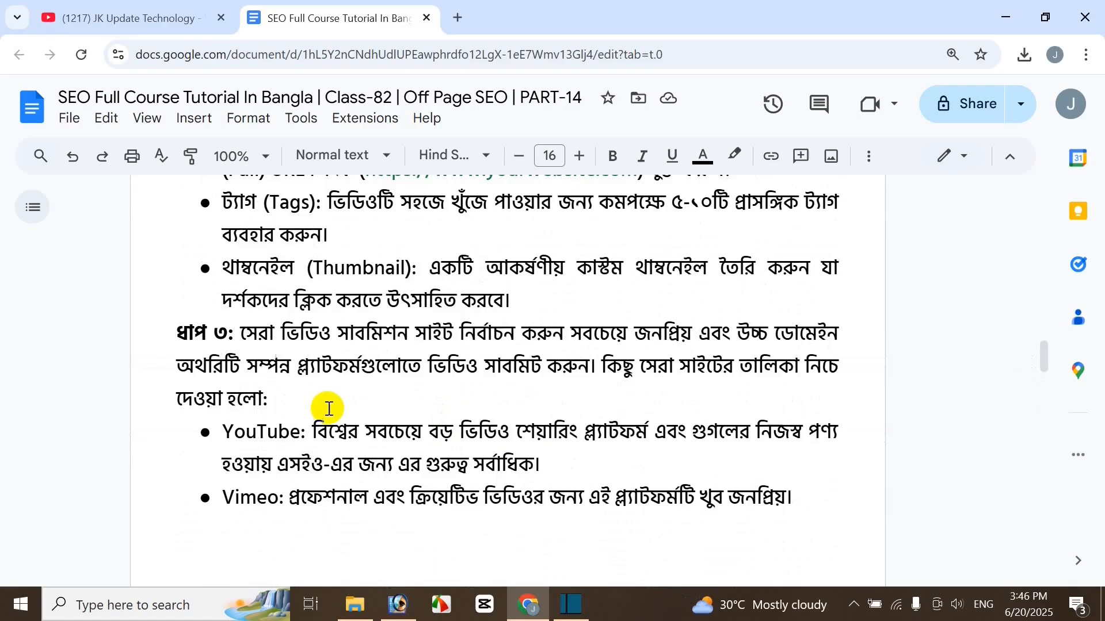
{"action": "scroll", "coordinate": [325, 407], "scroll_direction": "down", "scroll_amount": 2}
{"action": "scroll", "coordinate": [334, 447], "scroll_direction": "down", "scroll_amount": 3}
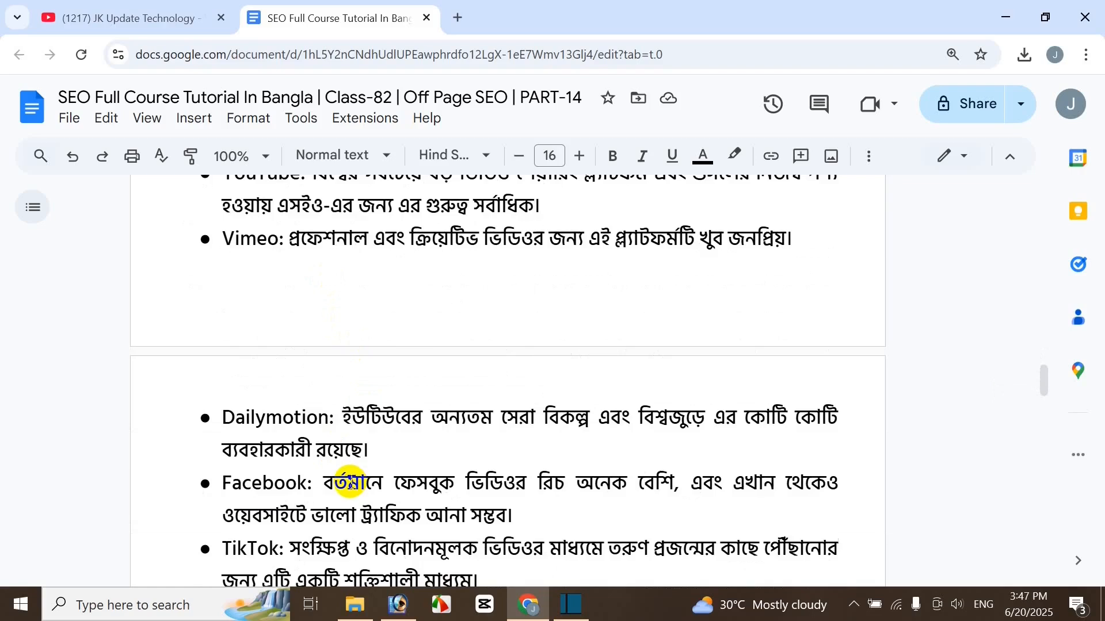
{"action": "scroll", "coordinate": [299, 489], "scroll_direction": "up", "scroll_amount": 5}
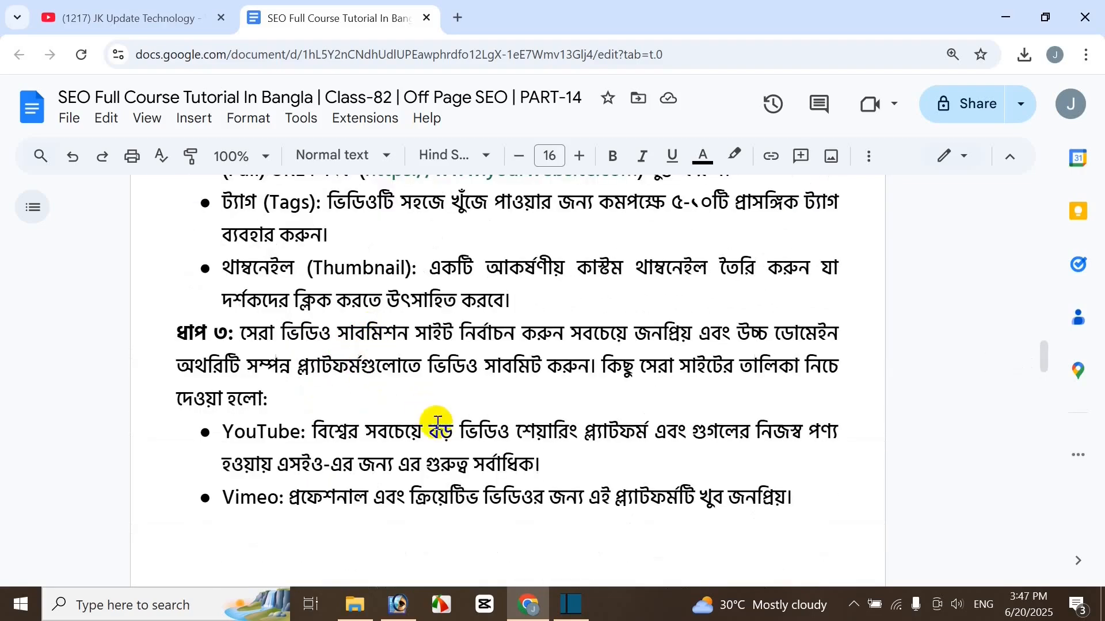
{"action": "scroll", "coordinate": [432, 424], "scroll_direction": "down", "scroll_amount": 15}
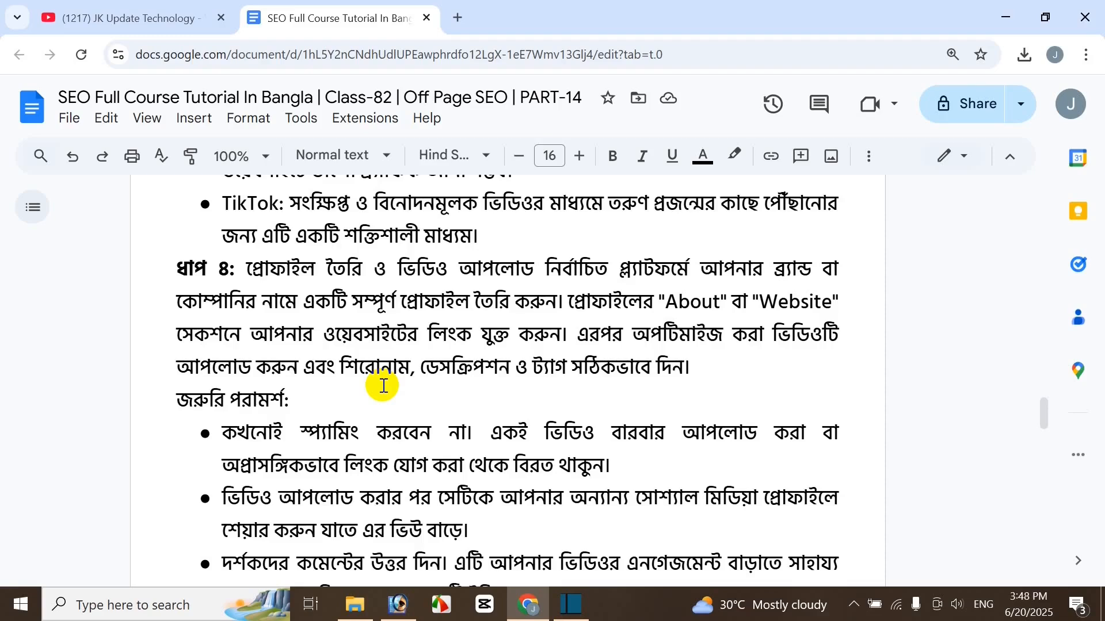
Scroll through the Class-82 lesson notes to review the video submission content
{"action": "scroll", "coordinate": [412, 424], "scroll_direction": "down", "scroll_amount": 2}
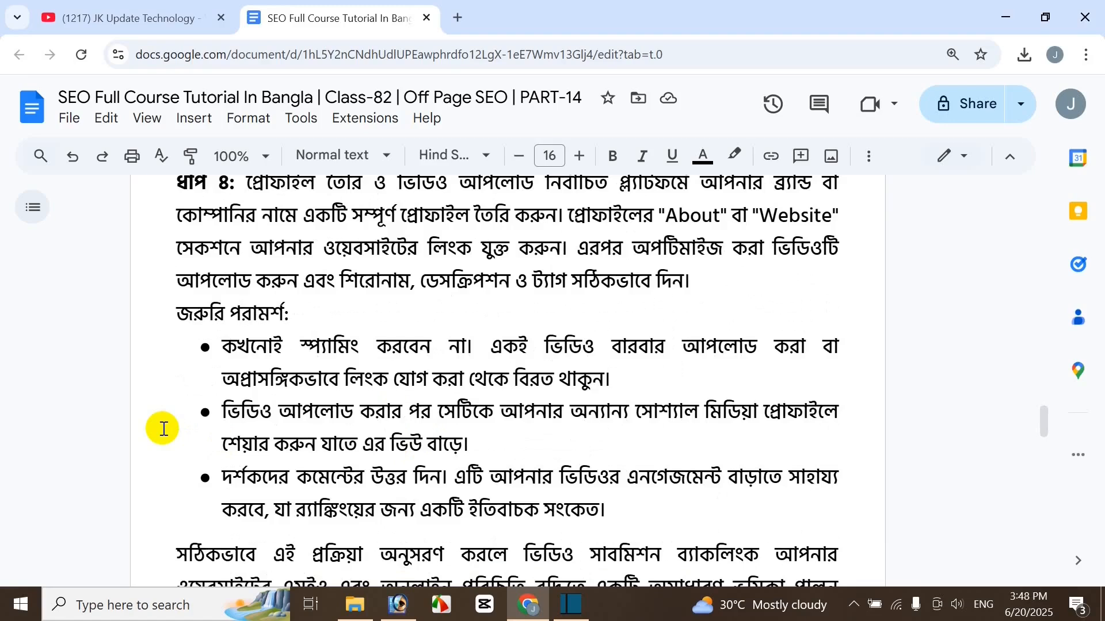
{"action": "scroll", "coordinate": [178, 417], "scroll_direction": "down", "scroll_amount": 2}
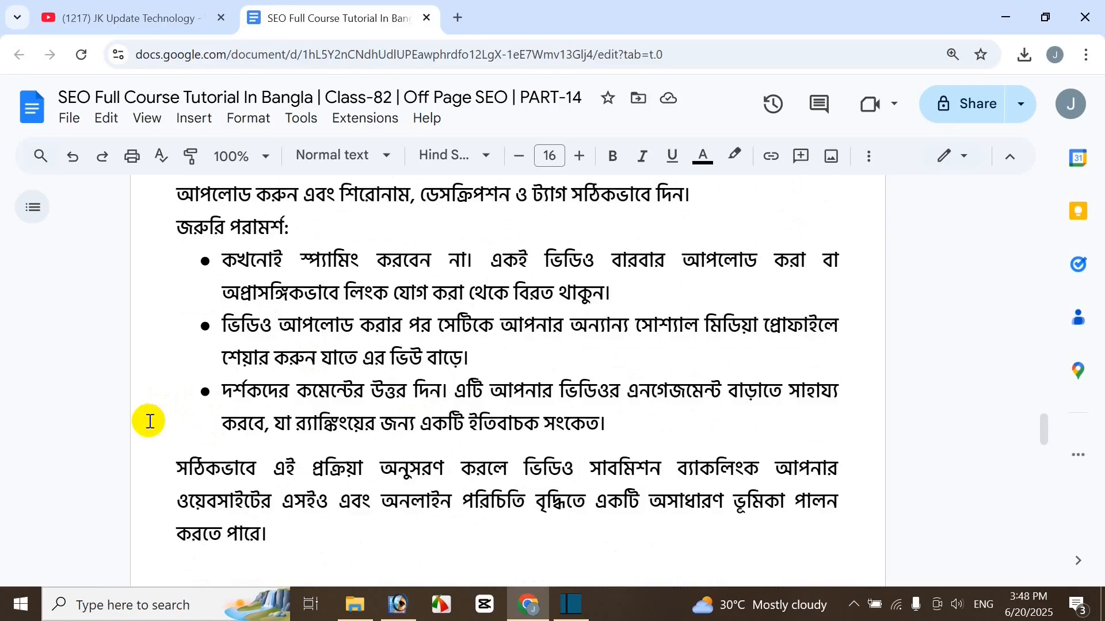
{"action": "scroll", "coordinate": [104, 428], "scroll_direction": "up", "scroll_amount": 2}
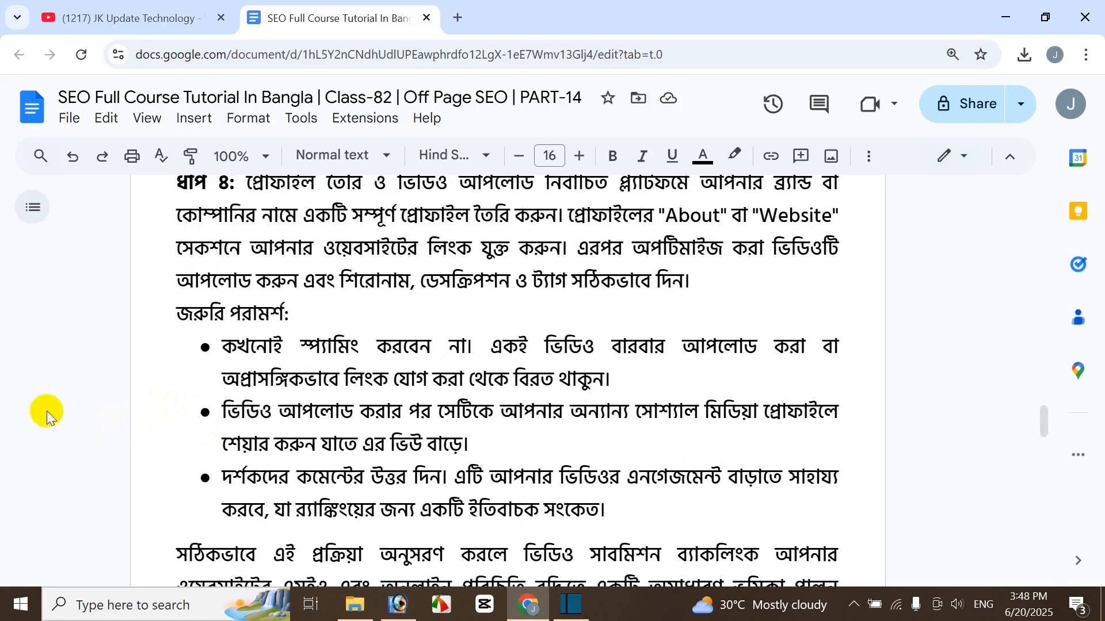
{"action": "scroll", "coordinate": [389, 329], "scroll_direction": "up", "scroll_amount": 2}
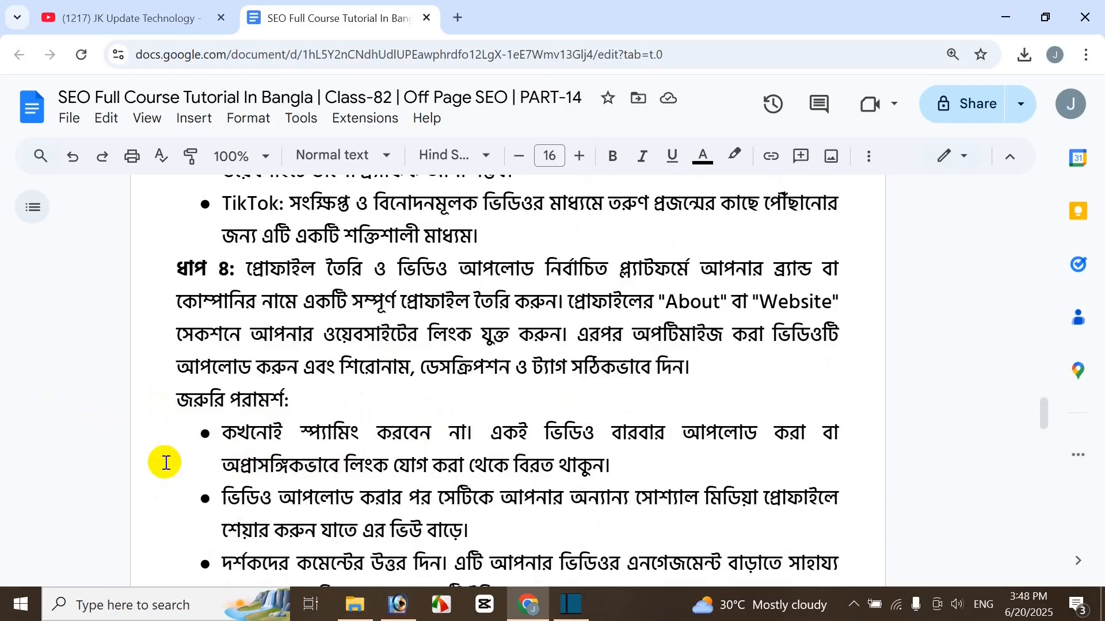
{"action": "scroll", "coordinate": [165, 463], "scroll_direction": "down", "scroll_amount": 2}
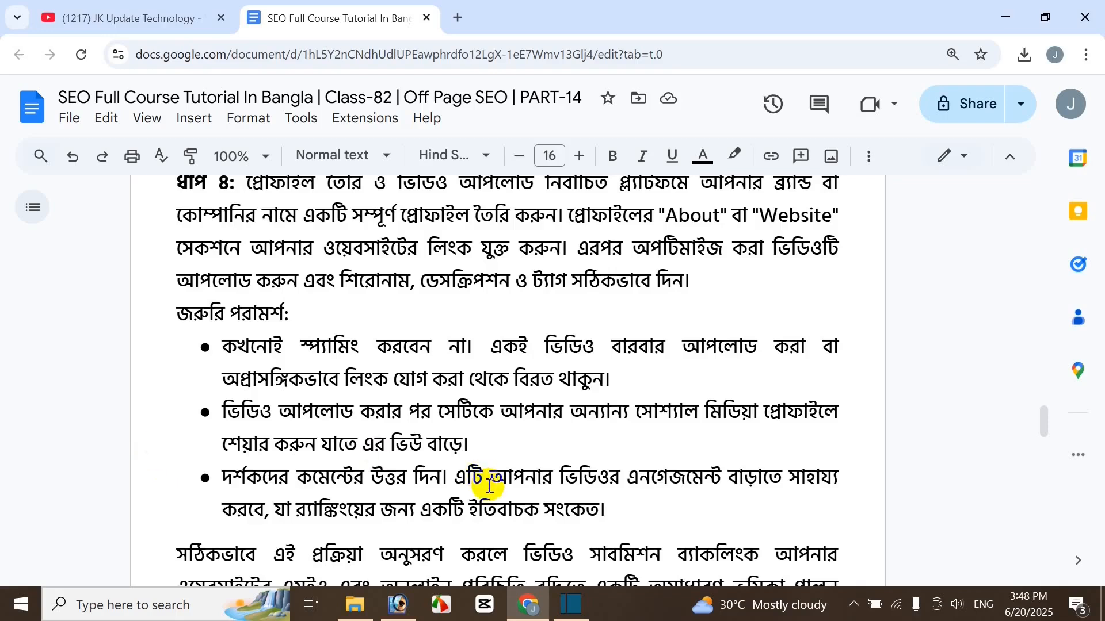
{"action": "scroll", "coordinate": [80, 430], "scroll_direction": "down", "scroll_amount": 1}
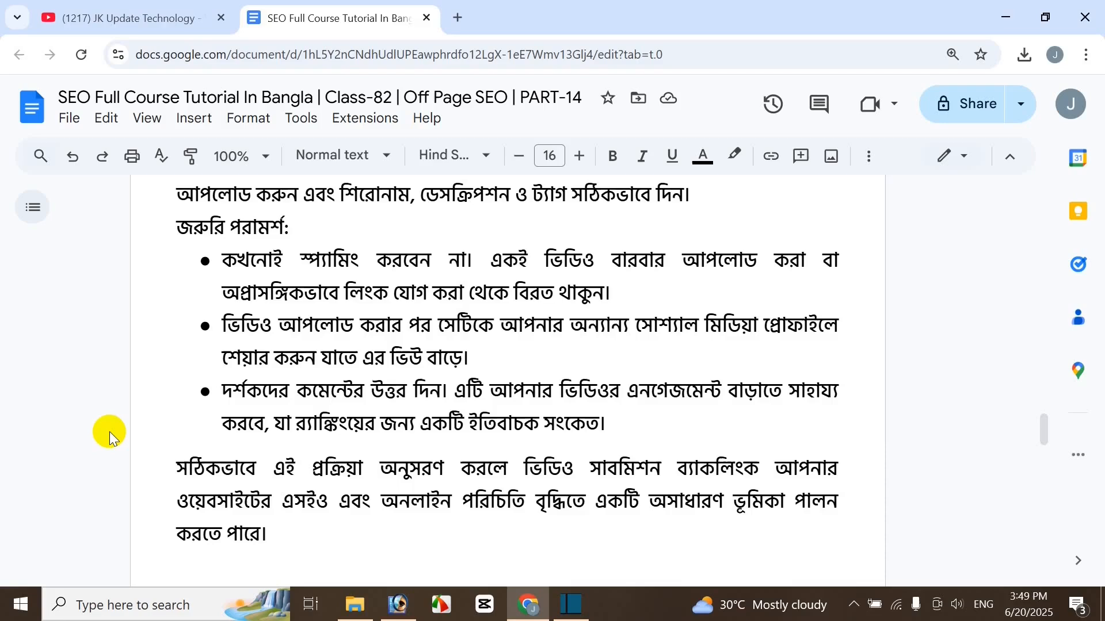
{"action": "scroll", "coordinate": [102, 416], "scroll_direction": "up", "scroll_amount": 2}
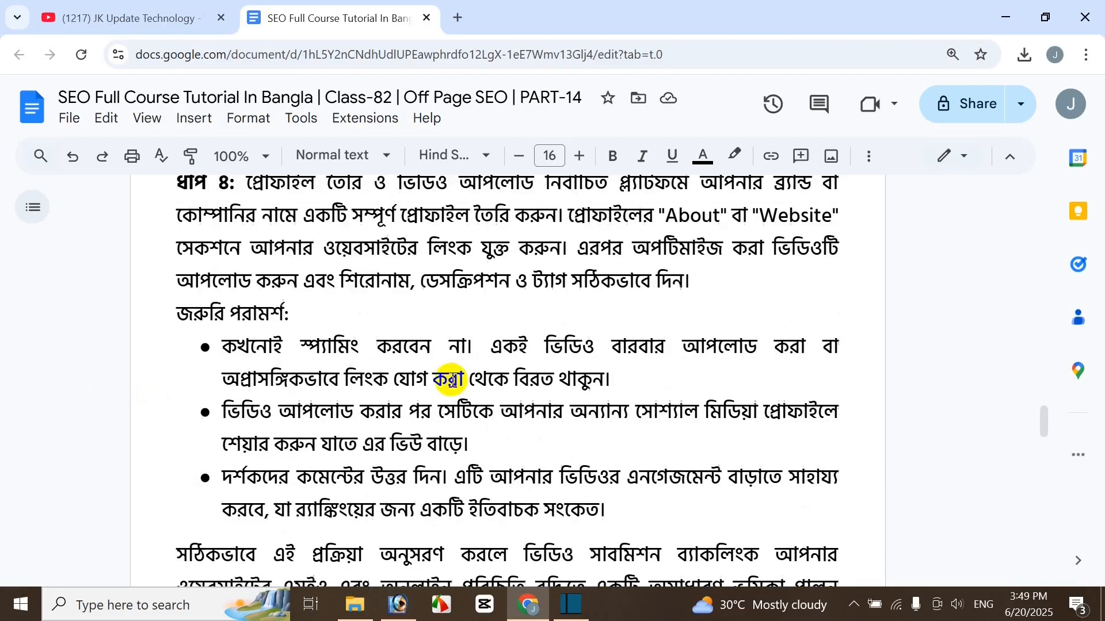
{"action": "scroll", "coordinate": [482, 386], "scroll_direction": "down", "scroll_amount": 5}
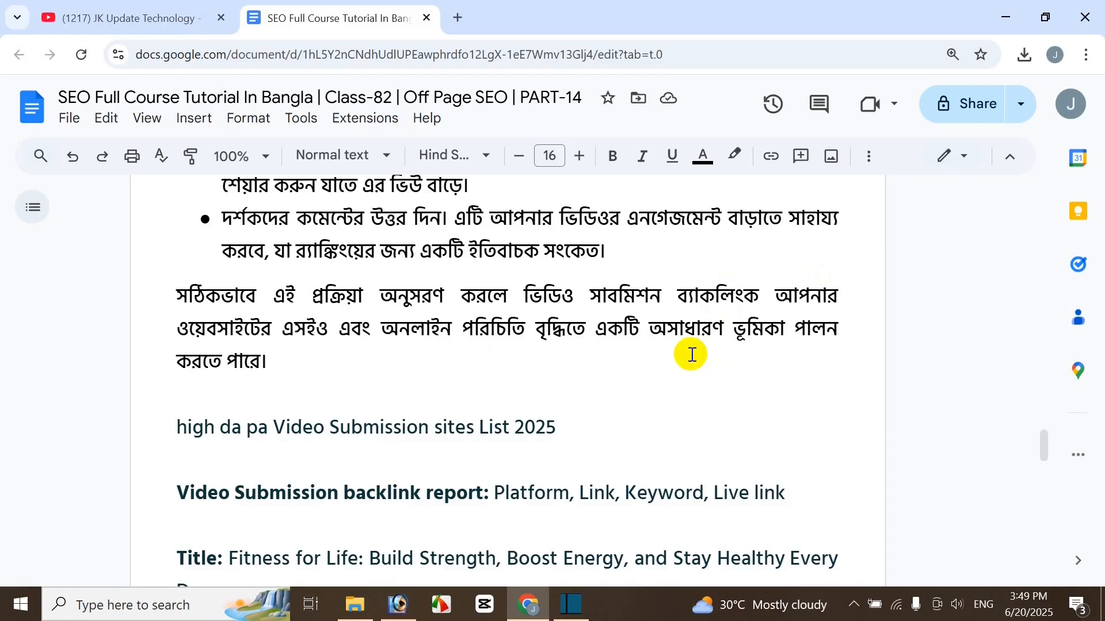
Select the opening term 'ভিডিও সাবমিশন (Video Submission) ব্যাকলিংক' under the title
{"action": "scroll", "coordinate": [726, 355], "scroll_direction": "up", "scroll_amount": 2}
{"action": "scroll", "coordinate": [726, 355], "scroll_direction": "up", "scroll_amount": 20}
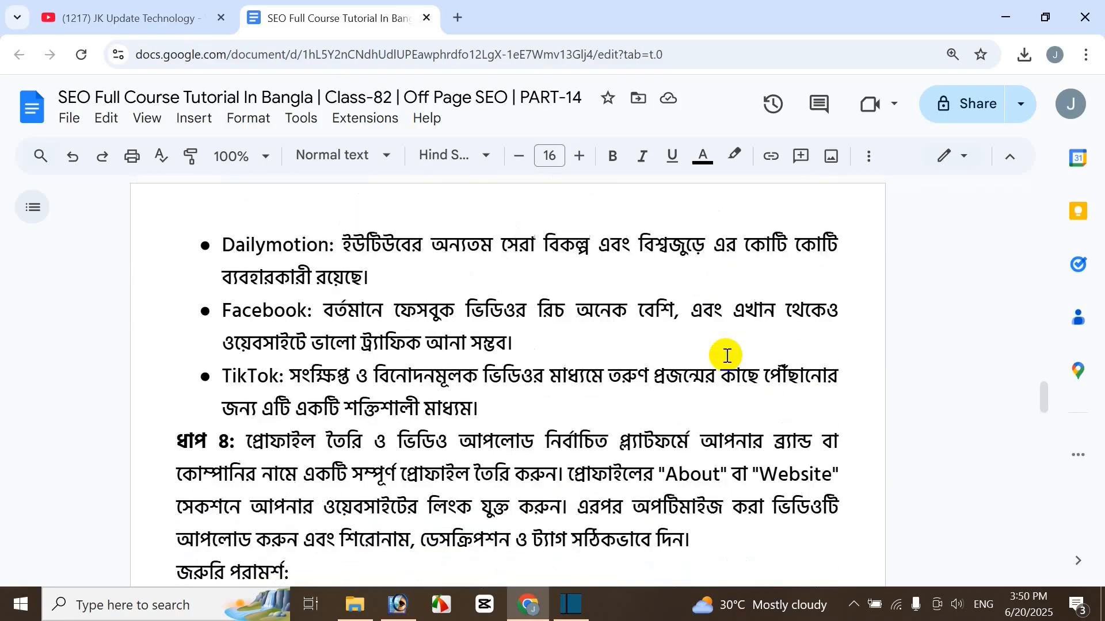
{"action": "scroll", "coordinate": [726, 353], "scroll_direction": "down", "scroll_amount": 4}
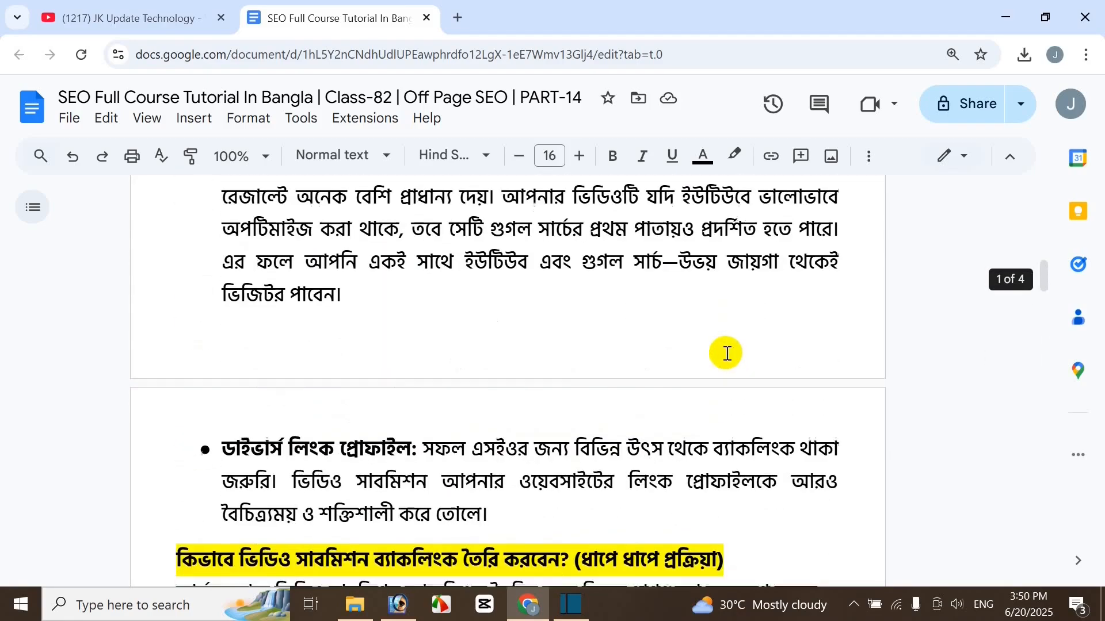
{"action": "scroll", "coordinate": [725, 353], "scroll_direction": "up", "scroll_amount": 10}
{"action": "scroll", "coordinate": [725, 353], "scroll_direction": "up", "scroll_amount": 5}
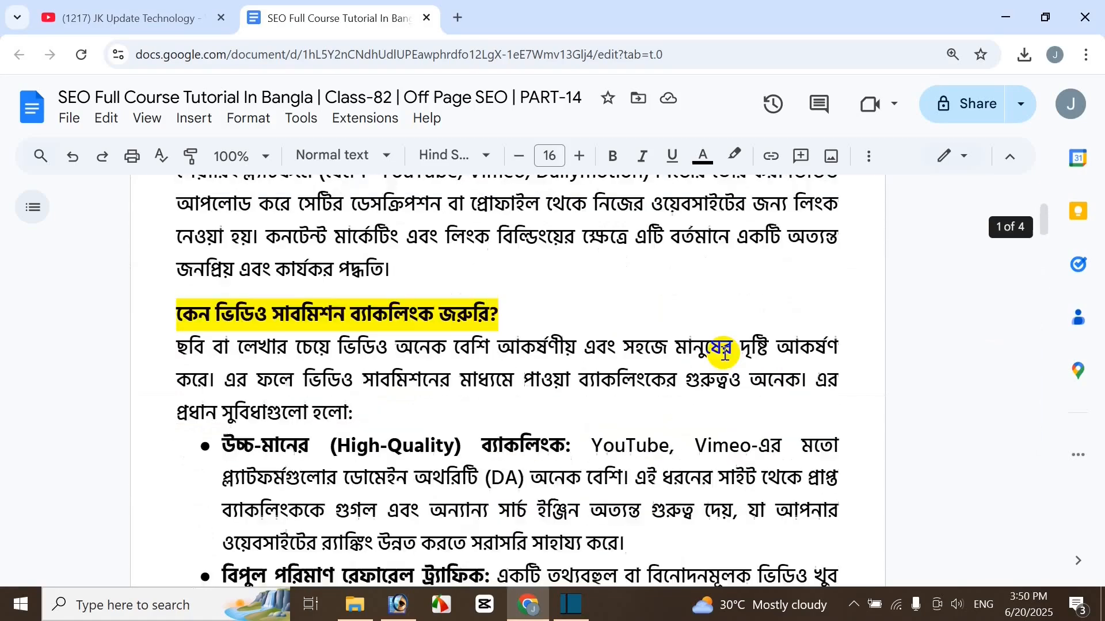
{"action": "scroll", "coordinate": [724, 353], "scroll_direction": "down", "scroll_amount": 15}
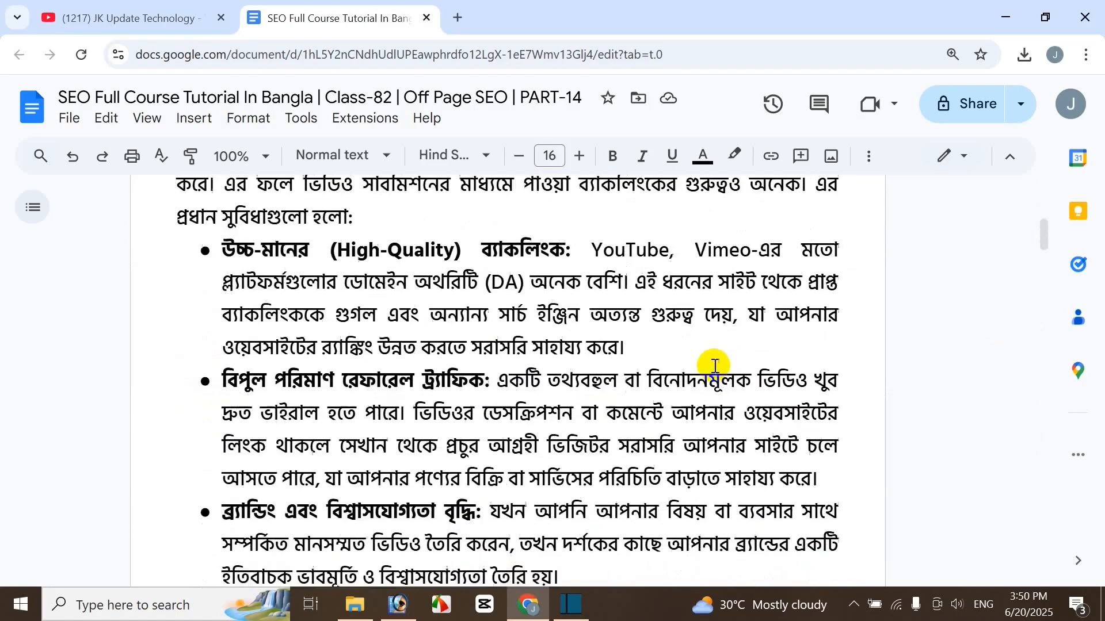
{"action": "scroll", "coordinate": [706, 394], "scroll_direction": "down", "scroll_amount": 9}
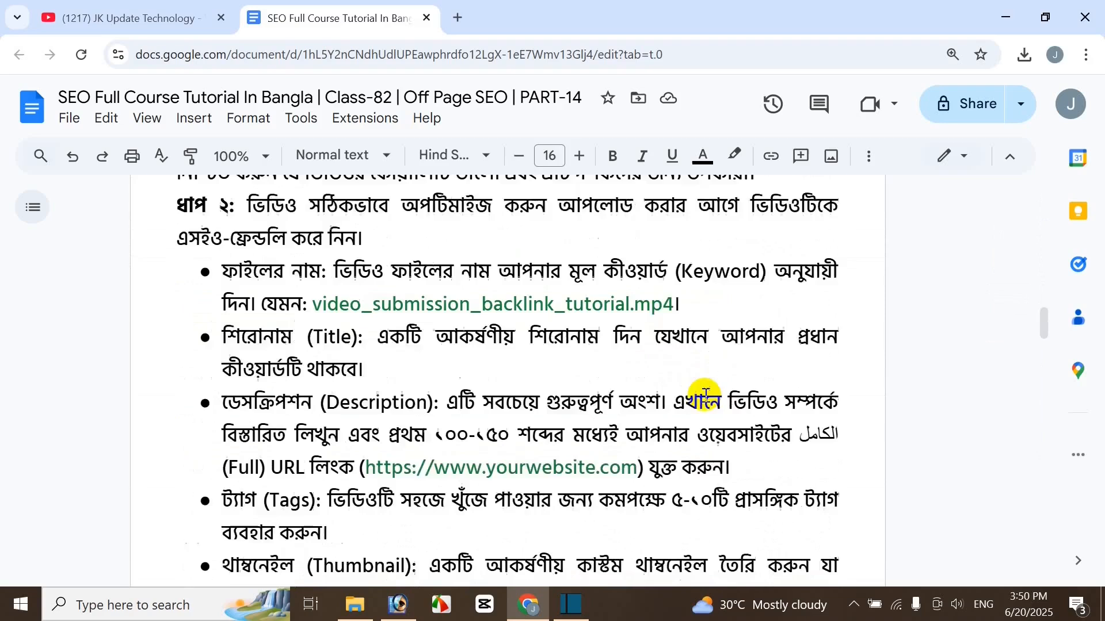
{"action": "scroll", "coordinate": [705, 394], "scroll_direction": "up", "scroll_amount": 20}
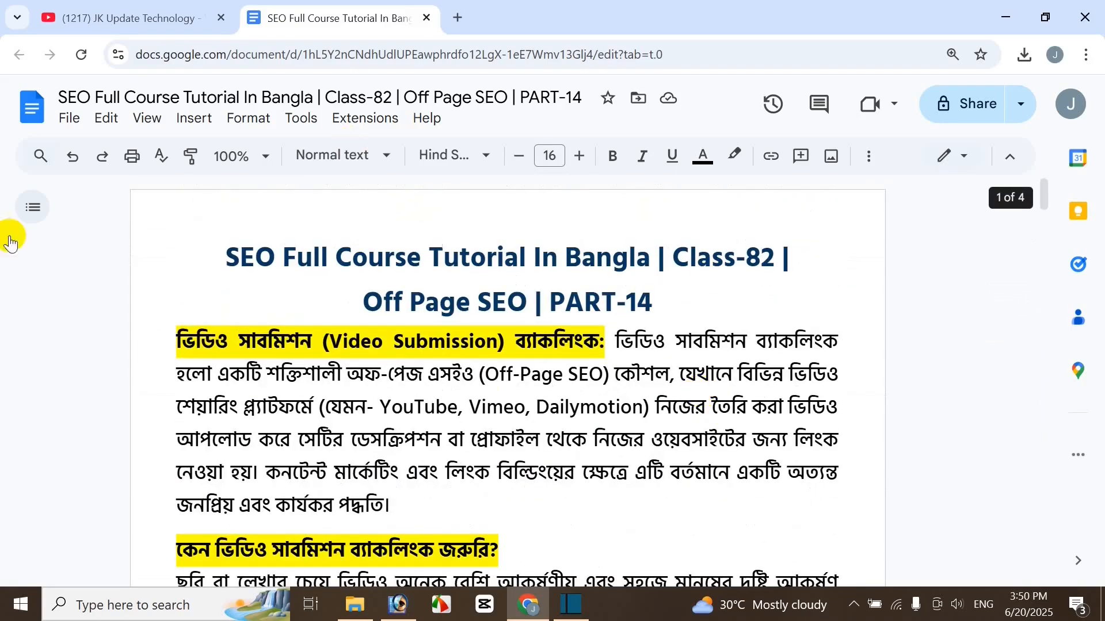
{"action": "left_click_drag", "start_coordinate": [180, 340], "coordinate": [602, 340]}
{"action": "key", "text": "ctrl+c"}
Ask ChatGPT 'ভিডিও সাবমিশন (Video Submission) ব্যাকলিংক' by pasting it into a new chat
{"action": "left_click", "coordinate": [458, 18]}
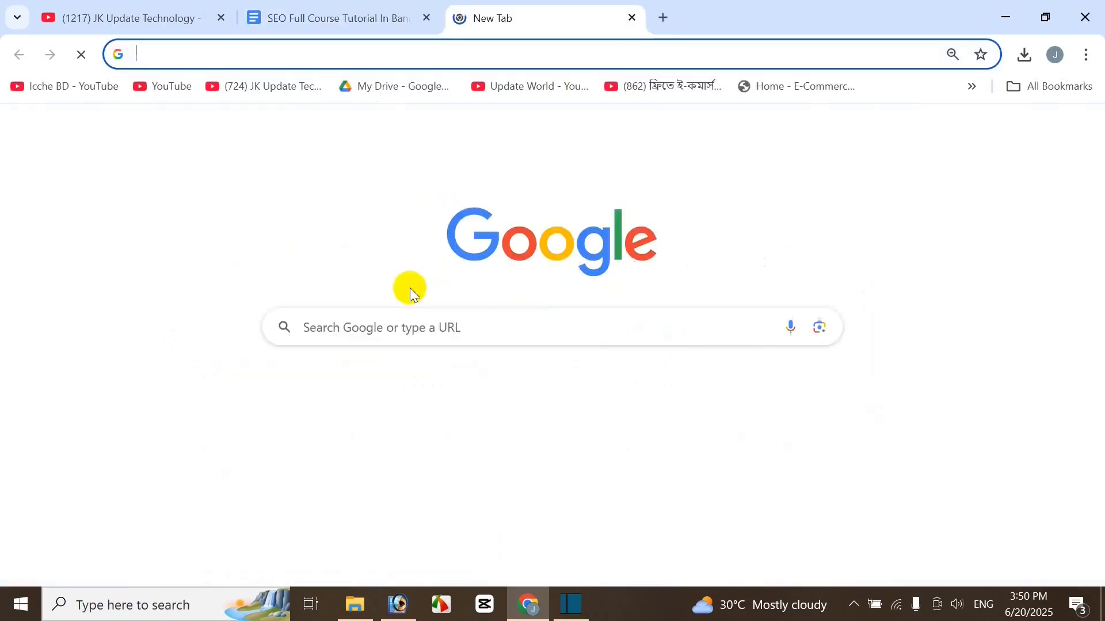
{"action": "type", "text": "chatgpt.com"}
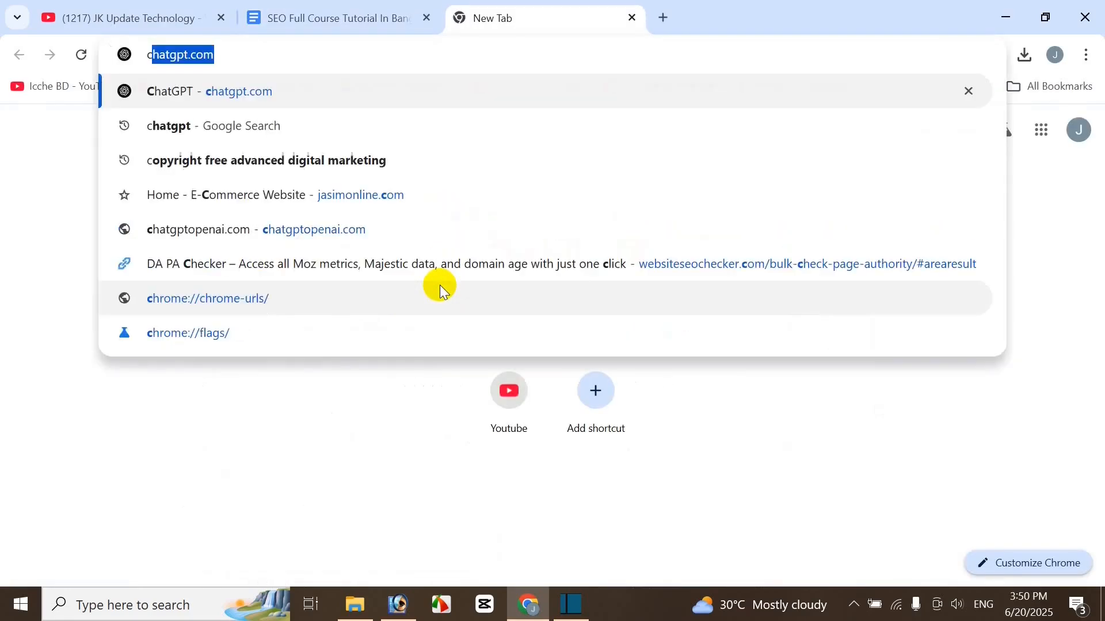
{"action": "key", "text": "Return"}
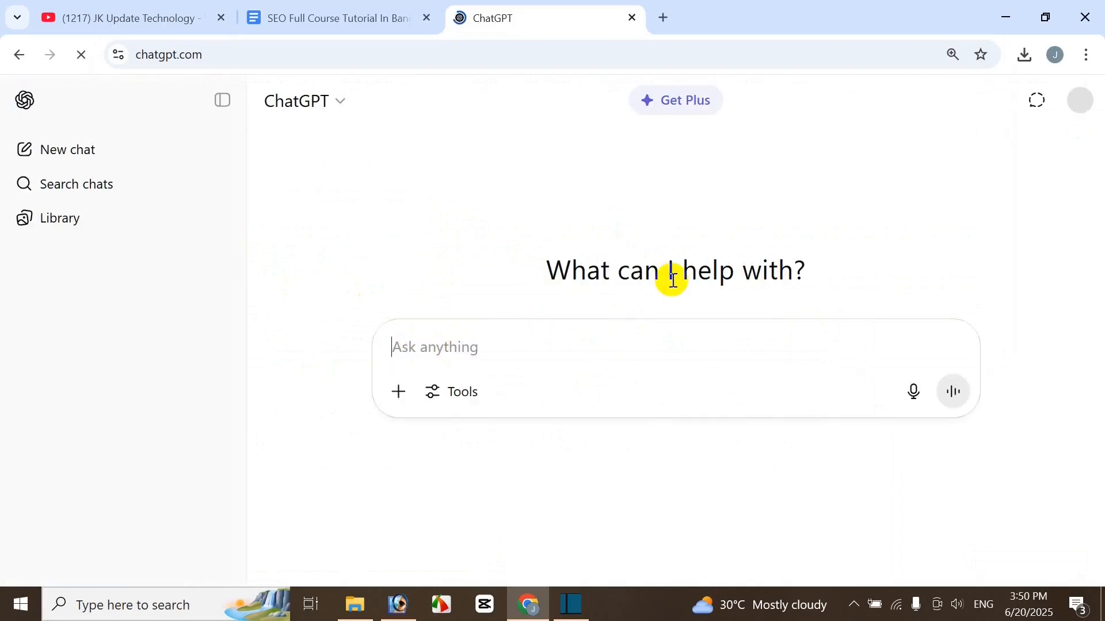
{"action": "key", "text": "ctrl+v"}
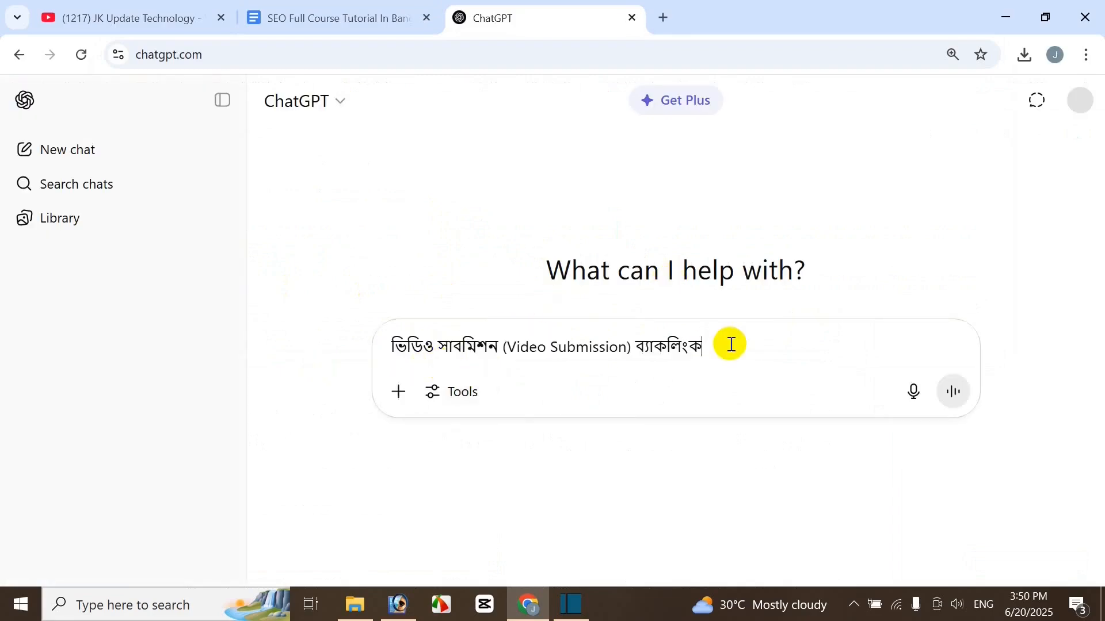
{"action": "key", "text": "Return"}
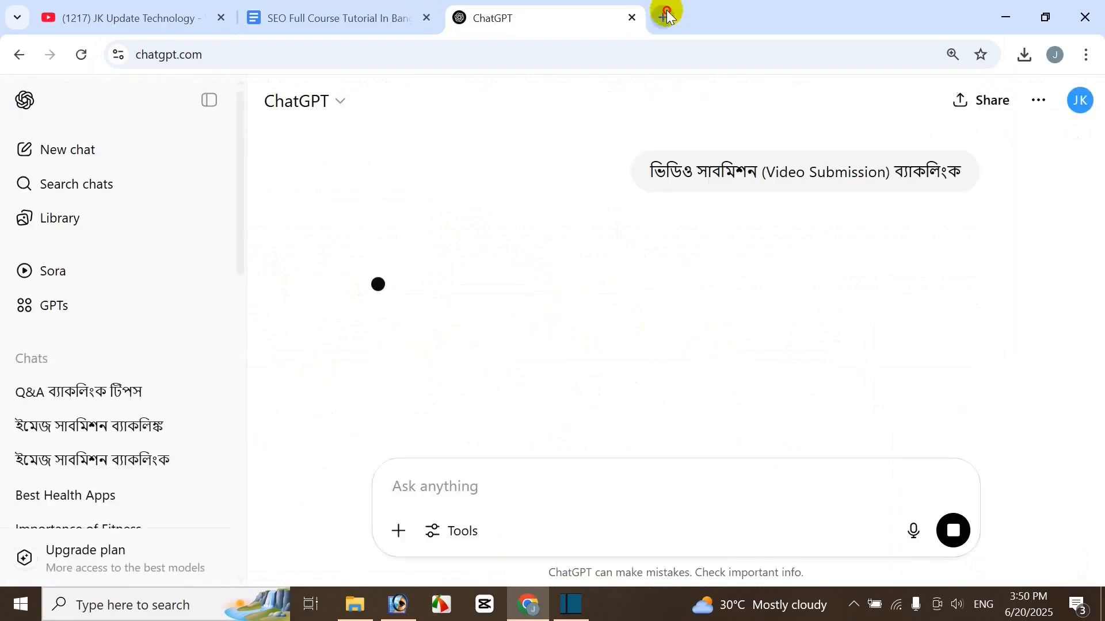
{"action": "left_click", "coordinate": [664, 16]}
Paste and send the same Video Submission backlink question to Google Gemini
{"action": "type", "text": "gemini.google.com"}
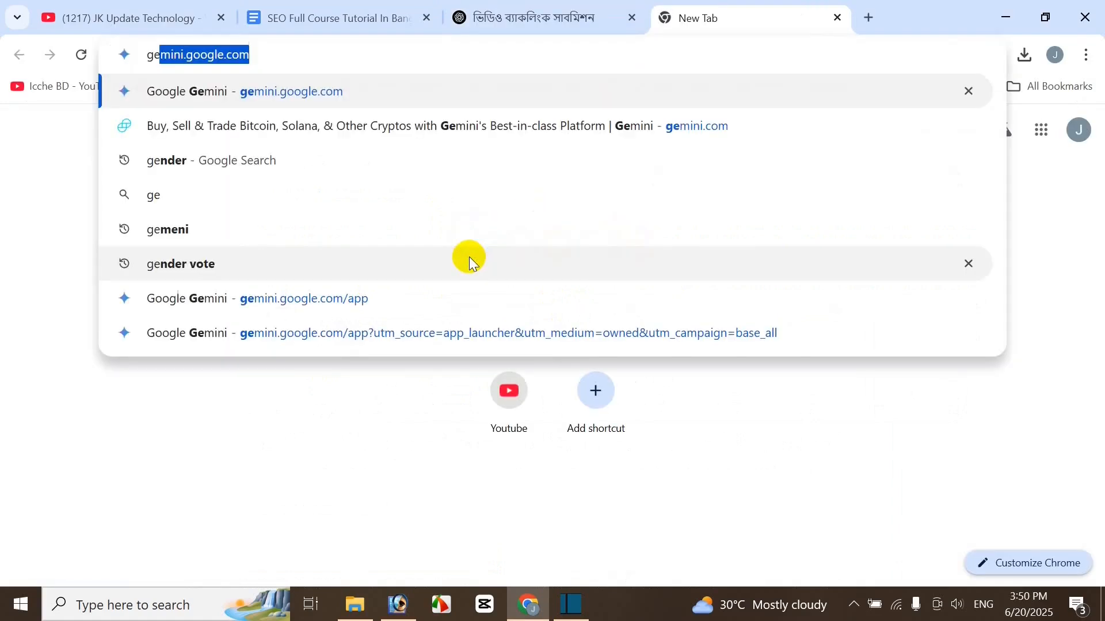
{"action": "key", "text": "Return"}
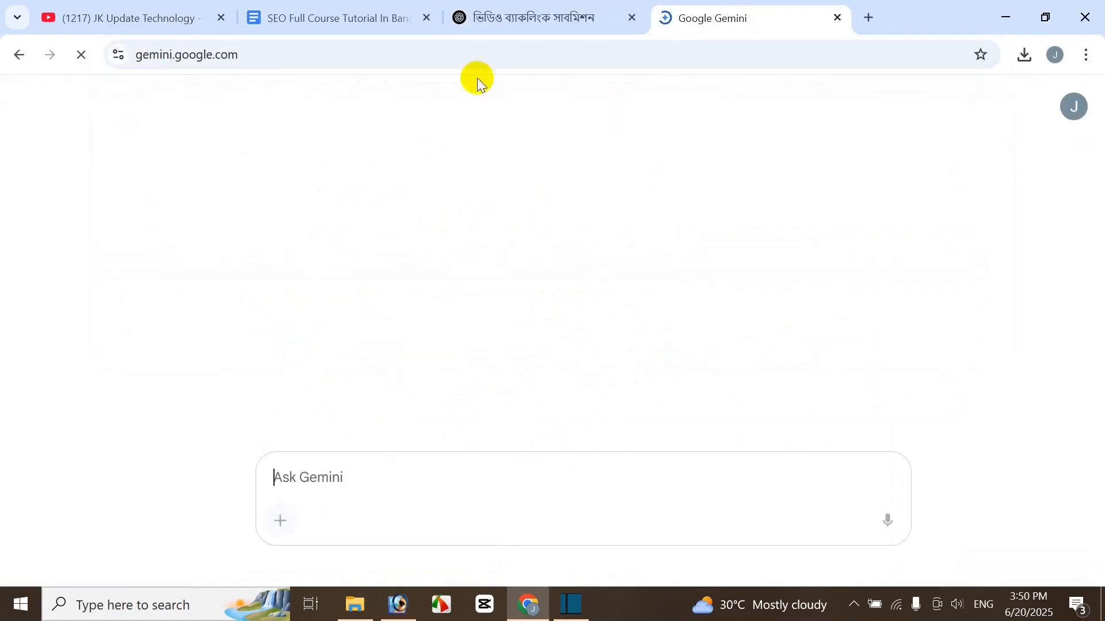
{"action": "left_click", "coordinate": [498, 17]}
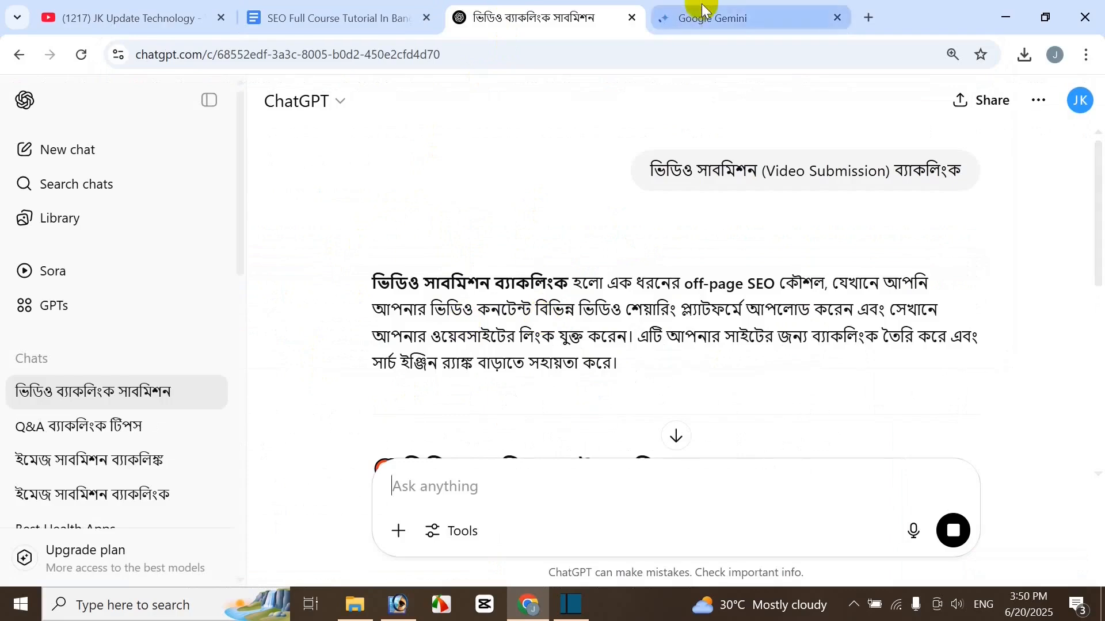
{"action": "left_click", "coordinate": [703, 9]}
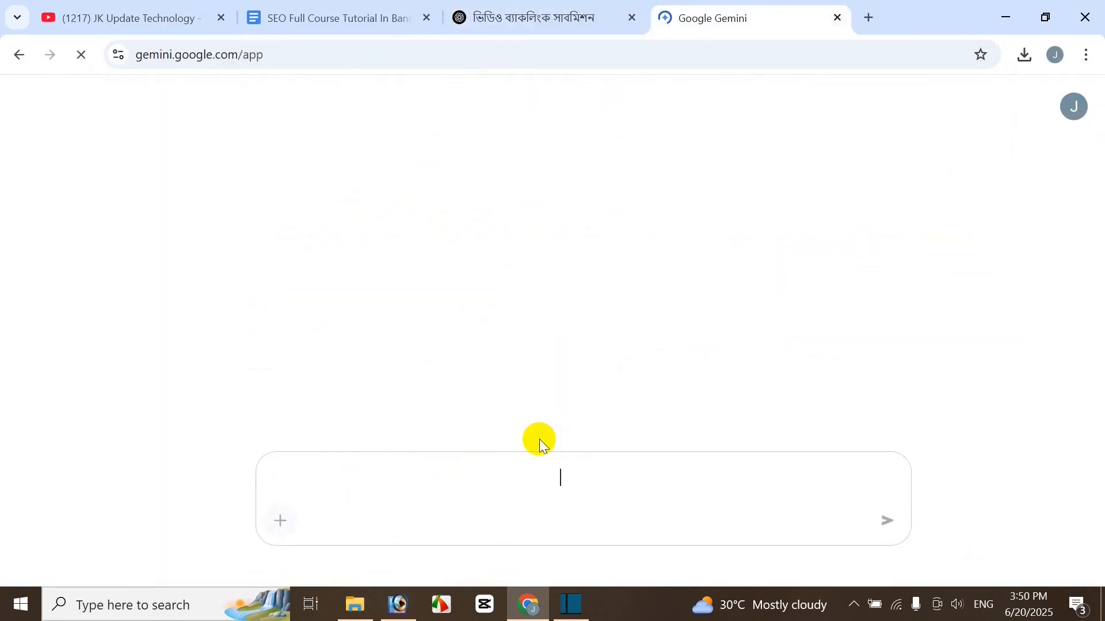
{"action": "key", "text": "ctrl+v"}
{"action": "key", "text": "Return"}
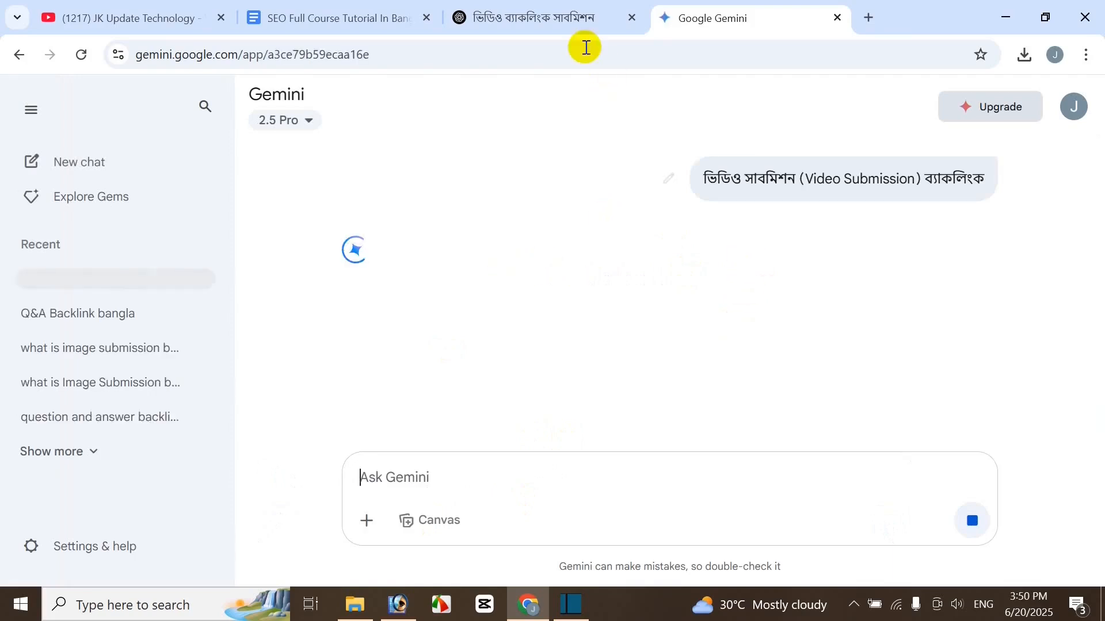
{"action": "left_click", "coordinate": [554, 20]}
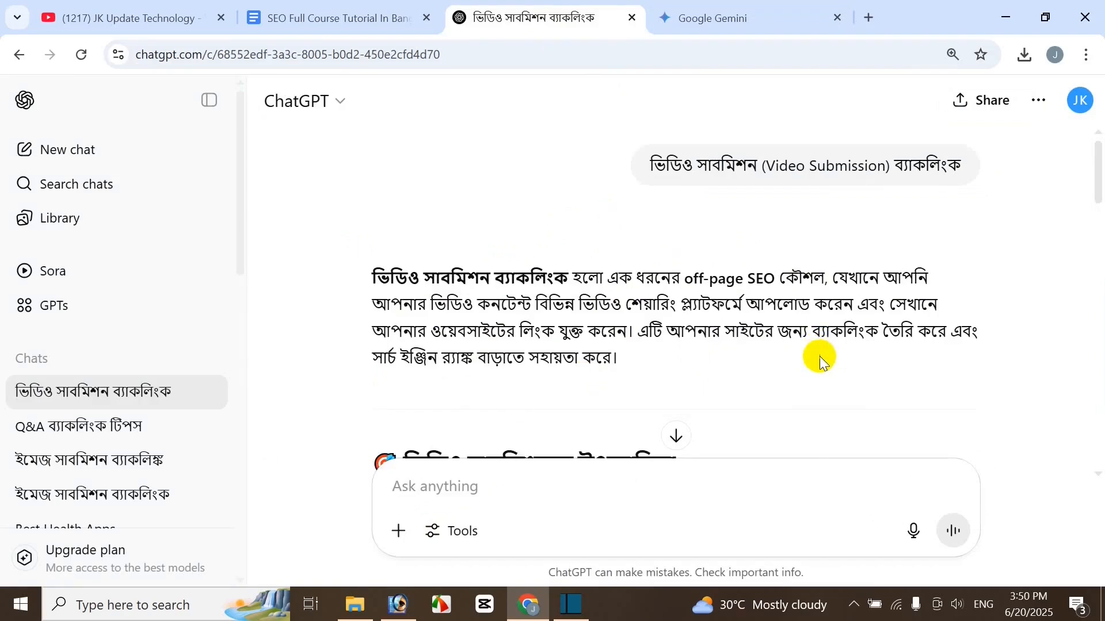
Read ChatGPT's full answer: benefits, DA and link-type site table, and submission tips
{"action": "scroll", "coordinate": [748, 351], "scroll_direction": "down", "scroll_amount": 3}
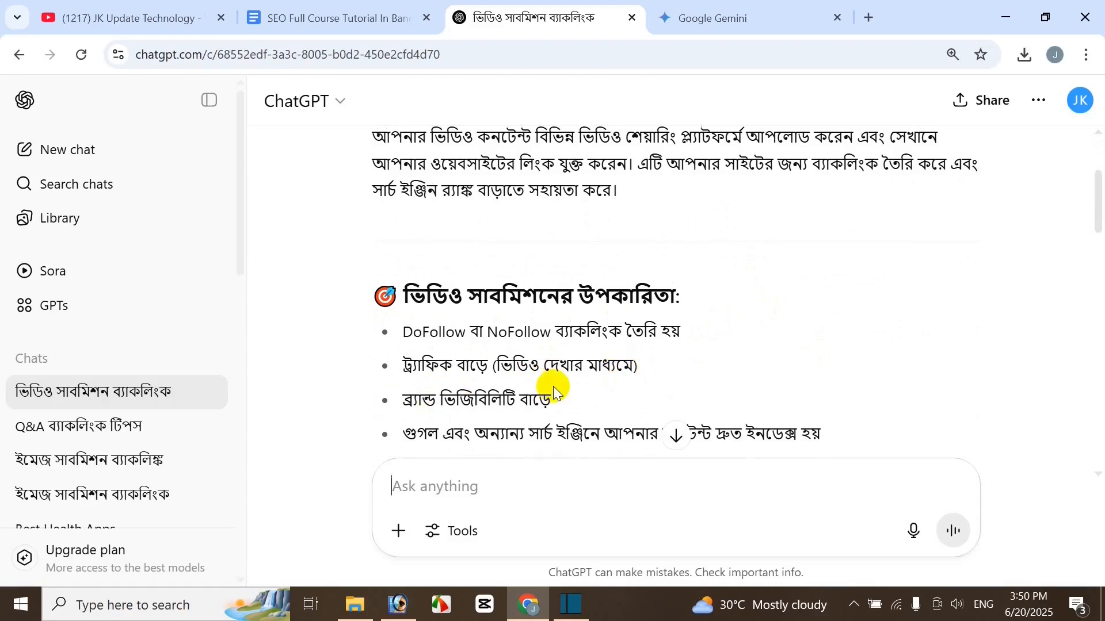
{"action": "scroll", "coordinate": [557, 382], "scroll_direction": "down", "scroll_amount": 1}
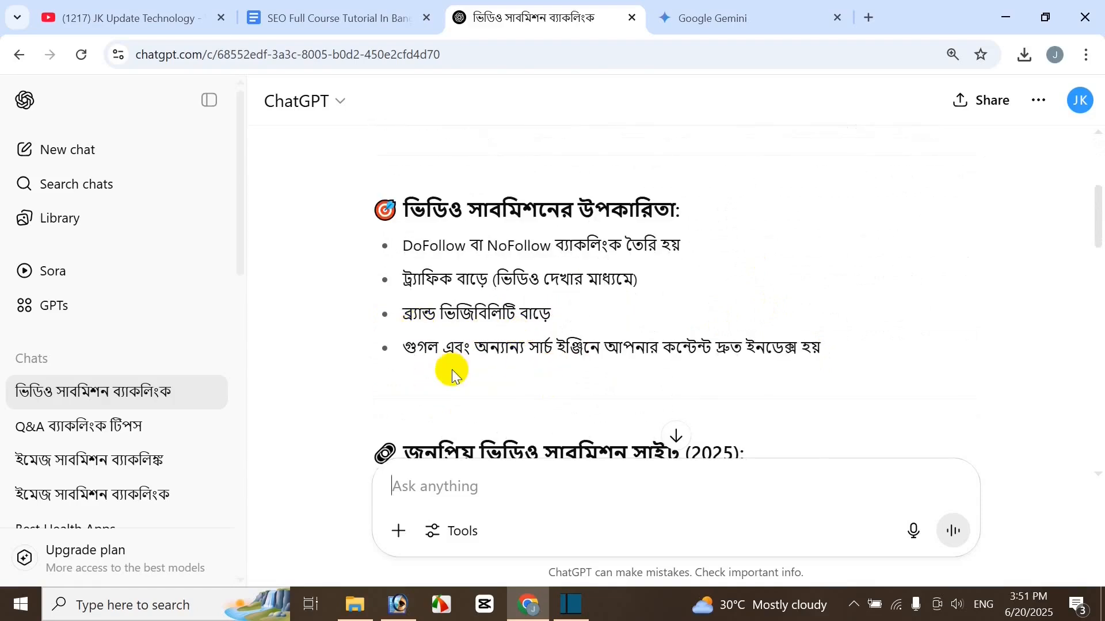
{"action": "scroll", "coordinate": [833, 361], "scroll_direction": "down", "scroll_amount": 3}
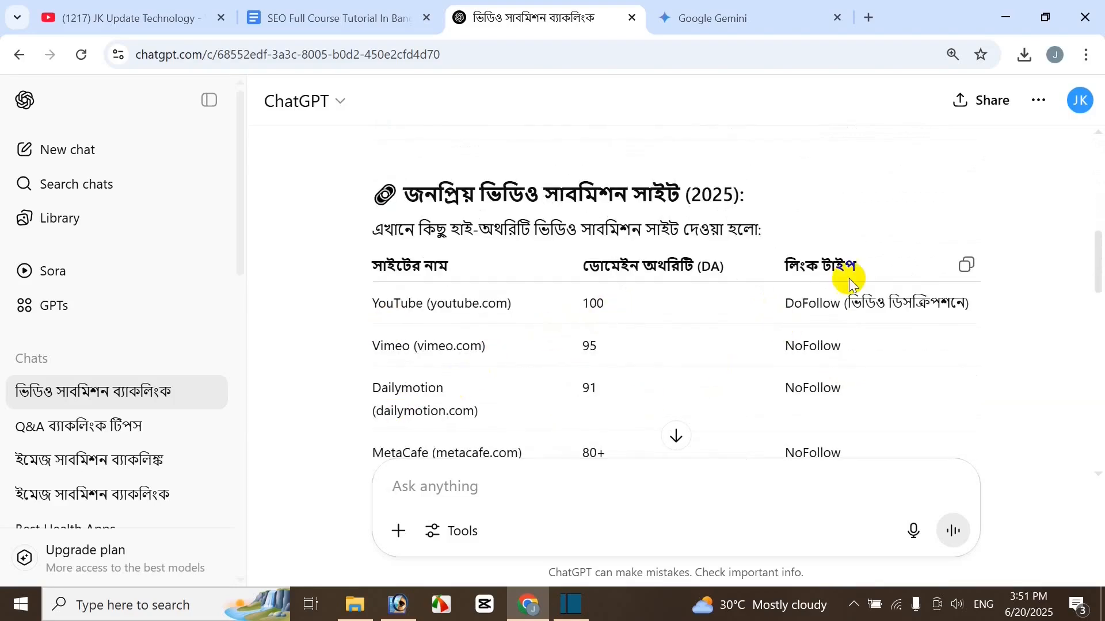
{"action": "scroll", "coordinate": [855, 391], "scroll_direction": "down", "scroll_amount": 6}
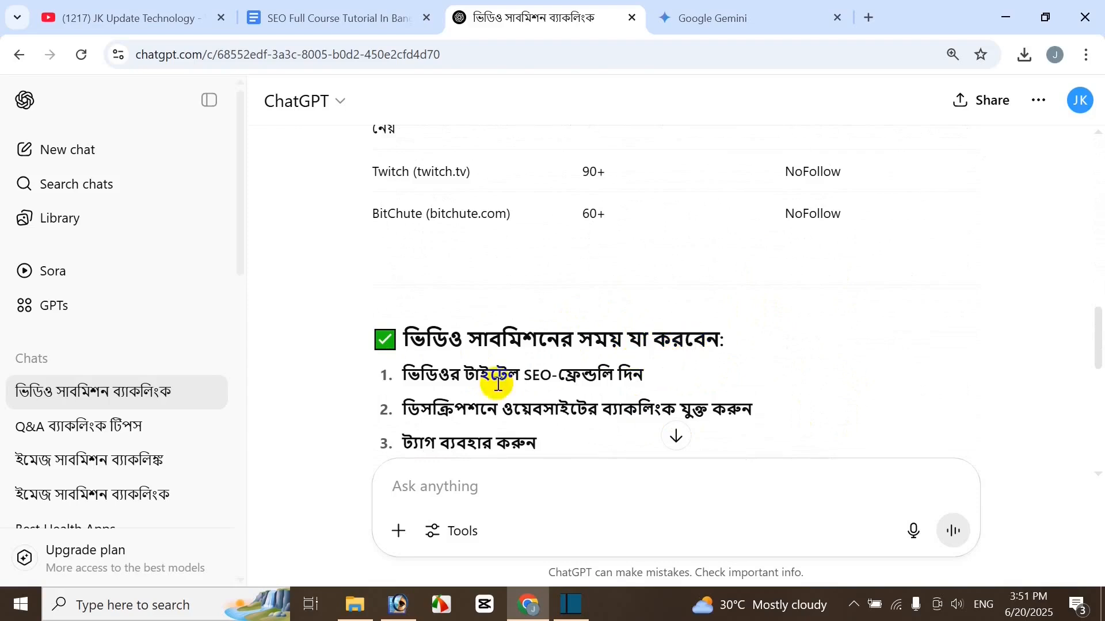
{"action": "scroll", "coordinate": [575, 357], "scroll_direction": "down", "scroll_amount": 2}
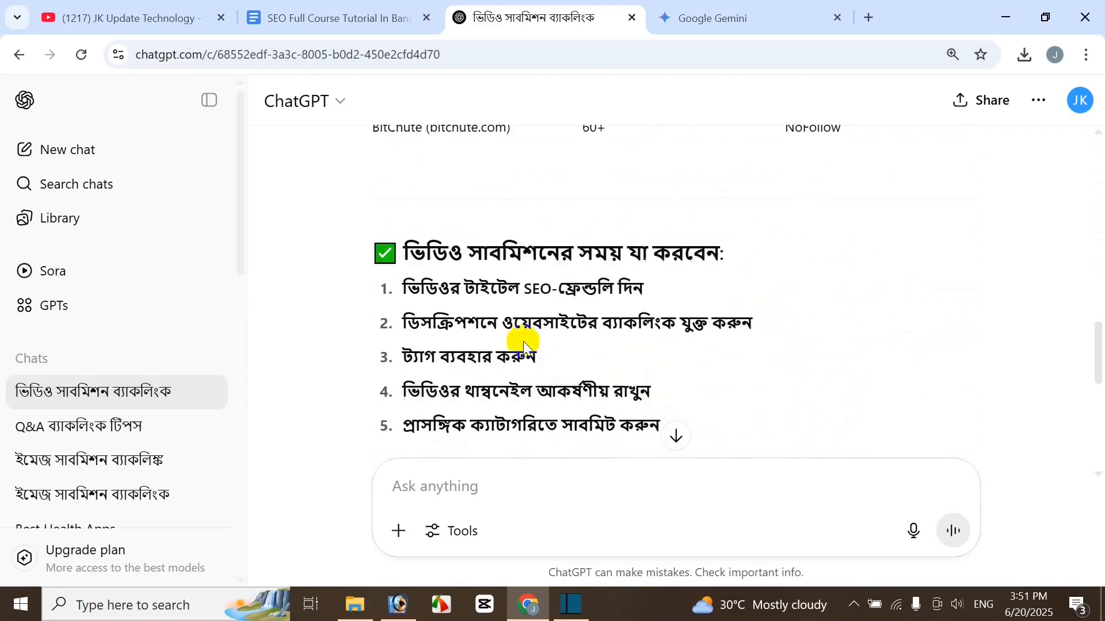
{"action": "scroll", "coordinate": [489, 429], "scroll_direction": "down", "scroll_amount": 3}
{"action": "scroll", "coordinate": [490, 428], "scroll_direction": "down", "scroll_amount": 2}
{"action": "scroll", "coordinate": [490, 428], "scroll_direction": "up", "scroll_amount": 10}
{"action": "scroll", "coordinate": [488, 423], "scroll_direction": "up", "scroll_amount": 10}
{"action": "left_click", "coordinate": [697, 15]}
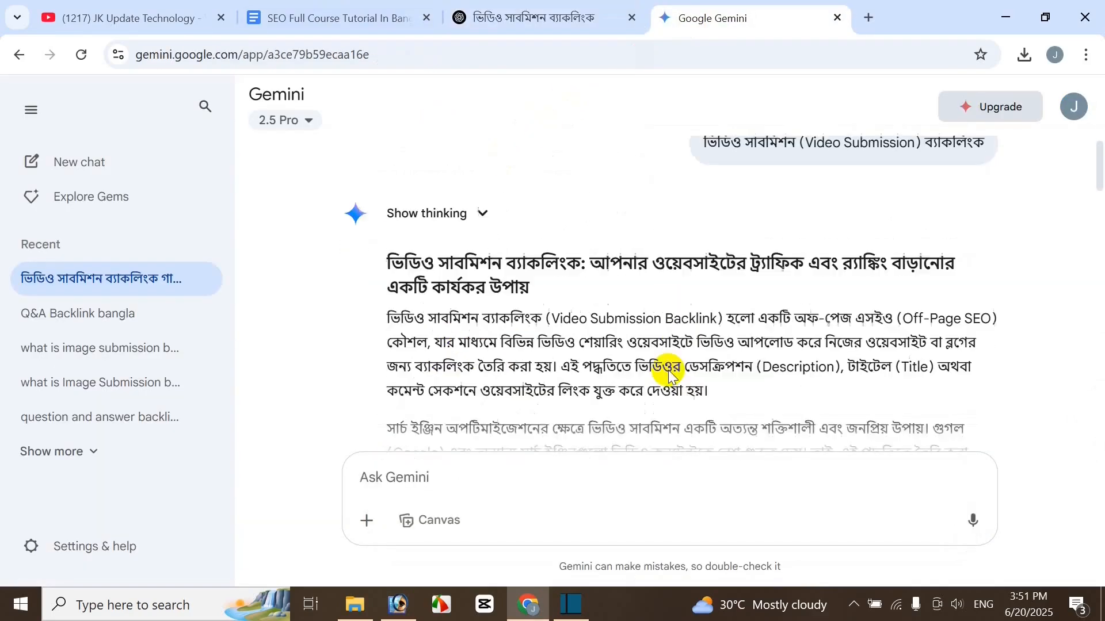
Skim Gemini's answer on faster indexing and domain authority, then return to the tutorial doc
{"action": "scroll", "coordinate": [463, 221], "scroll_direction": "down", "scroll_amount": 3}
{"action": "scroll", "coordinate": [499, 444], "scroll_direction": "down", "scroll_amount": 6}
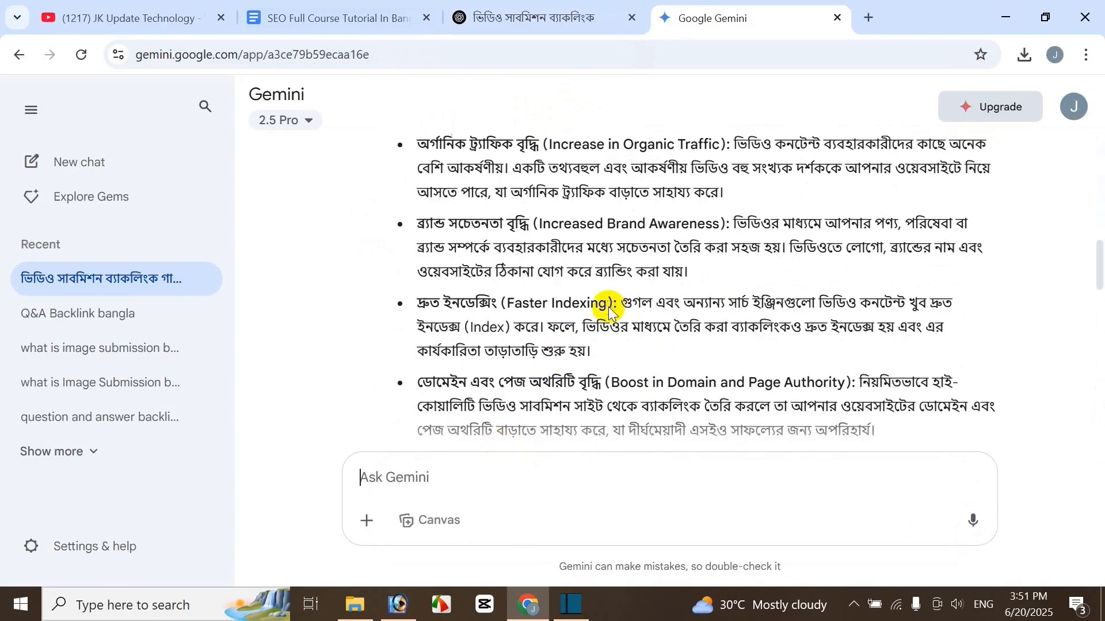
{"action": "scroll", "coordinate": [604, 303], "scroll_direction": "up", "scroll_amount": 5}
{"action": "scroll", "coordinate": [610, 308], "scroll_direction": "up", "scroll_amount": 5}
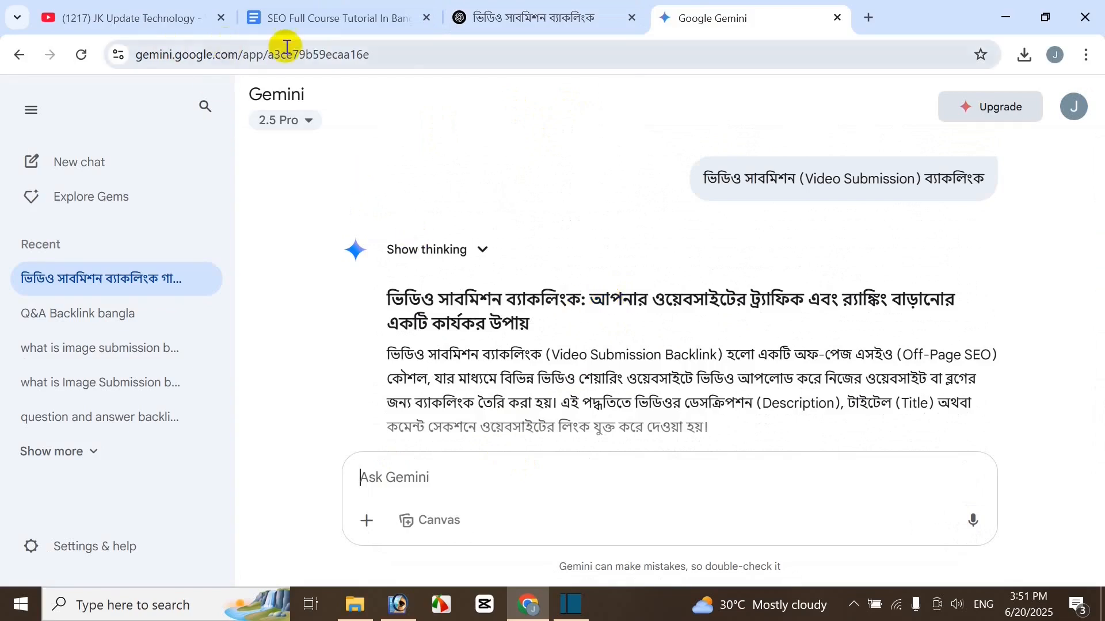
{"action": "left_click", "coordinate": [321, 18]}
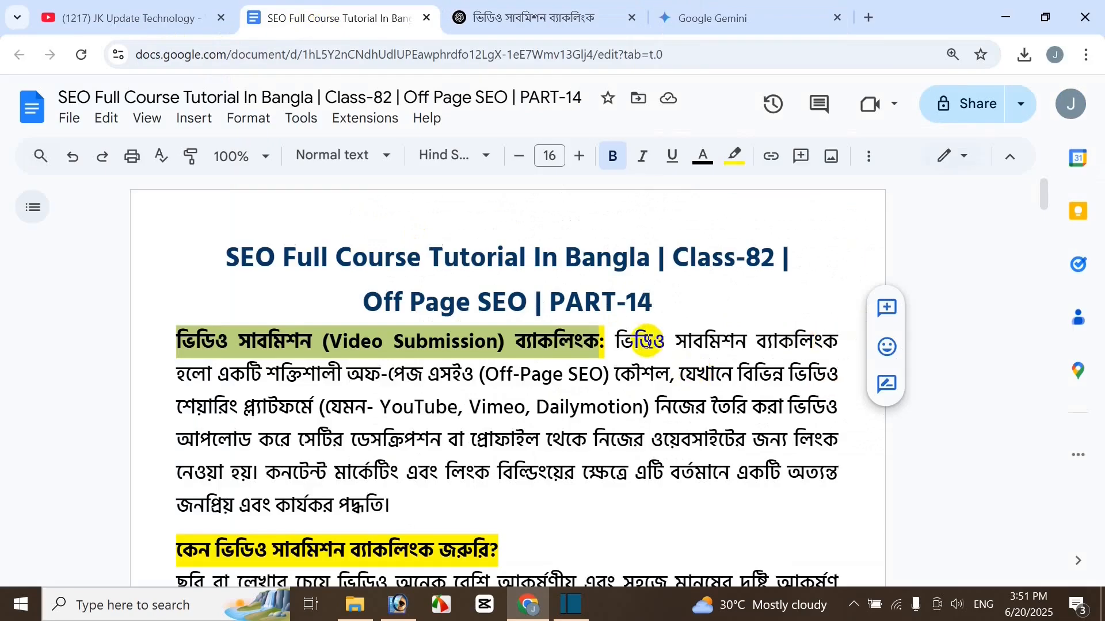
Select the line 'high da pa Video Submission sites List 2025' in the document
{"action": "left_click", "coordinate": [649, 343]}
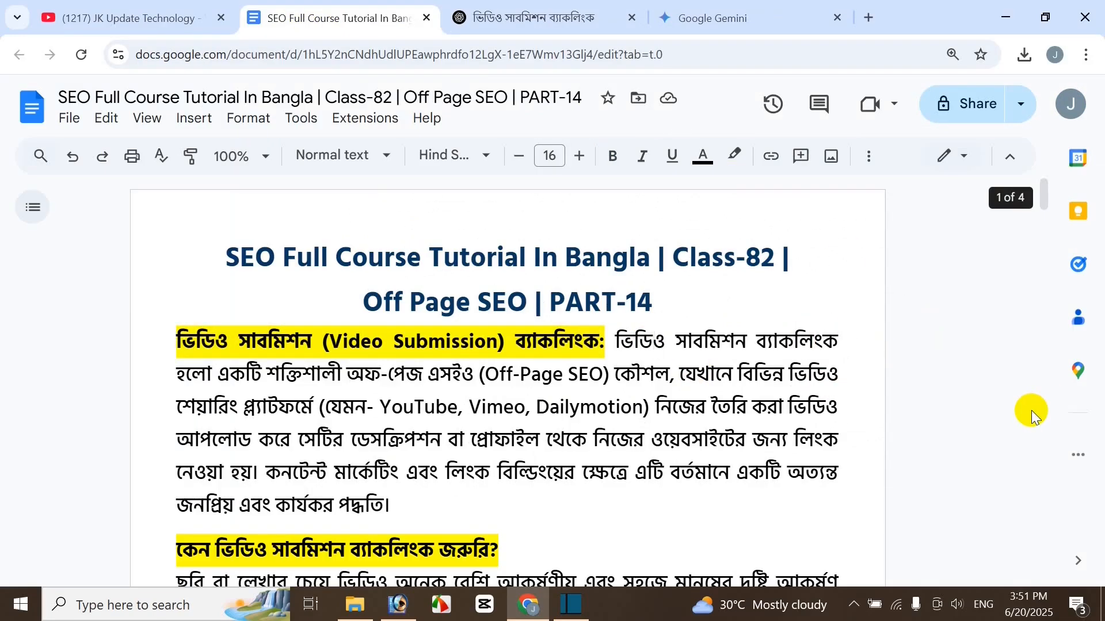
{"action": "scroll", "coordinate": [993, 400], "scroll_direction": "down", "scroll_amount": 10}
{"action": "scroll", "coordinate": [989, 413], "scroll_direction": "down", "scroll_amount": 20}
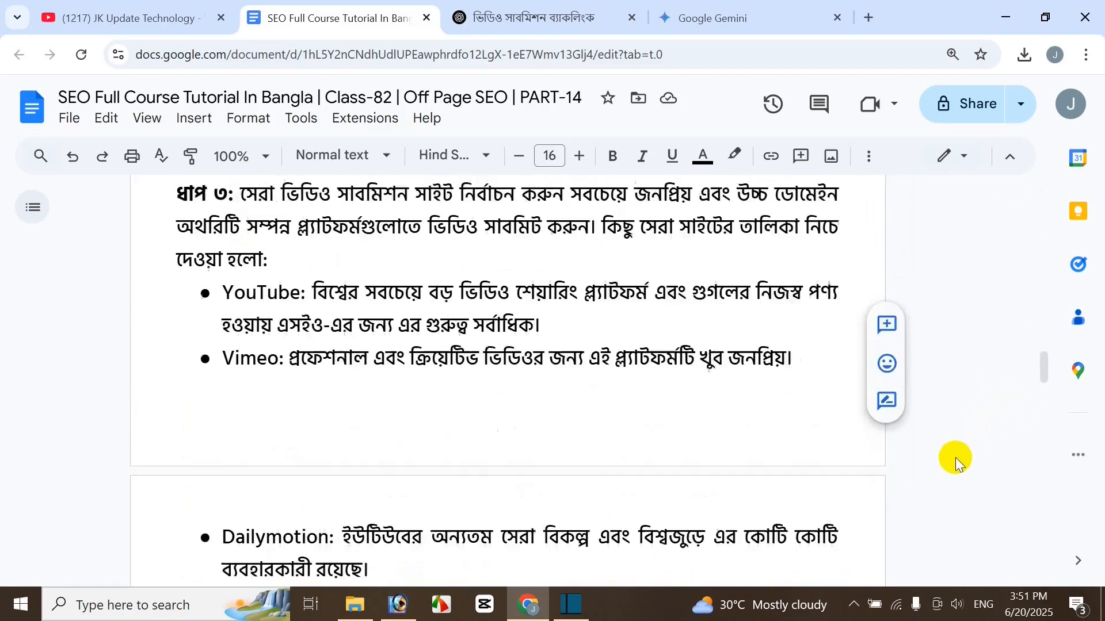
{"action": "scroll", "coordinate": [955, 457], "scroll_direction": "down", "scroll_amount": 1}
{"action": "scroll", "coordinate": [955, 457], "scroll_direction": "down", "scroll_amount": 8}
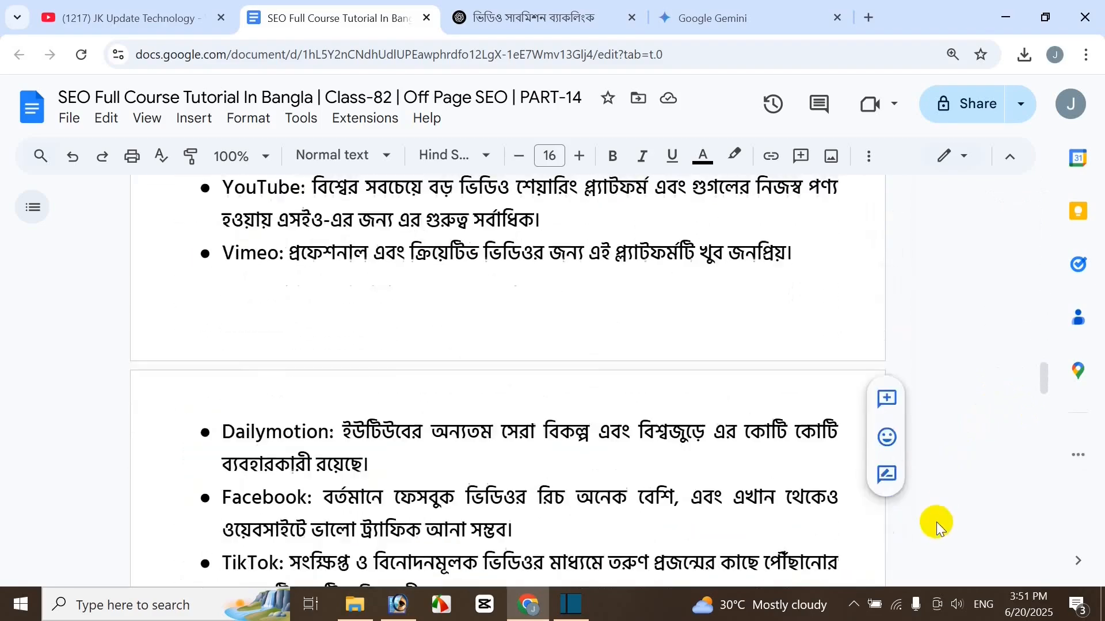
{"action": "scroll", "coordinate": [938, 466], "scroll_direction": "down", "scroll_amount": 9}
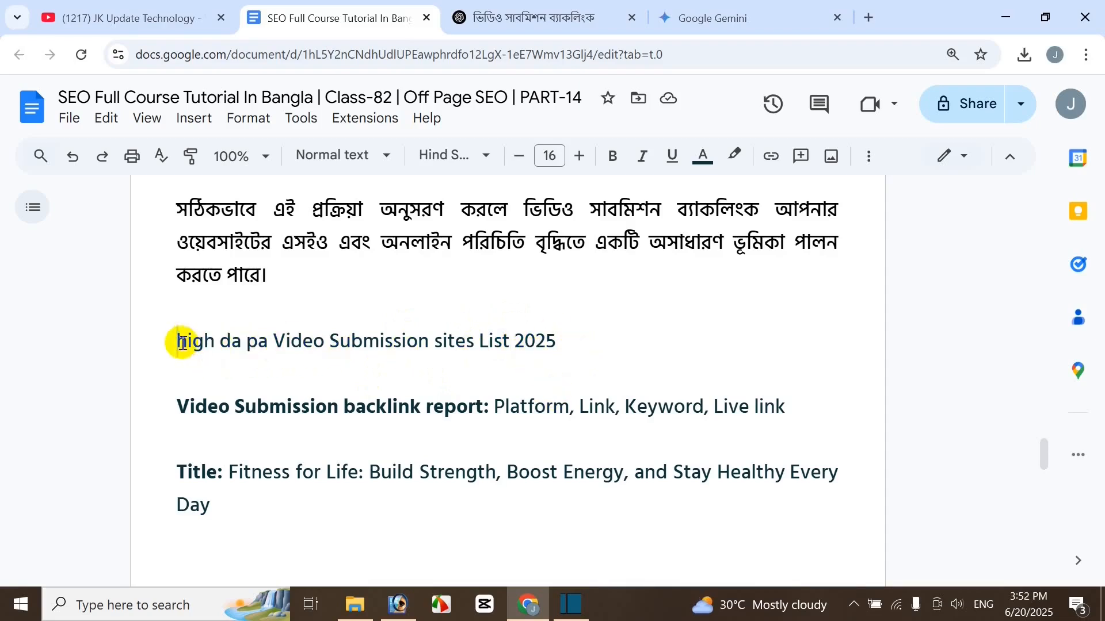
{"action": "left_click_drag", "start_coordinate": [177, 343], "coordinate": [566, 346]}
{"action": "key", "text": "ctrl+c"}
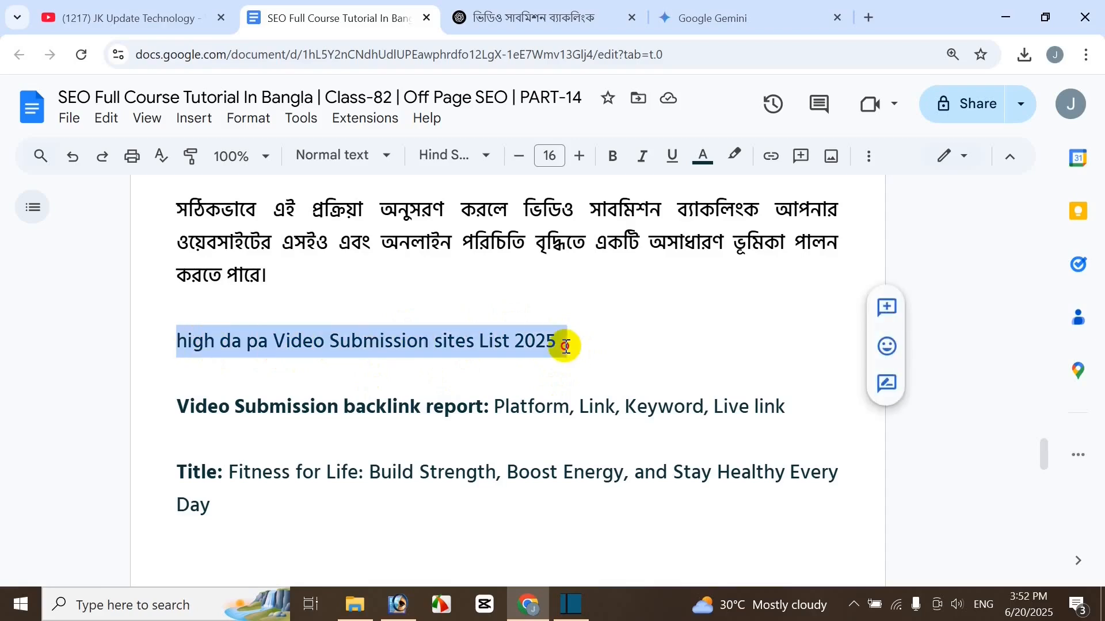
Close the Gemini and ChatGPT tabs
{"action": "left_click", "coordinate": [837, 18]}
{"action": "left_click", "coordinate": [630, 18]}
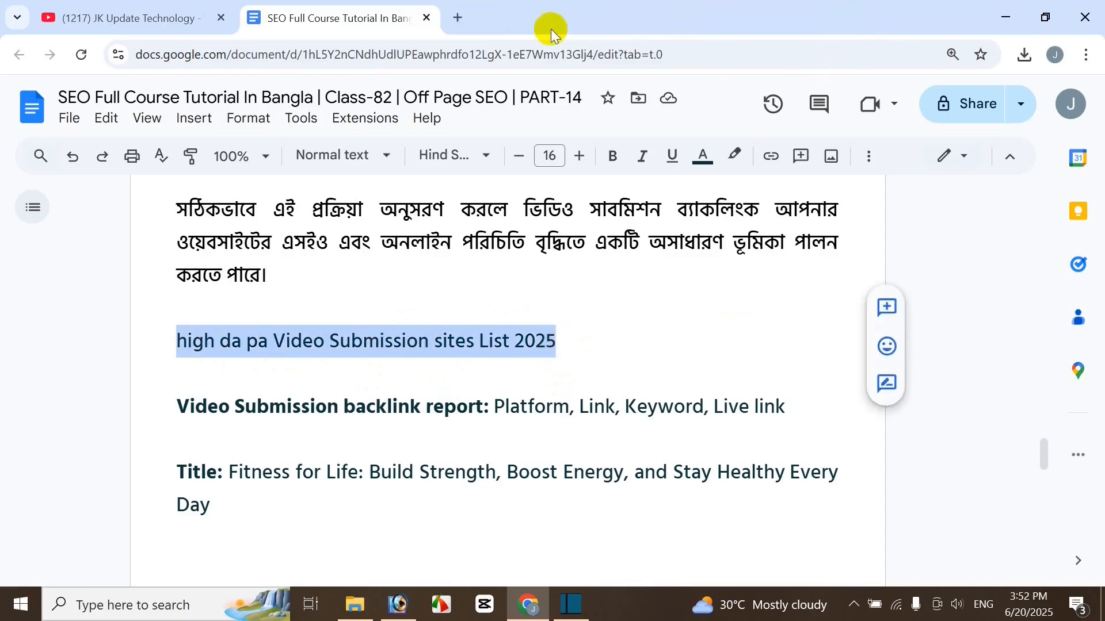
{"action": "left_click", "coordinate": [464, 19]}
Search Google for 'high da pa Video Submission sites List 2025' and skim the results
{"action": "left_click", "coordinate": [315, 339]}
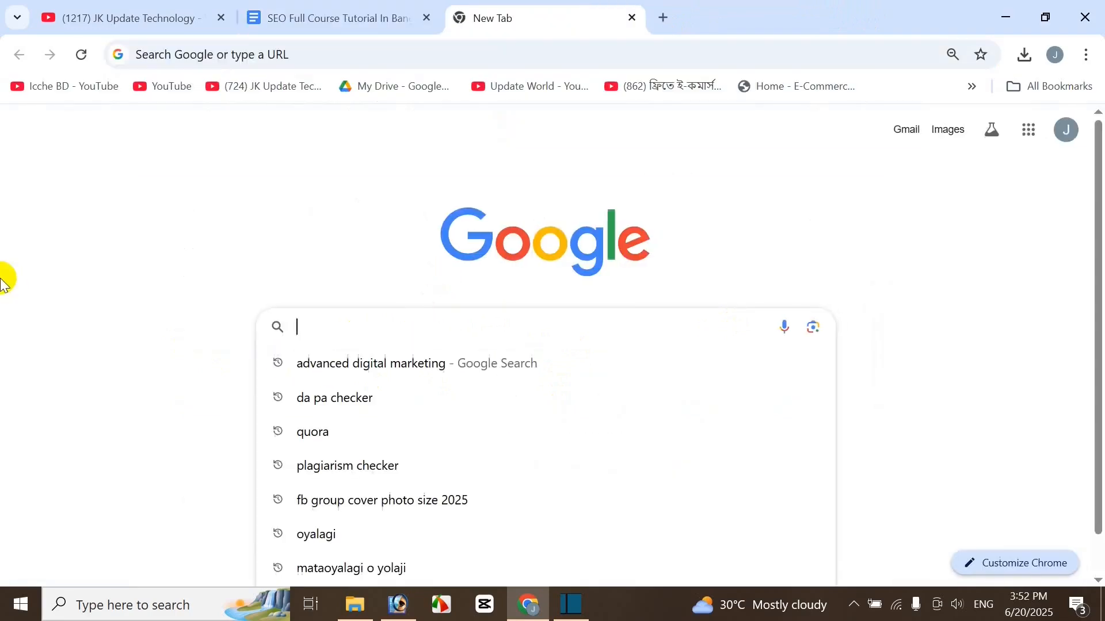
{"action": "key", "text": "ctrl+v"}
{"action": "key", "text": "Return"}
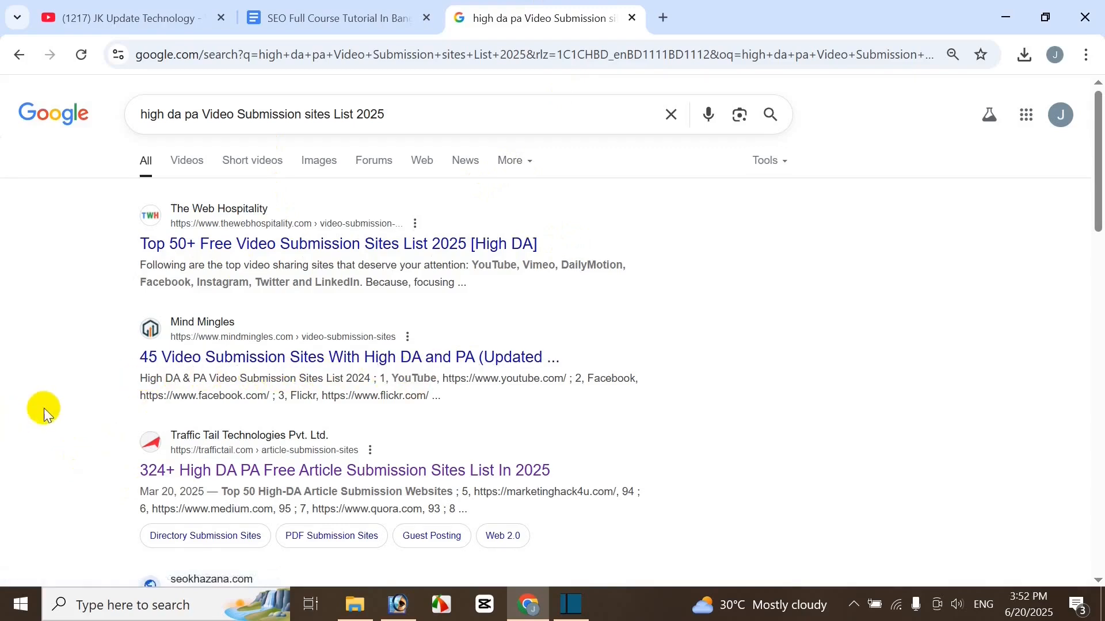
{"action": "scroll", "coordinate": [44, 410], "scroll_direction": "down", "scroll_amount": 5}
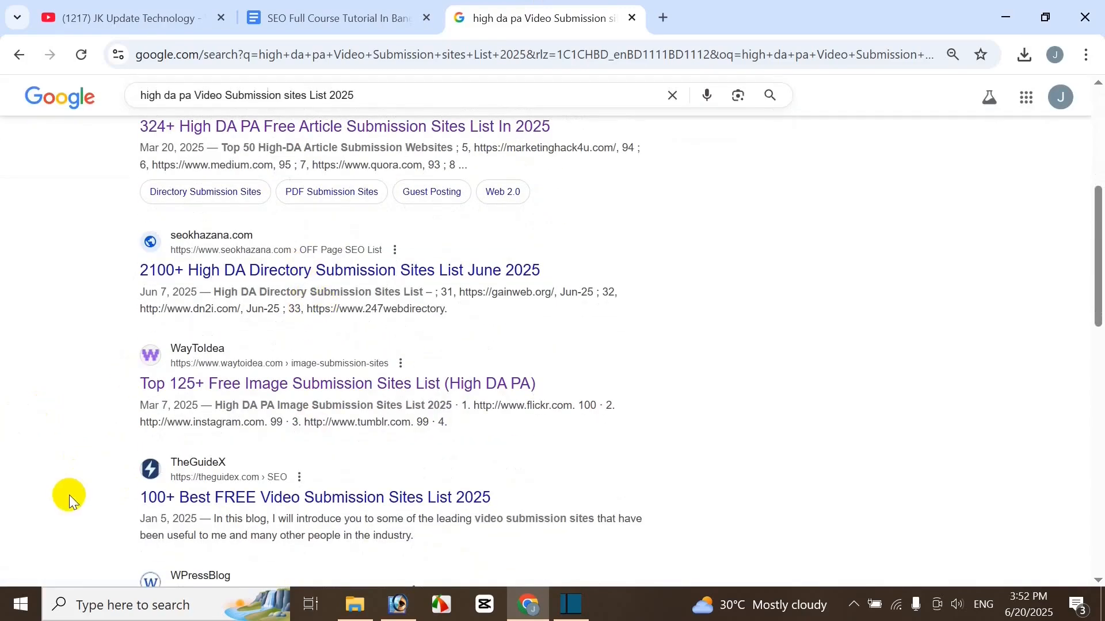
{"action": "scroll", "coordinate": [69, 495], "scroll_direction": "down", "scroll_amount": 3}
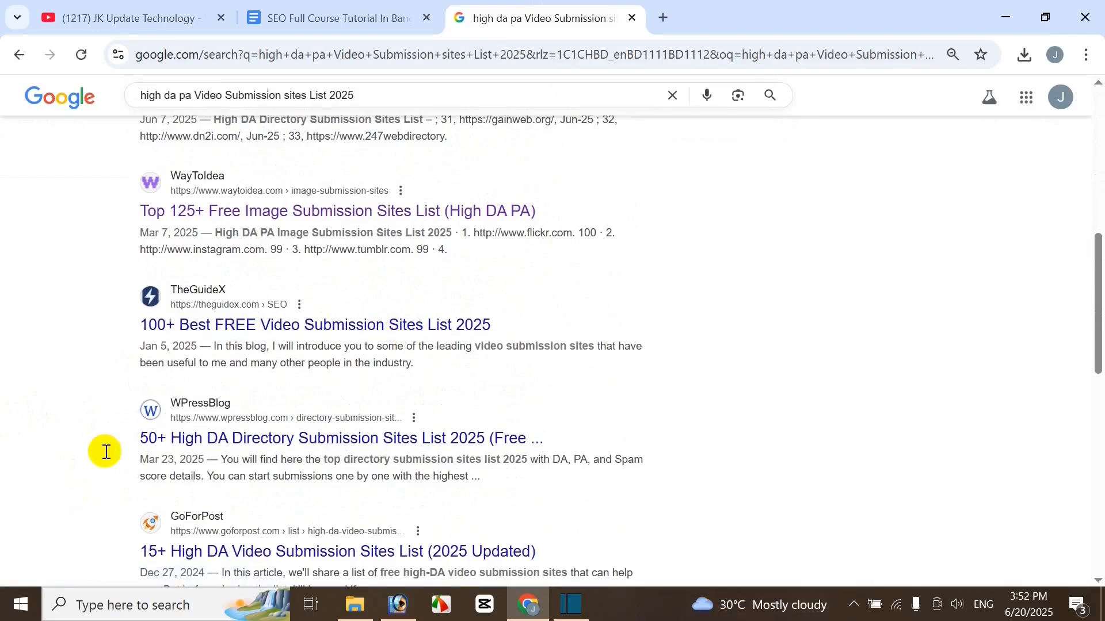
{"action": "scroll", "coordinate": [82, 450], "scroll_direction": "up", "scroll_amount": 9}
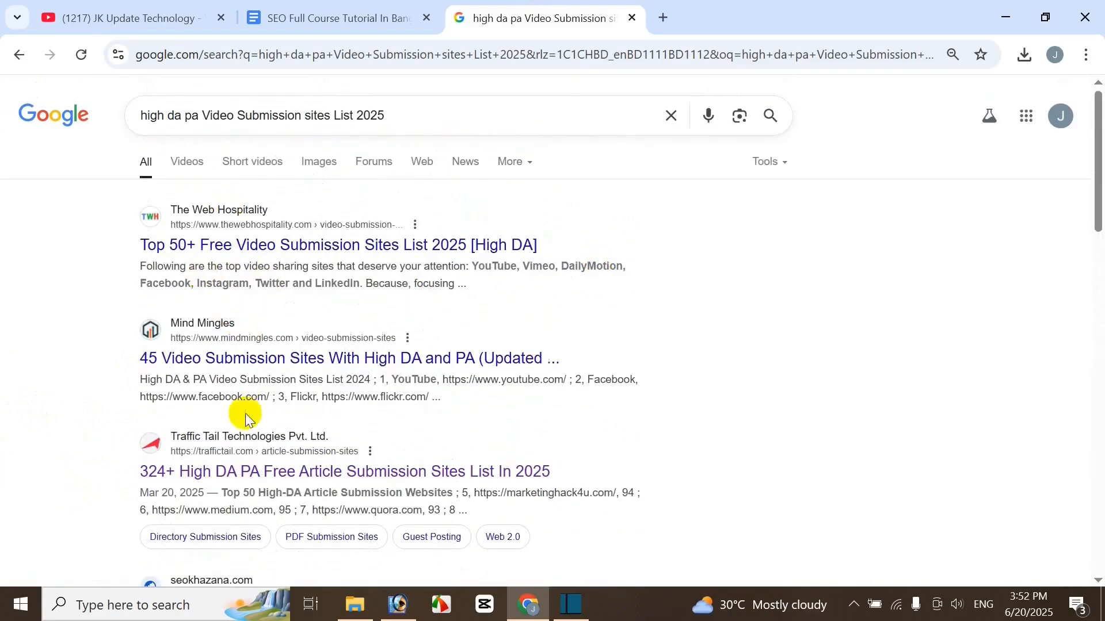
Open the Top 50+ and 45 Video Submission Sites results in new tabs and view them
{"action": "right_click", "coordinate": [311, 247]}
{"action": "left_click", "coordinate": [380, 267]}
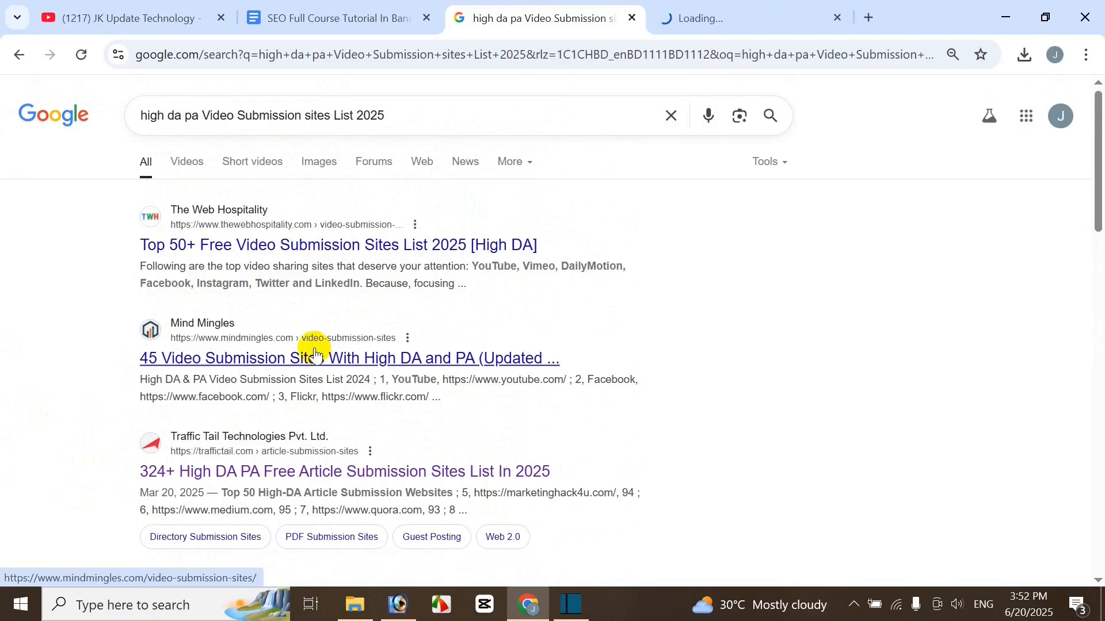
{"action": "right_click", "coordinate": [316, 357]}
{"action": "left_click", "coordinate": [383, 380]}
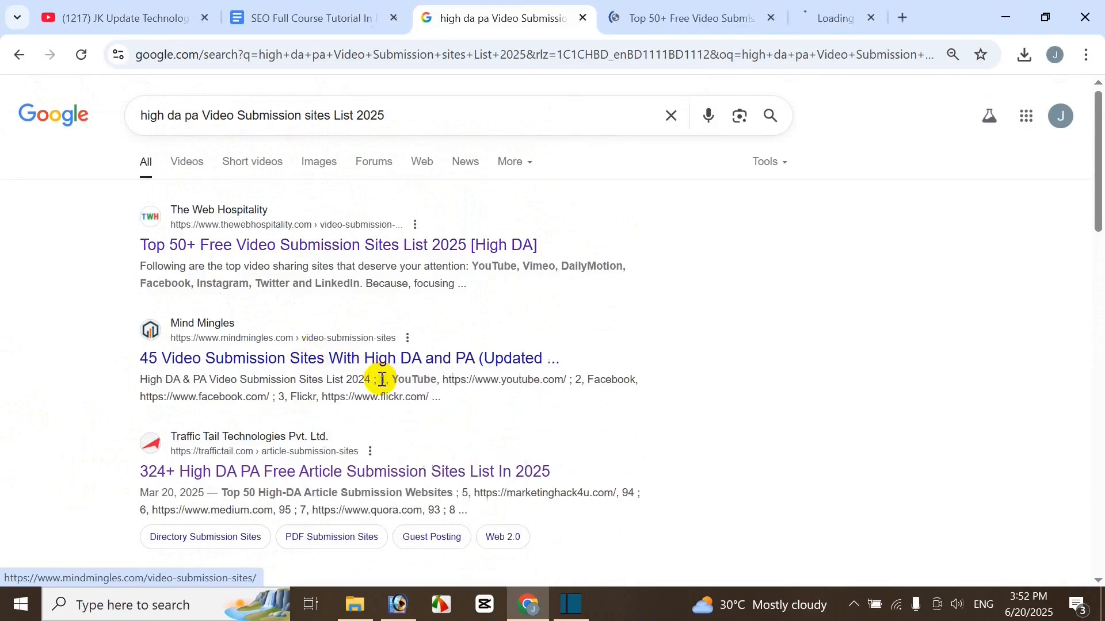
{"action": "left_click", "coordinate": [627, 15]}
{"action": "left_click", "coordinate": [784, 20]}
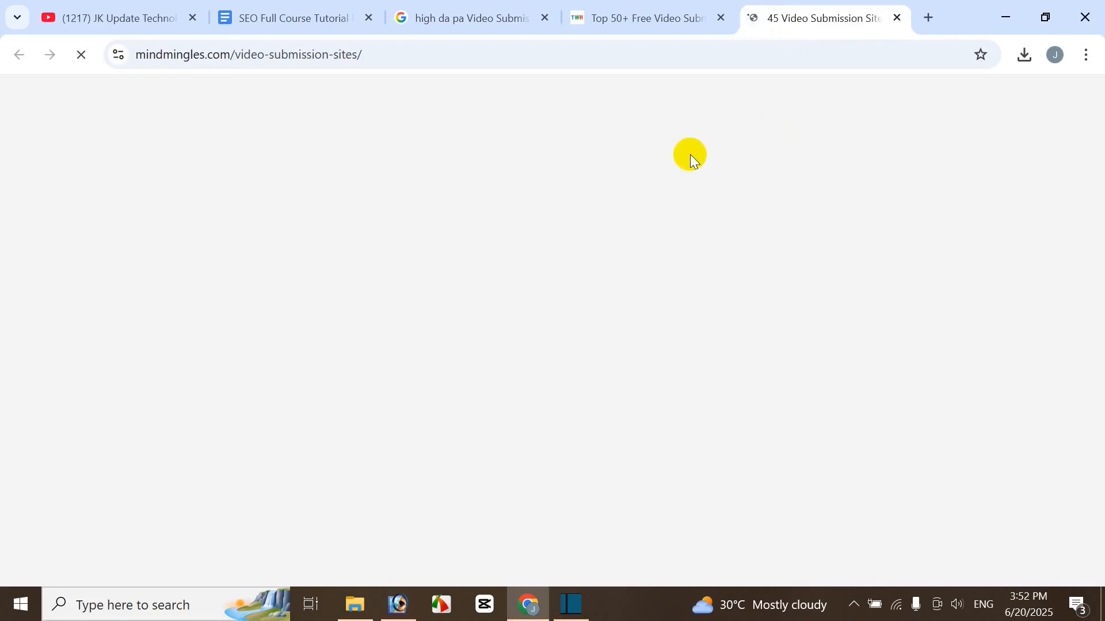
Read down through The Web Hospitality's Top 50+ article and its site tables
{"action": "left_click", "coordinate": [655, 13]}
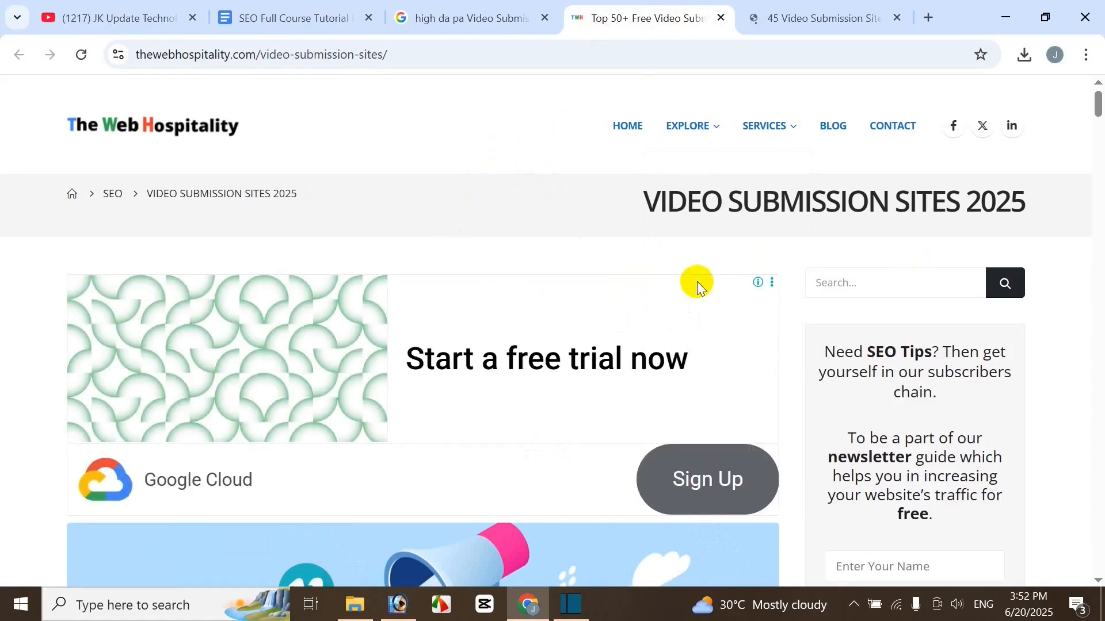
{"action": "scroll", "coordinate": [769, 272], "scroll_direction": "down", "scroll_amount": 6}
{"action": "scroll", "coordinate": [765, 351], "scroll_direction": "down", "scroll_amount": 15}
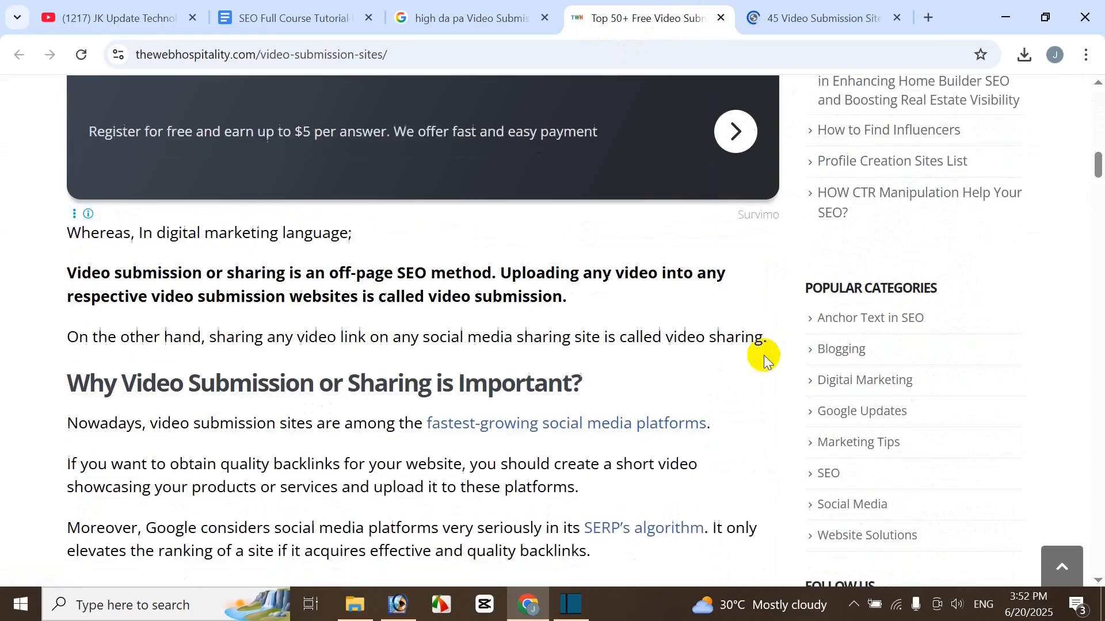
{"action": "scroll", "coordinate": [727, 385], "scroll_direction": "down", "scroll_amount": 20}
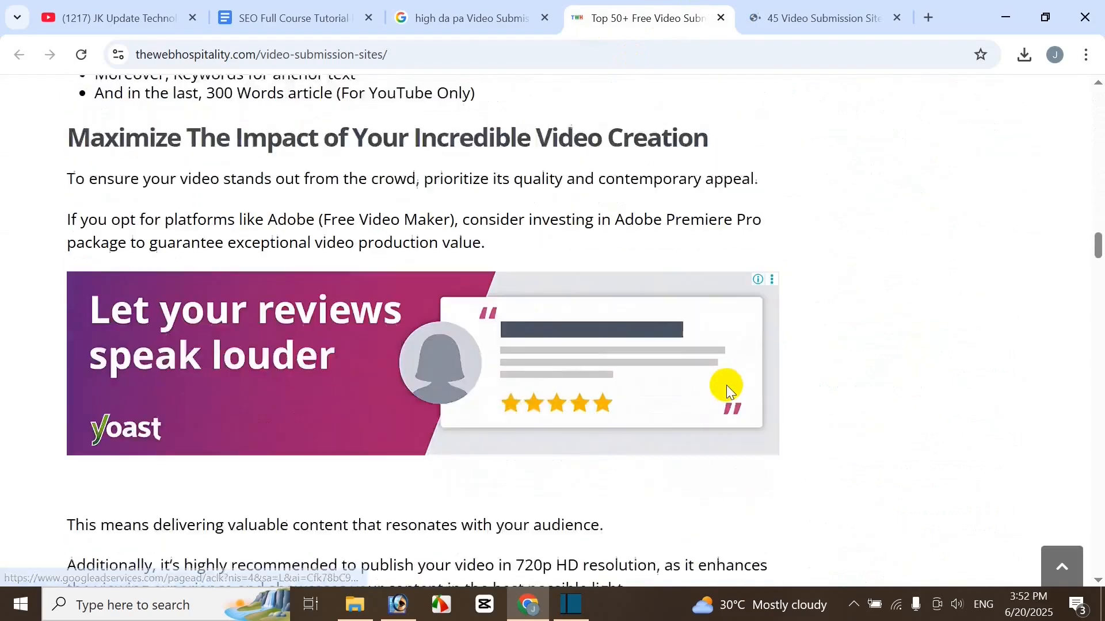
{"action": "scroll", "coordinate": [722, 396], "scroll_direction": "down", "scroll_amount": 12}
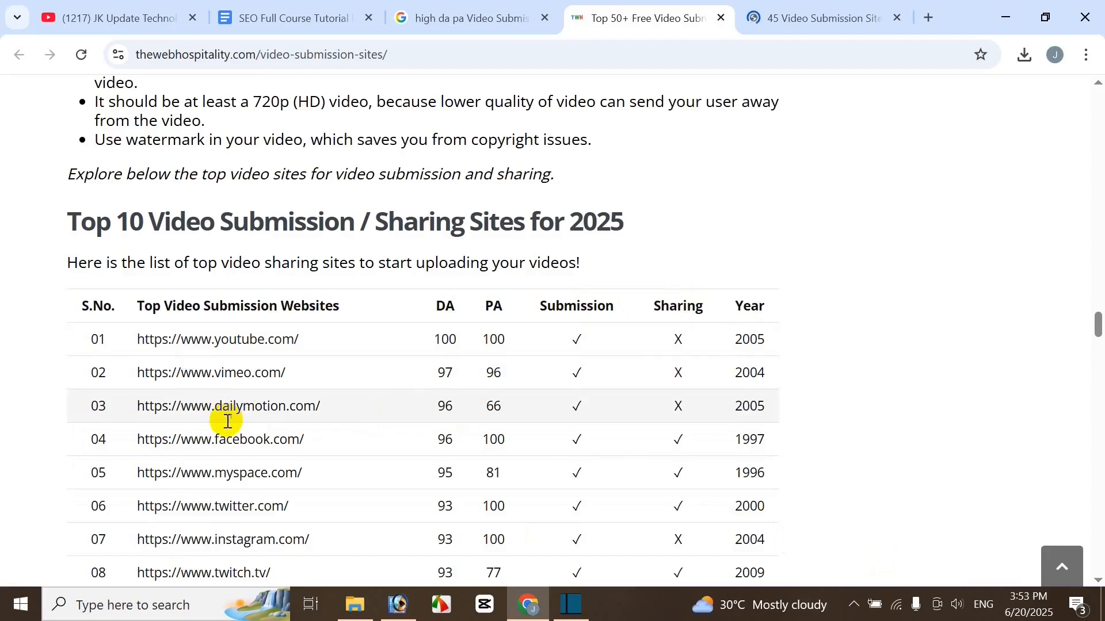
{"action": "scroll", "coordinate": [222, 419], "scroll_direction": "down", "scroll_amount": 1}
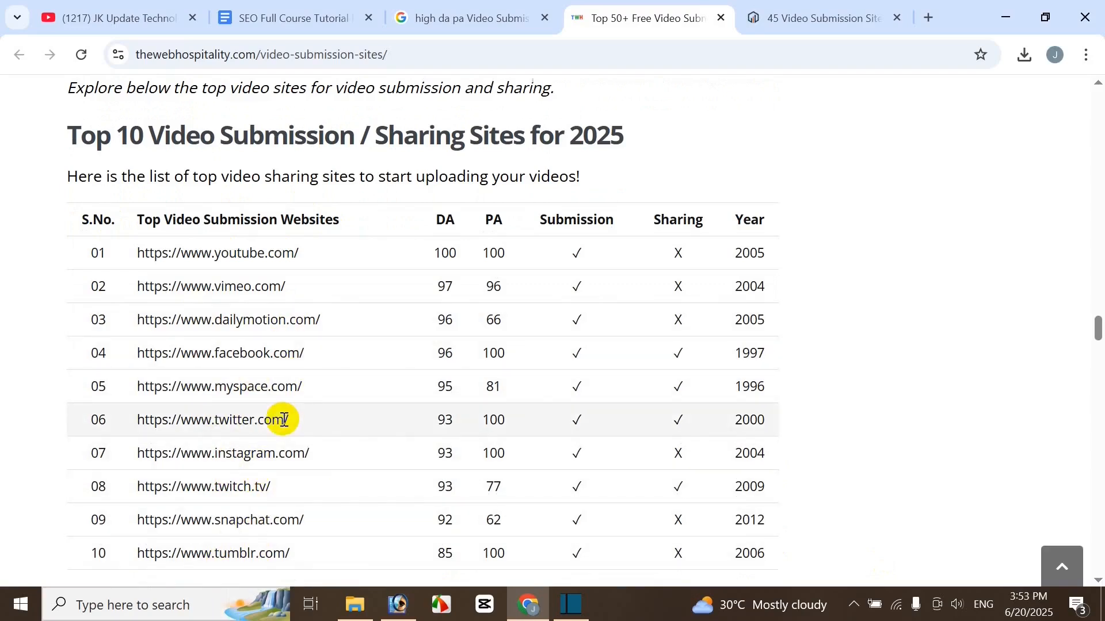
{"action": "scroll", "coordinate": [610, 380], "scroll_direction": "down", "scroll_amount": 5}
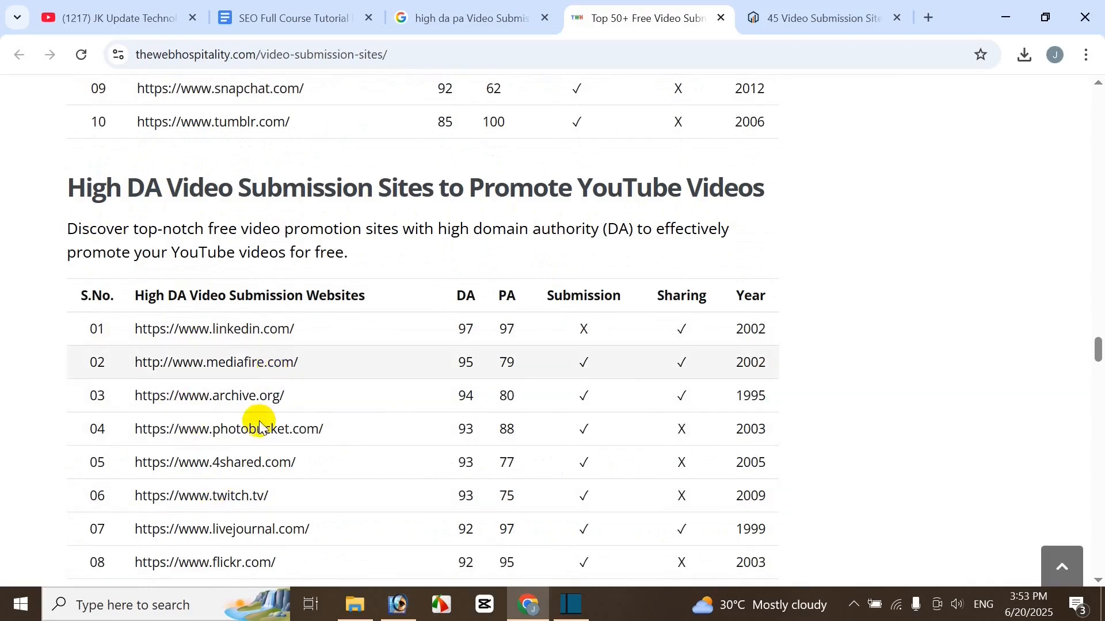
{"action": "scroll", "coordinate": [235, 509], "scroll_direction": "down", "scroll_amount": 6}
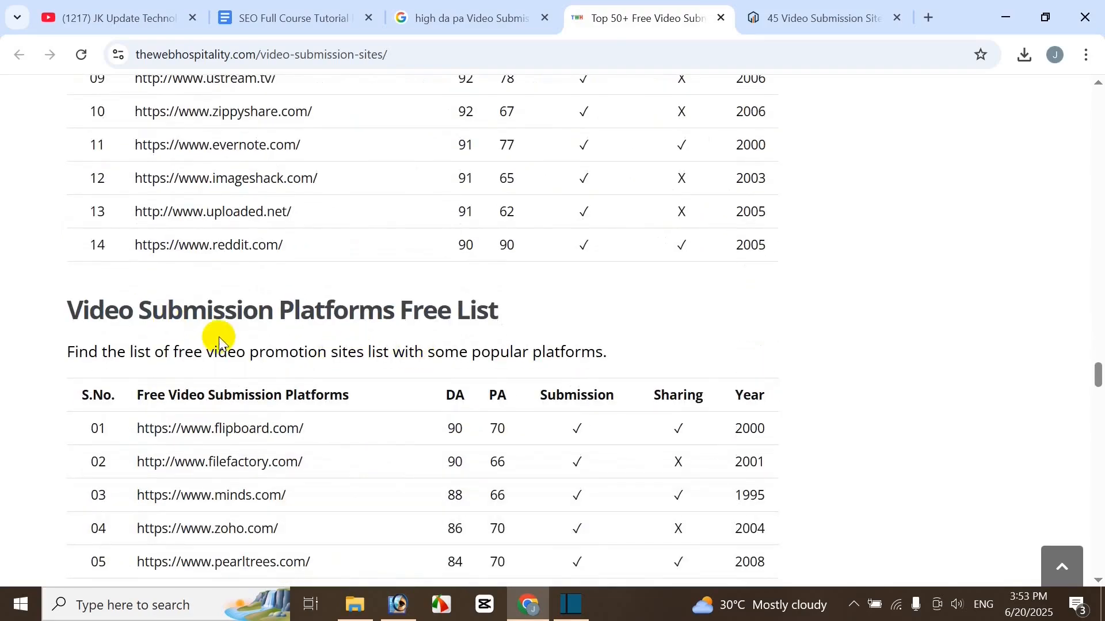
{"action": "scroll", "coordinate": [476, 368], "scroll_direction": "down", "scroll_amount": 3}
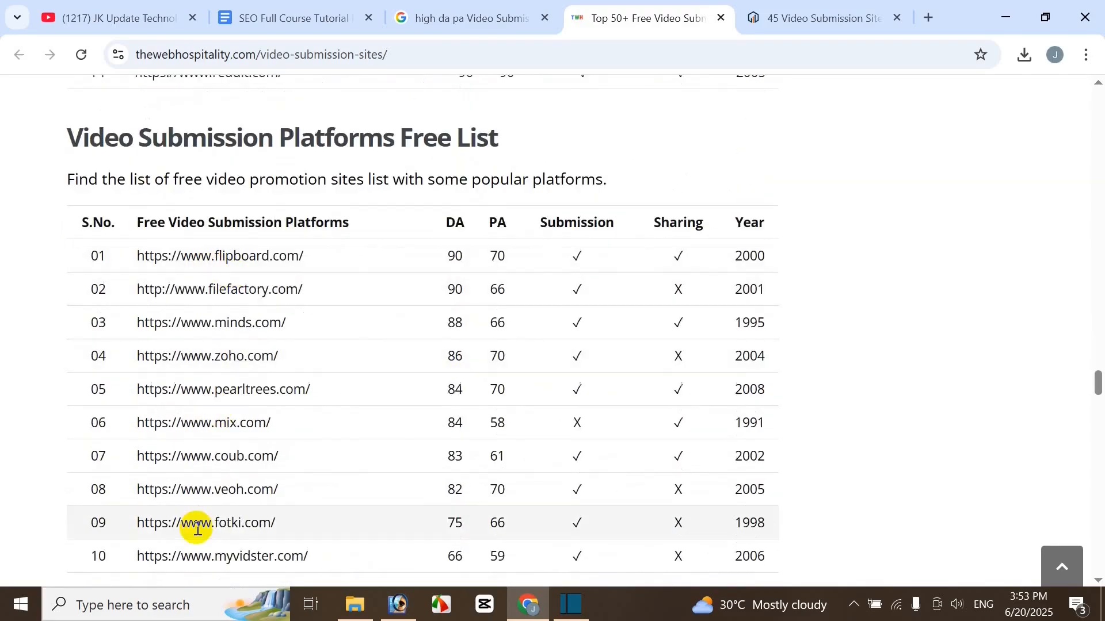
{"action": "scroll", "coordinate": [333, 420], "scroll_direction": "down", "scroll_amount": 6}
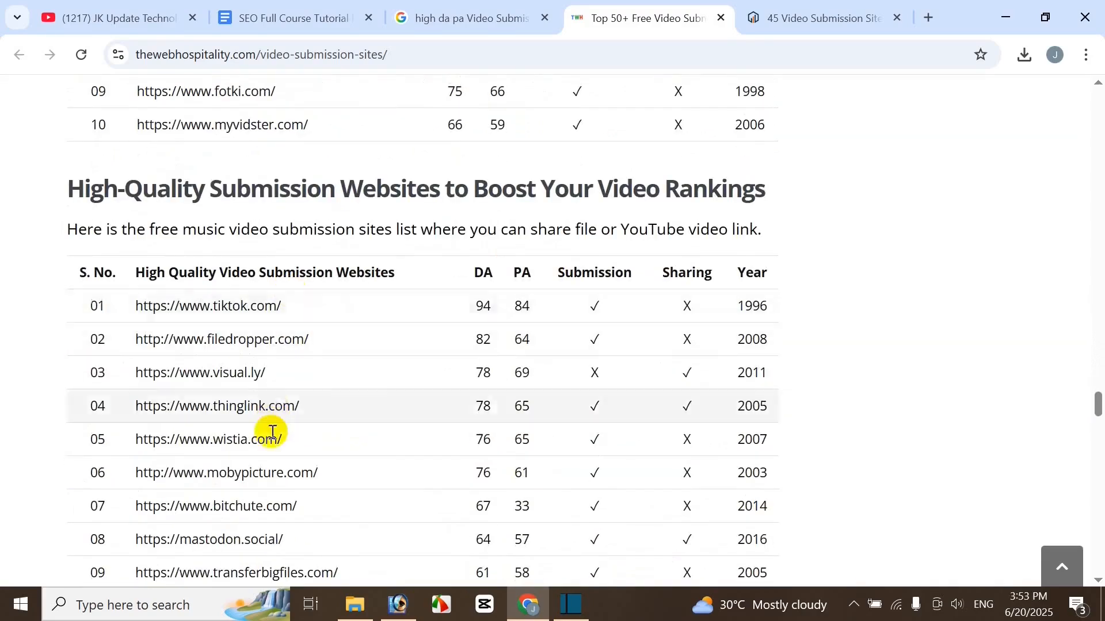
{"action": "scroll", "coordinate": [273, 431], "scroll_direction": "up", "scroll_amount": 20}
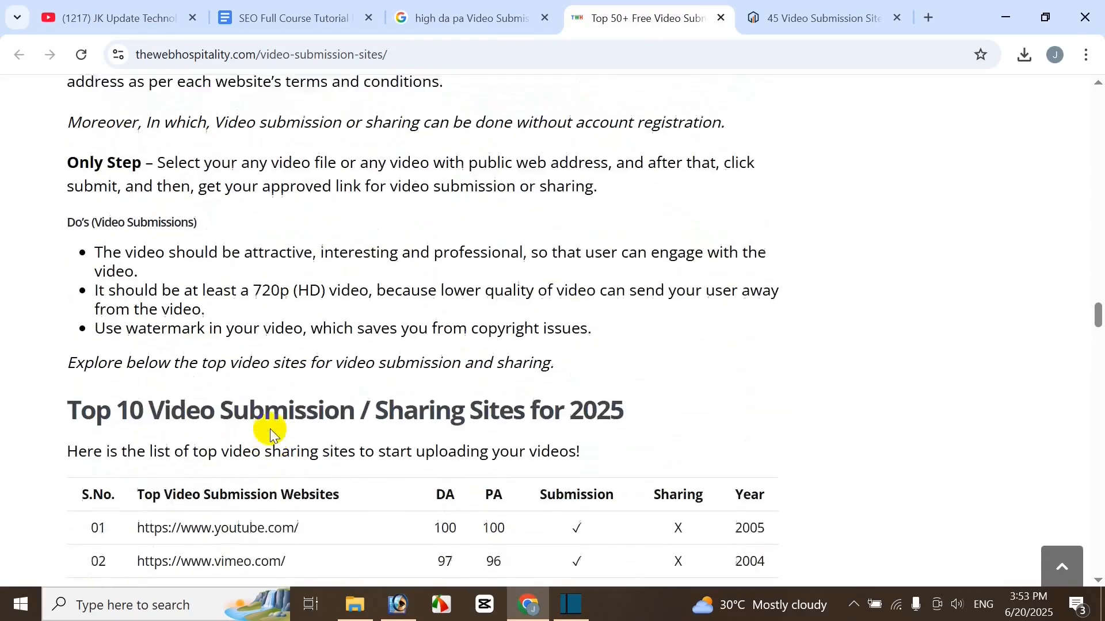
{"action": "scroll", "coordinate": [271, 440], "scroll_direction": "down", "scroll_amount": 6}
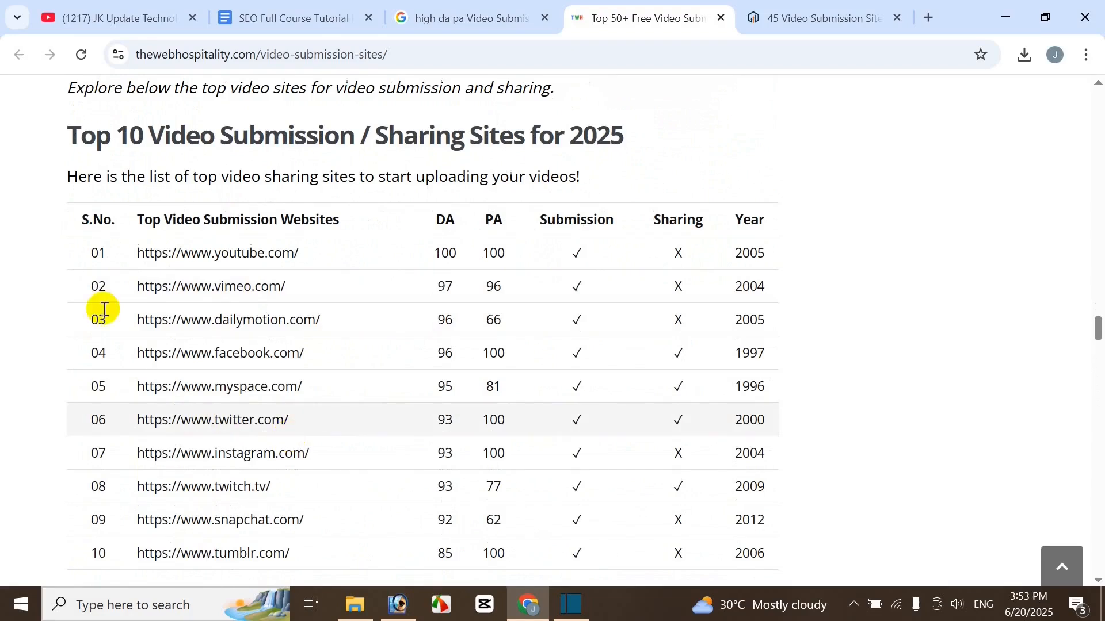
Highlight the Top 10 Video Submission Sites table, deselect it, then view the Mind Mingles article
{"action": "left_click_drag", "start_coordinate": [69, 212], "coordinate": [768, 557]}
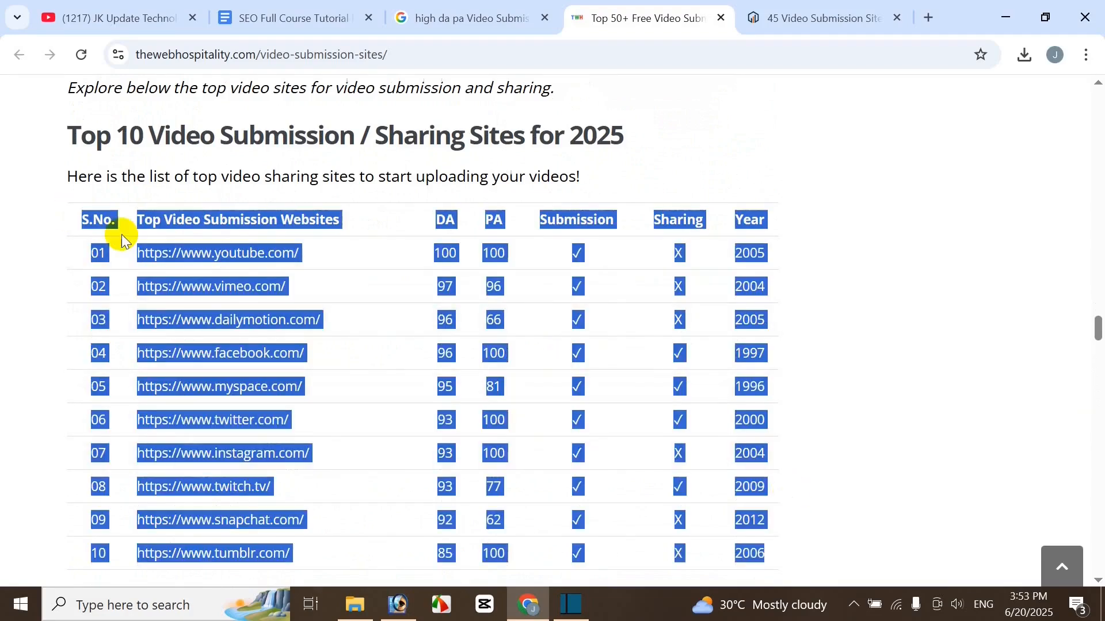
{"action": "left_click", "coordinate": [23, 223]}
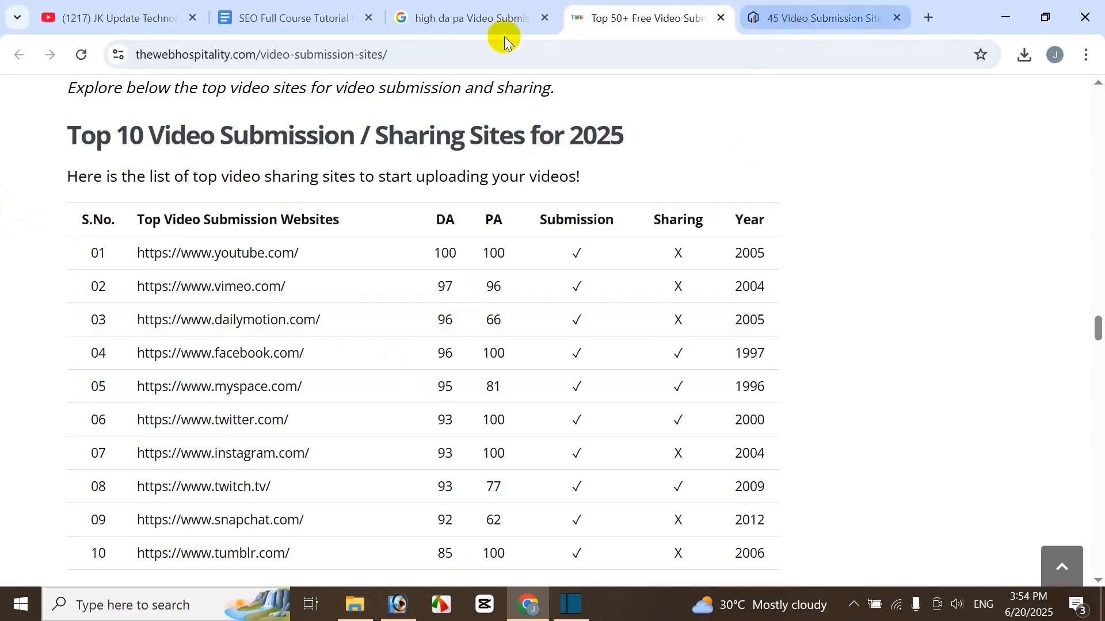
{"action": "left_click", "coordinate": [814, 16]}
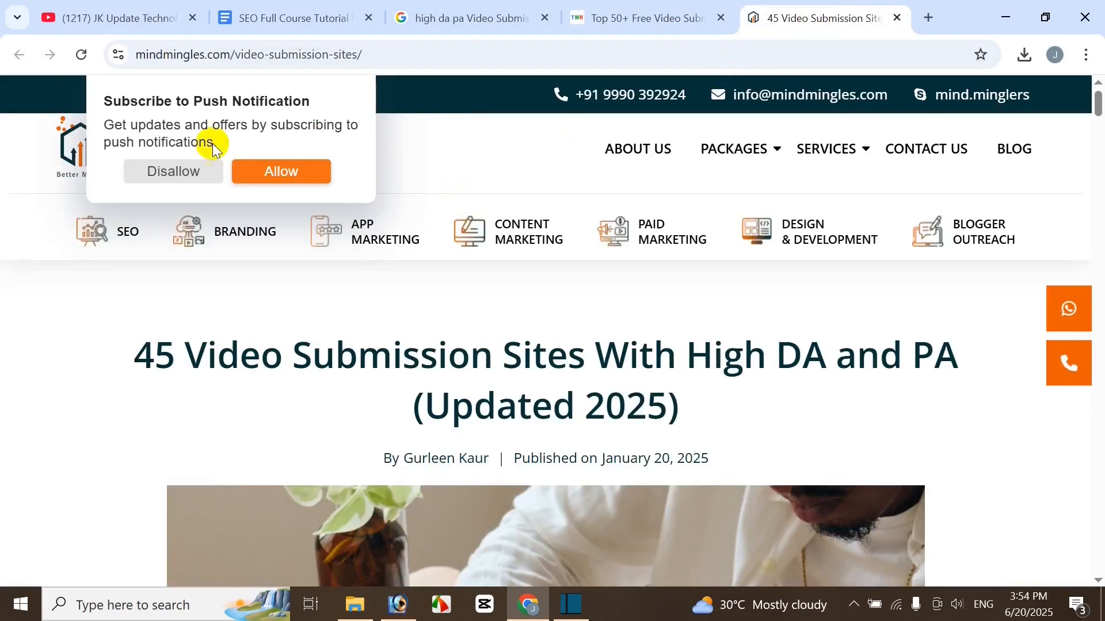
{"action": "left_click", "coordinate": [173, 171]}
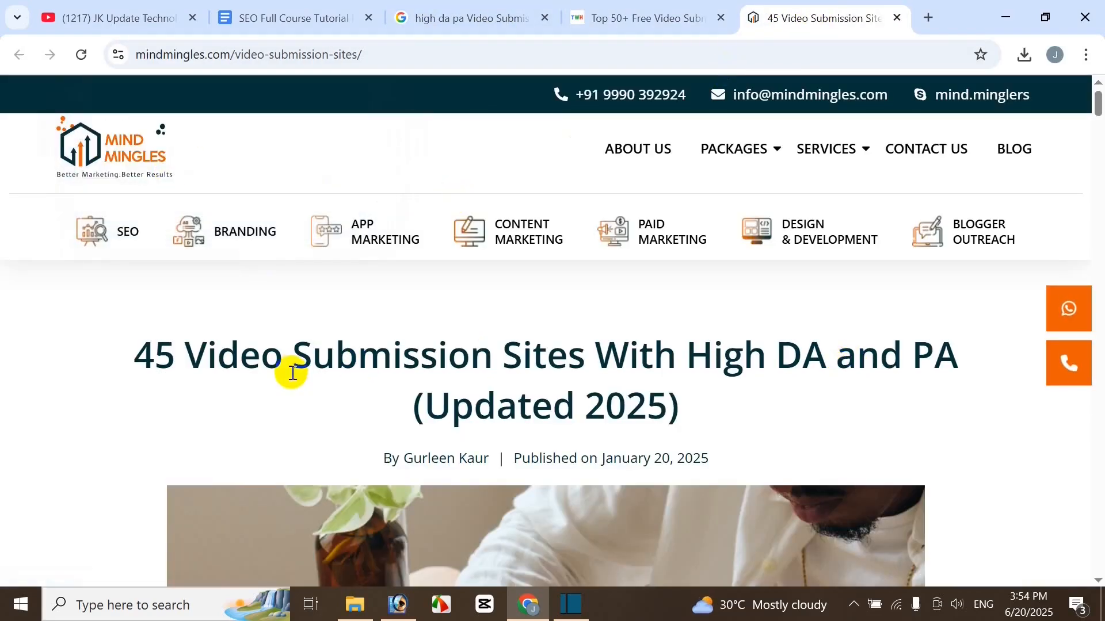
{"action": "scroll", "coordinate": [690, 364], "scroll_direction": "down", "scroll_amount": 8}
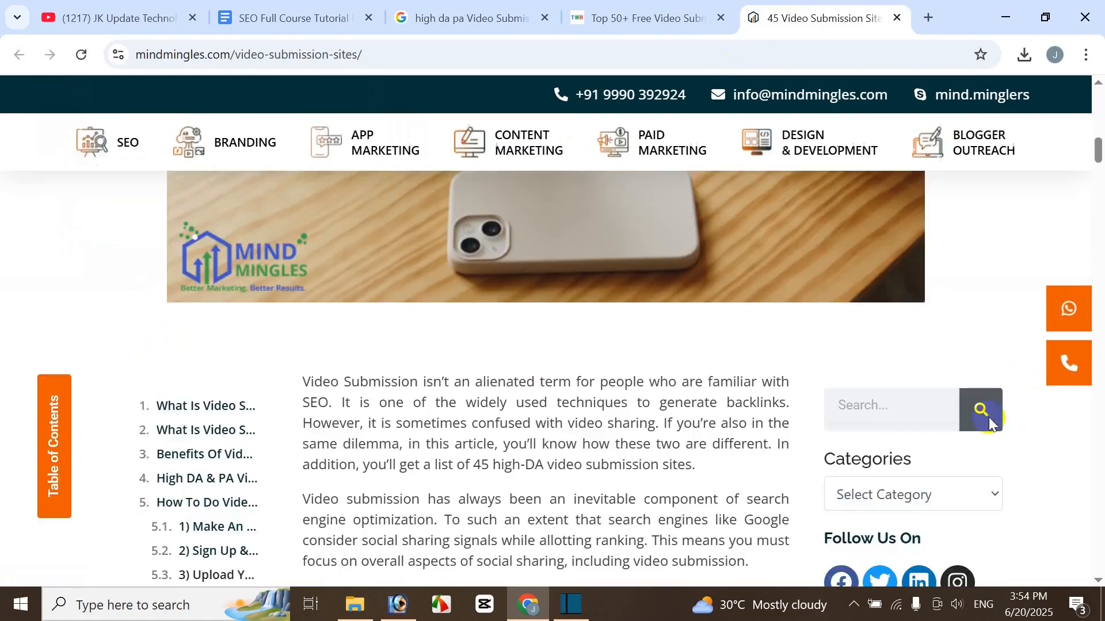
{"action": "left_click_drag", "start_coordinate": [1096, 153], "coordinate": [1096, 256]}
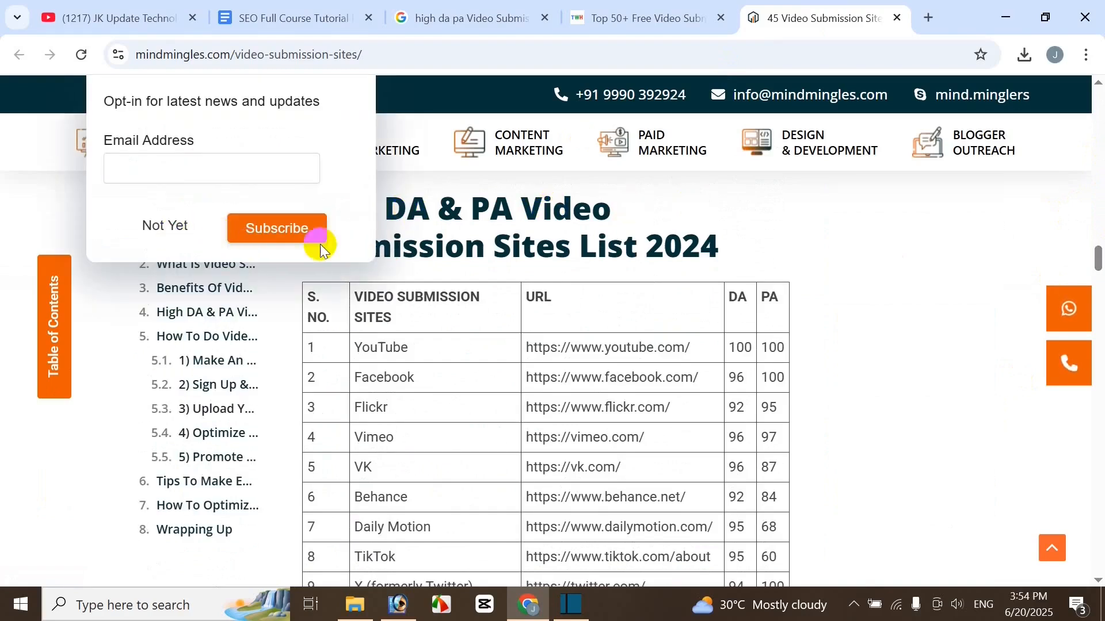
{"action": "left_click", "coordinate": [176, 236]}
{"action": "scroll", "coordinate": [751, 266], "scroll_direction": "down", "scroll_amount": 1}
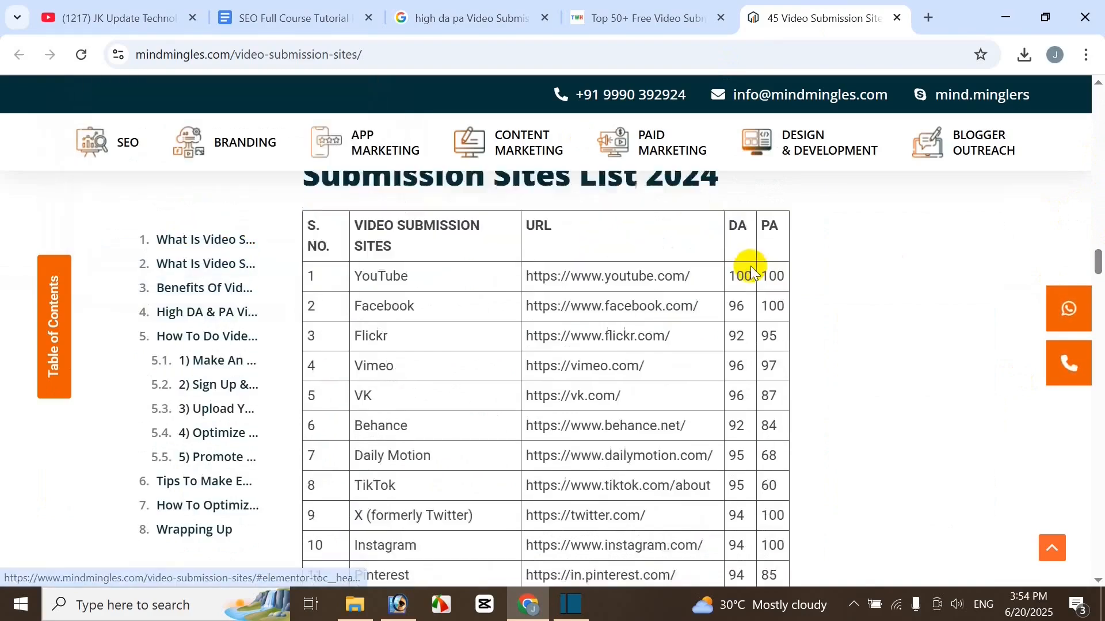
{"action": "scroll", "coordinate": [725, 254], "scroll_direction": "up", "scroll_amount": 1}
{"action": "scroll", "coordinate": [488, 306], "scroll_direction": "down", "scroll_amount": 5}
{"action": "scroll", "coordinate": [548, 398], "scroll_direction": "down", "scroll_amount": 20}
{"action": "scroll", "coordinate": [558, 437], "scroll_direction": "down", "scroll_amount": 12}
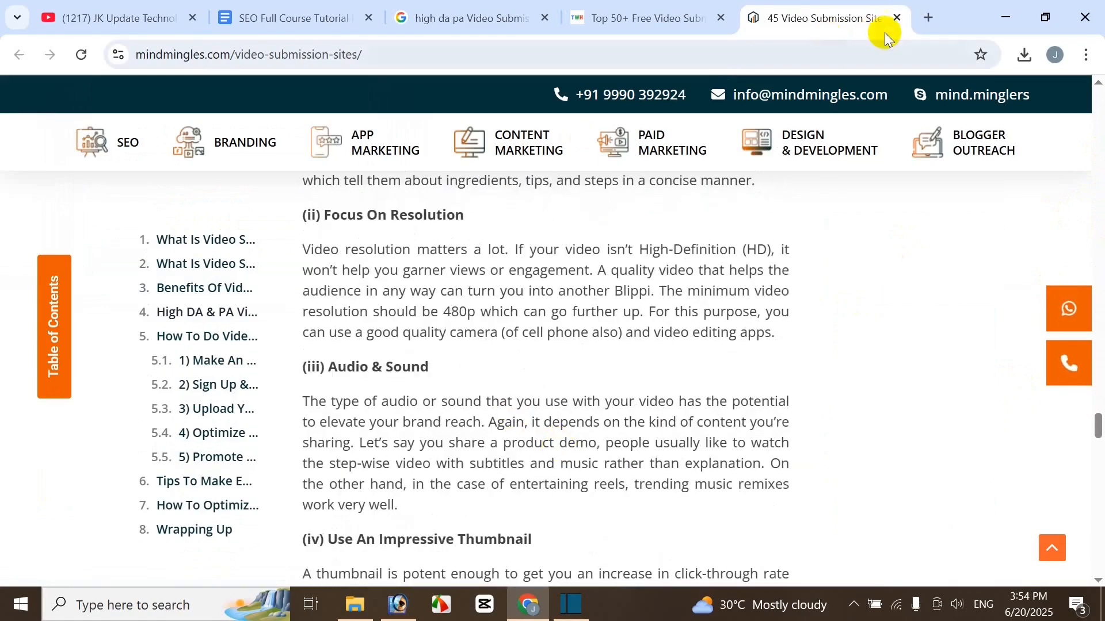
Close the Mind Mingles tab, dismiss the ad, and review the Top 10 and High DA tables
{"action": "left_click", "coordinate": [896, 18]}
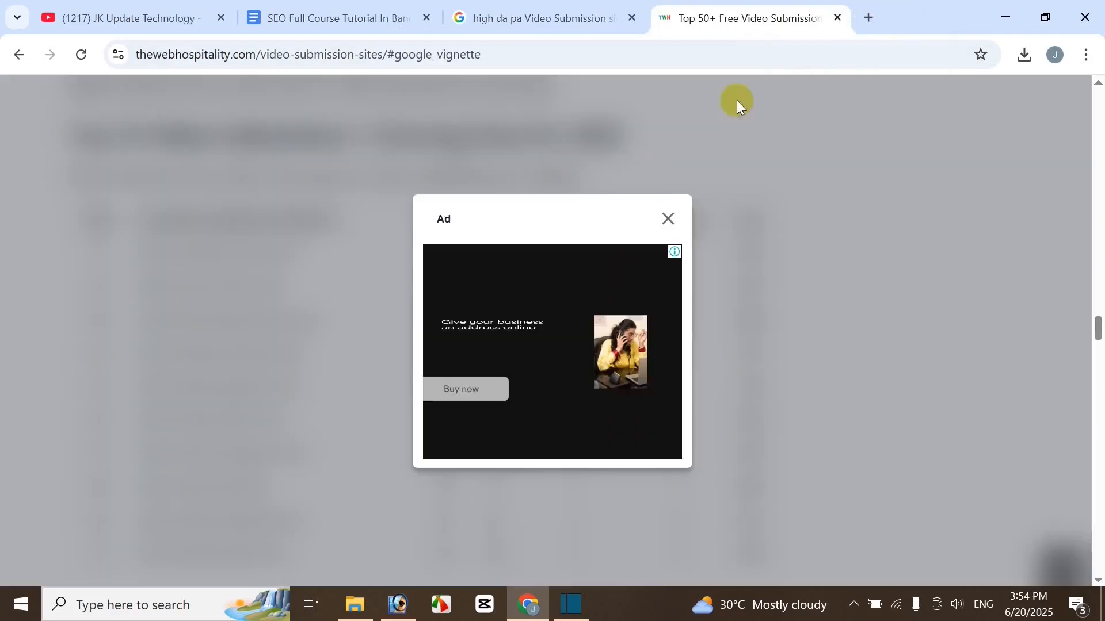
{"action": "left_click", "coordinate": [668, 218]}
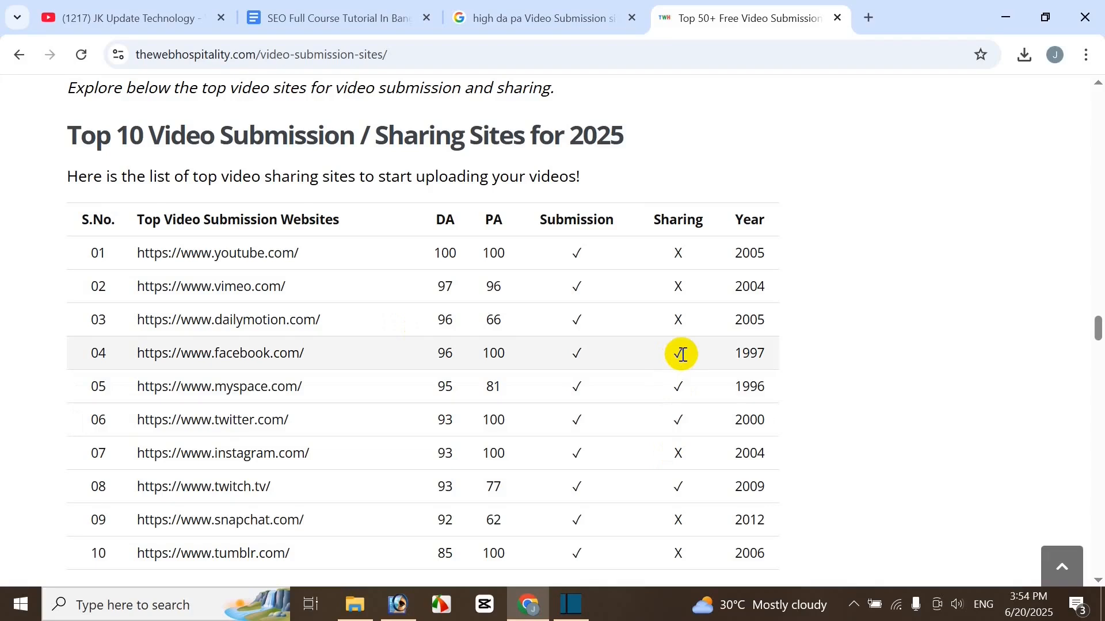
{"action": "scroll", "coordinate": [617, 401], "scroll_direction": "down", "scroll_amount": 20}
{"action": "scroll", "coordinate": [578, 506], "scroll_direction": "down", "scroll_amount": 16}
{"action": "scroll", "coordinate": [567, 504], "scroll_direction": "up", "scroll_amount": 20}
{"action": "scroll", "coordinate": [567, 504], "scroll_direction": "up", "scroll_amount": 6}
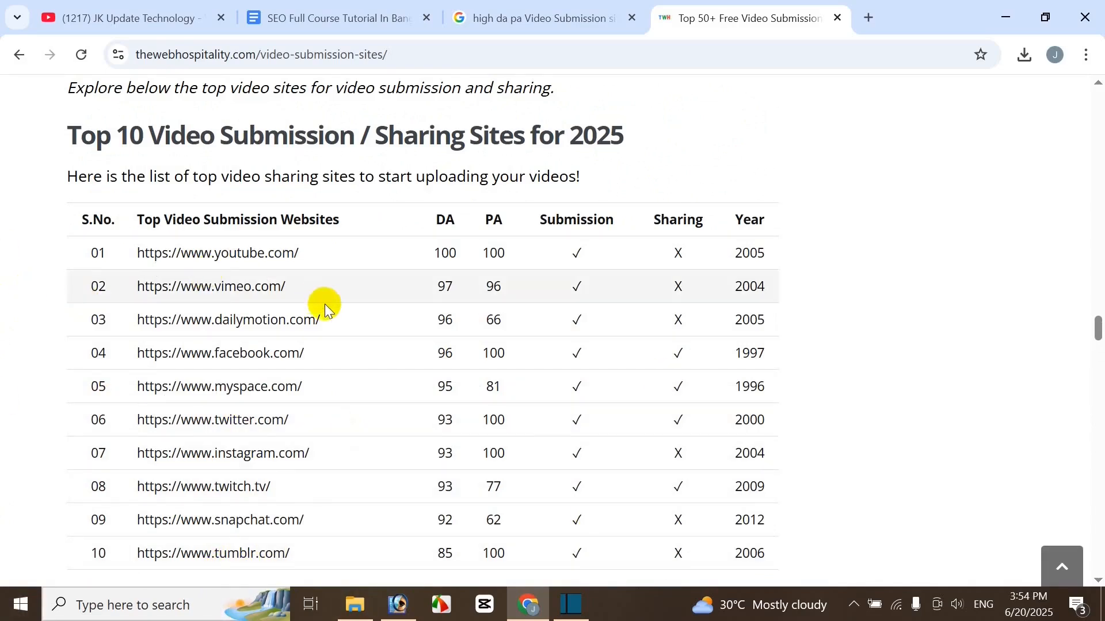
{"action": "scroll", "coordinate": [412, 296], "scroll_direction": "down", "scroll_amount": 8}
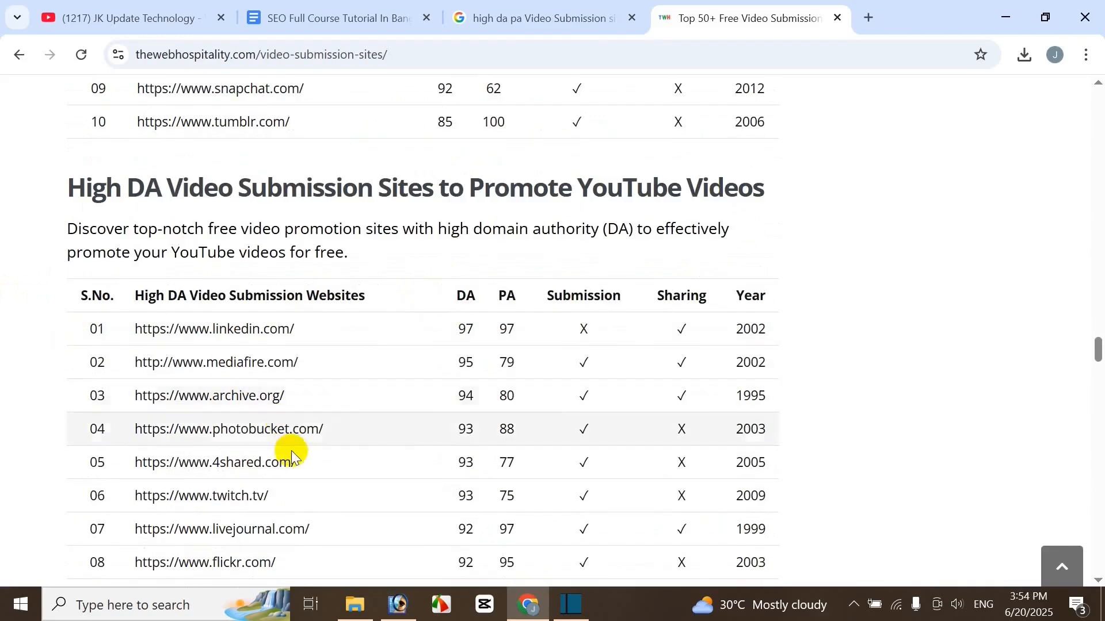
{"action": "scroll", "coordinate": [289, 451], "scroll_direction": "down", "scroll_amount": 3}
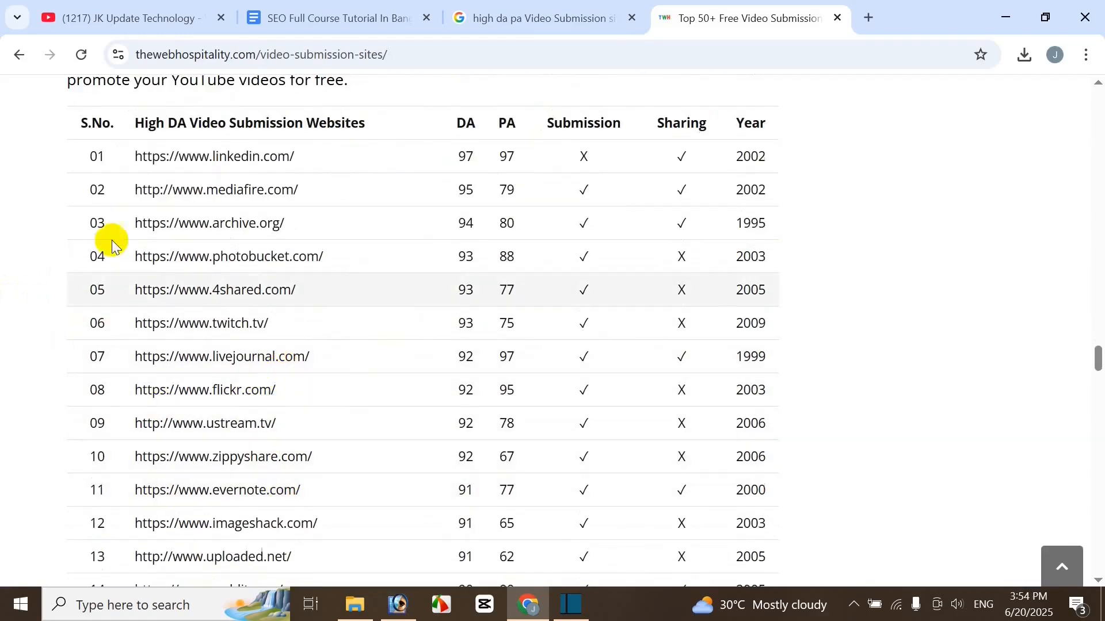
{"action": "scroll", "coordinate": [603, 368], "scroll_direction": "up", "scroll_amount": 10}
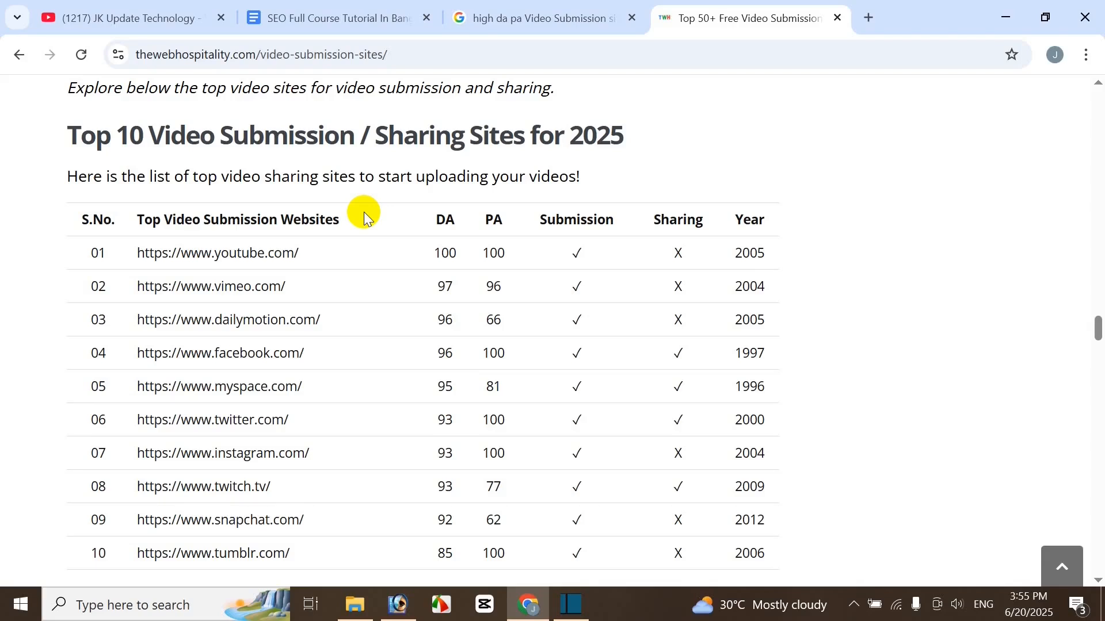
Scroll the Class-82 lesson doc up to its title, then show the JK Update Technology channel
{"action": "left_click", "coordinate": [299, 18]}
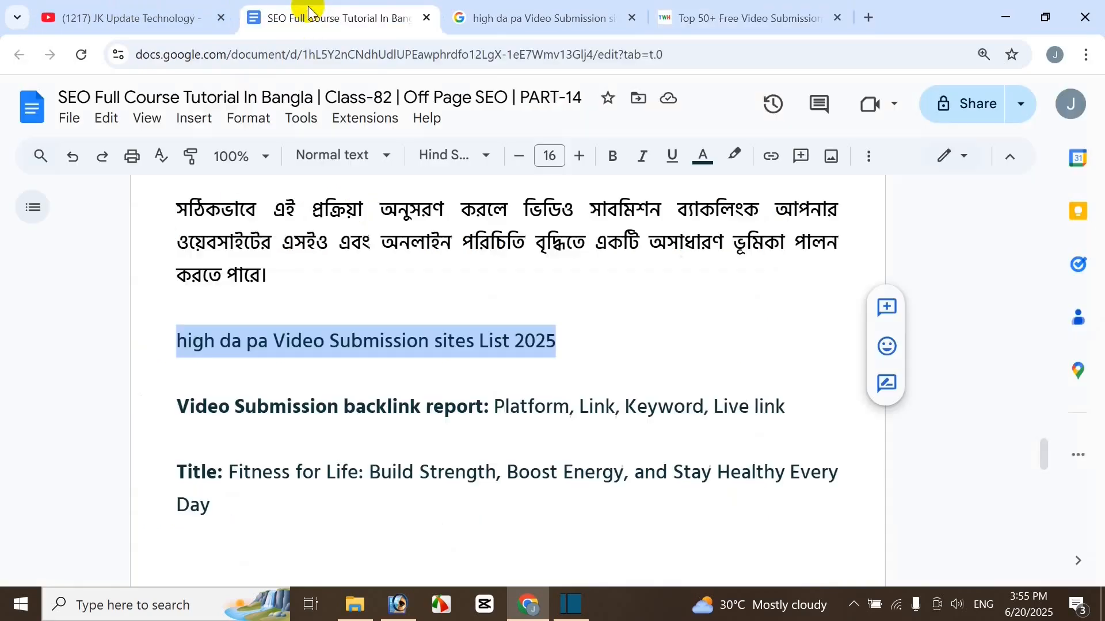
{"action": "scroll", "coordinate": [656, 236], "scroll_direction": "up", "scroll_amount": 20}
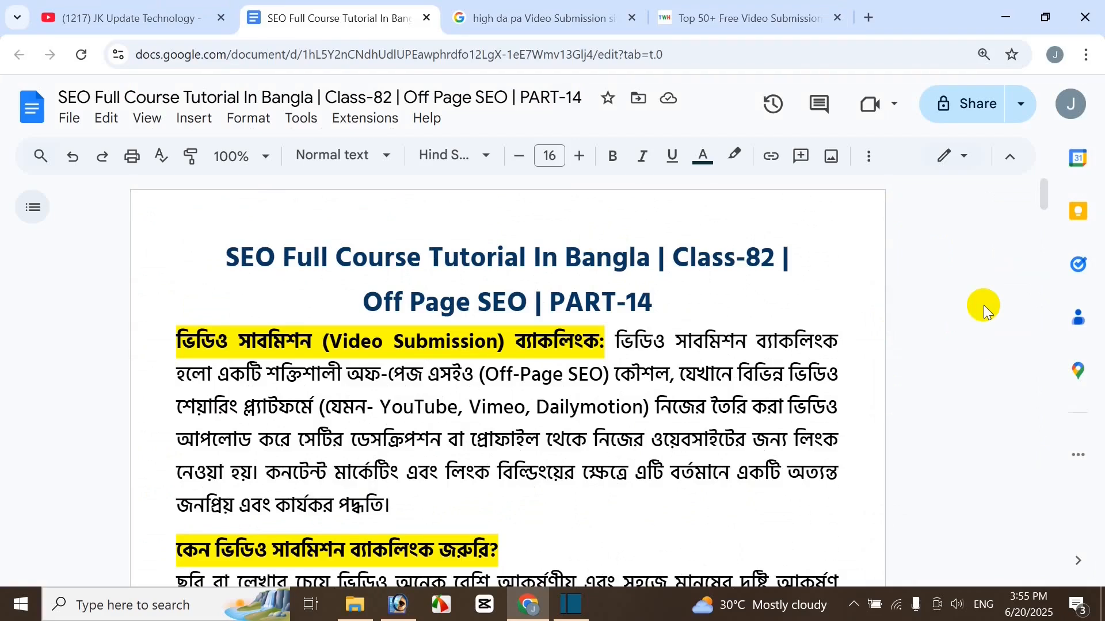
{"action": "left_click", "coordinate": [154, 18]}
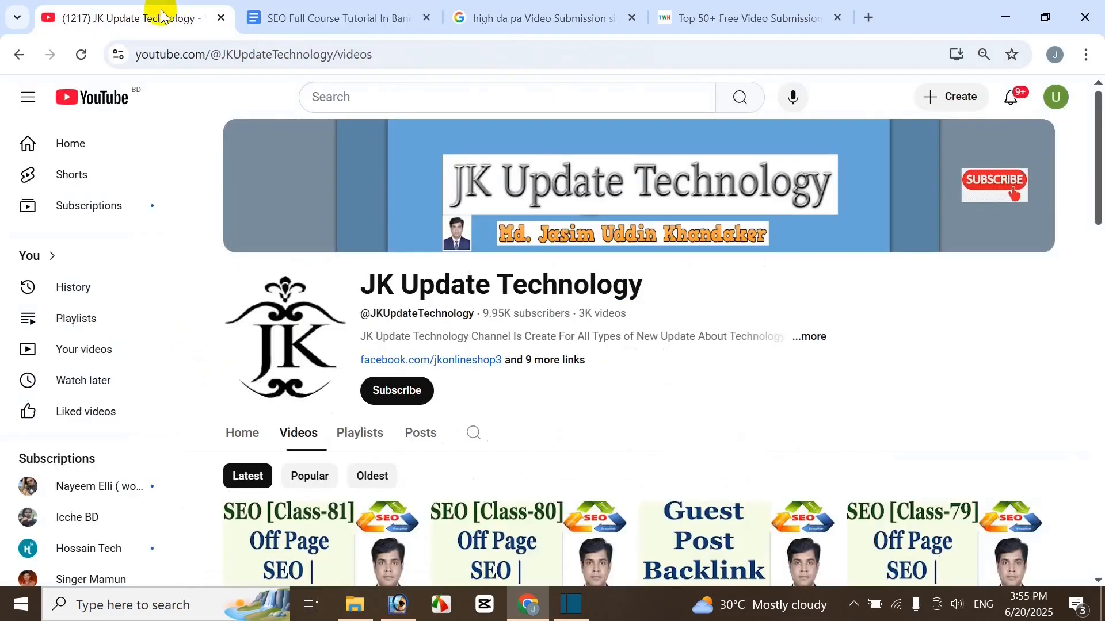
Scroll the JK Update Technology channel's videos page down and back up
{"action": "scroll", "coordinate": [846, 271], "scroll_direction": "down", "scroll_amount": 3}
{"action": "scroll", "coordinate": [858, 282], "scroll_direction": "up", "scroll_amount": 3}
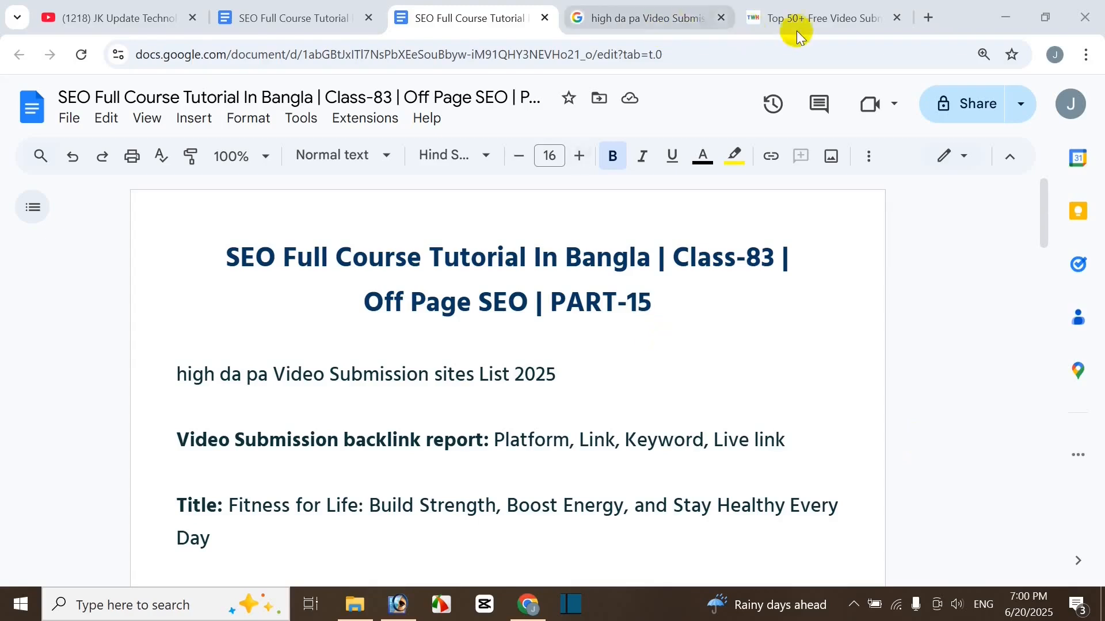
Scroll the Class-82 PART-14 notes down to the Video Submission backlink report line
{"action": "left_click", "coordinate": [326, 21]}
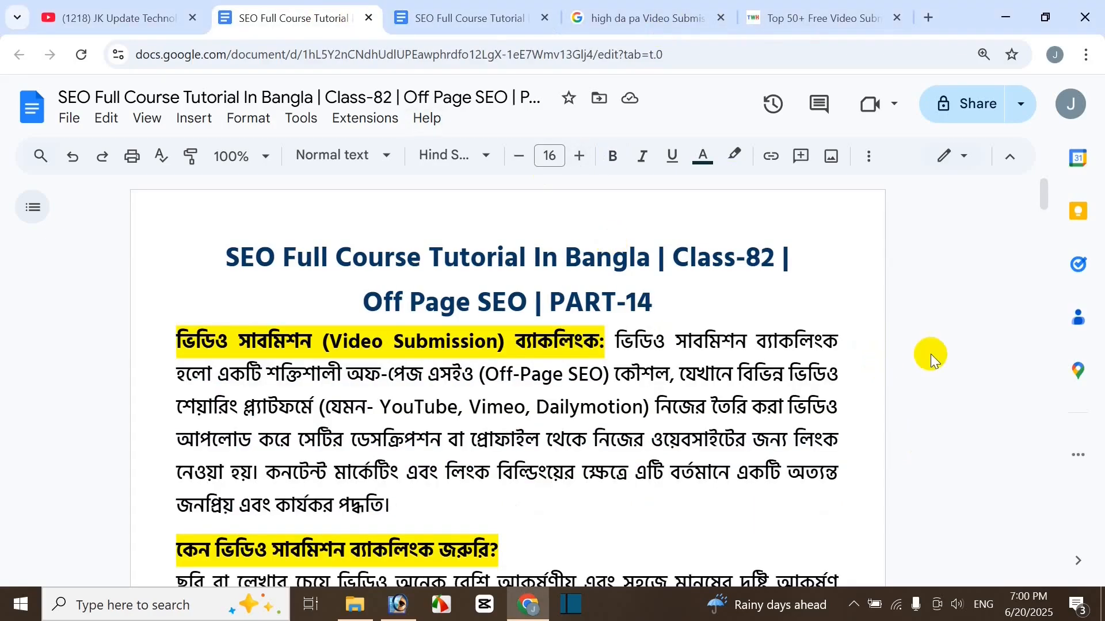
{"action": "scroll", "coordinate": [950, 365], "scroll_direction": "down", "scroll_amount": 2}
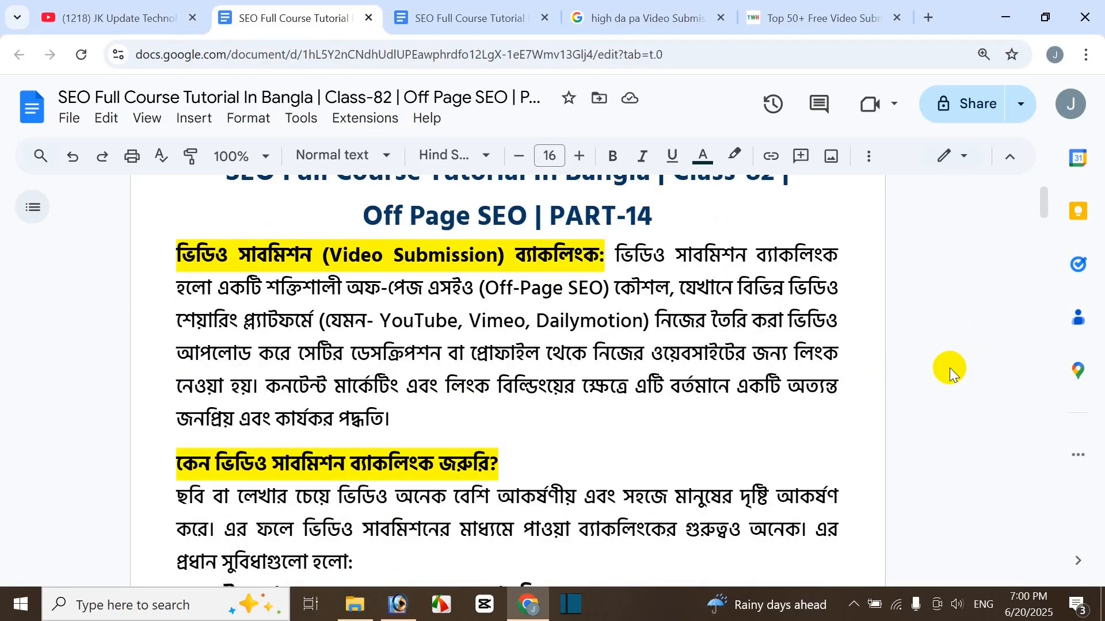
{"action": "scroll", "coordinate": [907, 368], "scroll_direction": "down", "scroll_amount": 4}
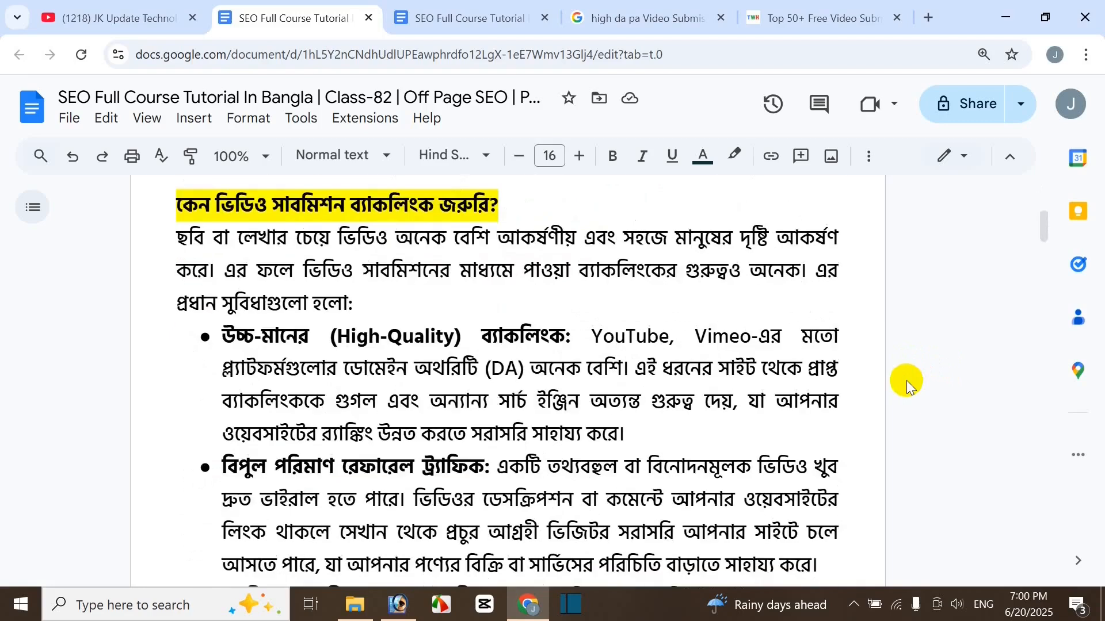
{"action": "scroll", "coordinate": [912, 403], "scroll_direction": "down", "scroll_amount": 3}
{"action": "scroll", "coordinate": [921, 438], "scroll_direction": "down", "scroll_amount": 10}
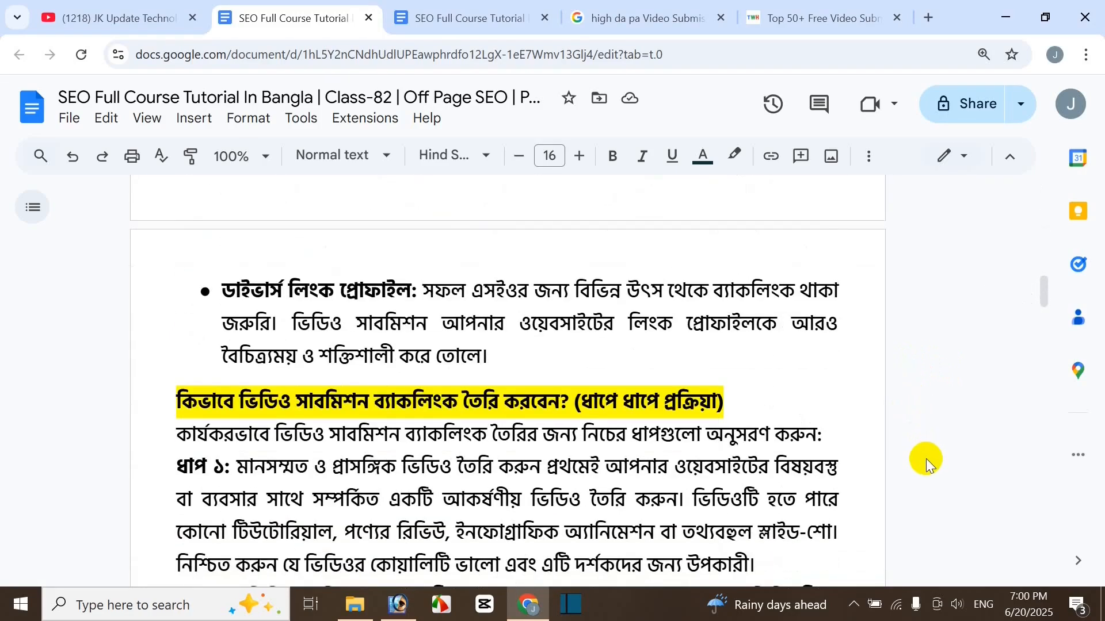
{"action": "scroll", "coordinate": [892, 465], "scroll_direction": "down", "scroll_amount": 10}
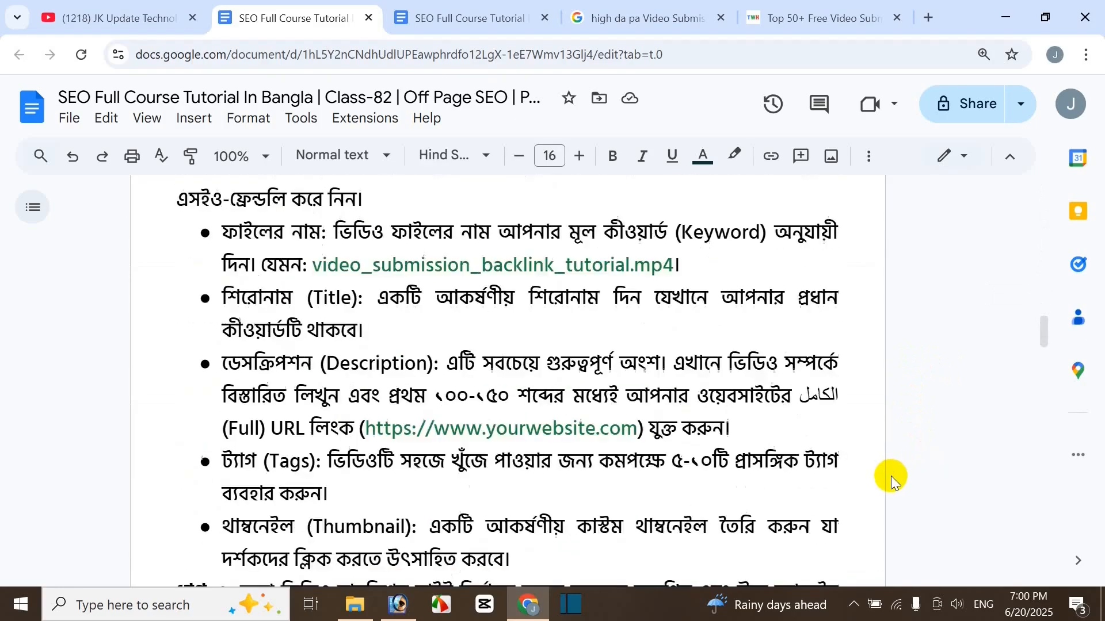
{"action": "scroll", "coordinate": [859, 494], "scroll_direction": "down", "scroll_amount": 10}
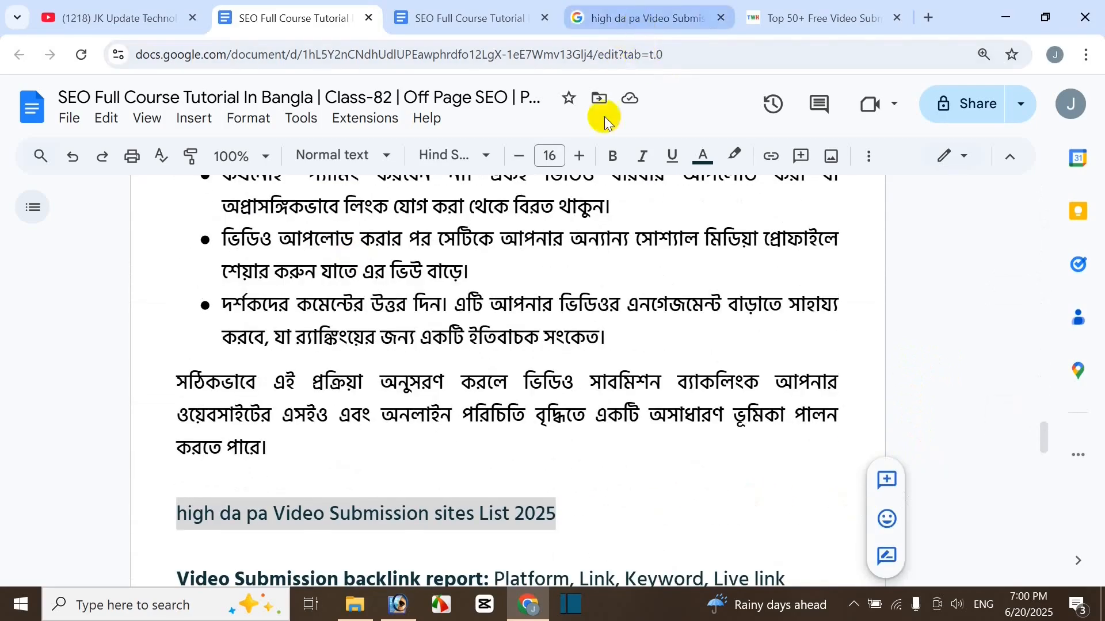
Glance at the Class-83 doc and search results, then bring up The Web Hospitality's Top 50+ list
{"action": "left_click", "coordinate": [468, 23]}
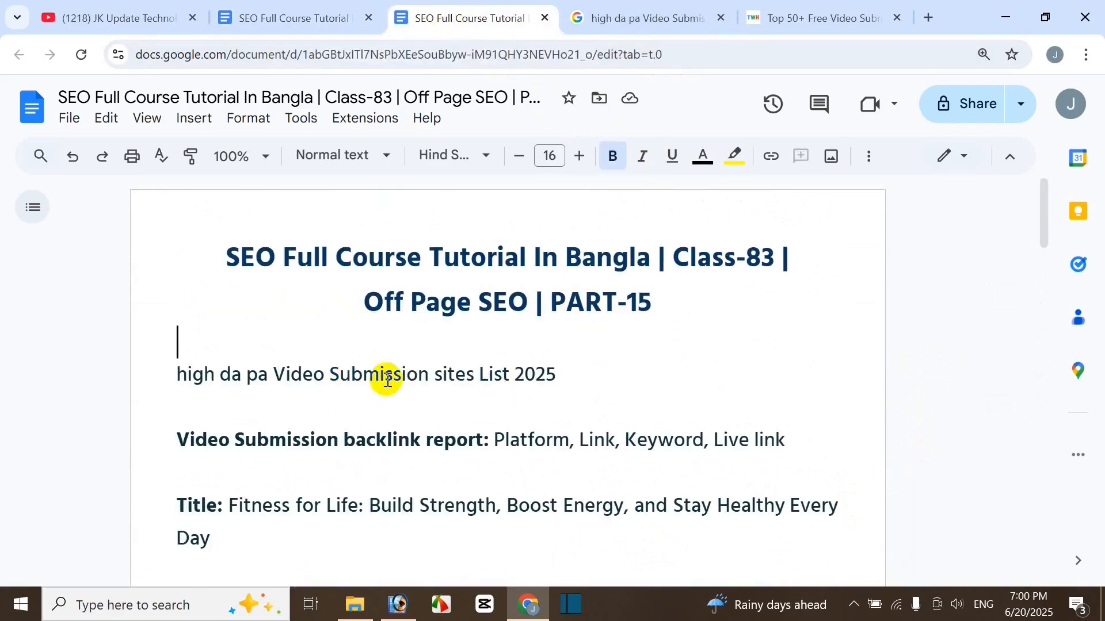
{"action": "left_click", "coordinate": [633, 14]}
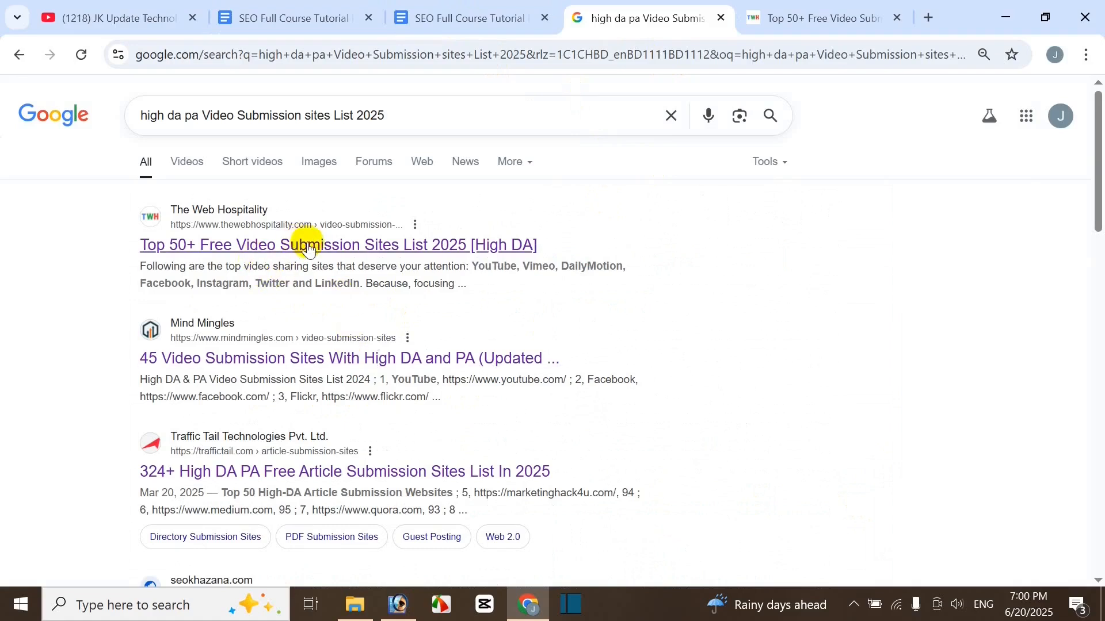
{"action": "left_click", "coordinate": [780, 17]}
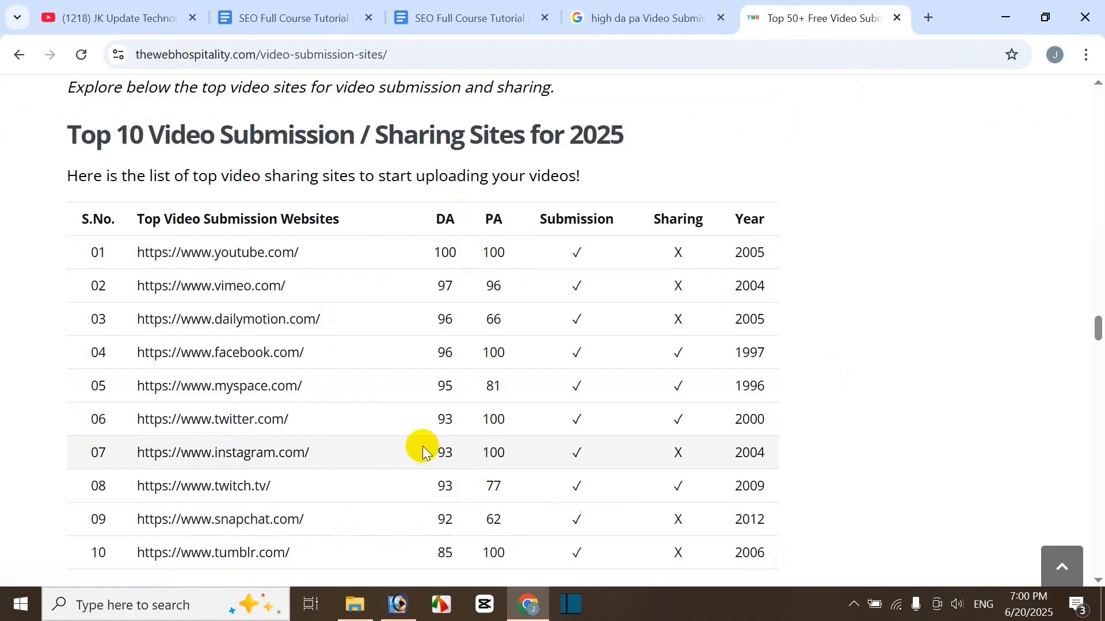
Scroll through the JK Update Technology channel's latest SEO class uploads
{"action": "left_click", "coordinate": [92, 16]}
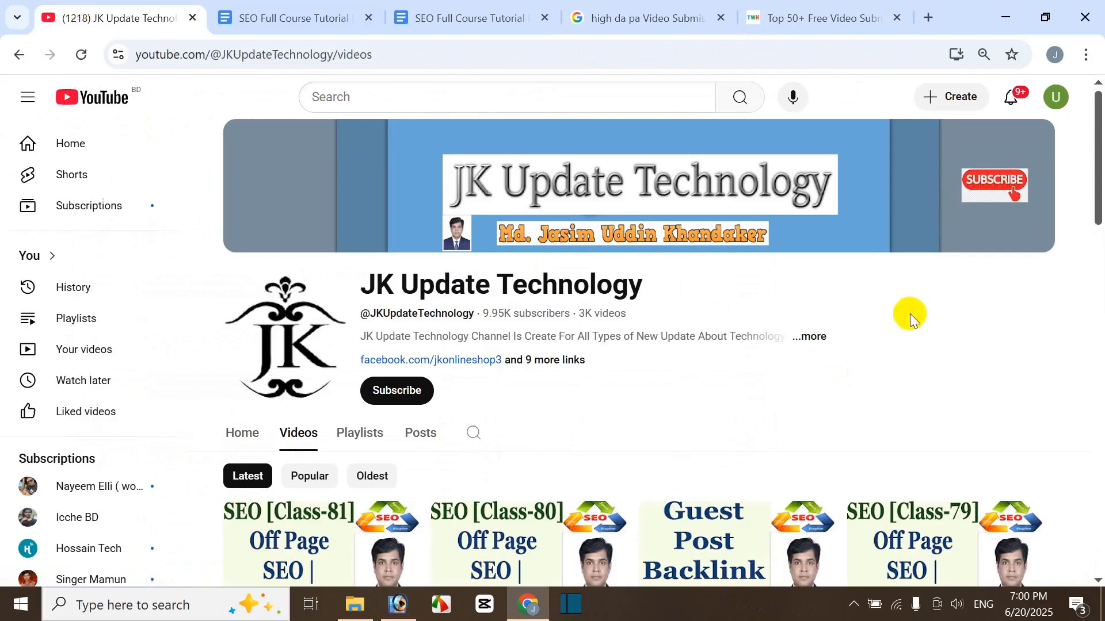
{"action": "scroll", "coordinate": [910, 318], "scroll_direction": "down", "scroll_amount": 1}
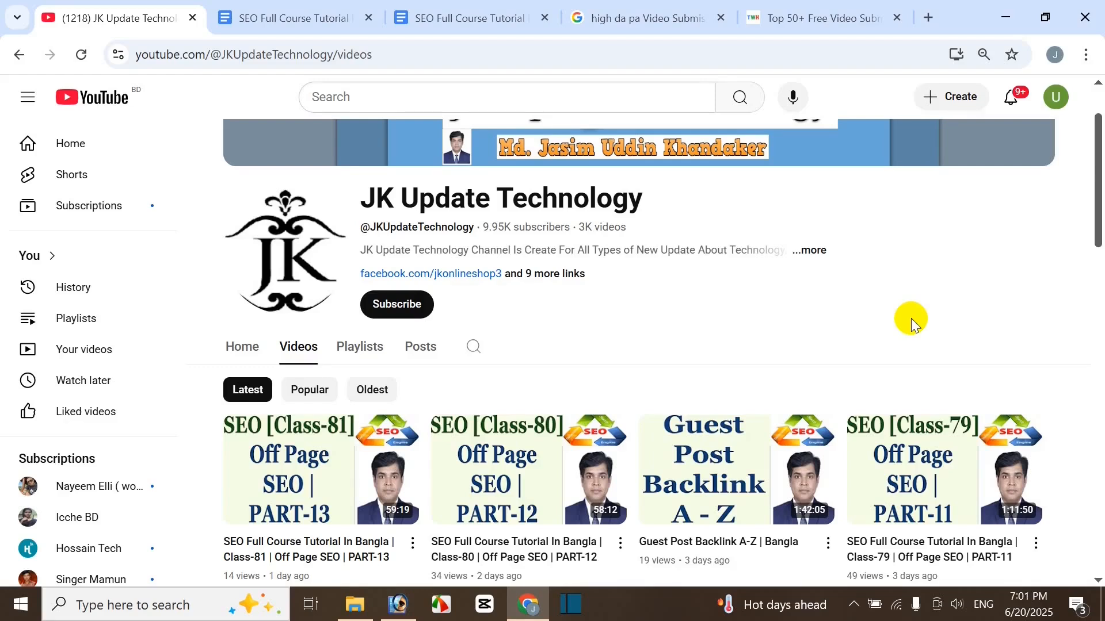
{"action": "scroll", "coordinate": [1095, 301], "scroll_direction": "down", "scroll_amount": 3}
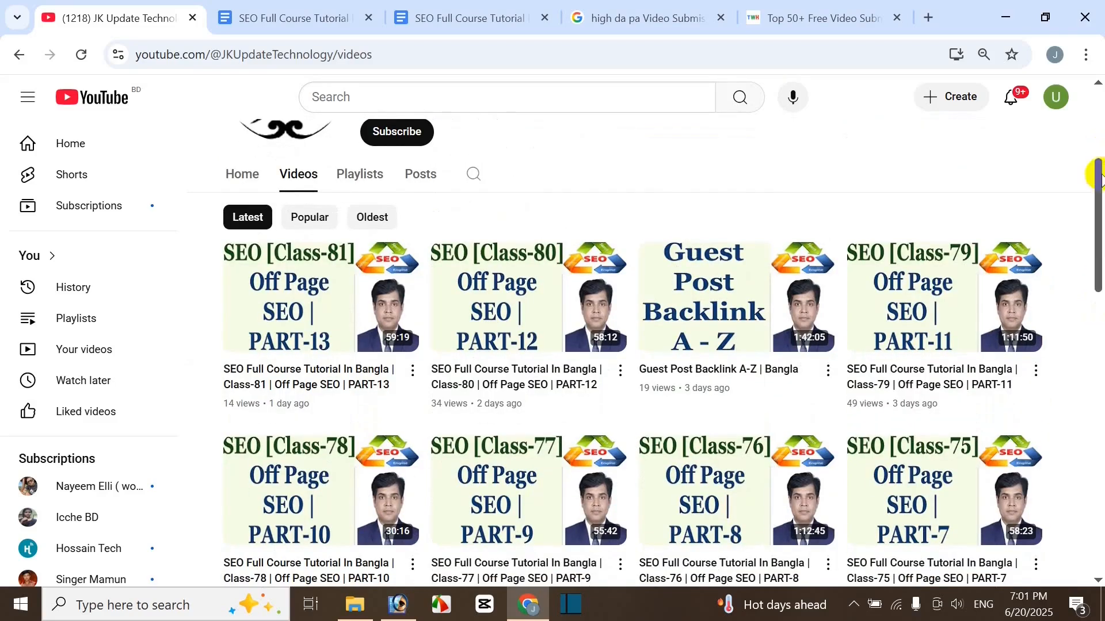
{"action": "scroll", "coordinate": [1097, 305], "scroll_direction": "down", "scroll_amount": 3}
{"action": "scroll", "coordinate": [1100, 305], "scroll_direction": "down", "scroll_amount": 3}
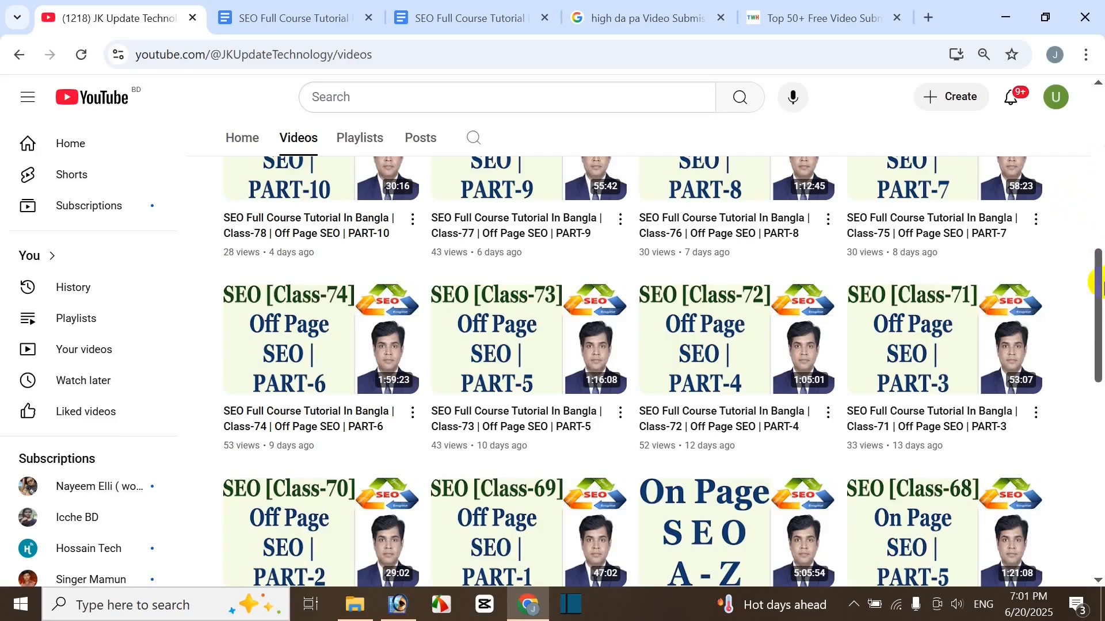
{"action": "left_click_drag", "start_coordinate": [1097, 291], "coordinate": [1099, 97]}
Browse the channel's playlists, return to its Videos list, then go back to the Class-83 notes
{"action": "left_click", "coordinate": [362, 433]}
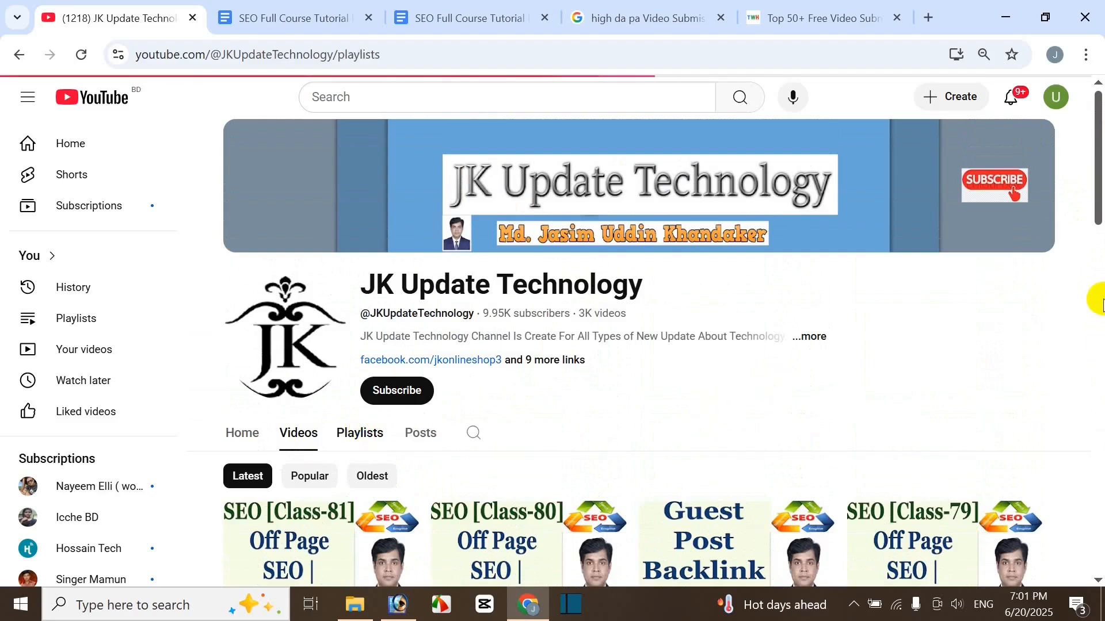
{"action": "scroll", "coordinate": [1068, 242], "scroll_direction": "down", "scroll_amount": 5}
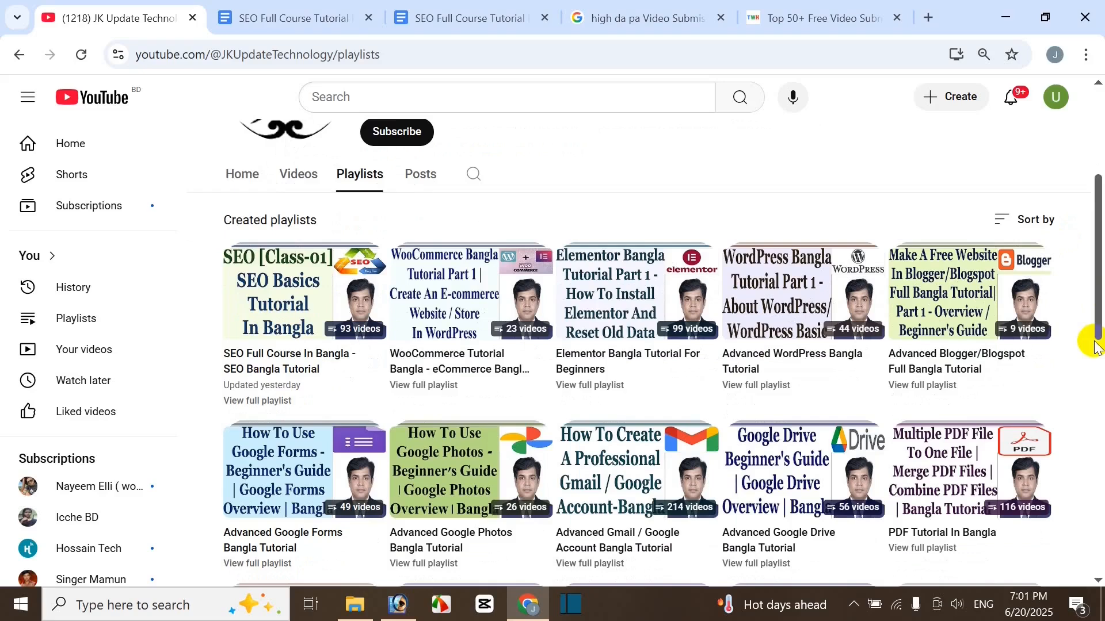
{"action": "left_click_drag", "start_coordinate": [1097, 291], "coordinate": [1097, 115]}
{"action": "left_click", "coordinate": [305, 413]}
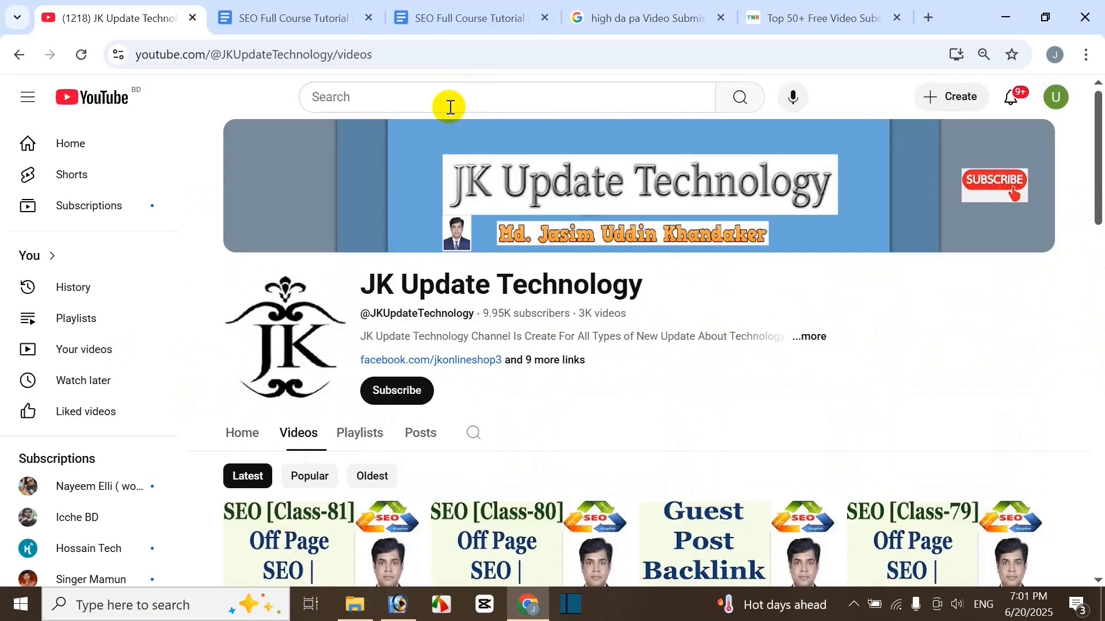
{"action": "left_click", "coordinate": [443, 21]}
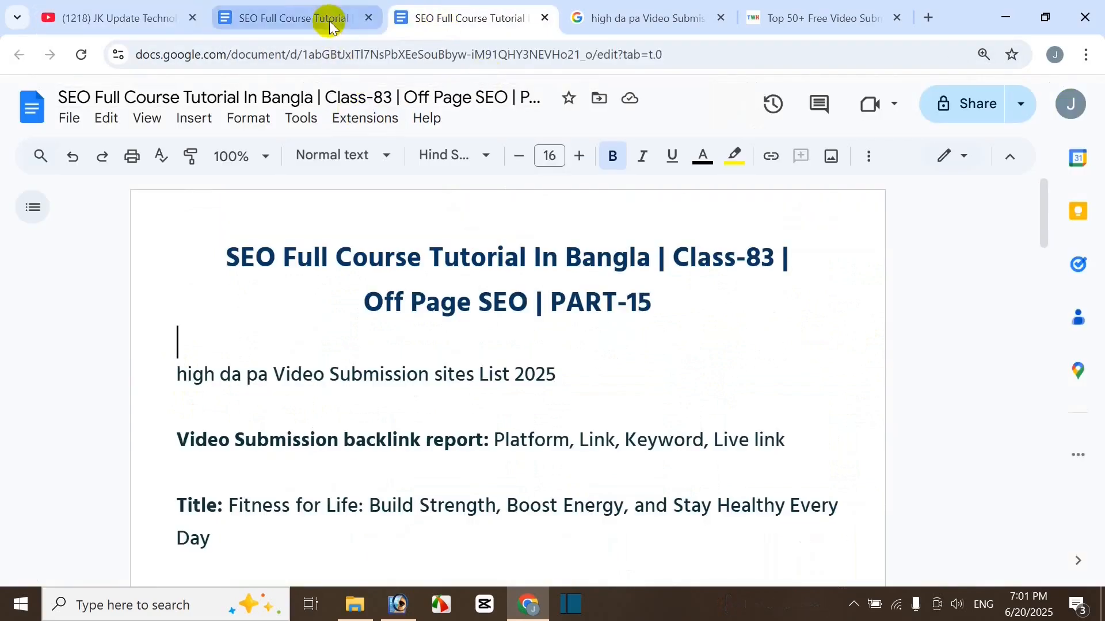
Close the duplicate Class-83 doc tab and show the video submission sites search results
{"action": "left_click", "coordinate": [368, 19]}
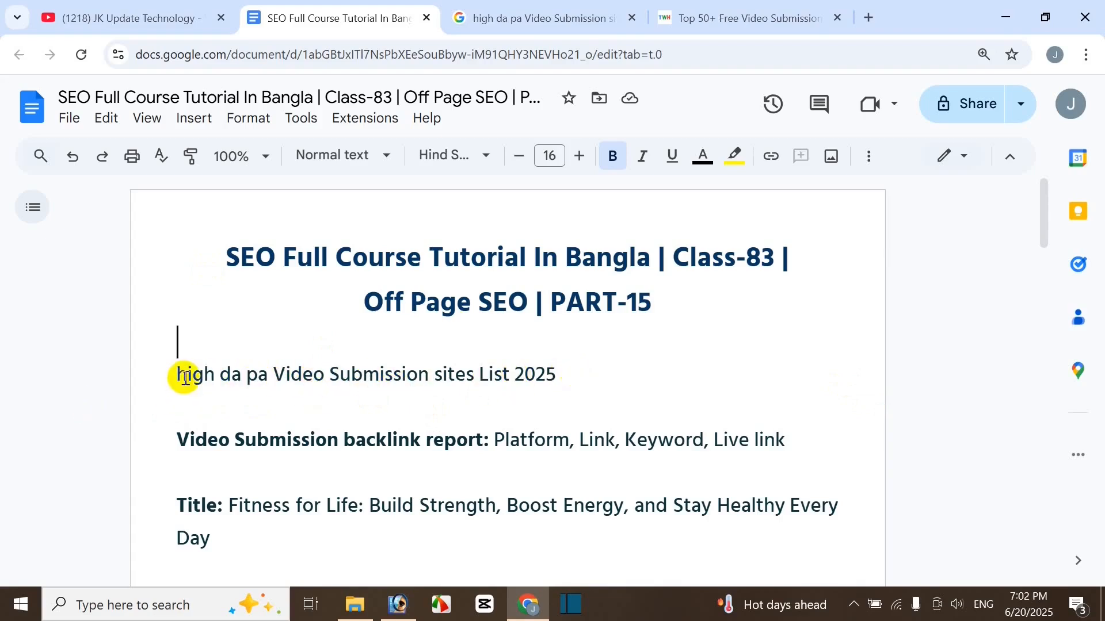
{"action": "left_click", "coordinate": [500, 15]}
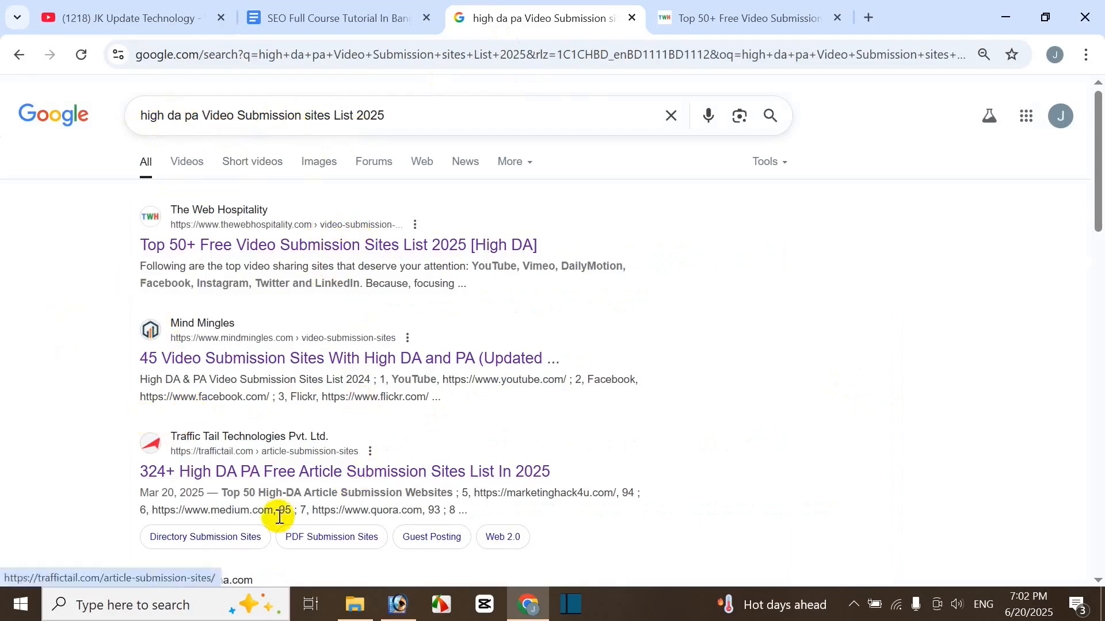
Skim the results, then scroll the Top 50+ article's table to rows 04–14, Photobucket to Reddit
{"action": "scroll", "coordinate": [22, 499], "scroll_direction": "down", "scroll_amount": 2}
{"action": "scroll", "coordinate": [3, 471], "scroll_direction": "up", "scroll_amount": 2}
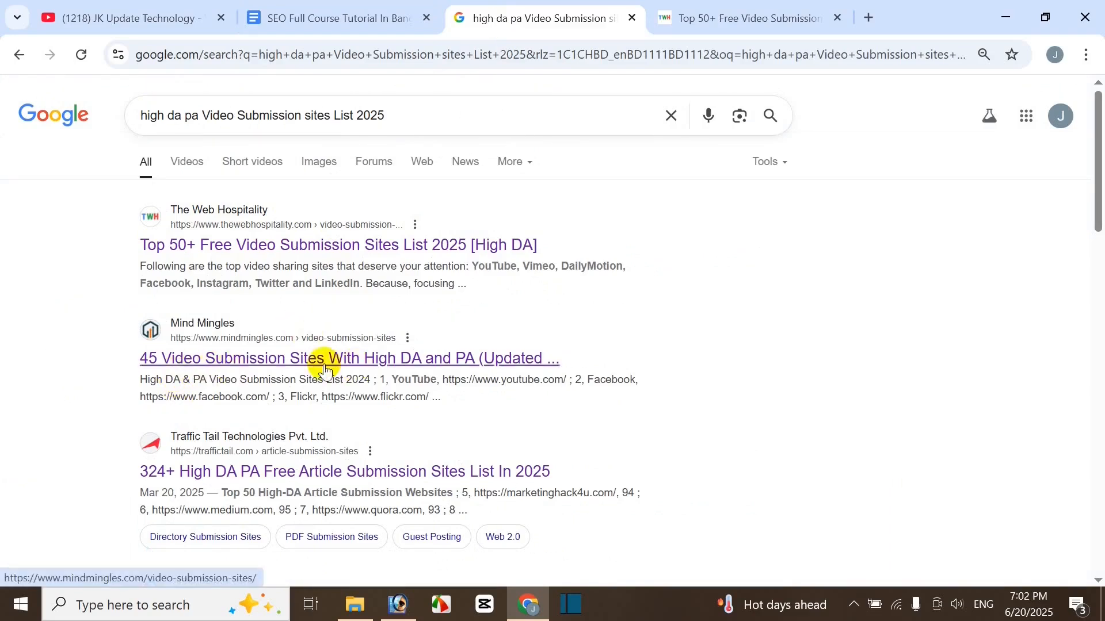
{"action": "scroll", "coordinate": [321, 364], "scroll_direction": "down", "scroll_amount": 3}
{"action": "scroll", "coordinate": [332, 498], "scroll_direction": "down", "scroll_amount": 3}
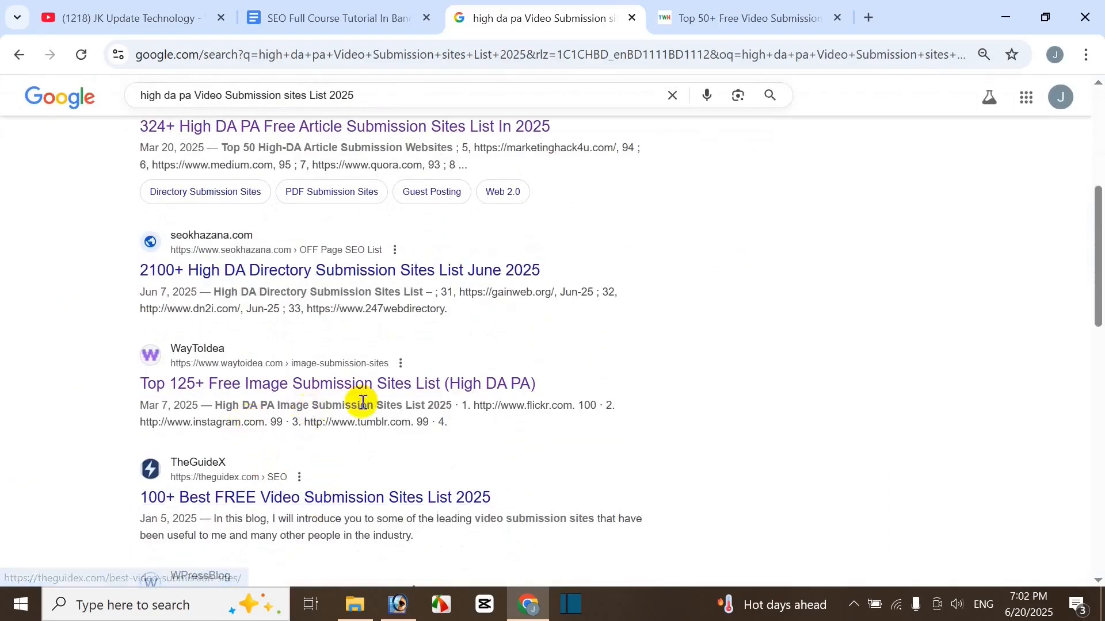
{"action": "scroll", "coordinate": [360, 469], "scroll_direction": "down", "scroll_amount": 2}
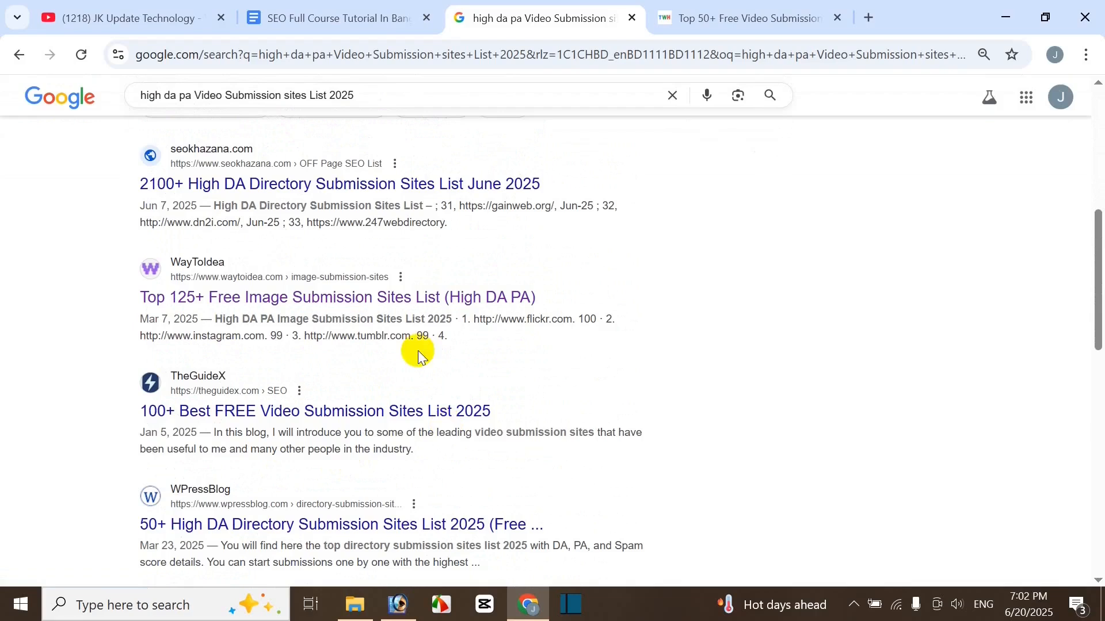
{"action": "scroll", "coordinate": [334, 457], "scroll_direction": "up", "scroll_amount": 8}
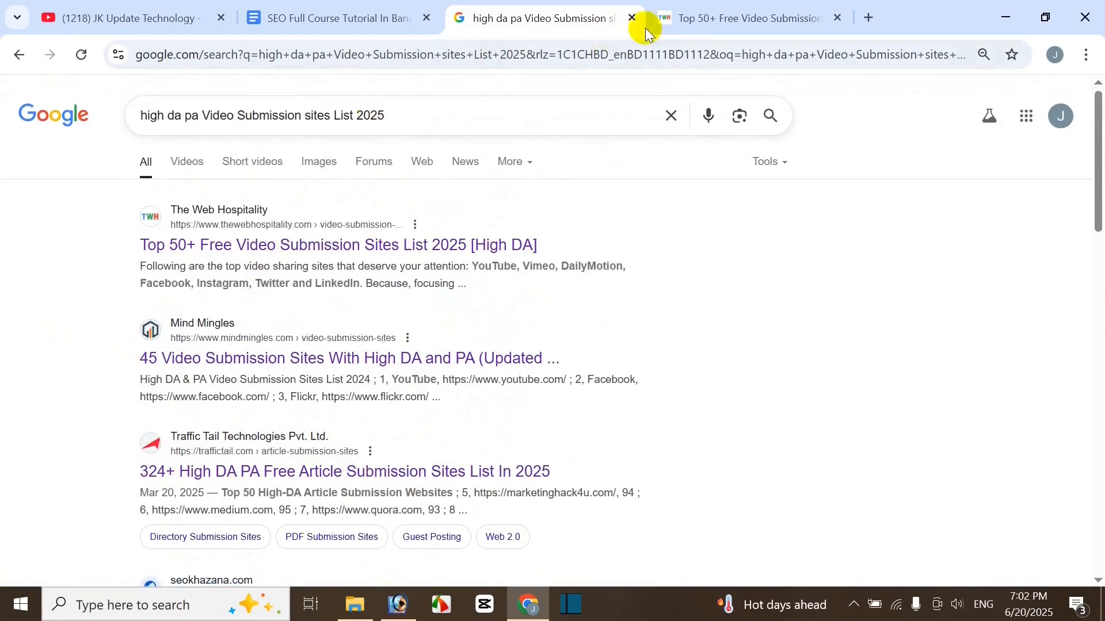
{"action": "left_click", "coordinate": [679, 18]}
{"action": "scroll", "coordinate": [616, 397], "scroll_direction": "down", "scroll_amount": 5}
{"action": "scroll", "coordinate": [606, 419], "scroll_direction": "down", "scroll_amount": 3}
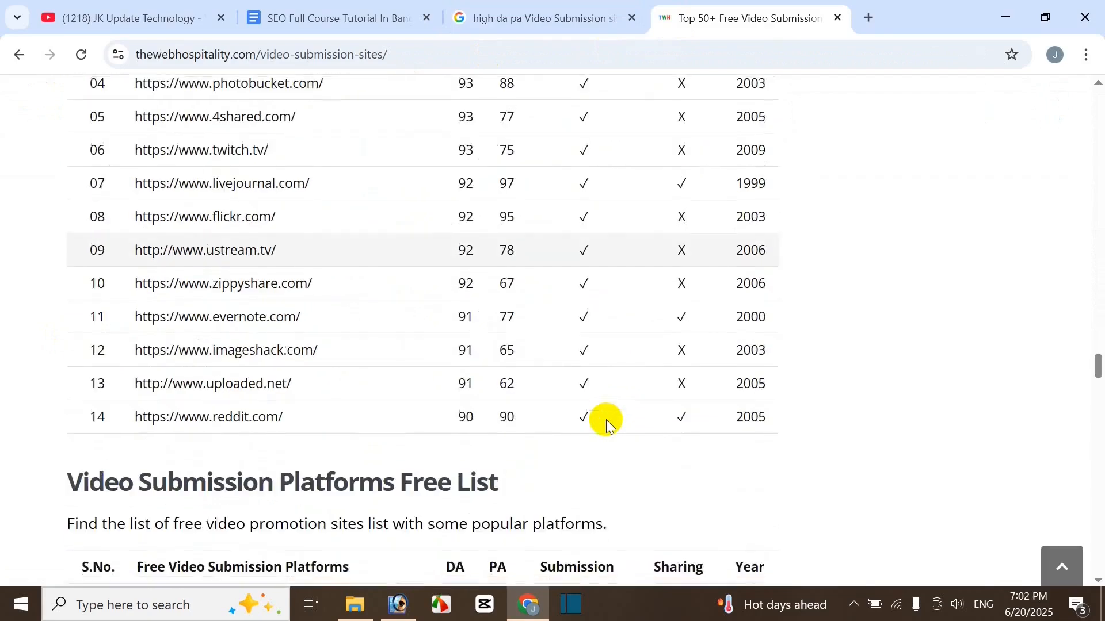
{"action": "scroll", "coordinate": [606, 420], "scroll_direction": "up", "scroll_amount": 6}
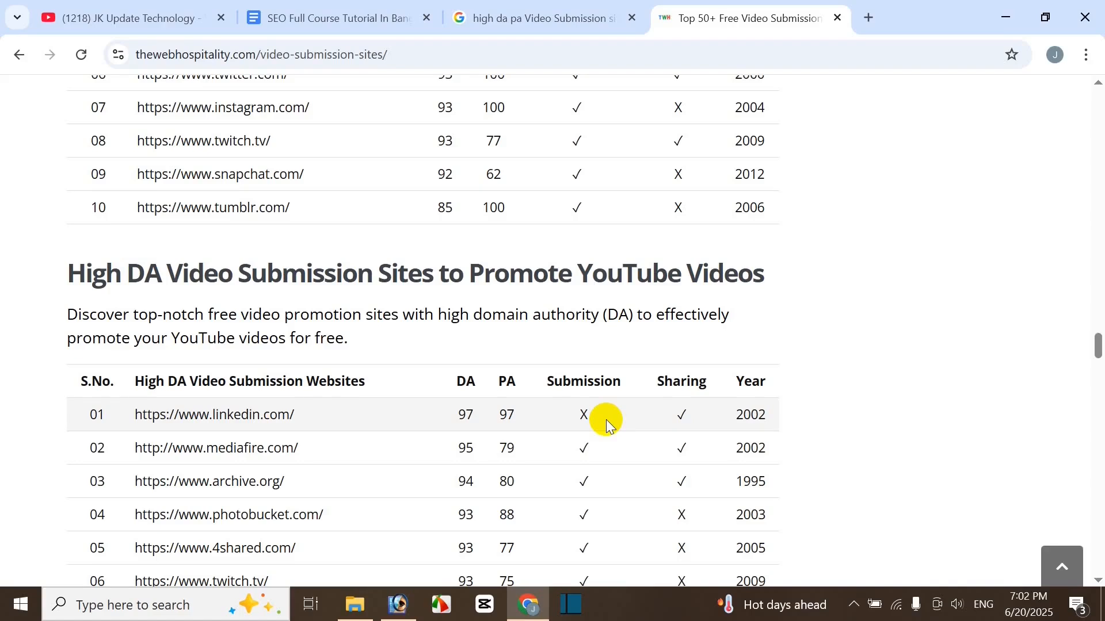
{"action": "scroll", "coordinate": [530, 340], "scroll_direction": "up", "scroll_amount": 3}
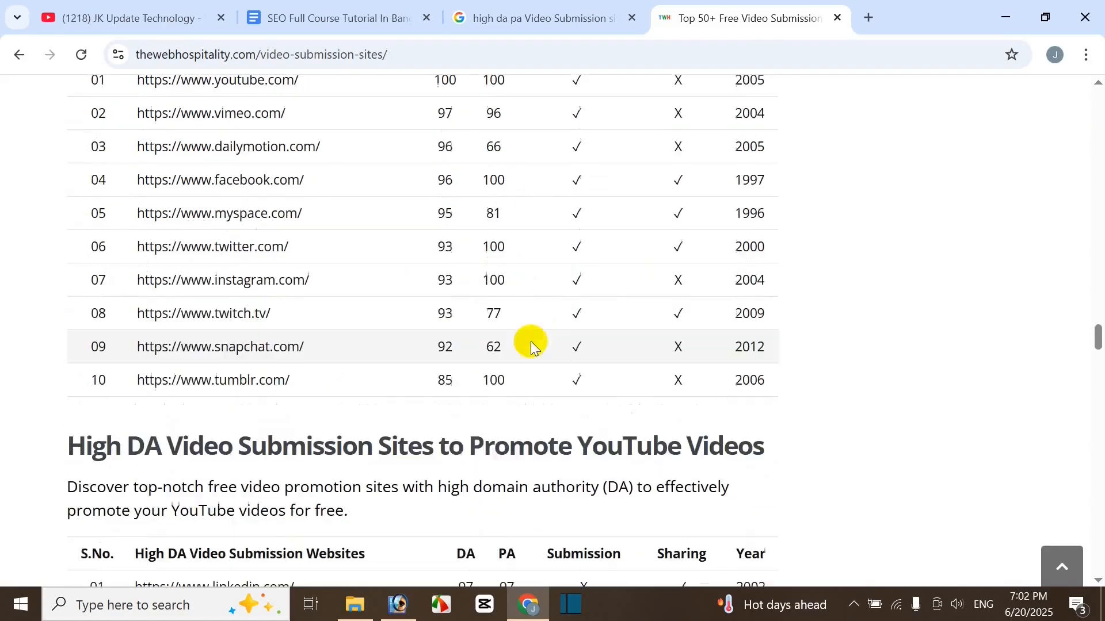
{"action": "left_click", "coordinate": [518, 18]}
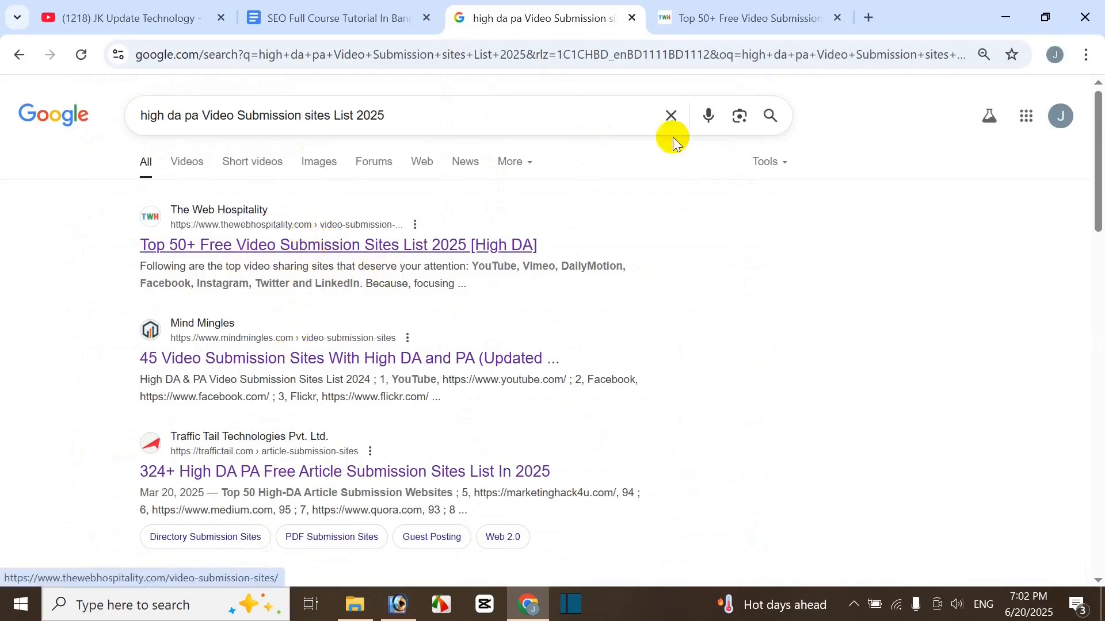
{"action": "left_click", "coordinate": [742, 19]}
{"action": "scroll", "coordinate": [460, 368], "scroll_direction": "up", "scroll_amount": 6}
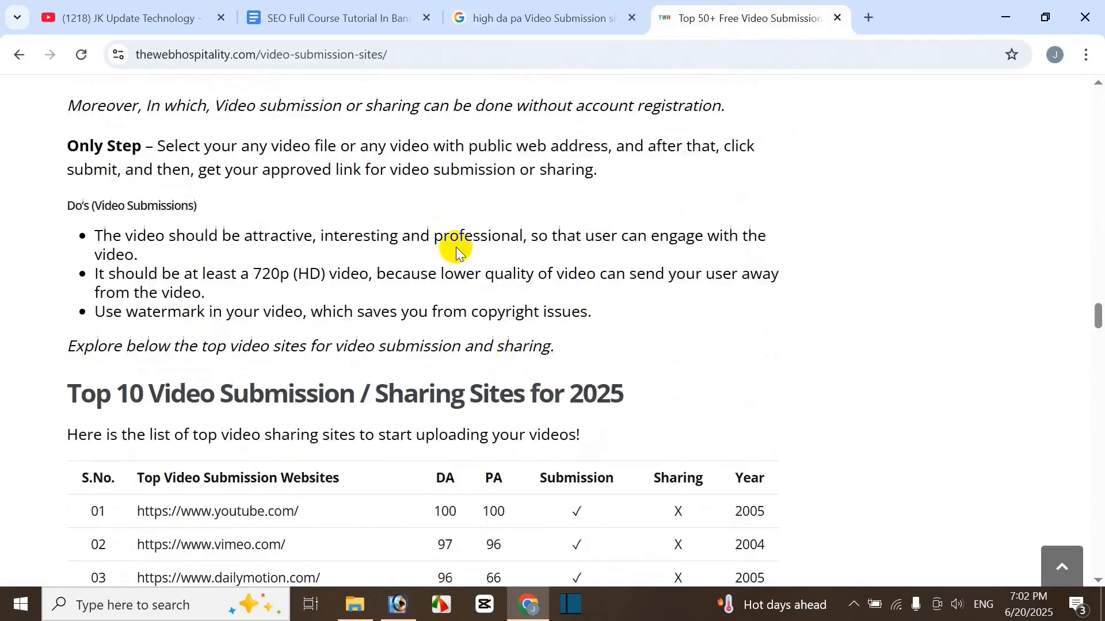
{"action": "scroll", "coordinate": [950, 219], "scroll_direction": "up", "scroll_amount": 4}
{"action": "scroll", "coordinate": [863, 322], "scroll_direction": "down", "scroll_amount": 10}
{"action": "scroll", "coordinate": [690, 287], "scroll_direction": "up", "scroll_amount": 1}
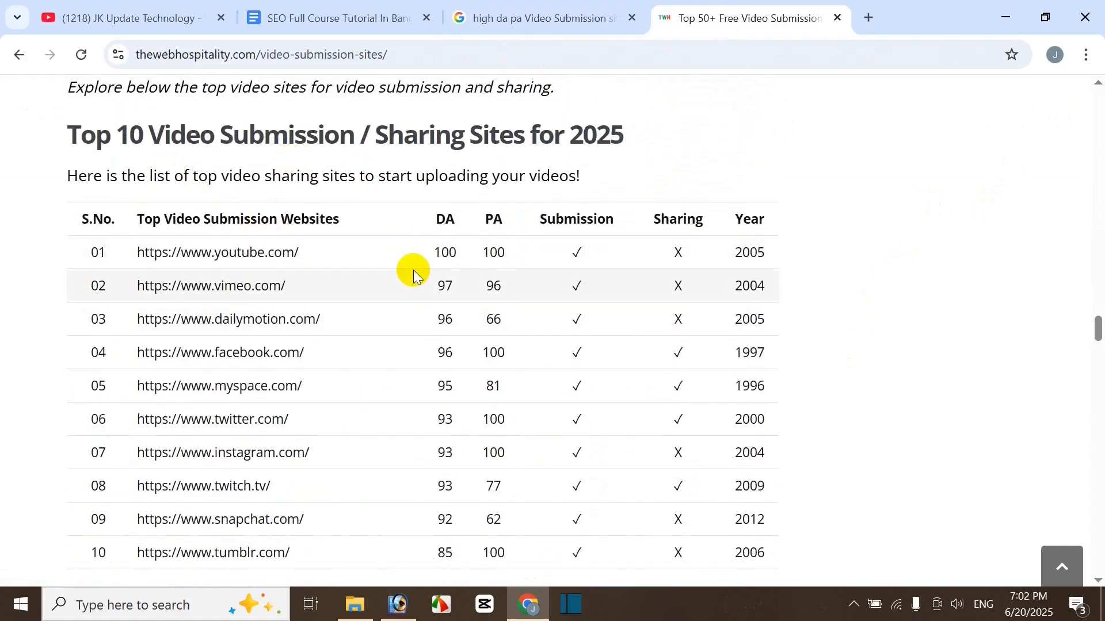
{"action": "scroll", "coordinate": [552, 274], "scroll_direction": "down", "scroll_amount": 4}
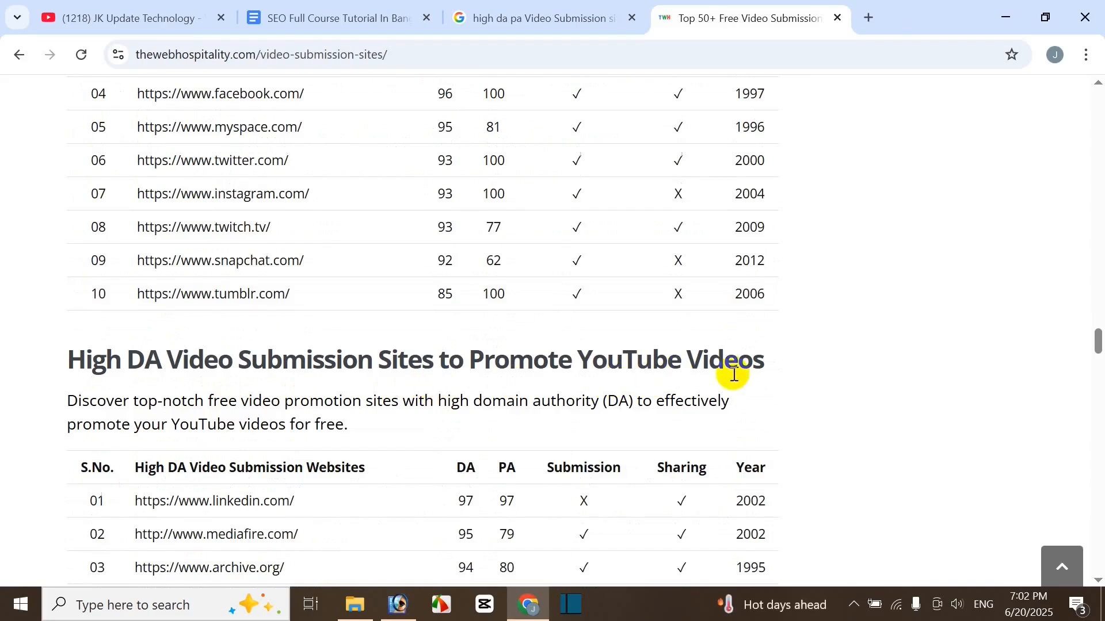
{"action": "scroll", "coordinate": [563, 397], "scroll_direction": "down", "scroll_amount": 3}
{"action": "scroll", "coordinate": [564, 397], "scroll_direction": "down", "scroll_amount": 8}
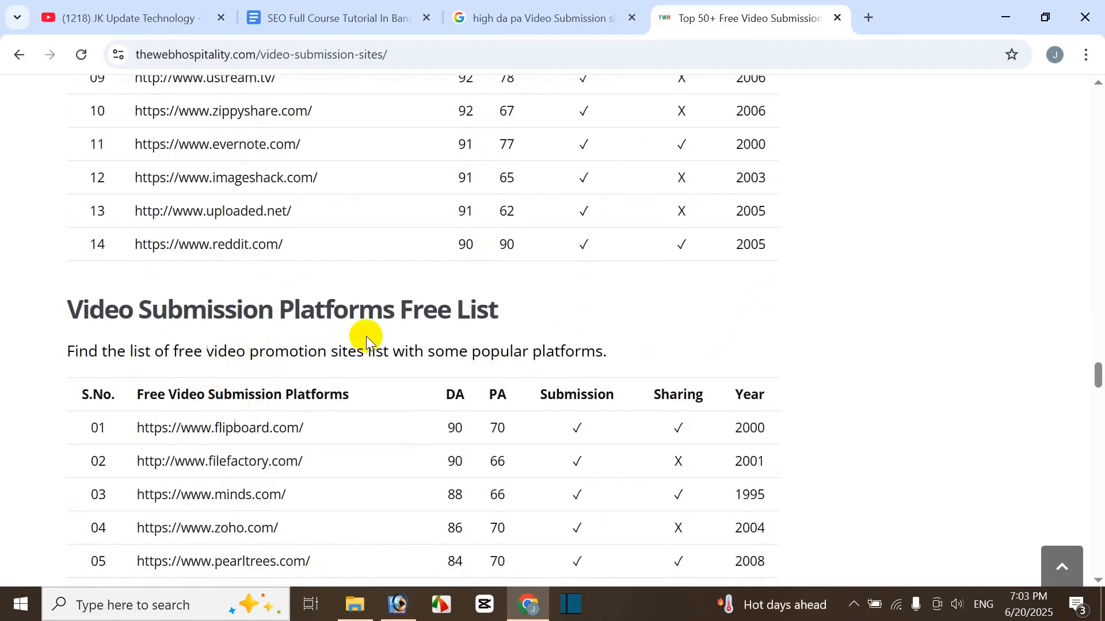
{"action": "scroll", "coordinate": [547, 362], "scroll_direction": "down", "scroll_amount": 3}
{"action": "scroll", "coordinate": [533, 408], "scroll_direction": "up", "scroll_amount": 16}
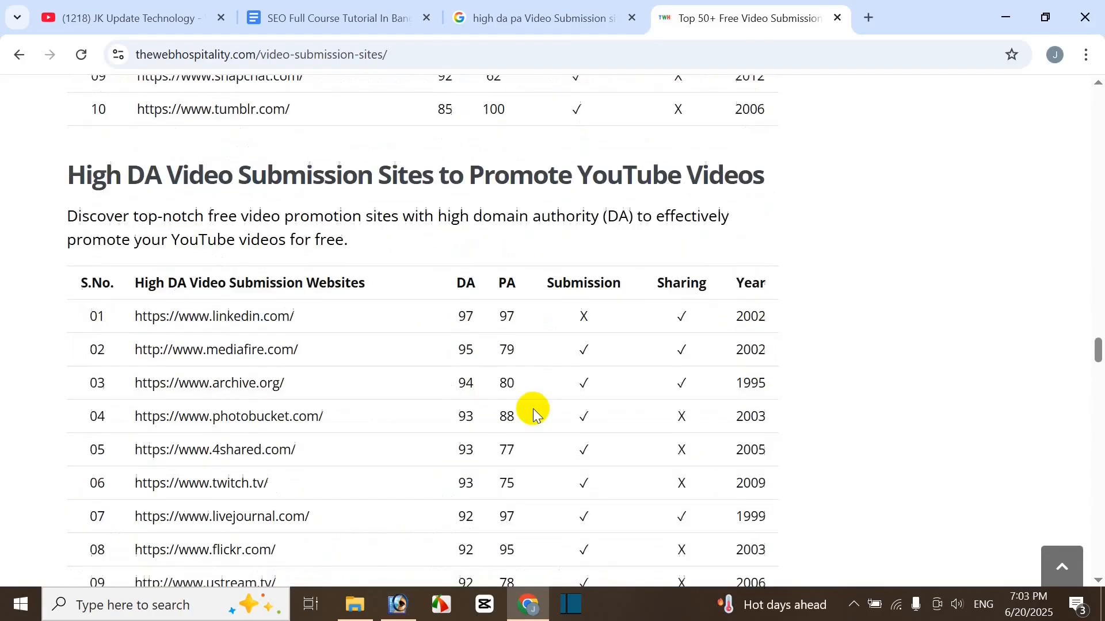
{"action": "scroll", "coordinate": [530, 409], "scroll_direction": "up", "scroll_amount": 2}
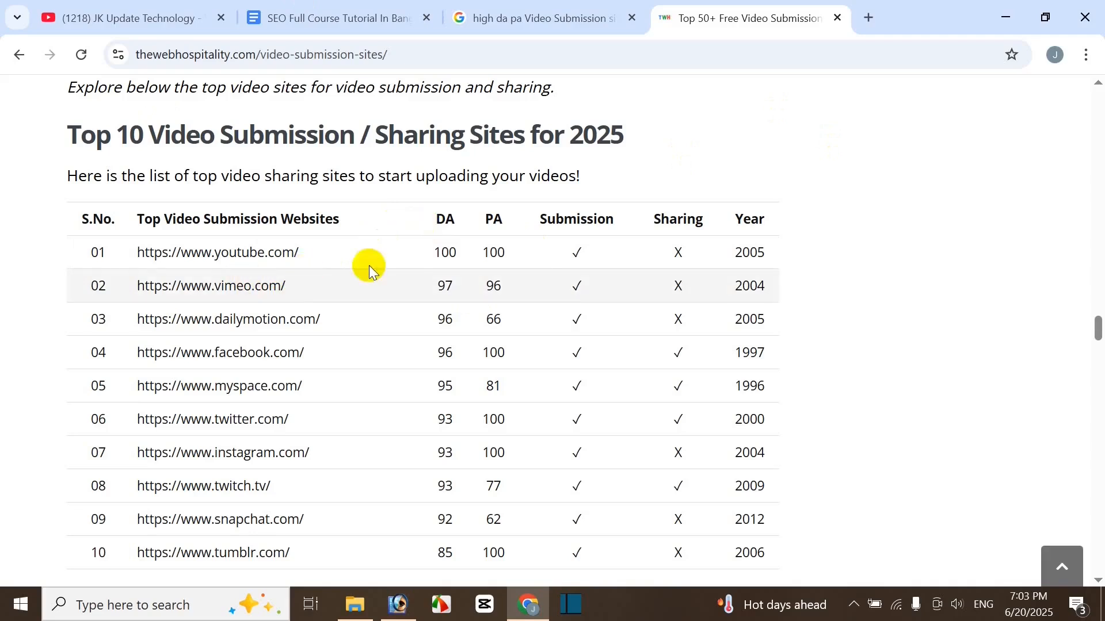
Highlight YouTube's DA/PA of 100, then select and copy the youtube.com address from the Top 10 table
{"action": "left_click_drag", "start_coordinate": [432, 254], "coordinate": [513, 255]}
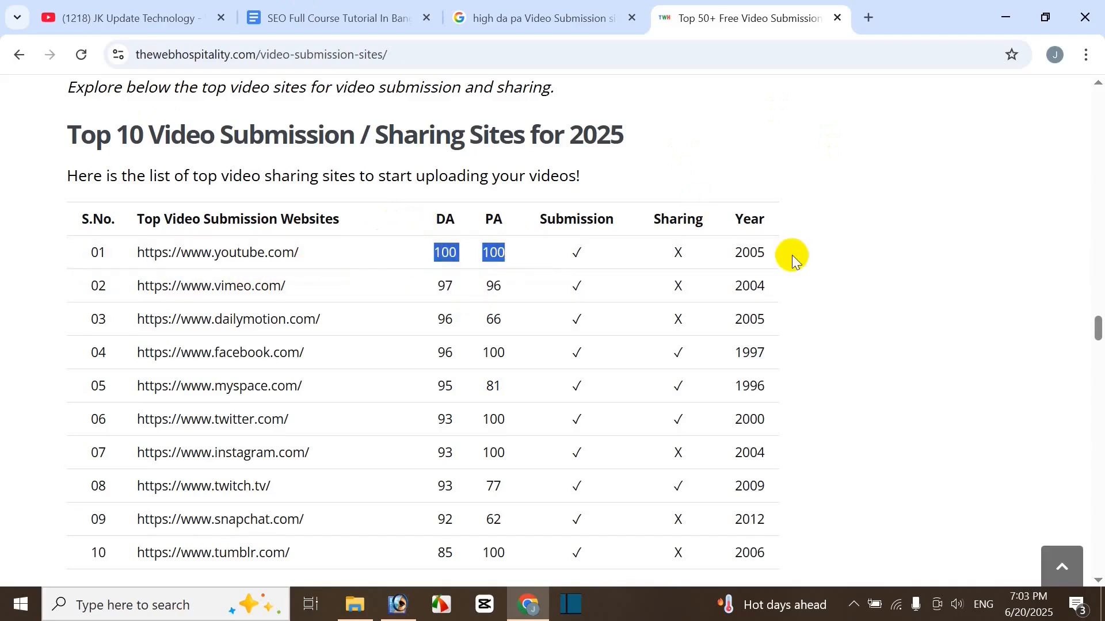
{"action": "left_click", "coordinate": [843, 248]}
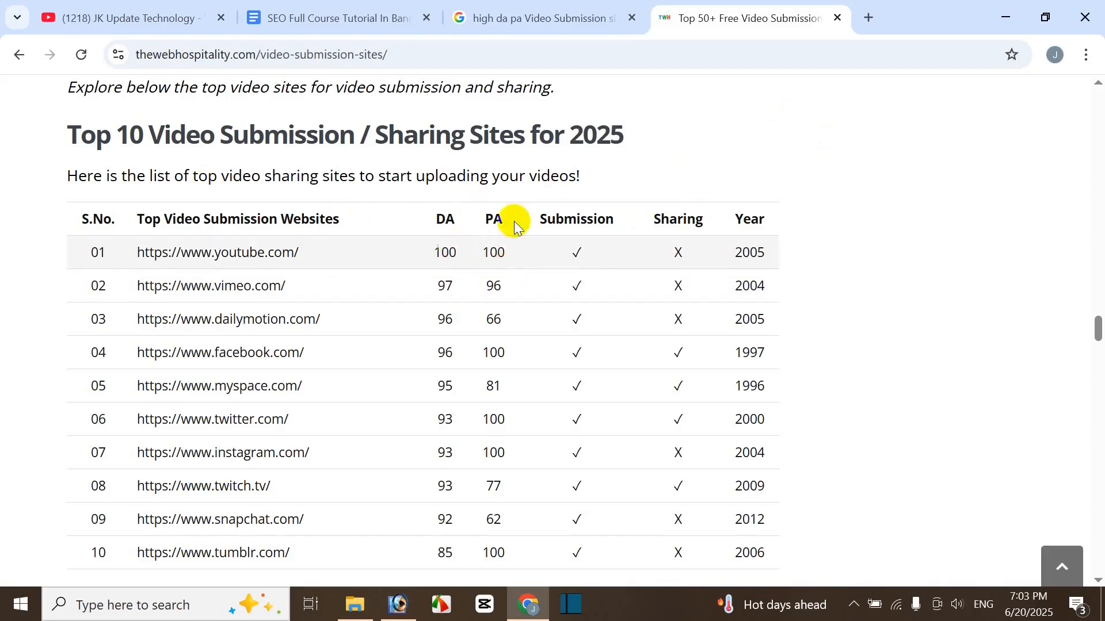
{"action": "left_click_drag", "start_coordinate": [139, 254], "coordinate": [303, 255]}
{"action": "right_click", "coordinate": [247, 255]}
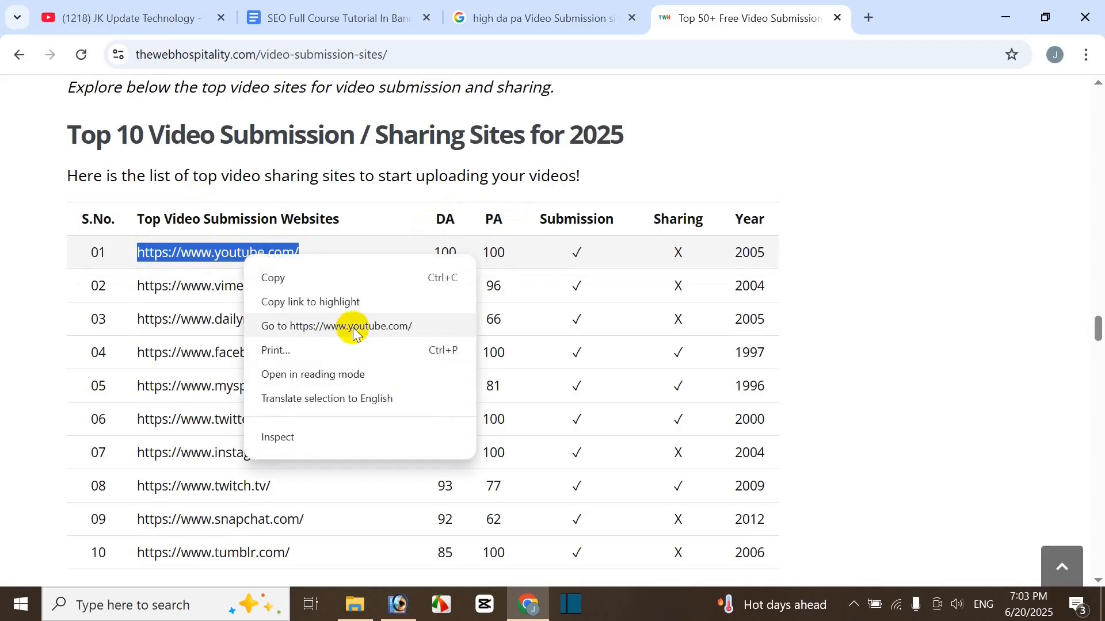
{"action": "left_click", "coordinate": [407, 204]}
{"action": "left_click_drag", "start_coordinate": [298, 253], "coordinate": [138, 253]}
{"action": "key", "text": "ctrl+c"}
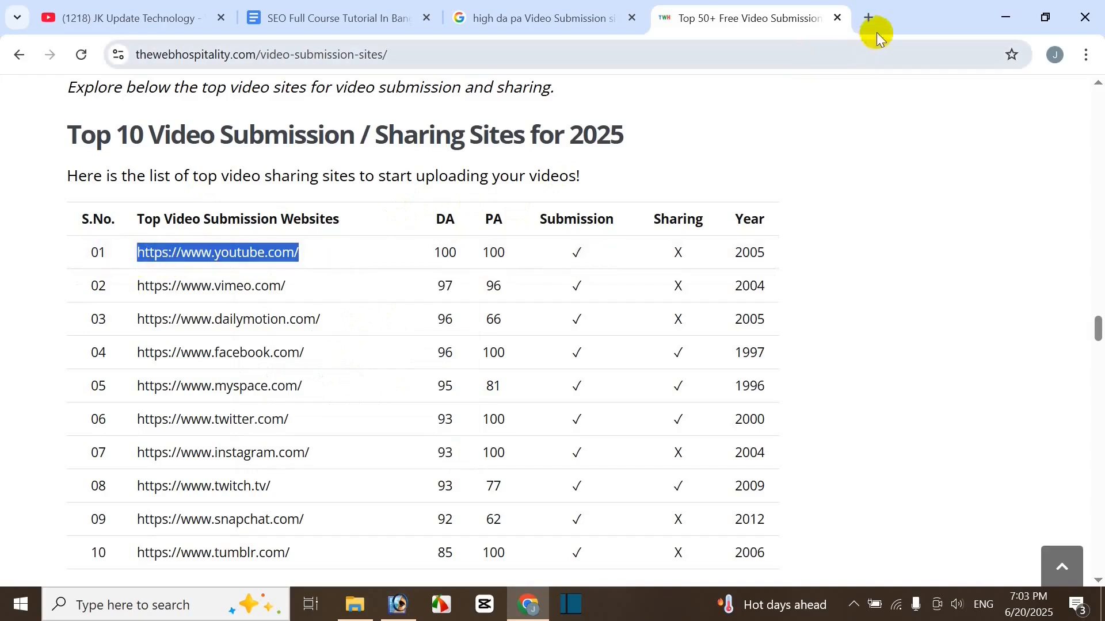
Load the copied youtube.com address in a new browser tab
{"action": "left_click", "coordinate": [869, 18]}
{"action": "key", "text": "ctrl+v"}
{"action": "key", "text": "Return"}
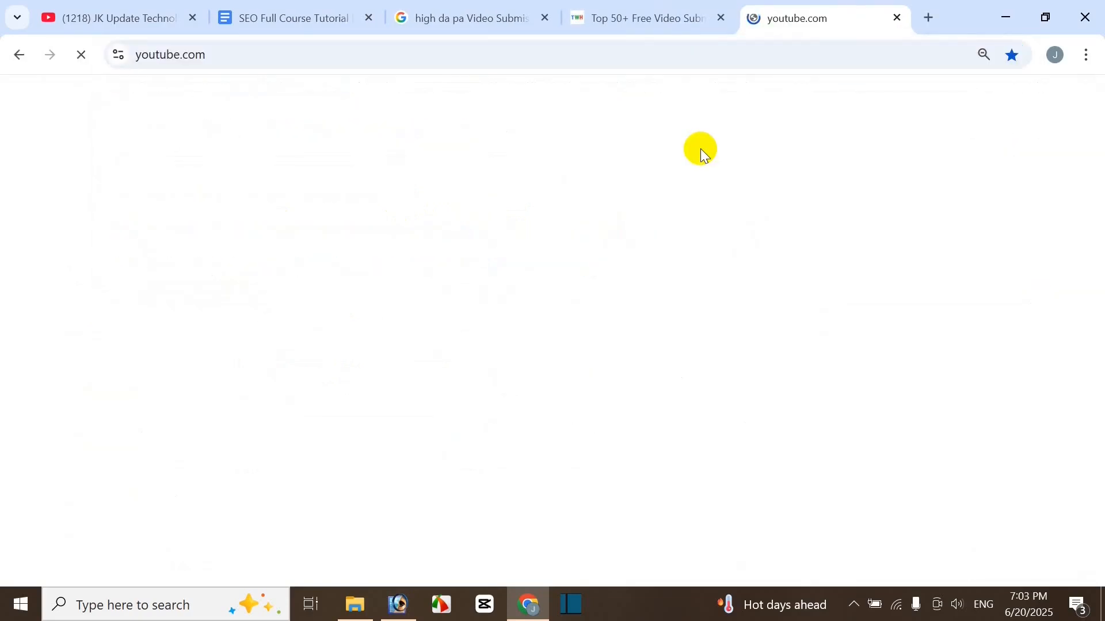
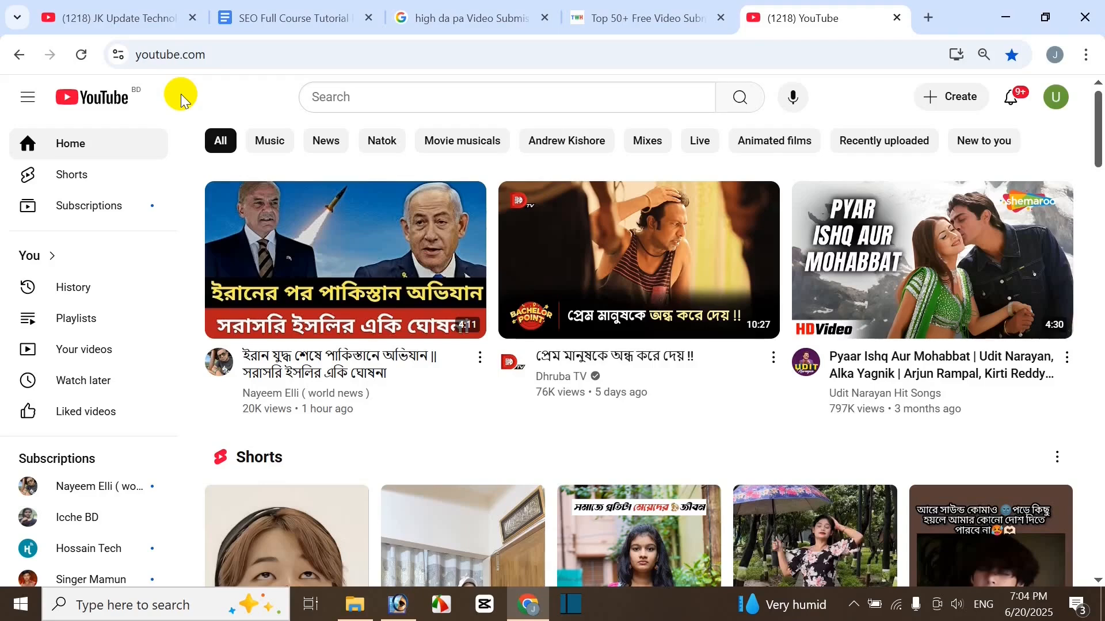
Search the JK Update Technology channel for 'youtube marketing' and scroll through the results
{"action": "left_click", "coordinate": [111, 14]}
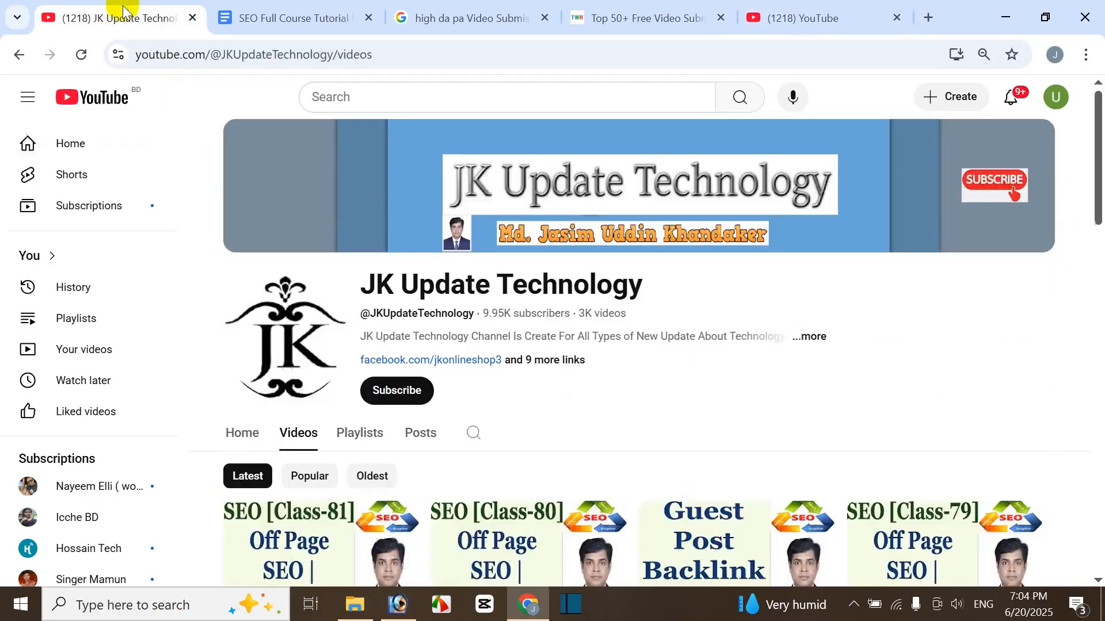
{"action": "scroll", "coordinate": [488, 446], "scroll_direction": "down", "scroll_amount": 1}
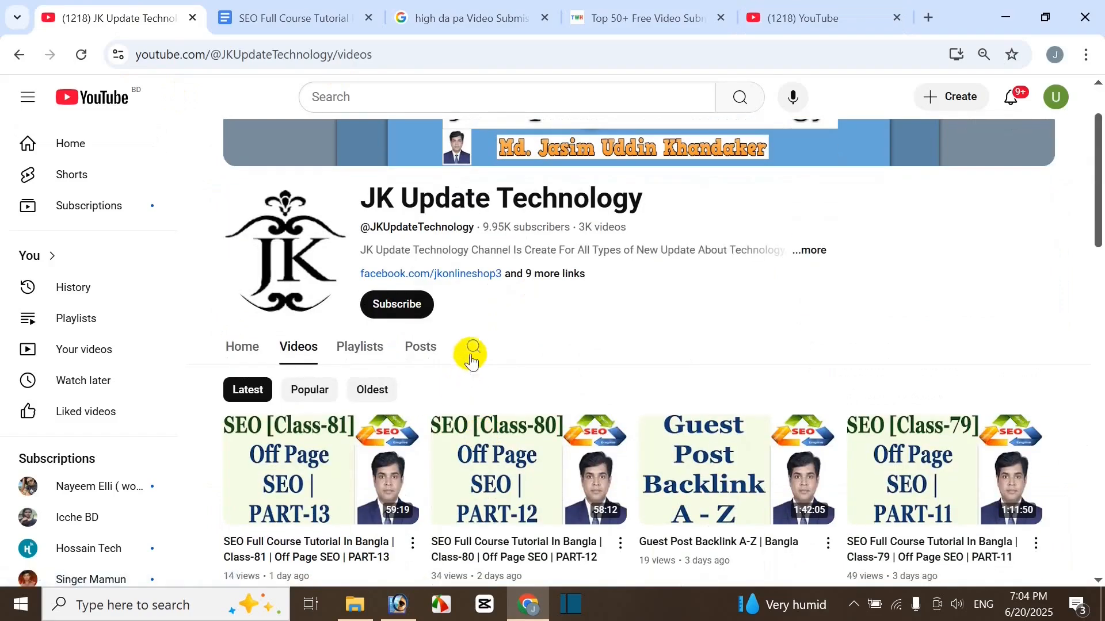
{"action": "left_click", "coordinate": [474, 353]}
{"action": "type", "text": "youtube marketing"}
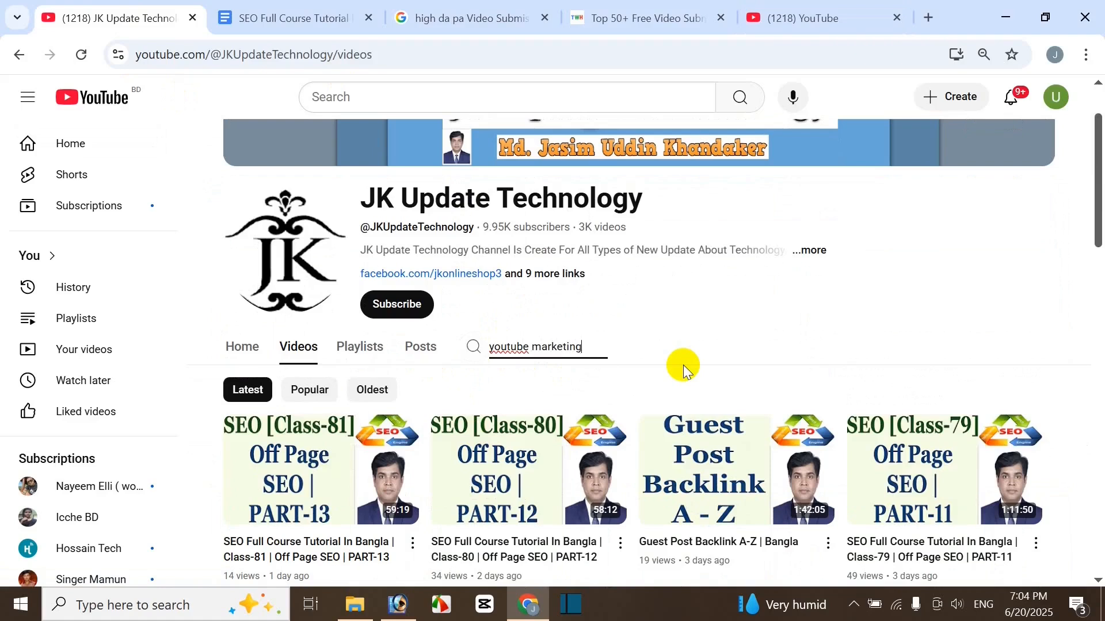
{"action": "key", "text": "Return"}
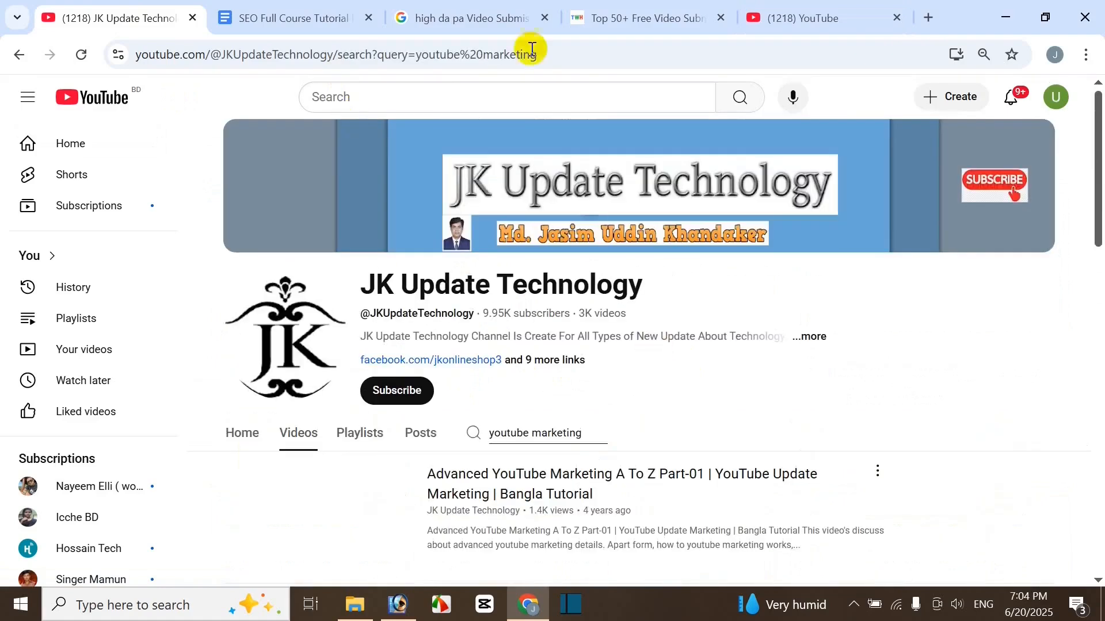
{"action": "scroll", "coordinate": [910, 285], "scroll_direction": "down", "scroll_amount": 1}
{"action": "left_click_drag", "start_coordinate": [1099, 125], "coordinate": [1099, 138]}
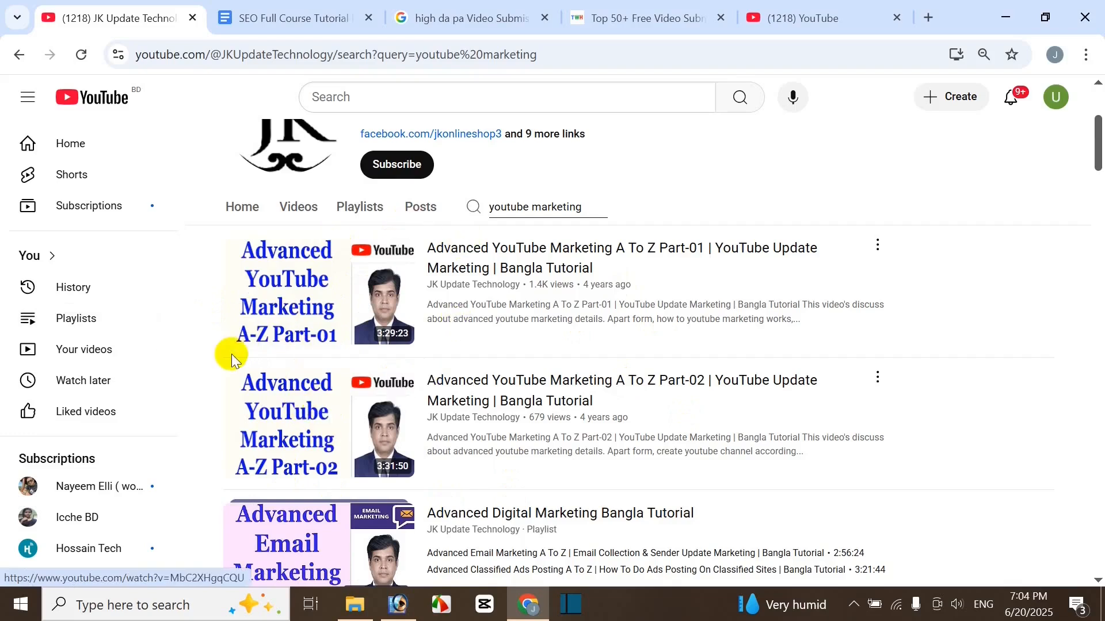
Re-search the channel for 'video marketing', browse the results, then open its Videos tab
{"action": "left_click_drag", "start_coordinate": [528, 208], "coordinate": [463, 212]}
{"action": "type", "text": "video"}
{"action": "key", "text": "Return"}
{"action": "scroll", "coordinate": [468, 368], "scroll_direction": "down", "scroll_amount": 3}
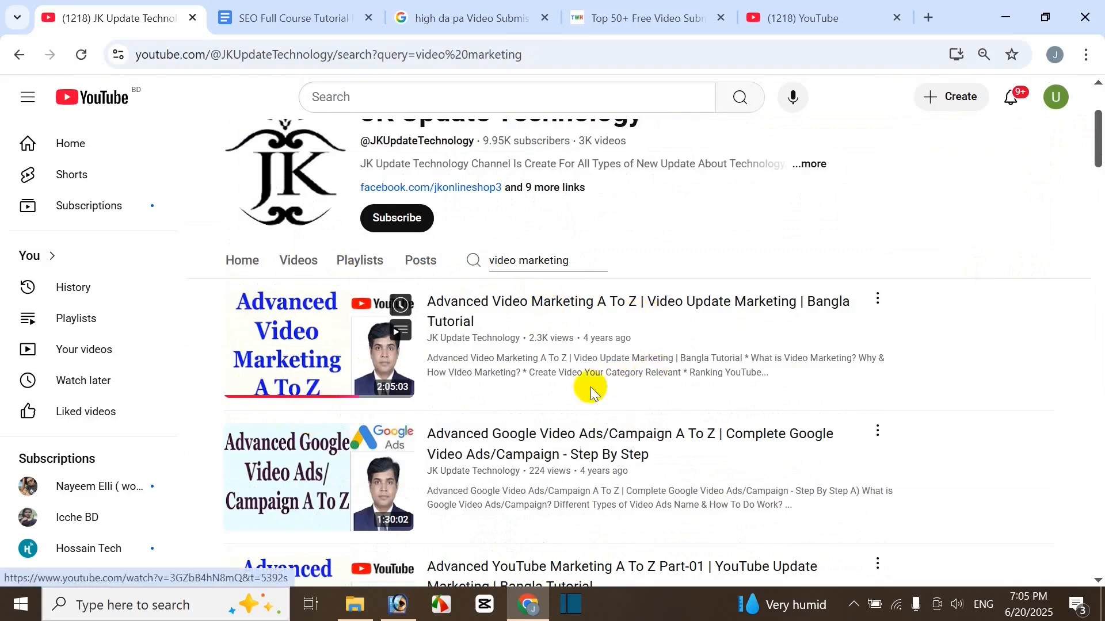
{"action": "scroll", "coordinate": [575, 278], "scroll_direction": "down", "scroll_amount": 2}
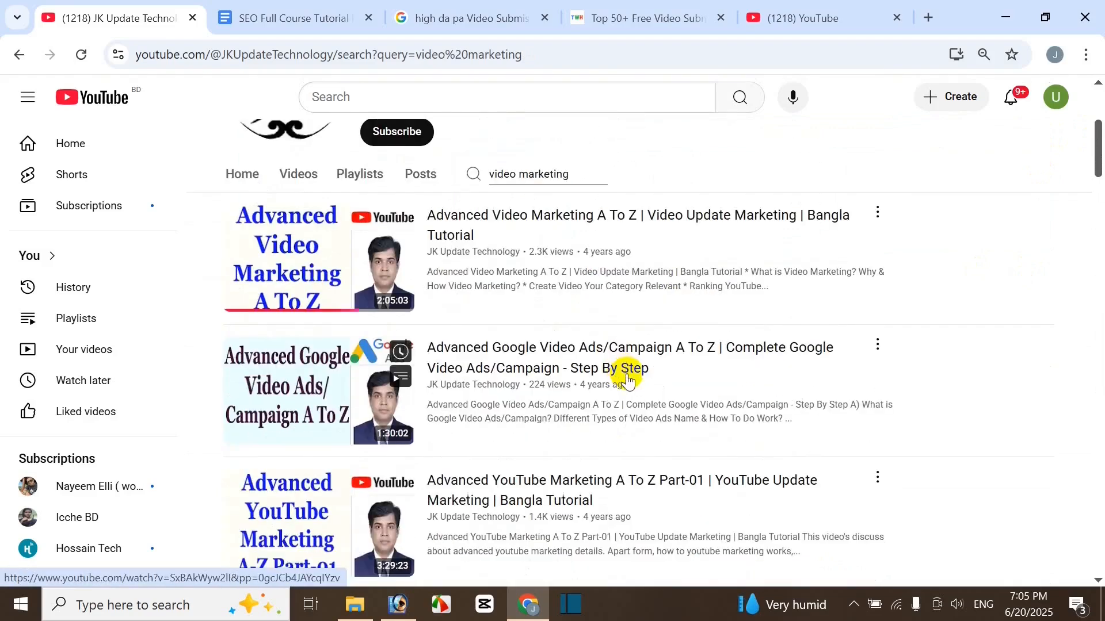
{"action": "scroll", "coordinate": [650, 365], "scroll_direction": "down", "scroll_amount": 1}
{"action": "scroll", "coordinate": [679, 344], "scroll_direction": "up", "scroll_amount": 3}
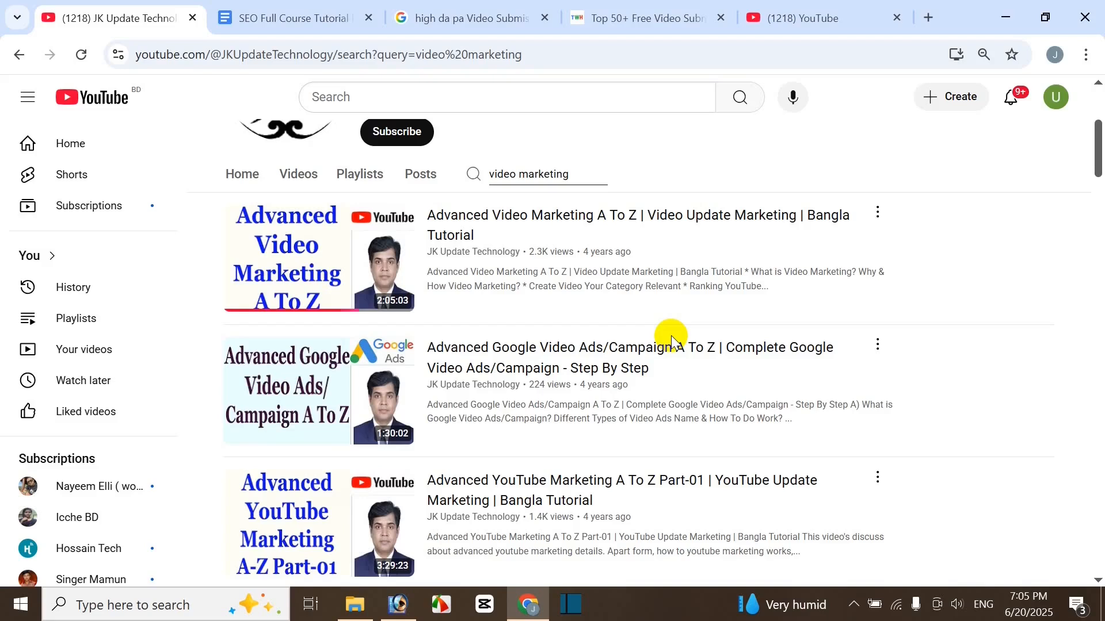
{"action": "left_click", "coordinate": [309, 180]}
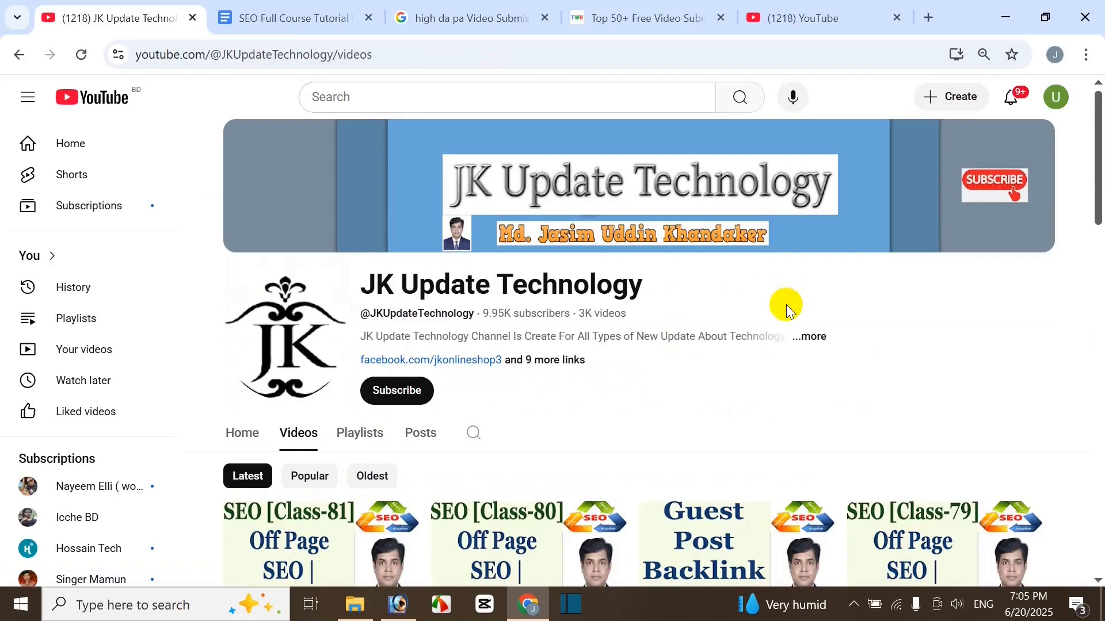
From the YouTube home feed, open the account's All channels page via Switch account
{"action": "left_click", "coordinate": [828, 23]}
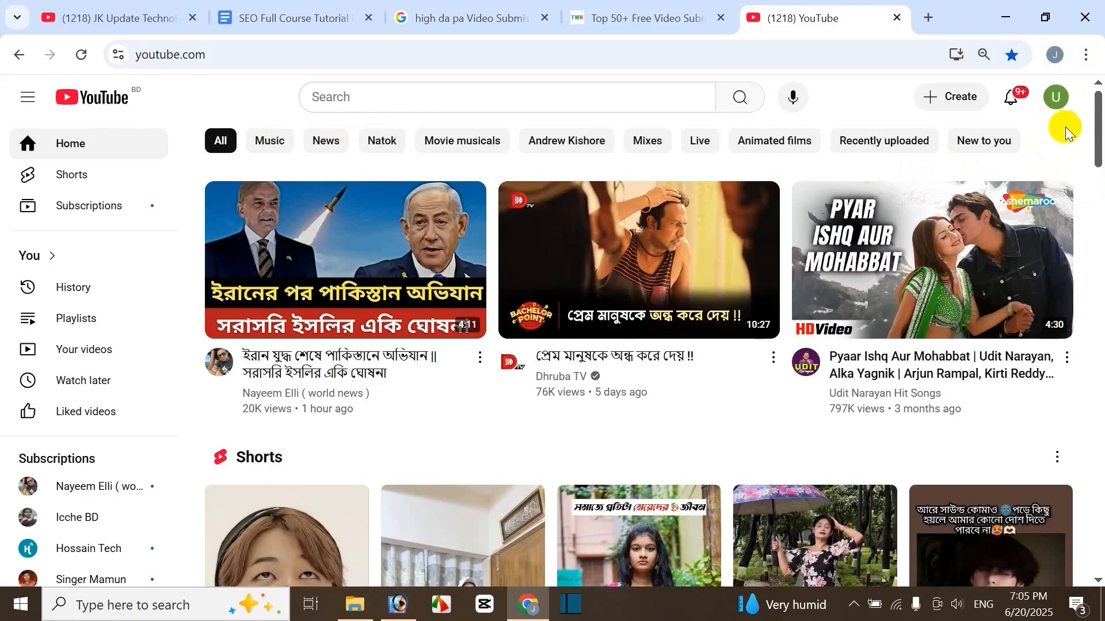
{"action": "left_click", "coordinate": [1064, 107]}
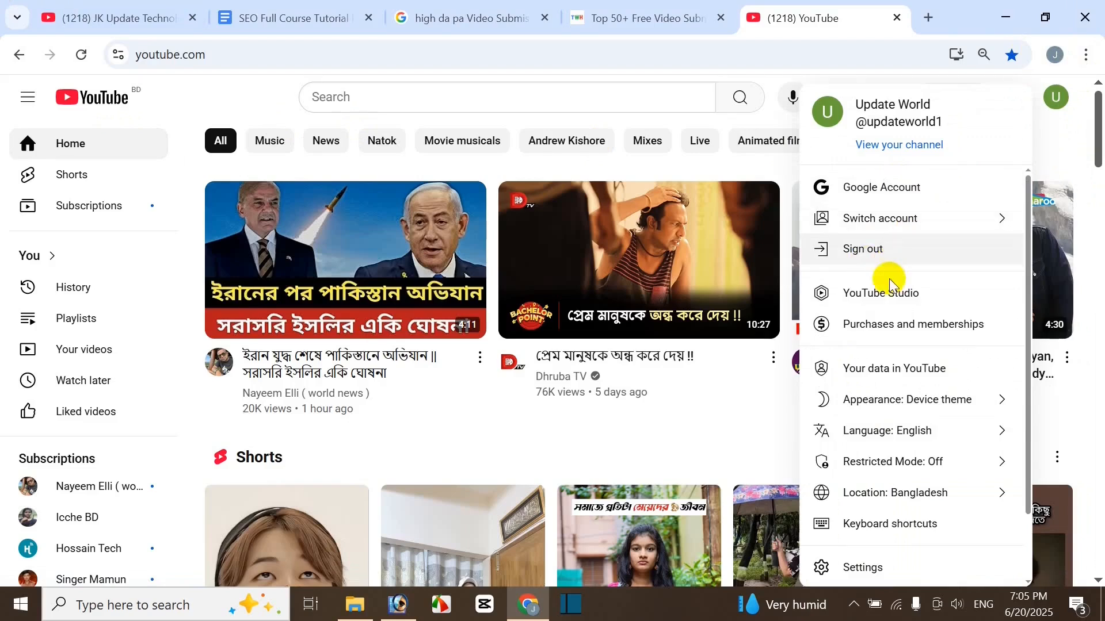
{"action": "left_click", "coordinate": [959, 219]}
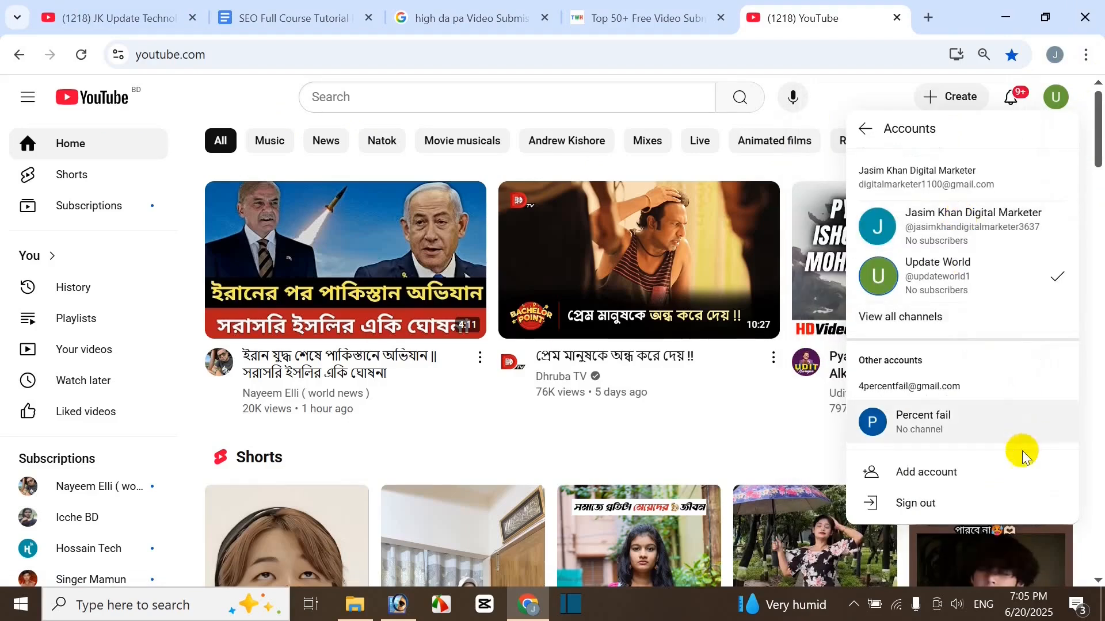
{"action": "left_click", "coordinate": [893, 321]}
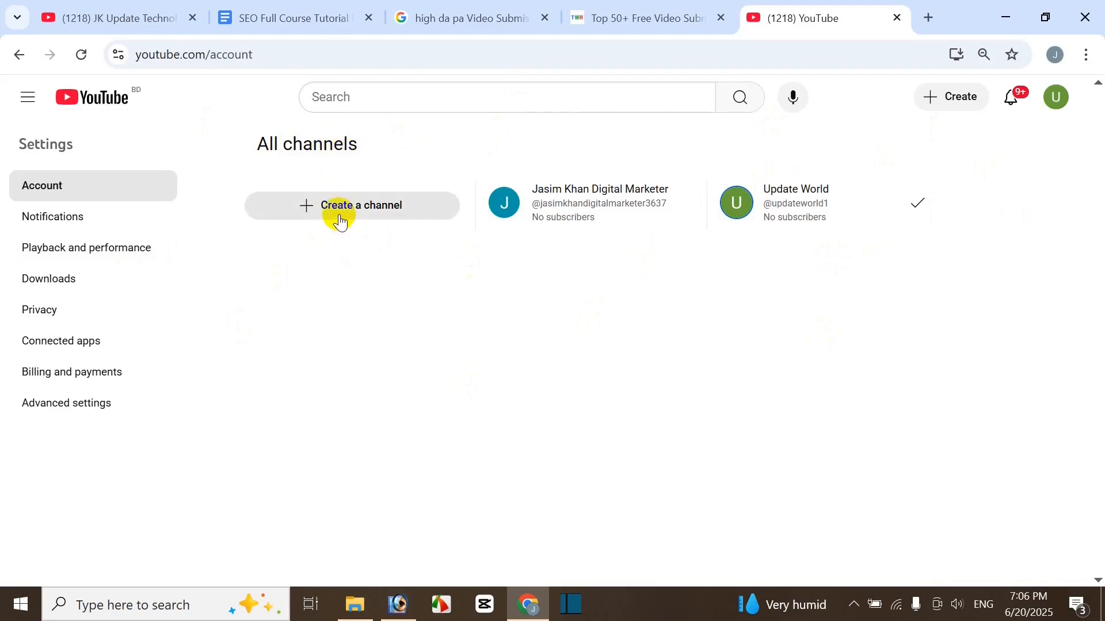
Start creating a channel, cancel the verification prompt, and pick the Update World channel instead
{"action": "left_click", "coordinate": [341, 218]}
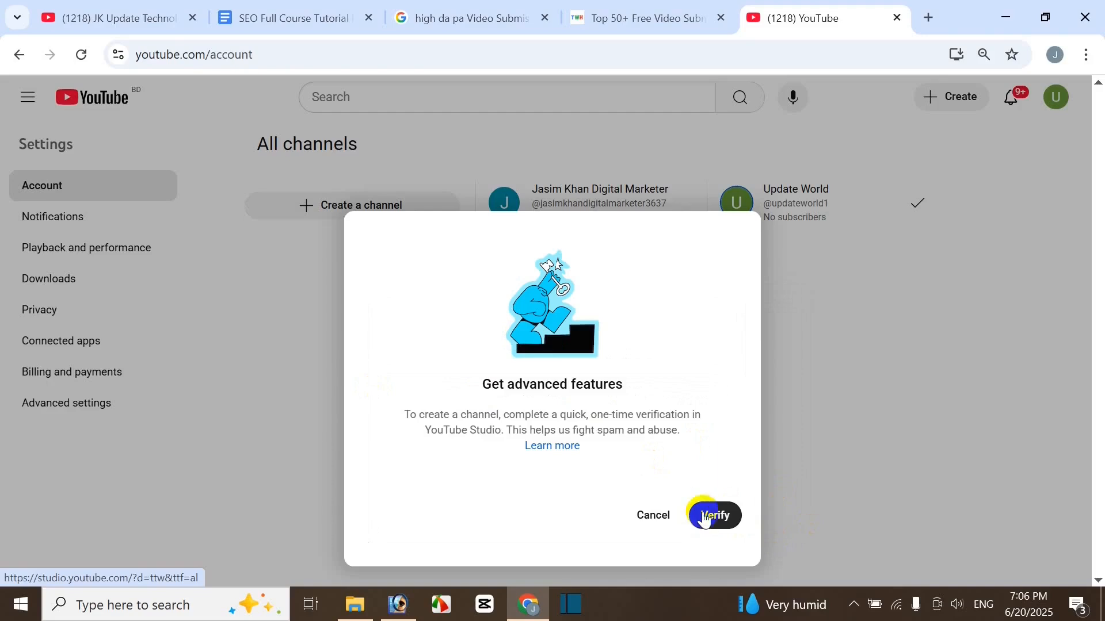
{"action": "left_click", "coordinate": [656, 518]}
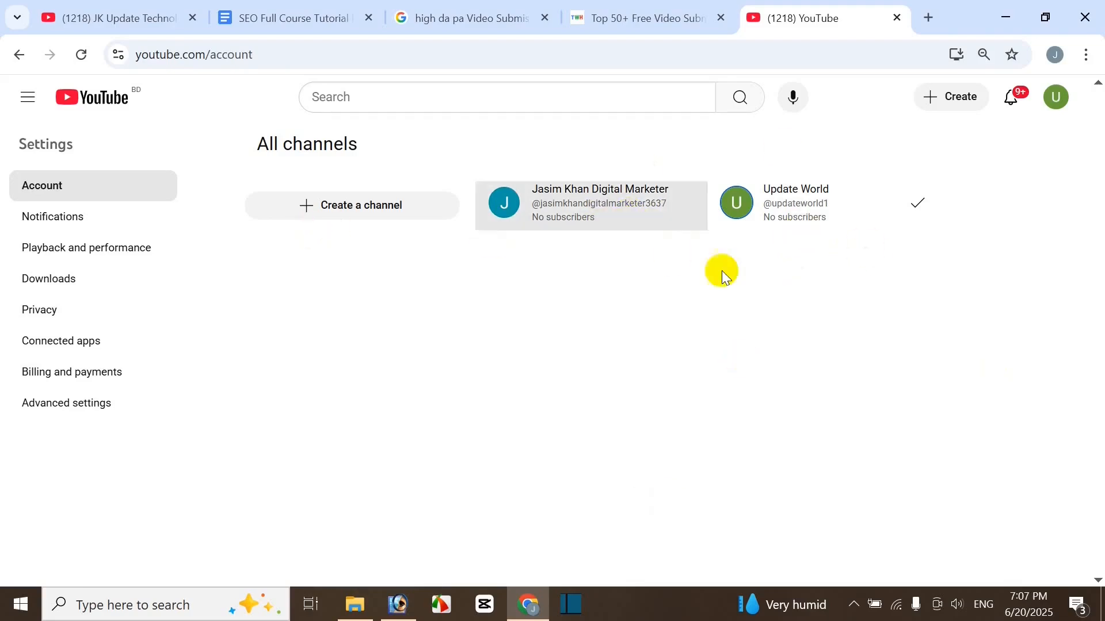
{"action": "left_click", "coordinate": [794, 201]}
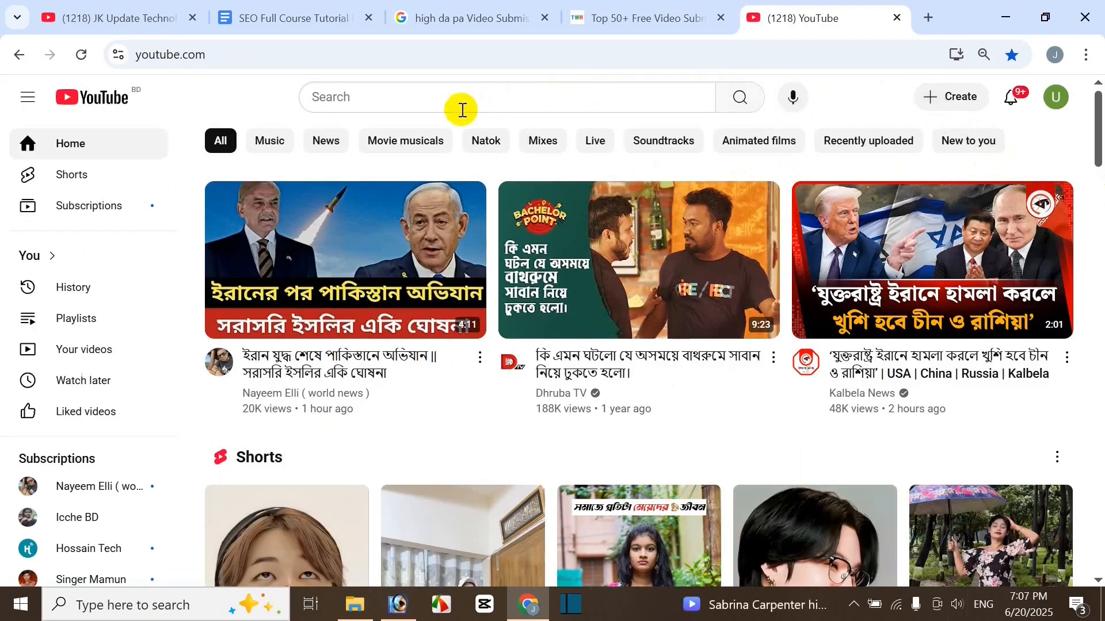
Open YouTube Studio for Update World, glance at the Create menu, and close it
{"action": "left_click", "coordinate": [1055, 97]}
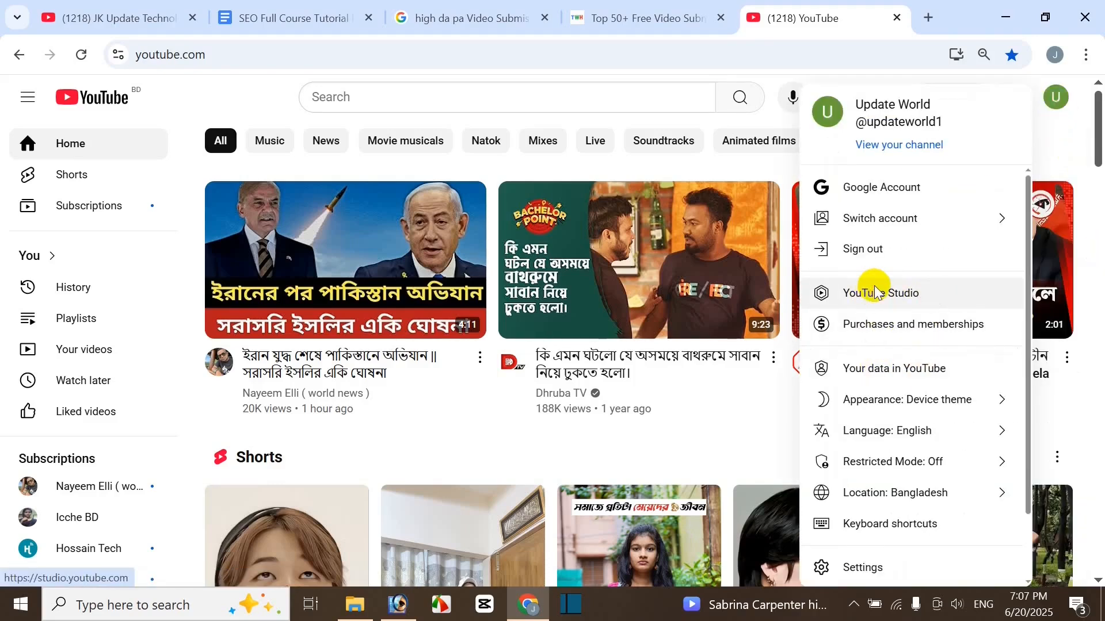
{"action": "left_click", "coordinate": [875, 293]}
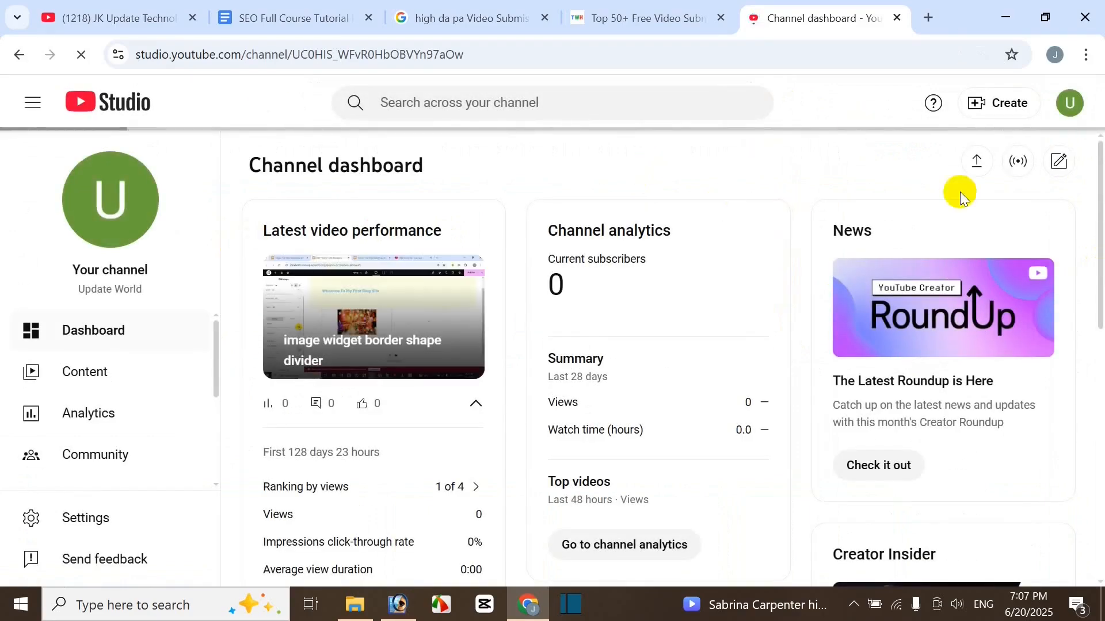
{"action": "left_click", "coordinate": [986, 105]}
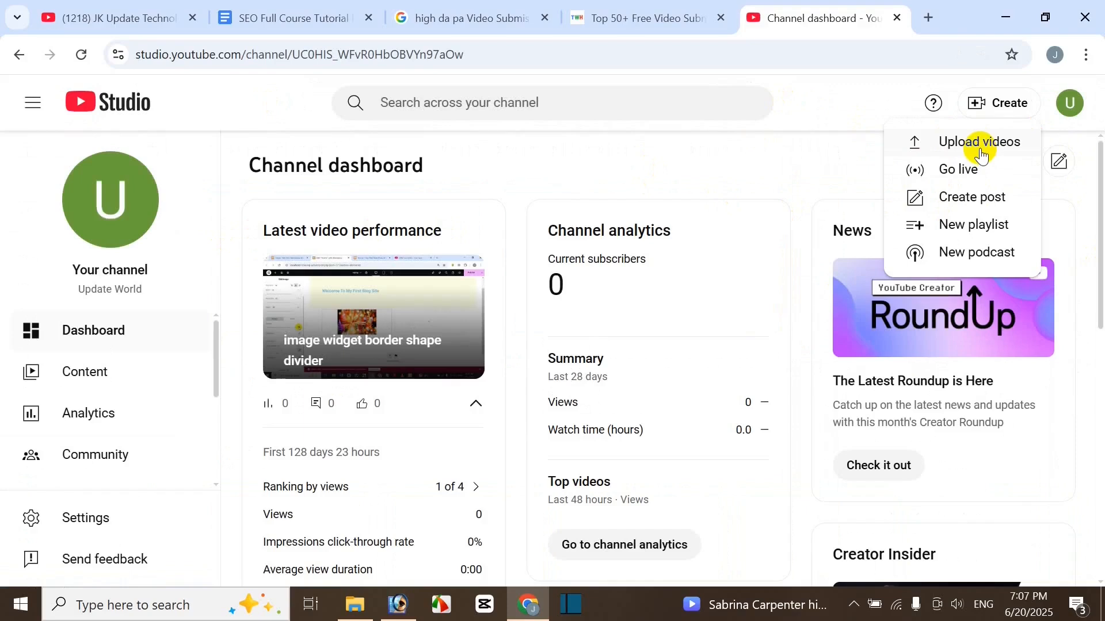
{"action": "left_click", "coordinate": [782, 171]}
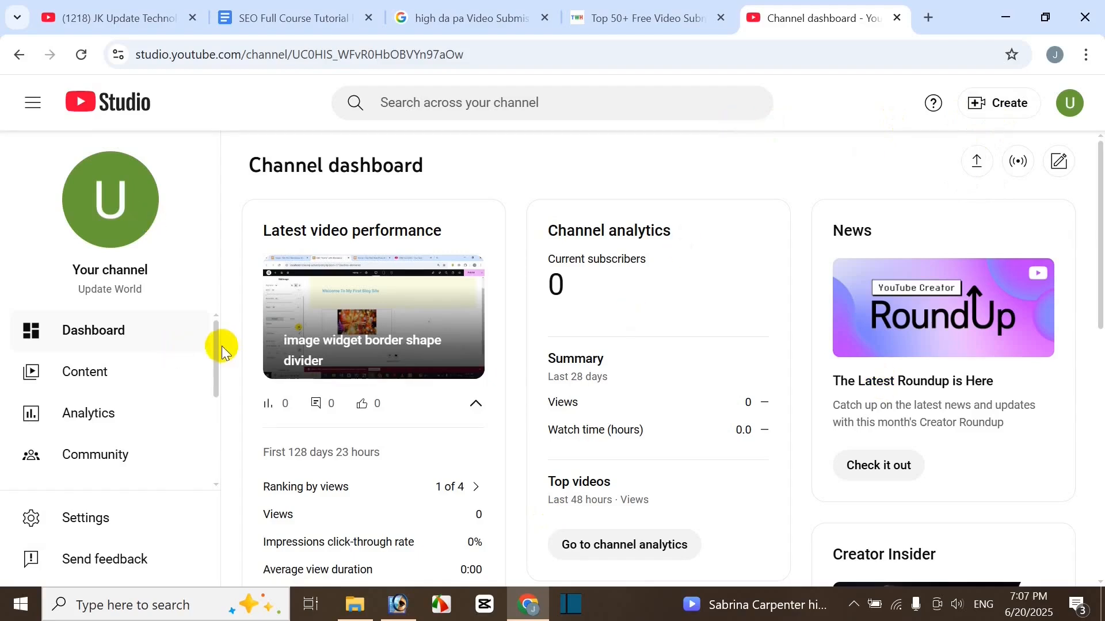
{"action": "scroll", "coordinate": [215, 348], "scroll_direction": "down", "scroll_amount": 1}
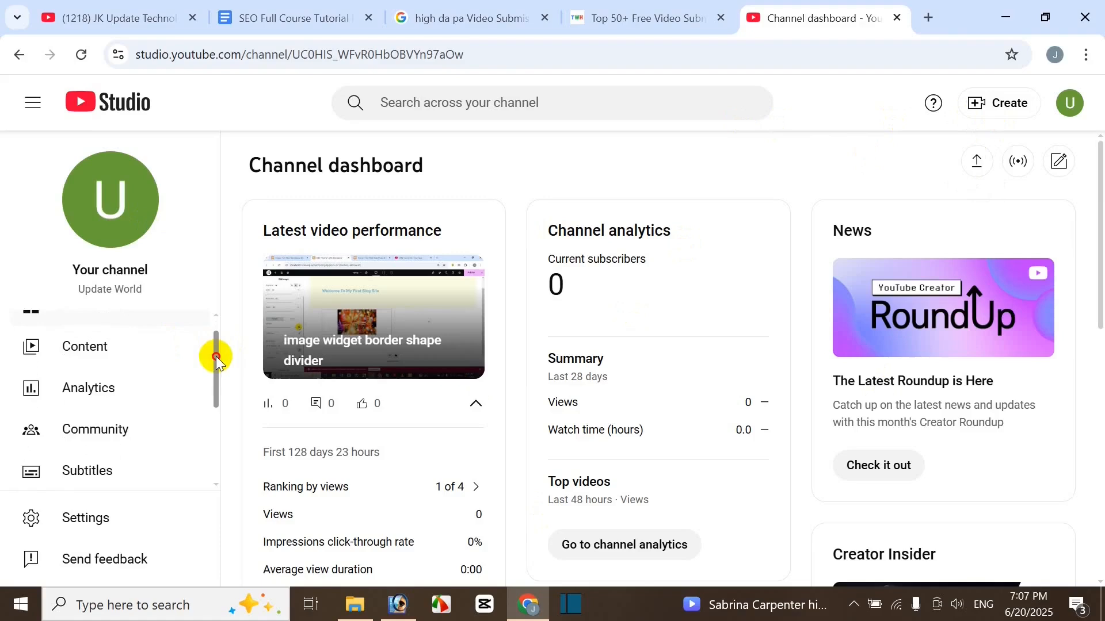
Open Studio Settings on the Channel section's Advanced settings
{"action": "left_click", "coordinate": [105, 522]}
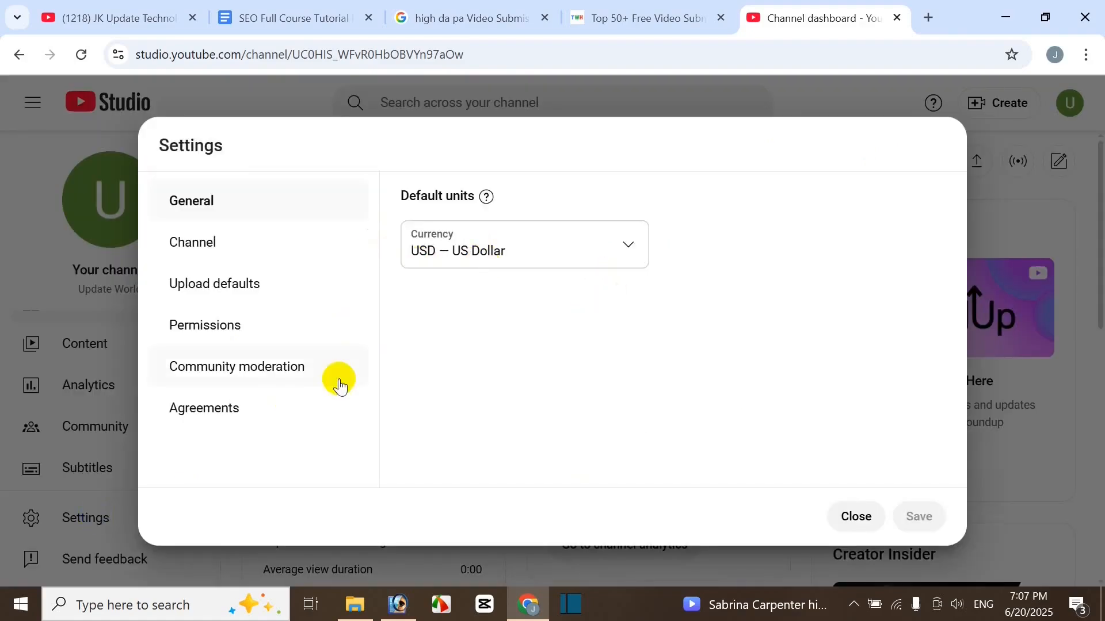
{"action": "left_click", "coordinate": [207, 256]}
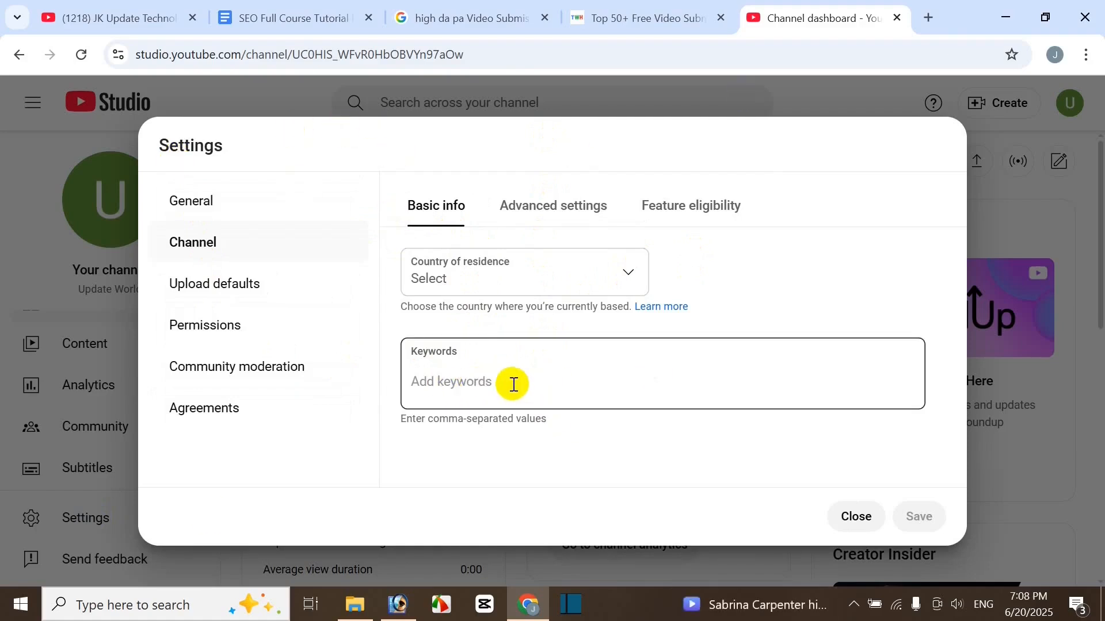
{"action": "left_click", "coordinate": [543, 206]}
{"action": "scroll", "coordinate": [651, 404], "scroll_direction": "down", "scroll_amount": 2}
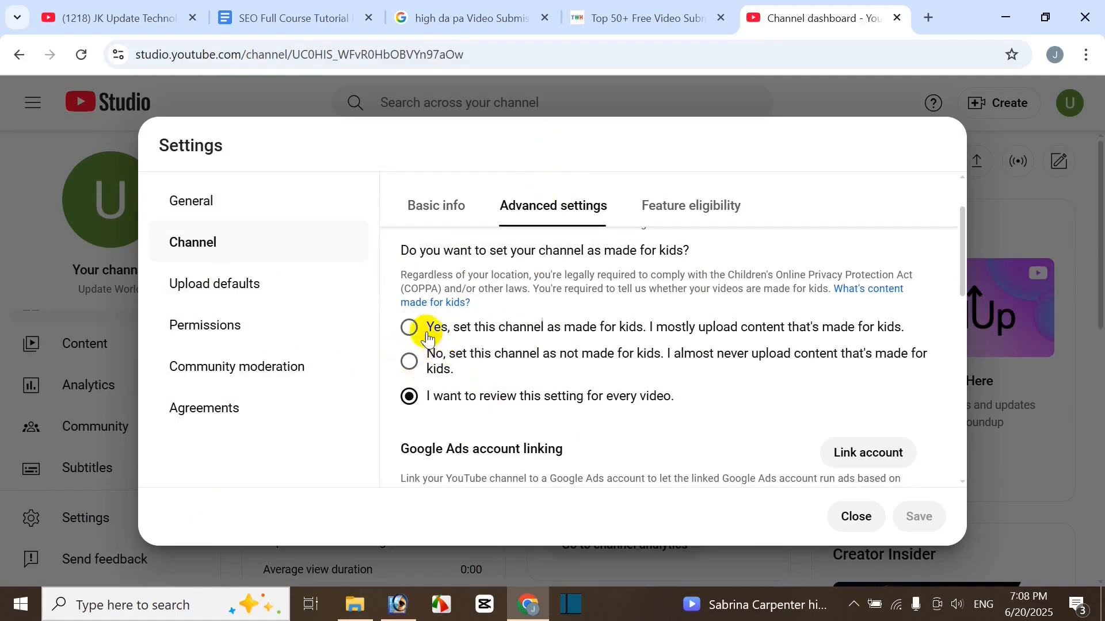
Set the channel audience to 'No, set this channel as not made for kids' and save
{"action": "left_click", "coordinate": [410, 328]}
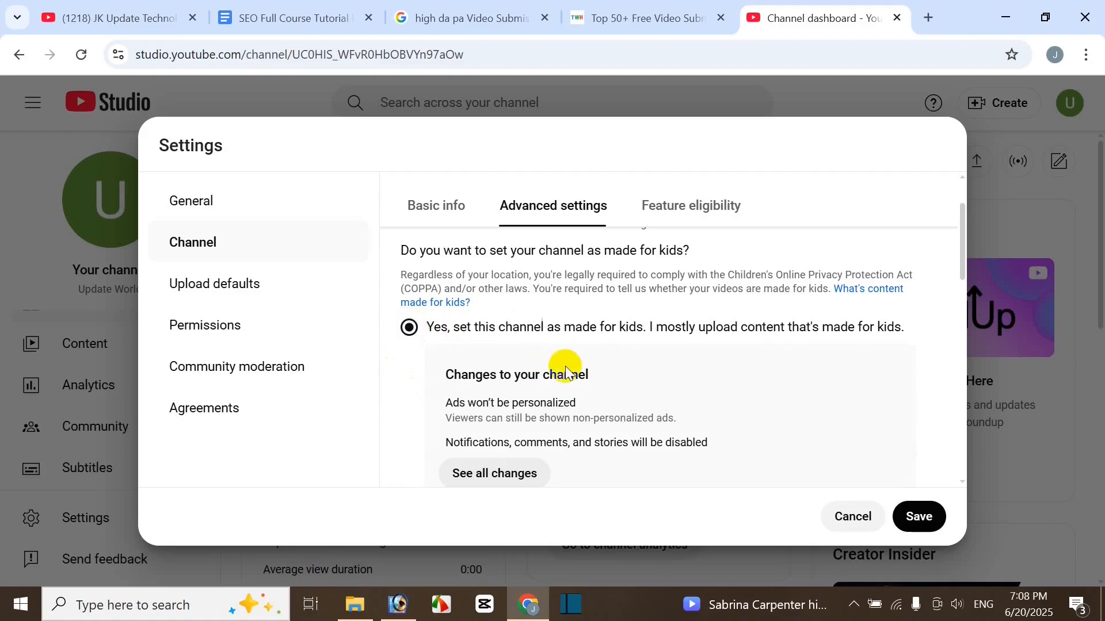
{"action": "scroll", "coordinate": [573, 380], "scroll_direction": "down", "scroll_amount": 2}
{"action": "scroll", "coordinate": [552, 382], "scroll_direction": "down", "scroll_amount": 2}
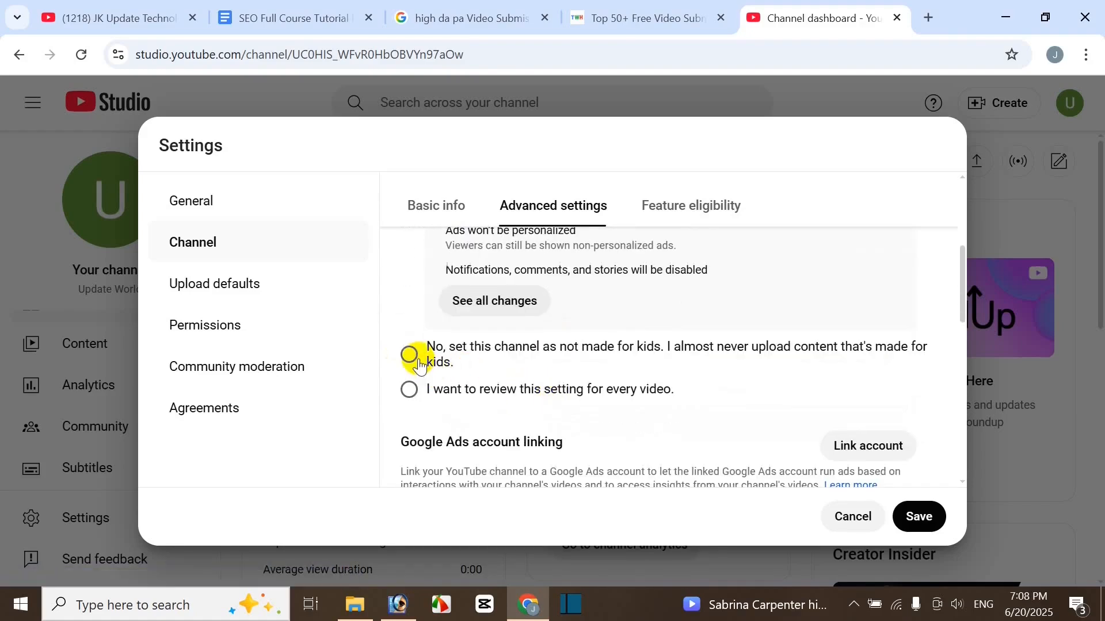
{"action": "scroll", "coordinate": [418, 364], "scroll_direction": "down", "scroll_amount": 3}
{"action": "scroll", "coordinate": [543, 338], "scroll_direction": "up", "scroll_amount": 2}
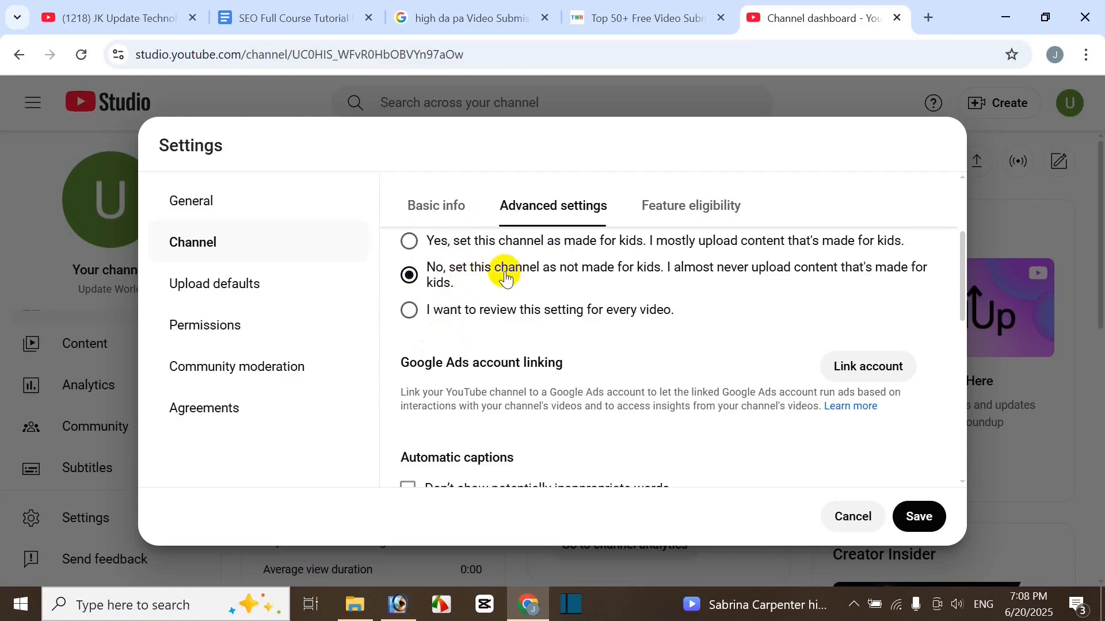
{"action": "left_click", "coordinate": [923, 523]}
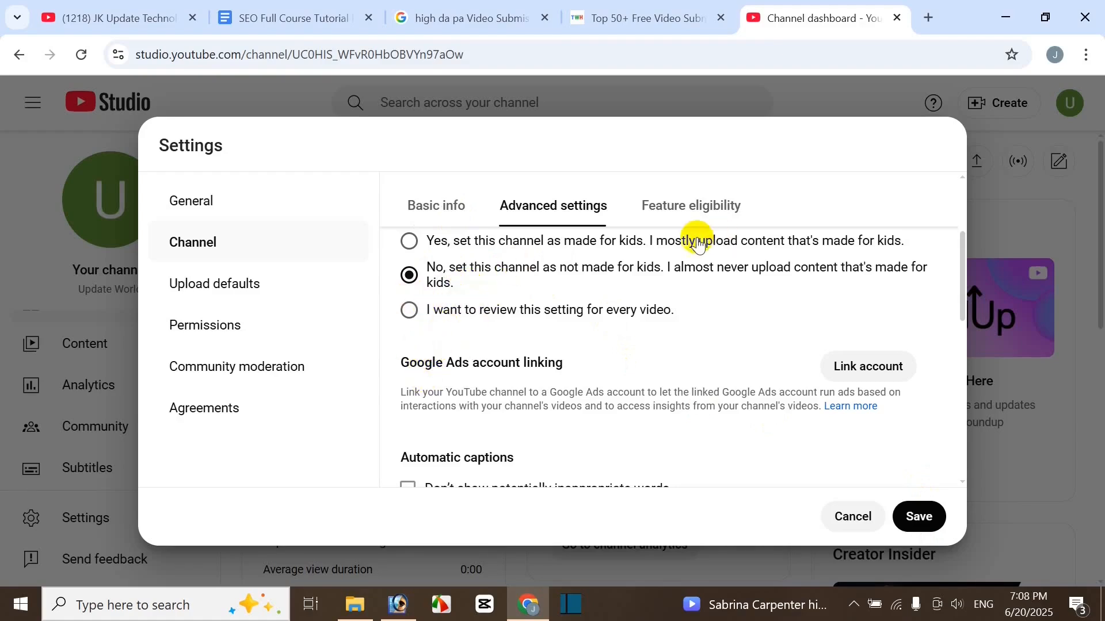
{"action": "scroll", "coordinate": [593, 432], "scroll_direction": "down", "scroll_amount": 3}
{"action": "scroll", "coordinate": [598, 454], "scroll_direction": "down", "scroll_amount": 3}
{"action": "scroll", "coordinate": [597, 425], "scroll_direction": "up", "scroll_amount": 4}
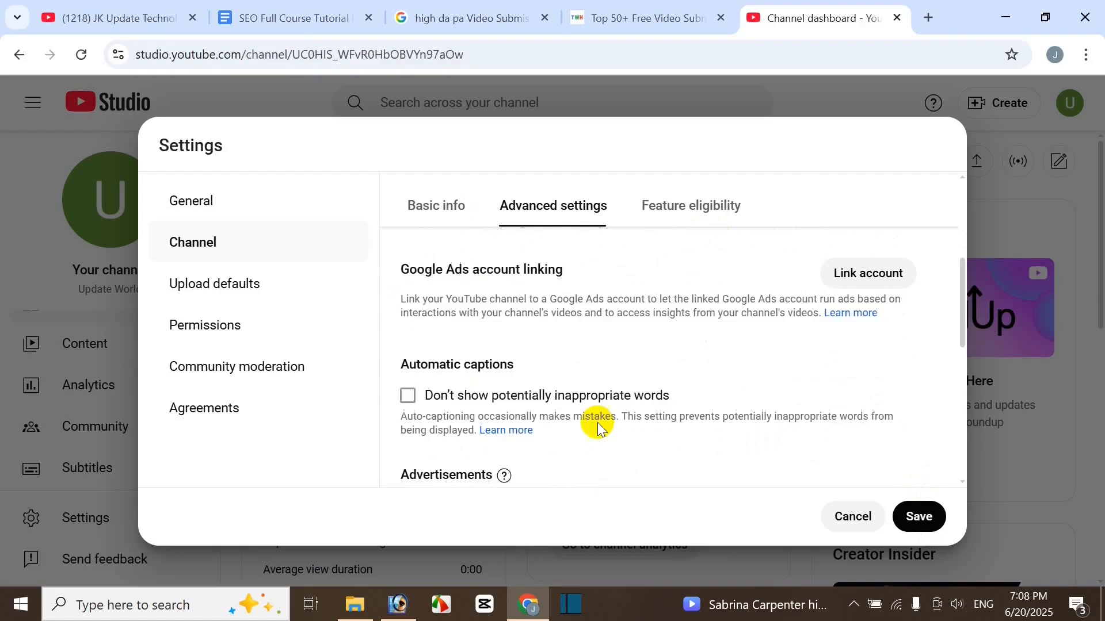
Browse the Upload defaults and Permissions settings pages
{"action": "left_click", "coordinate": [242, 286]}
{"action": "scroll", "coordinate": [576, 417], "scroll_direction": "down", "scroll_amount": 4}
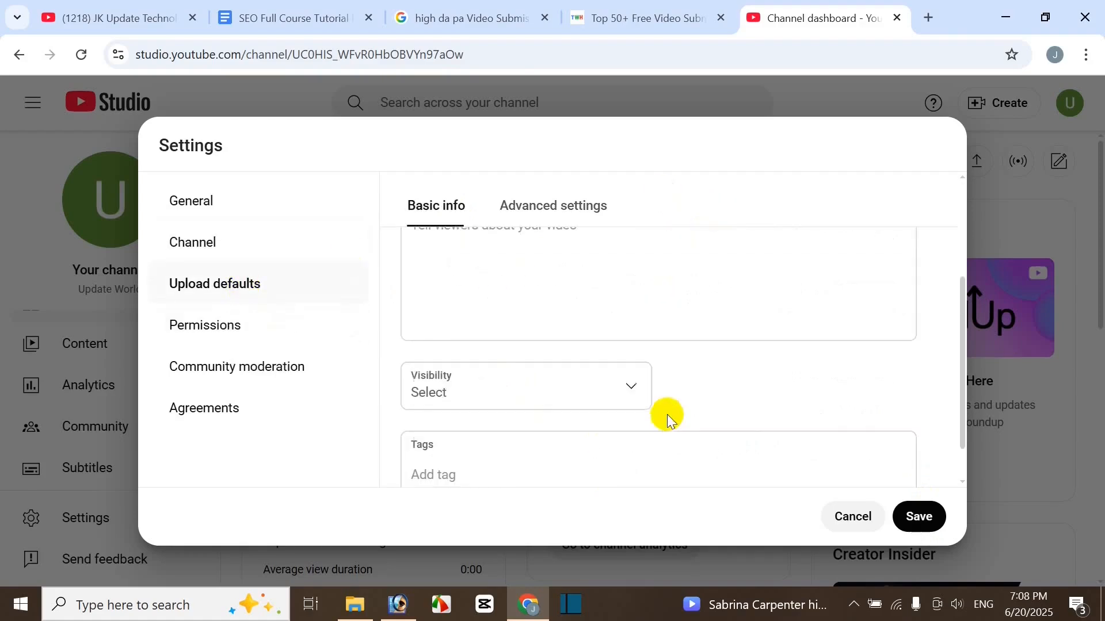
{"action": "scroll", "coordinate": [547, 425], "scroll_direction": "up", "scroll_amount": 3}
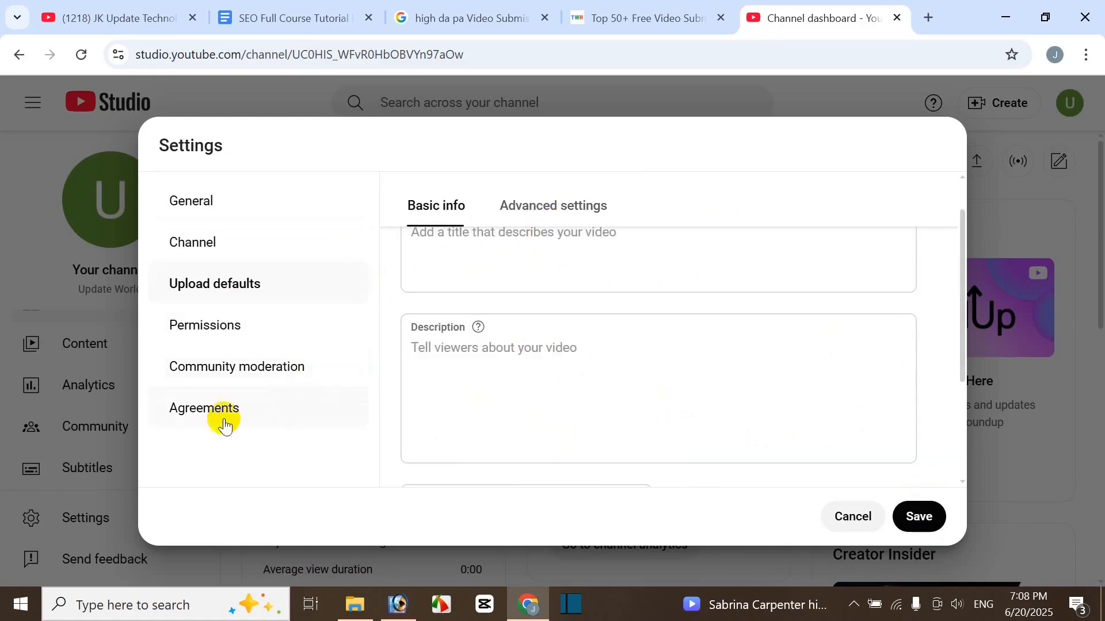
{"action": "left_click", "coordinate": [217, 326]}
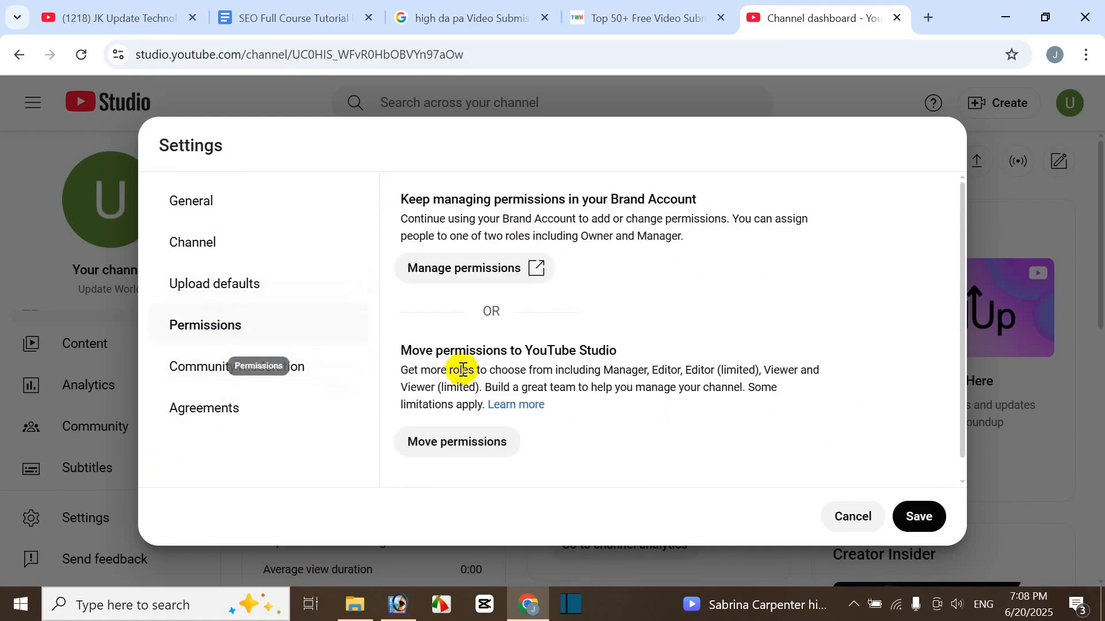
{"action": "scroll", "coordinate": [771, 449], "scroll_direction": "down", "scroll_amount": 1}
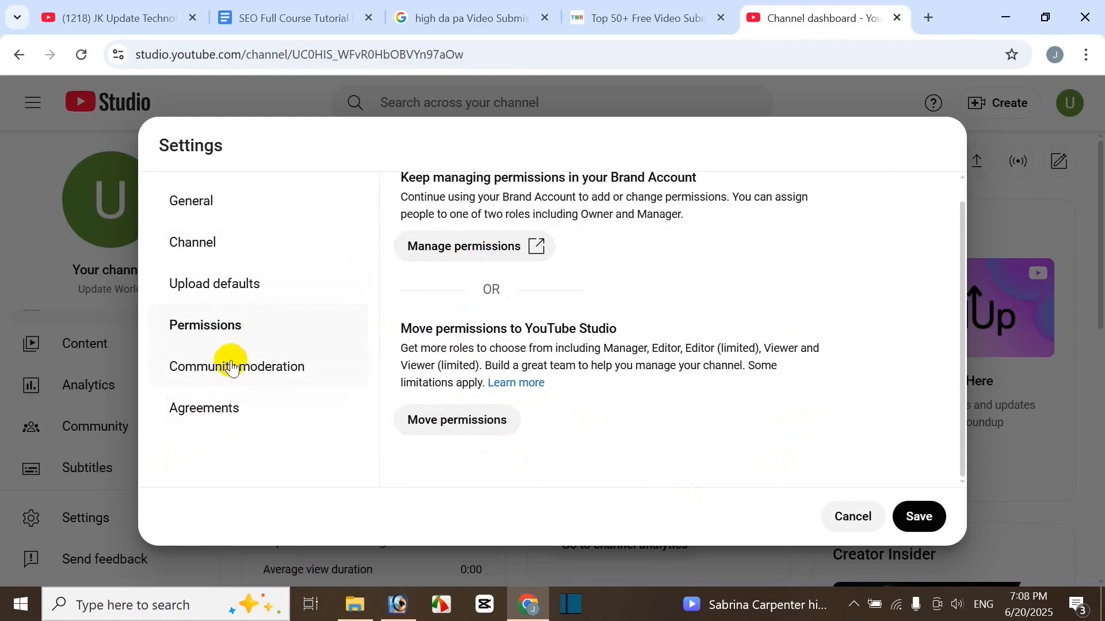
Review the General and Channel settings, then cancel and discard the unsaved changes
{"action": "left_click", "coordinate": [190, 200]}
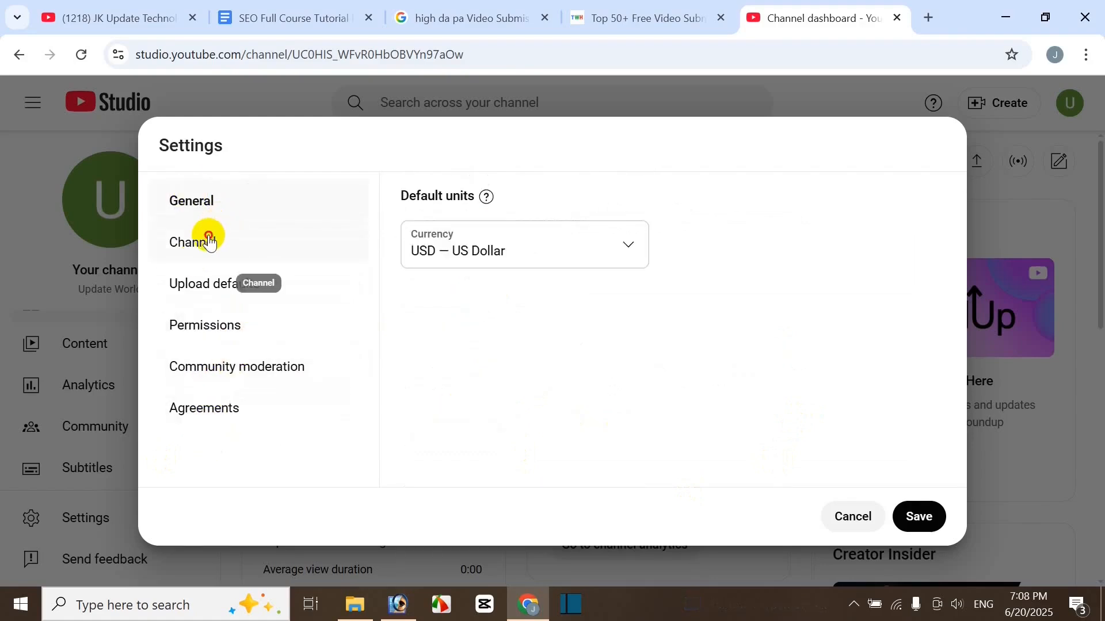
{"action": "left_click", "coordinate": [207, 240]}
{"action": "left_click", "coordinate": [594, 213]}
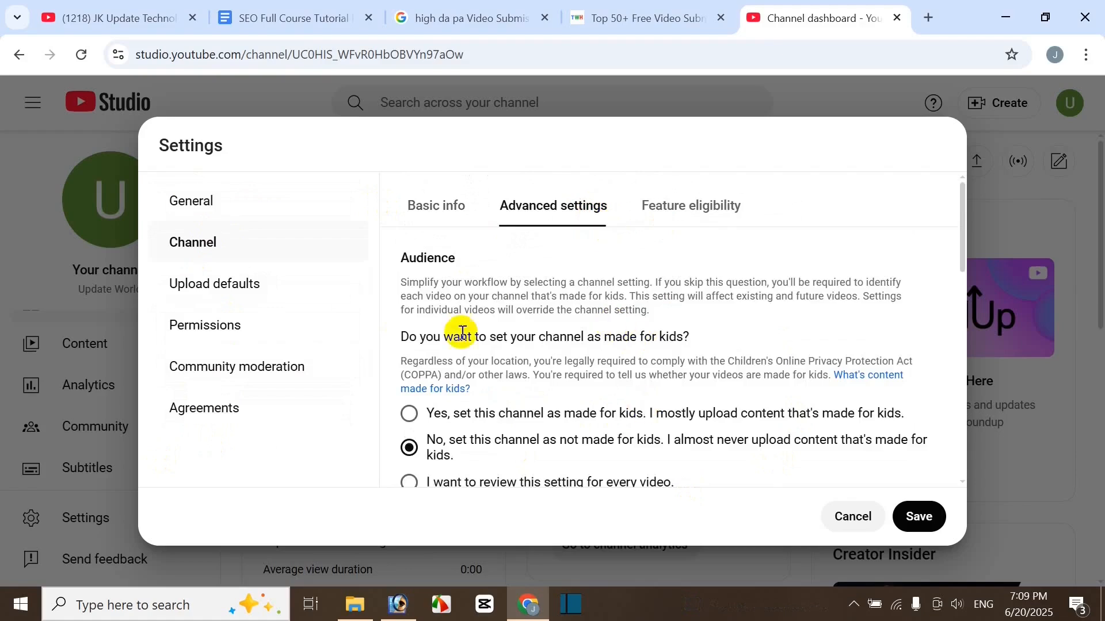
{"action": "left_click", "coordinate": [435, 208]}
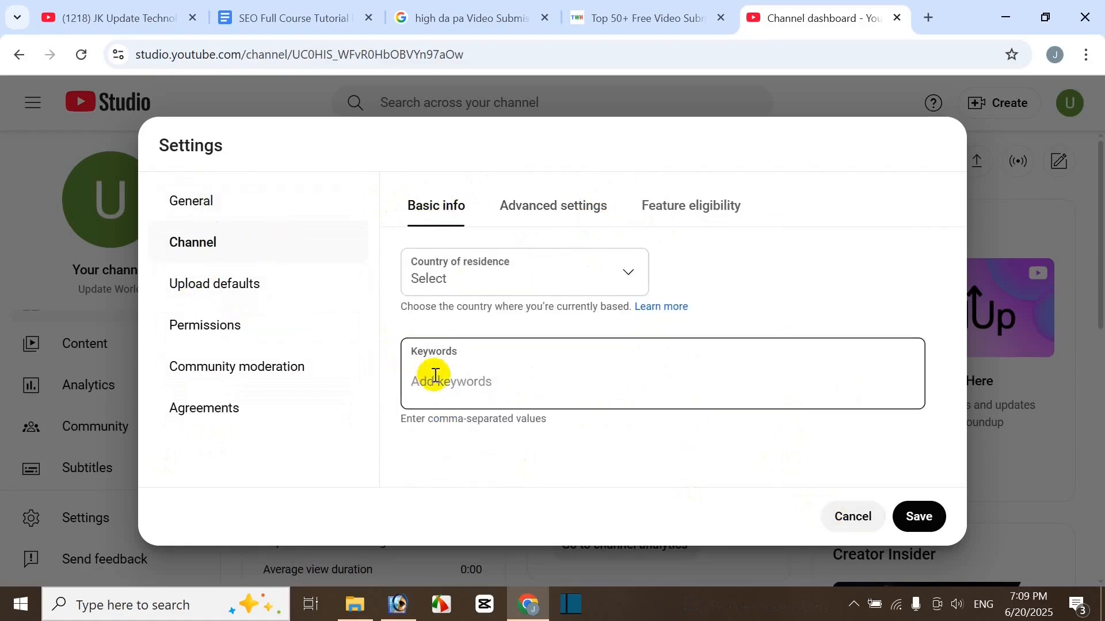
{"action": "left_click", "coordinate": [838, 519]}
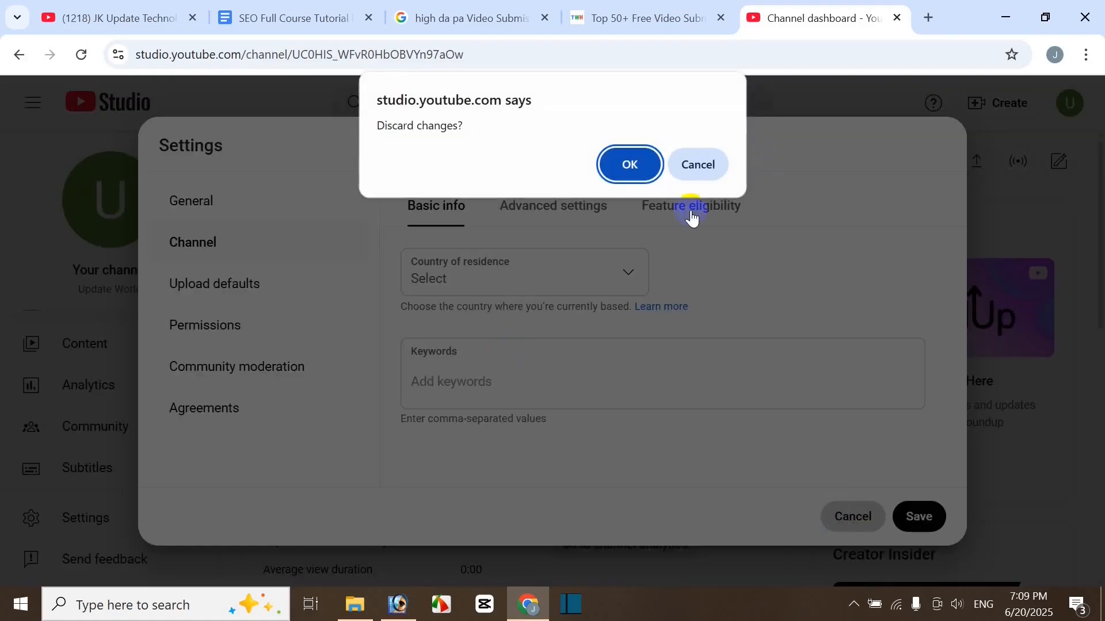
{"action": "left_click", "coordinate": [639, 167]}
{"action": "scroll", "coordinate": [226, 476], "scroll_direction": "down", "scroll_amount": 3}
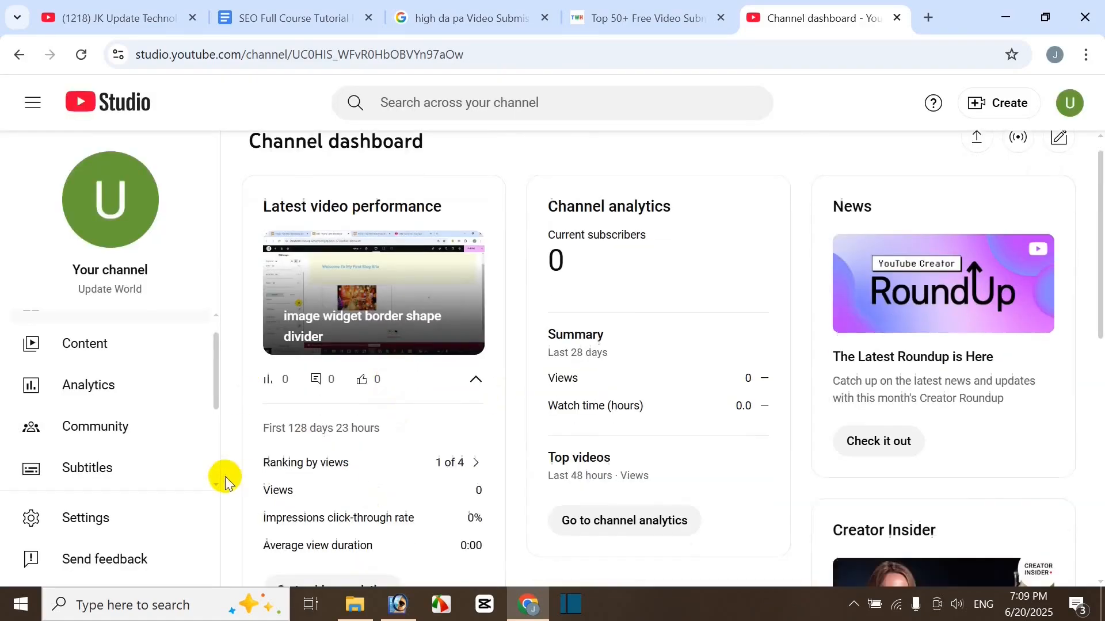
Open the Update World Customization profile page and review its sections against the reference channel
{"action": "left_click_drag", "start_coordinate": [217, 380], "coordinate": [217, 459]}
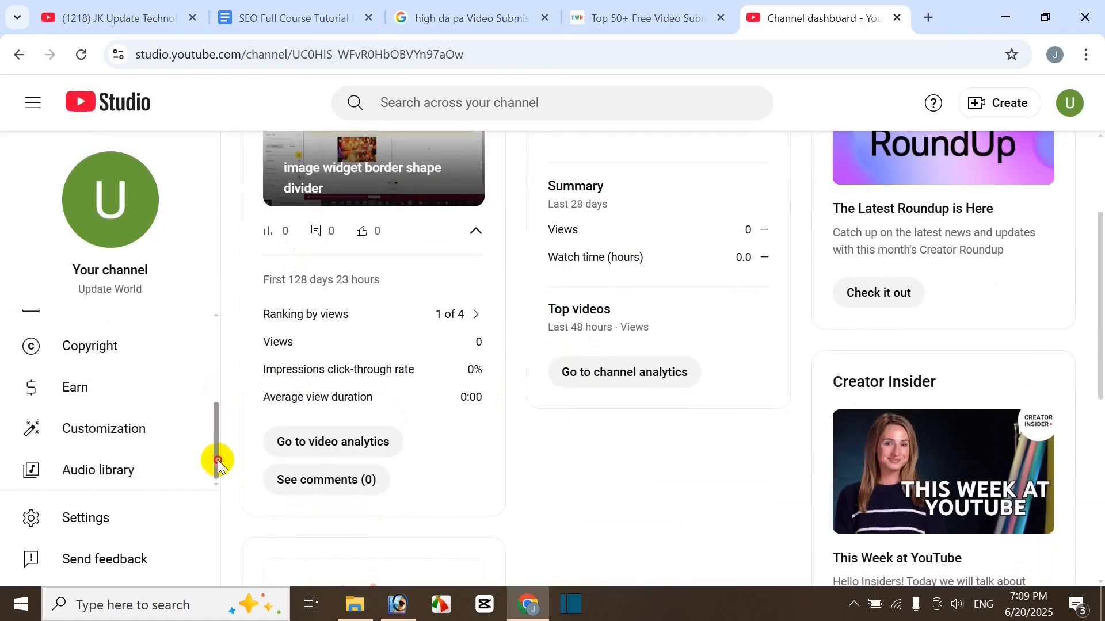
{"action": "left_click", "coordinate": [101, 430]}
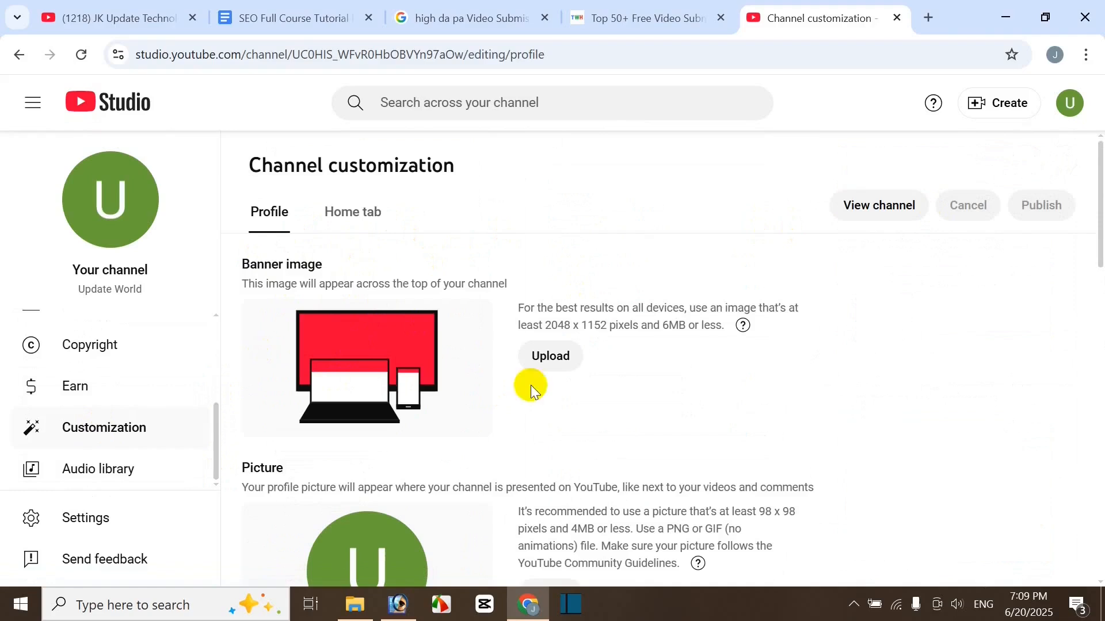
{"action": "left_click", "coordinate": [182, 25]}
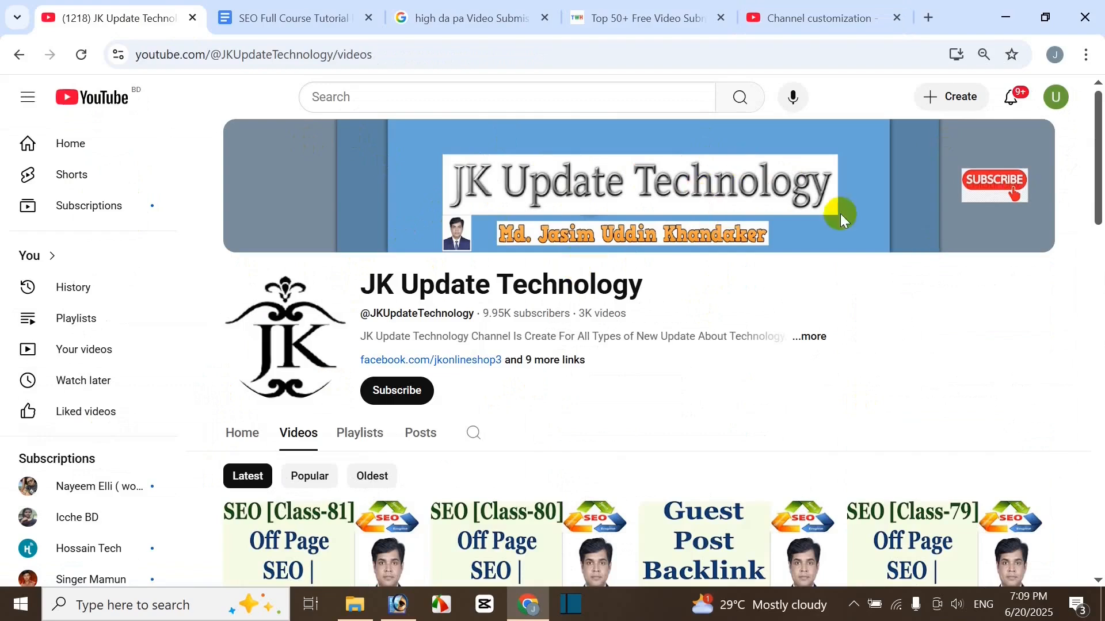
{"action": "left_click", "coordinate": [812, 18]}
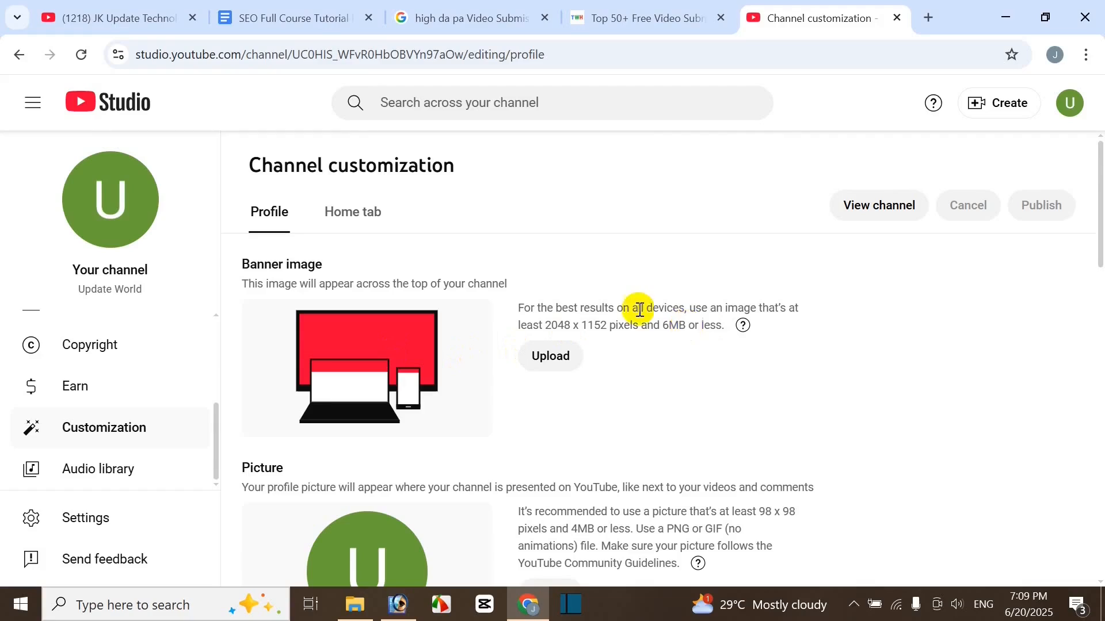
{"action": "scroll", "coordinate": [405, 455], "scroll_direction": "down", "scroll_amount": 1}
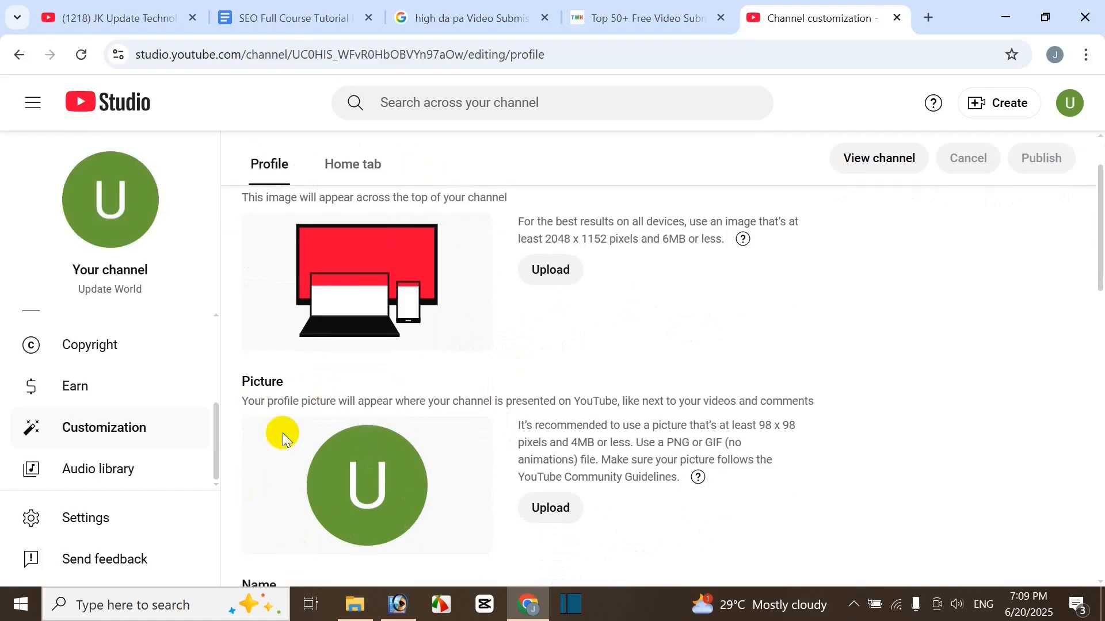
{"action": "scroll", "coordinate": [363, 426], "scroll_direction": "down", "scroll_amount": 1}
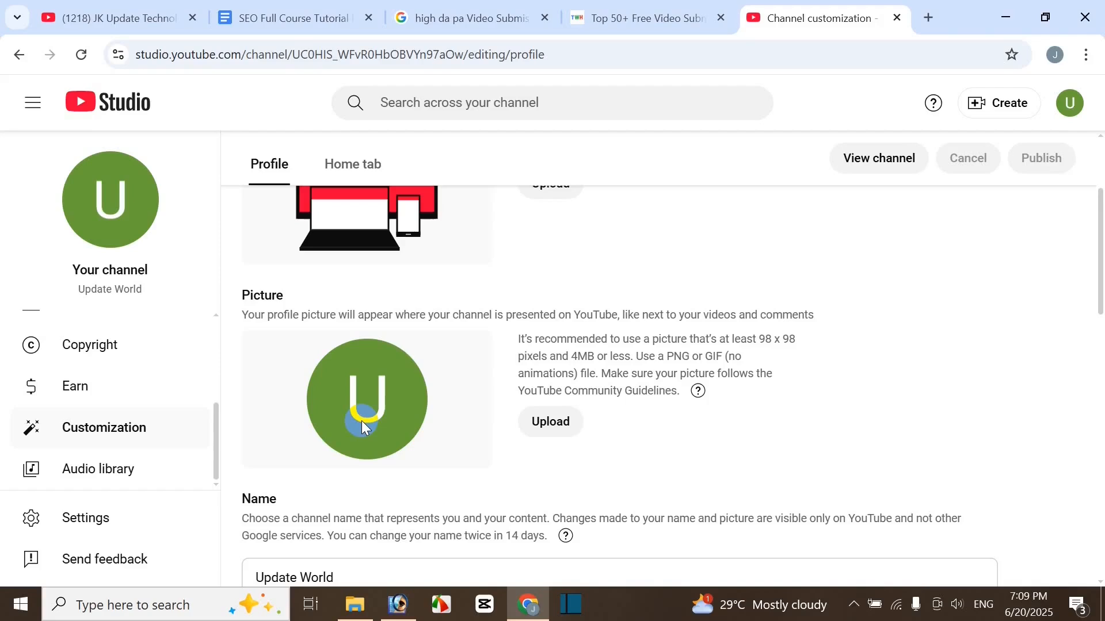
{"action": "scroll", "coordinate": [374, 420], "scroll_direction": "up", "scroll_amount": 1}
{"action": "scroll", "coordinate": [358, 495], "scroll_direction": "up", "scroll_amount": 1}
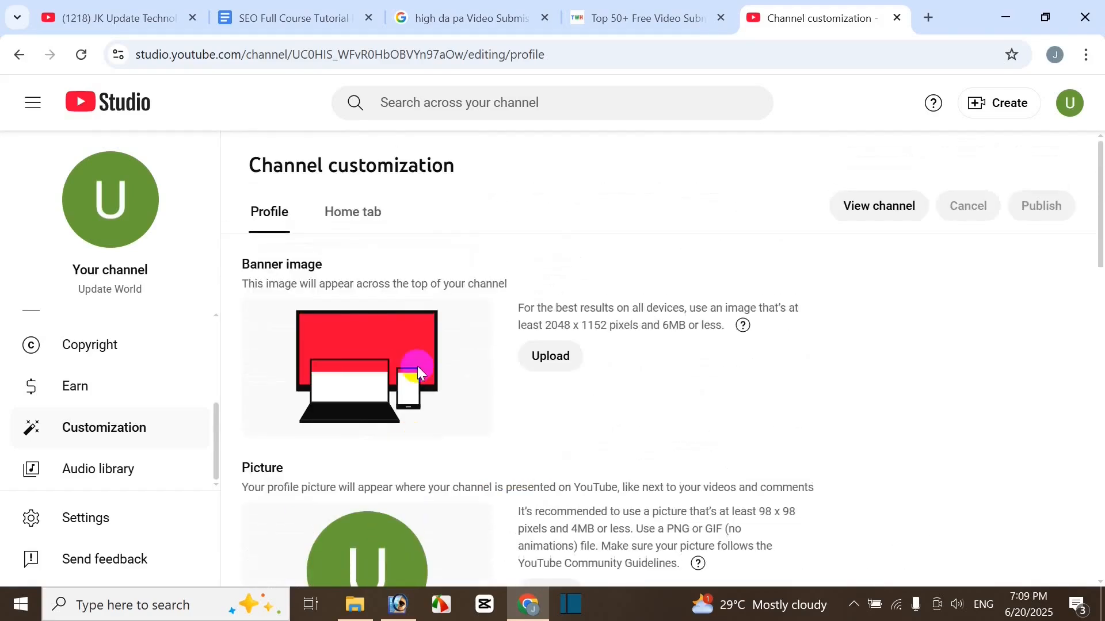
{"action": "scroll", "coordinate": [425, 464], "scroll_direction": "down", "scroll_amount": 1}
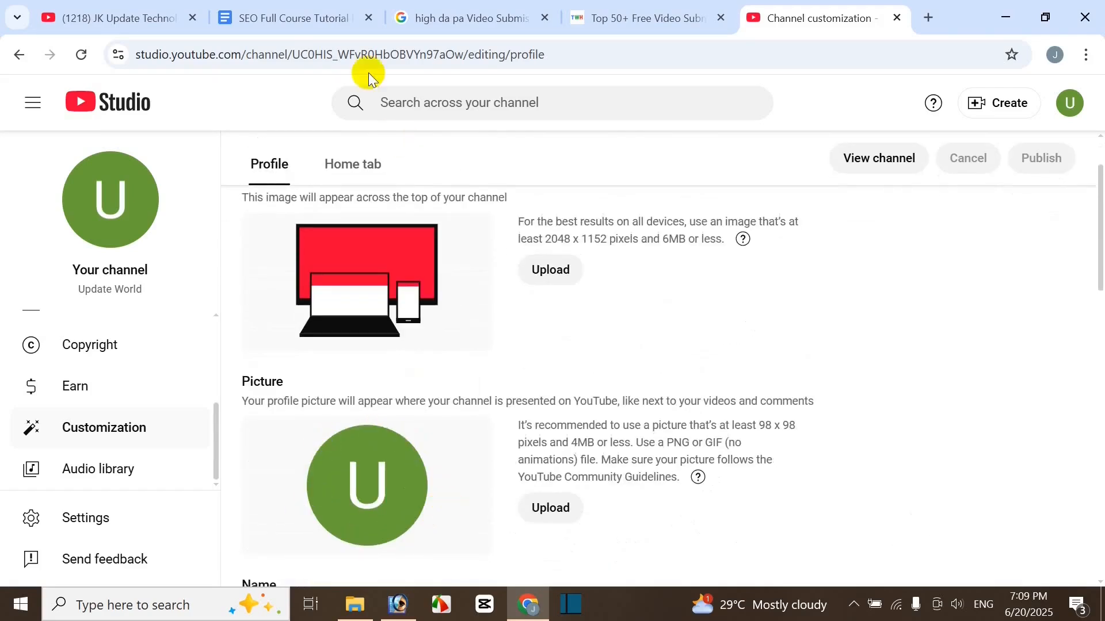
Compare the profile page with the JK Update Technology channel page again
{"action": "left_click", "coordinate": [89, 22]}
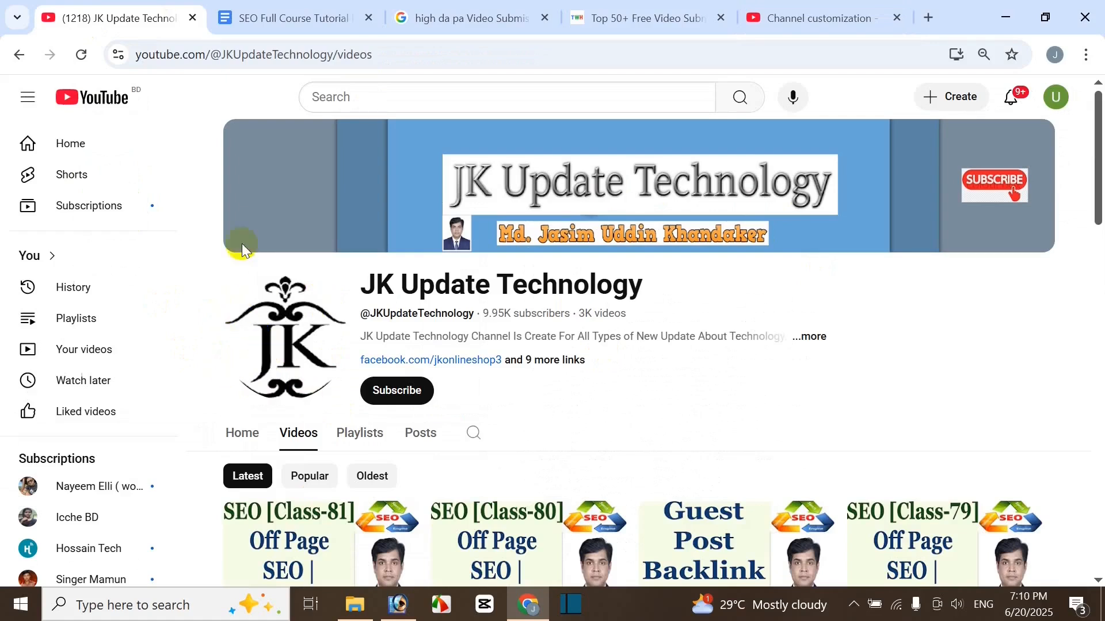
{"action": "left_click", "coordinate": [852, 20]}
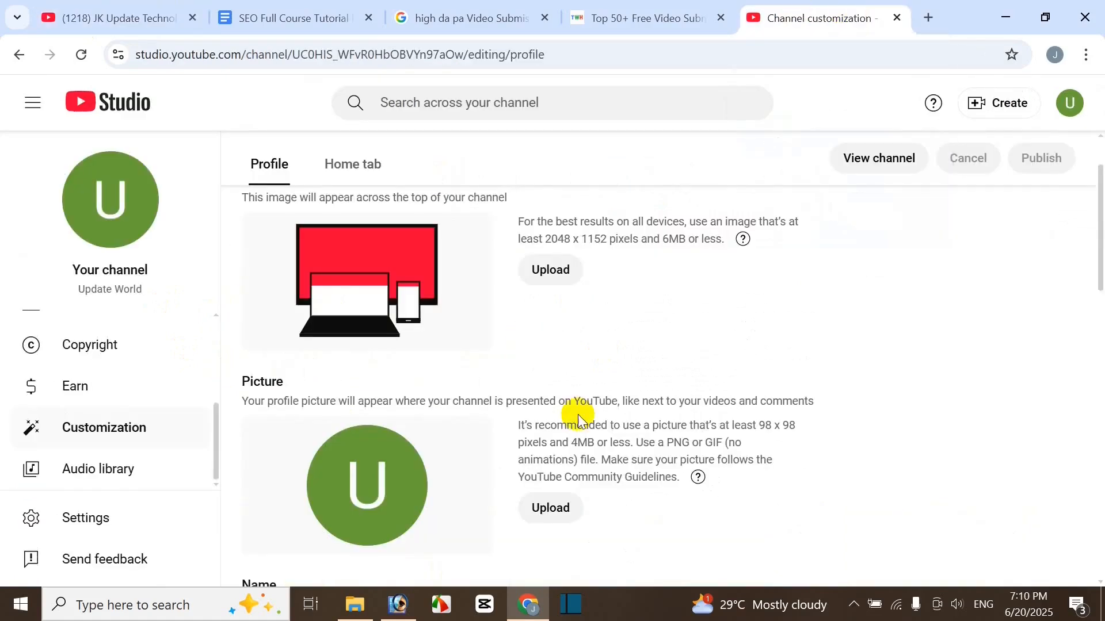
{"action": "scroll", "coordinate": [578, 415], "scroll_direction": "down", "scroll_amount": 3}
{"action": "scroll", "coordinate": [446, 385], "scroll_direction": "down", "scroll_amount": 2}
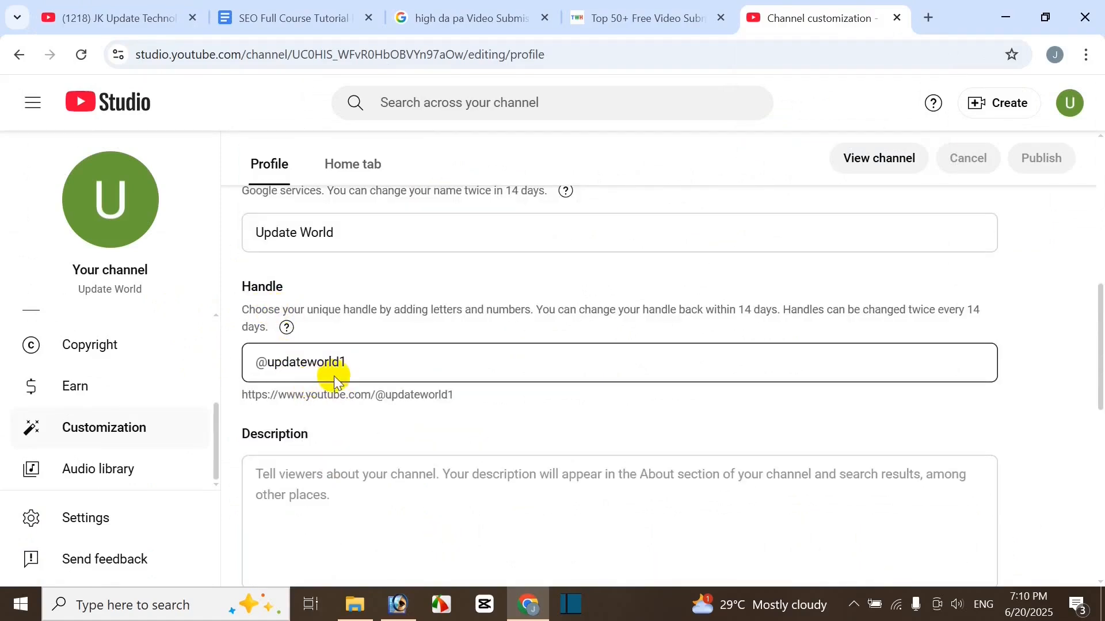
{"action": "scroll", "coordinate": [353, 464], "scroll_direction": "down", "scroll_amount": 1}
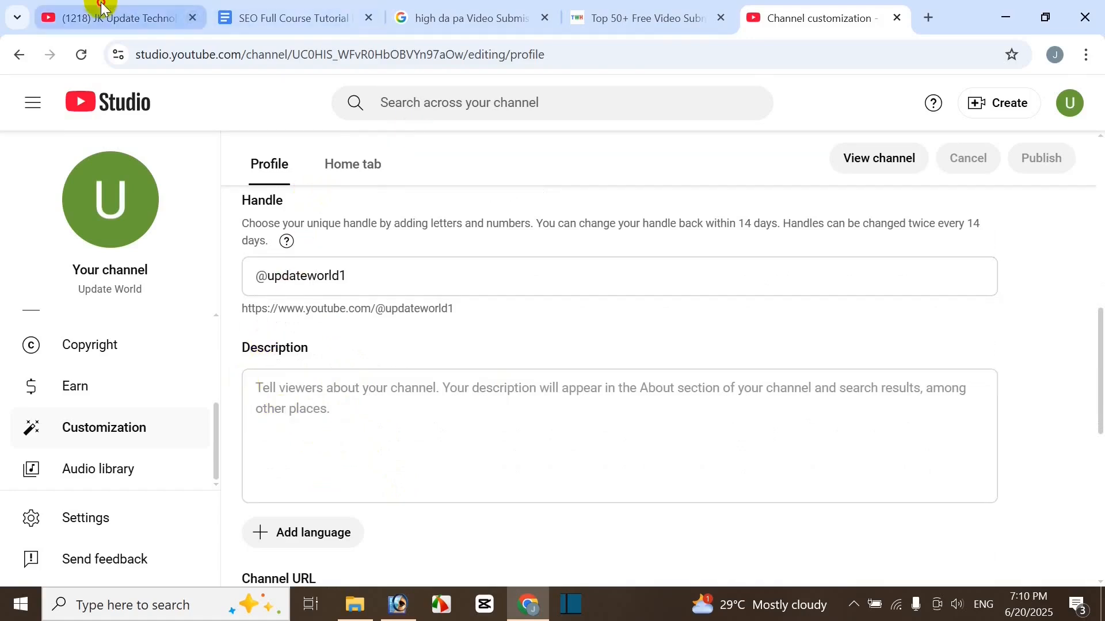
{"action": "left_click", "coordinate": [110, 17]}
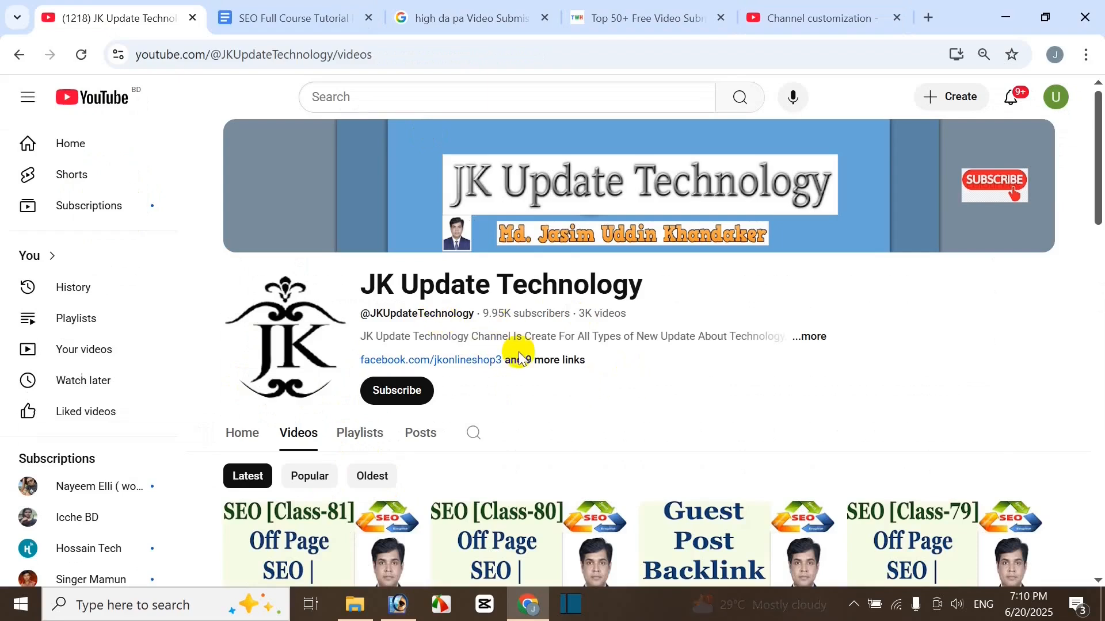
Expand the JK Update Technology channel's full description and select its text
{"action": "left_click", "coordinate": [821, 347]}
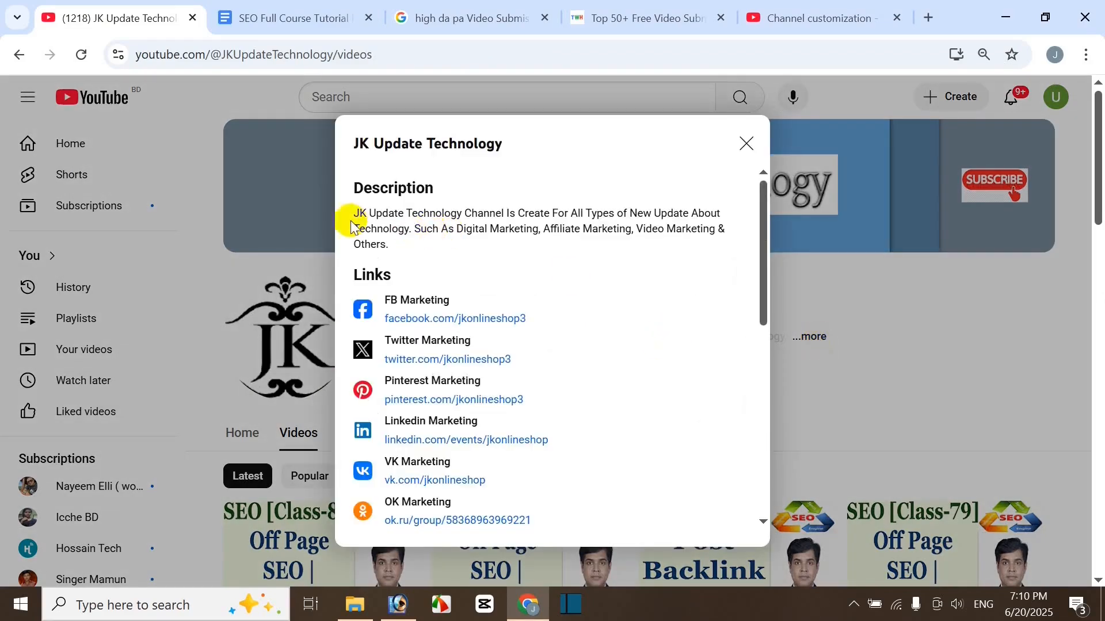
{"action": "left_click", "coordinate": [352, 221]}
{"action": "left_click_drag", "start_coordinate": [353, 224], "coordinate": [395, 247]}
{"action": "left_click", "coordinate": [411, 247]}
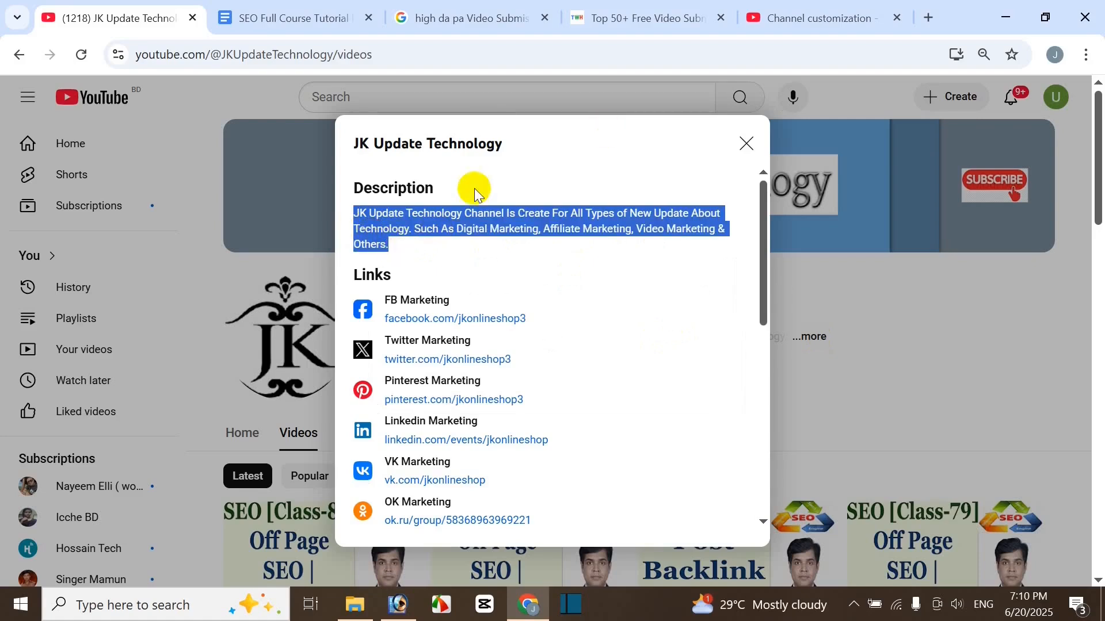
Type the test text 'kdf sd sdjksd sd fsdf s' into the Update World Description field
{"action": "left_click", "coordinate": [794, 20]}
{"action": "left_click", "coordinate": [351, 412]}
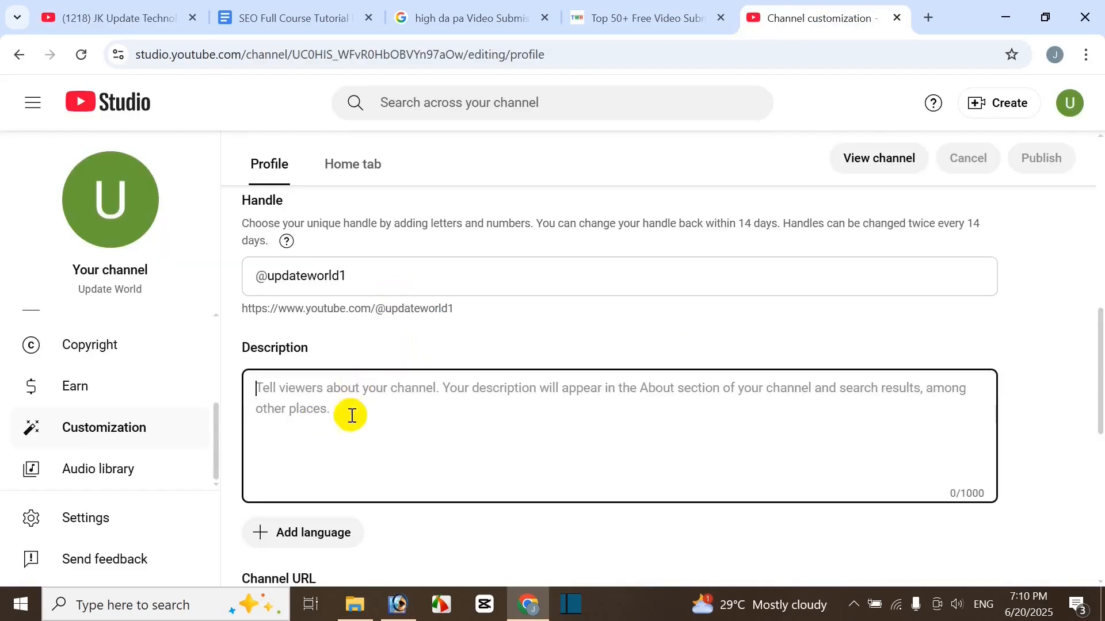
{"action": "type", "text": "kdf sd sdjksd sd fsdf s"}
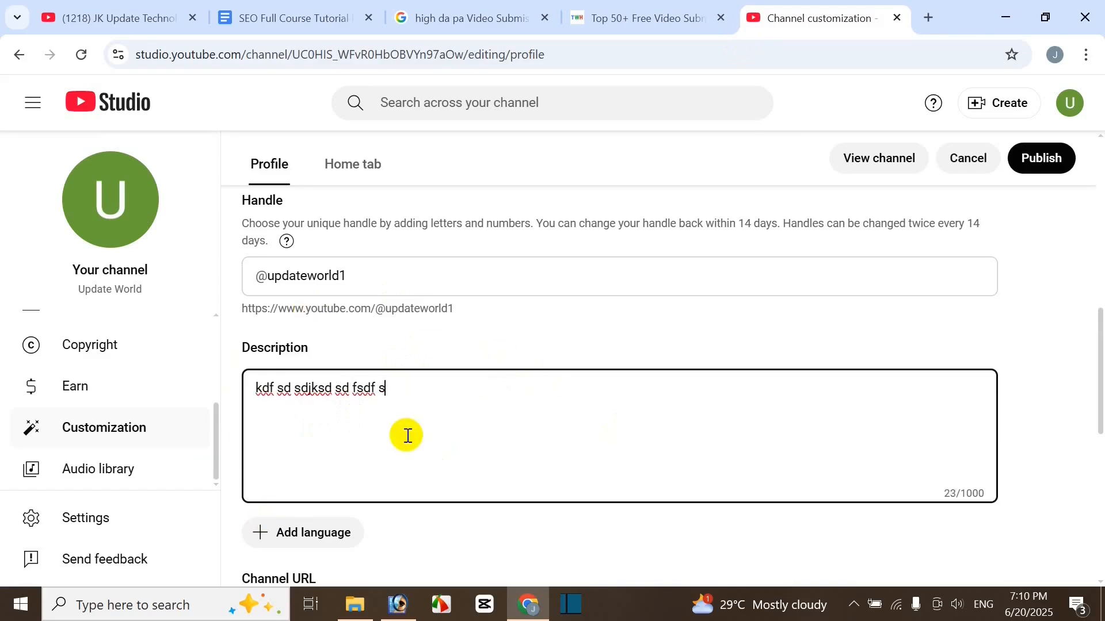
{"action": "scroll", "coordinate": [601, 443], "scroll_direction": "down", "scroll_amount": 1}
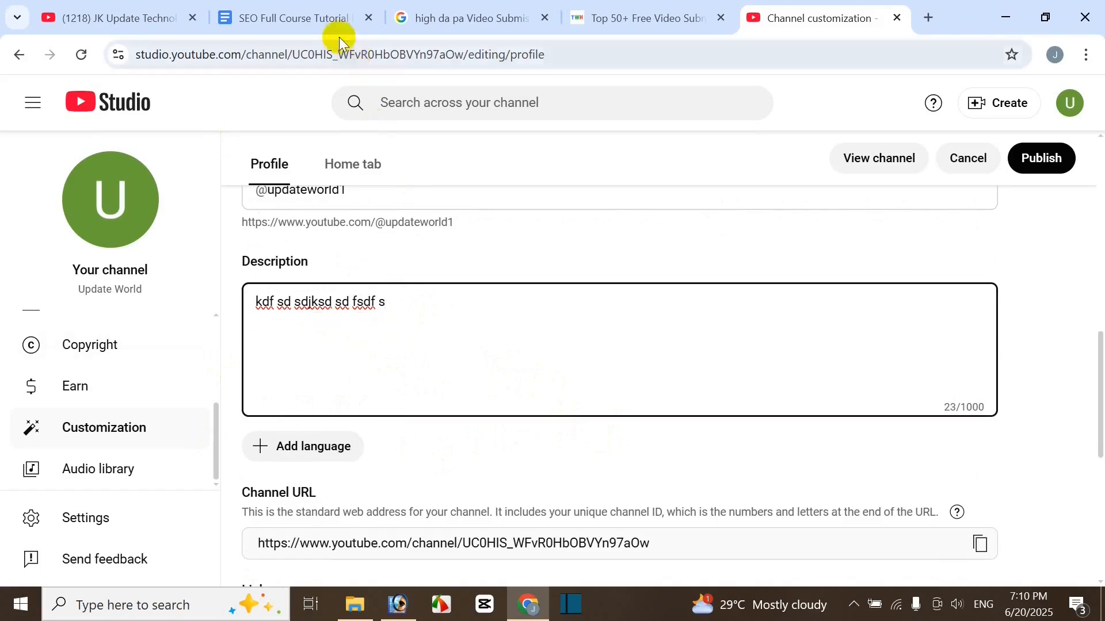
{"action": "left_click", "coordinate": [136, 21]}
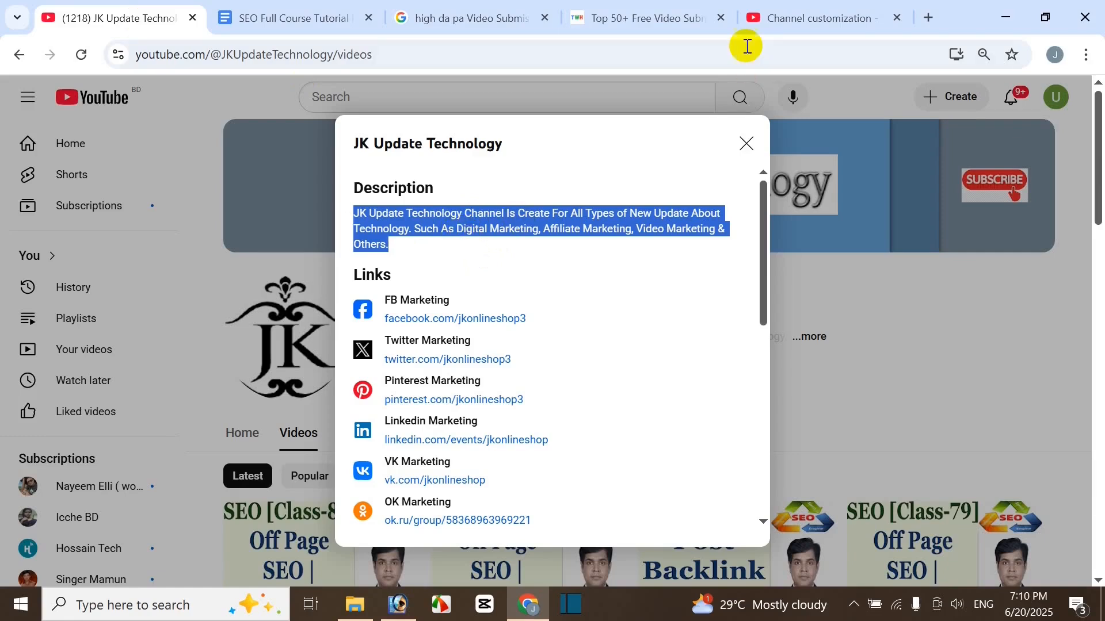
{"action": "left_click", "coordinate": [774, 16]}
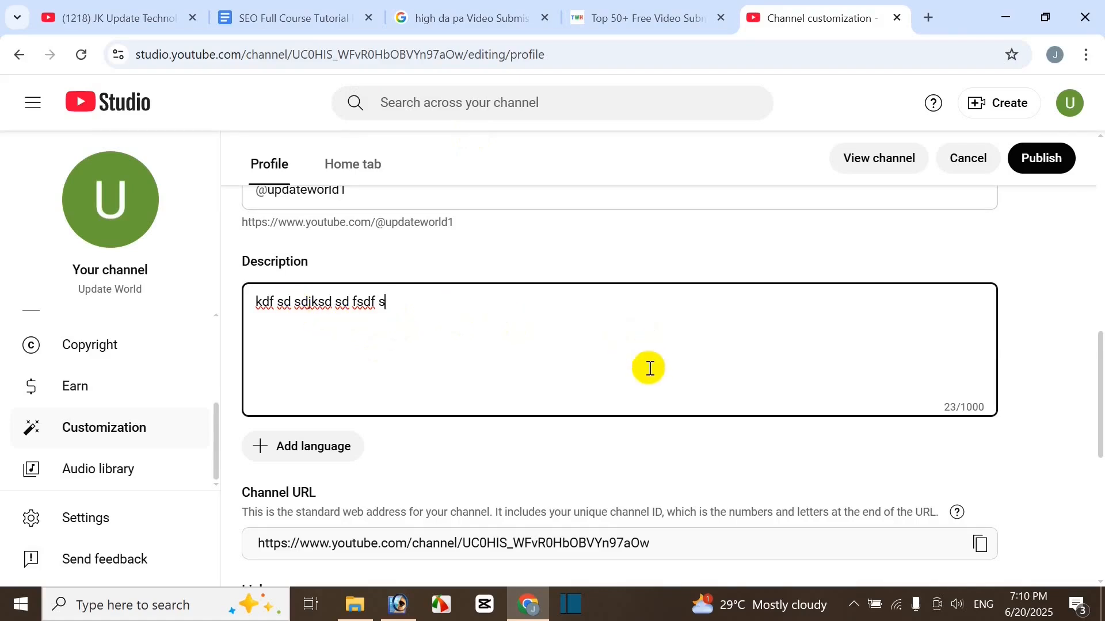
Compare with the JK channel's About details, then add and remove an empty link row
{"action": "scroll", "coordinate": [649, 368], "scroll_direction": "down", "scroll_amount": 3}
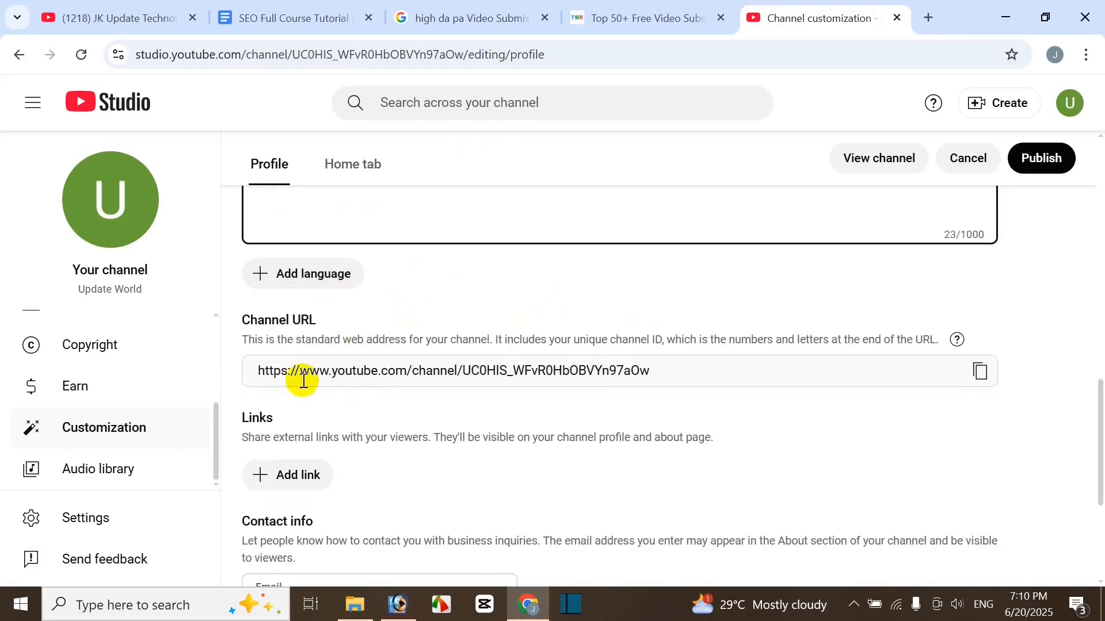
{"action": "scroll", "coordinate": [591, 409], "scroll_direction": "down", "scroll_amount": 3}
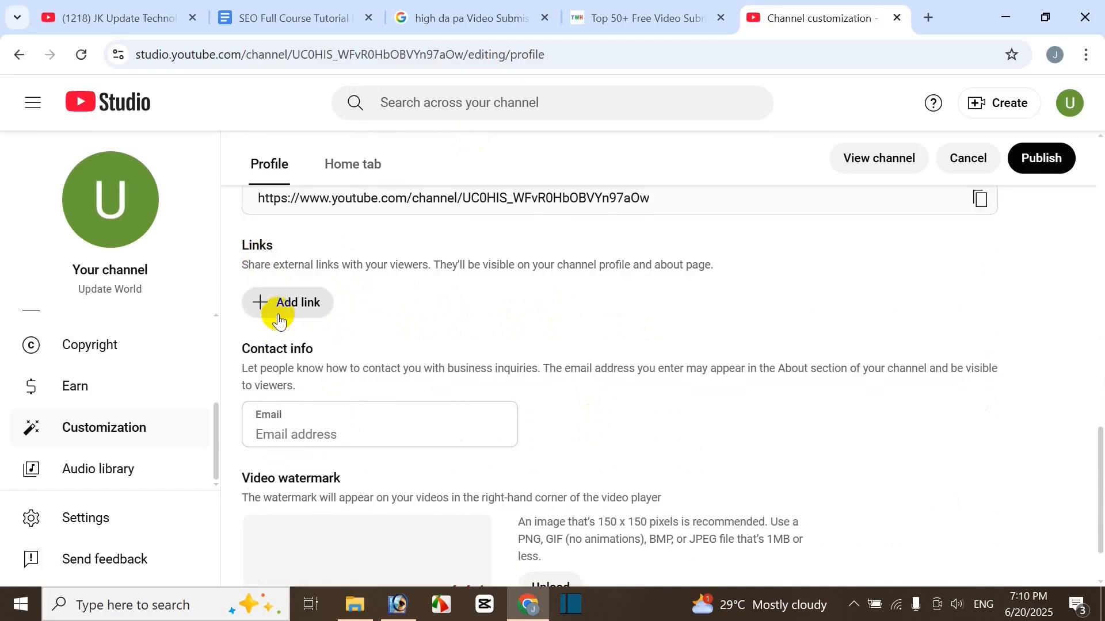
{"action": "left_click", "coordinate": [136, 20]}
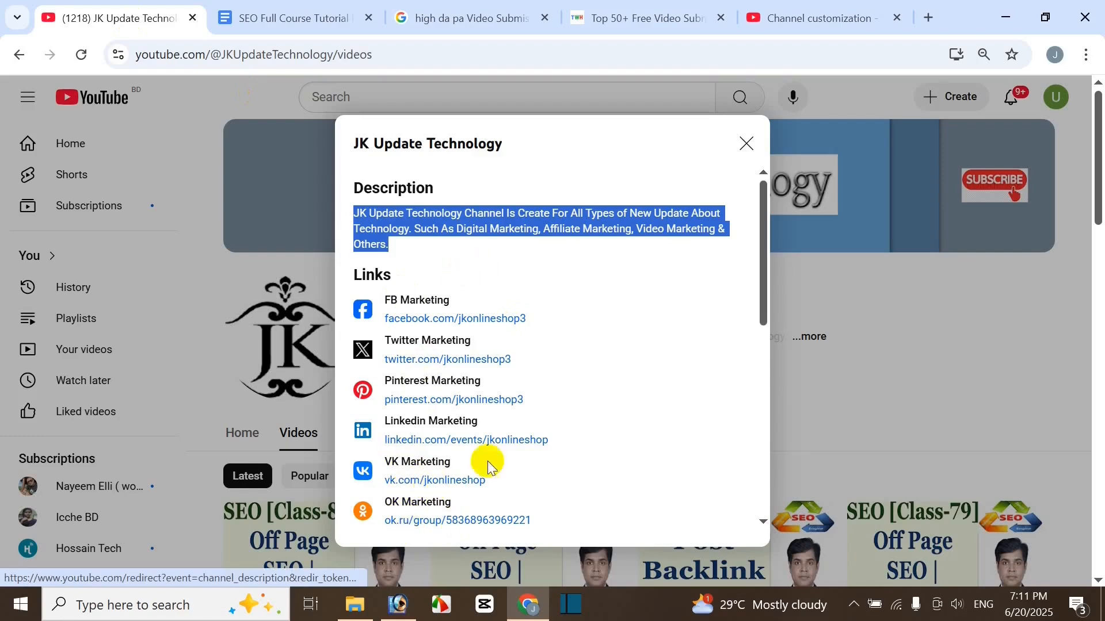
{"action": "left_click", "coordinate": [808, 22]}
{"action": "left_click", "coordinate": [295, 315]}
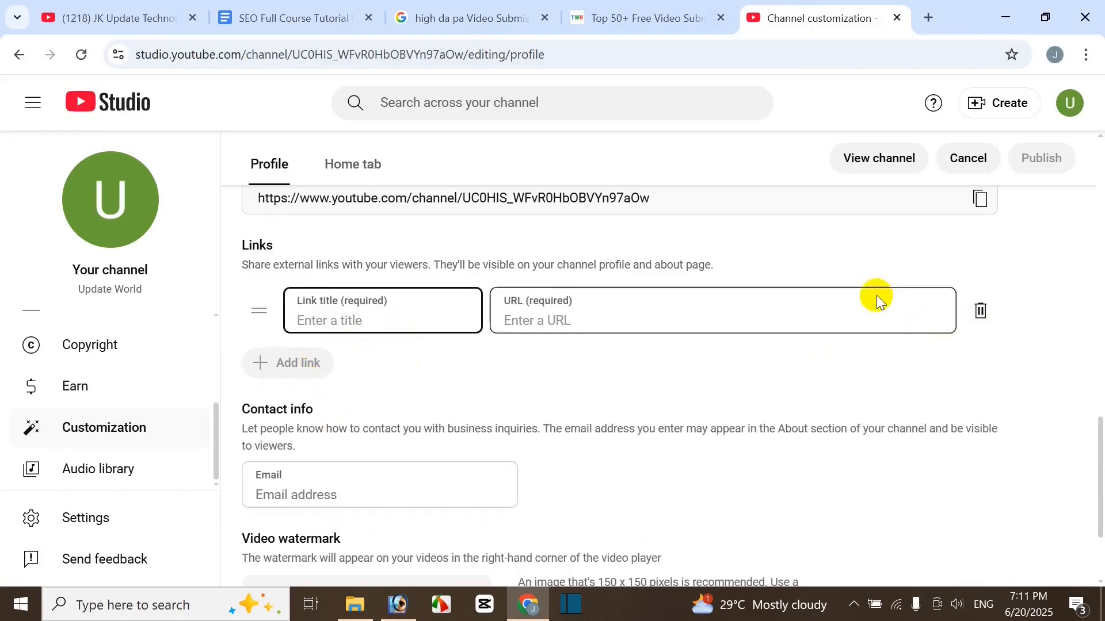
{"action": "left_click", "coordinate": [979, 311]}
Reopen the JK Update Technology channel's About details and close them
{"action": "left_click", "coordinate": [148, 19]}
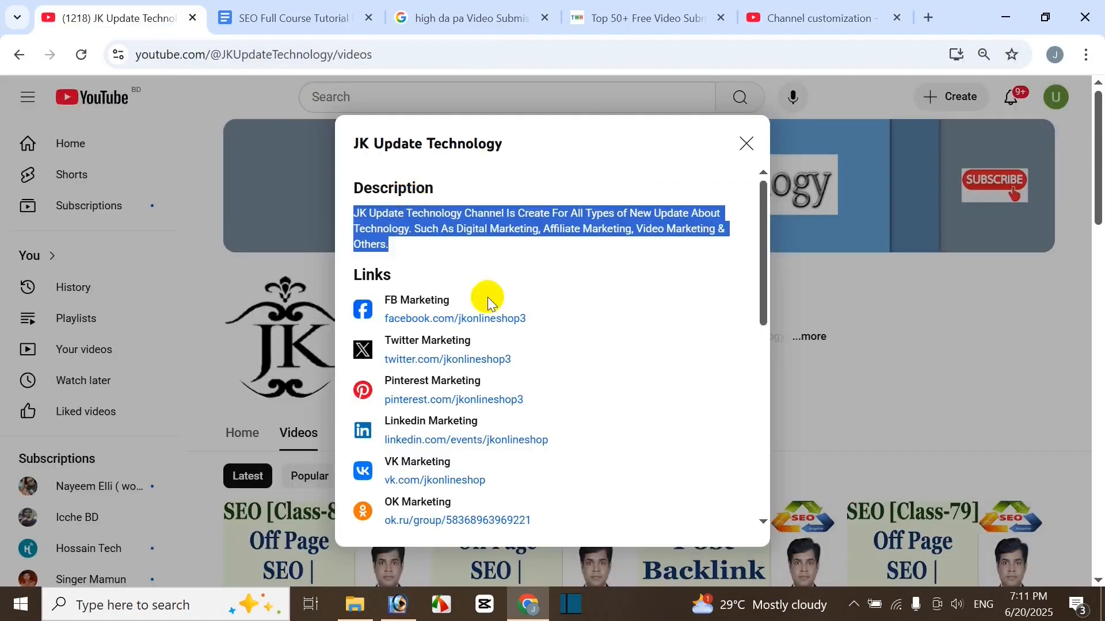
{"action": "left_click", "coordinate": [772, 19]}
{"action": "scroll", "coordinate": [376, 378], "scroll_direction": "down", "scroll_amount": 2}
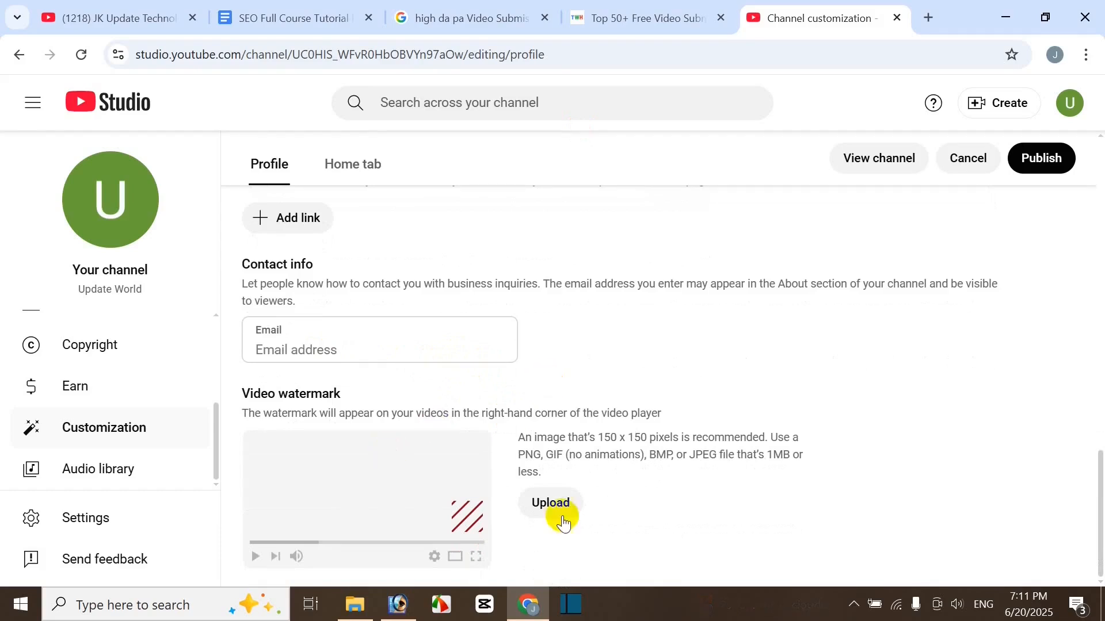
{"action": "left_click", "coordinate": [147, 18]}
{"action": "key", "text": "Escape"}
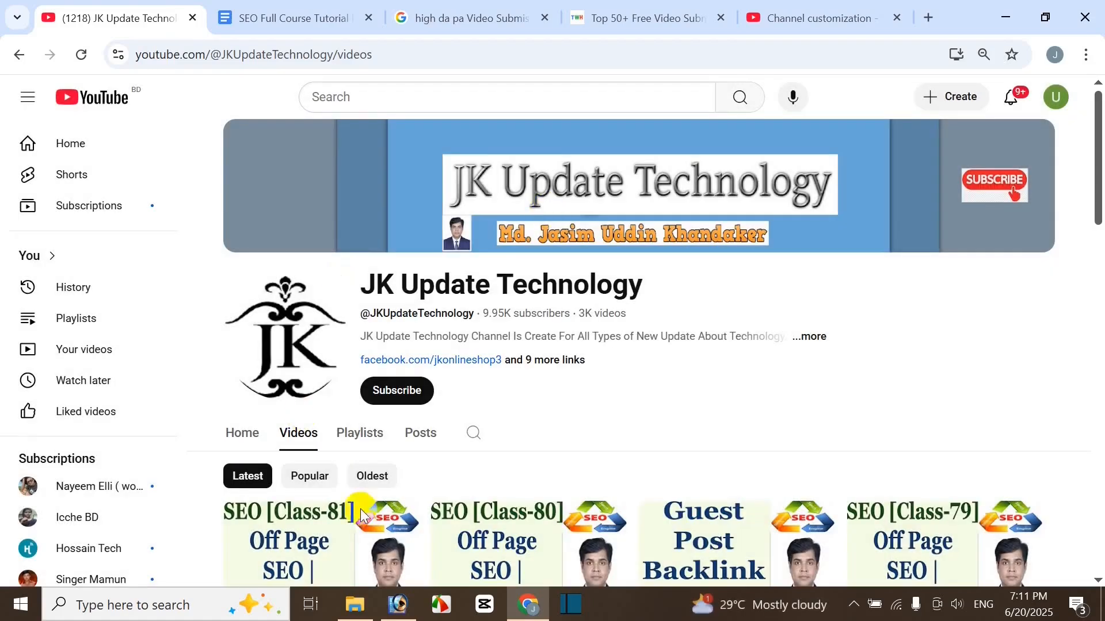
Leave the Update World profile editor for the Channel dashboard, discarding the unsaved changes
{"action": "left_click", "coordinate": [775, 7]}
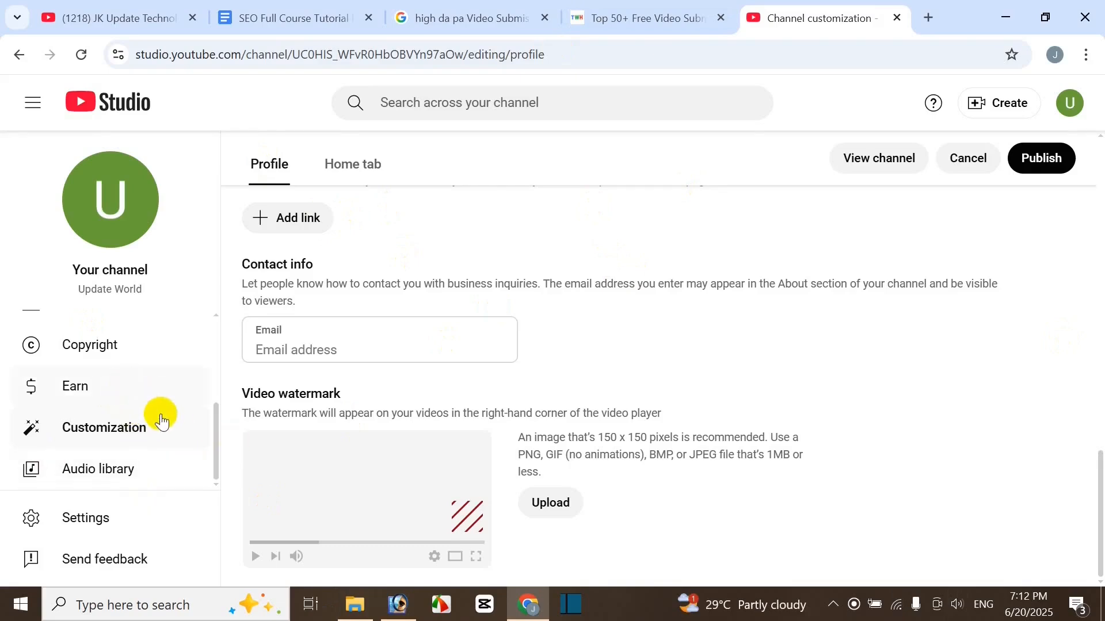
{"action": "scroll", "coordinate": [161, 421], "scroll_direction": "up", "scroll_amount": 2}
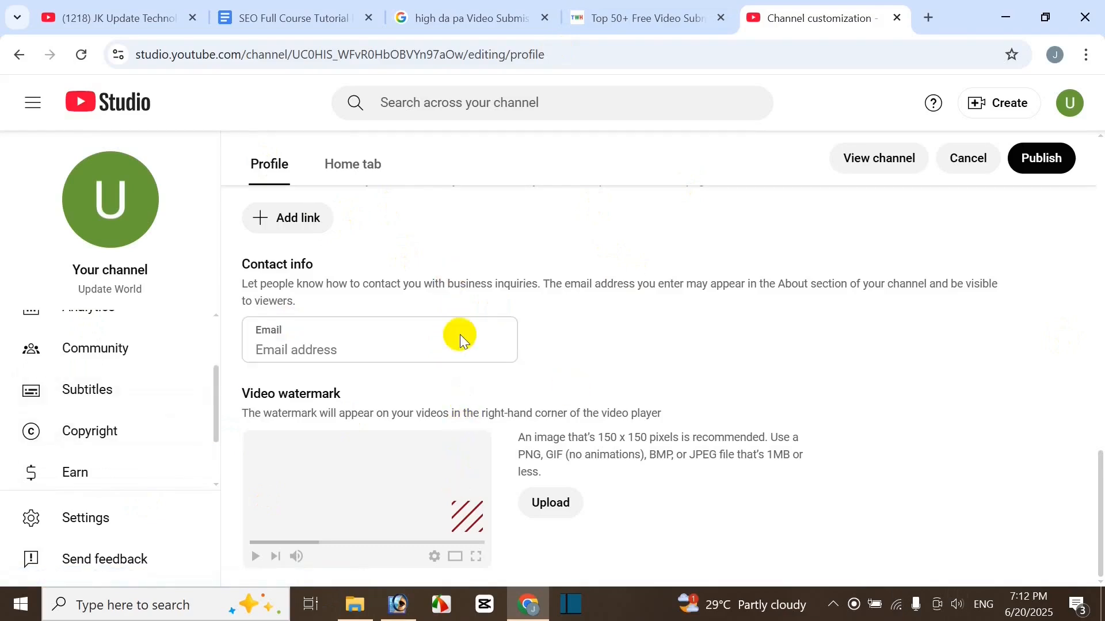
{"action": "scroll", "coordinate": [123, 439], "scroll_direction": "up", "scroll_amount": 1}
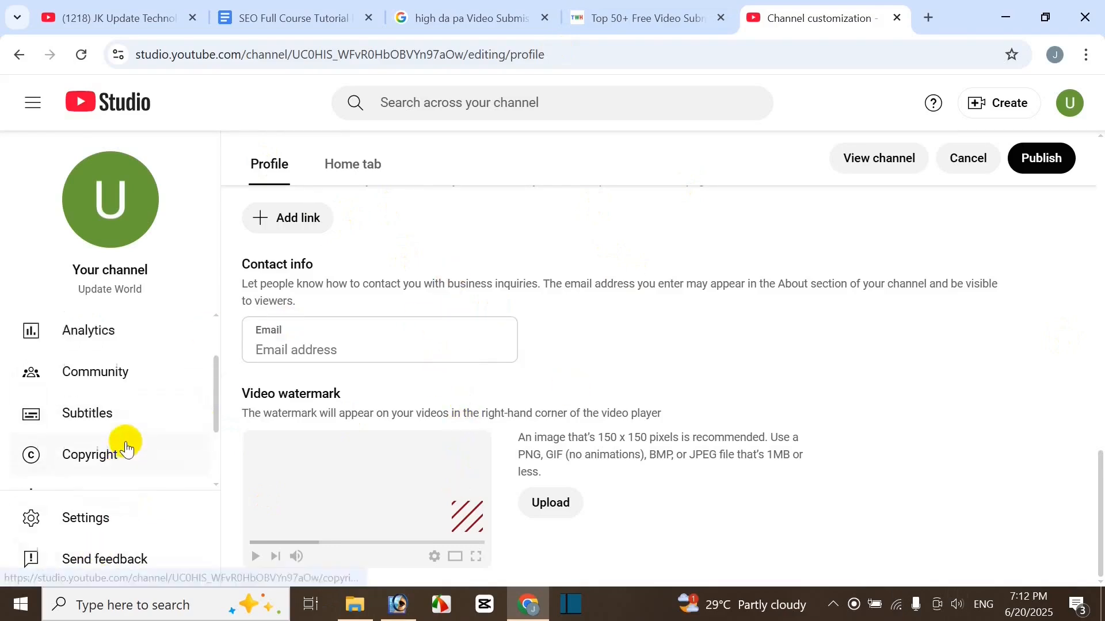
{"action": "scroll", "coordinate": [110, 478], "scroll_direction": "down", "scroll_amount": 3}
{"action": "left_click_drag", "start_coordinate": [215, 433], "coordinate": [108, 279]}
{"action": "left_click", "coordinate": [89, 329]}
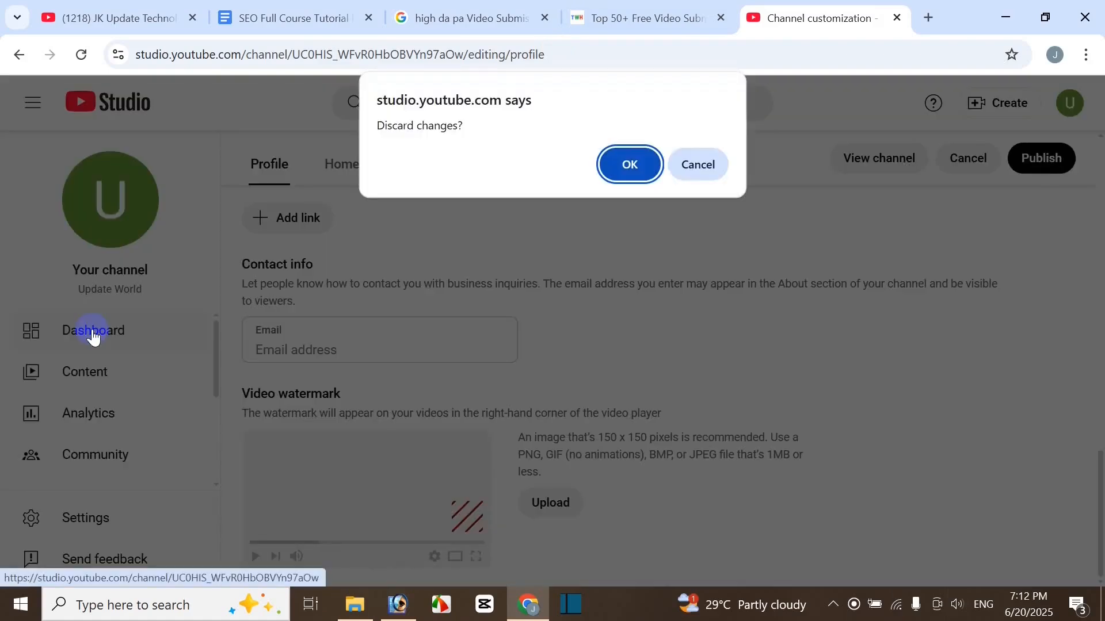
{"action": "left_click", "coordinate": [627, 168]}
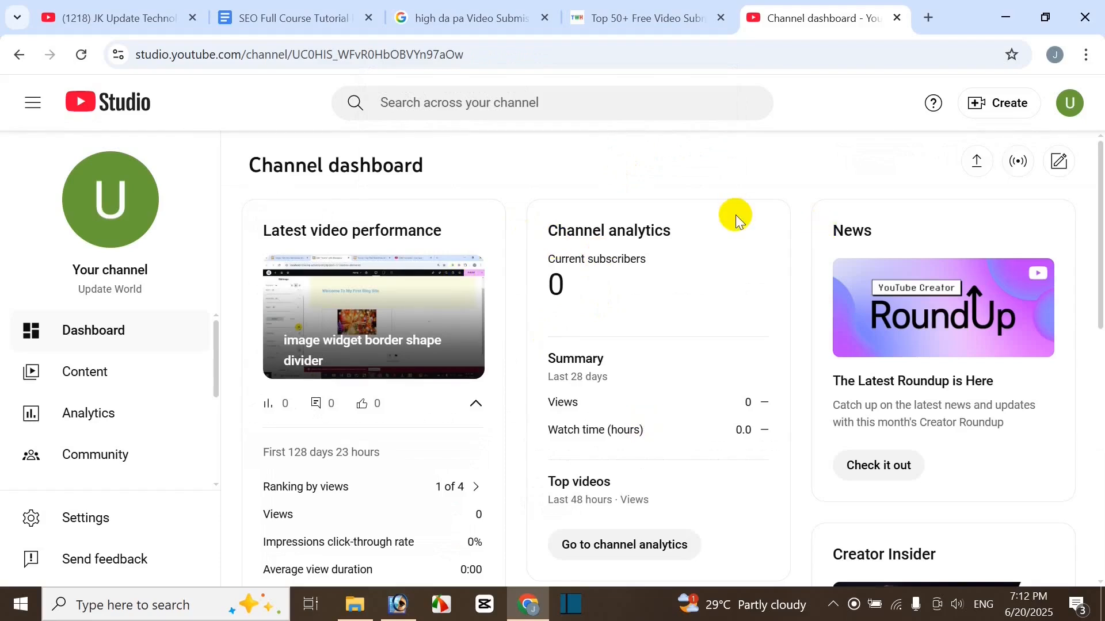
Select the Fitness MP4 in Downloads, then bring up the Class-83 Off Page SEO notes doc
{"action": "left_click", "coordinate": [352, 607]}
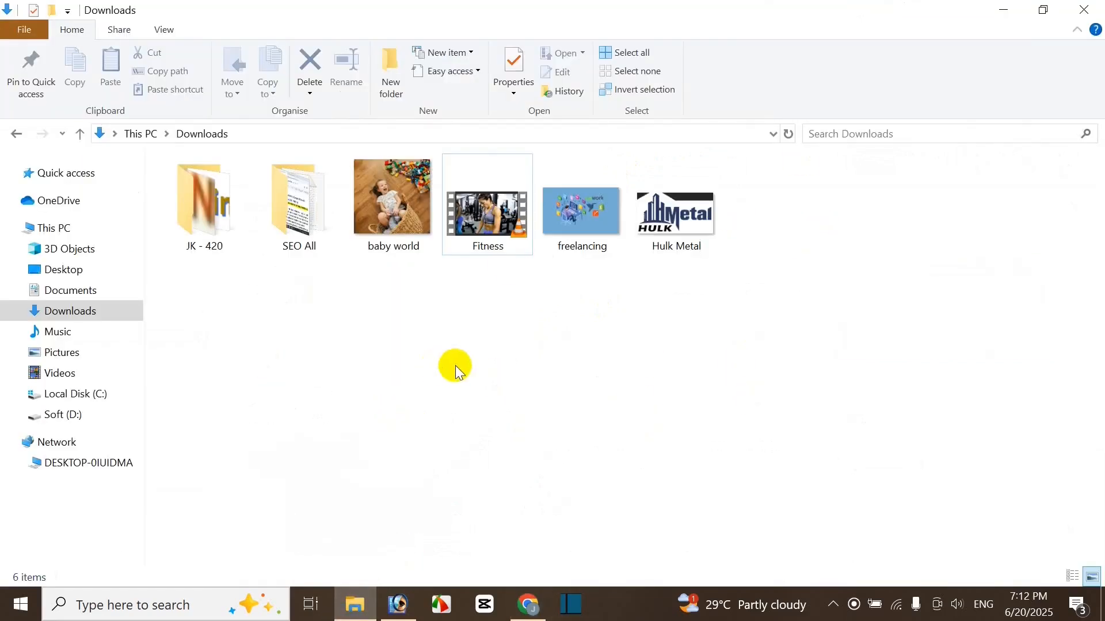
{"action": "left_click", "coordinate": [467, 244]}
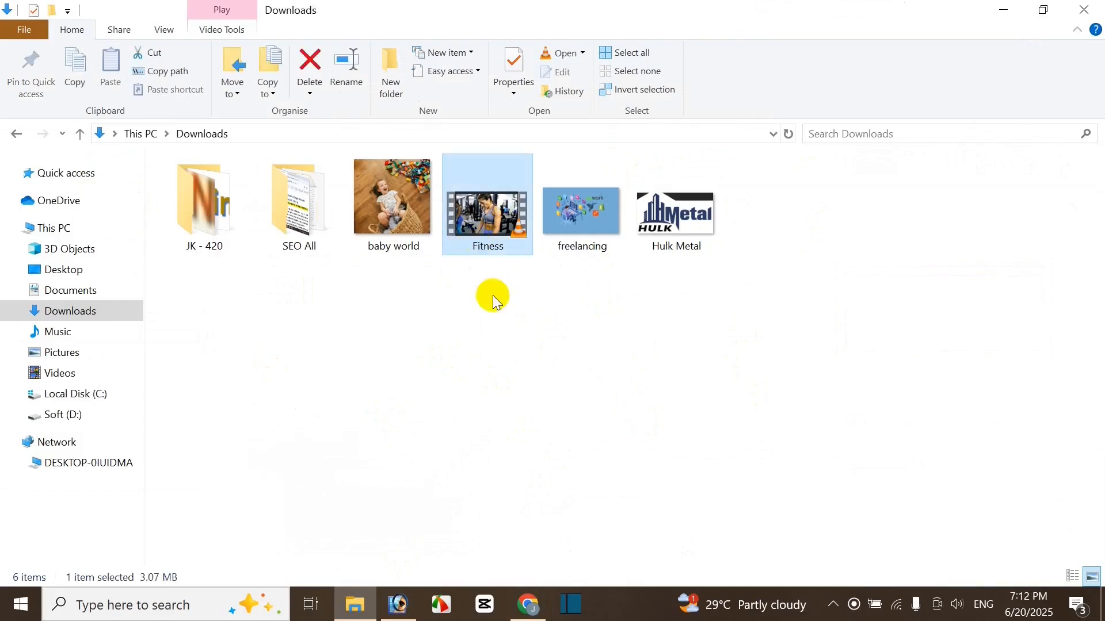
{"action": "left_click", "coordinate": [509, 291]}
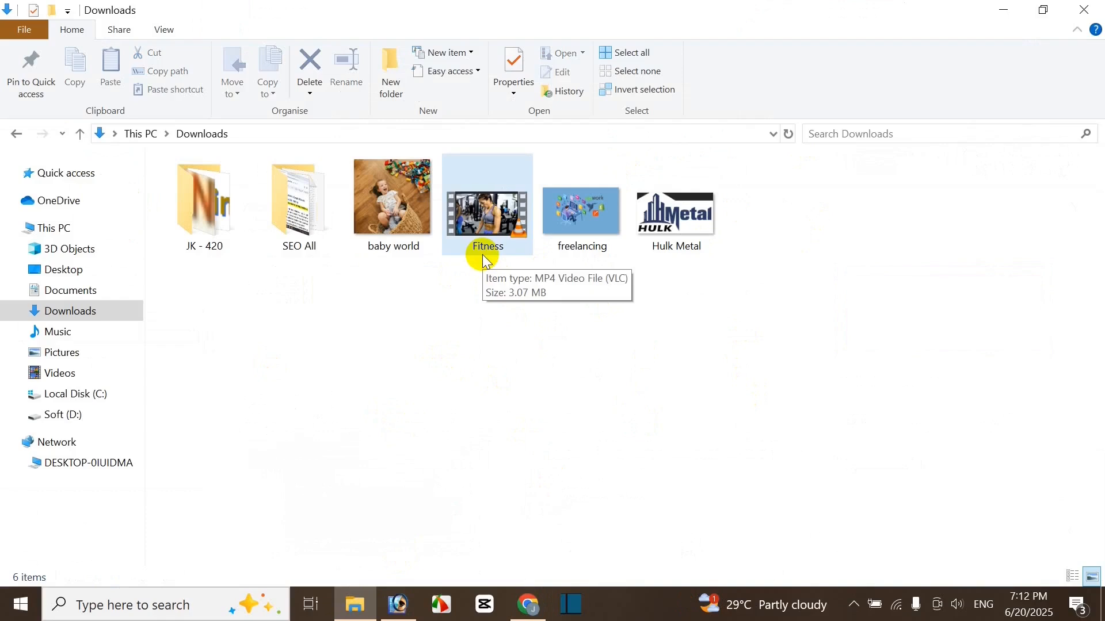
{"action": "left_click", "coordinate": [505, 240]}
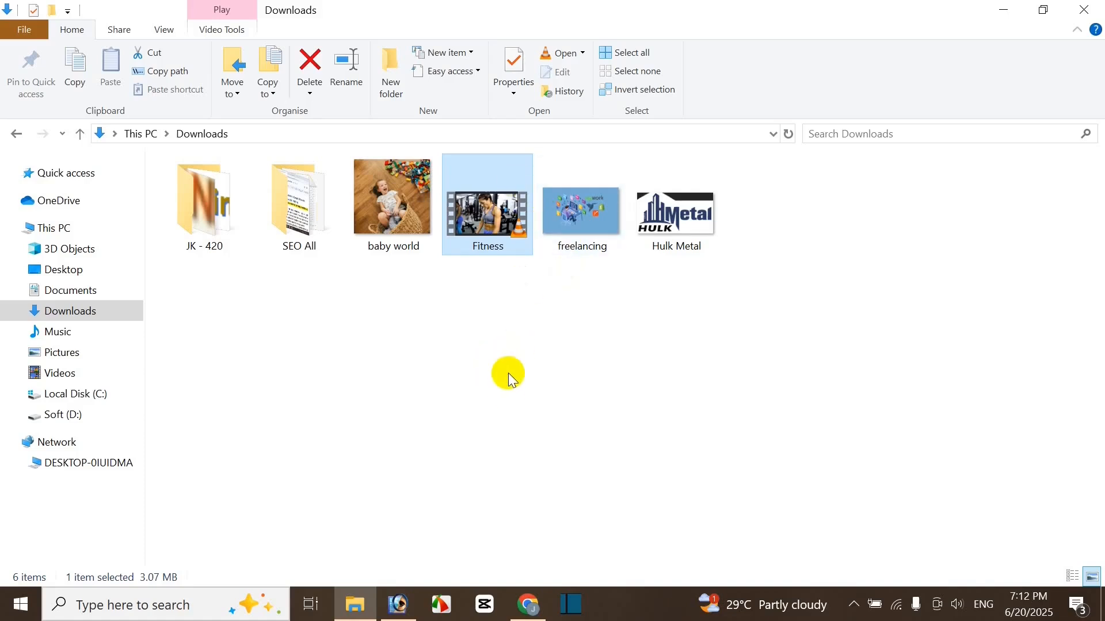
{"action": "left_click", "coordinate": [528, 605]}
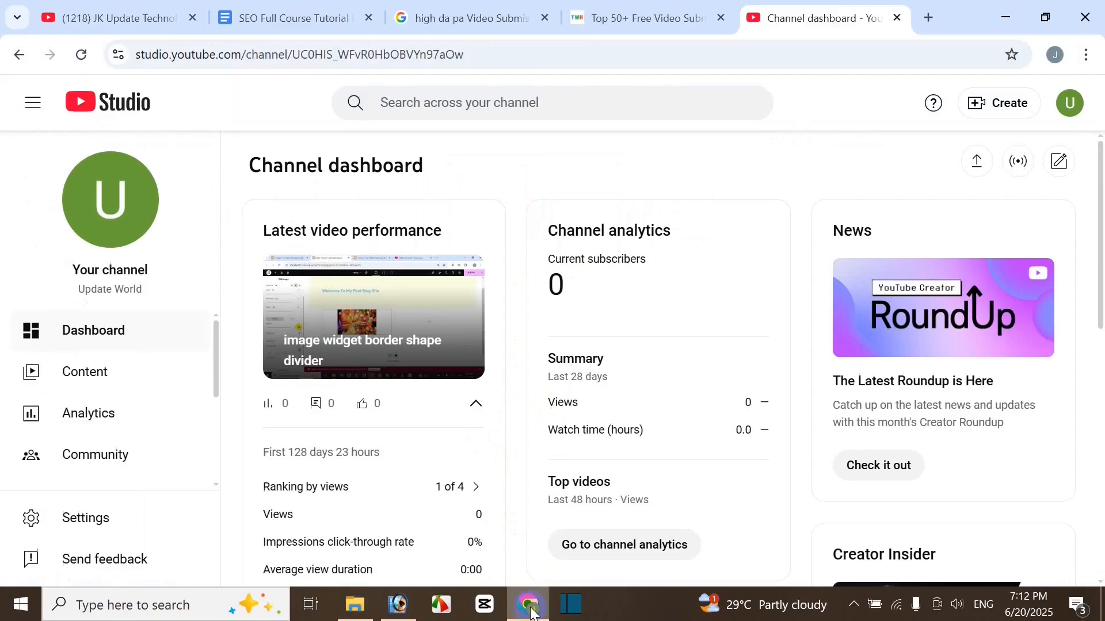
{"action": "left_click", "coordinate": [282, 14]}
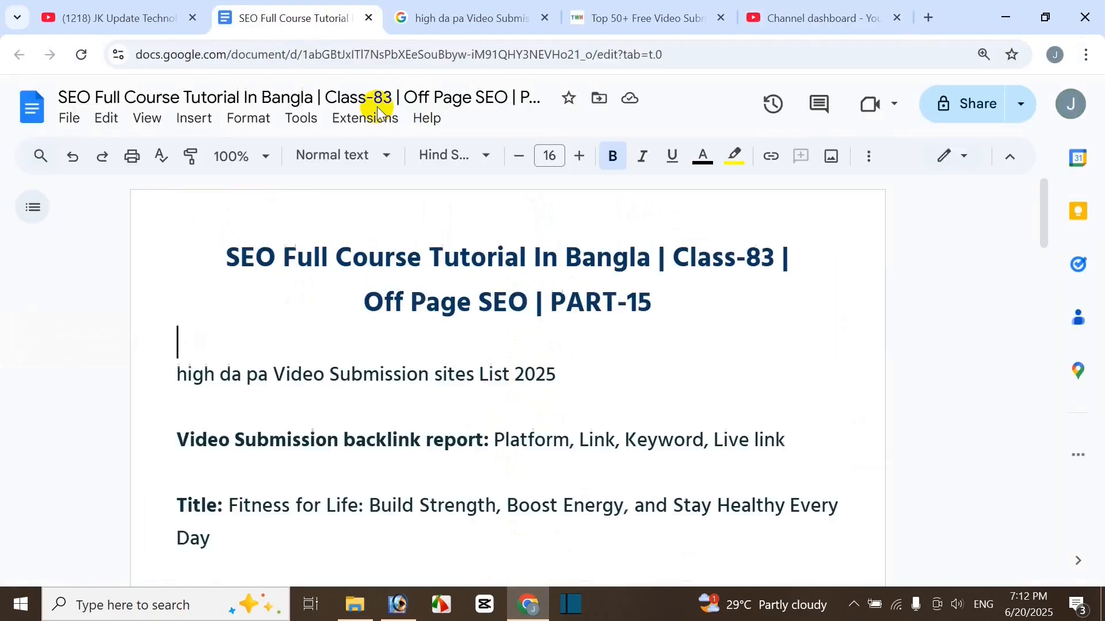
Read through the doc's Title, Description, Link and Keyword notes, then return to Downloads
{"action": "scroll", "coordinate": [655, 424], "scroll_direction": "down", "scroll_amount": 2}
{"action": "scroll", "coordinate": [648, 422], "scroll_direction": "up", "scroll_amount": 2}
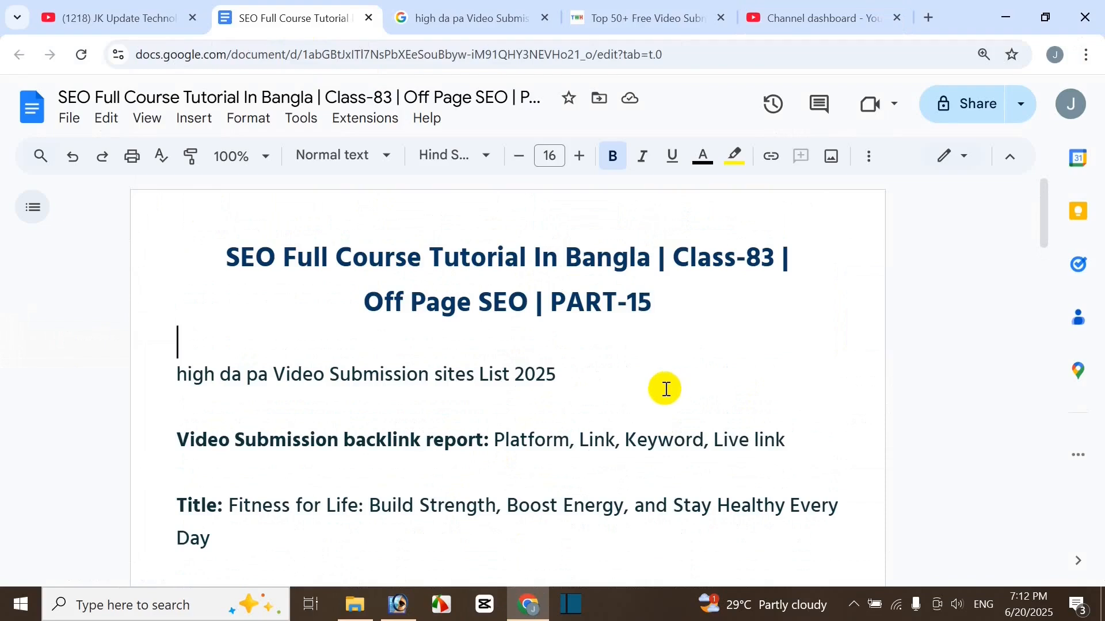
{"action": "scroll", "coordinate": [664, 387], "scroll_direction": "down", "scroll_amount": 2}
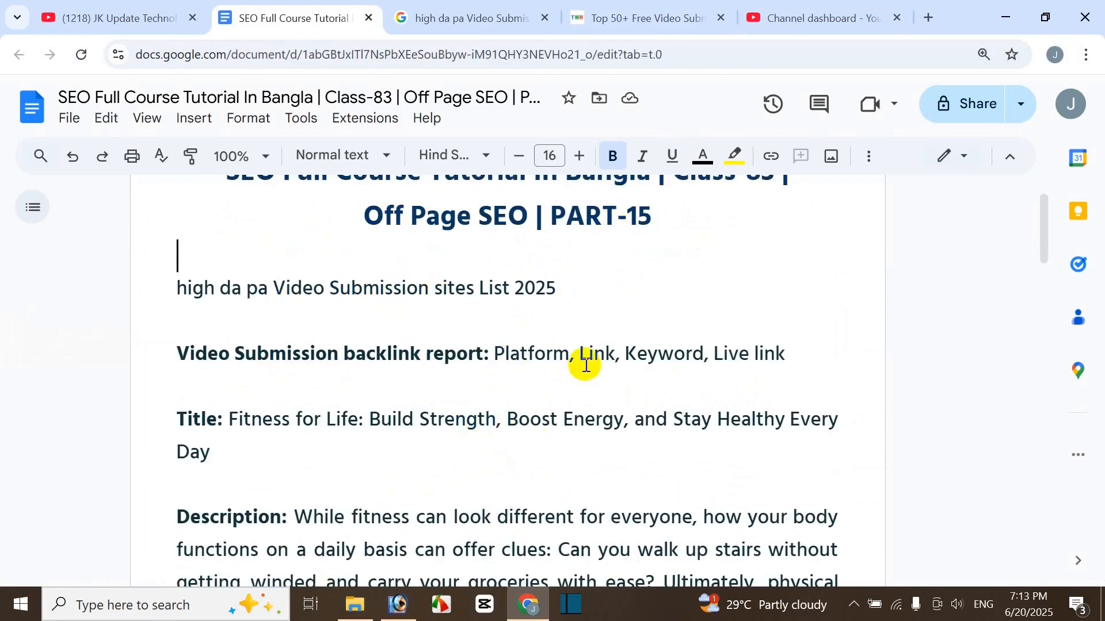
{"action": "scroll", "coordinate": [219, 401], "scroll_direction": "down", "scroll_amount": 4}
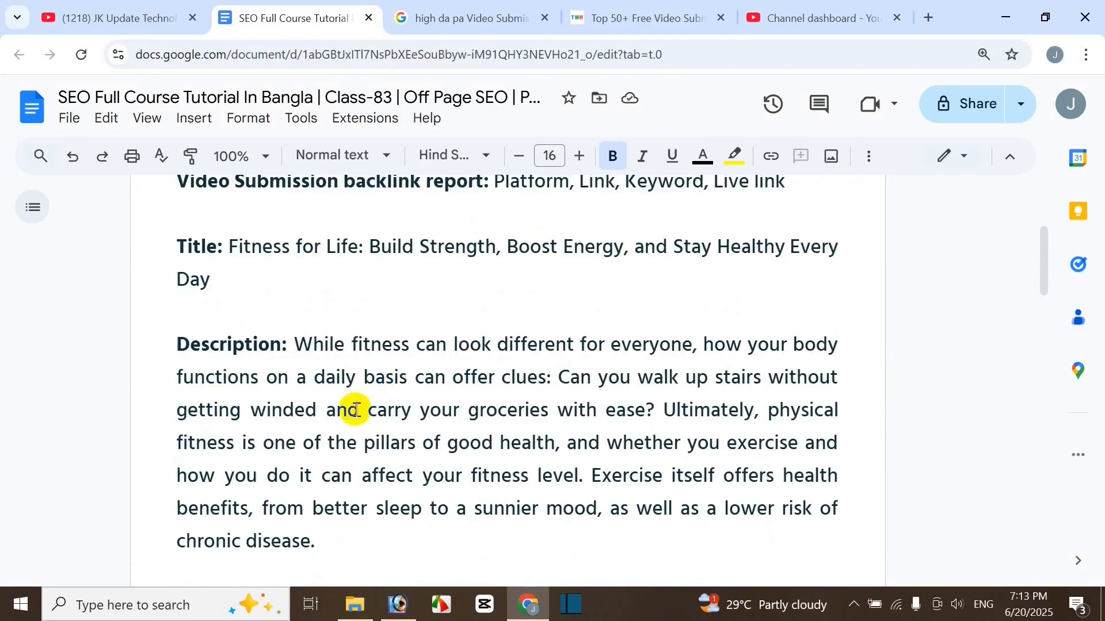
{"action": "scroll", "coordinate": [439, 520], "scroll_direction": "down", "scroll_amount": 6}
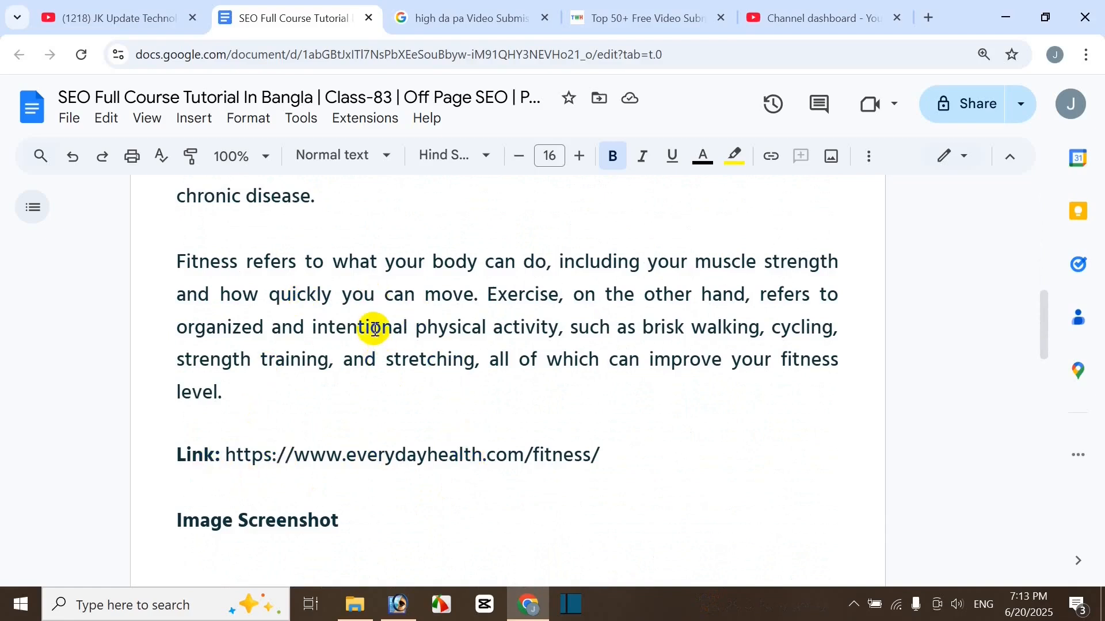
{"action": "left_click_drag", "start_coordinate": [470, 327], "coordinate": [439, 327]}
{"action": "scroll", "coordinate": [322, 354], "scroll_direction": "down", "scroll_amount": 1}
{"action": "scroll", "coordinate": [322, 353], "scroll_direction": "down", "scroll_amount": 3}
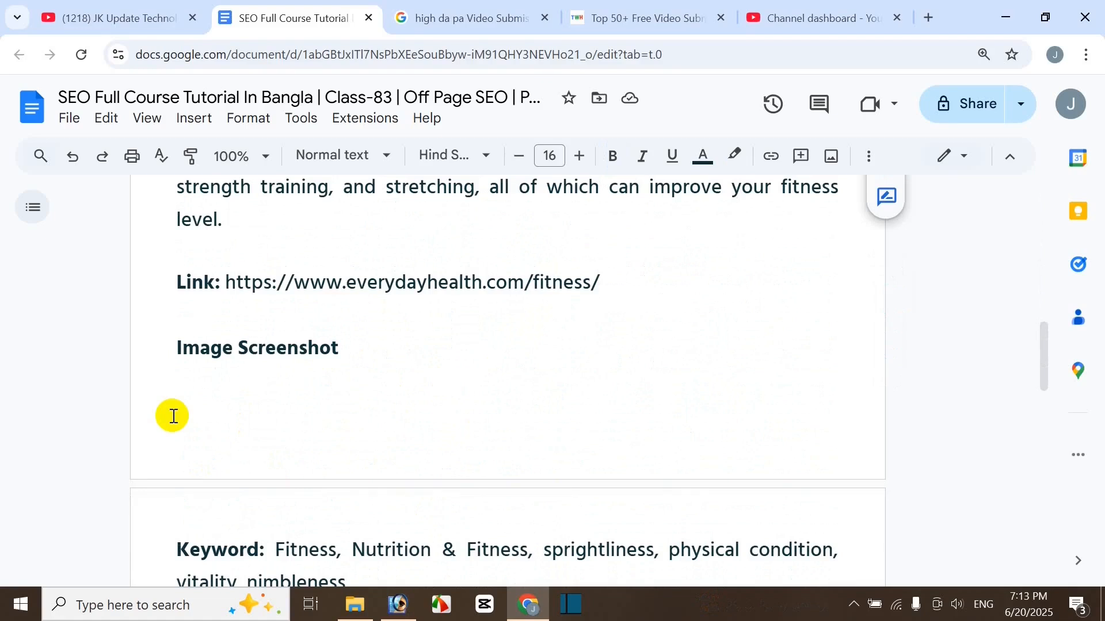
{"action": "scroll", "coordinate": [412, 392], "scroll_direction": "down", "scroll_amount": 3}
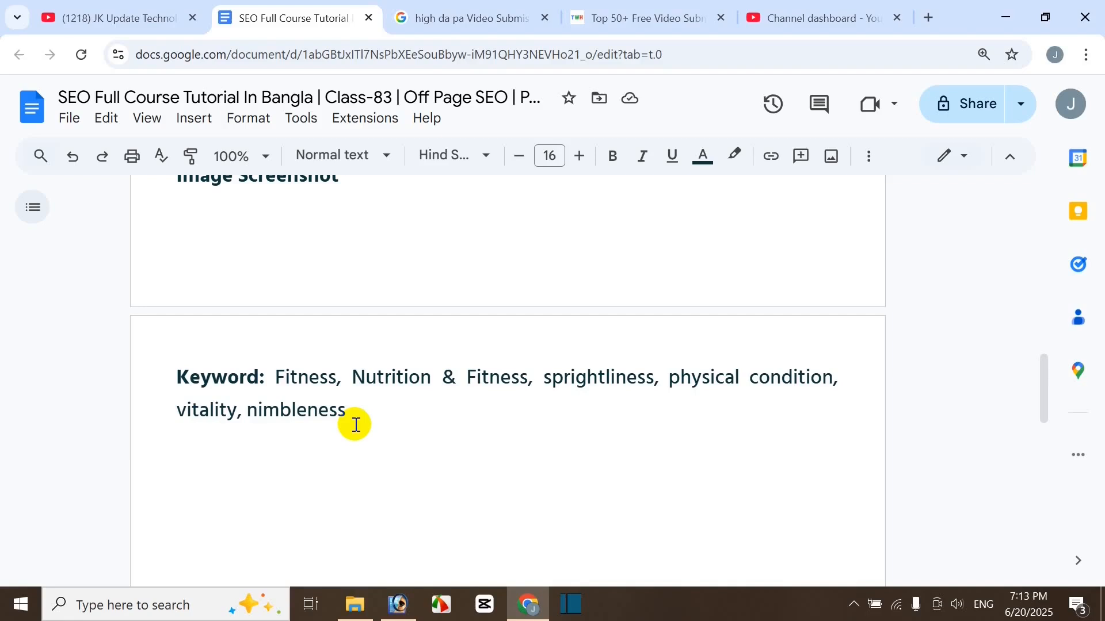
{"action": "scroll", "coordinate": [356, 424], "scroll_direction": "up", "scroll_amount": 10}
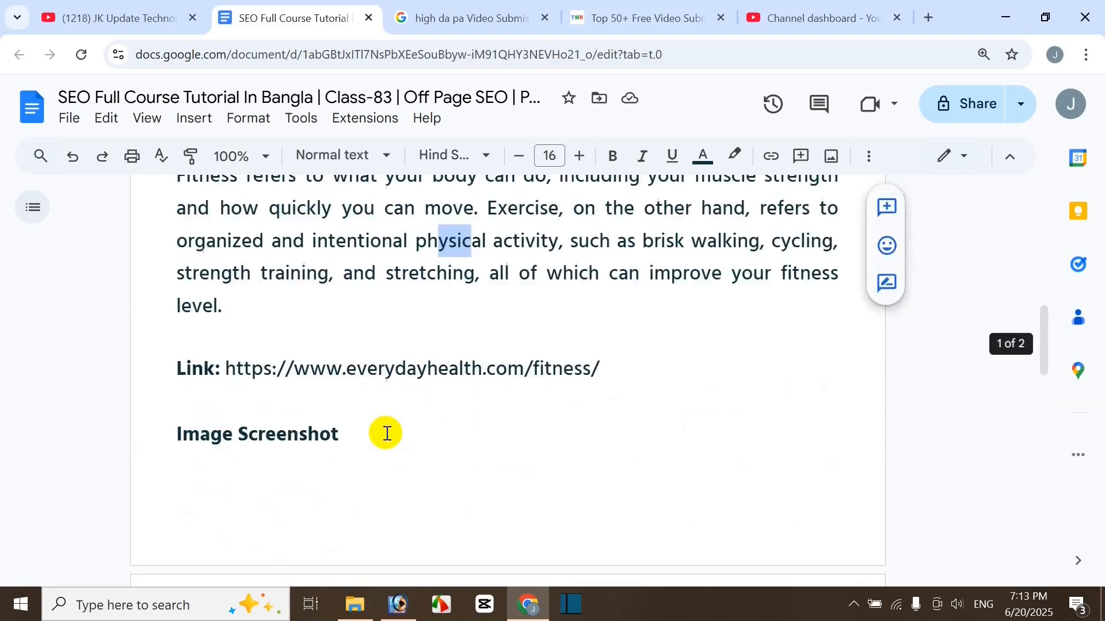
{"action": "left_click", "coordinate": [368, 608]}
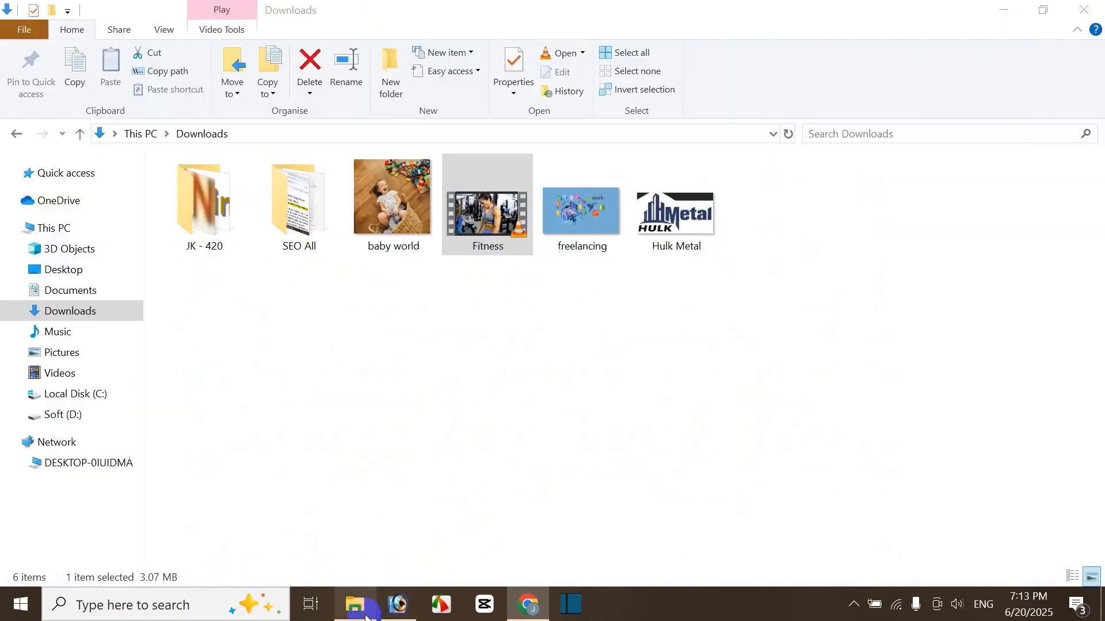
Reselect the Fitness video in Downloads and switch back and forth with the SEO notes doc
{"action": "left_click", "coordinate": [516, 314]}
{"action": "left_click", "coordinate": [489, 242]}
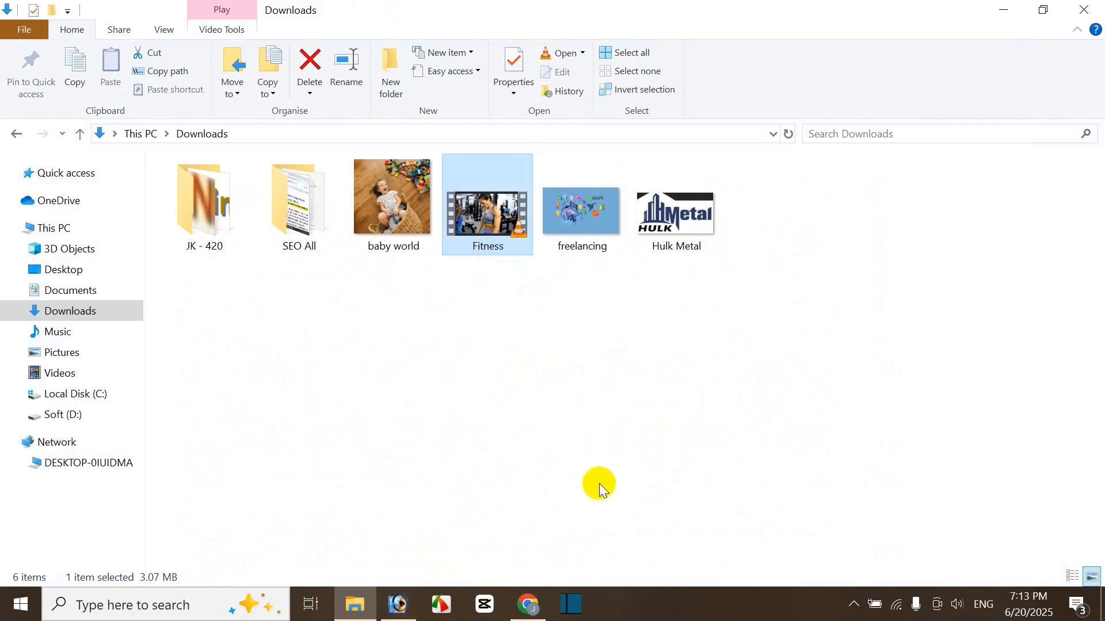
{"action": "left_click", "coordinate": [529, 604]}
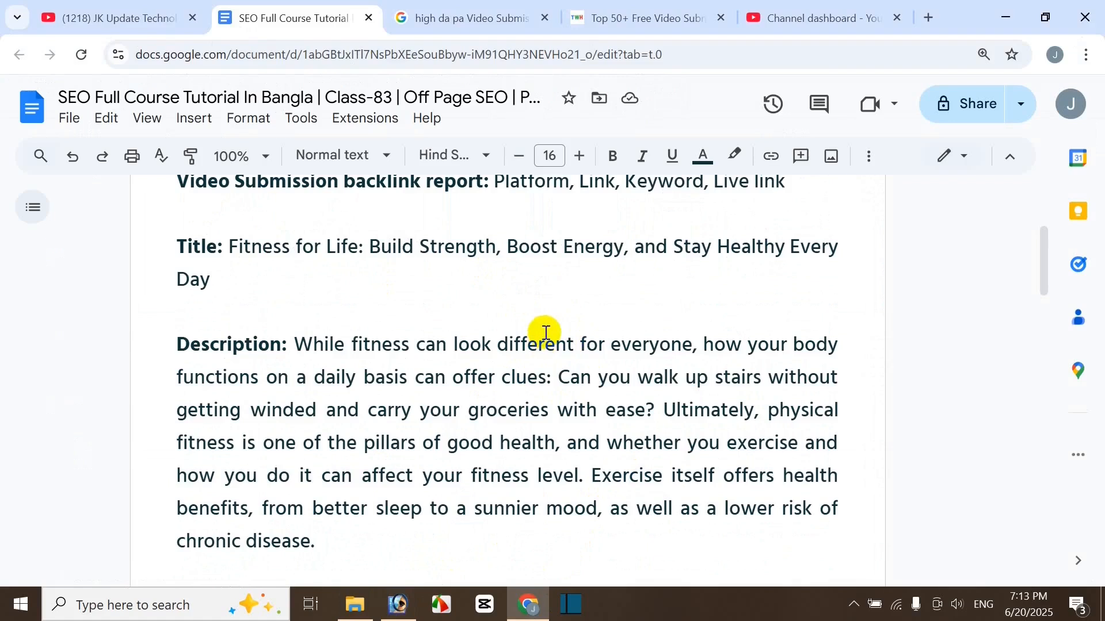
{"action": "scroll", "coordinate": [556, 376], "scroll_direction": "up", "scroll_amount": 5}
{"action": "scroll", "coordinate": [409, 420], "scroll_direction": "down", "scroll_amount": 3}
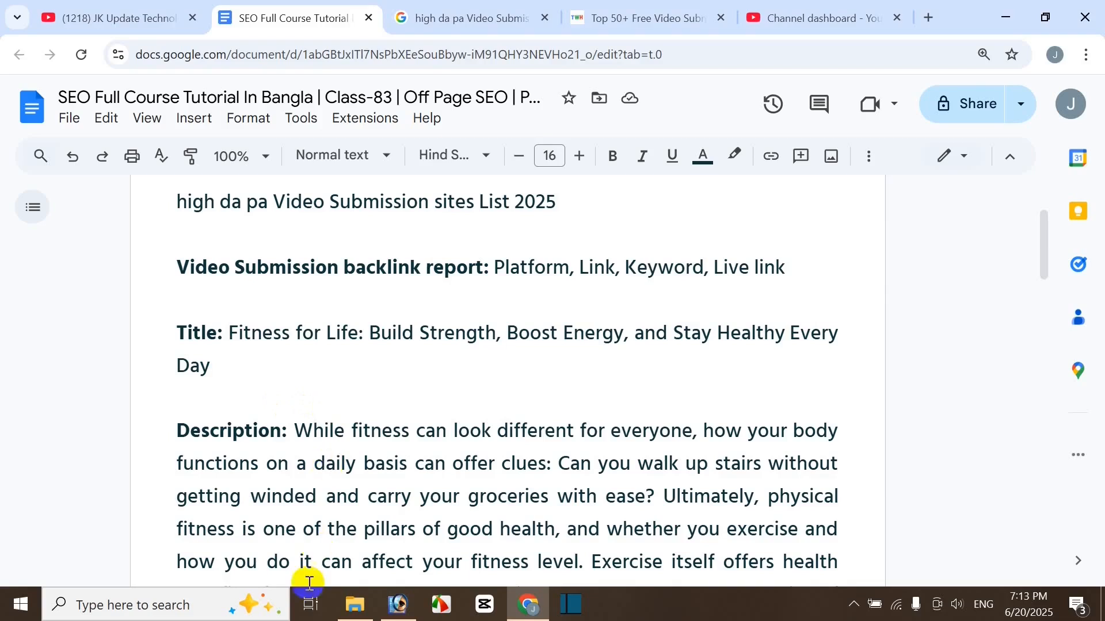
{"action": "left_click", "coordinate": [355, 604]}
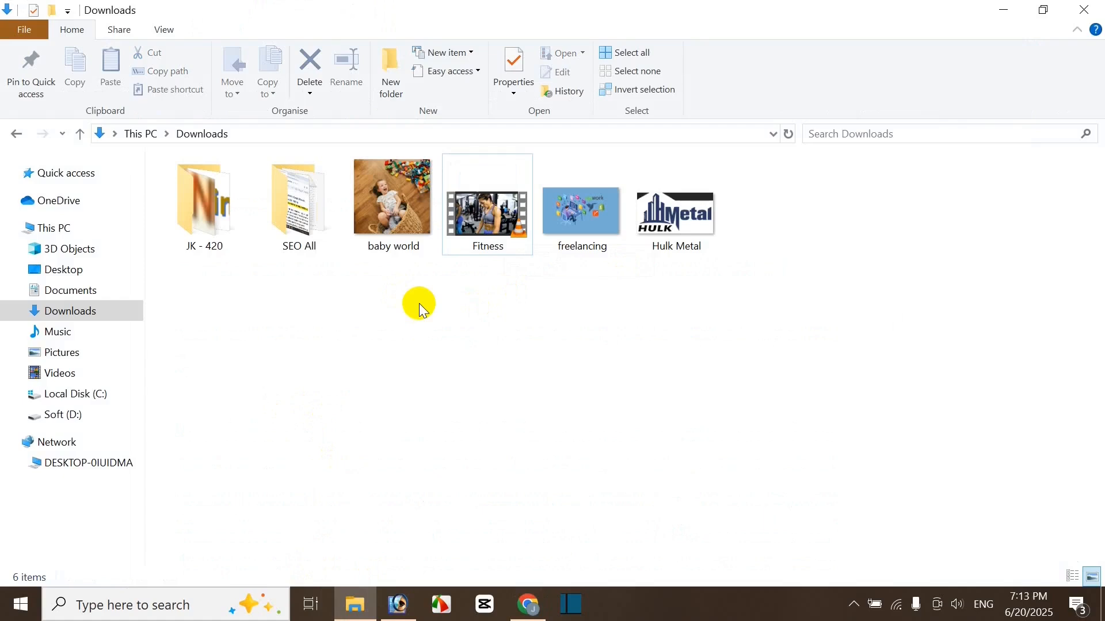
{"action": "left_click", "coordinate": [528, 604]}
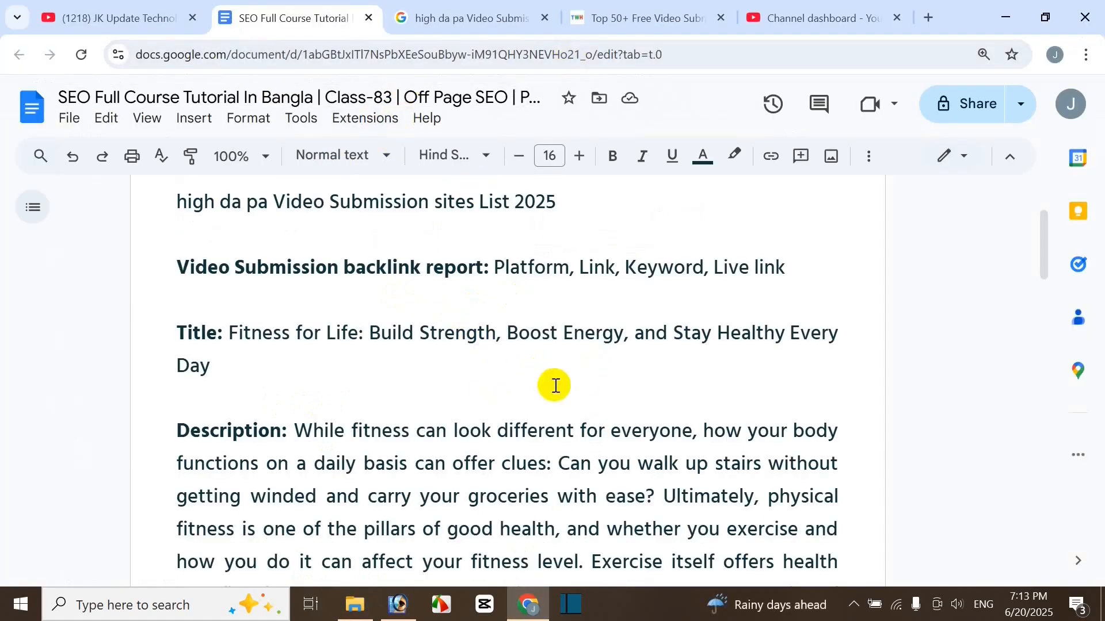
{"action": "scroll", "coordinate": [554, 384], "scroll_direction": "down", "scroll_amount": 10}
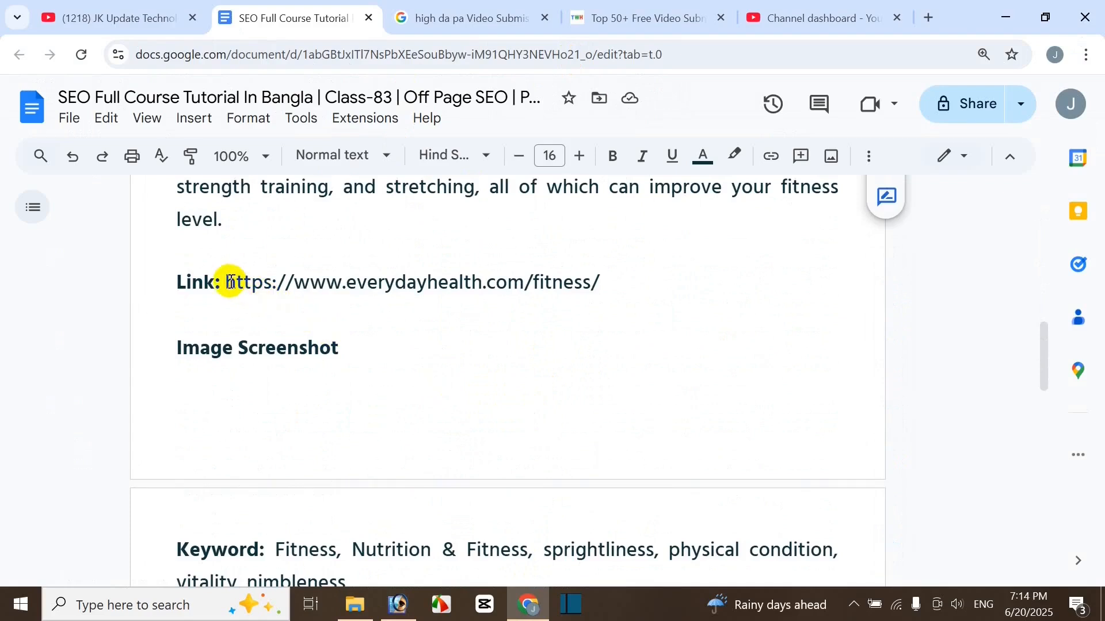
{"action": "left_click_drag", "start_coordinate": [242, 282], "coordinate": [824, 286]}
{"action": "key", "text": "ctrl+c"}
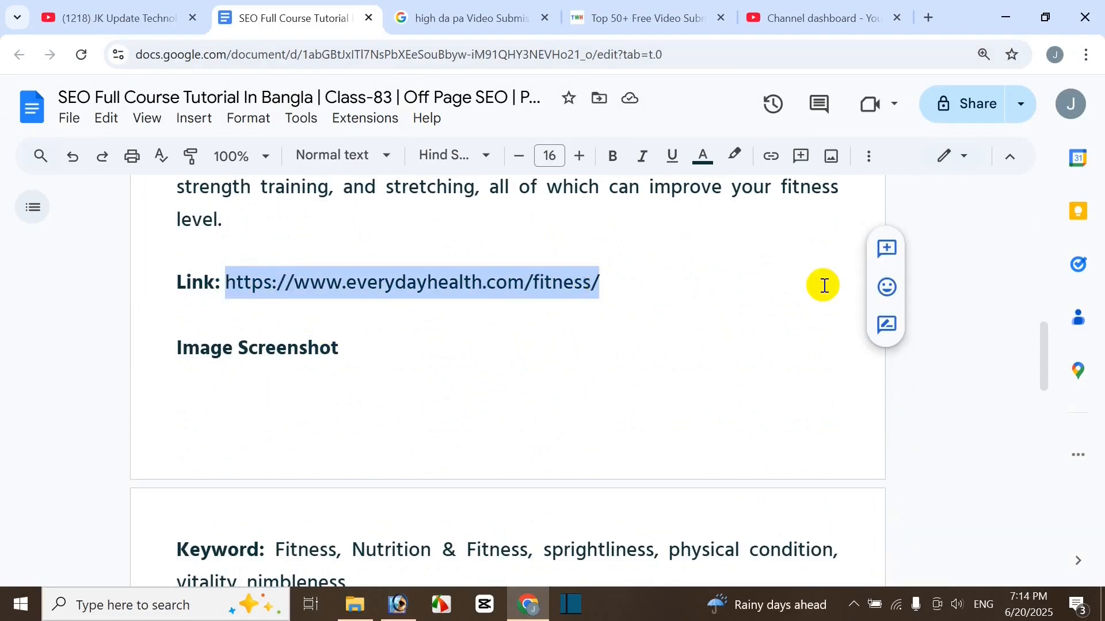
{"action": "right_click", "coordinate": [326, 21]}
{"action": "left_click", "coordinate": [363, 43]}
{"action": "key", "text": "ctrl+v"}
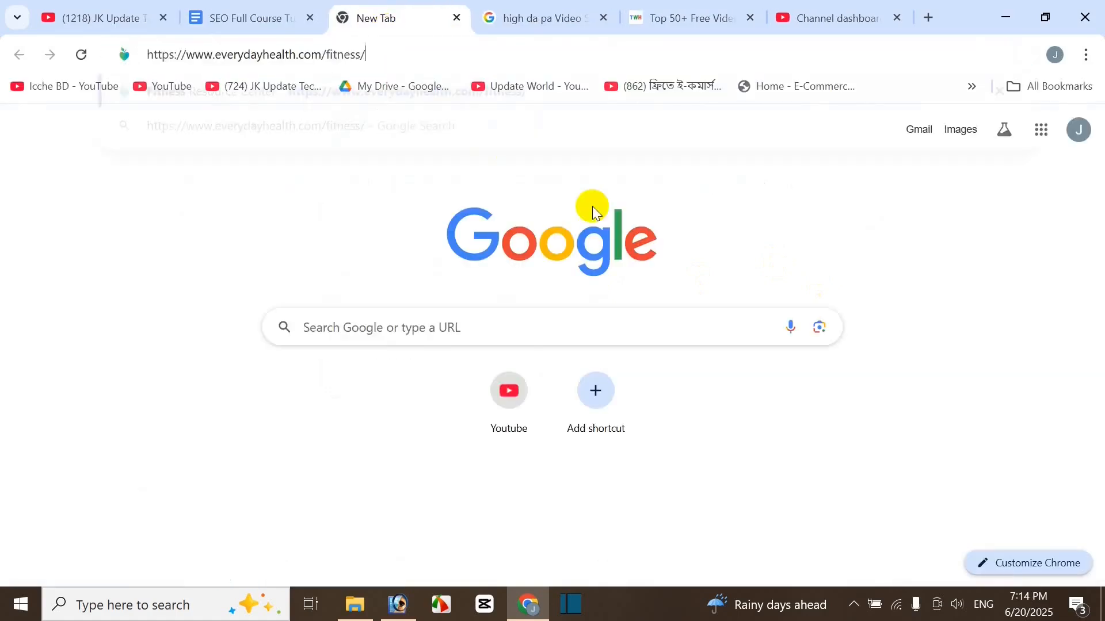
Load the Everyday Health Fitness page and scroll to the jump-rope workout photo
{"action": "key", "text": "Return"}
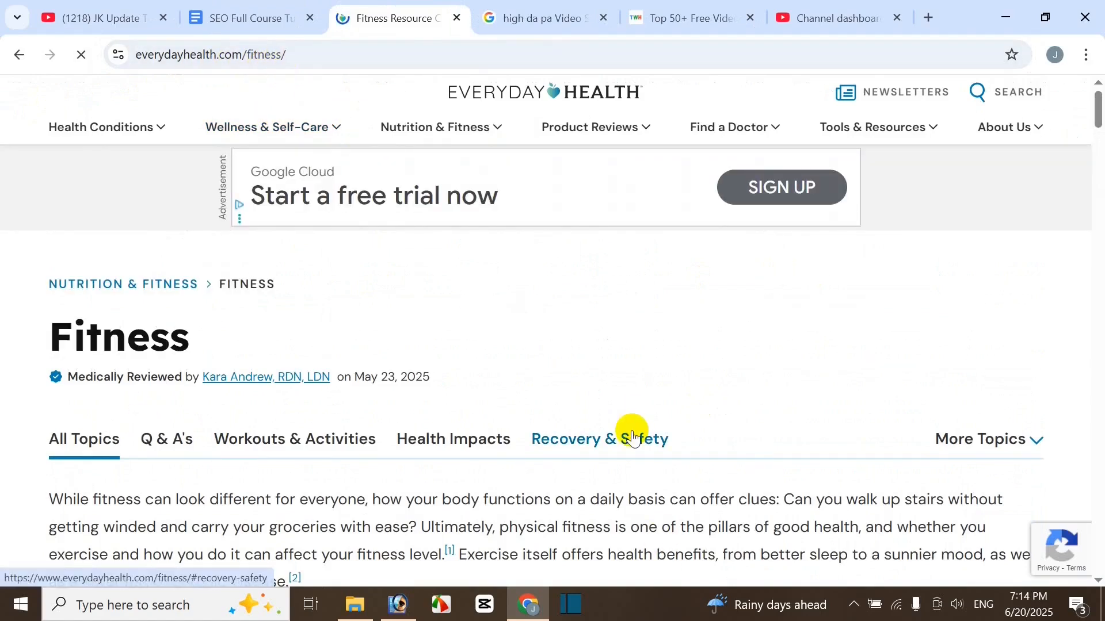
{"action": "scroll", "coordinate": [526, 345], "scroll_direction": "down", "scroll_amount": 7}
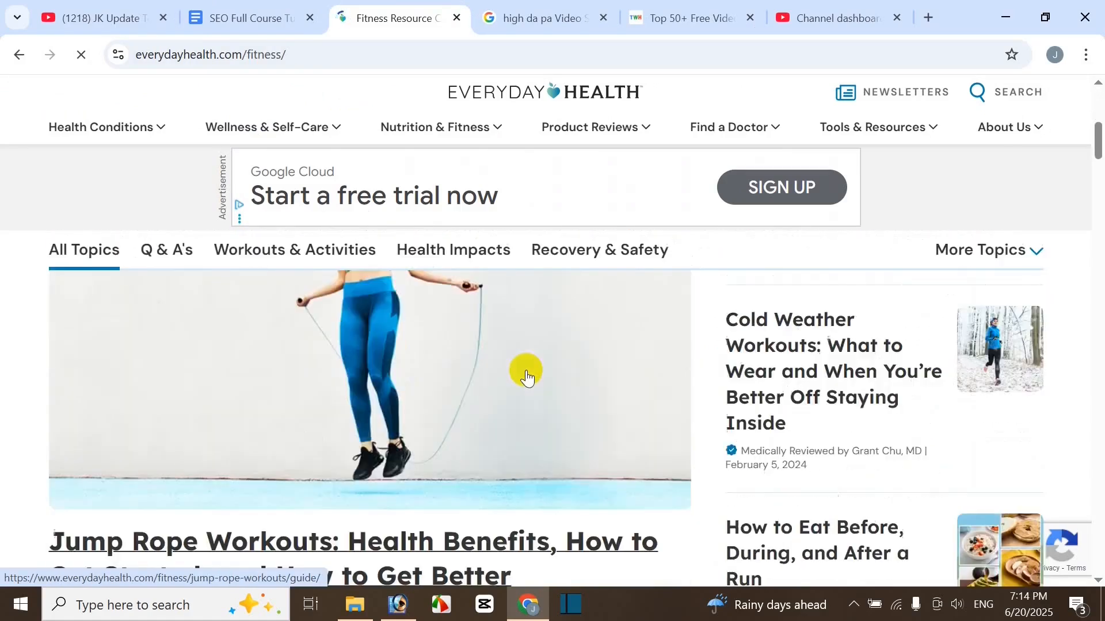
{"action": "scroll", "coordinate": [526, 377], "scroll_direction": "up", "scroll_amount": 3}
{"action": "scroll", "coordinate": [278, 424], "scroll_direction": "up", "scroll_amount": 3}
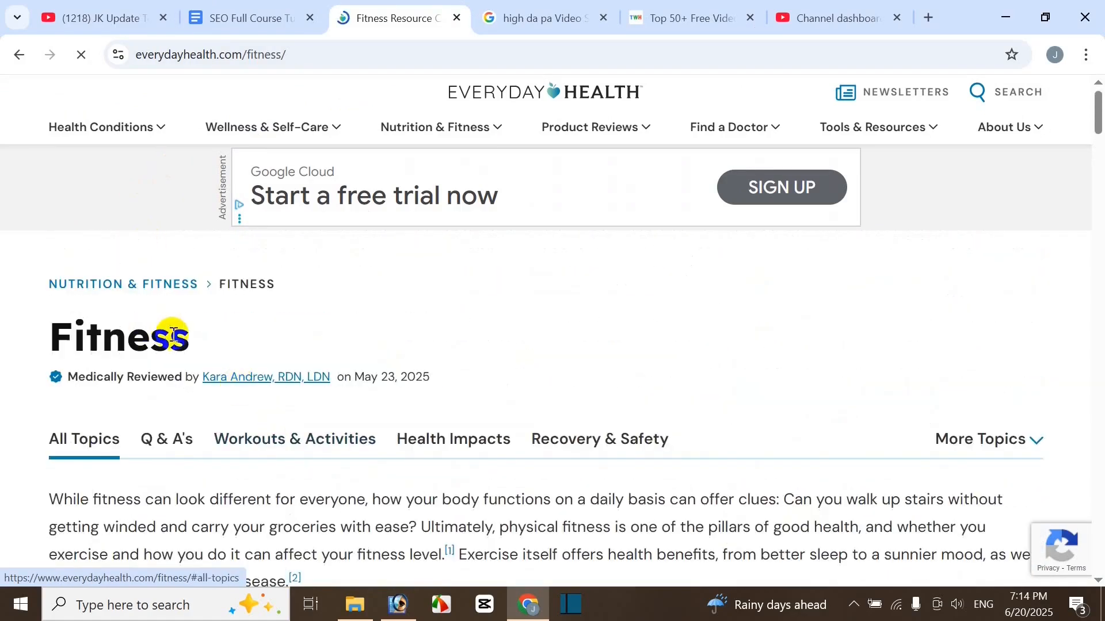
{"action": "scroll", "coordinate": [499, 402], "scroll_direction": "down", "scroll_amount": 10}
{"action": "scroll", "coordinate": [503, 417], "scroll_direction": "up", "scroll_amount": 3}
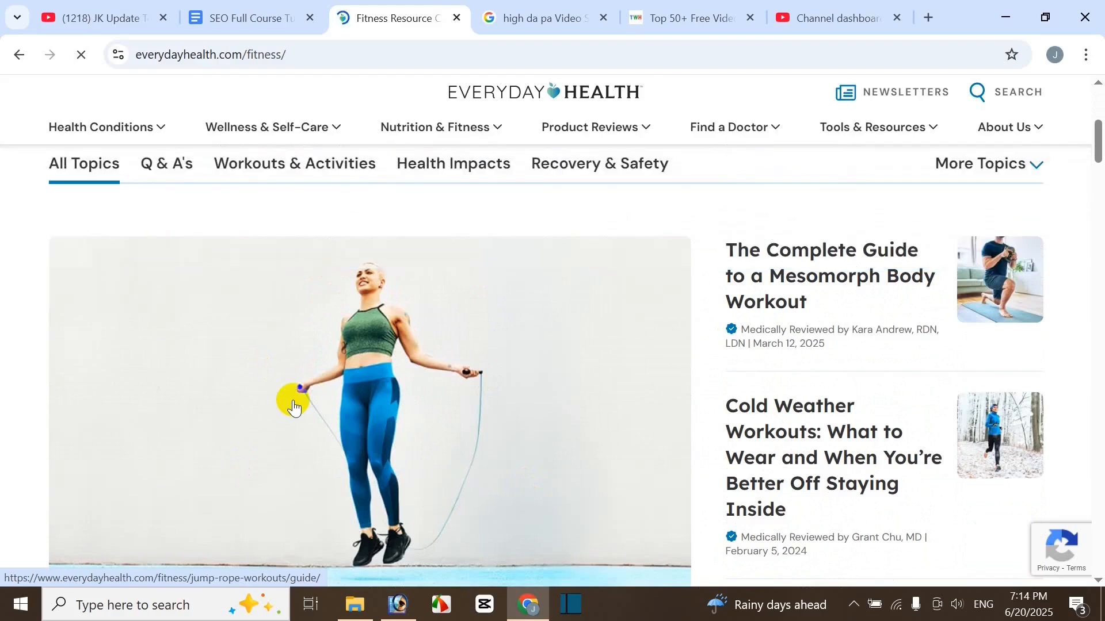
{"action": "scroll", "coordinate": [294, 407], "scroll_direction": "up", "scroll_amount": 2}
{"action": "scroll", "coordinate": [294, 408], "scroll_direction": "down", "scroll_amount": 2}
Copy the link address of the jump-rope photo
{"action": "right_click", "coordinate": [356, 329]}
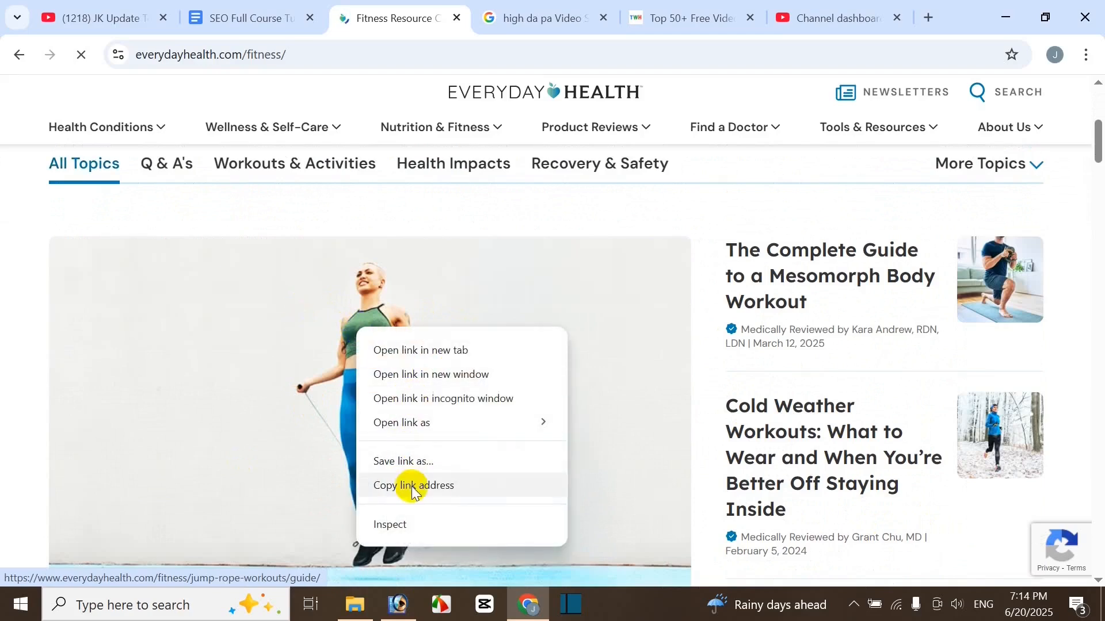
{"action": "left_click", "coordinate": [1, 339]}
{"action": "left_click", "coordinate": [856, 604]}
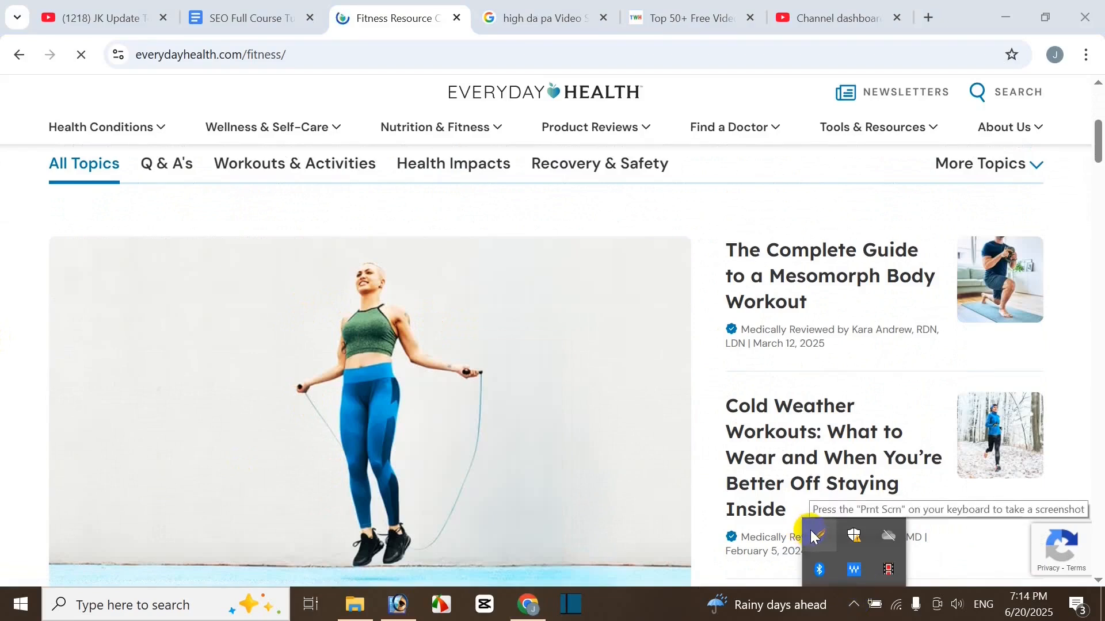
Capture the jump-rope photo with Lightshot and save it as fitbess.jpg
{"action": "left_click", "coordinate": [815, 534]}
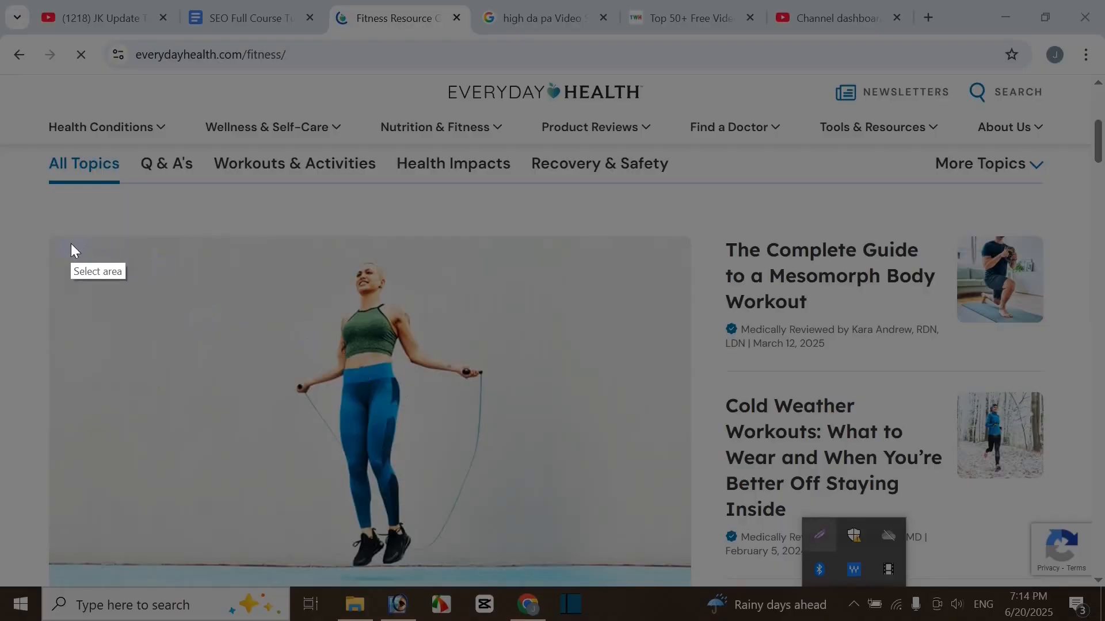
{"action": "left_click_drag", "start_coordinate": [232, 254], "coordinate": [512, 567]}
{"action": "mouse_move", "coordinate": [233, 411]}
{"action": "left_mouse_down"}
{"action": "mouse_move", "coordinate": [269, 409]}
{"action": "mouse_move", "coordinate": [255, 412]}
{"action": "left_mouse_up"}
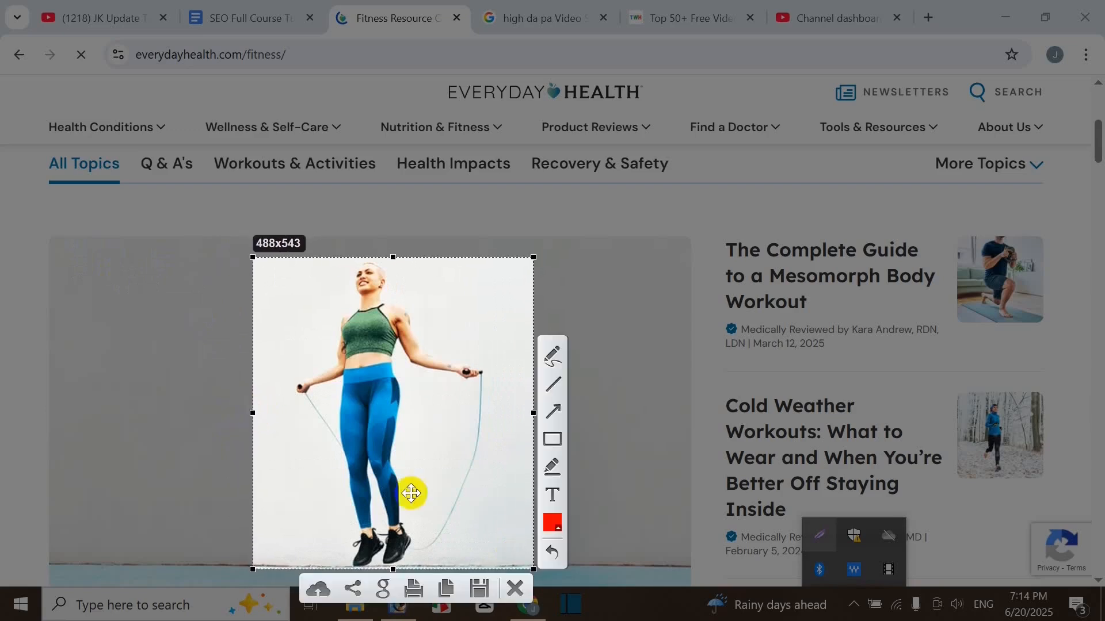
{"action": "left_click", "coordinate": [479, 583]}
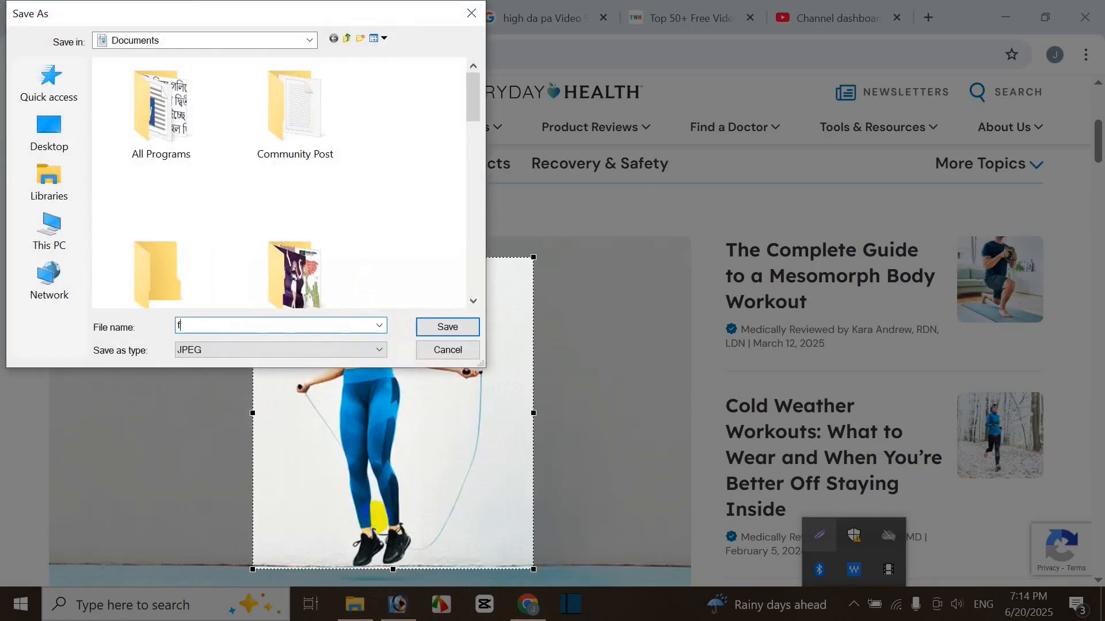
{"action": "type", "text": "fitbess"}
{"action": "key", "text": "Return"}
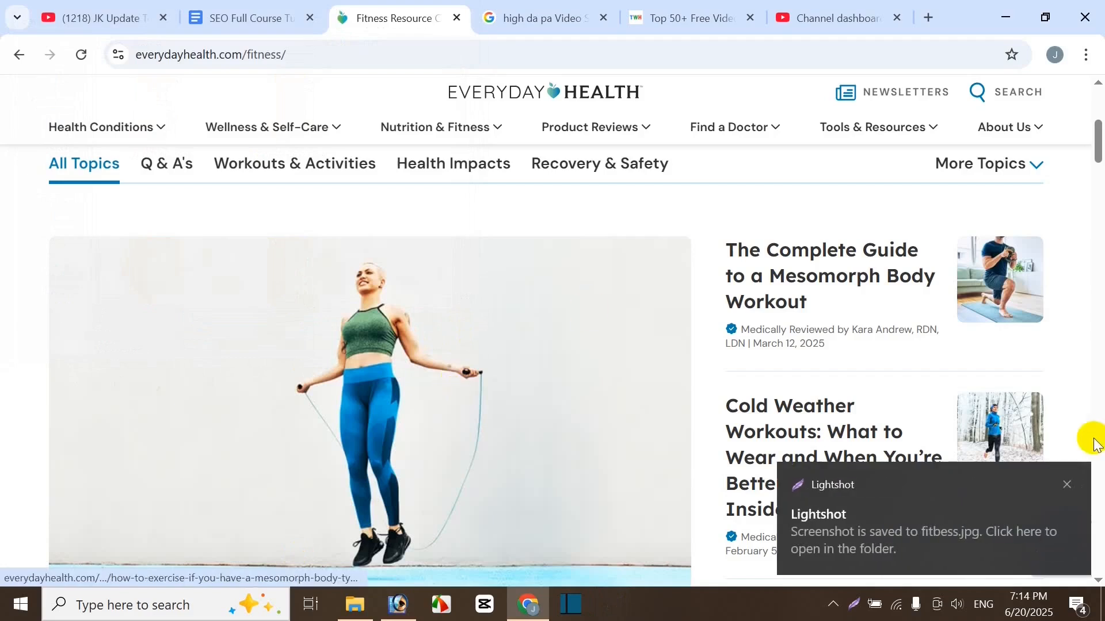
{"action": "left_click", "coordinate": [1066, 485]}
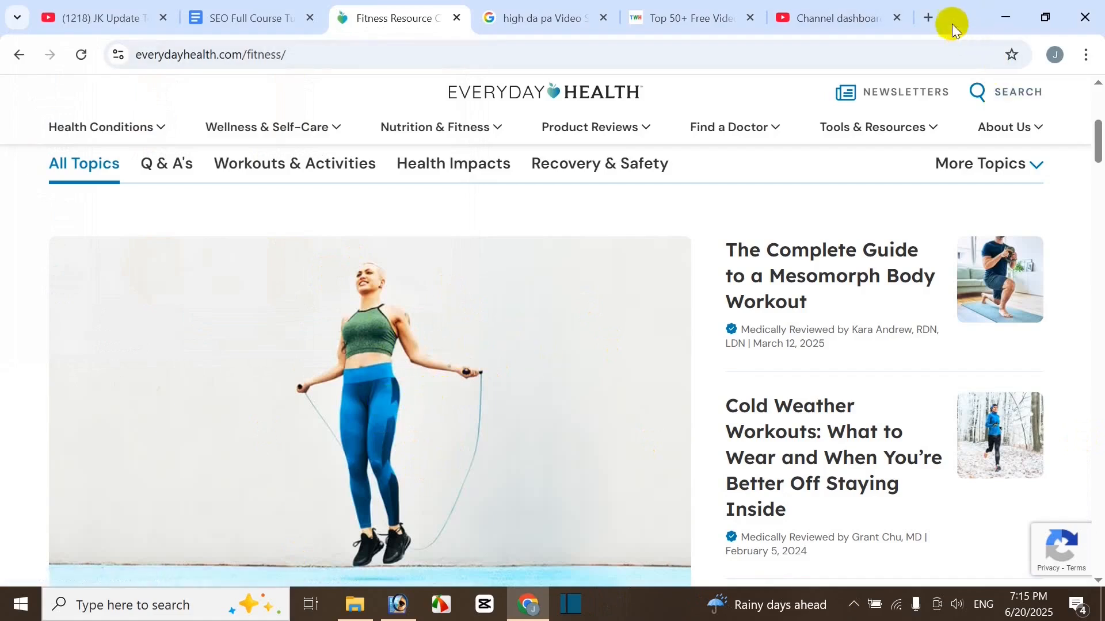
Google 'youtube video thumbnail size 2025' in a new tab
{"action": "left_click", "coordinate": [928, 17]}
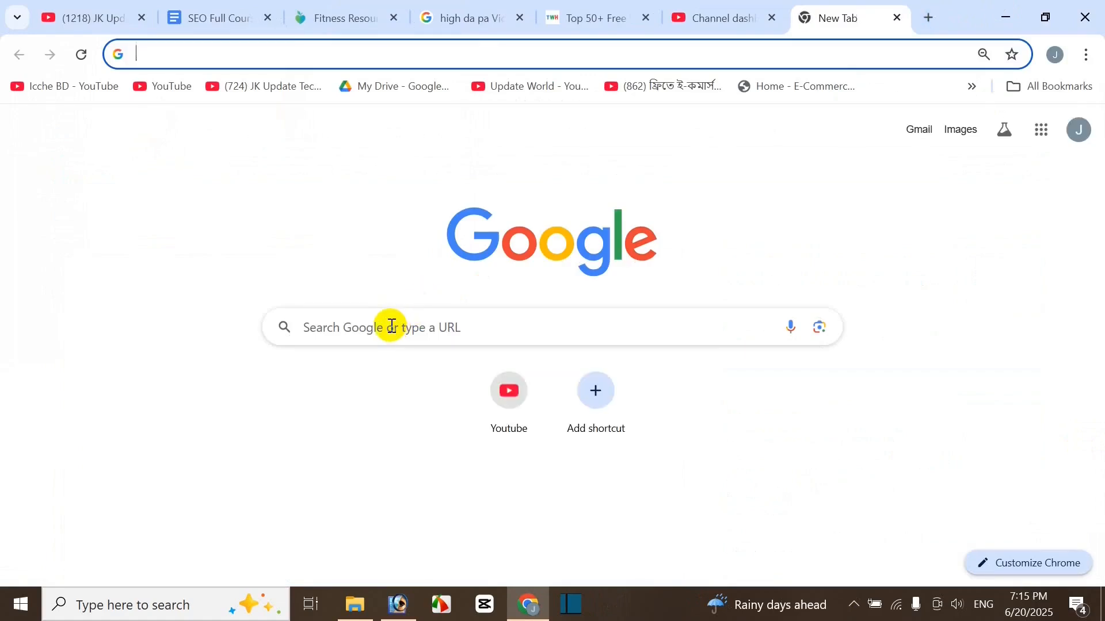
{"action": "left_click", "coordinate": [376, 329]}
{"action": "type", "text": "youtube video t"}
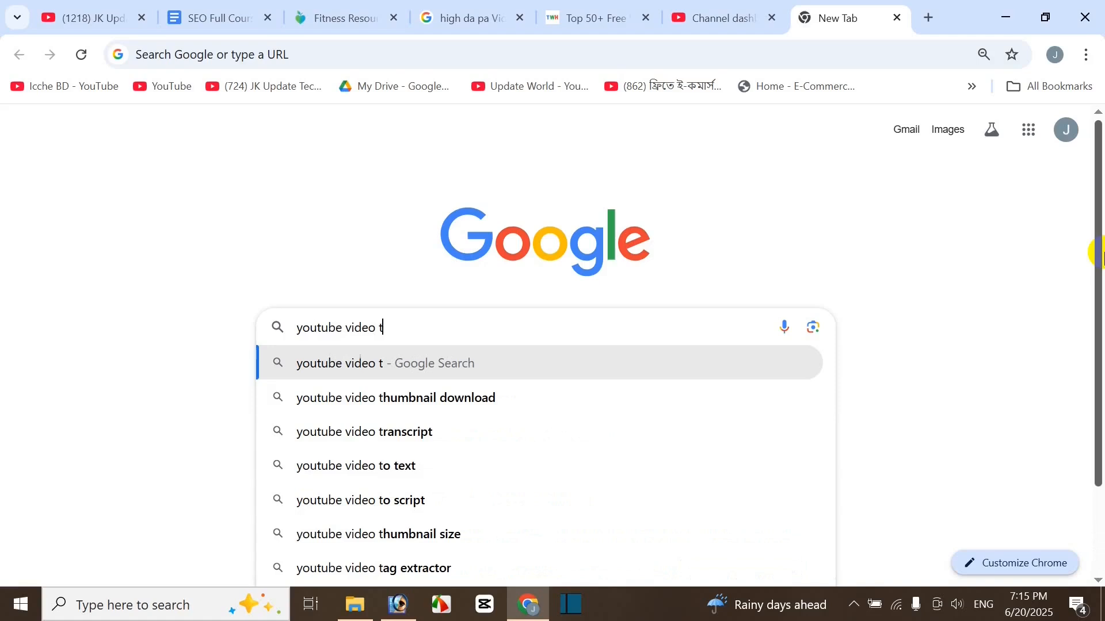
{"action": "type", "text": "hum"}
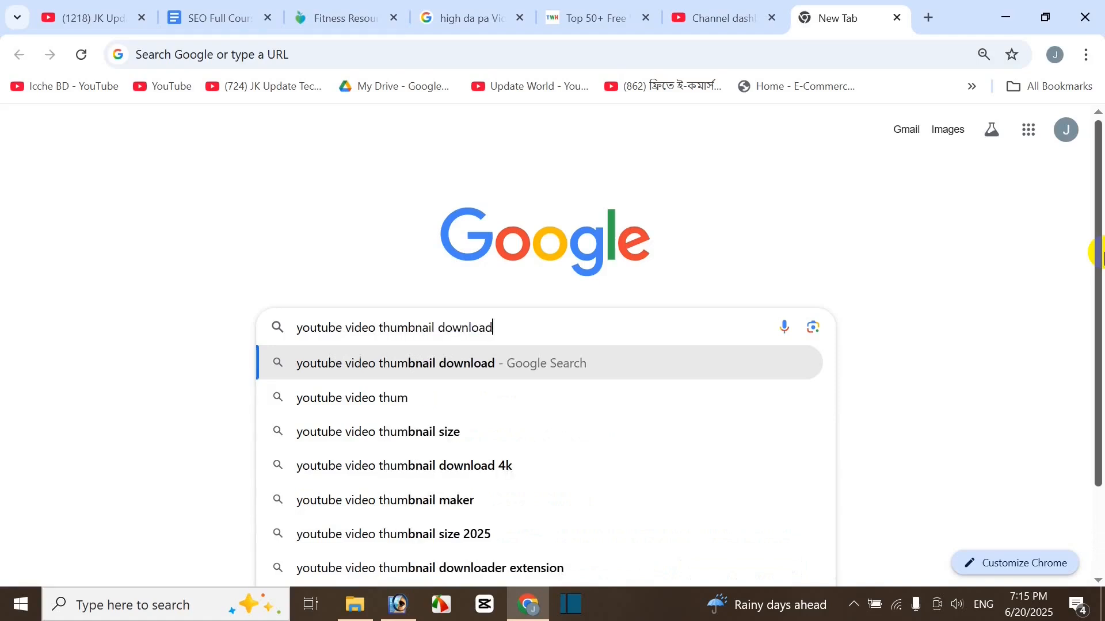
{"action": "key", "text": "BackSpace"}
{"action": "key", "text": "BackSpace"}
{"action": "key", "text": "BackSpace"}
{"action": "key", "text": "BackSpace"}
{"action": "key", "text": "BackSpace"}
{"action": "key", "text": "BackSpace"}
{"action": "key", "text": "BackSpace"}
{"action": "key", "text": "BackSpace"}
{"action": "type", "text": "suze"}
{"action": "key", "text": "BackSpace"}
{"action": "key", "text": "BackSpace"}
{"action": "key", "text": "BackSpace"}
{"action": "type", "text": "ze"}
{"action": "key", "text": "BackSpace"}
{"action": "key", "text": "BackSpace"}
{"action": "key", "text": "BackSpace"}
{"action": "type", "text": "ize 2025"}
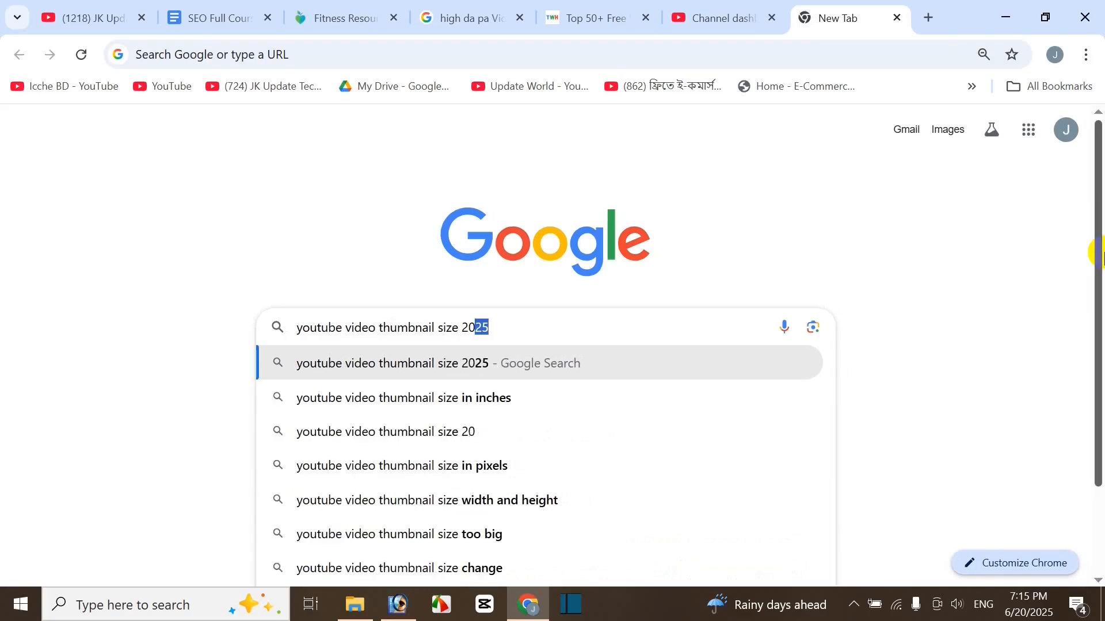
{"action": "key", "text": "Return"}
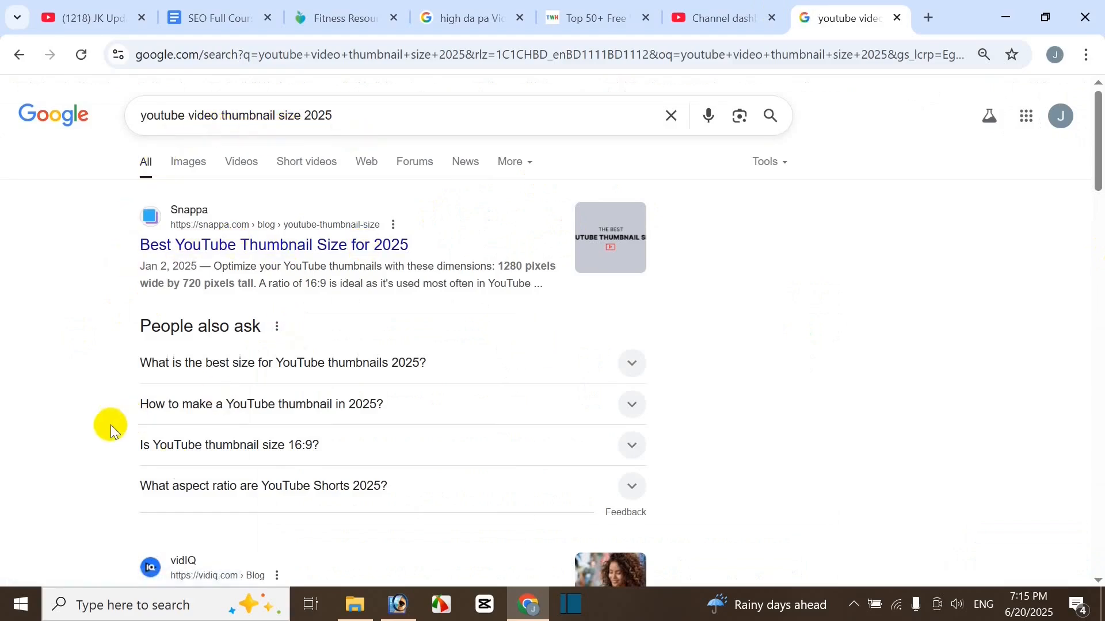
Expand the People also ask answers and highlight the 1280 by 720 pixel thumbnail size
{"action": "left_click", "coordinate": [331, 362]}
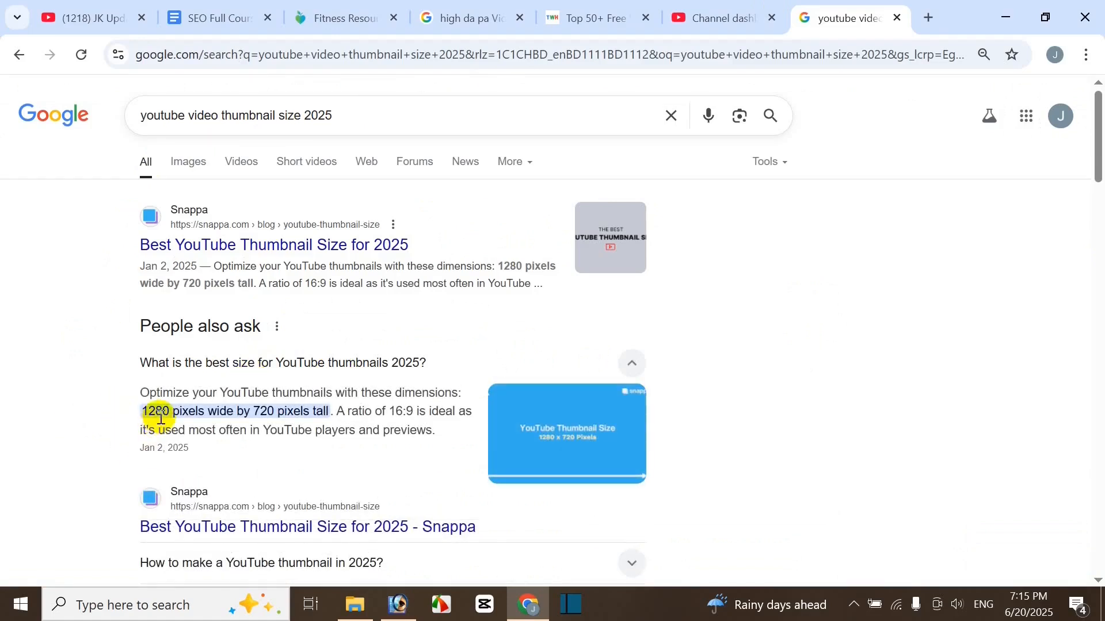
{"action": "left_click_drag", "start_coordinate": [162, 415], "coordinate": [300, 422]}
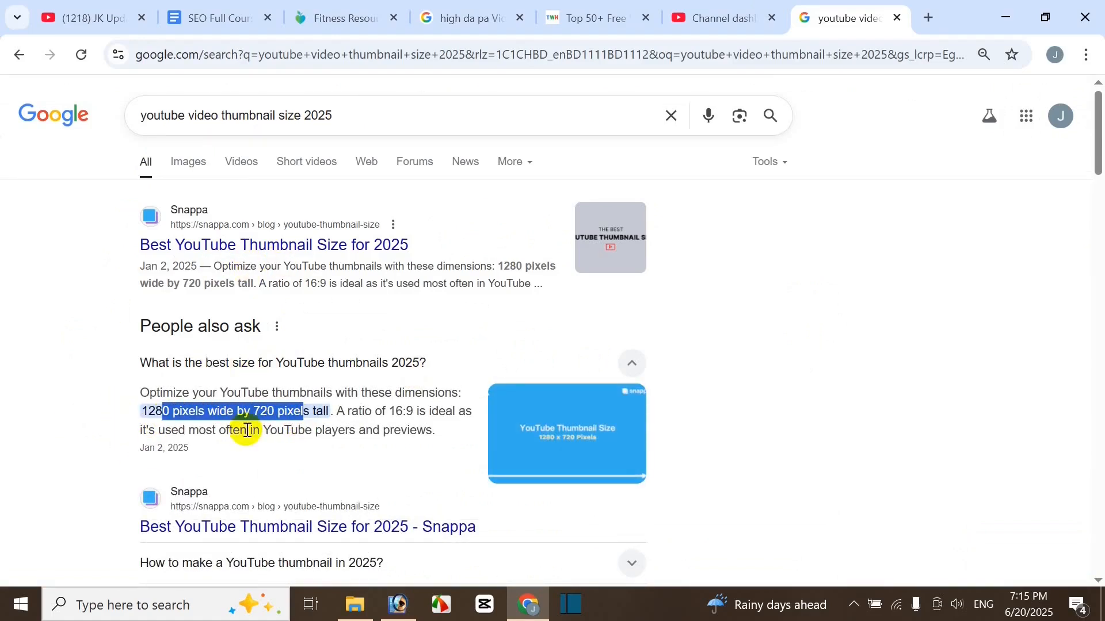
{"action": "scroll", "coordinate": [247, 427], "scroll_direction": "down", "scroll_amount": 4}
{"action": "scroll", "coordinate": [236, 453], "scroll_direction": "up", "scroll_amount": 1}
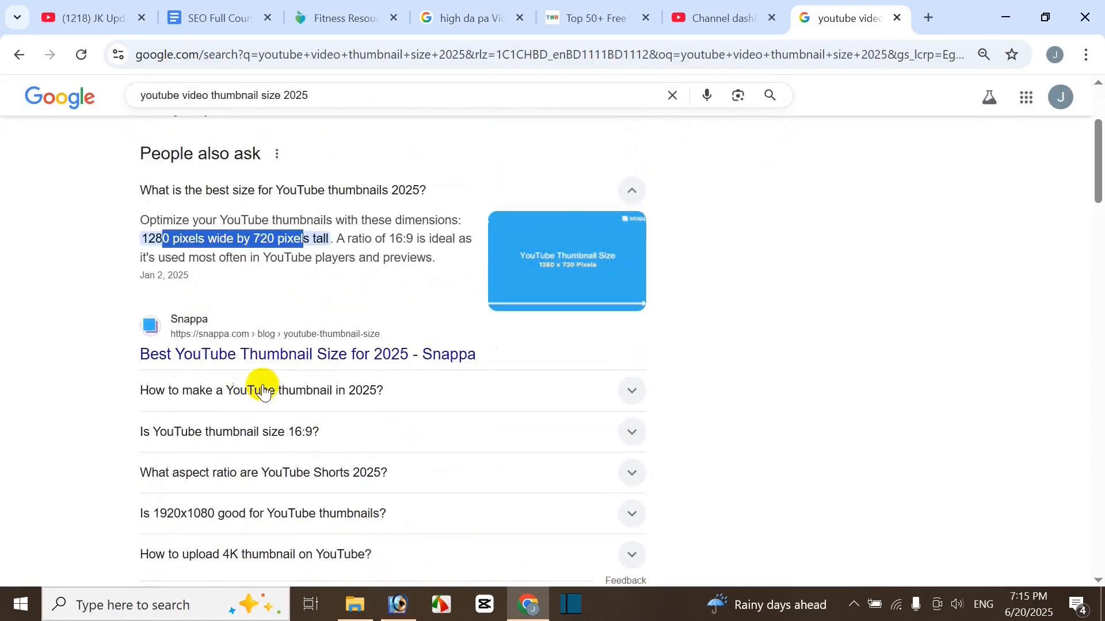
{"action": "left_click", "coordinate": [254, 484]}
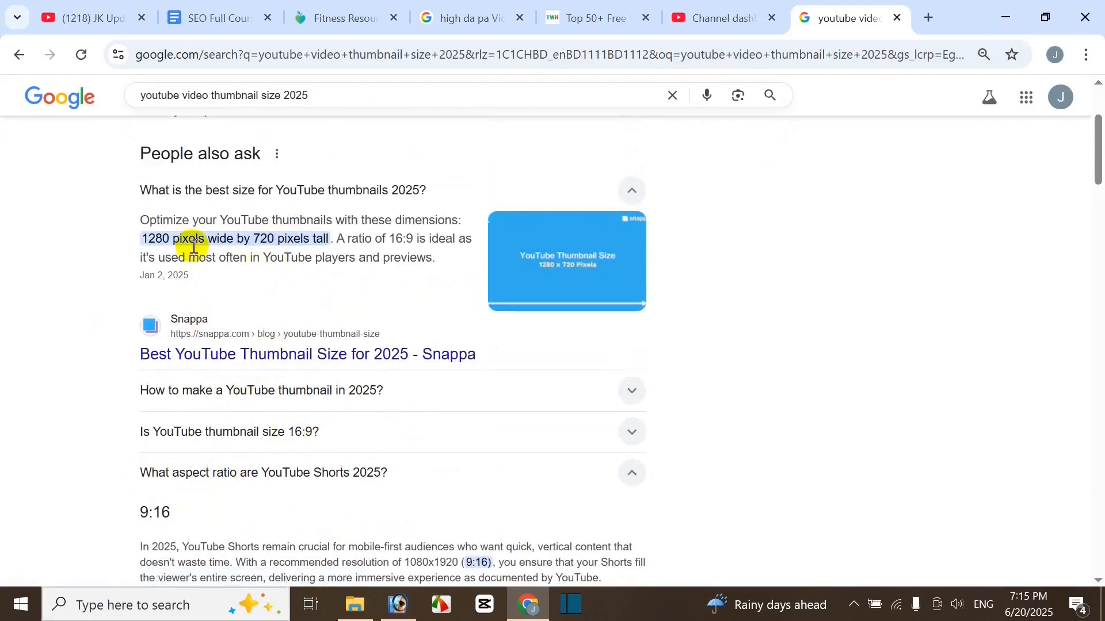
{"action": "scroll", "coordinate": [233, 244], "scroll_direction": "up", "scroll_amount": 3}
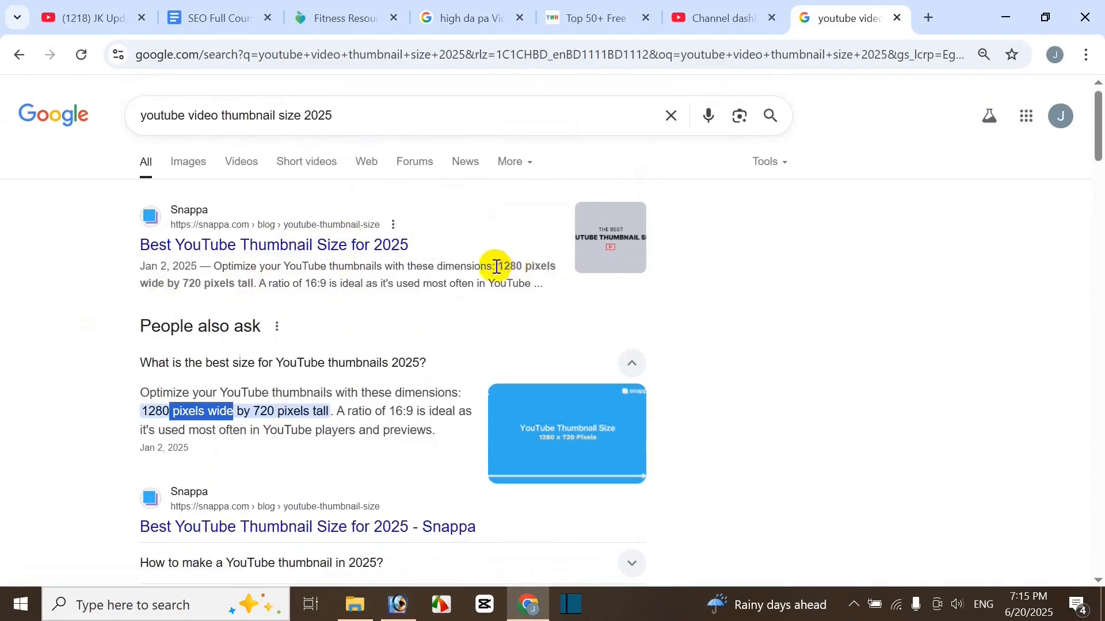
{"action": "left_click_drag", "start_coordinate": [495, 265], "coordinate": [550, 266]}
{"action": "left_click_drag", "start_coordinate": [184, 285], "coordinate": [234, 285]}
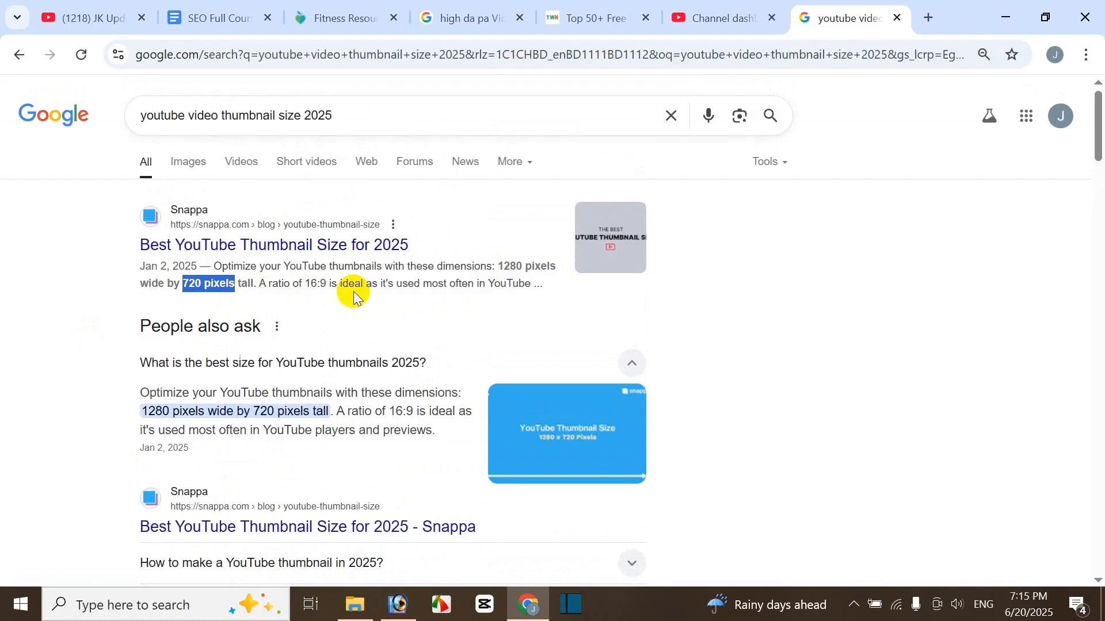
{"action": "left_click_drag", "start_coordinate": [510, 267], "coordinate": [531, 267]}
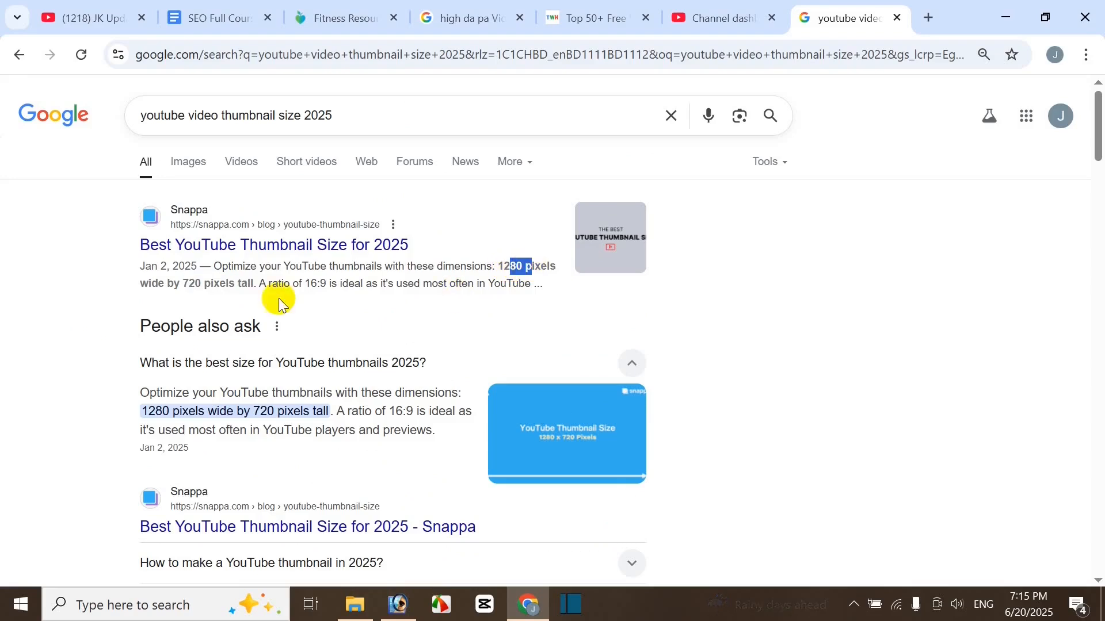
{"action": "left_click_drag", "start_coordinate": [227, 284], "coordinate": [235, 283]}
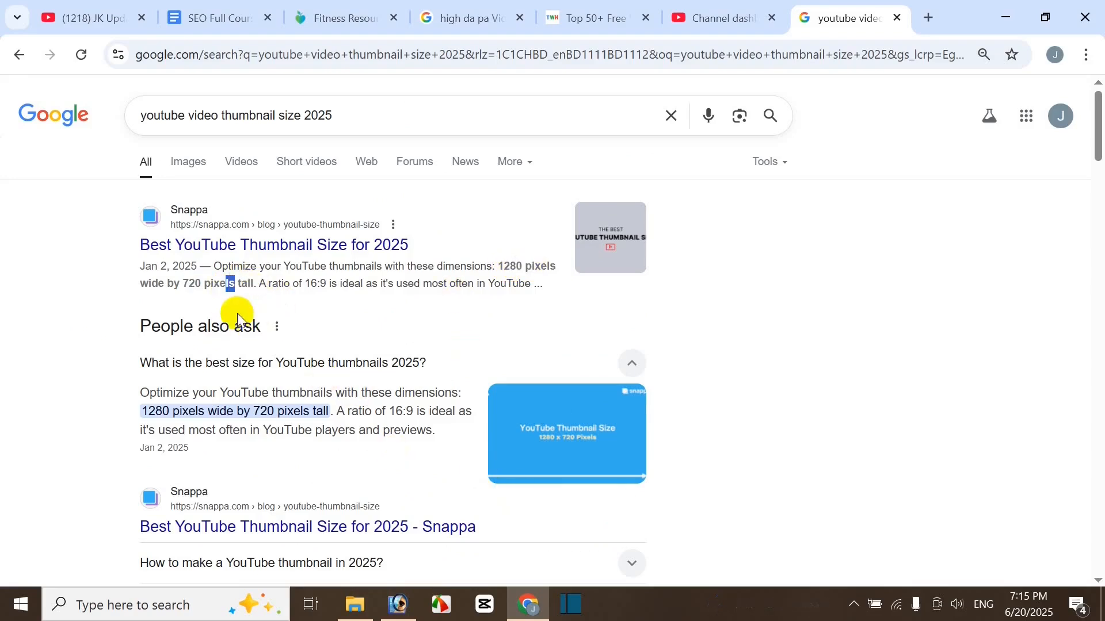
Find the saved fitbess screenshot in Documents, then switch over to Photoshop
{"action": "left_click", "coordinate": [355, 619]}
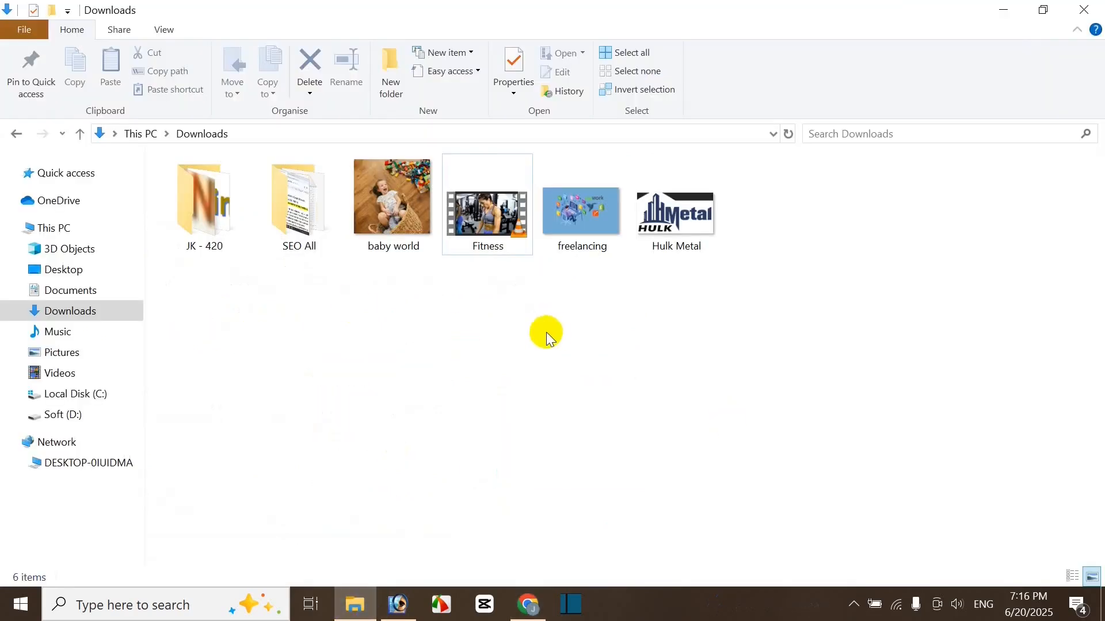
{"action": "left_click", "coordinate": [95, 290]}
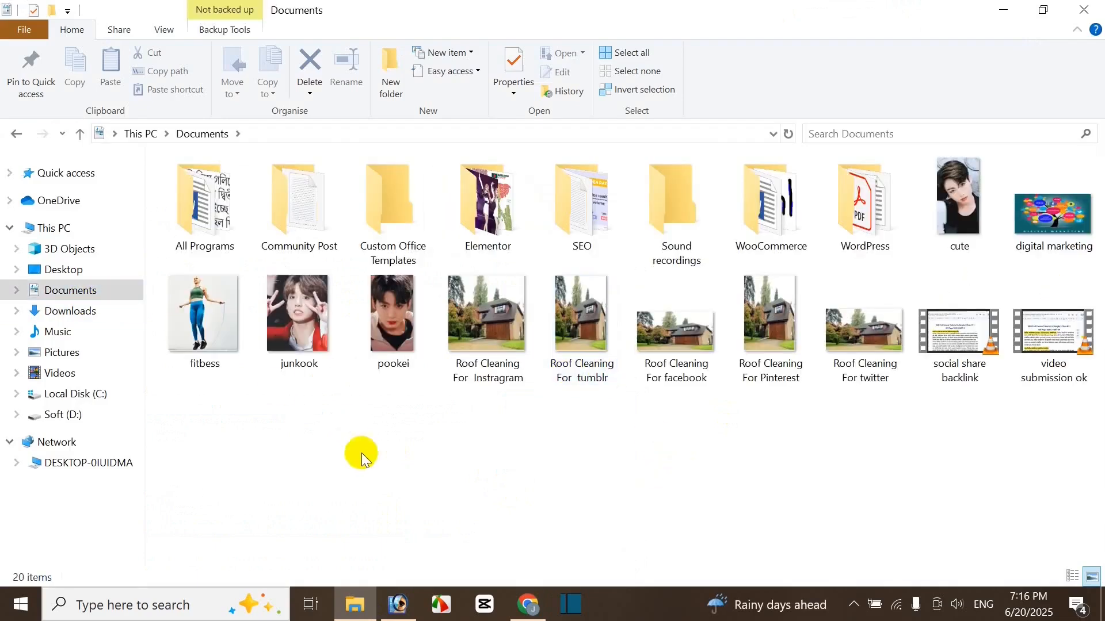
{"action": "left_click", "coordinate": [190, 327]}
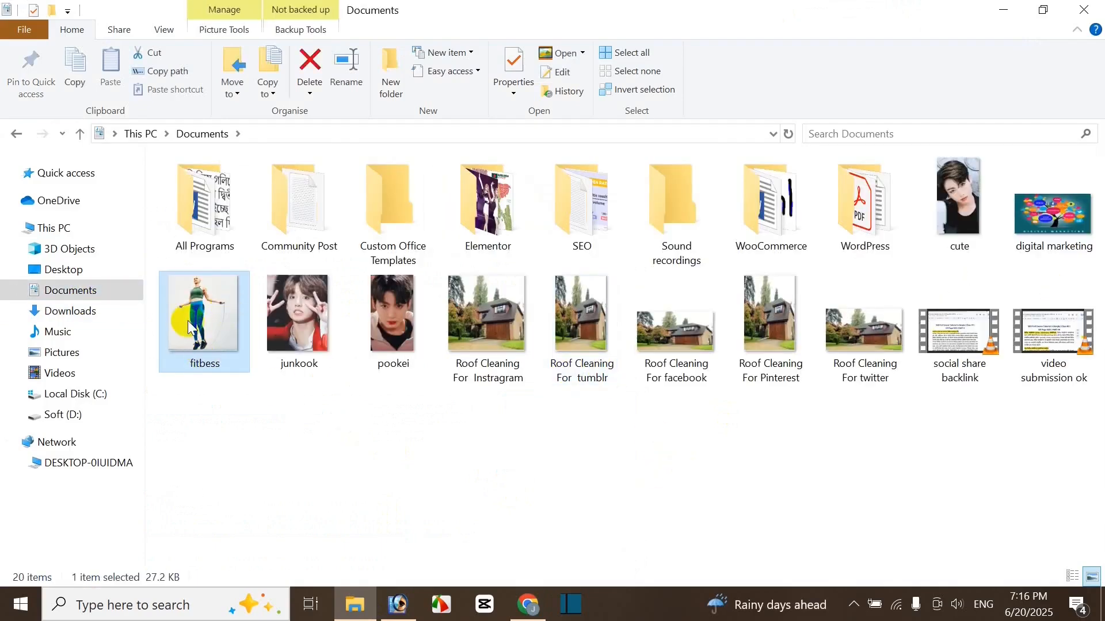
{"action": "left_click", "coordinate": [467, 478]}
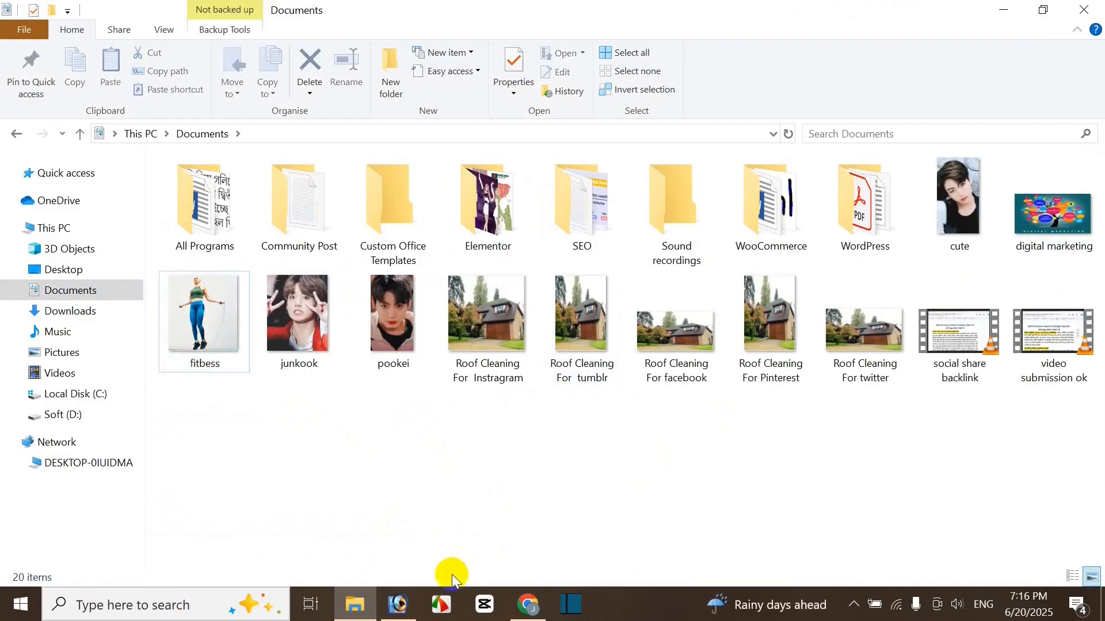
{"action": "left_click", "coordinate": [398, 604]}
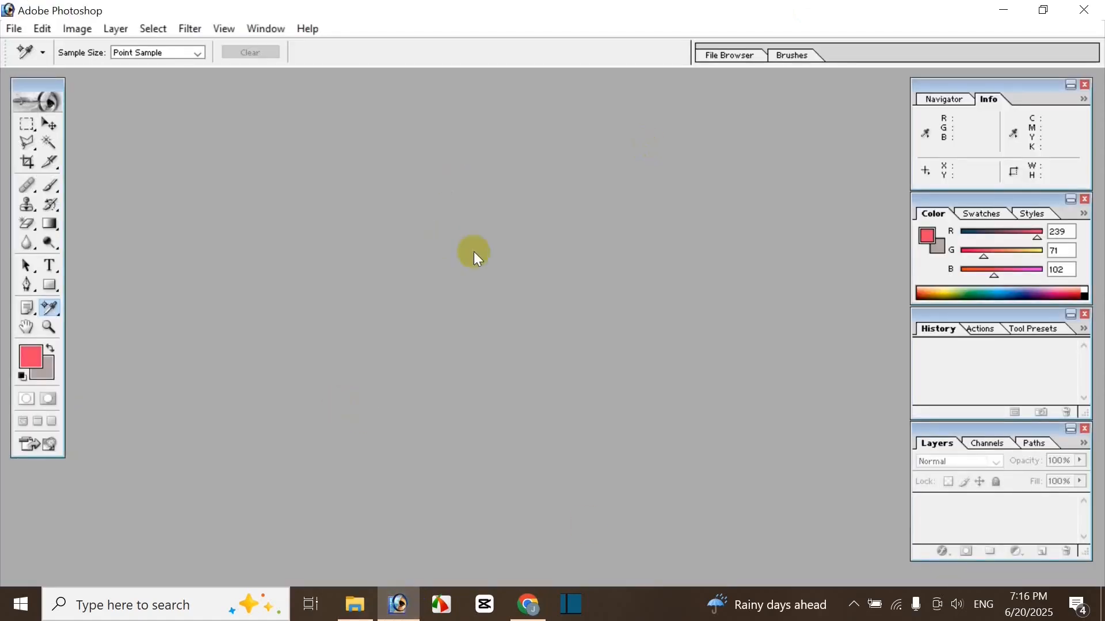
Open fitbess.jpg from the Documents folder in Photoshop
{"action": "left_click", "coordinate": [18, 30]}
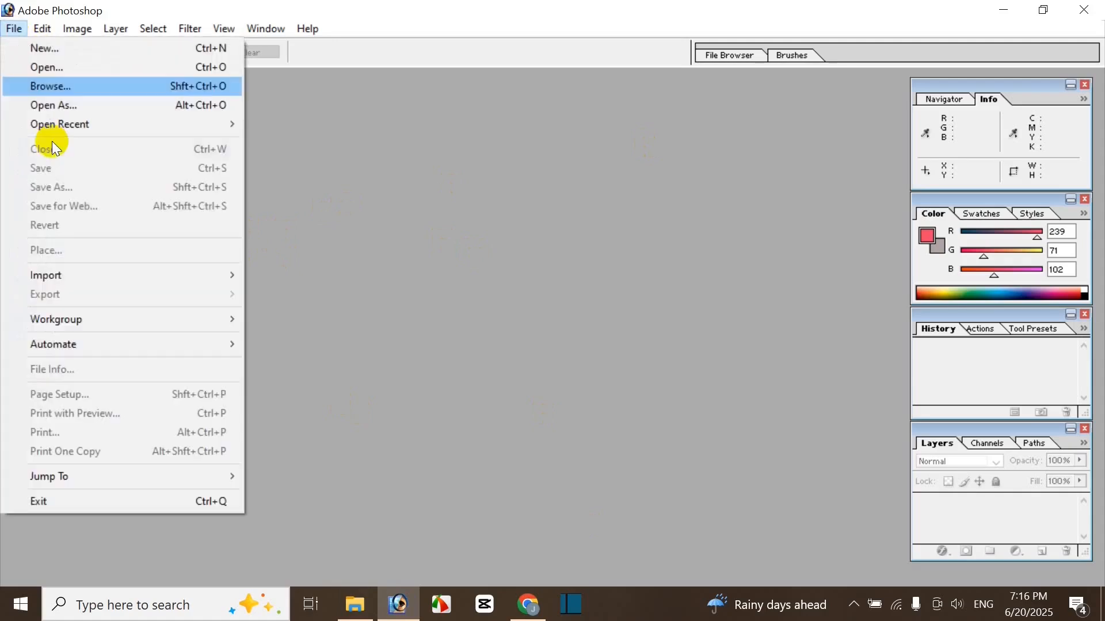
{"action": "left_click", "coordinate": [468, 260]}
{"action": "double_click", "coordinate": [468, 261]}
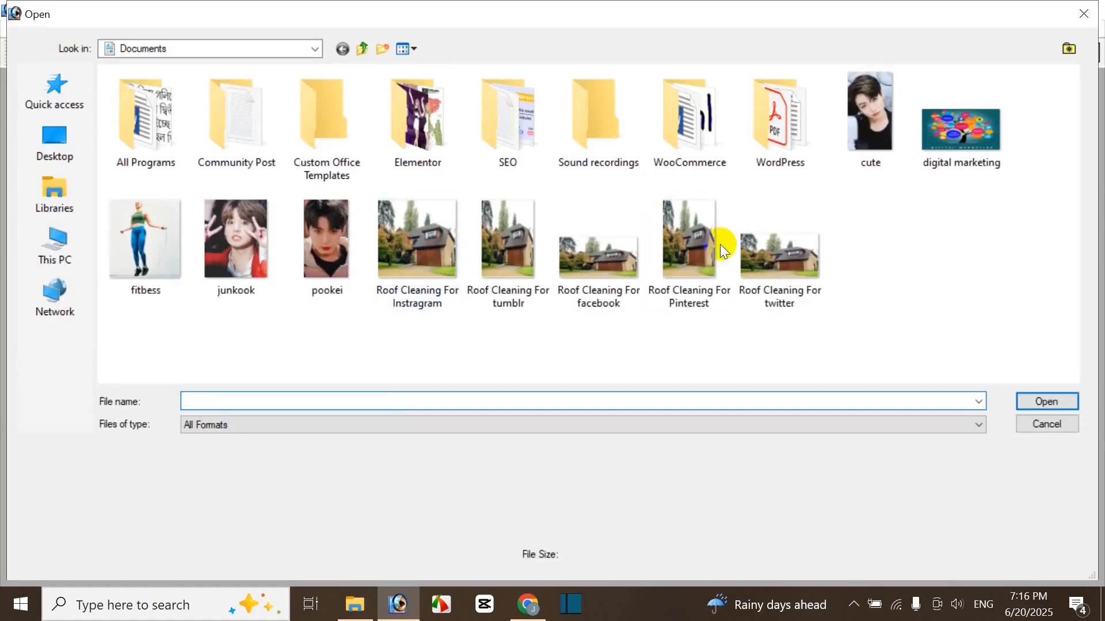
{"action": "double_click", "coordinate": [149, 253]}
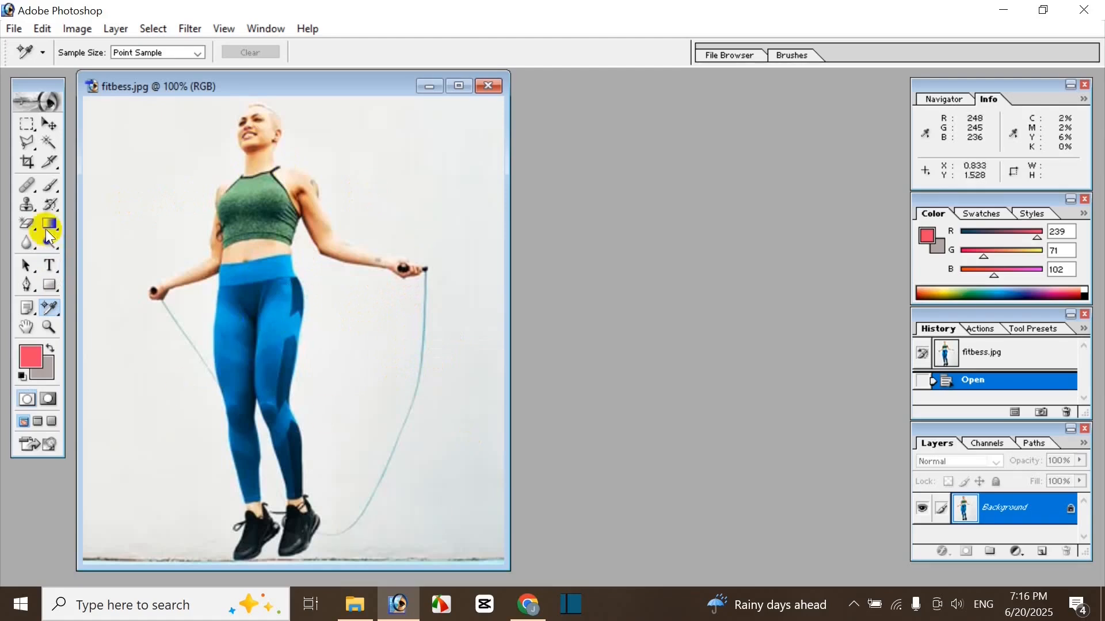
{"action": "left_click", "coordinate": [51, 265]}
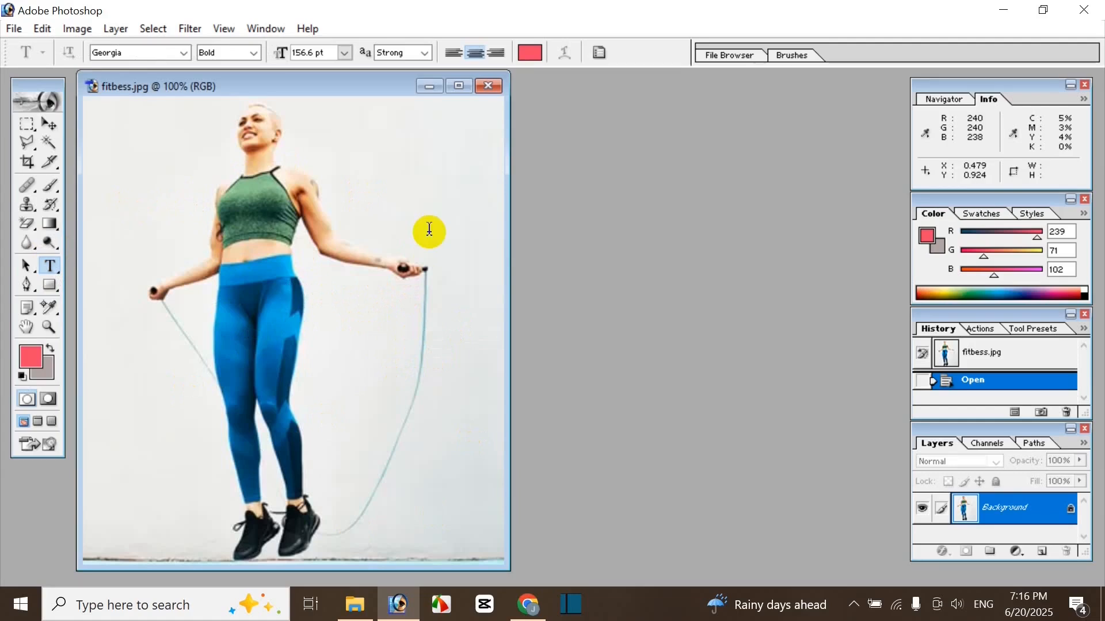
Add an 18 pt 'Fitness' text heading and move it to the photo's upper right
{"action": "left_click", "coordinate": [430, 233]}
{"action": "type", "text": "FI"}
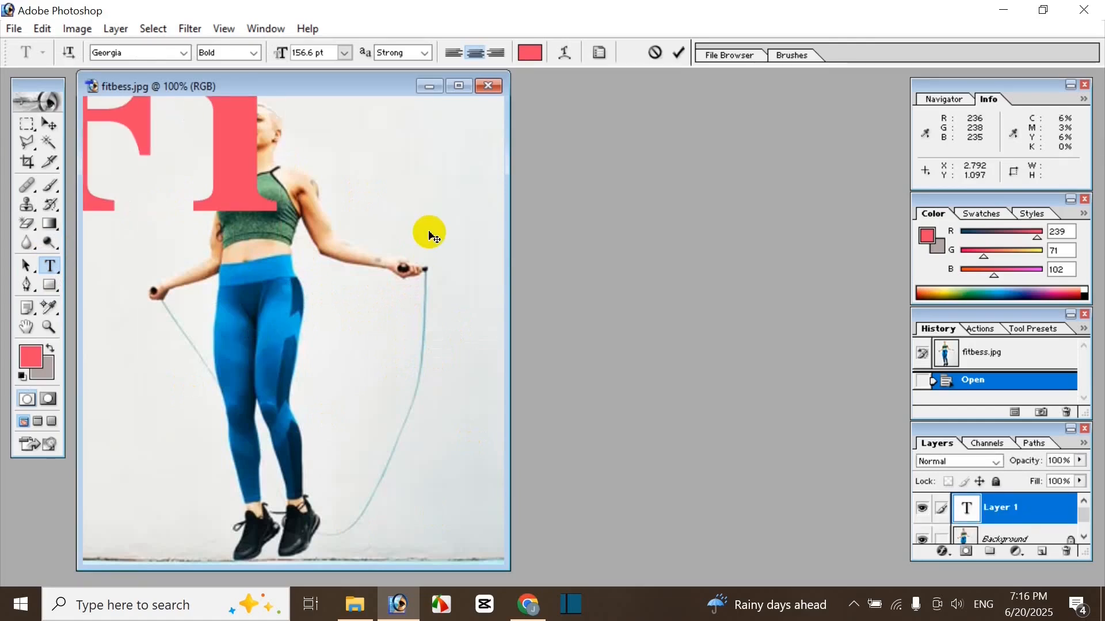
{"action": "type", "text": "tnes"}
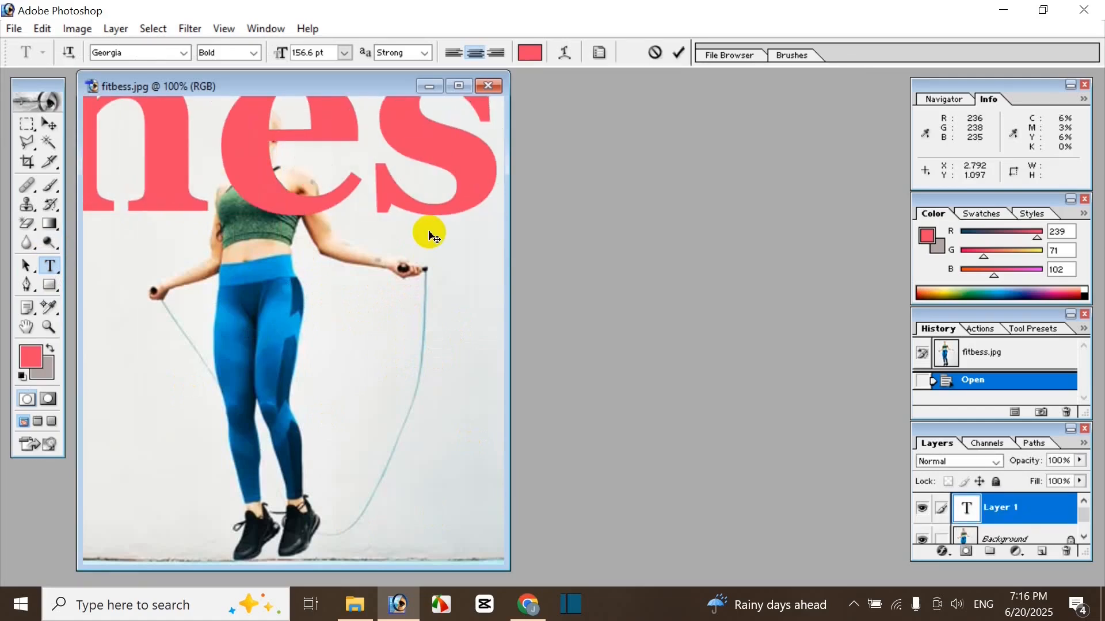
{"action": "key", "text": "ctrl+a"}
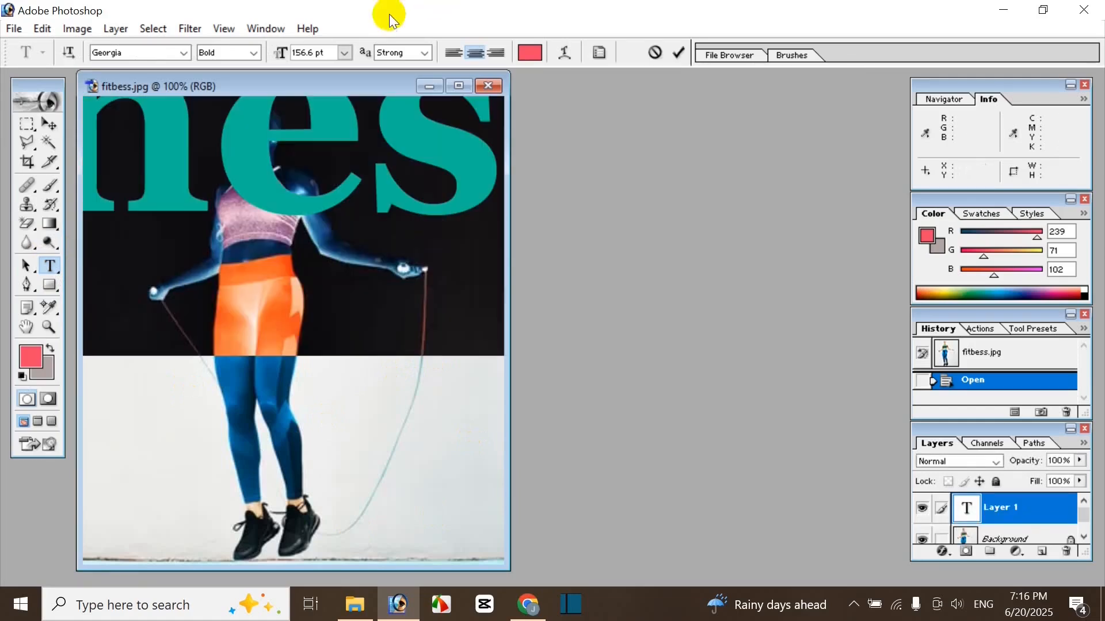
{"action": "left_click", "coordinate": [342, 57]}
{"action": "left_click", "coordinate": [346, 232]}
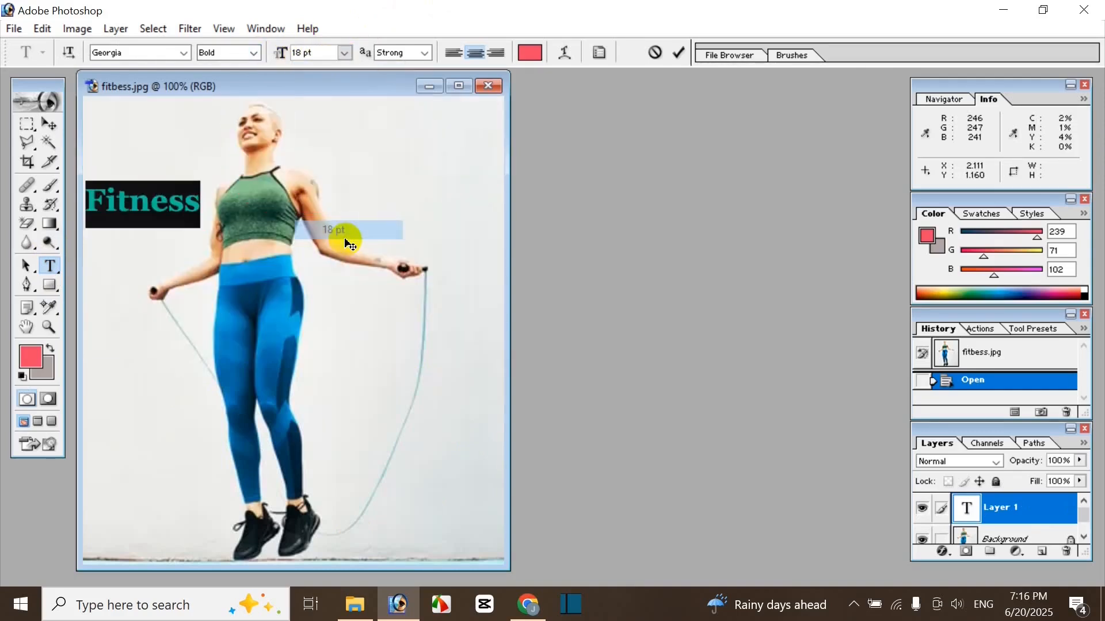
{"action": "left_click", "coordinate": [50, 123]}
{"action": "left_click_drag", "start_coordinate": [140, 215], "coordinate": [413, 170]}
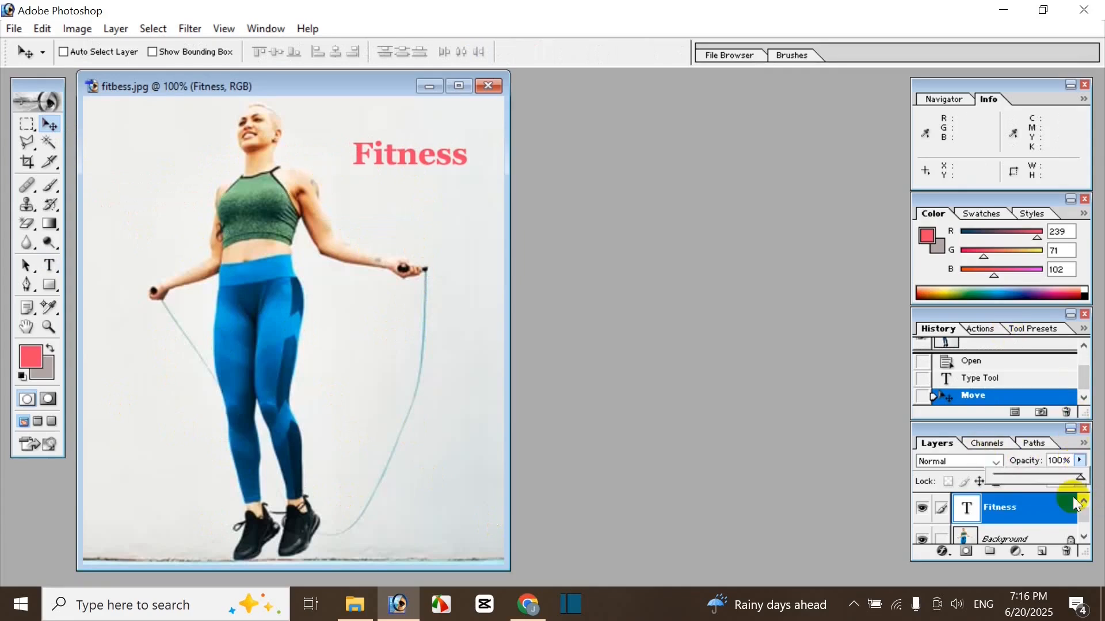
Flatten the image and resize it to 1280 pixels wide, then recheck the thumbnail size
{"action": "left_click", "coordinate": [1085, 446]}
{"action": "left_click", "coordinate": [997, 411]}
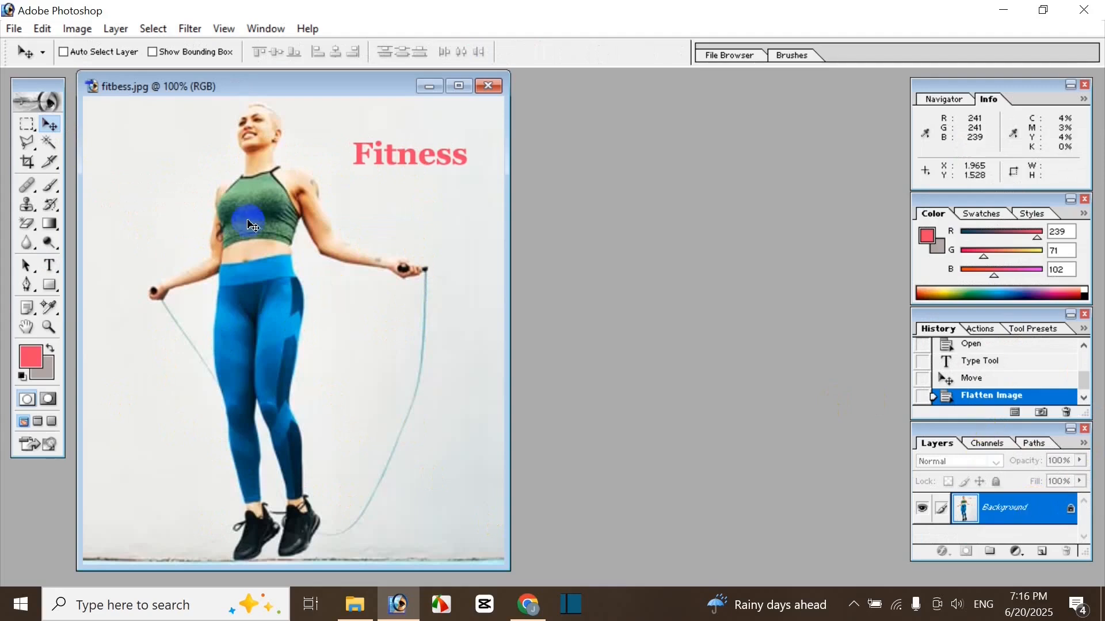
{"action": "left_click", "coordinate": [77, 28]}
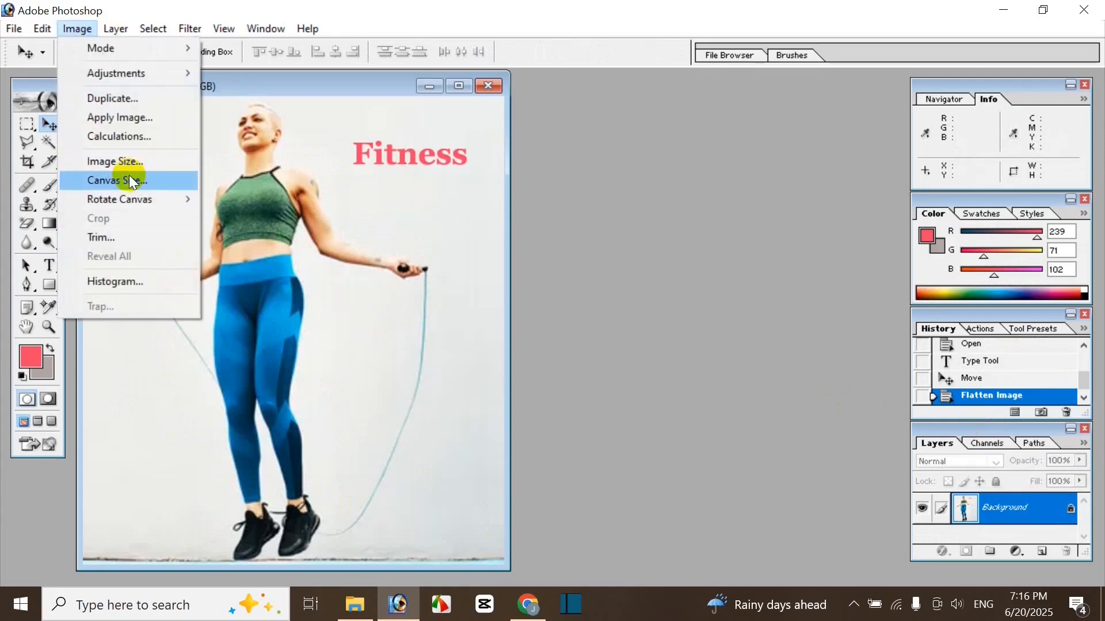
{"action": "left_click", "coordinate": [115, 161]}
{"action": "key", "text": "Tab"}
{"action": "type", "text": "7"}
{"action": "key", "text": "Return"}
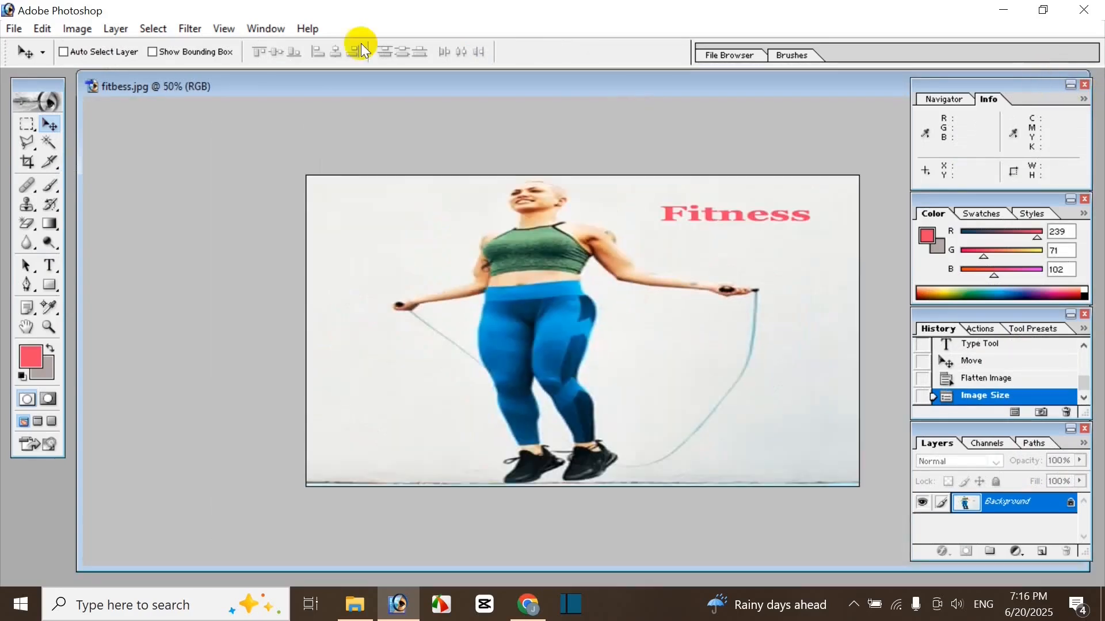
{"action": "left_click", "coordinate": [528, 604]}
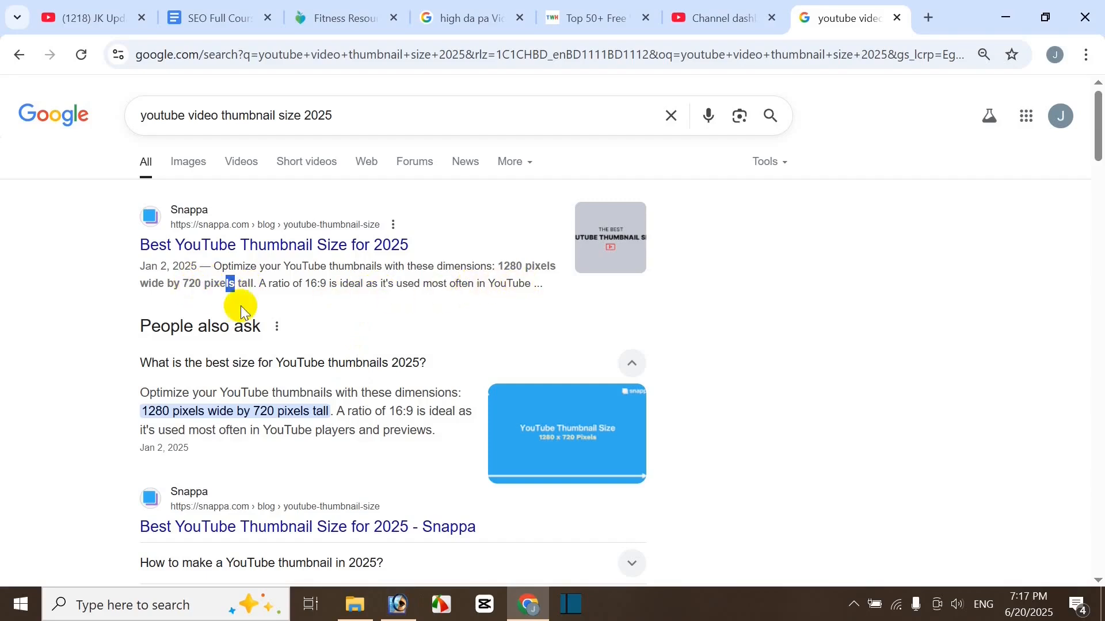
Confirm in Photoshop's Image Size that fitbess is 1280 × 720 pixels, then close the image
{"action": "left_click", "coordinate": [398, 604]}
{"action": "left_click", "coordinate": [80, 29]}
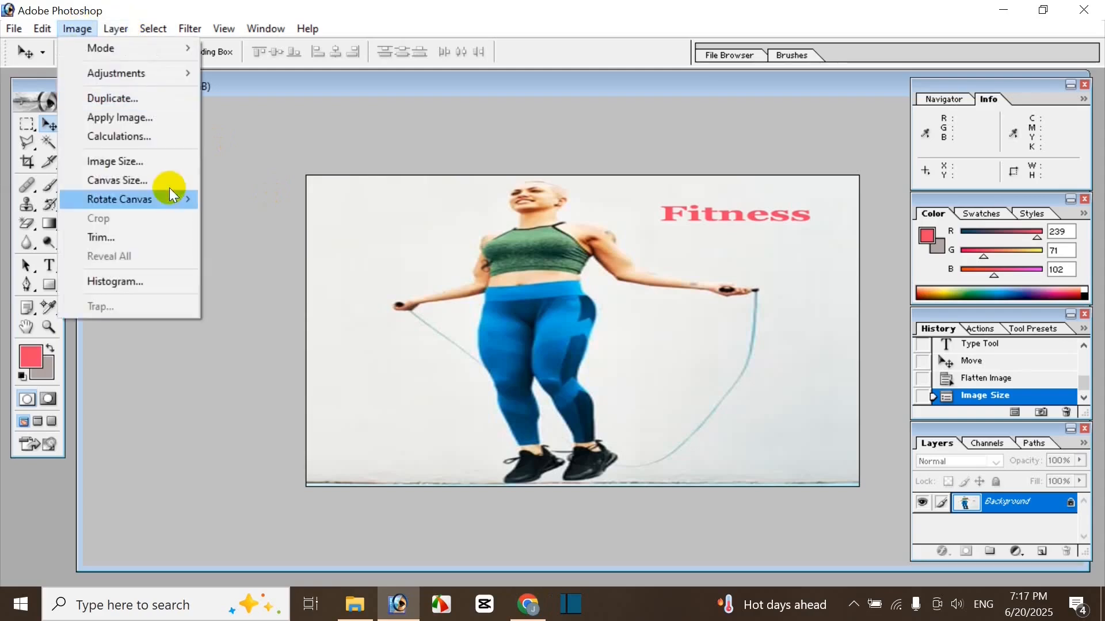
{"action": "left_click", "coordinate": [152, 161]}
{"action": "left_click", "coordinate": [502, 227]}
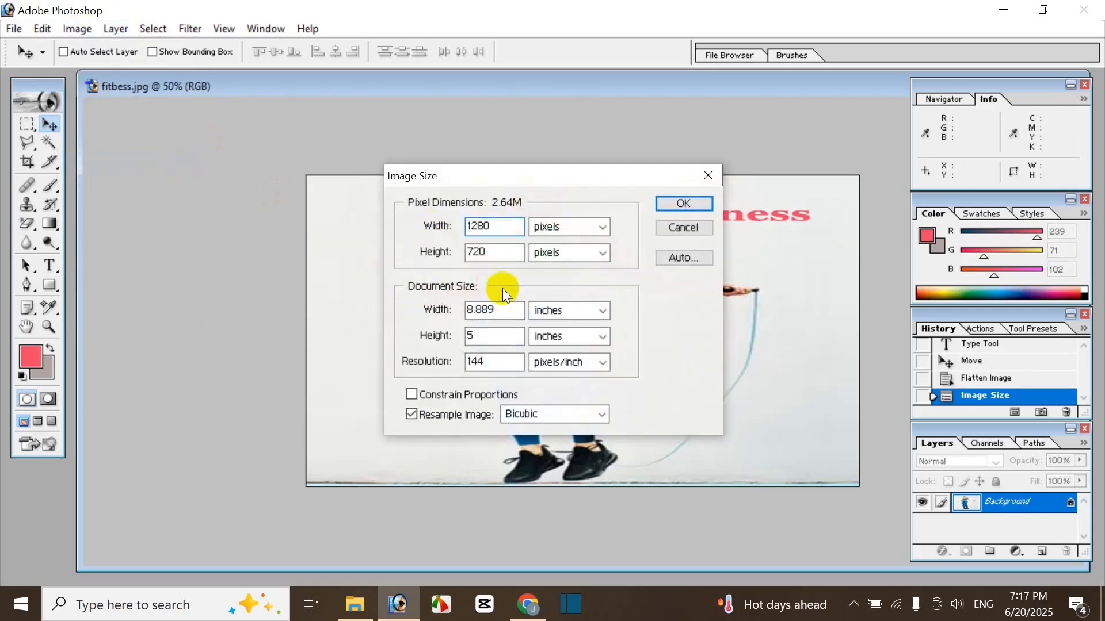
{"action": "left_click", "coordinate": [679, 204]}
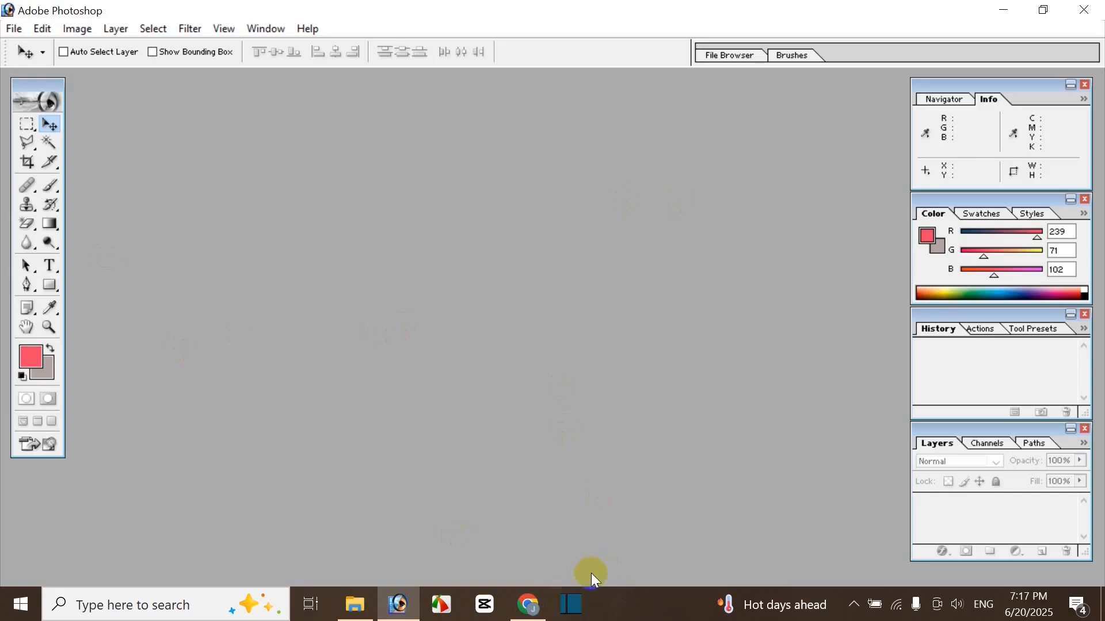
Glance at the SEO Full Course document in Chrome, then bring File Explorer forward
{"action": "left_click", "coordinate": [528, 605]}
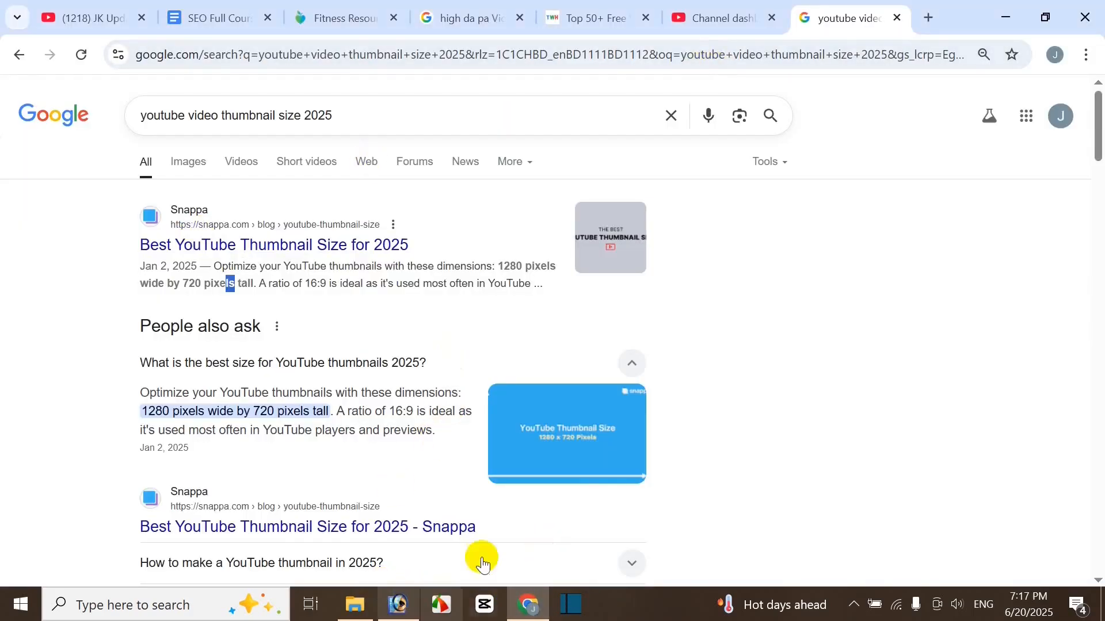
{"action": "left_click", "coordinate": [223, 25]}
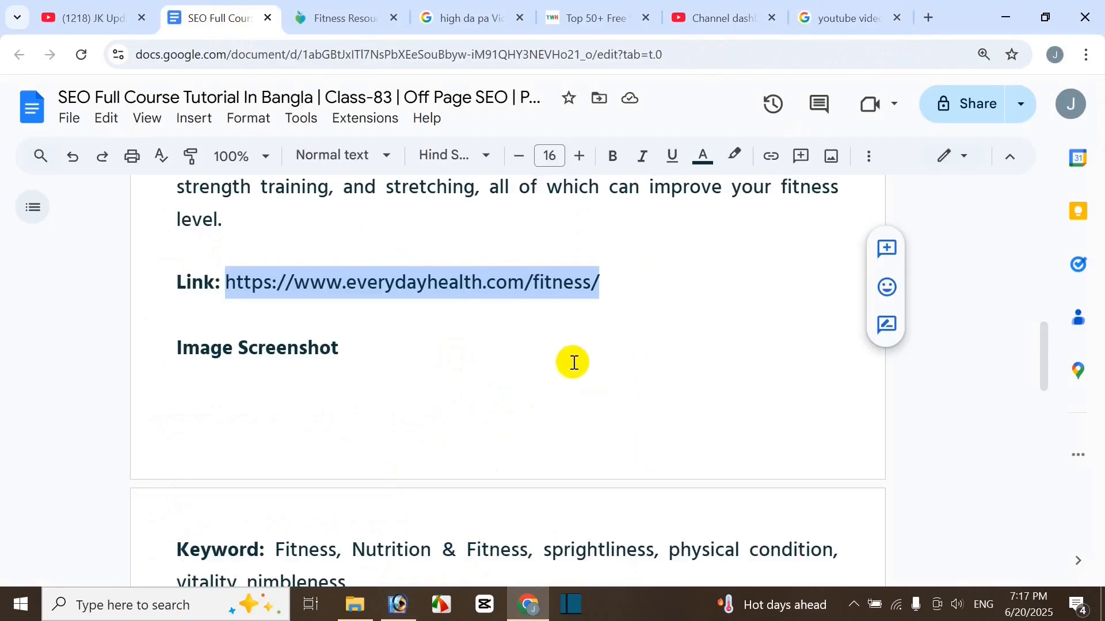
{"action": "left_click", "coordinate": [274, 230]}
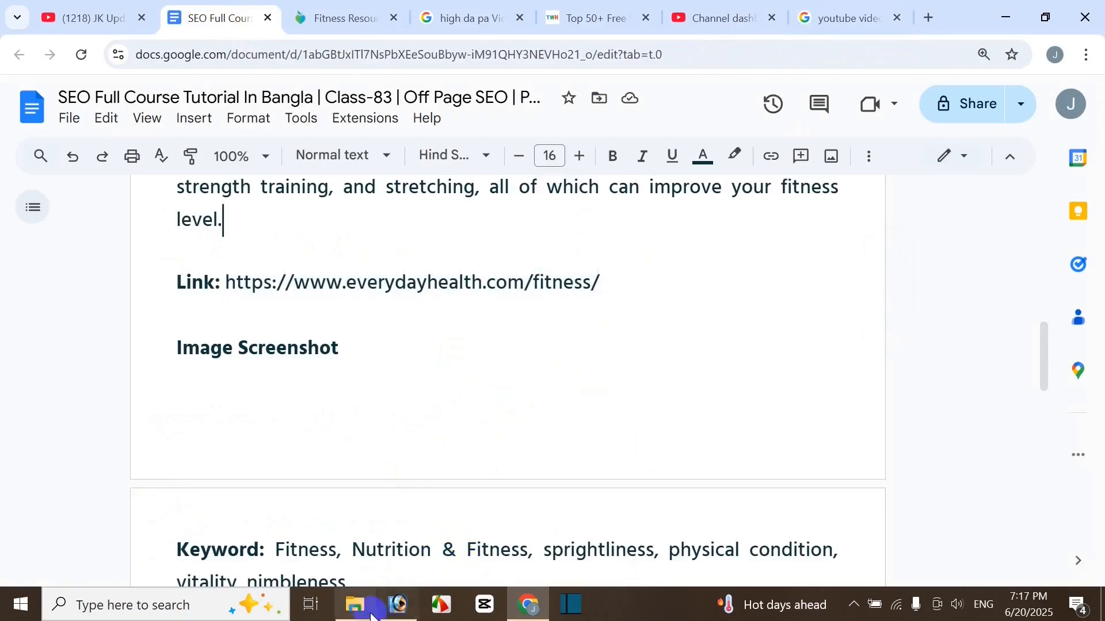
{"action": "left_click", "coordinate": [355, 606]}
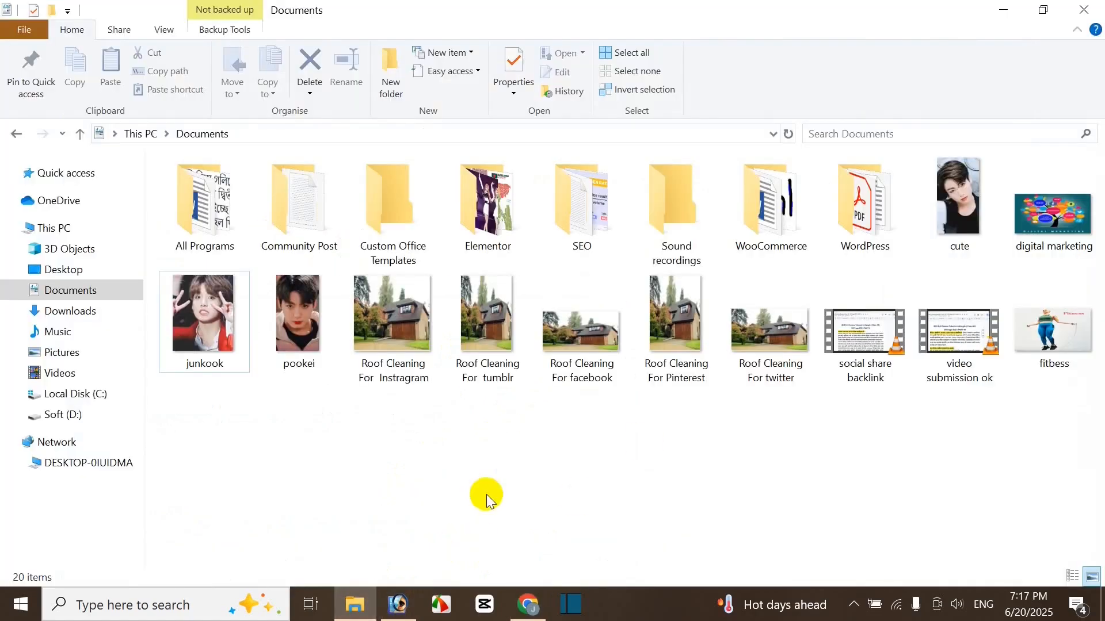
Paste the edited fitbess image into the Downloads folder beside the Fitness video
{"action": "left_click", "coordinate": [1053, 331]}
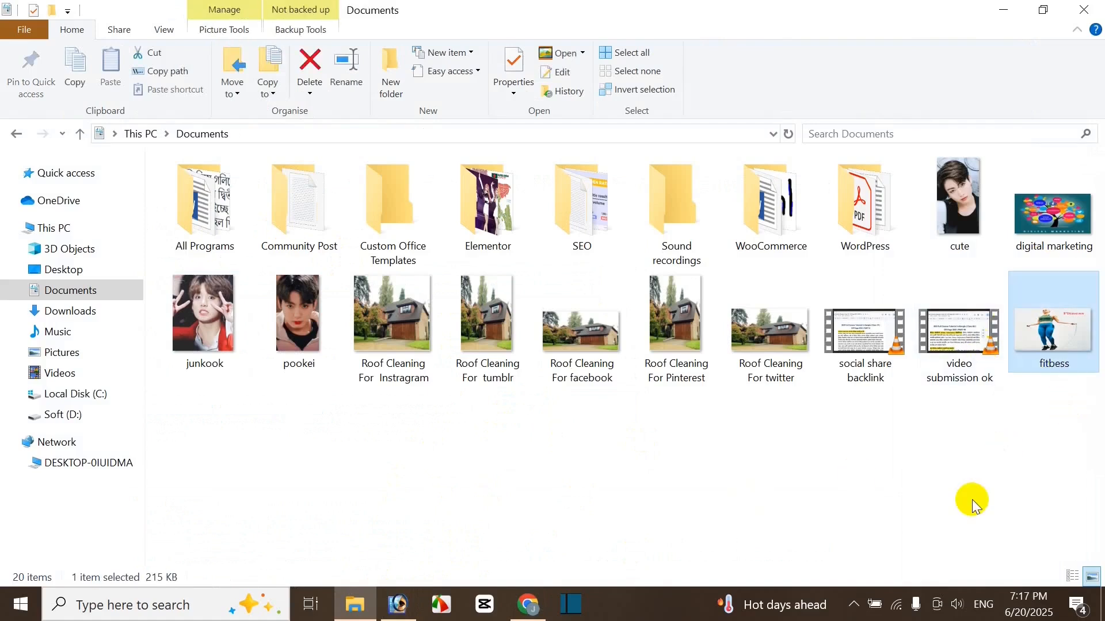
{"action": "left_click", "coordinate": [106, 313]}
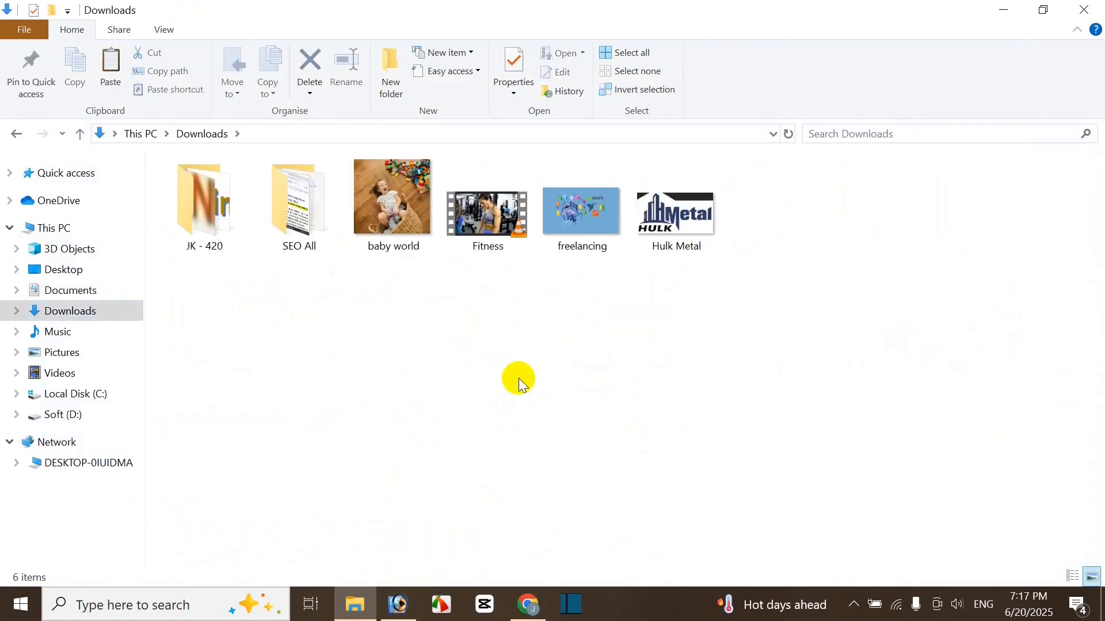
{"action": "key", "text": "ctrl+v"}
{"action": "left_click", "coordinate": [491, 299]}
{"action": "left_click", "coordinate": [488, 225]}
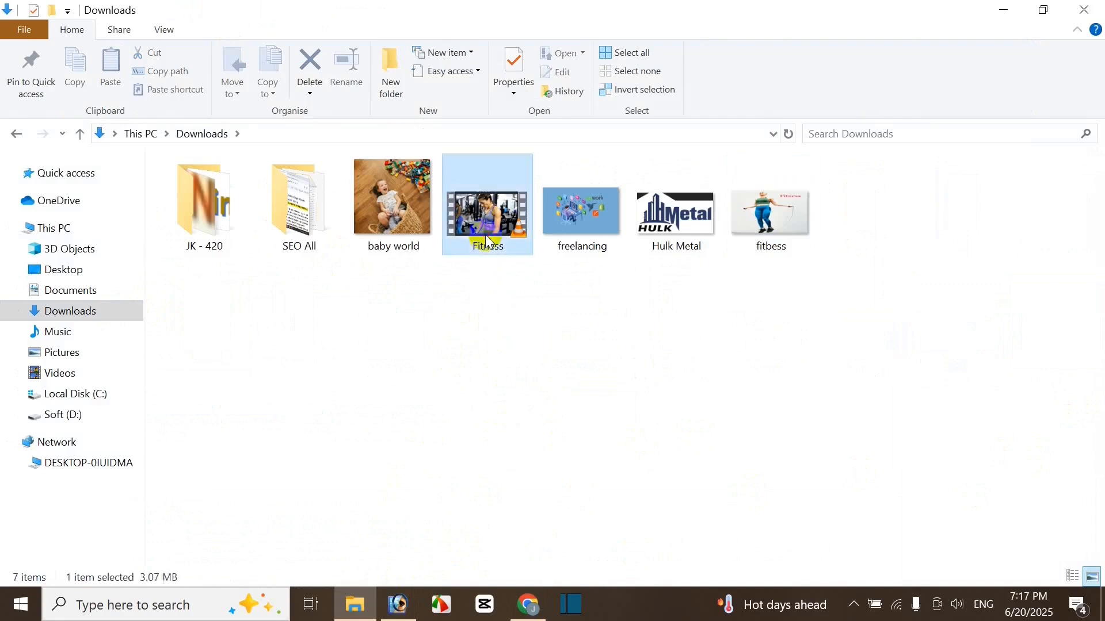
{"action": "left_click", "coordinate": [793, 245]}
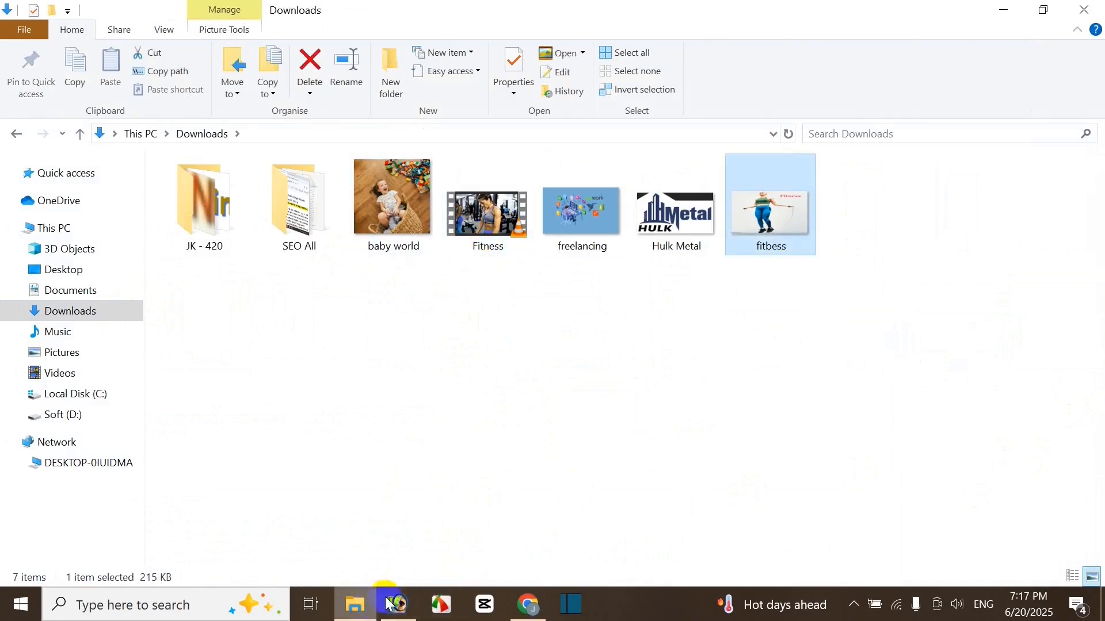
Select the video title text in the Google Doc
{"action": "left_click", "coordinate": [516, 611]}
{"action": "scroll", "coordinate": [371, 308], "scroll_direction": "up", "scroll_amount": 5}
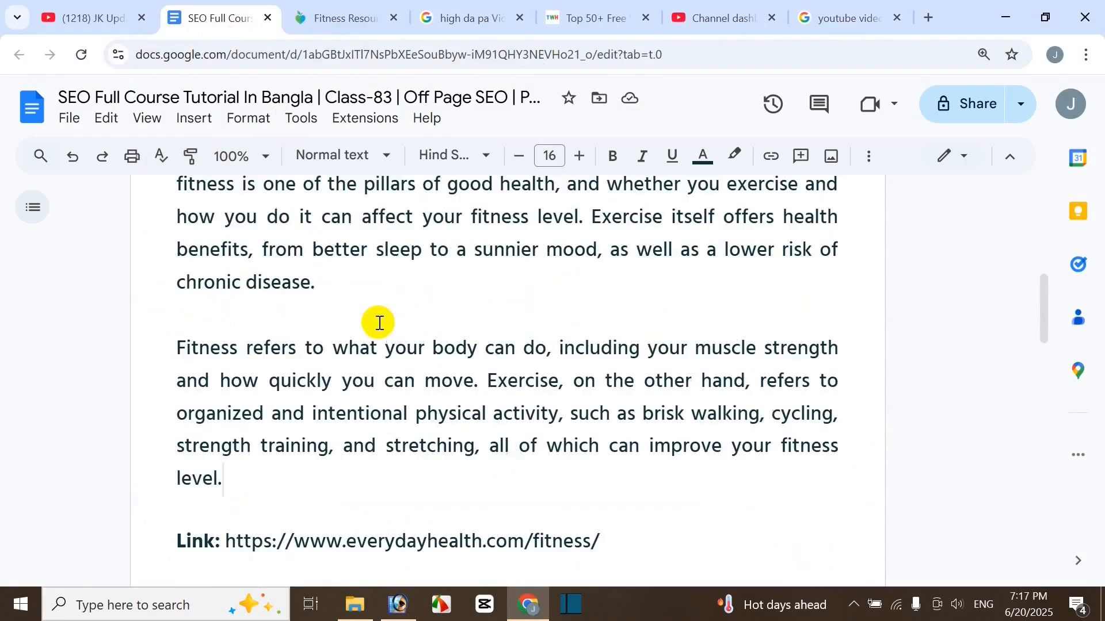
{"action": "scroll", "coordinate": [380, 323], "scroll_direction": "up", "scroll_amount": 5}
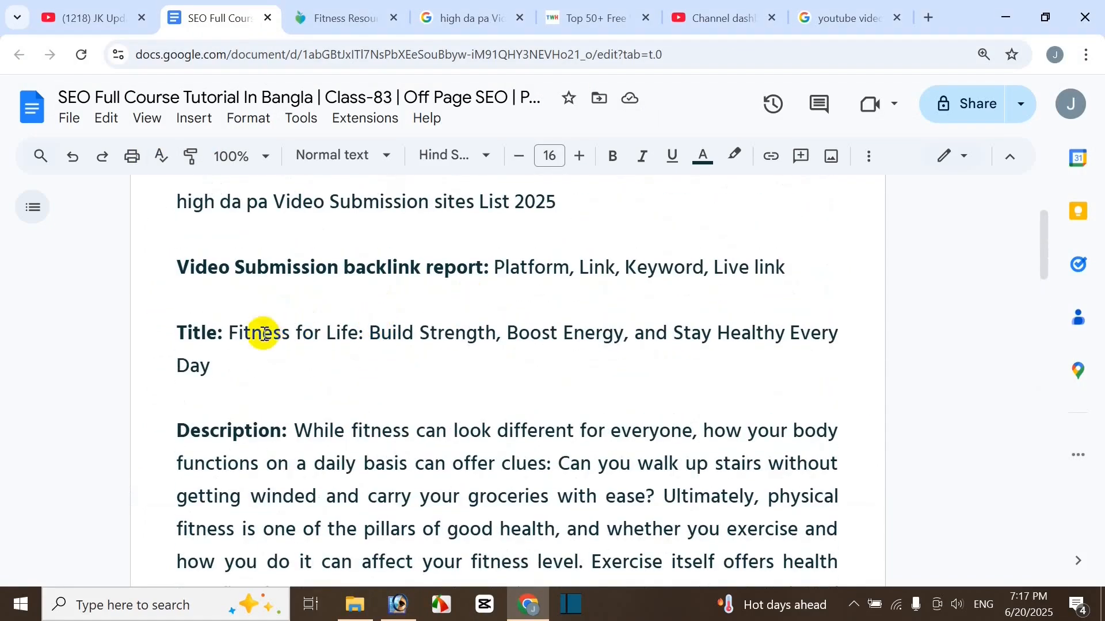
{"action": "left_click_drag", "start_coordinate": [236, 340], "coordinate": [227, 365]}
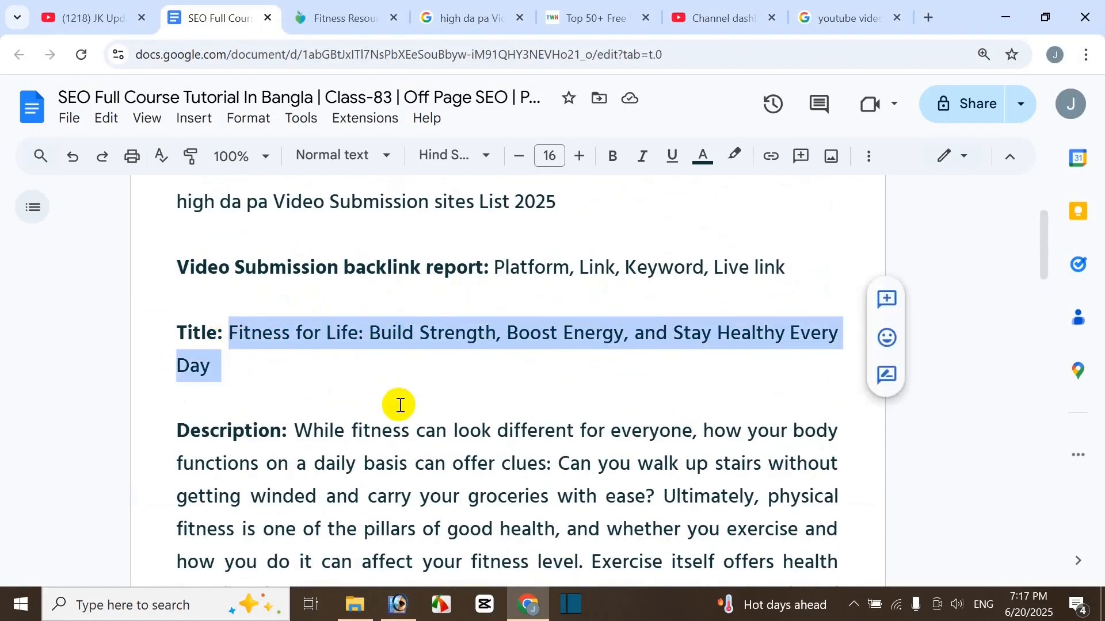
Try renaming fitbess to the doc title; the colon triggers an invalid-character error, so dismiss it
{"action": "left_click", "coordinate": [365, 605]}
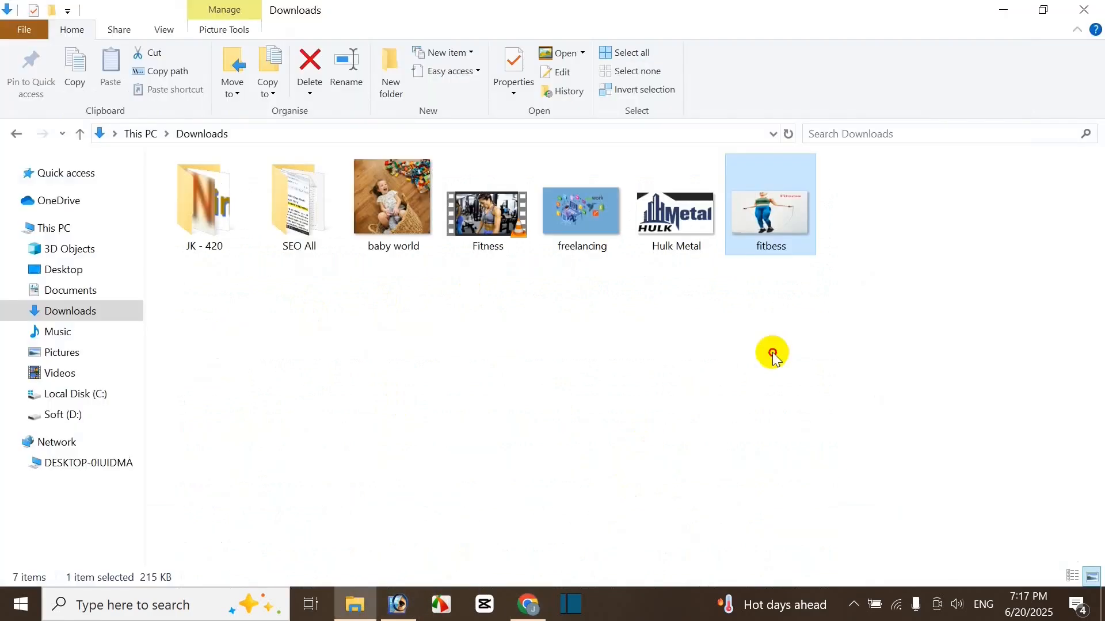
{"action": "key", "text": "F2"}
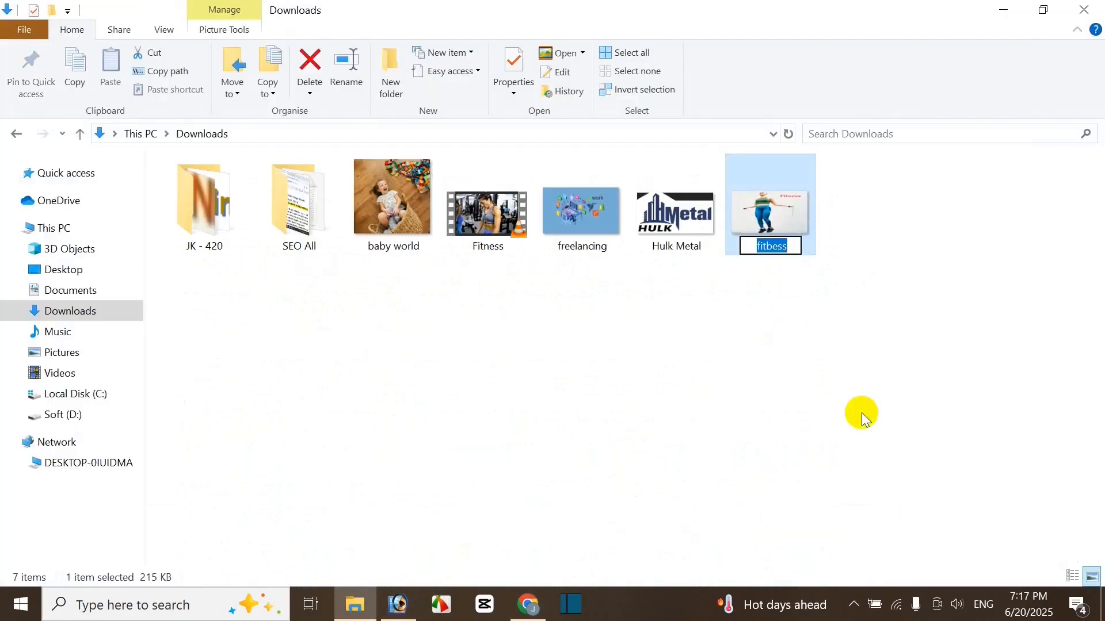
{"action": "type", "text": "Fitness for Life Build Strength, Boost Energy, and Stay Healthy Every Day"}
{"action": "key", "text": "Return"}
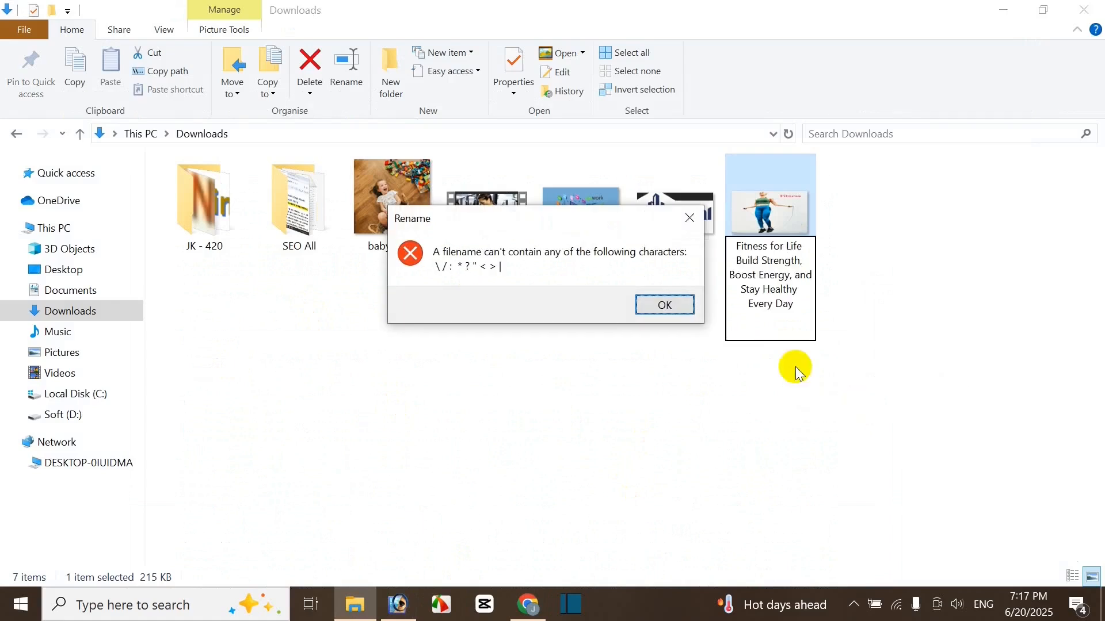
{"action": "left_click", "coordinate": [652, 311]}
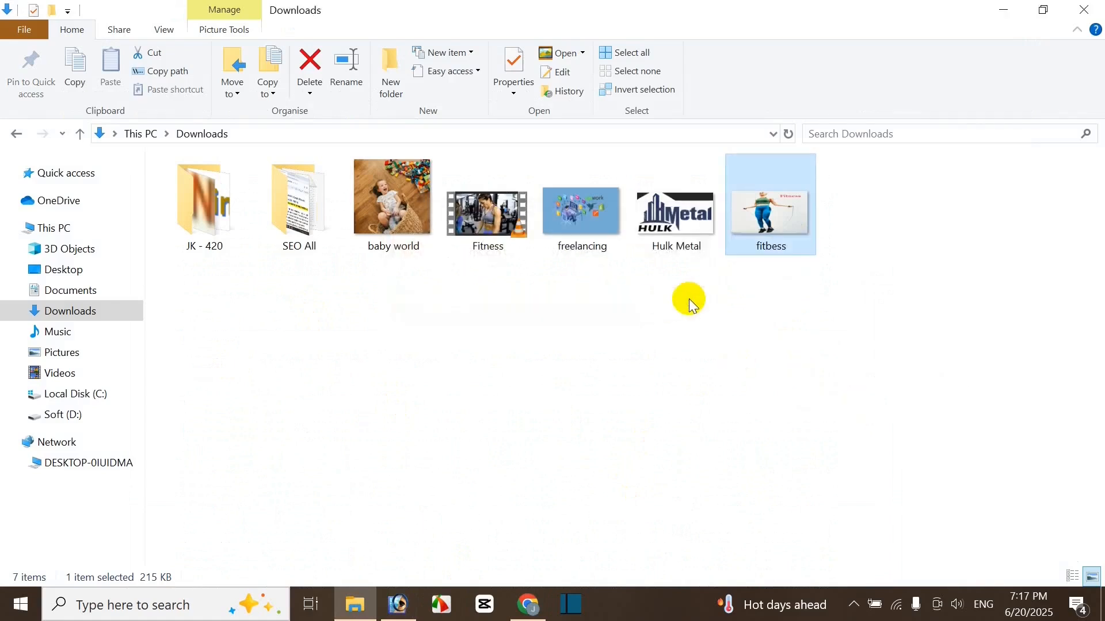
{"action": "left_click", "coordinate": [667, 392]}
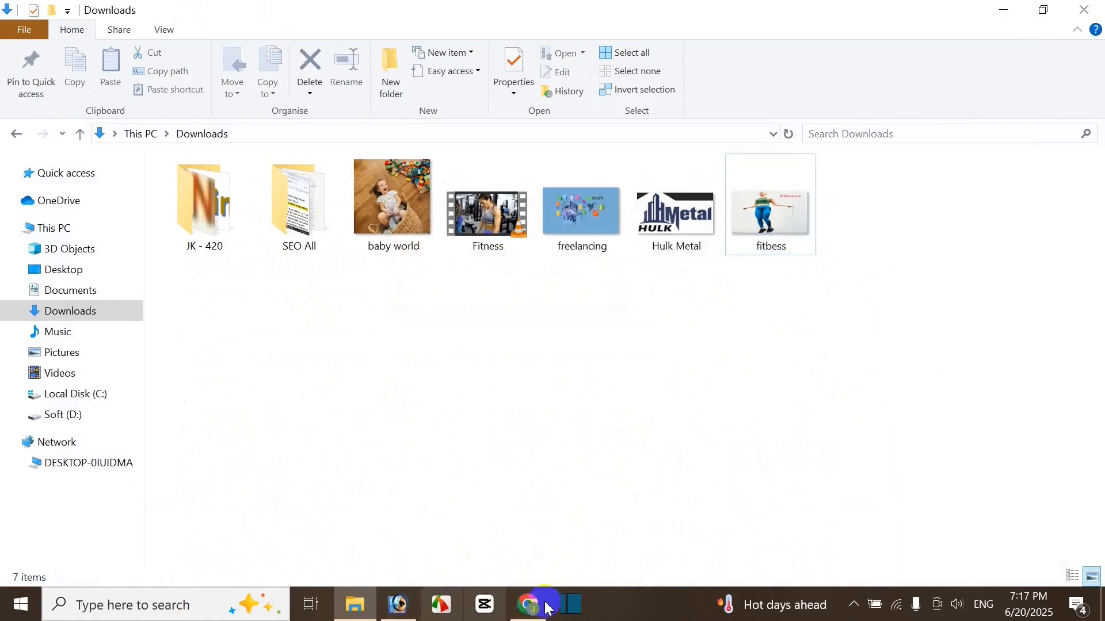
{"action": "left_click", "coordinate": [528, 604]}
{"action": "left_click", "coordinate": [283, 377]}
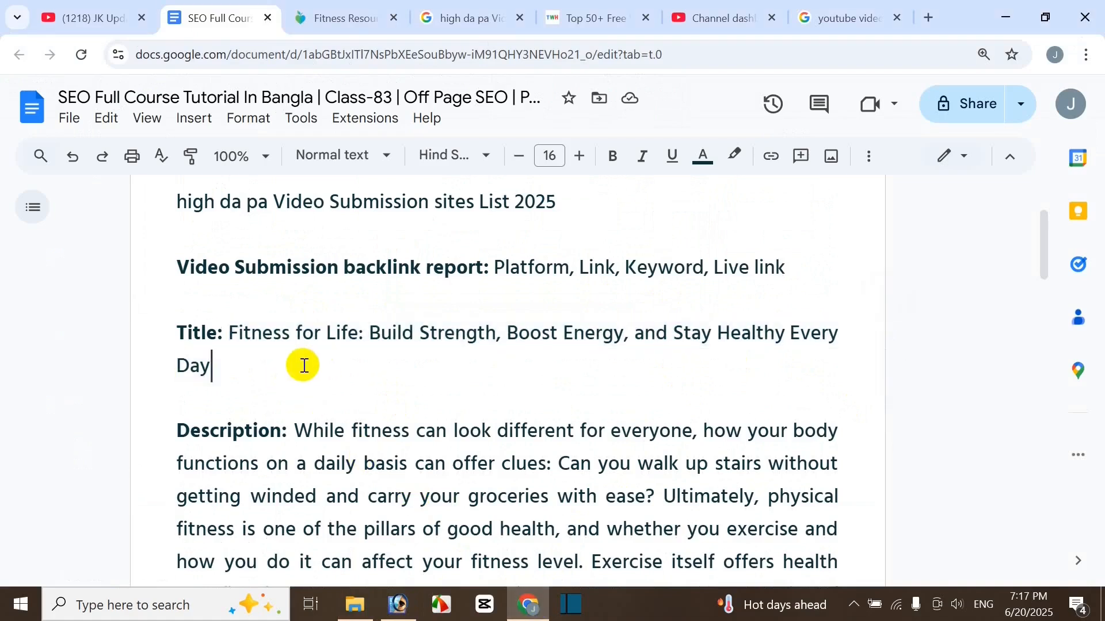
Replace the colon after 'Life' with a hyphen in the doc title and select it
{"action": "key", "text": "Delete"}
{"action": "type", "text": "-"}
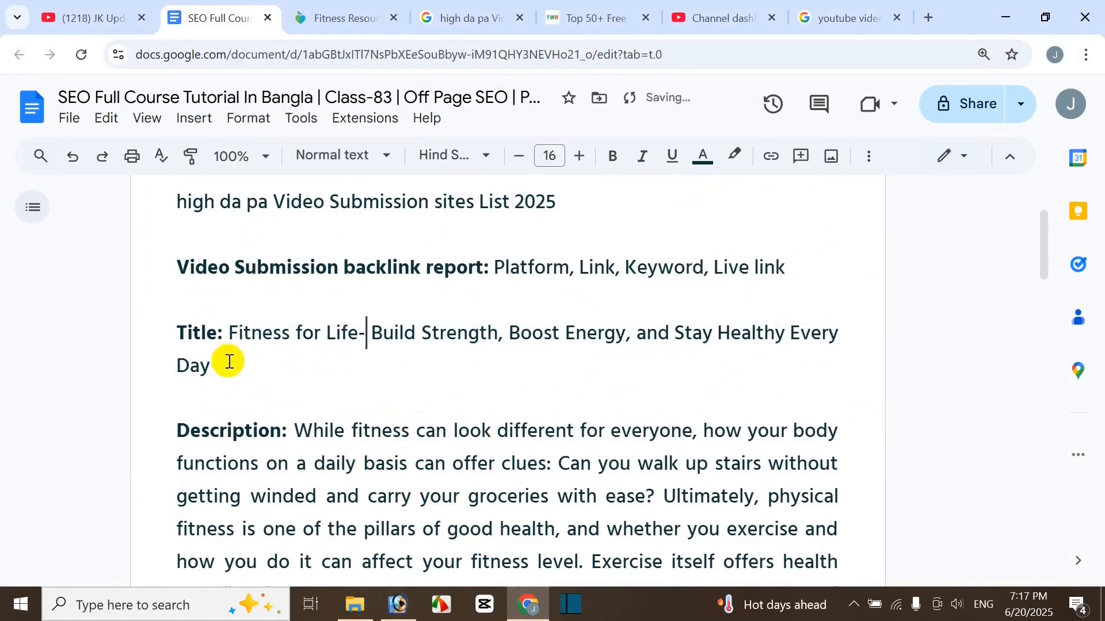
{"action": "left_click_drag", "start_coordinate": [231, 338], "coordinate": [236, 353]}
{"action": "key", "text": "ctrl+c"}
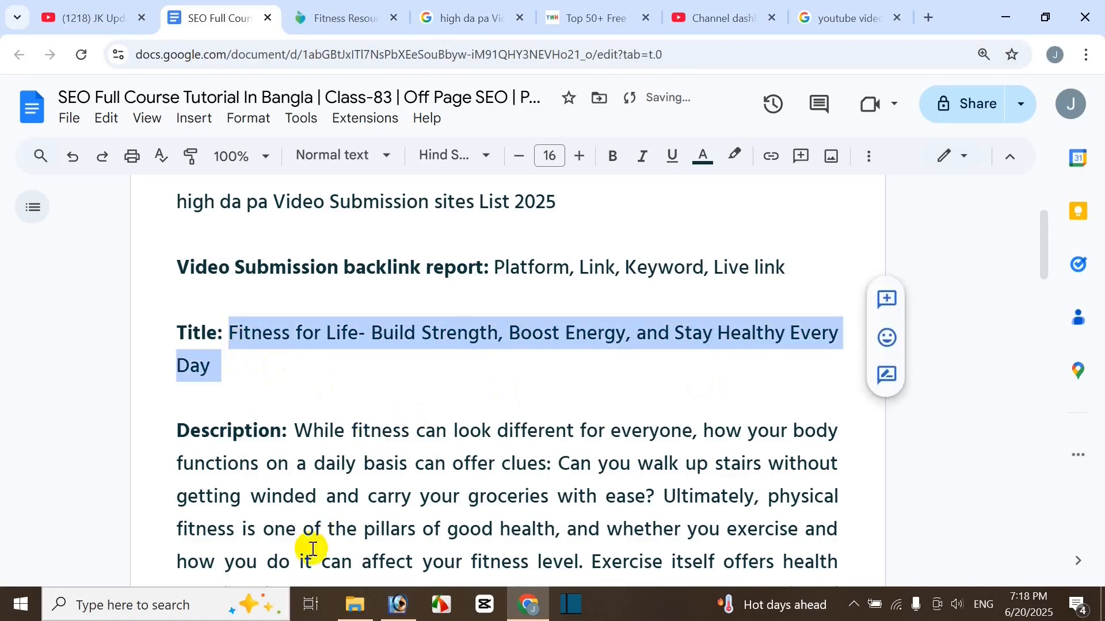
Attempt renaming the fitbess image again and dismiss the invalid filename error
{"action": "left_click", "coordinate": [355, 604]}
{"action": "left_click", "coordinate": [777, 208]}
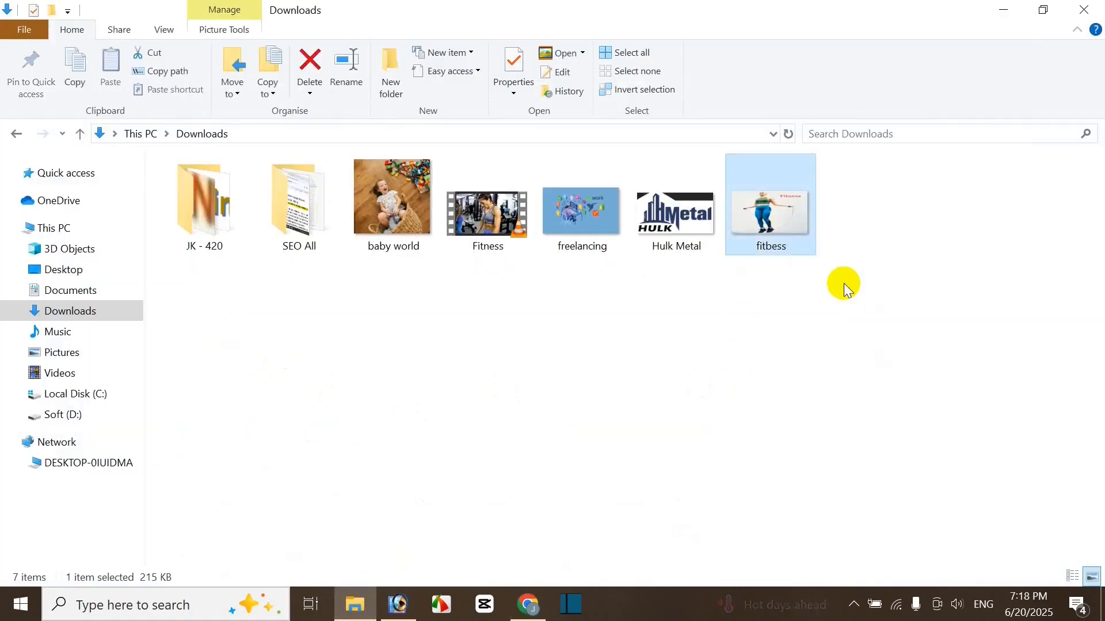
{"action": "key", "text": "ctrl+v"}
{"action": "key", "text": "Return"}
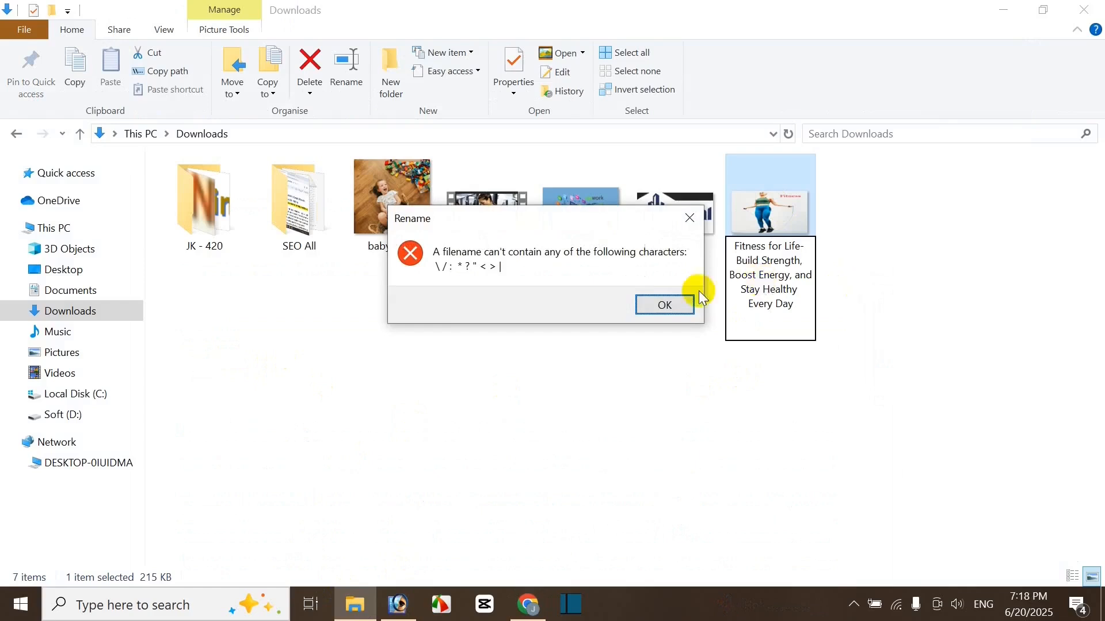
{"action": "left_click", "coordinate": [663, 305]}
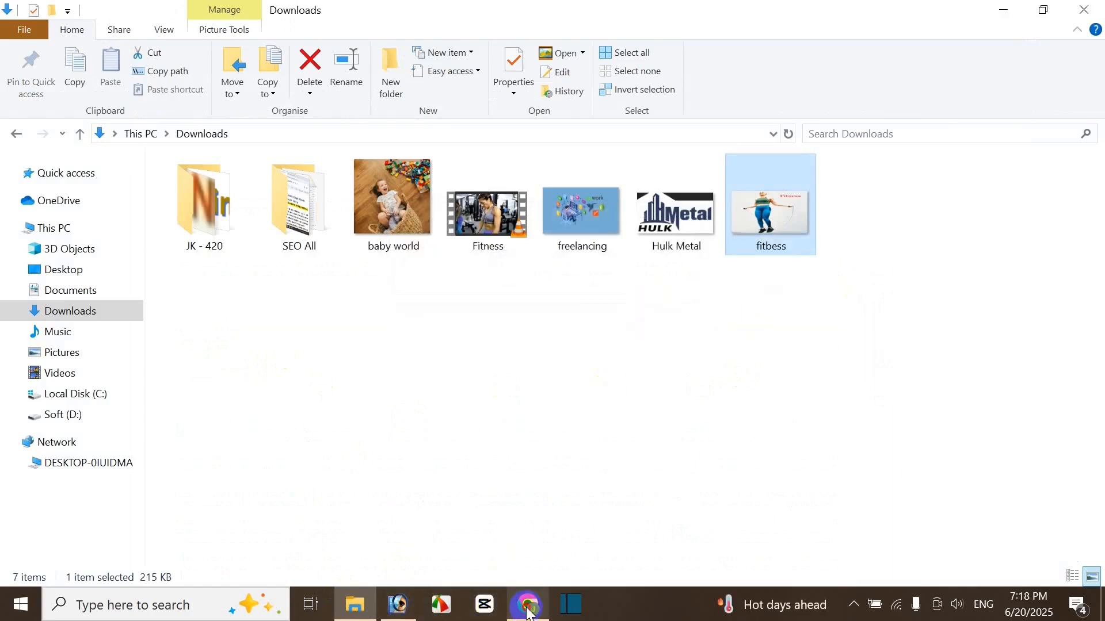
Rename fitbess to 'Fitness for Life- Build Strength, Boost Energy, and Stay Healthy Every Day'
{"action": "left_click", "coordinate": [528, 610]}
{"action": "left_click", "coordinate": [419, 363]}
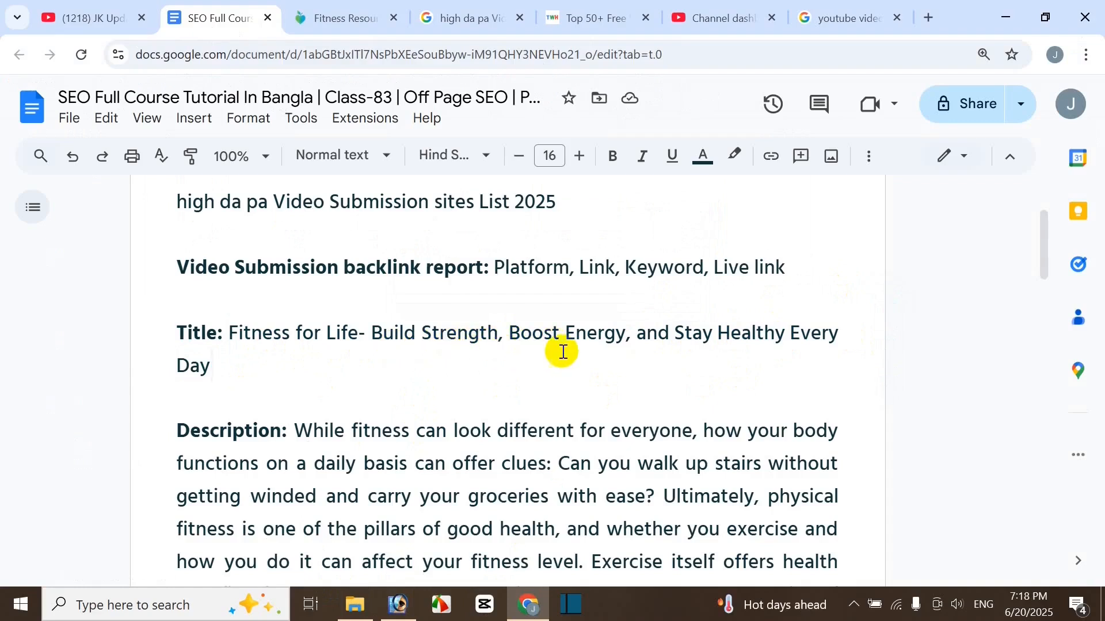
{"action": "left_click", "coordinate": [274, 341]}
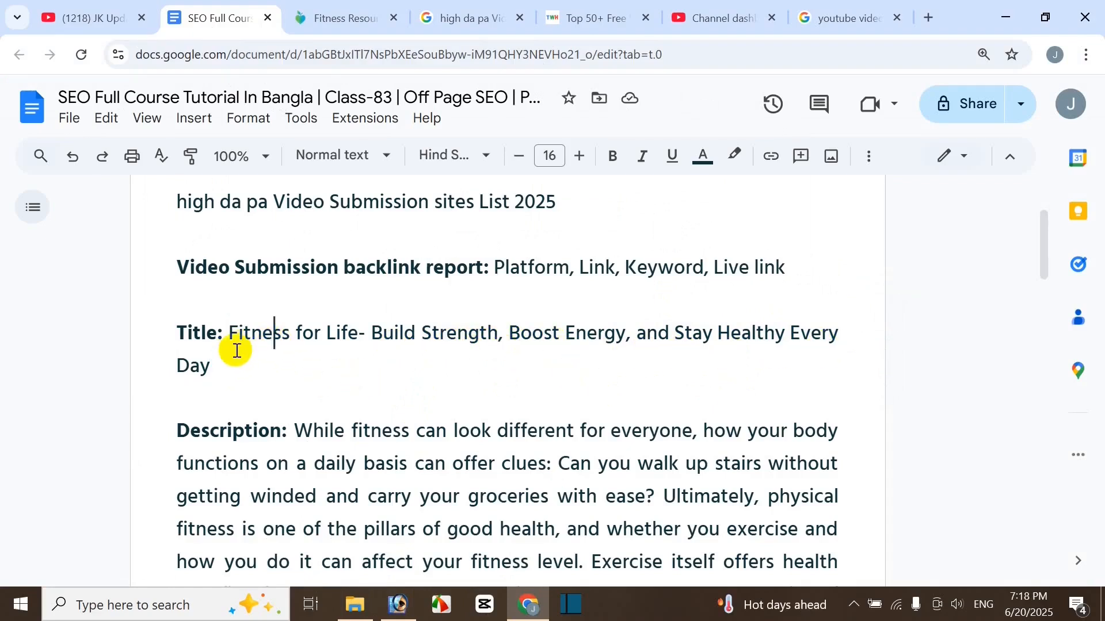
{"action": "left_click_drag", "start_coordinate": [230, 335], "coordinate": [219, 363]}
{"action": "key", "text": "ctrl+c"}
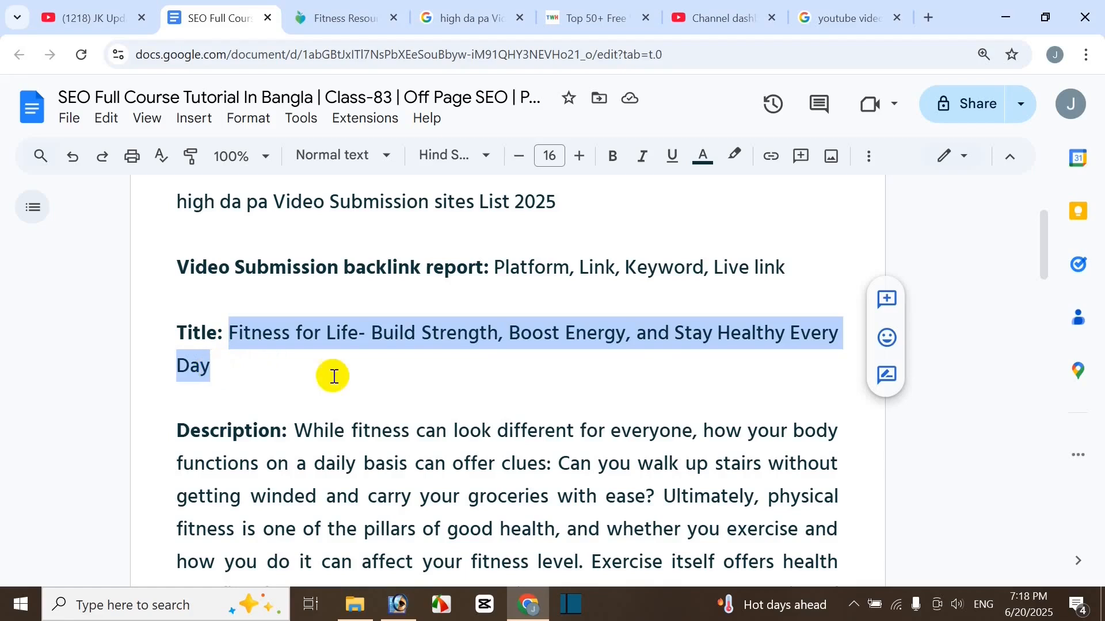
{"action": "left_click", "coordinate": [369, 603]}
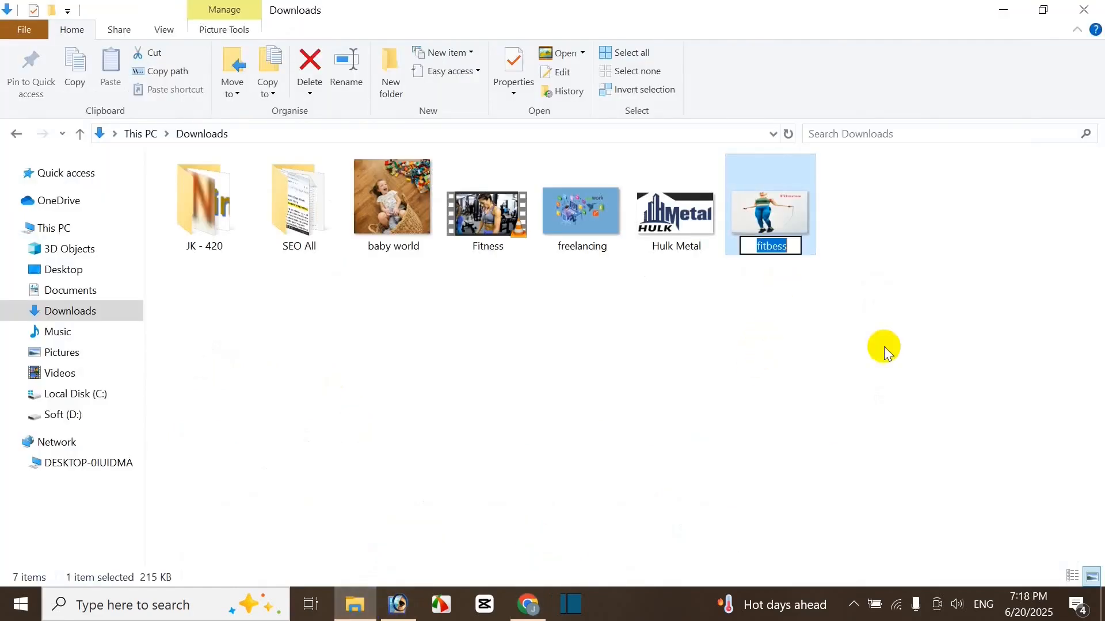
{"action": "key", "text": "ctrl+v"}
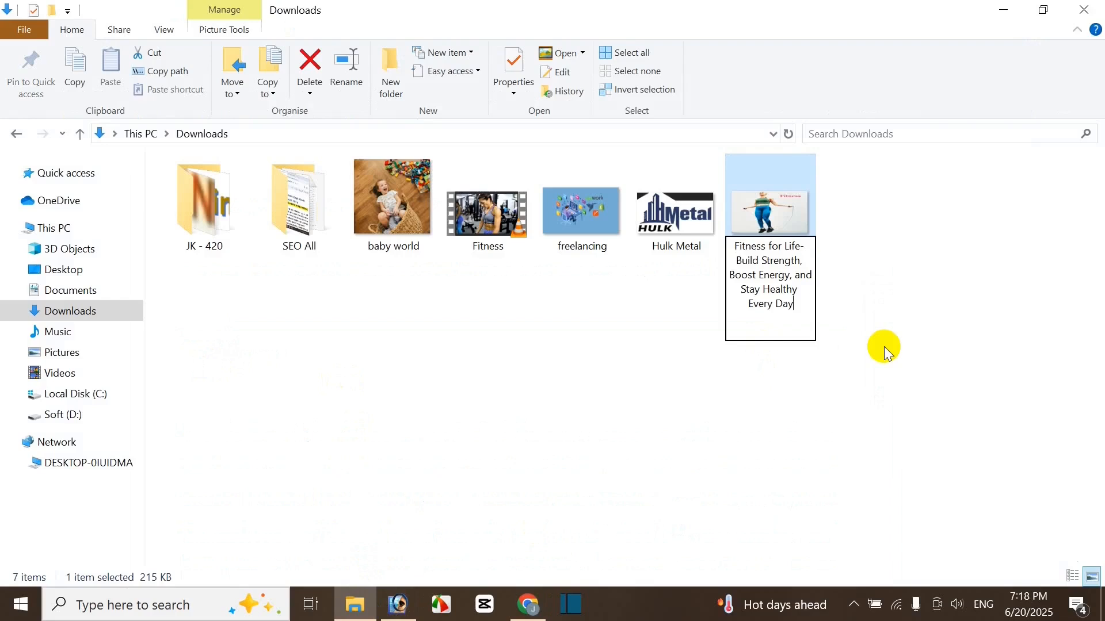
{"action": "key", "text": "Return"}
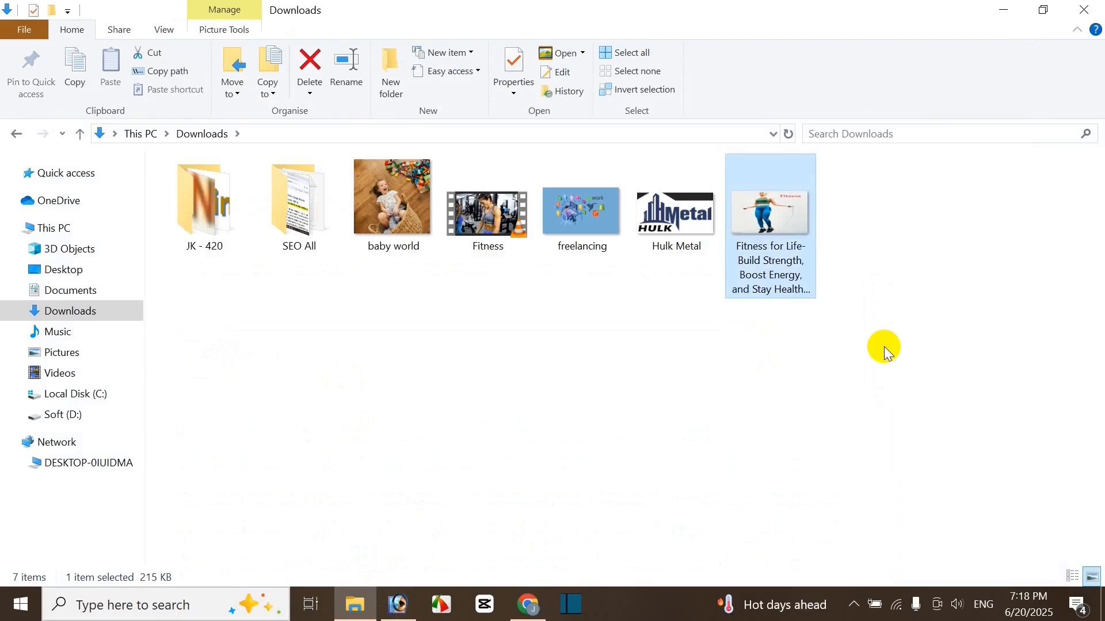
{"action": "left_click", "coordinate": [567, 366]}
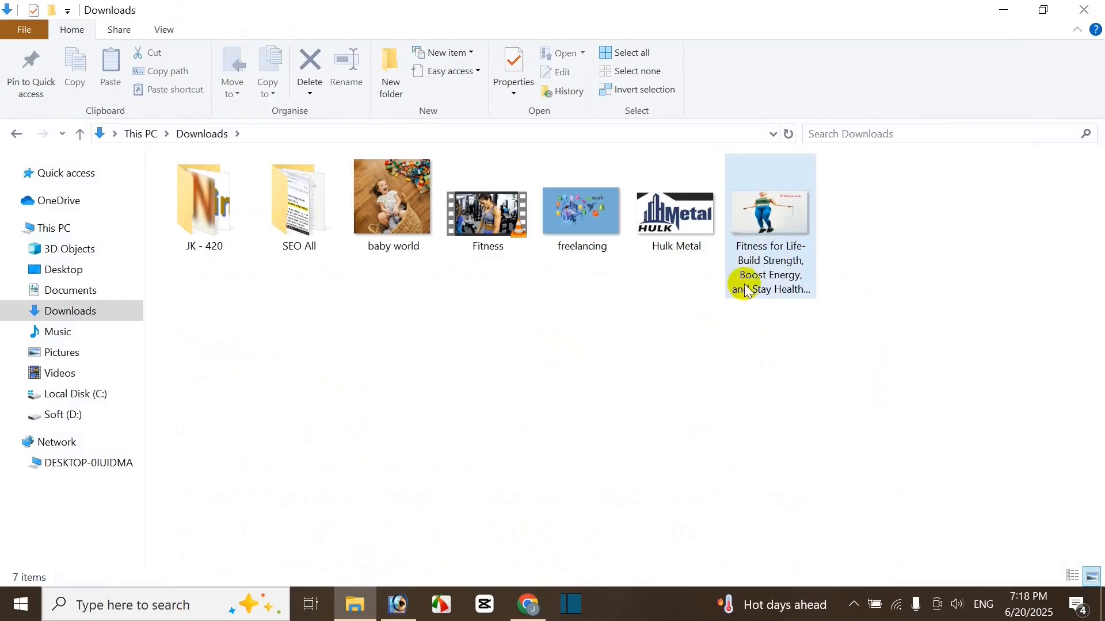
Rename the Fitness video to the same 'Fitness for Life- …' title as the thumbnail image
{"action": "left_click", "coordinate": [488, 245]}
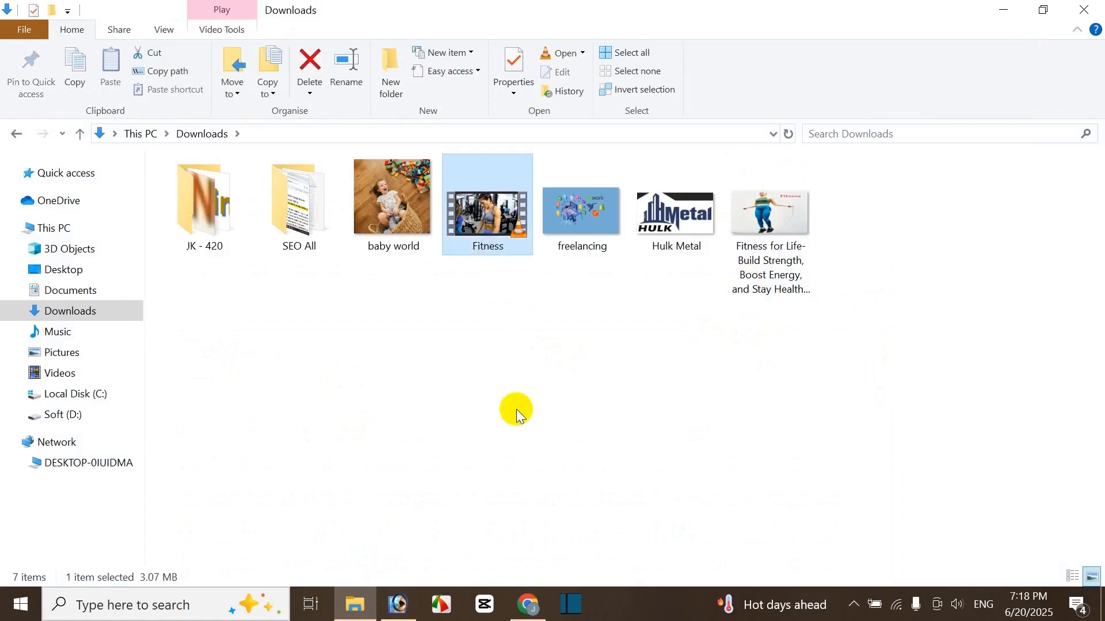
{"action": "right_click", "coordinate": [470, 229]}
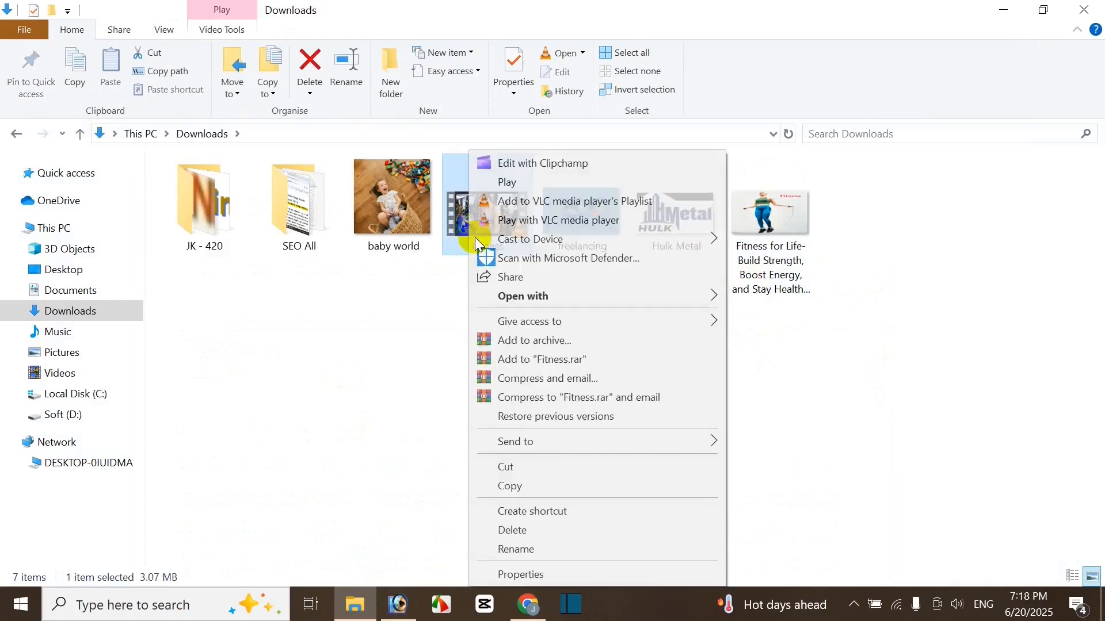
{"action": "left_click", "coordinate": [521, 550]}
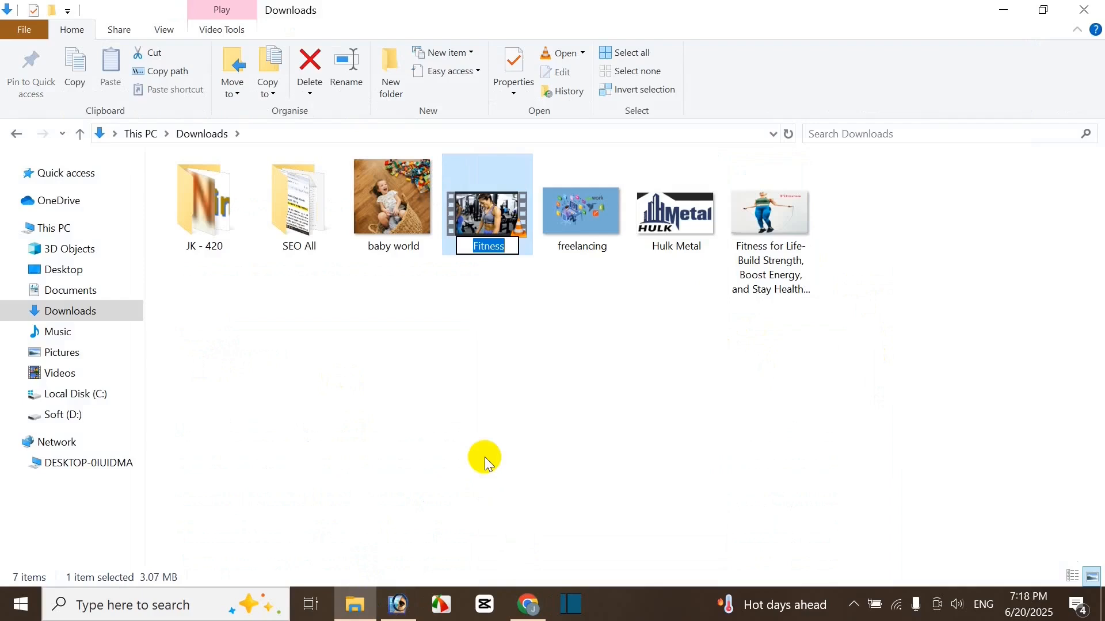
{"action": "key", "text": "ctrl+v"}
{"action": "key", "text": "Return"}
{"action": "left_click", "coordinate": [485, 460]}
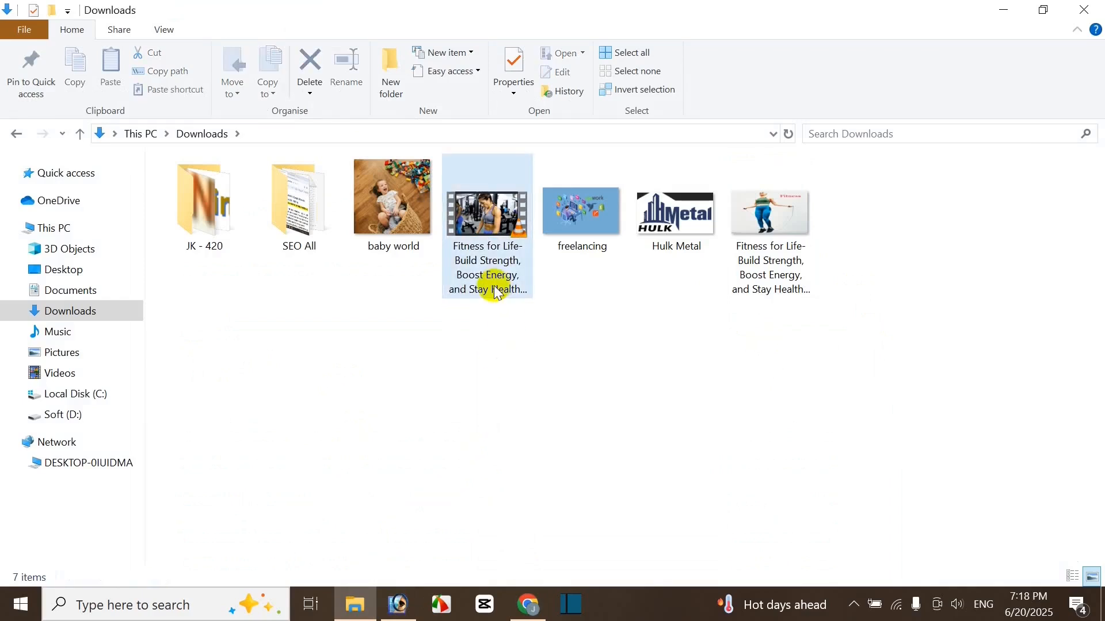
{"action": "left_click", "coordinate": [530, 606]}
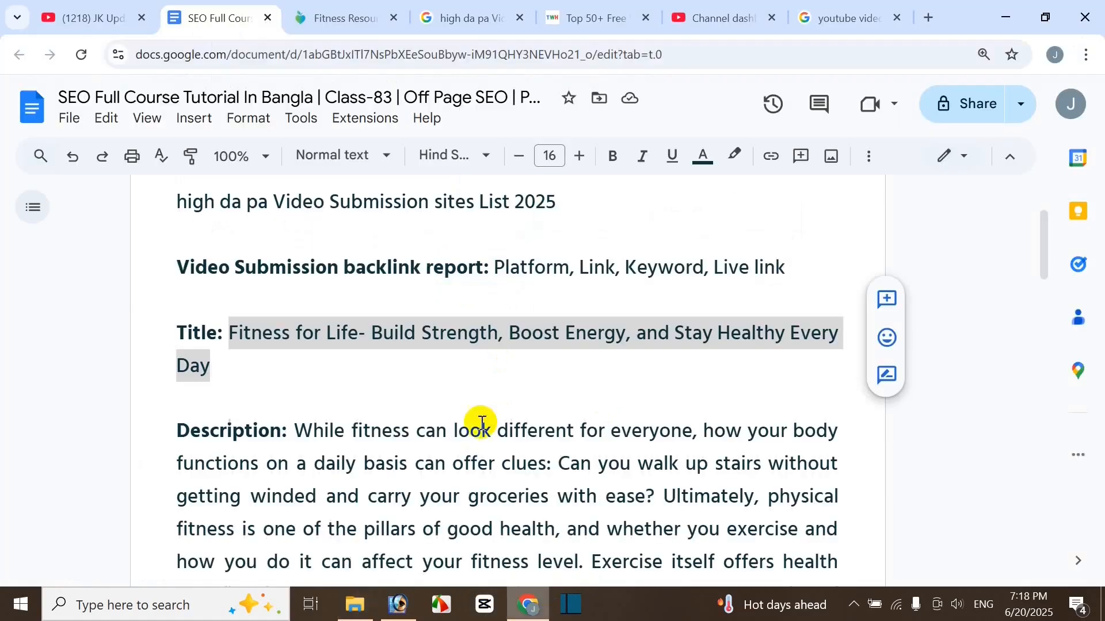
{"action": "left_click", "coordinate": [355, 605]}
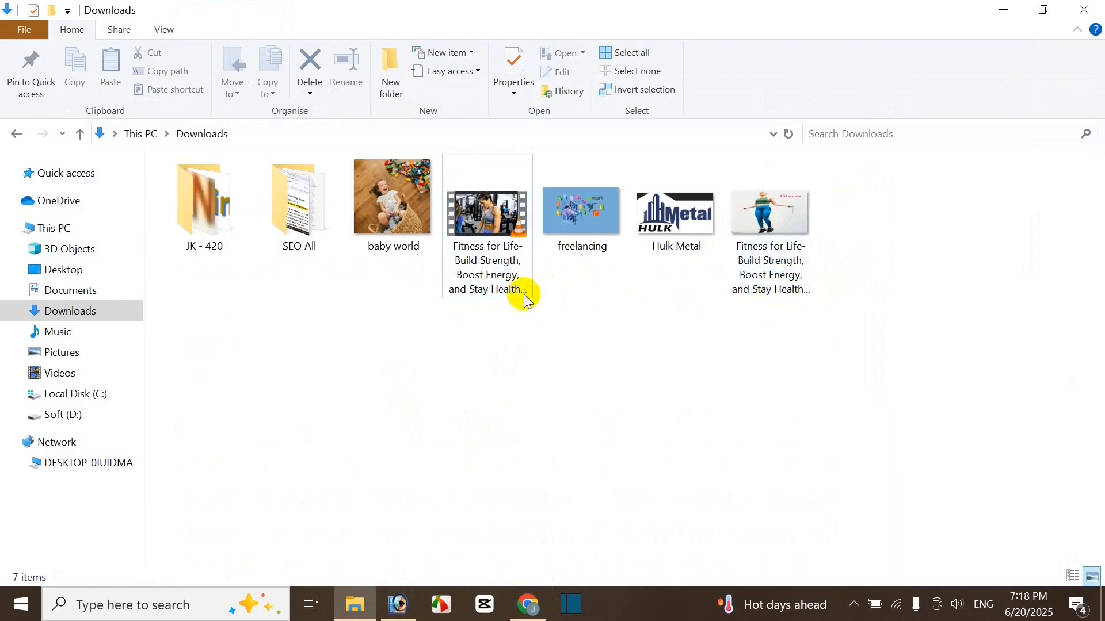
Give the renamed video a Title and a five-star rating in its Properties details, then apply
{"action": "right_click", "coordinate": [482, 288]}
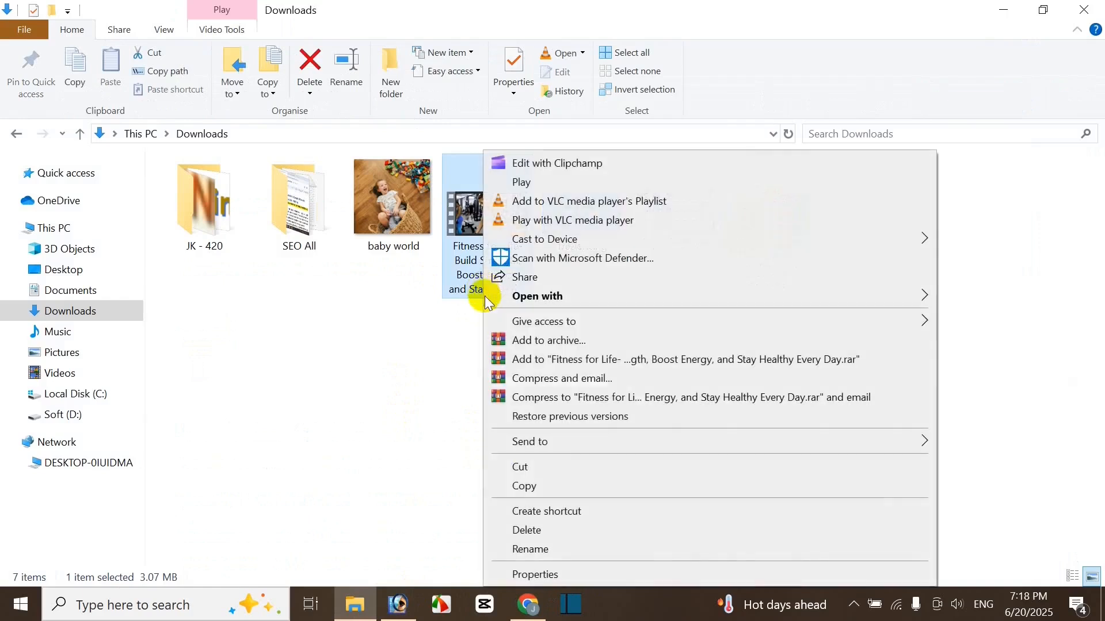
{"action": "left_click", "coordinate": [543, 572]}
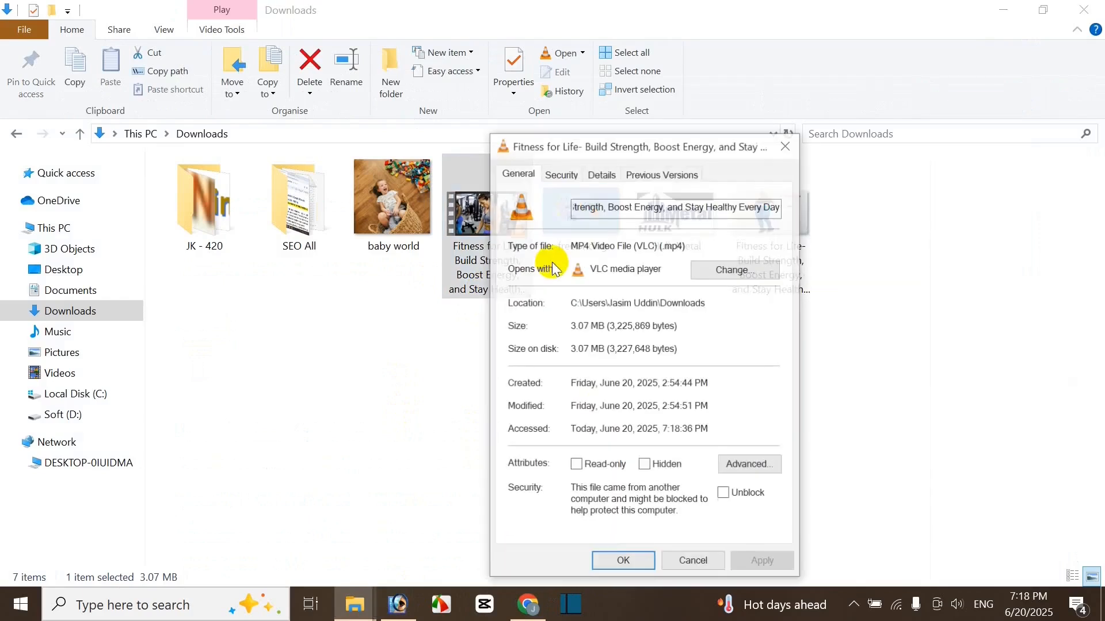
{"action": "left_click", "coordinate": [600, 175]}
{"action": "left_click", "coordinate": [637, 233]}
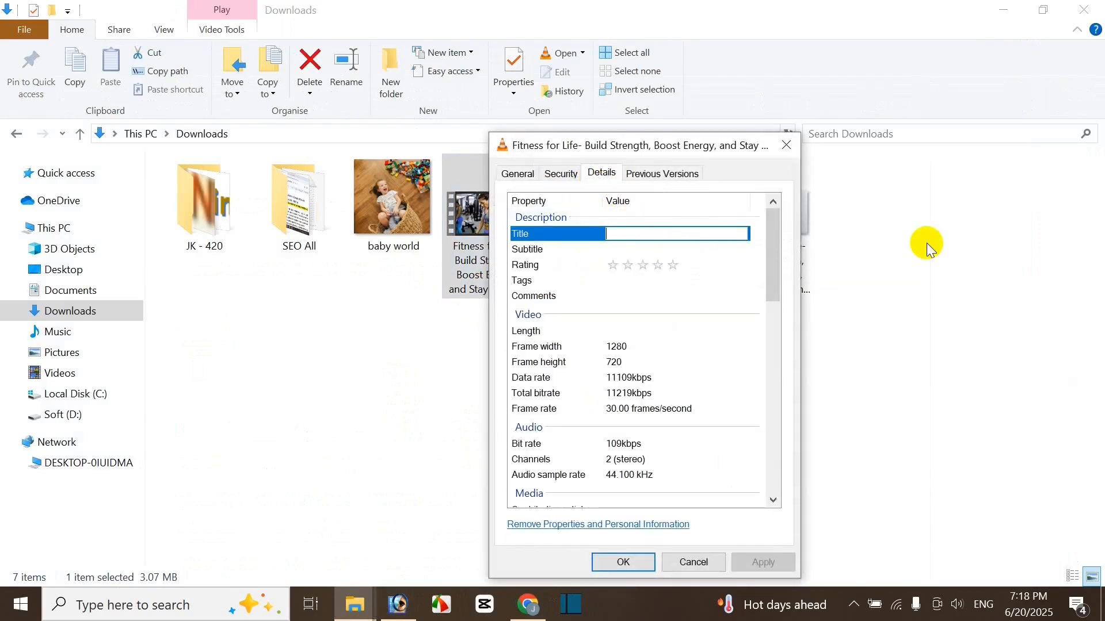
{"action": "key", "text": "Return"}
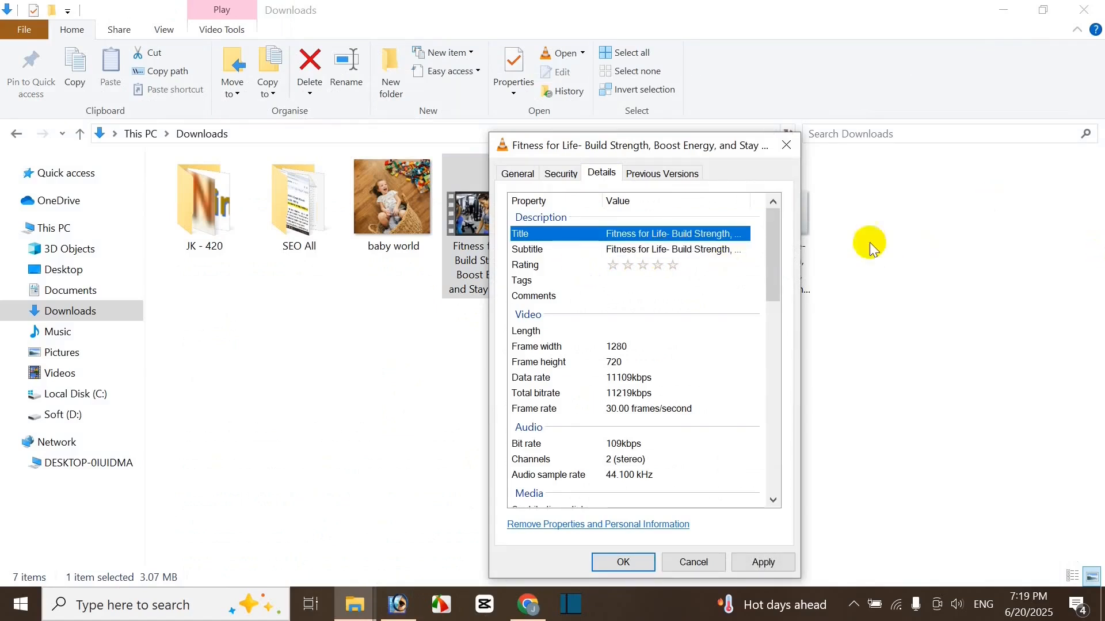
{"action": "left_click", "coordinate": [675, 267]}
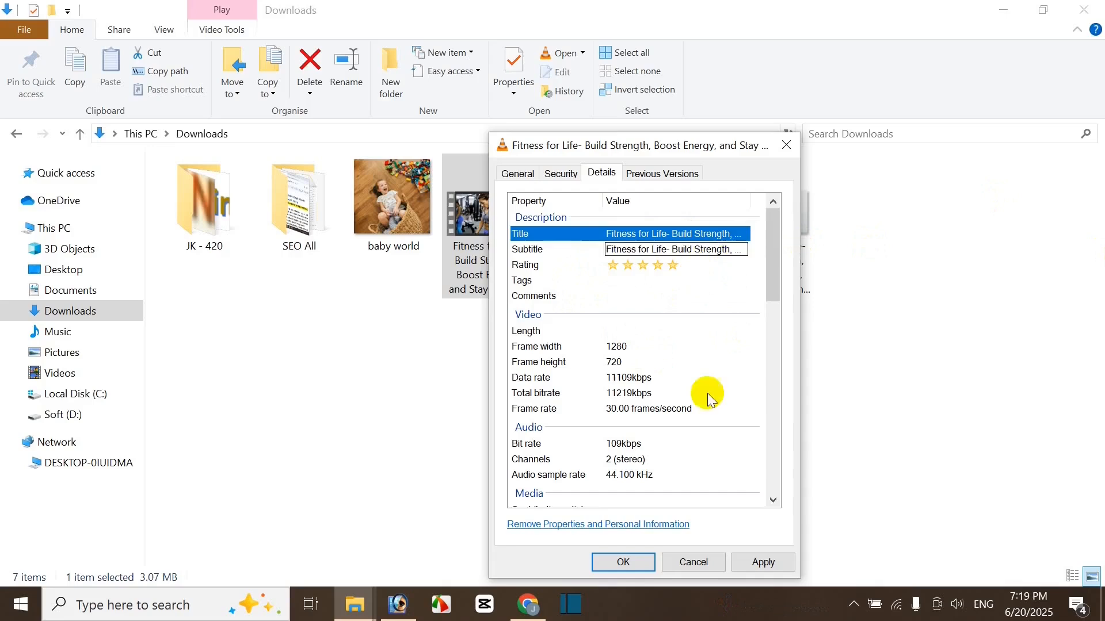
{"action": "left_click", "coordinate": [758, 562]}
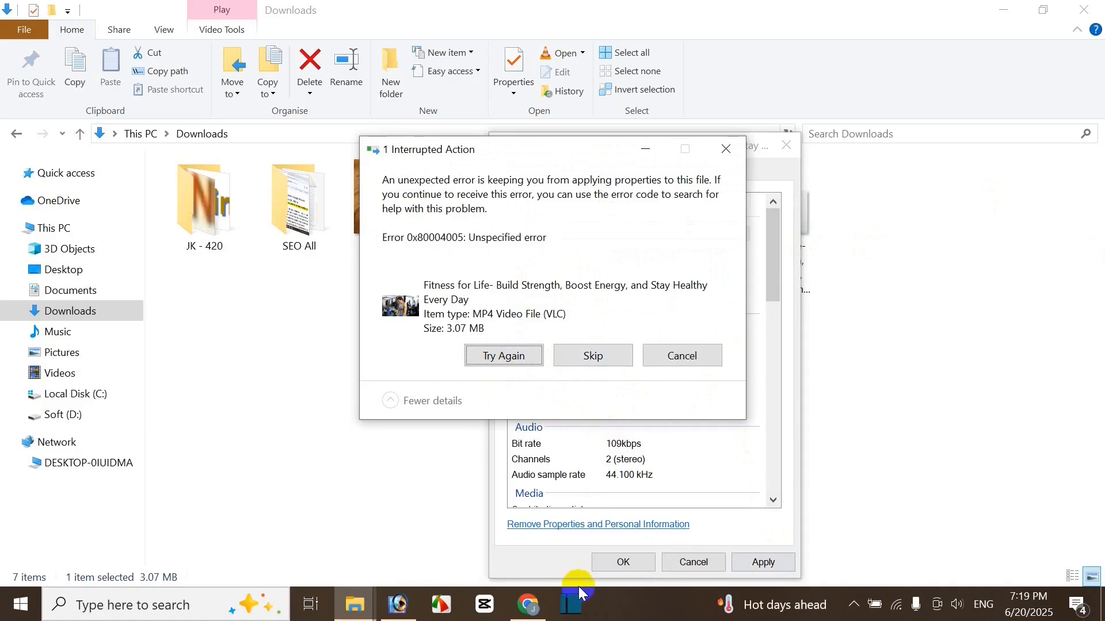
Retry saving, dismiss the 0x80004005 error twice, and close the Properties window
{"action": "left_click", "coordinate": [505, 357]}
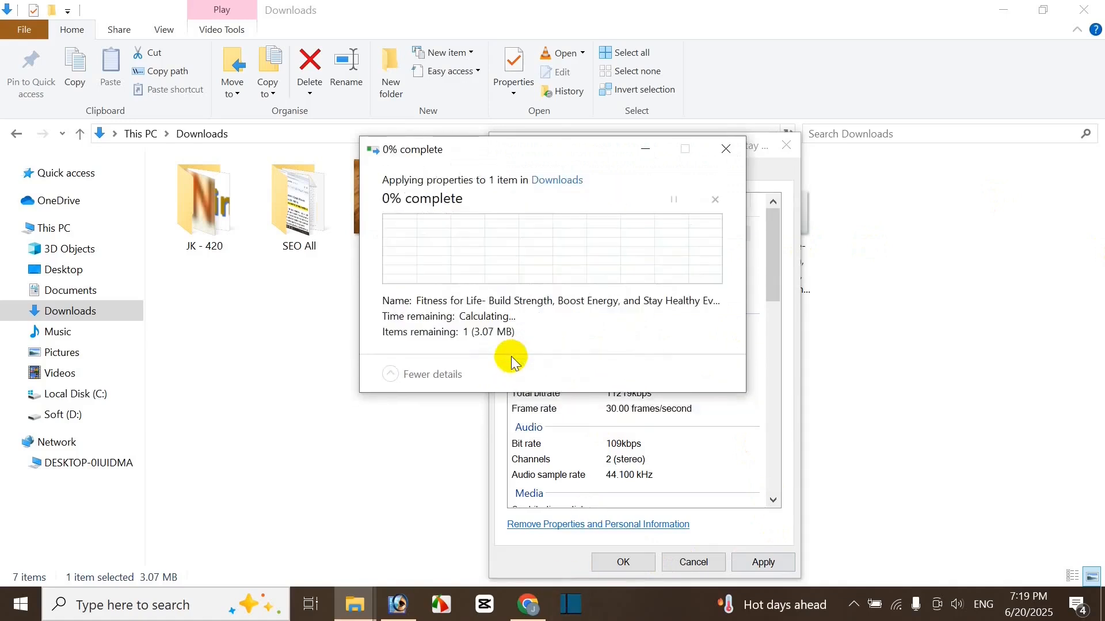
{"action": "left_click", "coordinate": [696, 362]}
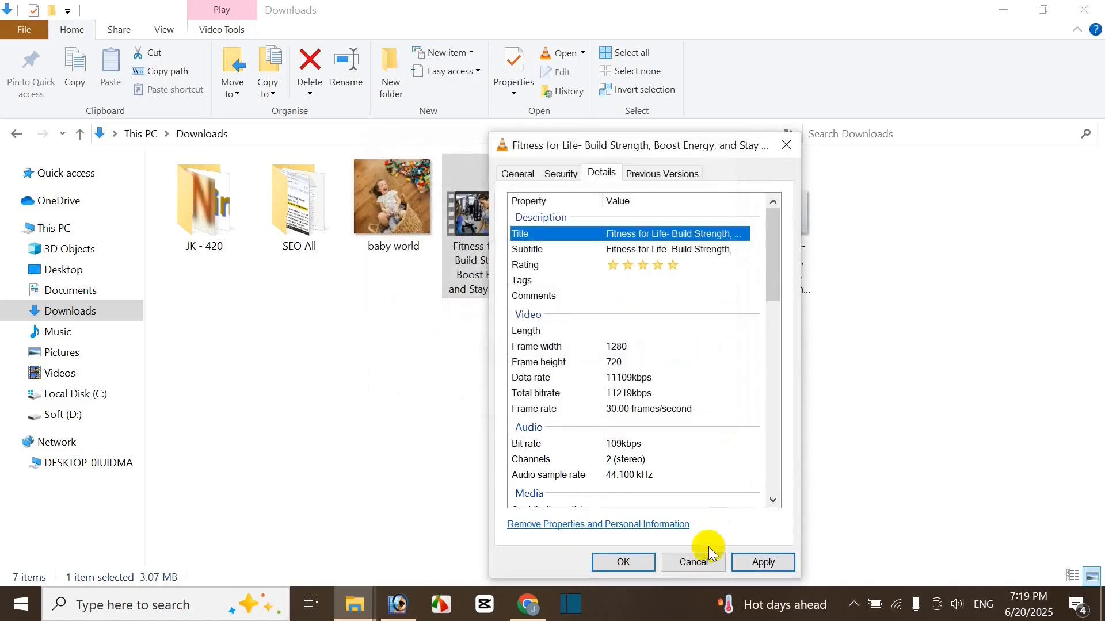
{"action": "left_click", "coordinate": [757, 563]}
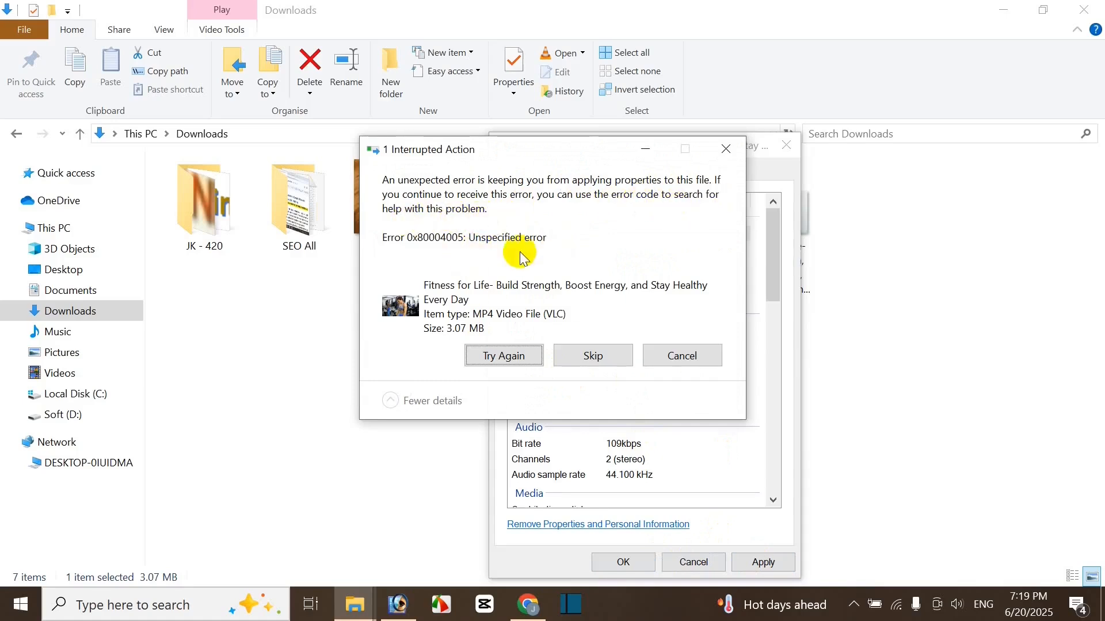
{"action": "left_click", "coordinate": [688, 360]}
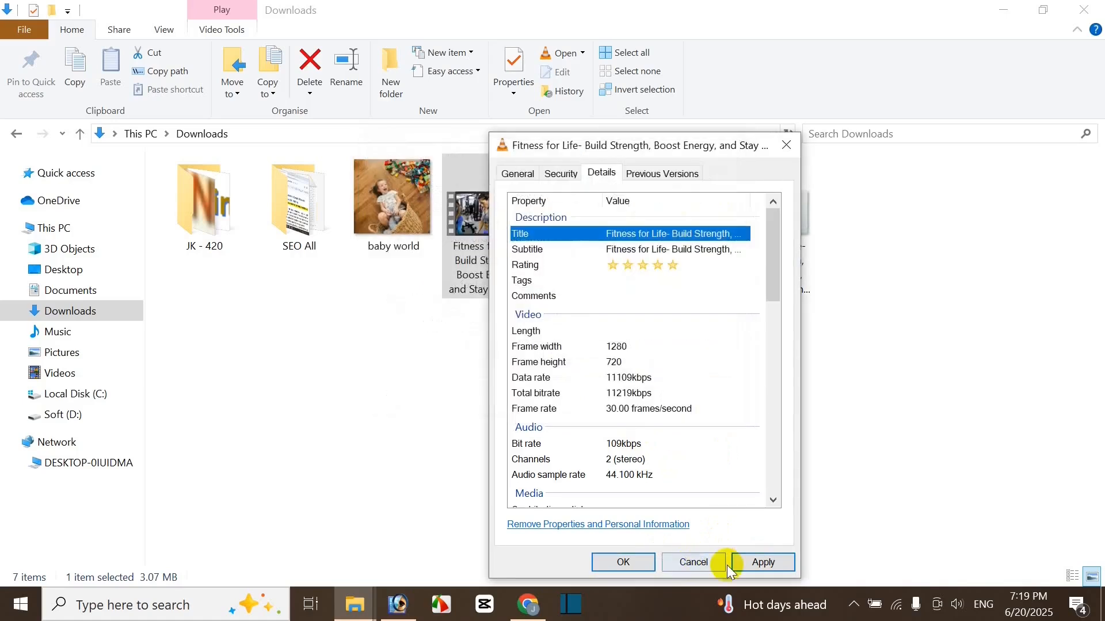
{"action": "left_click", "coordinate": [710, 562]}
{"action": "left_click", "coordinate": [648, 506]}
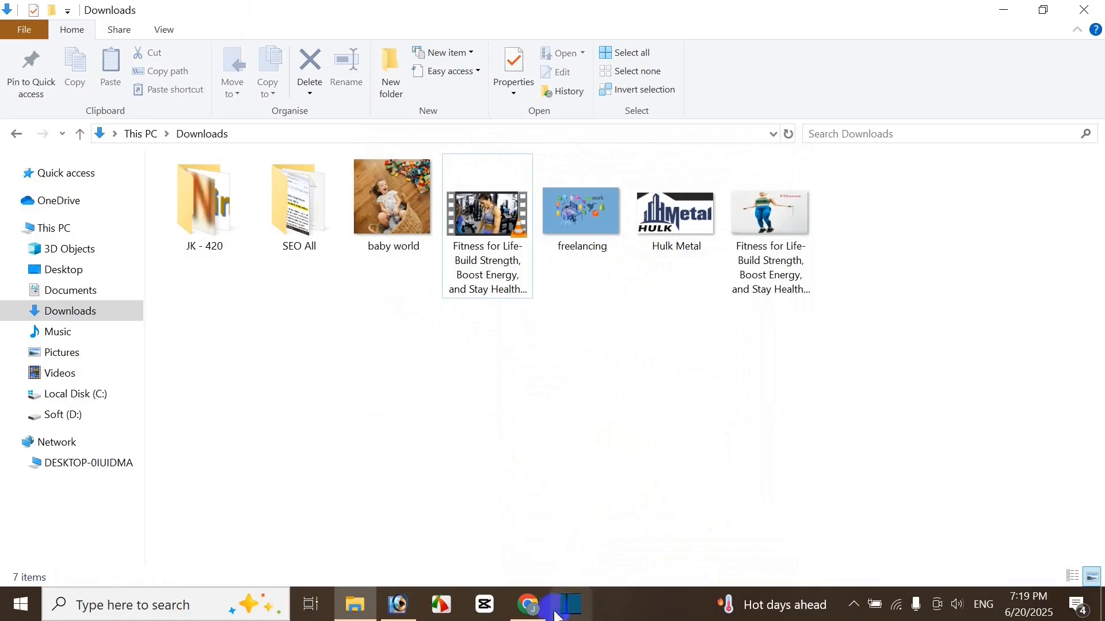
Refresh Downloads and open the Details of the fitness thumbnail image's Properties
{"action": "right_click", "coordinate": [521, 379]}
{"action": "left_click", "coordinate": [557, 201]}
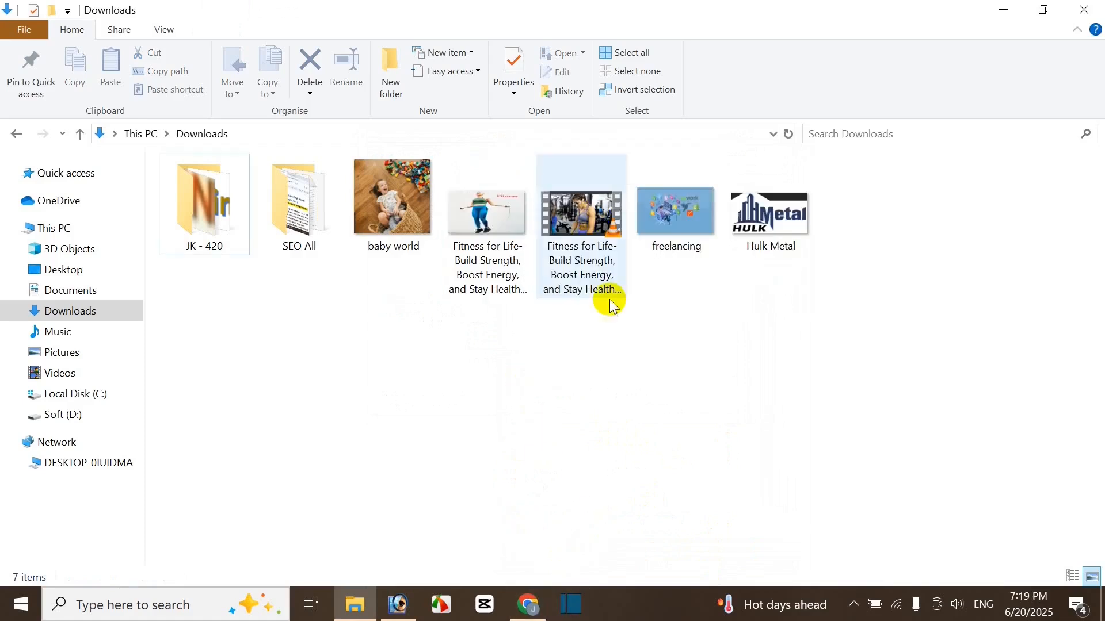
{"action": "left_click", "coordinate": [478, 291]}
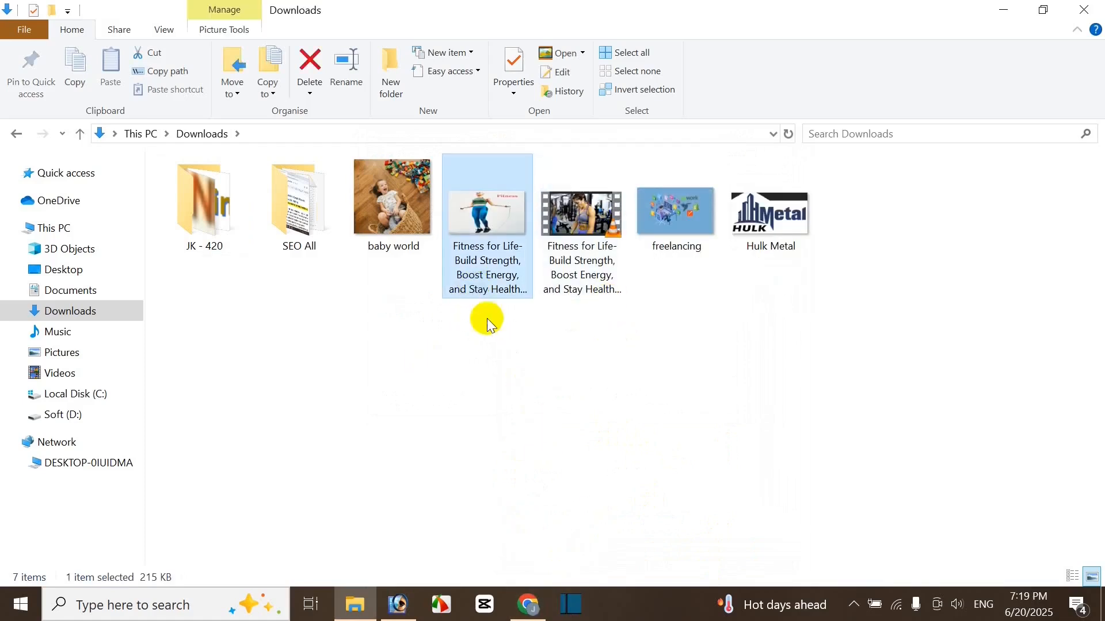
{"action": "right_click", "coordinate": [475, 280]}
{"action": "left_click", "coordinate": [558, 572]}
{"action": "left_click", "coordinate": [593, 174]}
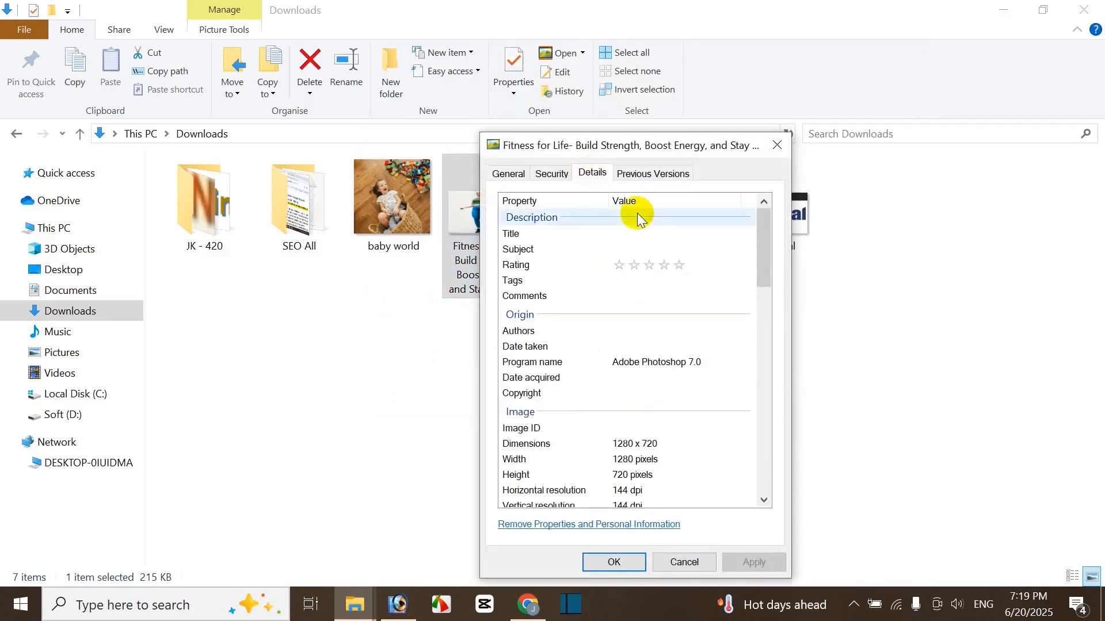
Set the image's Title and Subject to the video title with a five-star rating, and save
{"action": "left_click", "coordinate": [640, 231]}
{"action": "left_click", "coordinate": [631, 236]}
{"action": "left_click", "coordinate": [631, 251]}
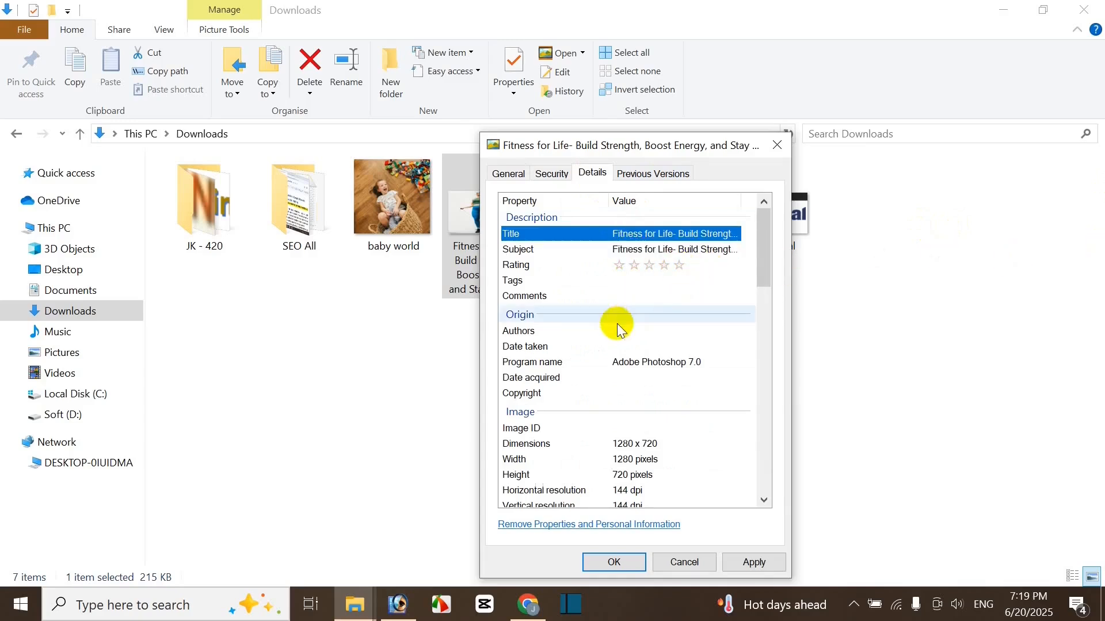
{"action": "left_click", "coordinate": [633, 281]}
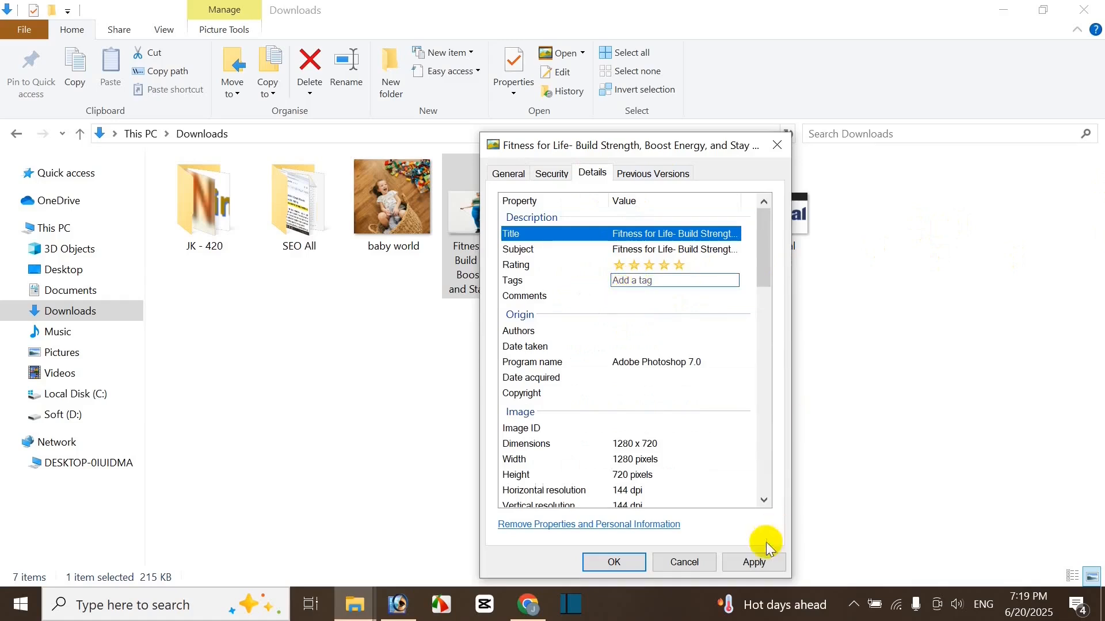
{"action": "left_click", "coordinate": [758, 564]}
{"action": "left_click", "coordinate": [610, 562]}
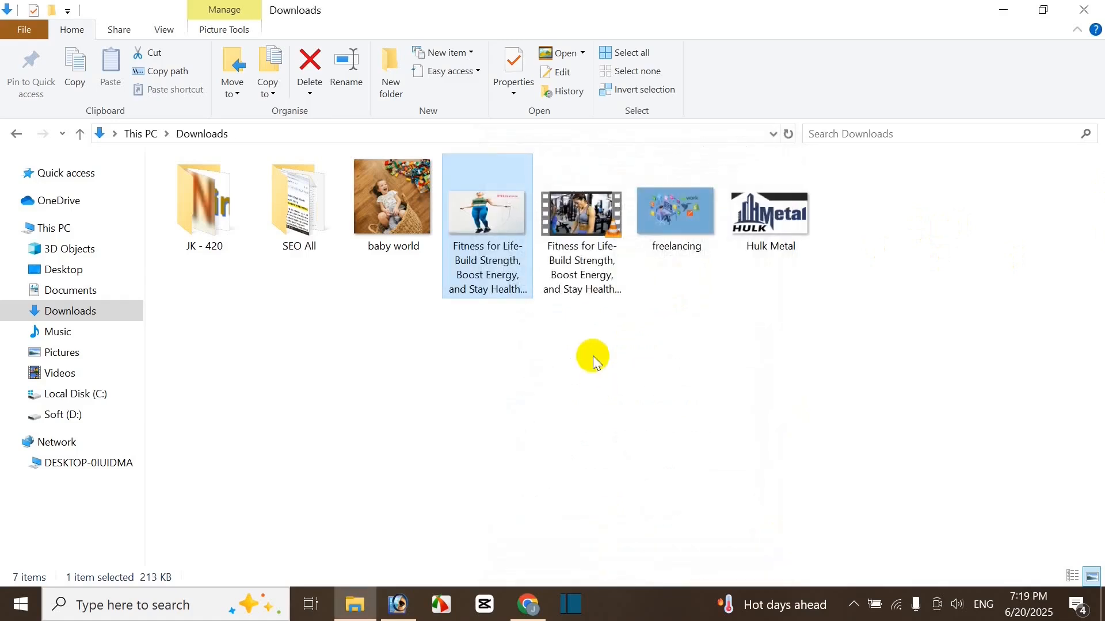
{"action": "left_click", "coordinate": [584, 297]}
Fill in the Fitness video's Title and Subtitle in its Properties details
{"action": "right_click", "coordinate": [578, 286]}
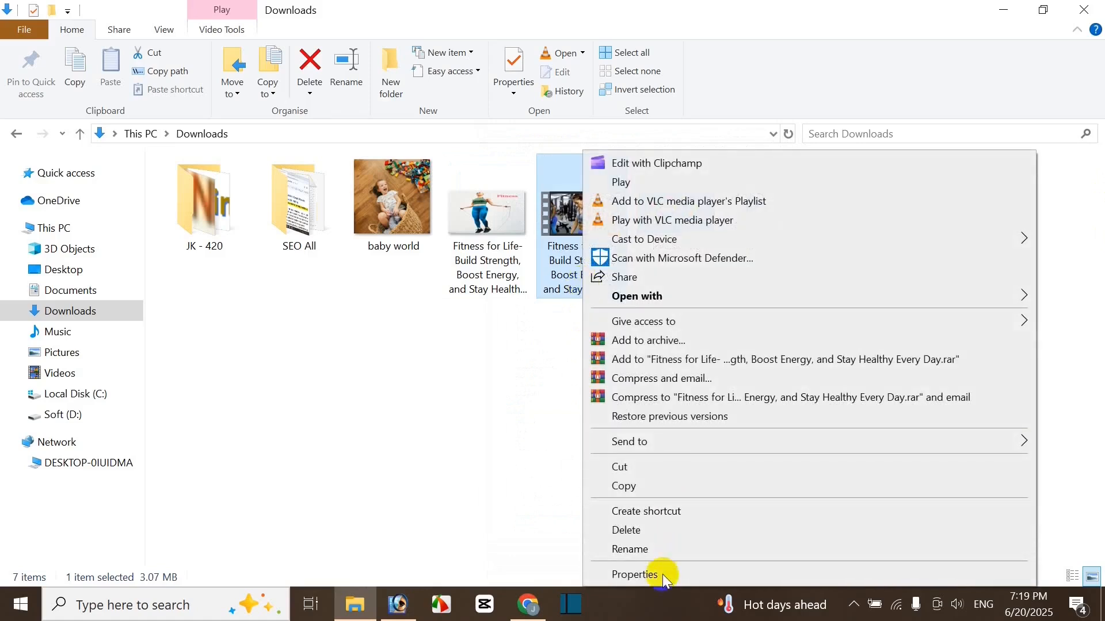
{"action": "left_click", "coordinate": [627, 574]}
{"action": "left_click", "coordinate": [698, 173]}
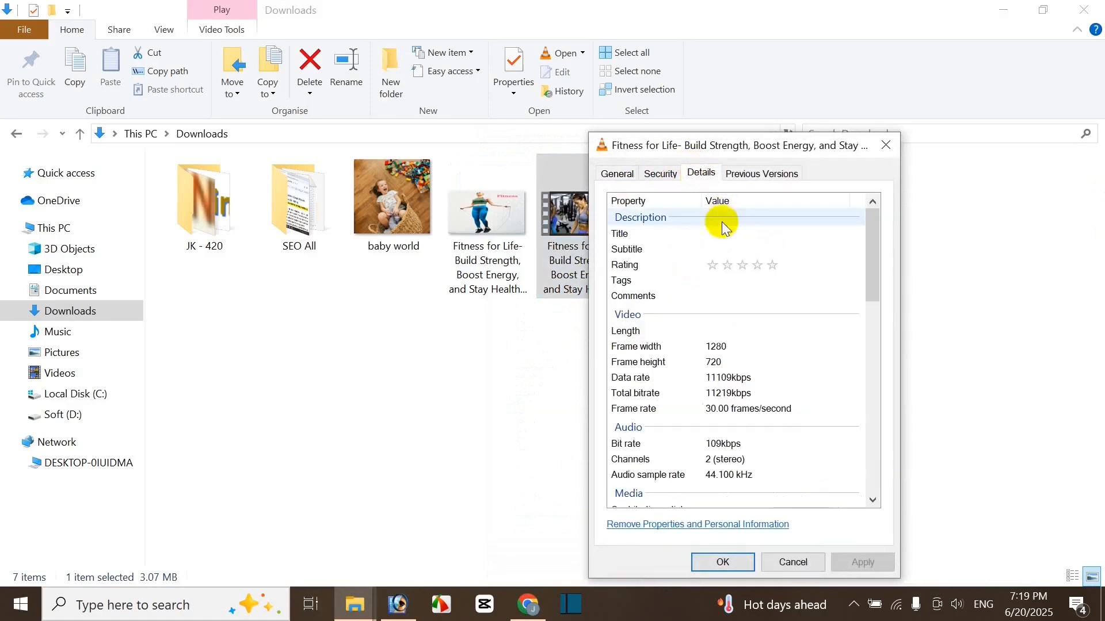
{"action": "left_click", "coordinate": [720, 233]}
{"action": "left_click", "coordinate": [749, 249]}
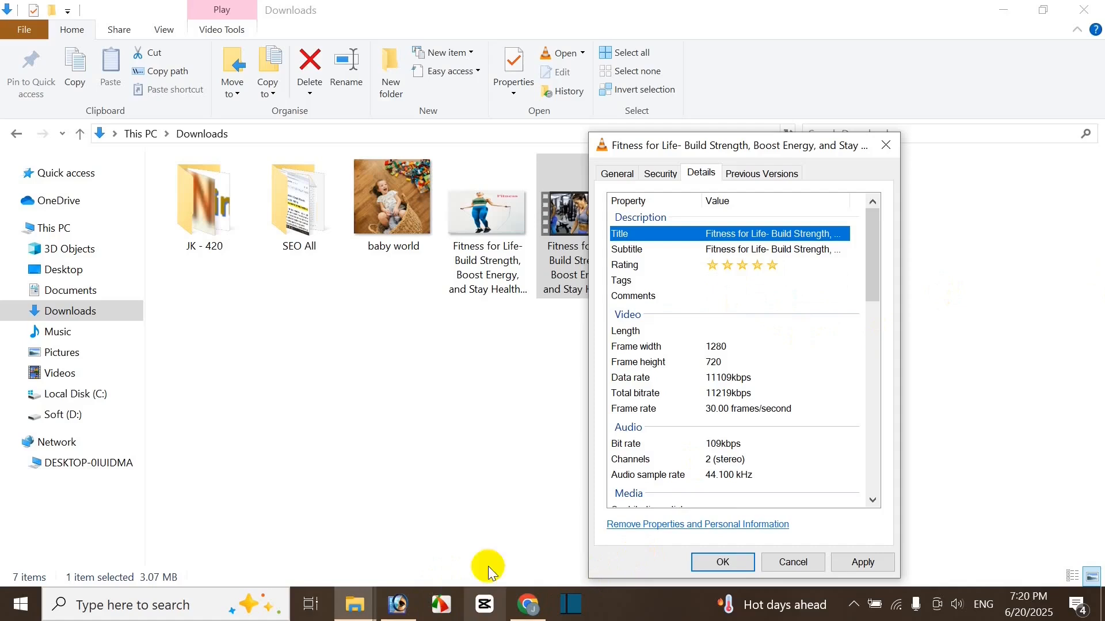
Copy the keyword list from the Google Doc and paste it into the video's Tags
{"action": "left_click", "coordinate": [528, 604]}
{"action": "scroll", "coordinate": [510, 378], "scroll_direction": "down", "scroll_amount": 15}
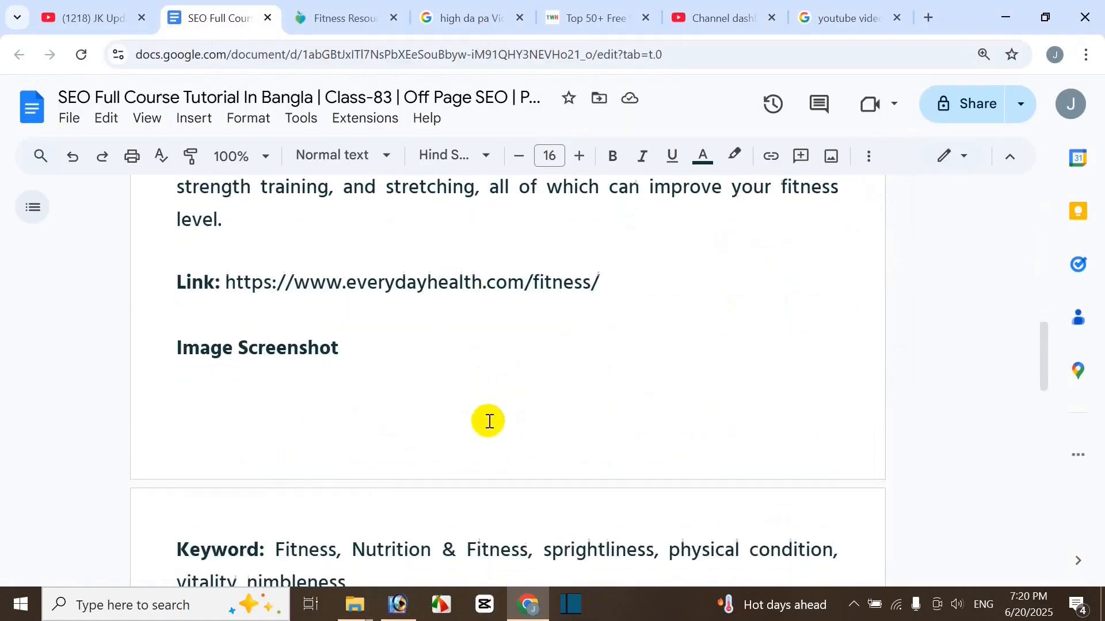
{"action": "left_click_drag", "start_coordinate": [281, 291], "coordinate": [352, 324]}
{"action": "key", "text": "ctrl+c"}
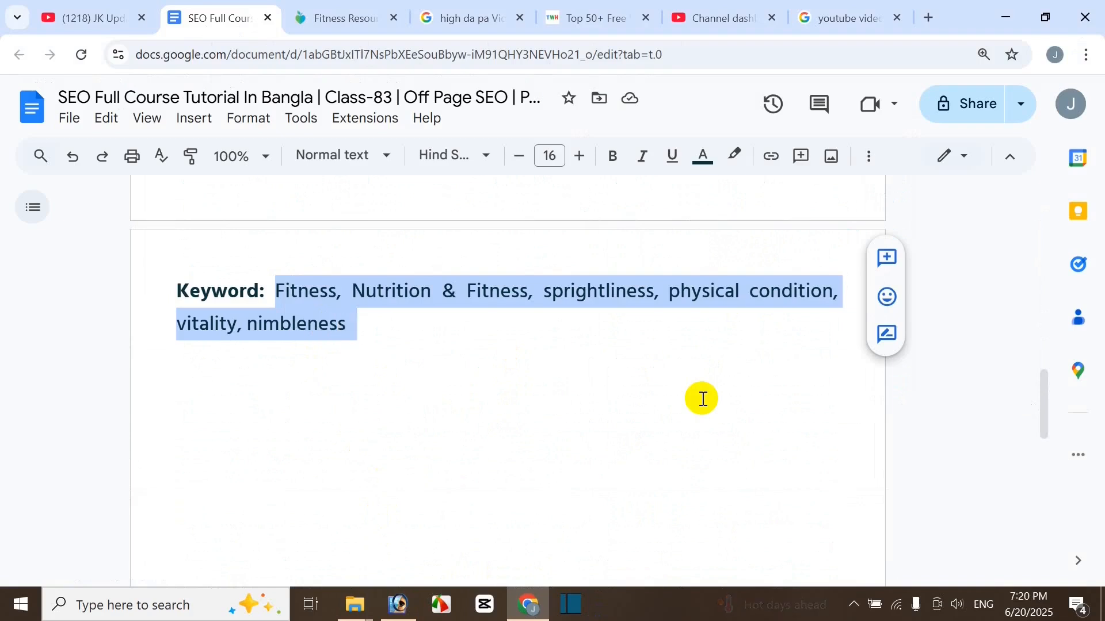
{"action": "left_click", "coordinate": [355, 604]}
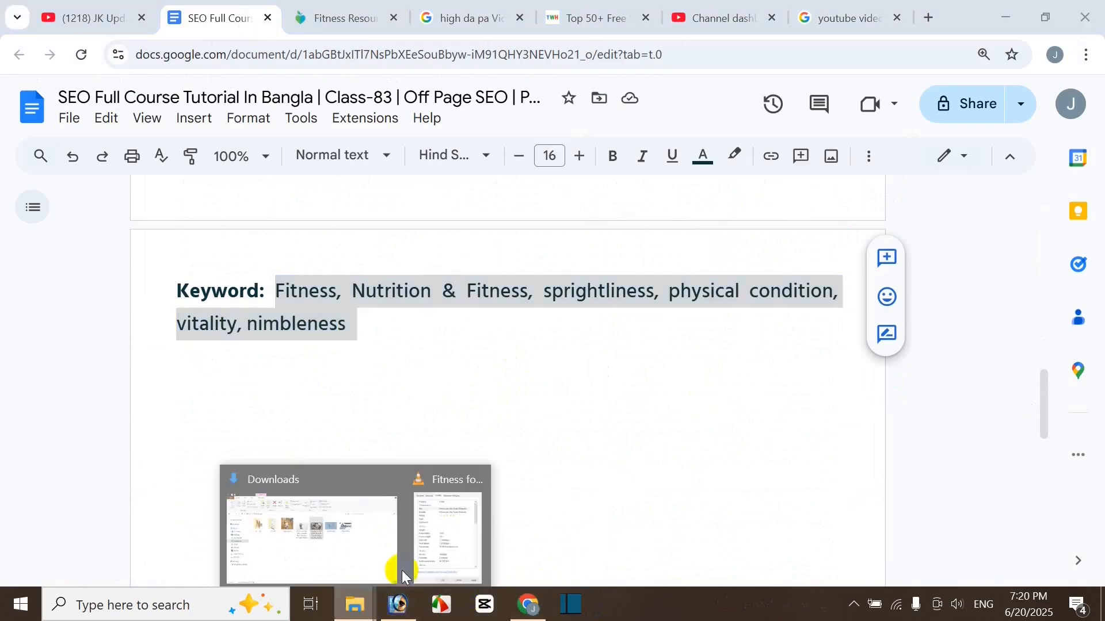
{"action": "left_click", "coordinate": [455, 524]}
{"action": "left_click", "coordinate": [757, 280]}
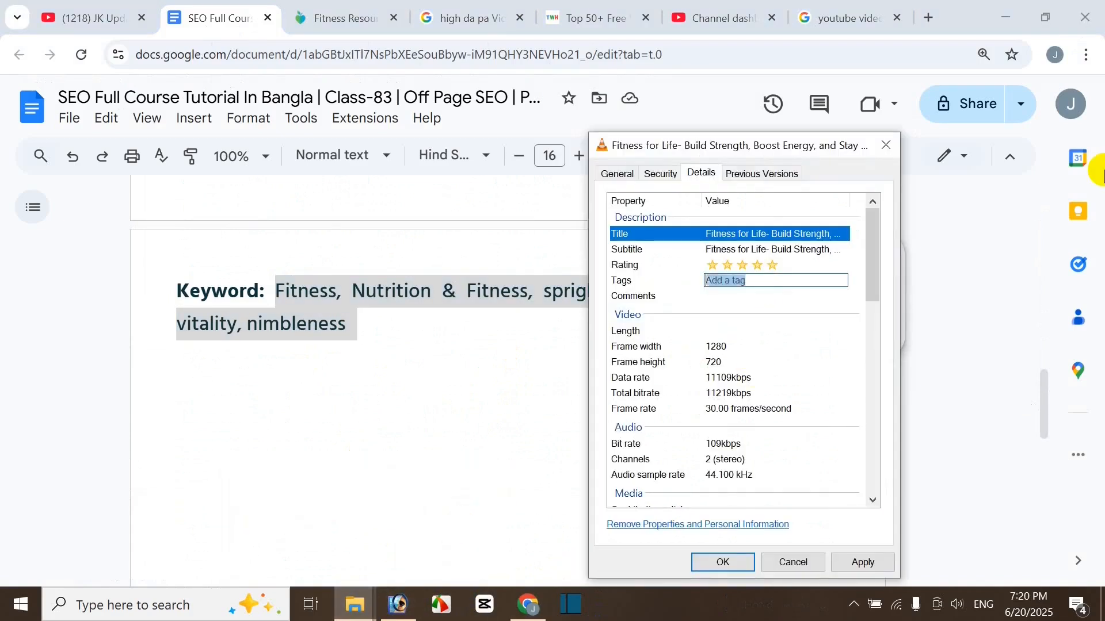
{"action": "key", "text": "ctrl+v"}
{"action": "left_click", "coordinate": [736, 233]}
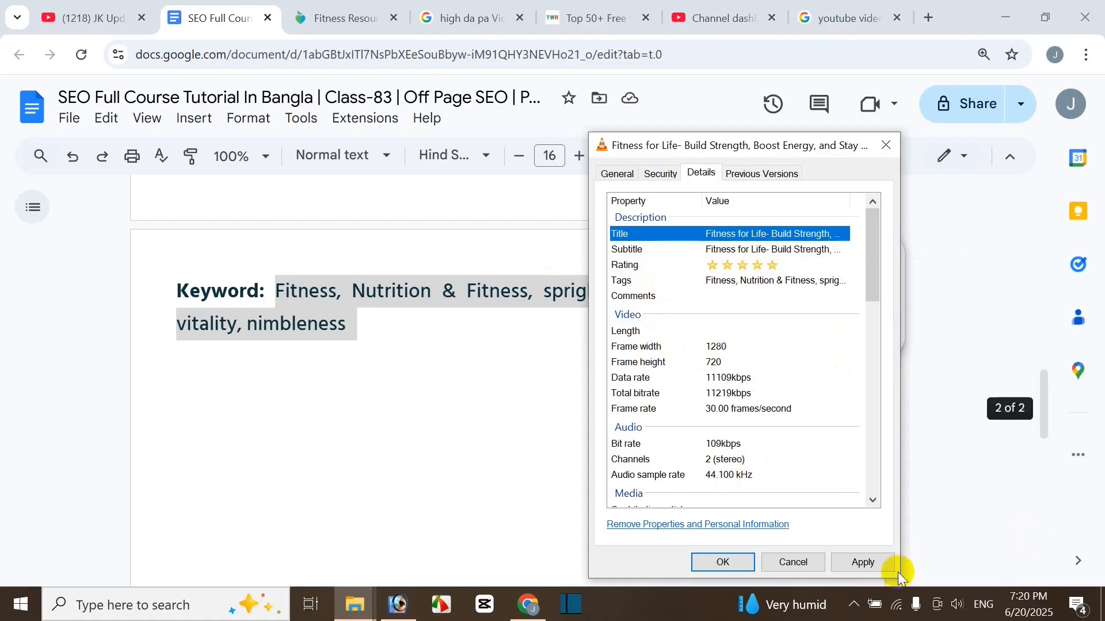
Apply the video's new details, skip the file that fails to save, and close Properties
{"action": "left_click", "coordinate": [862, 561]}
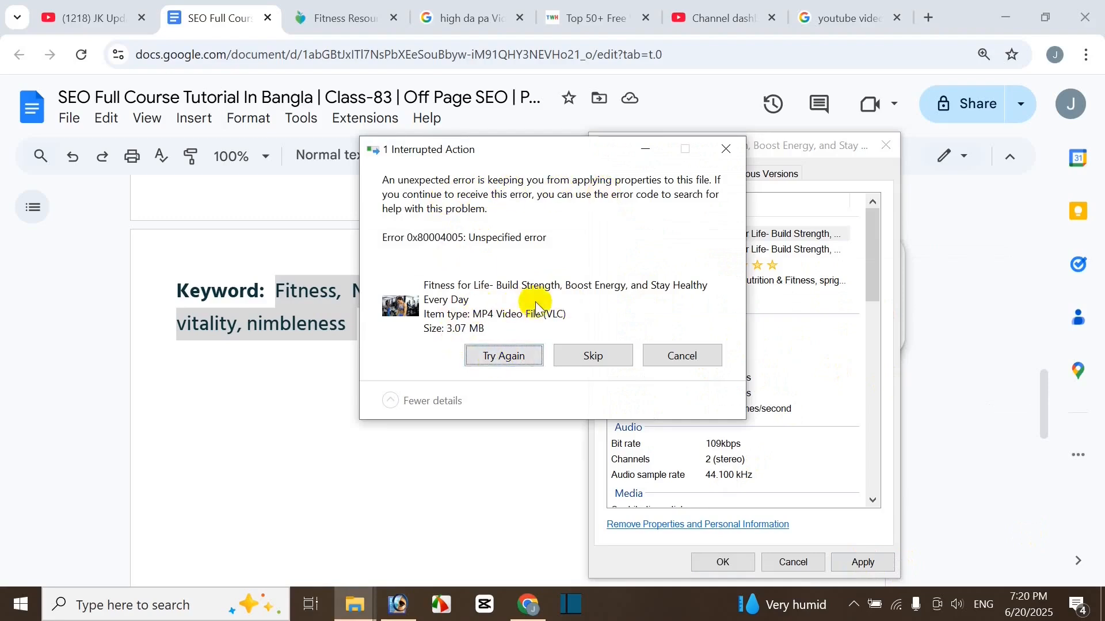
{"action": "left_click", "coordinate": [502, 358]}
{"action": "left_click", "coordinate": [596, 359]}
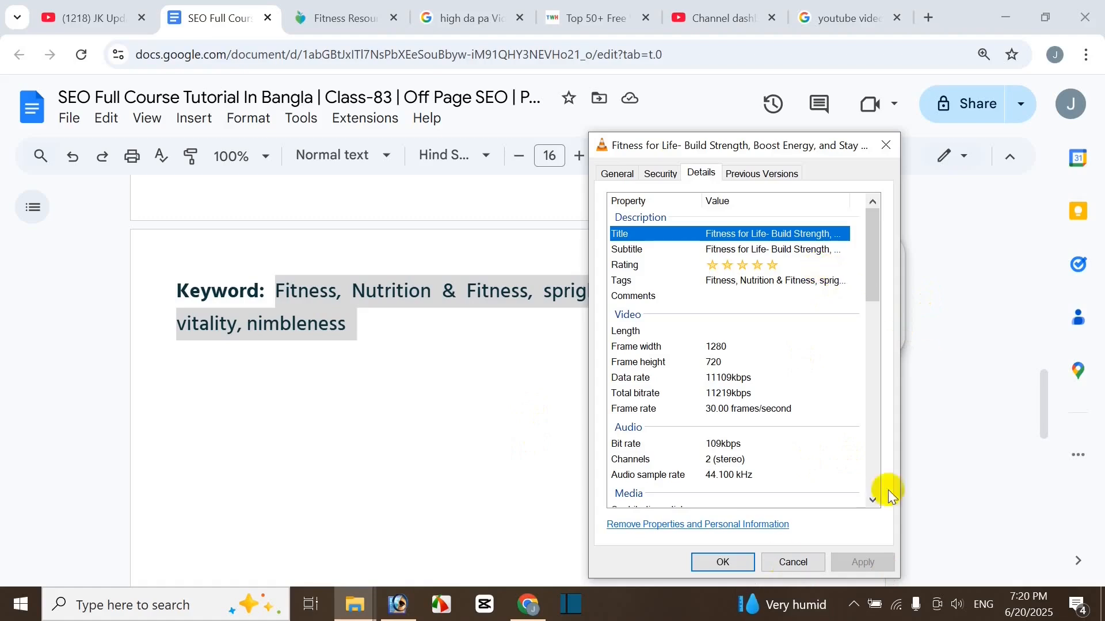
{"action": "left_click", "coordinate": [721, 559]}
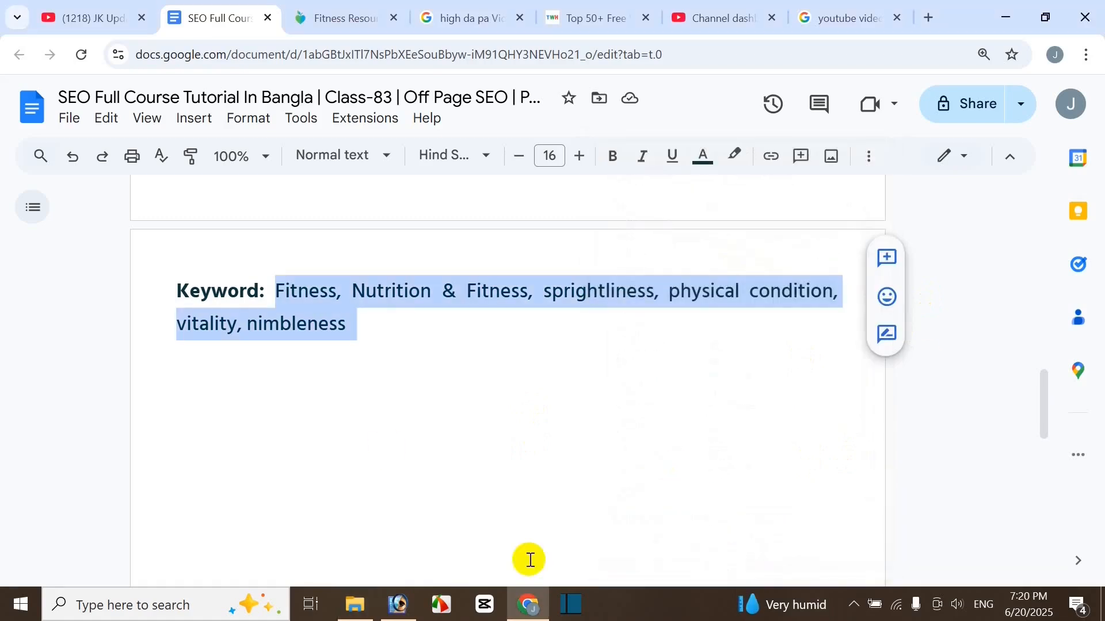
Paste the document's fitness keywords into the thumbnail JPG's Tags and save them
{"action": "left_click", "coordinate": [359, 608]}
{"action": "left_click", "coordinate": [488, 283]}
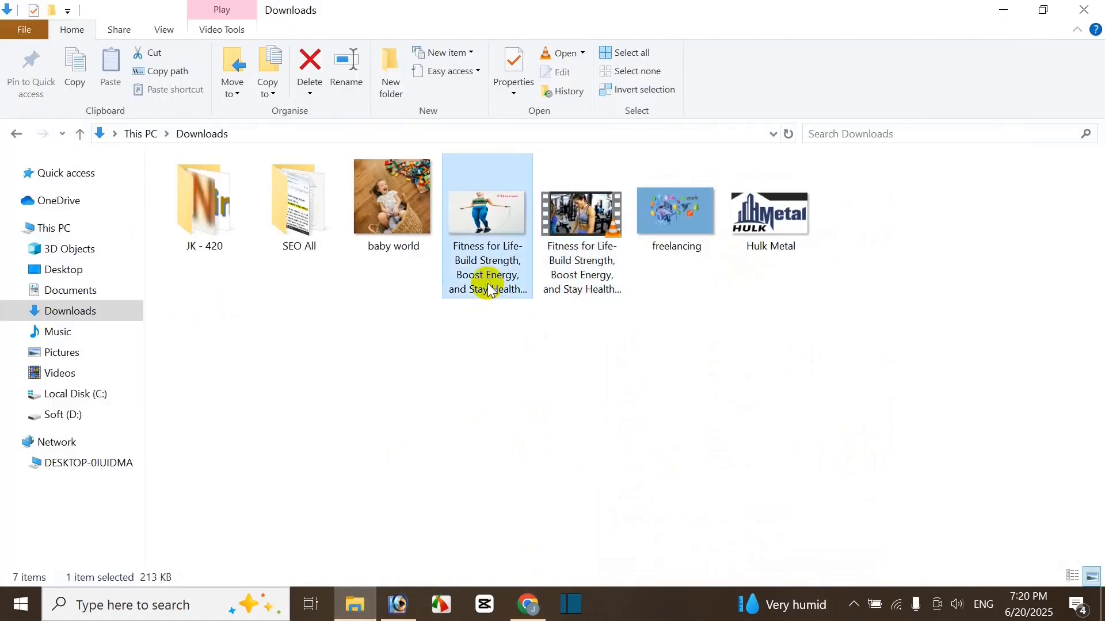
{"action": "right_click", "coordinate": [488, 287]}
{"action": "left_click", "coordinate": [558, 573]}
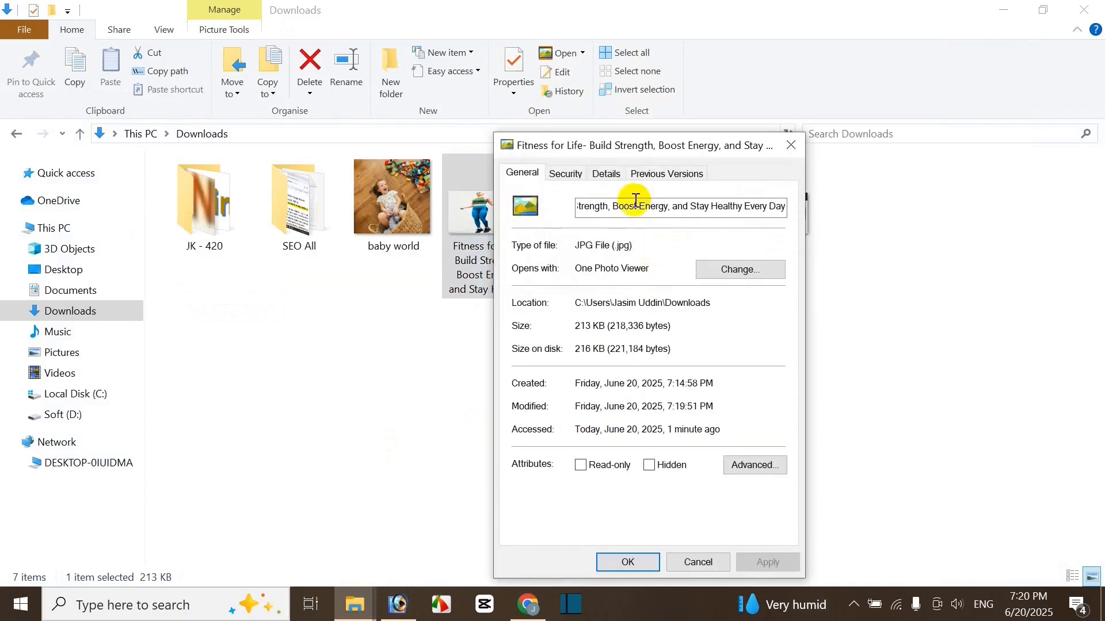
{"action": "left_click", "coordinate": [610, 173]}
{"action": "left_click", "coordinate": [714, 281]}
{"action": "key", "text": "ctrl+v"}
{"action": "left_click", "coordinate": [765, 561]}
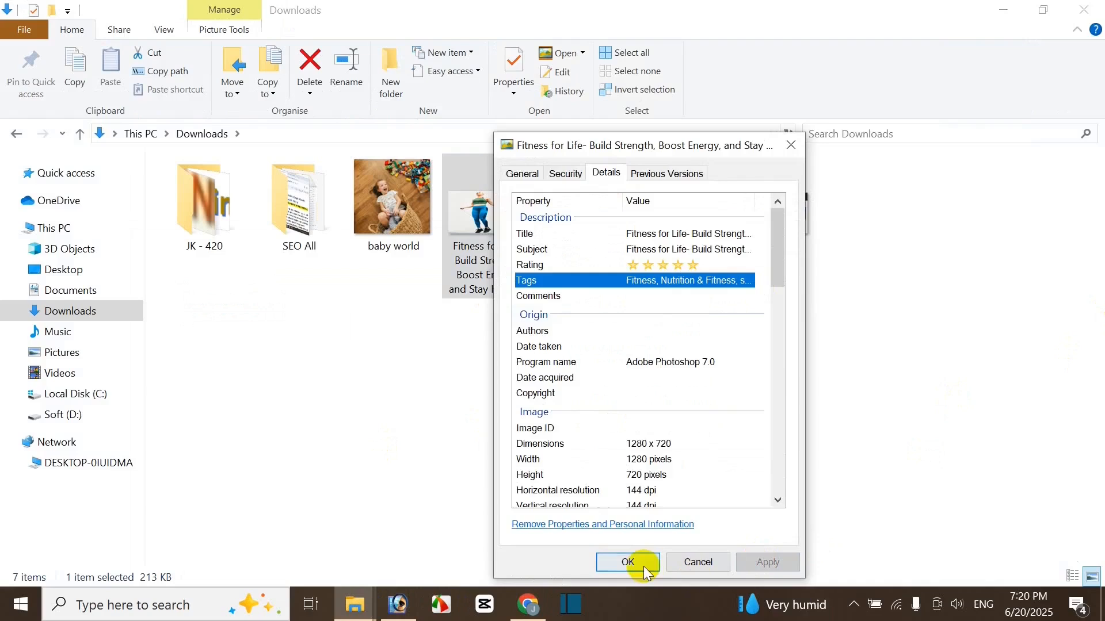
{"action": "left_click", "coordinate": [636, 562]}
{"action": "left_click", "coordinate": [596, 484]}
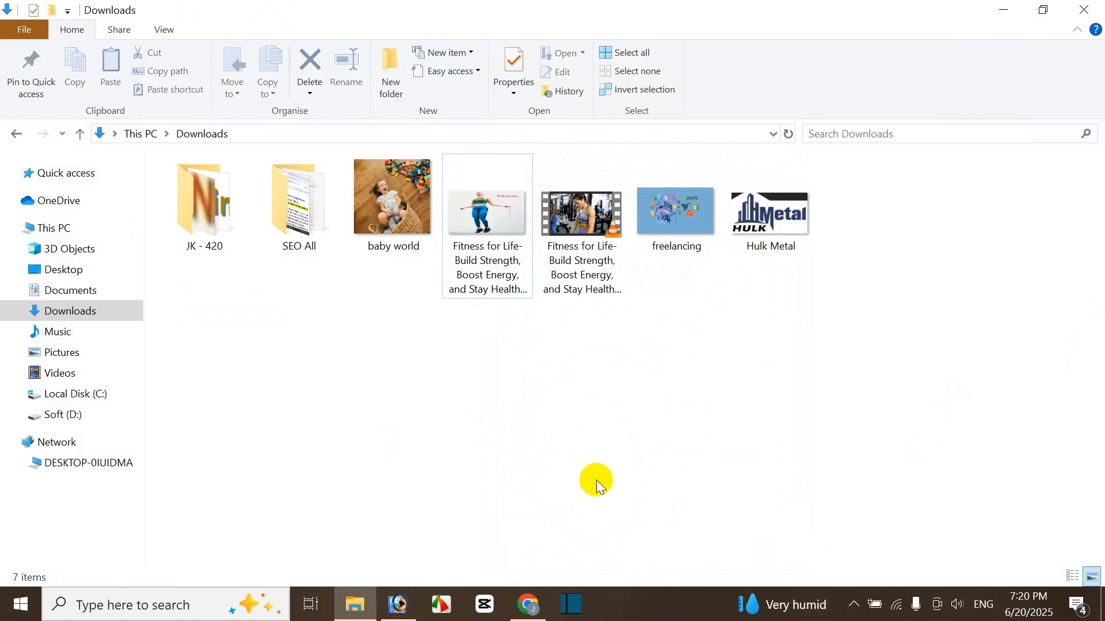
{"action": "left_click", "coordinate": [581, 274]}
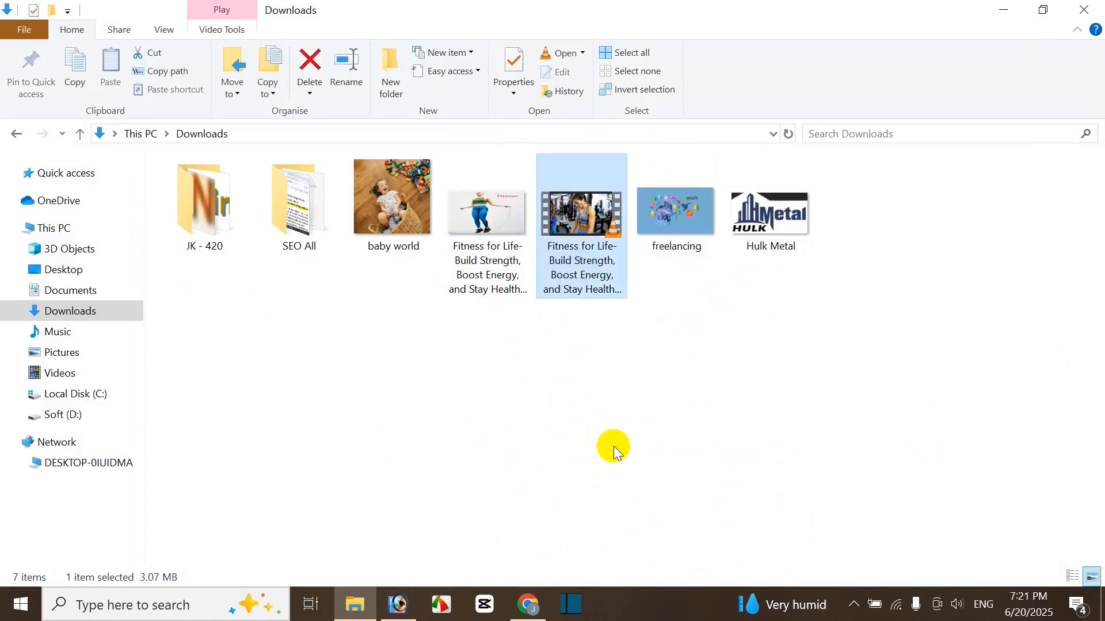
Start a new video upload from the YouTube Studio channel dashboard
{"action": "left_click", "coordinate": [528, 608]}
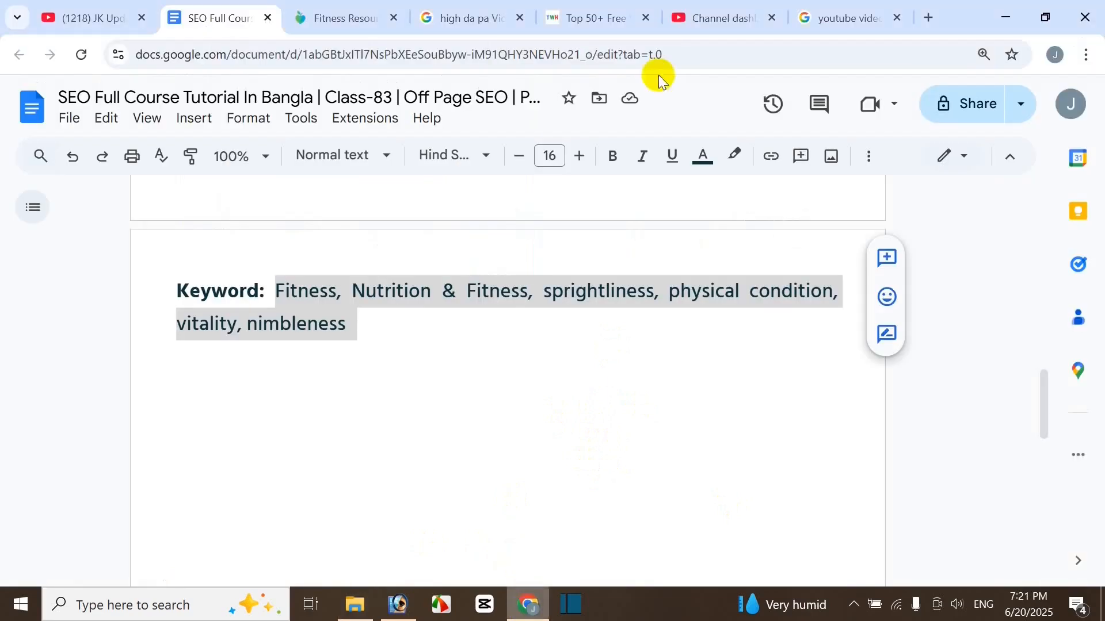
{"action": "left_click", "coordinate": [710, 17]}
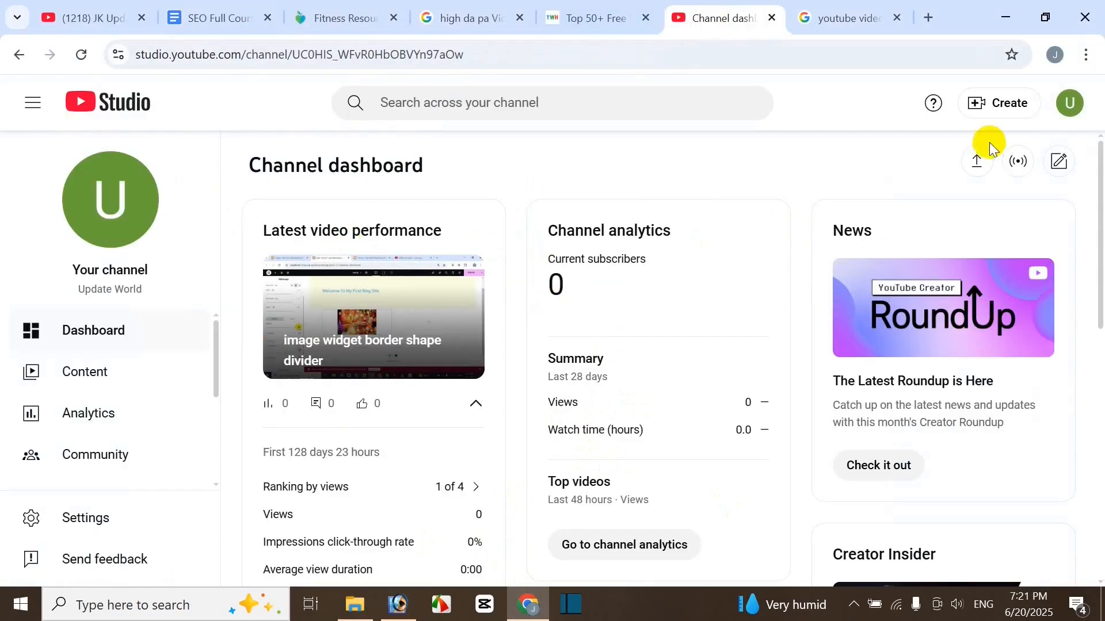
{"action": "left_click", "coordinate": [996, 118]}
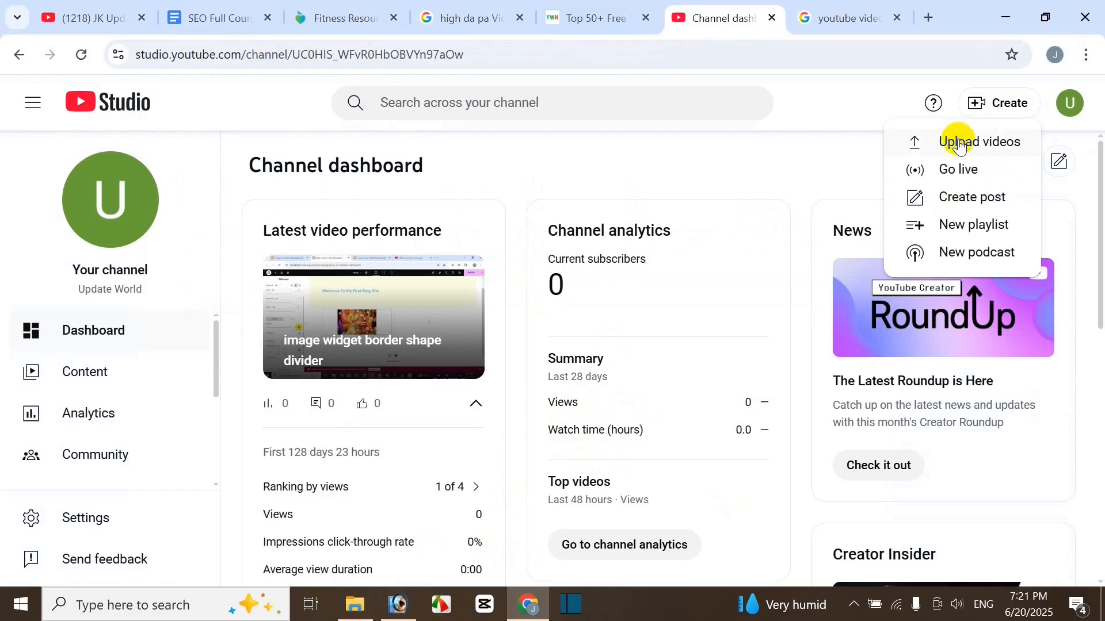
{"action": "left_click", "coordinate": [780, 183]}
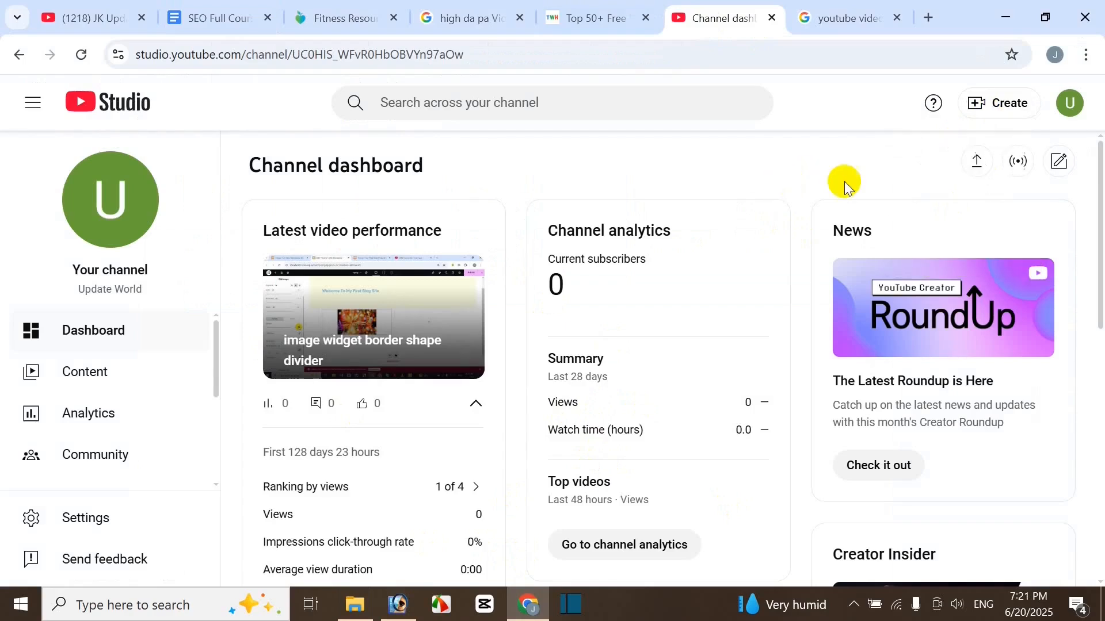
{"action": "left_click", "coordinate": [977, 164]}
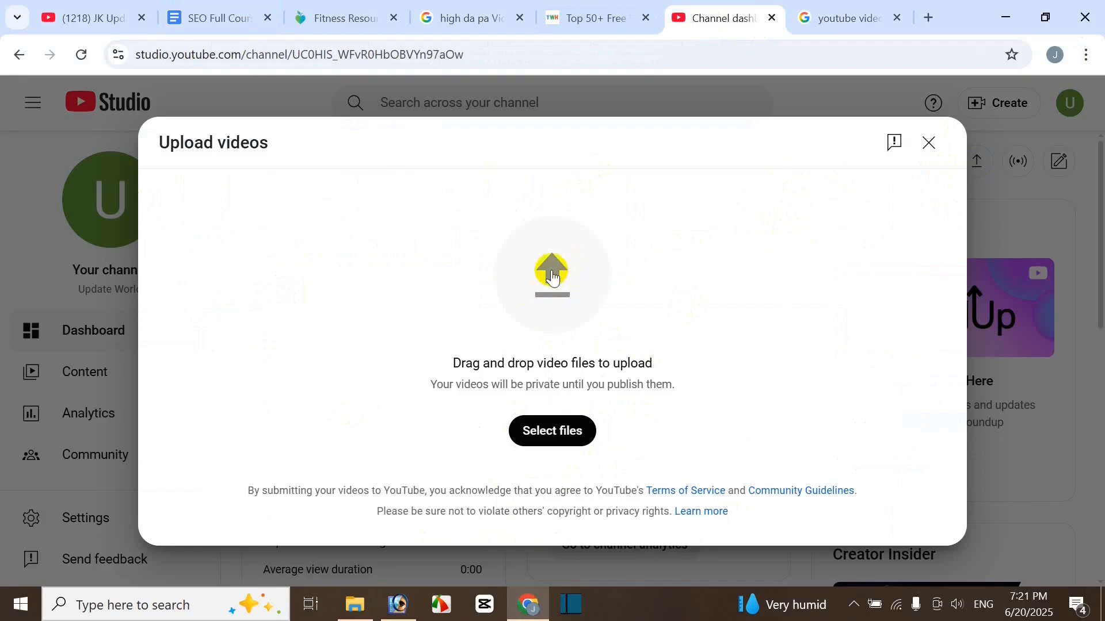
Choose the Fitness for Life video from Downloads and upload it
{"action": "left_click", "coordinate": [567, 433]}
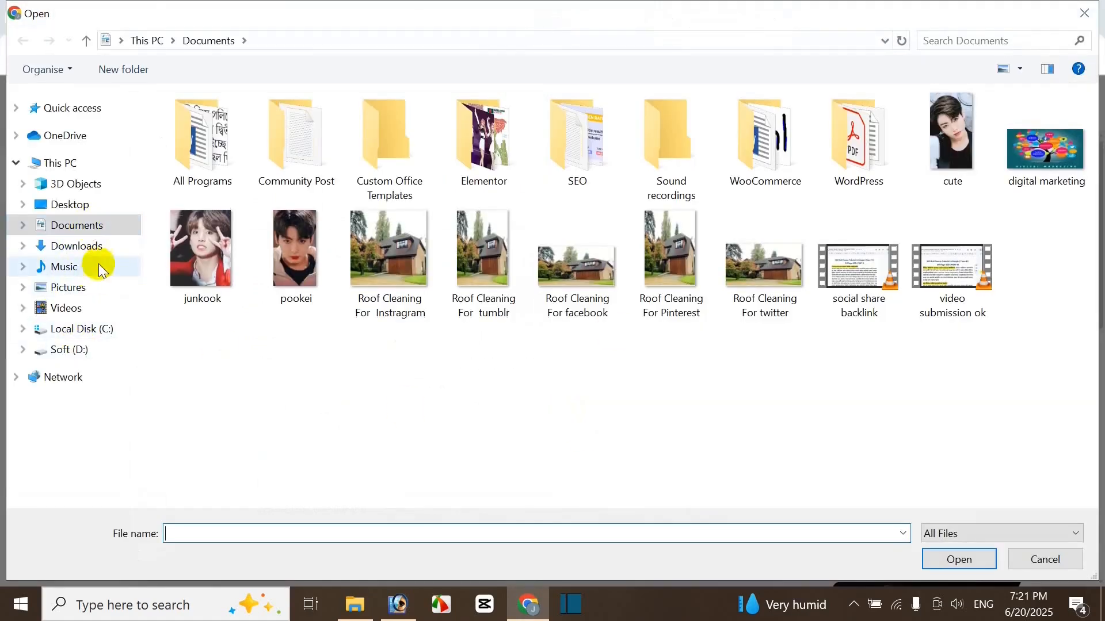
{"action": "left_click", "coordinate": [92, 247]}
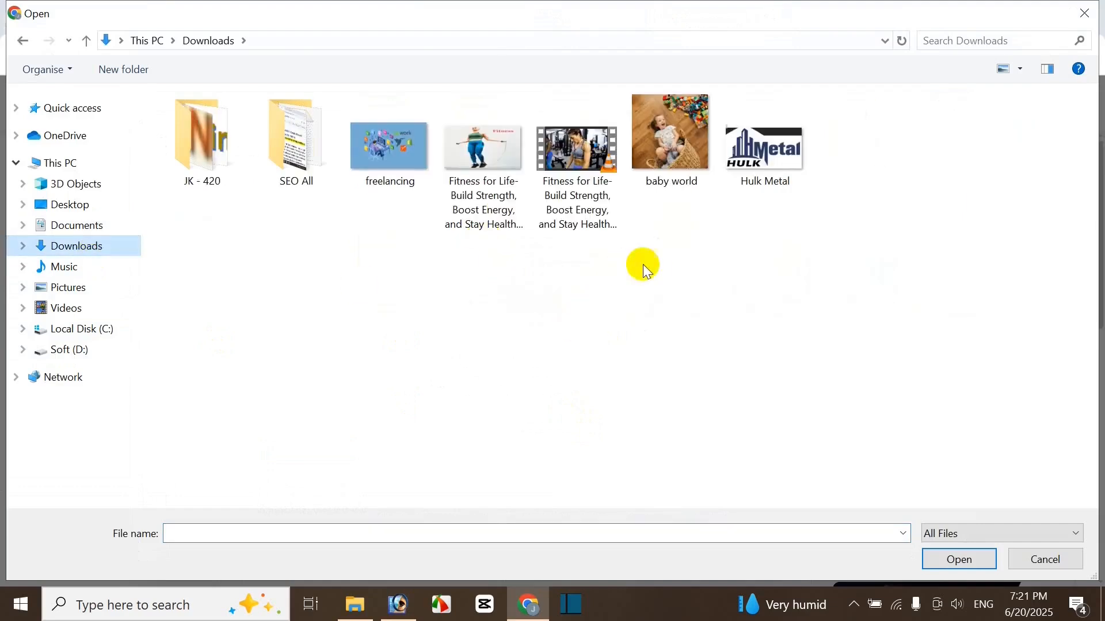
{"action": "left_click", "coordinate": [580, 202]}
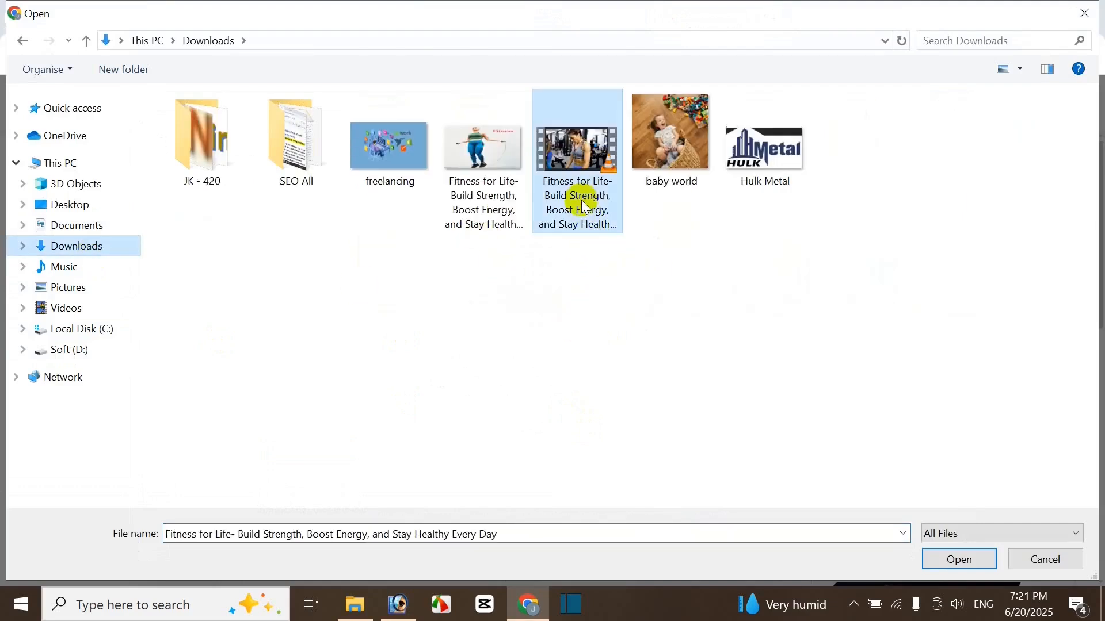
{"action": "left_click", "coordinate": [960, 558]}
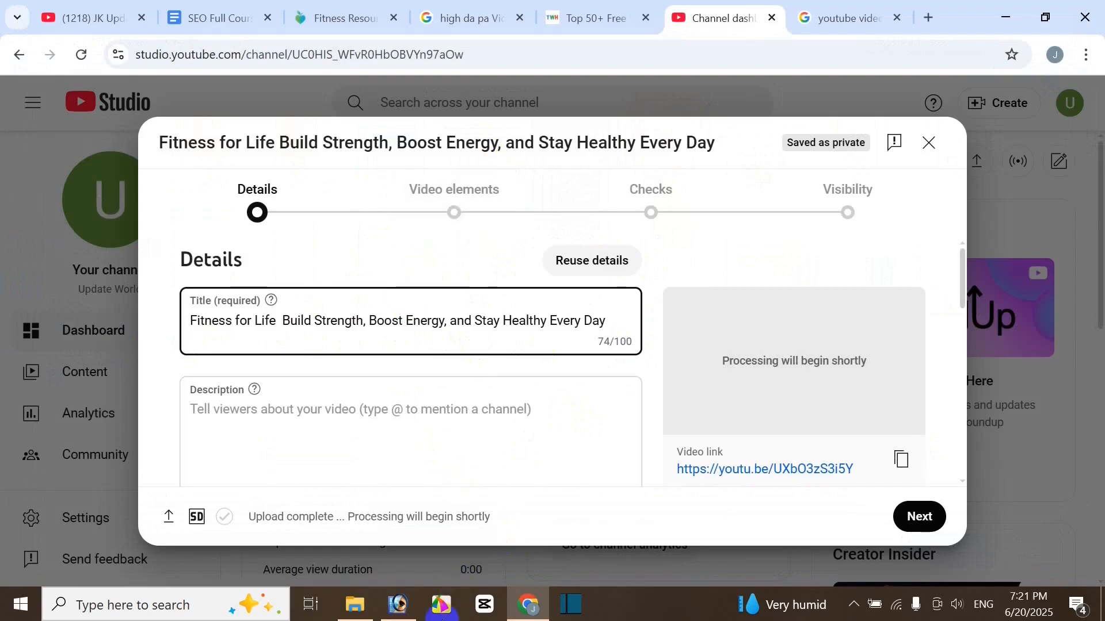
Replace the YouTube Studio video title with the title copied from the doc
{"action": "left_click", "coordinate": [206, 17]}
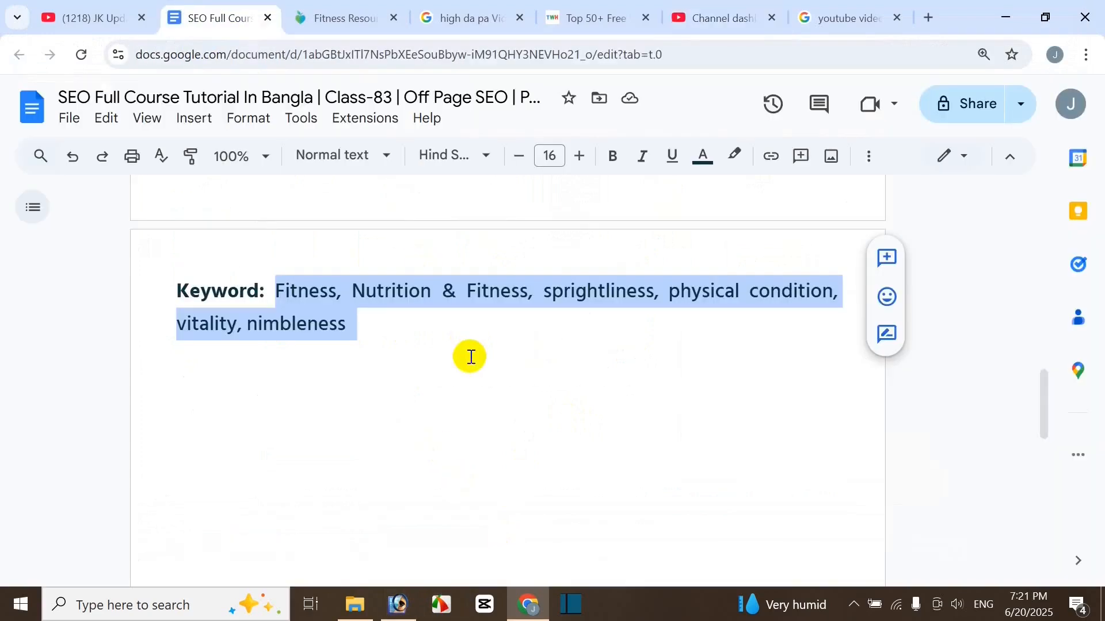
{"action": "left_click", "coordinate": [424, 358]}
{"action": "scroll", "coordinate": [426, 357], "scroll_direction": "up", "scroll_amount": 10}
{"action": "scroll", "coordinate": [420, 351], "scroll_direction": "up", "scroll_amount": 5}
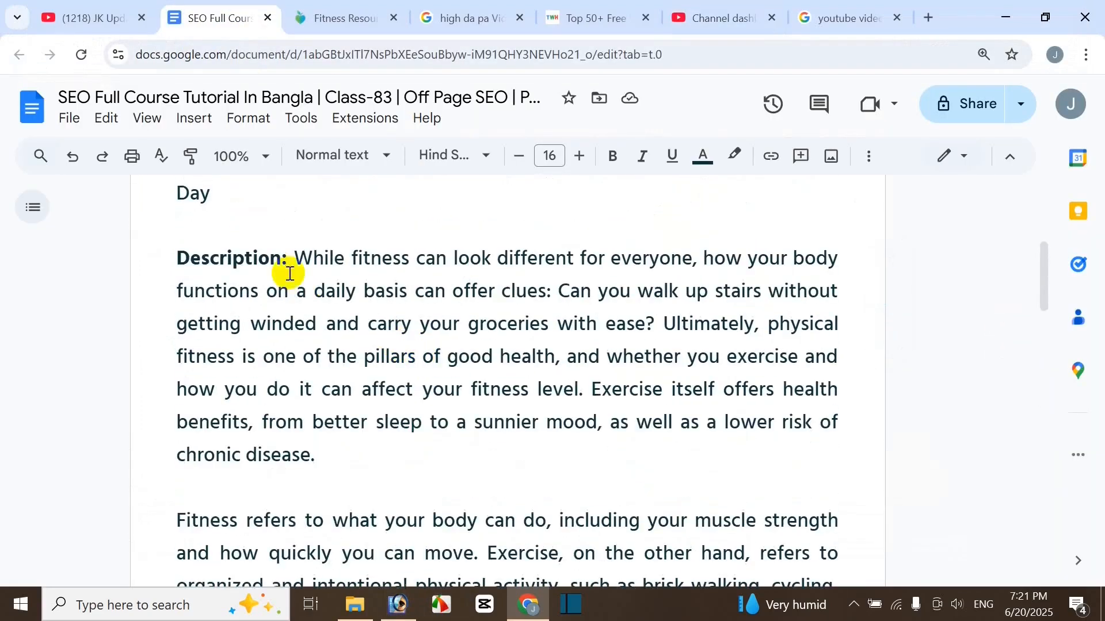
{"action": "left_click_drag", "start_coordinate": [236, 421], "coordinate": [237, 446]}
{"action": "key", "text": "ctrl+c"}
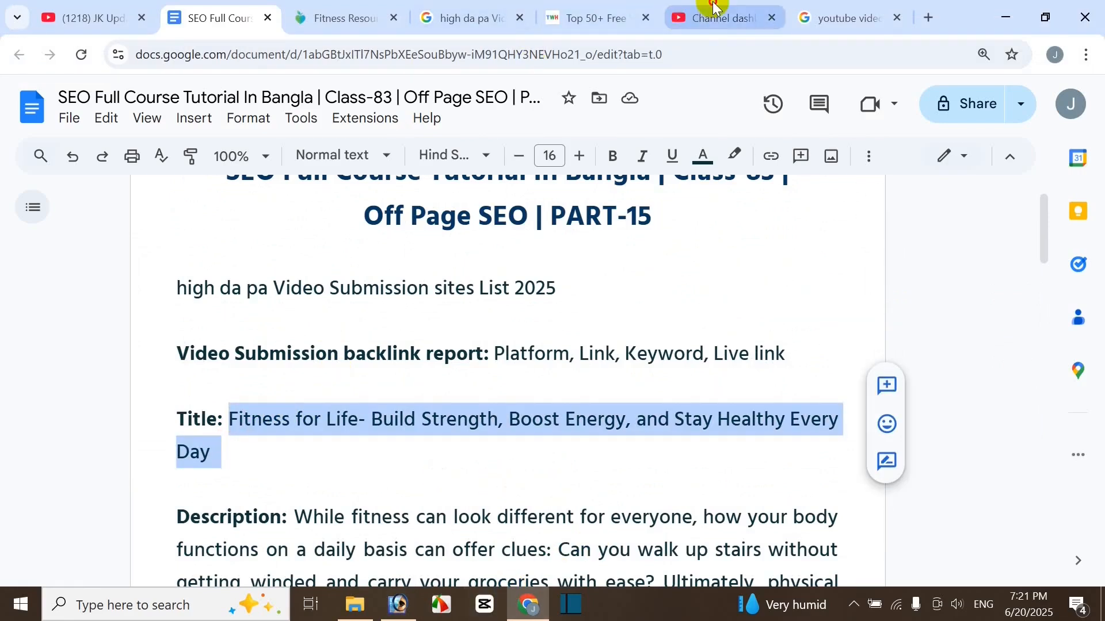
{"action": "left_click", "coordinate": [719, 18]}
{"action": "key", "text": "ctrl+a"}
{"action": "key", "text": "BackSpace"}
{"action": "key", "text": "ctrl+v"}
Paste the doc's two fitness paragraphs into the video Description, then bring up the Everyday Health page
{"action": "left_click", "coordinate": [299, 424]}
{"action": "left_click", "coordinate": [222, 18]}
{"action": "scroll", "coordinate": [548, 370], "scroll_direction": "down", "scroll_amount": 5}
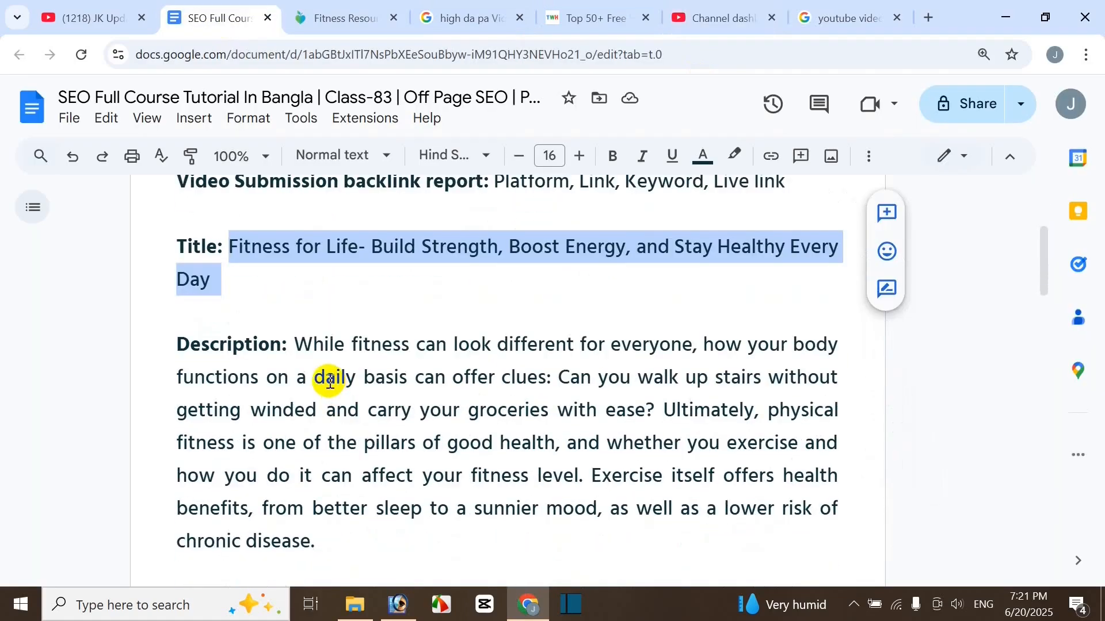
{"action": "left_click_drag", "start_coordinate": [298, 257], "coordinate": [217, 364]}
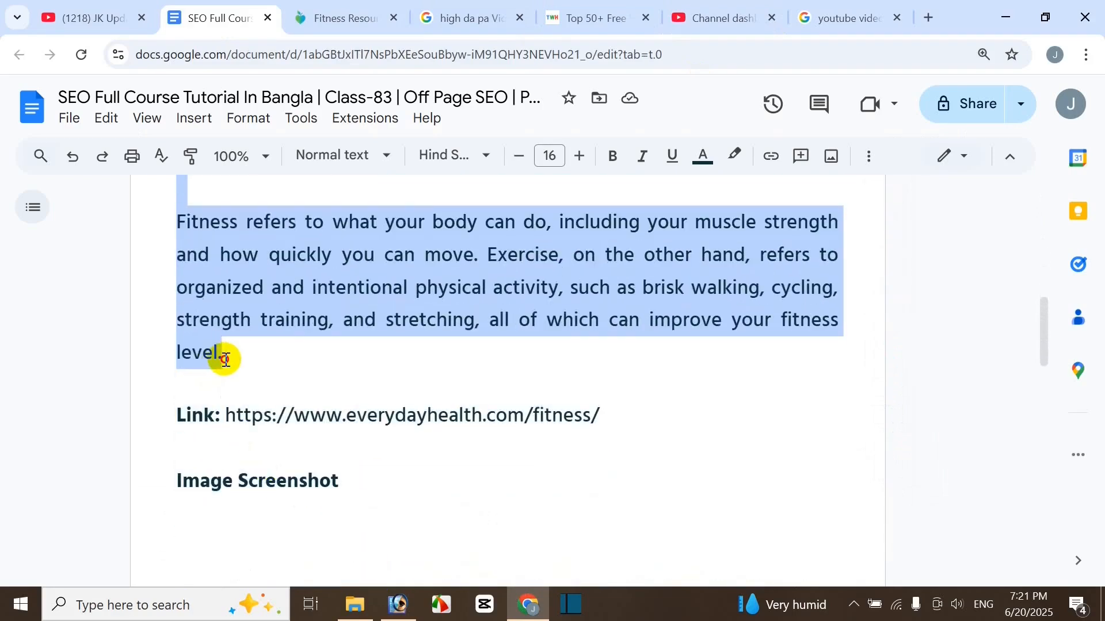
{"action": "left_click", "coordinate": [721, 18]}
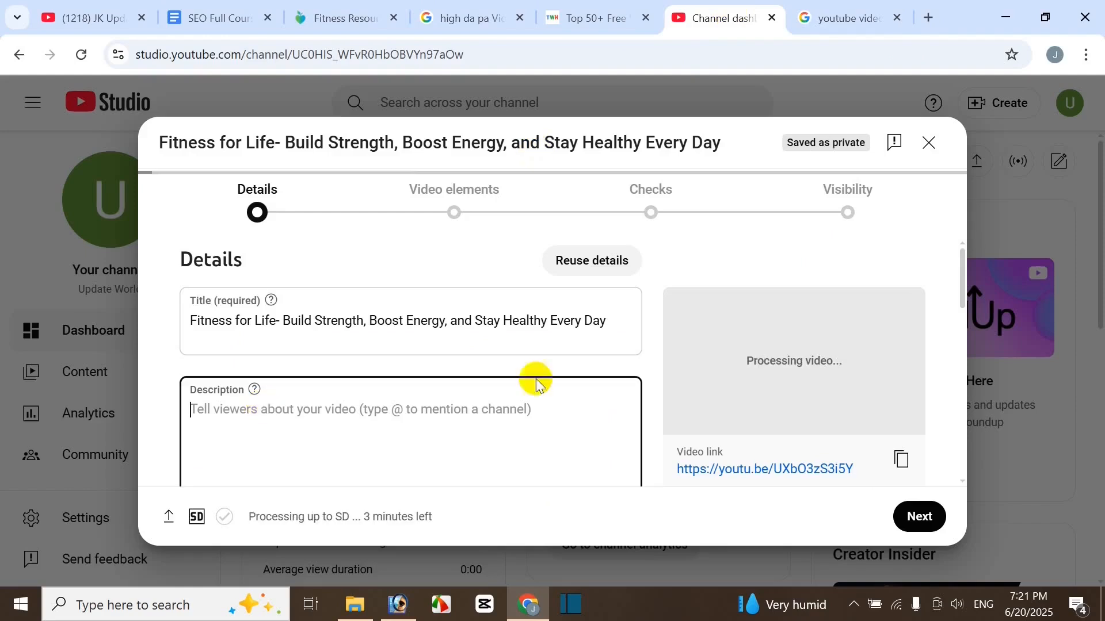
{"action": "key", "text": "ctrl+v"}
{"action": "scroll", "coordinate": [522, 407], "scroll_direction": "down", "scroll_amount": 2}
{"action": "scroll", "coordinate": [522, 406], "scroll_direction": "up", "scroll_amount": 2}
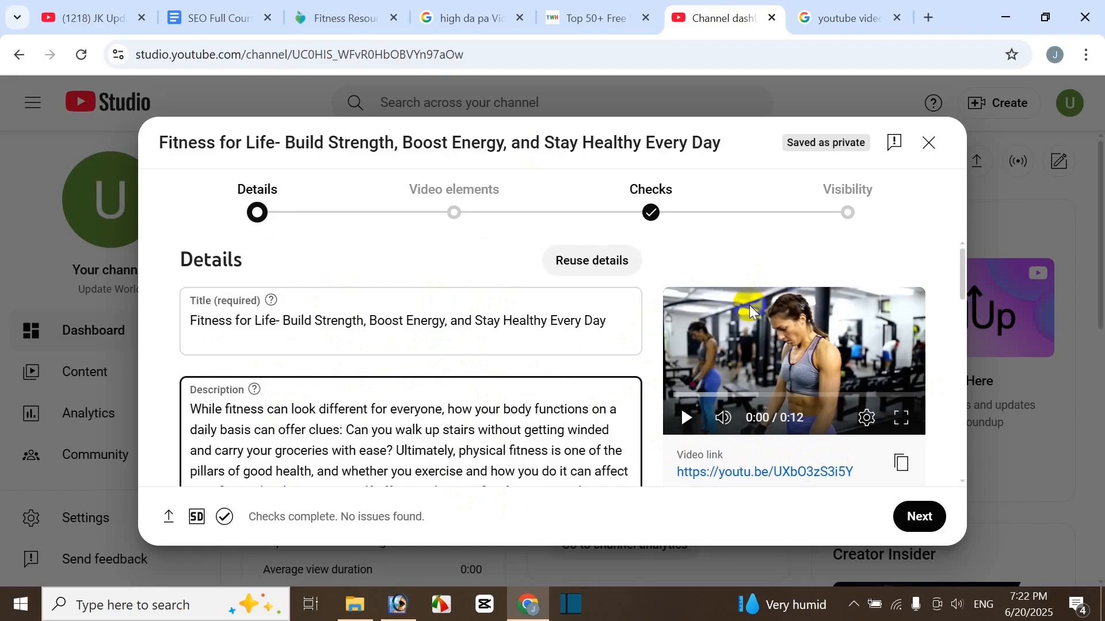
{"action": "left_click", "coordinate": [336, 23]}
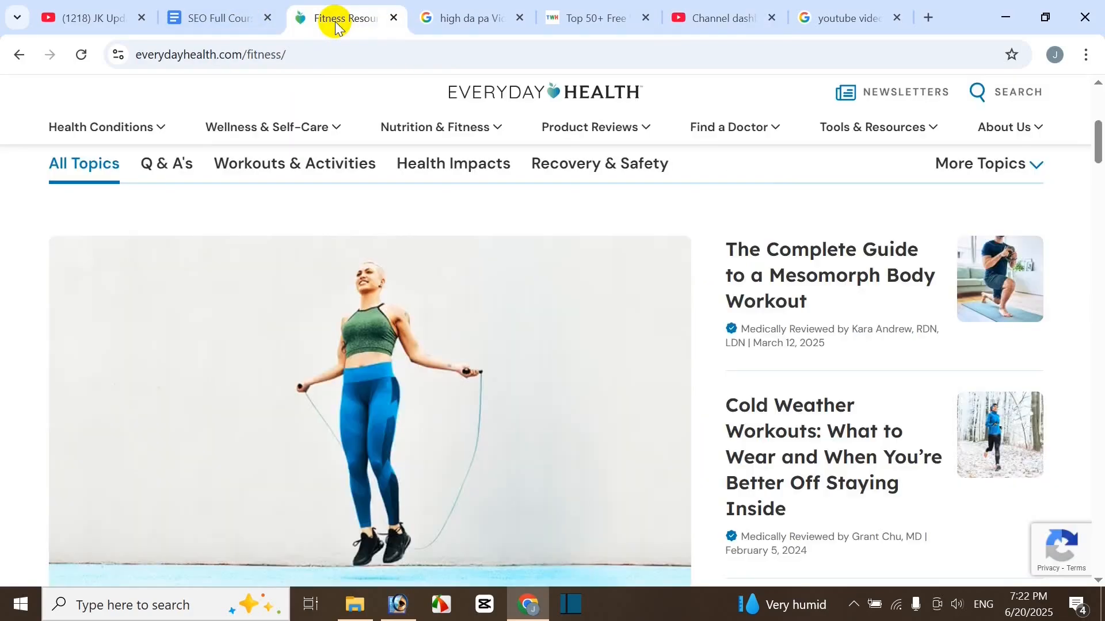
Look over the Everyday Health Fitness page, then return to the YouTube Studio video details
{"action": "mouse_move", "coordinate": [268, 127]}
{"action": "scroll", "coordinate": [295, 248], "scroll_direction": "up", "scroll_amount": 5}
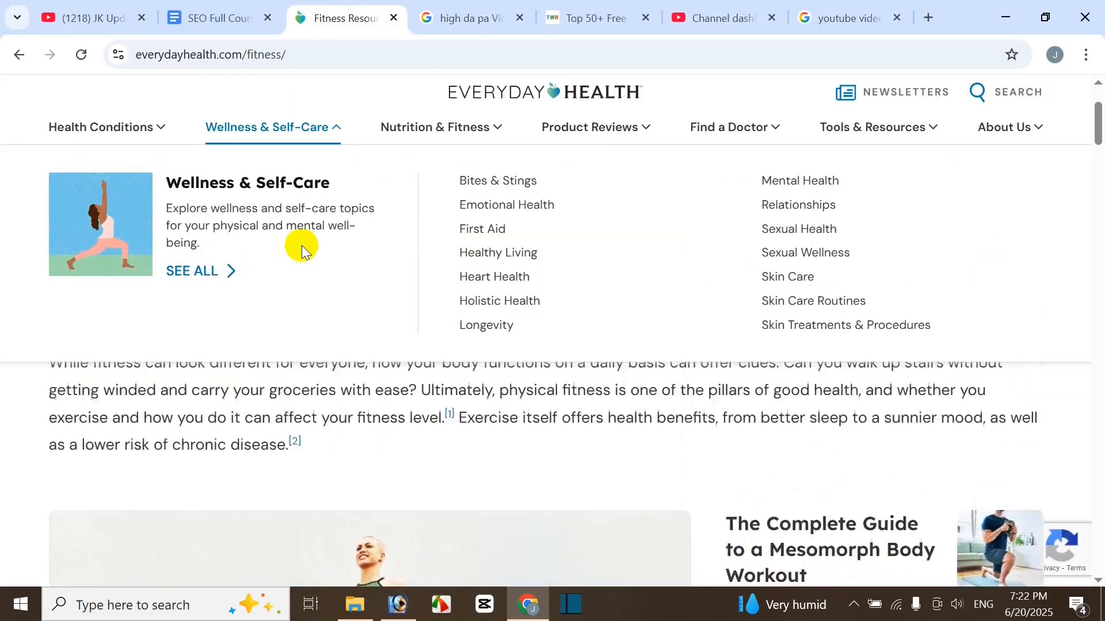
{"action": "scroll", "coordinate": [301, 246], "scroll_direction": "up", "scroll_amount": 2}
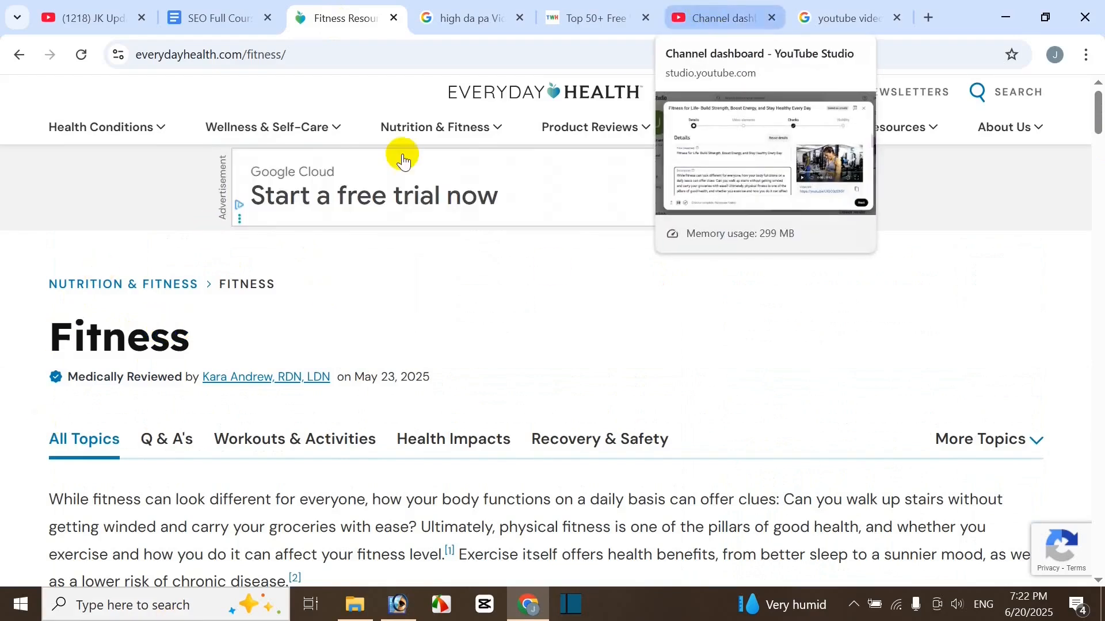
{"action": "left_click", "coordinate": [712, 22]}
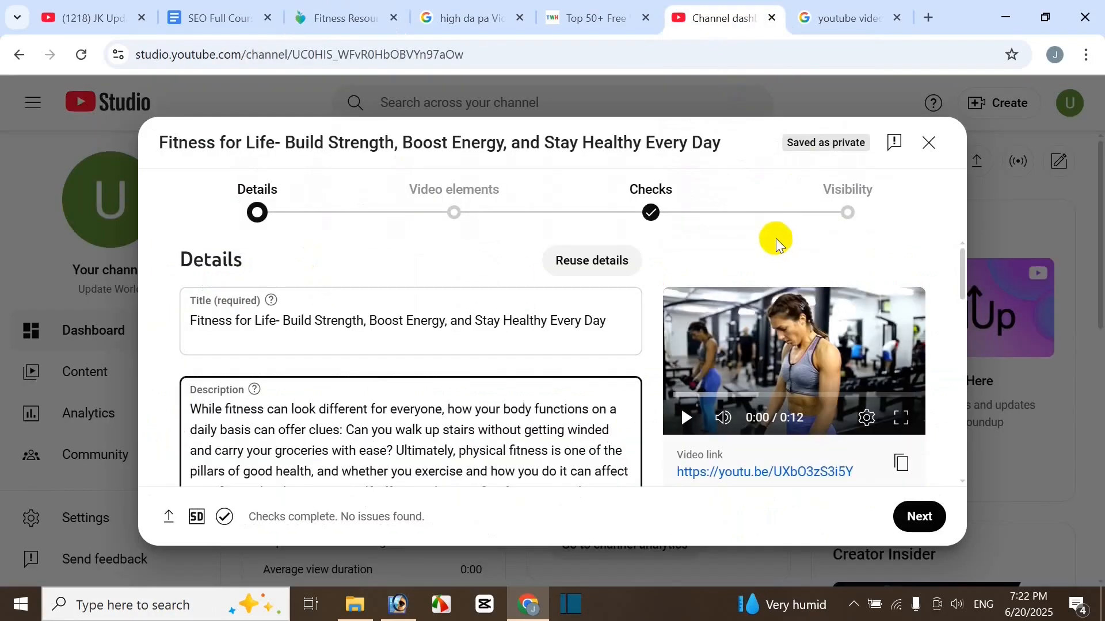
{"action": "left_click", "coordinate": [809, 333]}
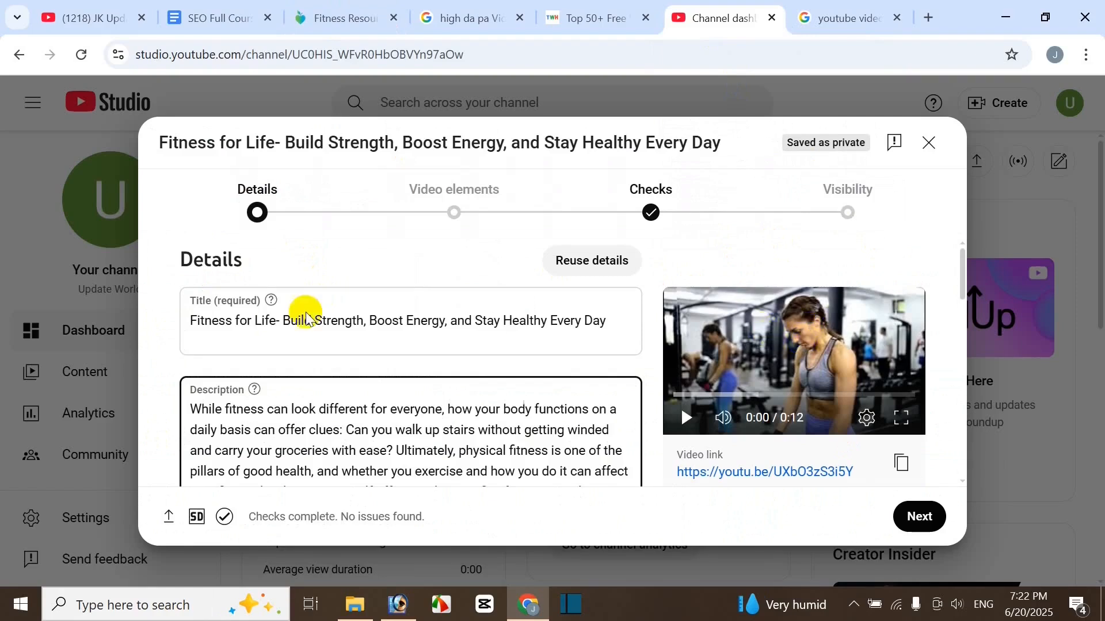
{"action": "scroll", "coordinate": [541, 454], "scroll_direction": "down", "scroll_amount": 2}
{"action": "scroll", "coordinate": [552, 443], "scroll_direction": "down", "scroll_amount": 2}
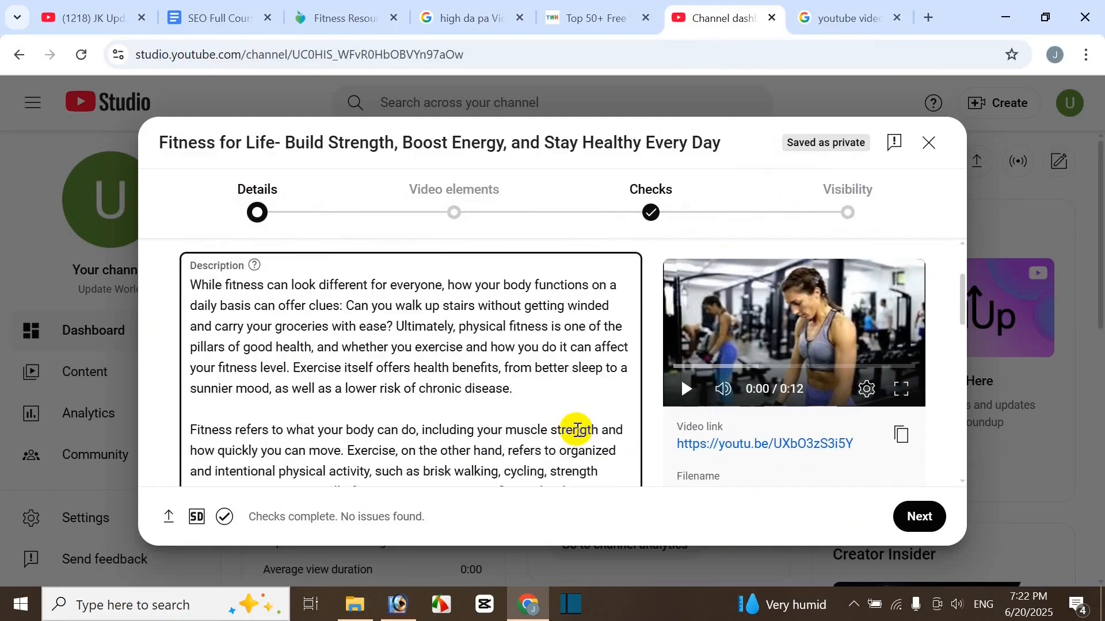
{"action": "scroll", "coordinate": [374, 340], "scroll_direction": "up", "scroll_amount": 2}
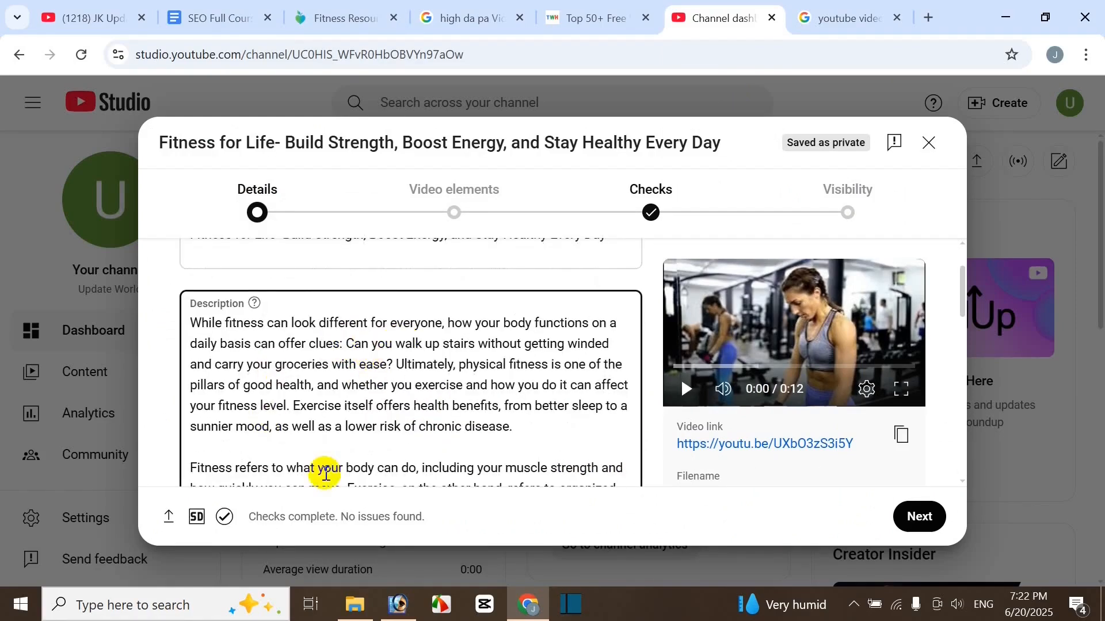
{"action": "scroll", "coordinate": [418, 391], "scroll_direction": "down", "scroll_amount": 2}
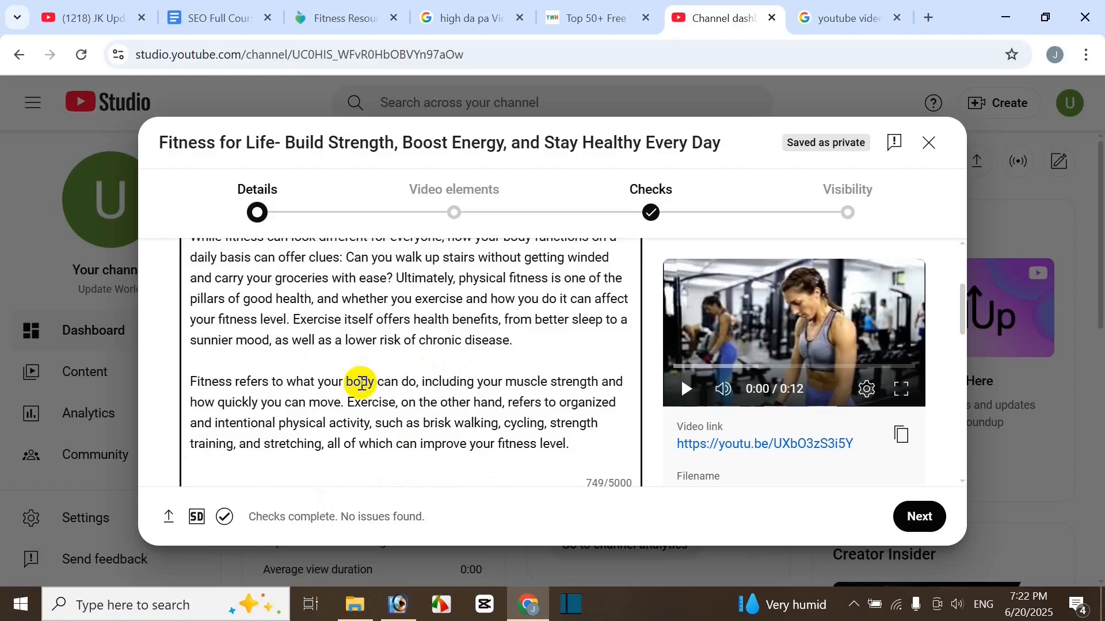
{"action": "scroll", "coordinate": [431, 387], "scroll_direction": "down", "scroll_amount": 2}
{"action": "left_click_drag", "start_coordinate": [323, 357], "coordinate": [441, 358]}
{"action": "left_click", "coordinate": [277, 384]}
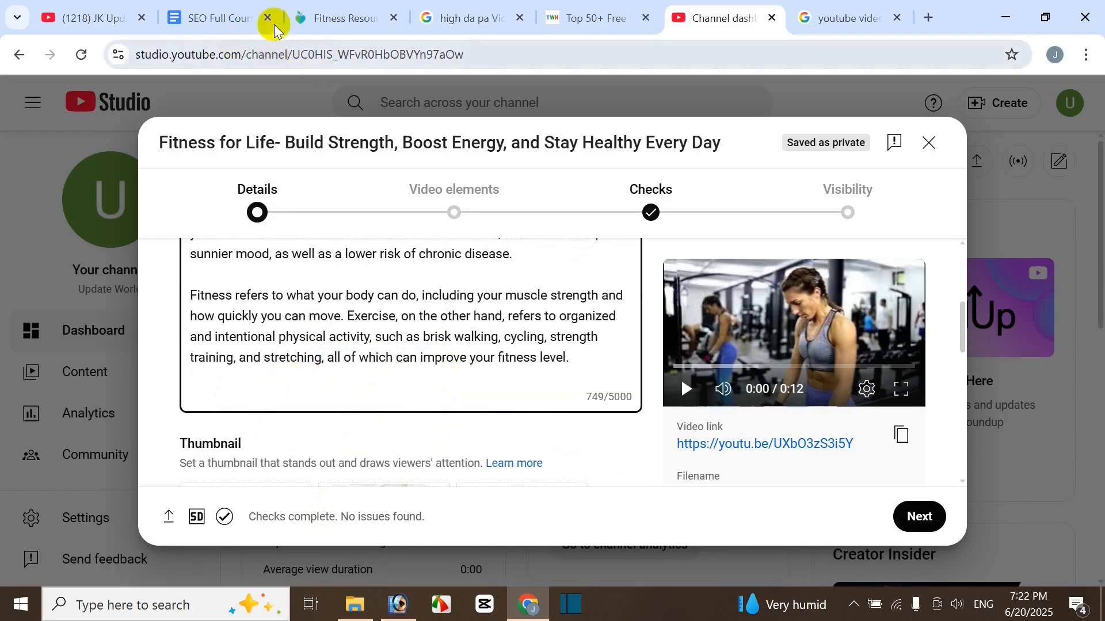
{"action": "left_click", "coordinate": [329, 27]}
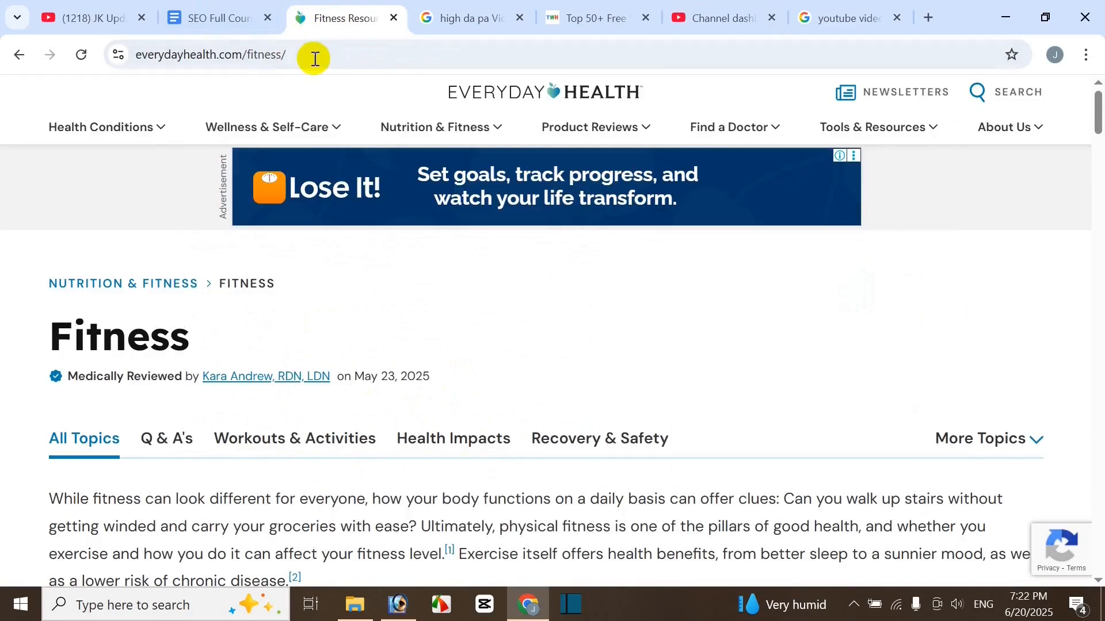
{"action": "left_click", "coordinate": [313, 53]}
{"action": "key", "text": "ctrl+c"}
{"action": "left_click", "coordinate": [232, 26]}
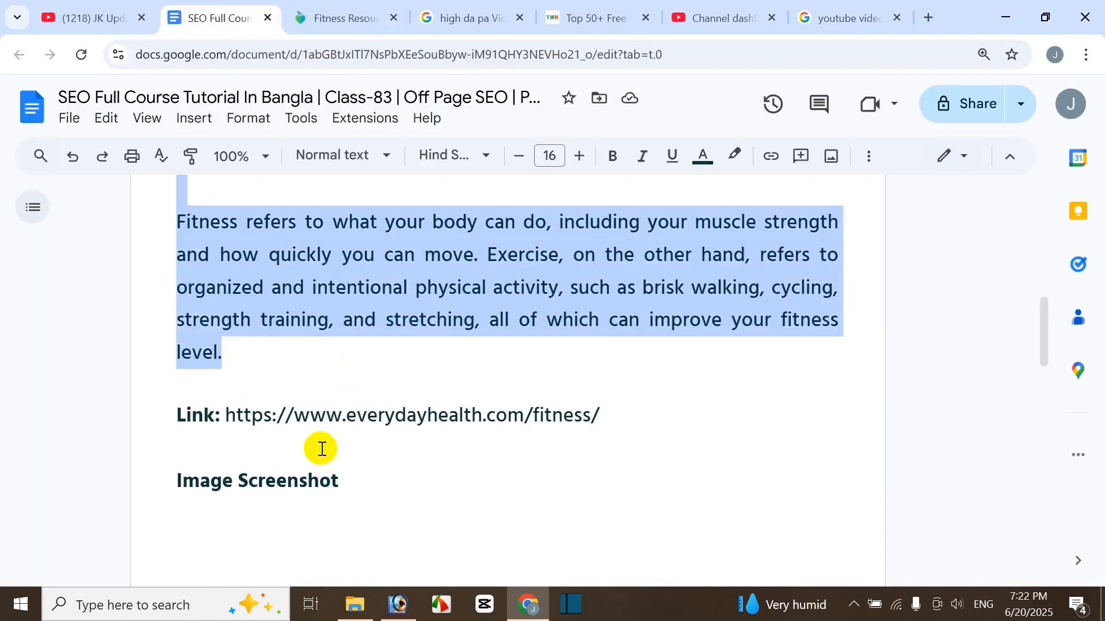
{"action": "left_click", "coordinate": [340, 18]}
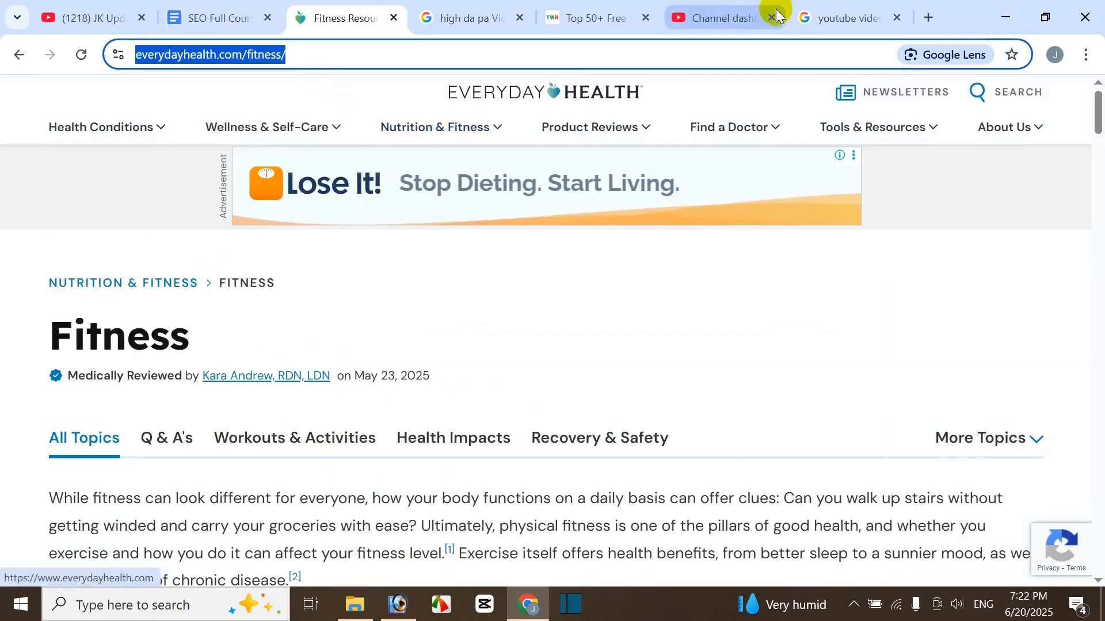
{"action": "left_click", "coordinate": [743, 18]}
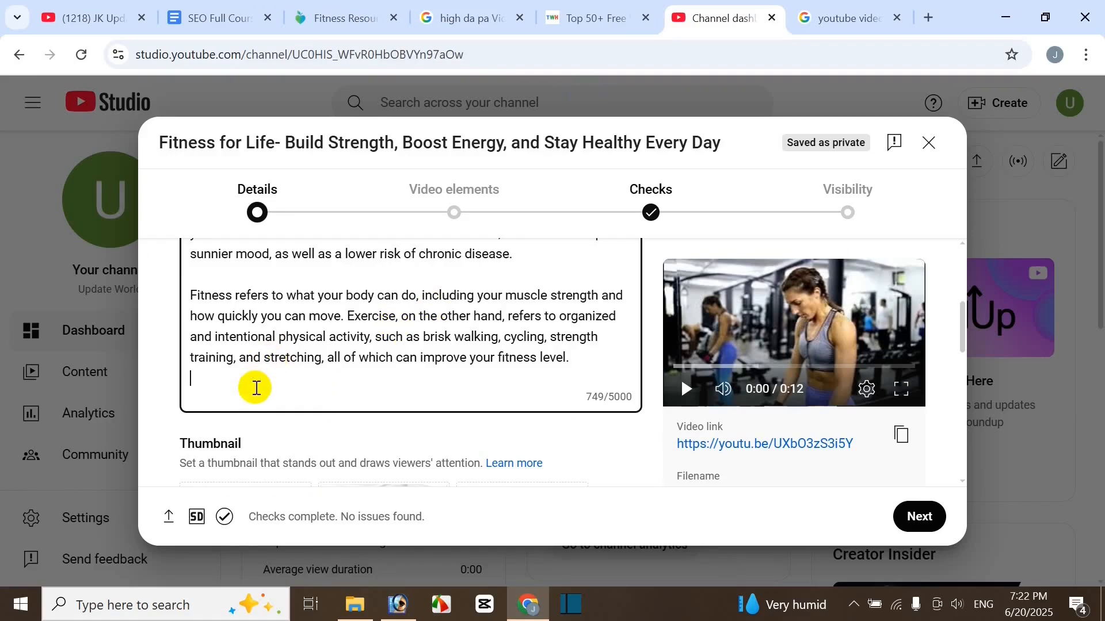
{"action": "key", "text": "Return"}
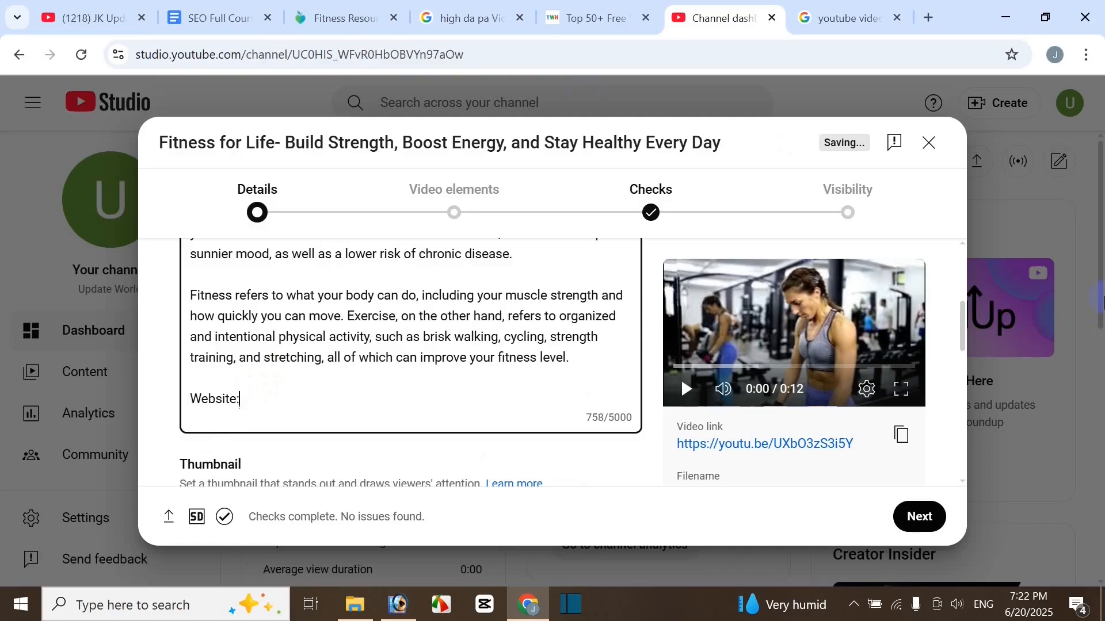
{"action": "key", "text": "ctrl+v"}
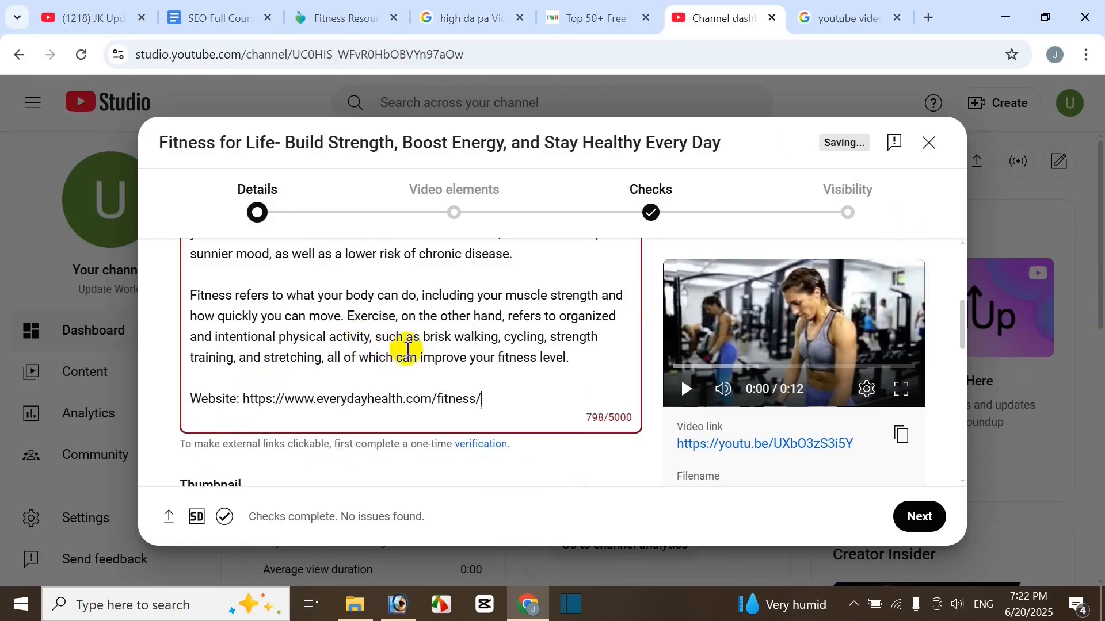
{"action": "scroll", "coordinate": [408, 350], "scroll_direction": "up", "scroll_amount": 5}
{"action": "scroll", "coordinate": [409, 412], "scroll_direction": "down", "scroll_amount": 5}
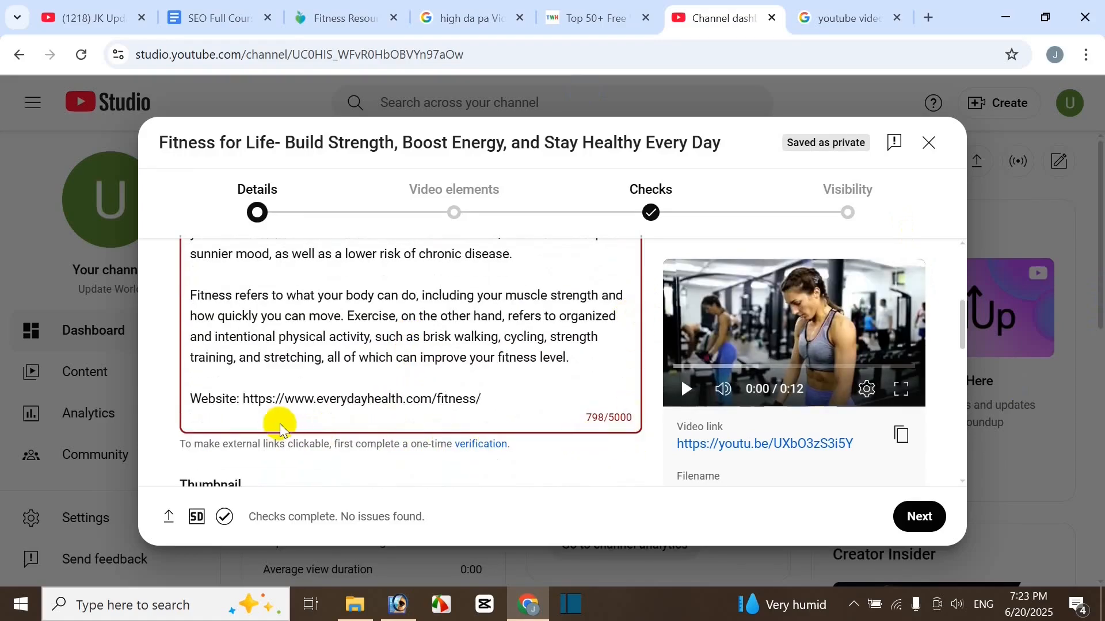
Change the character after 'Website' in the description to a colon
{"action": "left_click", "coordinate": [244, 400]}
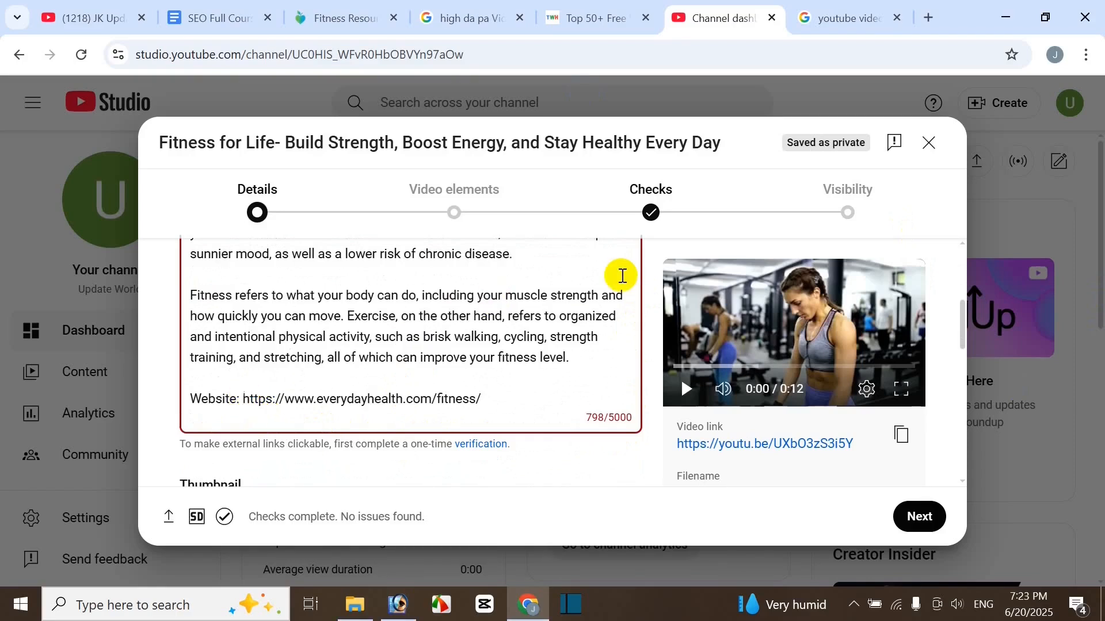
{"action": "key", "text": "BackSpace"}
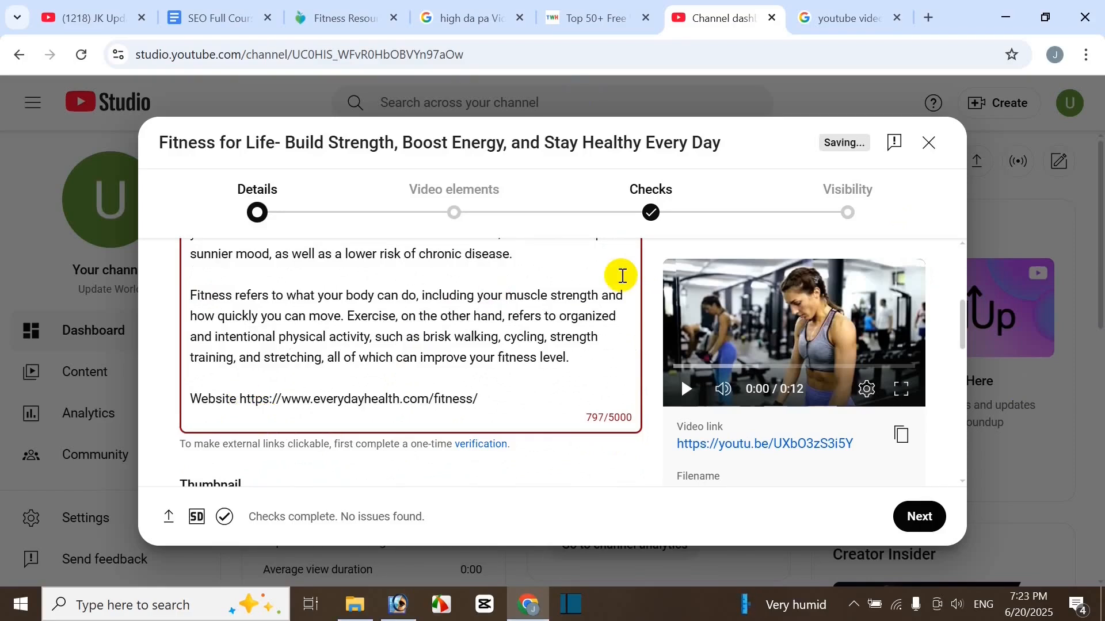
{"action": "type", "text": "-"}
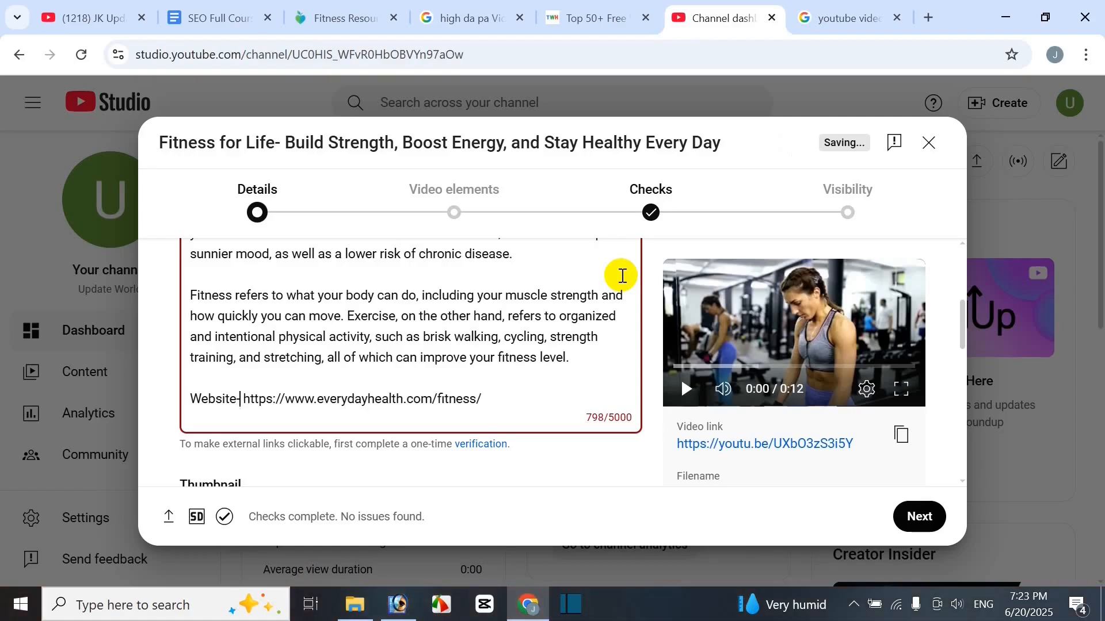
{"action": "key", "text": "BackSpace"}
{"action": "type", "text": ":"}
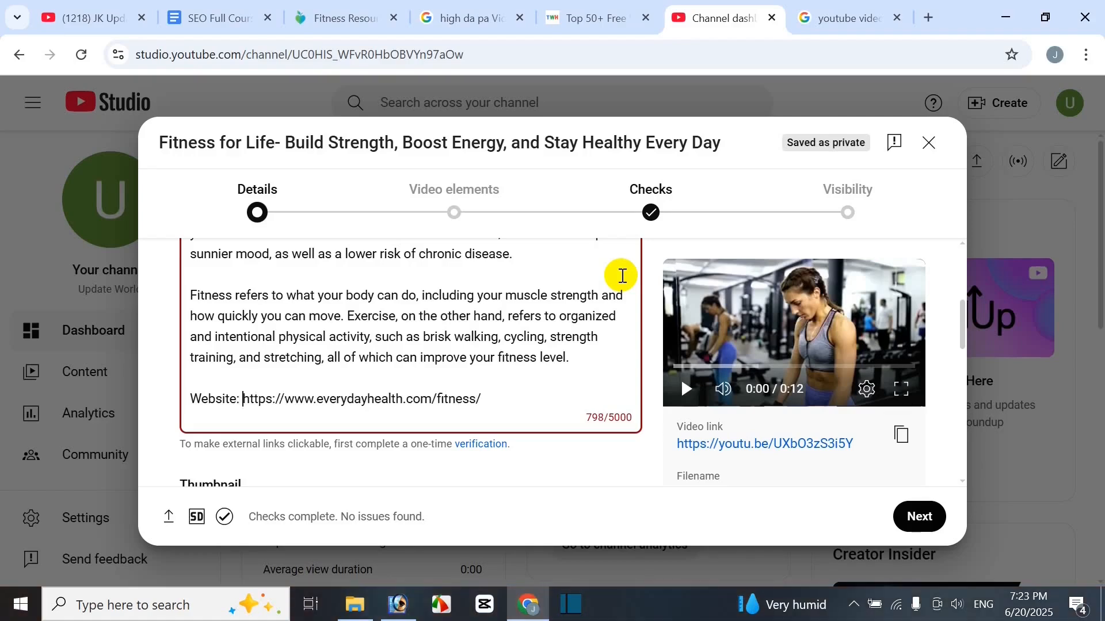
{"action": "key", "text": "Delete"}
{"action": "key", "text": "Delete"}
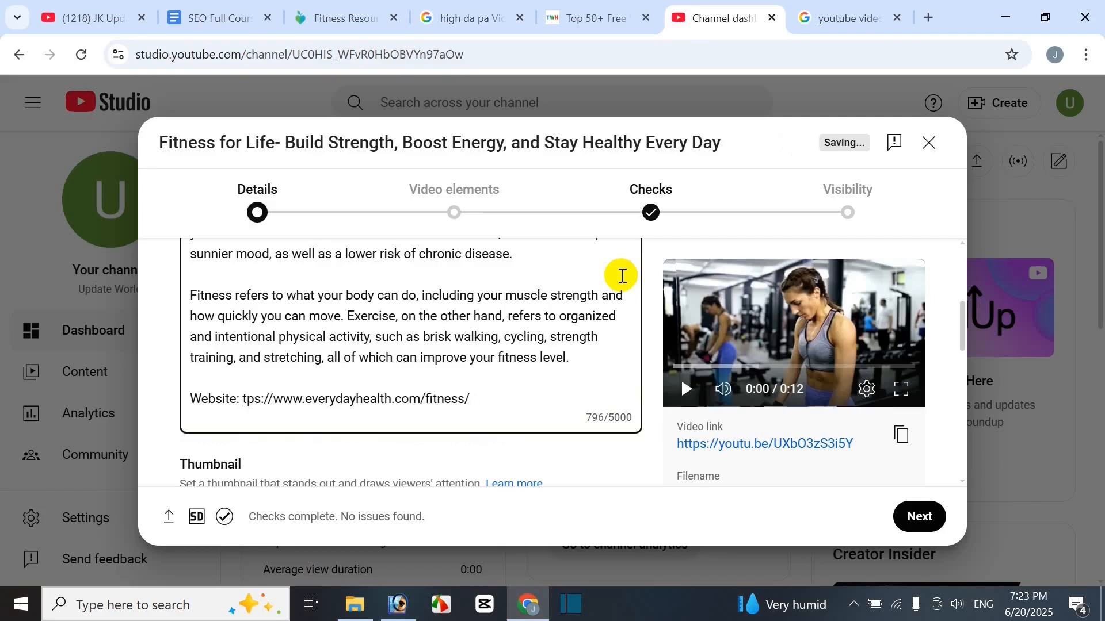
{"action": "type", "text": "hh"}
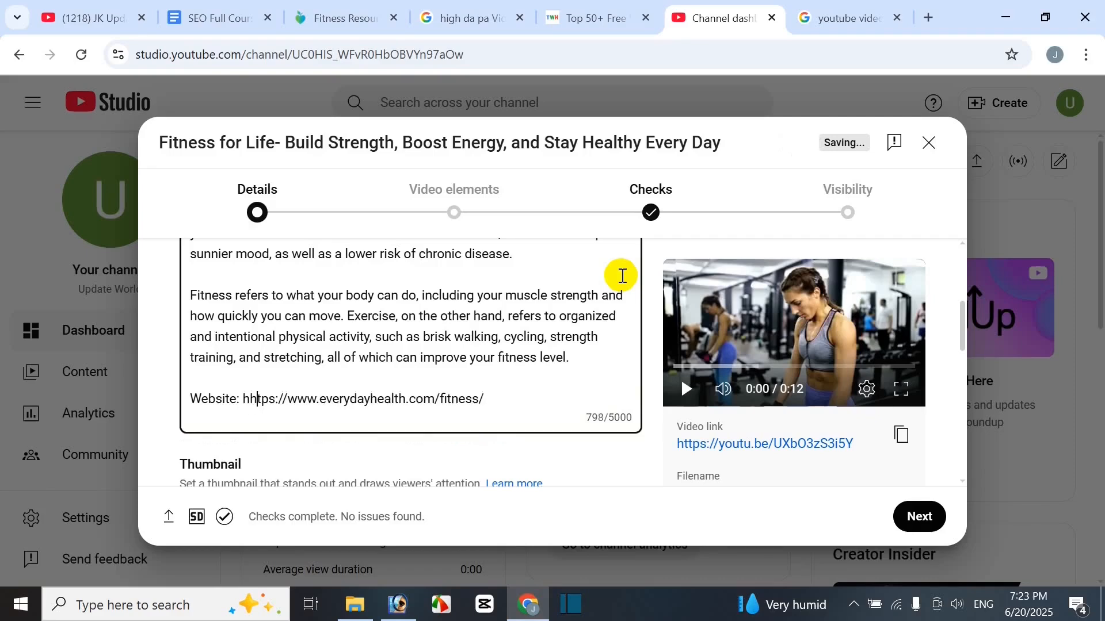
{"action": "key", "text": "BackSpace"}
{"action": "type", "text": "y"}
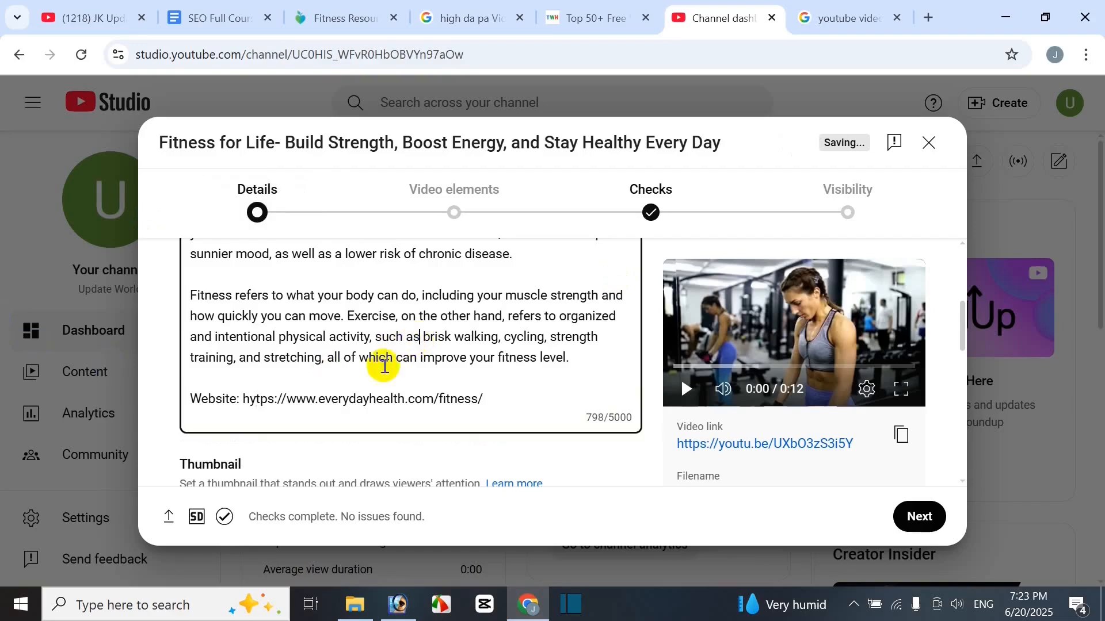
{"action": "key", "text": "BackSpace"}
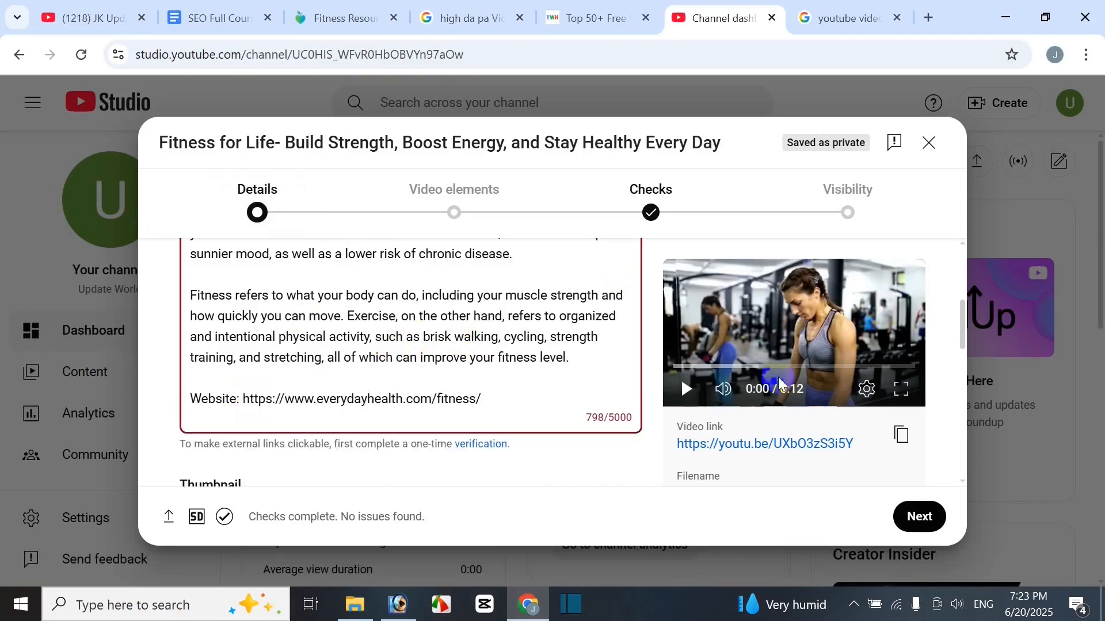
{"action": "scroll", "coordinate": [629, 387], "scroll_direction": "up", "scroll_amount": 3}
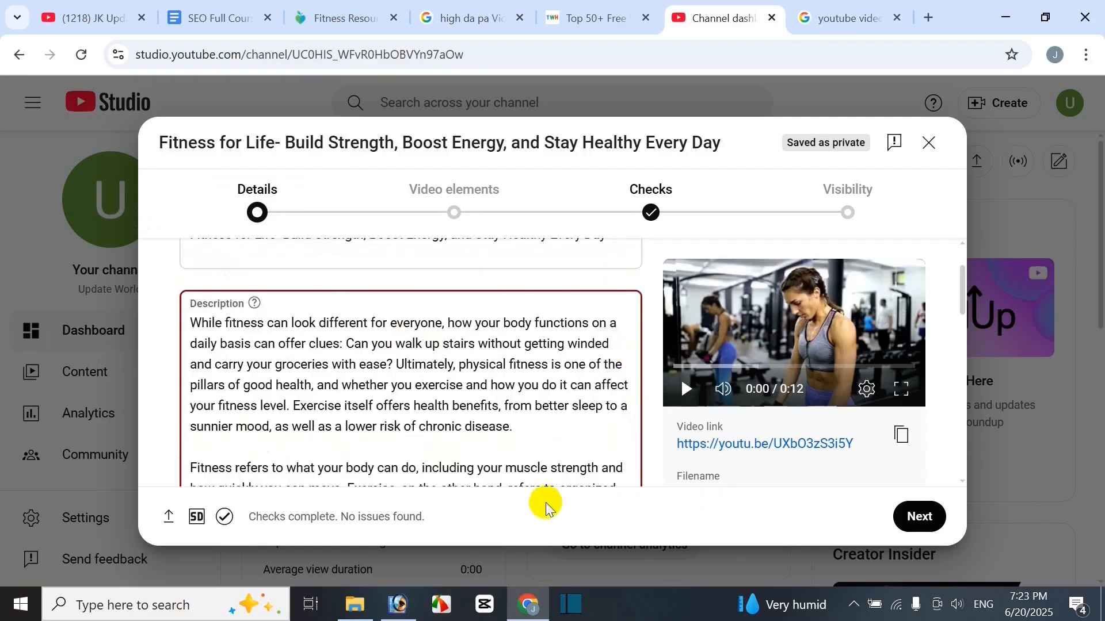
{"action": "scroll", "coordinate": [521, 399], "scroll_direction": "down", "scroll_amount": 3}
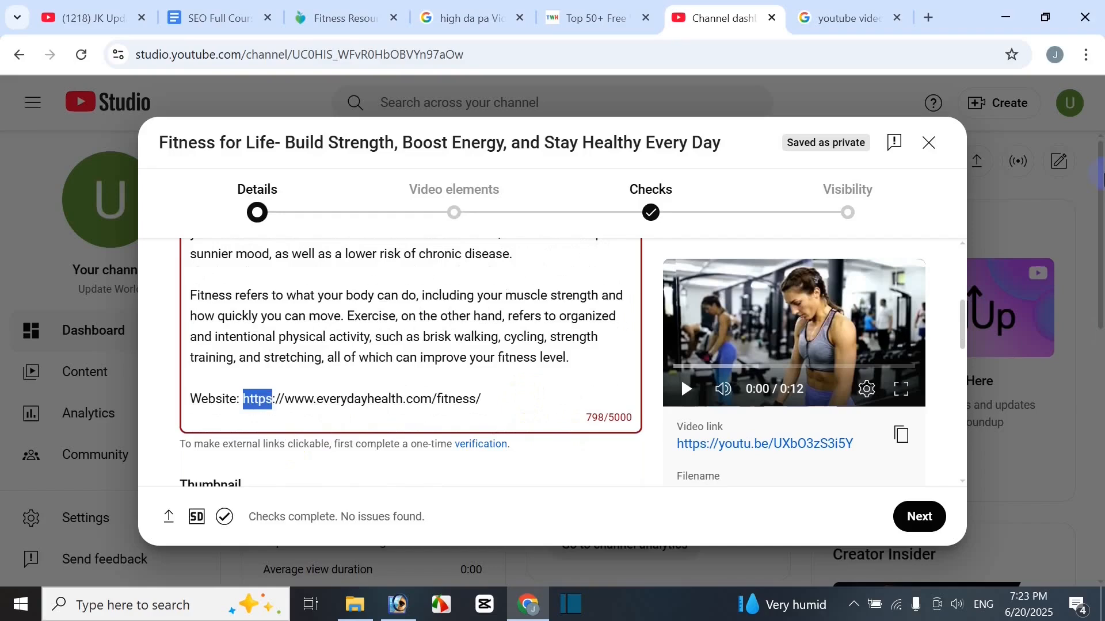
{"action": "key", "text": "BackSpace"}
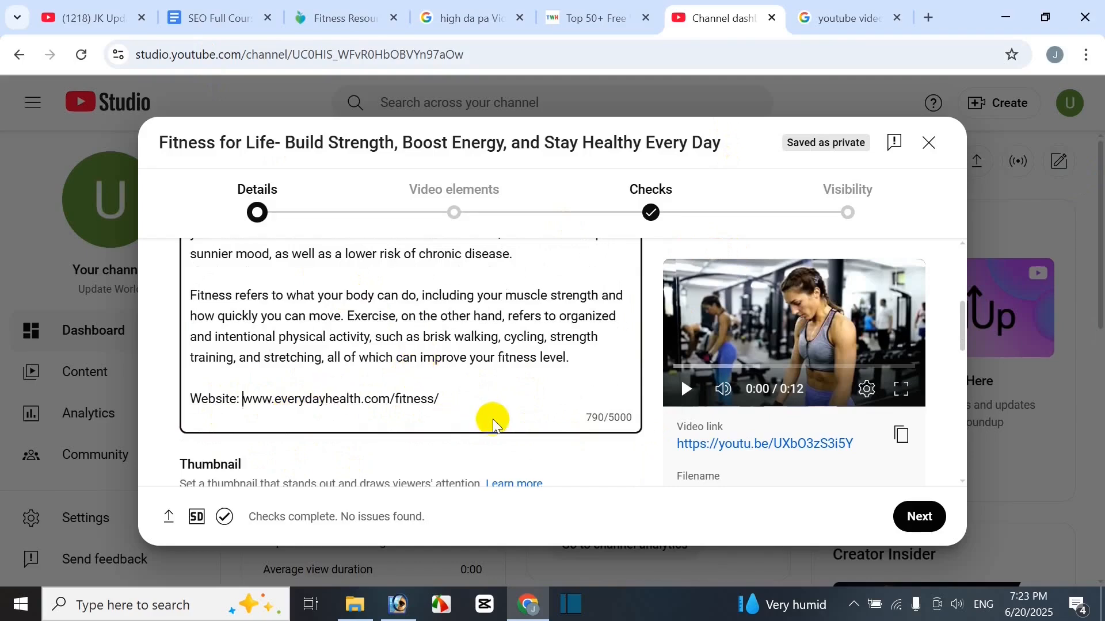
{"action": "scroll", "coordinate": [494, 424], "scroll_direction": "up", "scroll_amount": 2}
{"action": "left_click_drag", "start_coordinate": [355, 402], "coordinate": [452, 402]}
{"action": "left_click_drag", "start_coordinate": [342, 320], "coordinate": [459, 319]}
{"action": "left_click", "coordinate": [428, 417]}
{"action": "scroll", "coordinate": [437, 382], "scroll_direction": "up", "scroll_amount": 2}
{"action": "scroll", "coordinate": [460, 391], "scroll_direction": "down", "scroll_amount": 3}
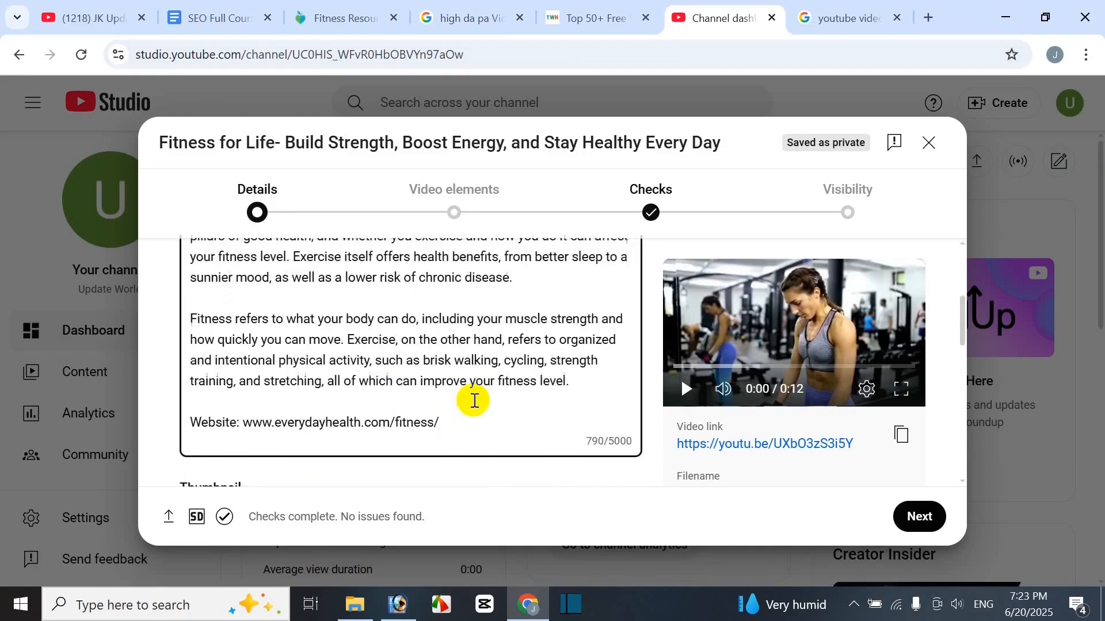
{"action": "scroll", "coordinate": [474, 401], "scroll_direction": "down", "scroll_amount": 2}
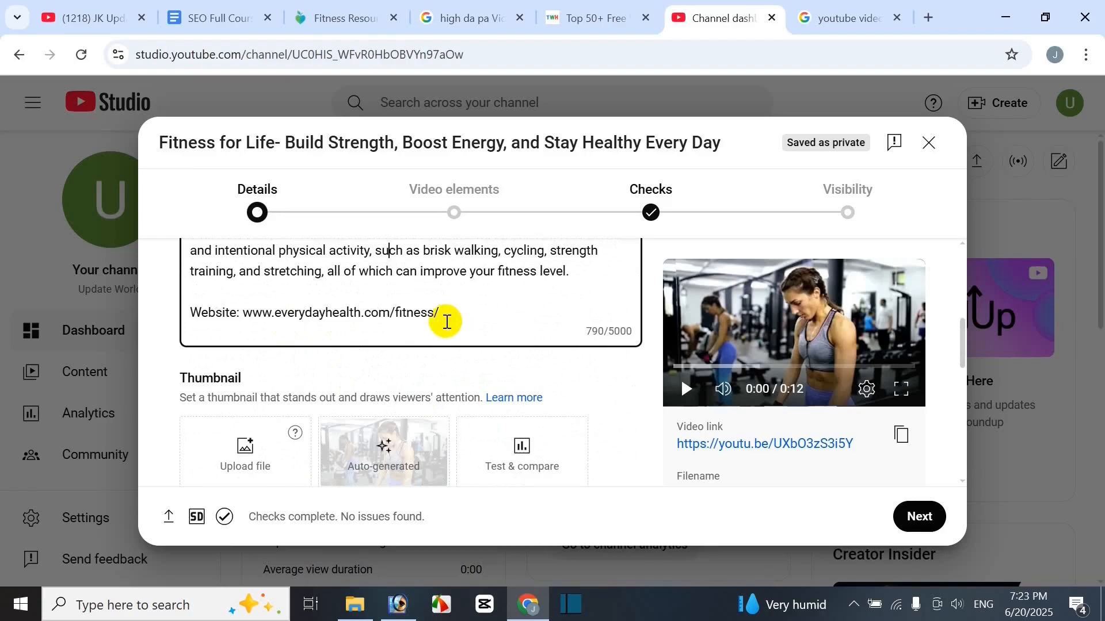
{"action": "scroll", "coordinate": [449, 321], "scroll_direction": "up", "scroll_amount": 2}
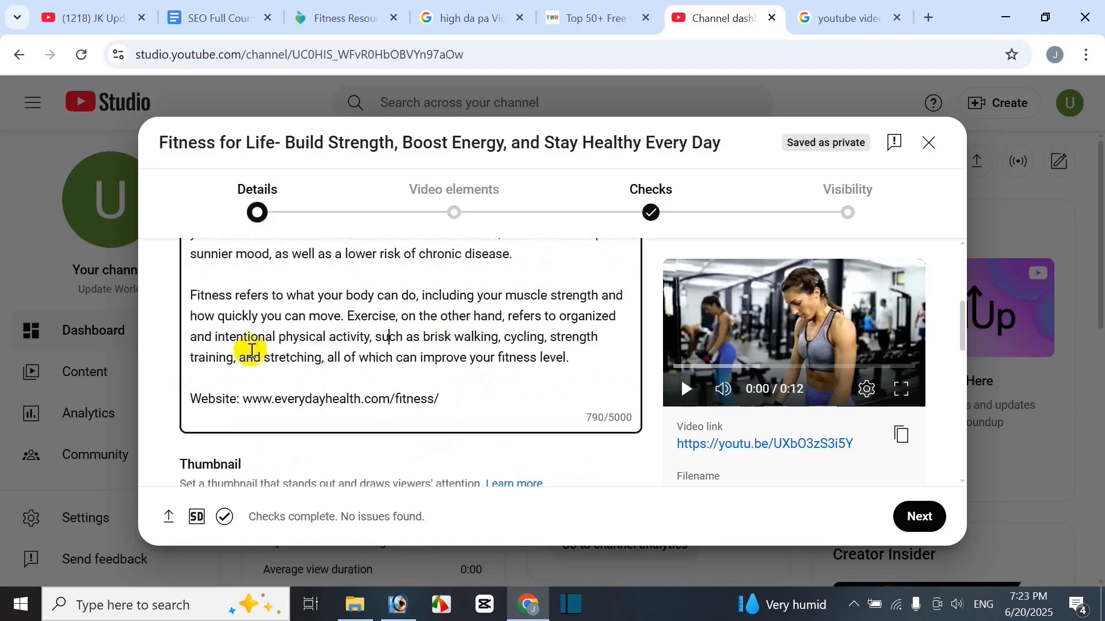
{"action": "left_click_drag", "start_coordinate": [235, 401], "coordinate": [437, 399]}
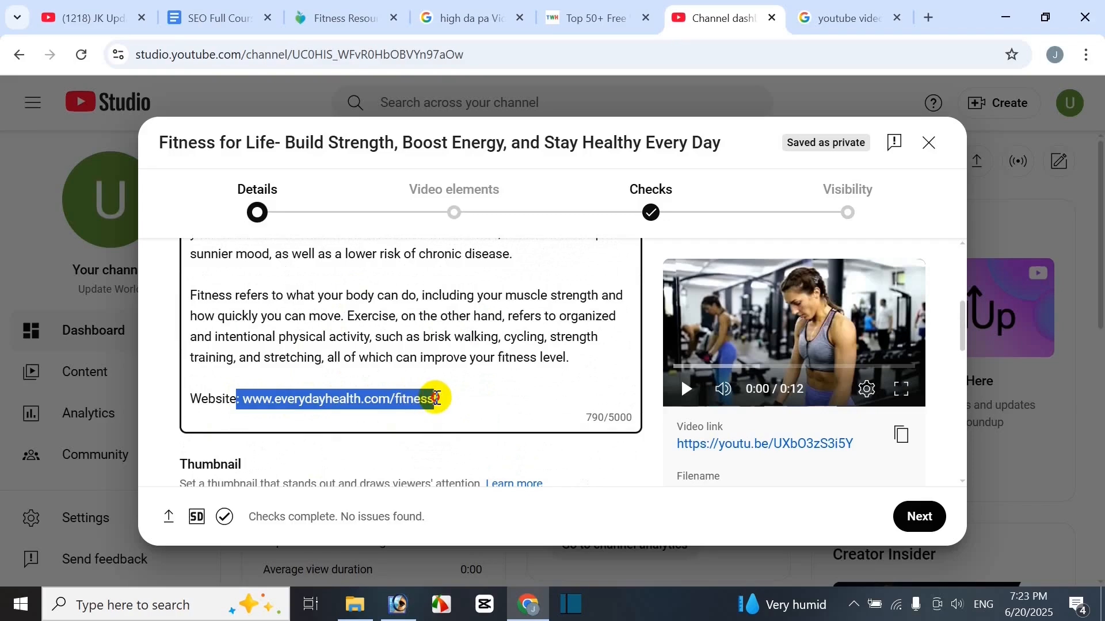
{"action": "left_click", "coordinate": [467, 333]}
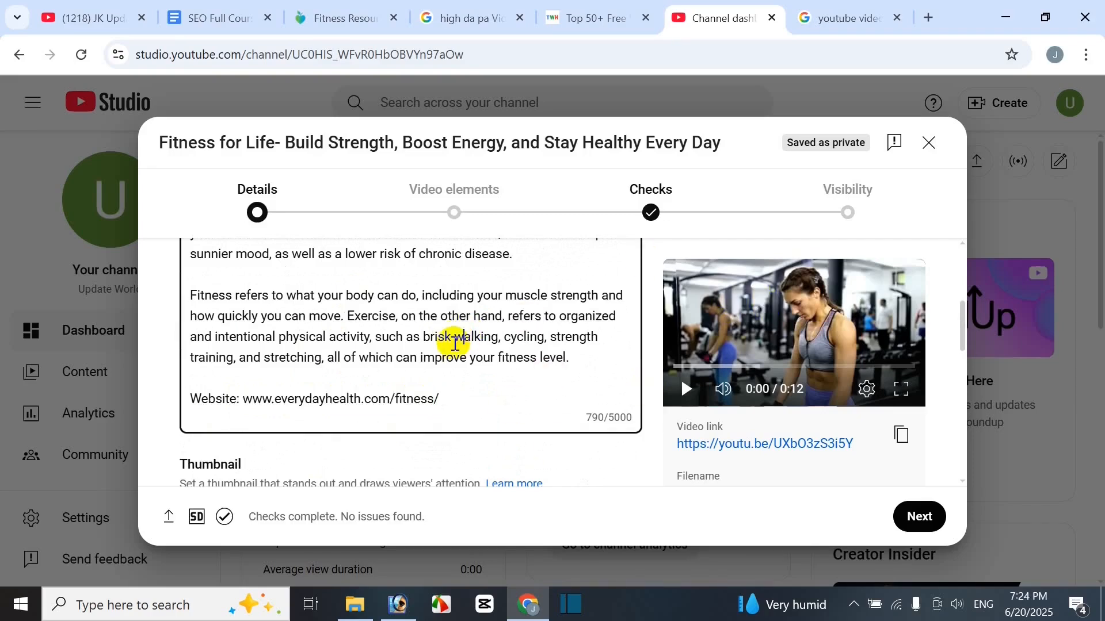
{"action": "scroll", "coordinate": [439, 338], "scroll_direction": "up", "scroll_amount": 3}
{"action": "scroll", "coordinate": [447, 335], "scroll_direction": "up", "scroll_amount": 2}
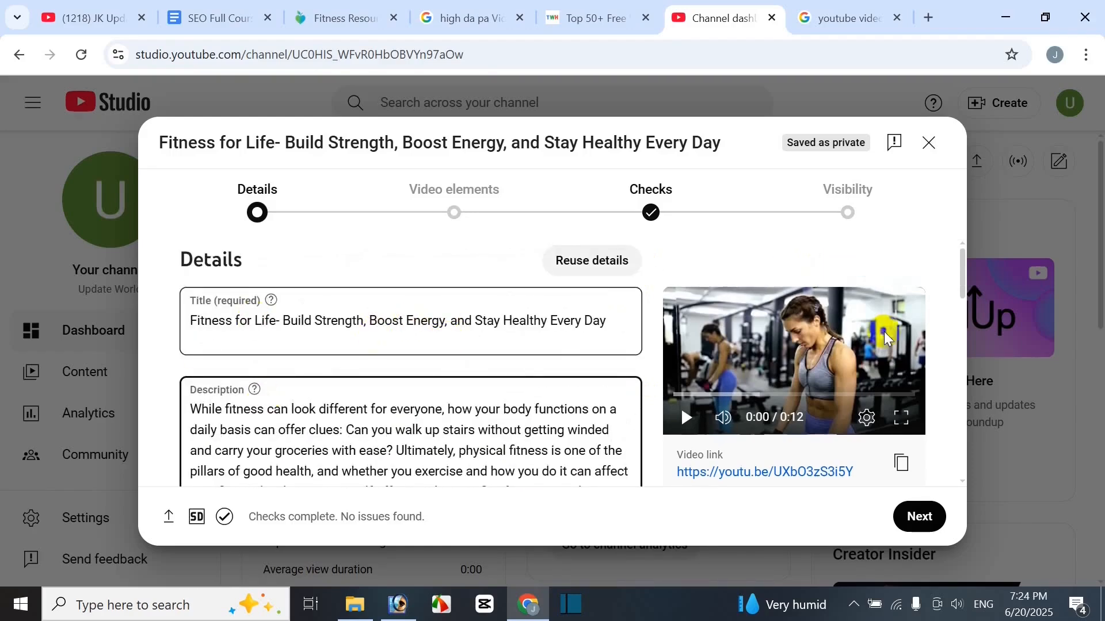
{"action": "left_click_drag", "start_coordinate": [252, 321], "coordinate": [265, 321]}
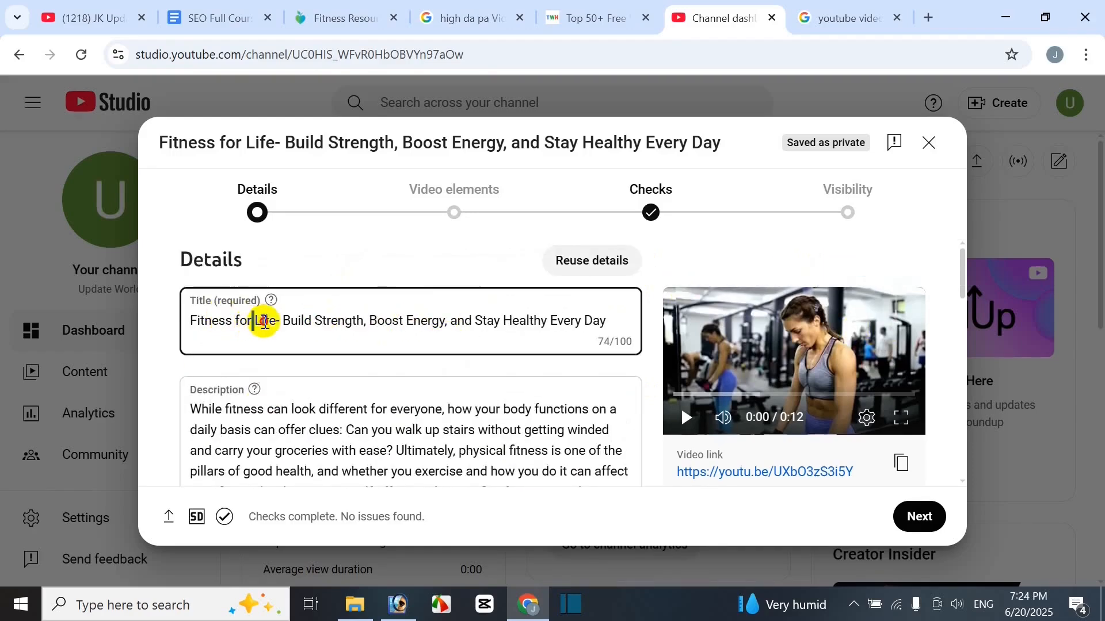
{"action": "left_click_drag", "start_coordinate": [192, 320], "coordinate": [240, 324]}
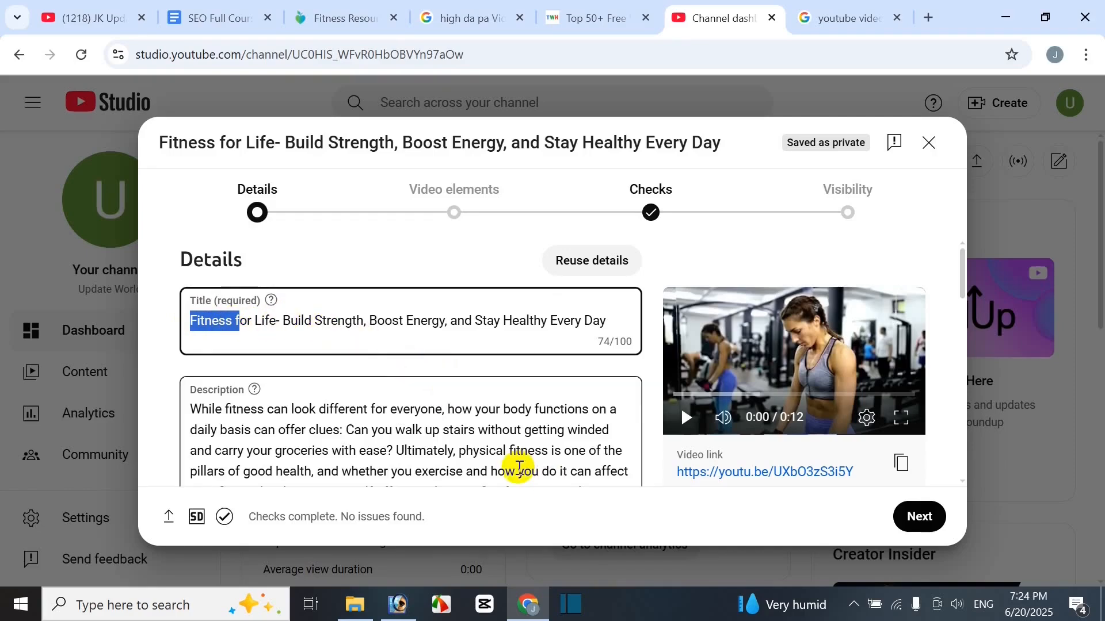
{"action": "scroll", "coordinate": [506, 449], "scroll_direction": "down", "scroll_amount": 2}
{"action": "left_click_drag", "start_coordinate": [301, 365], "coordinate": [409, 380]}
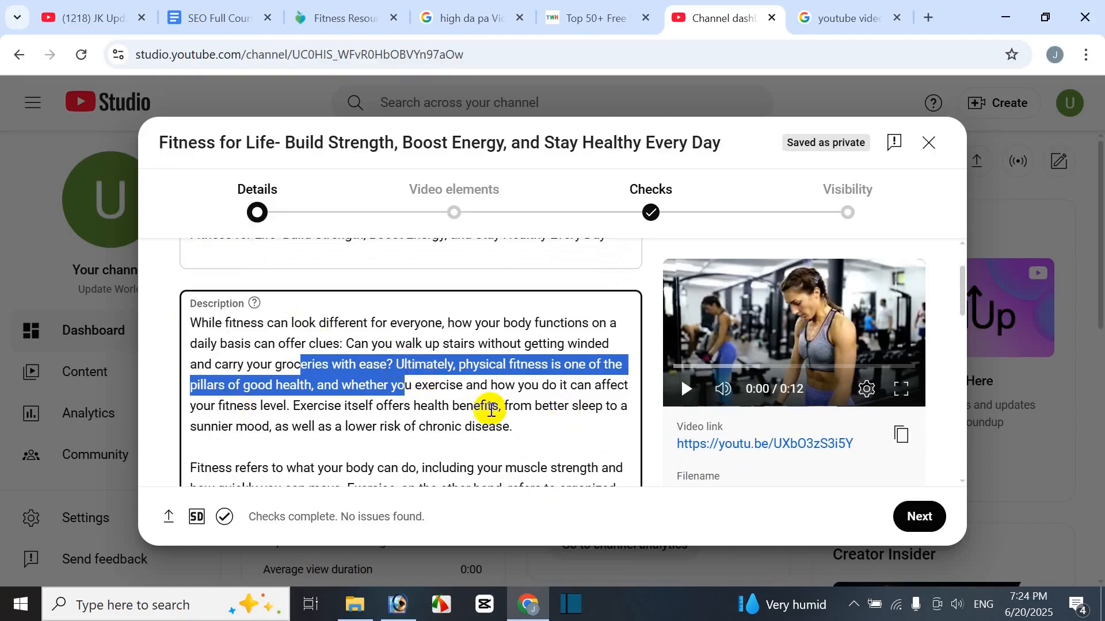
{"action": "scroll", "coordinate": [491, 410], "scroll_direction": "up", "scroll_amount": 2}
{"action": "left_click_drag", "start_coordinate": [232, 327], "coordinate": [180, 323]}
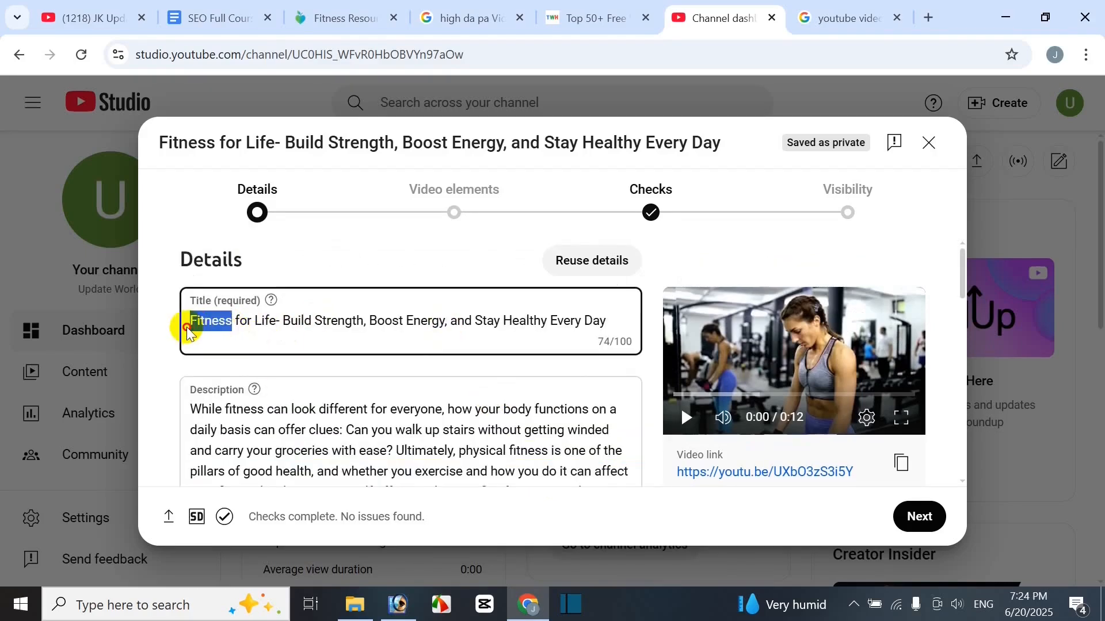
{"action": "left_click_drag", "start_coordinate": [412, 430], "coordinate": [494, 431]}
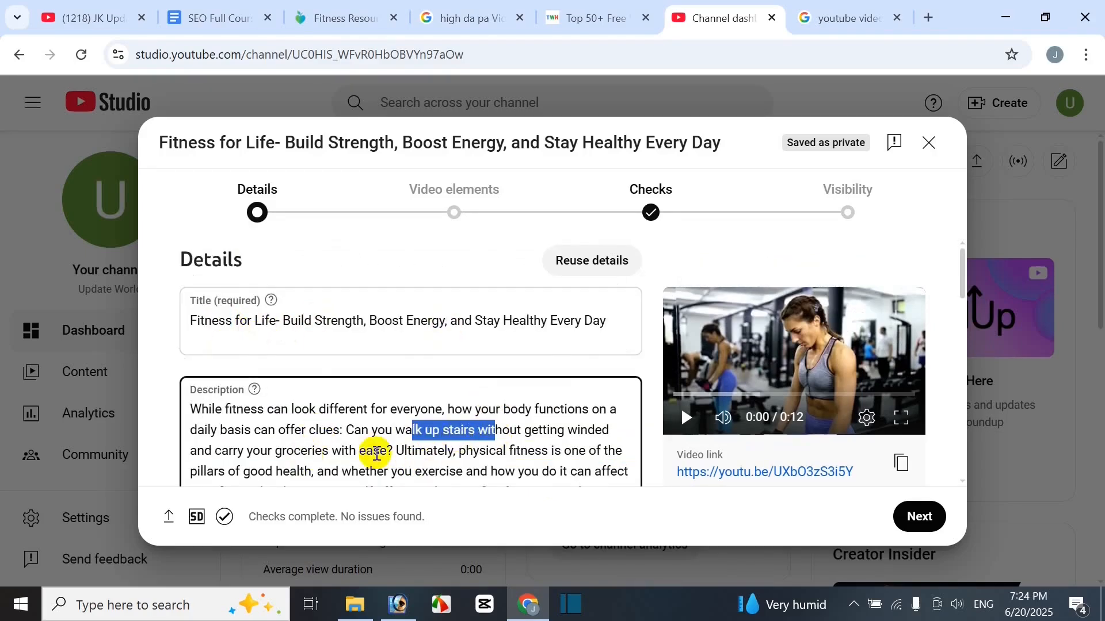
{"action": "scroll", "coordinate": [424, 442], "scroll_direction": "down", "scroll_amount": 5}
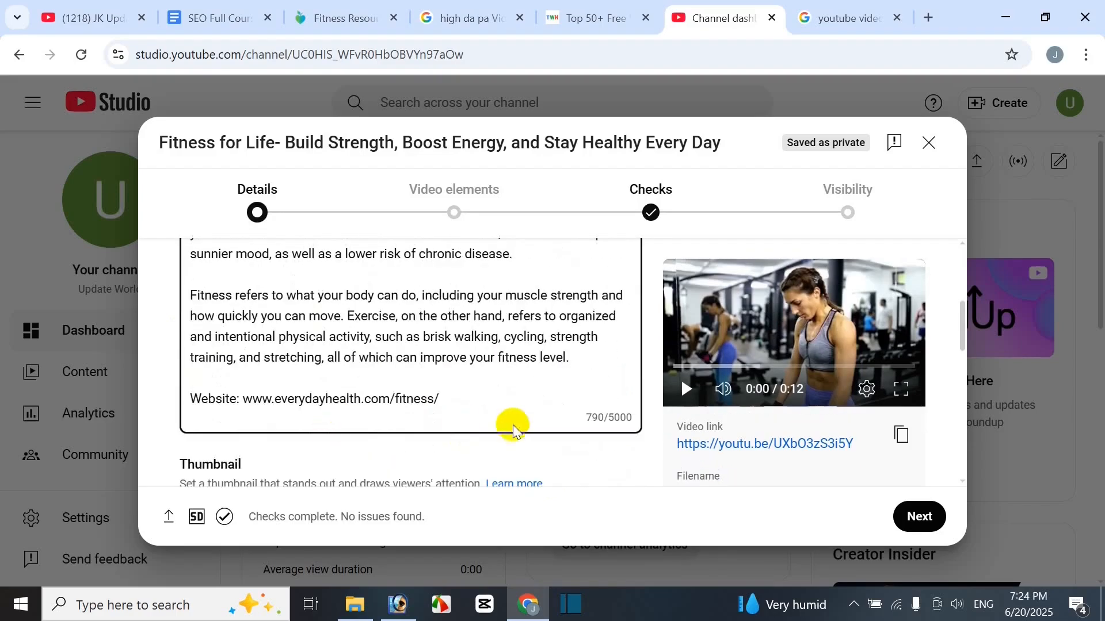
{"action": "scroll", "coordinate": [245, 399], "scroll_direction": "down", "scroll_amount": 3}
Try uploading a custom thumbnail and start the phone verification required to unlock it
{"action": "left_click", "coordinate": [246, 371]}
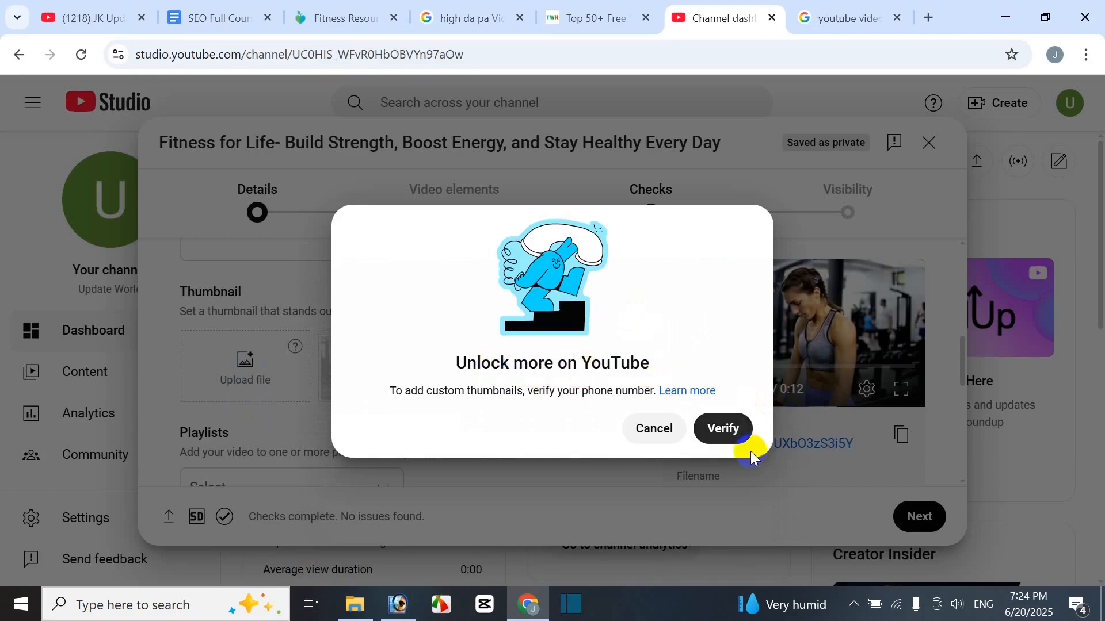
{"action": "left_click", "coordinate": [731, 429]}
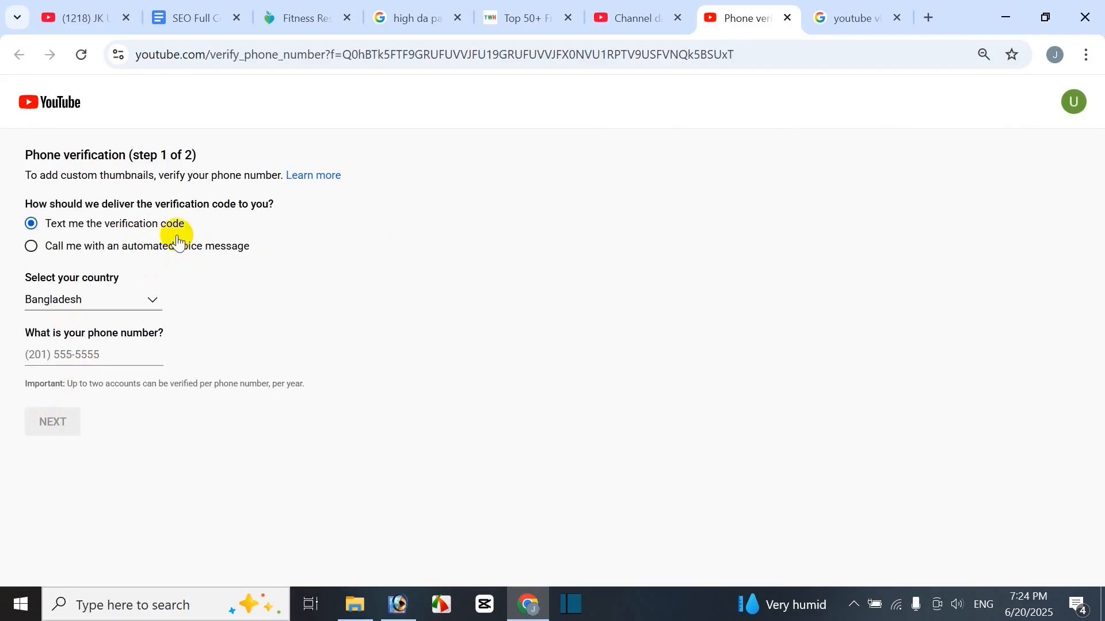
Enter the account holder's phone number and submit it to receive a 6-digit text code
{"action": "left_click", "coordinate": [92, 355]}
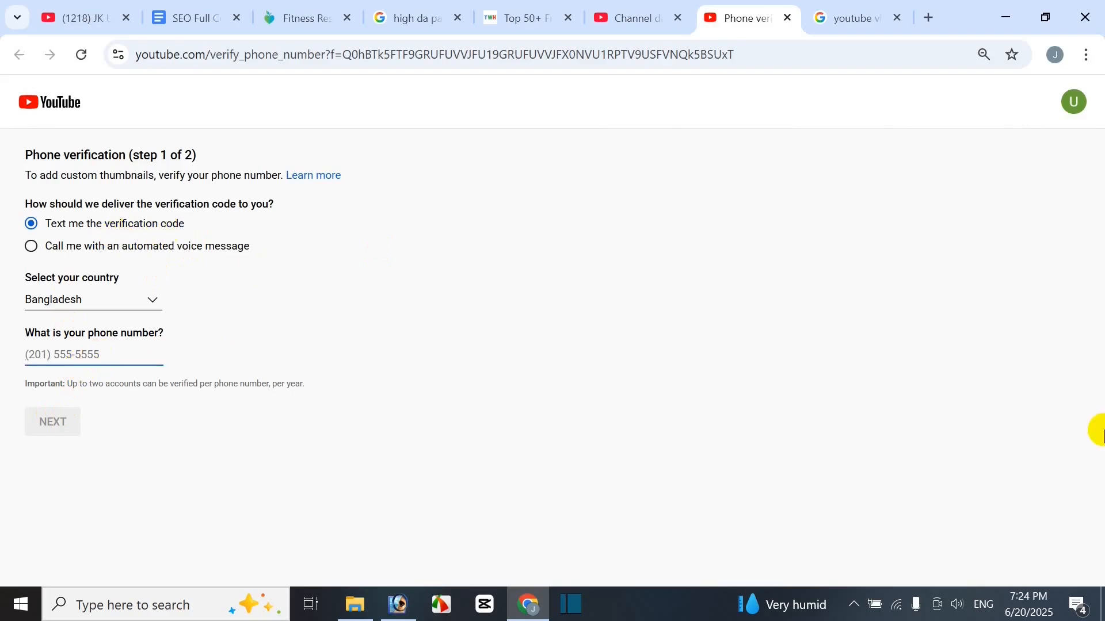
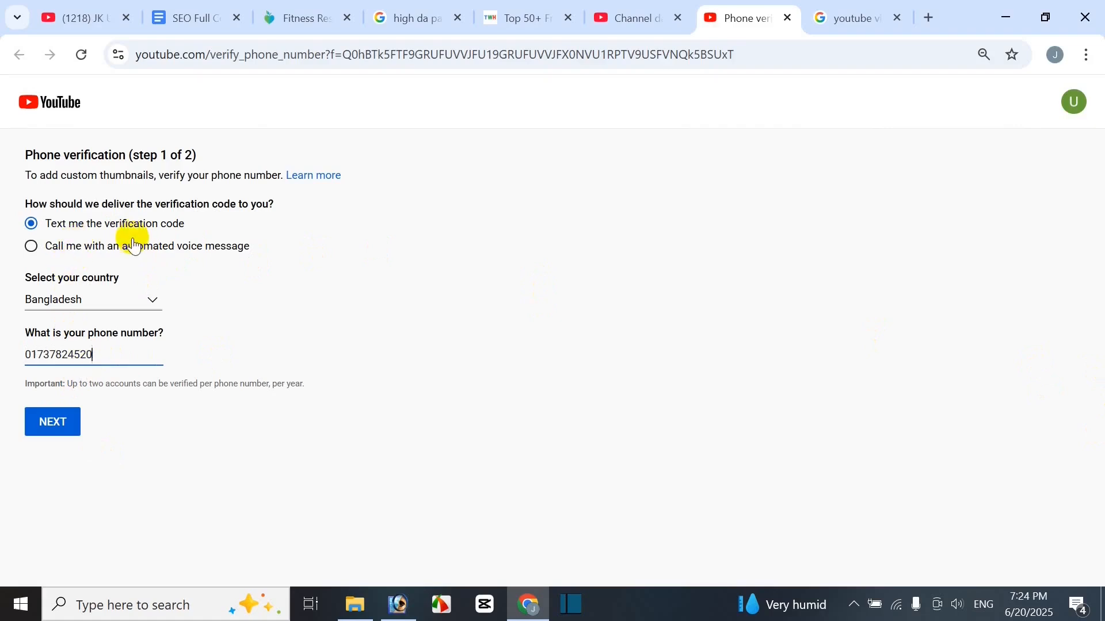
{"action": "left_click", "coordinate": [53, 423]}
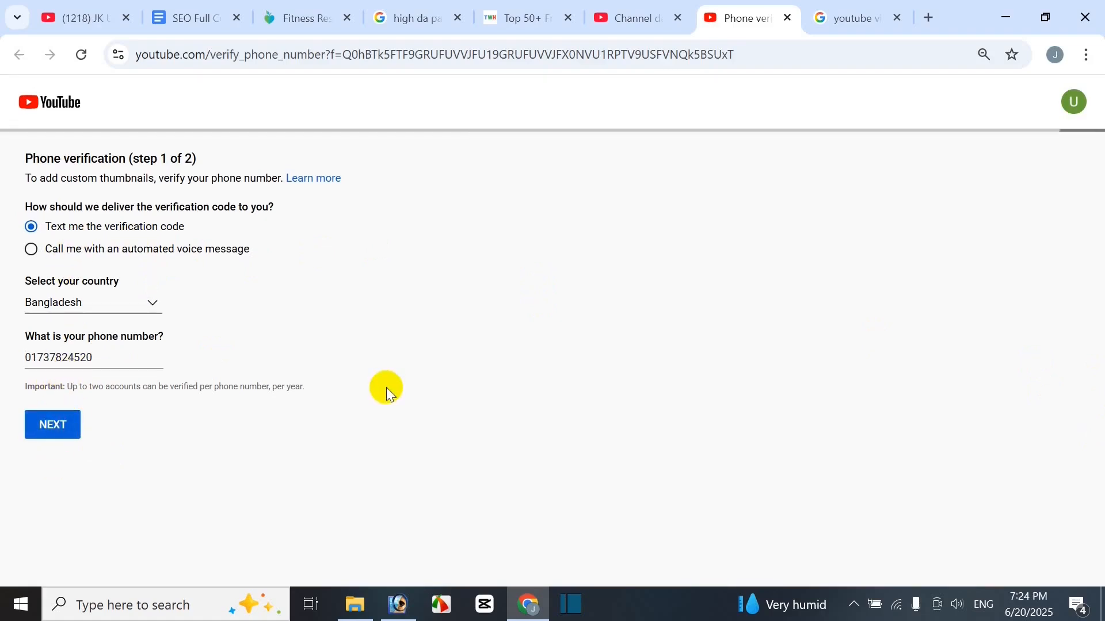
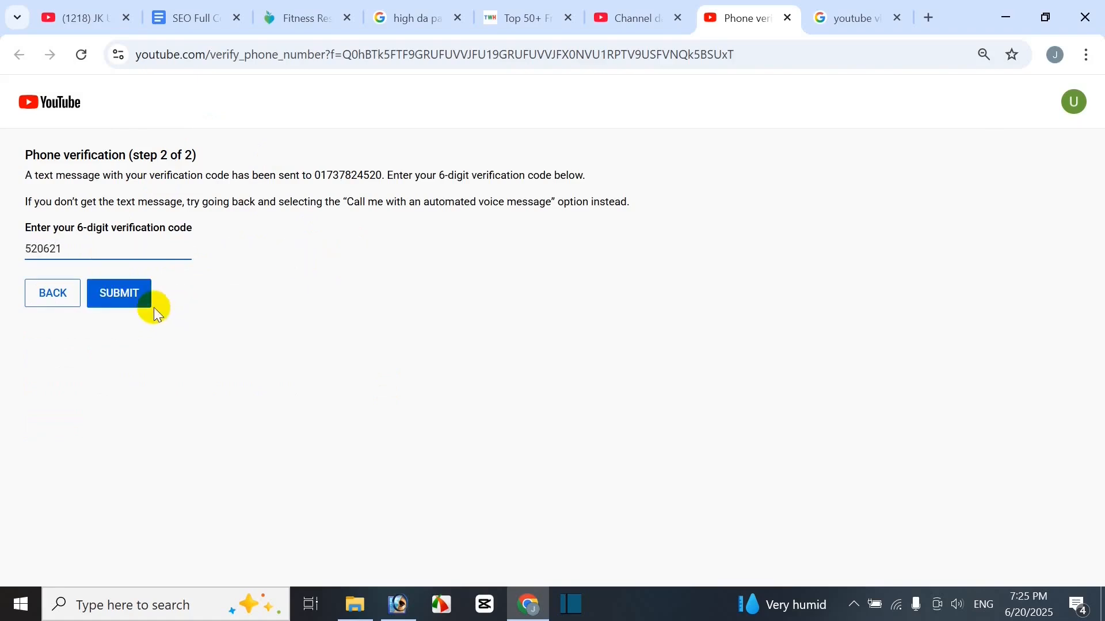
Finish and submit the 6-digit verification code, then close the verification tab
{"action": "left_click", "coordinate": [139, 309]}
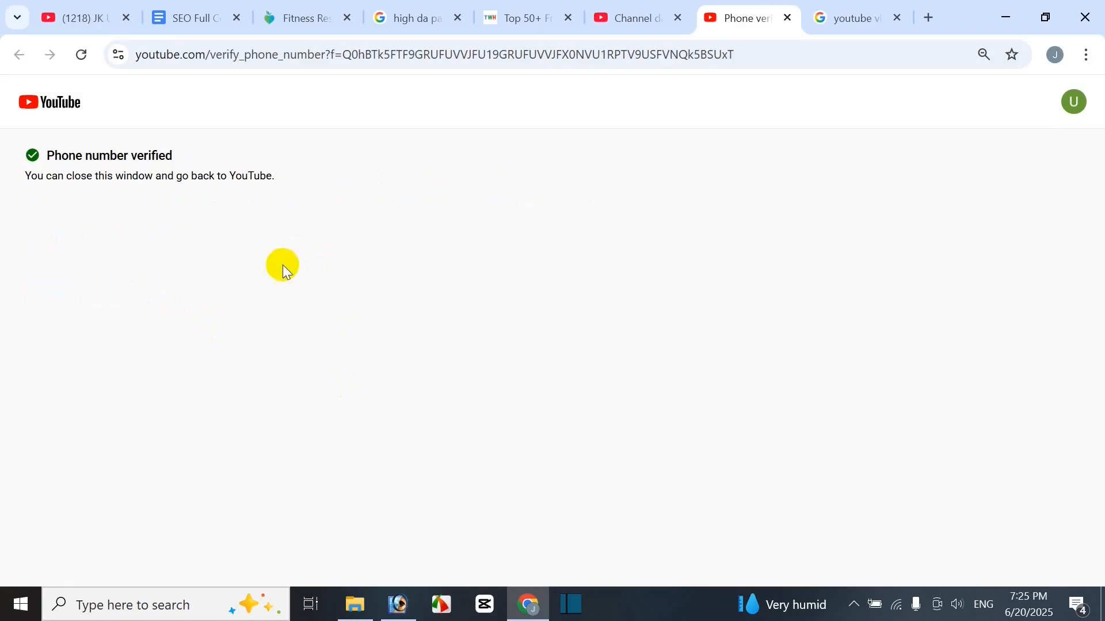
{"action": "left_click", "coordinate": [786, 19]}
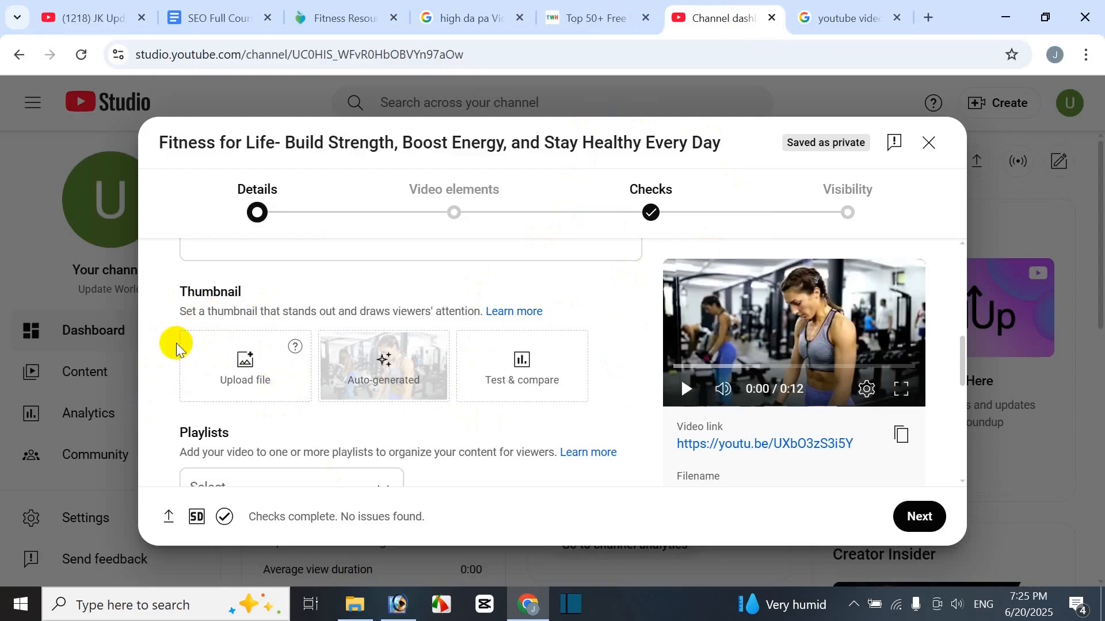
Try uploading a custom thumbnail twice, dismissing the 'You're all set' notice each time
{"action": "left_click", "coordinate": [241, 367]}
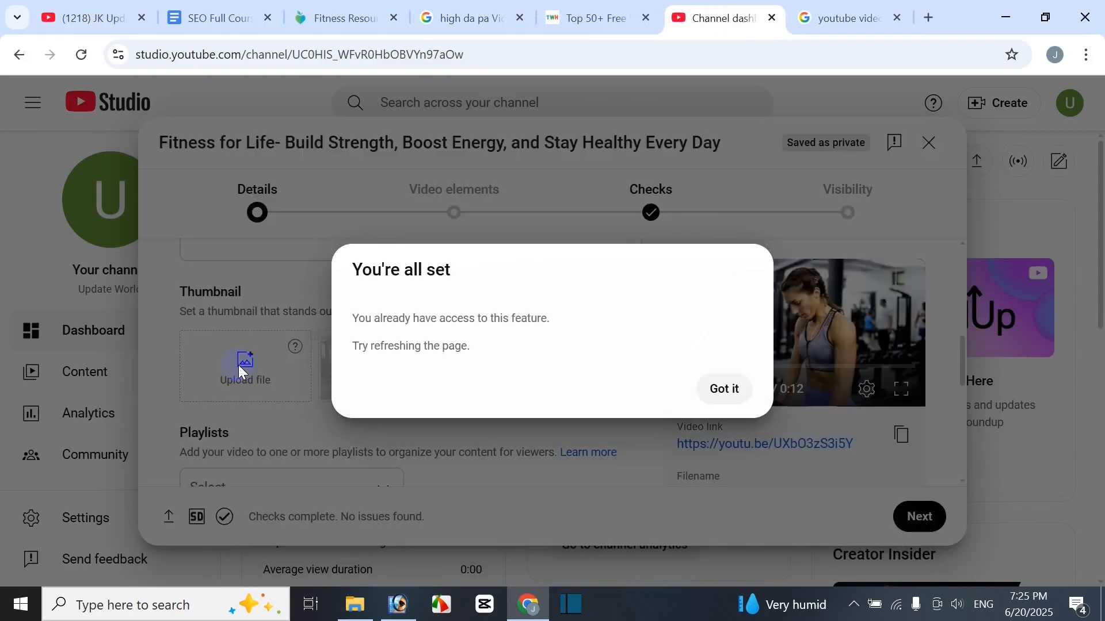
{"action": "left_click", "coordinate": [730, 391]}
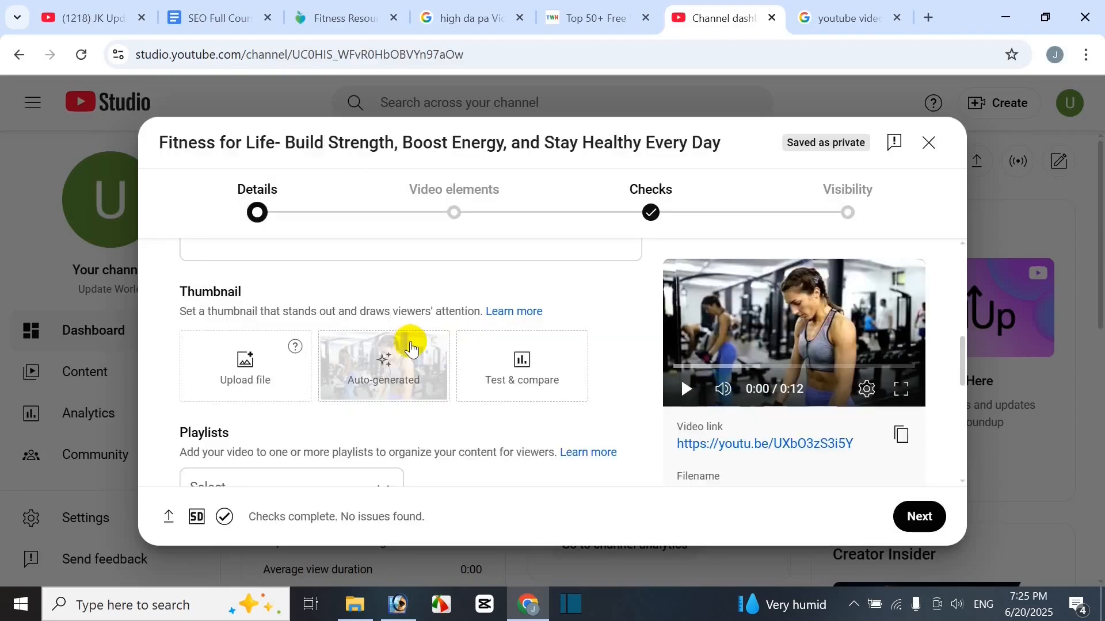
{"action": "left_click", "coordinate": [255, 365]}
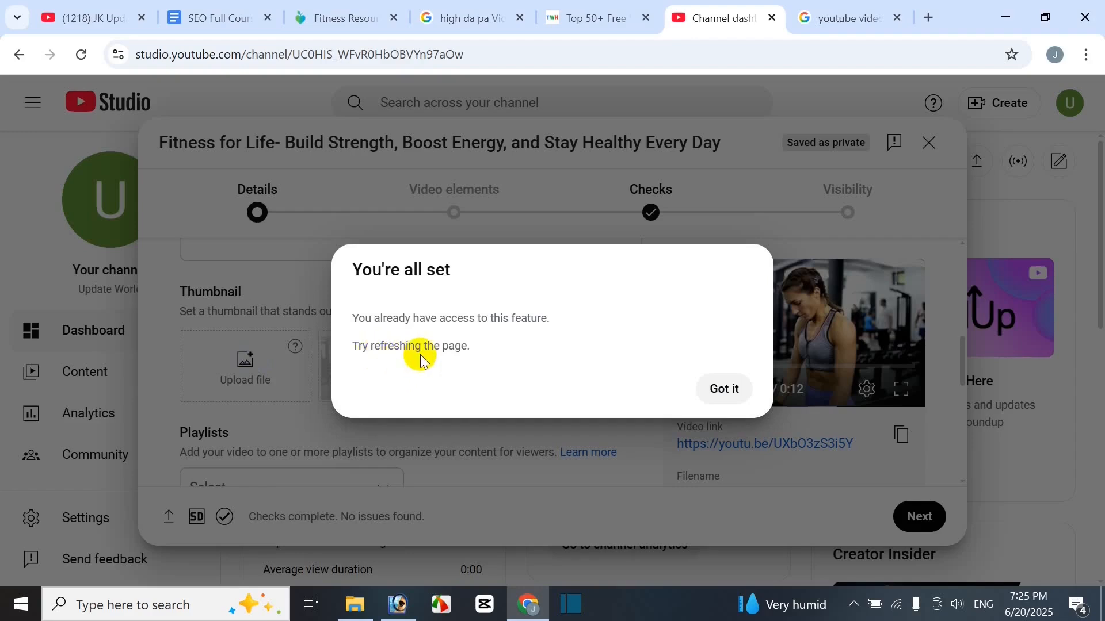
{"action": "left_click", "coordinate": [722, 389]}
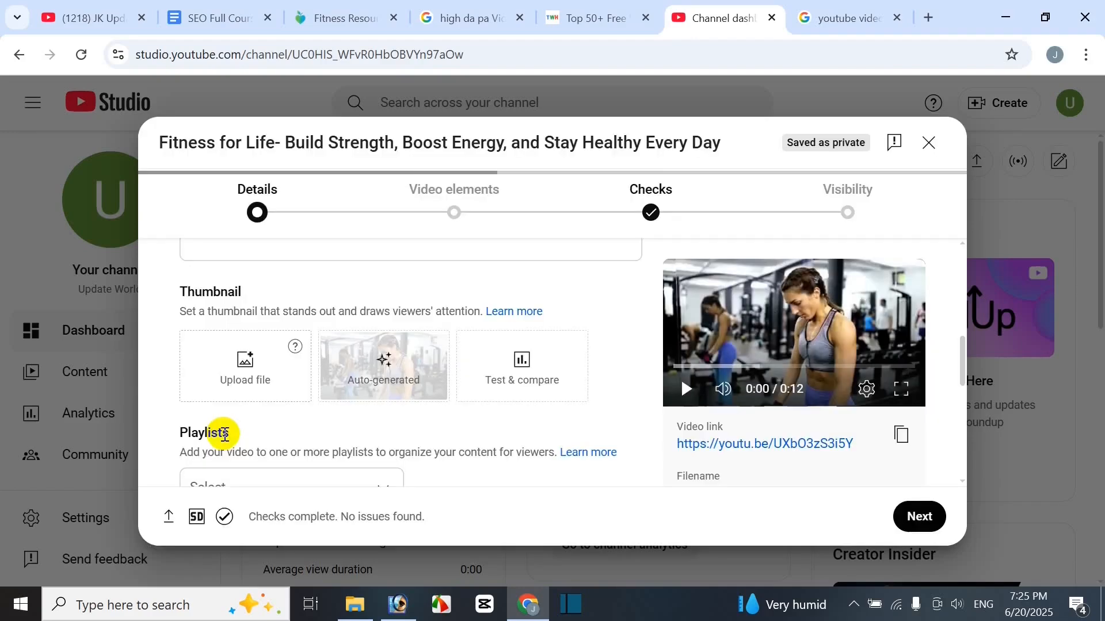
{"action": "scroll", "coordinate": [523, 433], "scroll_direction": "down", "scroll_amount": 3}
{"action": "scroll", "coordinate": [524, 433], "scroll_direction": "up", "scroll_amount": 4}
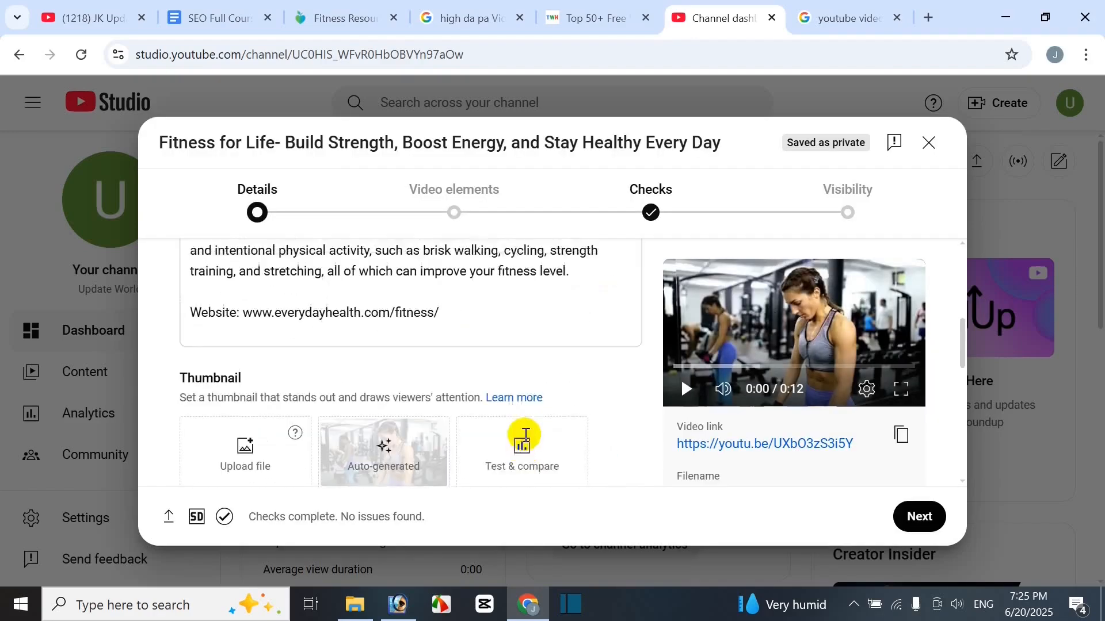
Reload the Studio page and open the channel's video list
{"action": "left_click", "coordinate": [80, 53]}
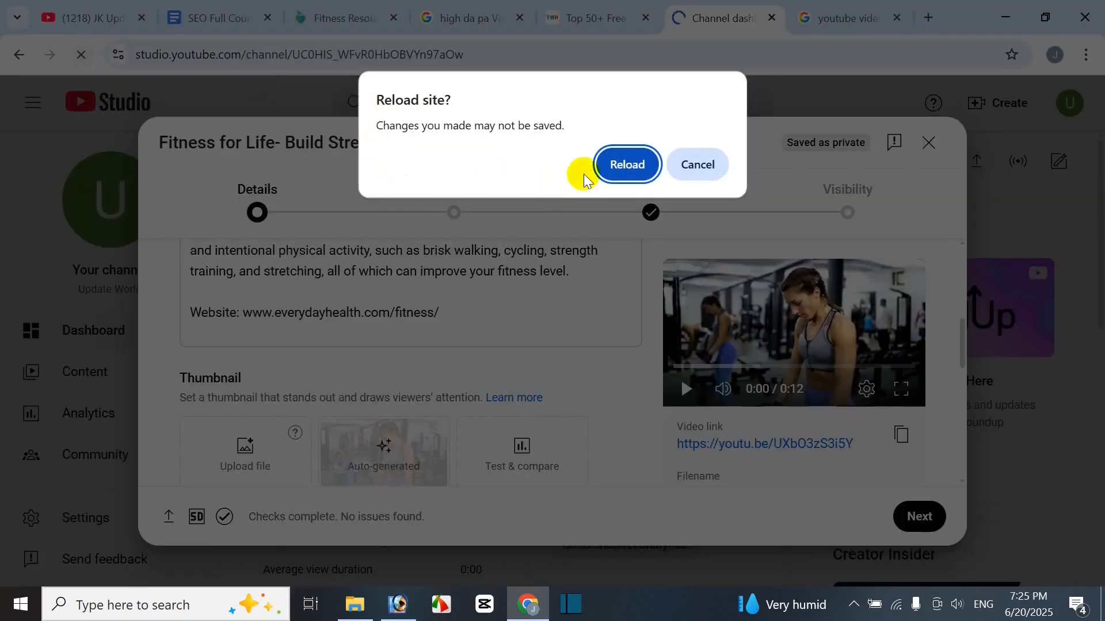
{"action": "left_click", "coordinate": [613, 164]}
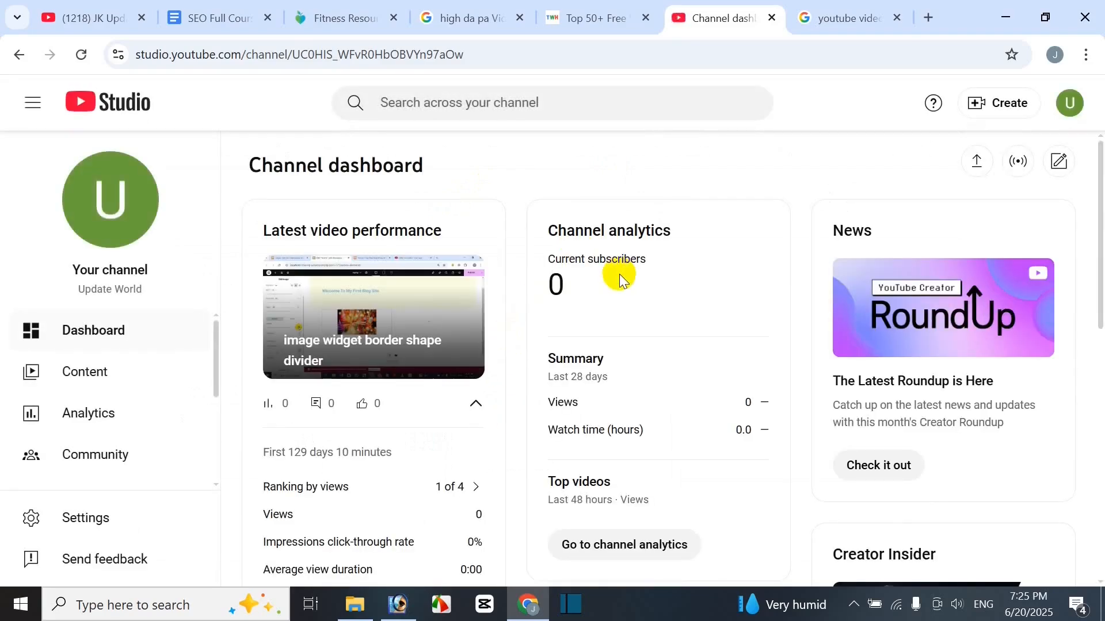
{"action": "left_click", "coordinate": [99, 372]}
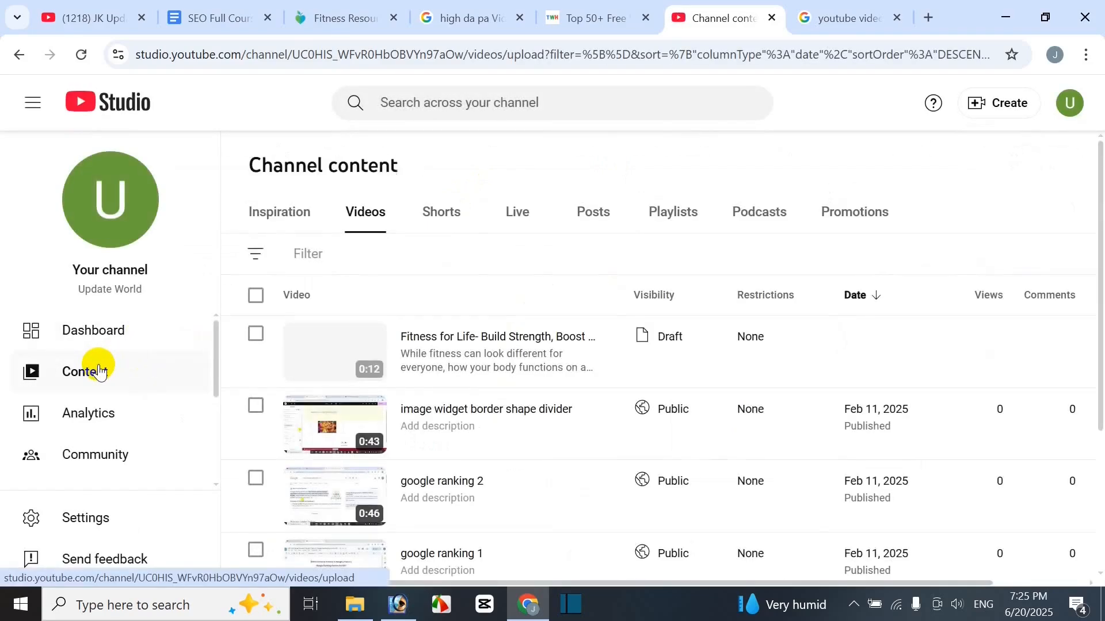
Upload the Fitness jump-rope image from Downloads as the Fitness for Life thumbnail
{"action": "mouse_move", "coordinate": [390, 334]}
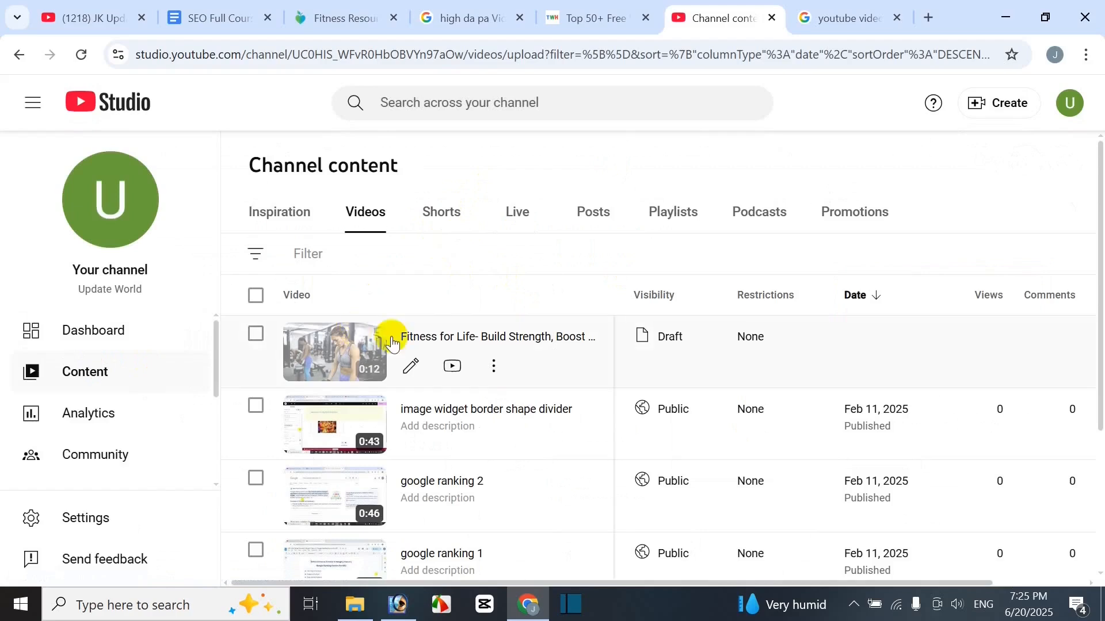
{"action": "left_click", "coordinate": [411, 367]}
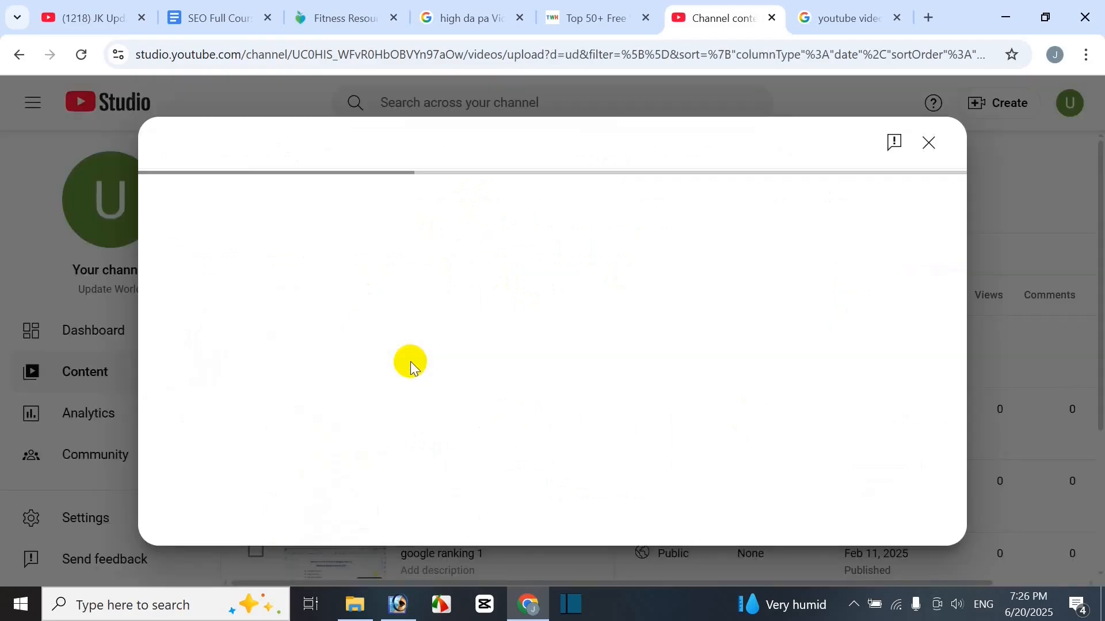
{"action": "scroll", "coordinate": [316, 362], "scroll_direction": "down", "scroll_amount": 7}
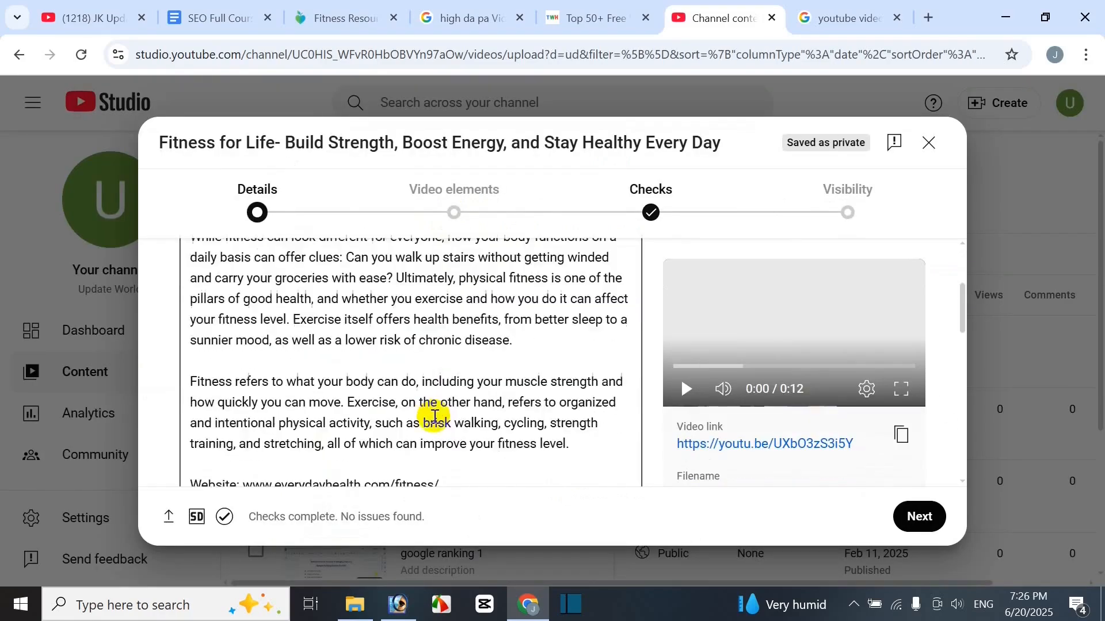
{"action": "scroll", "coordinate": [424, 365], "scroll_direction": "down", "scroll_amount": 2}
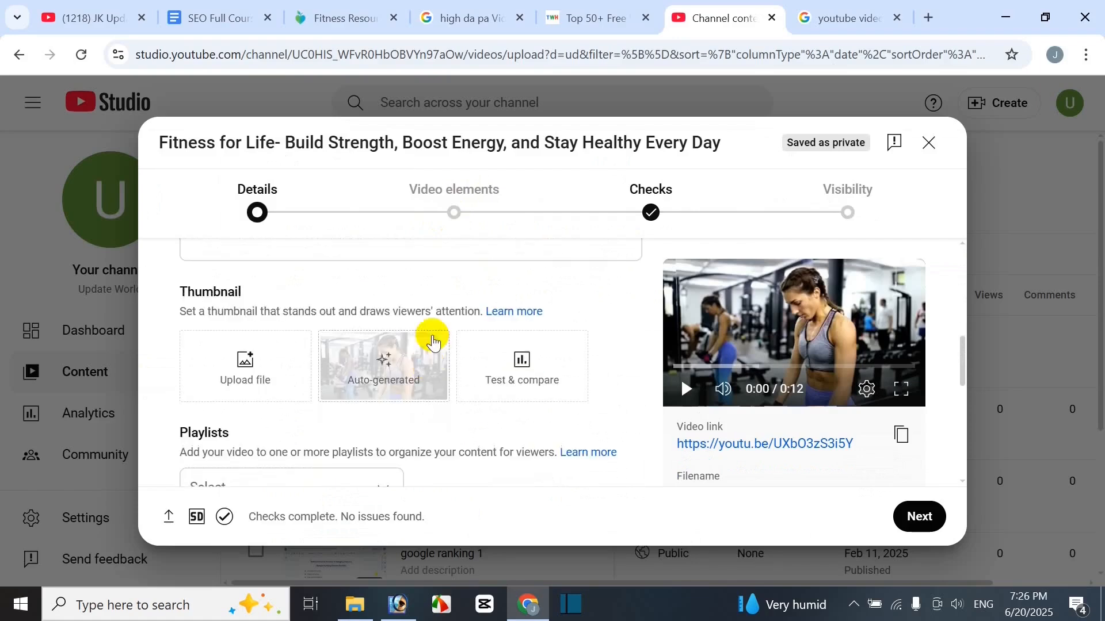
{"action": "left_click", "coordinate": [227, 367]}
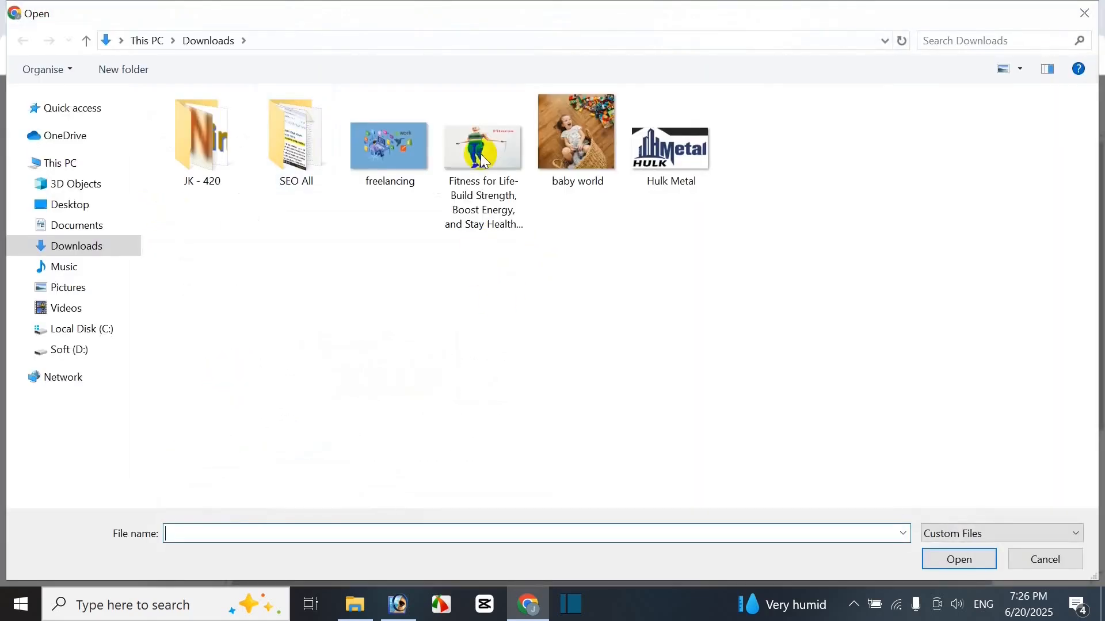
{"action": "left_click", "coordinate": [487, 198]}
{"action": "left_click", "coordinate": [952, 558]}
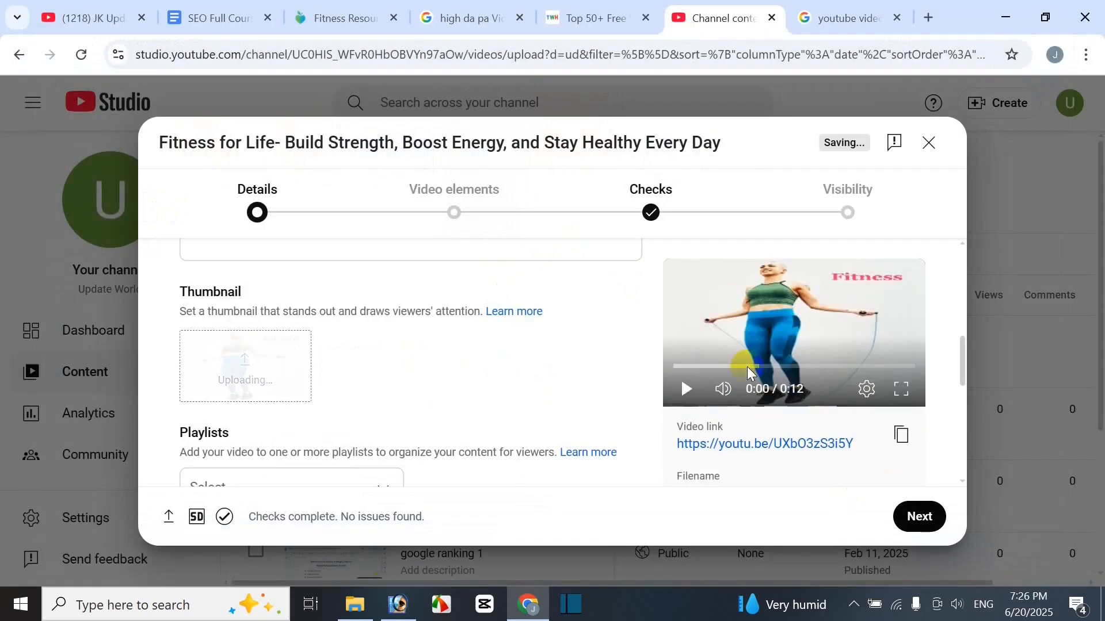
{"action": "scroll", "coordinate": [299, 409], "scroll_direction": "down", "scroll_amount": 2}
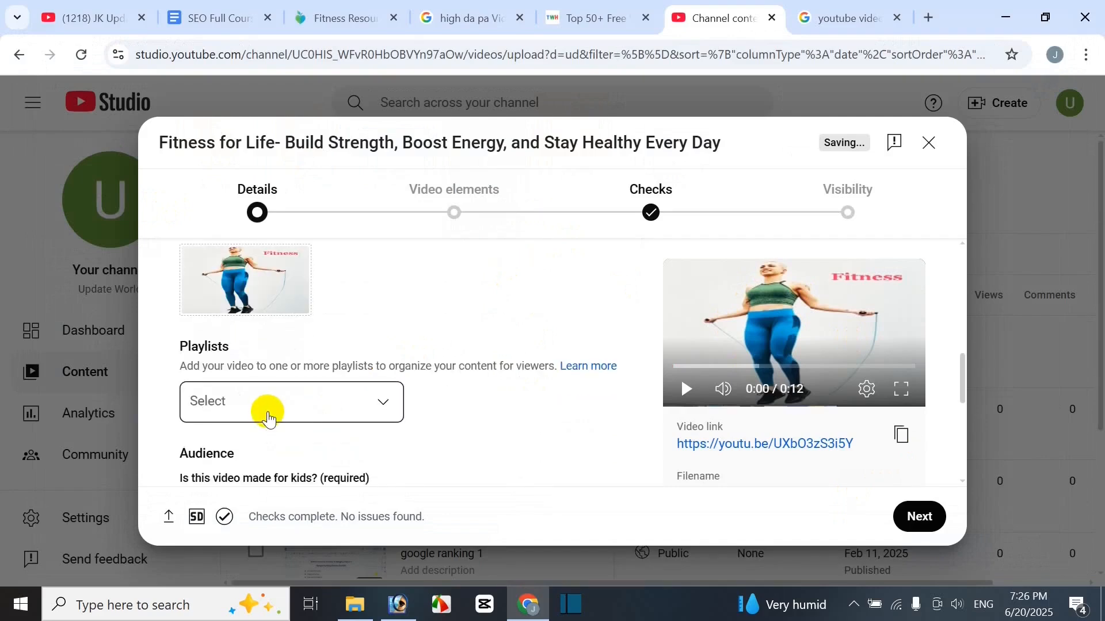
{"action": "left_click", "coordinate": [267, 419]}
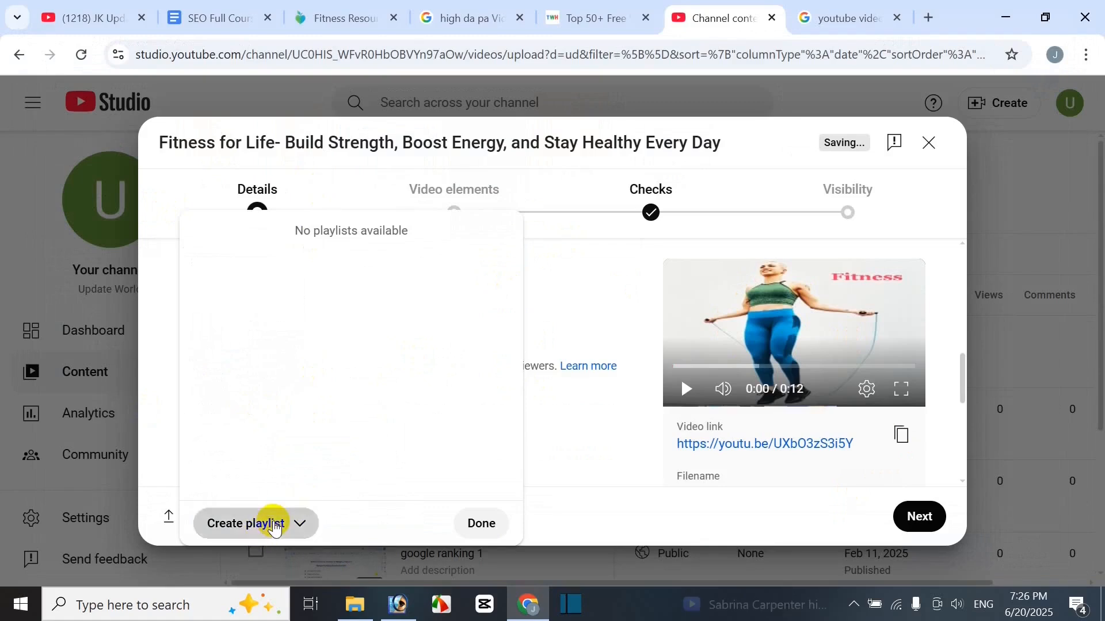
Create a 'Fitness Tutorial' playlist with description 'sdfsdf sdfrsd' and add the video to it
{"action": "left_click", "coordinate": [274, 525]}
{"action": "left_click", "coordinate": [279, 459]}
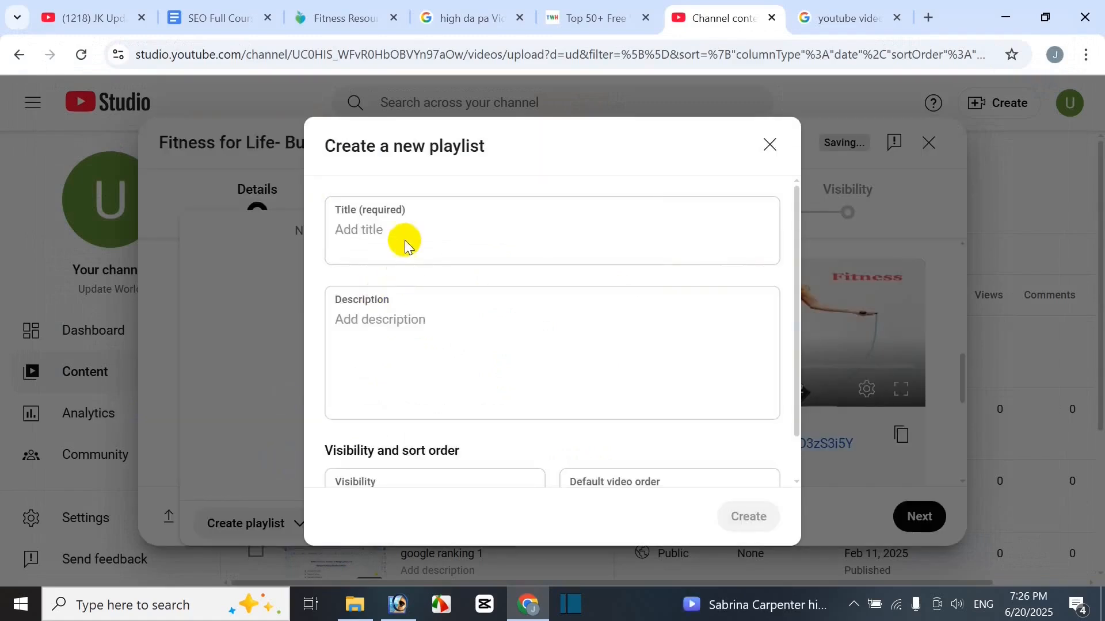
{"action": "left_click", "coordinate": [474, 249]}
{"action": "type", "text": "Fitness Tutorial"}
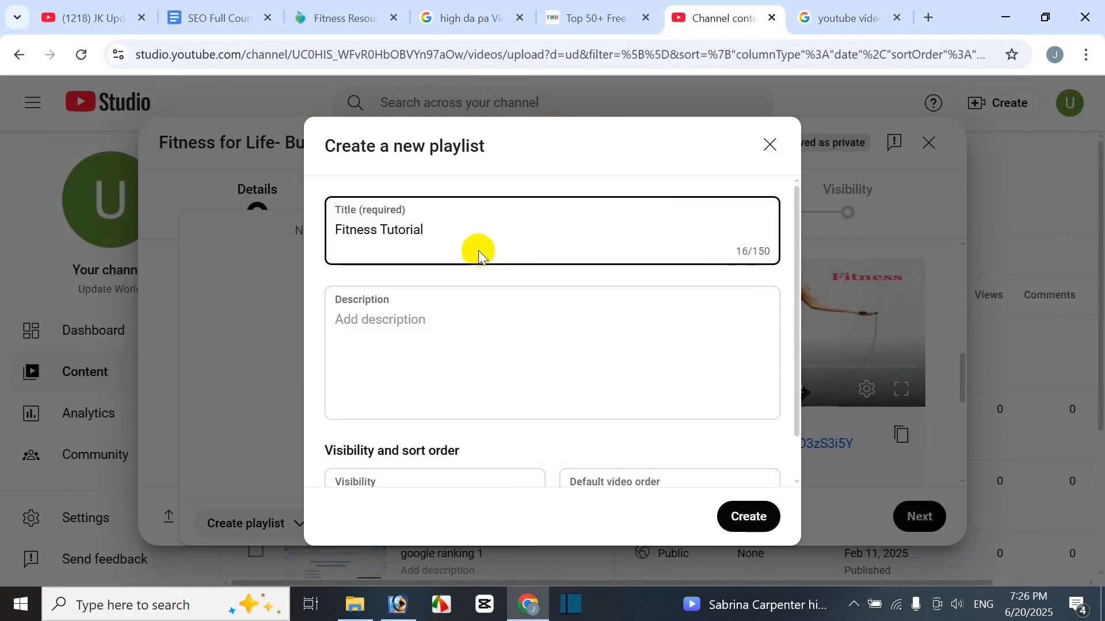
{"action": "left_click", "coordinate": [444, 358]}
{"action": "type", "text": "sdfsdf sdfrsd"}
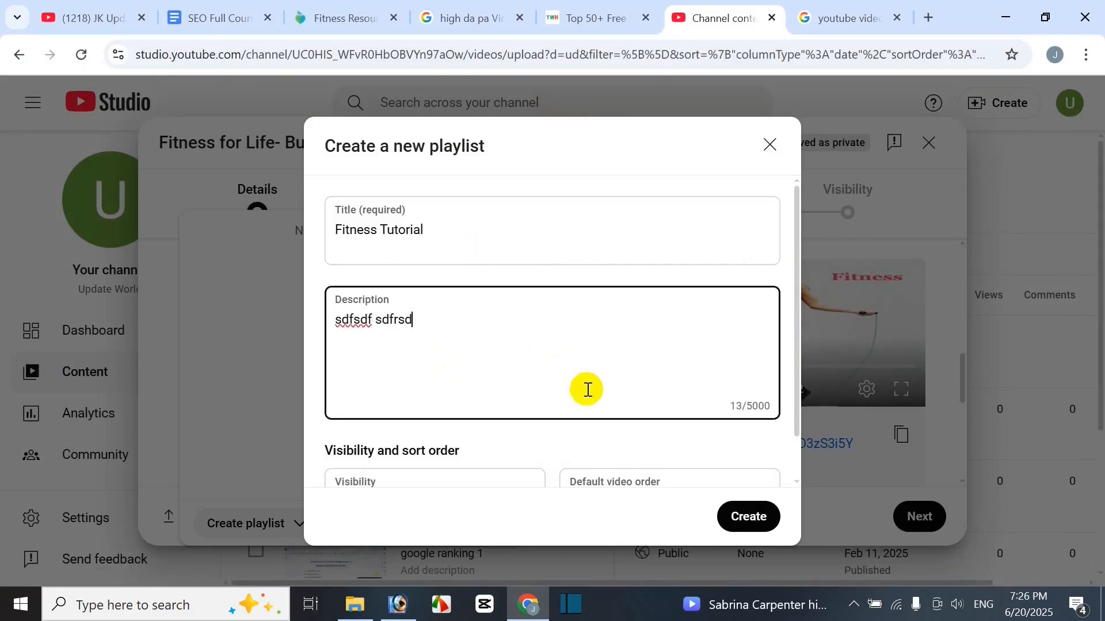
{"action": "left_click", "coordinate": [752, 523]}
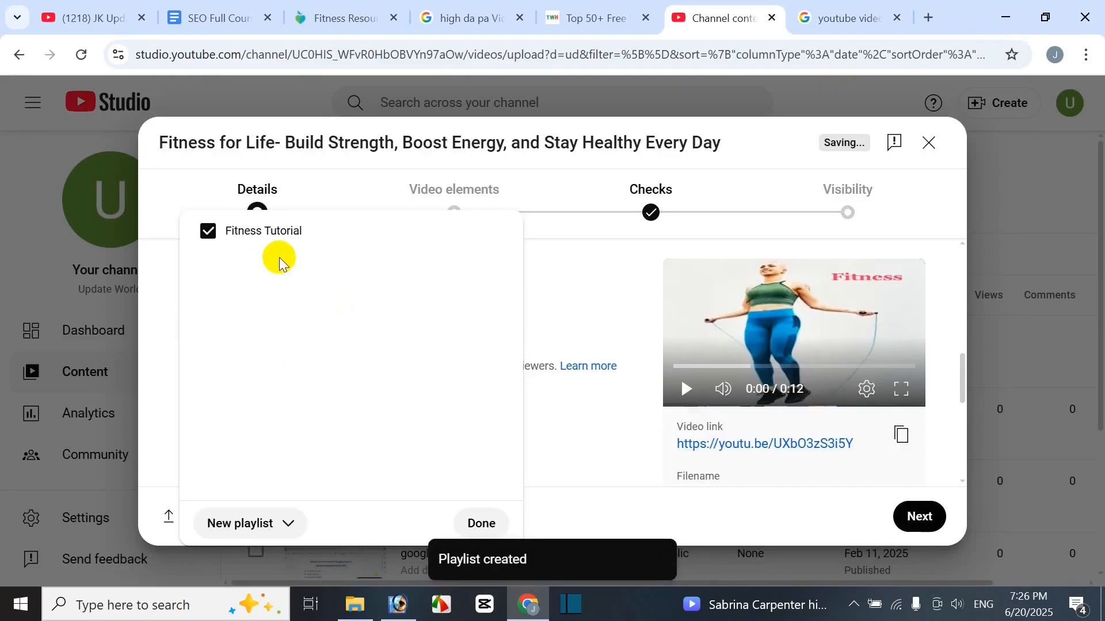
{"action": "left_click", "coordinate": [483, 524]}
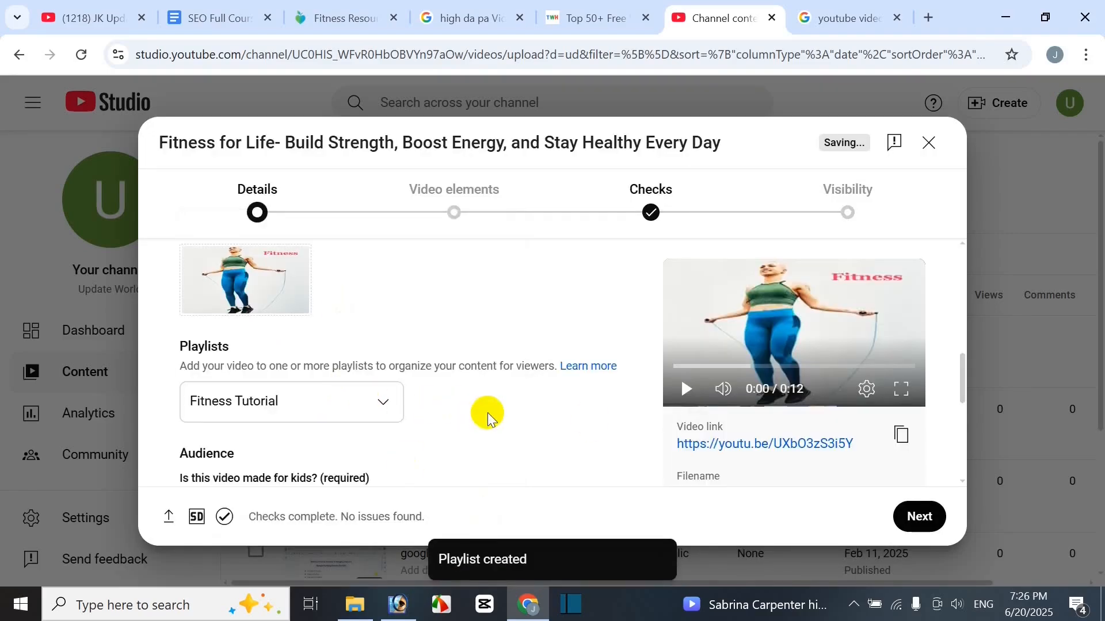
Mark the video as not made for kids and expand Show more down to Tags
{"action": "scroll", "coordinate": [386, 427], "scroll_direction": "down", "scroll_amount": 4}
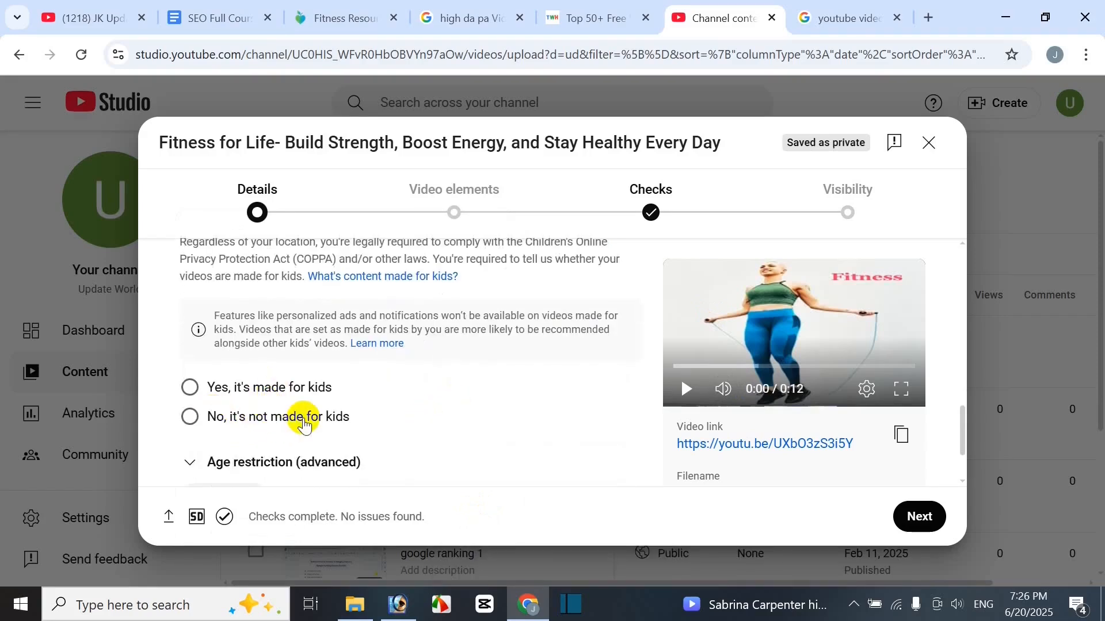
{"action": "left_click", "coordinate": [190, 417]}
{"action": "scroll", "coordinate": [579, 436], "scroll_direction": "down", "scroll_amount": 2}
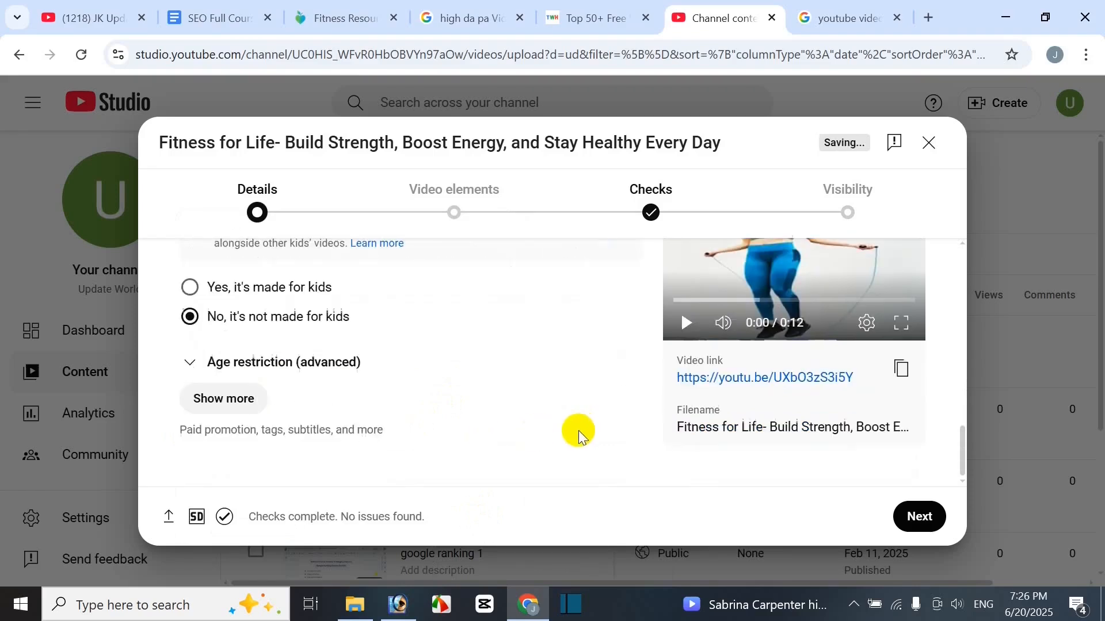
{"action": "left_click", "coordinate": [222, 400]}
{"action": "scroll", "coordinate": [570, 461], "scroll_direction": "down", "scroll_amount": 3}
{"action": "scroll", "coordinate": [486, 452], "scroll_direction": "down", "scroll_amount": 6}
{"action": "scroll", "coordinate": [397, 437], "scroll_direction": "down", "scroll_amount": 10}
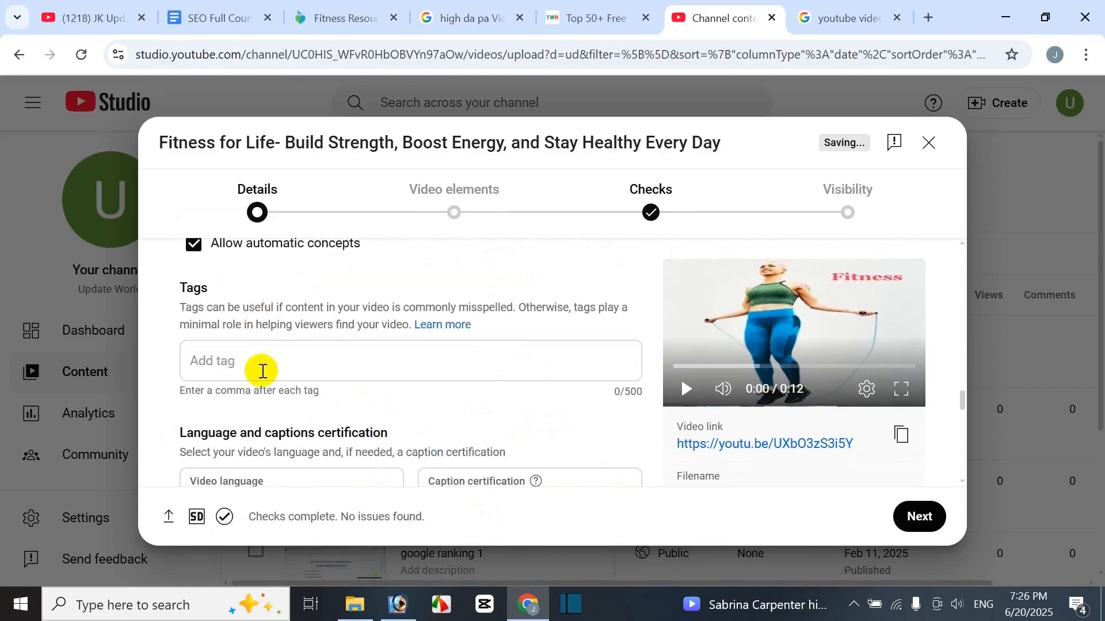
{"action": "left_click", "coordinate": [262, 368]}
Paste the SEO document's keywords as tags: Fitness, Nutrition & Fitness, sprightliness, physical condition, vitality, nimbleness
{"action": "left_click", "coordinate": [232, 26]}
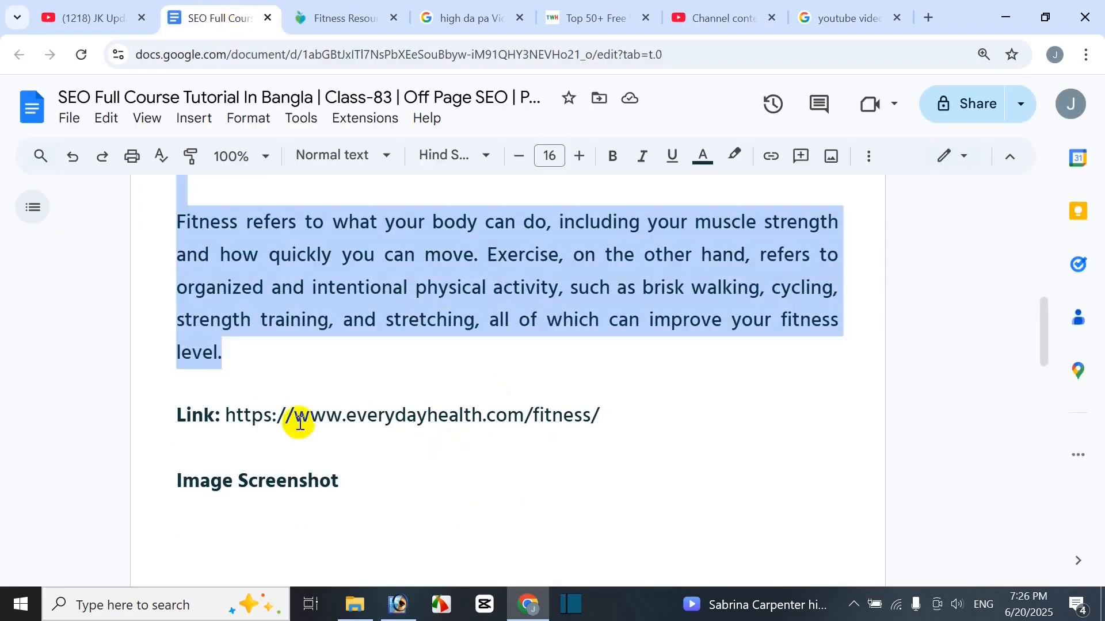
{"action": "scroll", "coordinate": [429, 468], "scroll_direction": "down", "scroll_amount": 5}
{"action": "left_click_drag", "start_coordinate": [276, 336], "coordinate": [347, 371]}
{"action": "key", "text": "ctrl+c"}
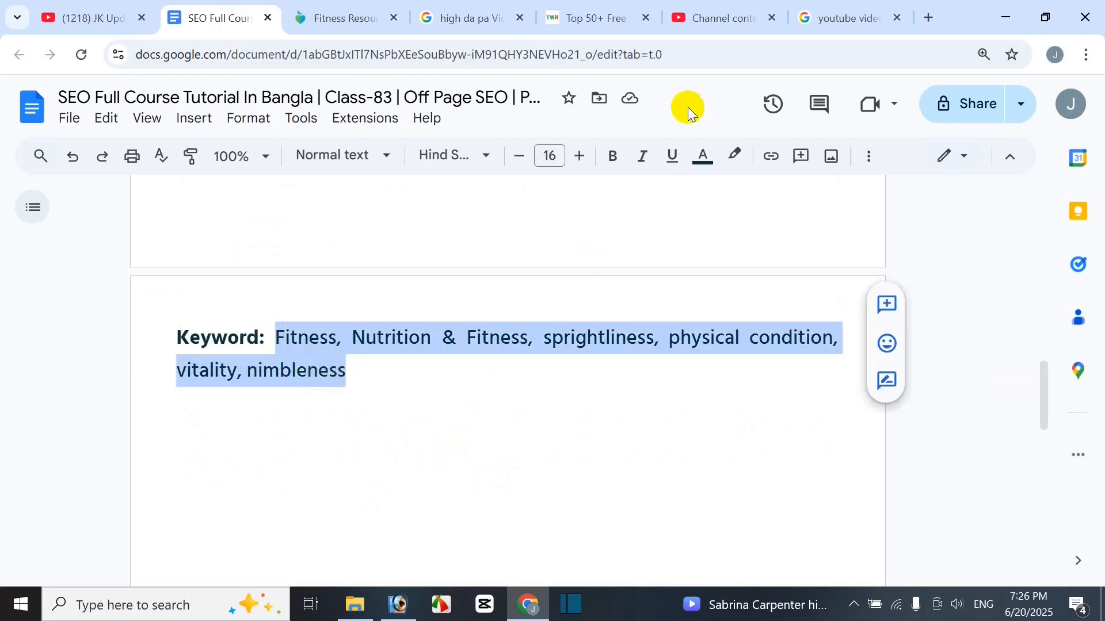
{"action": "left_click", "coordinate": [719, 18]}
{"action": "key", "text": "ctrl+v"}
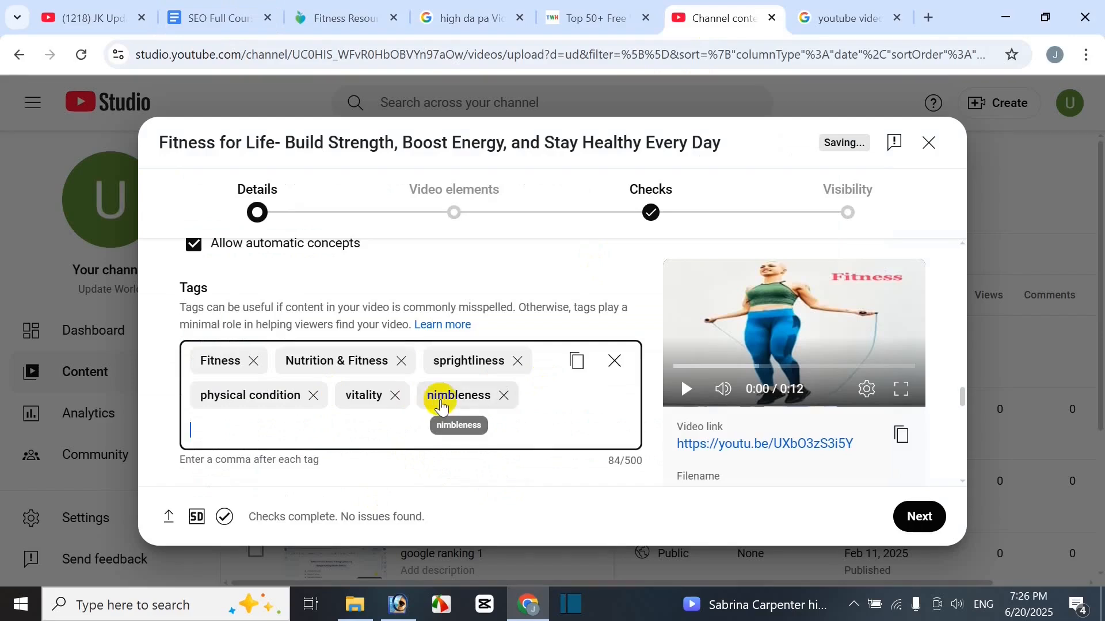
{"action": "scroll", "coordinate": [446, 405], "scroll_direction": "down", "scroll_amount": 3}
Set the video language to Bangla
{"action": "left_click", "coordinate": [249, 389]}
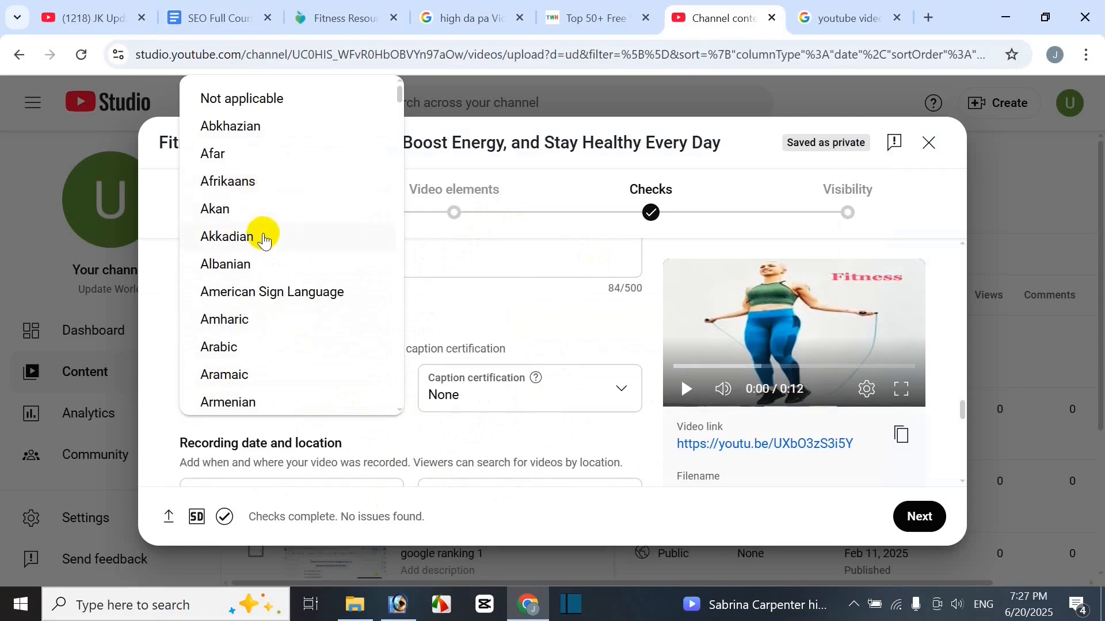
{"action": "scroll", "coordinate": [247, 288], "scroll_direction": "down", "scroll_amount": 7}
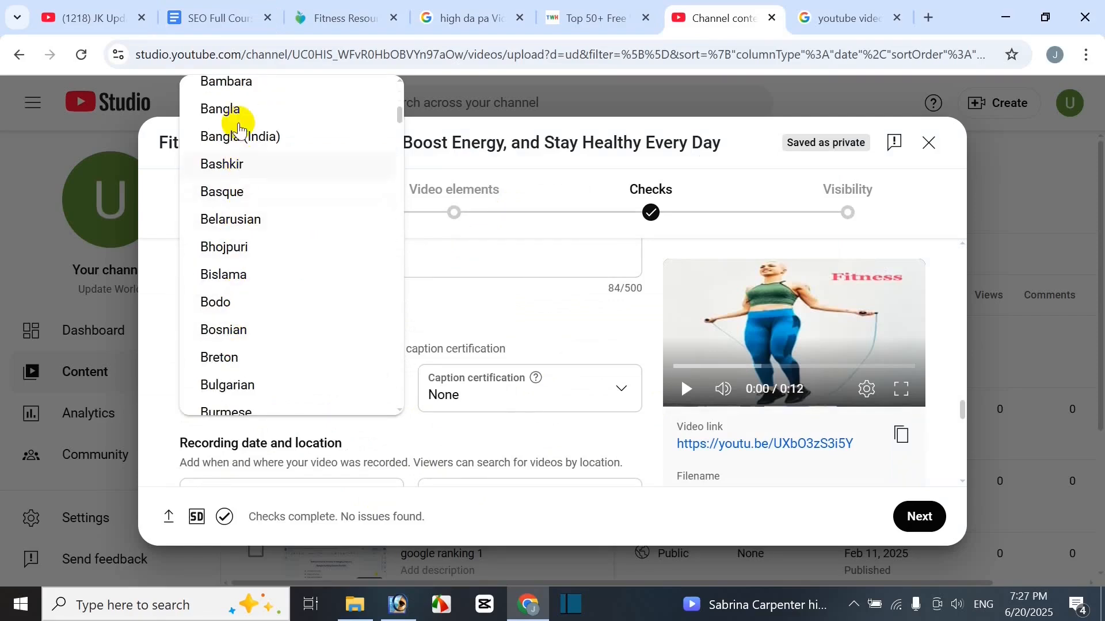
{"action": "left_click", "coordinate": [233, 83]}
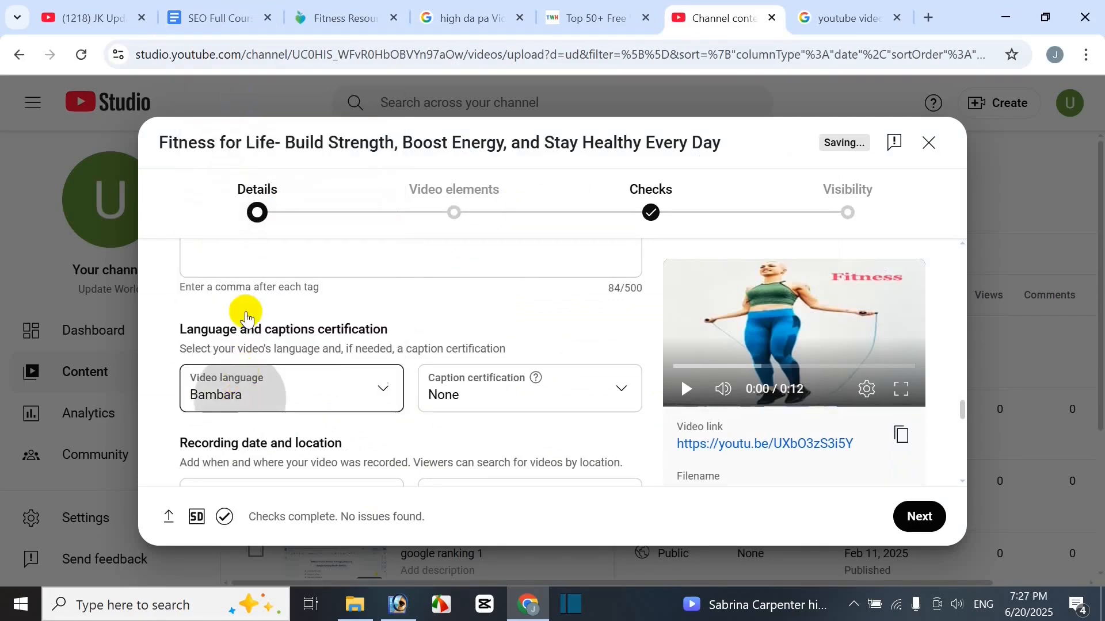
{"action": "left_click", "coordinate": [351, 391]}
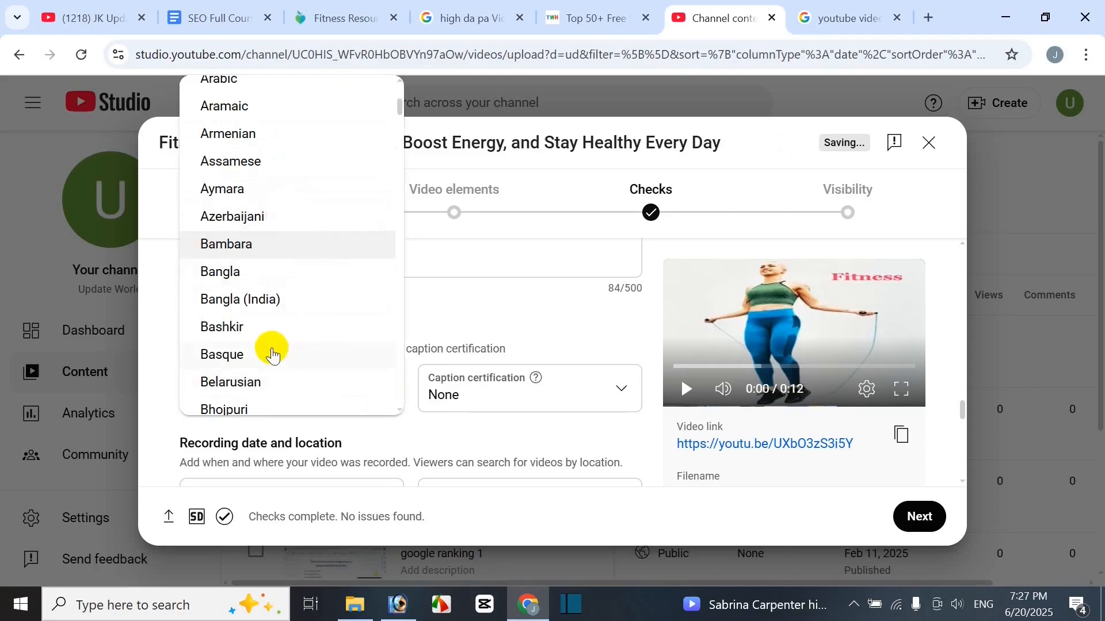
{"action": "left_click", "coordinate": [241, 272]}
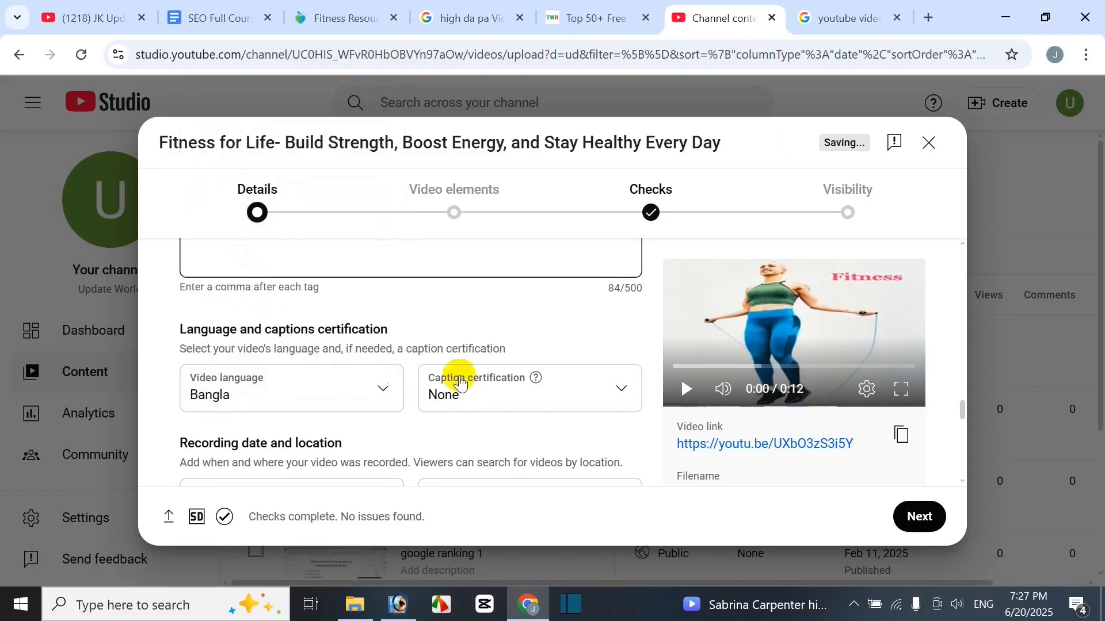
Set the recording date to Jun 20, 2025 and continue to Video elements
{"action": "scroll", "coordinate": [481, 426], "scroll_direction": "down", "scroll_amount": 3}
{"action": "left_click", "coordinate": [222, 340]}
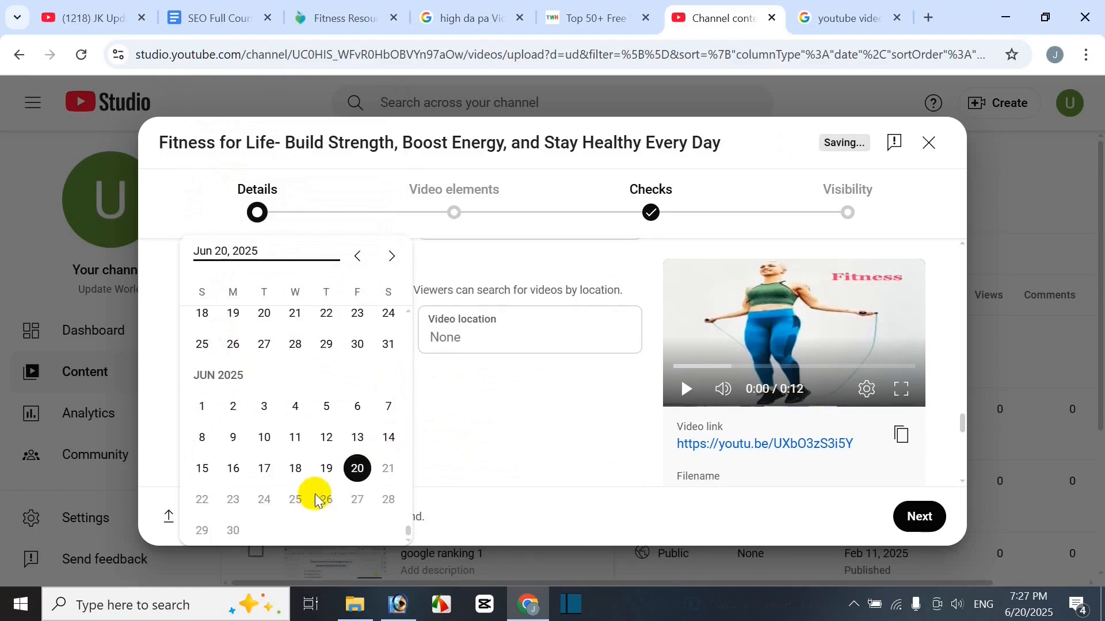
{"action": "left_click", "coordinate": [357, 468]}
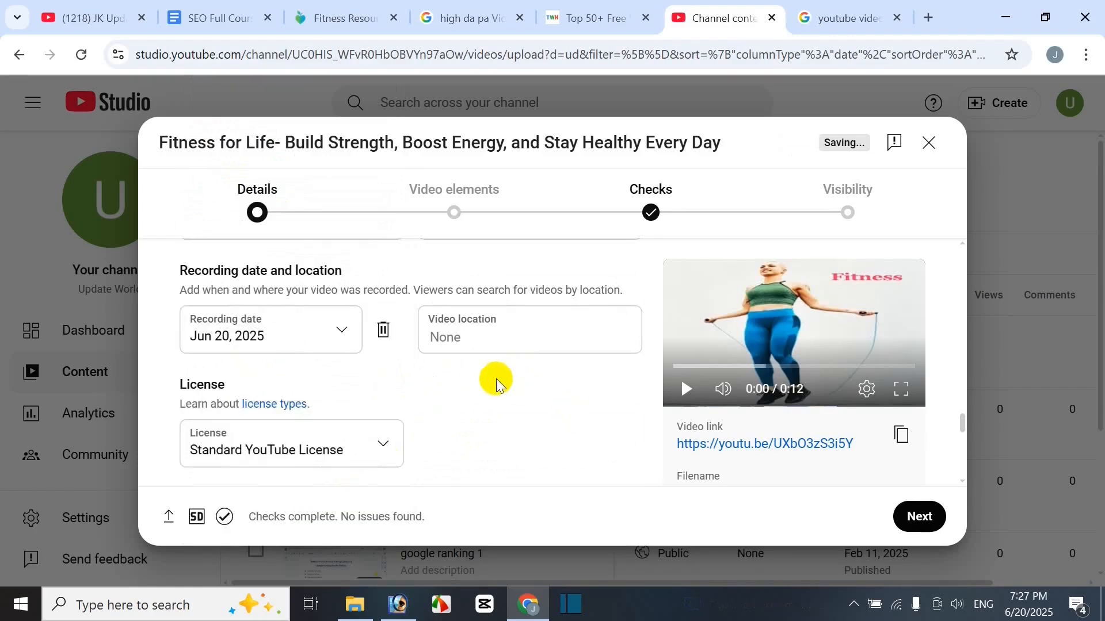
{"action": "scroll", "coordinate": [353, 306], "scroll_direction": "down", "scroll_amount": 2}
{"action": "scroll", "coordinate": [365, 301], "scroll_direction": "up", "scroll_amount": 3}
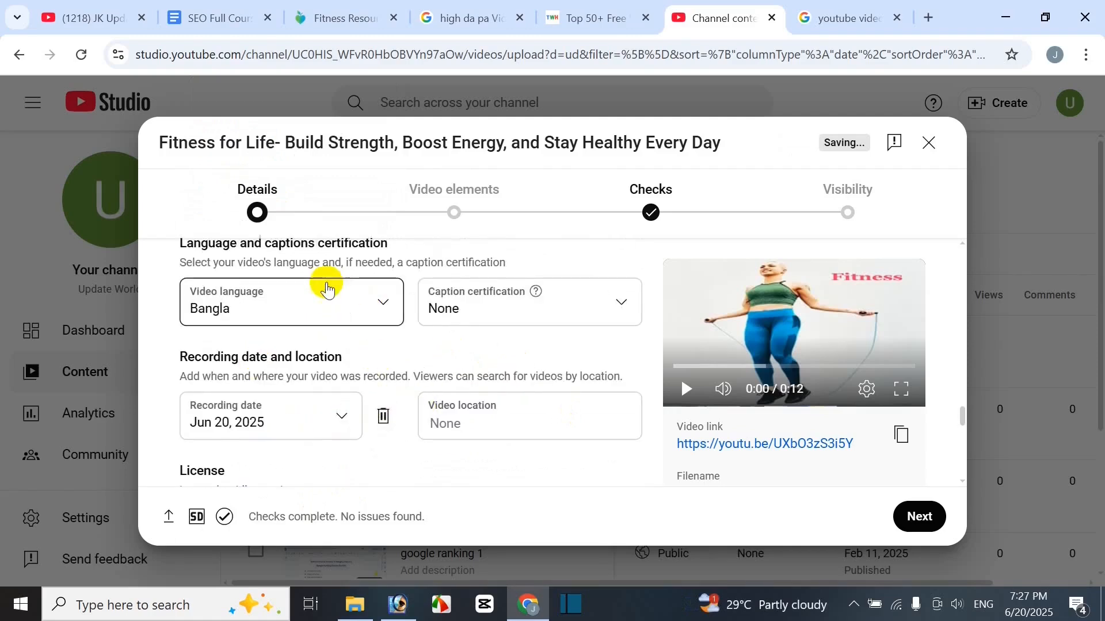
{"action": "scroll", "coordinate": [468, 371], "scroll_direction": "up", "scroll_amount": 20}
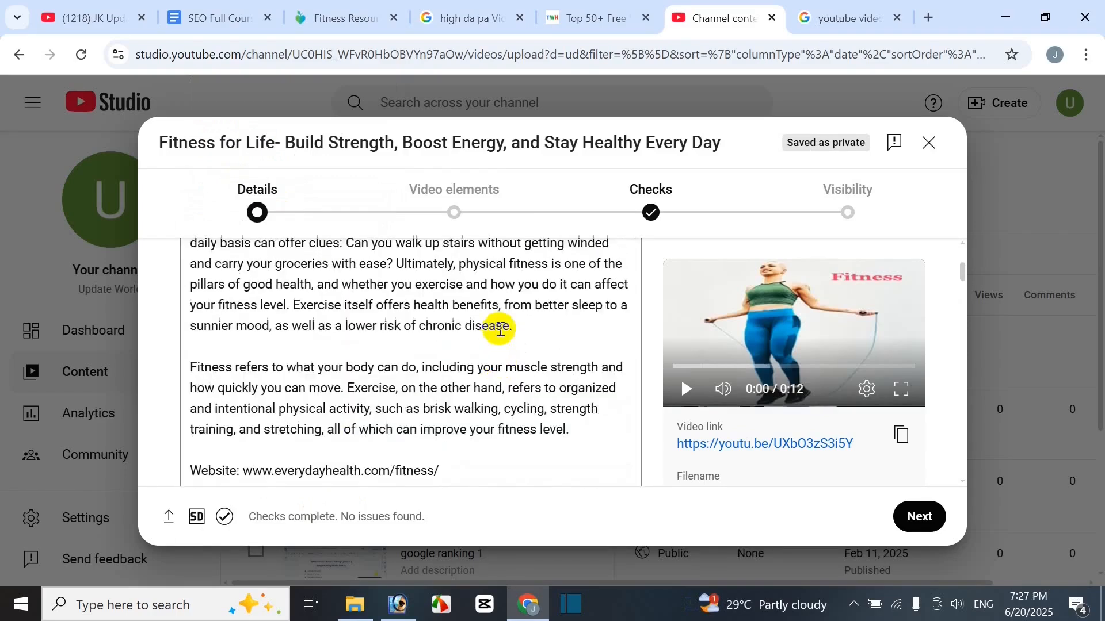
{"action": "scroll", "coordinate": [495, 340], "scroll_direction": "down", "scroll_amount": 6}
{"action": "scroll", "coordinate": [468, 323], "scroll_direction": "up", "scroll_amount": 5}
{"action": "scroll", "coordinate": [456, 288], "scroll_direction": "down", "scroll_amount": 2}
{"action": "scroll", "coordinate": [454, 365], "scroll_direction": "down", "scroll_amount": 3}
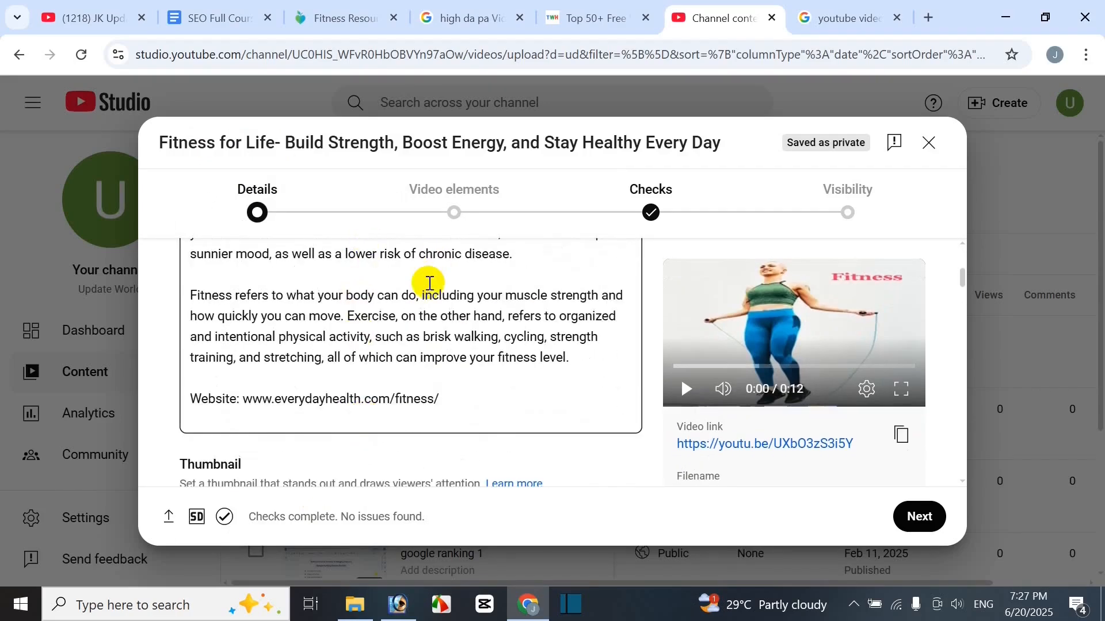
{"action": "scroll", "coordinate": [315, 333], "scroll_direction": "down", "scroll_amount": 6}
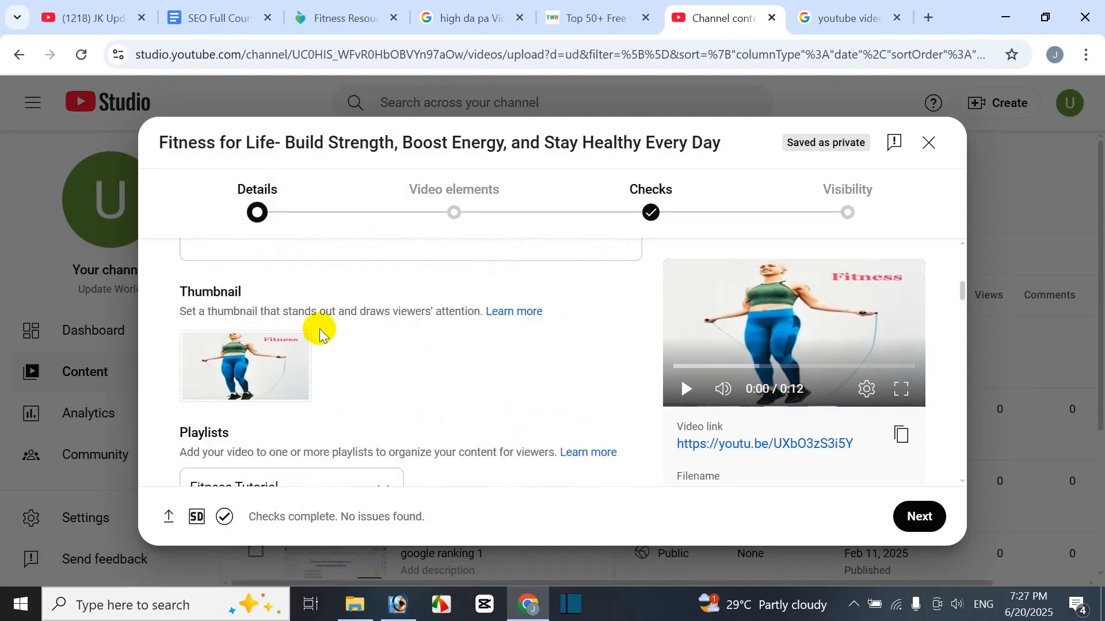
{"action": "scroll", "coordinate": [303, 372], "scroll_direction": "down", "scroll_amount": 10}
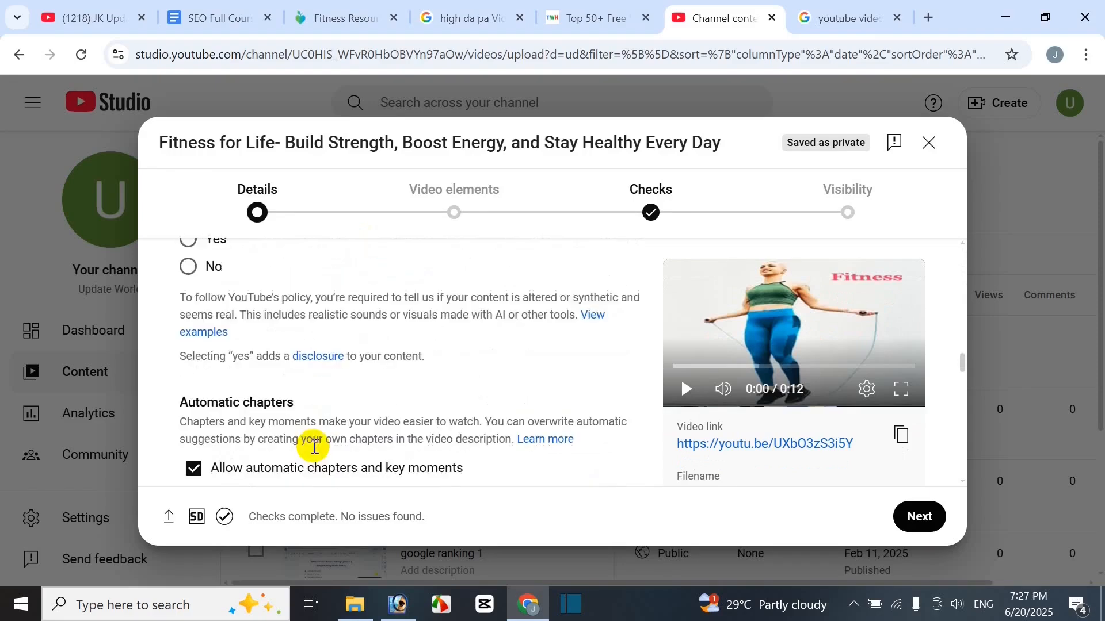
{"action": "scroll", "coordinate": [616, 461], "scroll_direction": "down", "scroll_amount": 2}
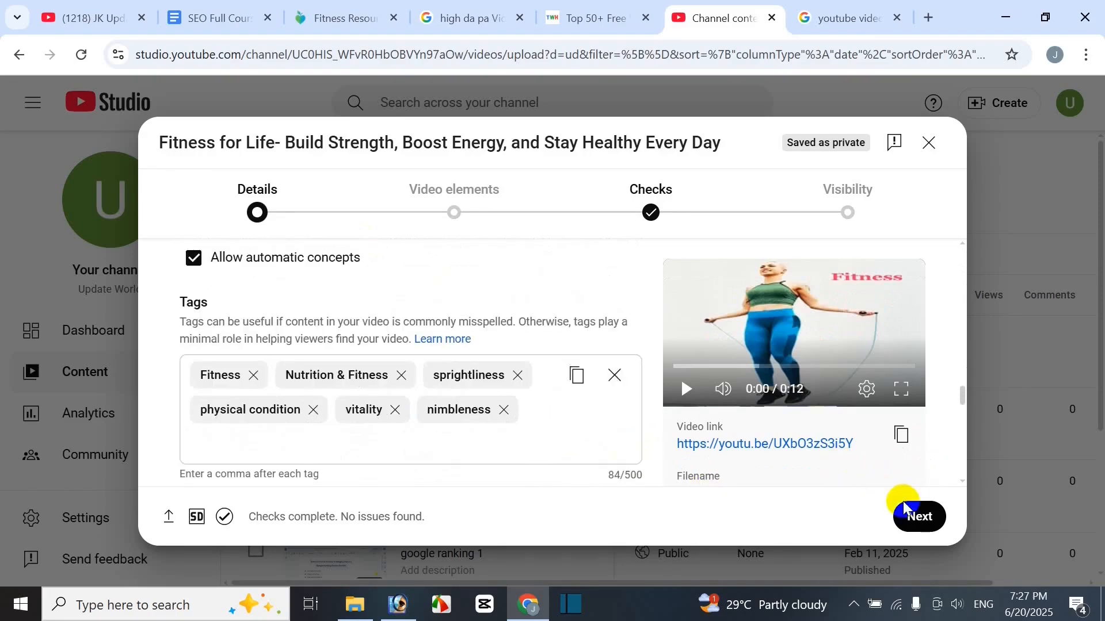
{"action": "left_click", "coordinate": [910, 519]}
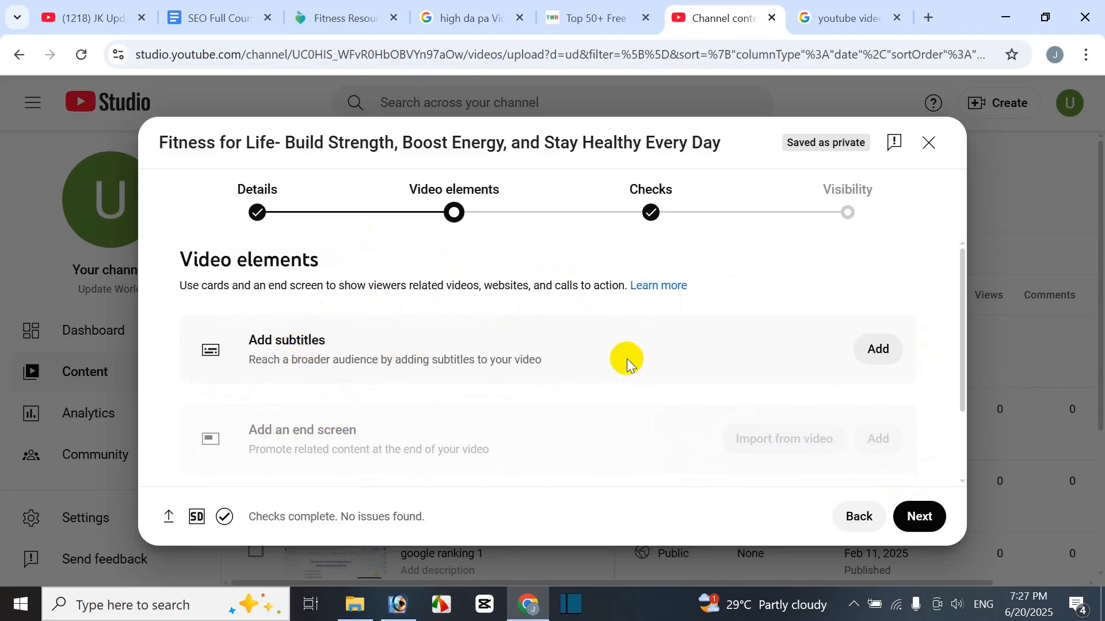
Review the Video elements step, glance at the channel's videos page, then advance to Checks
{"action": "scroll", "coordinate": [843, 355], "scroll_direction": "down", "scroll_amount": 3}
{"action": "scroll", "coordinate": [748, 282], "scroll_direction": "up", "scroll_amount": 2}
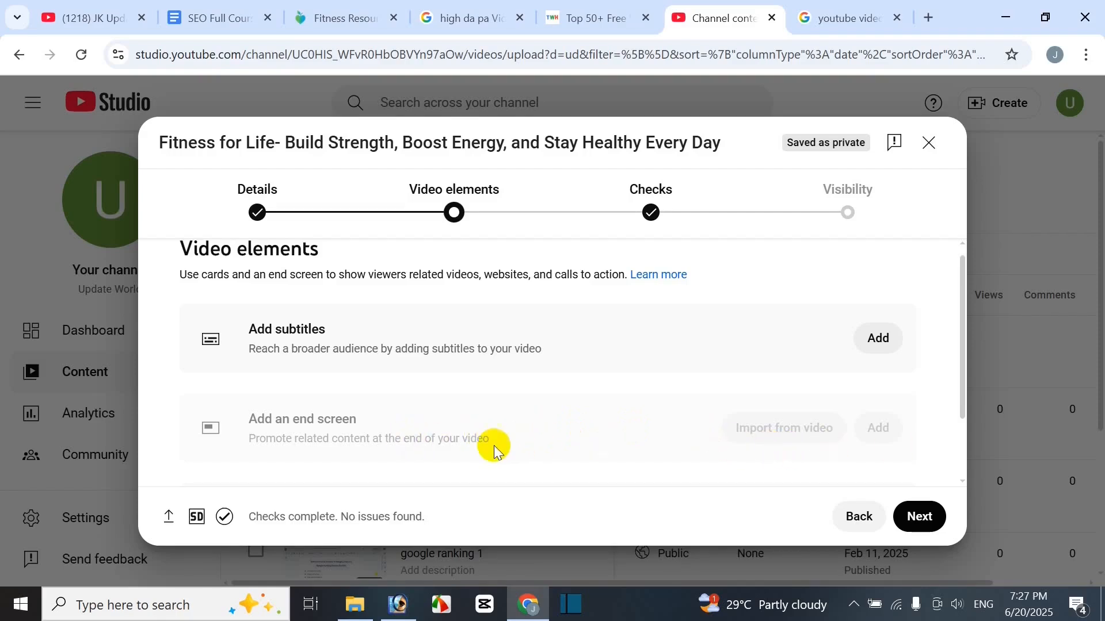
{"action": "scroll", "coordinate": [756, 436], "scroll_direction": "down", "scroll_amount": 2}
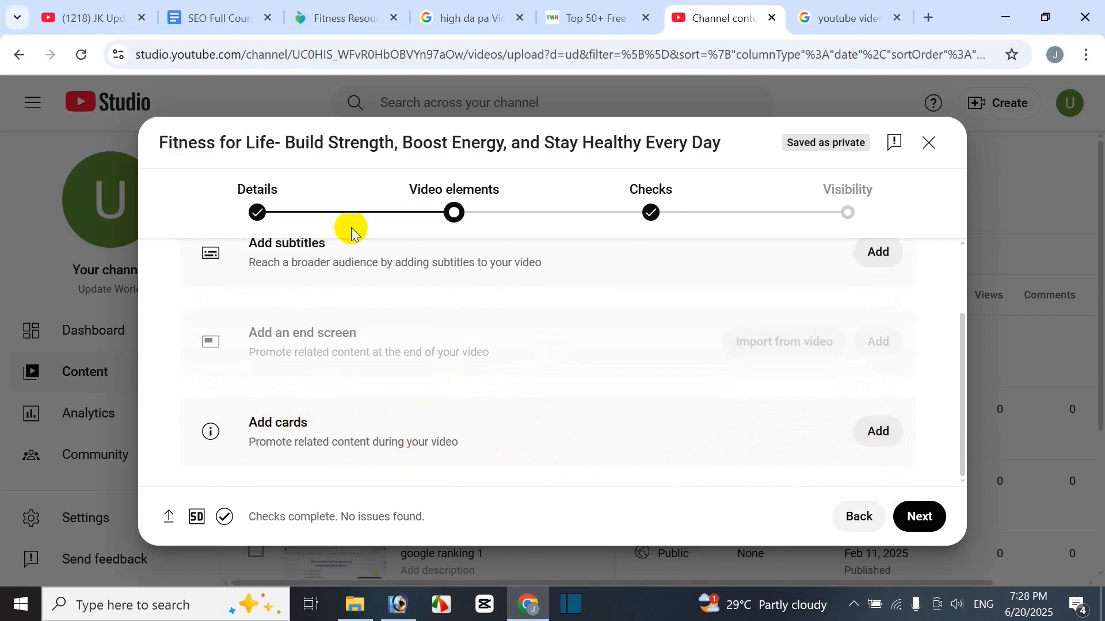
{"action": "left_click", "coordinate": [123, 27]}
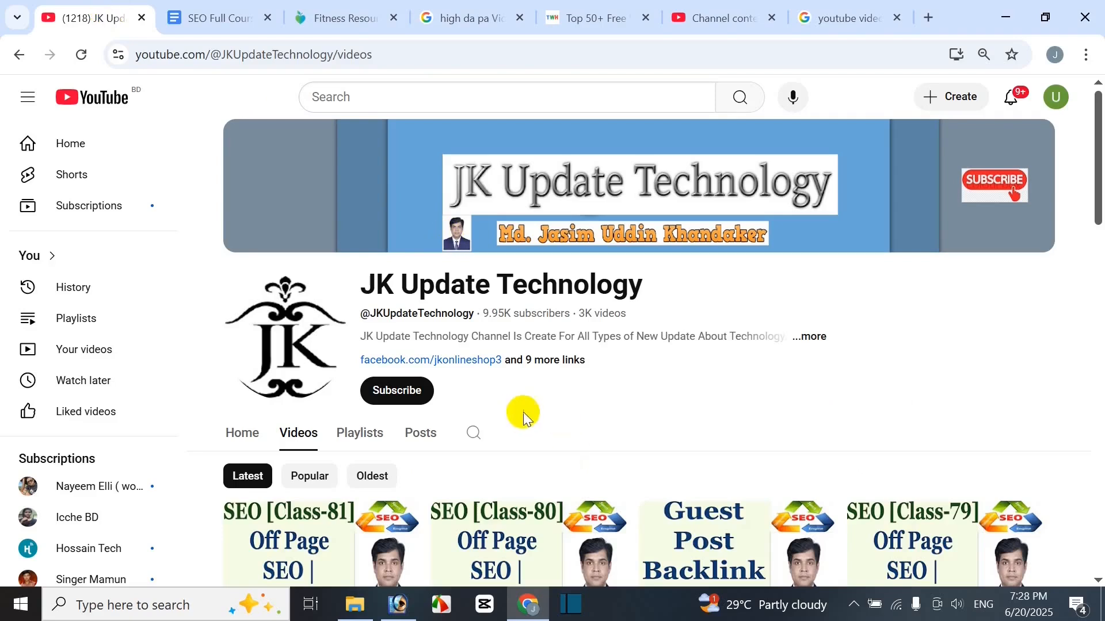
{"action": "left_click", "coordinate": [720, 17]}
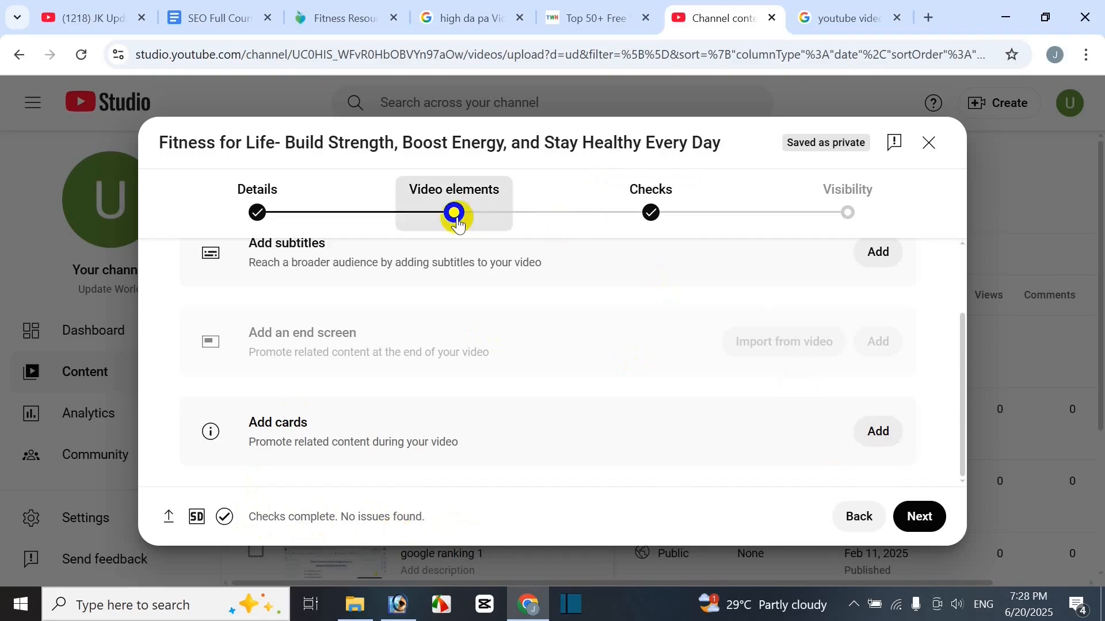
{"action": "left_click", "coordinate": [924, 514]}
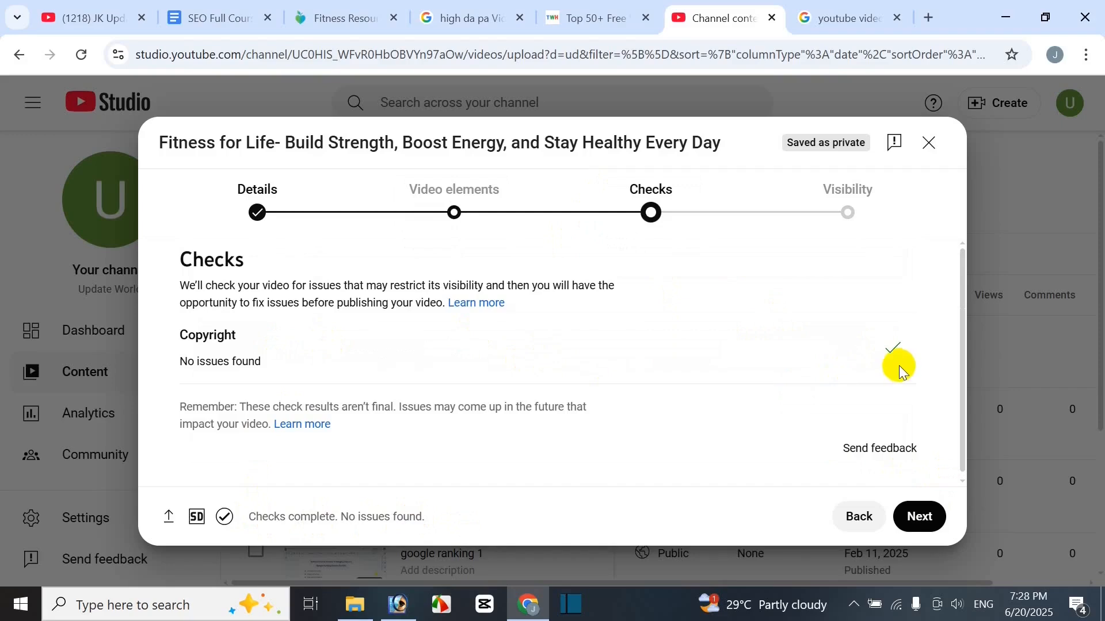
Continue past Checks, set visibility to Public, and publish the Fitness for Life video
{"action": "left_click", "coordinate": [900, 528]}
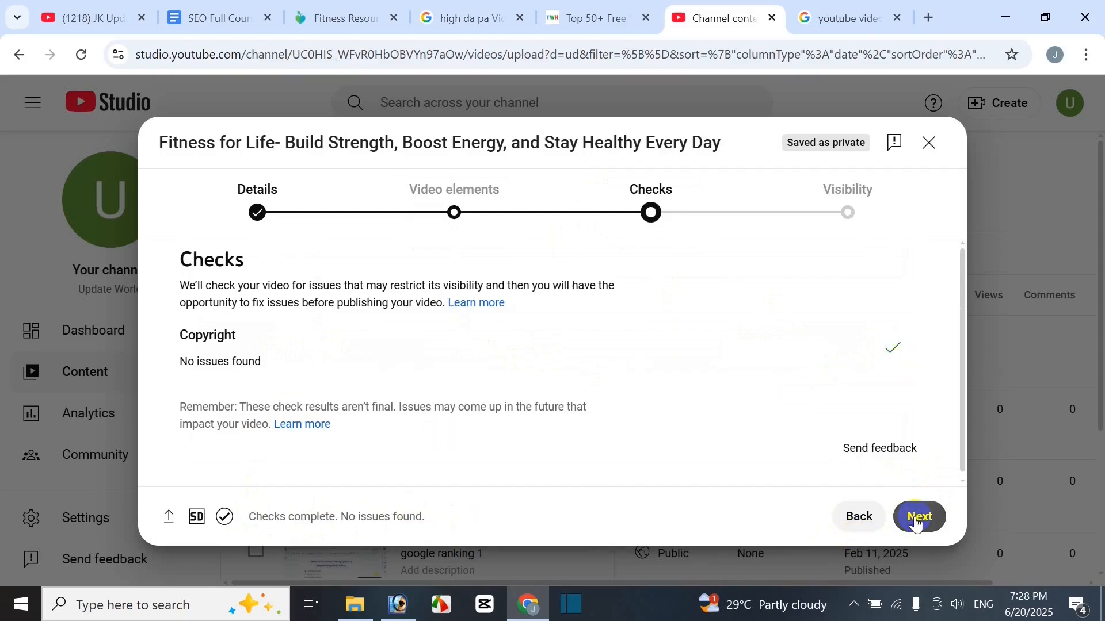
{"action": "scroll", "coordinate": [490, 391], "scroll_direction": "down", "scroll_amount": 2}
{"action": "scroll", "coordinate": [481, 387], "scroll_direction": "up", "scroll_amount": 1}
{"action": "left_click", "coordinate": [233, 396]}
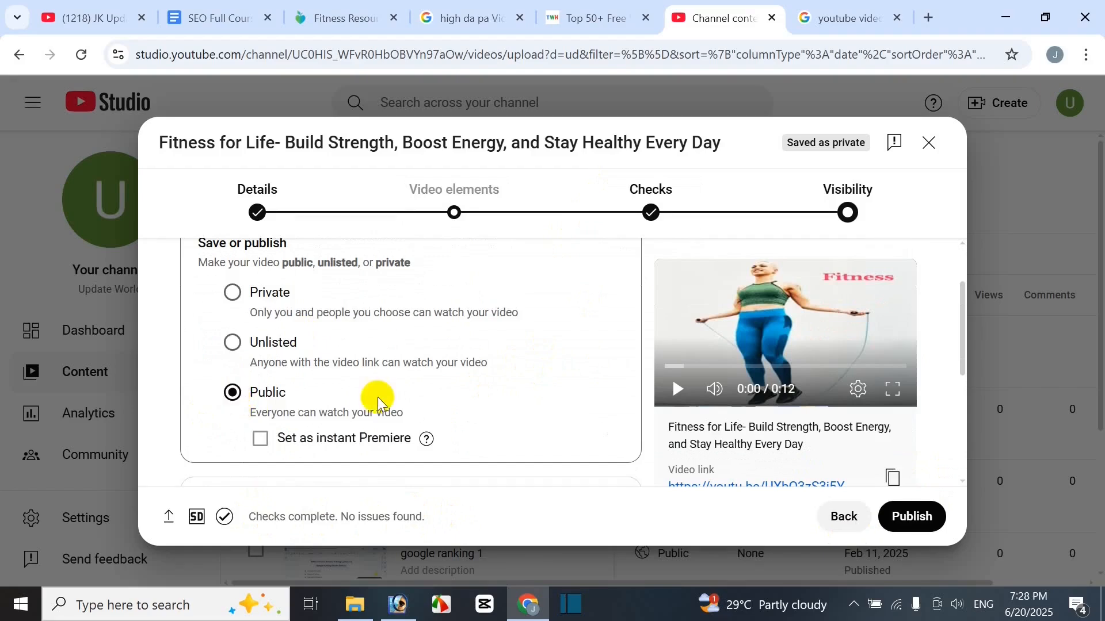
{"action": "scroll", "coordinate": [363, 406], "scroll_direction": "down", "scroll_amount": 1}
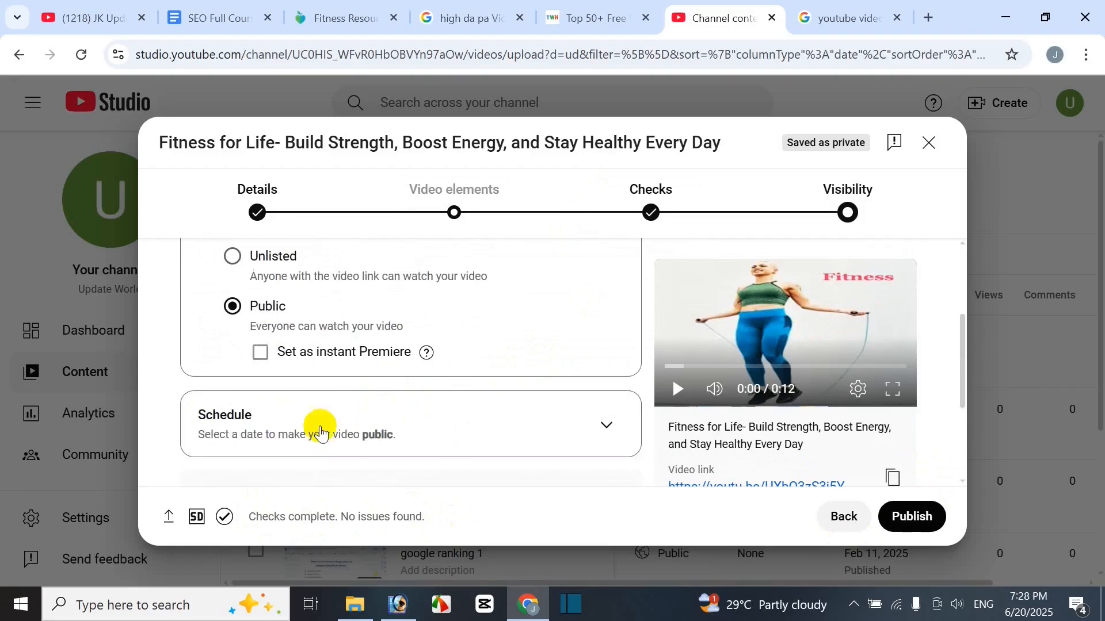
{"action": "scroll", "coordinate": [400, 419], "scroll_direction": "up", "scroll_amount": 2}
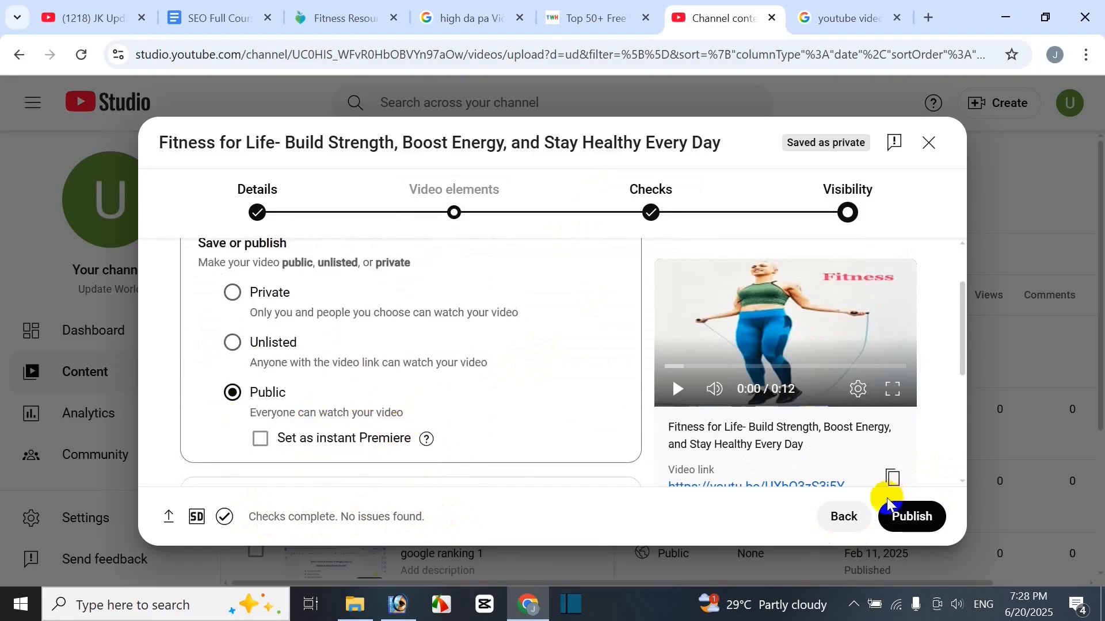
{"action": "left_click", "coordinate": [928, 529]}
{"action": "left_click", "coordinate": [921, 519]}
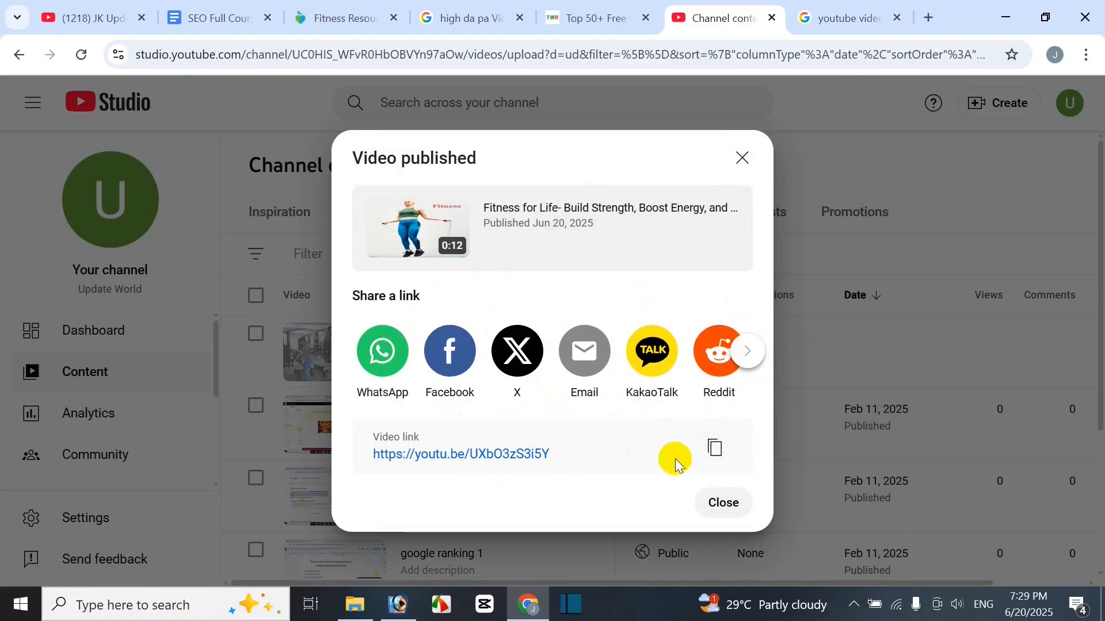
Copy the published video's link, close the confirmation, and open a new Chrome tab
{"action": "left_click", "coordinate": [716, 447]}
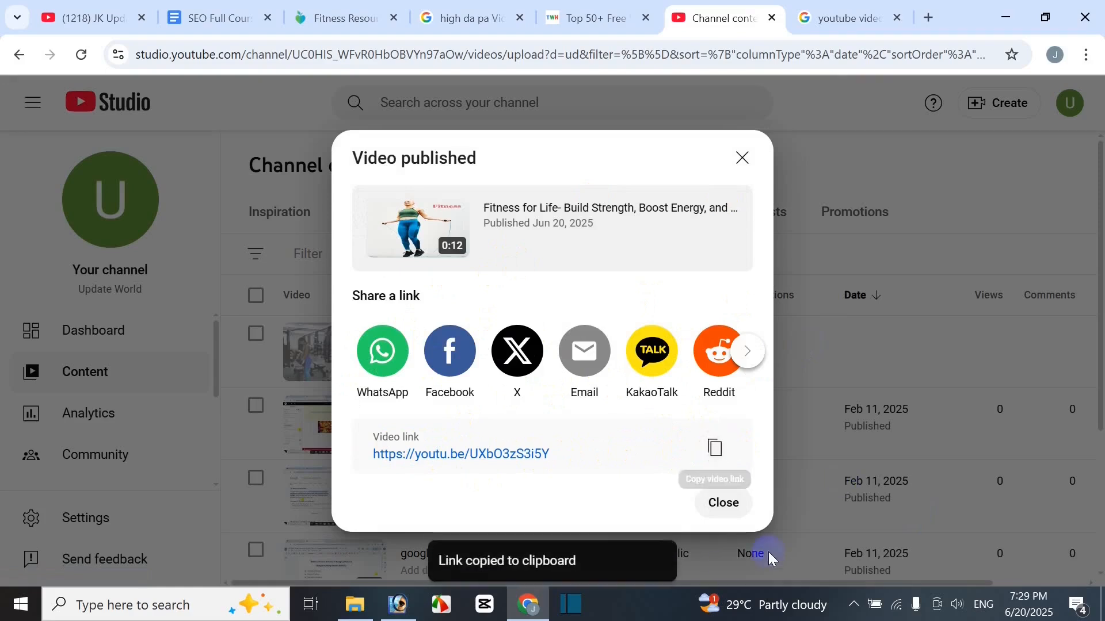
{"action": "left_click", "coordinate": [718, 518]}
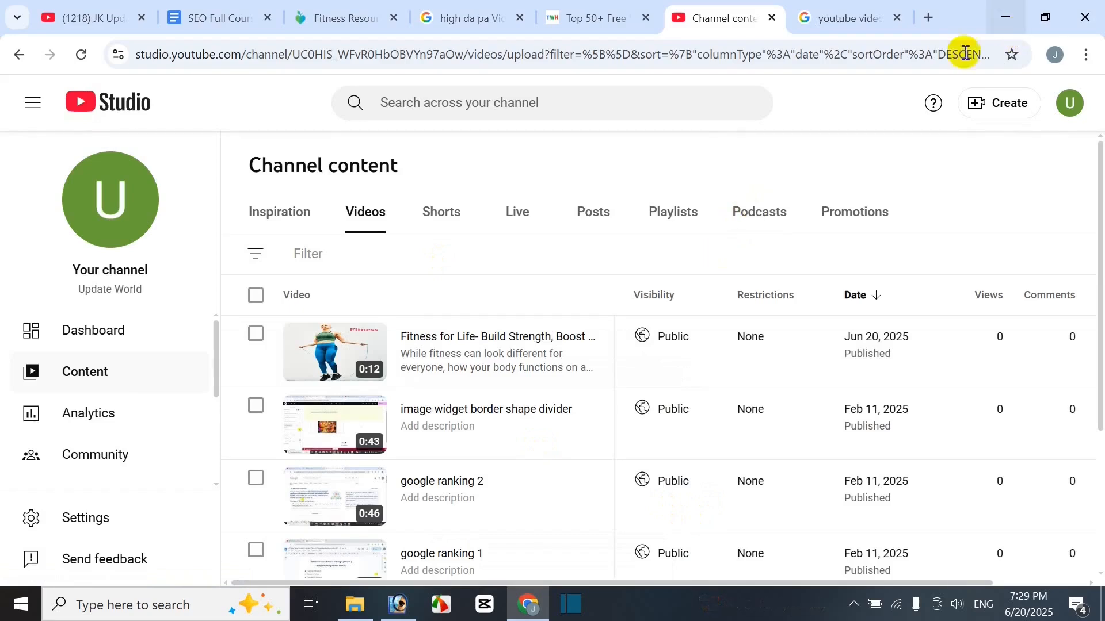
{"action": "left_click", "coordinate": [928, 18]}
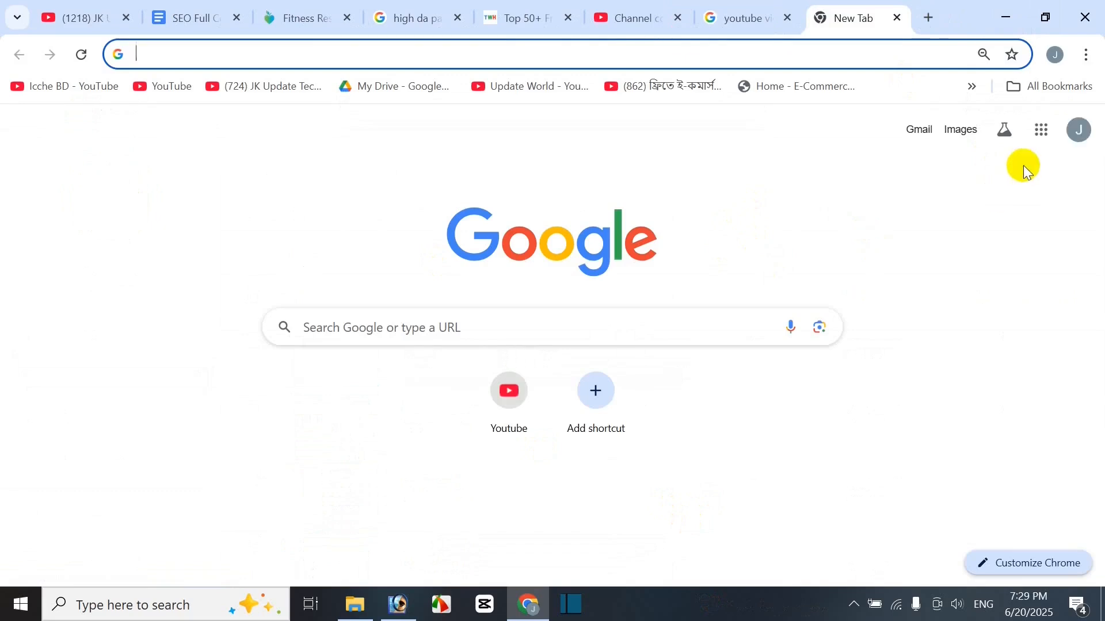
Create a new blank Google spreadsheet via sheets.new and dismiss the Tables suggestions panel
{"action": "left_click", "coordinate": [1042, 130]}
{"action": "scroll", "coordinate": [1039, 282], "scroll_direction": "down", "scroll_amount": 5}
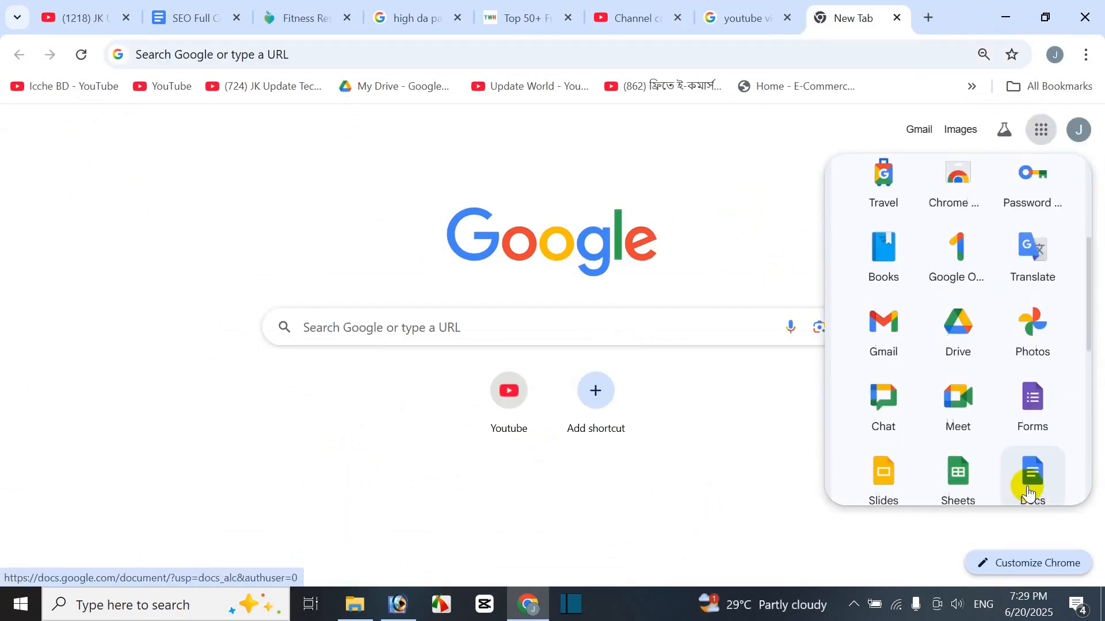
{"action": "scroll", "coordinate": [1030, 478], "scroll_direction": "down", "scroll_amount": 2}
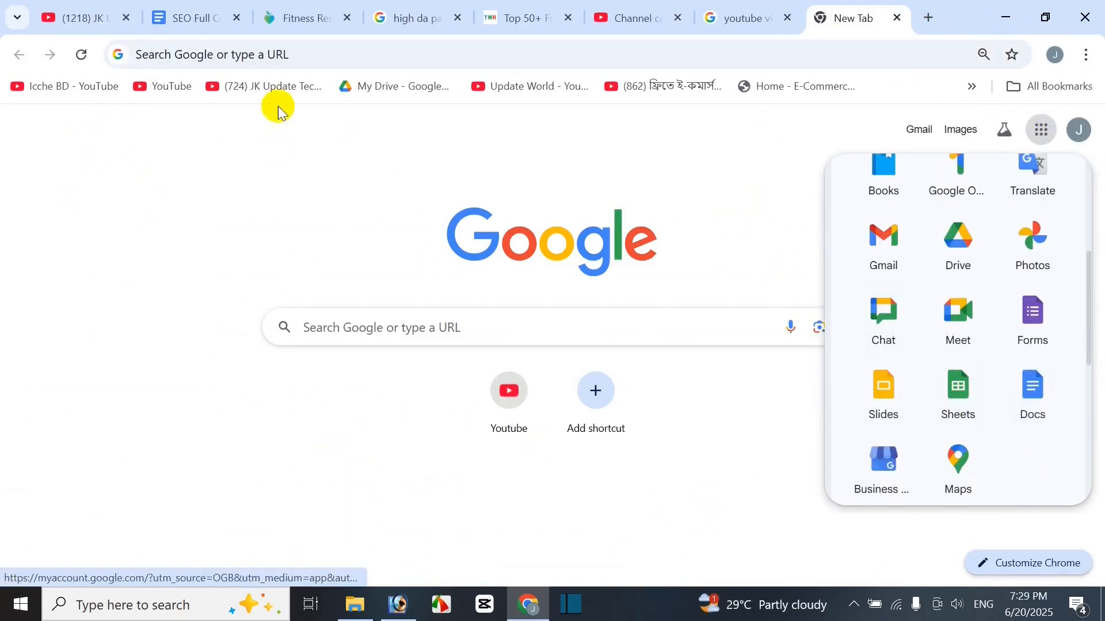
{"action": "left_click", "coordinate": [622, 57]}
{"action": "type", "text": "d"}
{"action": "key", "text": "BackSpace"}
{"action": "key", "text": "BackSpace"}
{"action": "type", "text": "sh"}
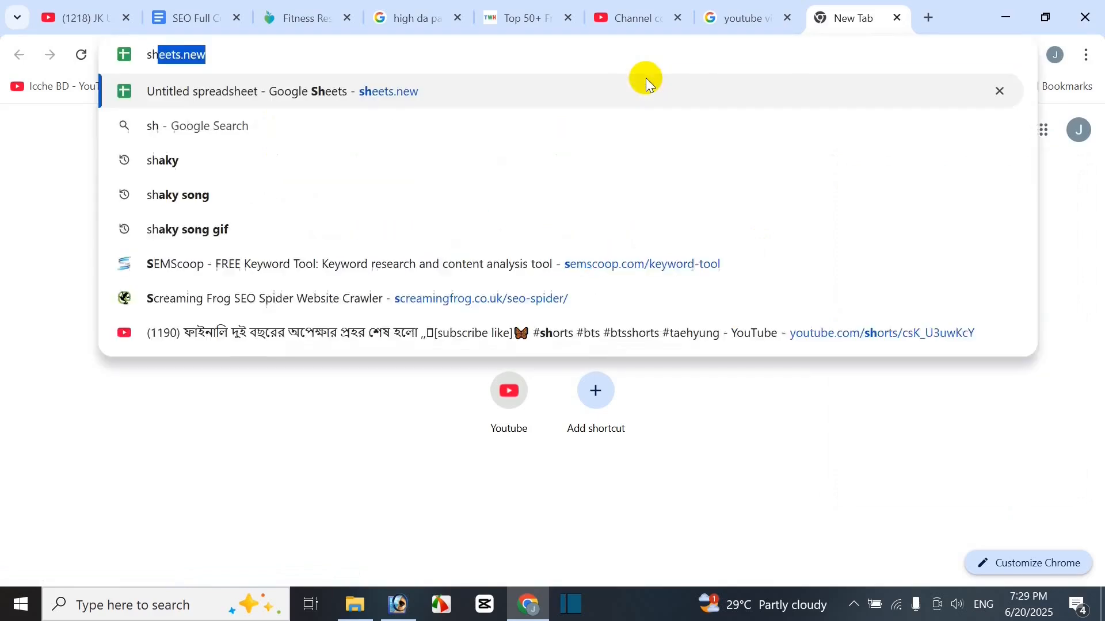
{"action": "key", "text": "Return"}
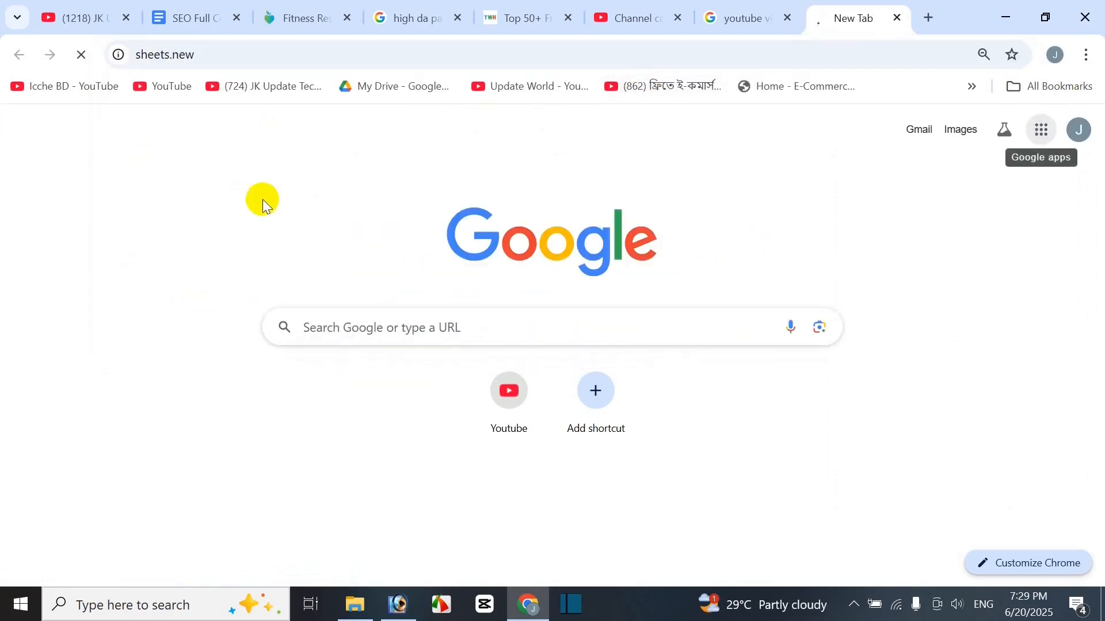
{"action": "left_click", "coordinate": [180, 16]}
{"action": "scroll", "coordinate": [569, 383], "scroll_direction": "up", "scroll_amount": 10}
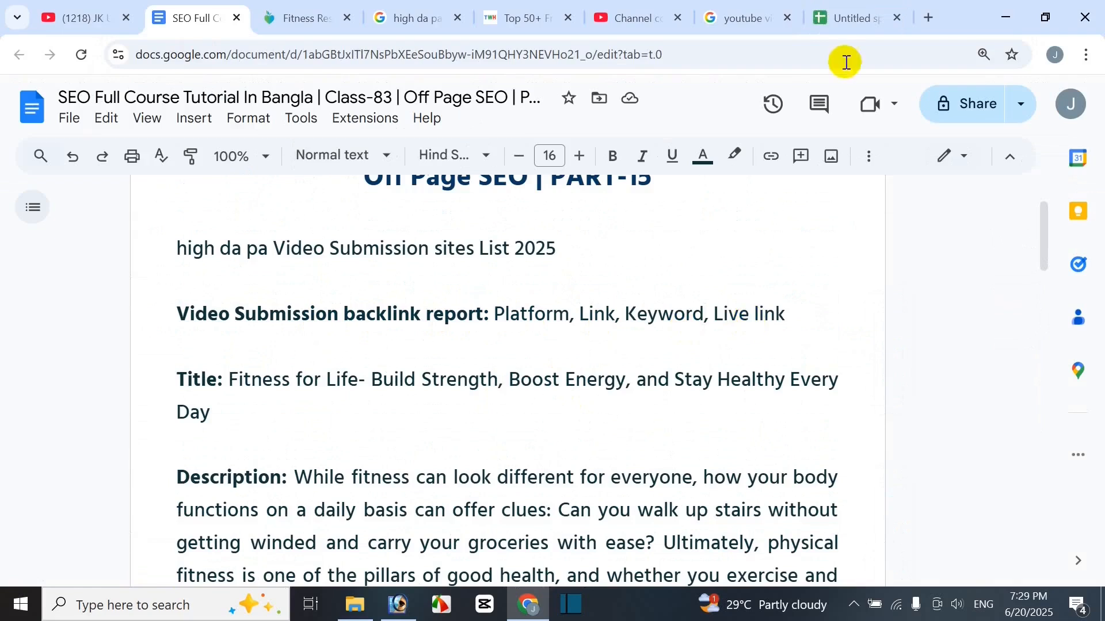
{"action": "left_click", "coordinate": [839, 26]}
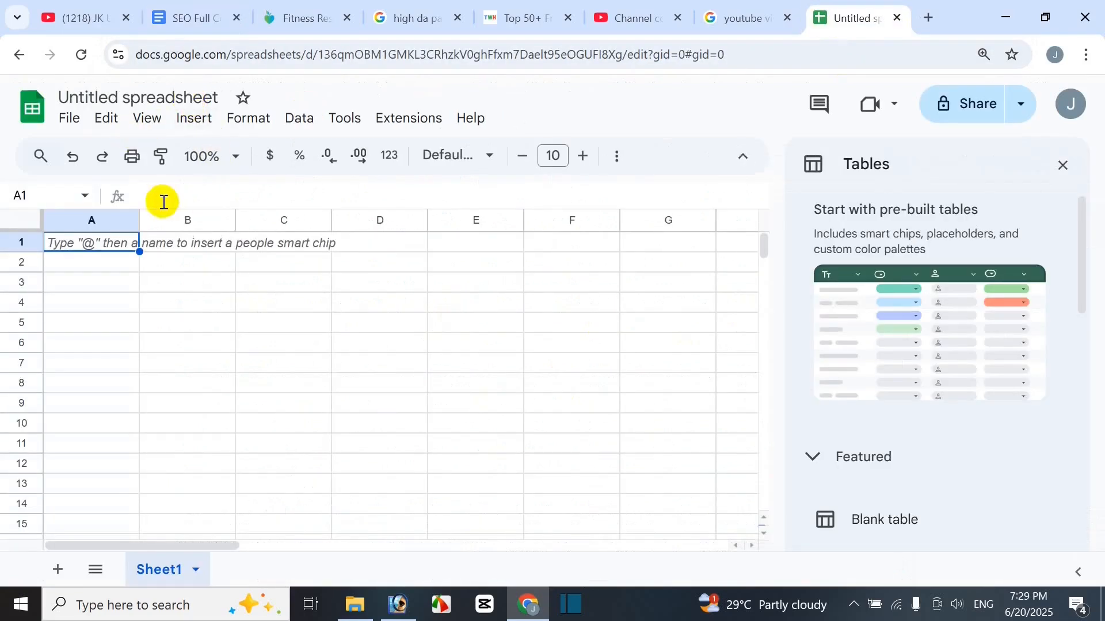
{"action": "left_click", "coordinate": [1063, 165]}
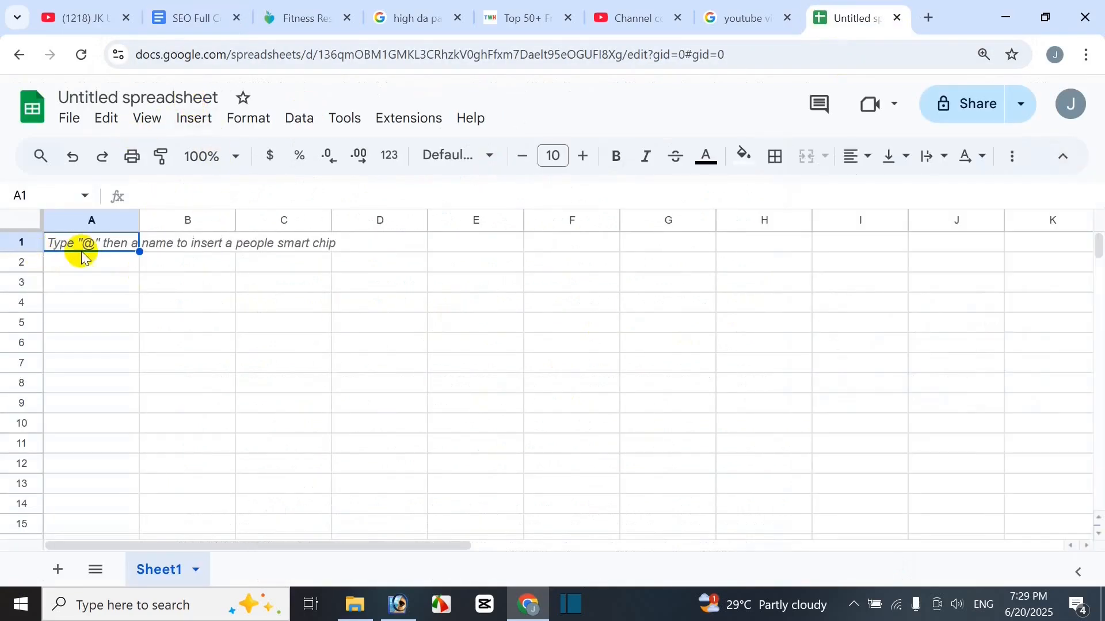
Enter the headers Platform, Link, Keyword and Live Link across A1:D1
{"action": "left_click", "coordinate": [85, 294]}
{"action": "left_click", "coordinate": [98, 242]}
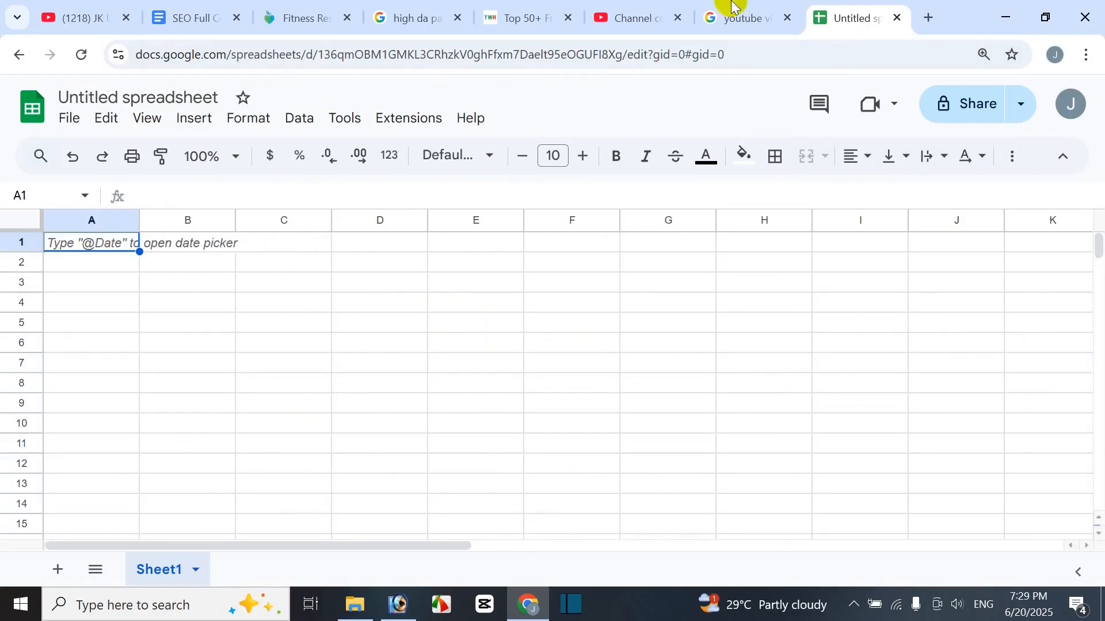
{"action": "left_click", "coordinate": [189, 11]}
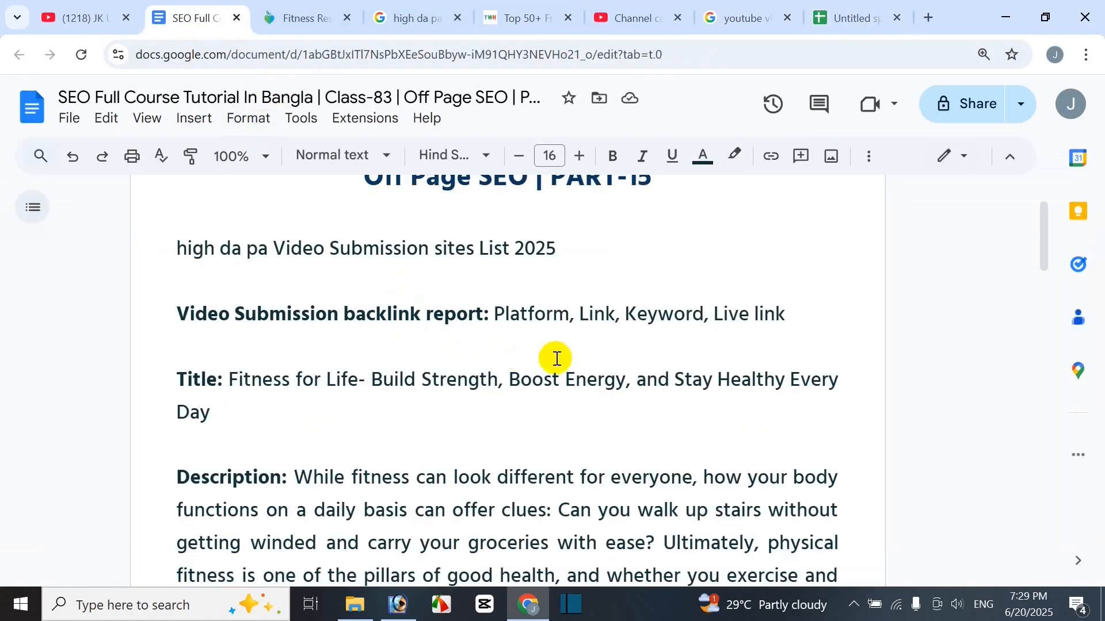
{"action": "left_click", "coordinate": [868, 17]}
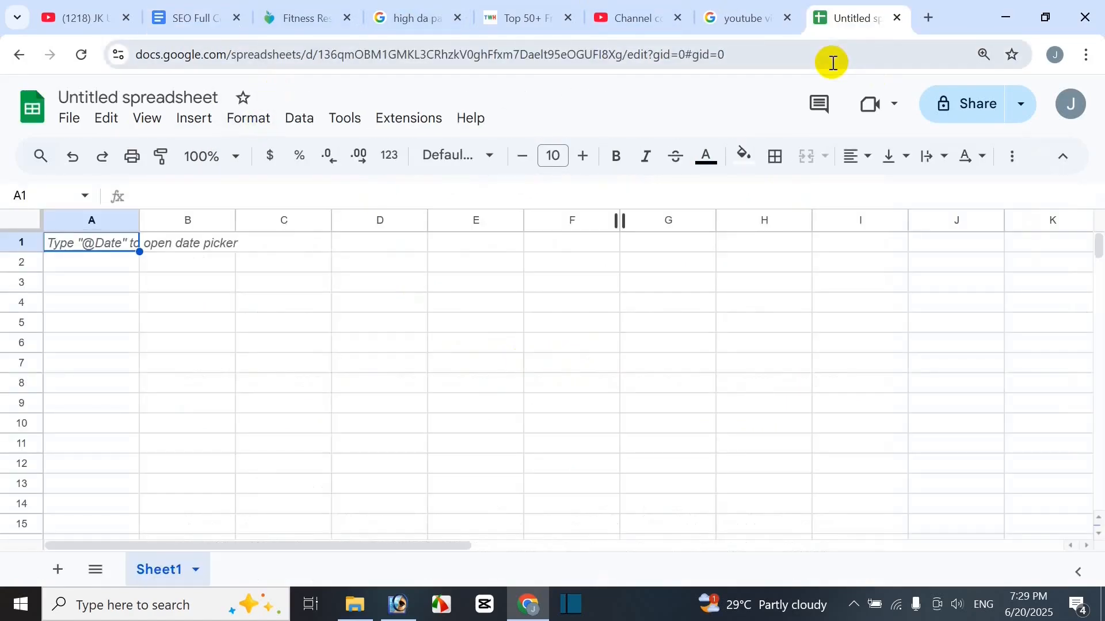
{"action": "type", "text": "Platf"}
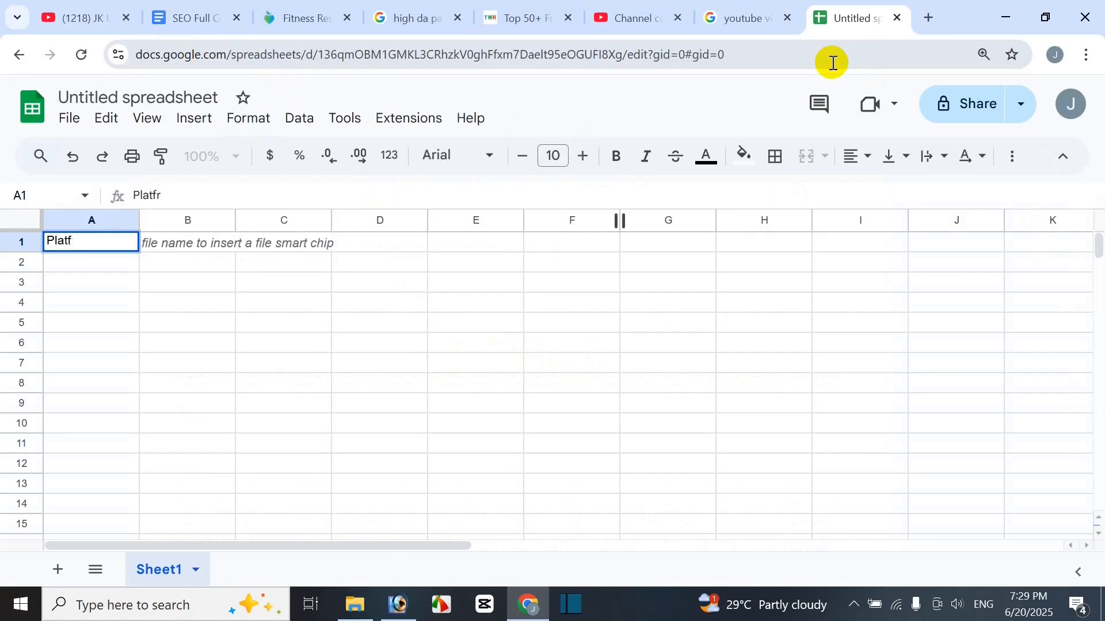
{"action": "type", "text": "orm"}
{"action": "key", "text": "Tab"}
{"action": "type", "text": "Link"}
{"action": "key", "text": "Tab"}
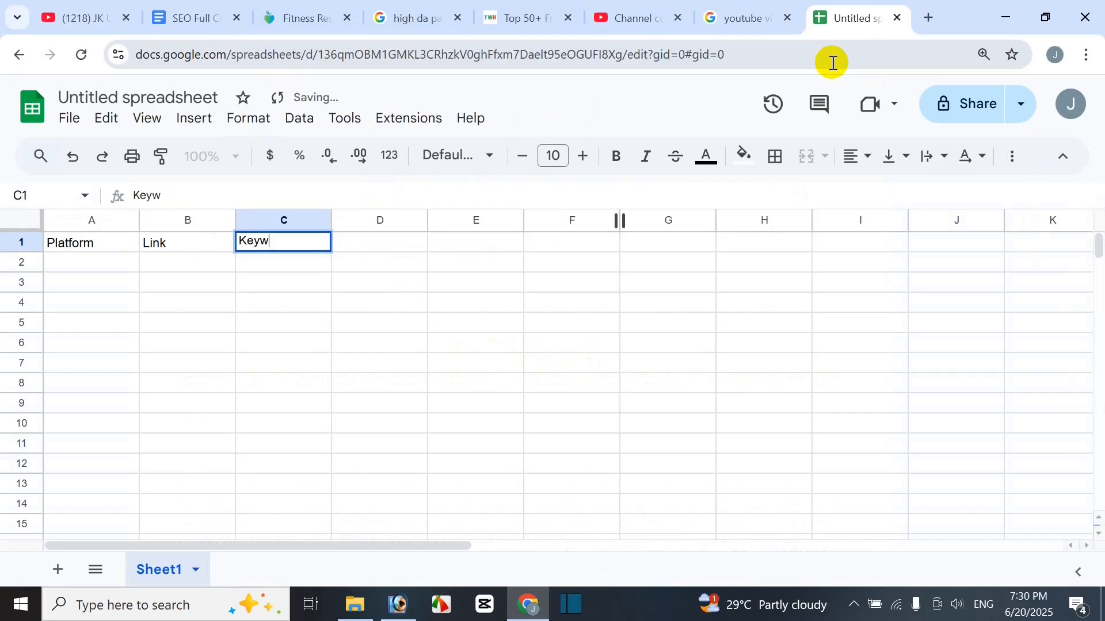
{"action": "type", "text": "Keyword"}
{"action": "key", "text": "Tab"}
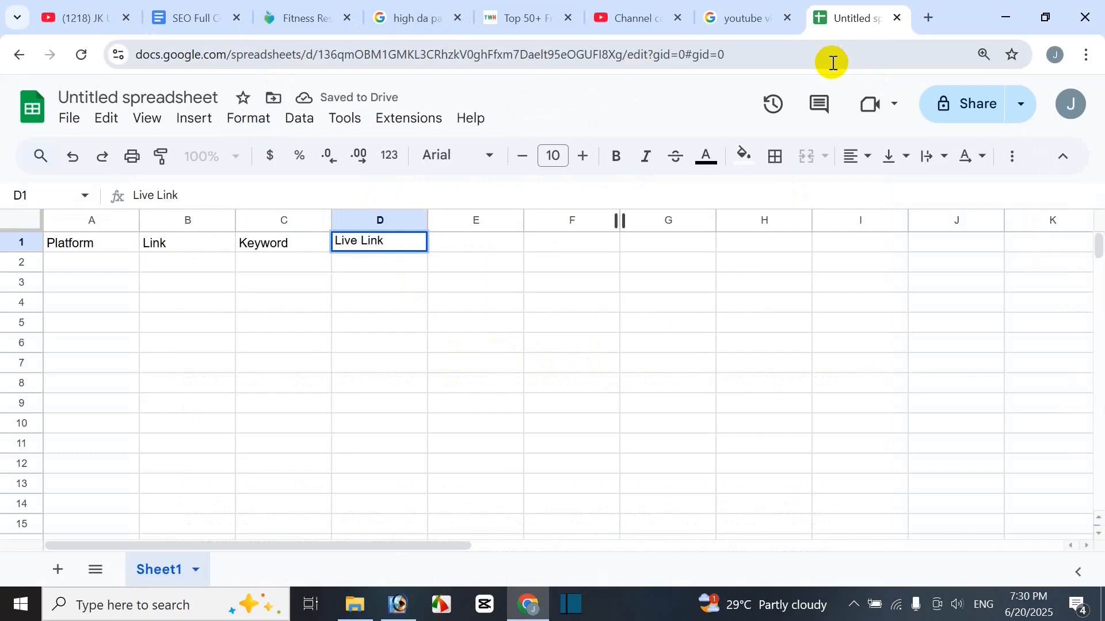
{"action": "key", "text": "Return"}
{"action": "left_click", "coordinate": [353, 265]}
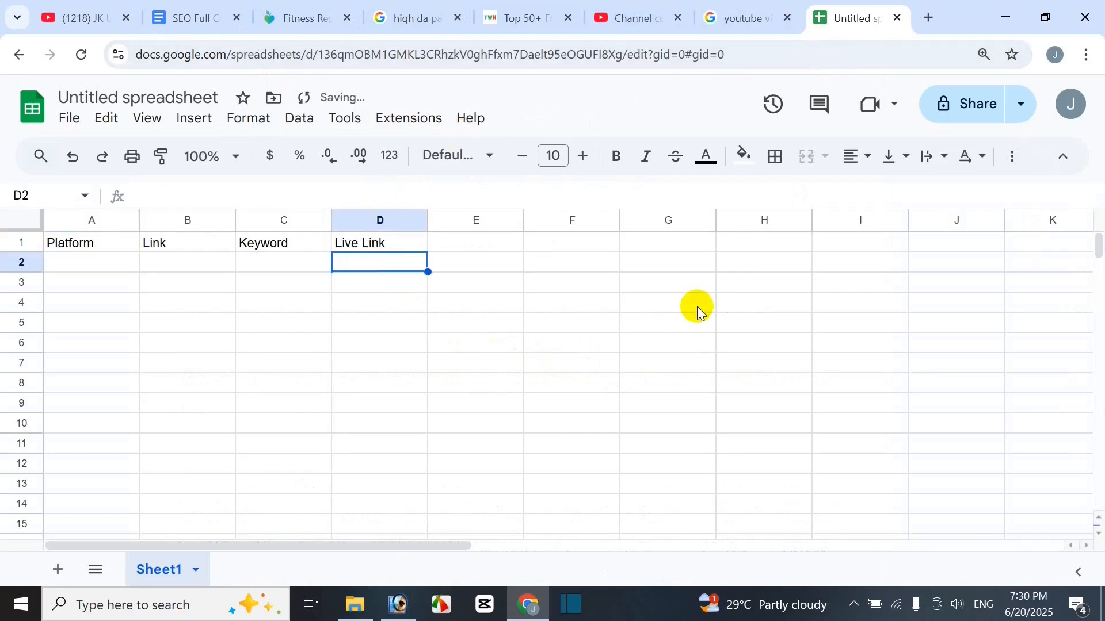
Paste the video link into D2 and the Fitness heading into C2
{"action": "key", "text": "ctrl+v"}
{"action": "left_click", "coordinate": [282, 264]}
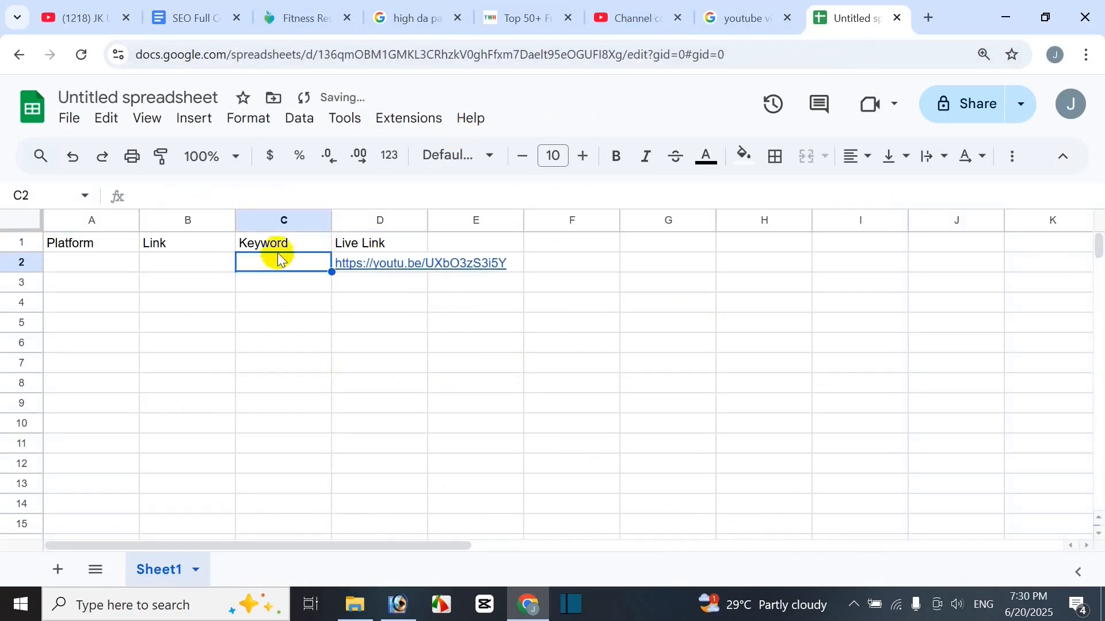
{"action": "left_click", "coordinate": [272, 17]}
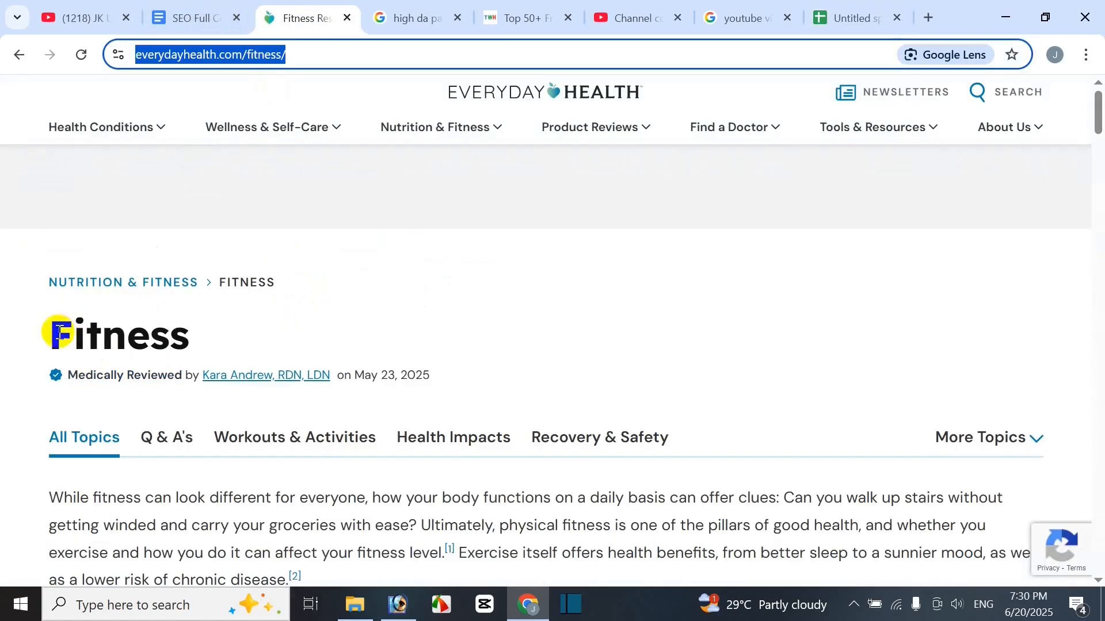
{"action": "left_click_drag", "start_coordinate": [55, 334], "coordinate": [177, 338]}
{"action": "key", "text": "ctrl+c"}
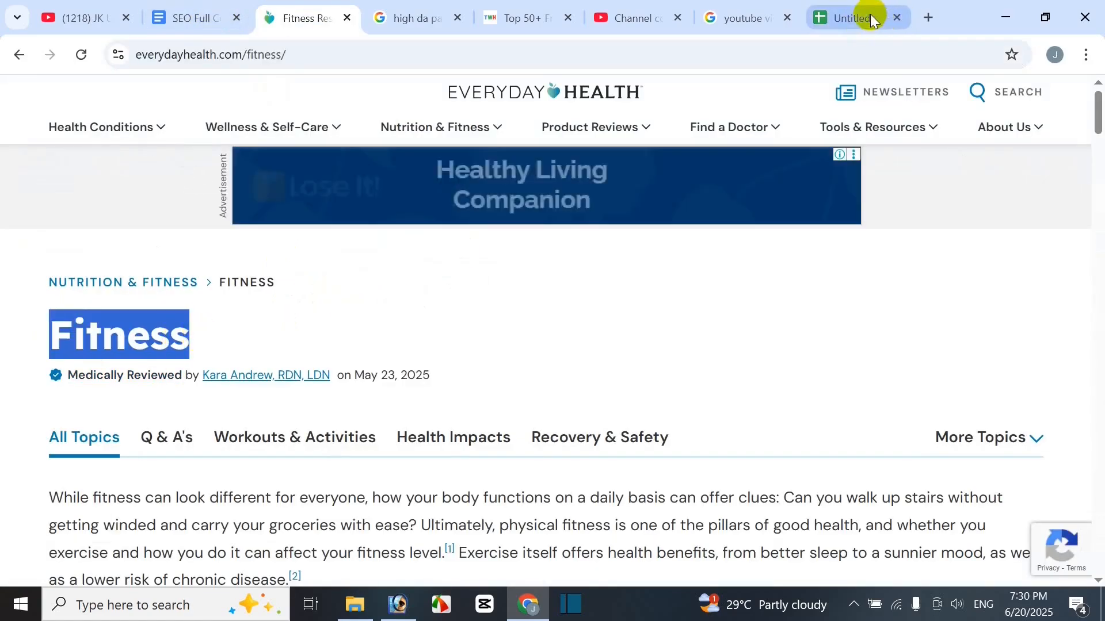
{"action": "left_click", "coordinate": [869, 17]}
{"action": "key", "text": "ctrl+v"}
Copy the everydayhealth article's web address into B2
{"action": "left_click", "coordinate": [171, 286]}
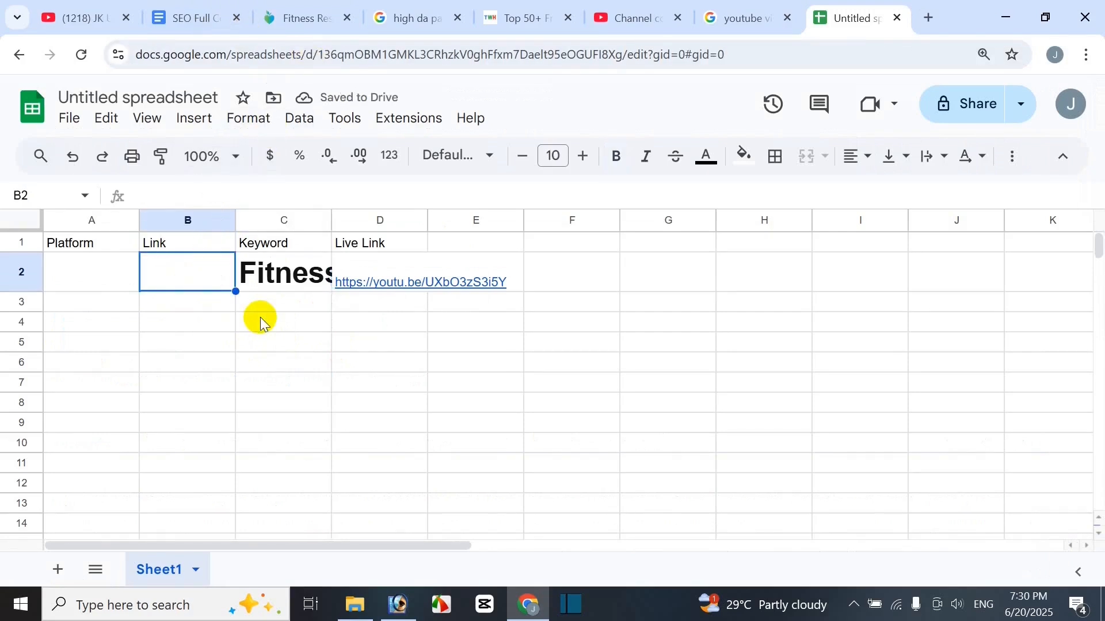
{"action": "left_click", "coordinate": [292, 26]}
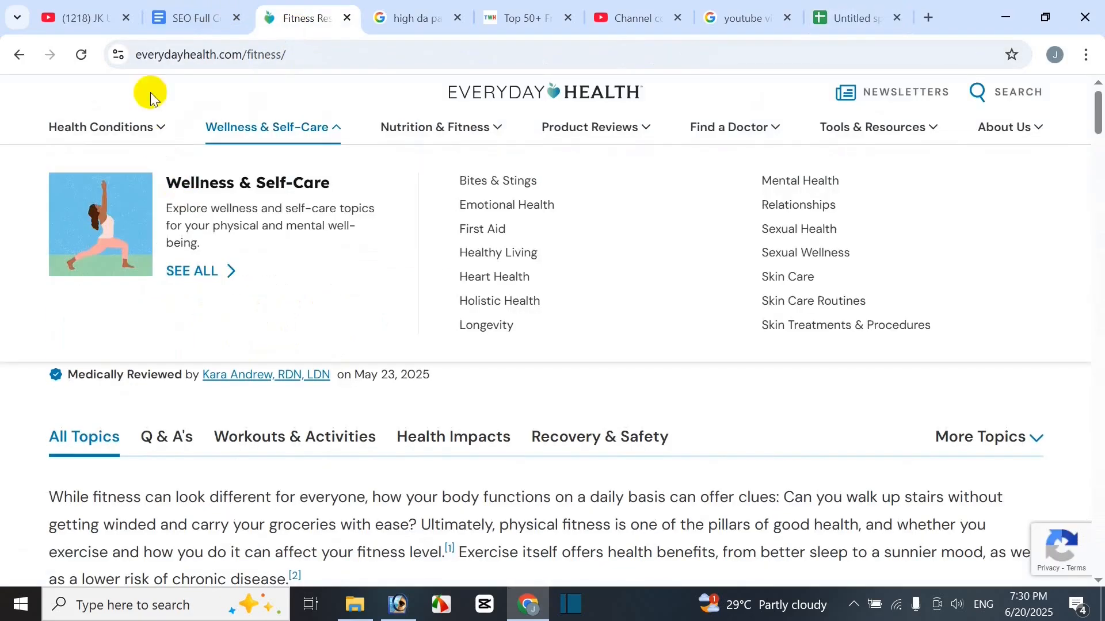
{"action": "left_click", "coordinate": [328, 54]}
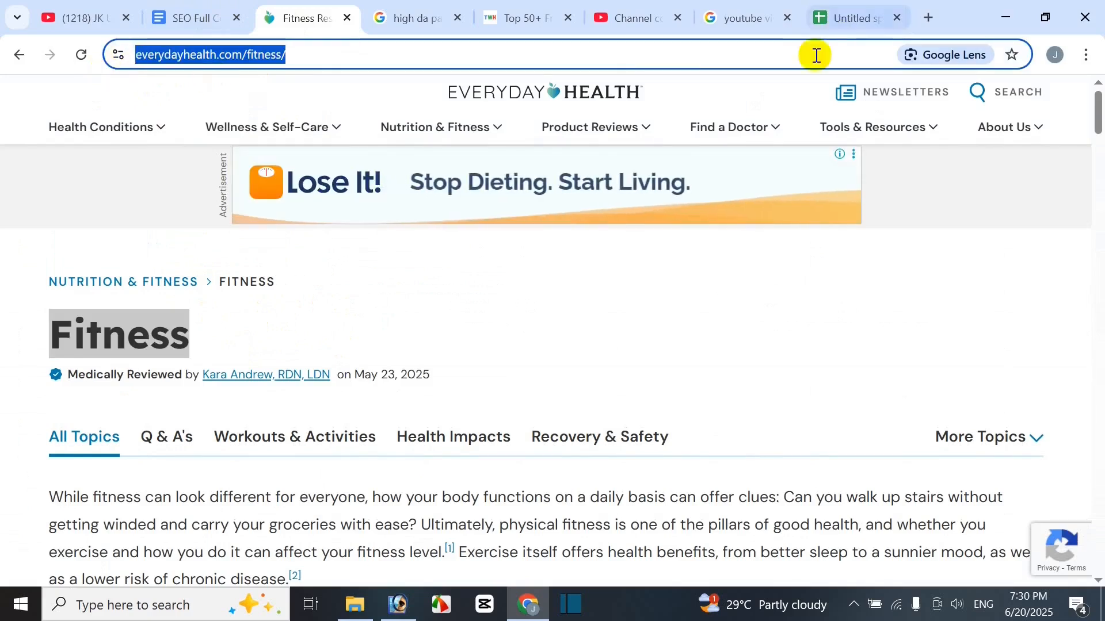
{"action": "key", "text": "ctrl+c"}
{"action": "left_click", "coordinate": [823, 17]}
{"action": "key", "text": "ctrl+v"}
Paste the YouTube URL into A2 and dismiss the paste options and link preview
{"action": "left_click", "coordinate": [89, 270]}
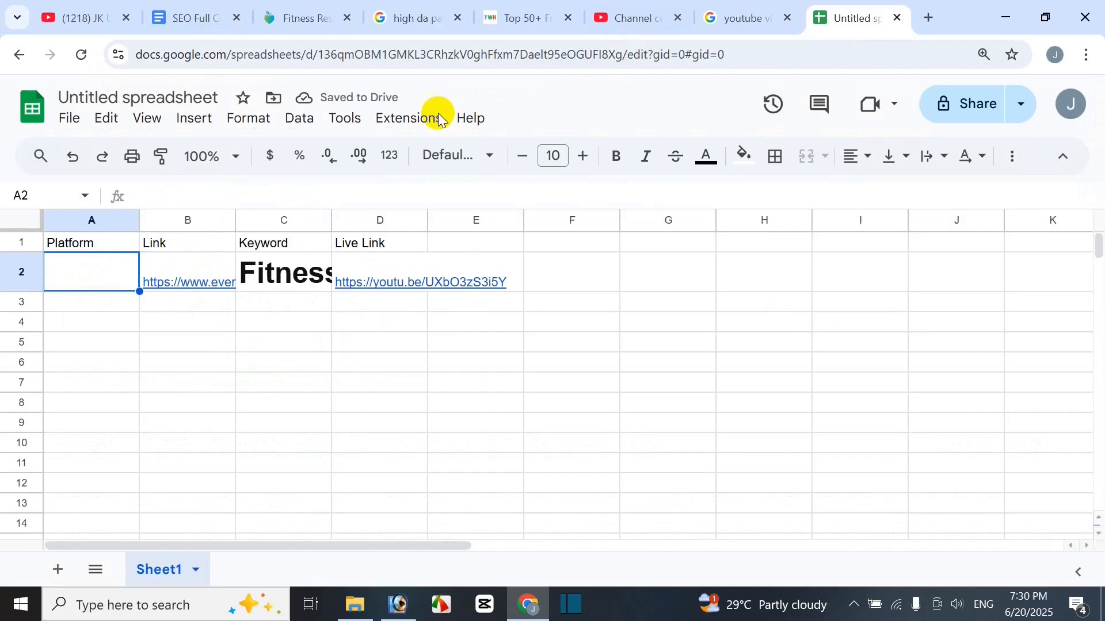
{"action": "left_click", "coordinate": [498, 21]}
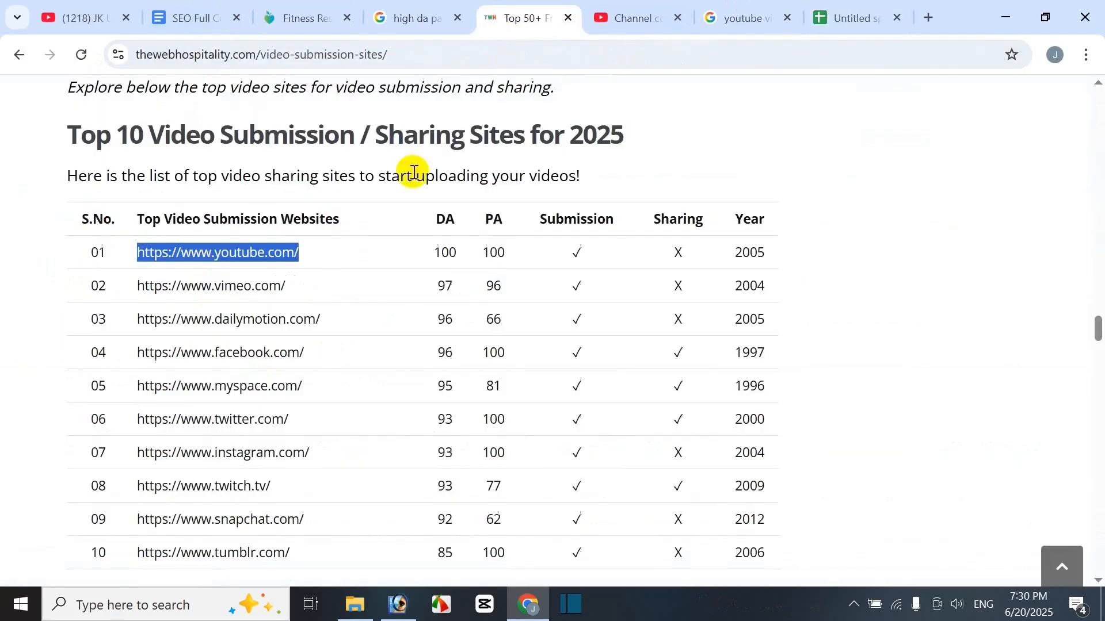
{"action": "left_click", "coordinate": [842, 17]}
{"action": "key", "text": "ctrl+v"}
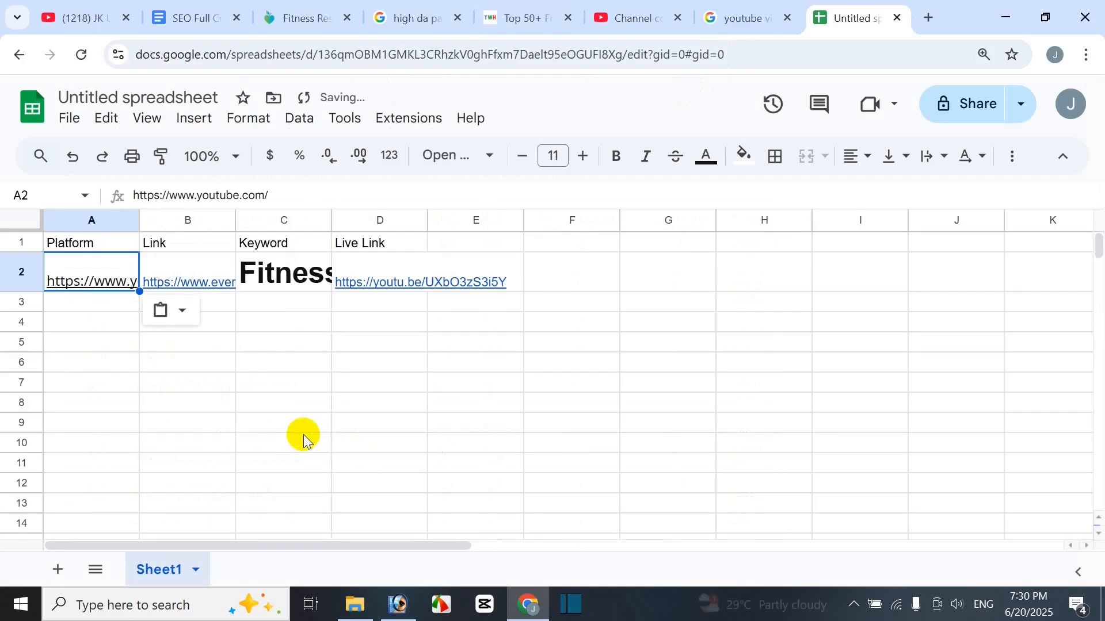
{"action": "left_click", "coordinate": [275, 407]}
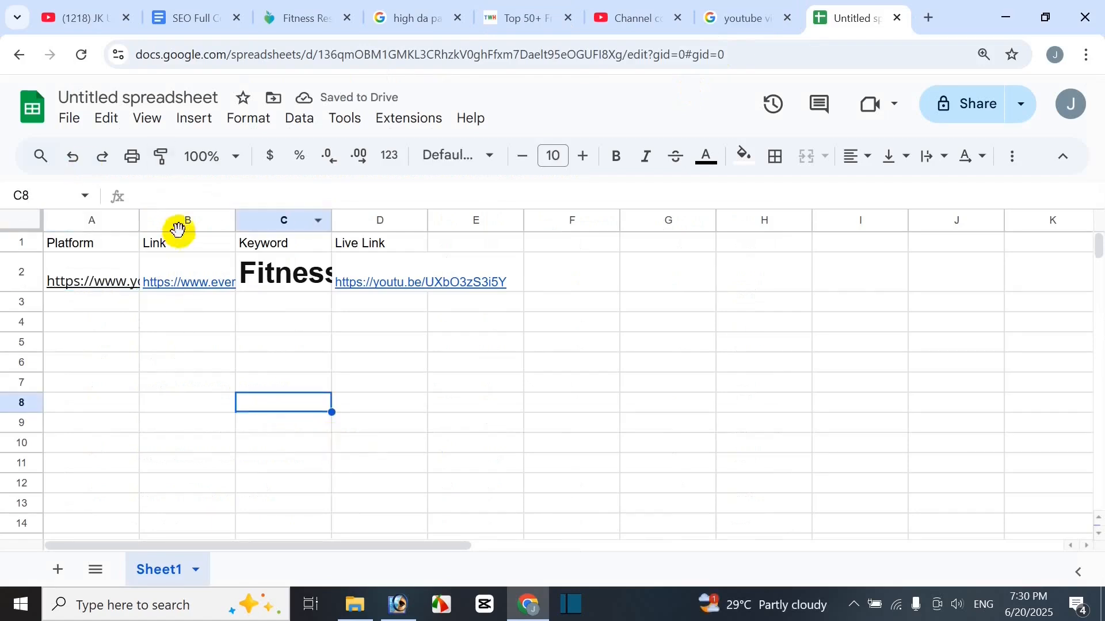
{"action": "mouse_move", "coordinate": [184, 278]}
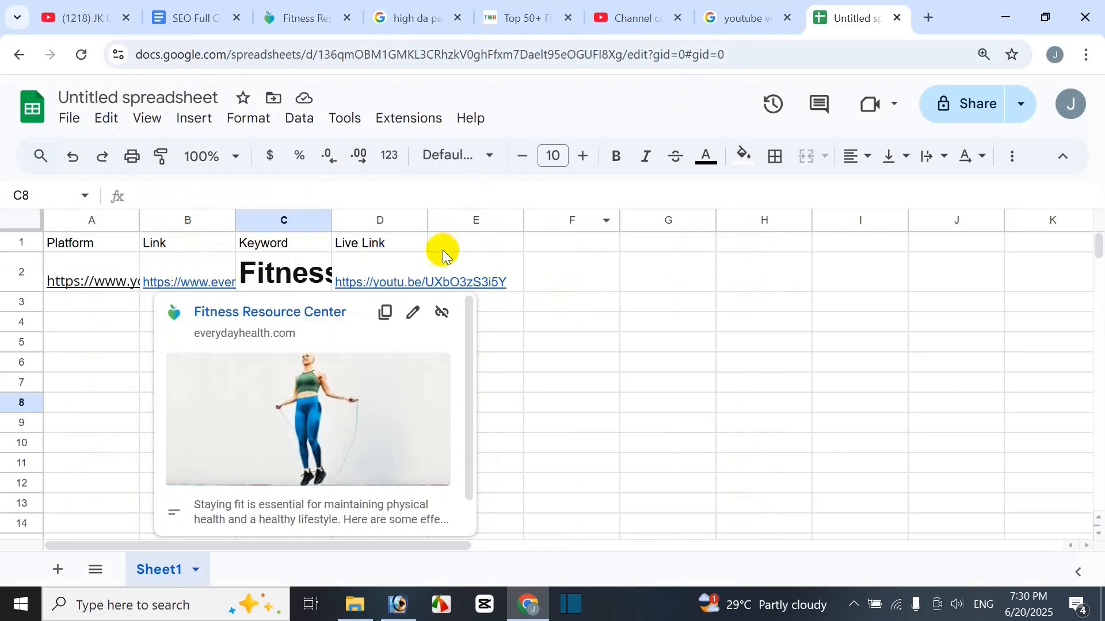
{"action": "left_click", "coordinate": [662, 285]}
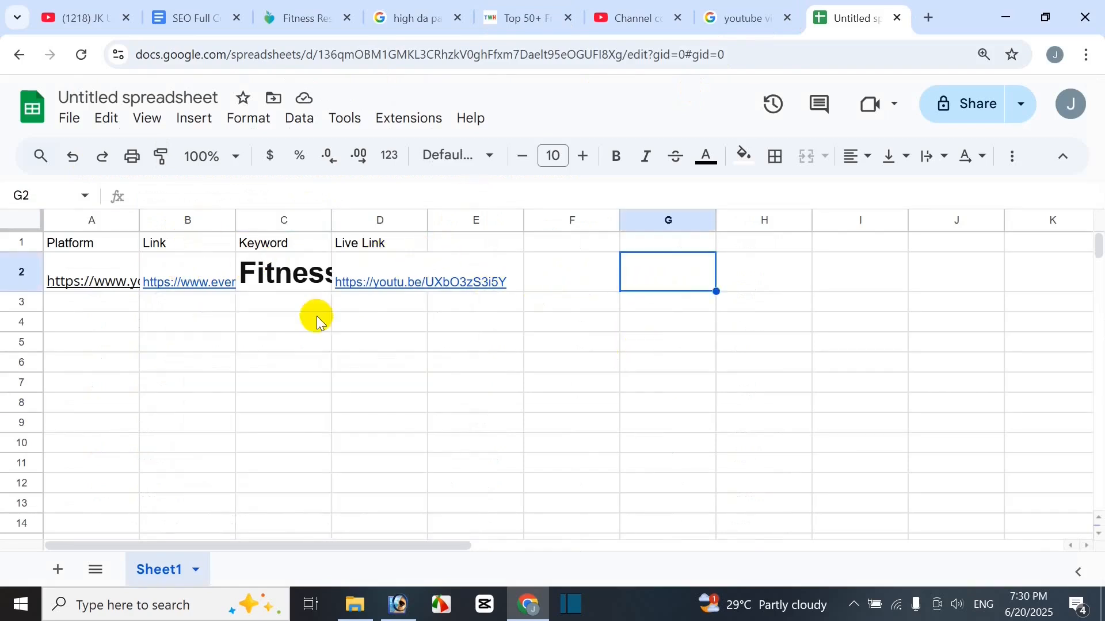
Give the A1:D1 header row a yellow fill and bold text
{"action": "left_click_drag", "start_coordinate": [93, 244], "coordinate": [377, 243]}
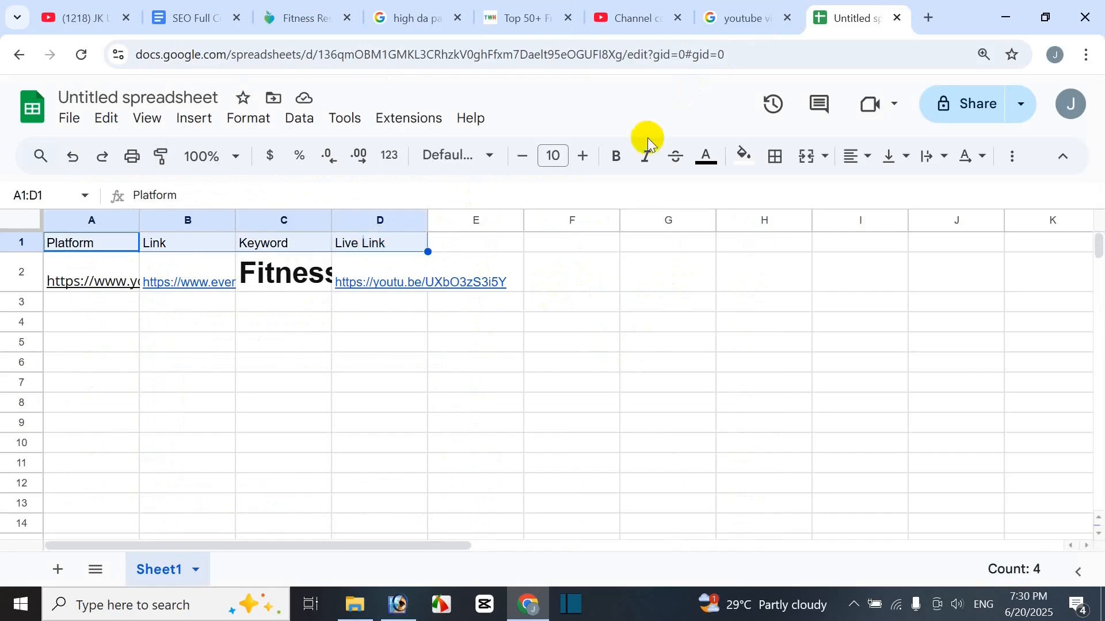
{"action": "left_click", "coordinate": [745, 156]}
{"action": "left_click", "coordinate": [810, 245]}
{"action": "left_click", "coordinate": [611, 156]}
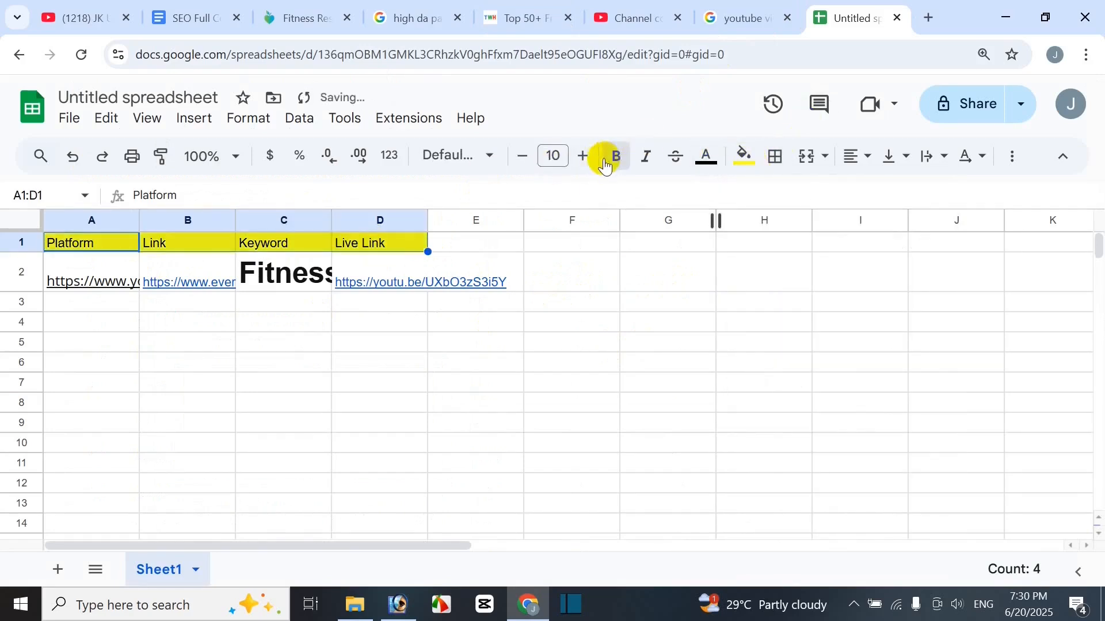
{"action": "left_click", "coordinate": [303, 344]}
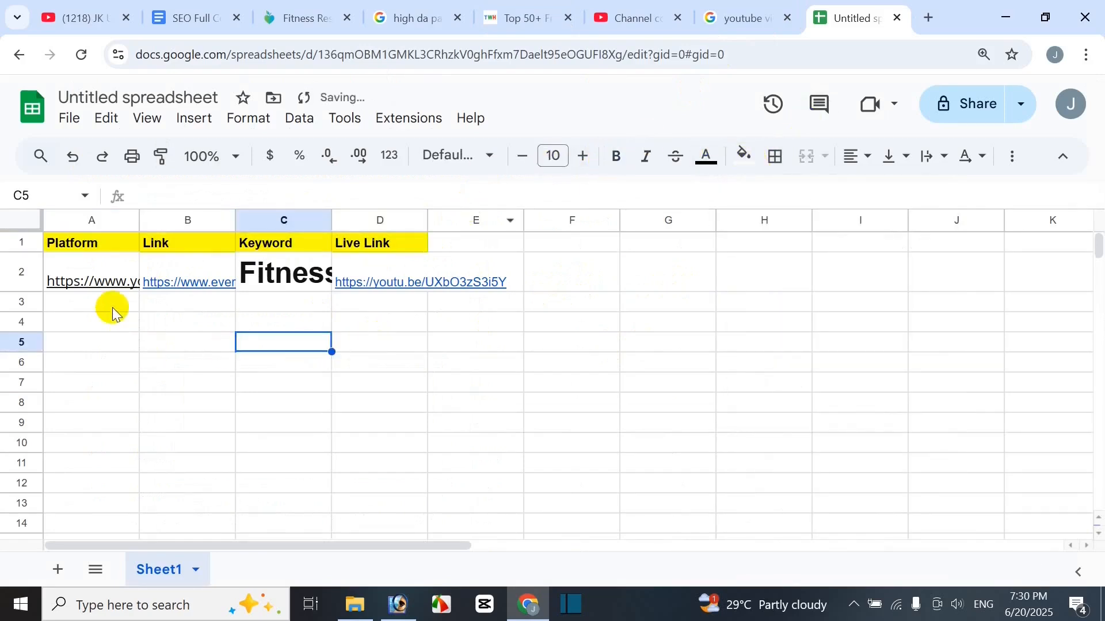
Auto-fit columns A through D to their contents
{"action": "double_click", "coordinate": [140, 223]}
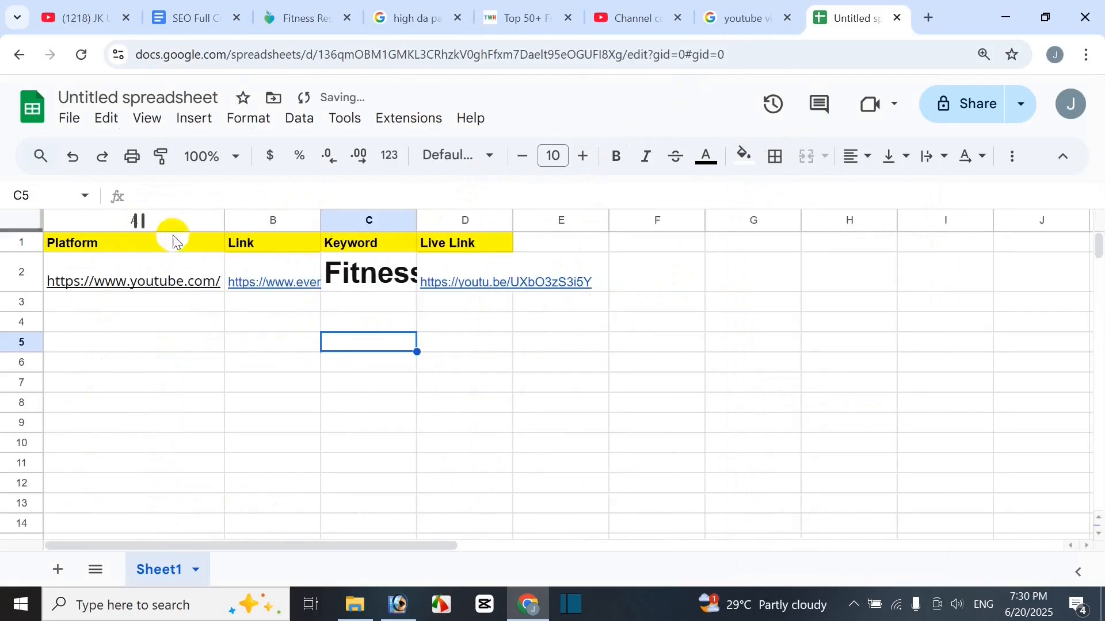
{"action": "double_click", "coordinate": [321, 222]}
{"action": "double_click", "coordinate": [553, 221]}
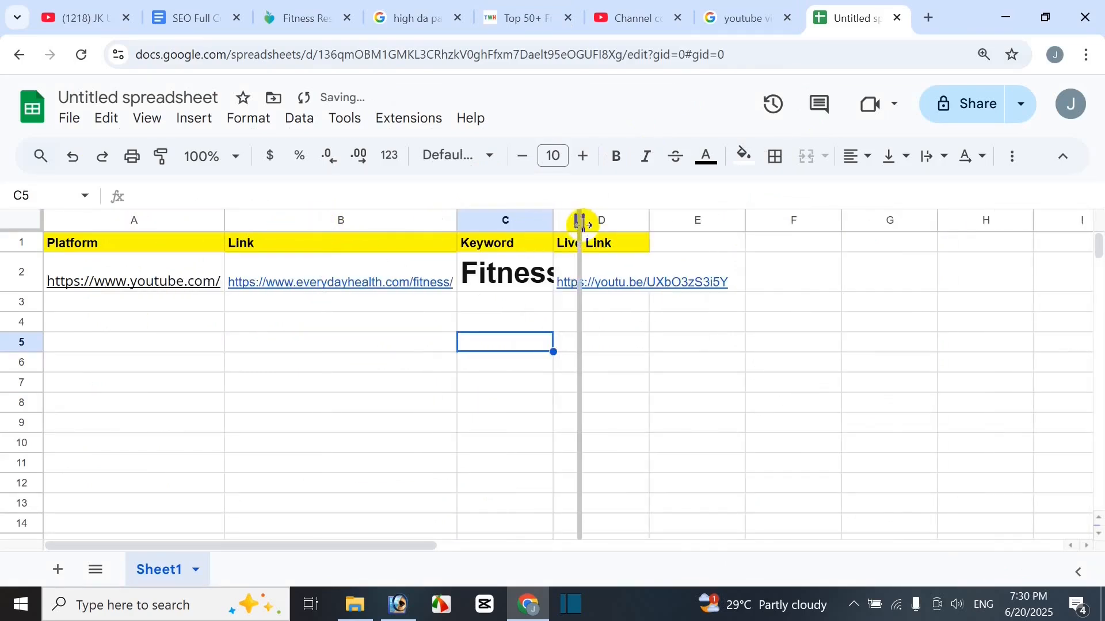
{"action": "double_click", "coordinate": [676, 222]}
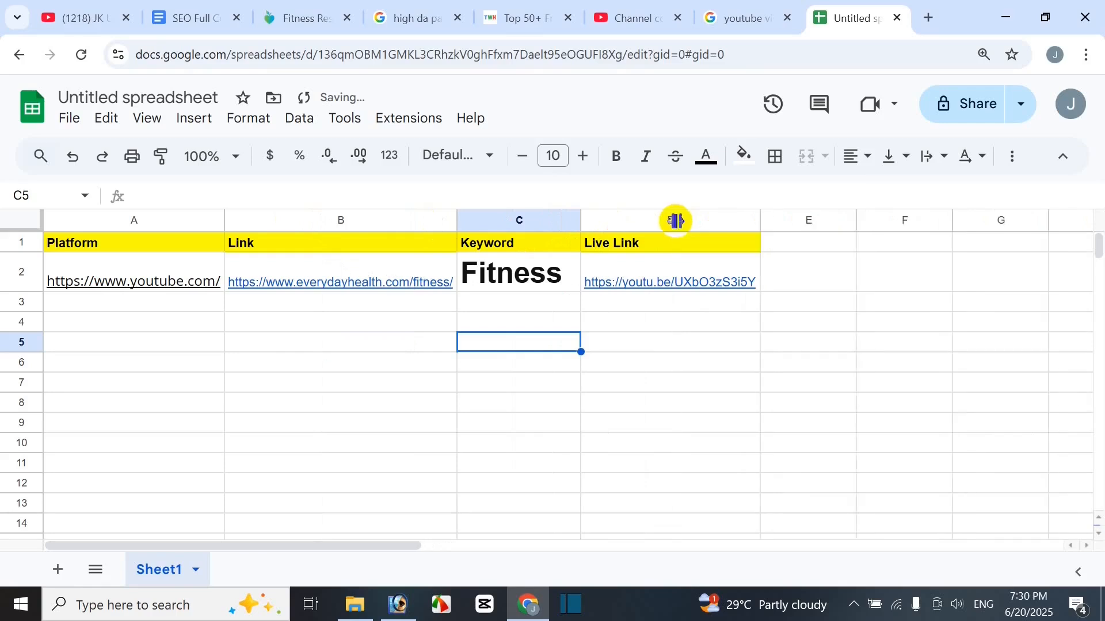
{"action": "left_click", "coordinate": [300, 379]}
Set the data rows in columns A to D to font size 10
{"action": "left_click", "coordinate": [111, 275]}
{"action": "left_click_drag", "start_coordinate": [537, 294], "coordinate": [614, 481]}
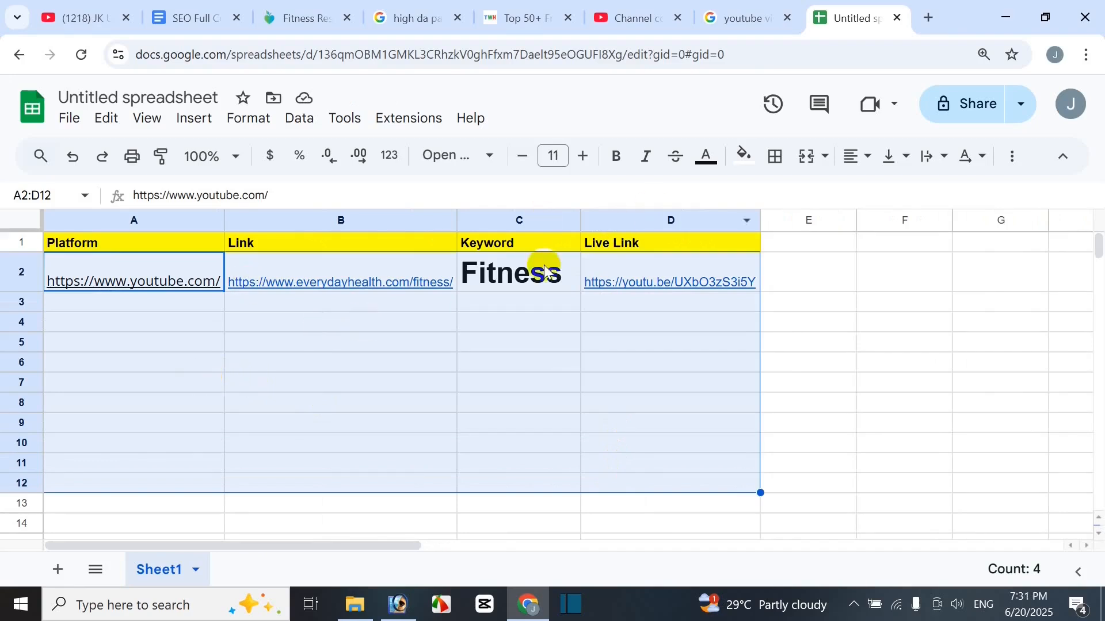
{"action": "left_click", "coordinate": [523, 158]}
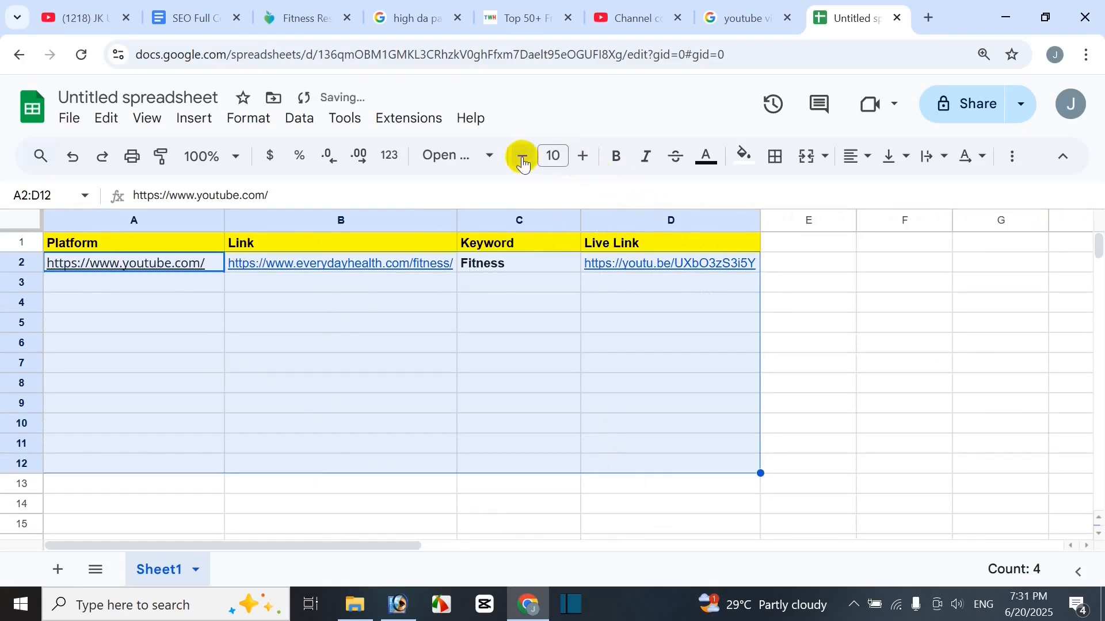
{"action": "left_click", "coordinate": [394, 329]}
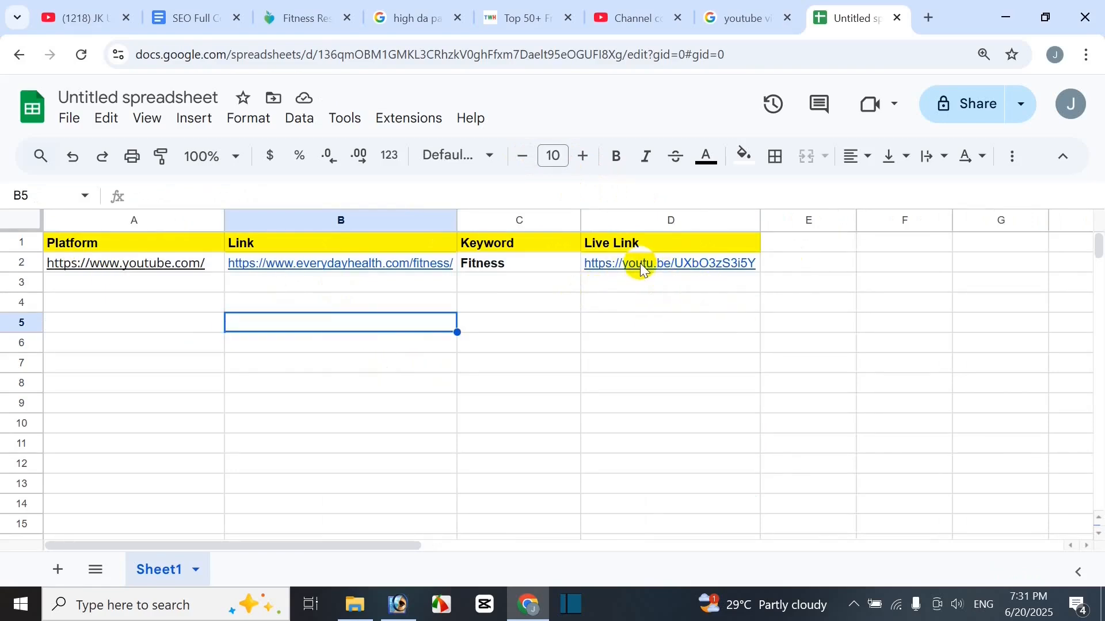
Open D2's live link to the Fitness for Life video from its preview card
{"action": "mouse_move", "coordinate": [649, 265]}
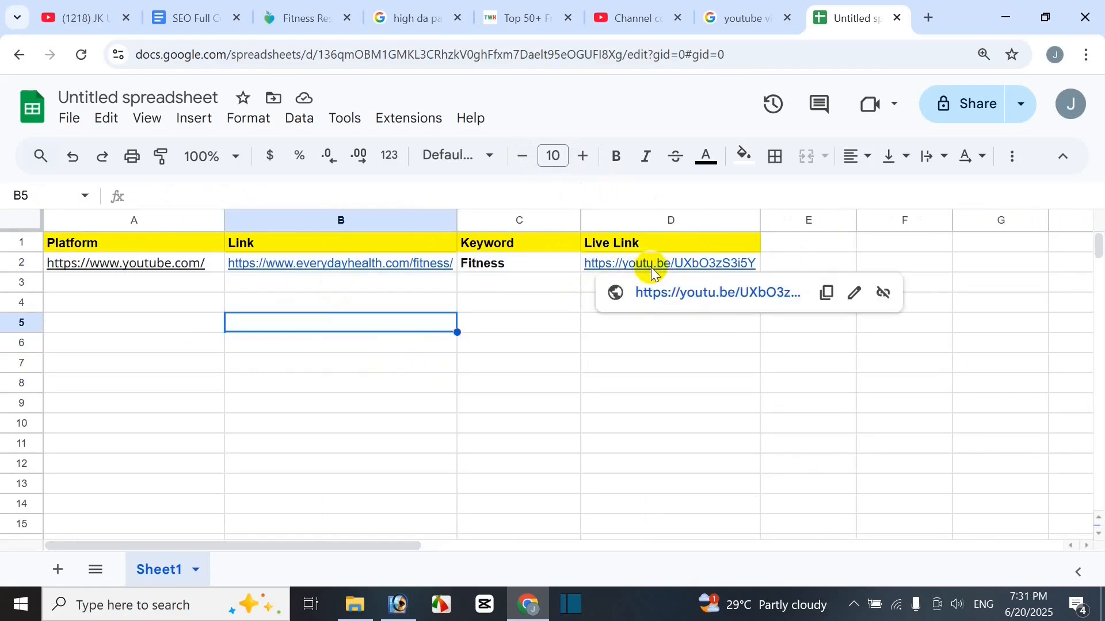
{"action": "left_click", "coordinate": [724, 300]}
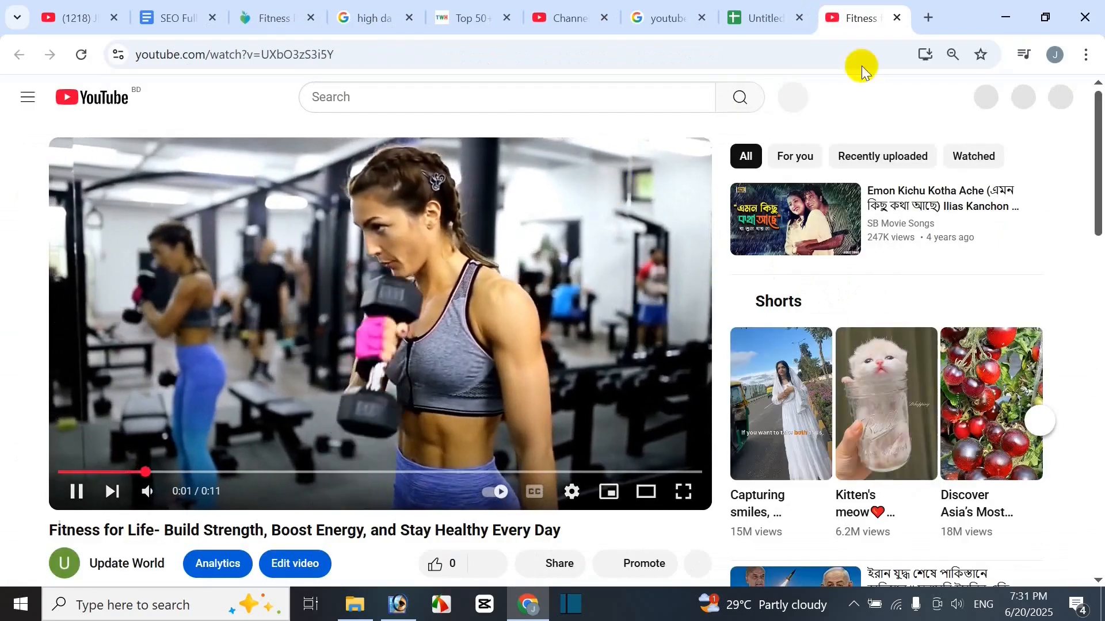
Pause the Fitness for Life video at 0:02 and expand its full description
{"action": "left_click", "coordinate": [391, 287]}
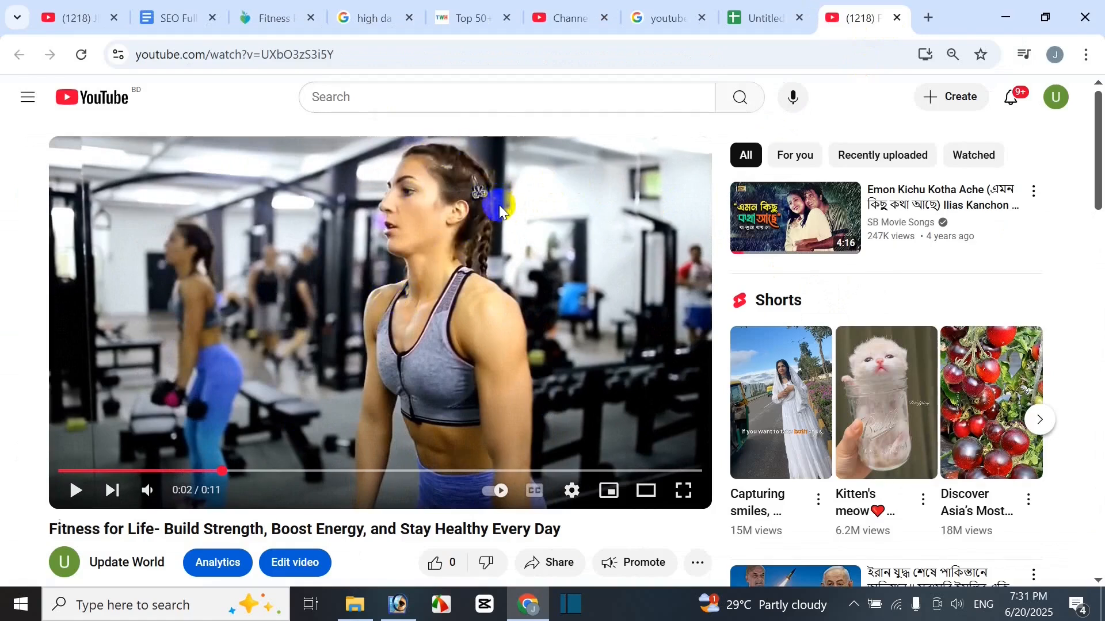
{"action": "scroll", "coordinate": [499, 205], "scroll_direction": "down", "scroll_amount": 6}
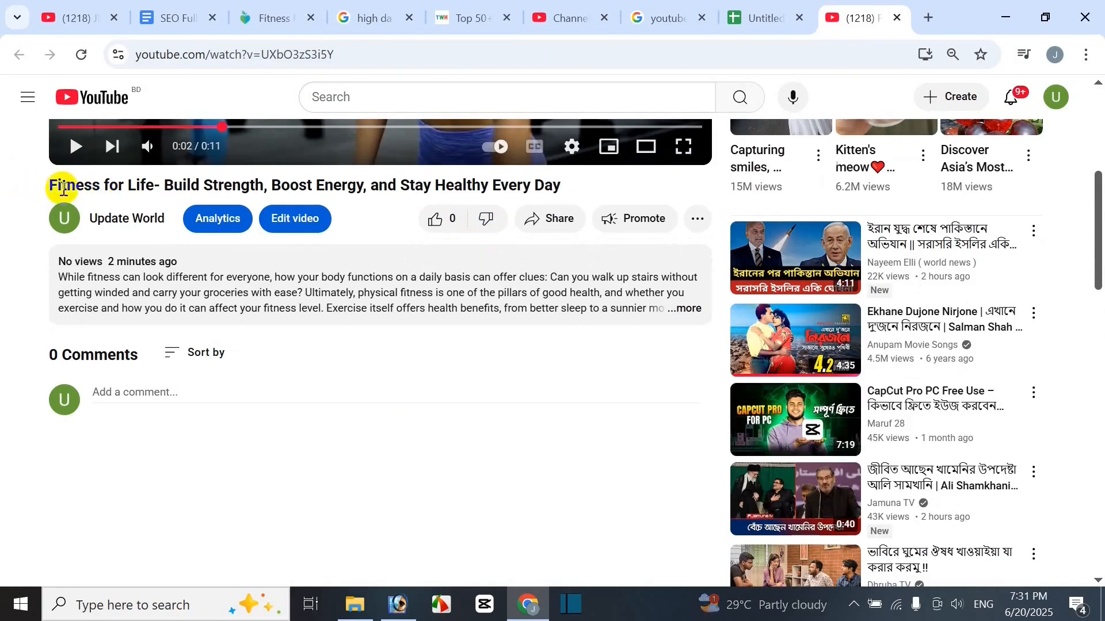
{"action": "left_click_drag", "start_coordinate": [62, 184], "coordinate": [539, 190]}
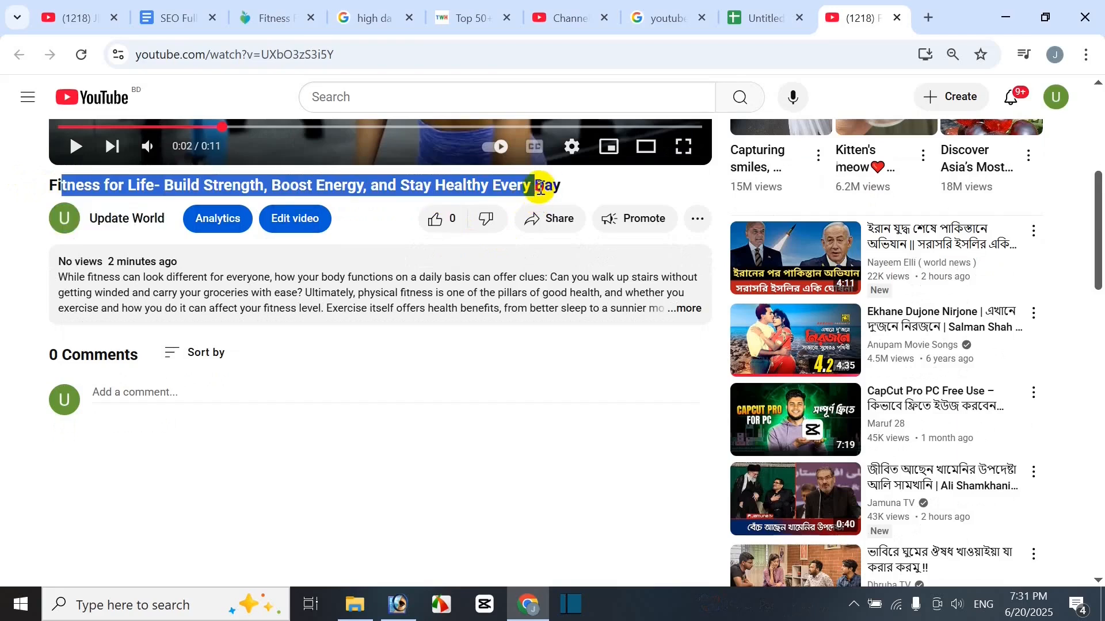
{"action": "left_click", "coordinate": [684, 315]}
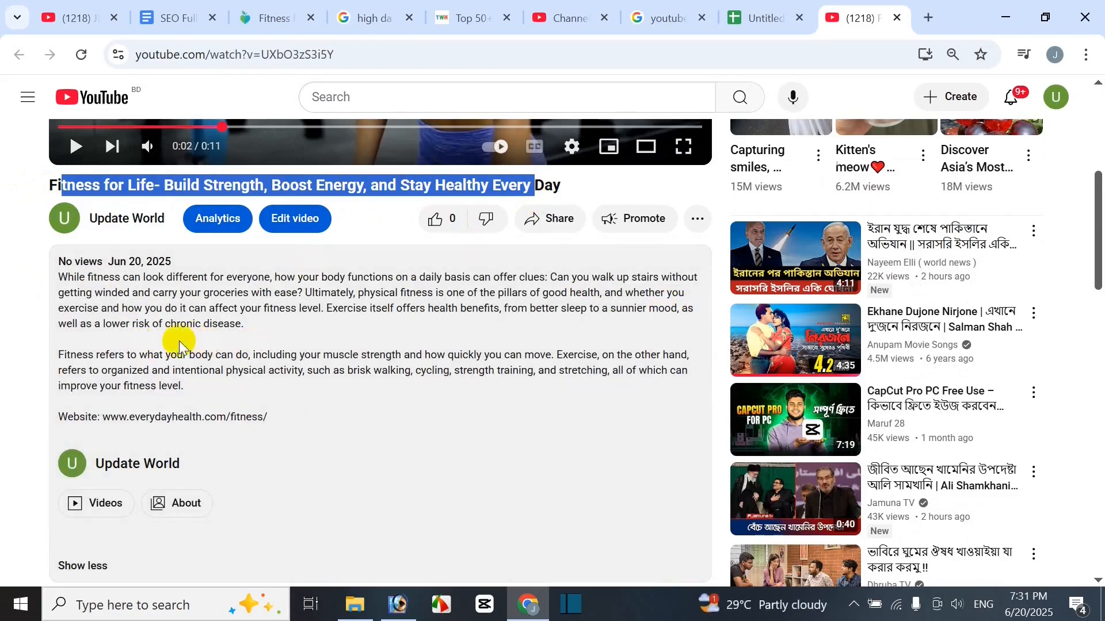
Select parts of the description and the everydayhealth Website line URL
{"action": "left_click_drag", "start_coordinate": [65, 292], "coordinate": [229, 309]}
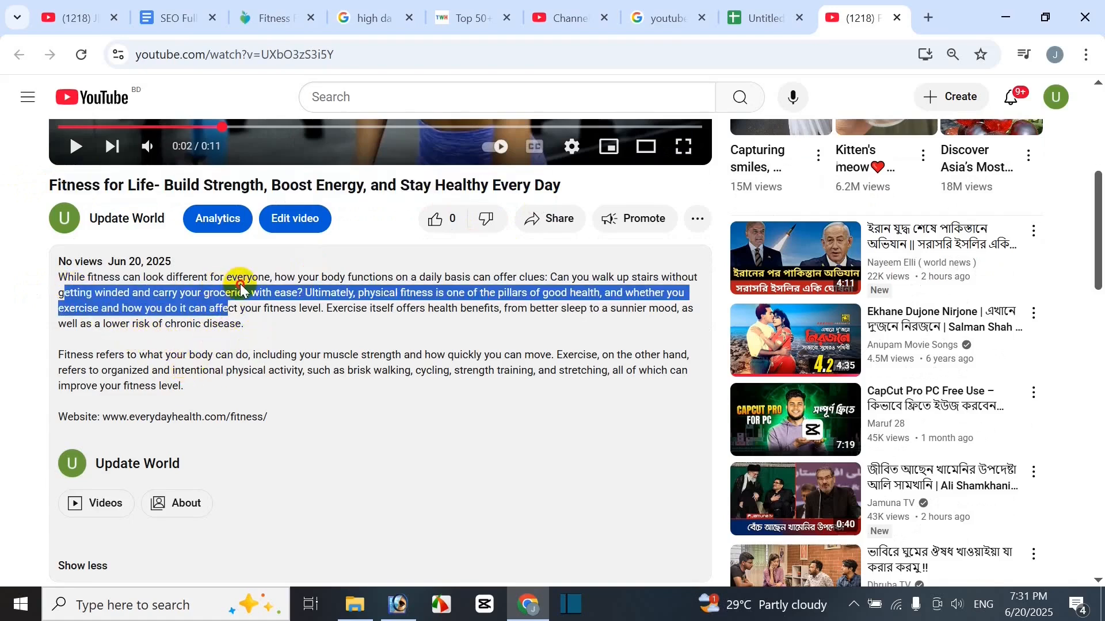
{"action": "left_click", "coordinate": [284, 279]}
{"action": "left_click_drag", "start_coordinate": [99, 370], "coordinate": [202, 370]}
{"action": "left_click_drag", "start_coordinate": [148, 422], "coordinate": [286, 429]}
{"action": "left_click", "coordinate": [299, 428]}
{"action": "left_click_drag", "start_coordinate": [75, 419], "coordinate": [203, 417]}
{"action": "left_click", "coordinate": [290, 420]}
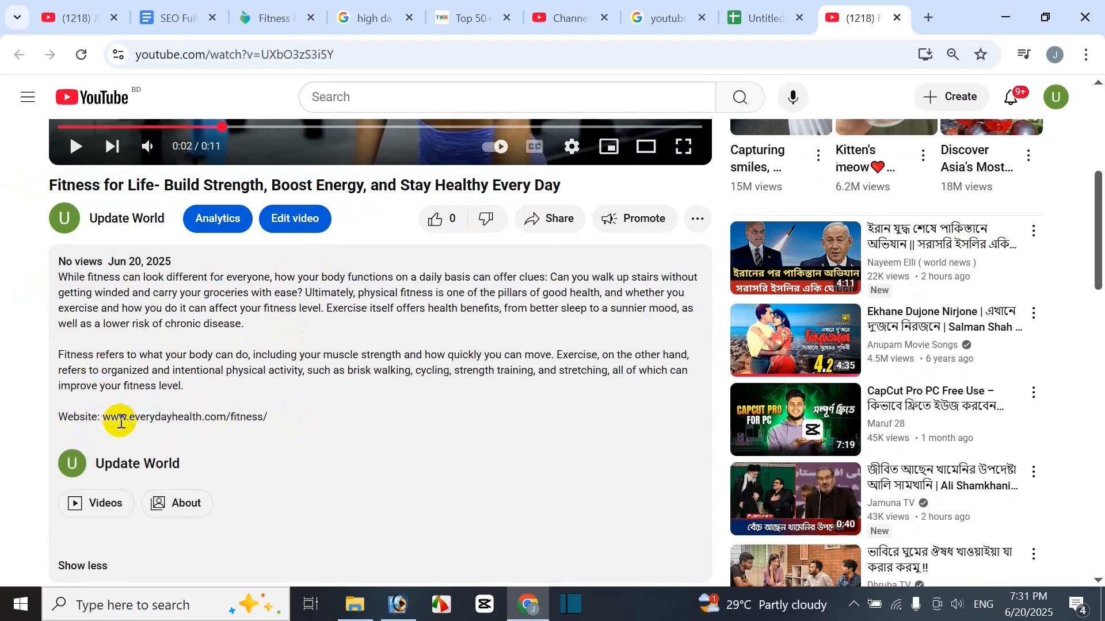
{"action": "left_click_drag", "start_coordinate": [121, 423], "coordinate": [259, 419]}
{"action": "left_click", "coordinate": [331, 425]}
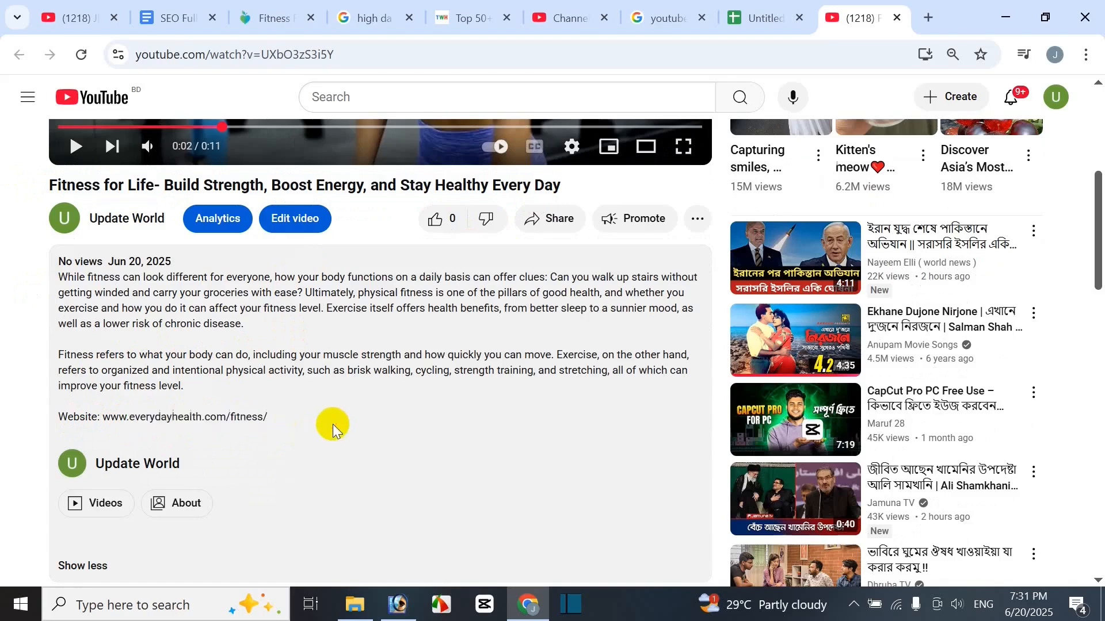
{"action": "left_click_drag", "start_coordinate": [92, 419], "coordinate": [264, 418]}
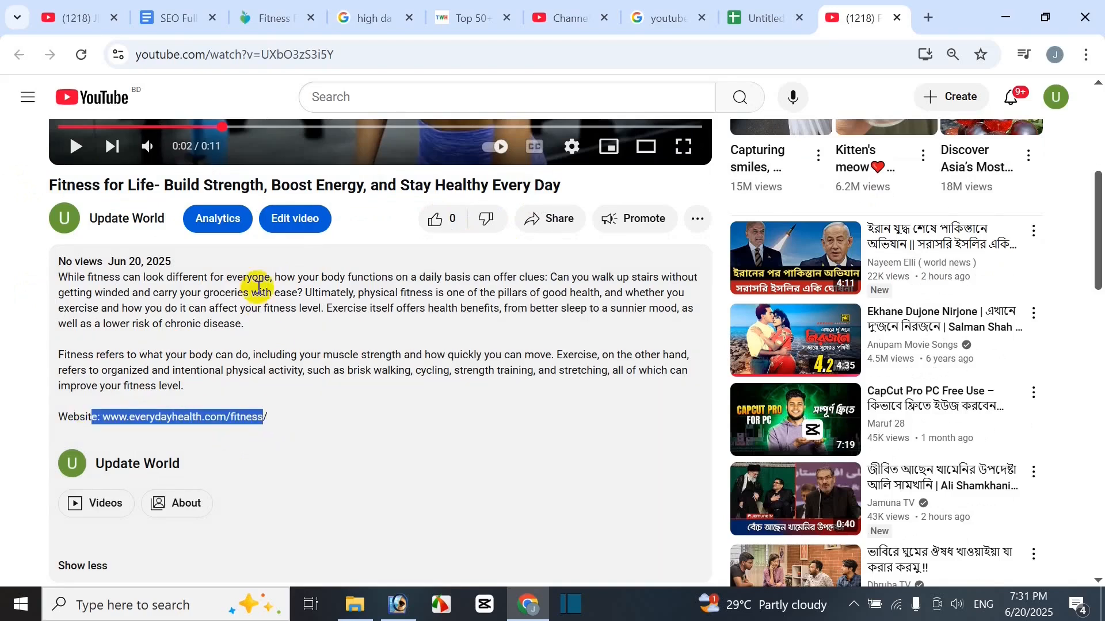
{"action": "left_click", "coordinate": [197, 419]}
{"action": "left_click_drag", "start_coordinate": [105, 419], "coordinate": [246, 421]}
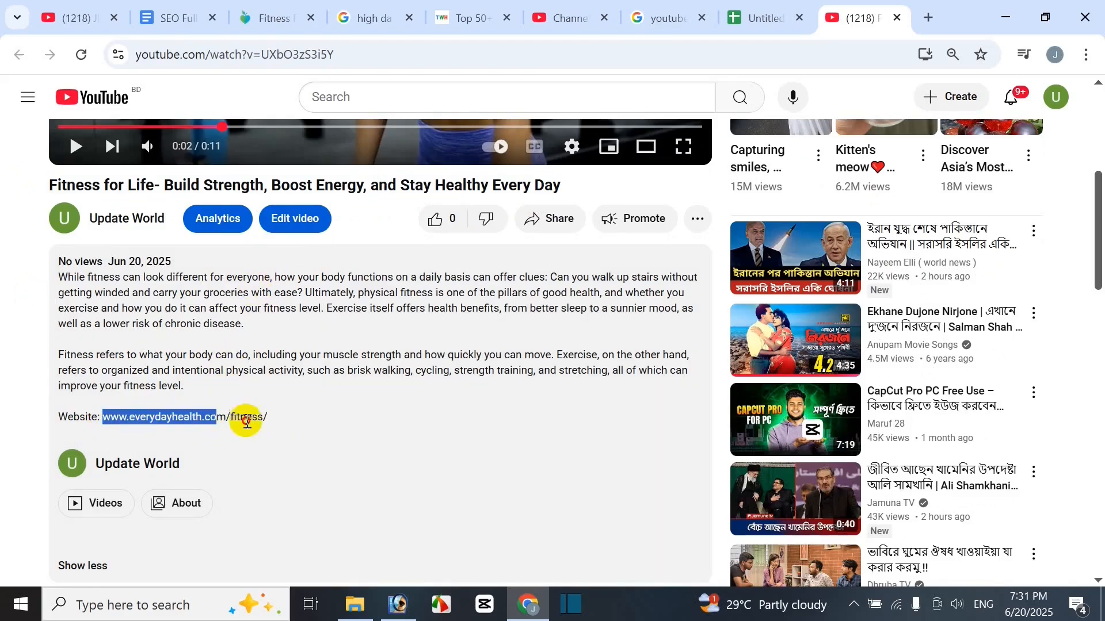
{"action": "left_click", "coordinate": [171, 418]}
{"action": "triple_click", "coordinate": [172, 418]}
{"action": "left_click", "coordinate": [195, 422]}
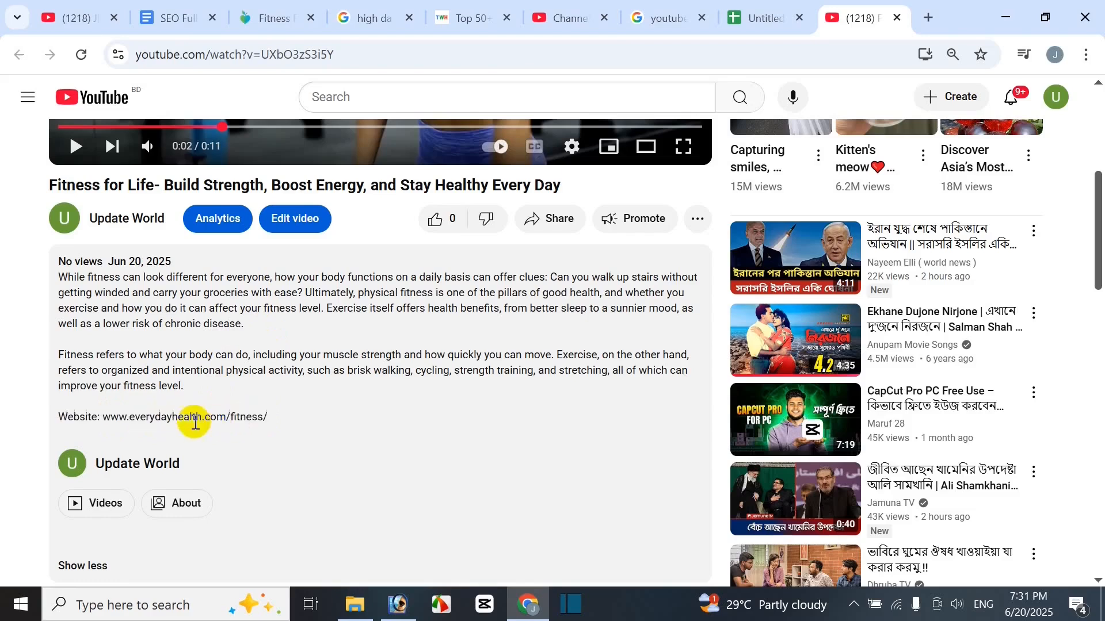
{"action": "left_click", "coordinate": [197, 423]}
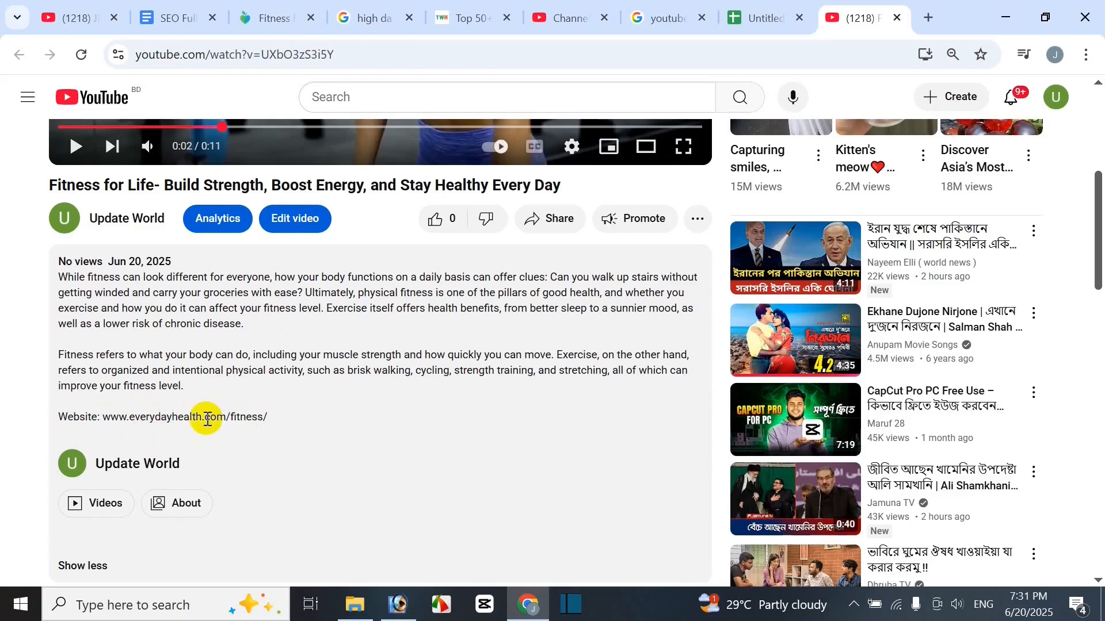
{"action": "double_click", "coordinate": [165, 419]}
{"action": "left_click", "coordinate": [222, 419]}
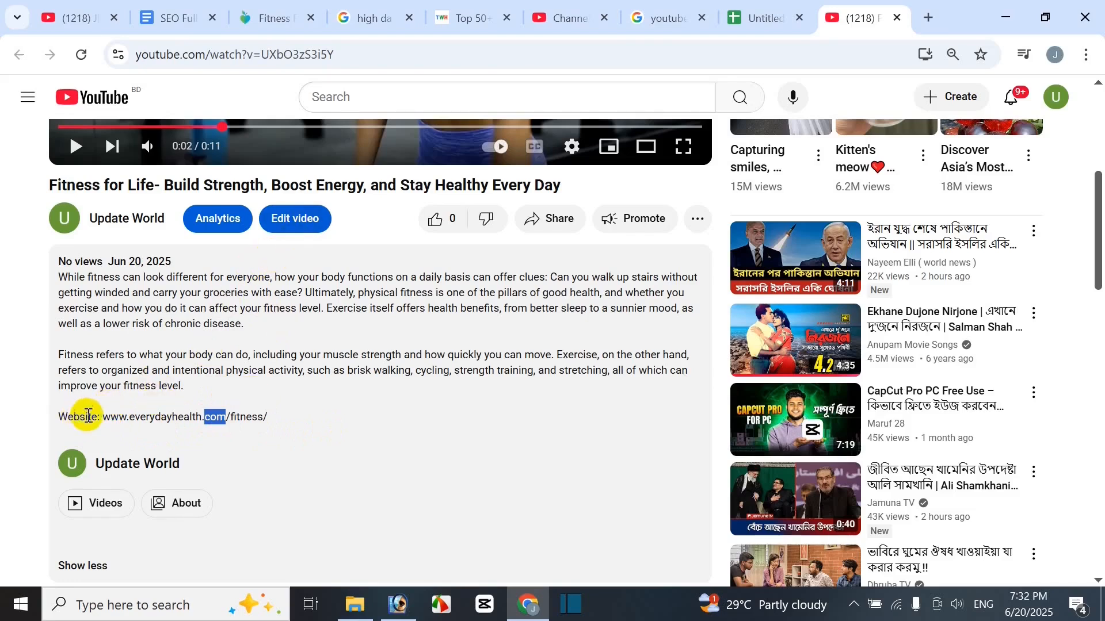
Scroll through the description and select the whole Website line
{"action": "scroll", "coordinate": [277, 226], "scroll_direction": "up", "scroll_amount": 3}
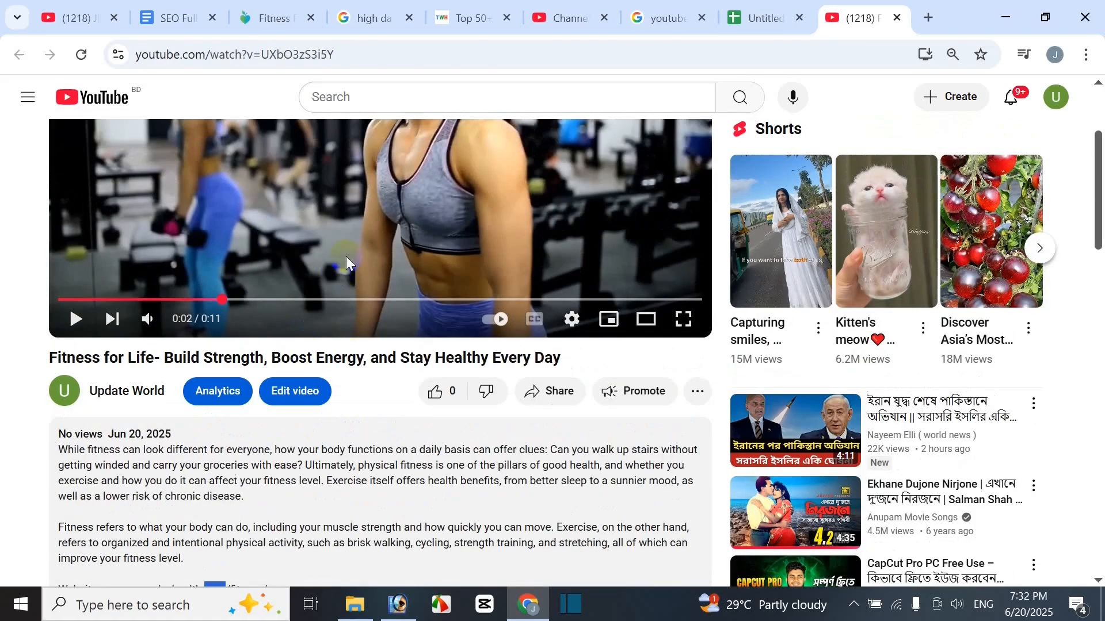
{"action": "scroll", "coordinate": [259, 412], "scroll_direction": "down", "scroll_amount": 3}
{"action": "left_click_drag", "start_coordinate": [135, 417], "coordinate": [230, 418]}
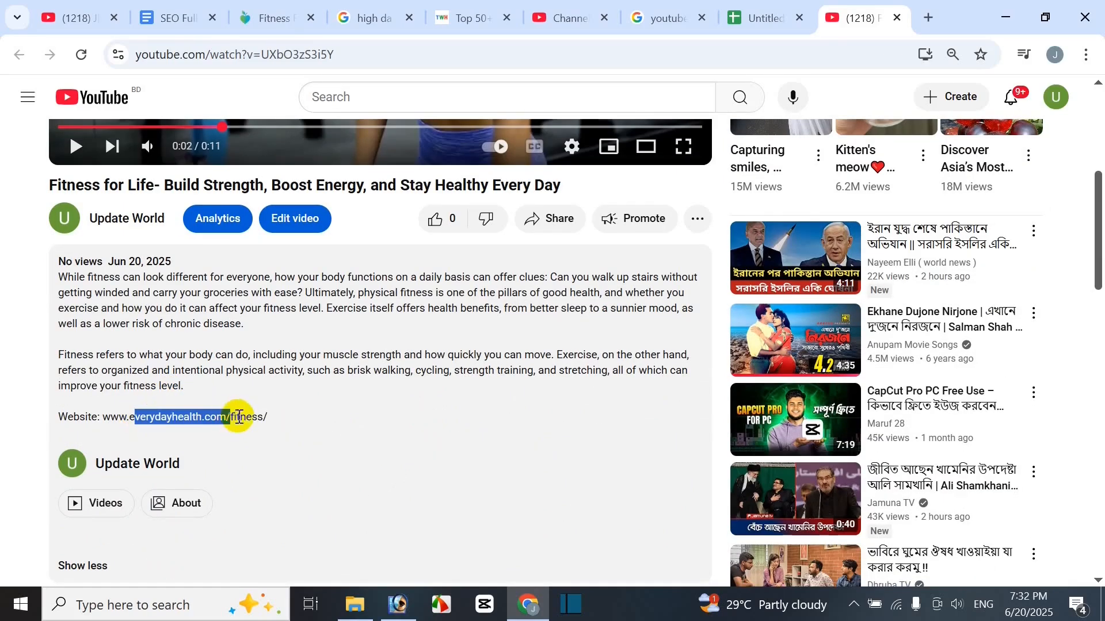
{"action": "scroll", "coordinate": [270, 419], "scroll_direction": "down", "scroll_amount": 3}
{"action": "scroll", "coordinate": [295, 425], "scroll_direction": "up", "scroll_amount": 2}
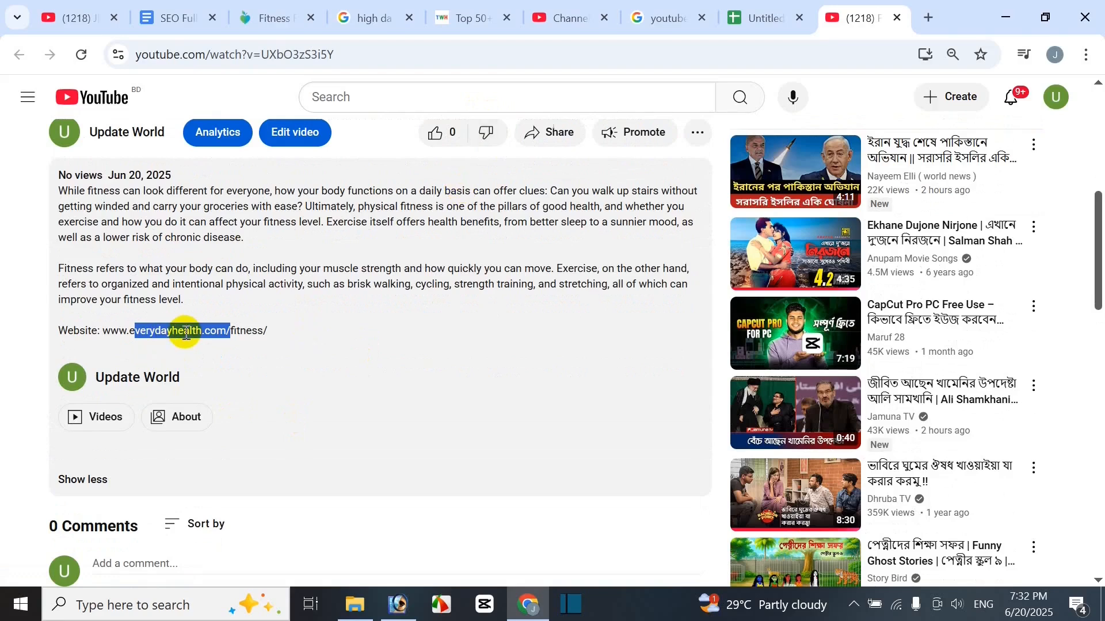
{"action": "left_click", "coordinate": [206, 358]}
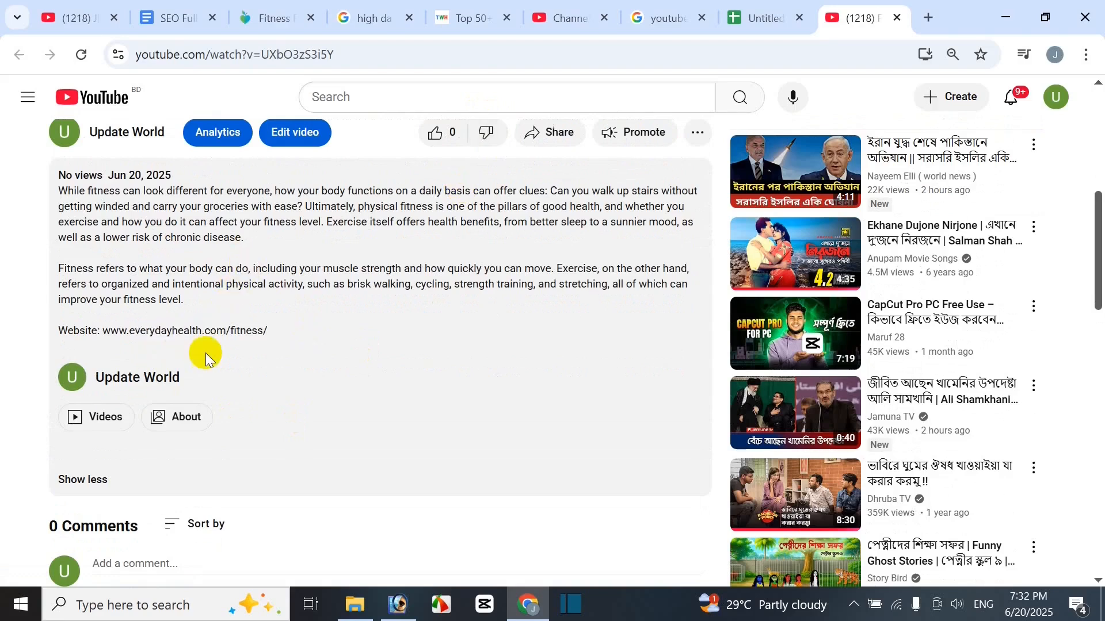
{"action": "triple_click", "coordinate": [212, 332]}
{"action": "left_click", "coordinate": [330, 329]}
{"action": "scroll", "coordinate": [382, 401], "scroll_direction": "up", "scroll_amount": 5}
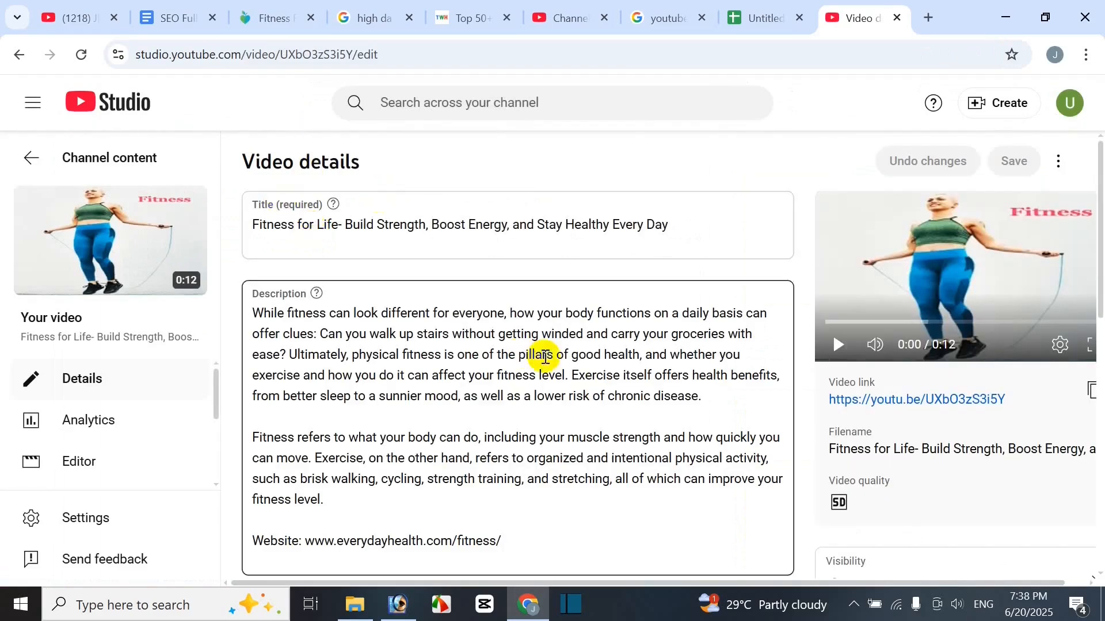
{"action": "scroll", "coordinate": [572, 365], "scroll_direction": "down", "scroll_amount": 2}
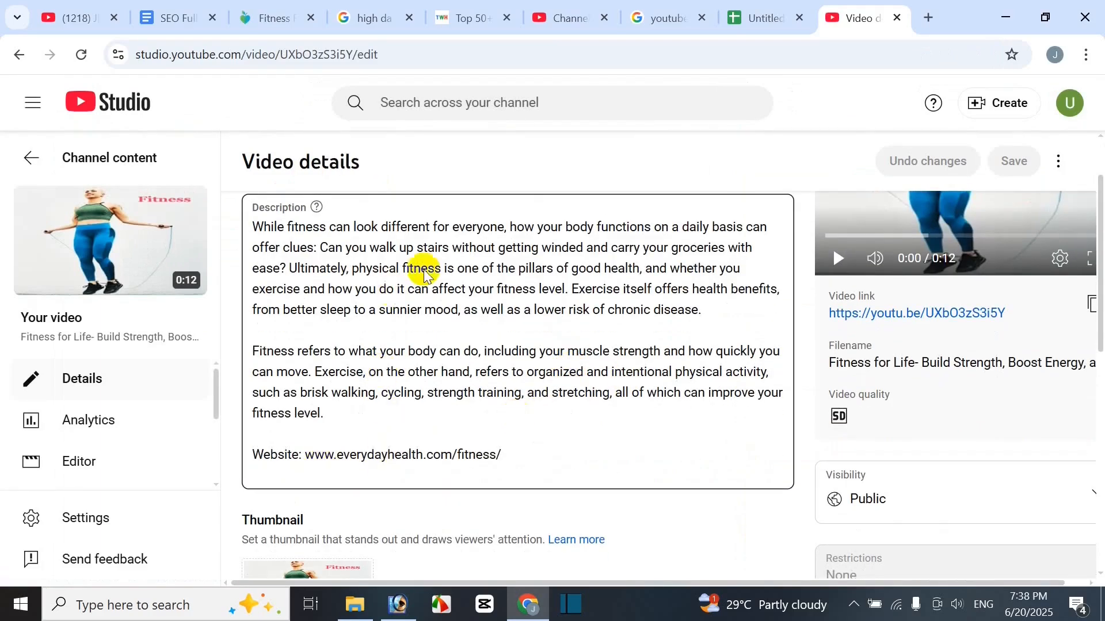
{"action": "left_click_drag", "start_coordinate": [311, 455], "coordinate": [525, 454]}
{"action": "left_click", "coordinate": [525, 454]}
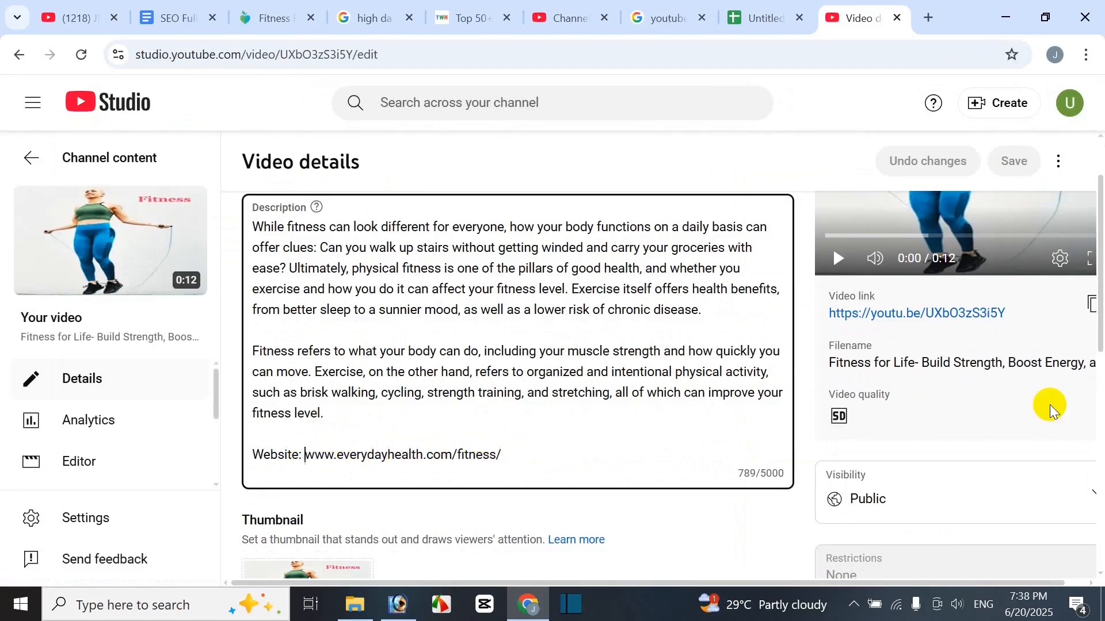
{"action": "left_click", "coordinate": [275, 18]}
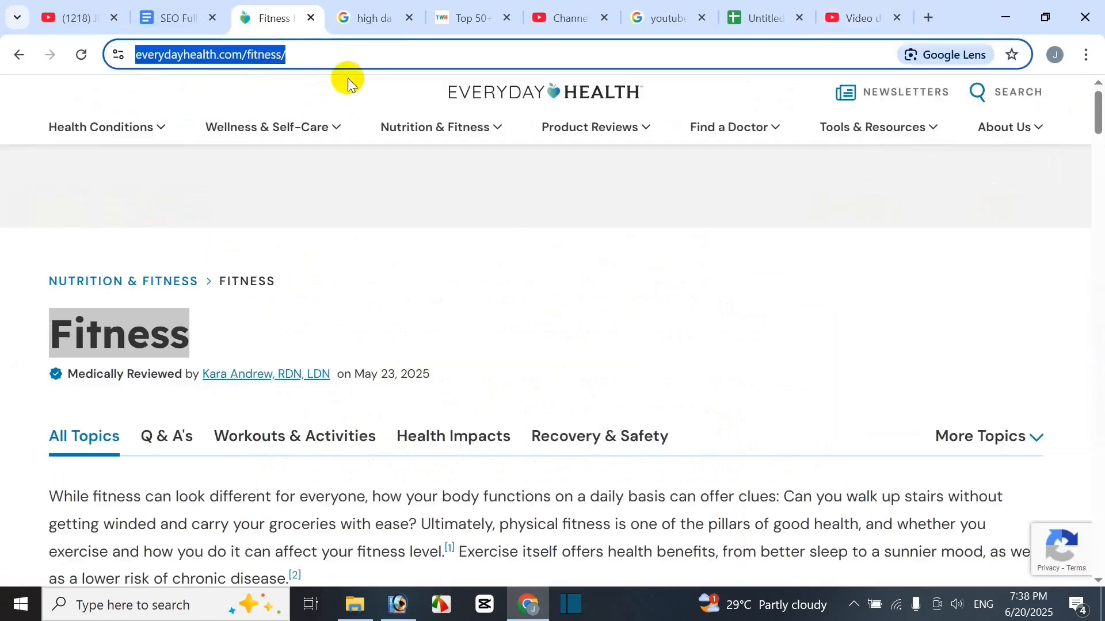
{"action": "left_click", "coordinate": [858, 18]}
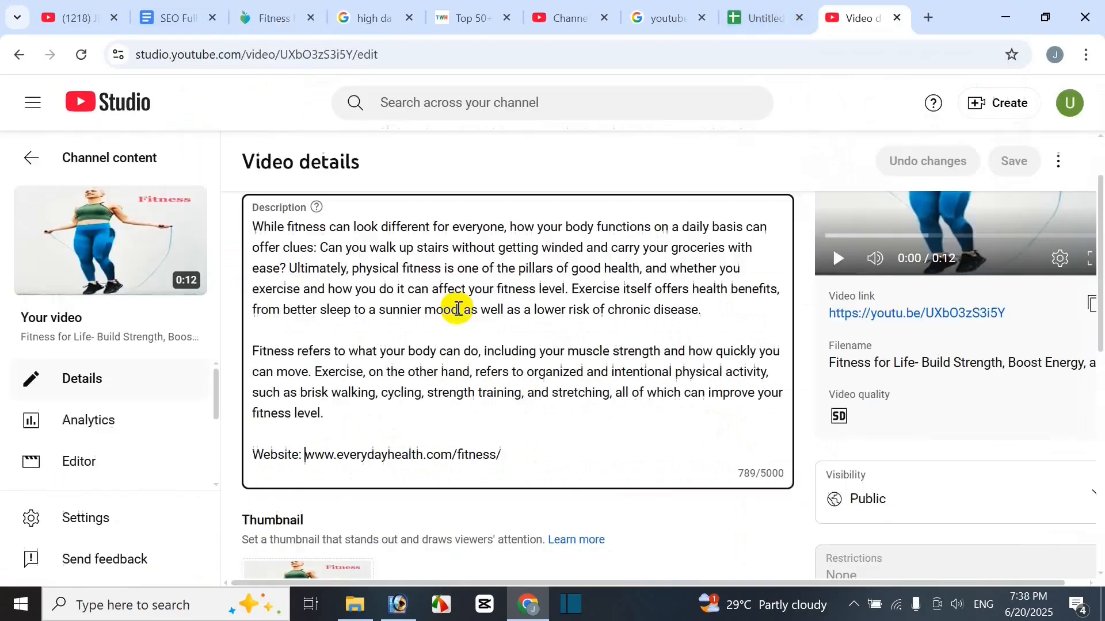
{"action": "key", "text": "shift+End"}
{"action": "key", "text": "Delete"}
{"action": "type", "text": "https://www.everydayhealth.com/fitness/"}
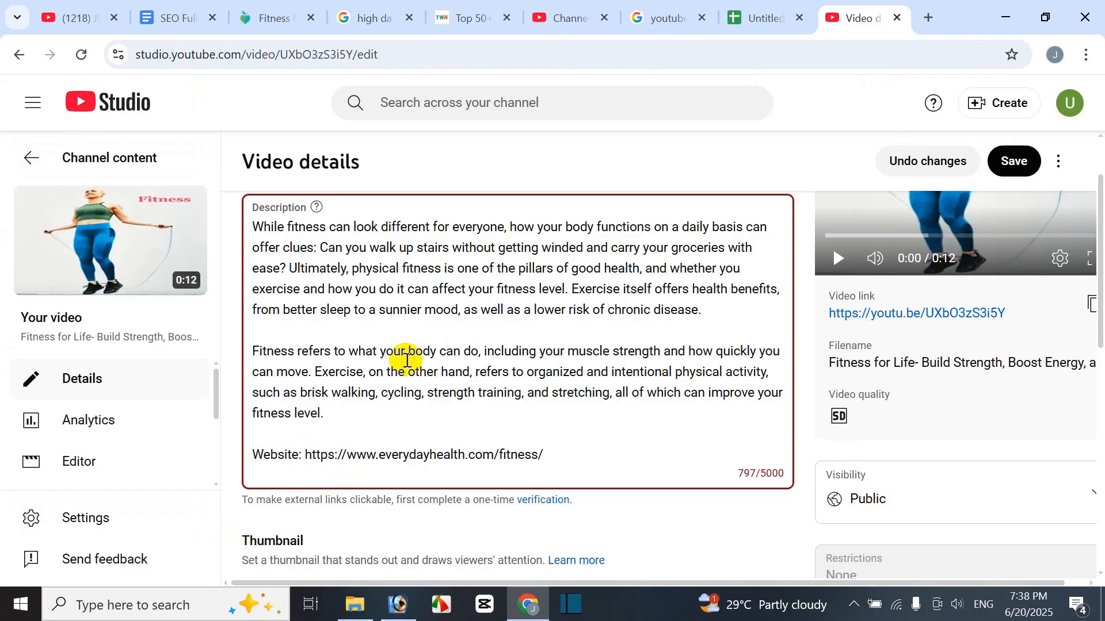
Check the pasted address against the article tab, then start verification for clickable links
{"action": "left_click", "coordinate": [262, 18]}
{"action": "mouse_move", "coordinate": [760, 138]}
{"action": "left_click", "coordinate": [871, 16]}
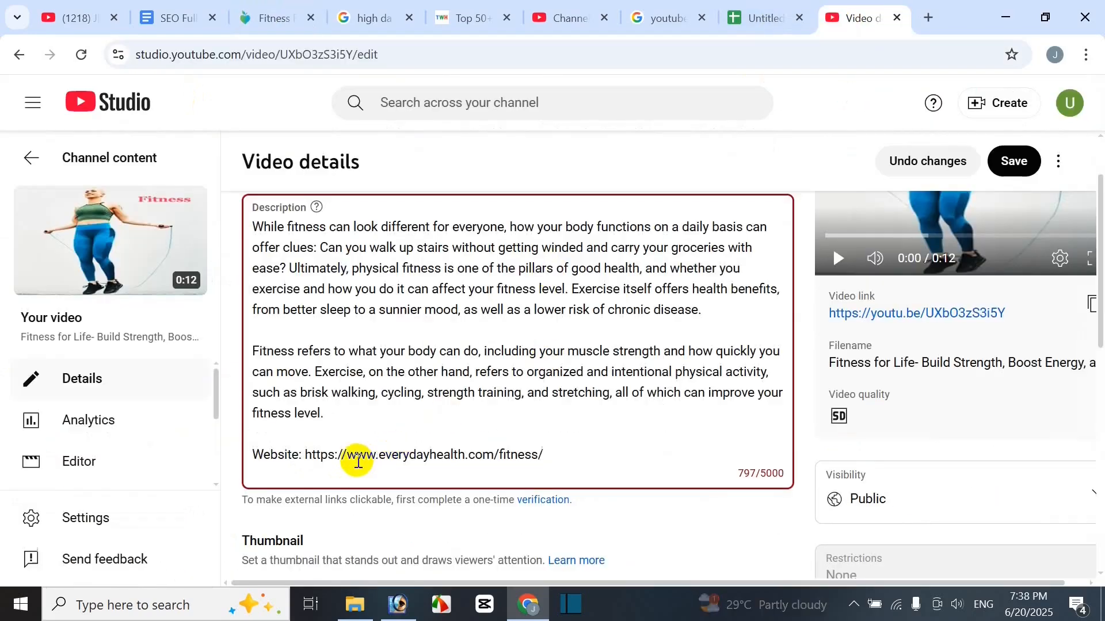
{"action": "left_click_drag", "start_coordinate": [308, 454], "coordinate": [494, 454]}
{"action": "left_click", "coordinate": [517, 452]}
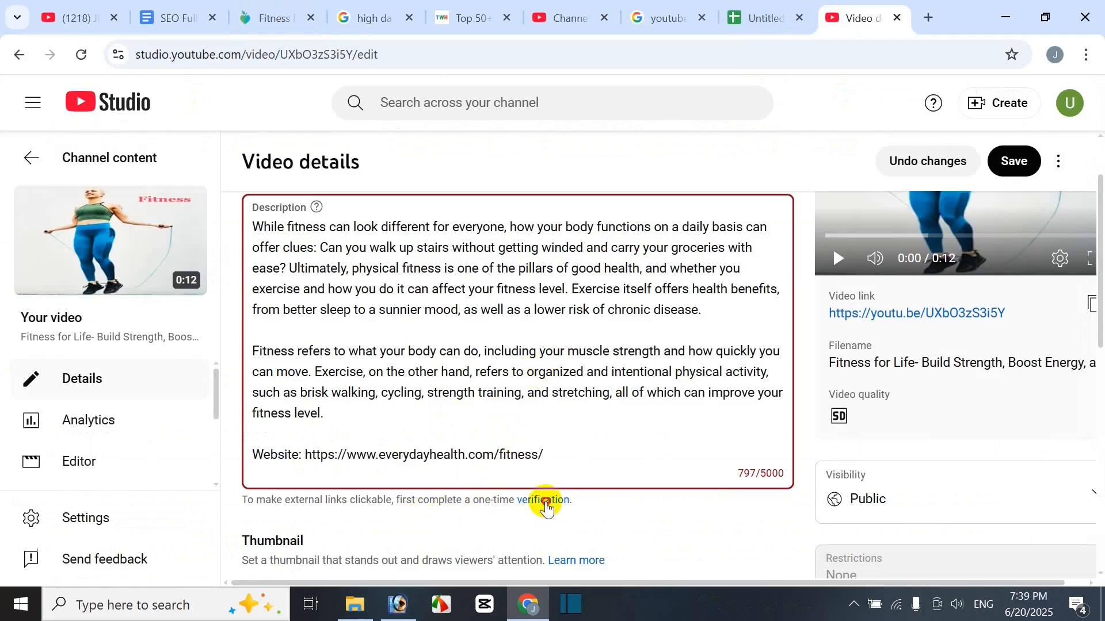
{"action": "left_click", "coordinate": [546, 509]}
Step through the verification prompts, then cancel verification and return to video details
{"action": "left_click", "coordinate": [723, 515]}
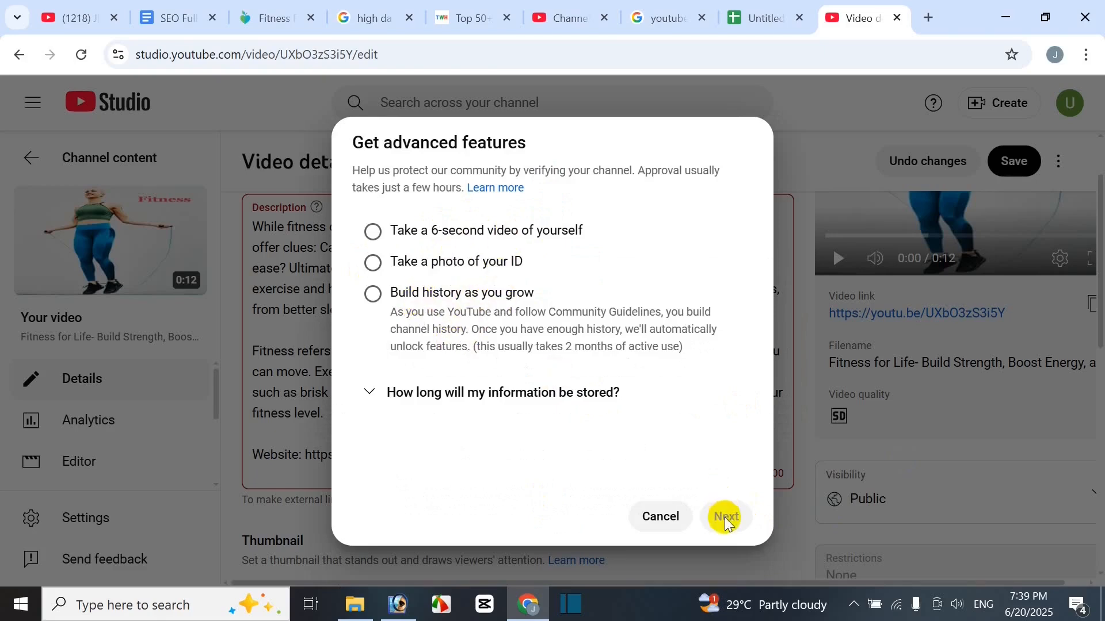
{"action": "left_click", "coordinate": [498, 247]}
{"action": "left_click", "coordinate": [724, 515]}
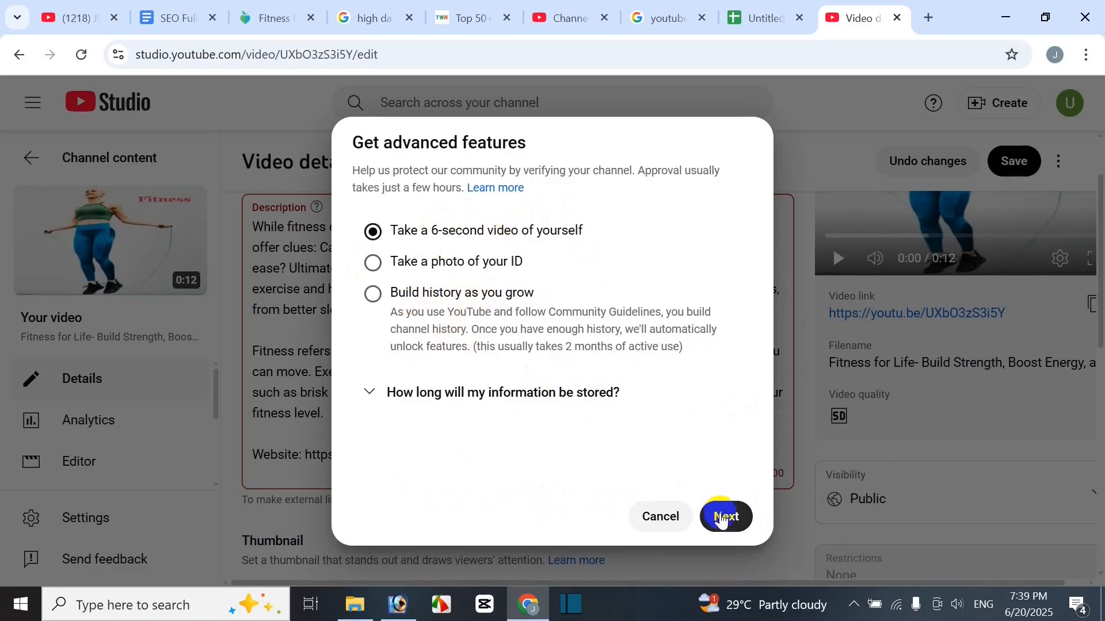
{"action": "left_click", "coordinate": [716, 527]}
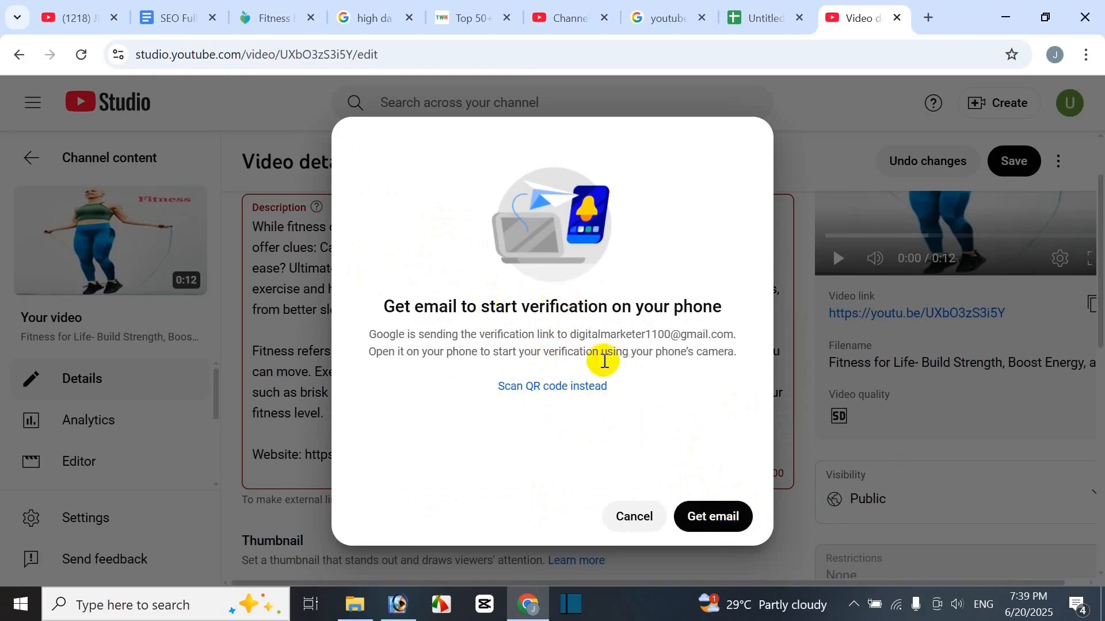
{"action": "left_click", "coordinate": [634, 517]}
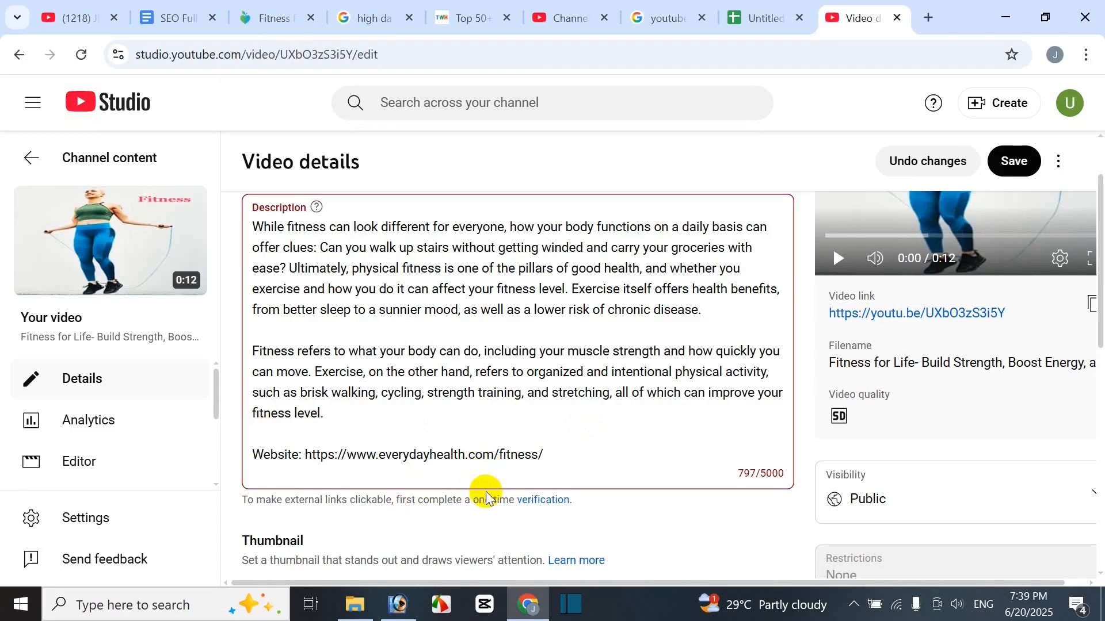
{"action": "left_click", "coordinate": [533, 500]}
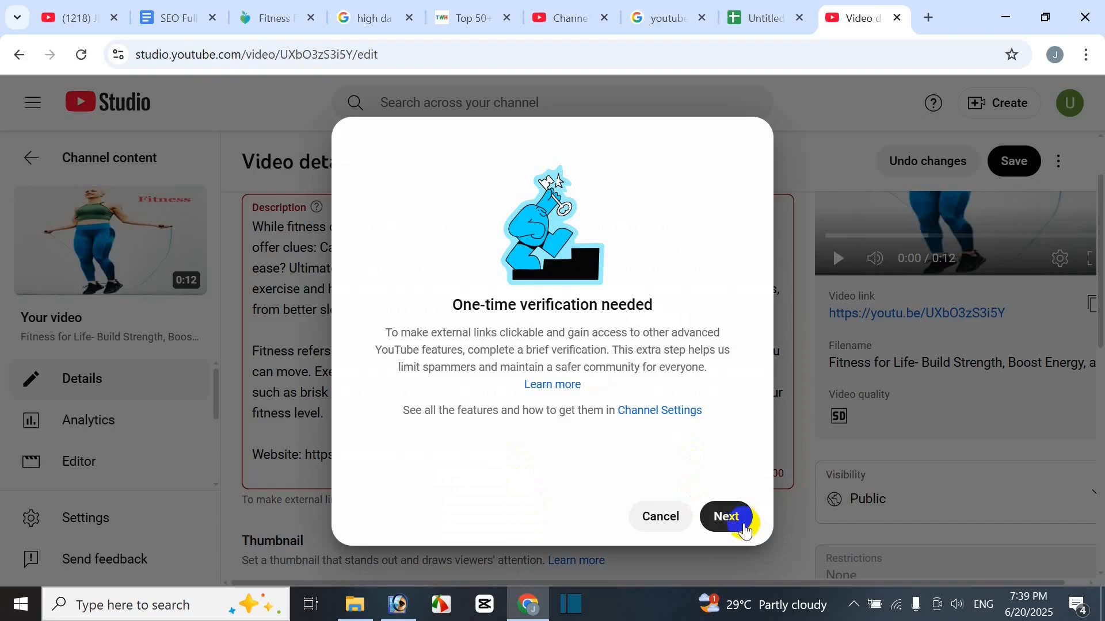
{"action": "left_click", "coordinate": [731, 518]}
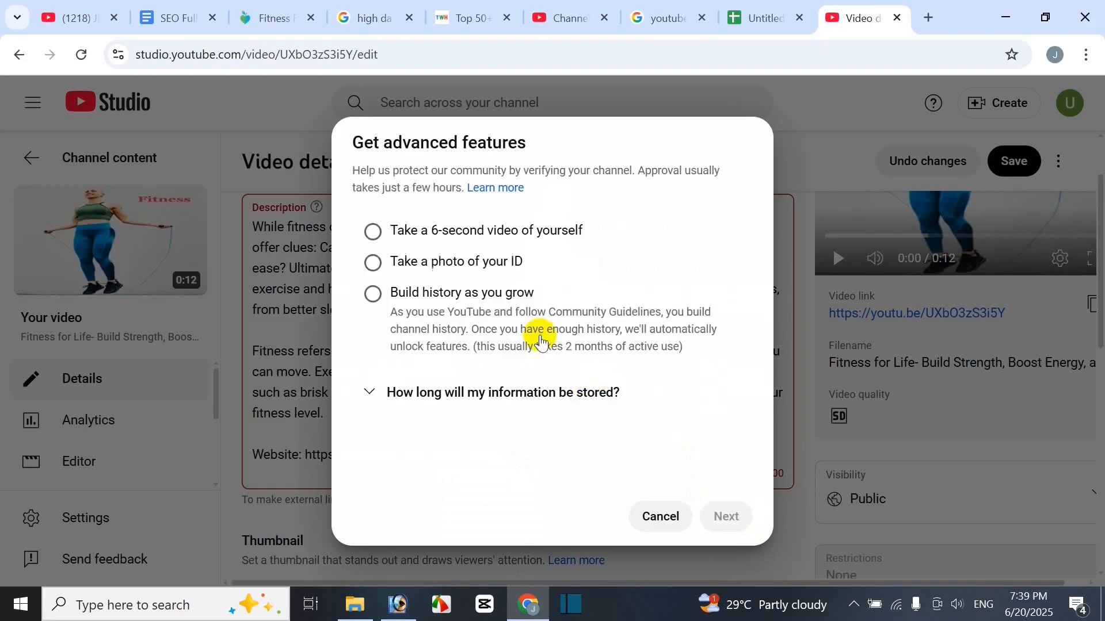
{"action": "left_click", "coordinate": [656, 516]}
Save the video details with the everydayhealth website line
{"action": "left_click_drag", "start_coordinate": [298, 455], "coordinate": [479, 459]}
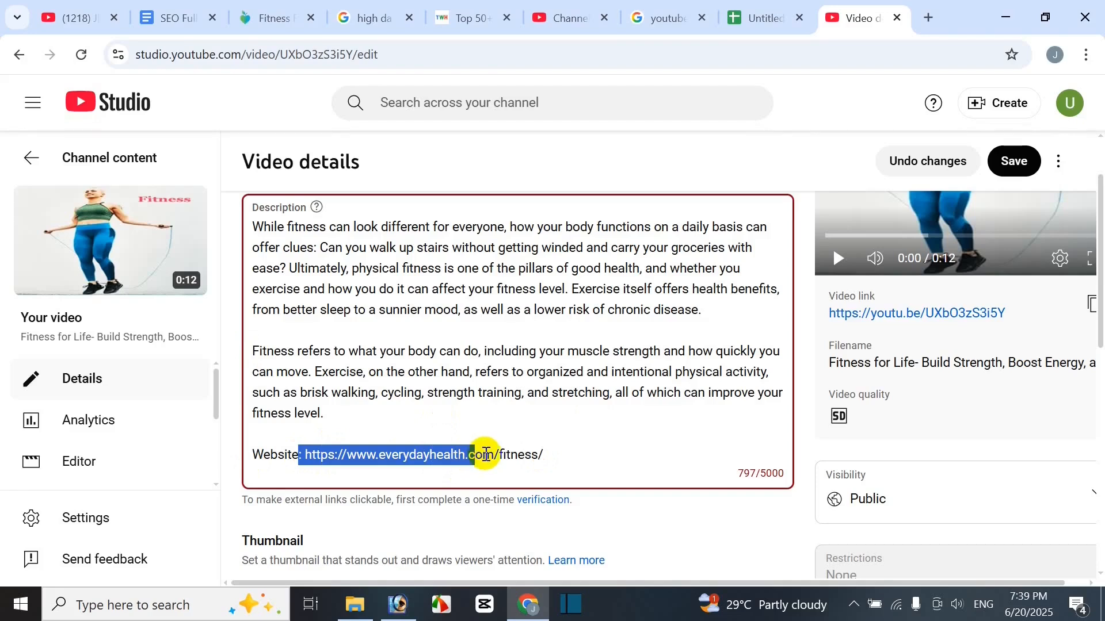
{"action": "left_click", "coordinate": [493, 455]}
{"action": "left_click", "coordinate": [1010, 162]}
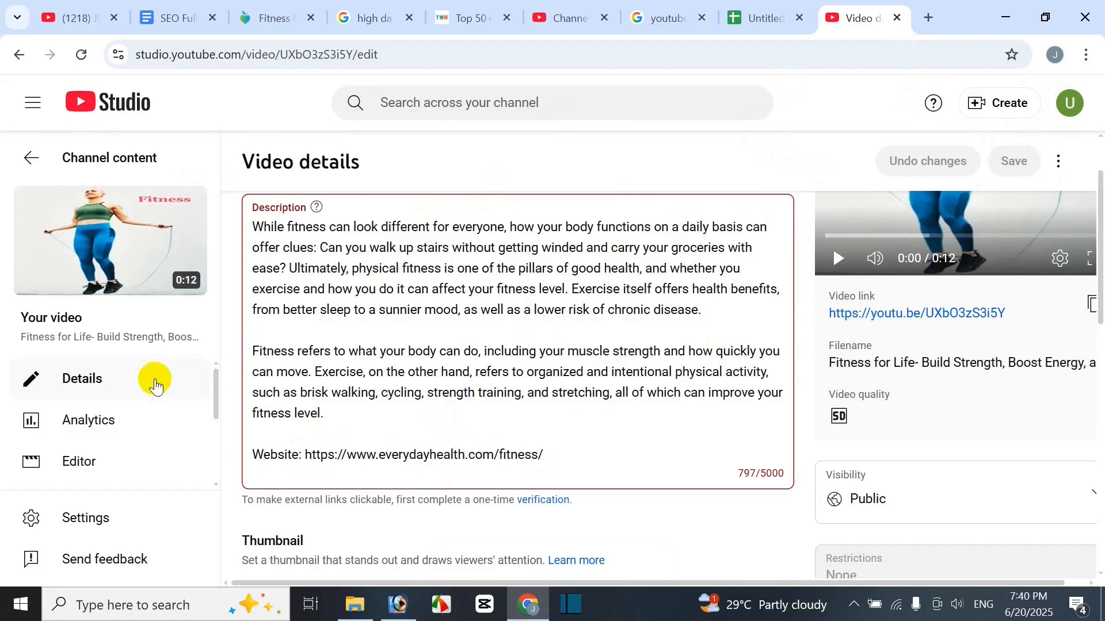
Open the Fitness for Life watch page in a new tab and expand its description
{"action": "right_click", "coordinate": [105, 269]}
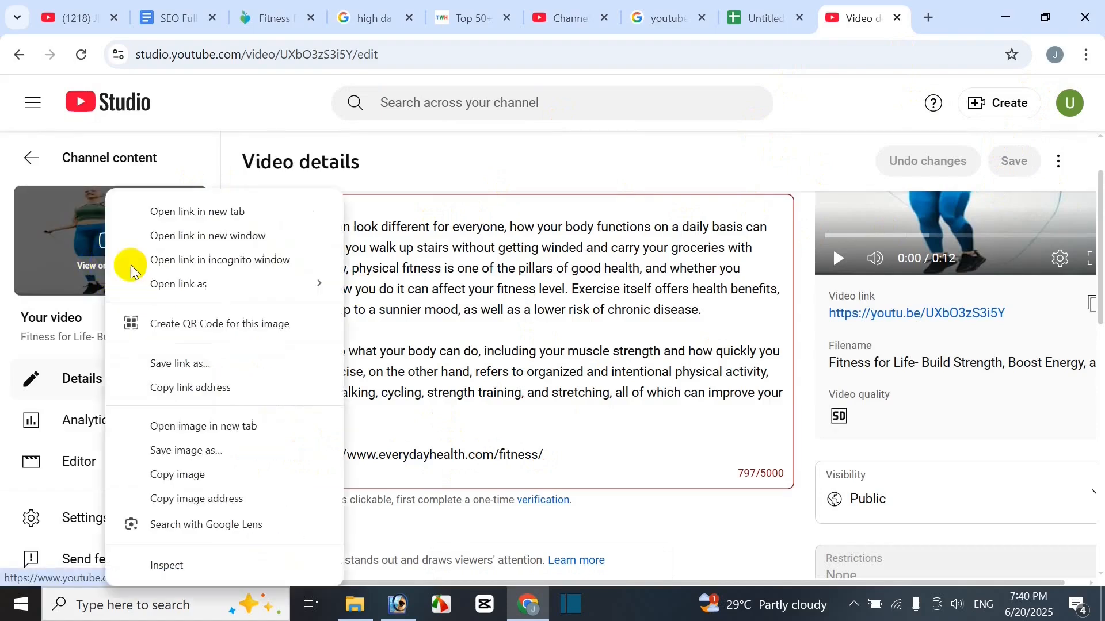
{"action": "left_click", "coordinate": [192, 211]}
{"action": "left_click", "coordinate": [855, 23]}
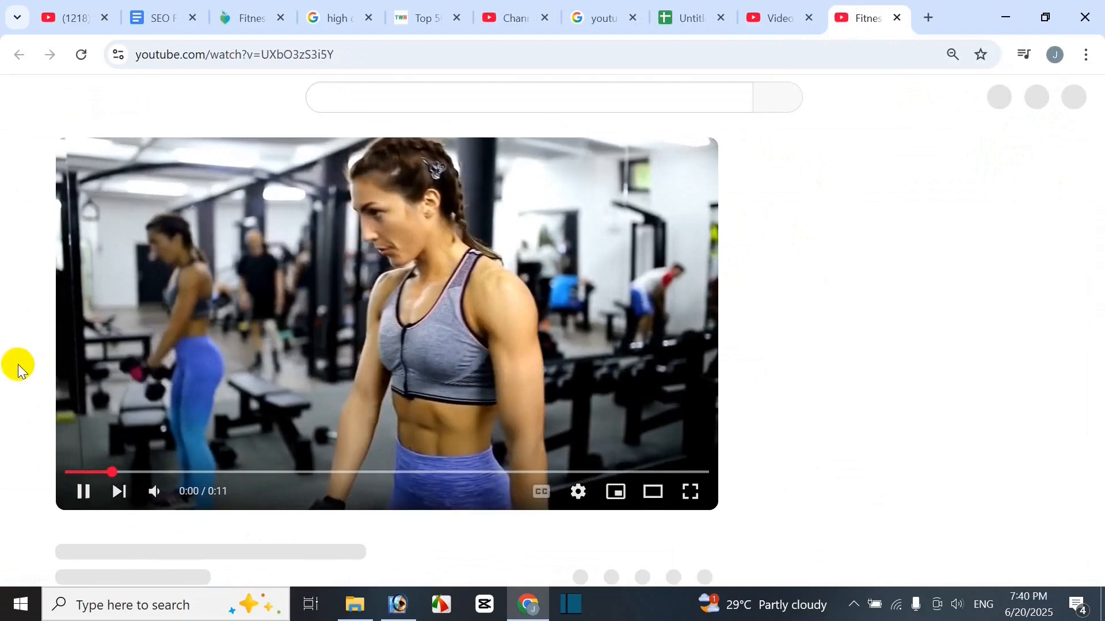
{"action": "scroll", "coordinate": [365, 323], "scroll_direction": "down", "scroll_amount": 3}
{"action": "scroll", "coordinate": [360, 345], "scroll_direction": "down", "scroll_amount": 4}
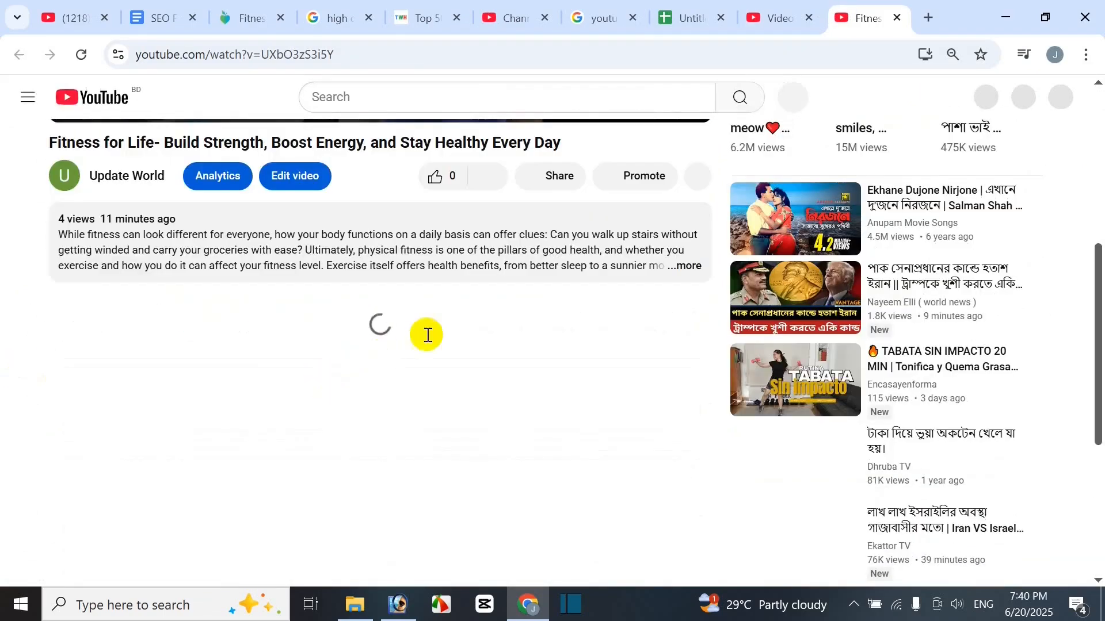
{"action": "left_click", "coordinate": [686, 266]}
Highlight the everydayhealth website address in the public description
{"action": "left_click_drag", "start_coordinate": [164, 376], "coordinate": [237, 373]}
{"action": "left_click", "coordinate": [285, 374]}
{"action": "left_click", "coordinate": [234, 374]}
{"action": "left_click", "coordinate": [275, 372]}
{"action": "left_click", "coordinate": [247, 371]}
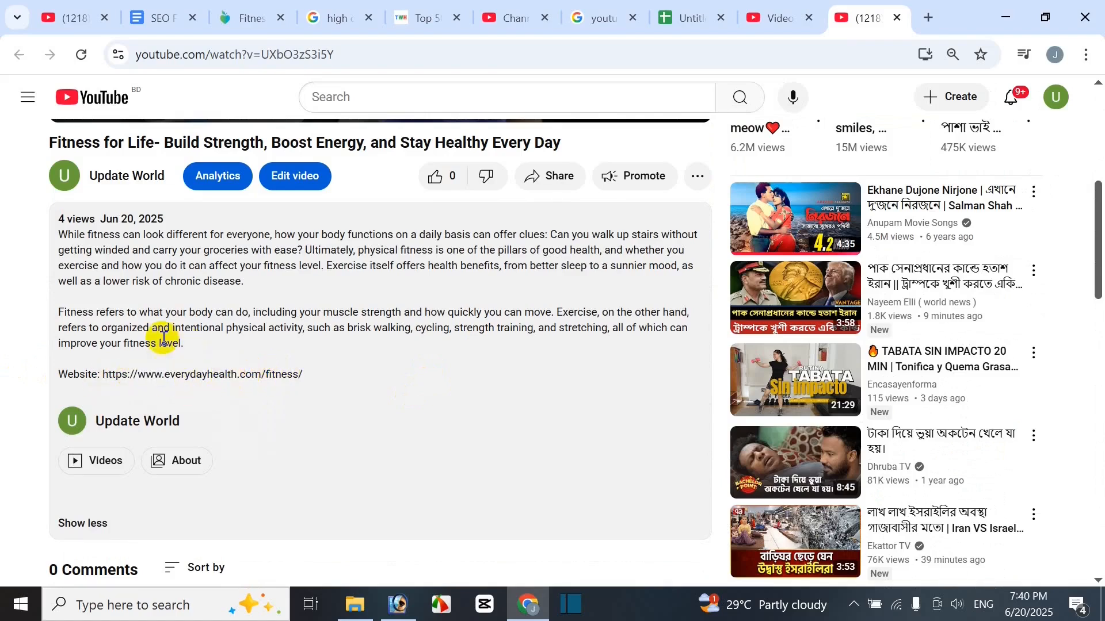
{"action": "double_click", "coordinate": [205, 374]}
{"action": "left_click", "coordinate": [212, 371]}
{"action": "left_click_drag", "start_coordinate": [109, 374], "coordinate": [303, 374]}
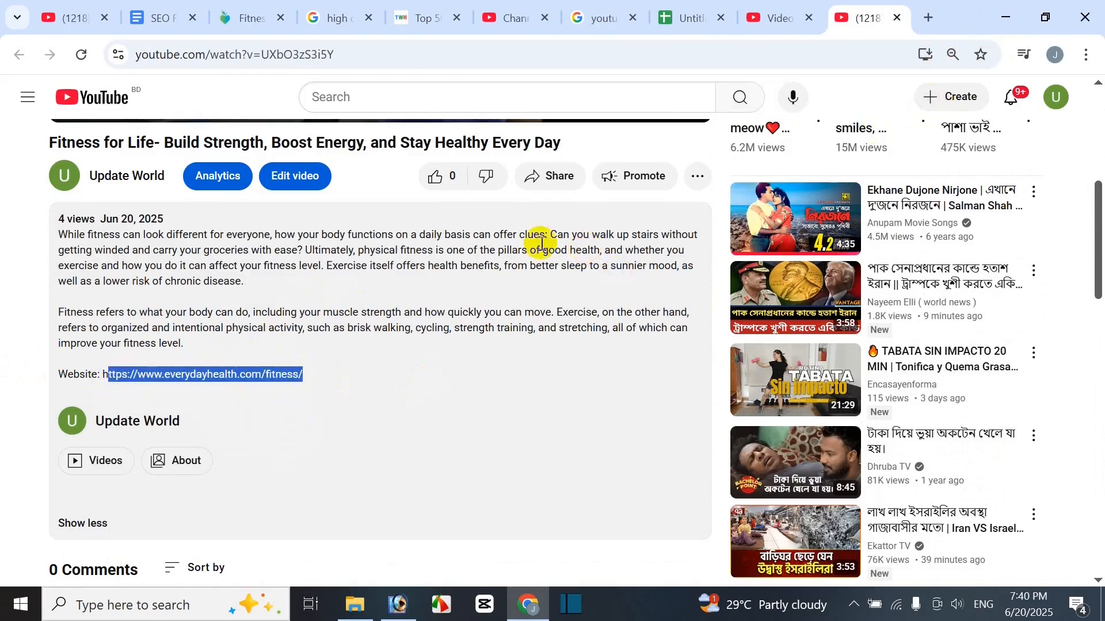
{"action": "left_click", "coordinate": [337, 383]}
{"action": "left_click_drag", "start_coordinate": [180, 380], "coordinate": [254, 374]}
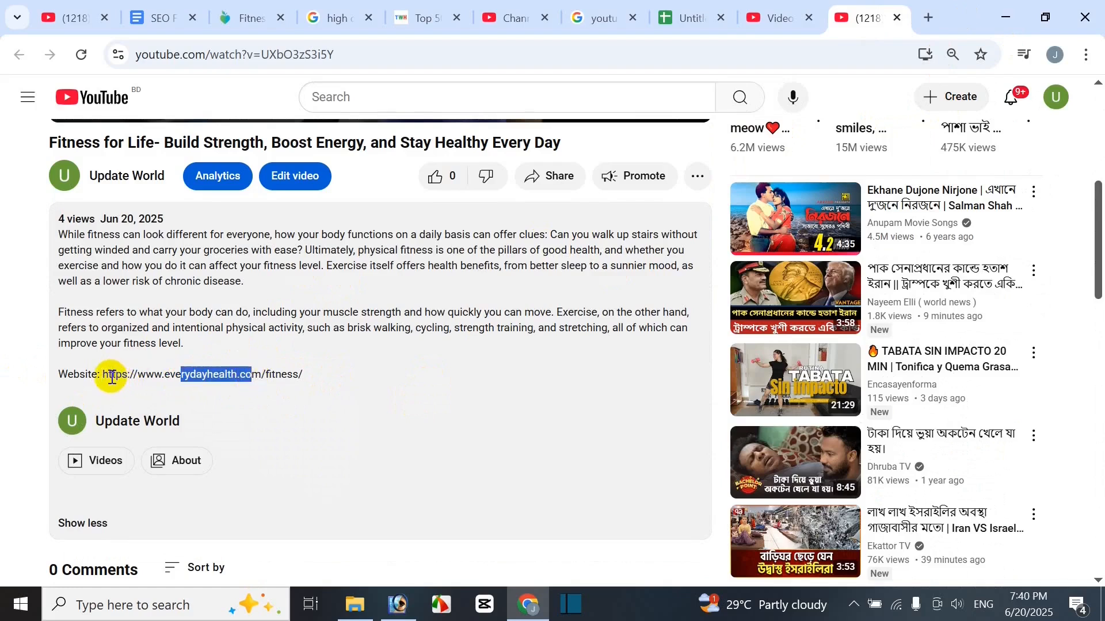
{"action": "left_click_drag", "start_coordinate": [104, 377], "coordinate": [319, 382]}
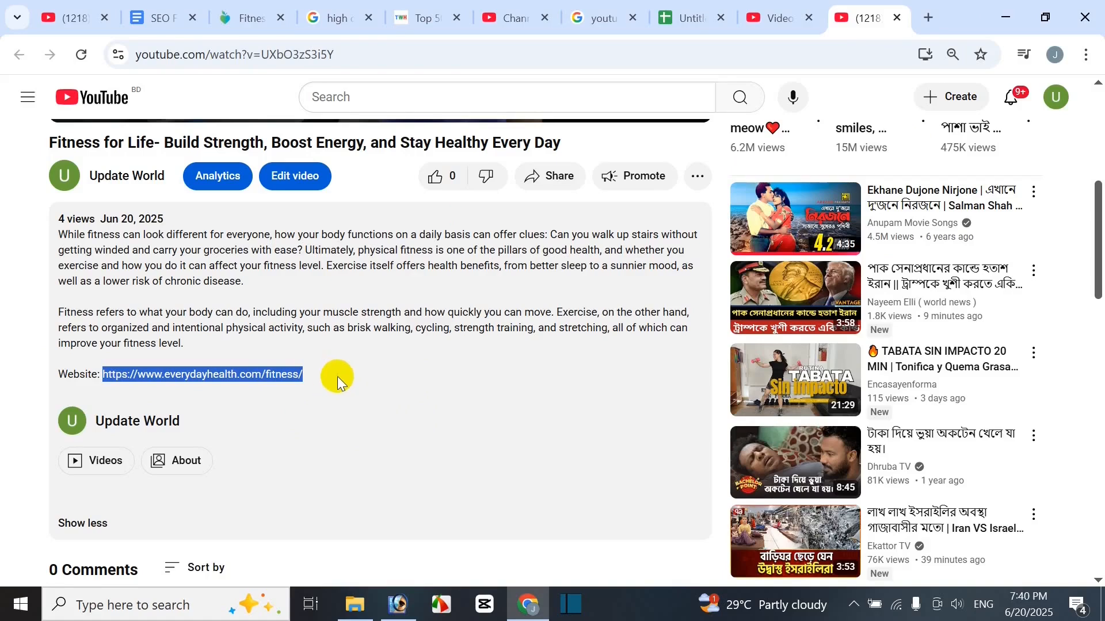
{"action": "left_click", "coordinate": [331, 378]}
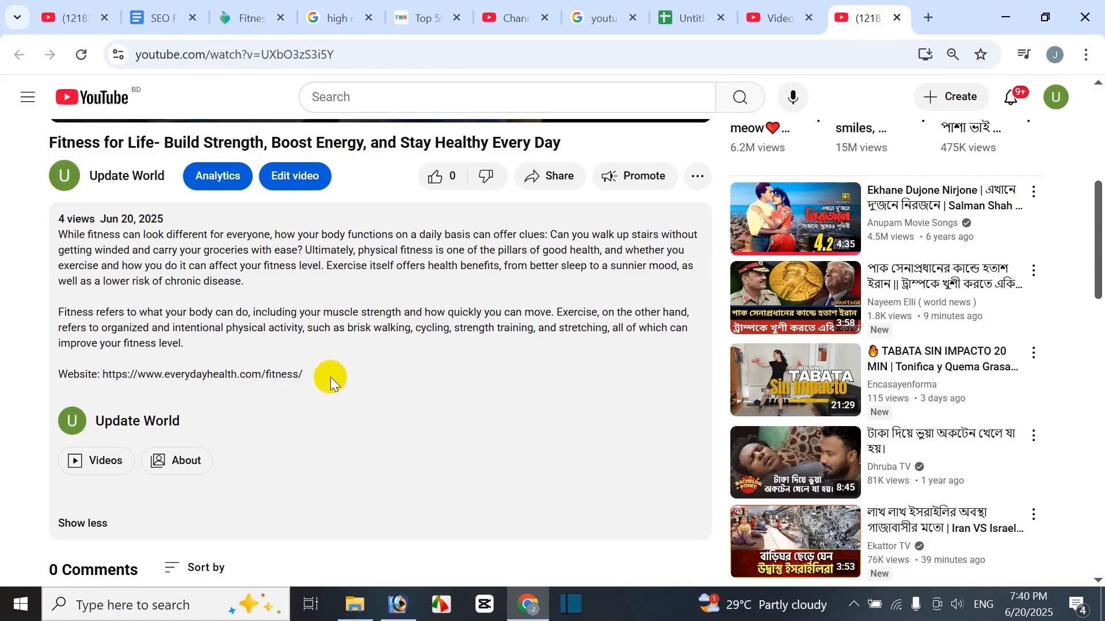
Compare the watch page against the video details editor tab
{"action": "left_click", "coordinate": [757, 18]}
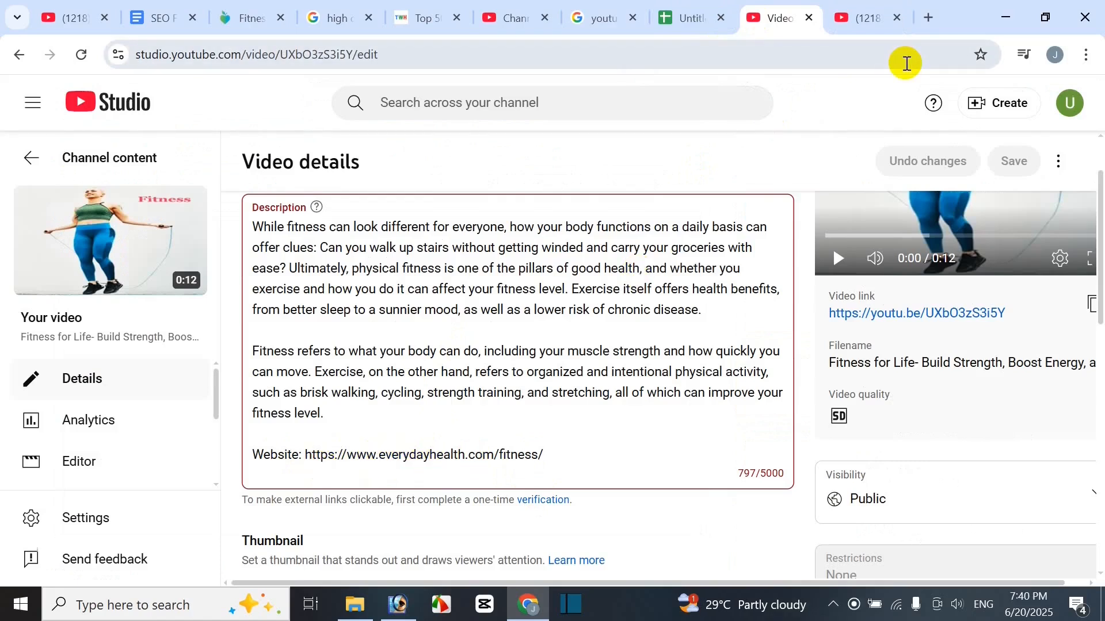
{"action": "left_click", "coordinate": [866, 13]}
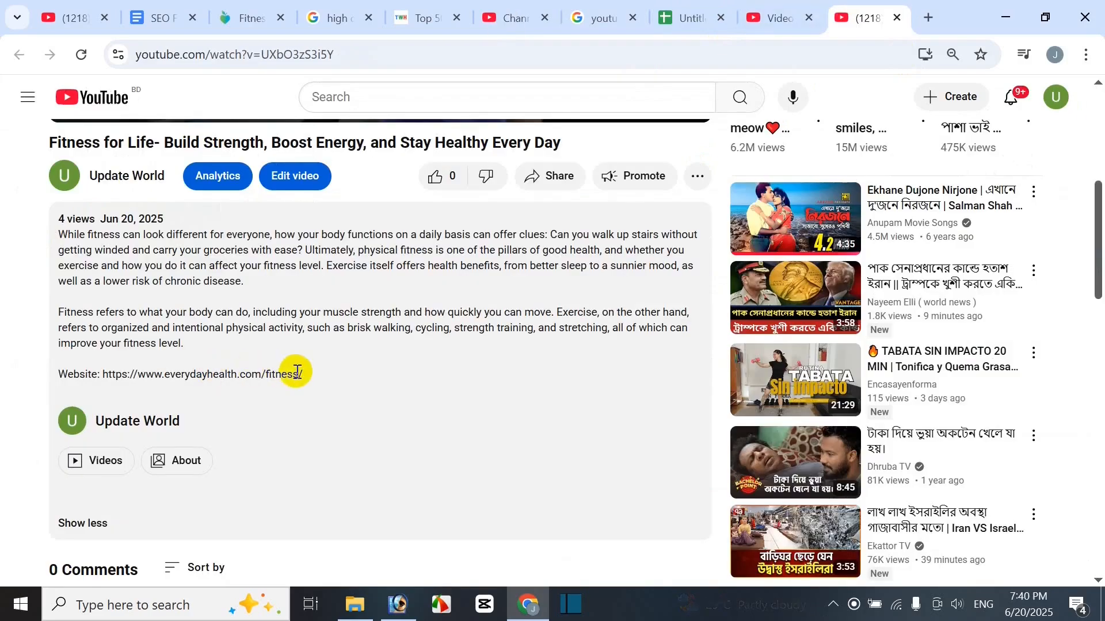
{"action": "left_click", "coordinate": [781, 17]}
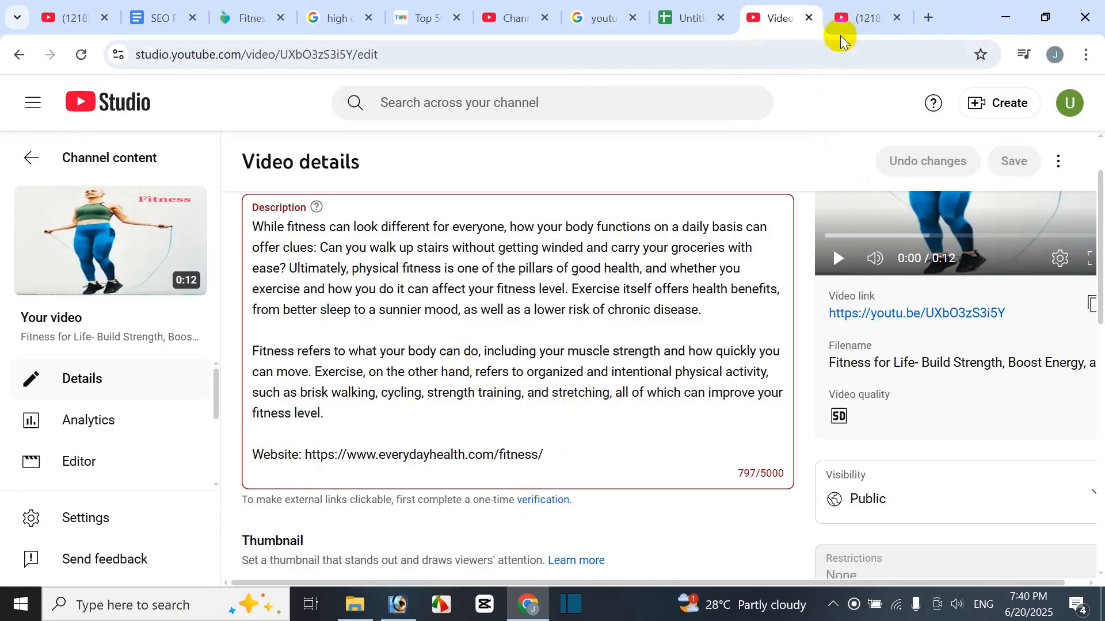
{"action": "left_click", "coordinate": [852, 19]}
{"action": "scroll", "coordinate": [535, 299], "scroll_direction": "up", "scroll_amount": 6}
{"action": "scroll", "coordinate": [532, 294], "scroll_direction": "down", "scroll_amount": 8}
Start a comment and paste the video title copied from the SEO notes
{"action": "left_click_drag", "start_coordinate": [156, 329], "coordinate": [390, 336]}
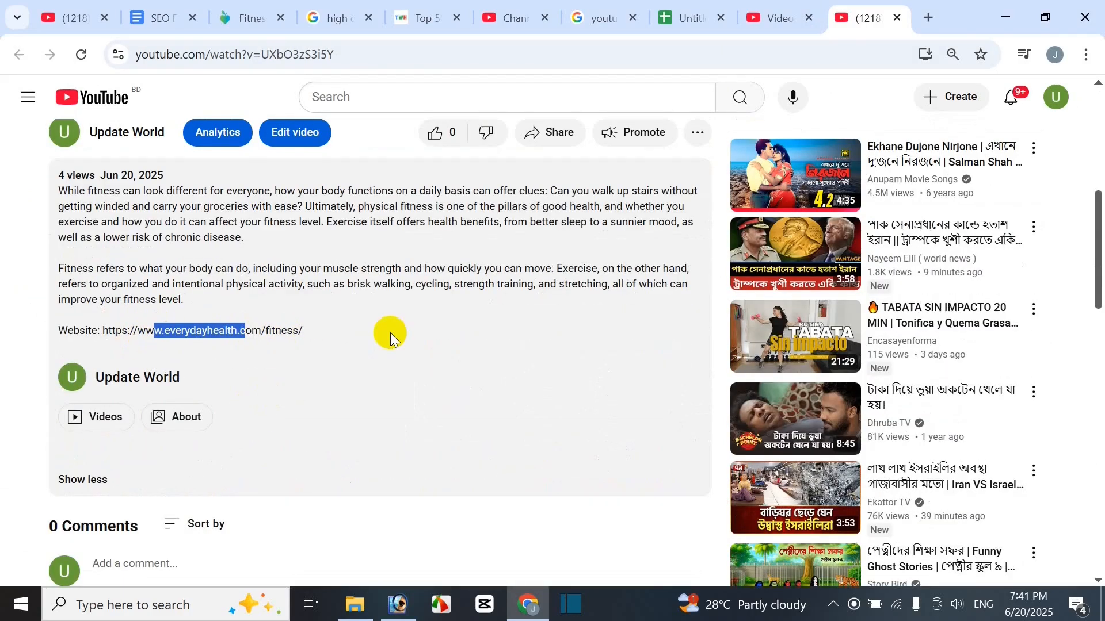
{"action": "scroll", "coordinate": [391, 336], "scroll_direction": "down", "scroll_amount": 3}
{"action": "left_click", "coordinate": [141, 391]}
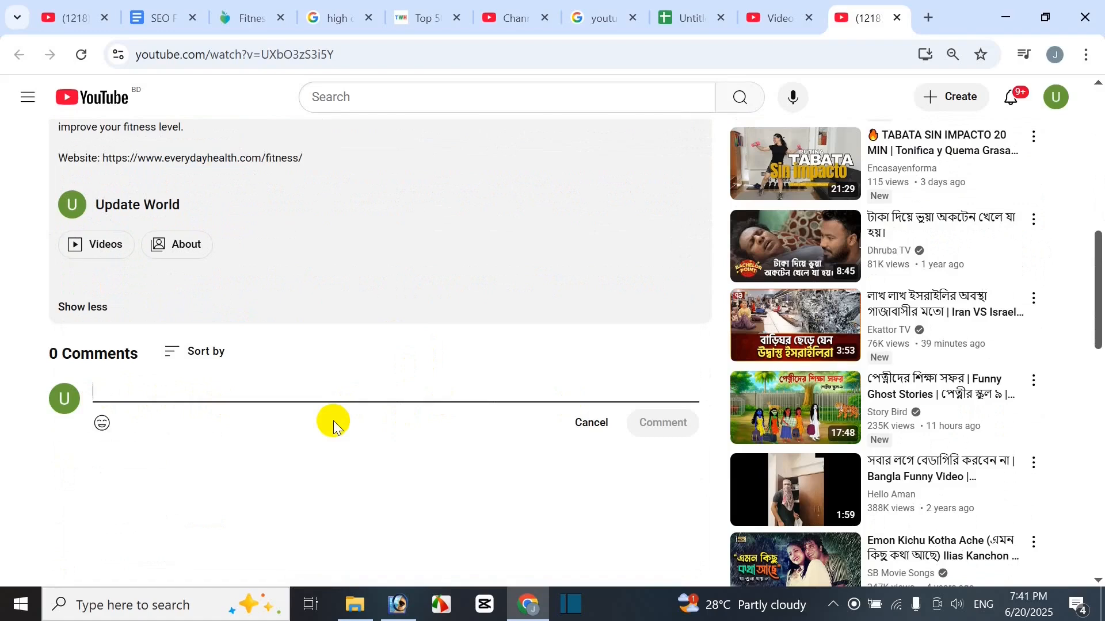
{"action": "type", "text": "d"}
{"action": "key", "text": "BackSpace"}
{"action": "left_click", "coordinate": [230, 15]}
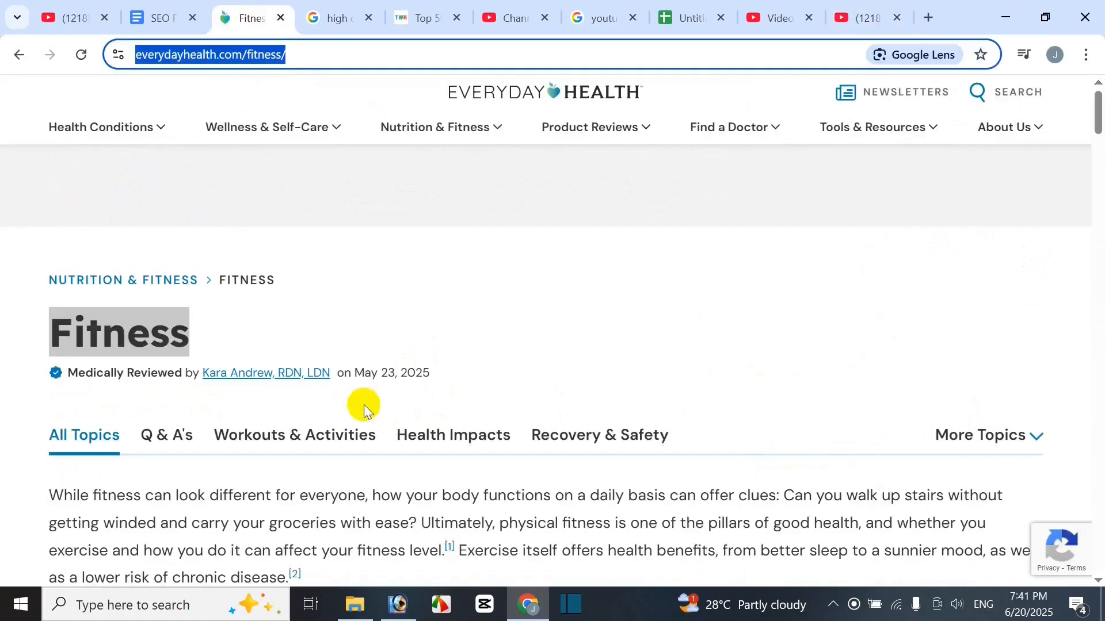
{"action": "left_click", "coordinate": [172, 13]}
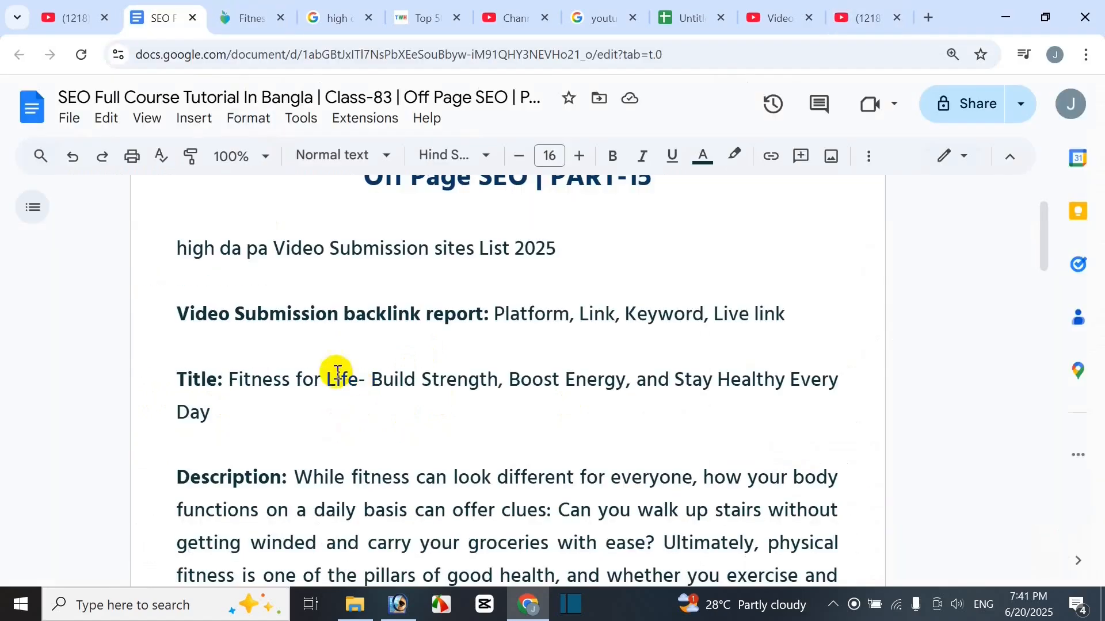
{"action": "left_click_drag", "start_coordinate": [229, 380], "coordinate": [303, 416]}
{"action": "key", "text": "ctrl+c"}
{"action": "left_click", "coordinate": [857, 18]}
{"action": "key", "text": "ctrl+v"}
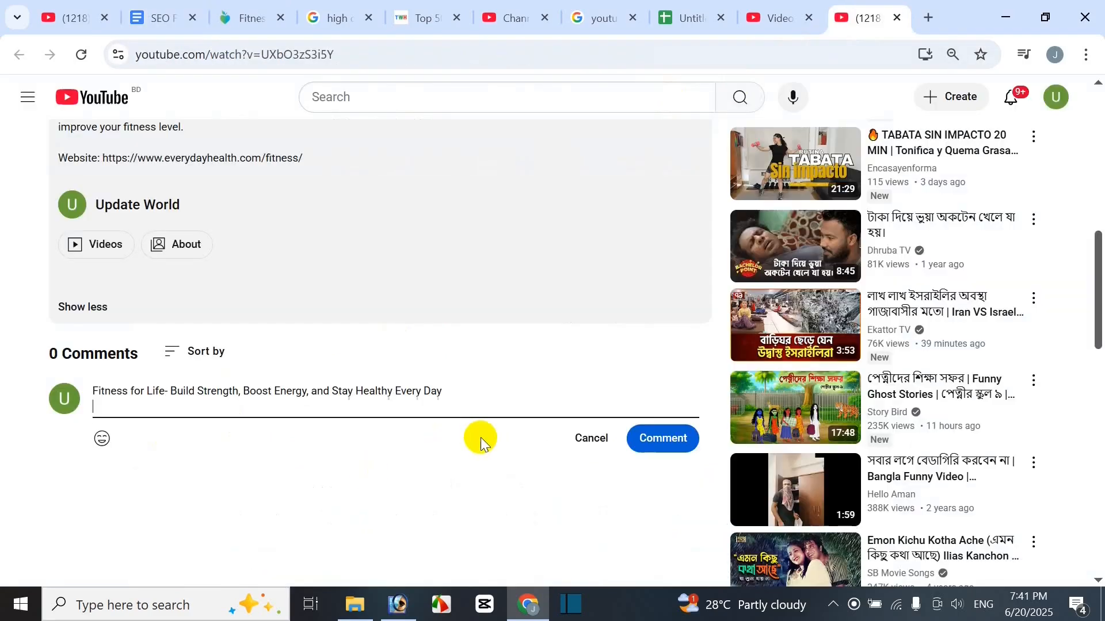
Add the everydayhealth fitness link on a second line and post the comment
{"action": "left_click", "coordinate": [250, 24]}
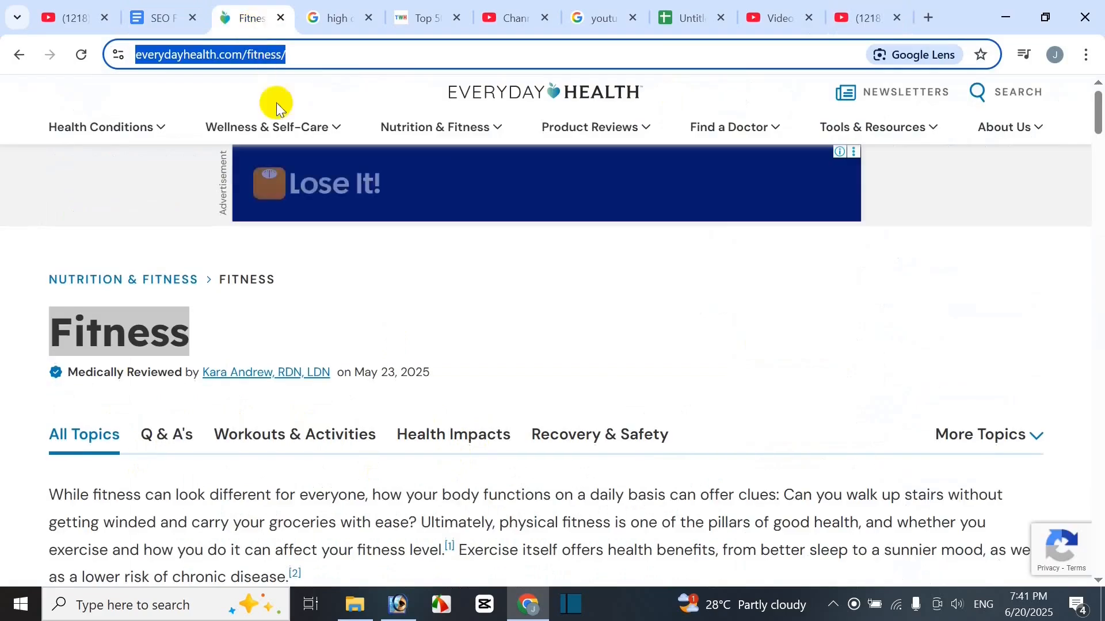
{"action": "left_click", "coordinate": [852, 18]}
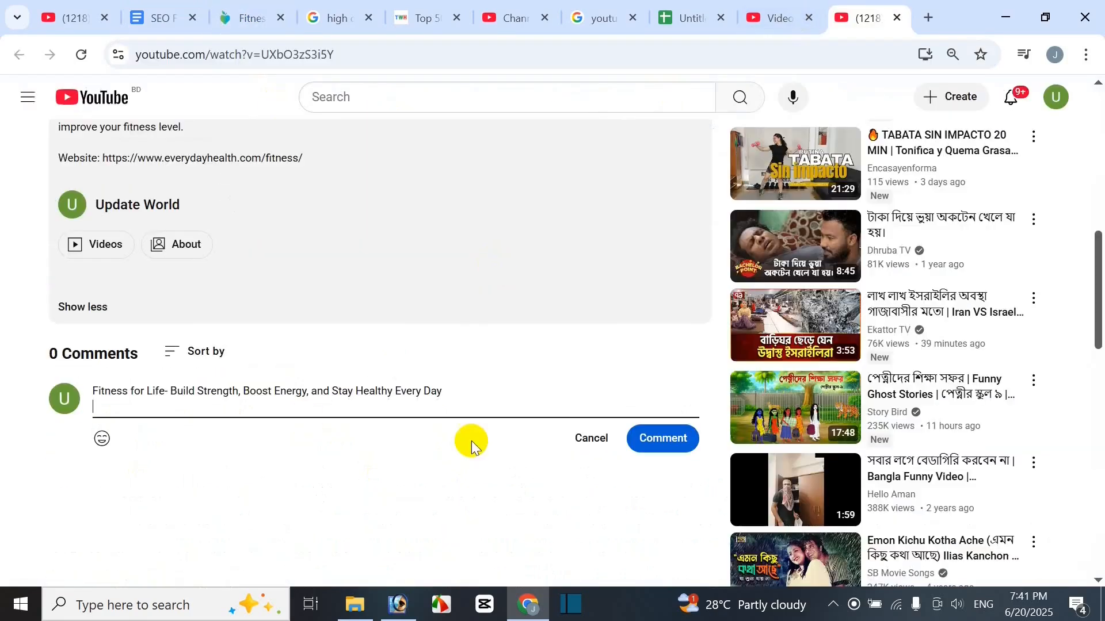
{"action": "key", "text": "Return"}
{"action": "key", "text": "ctrl+v"}
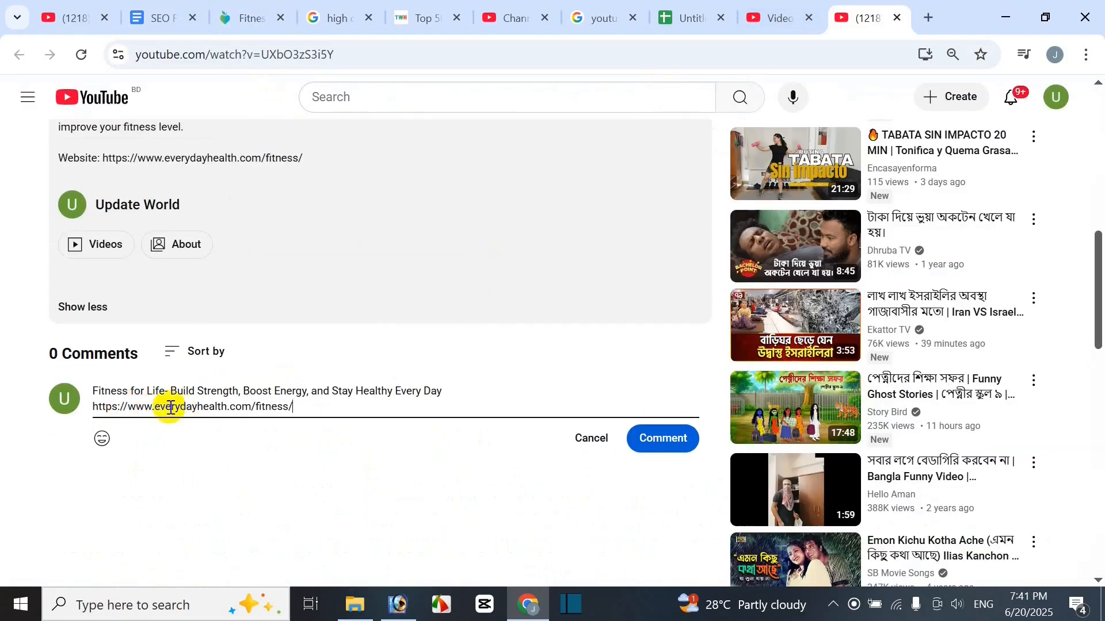
{"action": "left_click_drag", "start_coordinate": [105, 396], "coordinate": [387, 391]}
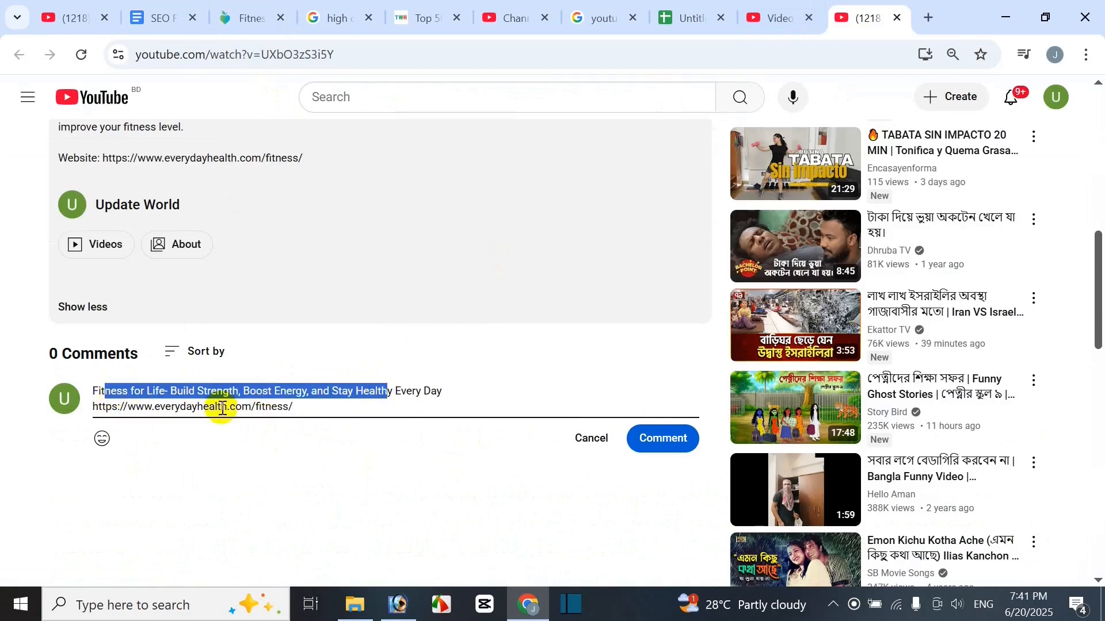
{"action": "left_click_drag", "start_coordinate": [130, 406], "coordinate": [301, 405]}
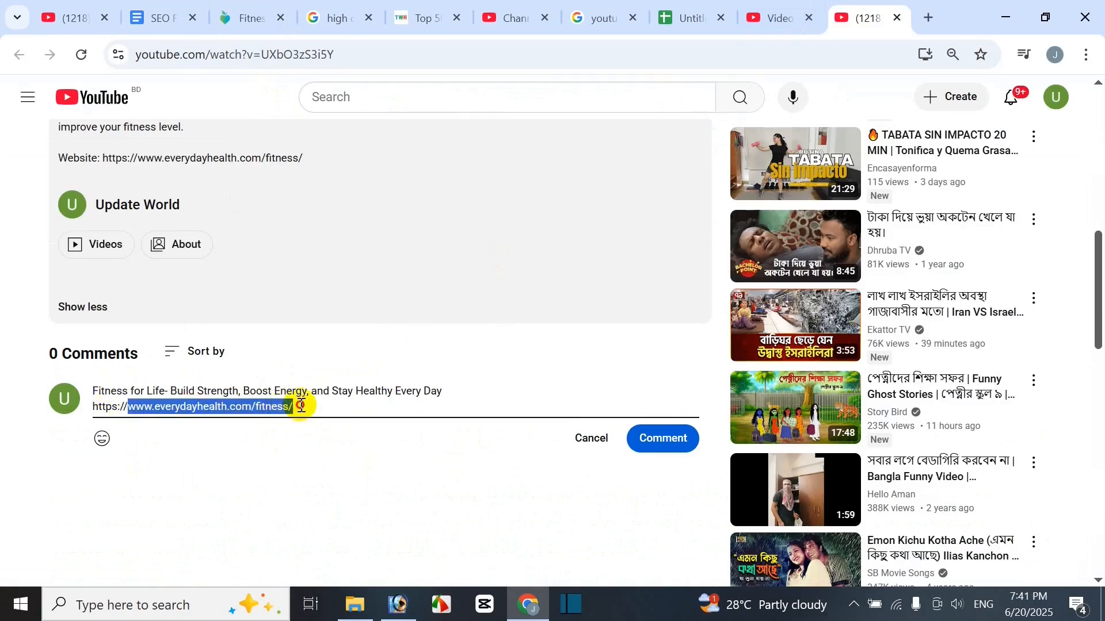
{"action": "left_click", "coordinate": [670, 444]}
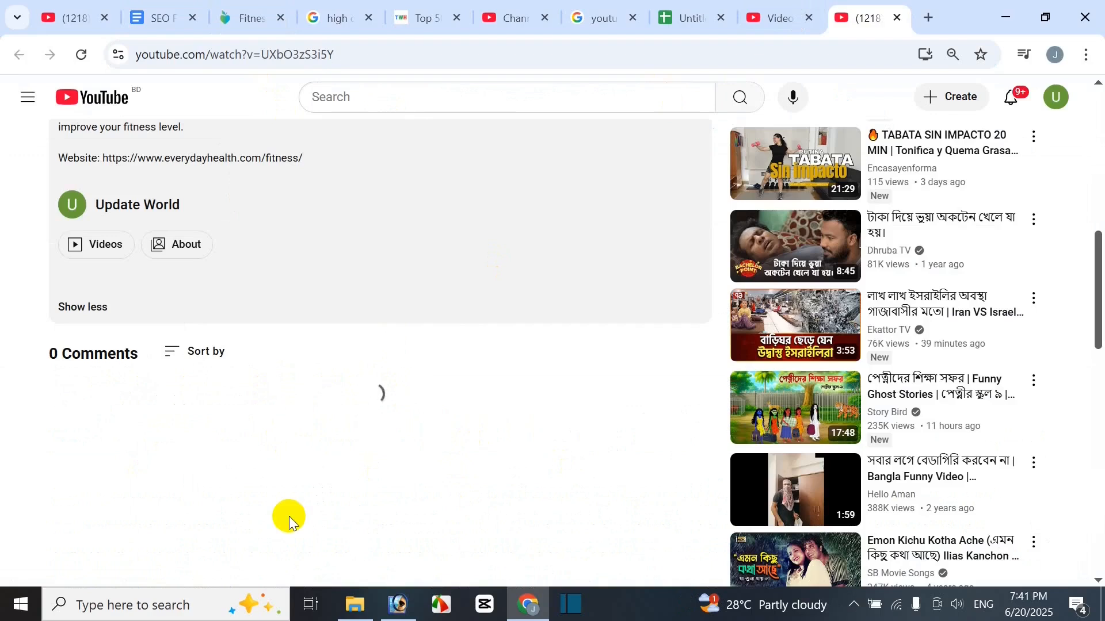
{"action": "scroll", "coordinate": [289, 517], "scroll_direction": "up", "scroll_amount": 7}
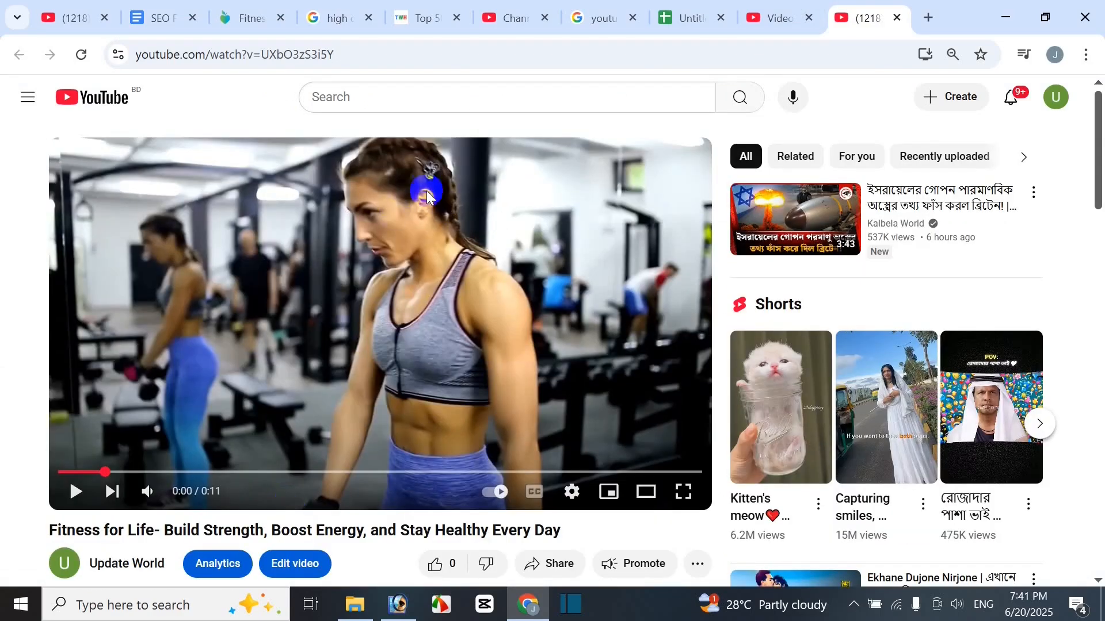
{"action": "scroll", "coordinate": [397, 345], "scroll_direction": "down", "scroll_amount": 4}
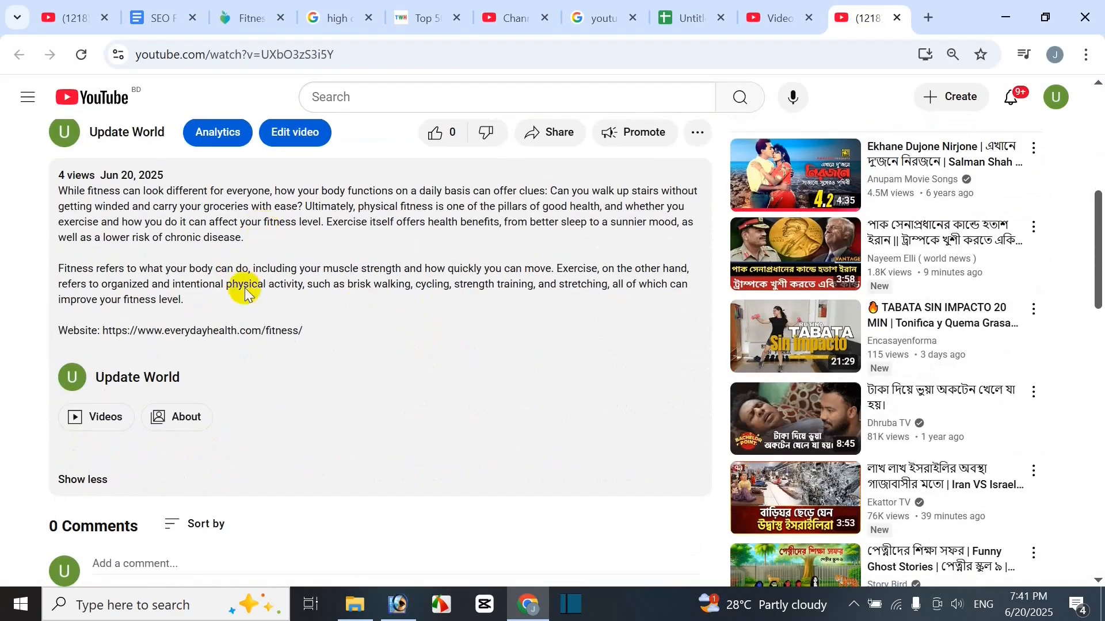
{"action": "left_click_drag", "start_coordinate": [198, 344], "coordinate": [316, 333]}
{"action": "scroll", "coordinate": [523, 441], "scroll_direction": "down", "scroll_amount": 6}
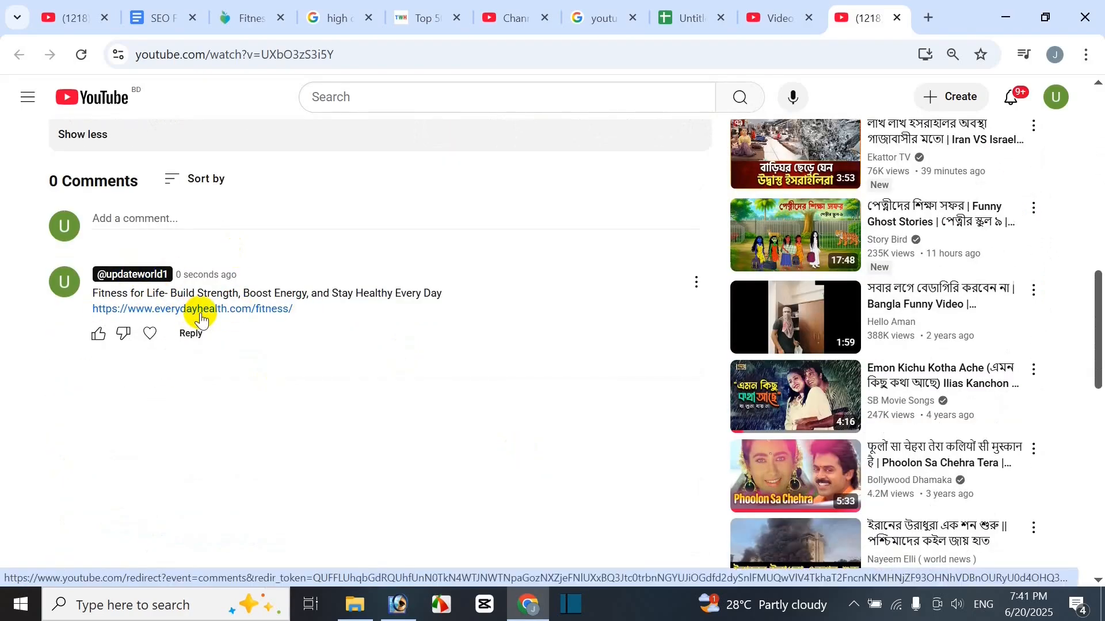
{"action": "left_click", "coordinate": [203, 311]}
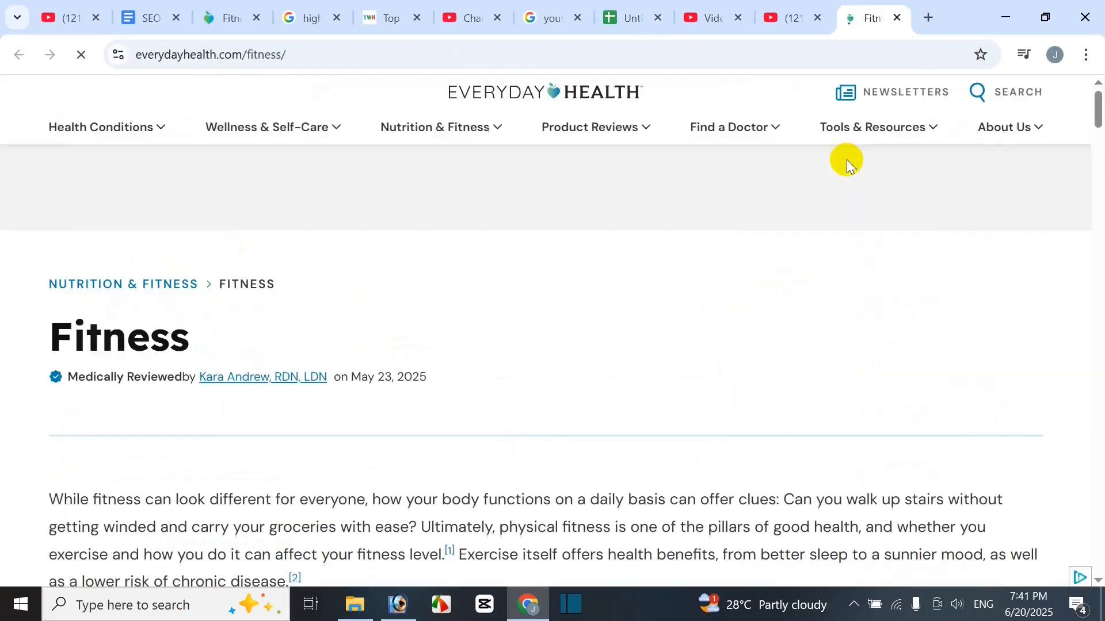
{"action": "left_click", "coordinate": [897, 17]}
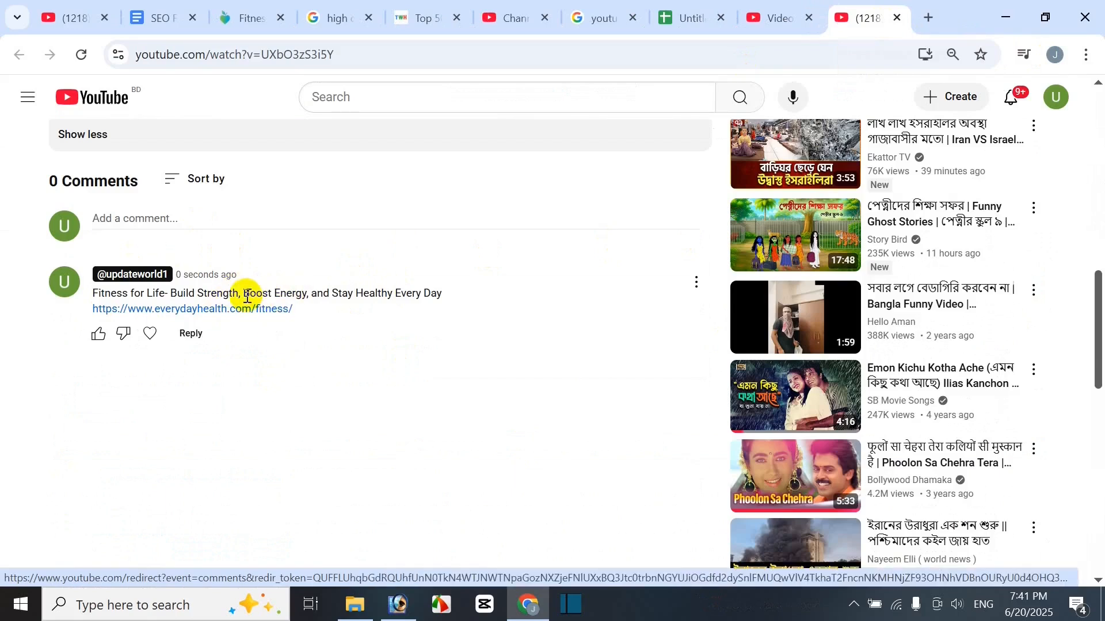
{"action": "left_click", "coordinate": [696, 282]}
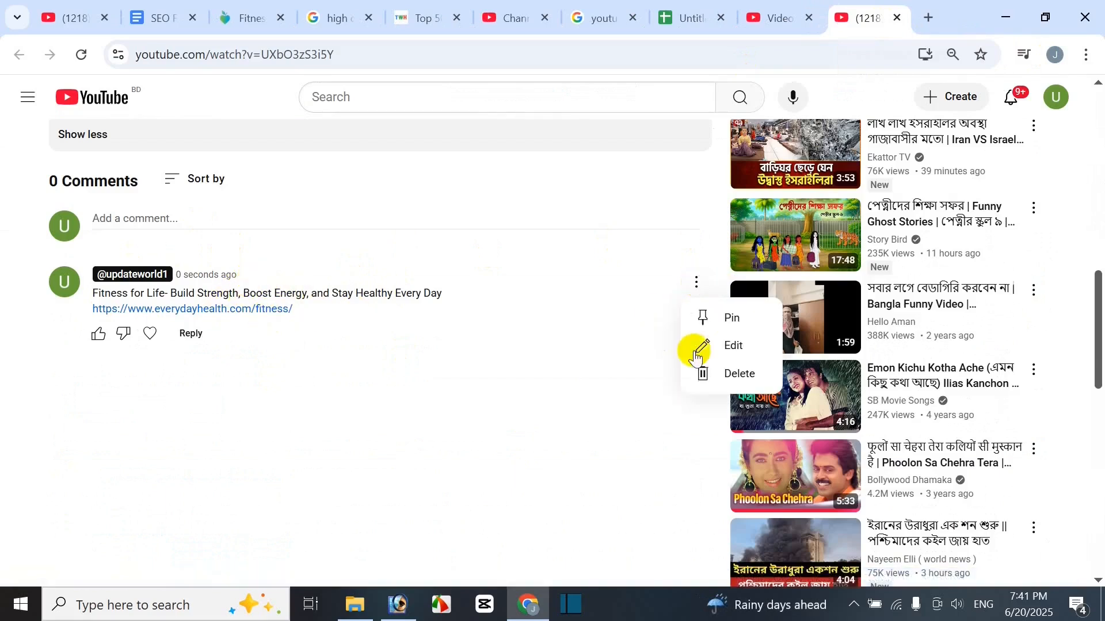
{"action": "left_click", "coordinate": [726, 317]}
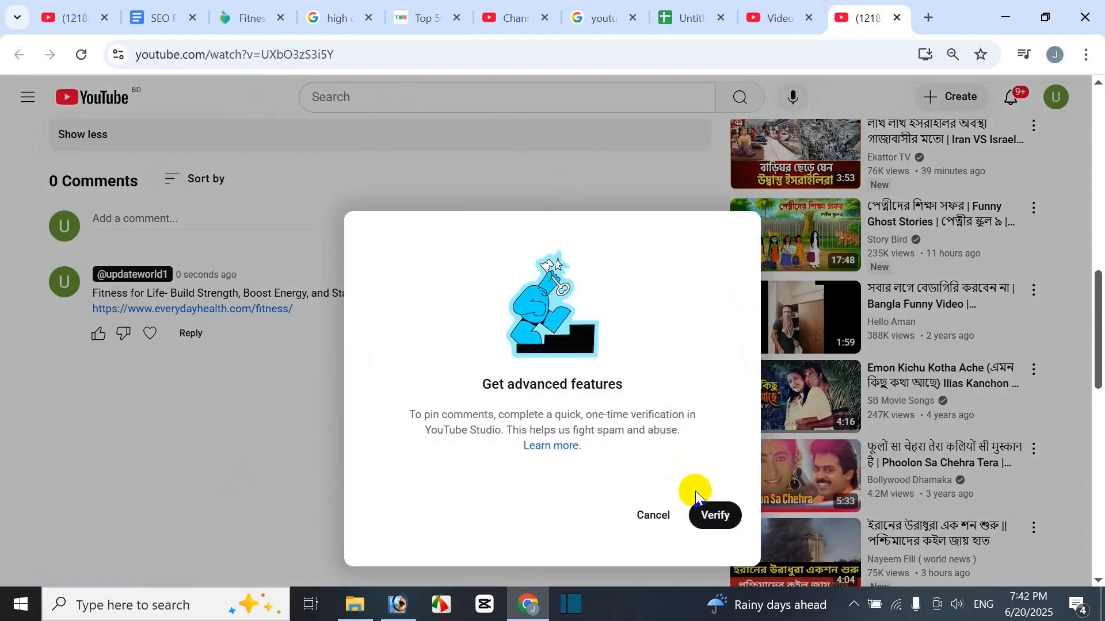
{"action": "left_click", "coordinate": [651, 513]}
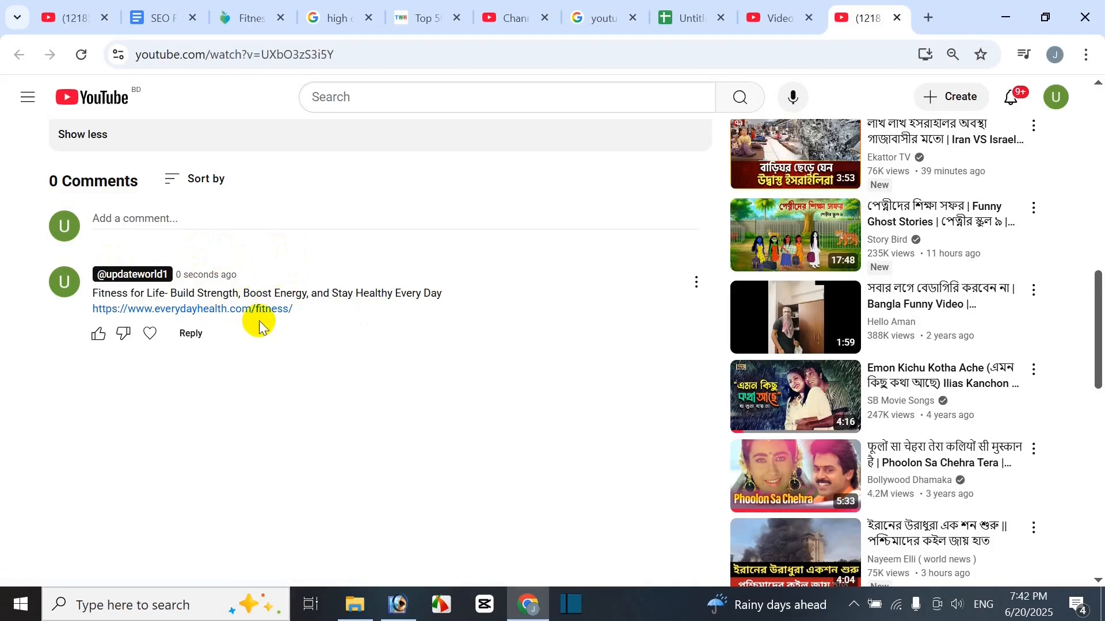
{"action": "scroll", "coordinate": [291, 309], "scroll_direction": "up", "scroll_amount": 2}
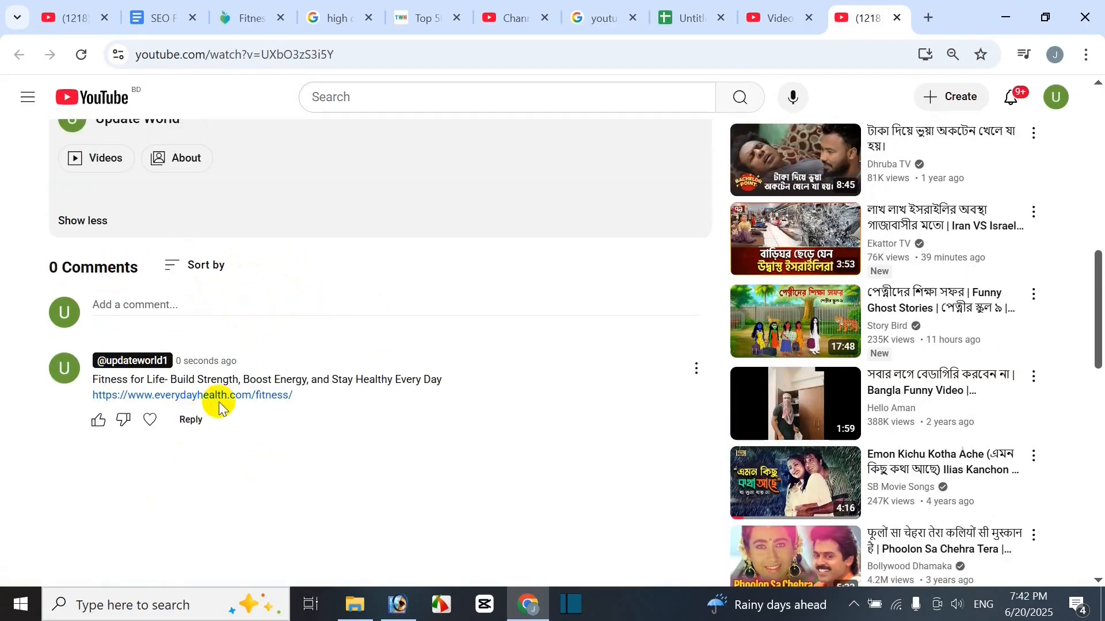
{"action": "scroll", "coordinate": [219, 408], "scroll_direction": "up", "scroll_amount": 9}
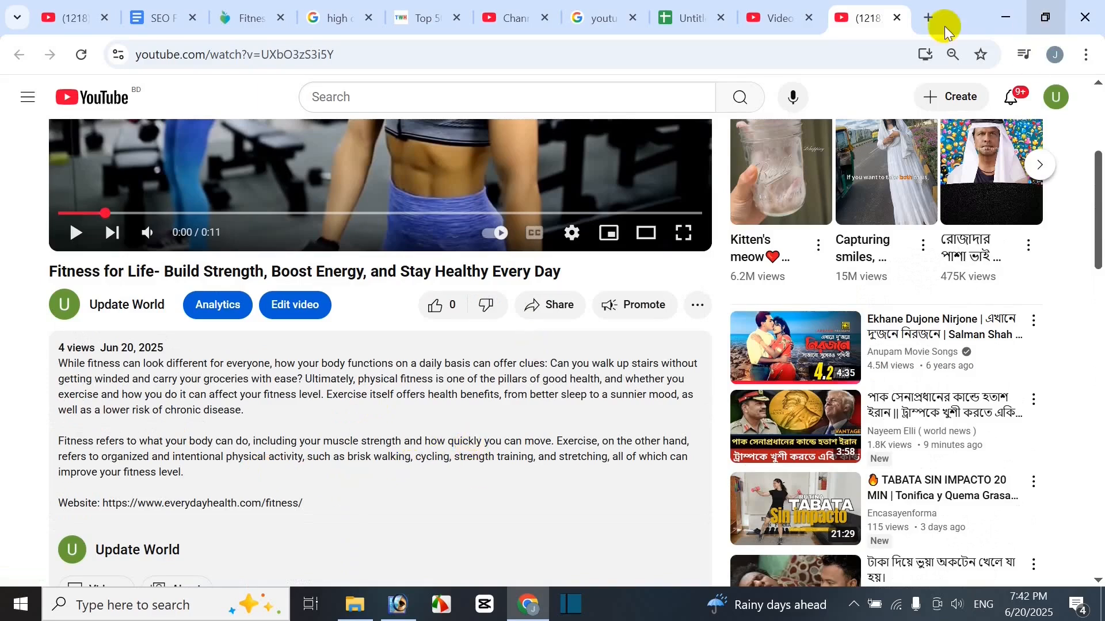
Close the video watch page, check the sheet's Live Link column, and go to Your channel
{"action": "left_click", "coordinate": [897, 18]}
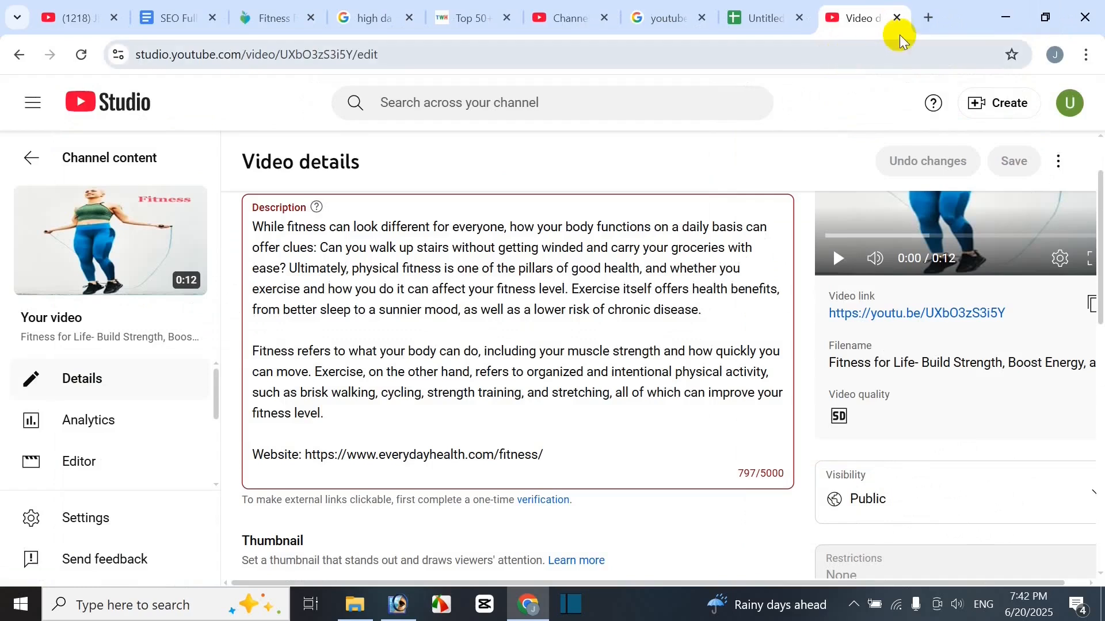
{"action": "left_click", "coordinate": [743, 17]}
{"action": "left_click", "coordinate": [648, 320]}
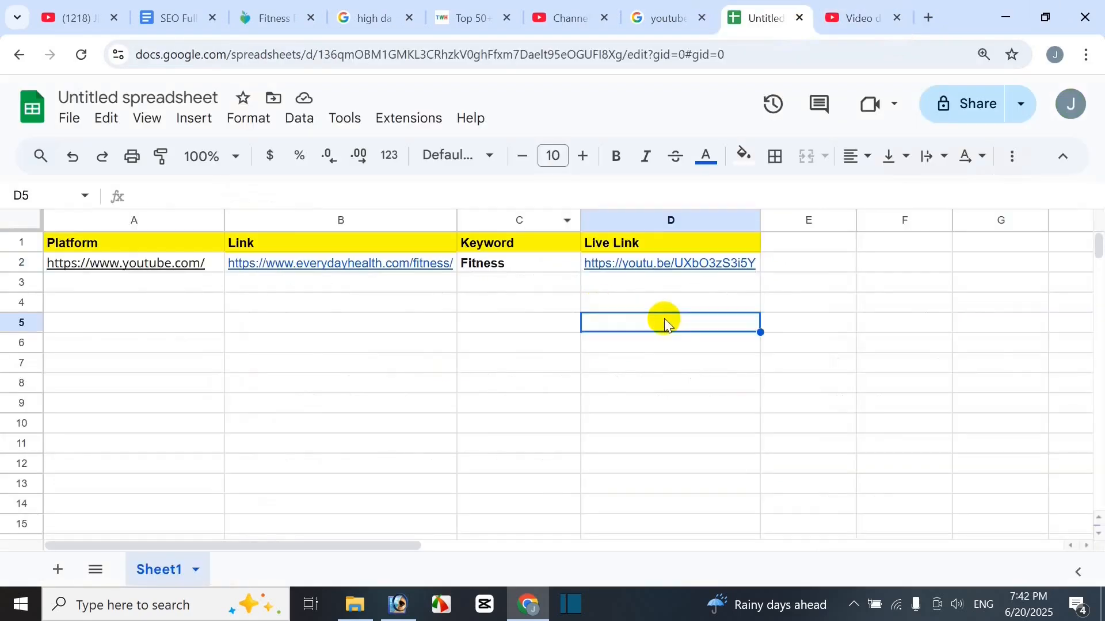
{"action": "mouse_move", "coordinate": [653, 266]}
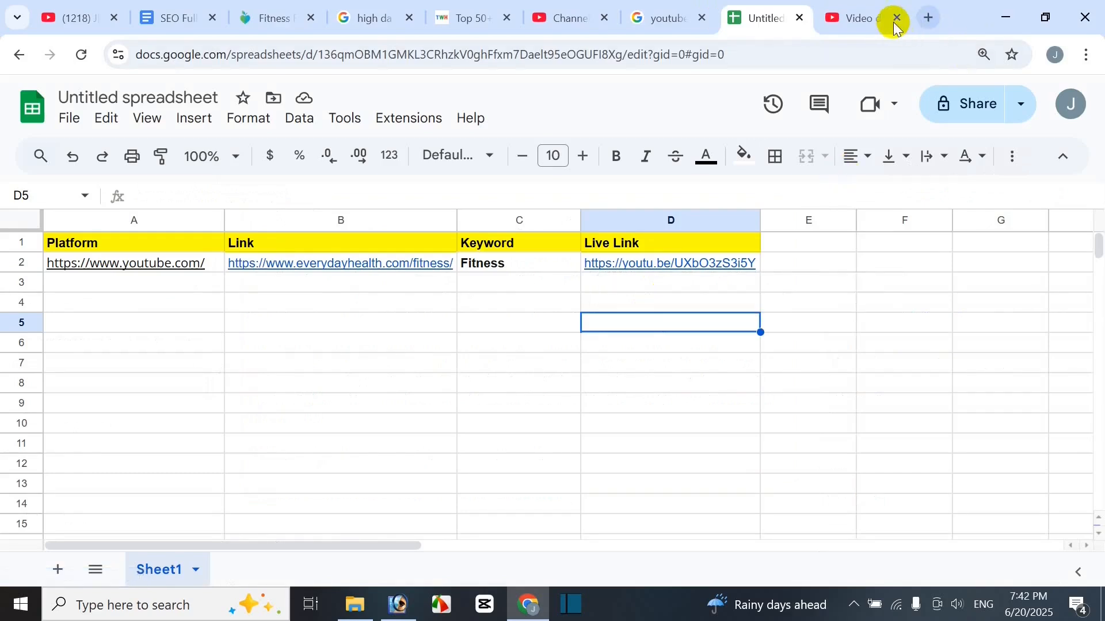
{"action": "left_click", "coordinate": [858, 18]}
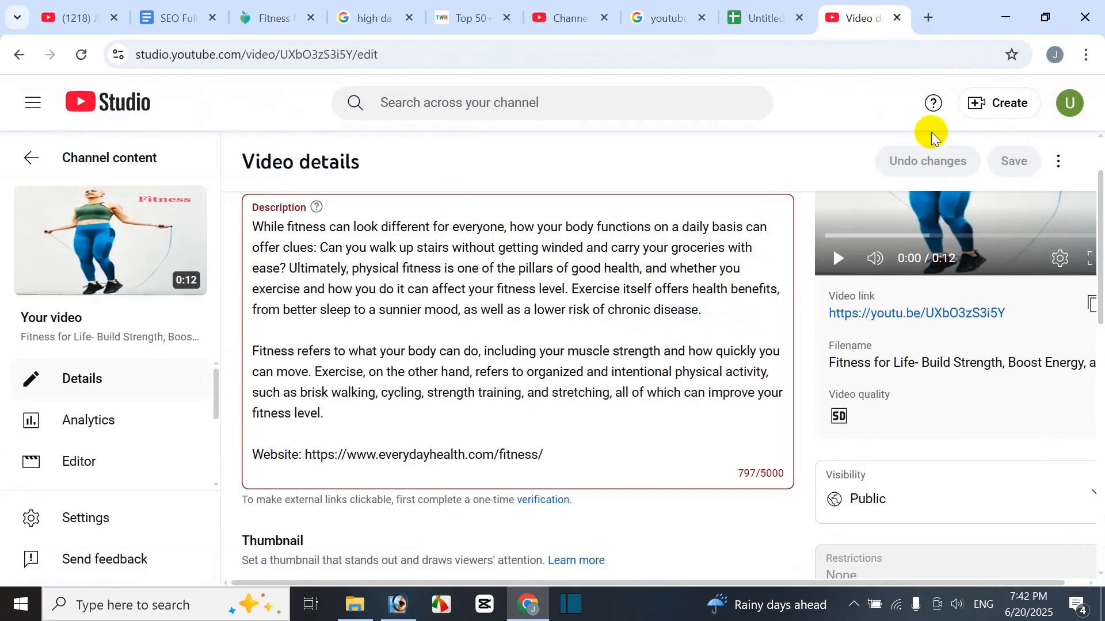
{"action": "left_click", "coordinate": [1067, 104]}
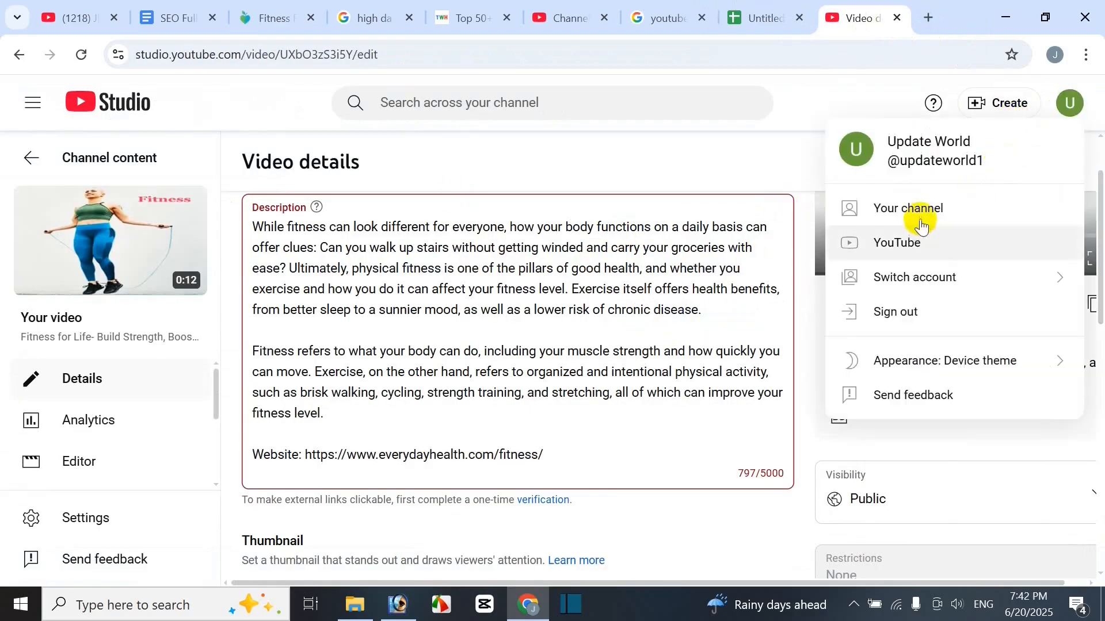
{"action": "left_click", "coordinate": [916, 218]}
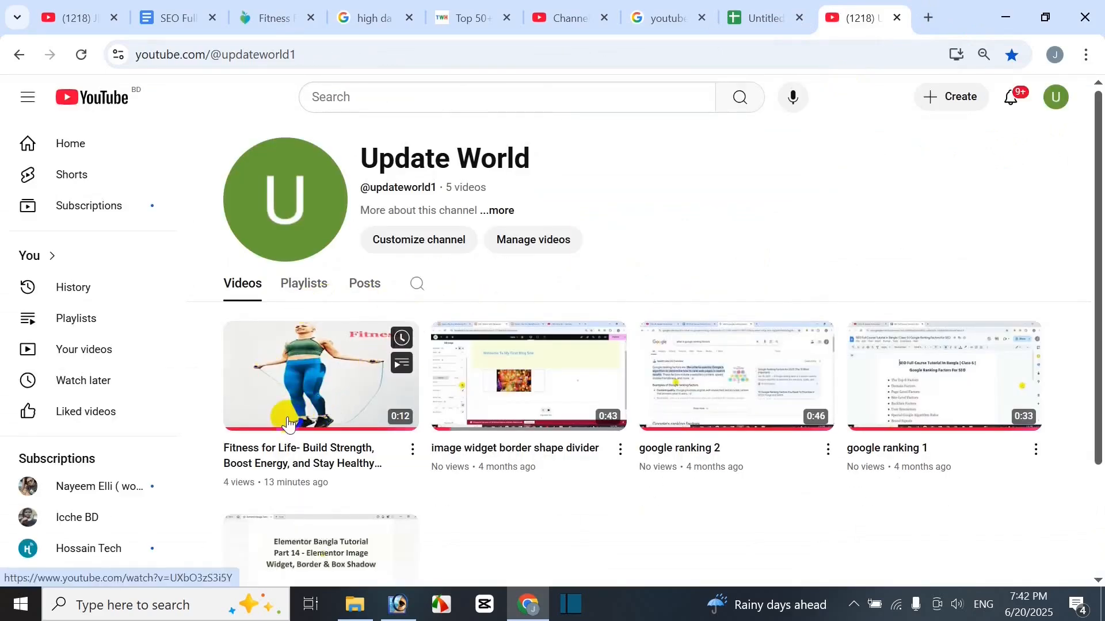
Copy the Fitness for Life video's share link and select cell D4 in the spreadsheet
{"action": "left_click", "coordinate": [412, 450]}
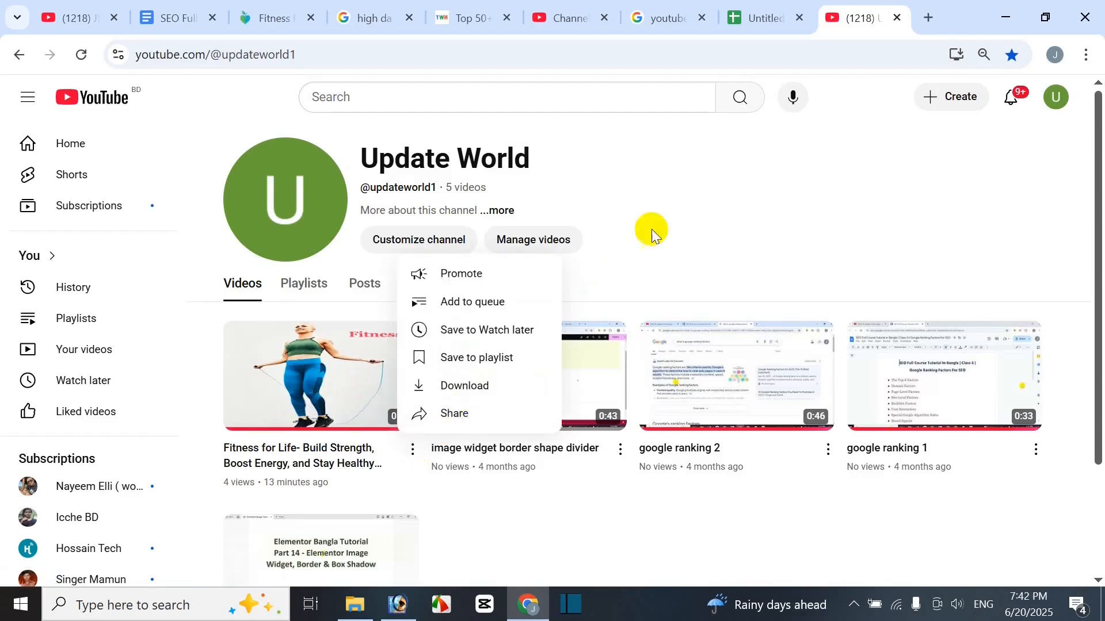
{"action": "left_click", "coordinate": [255, 255]}
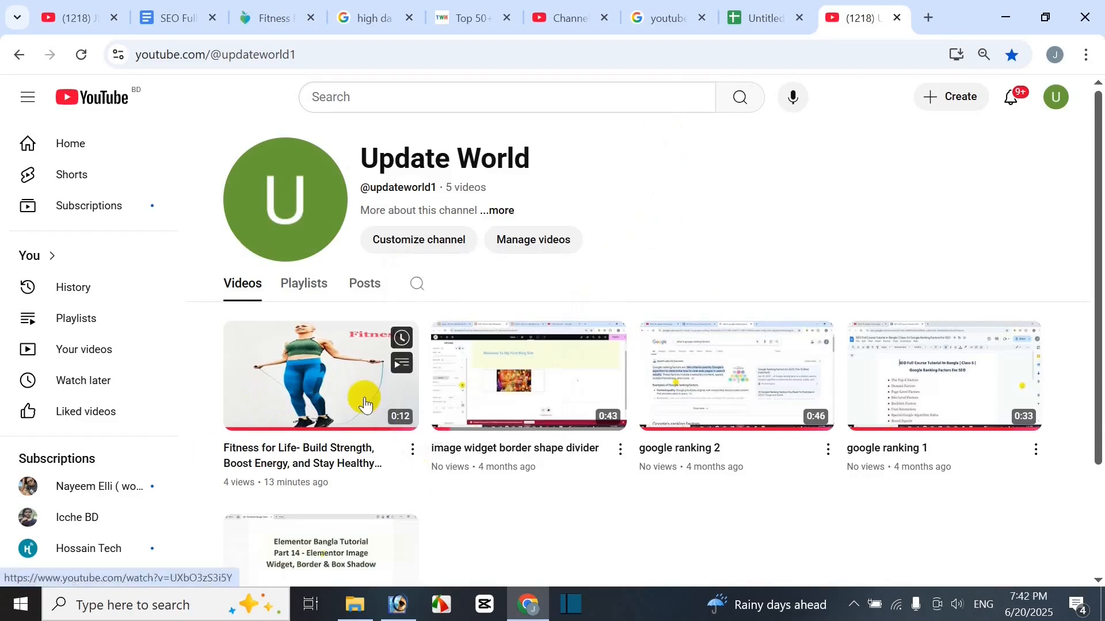
{"action": "left_click", "coordinate": [412, 451]}
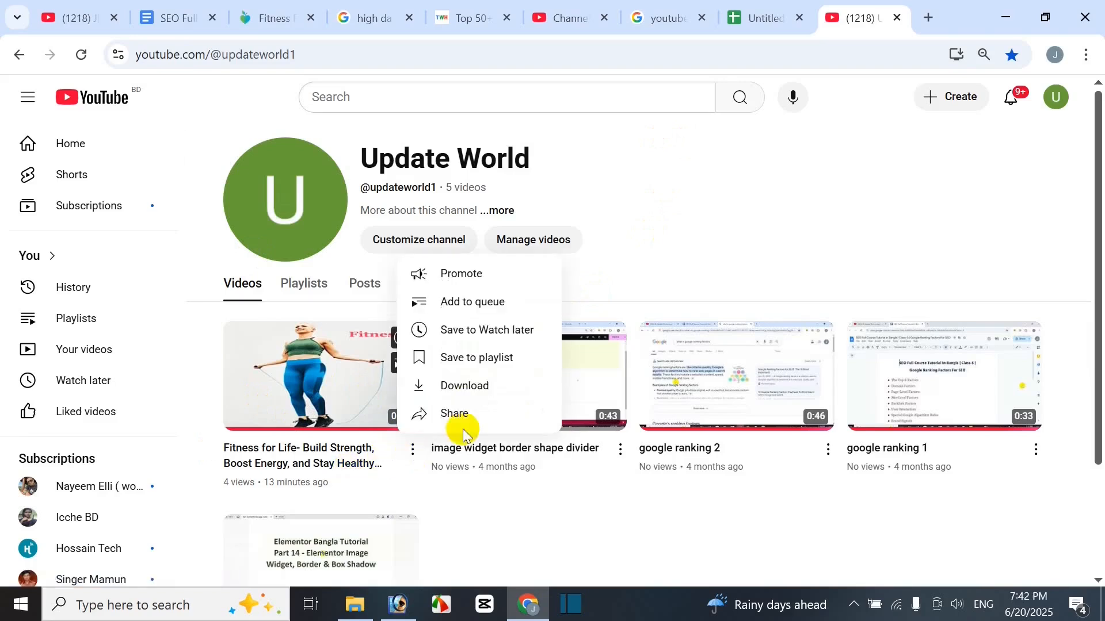
{"action": "left_click", "coordinate": [475, 410]}
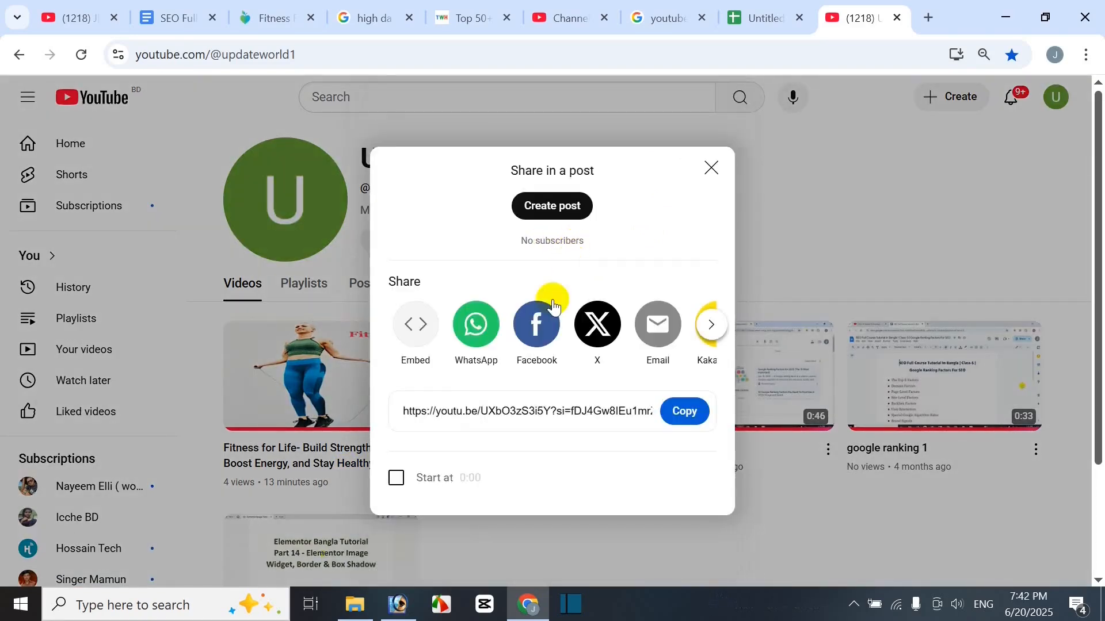
{"action": "left_click", "coordinate": [682, 413]}
{"action": "left_click", "coordinate": [741, 17]}
{"action": "left_click", "coordinate": [655, 358]}
{"action": "left_click", "coordinate": [625, 305]}
Paste the share link into D4 and test it by opening the video and its description
{"action": "key", "text": "ctrl+v"}
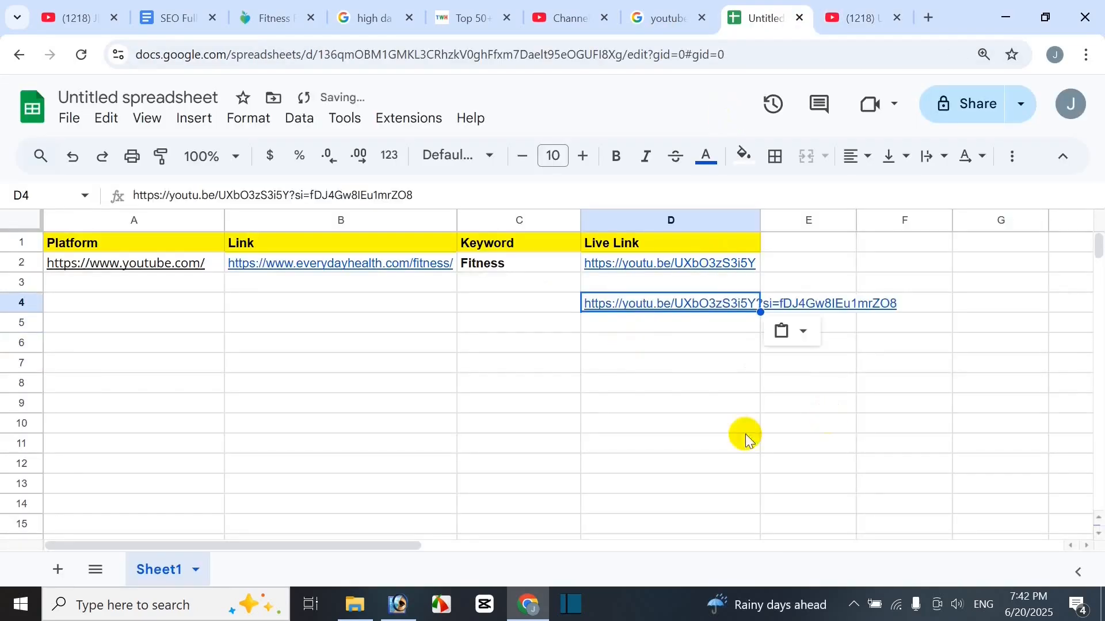
{"action": "left_click", "coordinate": [685, 395]}
{"action": "left_click", "coordinate": [726, 305]}
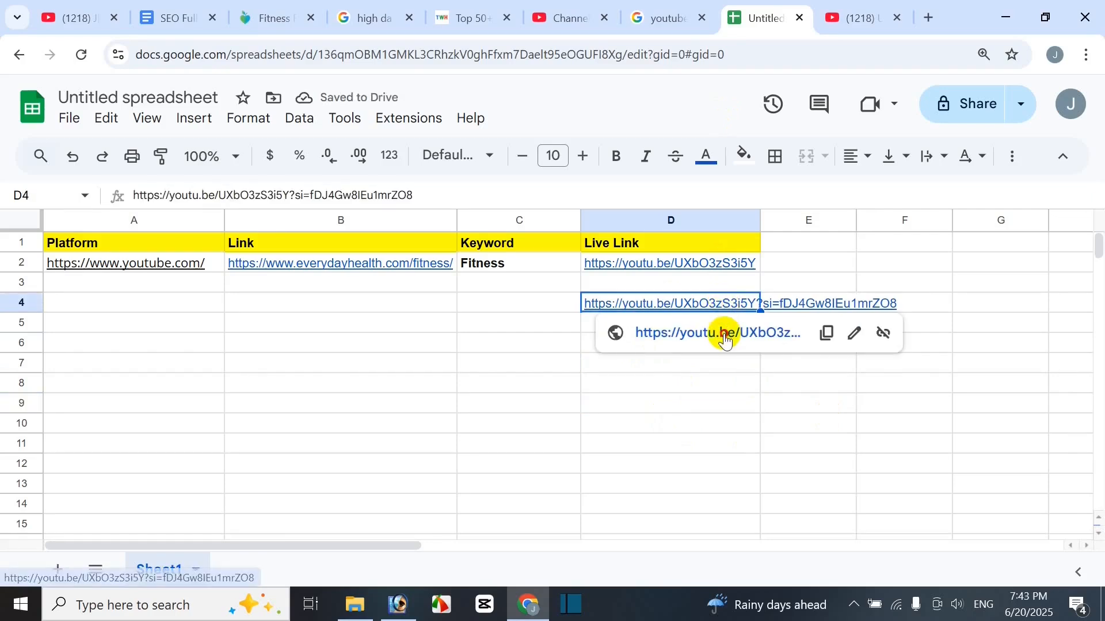
{"action": "left_click", "coordinate": [724, 333]}
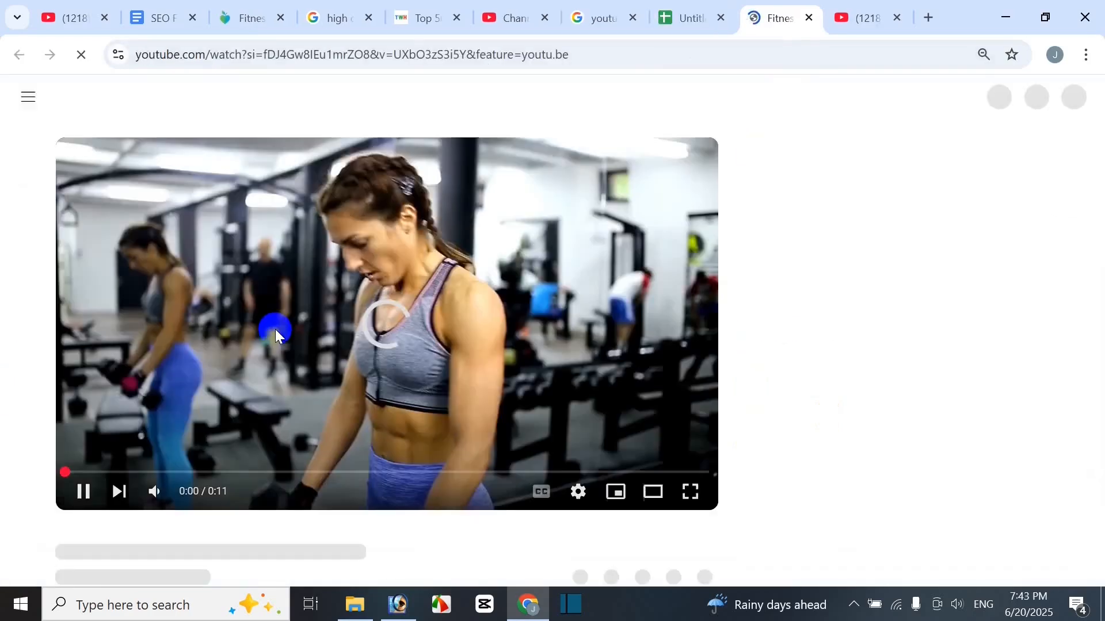
{"action": "left_click", "coordinate": [463, 387]}
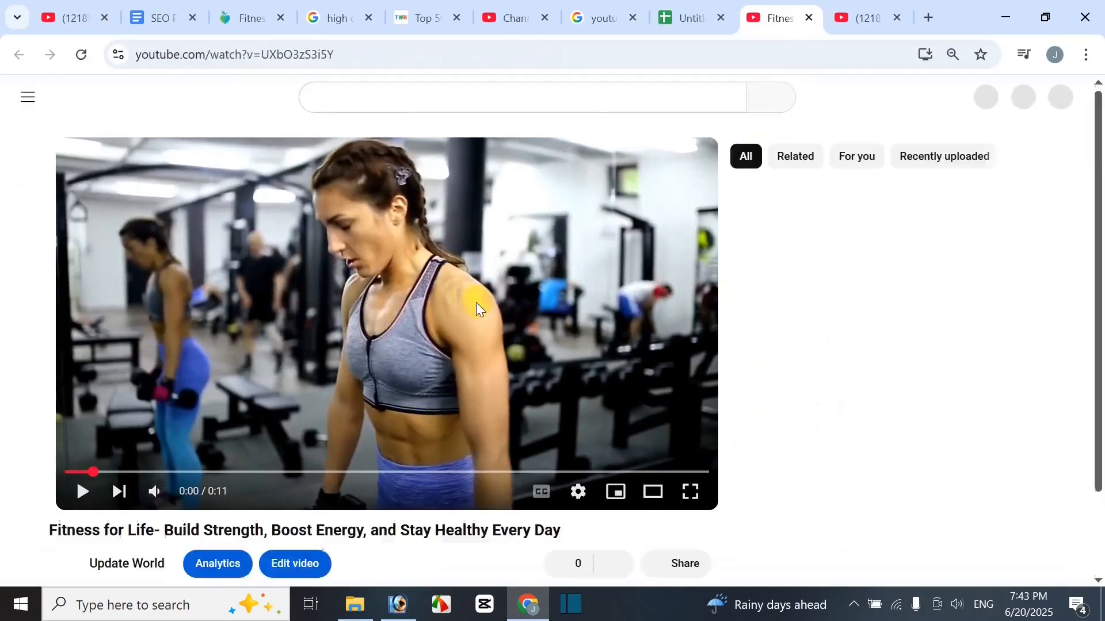
{"action": "scroll", "coordinate": [553, 308], "scroll_direction": "down", "scroll_amount": 2}
{"action": "scroll", "coordinate": [440, 350], "scroll_direction": "down", "scroll_amount": 4}
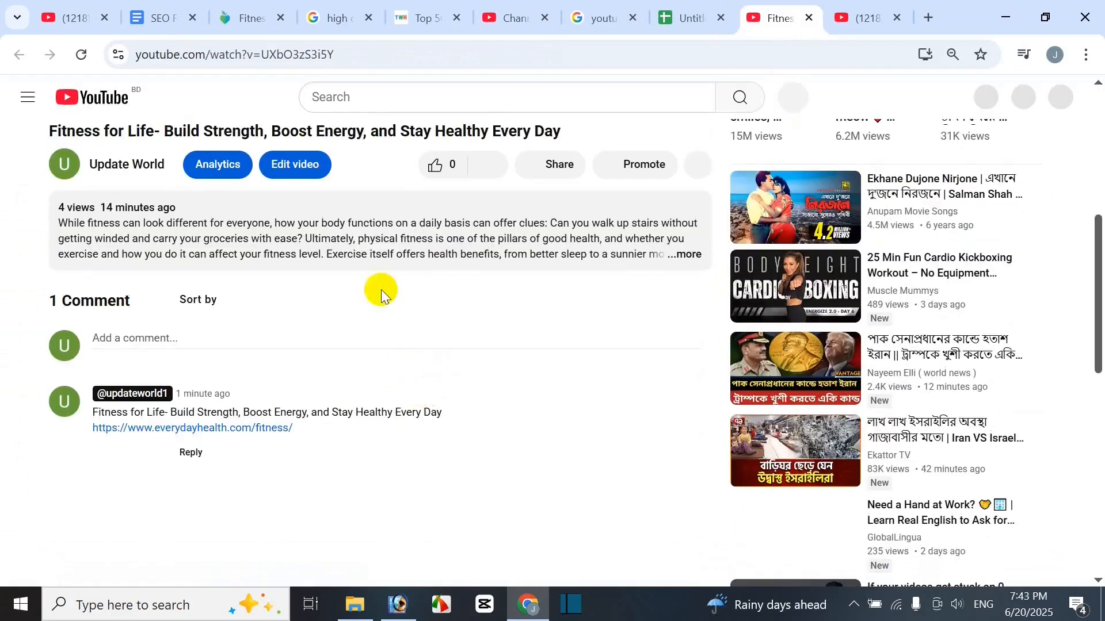
{"action": "left_click", "coordinate": [689, 254]}
{"action": "scroll", "coordinate": [361, 440], "scroll_direction": "down", "scroll_amount": 5}
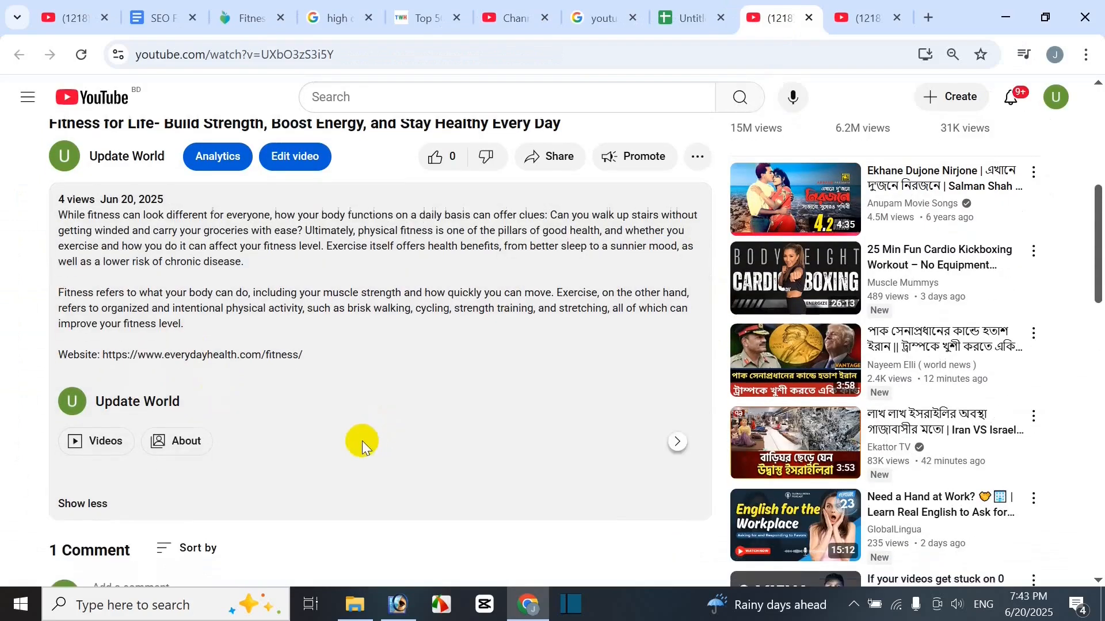
Close the video tab and clear the extra link from cell D4
{"action": "left_click", "coordinate": [808, 17]}
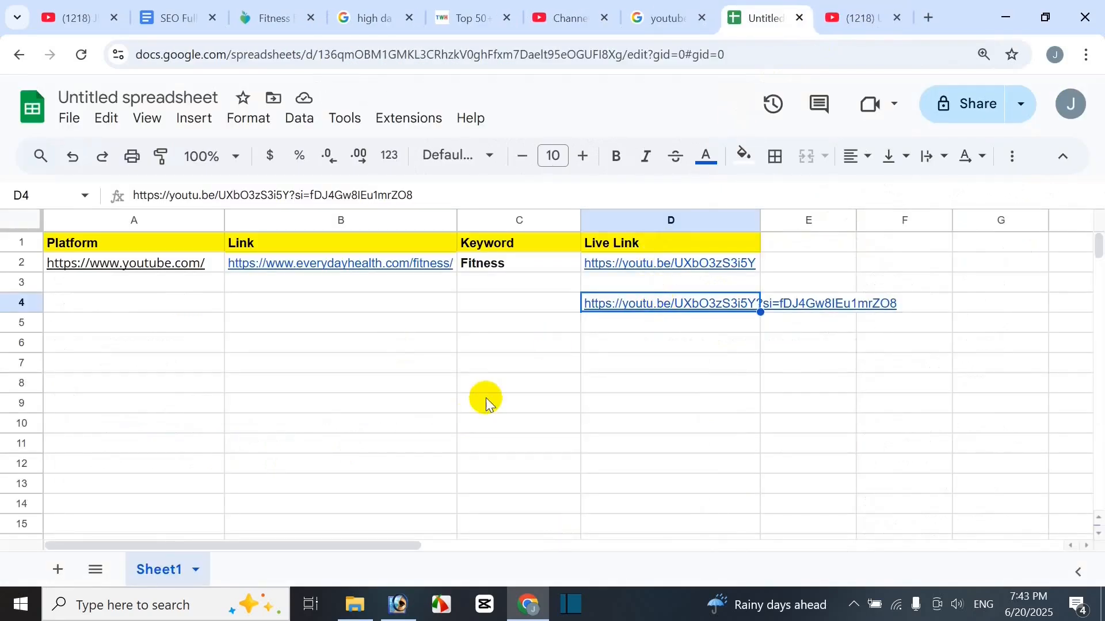
{"action": "key", "text": "Delete"}
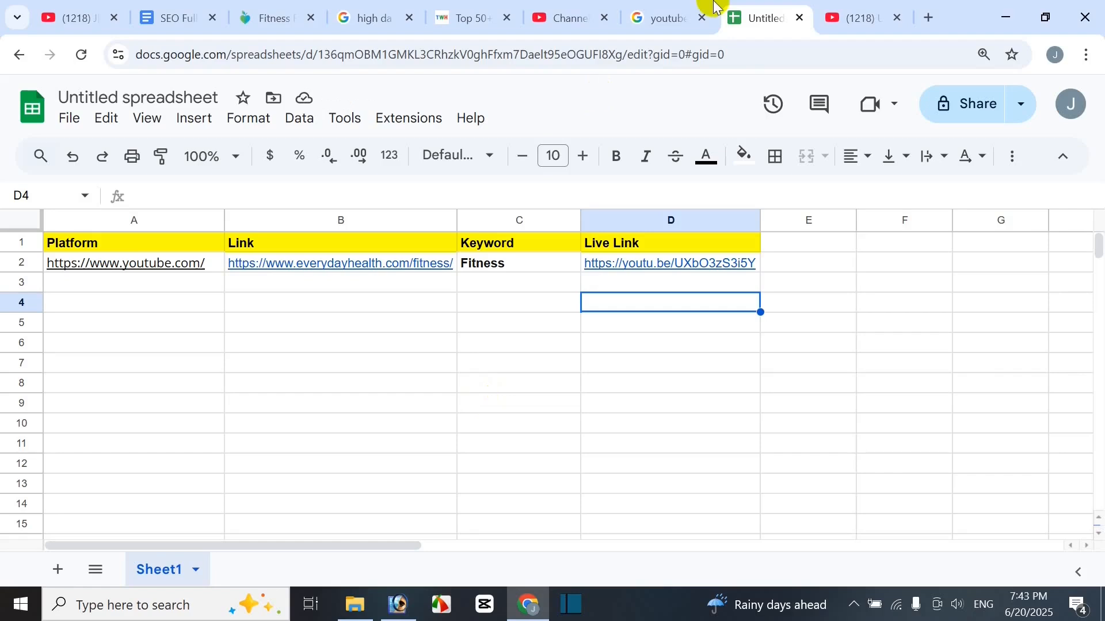
{"action": "left_click", "coordinate": [858, 16]}
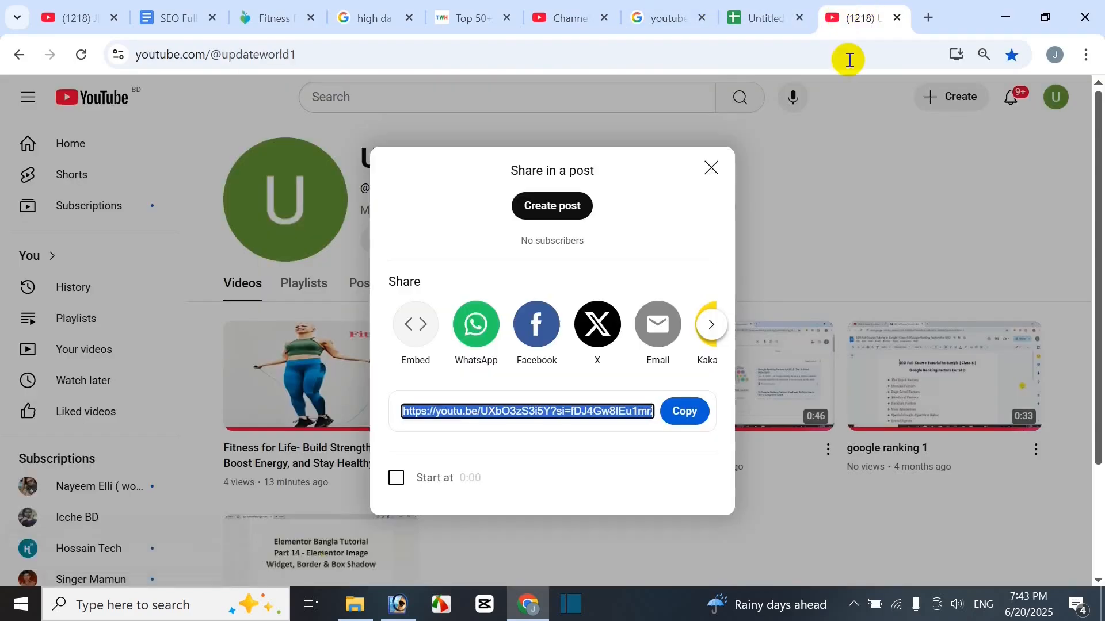
Copy the vimeo.com address from the video submission sites list and load it in a new tab
{"action": "left_click", "coordinate": [898, 19]}
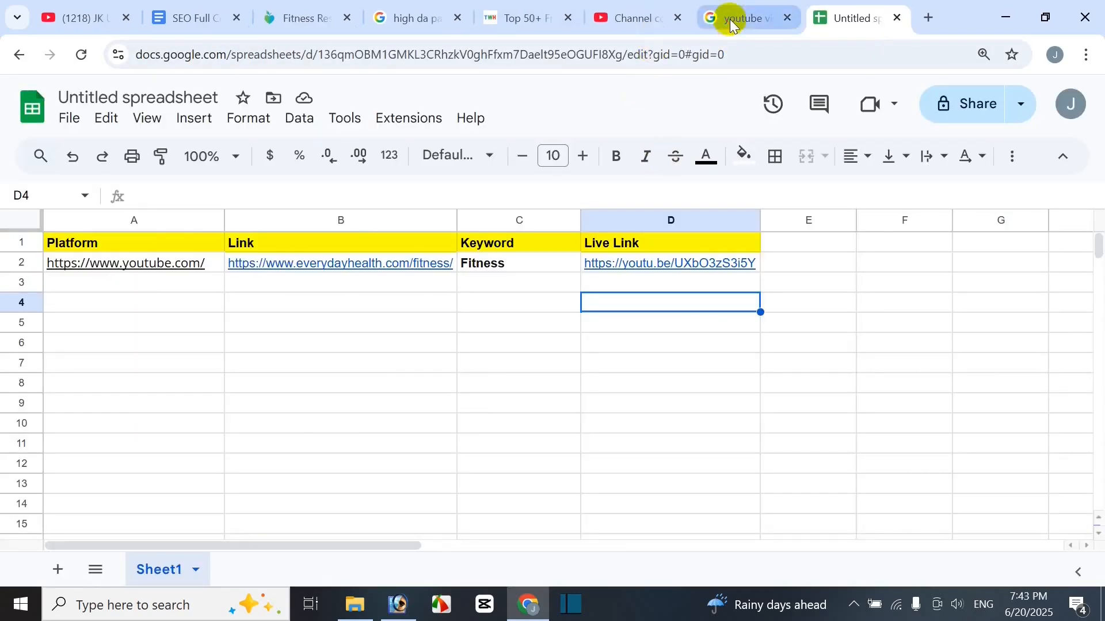
{"action": "left_click", "coordinate": [730, 19]}
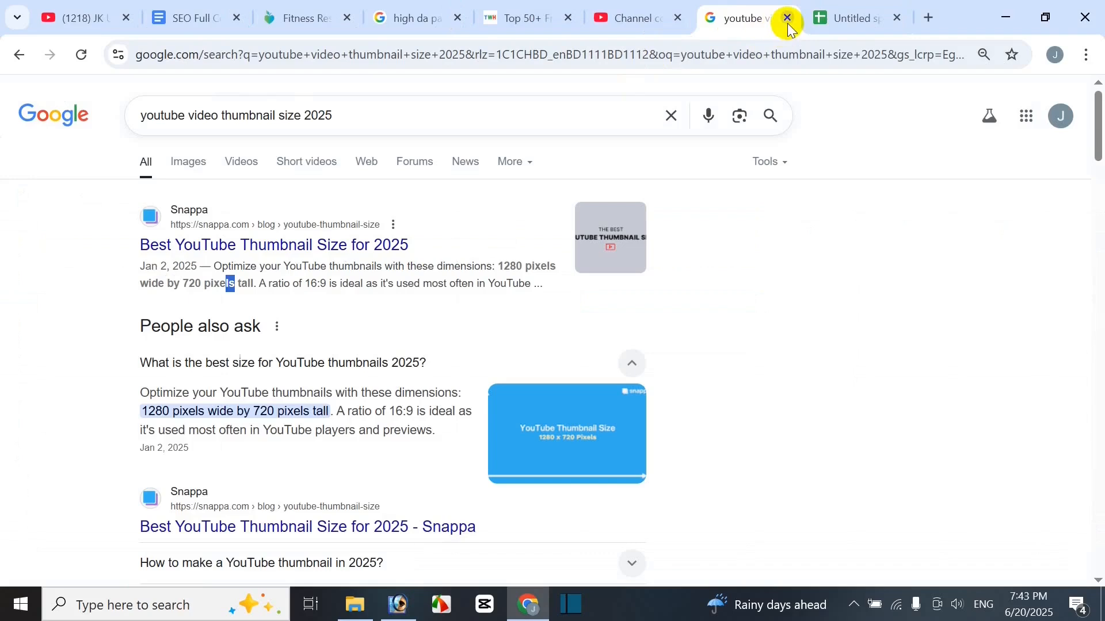
{"action": "left_click", "coordinate": [512, 19]}
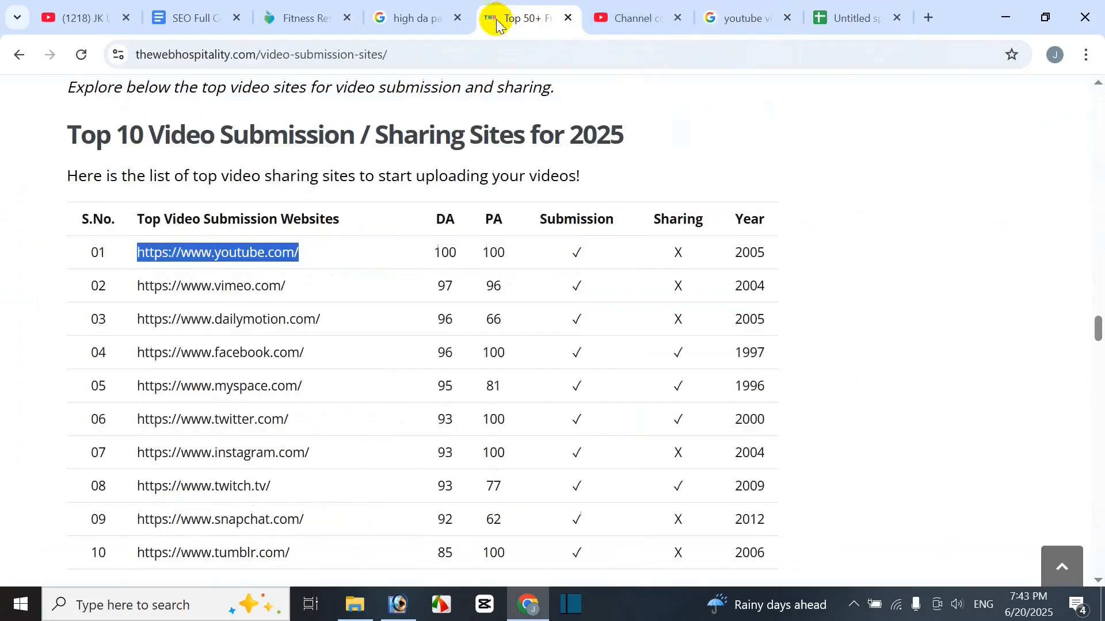
{"action": "left_click", "coordinate": [262, 290]}
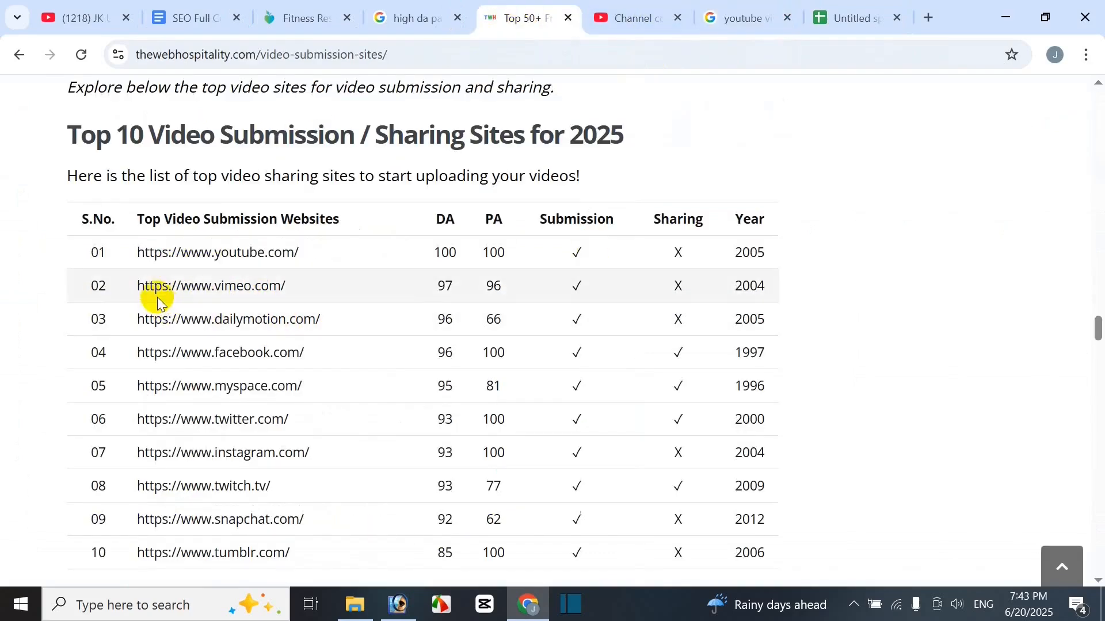
{"action": "left_click_drag", "start_coordinate": [138, 286], "coordinate": [311, 288]}
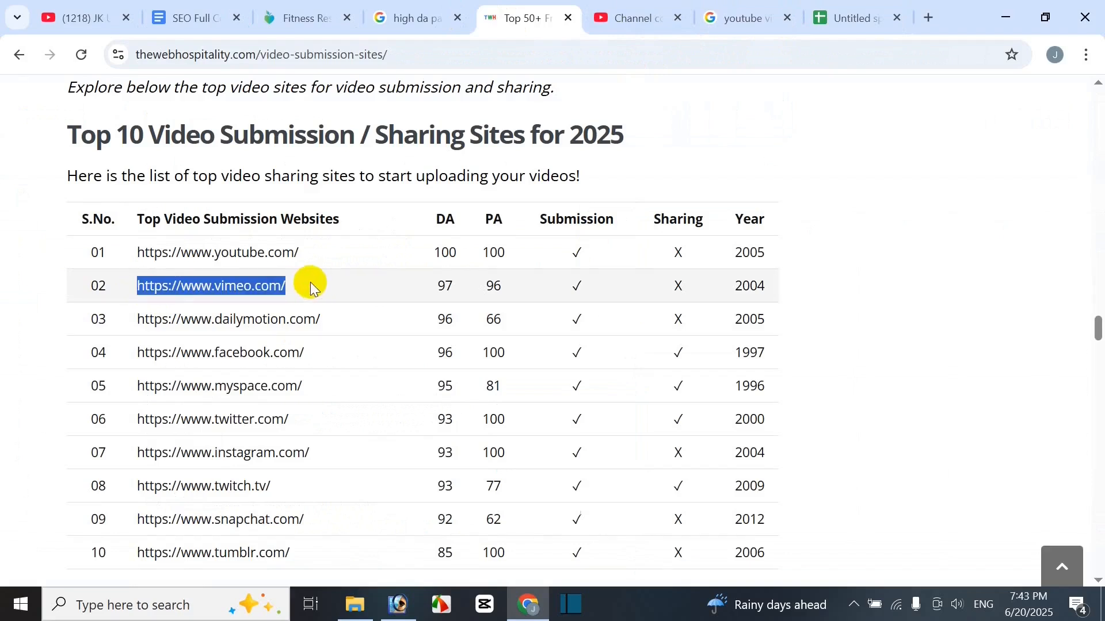
{"action": "left_click", "coordinate": [930, 19]}
{"action": "key", "text": "ctrl+v"}
{"action": "key", "text": "Return"}
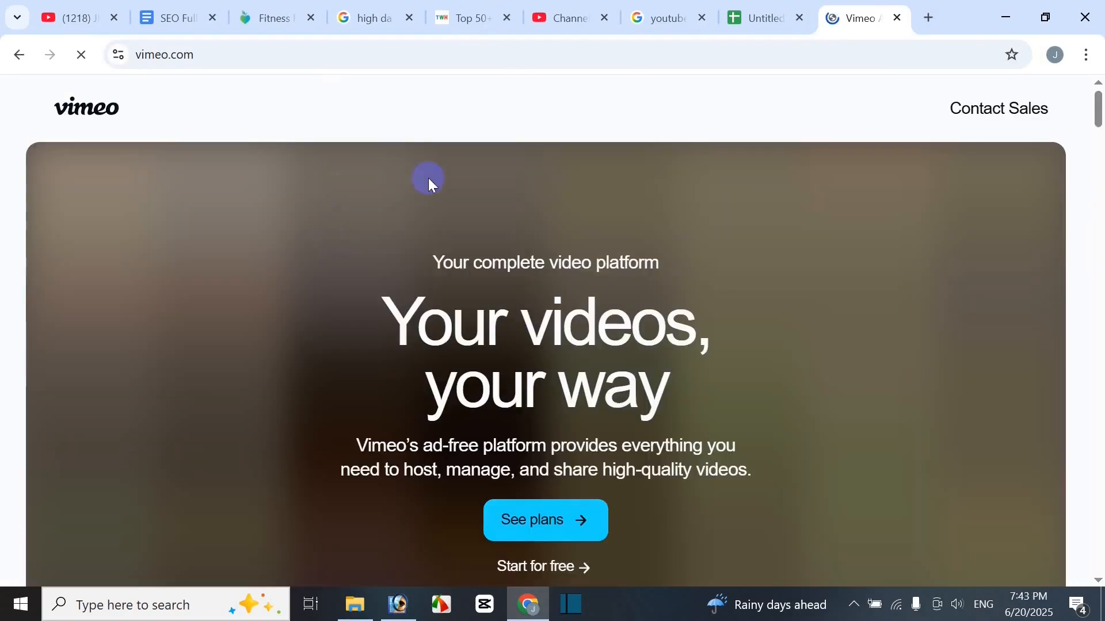
Browse the Vimeo home page and pricing plans, then start the free sign-up
{"action": "scroll", "coordinate": [748, 345], "scroll_direction": "down", "scroll_amount": 7}
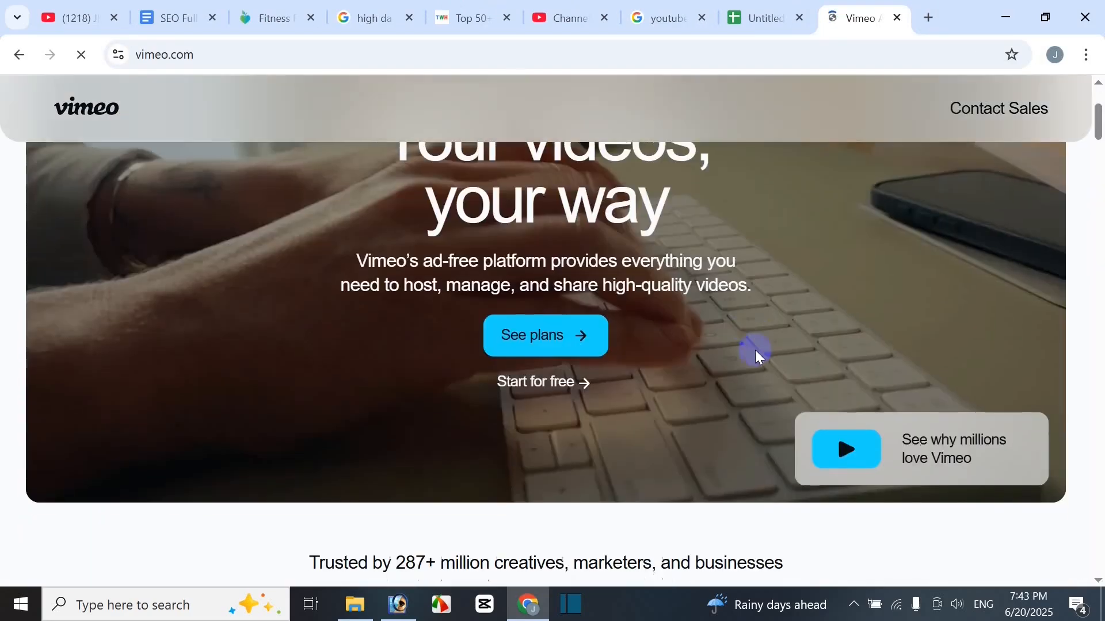
{"action": "scroll", "coordinate": [756, 358], "scroll_direction": "up", "scroll_amount": 8}
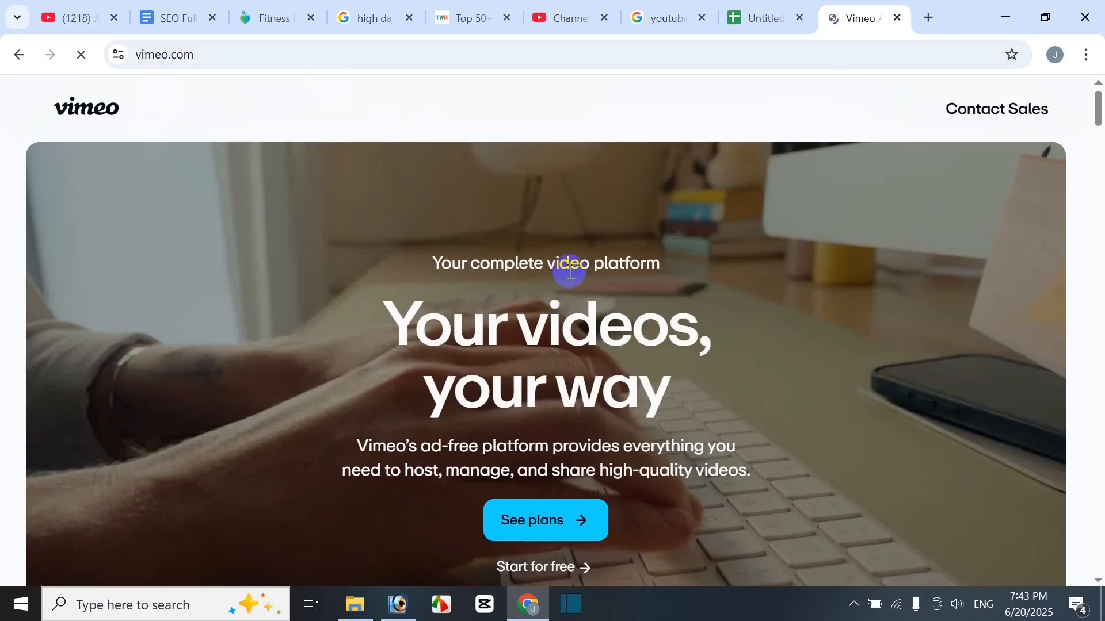
{"action": "scroll", "coordinate": [714, 334], "scroll_direction": "down", "scroll_amount": 3}
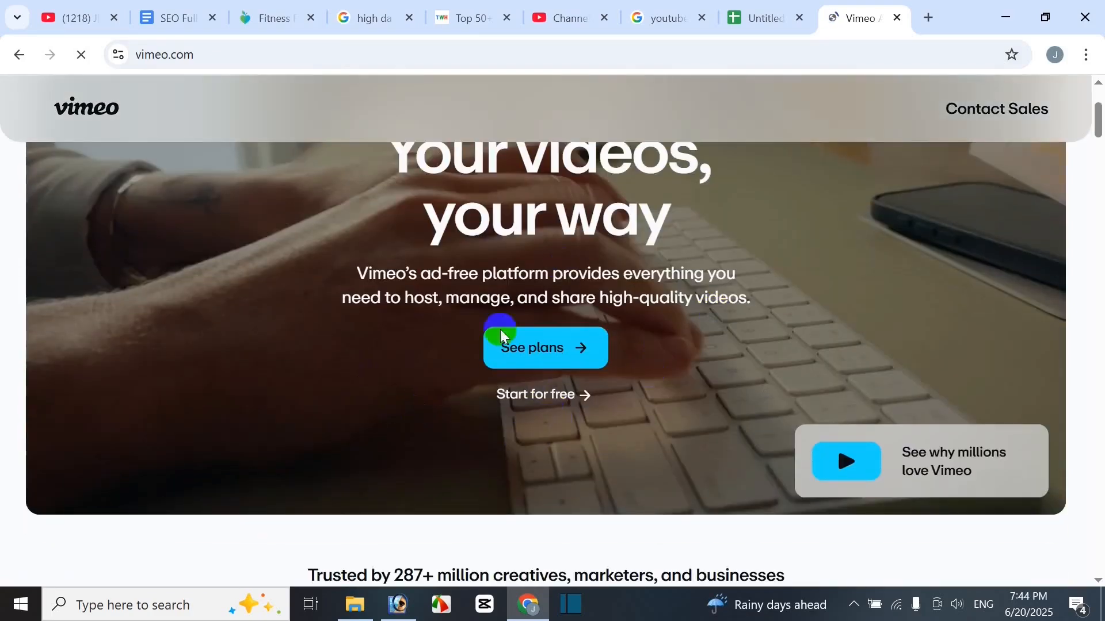
{"action": "left_click", "coordinate": [547, 351]}
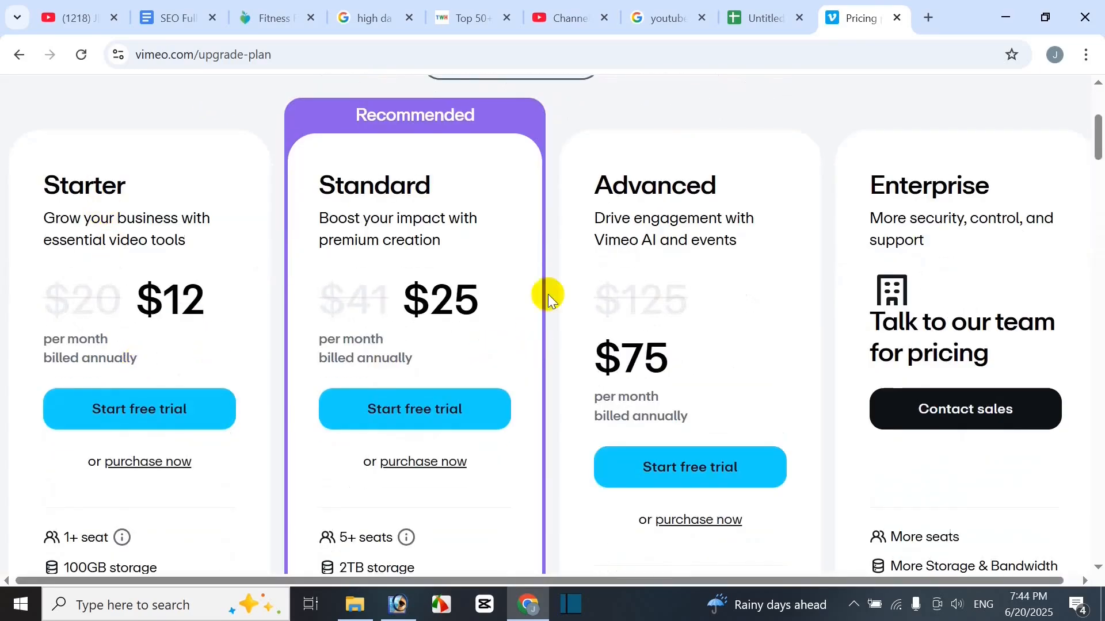
{"action": "left_click", "coordinate": [18, 56]}
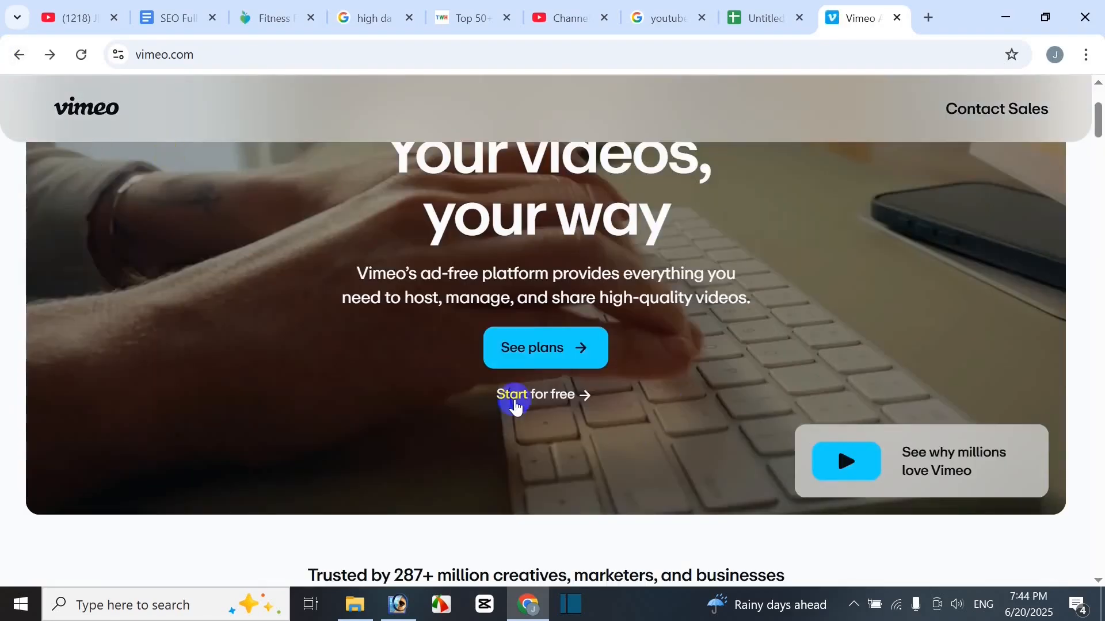
{"action": "left_click", "coordinate": [546, 396]}
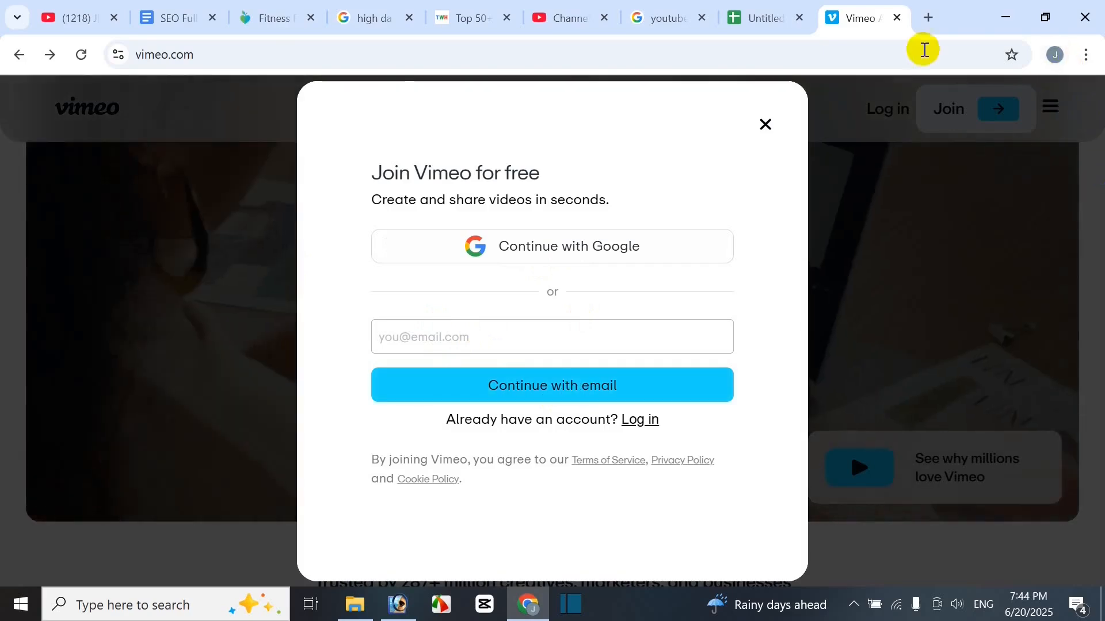
Sign up for Vimeo with a Google account and confirm sharing account details
{"action": "left_click", "coordinate": [550, 247]}
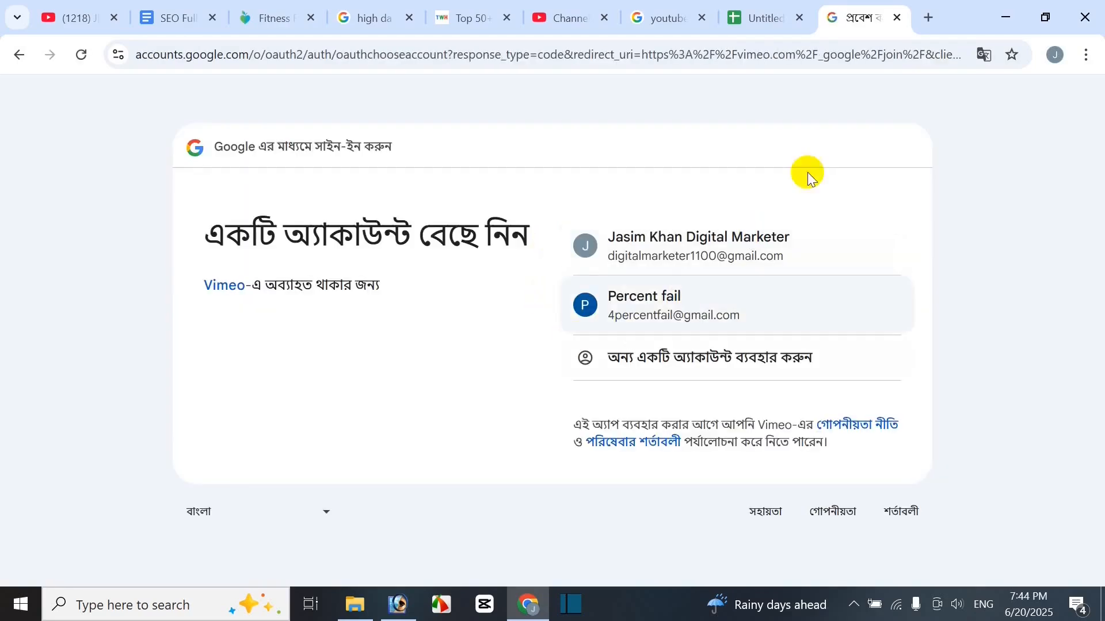
{"action": "left_click", "coordinate": [670, 231]}
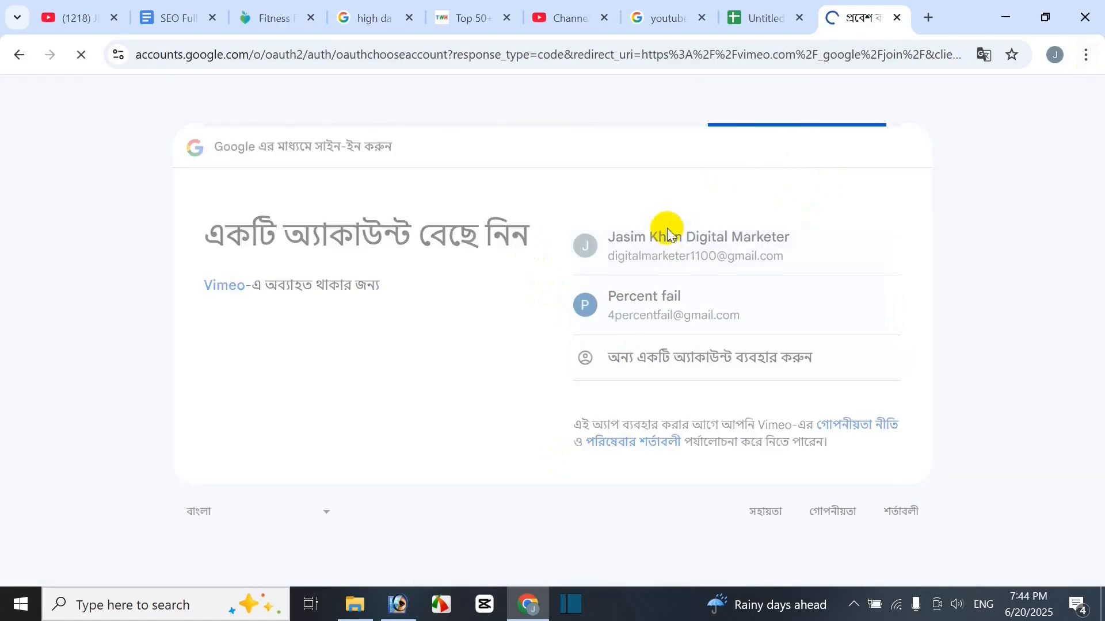
{"action": "left_click", "coordinate": [843, 425]}
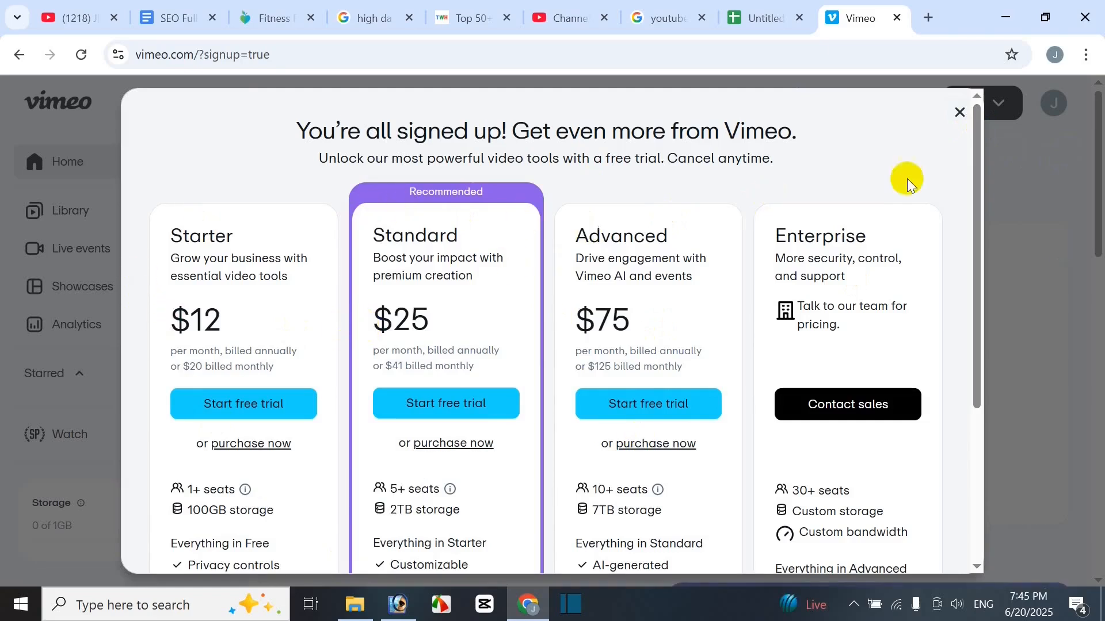
Dismiss the plan upgrade offer and open Settings from the avatar menu
{"action": "left_click", "coordinate": [959, 112]}
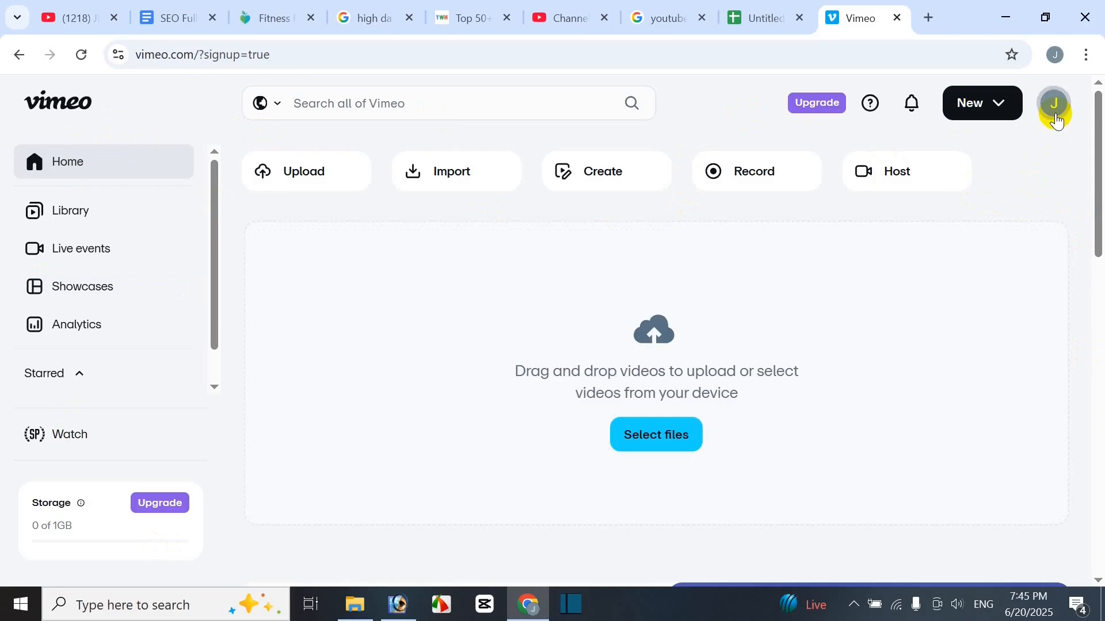
{"action": "left_click", "coordinate": [1056, 105]}
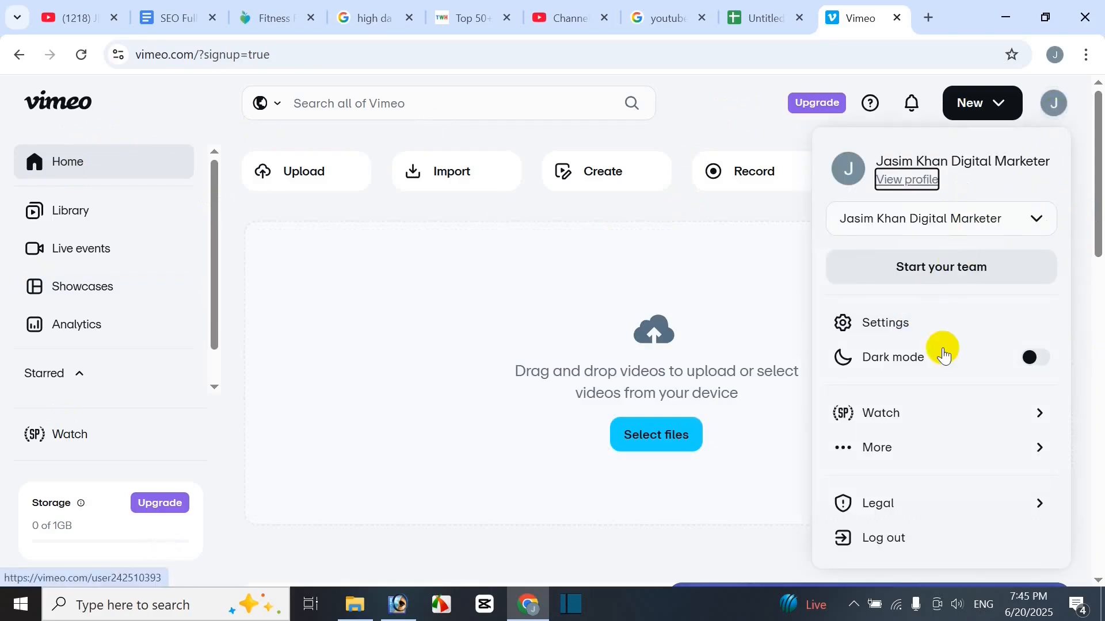
{"action": "left_click", "coordinate": [911, 326]}
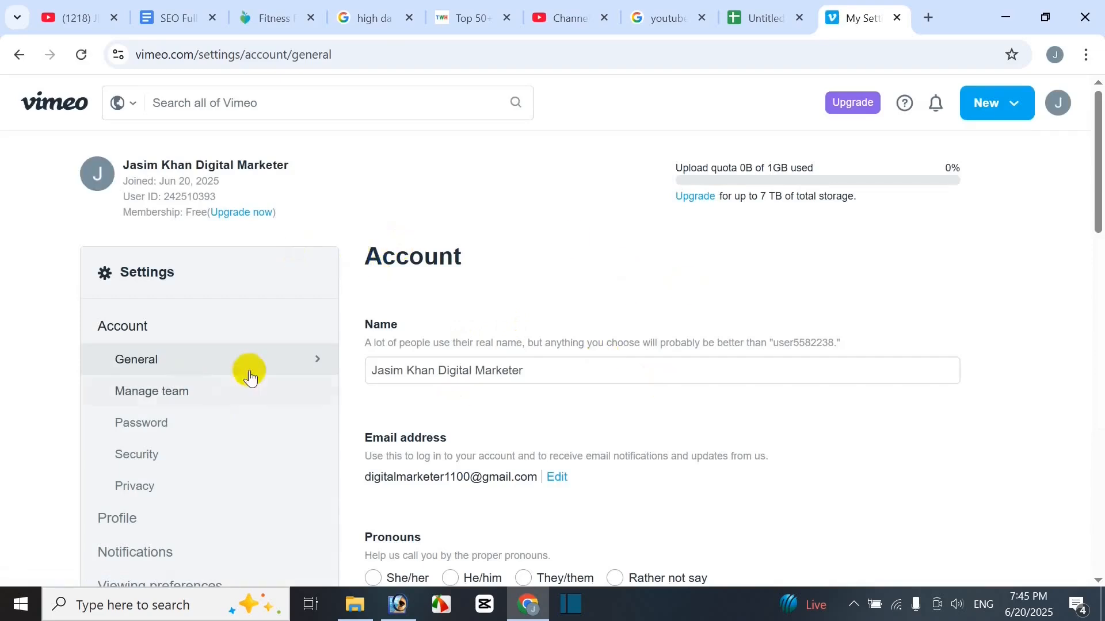
Replace the account name with health-fitness
{"action": "scroll", "coordinate": [441, 357], "scroll_direction": "down", "scroll_amount": 1}
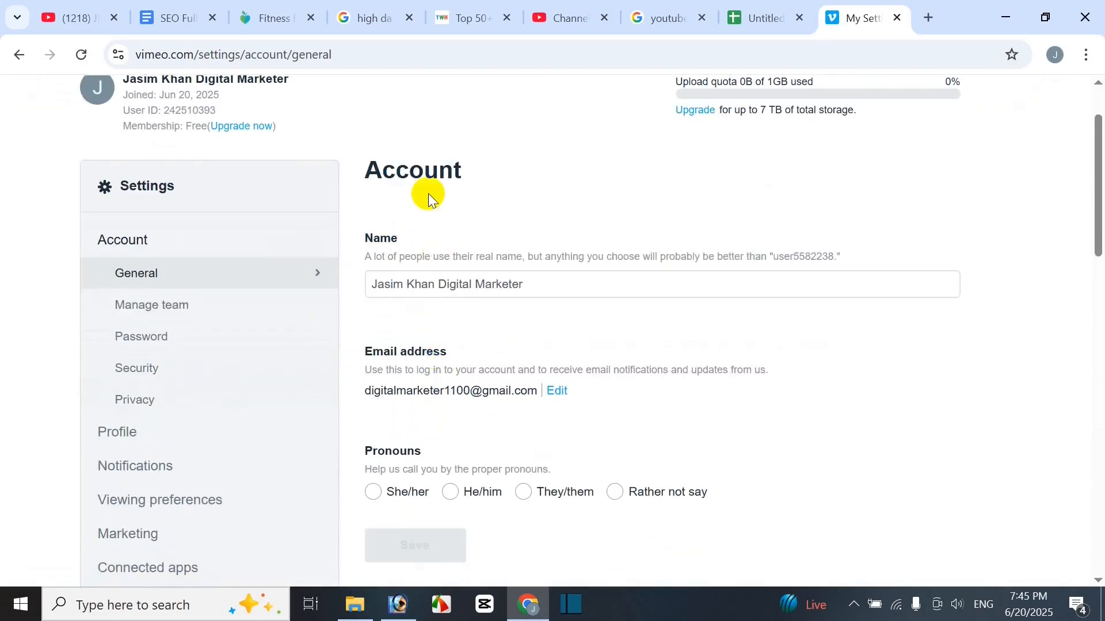
{"action": "left_click_drag", "start_coordinate": [538, 282], "coordinate": [357, 289]}
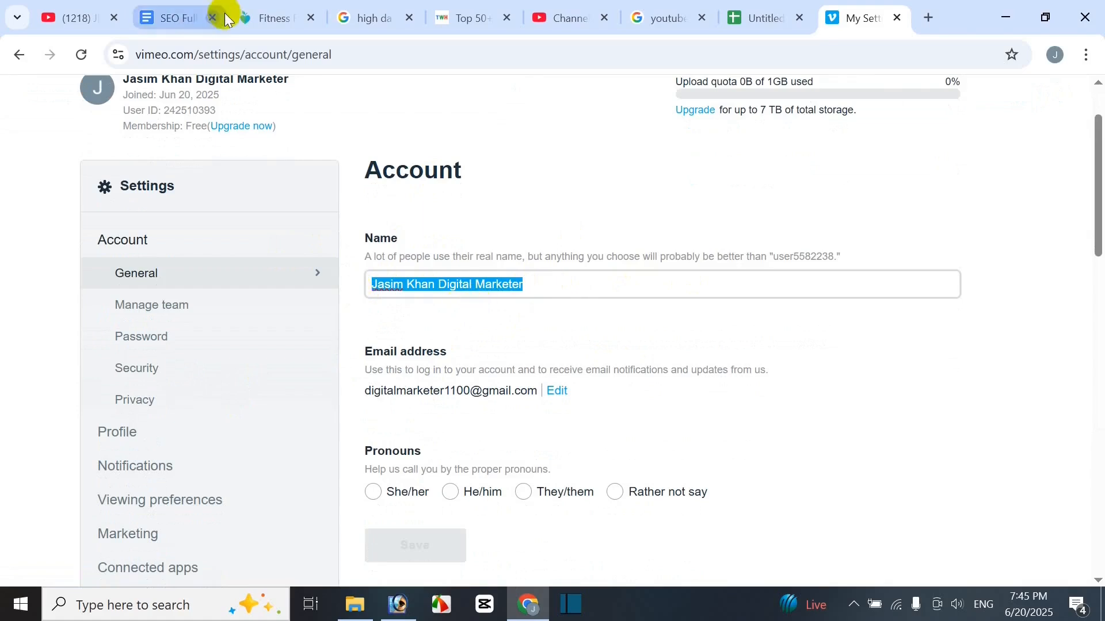
{"action": "left_click", "coordinate": [279, 16]}
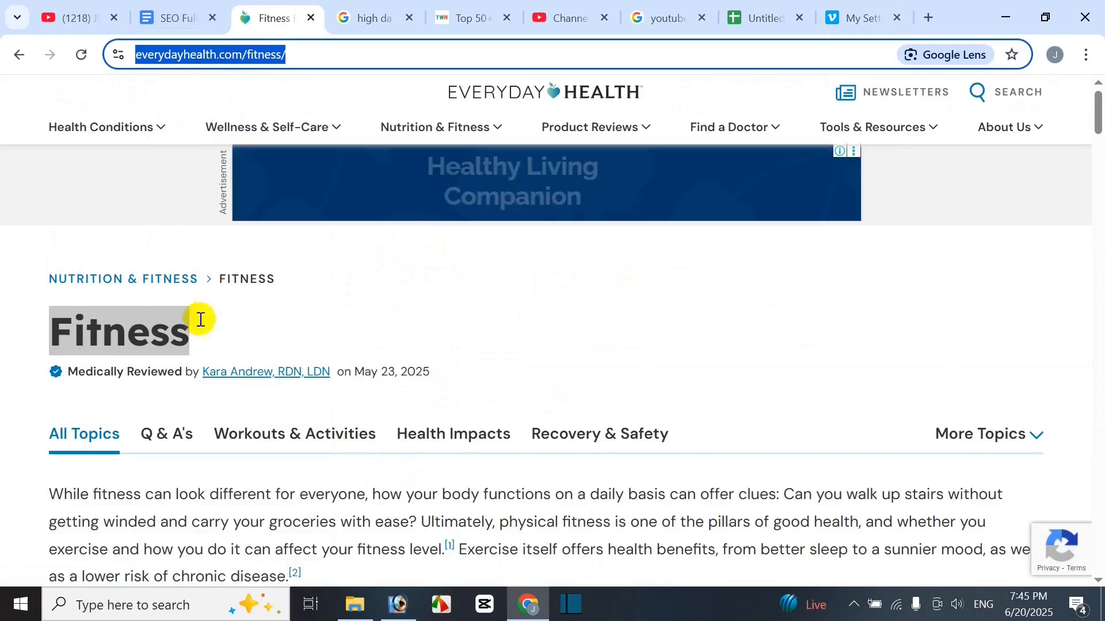
{"action": "left_click", "coordinate": [858, 18]}
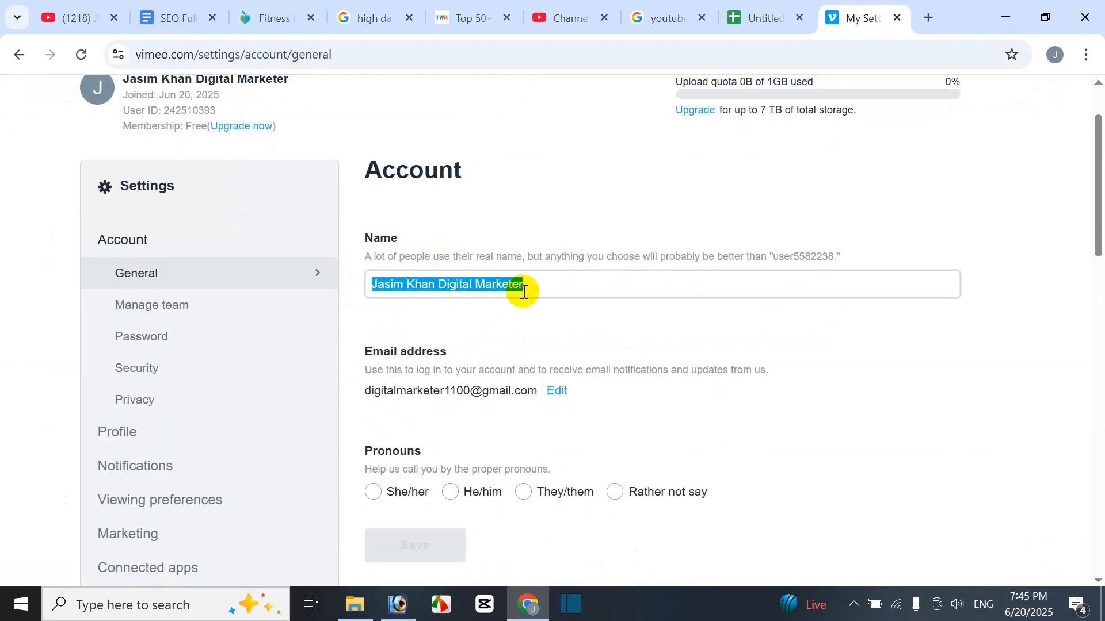
{"action": "left_click", "coordinate": [546, 288]}
{"action": "scroll", "coordinate": [627, 382], "scroll_direction": "down", "scroll_amount": 1}
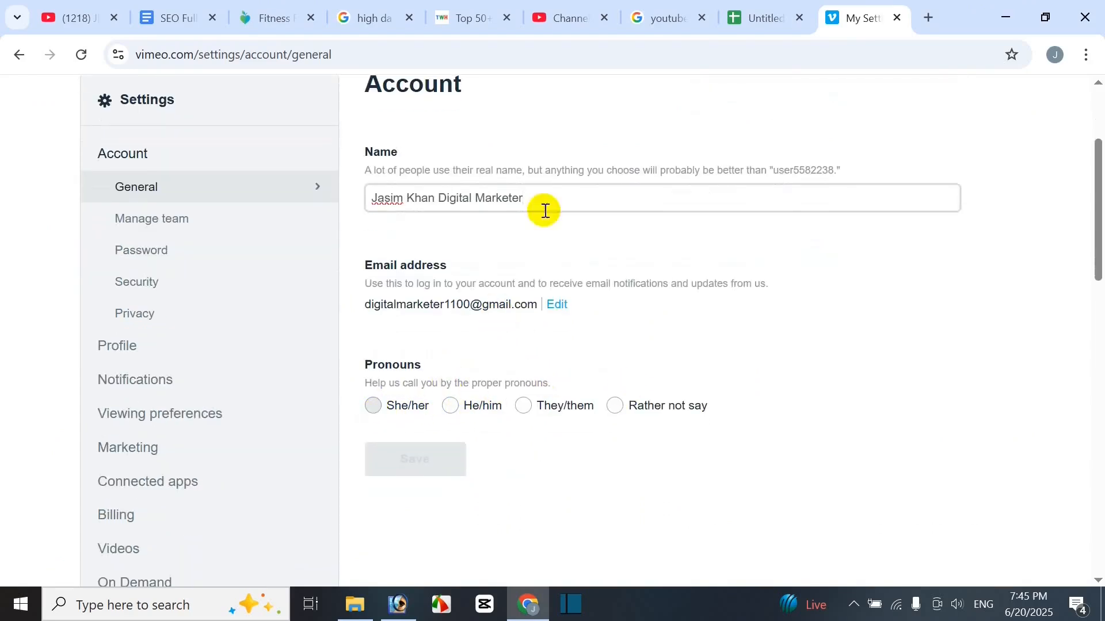
{"action": "left_click_drag", "start_coordinate": [547, 207], "coordinate": [374, 223]}
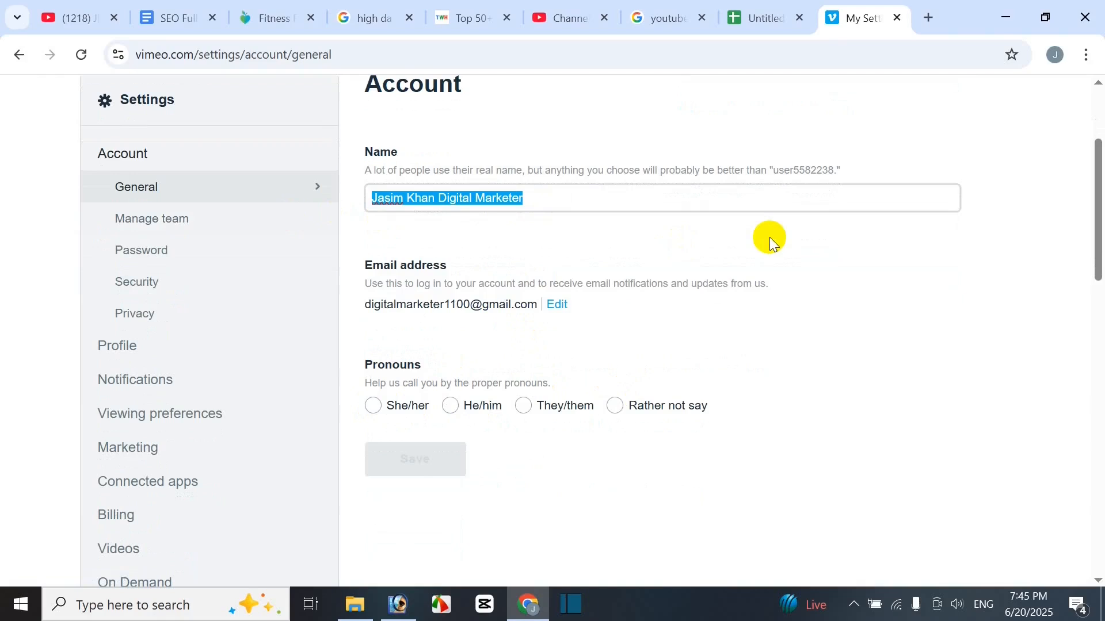
{"action": "type", "text": "health-fitness"}
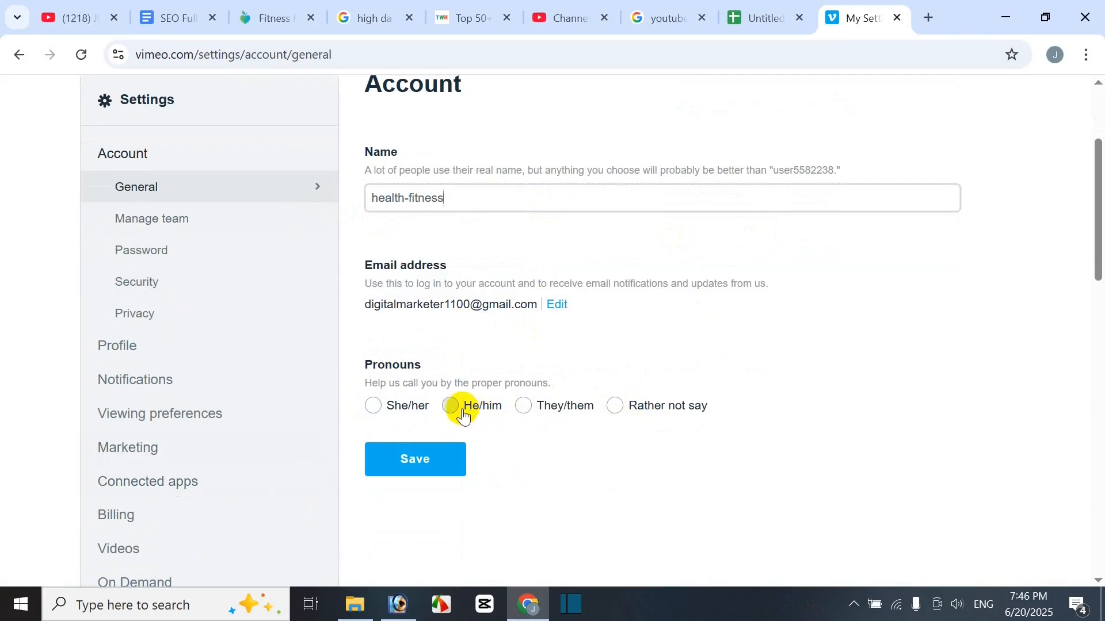
Select He/him pronouns and save the account settings
{"action": "left_click", "coordinate": [464, 415]}
{"action": "left_click", "coordinate": [445, 472]}
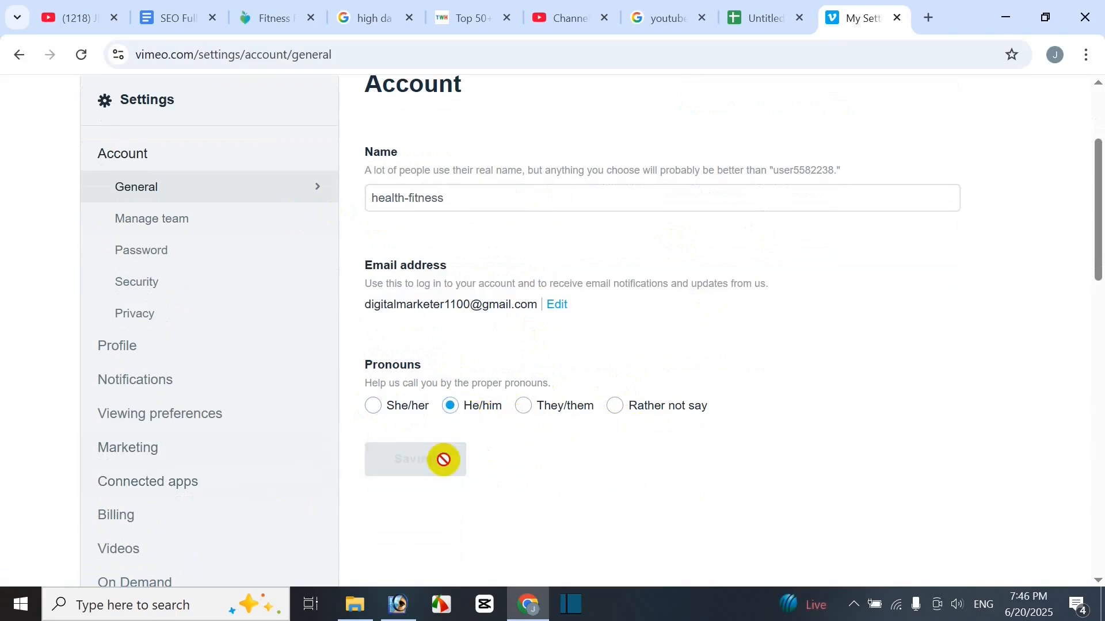
{"action": "scroll", "coordinate": [634, 346], "scroll_direction": "down", "scroll_amount": 5}
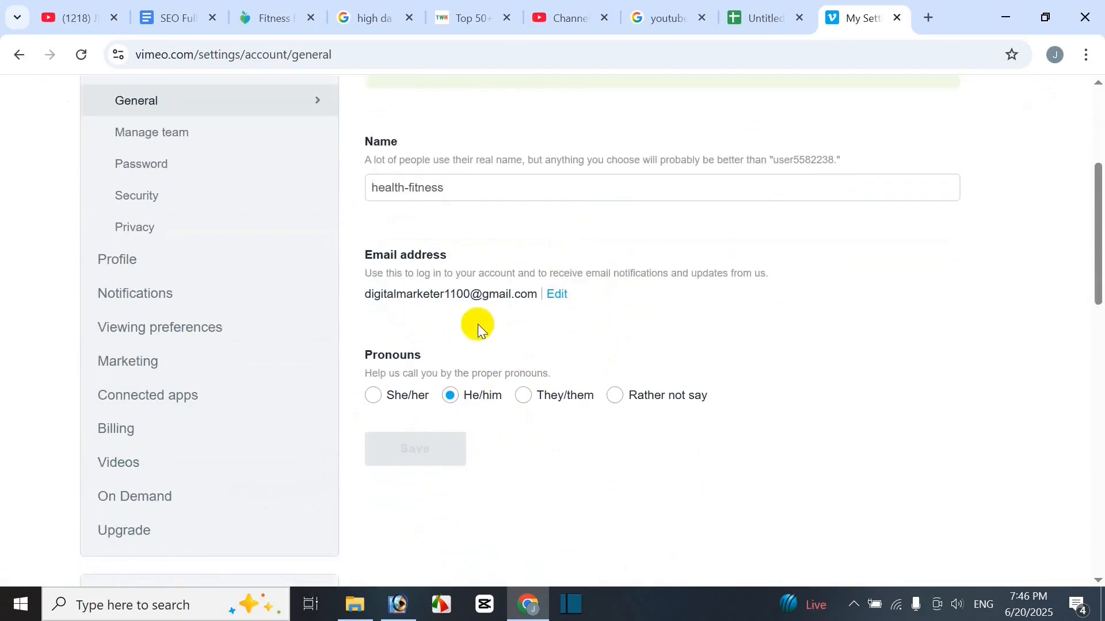
{"action": "scroll", "coordinate": [548, 291], "scroll_direction": "down", "scroll_amount": 1}
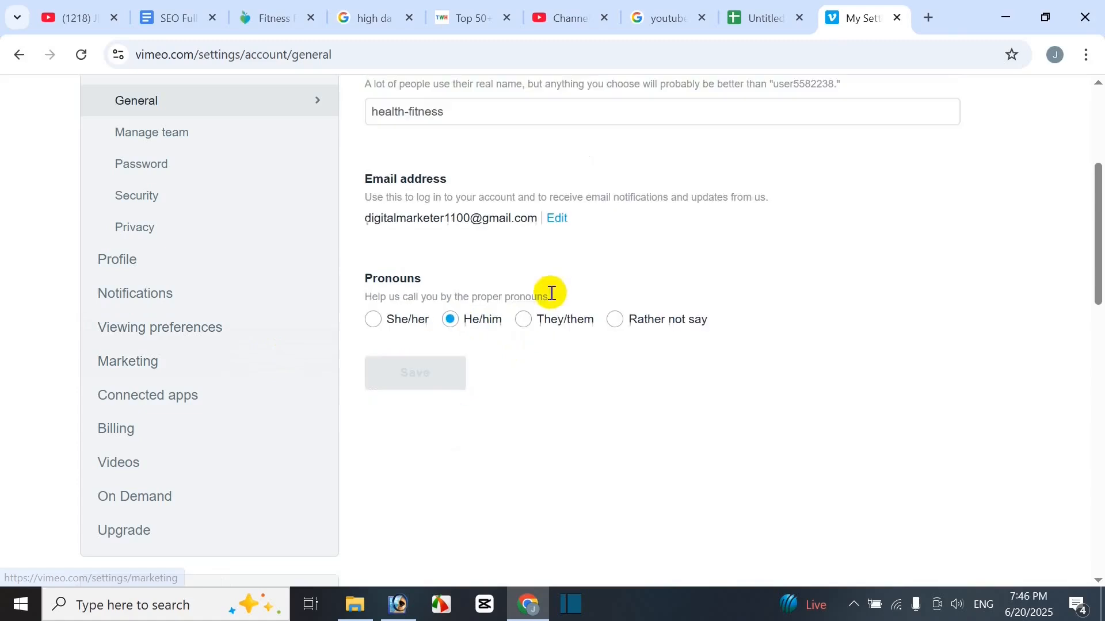
{"action": "scroll", "coordinate": [477, 318], "scroll_direction": "up", "scroll_amount": 3}
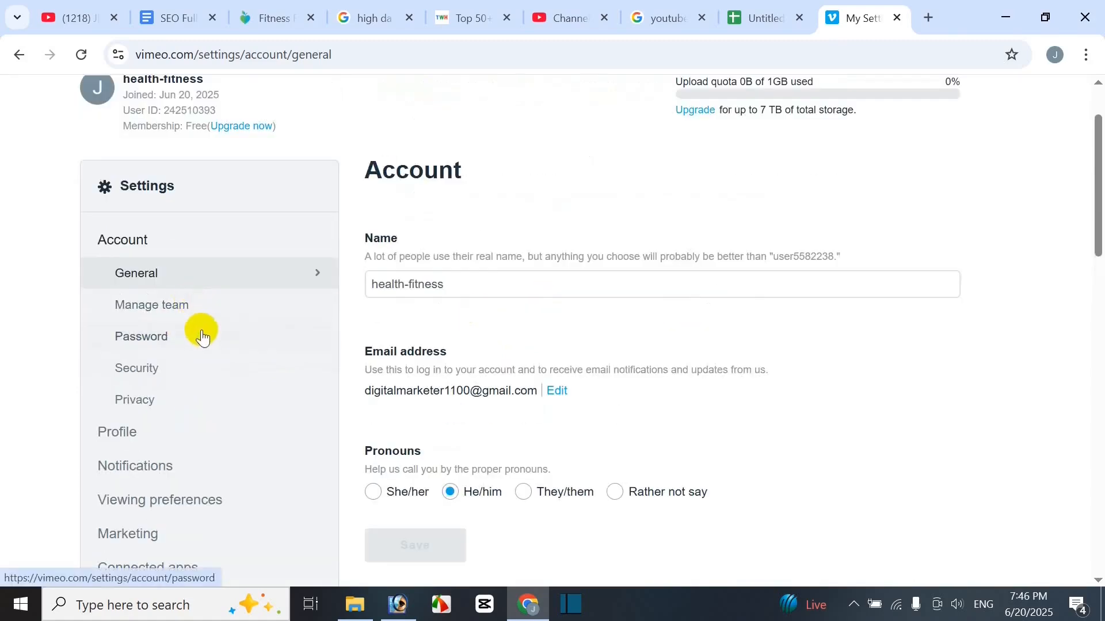
{"action": "scroll", "coordinate": [172, 374], "scroll_direction": "down", "scroll_amount": 1}
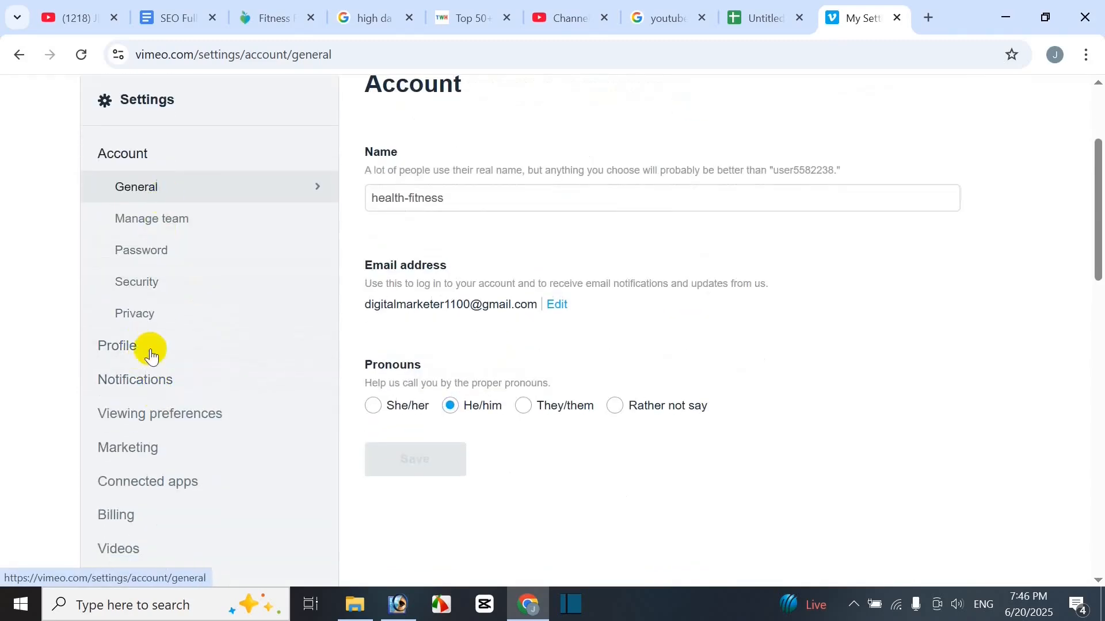
On the Profile settings page, upload 'baby world' from Downloads as the profile picture
{"action": "left_click", "coordinate": [143, 347]}
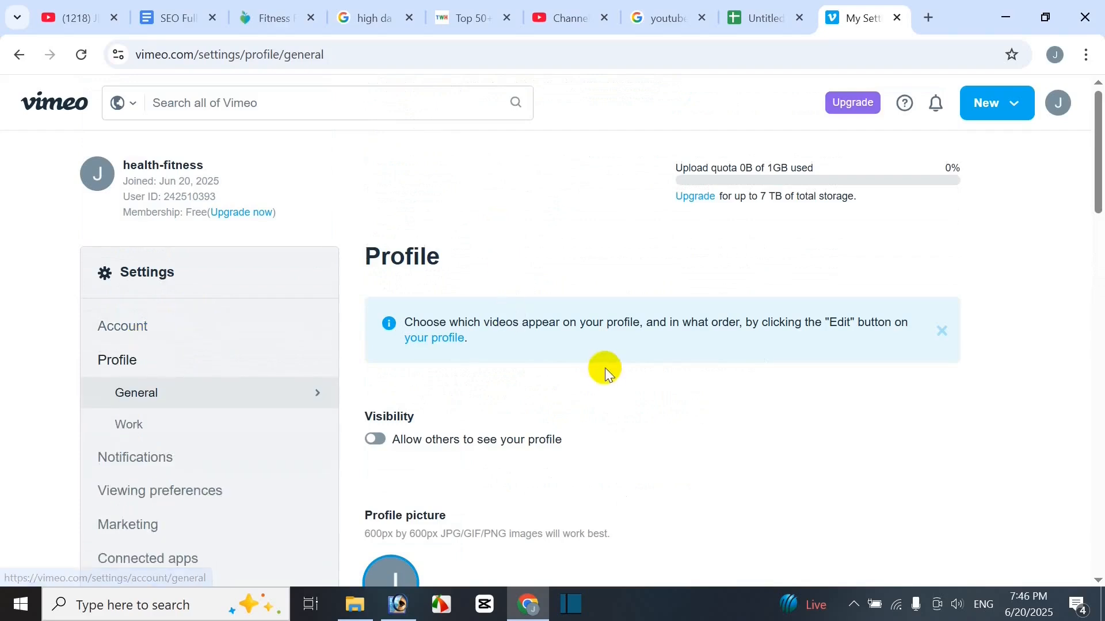
{"action": "scroll", "coordinate": [607, 373], "scroll_direction": "down", "scroll_amount": 2}
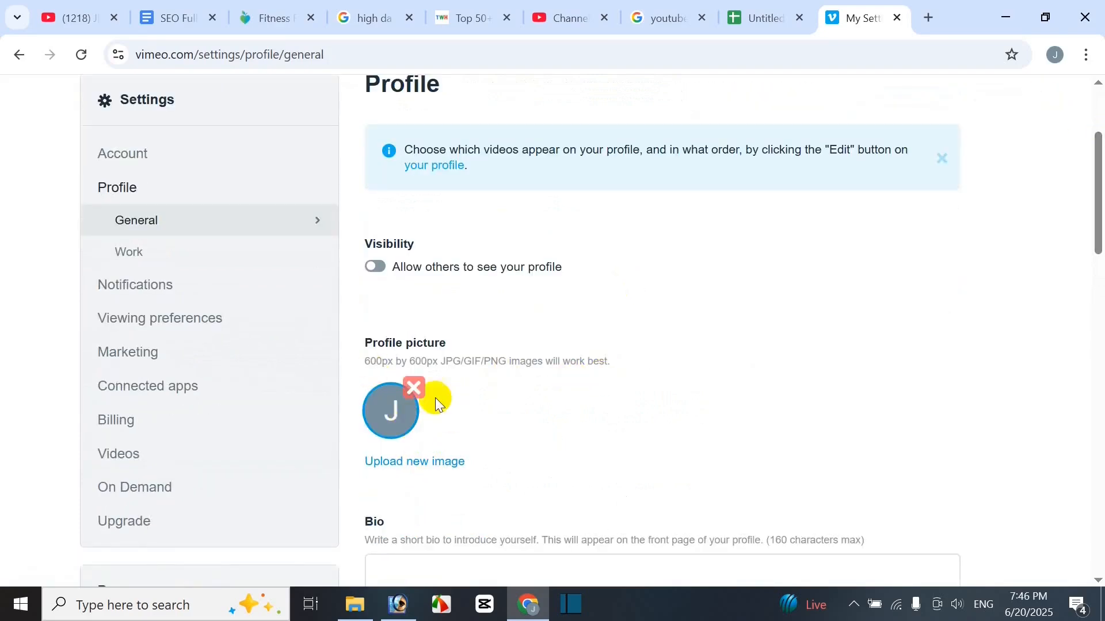
{"action": "mouse_move", "coordinate": [394, 407]}
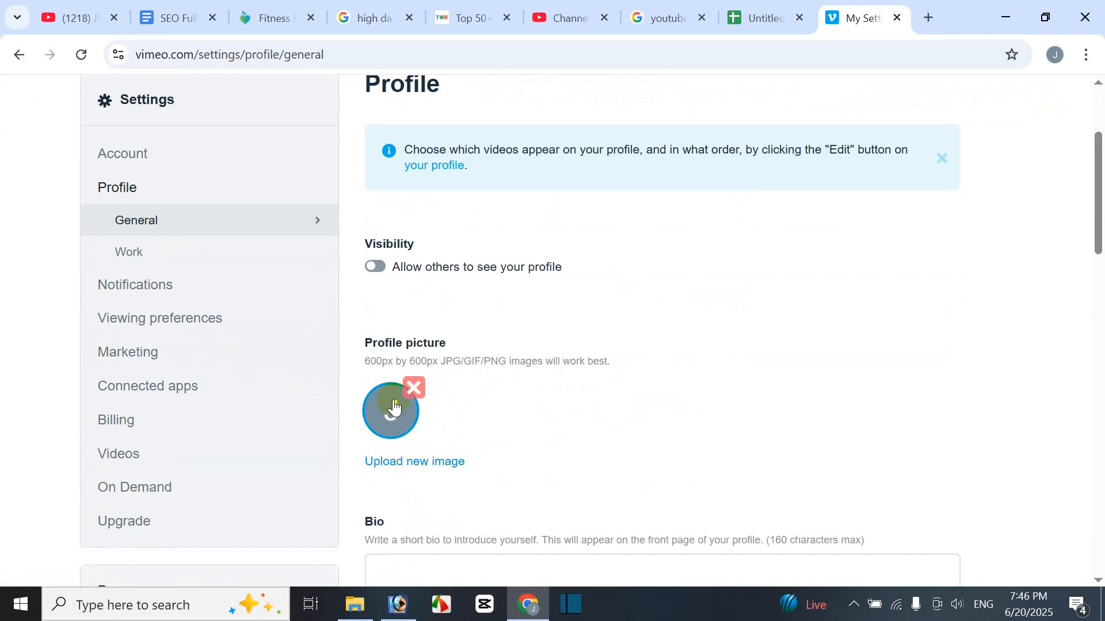
{"action": "left_click", "coordinate": [407, 464]}
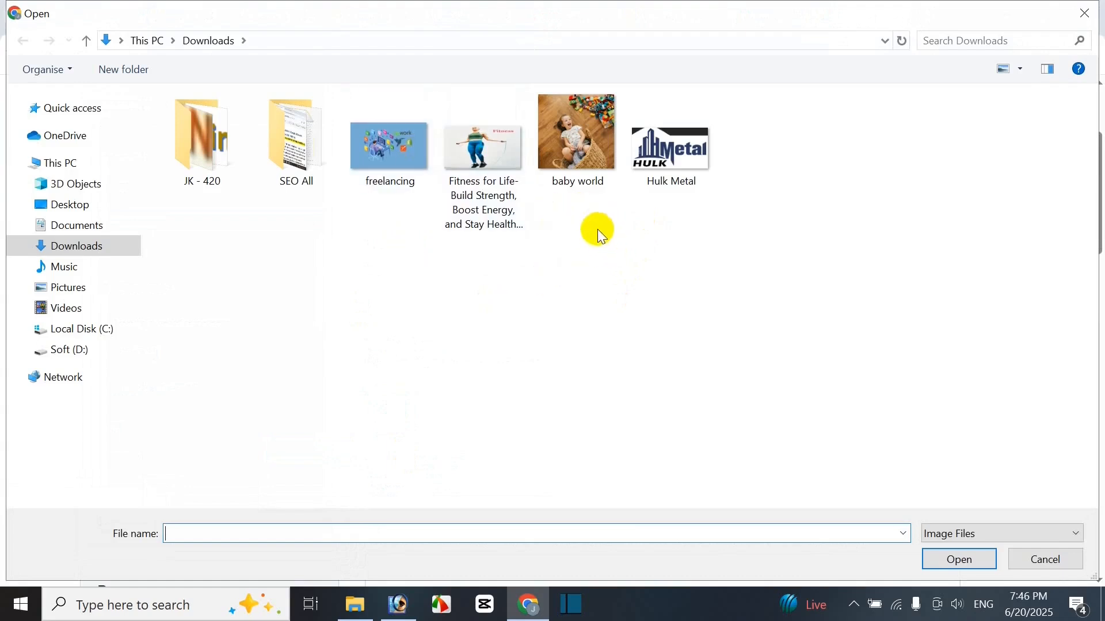
{"action": "left_click", "coordinate": [577, 138]}
{"action": "left_click", "coordinate": [958, 560]}
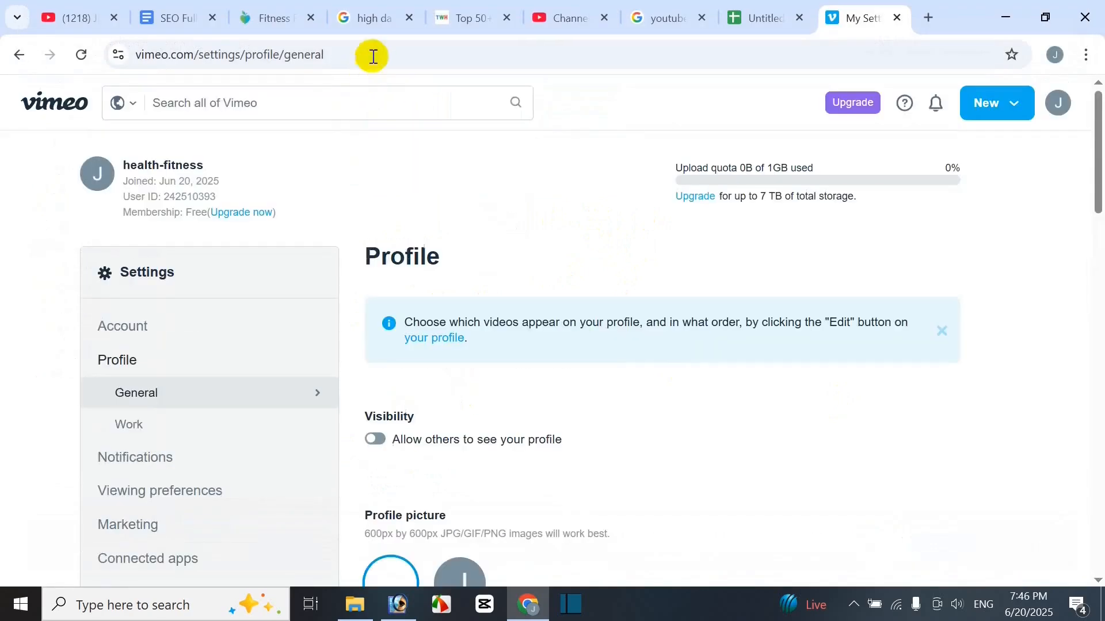
{"action": "left_click", "coordinate": [276, 20]}
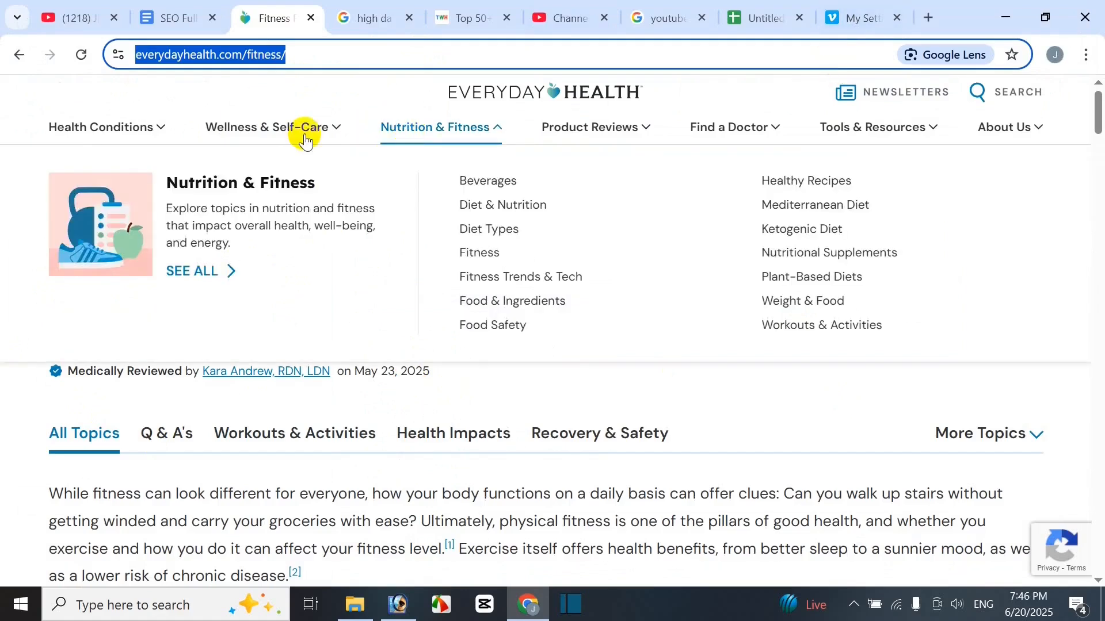
{"action": "left_click", "coordinate": [850, 15]}
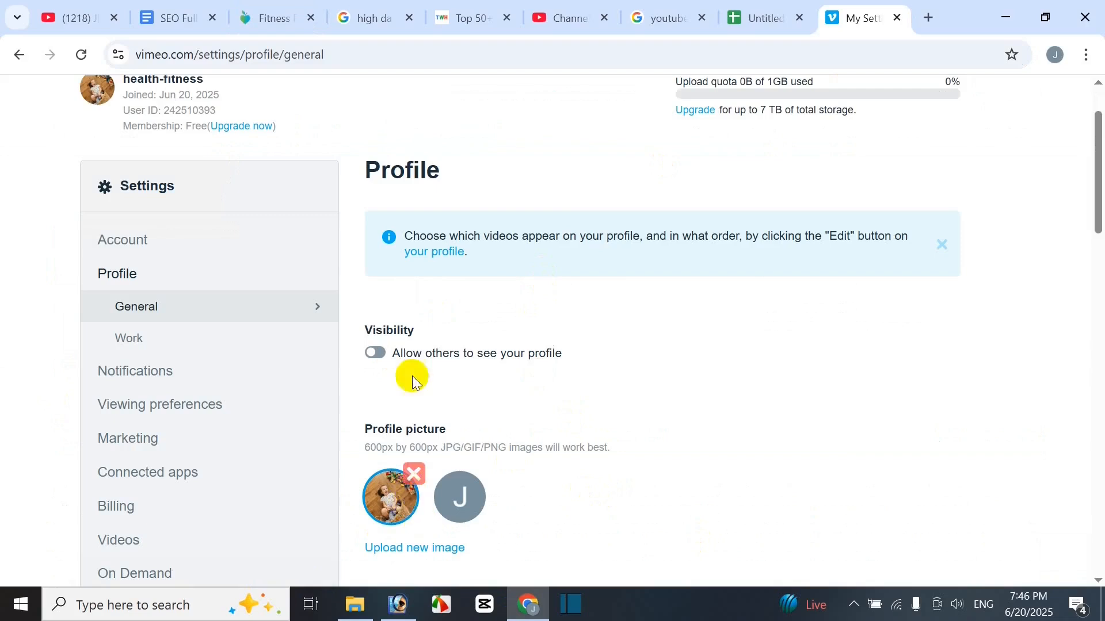
{"action": "scroll", "coordinate": [772, 525], "scroll_direction": "down", "scroll_amount": 3}
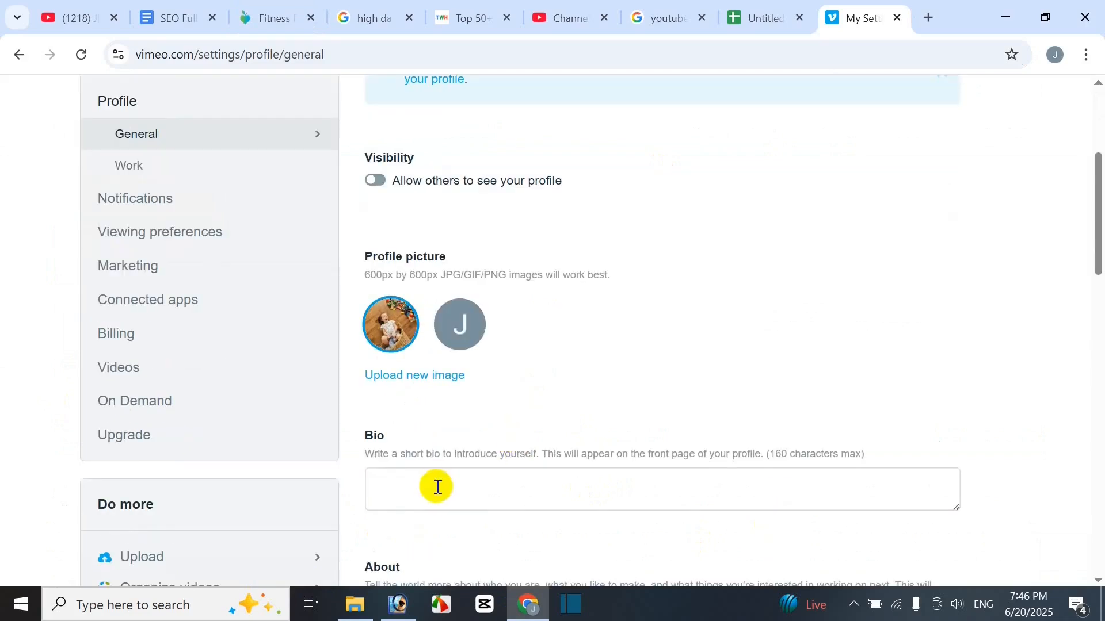
Copy the fitness article paragraph and paste it into the Bio field
{"action": "left_click", "coordinate": [286, 16]}
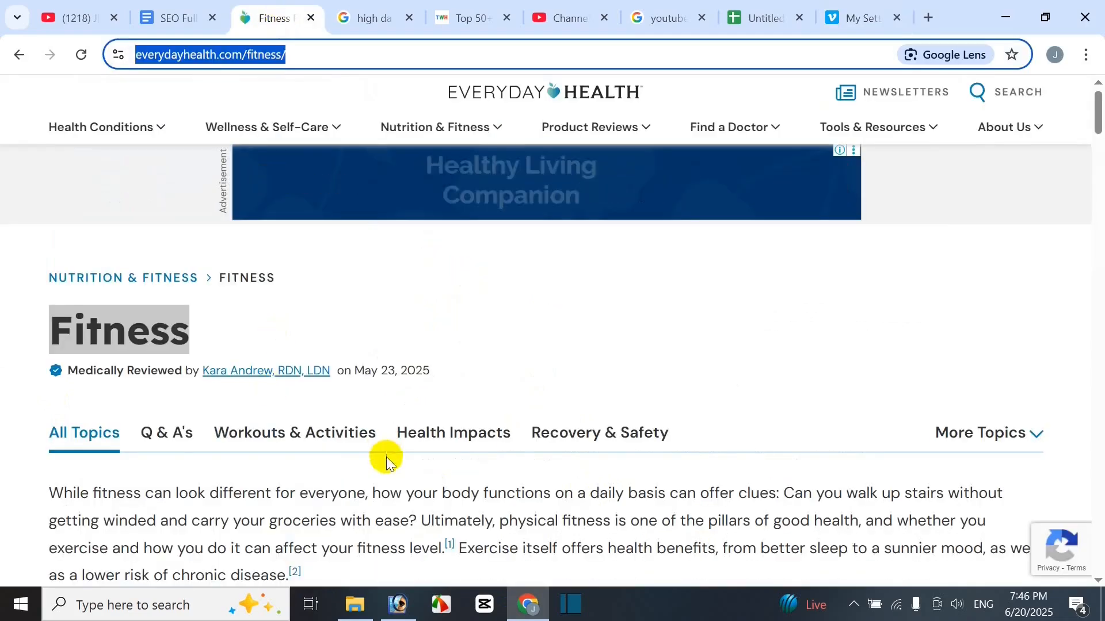
{"action": "scroll", "coordinate": [386, 457], "scroll_direction": "down", "scroll_amount": 3}
{"action": "left_click_drag", "start_coordinate": [46, 317], "coordinate": [280, 402]}
{"action": "left_click", "coordinate": [869, 17]}
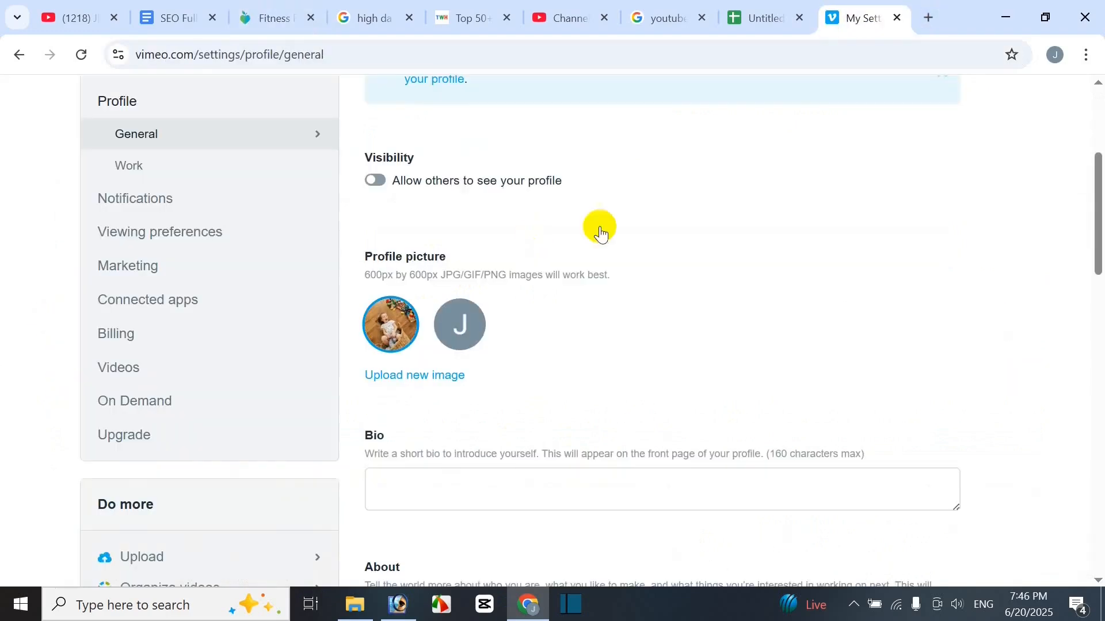
{"action": "left_click", "coordinate": [469, 479]}
{"action": "type", "text": "While fitness can look different for everyone, how your body functions on a daily basis can offer clues: Can you walk up stairs without getting winded and carry"}
{"action": "scroll", "coordinate": [950, 345], "scroll_direction": "down", "scroll_amount": 2}
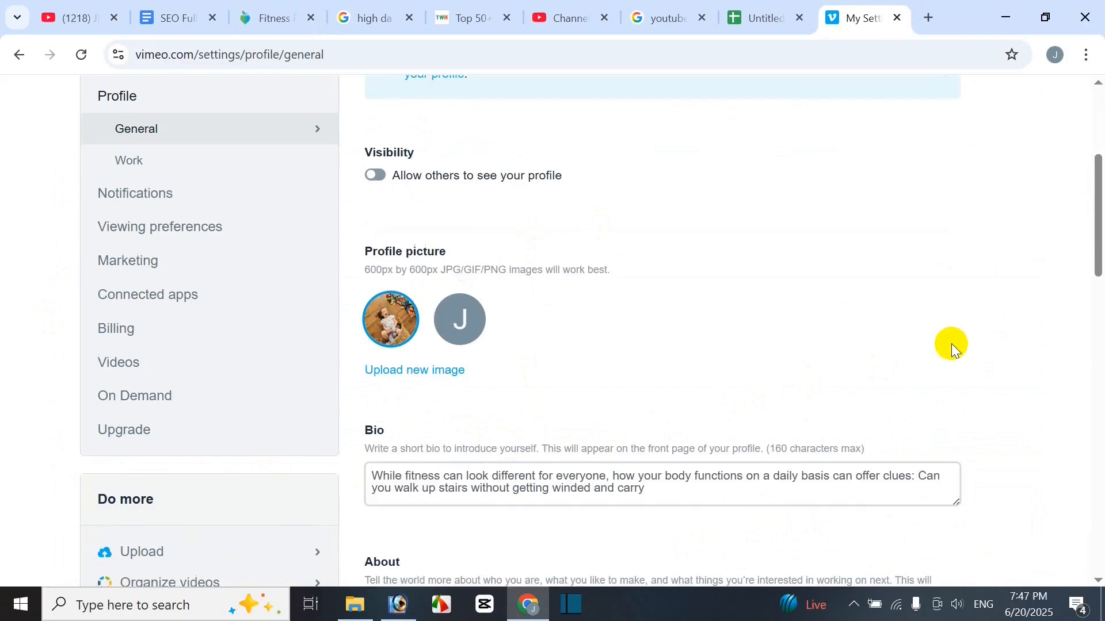
{"action": "scroll", "coordinate": [600, 431], "scroll_direction": "down", "scroll_amount": 2}
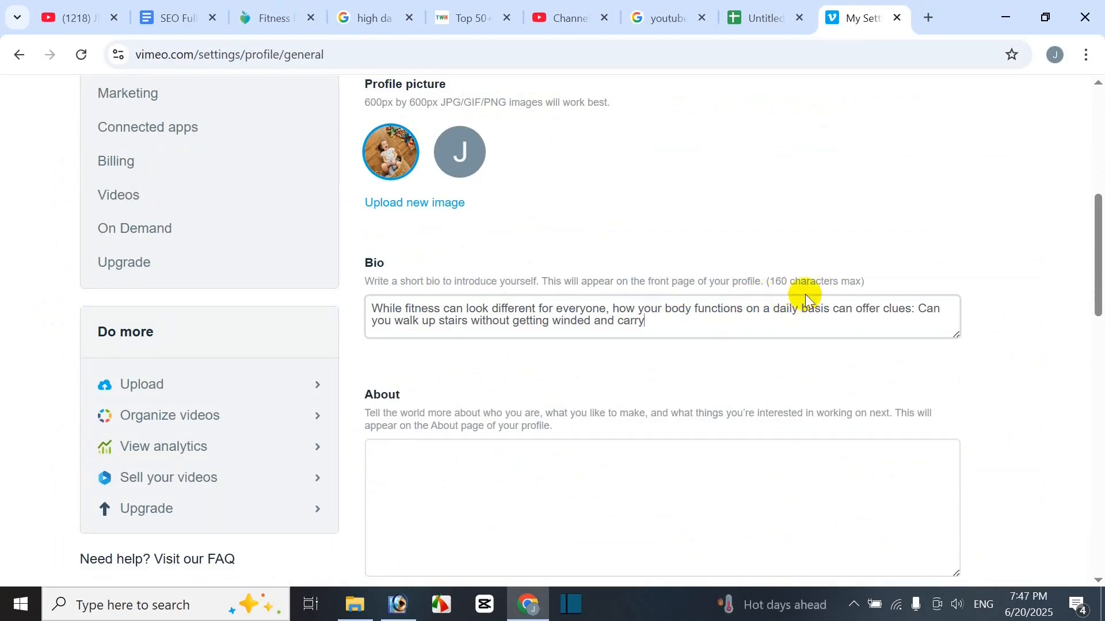
Copy the Description paragraph from the SEO course document and paste it into About
{"action": "left_click", "coordinate": [493, 478]}
{"action": "scroll", "coordinate": [510, 487], "scroll_direction": "down", "scroll_amount": 3}
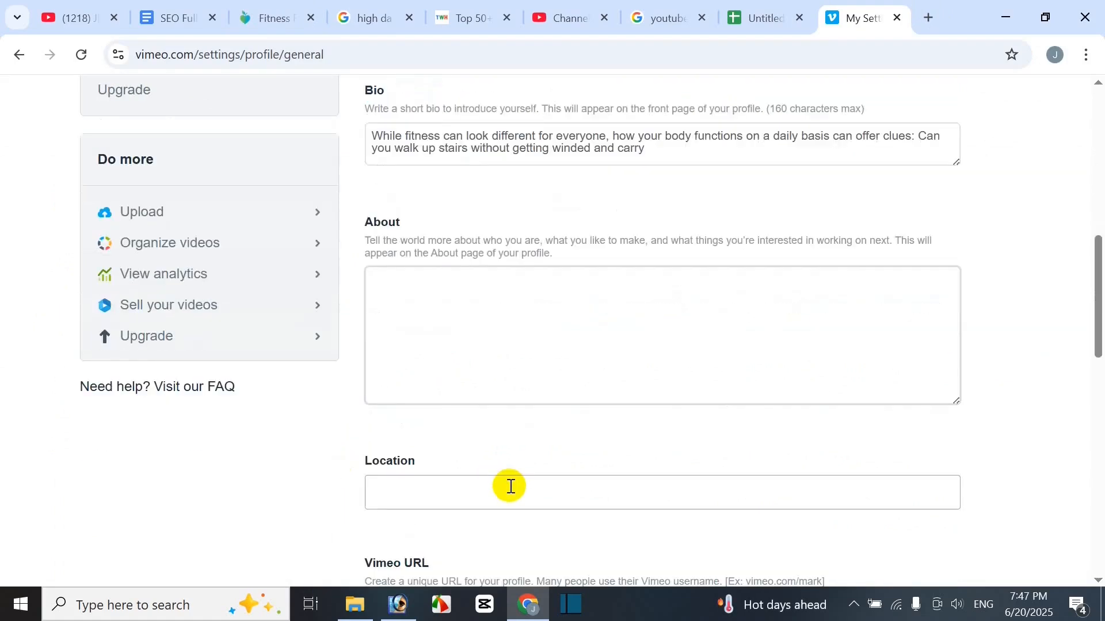
{"action": "left_click", "coordinate": [256, 19]}
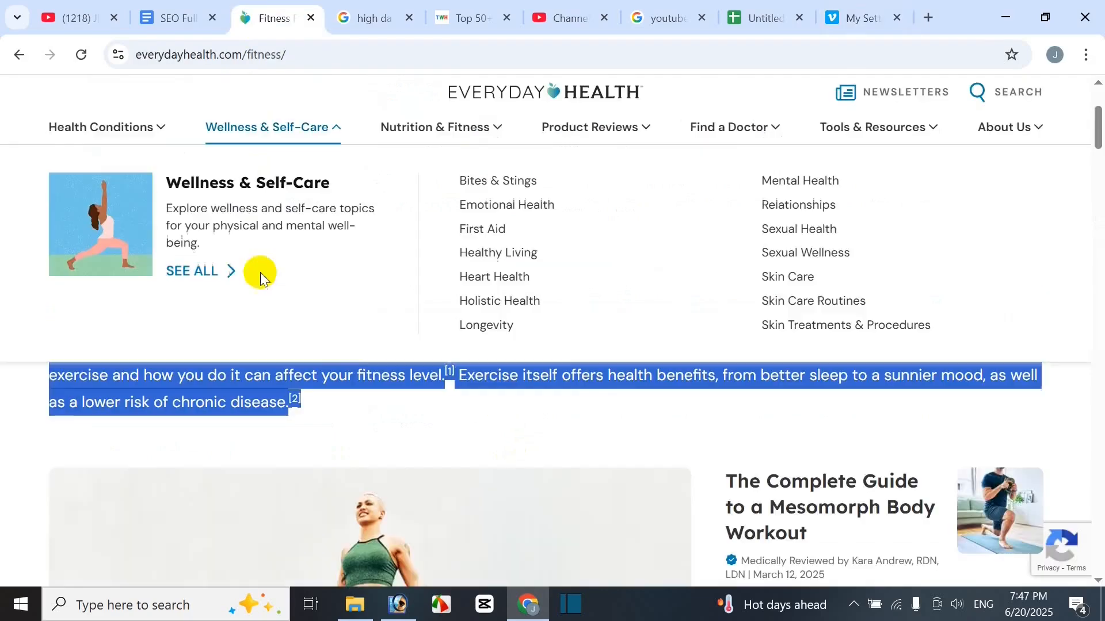
{"action": "scroll", "coordinate": [250, 484], "scroll_direction": "down", "scroll_amount": 10}
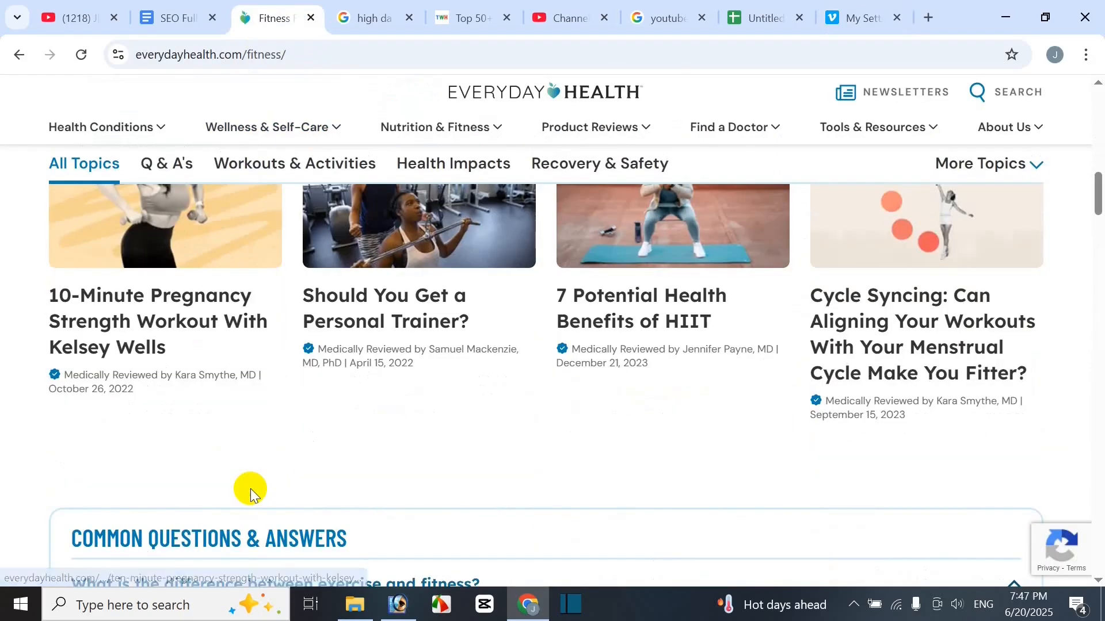
{"action": "scroll", "coordinate": [251, 489], "scroll_direction": "up", "scroll_amount": 5}
{"action": "left_click", "coordinate": [177, 9]}
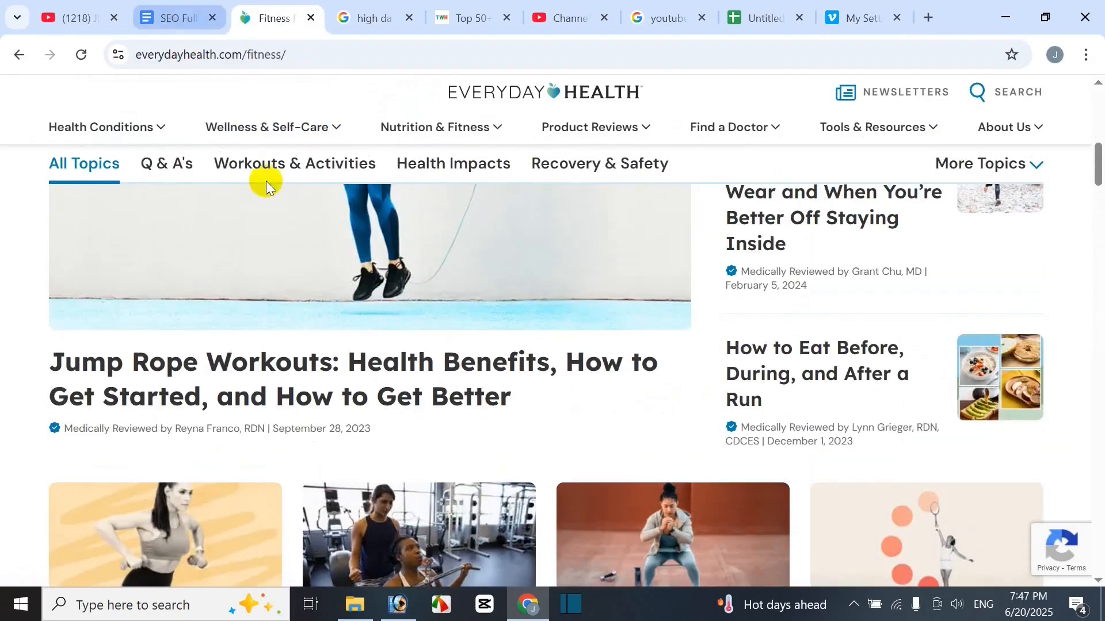
{"action": "scroll", "coordinate": [340, 446], "scroll_direction": "down", "scroll_amount": 3}
{"action": "left_click_drag", "start_coordinate": [295, 304], "coordinate": [395, 487]}
{"action": "key", "text": "ctrl+c"}
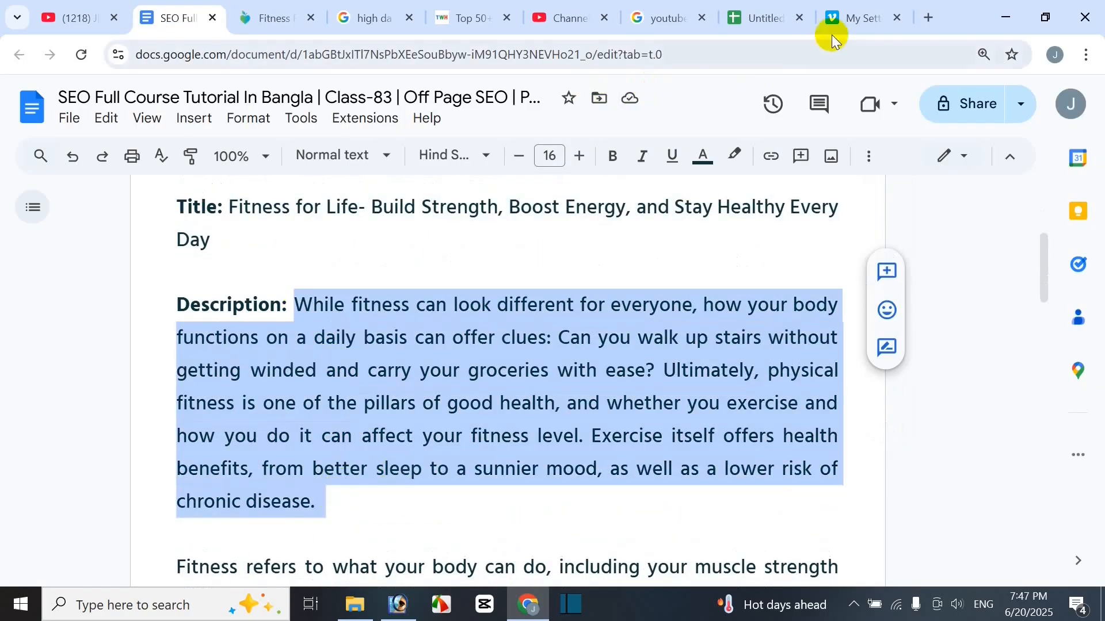
{"action": "left_click", "coordinate": [849, 18]}
{"action": "key", "text": "ctrl+v"}
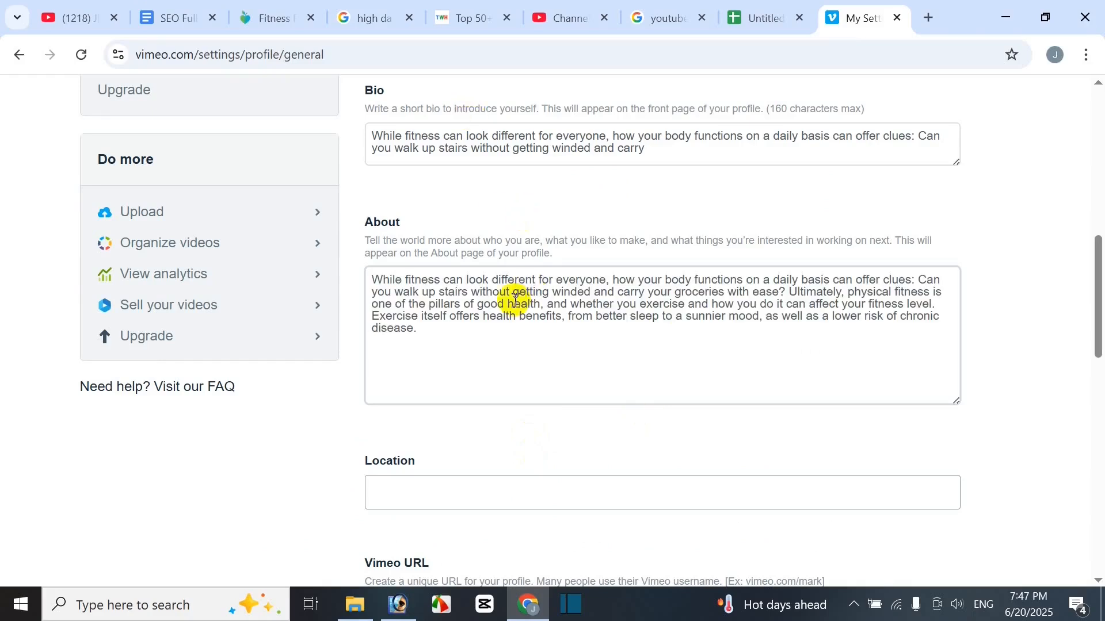
{"action": "scroll", "coordinate": [515, 298], "scroll_direction": "up", "scroll_amount": 3}
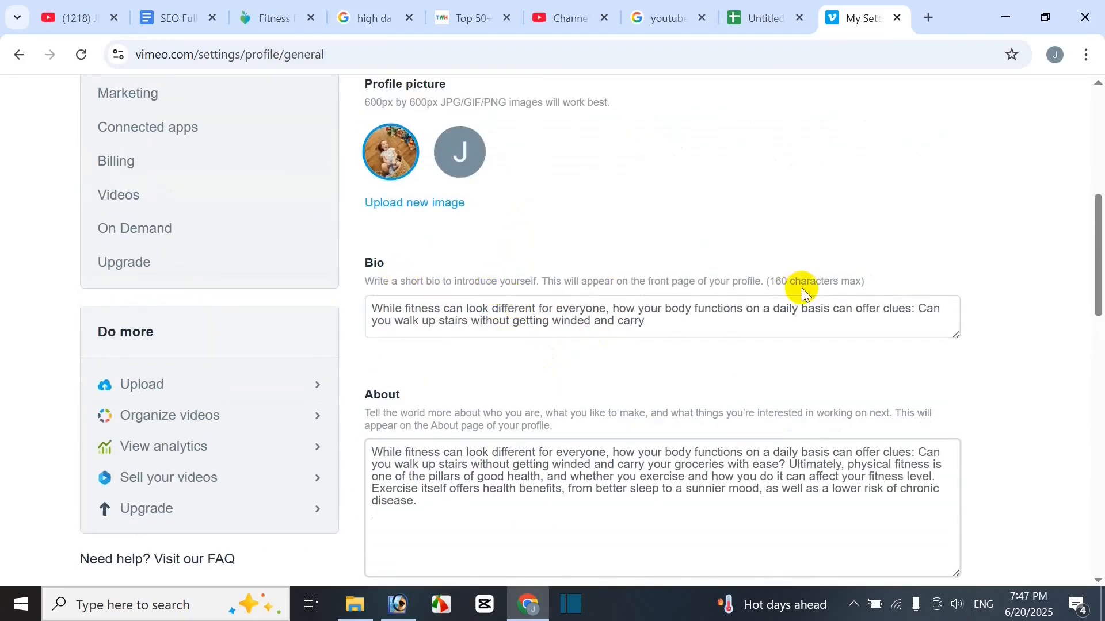
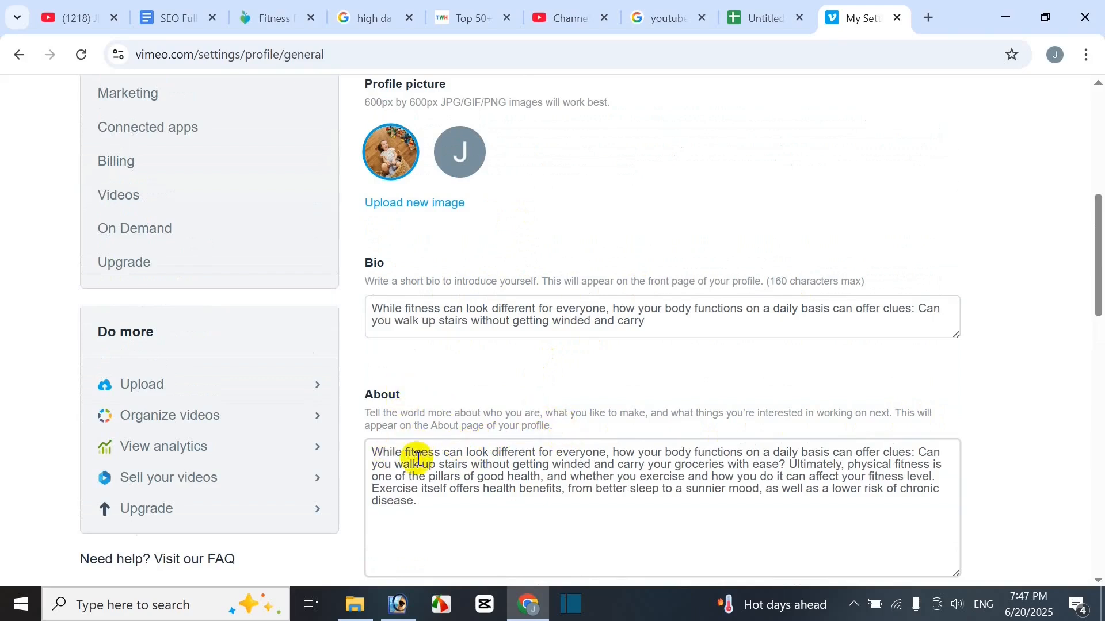
Scroll down to the Your website section and start a new website link
{"action": "scroll", "coordinate": [551, 496], "scroll_direction": "down", "scroll_amount": 1}
{"action": "scroll", "coordinate": [550, 496], "scroll_direction": "down", "scroll_amount": 1}
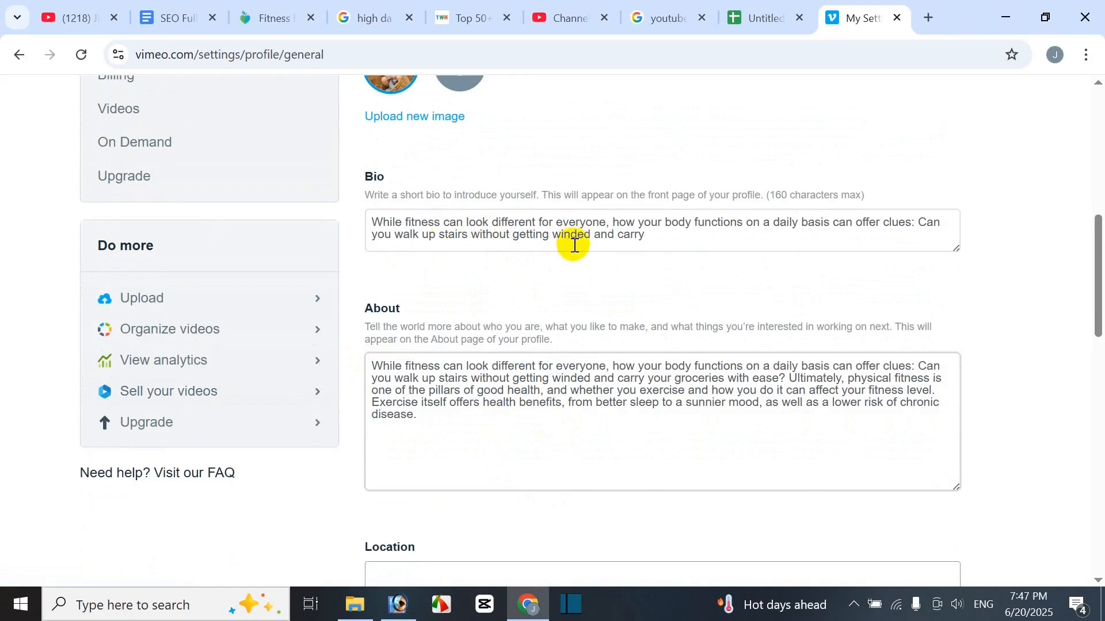
{"action": "scroll", "coordinate": [550, 436], "scroll_direction": "down", "scroll_amount": 2}
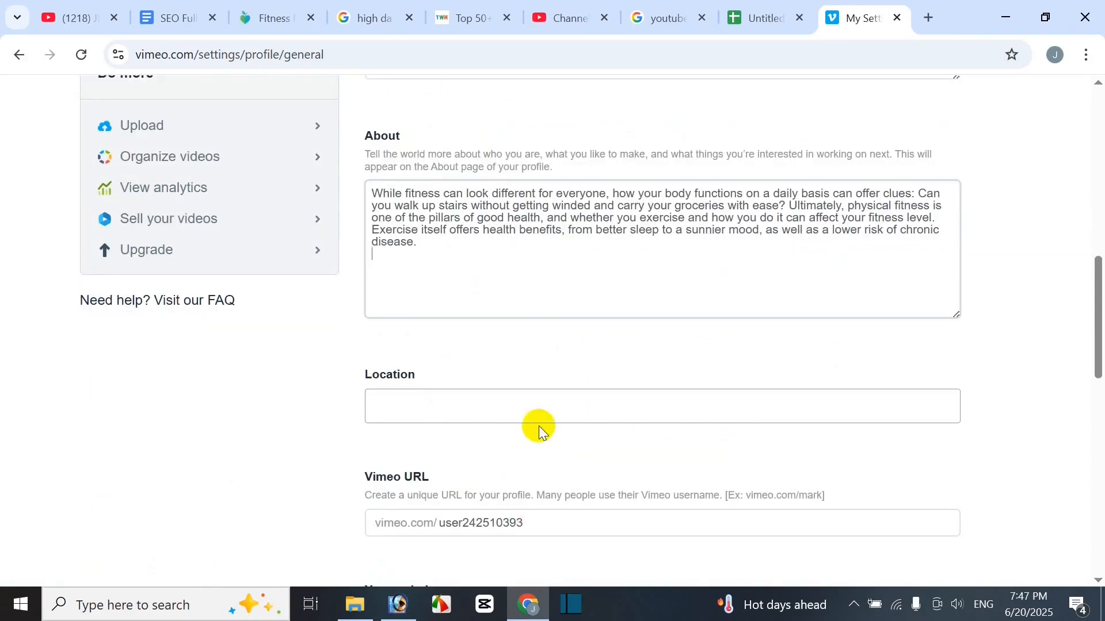
{"action": "scroll", "coordinate": [529, 435], "scroll_direction": "down", "scroll_amount": 2}
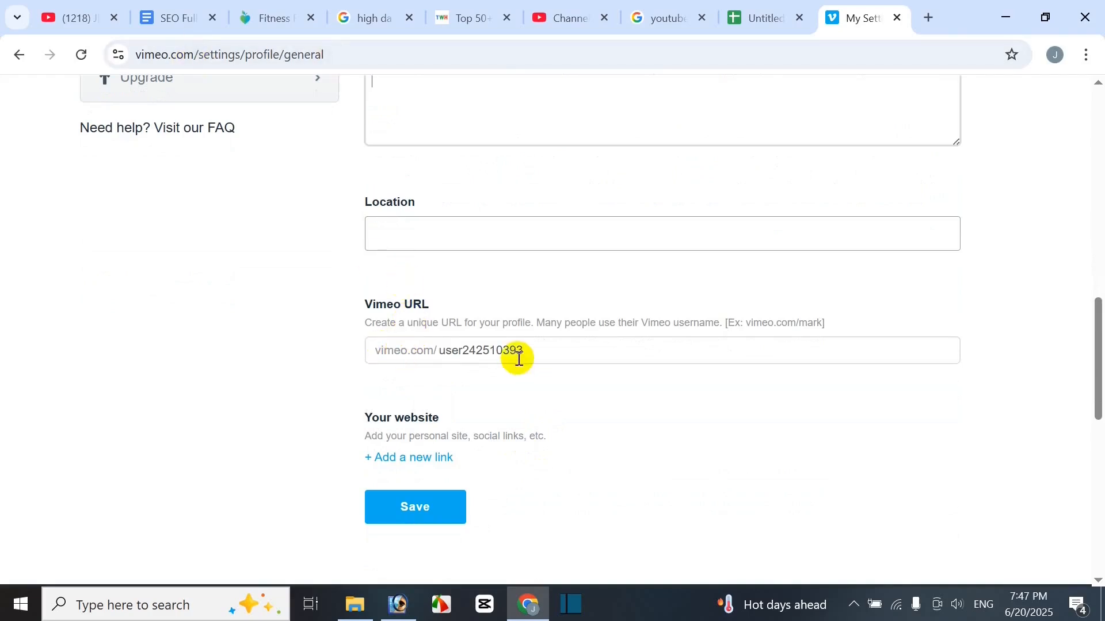
{"action": "left_click_drag", "start_coordinate": [440, 349], "coordinate": [546, 348]}
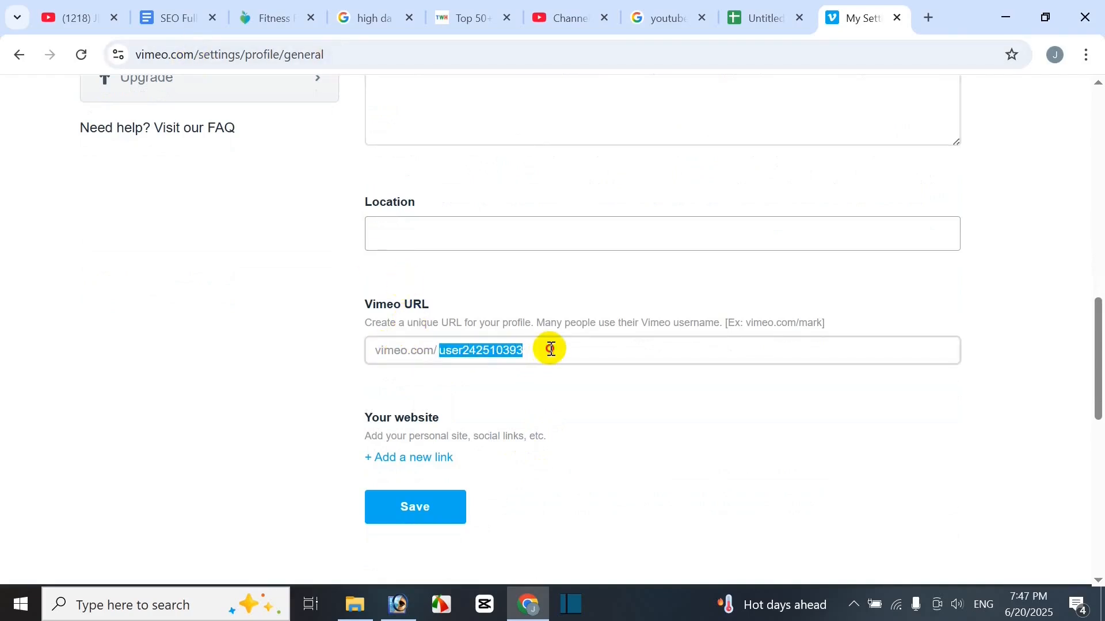
{"action": "left_click", "coordinate": [551, 349]}
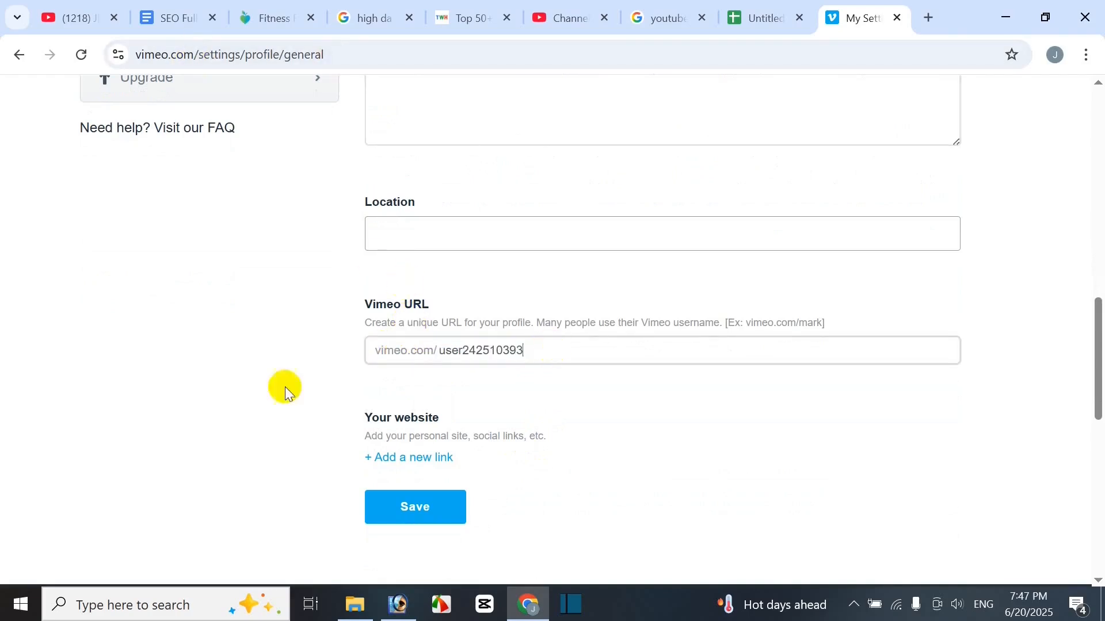
{"action": "left_click", "coordinate": [428, 467]}
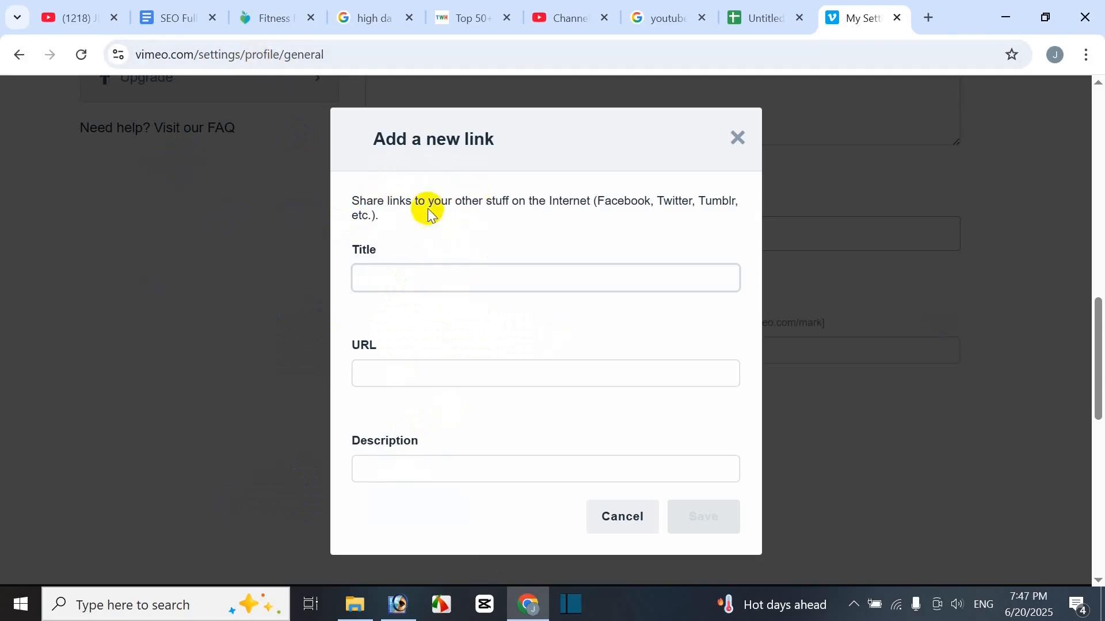
Copy the video title from the SEO notes document into the link's Title field
{"action": "left_click", "coordinate": [178, 19]}
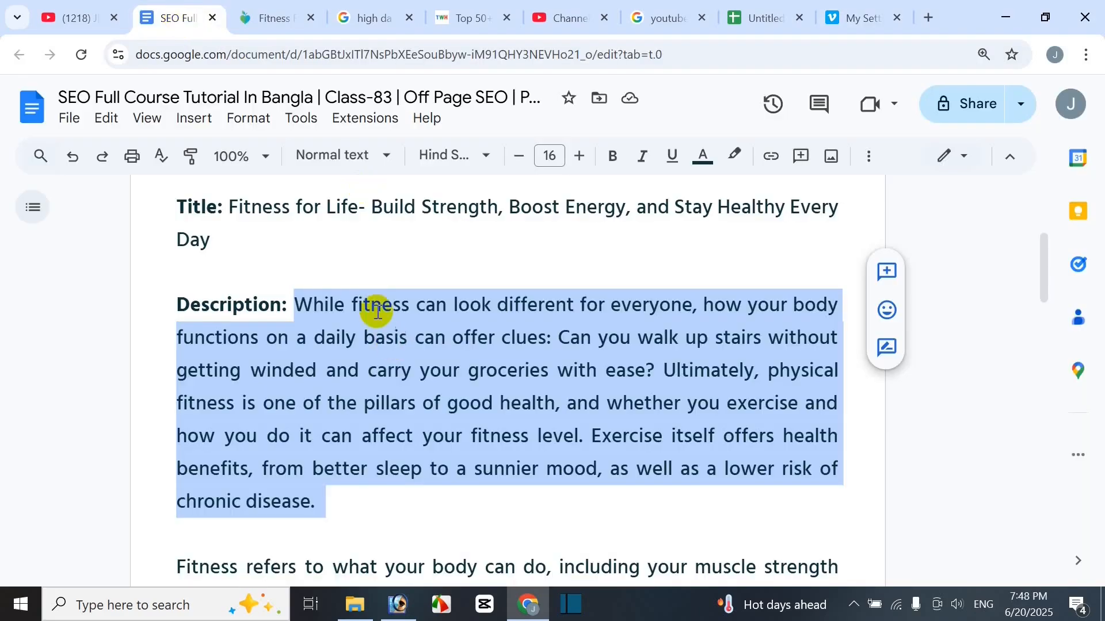
{"action": "left_click_drag", "start_coordinate": [230, 207], "coordinate": [237, 245]}
{"action": "key", "text": "ctrl+c"}
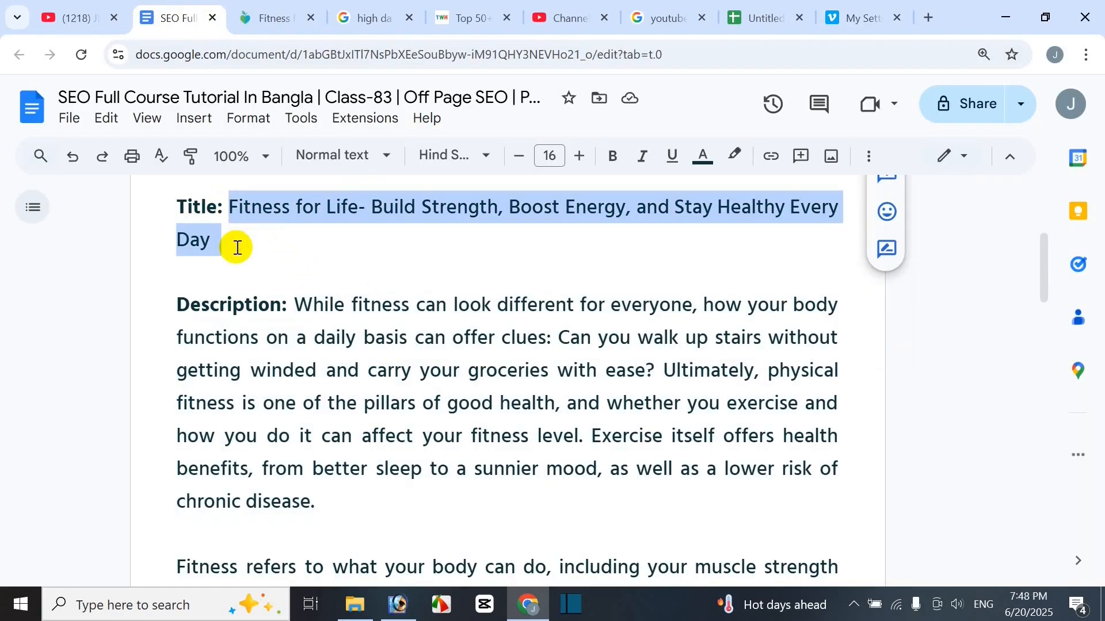
{"action": "left_click", "coordinate": [257, 16]}
{"action": "left_click", "coordinate": [851, 17]}
{"action": "key", "text": "ctrl+v"}
Paste the everydayhealth fitness article URL into the link's URL field
{"action": "left_click", "coordinate": [481, 374]}
{"action": "left_click", "coordinate": [264, 17]}
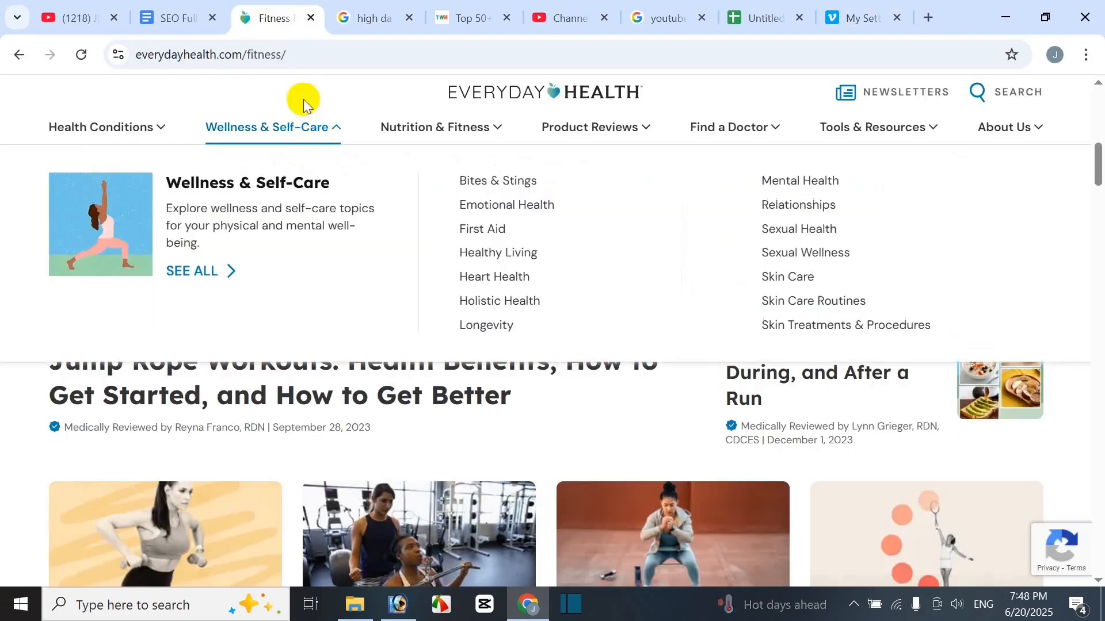
{"action": "left_click", "coordinate": [110, 63]}
{"action": "key", "text": "ctrl+c"}
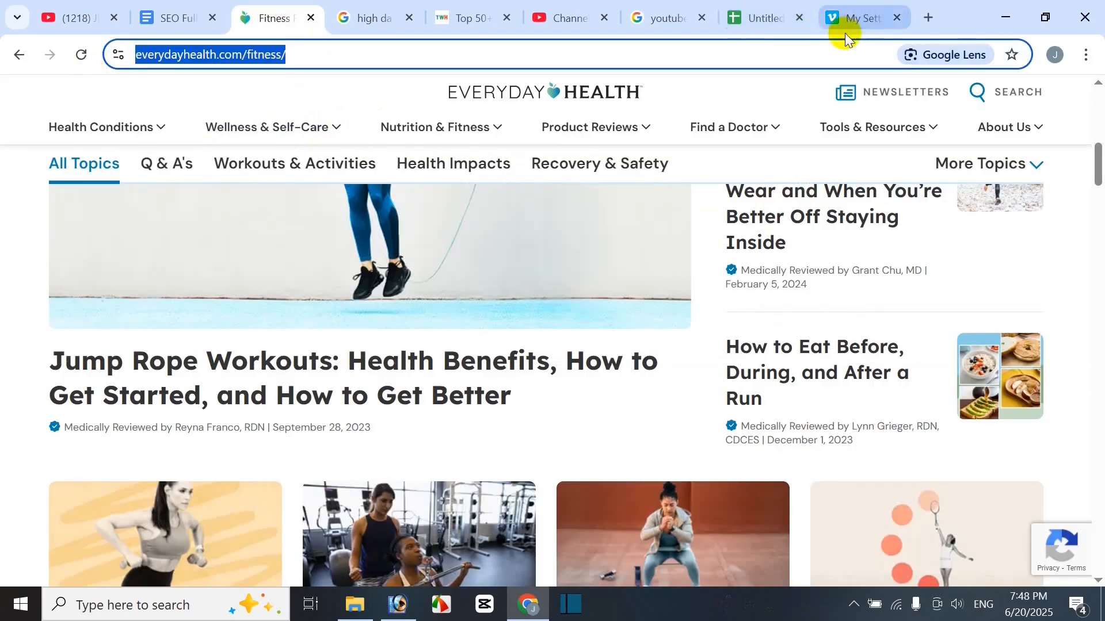
{"action": "left_click", "coordinate": [846, 28]}
{"action": "key", "text": "ctrl+v"}
Paste the SEO notes' description paragraph into Description and save the link
{"action": "left_click", "coordinate": [419, 461]}
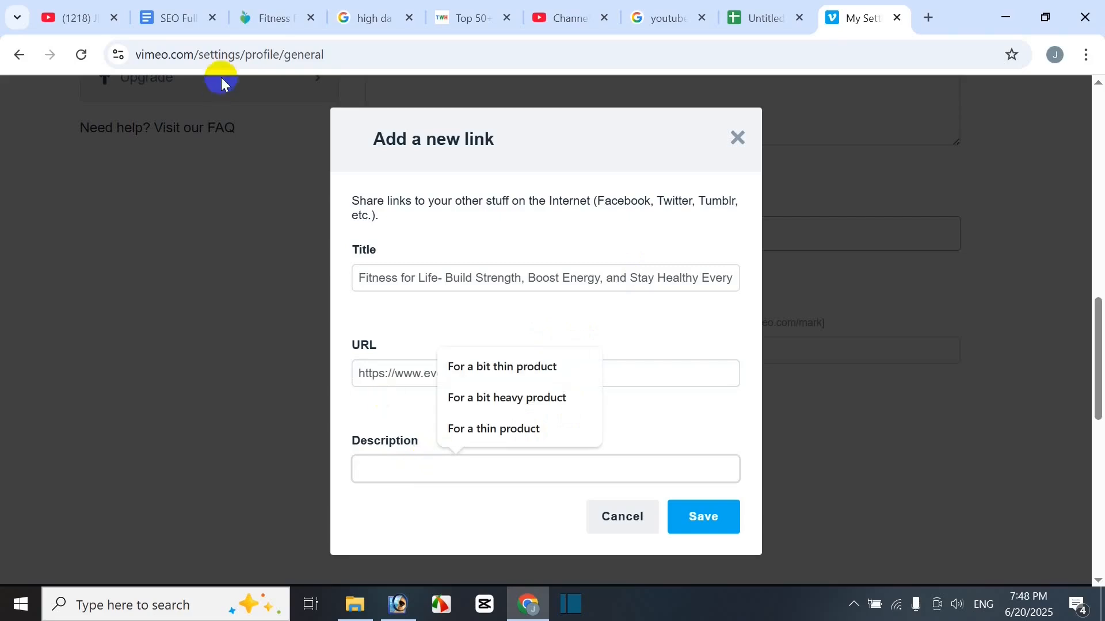
{"action": "left_click", "coordinate": [173, 18]}
{"action": "left_click_drag", "start_coordinate": [297, 317], "coordinate": [312, 501]}
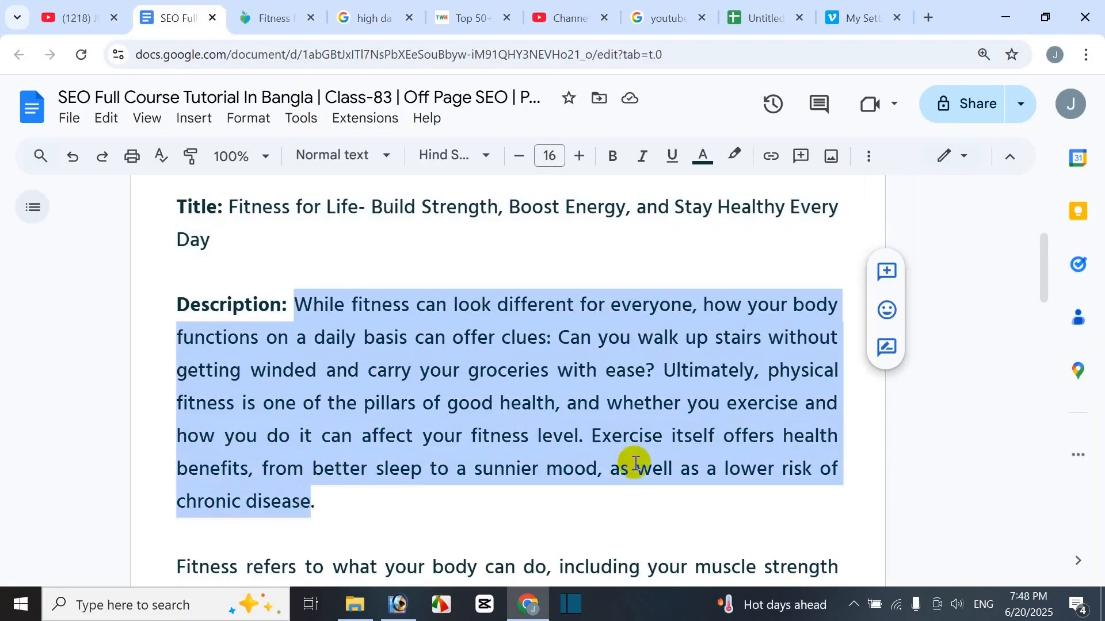
{"action": "left_click", "coordinate": [851, 32]}
{"action": "type", "text": "While fitness can look different for everyone, how your body functions on a daily basis can offer clues: Can you walk up stairs without getting winded and carry your groceries with ease? Ultimately, physical fitness is one of the pillars of good health, and whether you exercise and how you do it can affect your fitness level. Exercise itself offers health benefits, from better sleep to a sunnier mood, as well as a lower risk of chronic disease"}
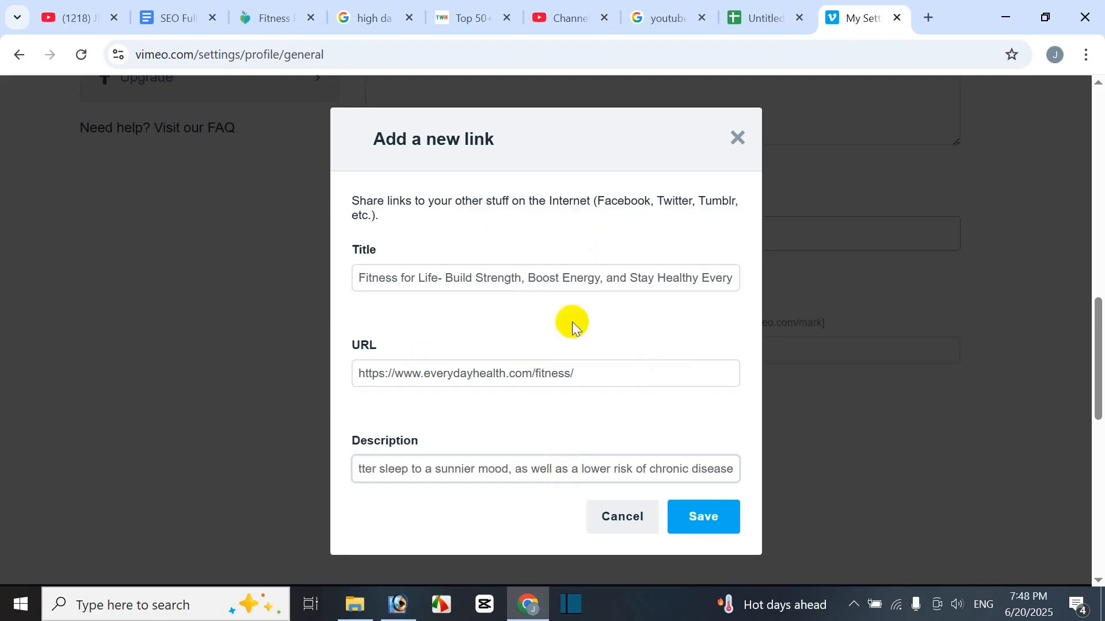
{"action": "left_click", "coordinate": [705, 518]}
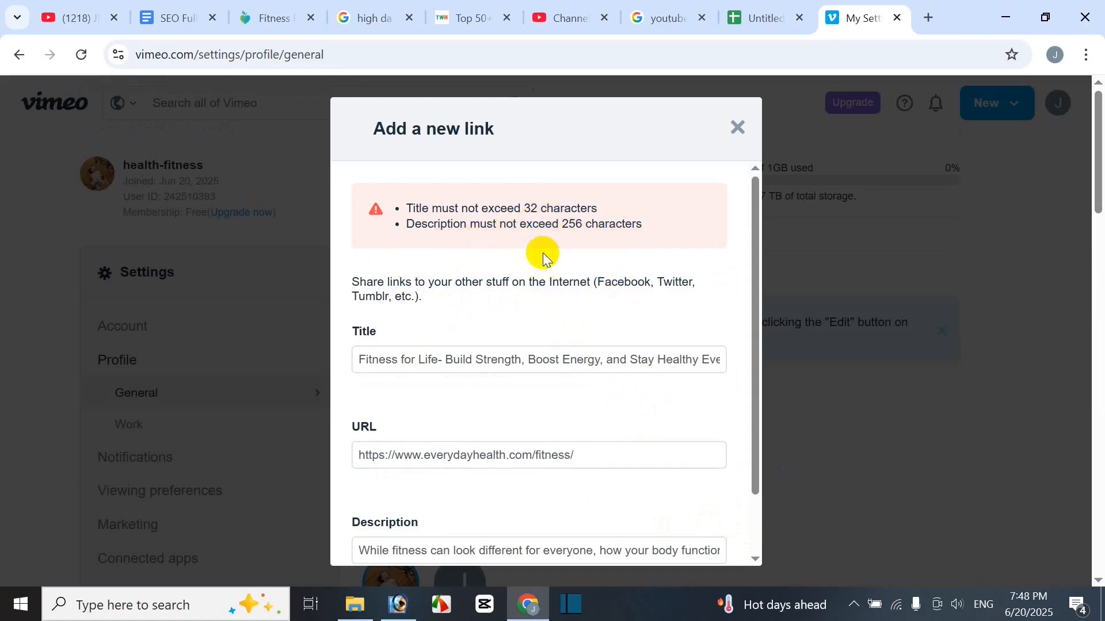
Shorten the link title to 'Fitness for Life- Build Strength' and retry saving
{"action": "left_click", "coordinate": [531, 363]}
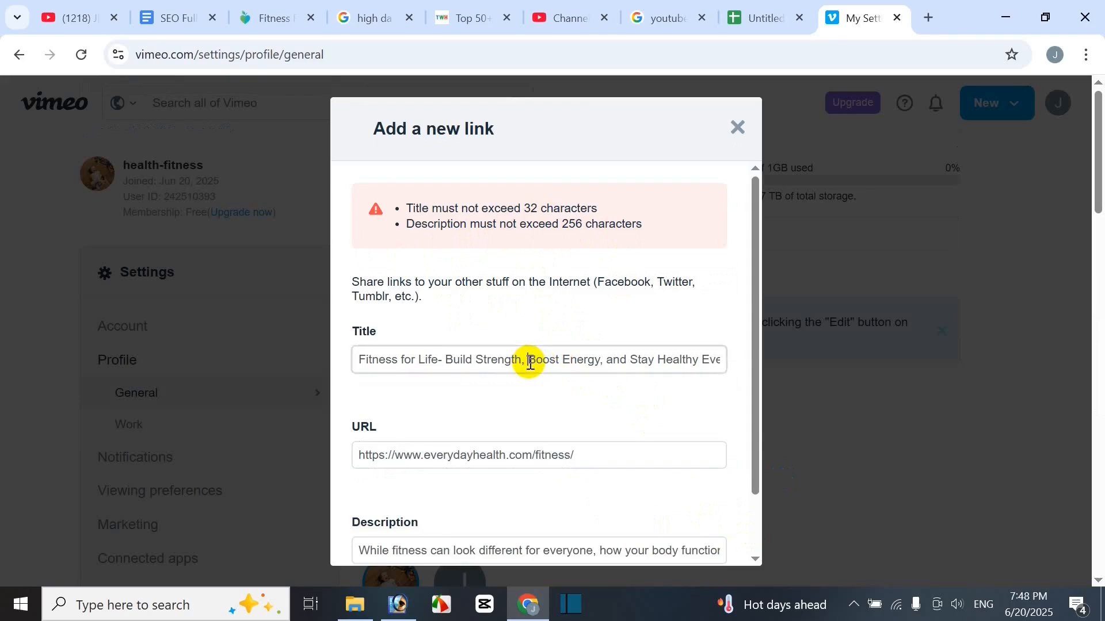
{"action": "key", "text": "BackSpace"}
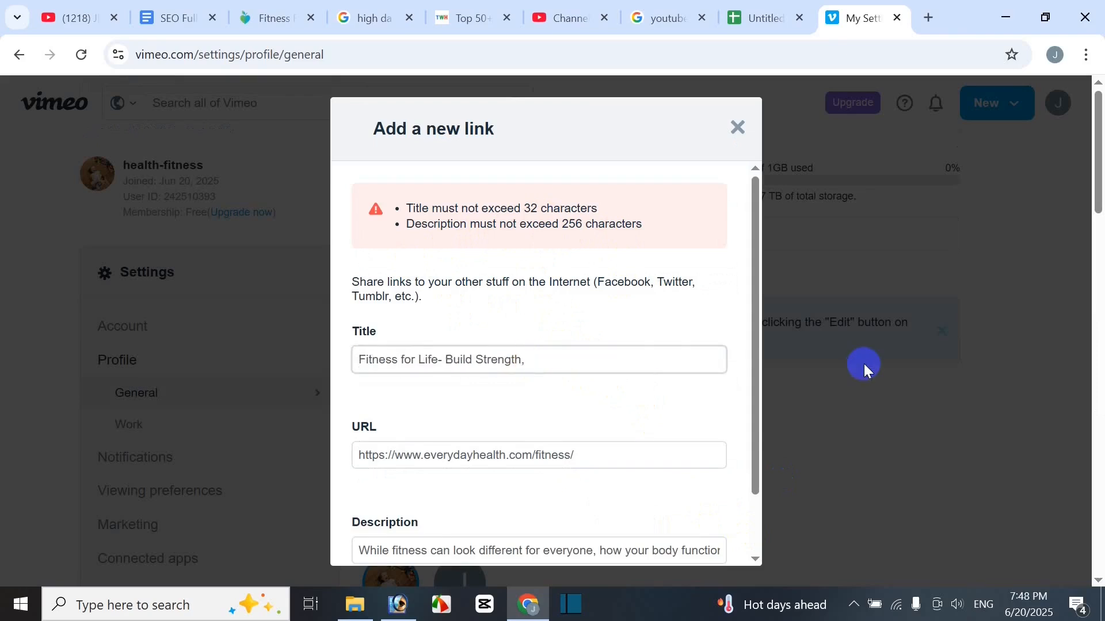
{"action": "scroll", "coordinate": [761, 405], "scroll_direction": "down", "scroll_amount": 3}
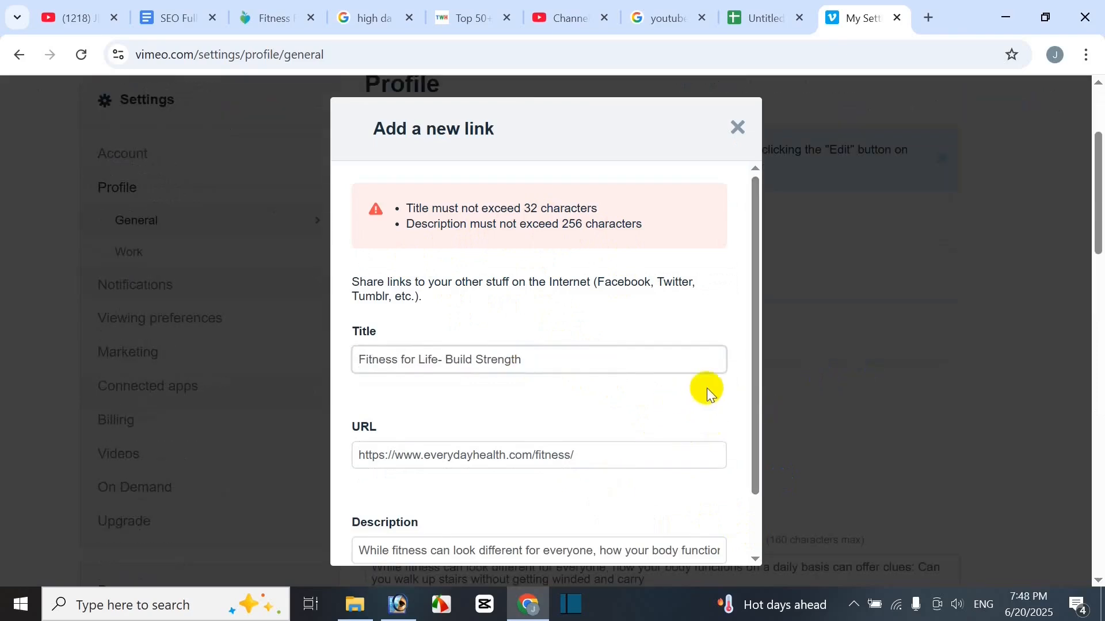
{"action": "left_click_drag", "start_coordinate": [756, 351], "coordinate": [765, 461]}
{"action": "left_click", "coordinate": [692, 532]}
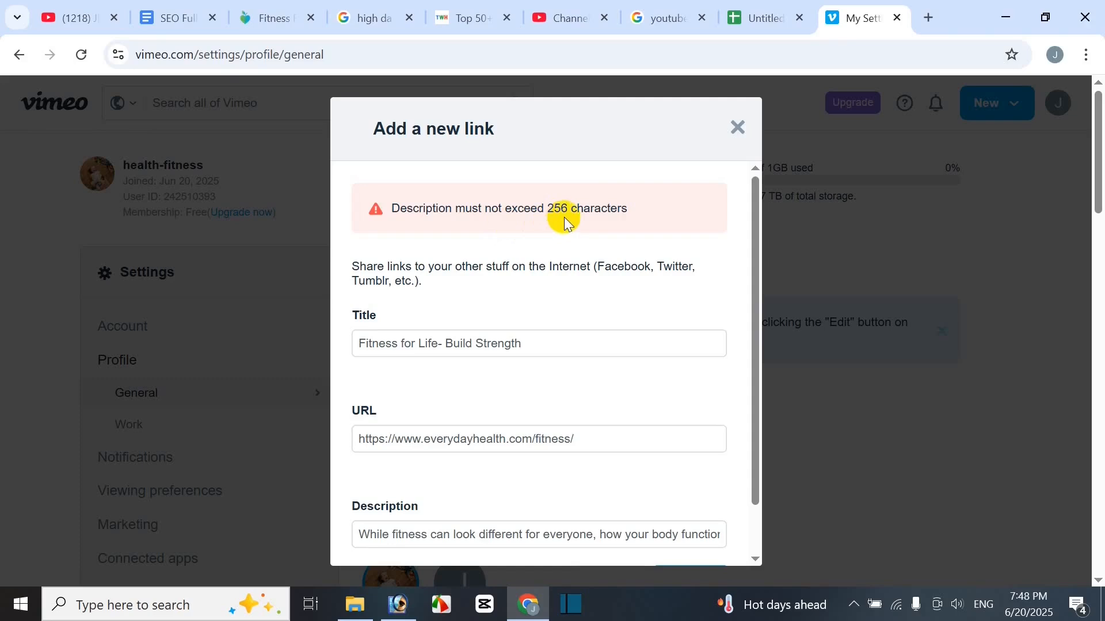
Trim the link description after 'body' and save the link
{"action": "scroll", "coordinate": [592, 247], "scroll_direction": "down", "scroll_amount": 2}
{"action": "left_click", "coordinate": [567, 480]}
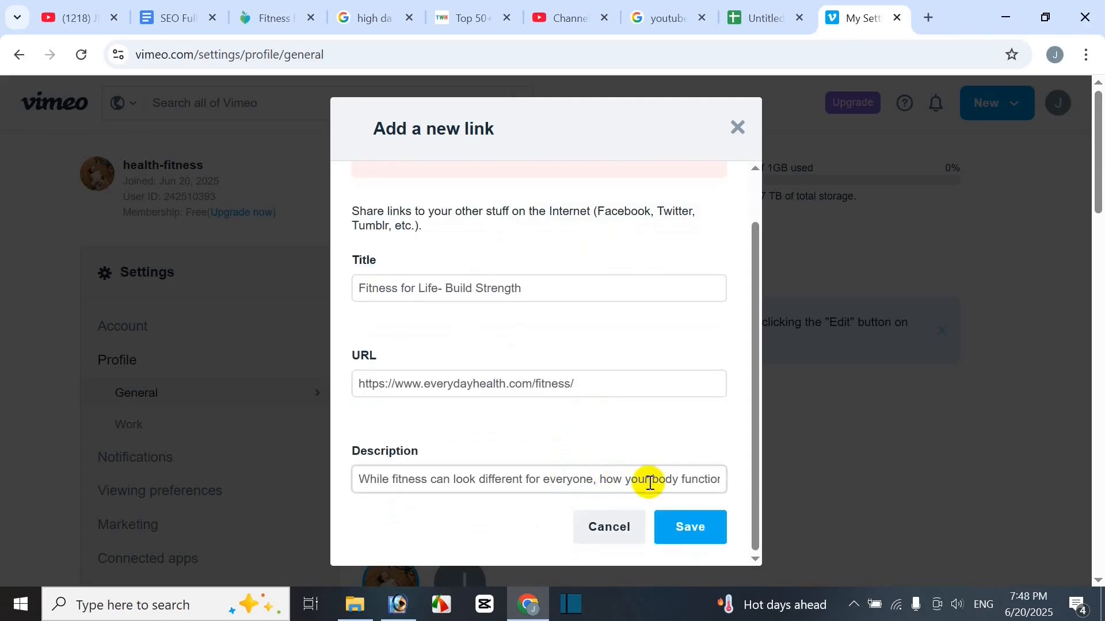
{"action": "key", "text": "shift+End"}
{"action": "key", "text": "Delete"}
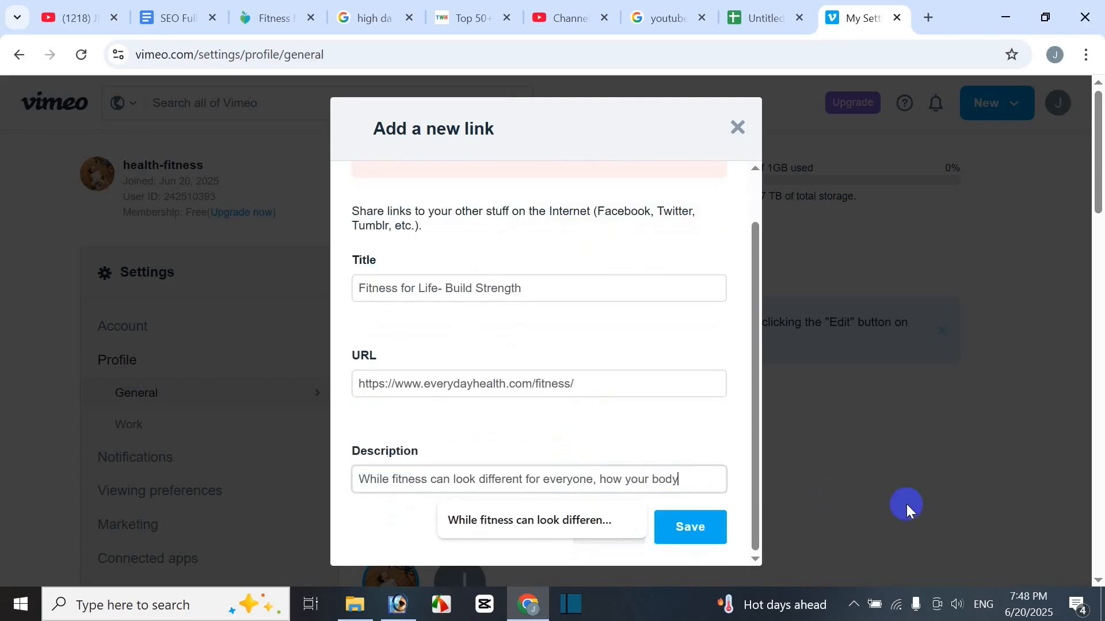
{"action": "scroll", "coordinate": [610, 273], "scroll_direction": "up", "scroll_amount": 2}
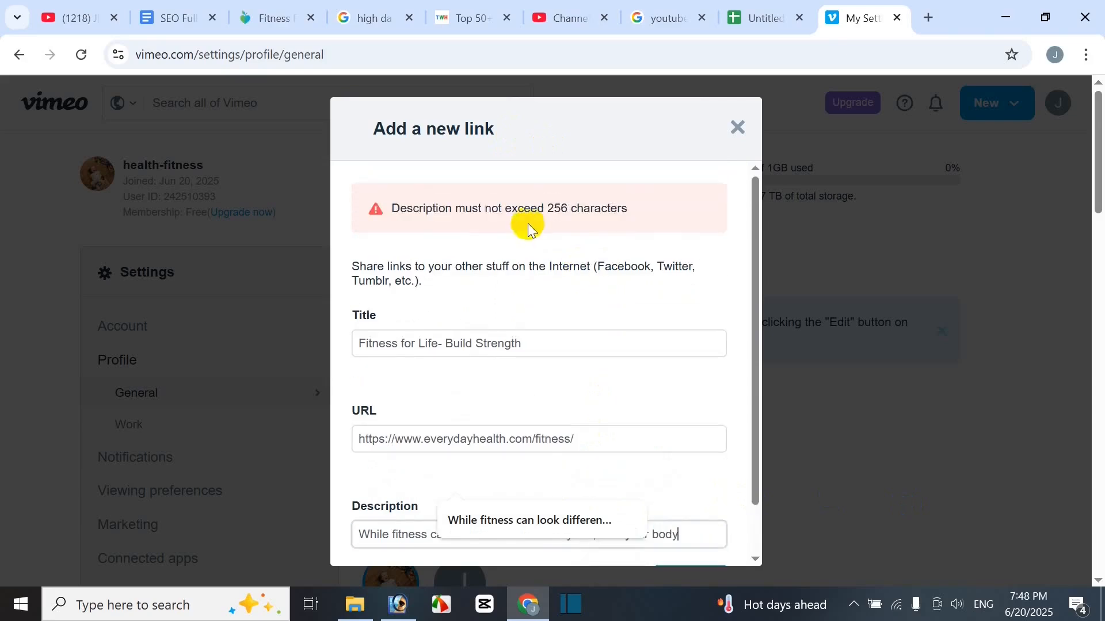
{"action": "scroll", "coordinate": [744, 399], "scroll_direction": "down", "scroll_amount": 2}
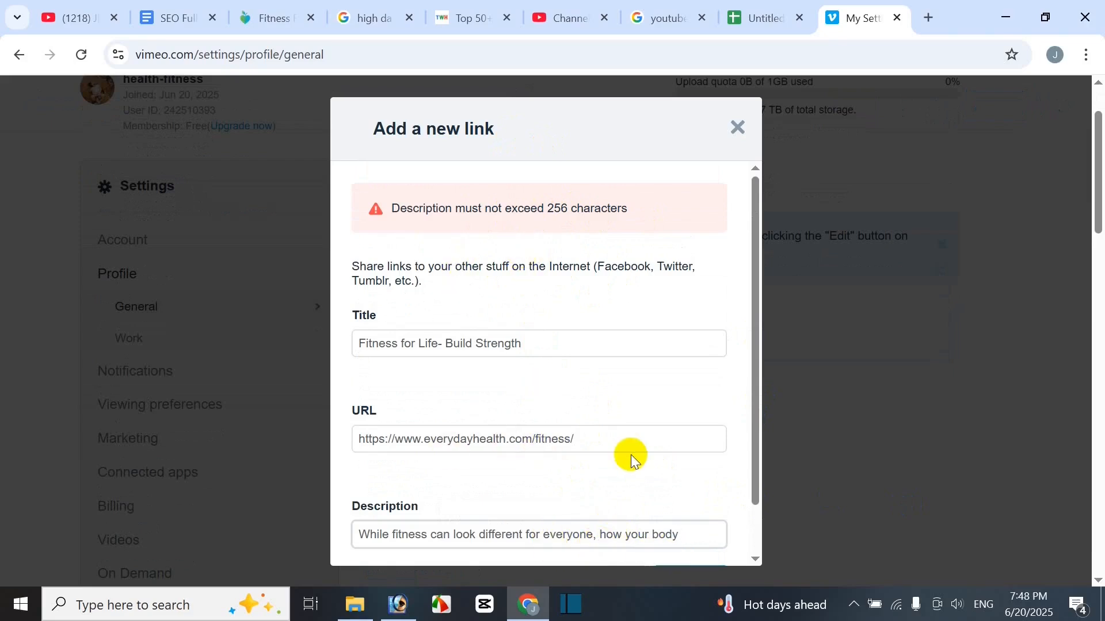
{"action": "scroll", "coordinate": [649, 461], "scroll_direction": "down", "scroll_amount": 1}
{"action": "left_click", "coordinate": [692, 534]}
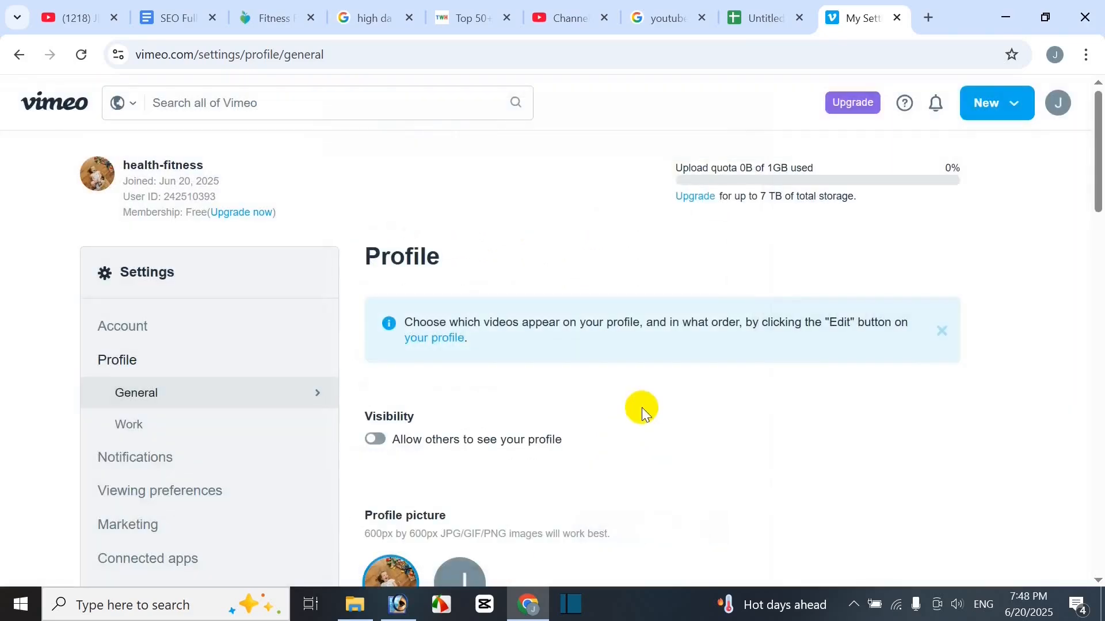
Save the updated profile settings at the bottom of the page
{"action": "scroll", "coordinate": [643, 412], "scroll_direction": "down", "scroll_amount": 6}
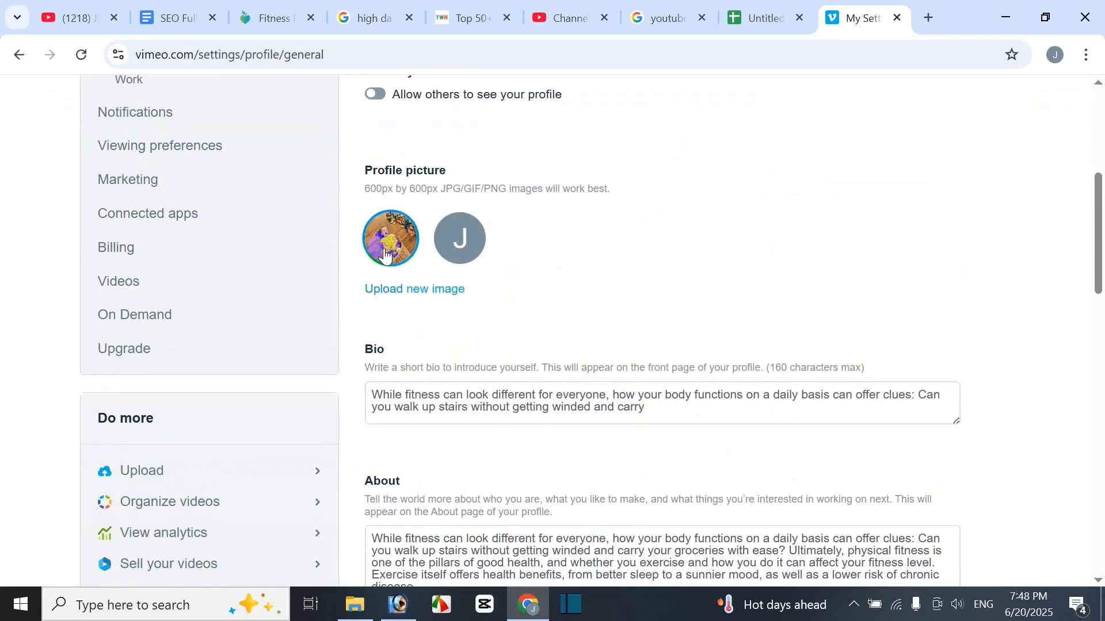
{"action": "scroll", "coordinate": [460, 291], "scroll_direction": "down", "scroll_amount": 3}
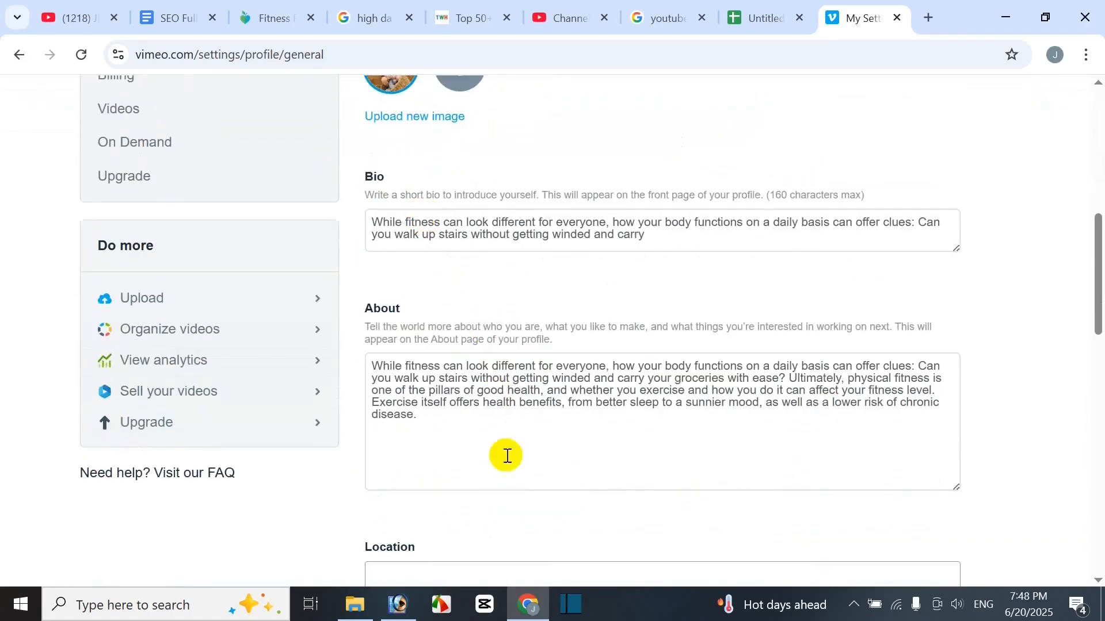
{"action": "scroll", "coordinate": [511, 463], "scroll_direction": "down", "scroll_amount": 9}
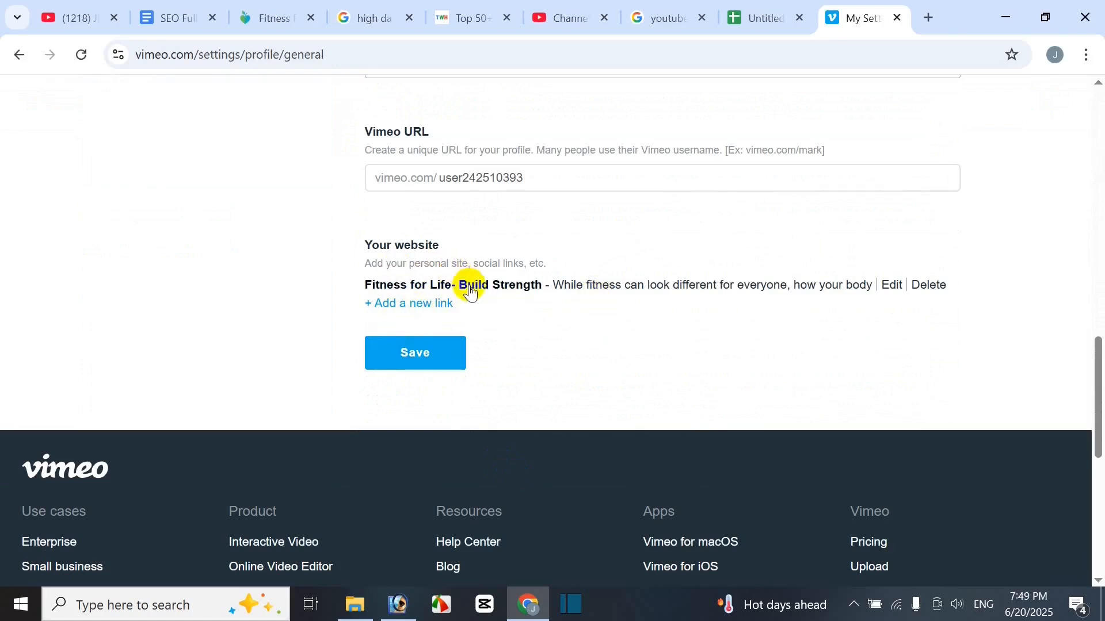
{"action": "left_click", "coordinate": [414, 374]}
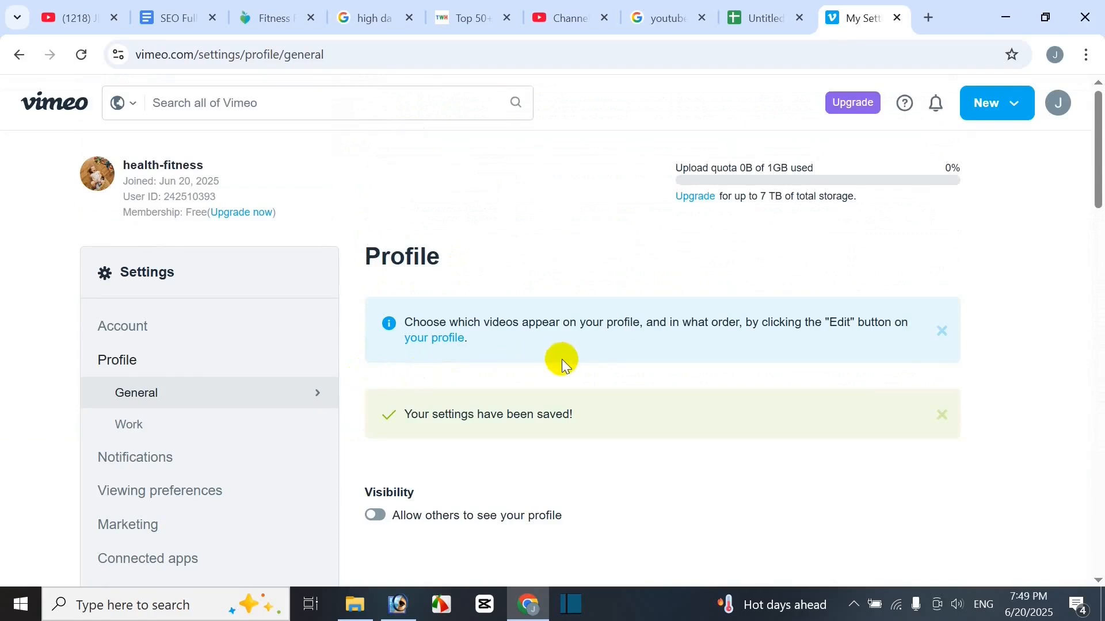
Start a new video upload from Vimeo's create-new menu
{"action": "scroll", "coordinate": [569, 403], "scroll_direction": "down", "scroll_amount": 3}
{"action": "scroll", "coordinate": [573, 427], "scroll_direction": "up", "scroll_amount": 3}
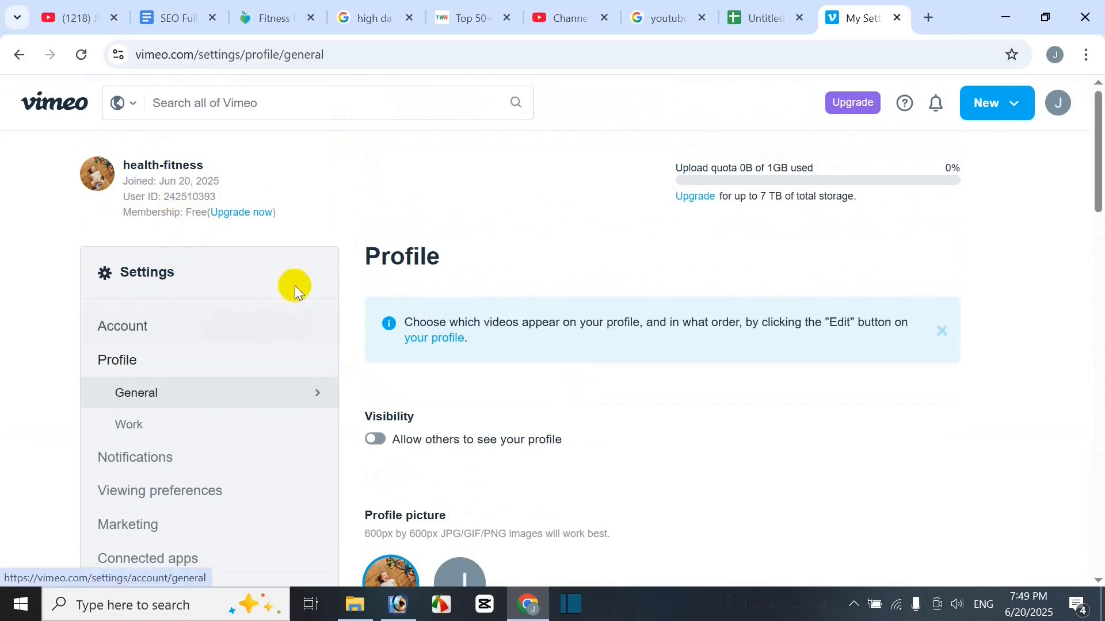
{"action": "scroll", "coordinate": [677, 368], "scroll_direction": "down", "scroll_amount": 10}
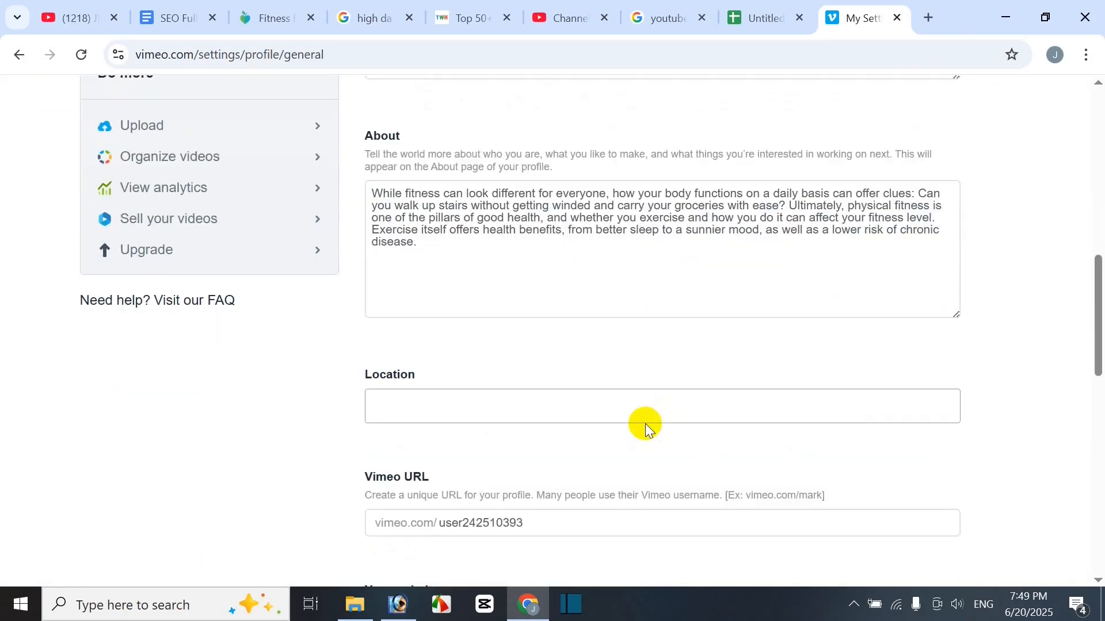
{"action": "scroll", "coordinate": [644, 424], "scroll_direction": "up", "scroll_amount": 10}
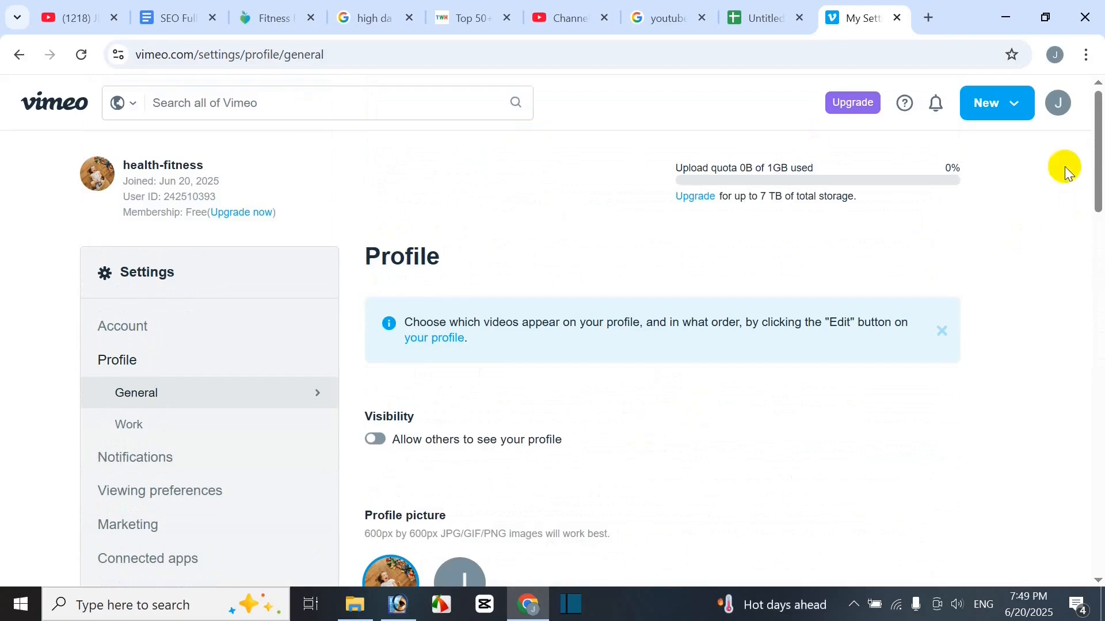
{"action": "left_click", "coordinate": [1016, 108]}
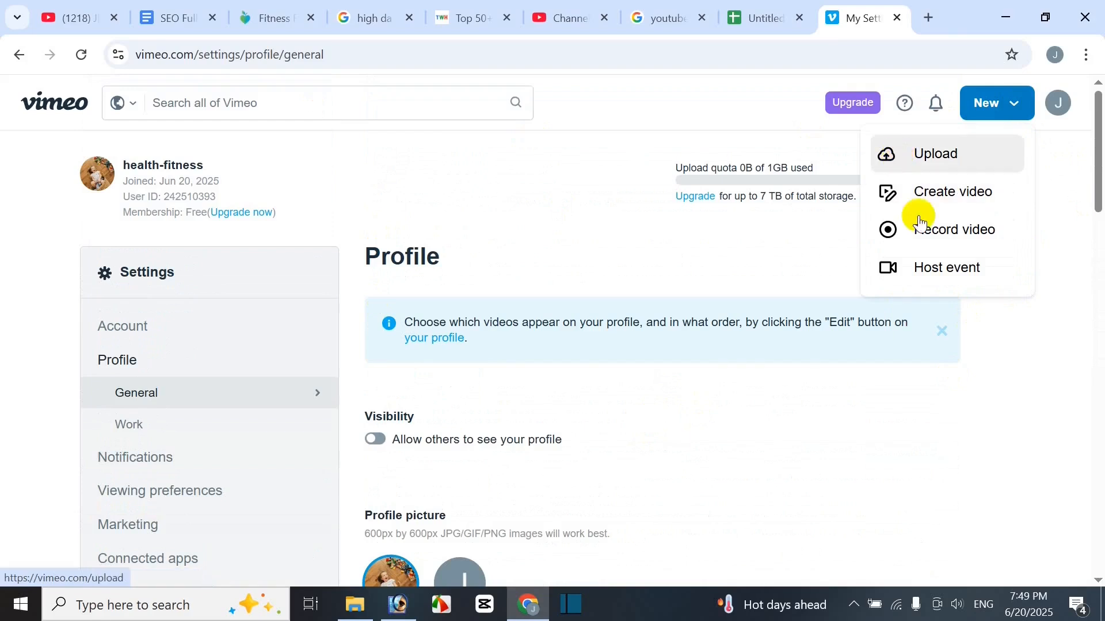
{"action": "left_click", "coordinate": [936, 156]}
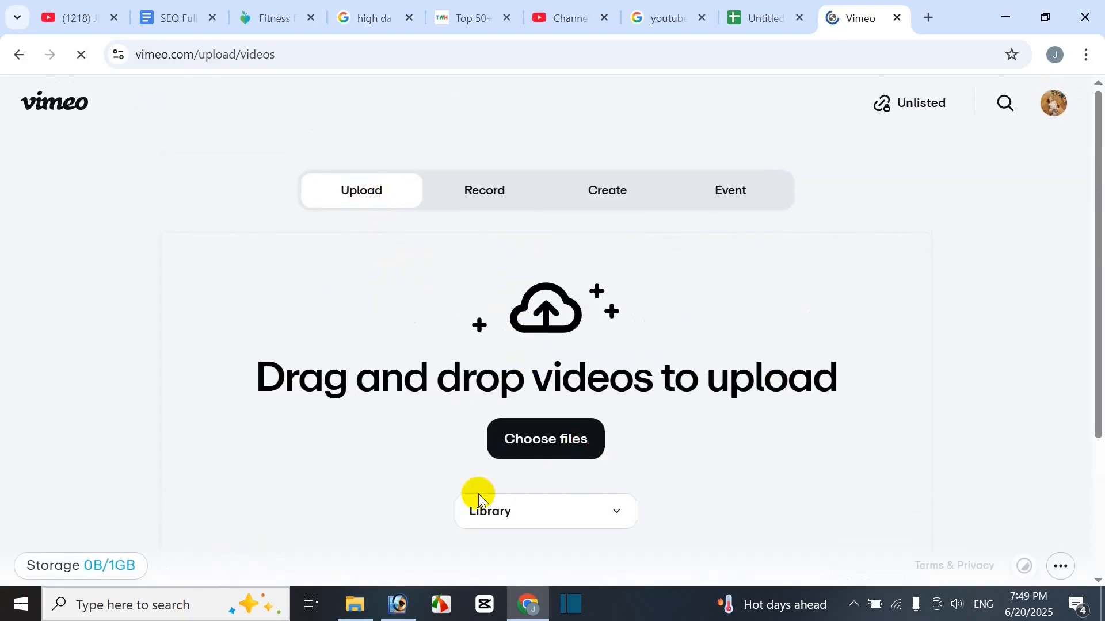
Switch to the Downloads folder holding the Fitness for Life video
{"action": "left_click", "coordinate": [547, 454]}
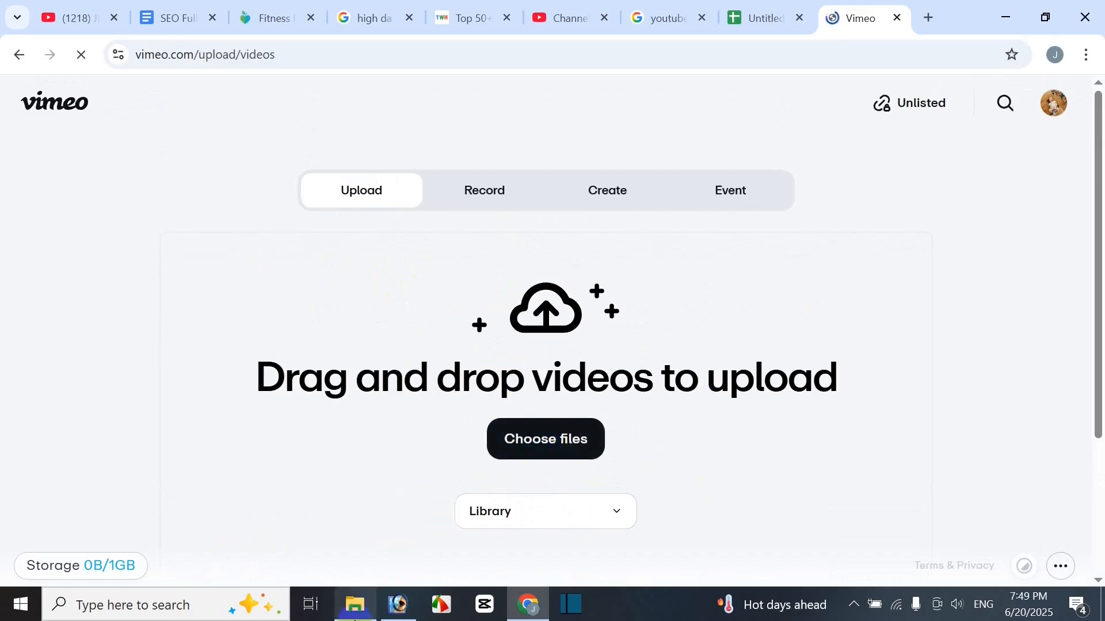
{"action": "left_click", "coordinate": [355, 604]}
{"action": "left_click", "coordinate": [568, 370]}
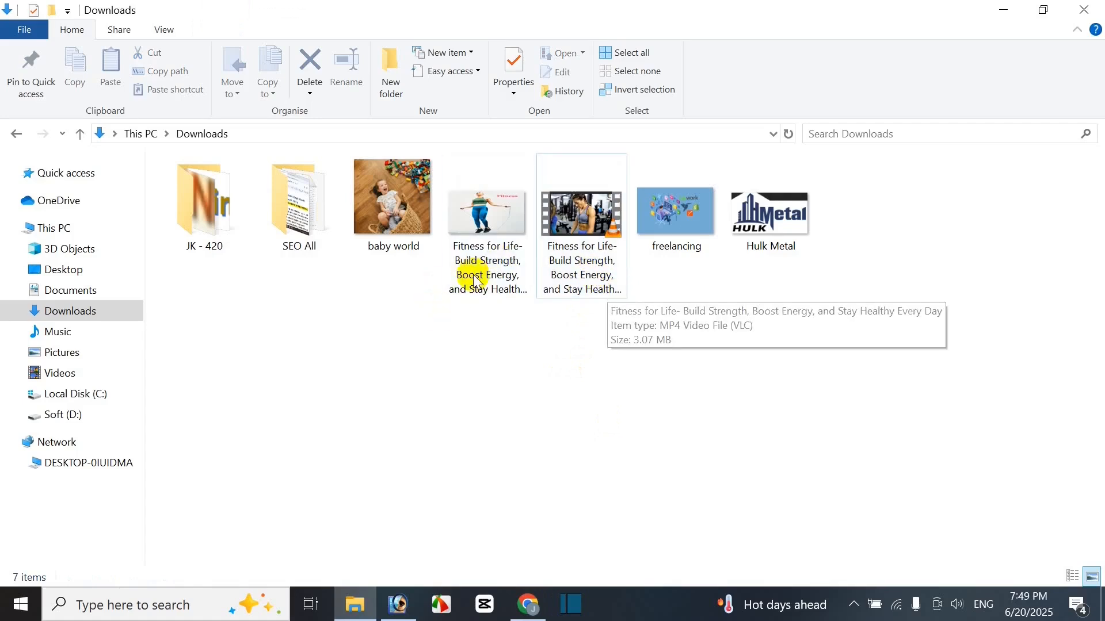
Open the Fitness for Life video's Properties on the Details tab and edit its Title
{"action": "left_click", "coordinate": [597, 282]}
{"action": "right_click", "coordinate": [596, 276]}
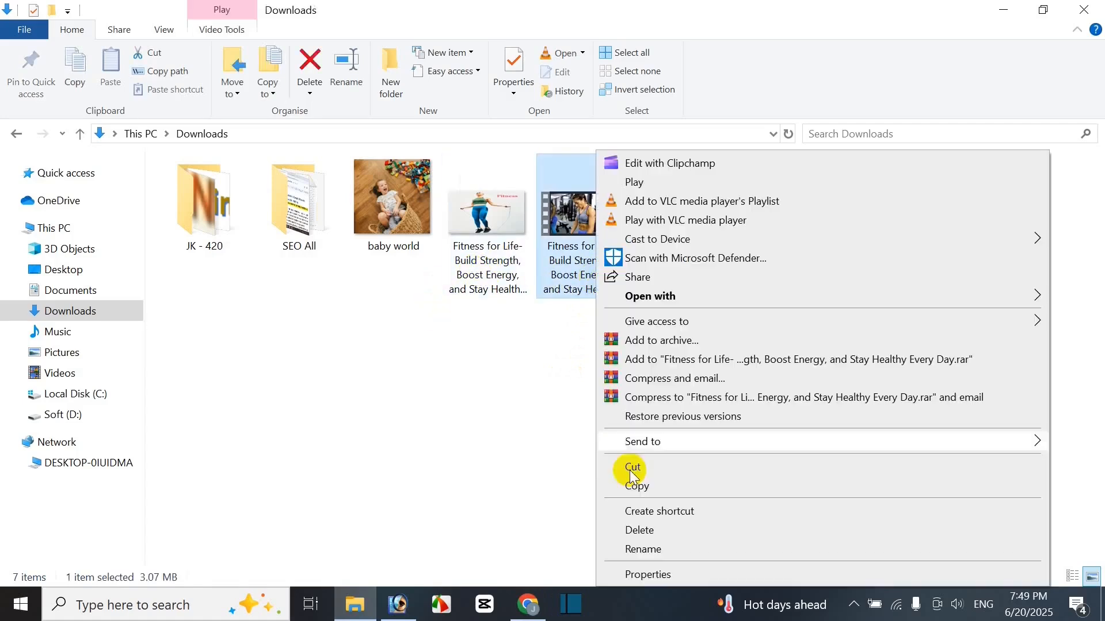
{"action": "left_click", "coordinate": [644, 574]}
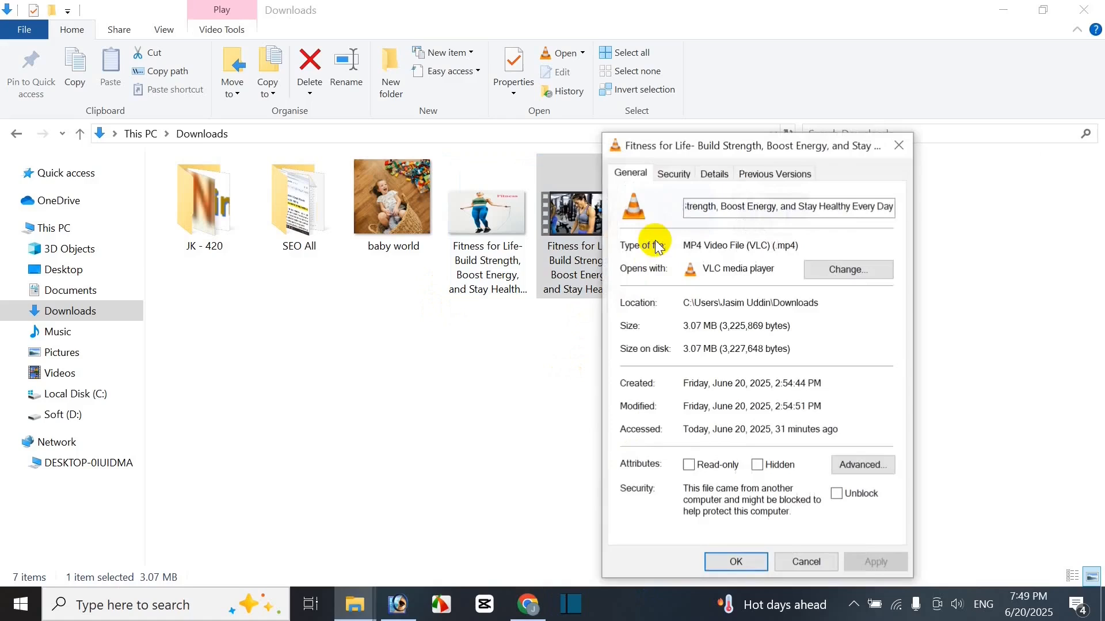
{"action": "left_click", "coordinate": [715, 174]}
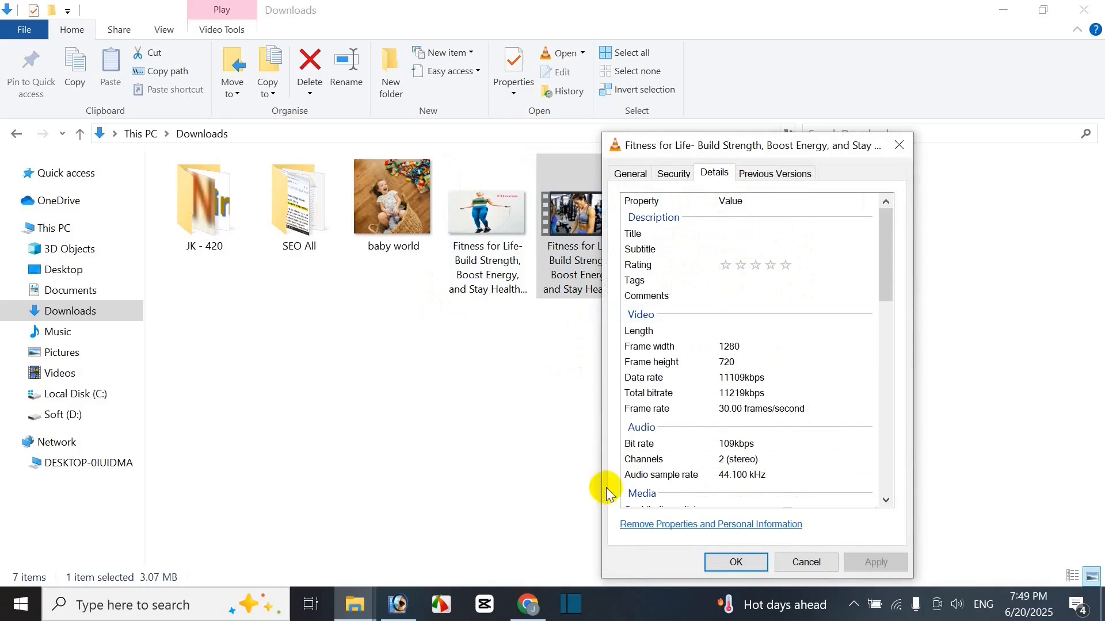
{"action": "left_click", "coordinate": [763, 233]}
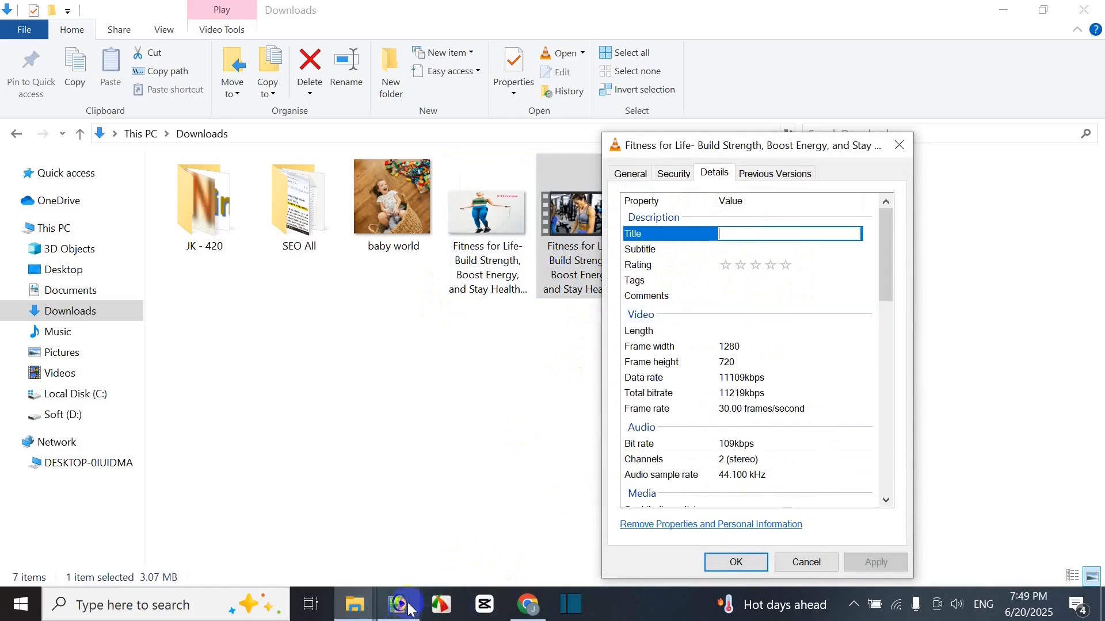
Select the full video title in the SEO notes document
{"action": "left_click", "coordinate": [527, 607]}
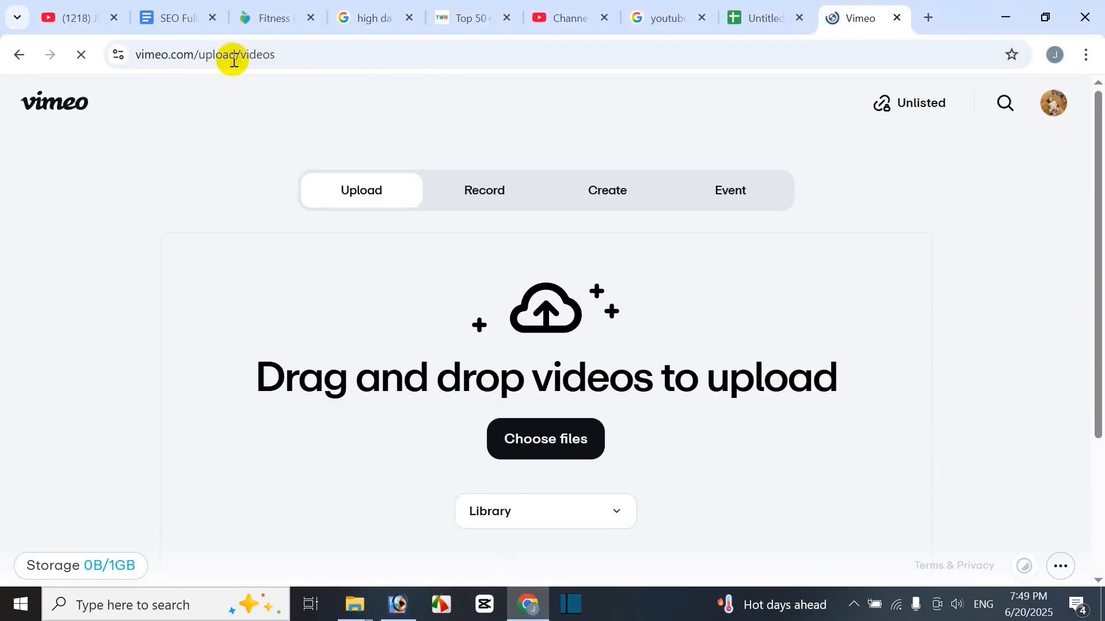
{"action": "left_click", "coordinate": [192, 15]}
{"action": "left_click", "coordinate": [412, 258]}
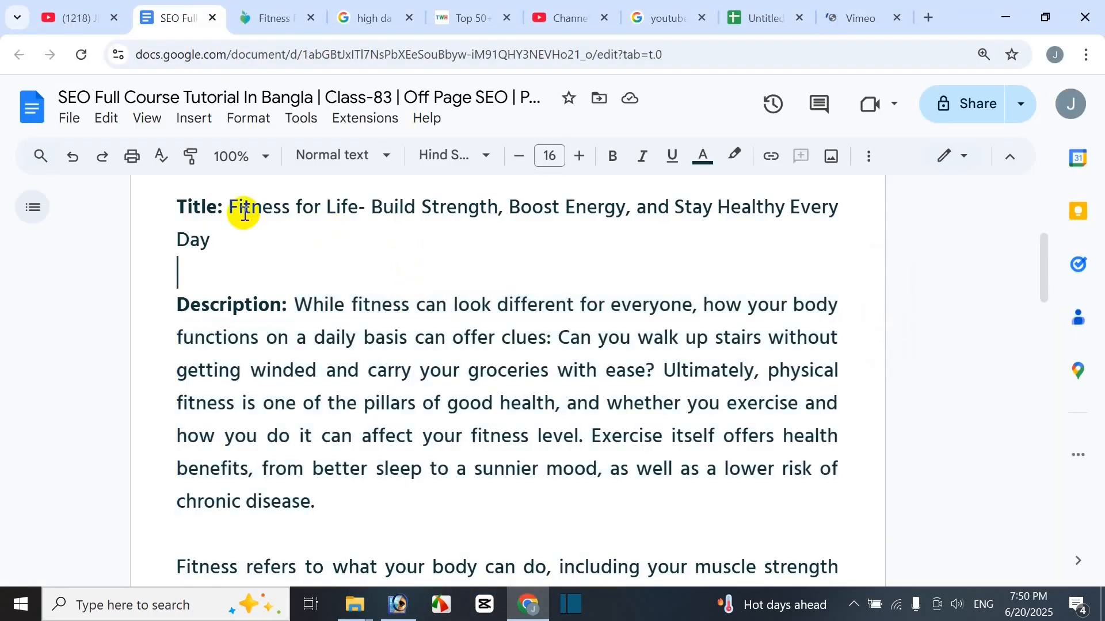
{"action": "left_click_drag", "start_coordinate": [236, 206], "coordinate": [284, 257]}
{"action": "key", "text": "ctrl+c"}
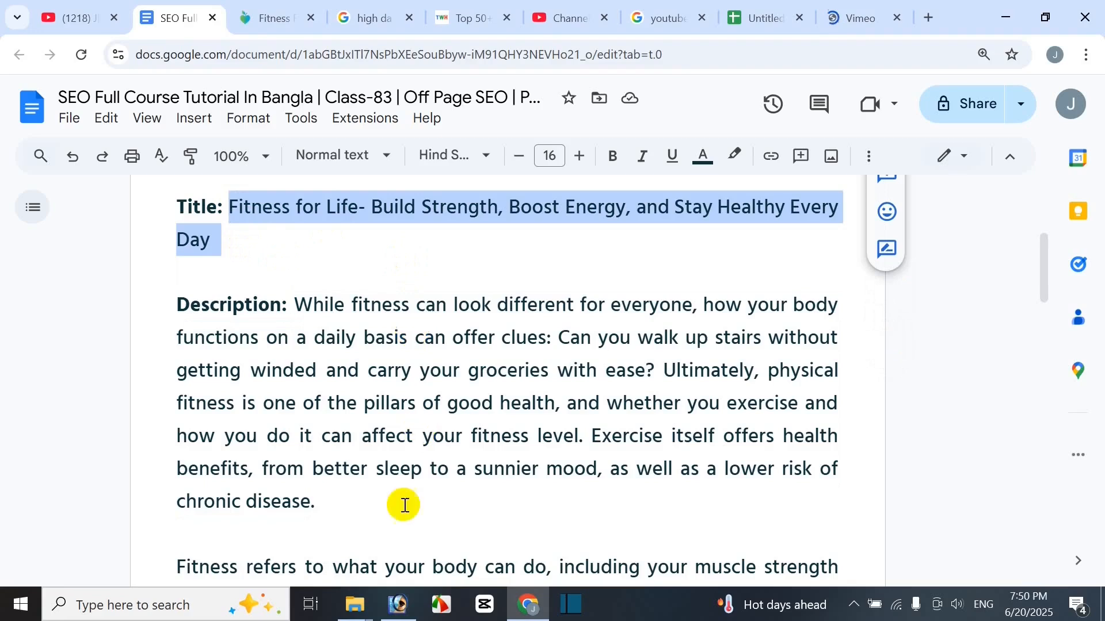
Paste the title into the video's Title and Subtitle and give it five stars
{"action": "left_click", "coordinate": [355, 605]}
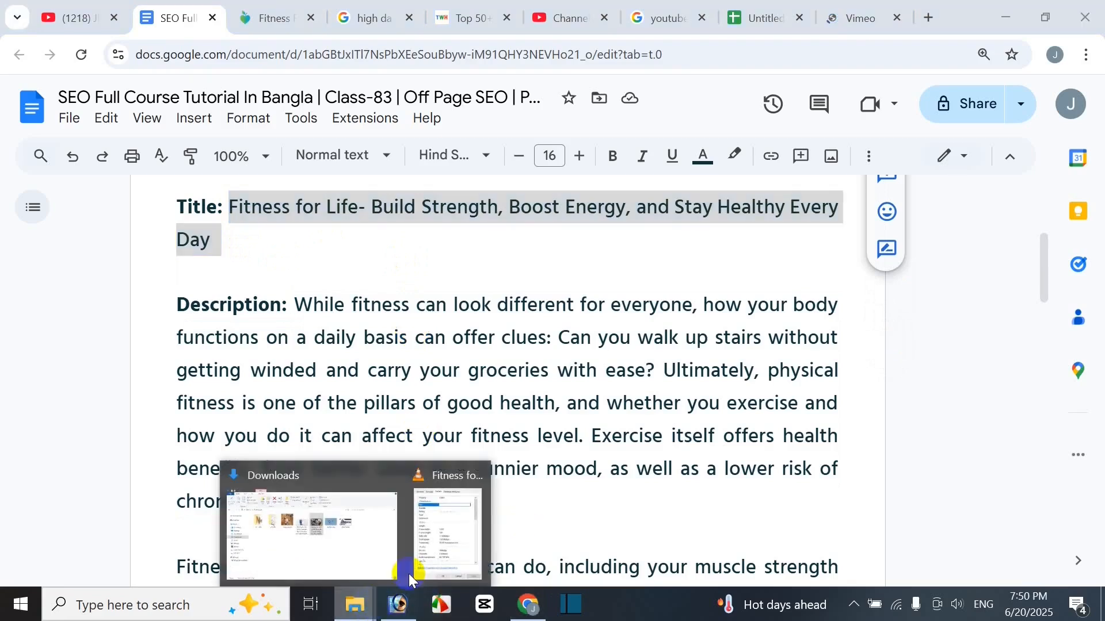
{"action": "left_click", "coordinate": [430, 559]}
{"action": "key", "text": "Tab"}
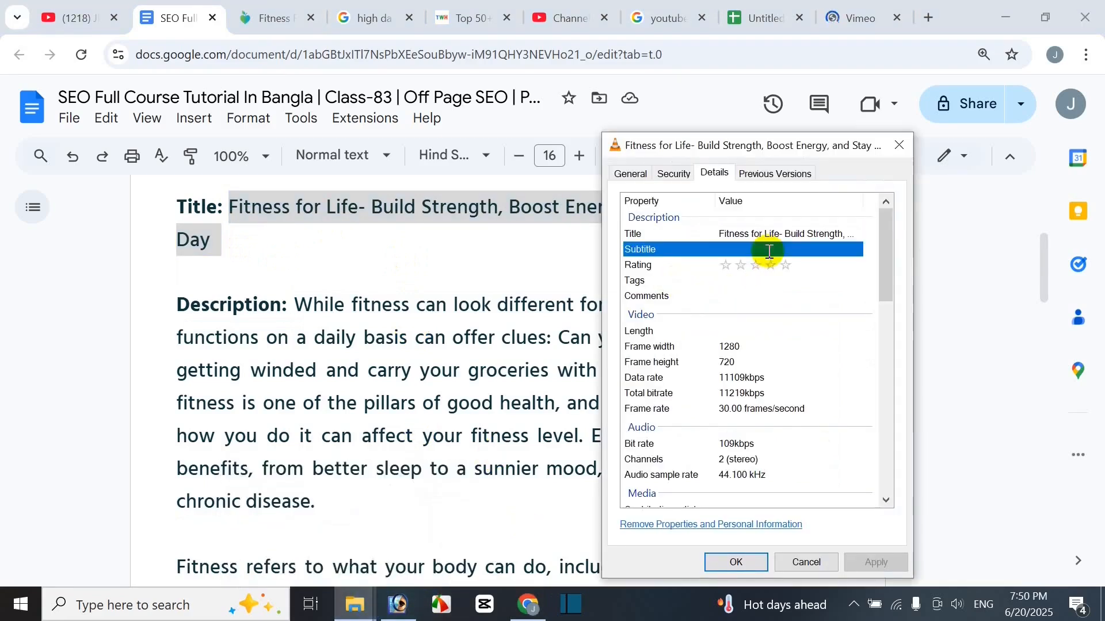
{"action": "key", "text": "ctrl+v"}
{"action": "left_click", "coordinate": [785, 266]}
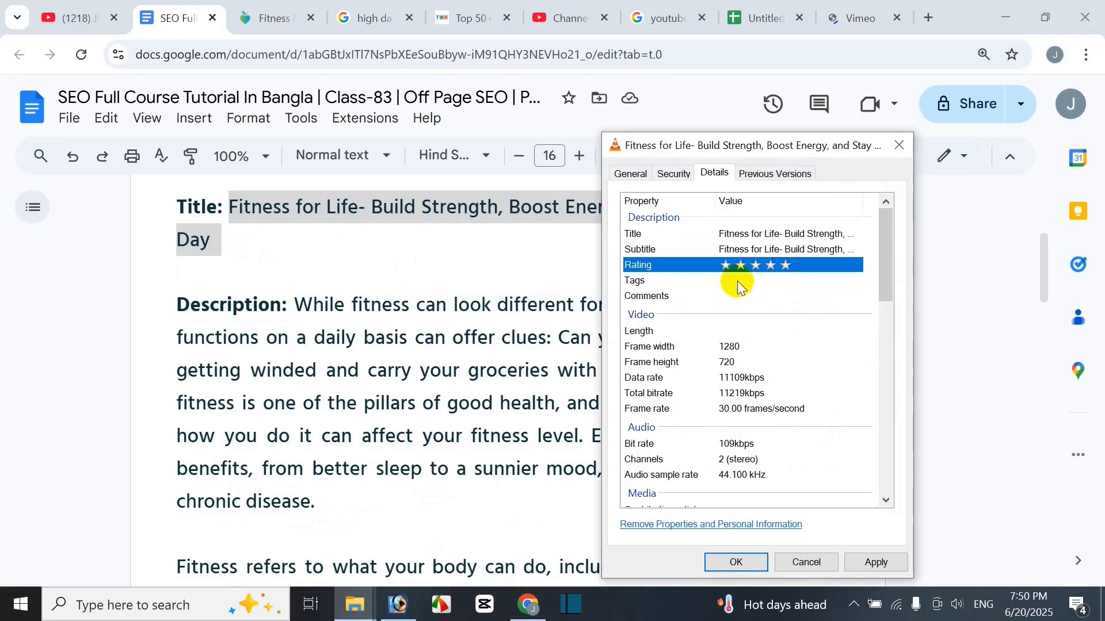
{"action": "left_click", "coordinate": [739, 283]}
{"action": "left_click", "coordinate": [785, 266]}
Copy the keyword list from the SEO notes document
{"action": "left_click", "coordinate": [529, 604]}
{"action": "scroll", "coordinate": [375, 495], "scroll_direction": "down", "scroll_amount": 4}
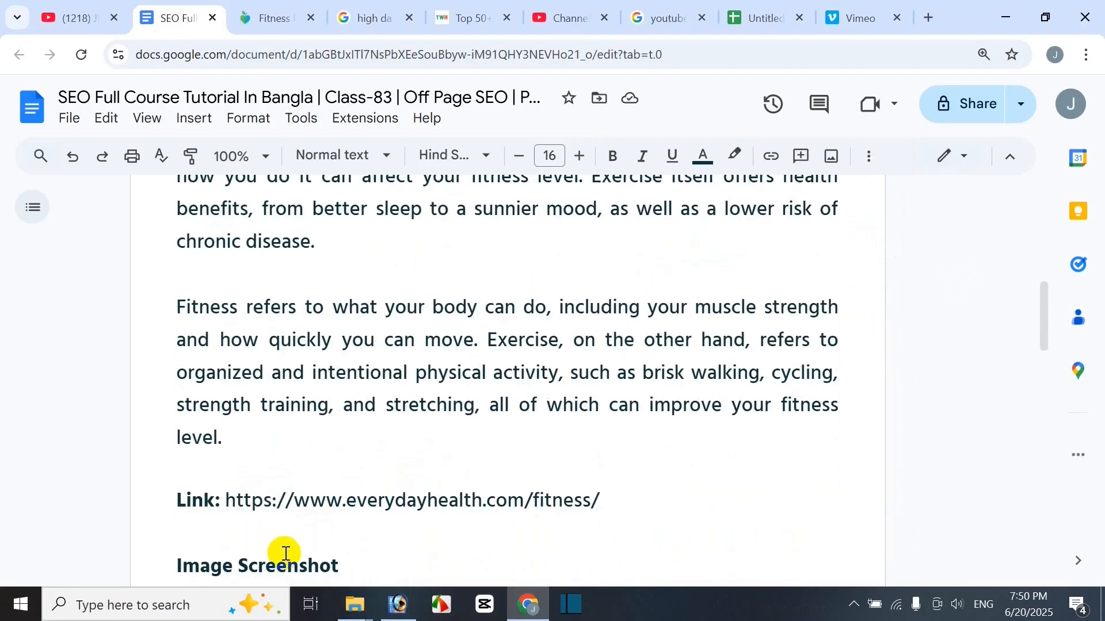
{"action": "scroll", "coordinate": [316, 513], "scroll_direction": "down", "scroll_amount": 7}
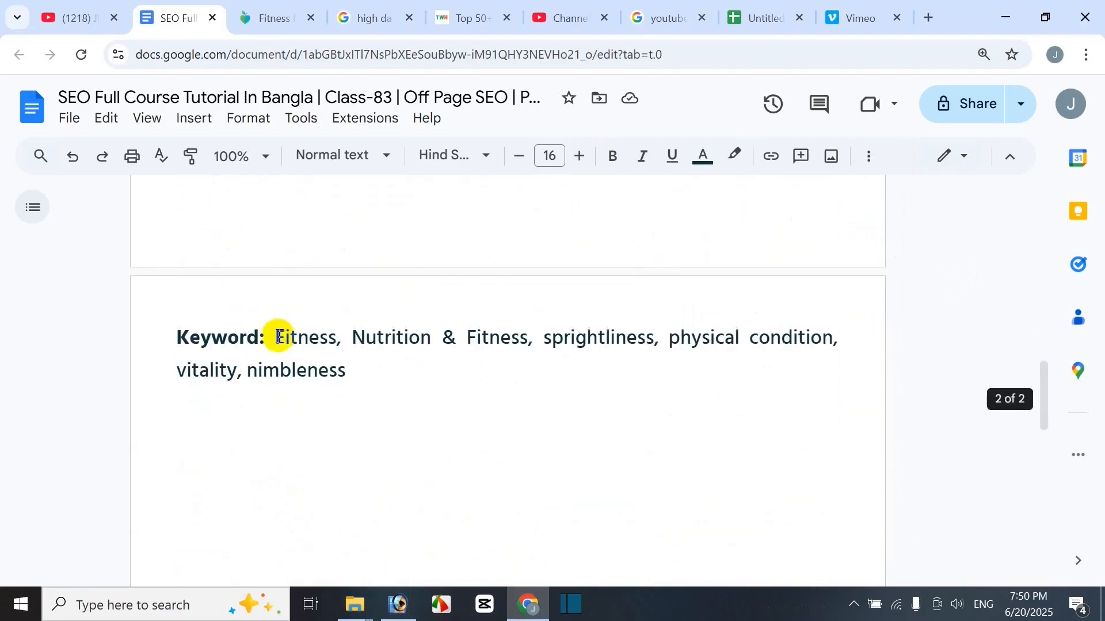
{"action": "left_click_drag", "start_coordinate": [279, 337], "coordinate": [352, 366]}
{"action": "key", "text": "ctrl+c"}
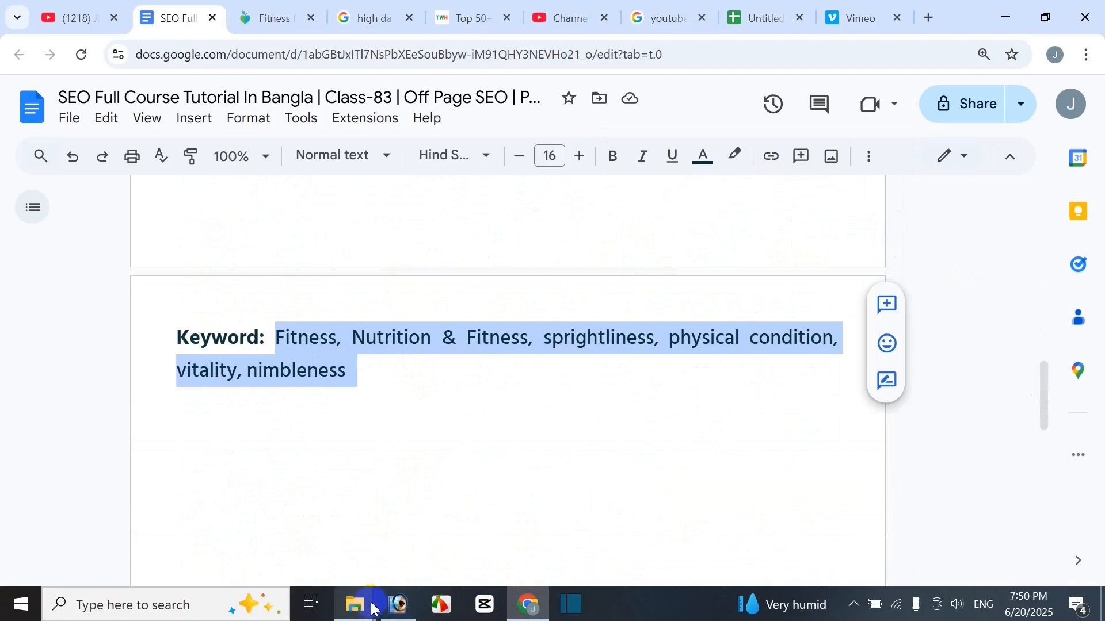
Paste the keywords into Tags, apply, skip the save error and close Properties
{"action": "left_click", "coordinate": [374, 609]}
{"action": "left_click", "coordinate": [443, 506]}
{"action": "key", "text": "ctrl+v"}
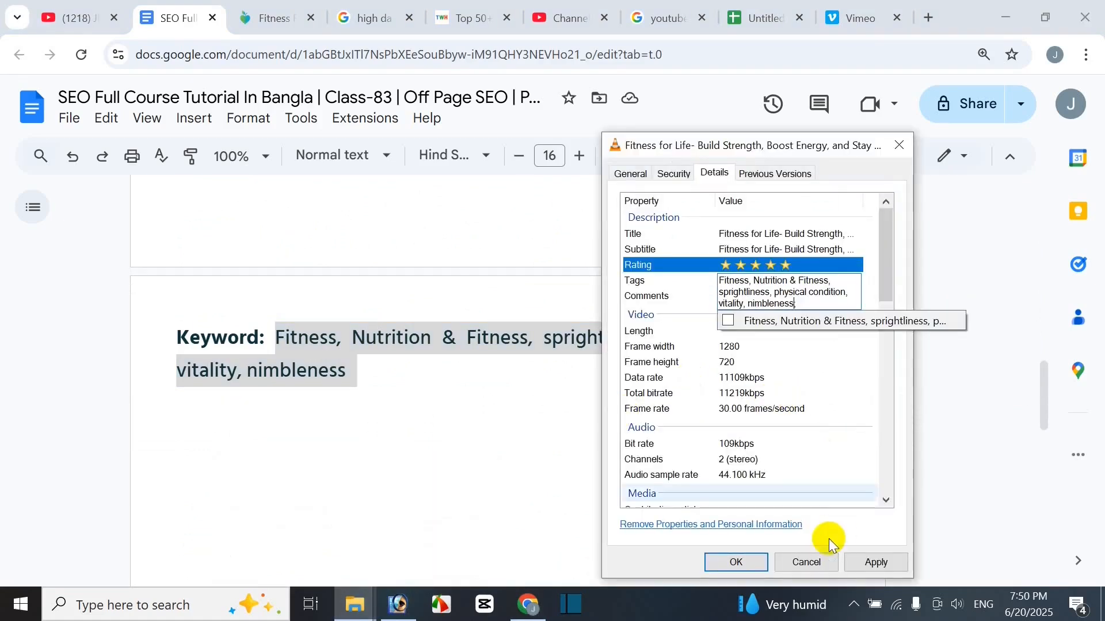
{"action": "left_click", "coordinate": [883, 559]}
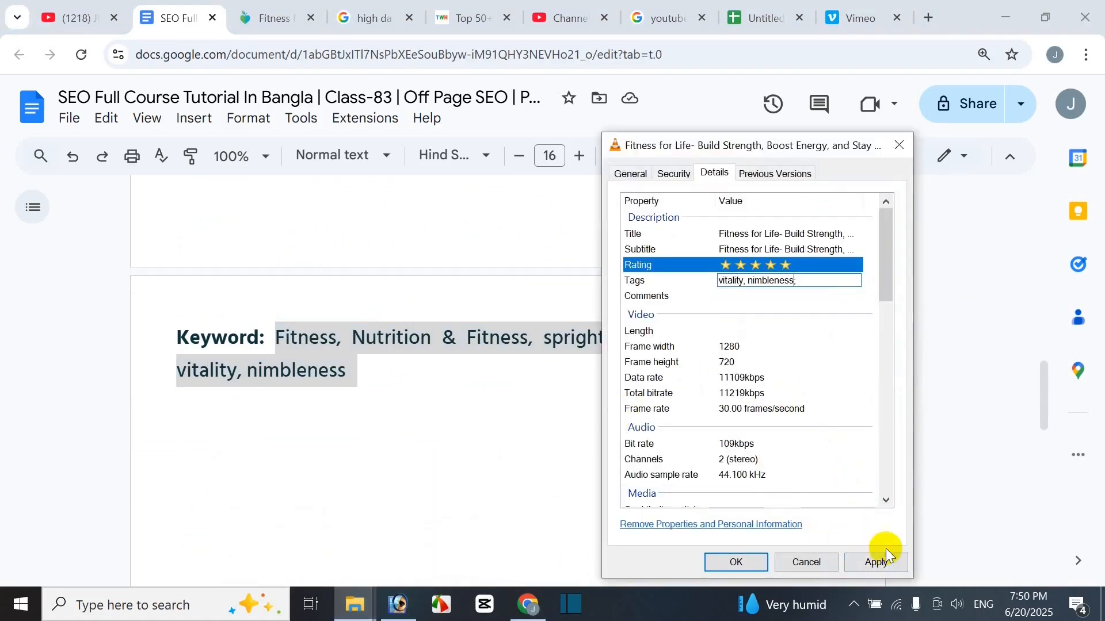
{"action": "left_click", "coordinate": [882, 561]}
{"action": "left_click", "coordinate": [503, 355]}
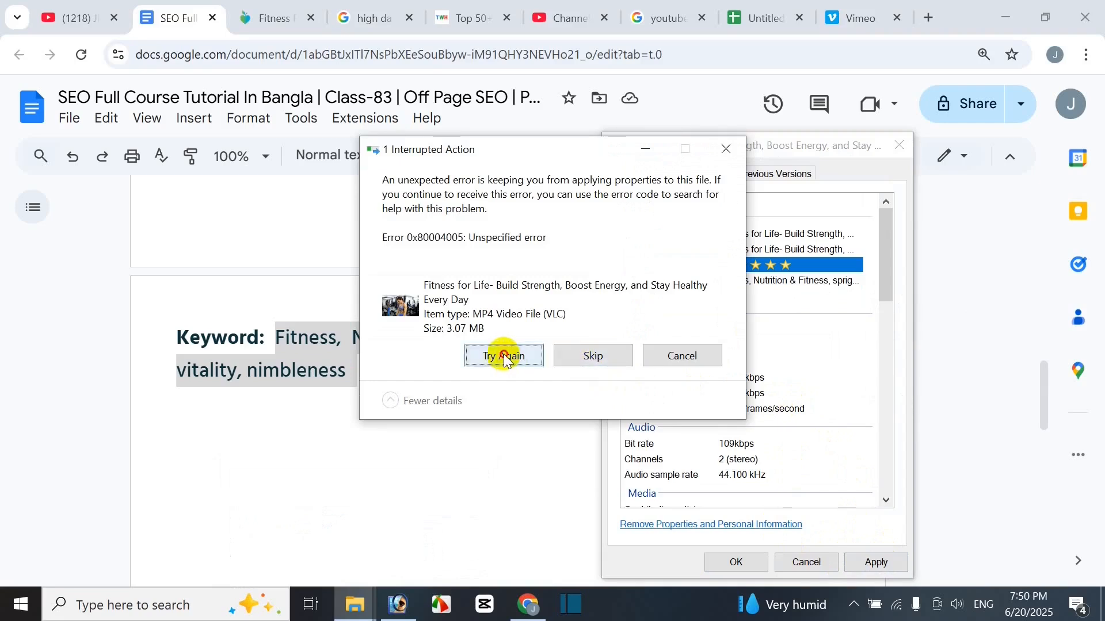
{"action": "left_click", "coordinate": [593, 356]}
{"action": "left_click", "coordinate": [736, 562]}
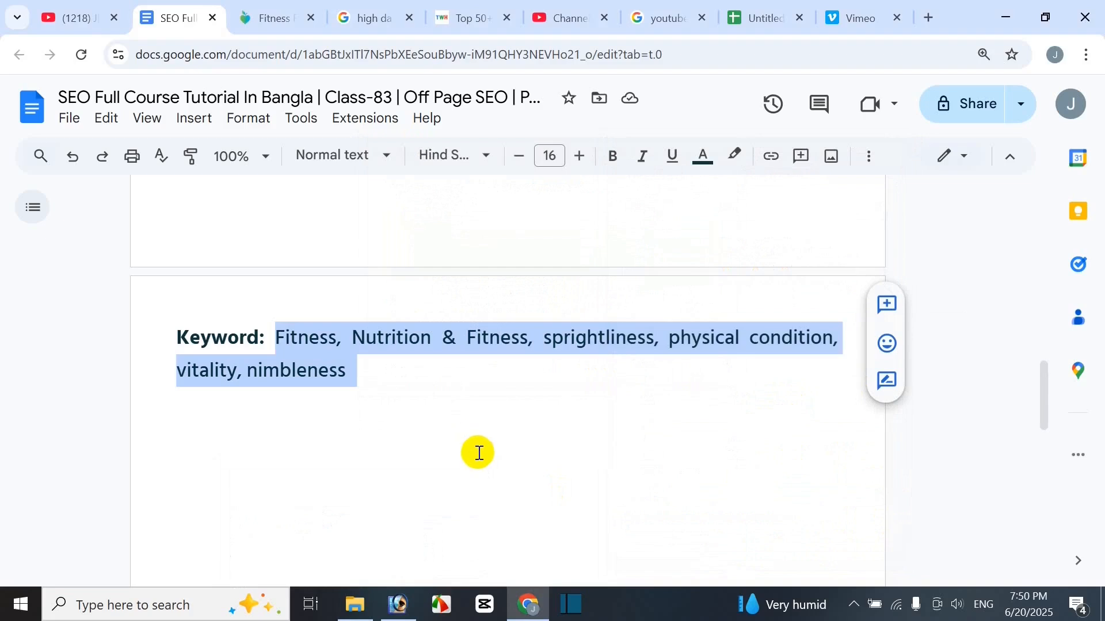
Inspect the Fitness for Life image's detail properties, then return to the Vimeo upload page
{"action": "left_click", "coordinate": [355, 605]}
{"action": "left_click", "coordinate": [493, 273]}
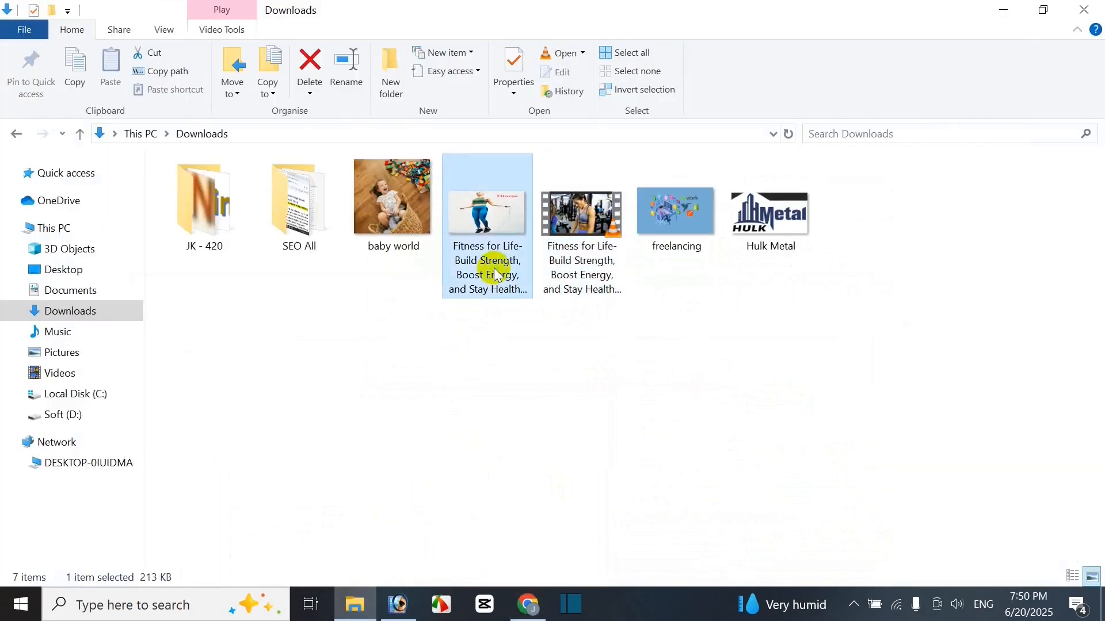
{"action": "right_click", "coordinate": [494, 276]}
{"action": "left_click", "coordinate": [547, 574]}
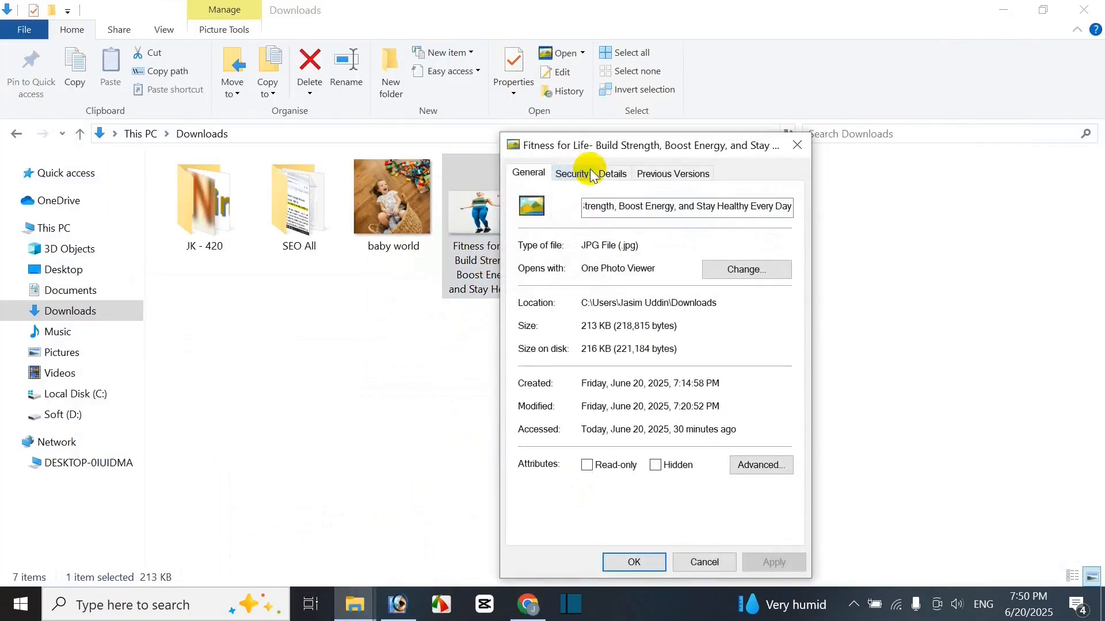
{"action": "left_click", "coordinate": [612, 173]}
{"action": "left_click", "coordinate": [634, 562]}
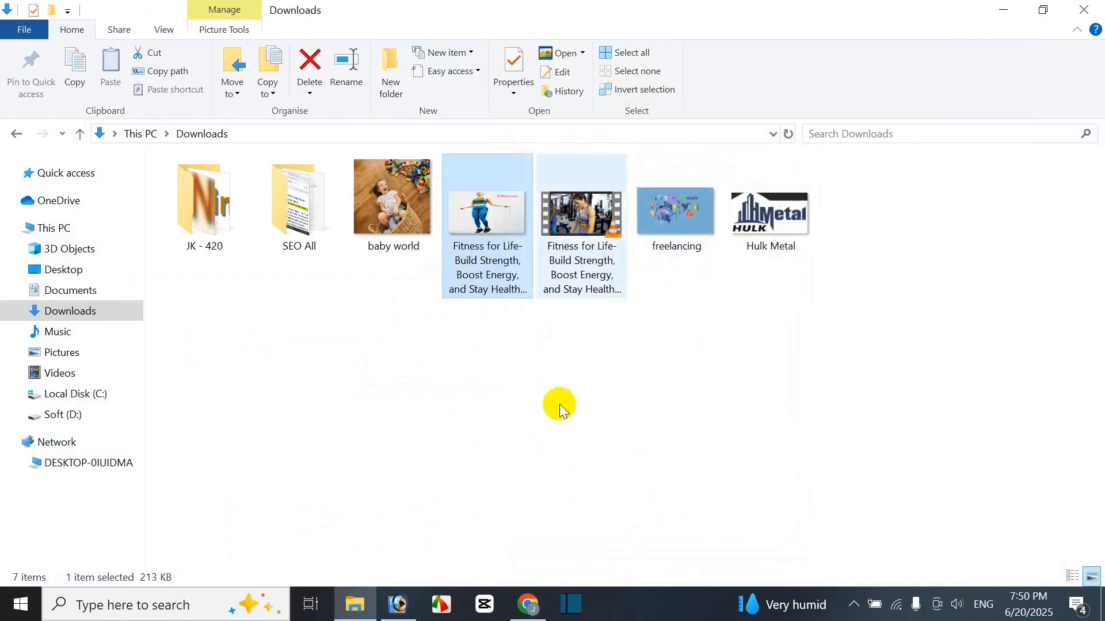
{"action": "left_click", "coordinate": [528, 604]}
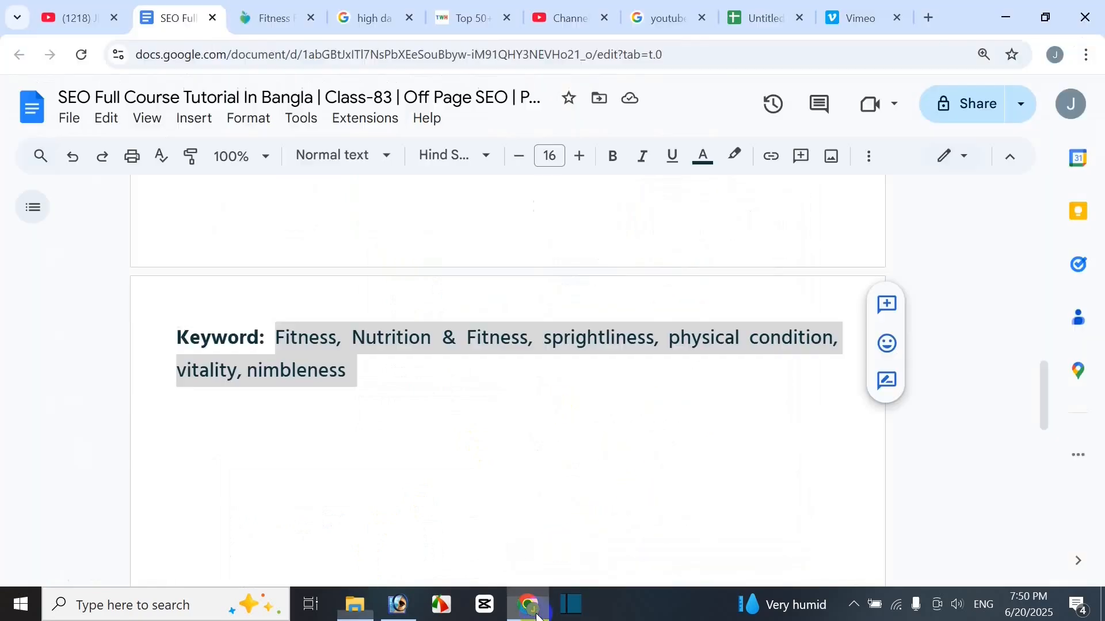
{"action": "left_click", "coordinate": [834, 15]}
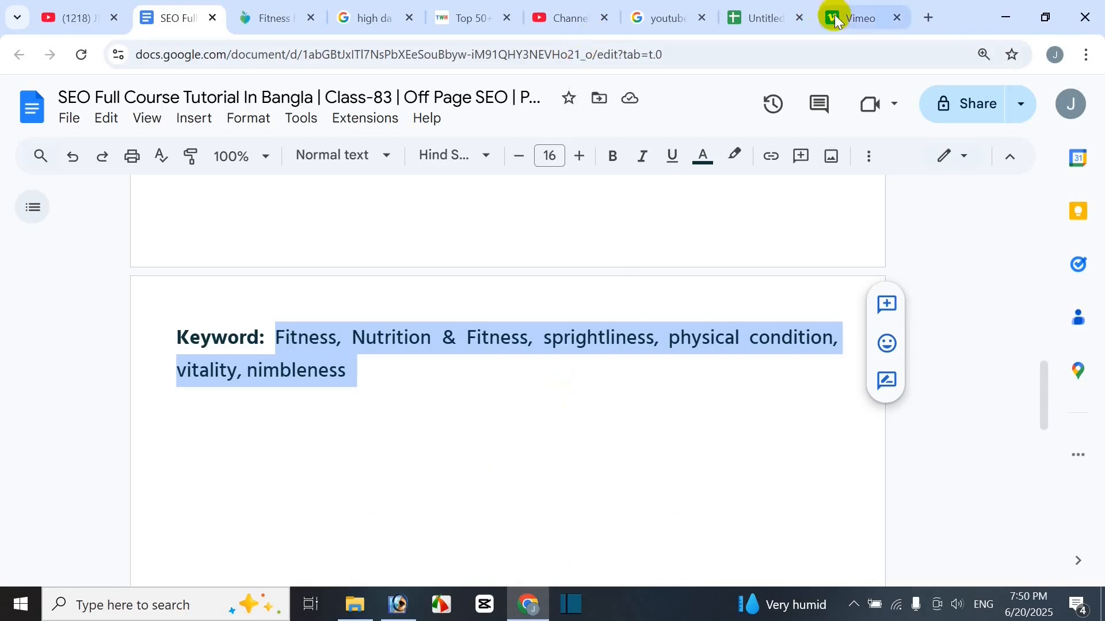
Upload the Fitness for Life video from Downloads through Choose files
{"action": "left_click", "coordinate": [547, 440]}
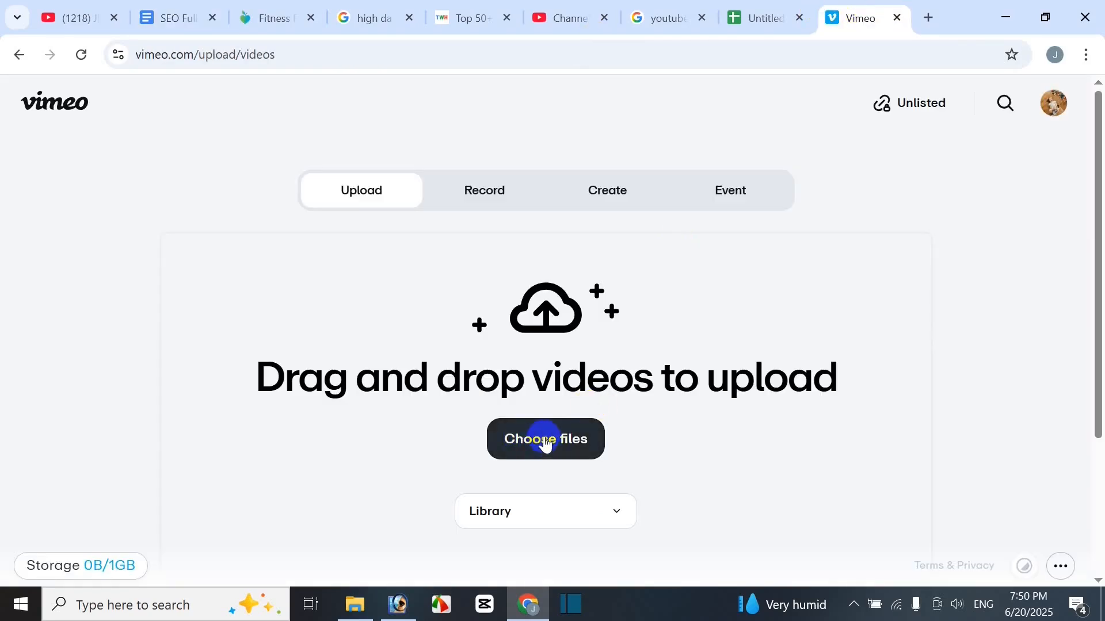
{"action": "left_click", "coordinate": [538, 446]}
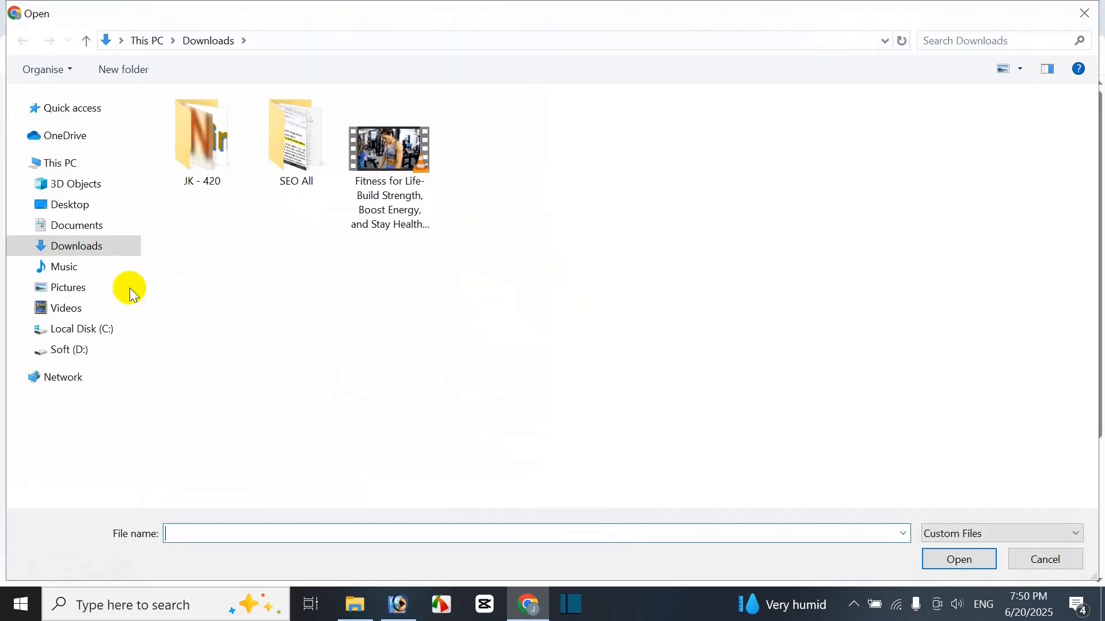
{"action": "left_click", "coordinate": [394, 213]}
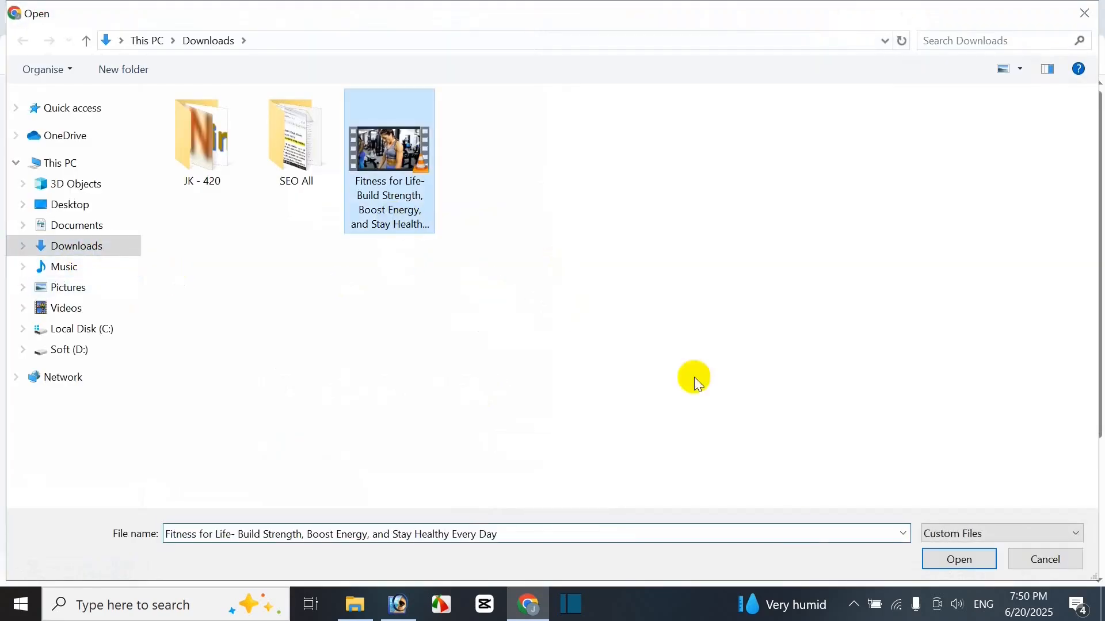
{"action": "left_click", "coordinate": [928, 561]}
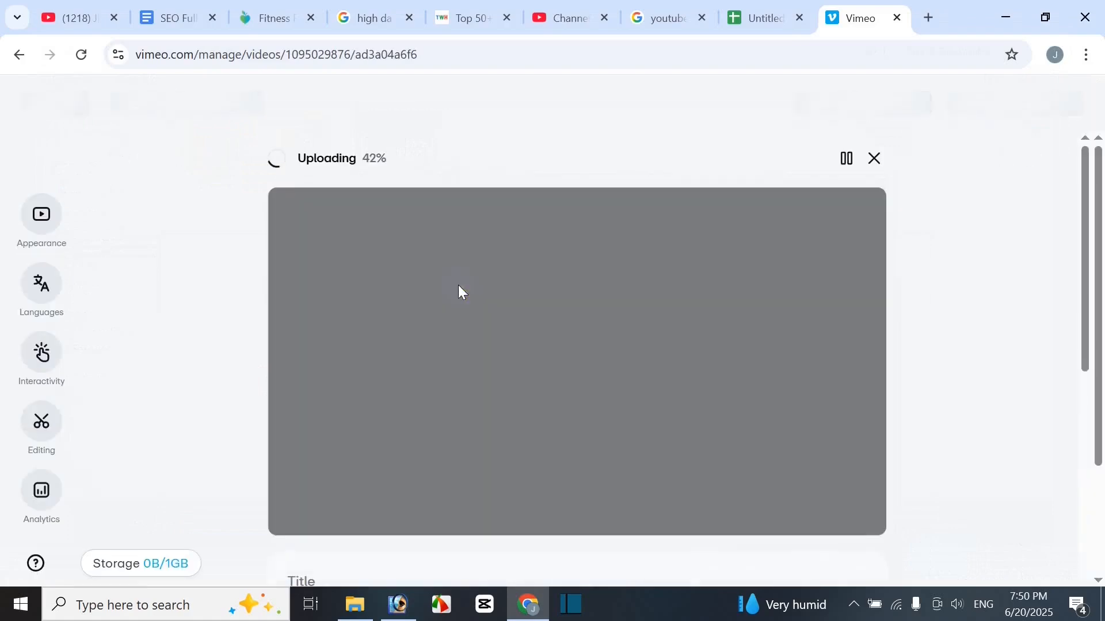
{"action": "scroll", "coordinate": [731, 380], "scroll_direction": "down", "scroll_amount": 5}
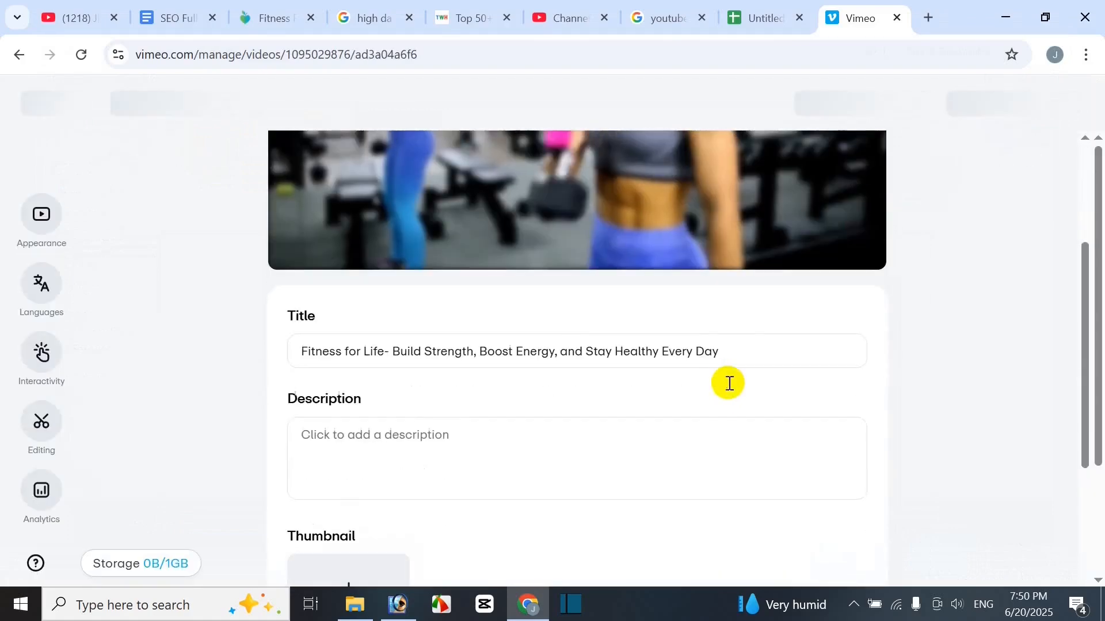
{"action": "scroll", "coordinate": [448, 357], "scroll_direction": "down", "scroll_amount": 2}
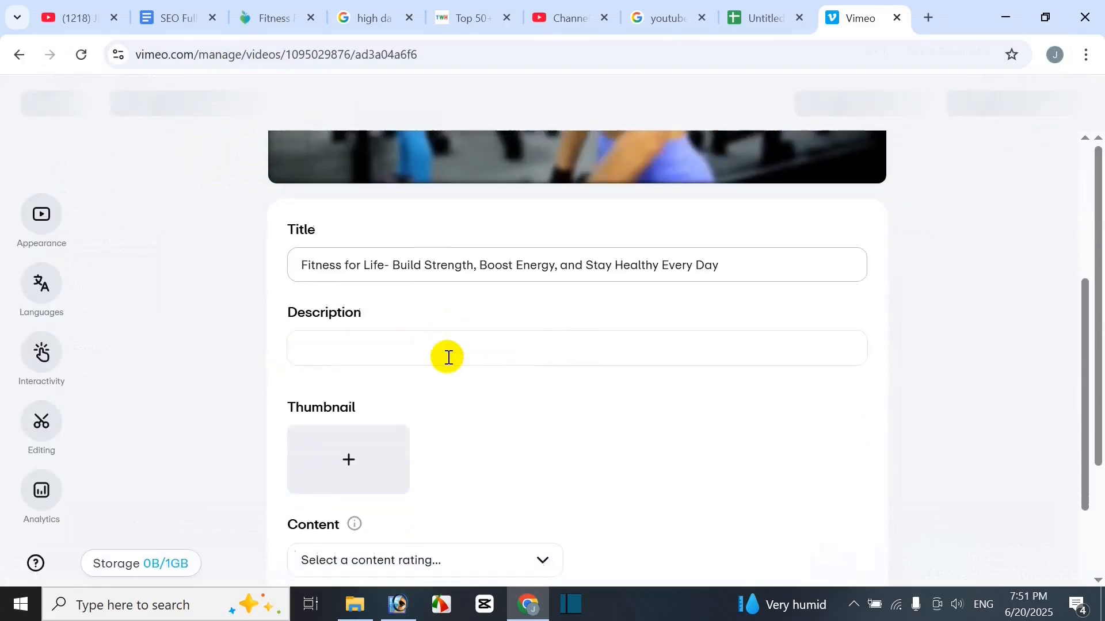
Replace the video title with 'Fitness for Life- Build Strength, Boost Energy, and Stay Healthy Every Day'
{"action": "left_click", "coordinate": [171, 19]}
{"action": "scroll", "coordinate": [374, 391], "scroll_direction": "up", "scroll_amount": 10}
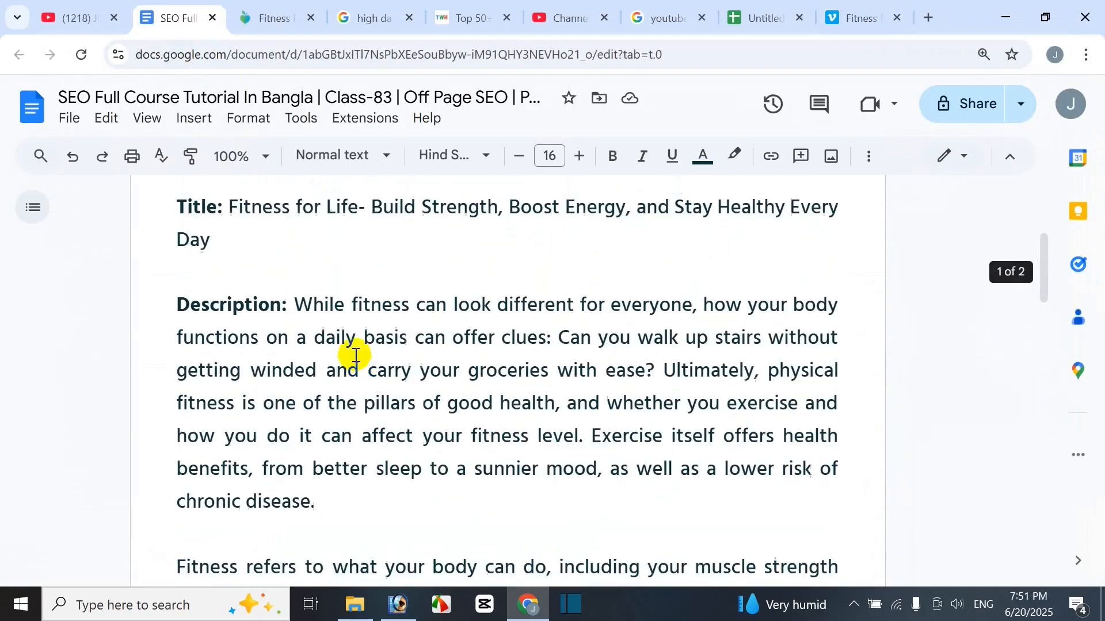
{"action": "scroll", "coordinate": [356, 356], "scroll_direction": "up", "scroll_amount": 3}
{"action": "left_click_drag", "start_coordinate": [228, 378], "coordinate": [236, 422]}
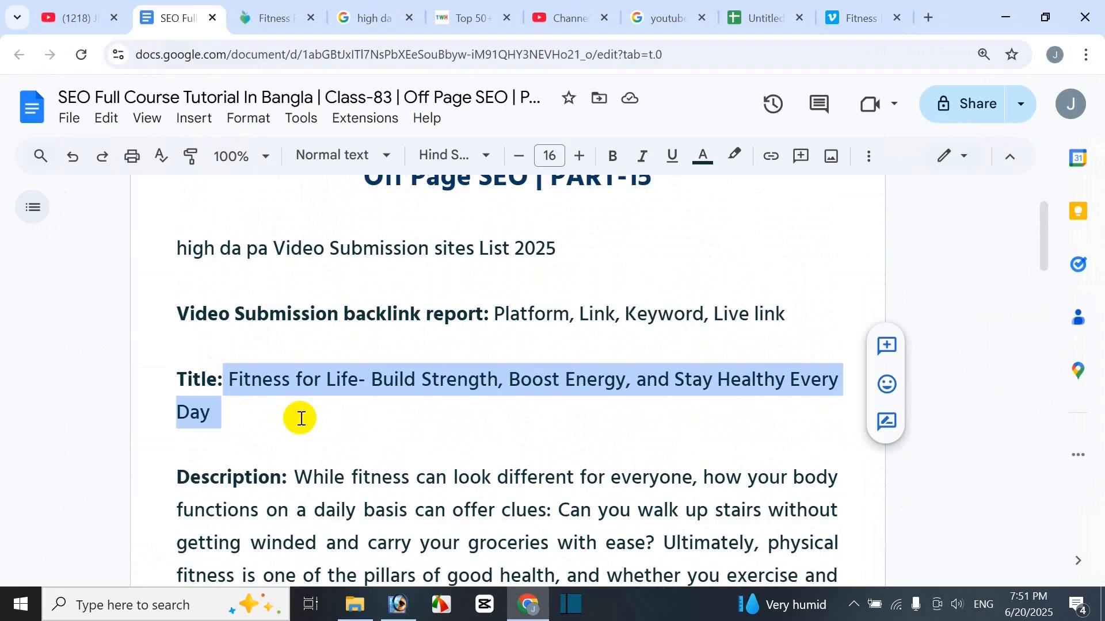
{"action": "left_click", "coordinate": [851, 18]}
{"action": "left_click", "coordinate": [517, 273]}
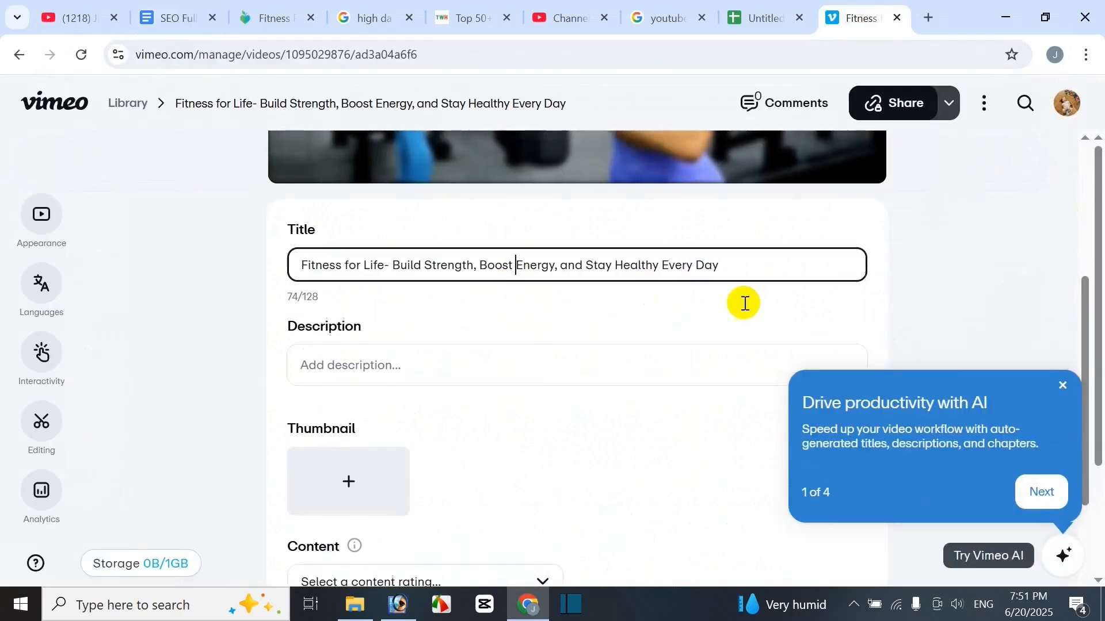
{"action": "key", "text": "ctrl+a"}
{"action": "key", "text": "ctrl+c"}
{"action": "key", "text": "BackSpace"}
{"action": "key", "text": "ctrl+v"}
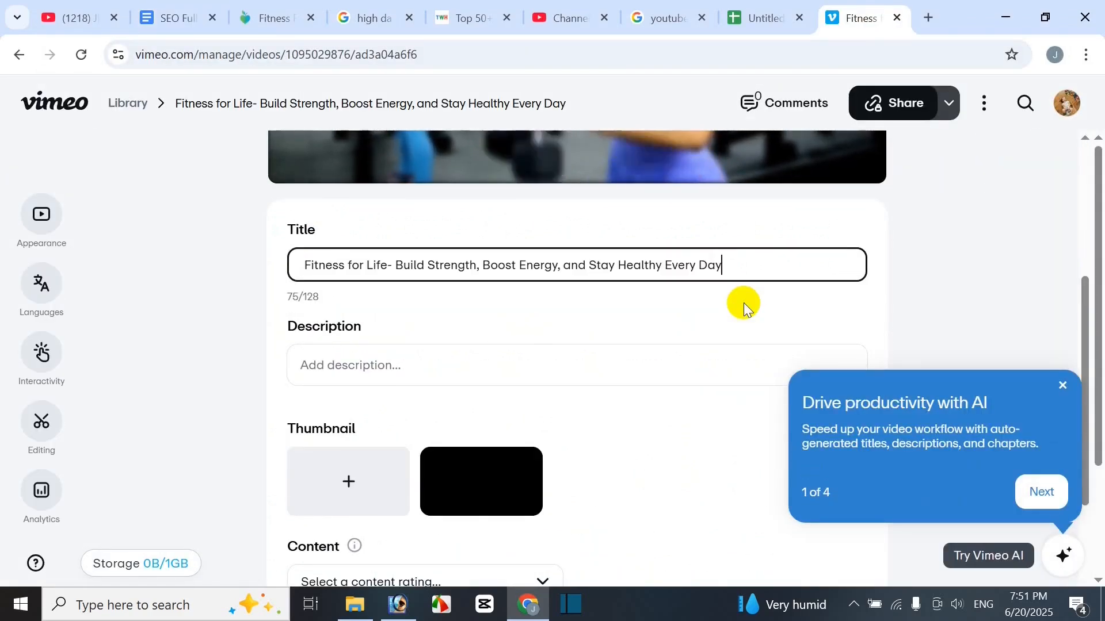
Copy the description text from the SEO notes document
{"action": "left_click", "coordinate": [381, 367]}
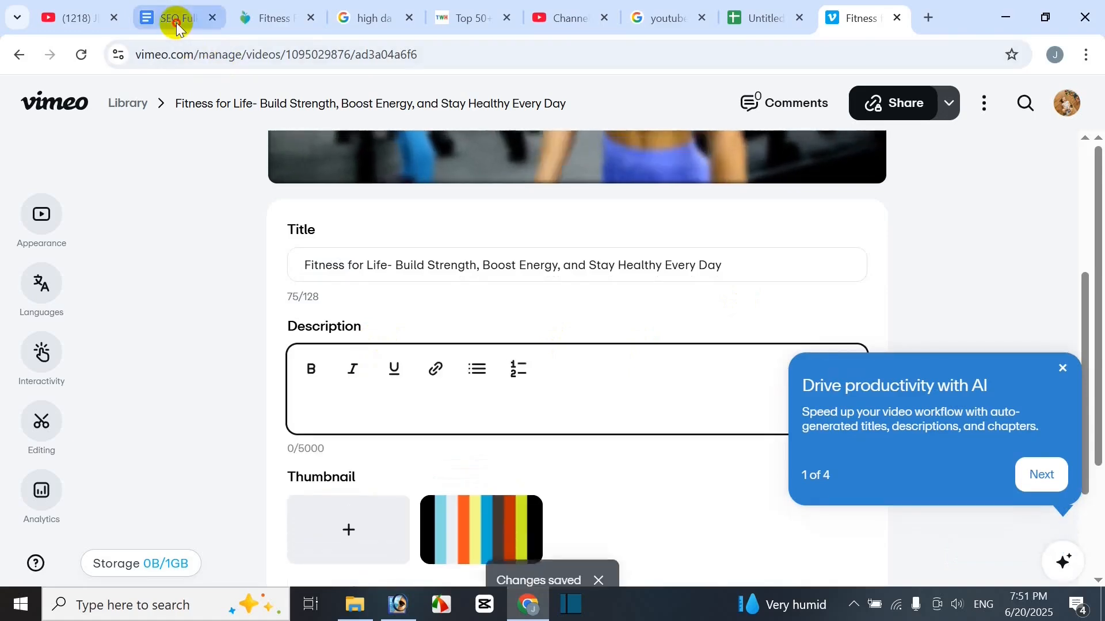
{"action": "left_click", "coordinate": [176, 23]}
{"action": "scroll", "coordinate": [307, 458], "scroll_direction": "down", "scroll_amount": 2}
{"action": "left_click_drag", "start_coordinate": [301, 311], "coordinate": [327, 394]}
{"action": "left_click", "coordinate": [857, 23]}
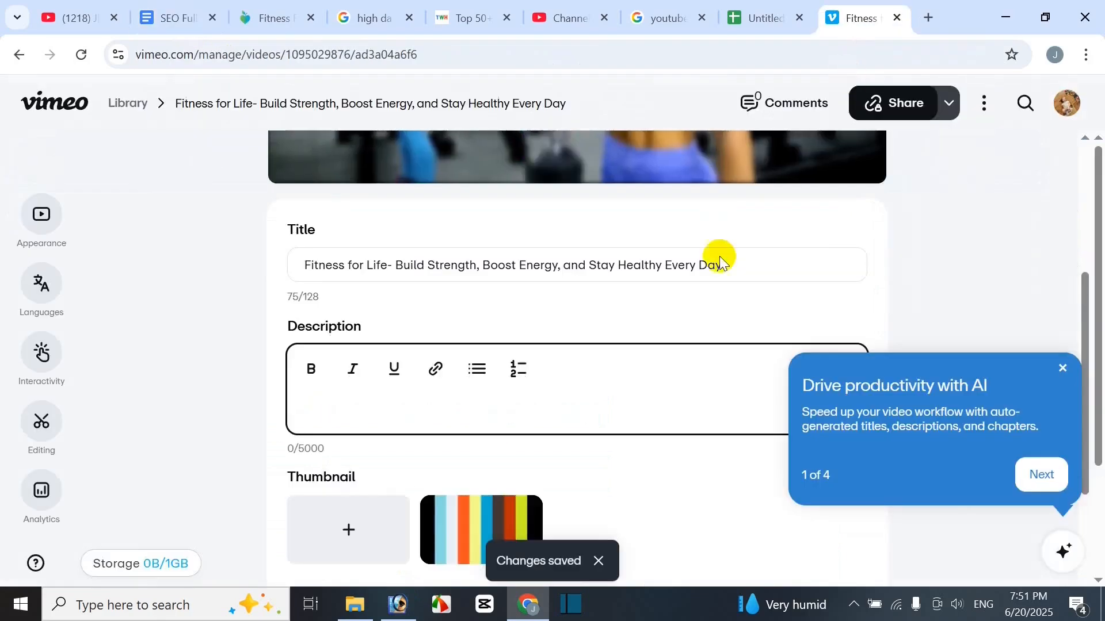
Paste the fitness description text and close the 'Drive productivity with AI' popup
{"action": "key", "text": "ctrl+v"}
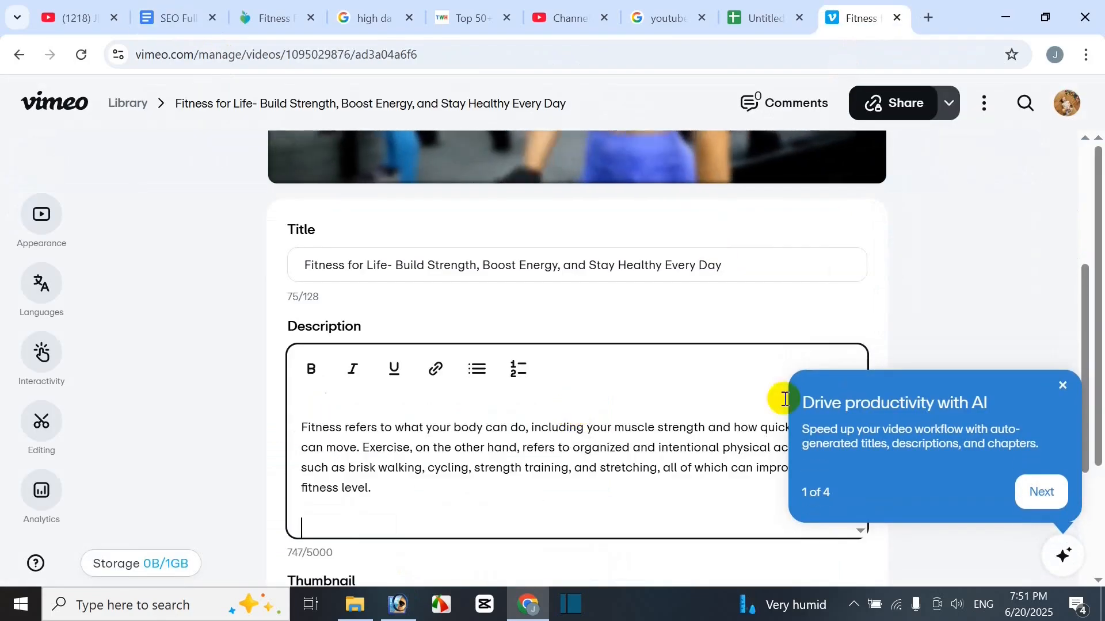
{"action": "left_click", "coordinate": [1063, 389]}
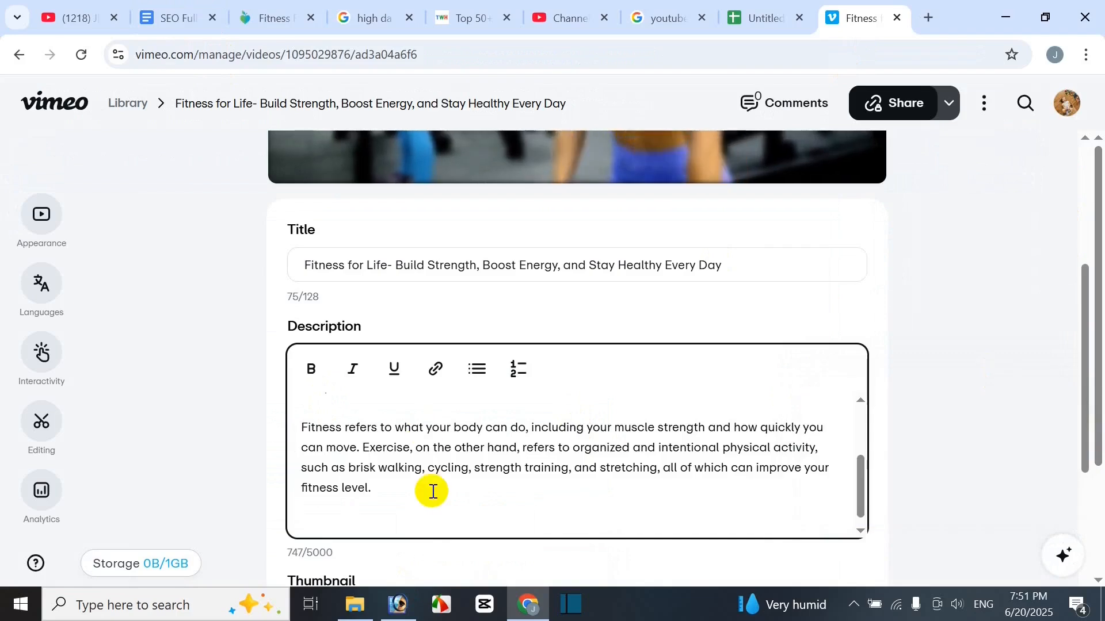
{"action": "scroll", "coordinate": [437, 443], "scroll_direction": "up", "scroll_amount": 5}
{"action": "scroll", "coordinate": [452, 440], "scroll_direction": "up", "scroll_amount": 1}
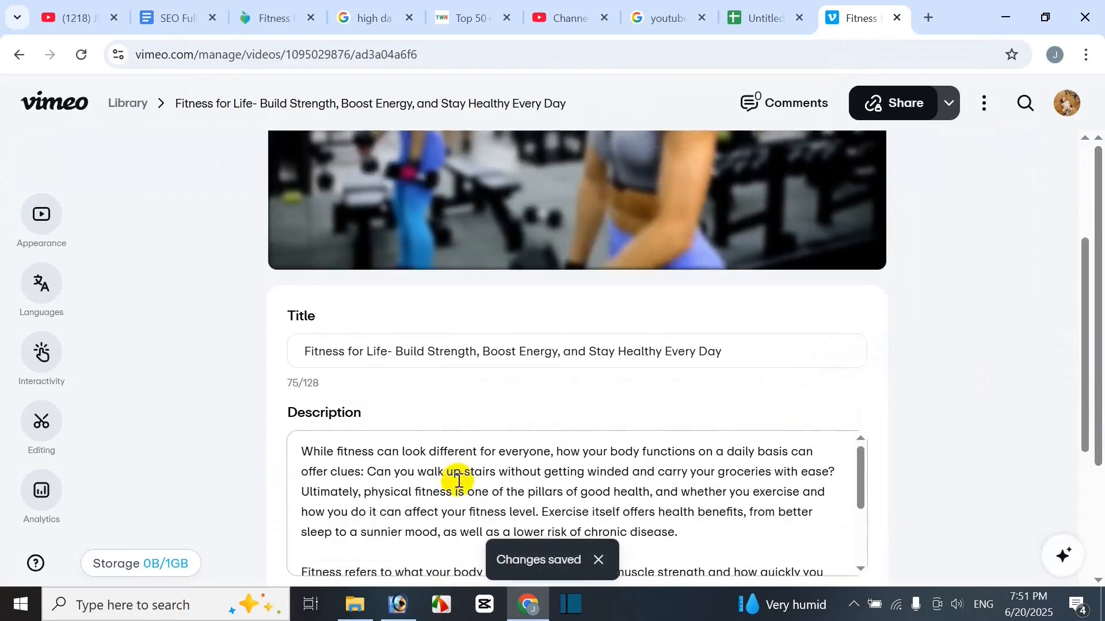
{"action": "mouse_move", "coordinate": [856, 473]}
{"action": "left_mouse_down"}
{"action": "mouse_move", "coordinate": [853, 528]}
{"action": "mouse_move", "coordinate": [851, 468]}
{"action": "left_mouse_up"}
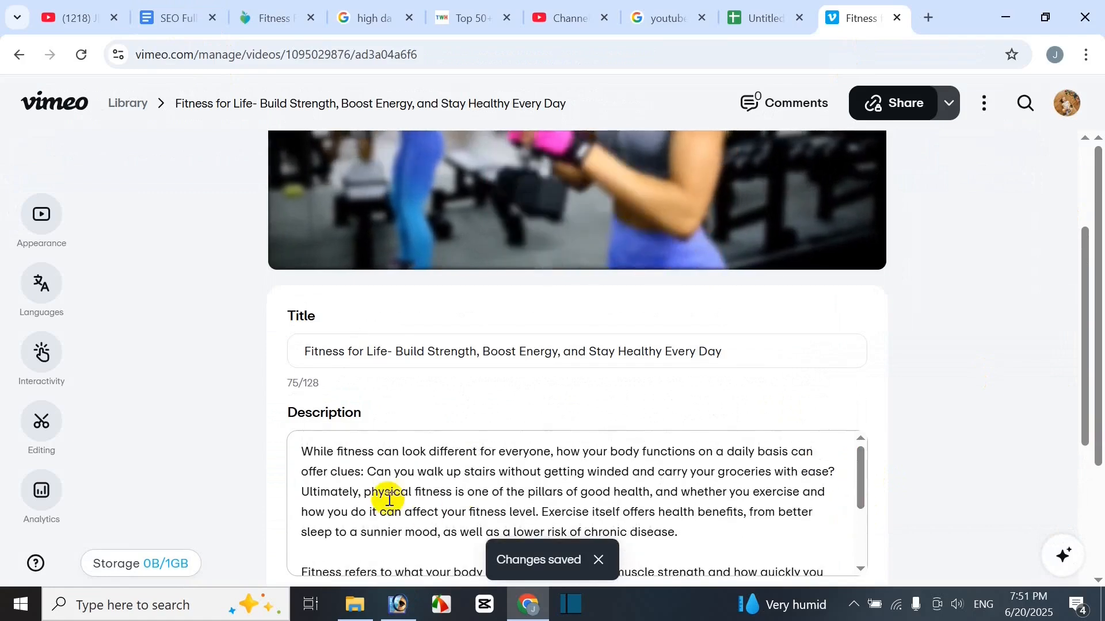
Select the words 'physical fitness' in the description
{"action": "left_click_drag", "start_coordinate": [370, 492], "coordinate": [454, 496]}
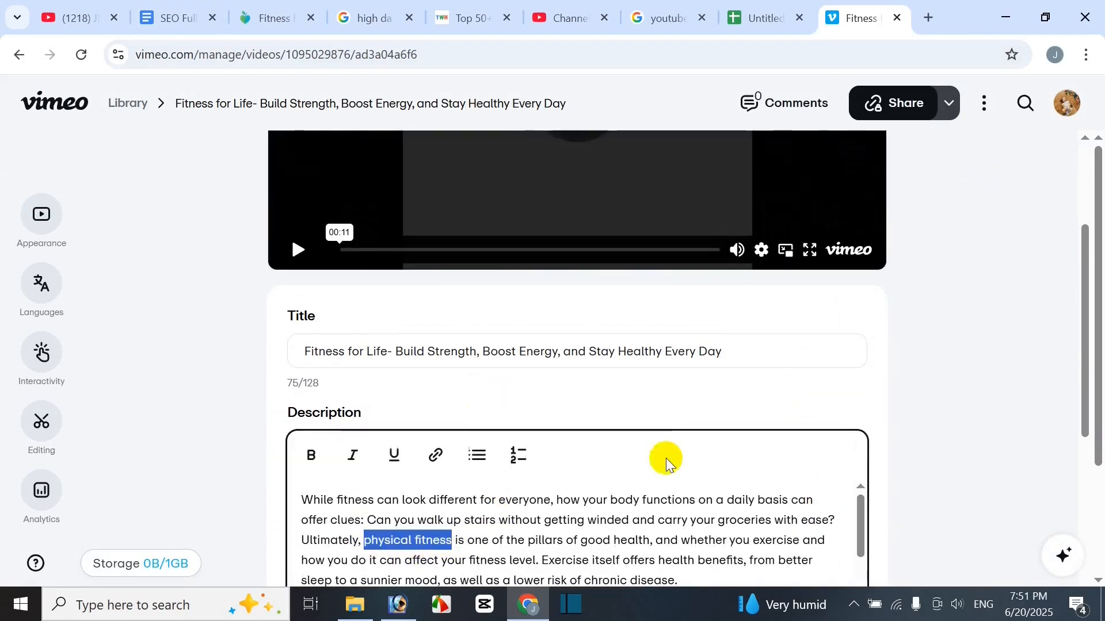
{"action": "scroll", "coordinate": [403, 496], "scroll_direction": "down", "scroll_amount": 2}
{"action": "scroll", "coordinate": [461, 515], "scroll_direction": "up", "scroll_amount": 2}
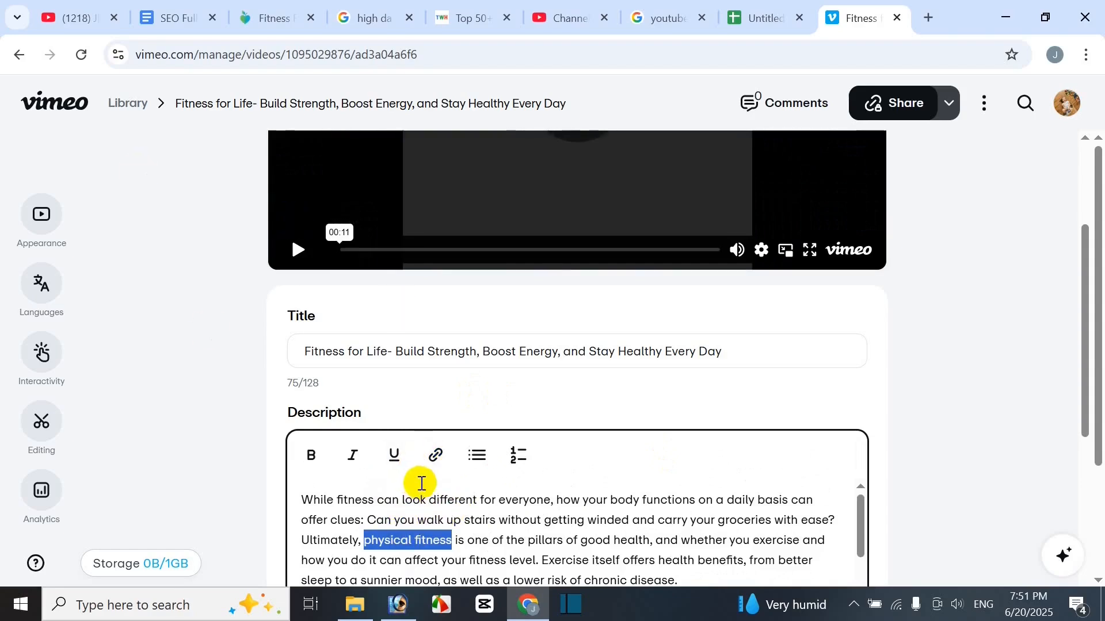
Link 'physical fitness' to the everydayhealth fitness page URL
{"action": "left_click", "coordinate": [437, 457]}
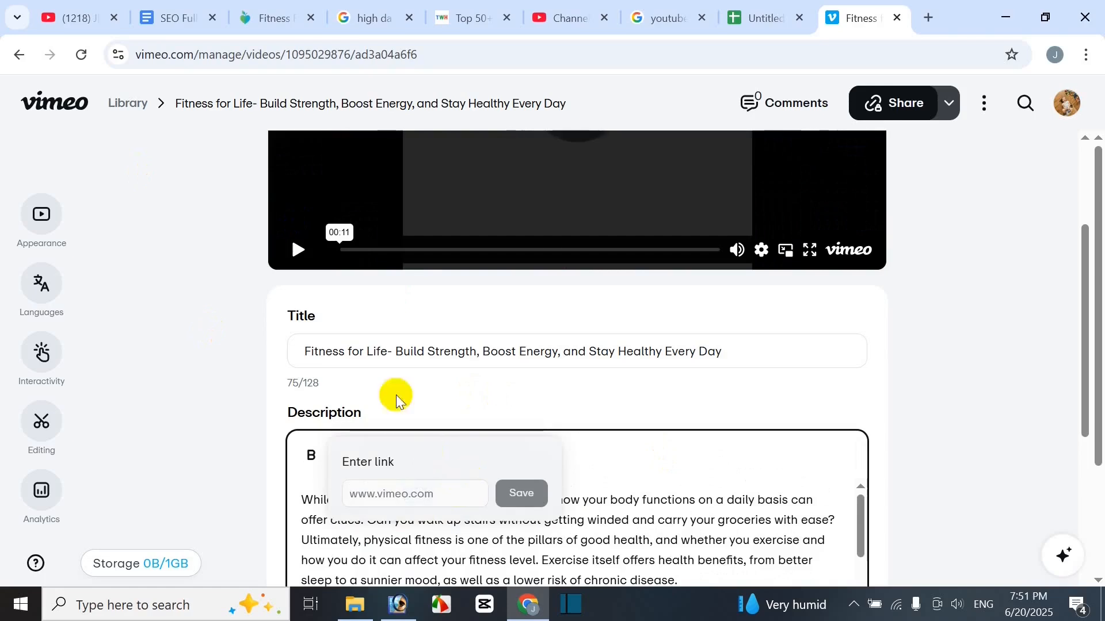
{"action": "left_click", "coordinate": [248, 16]}
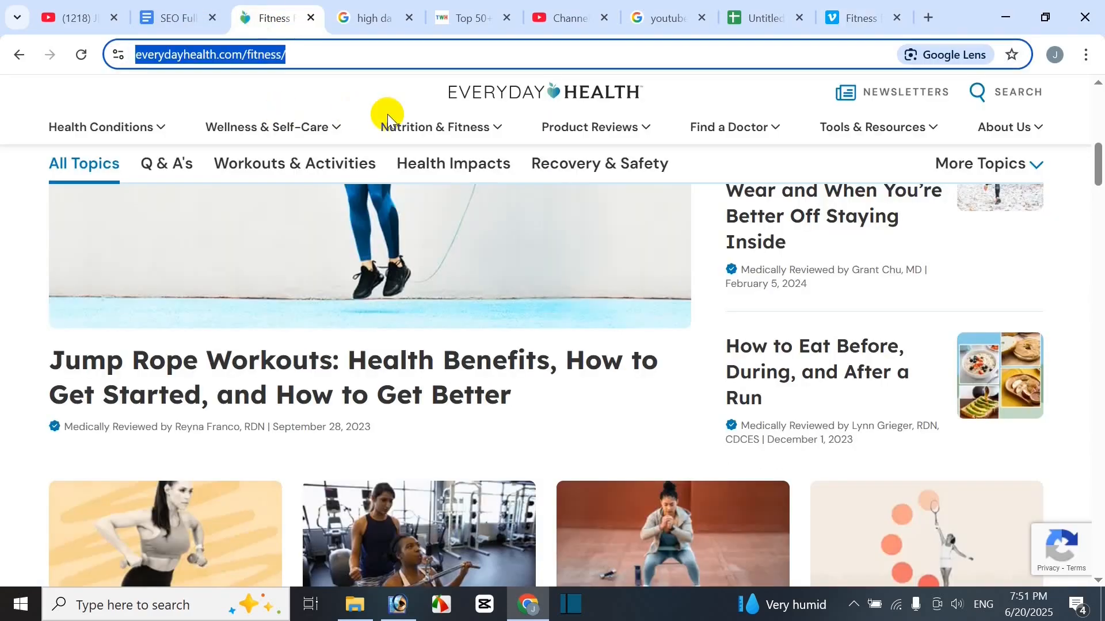
{"action": "left_click", "coordinate": [858, 16]}
{"action": "type", "text": "https://www.everydayhealth.com/fitness/"}
{"action": "left_click", "coordinate": [521, 493]}
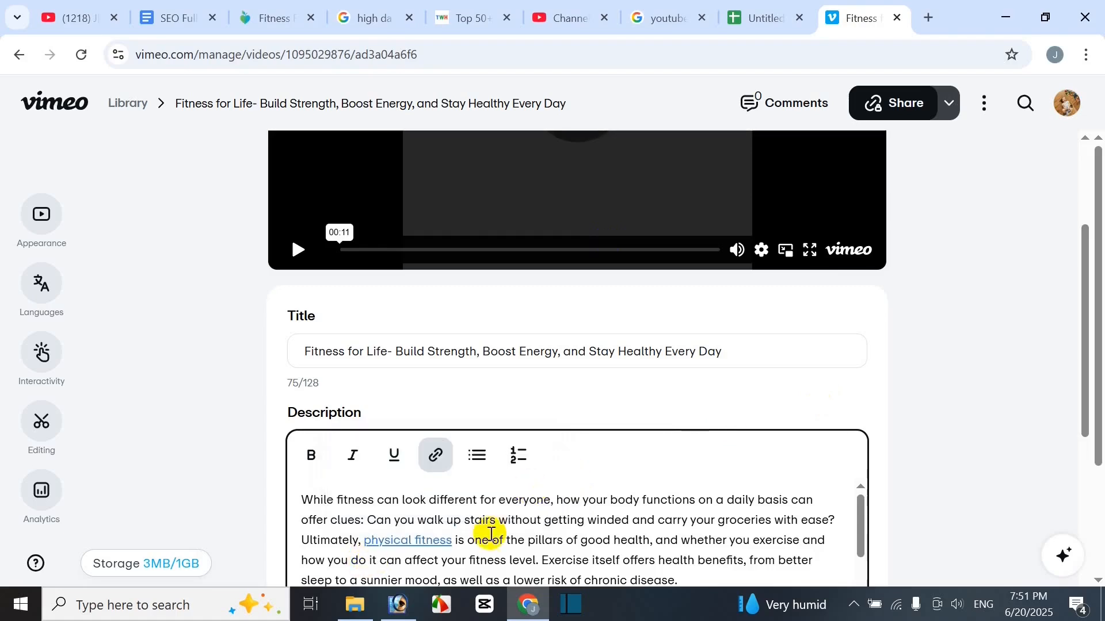
Scroll through the video settings and open the options for adding a thumbnail
{"action": "scroll", "coordinate": [511, 534], "scroll_direction": "down", "scroll_amount": 3}
{"action": "scroll", "coordinate": [460, 529], "scroll_direction": "up", "scroll_amount": 3}
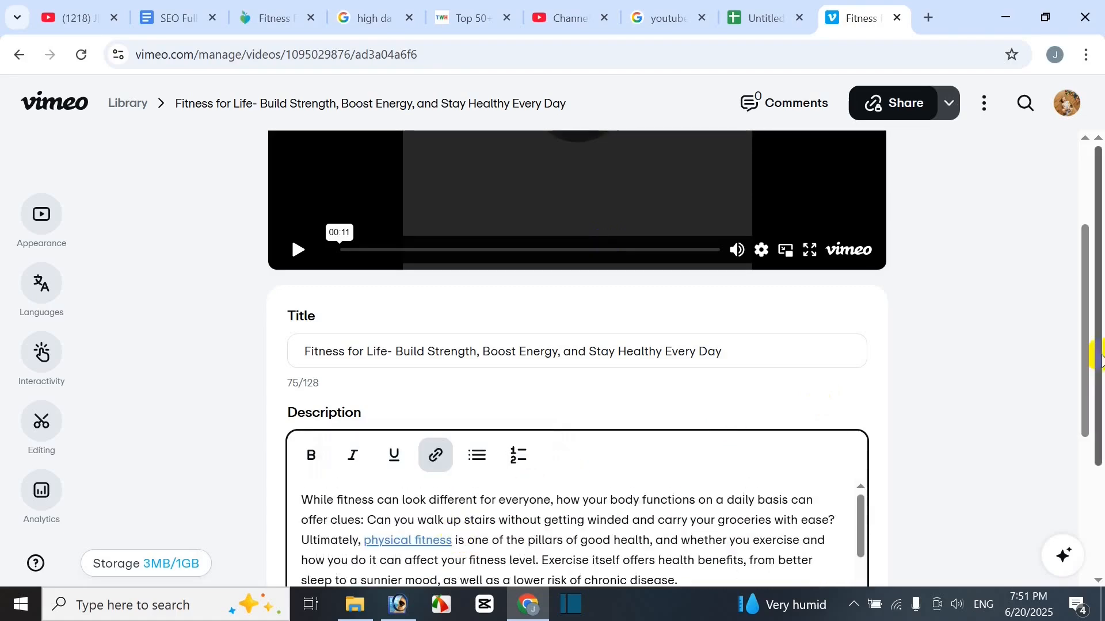
{"action": "left_click_drag", "start_coordinate": [1082, 345], "coordinate": [1090, 419]}
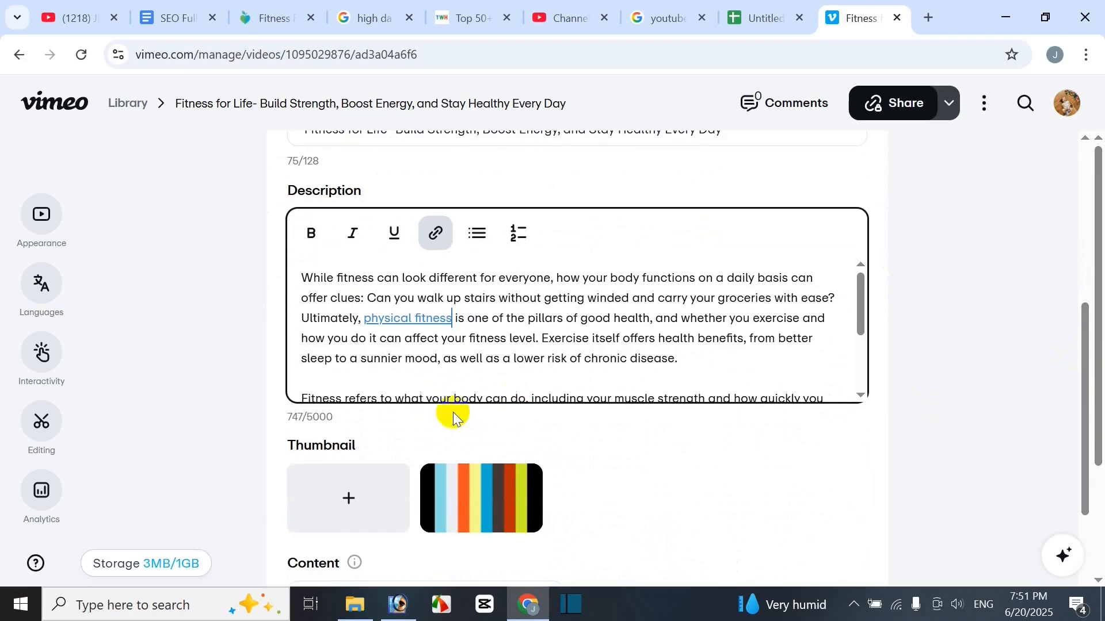
{"action": "left_click_drag", "start_coordinate": [1078, 382], "coordinate": [1096, 251]}
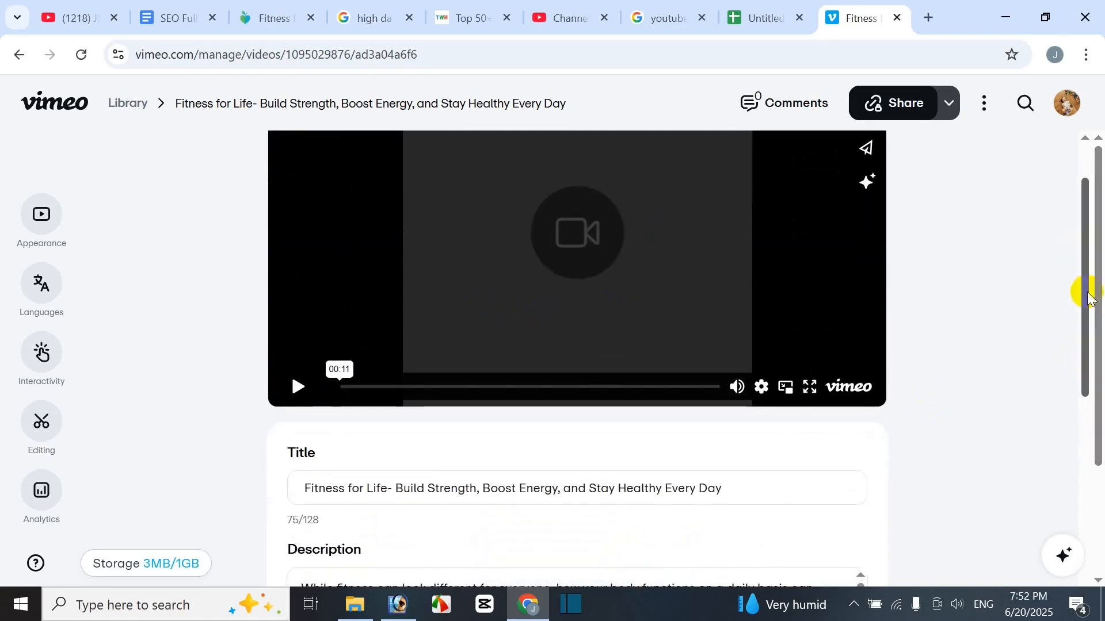
{"action": "left_click_drag", "start_coordinate": [1086, 300], "coordinate": [1085, 383]}
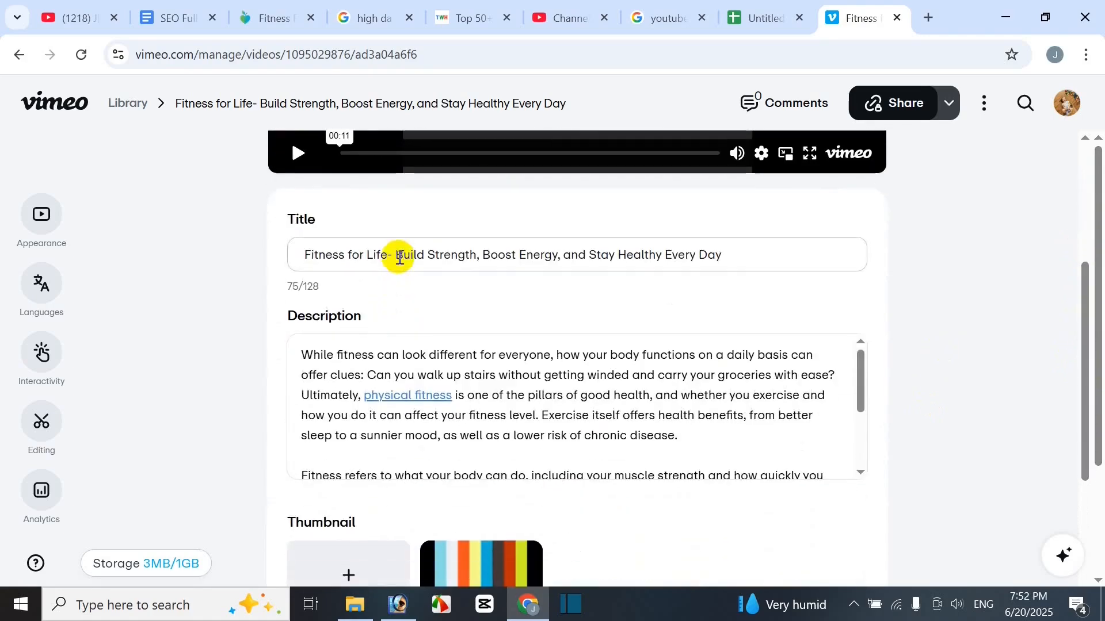
{"action": "left_click_drag", "start_coordinate": [395, 255], "coordinate": [470, 254]}
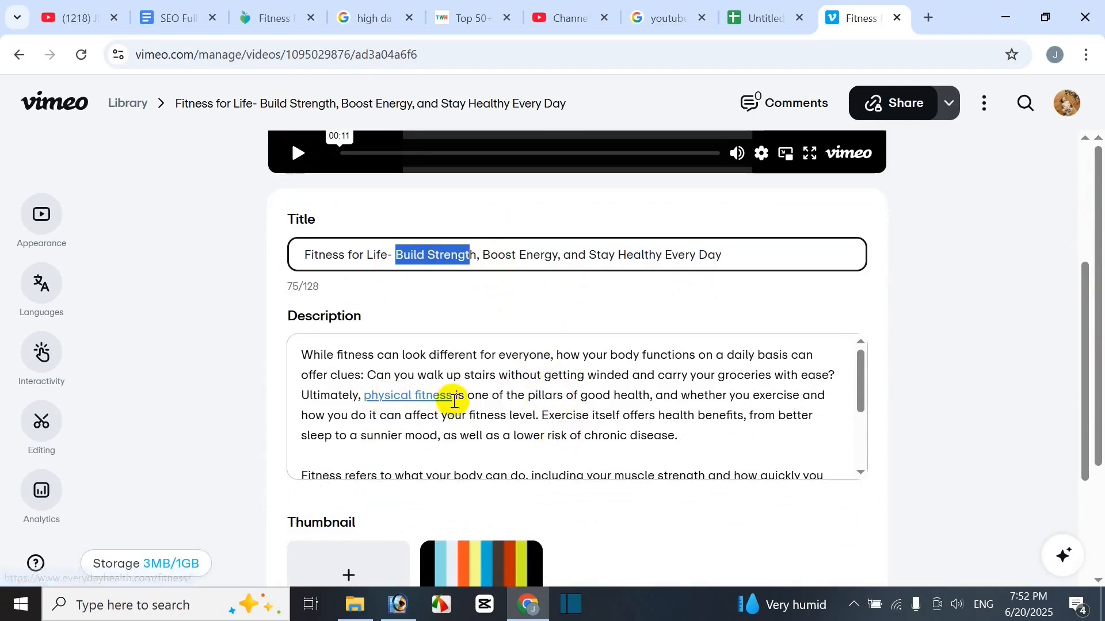
{"action": "left_click_drag", "start_coordinate": [1085, 360], "coordinate": [1078, 424]}
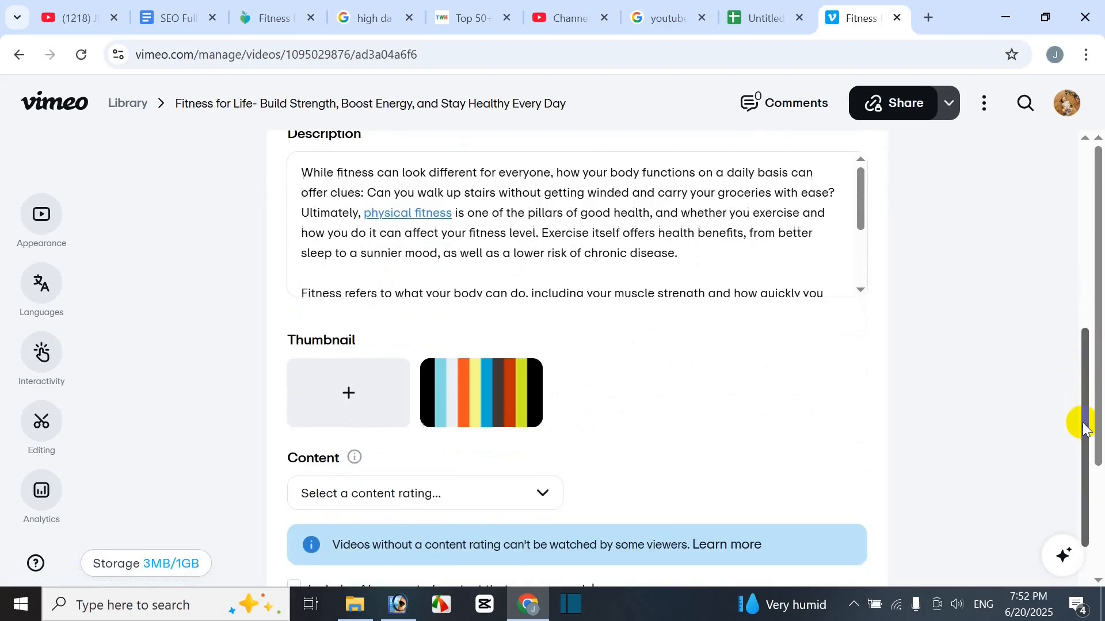
{"action": "left_click", "coordinate": [347, 398]}
Upload the Fitness for Life jump-rope image from Downloads as the video's custom thumbnail
{"action": "left_click", "coordinate": [360, 456]}
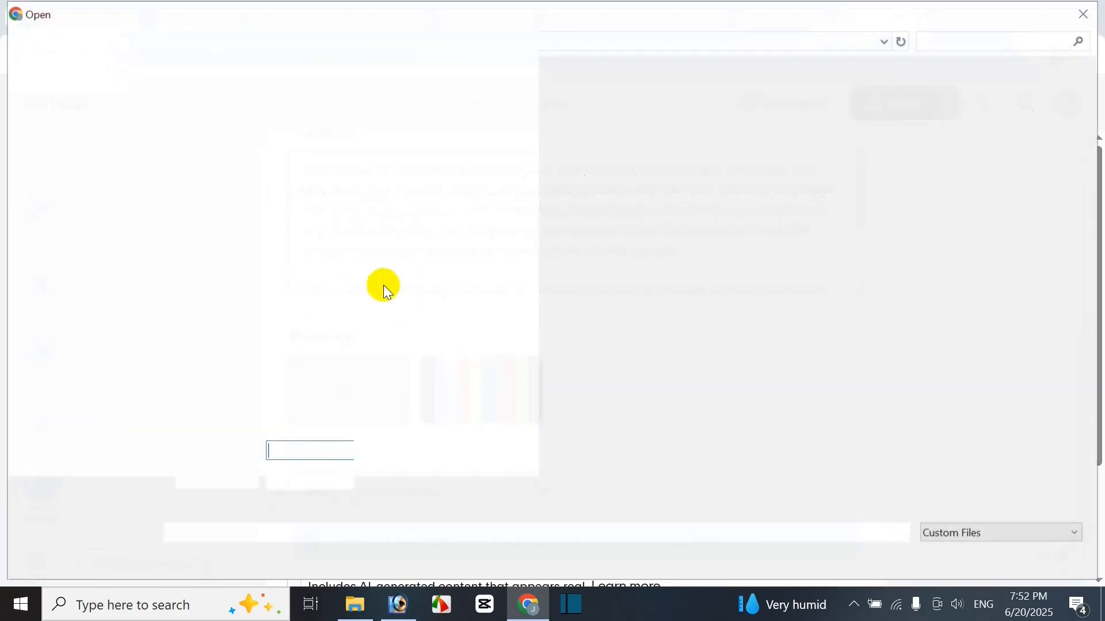
{"action": "left_click", "coordinate": [959, 559]}
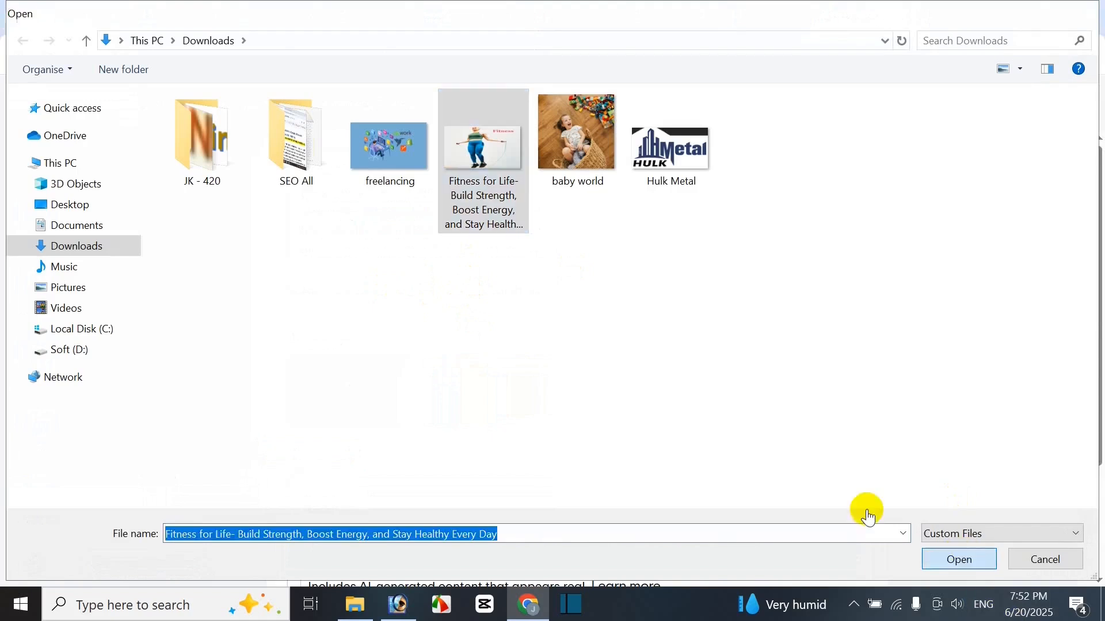
{"action": "left_click", "coordinate": [436, 402]}
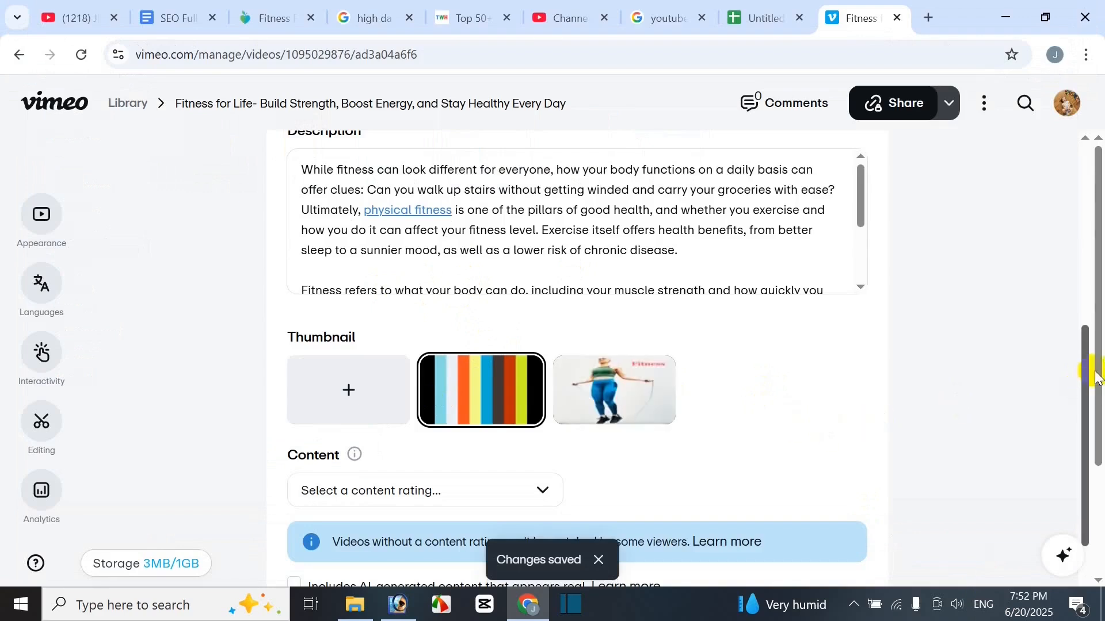
{"action": "left_click_drag", "start_coordinate": [1097, 380], "coordinate": [1095, 480]}
Set the video's content rating to All audiences
{"action": "left_click", "coordinate": [388, 368]}
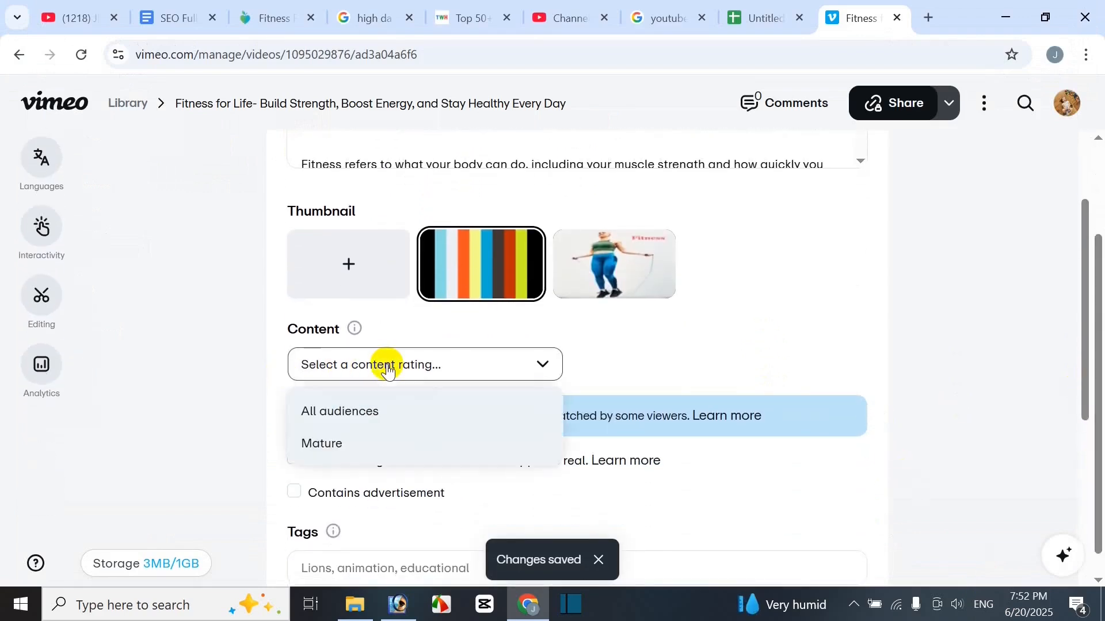
{"action": "left_click", "coordinate": [352, 411]}
{"action": "scroll", "coordinate": [792, 372], "scroll_direction": "down", "scroll_amount": 2}
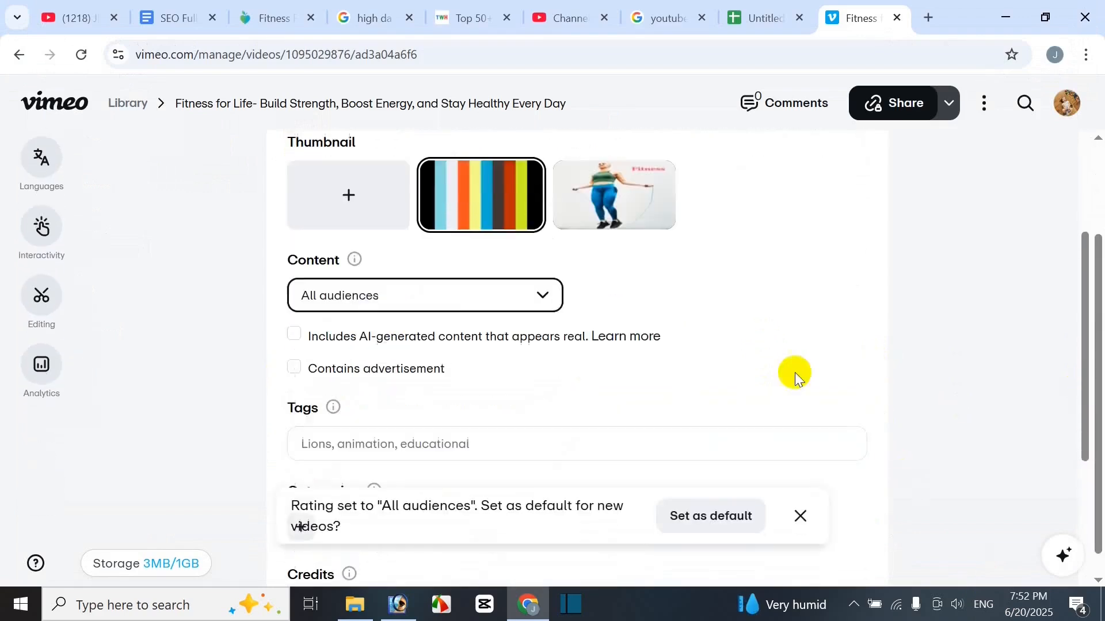
{"action": "scroll", "coordinate": [499, 375], "scroll_direction": "down", "scroll_amount": 2}
{"action": "left_click", "coordinate": [363, 340]}
Copy the keyword list from the SEO notes document and paste it into the video's tags
{"action": "left_click", "coordinate": [161, 17]}
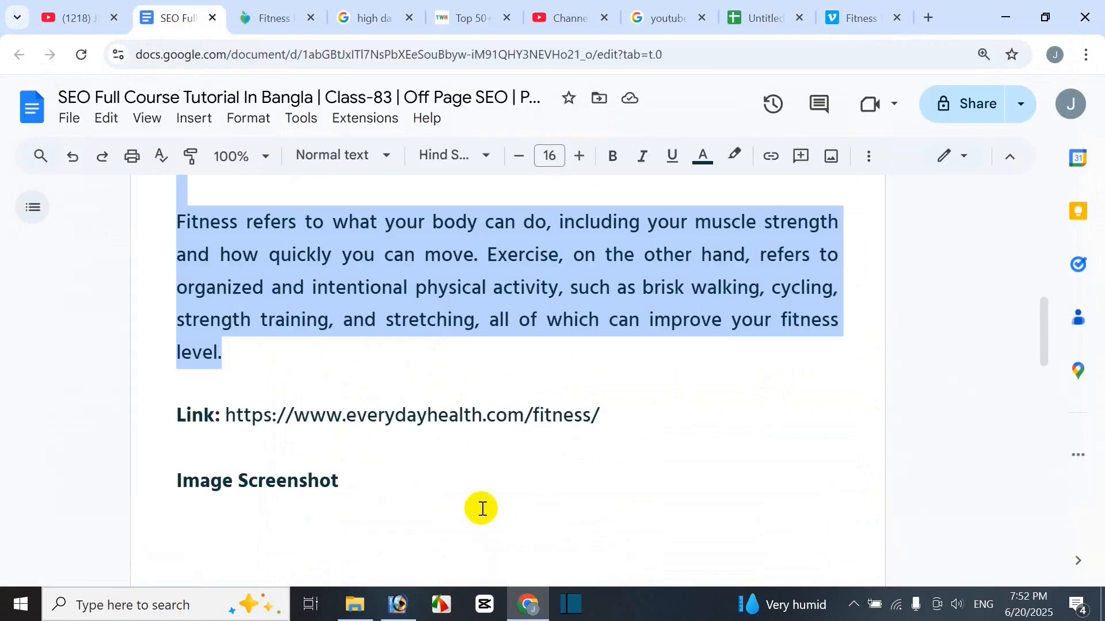
{"action": "scroll", "coordinate": [483, 508], "scroll_direction": "down", "scroll_amount": 6}
{"action": "left_click_drag", "start_coordinate": [282, 337], "coordinate": [448, 387]}
{"action": "key", "text": "ctrl+c"}
{"action": "left_click", "coordinate": [846, 18]}
{"action": "left_click", "coordinate": [478, 344]}
{"action": "key", "text": "ctrl+v"}
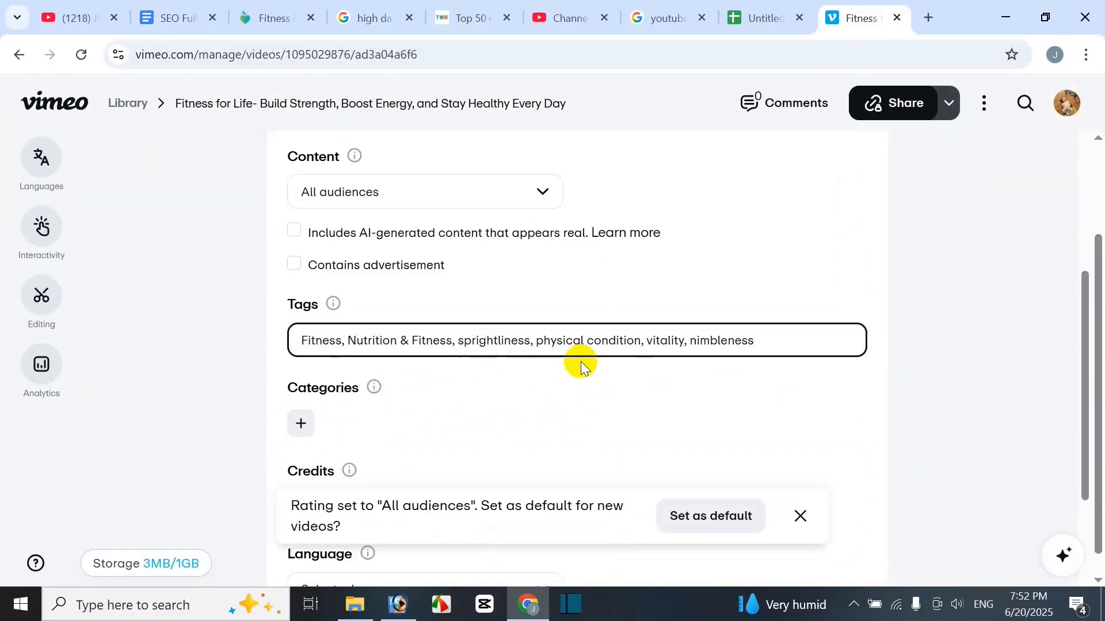
Tick Educational in the Categories list and close the list
{"action": "scroll", "coordinate": [377, 385], "scroll_direction": "down", "scroll_amount": 1}
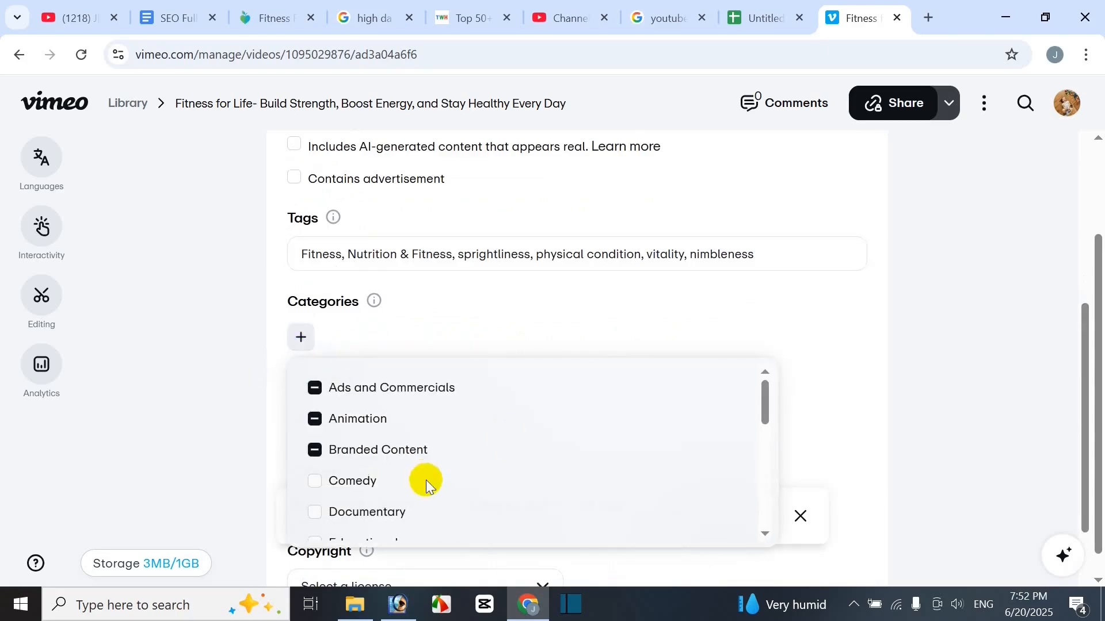
{"action": "scroll", "coordinate": [425, 480], "scroll_direction": "down", "scroll_amount": 1}
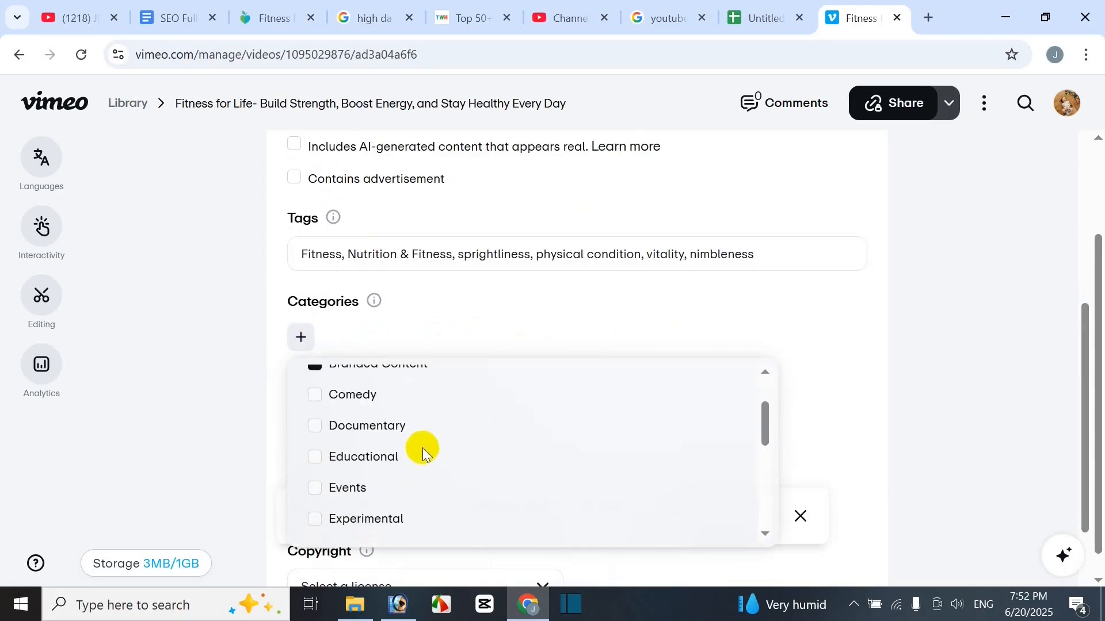
{"action": "scroll", "coordinate": [420, 455], "scroll_direction": "down", "scroll_amount": 3}
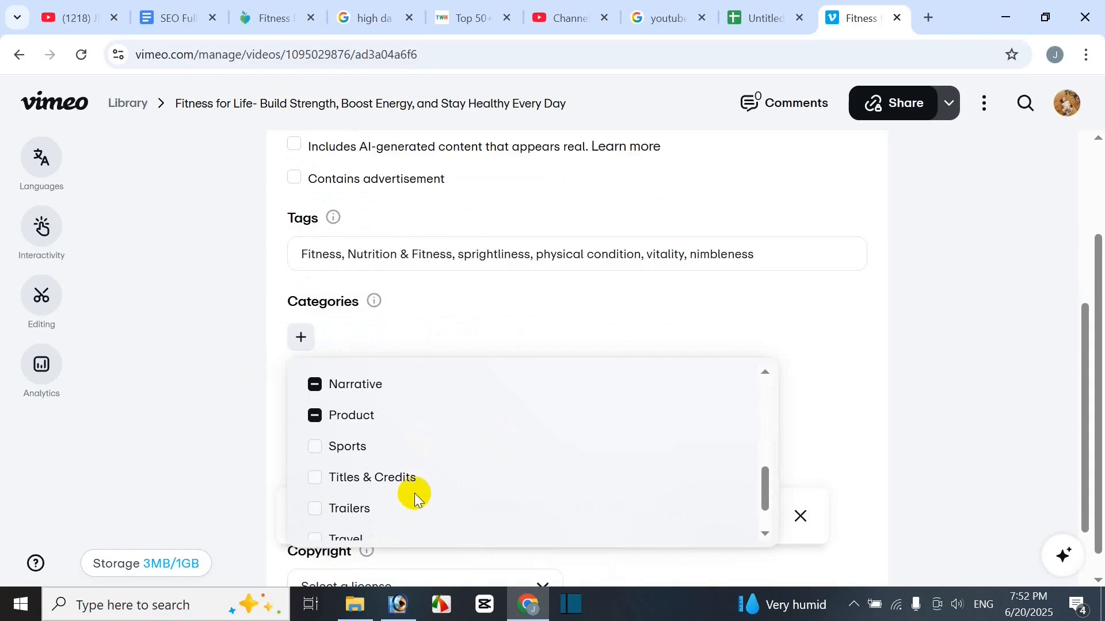
{"action": "scroll", "coordinate": [415, 492], "scroll_direction": "down", "scroll_amount": 1}
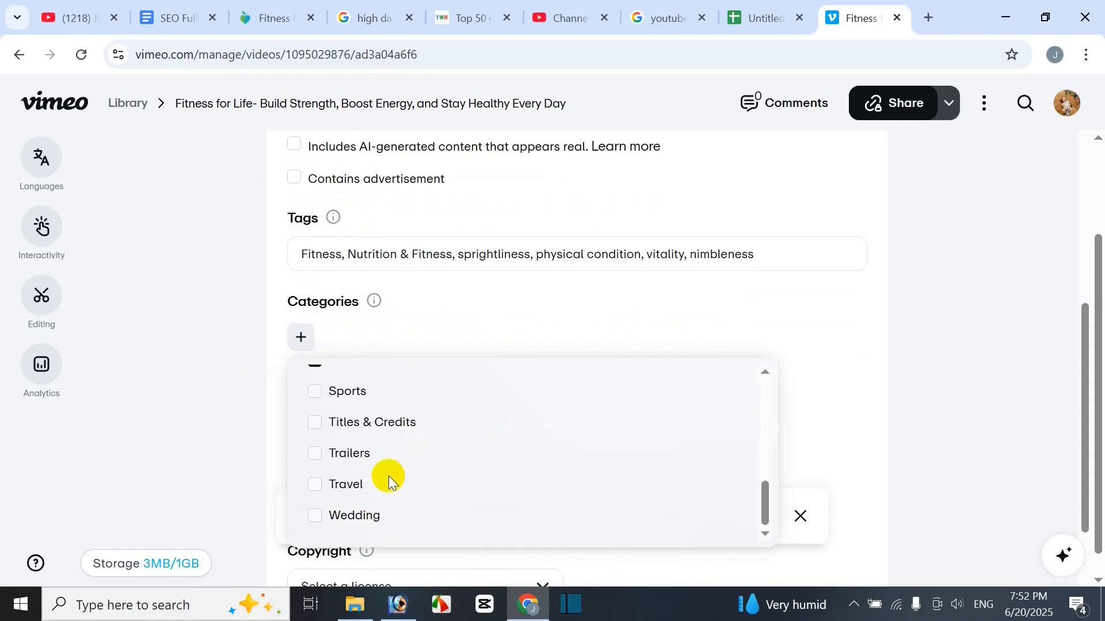
{"action": "scroll", "coordinate": [389, 475], "scroll_direction": "up", "scroll_amount": 5}
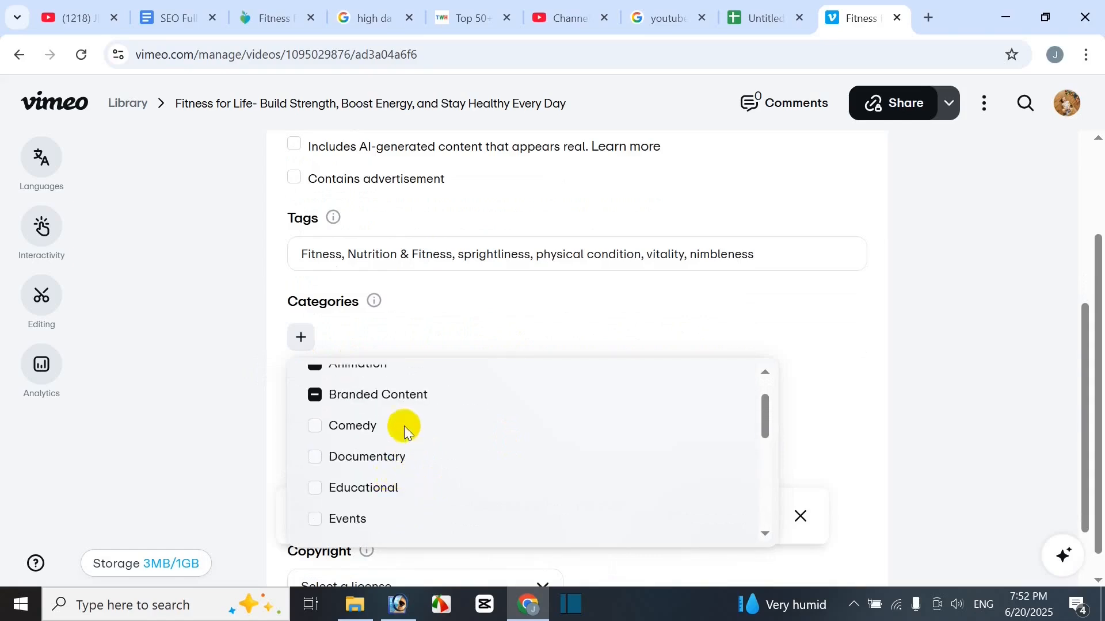
{"action": "scroll", "coordinate": [414, 411], "scroll_direction": "up", "scroll_amount": 2}
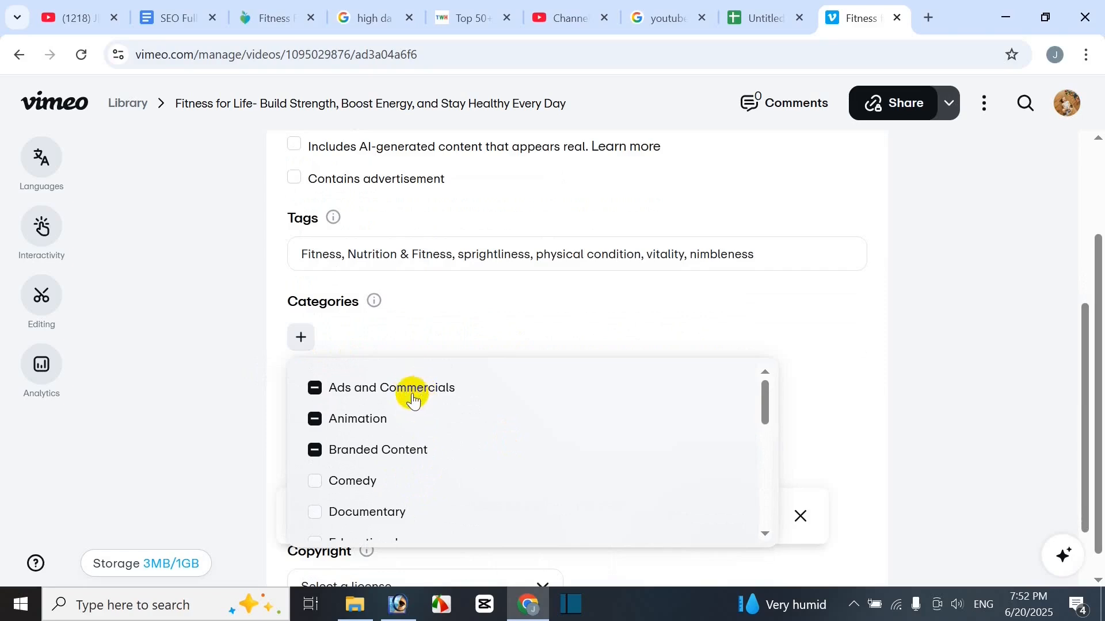
{"action": "scroll", "coordinate": [407, 499], "scroll_direction": "down", "scroll_amount": 1}
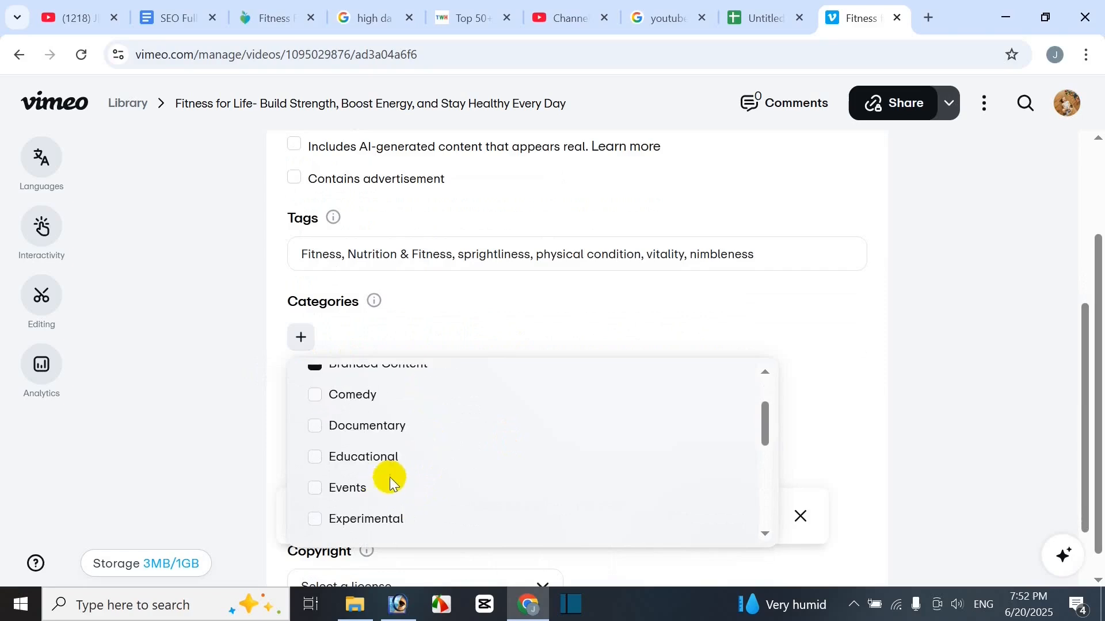
{"action": "left_click", "coordinate": [371, 464]}
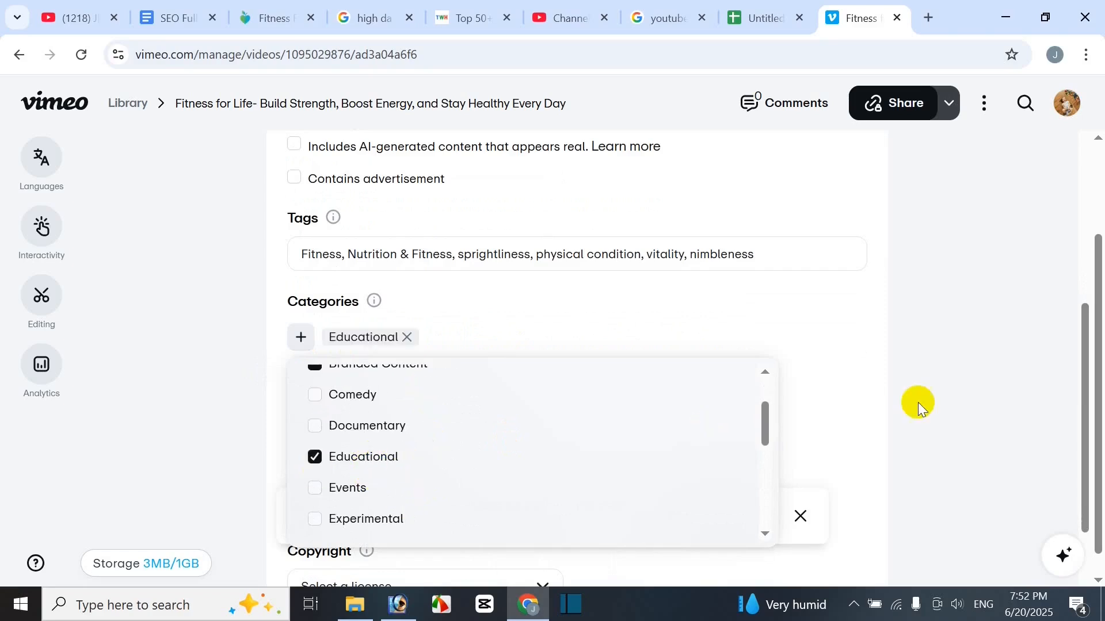
{"action": "left_click", "coordinate": [923, 409]}
{"action": "scroll", "coordinate": [454, 461], "scroll_direction": "down", "scroll_amount": 2}
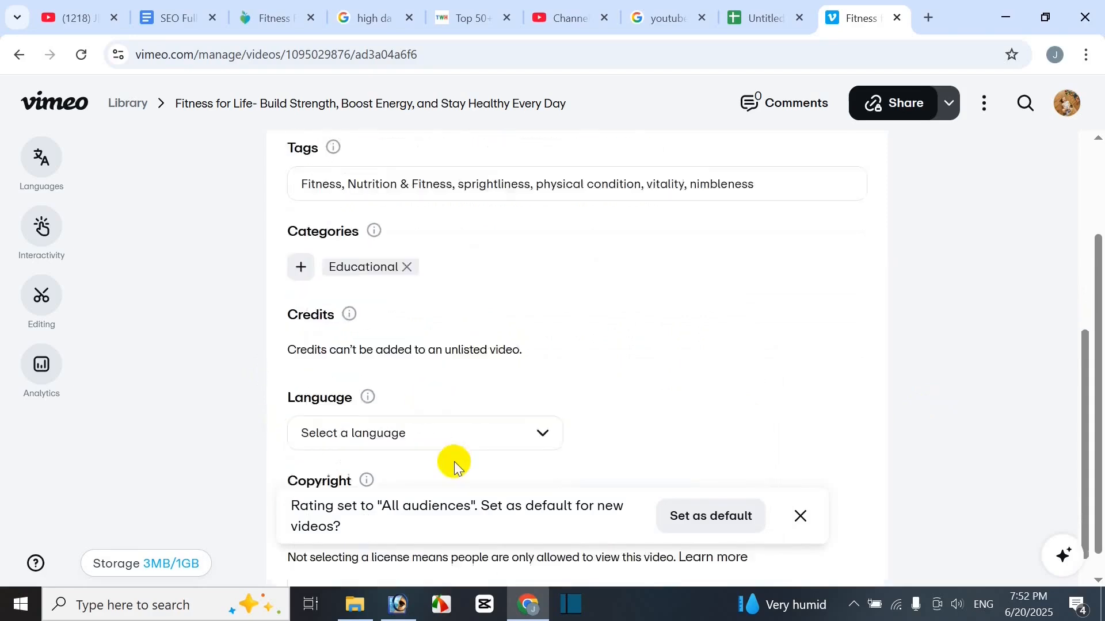
Set the video's language to Bangla
{"action": "left_click", "coordinate": [396, 423]}
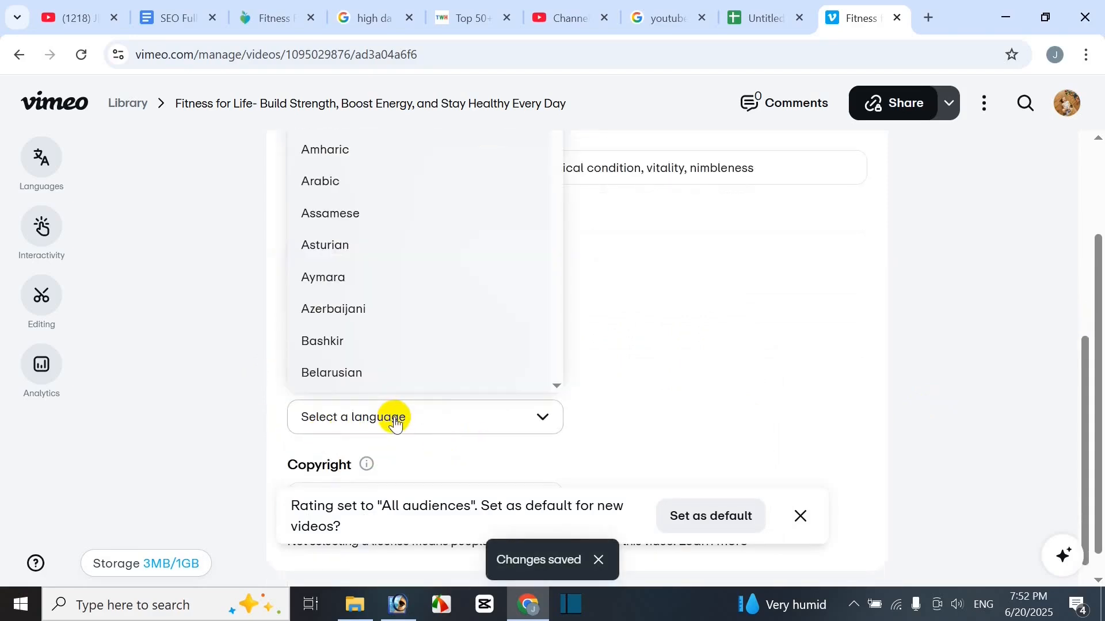
{"action": "scroll", "coordinate": [369, 311], "scroll_direction": "down", "scroll_amount": 3}
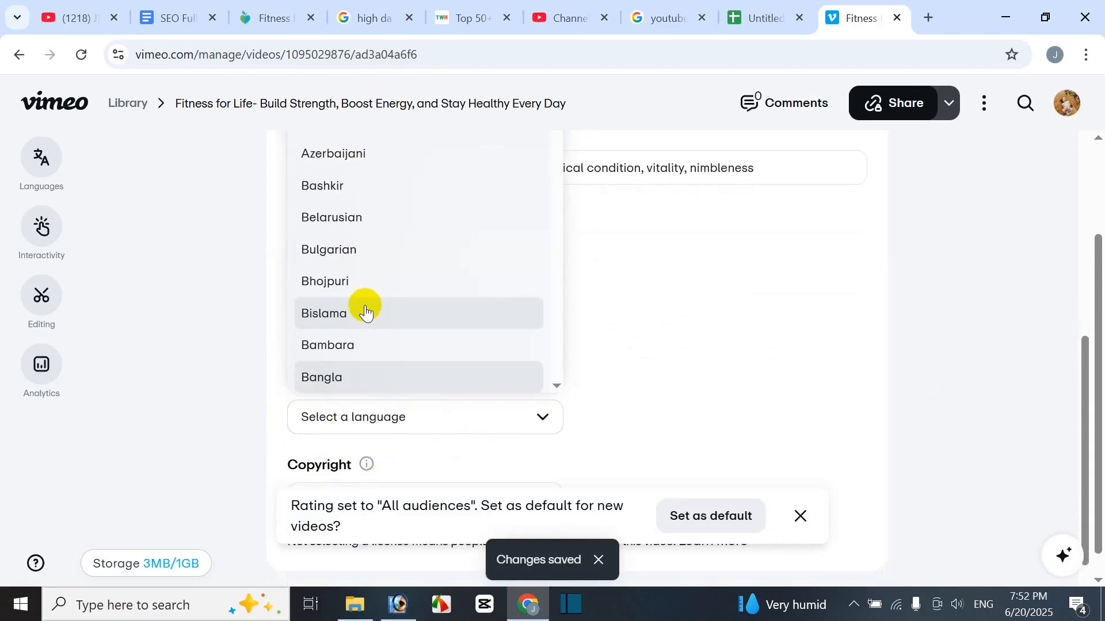
{"action": "left_click", "coordinate": [357, 378]}
{"action": "scroll", "coordinate": [759, 426], "scroll_direction": "down", "scroll_amount": 2}
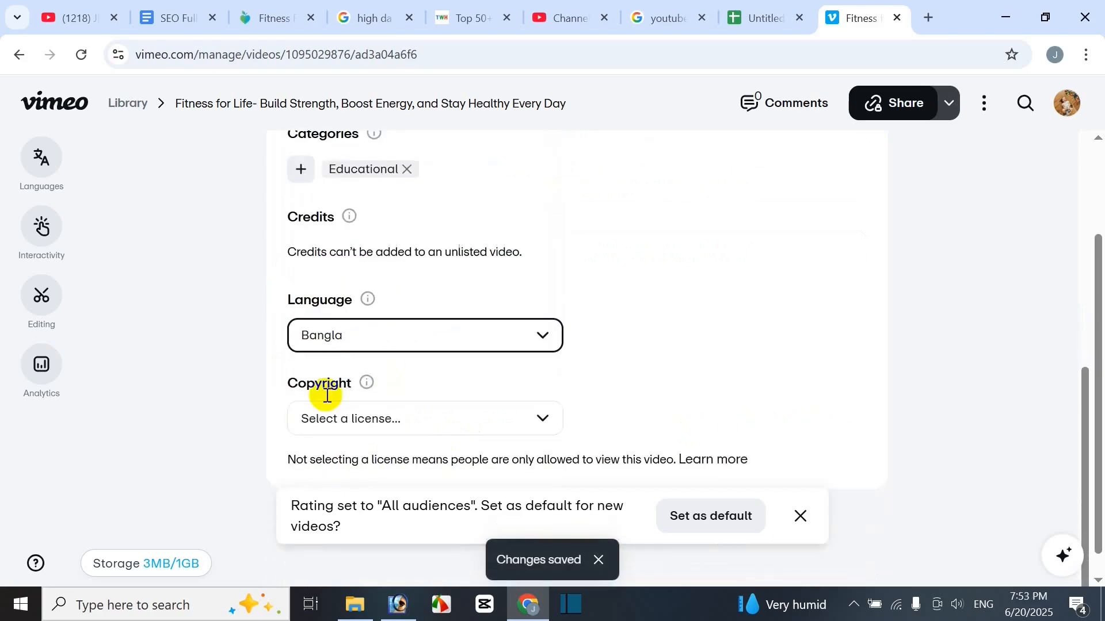
Leave the copyright license unselected and dismiss the rating-default notice
{"action": "left_click", "coordinate": [366, 418]}
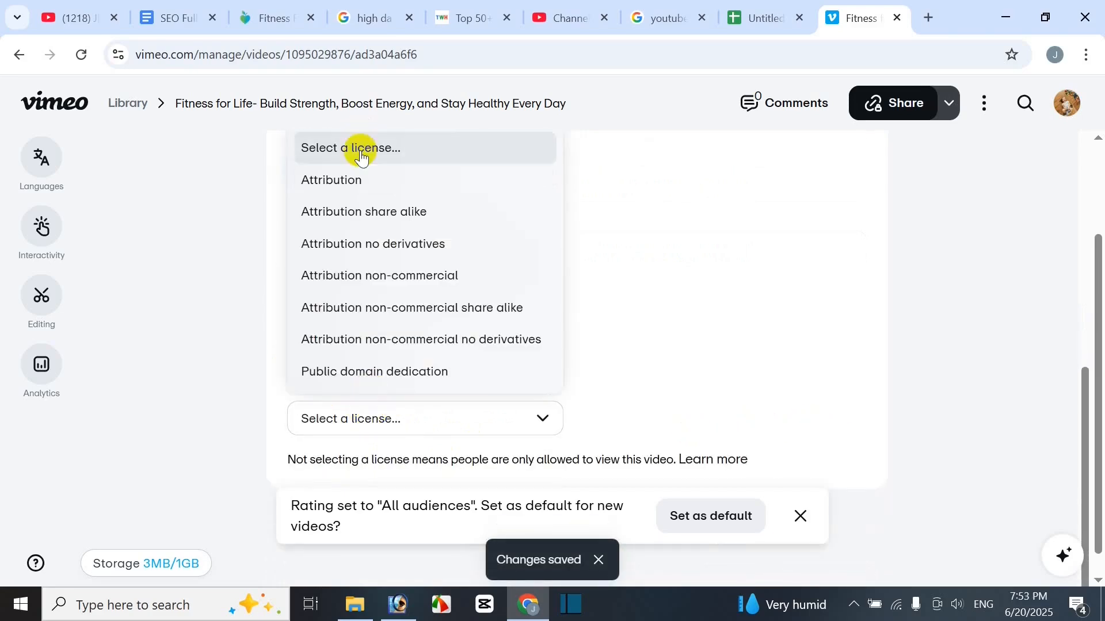
{"action": "scroll", "coordinate": [419, 363], "scroll_direction": "down", "scroll_amount": 1}
{"action": "scroll", "coordinate": [426, 335], "scroll_direction": "up", "scroll_amount": 2}
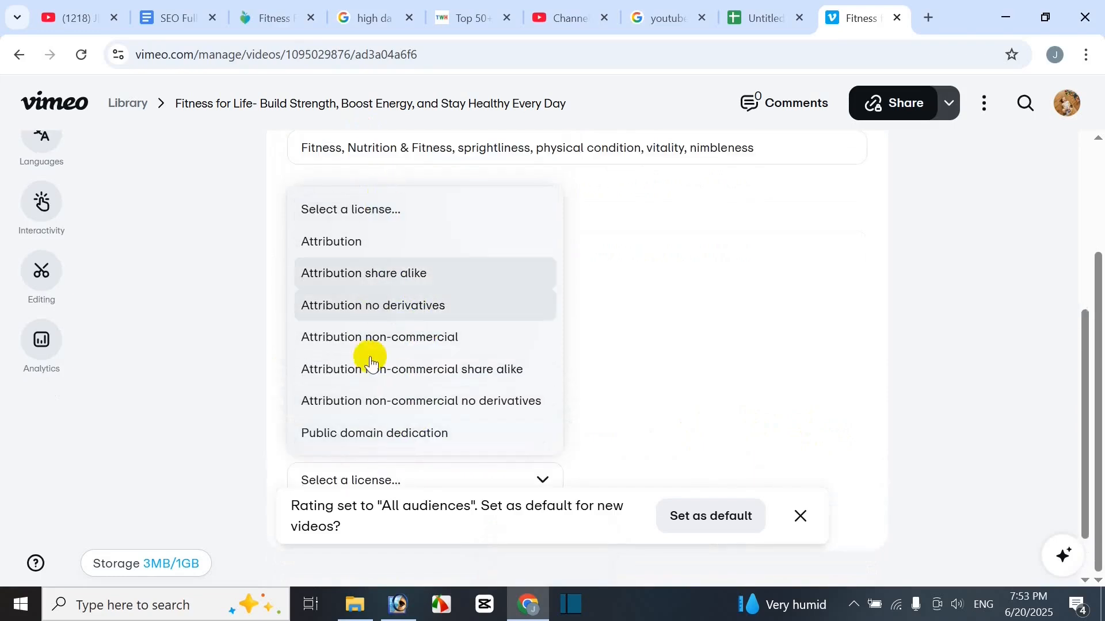
{"action": "left_click", "coordinate": [391, 209]}
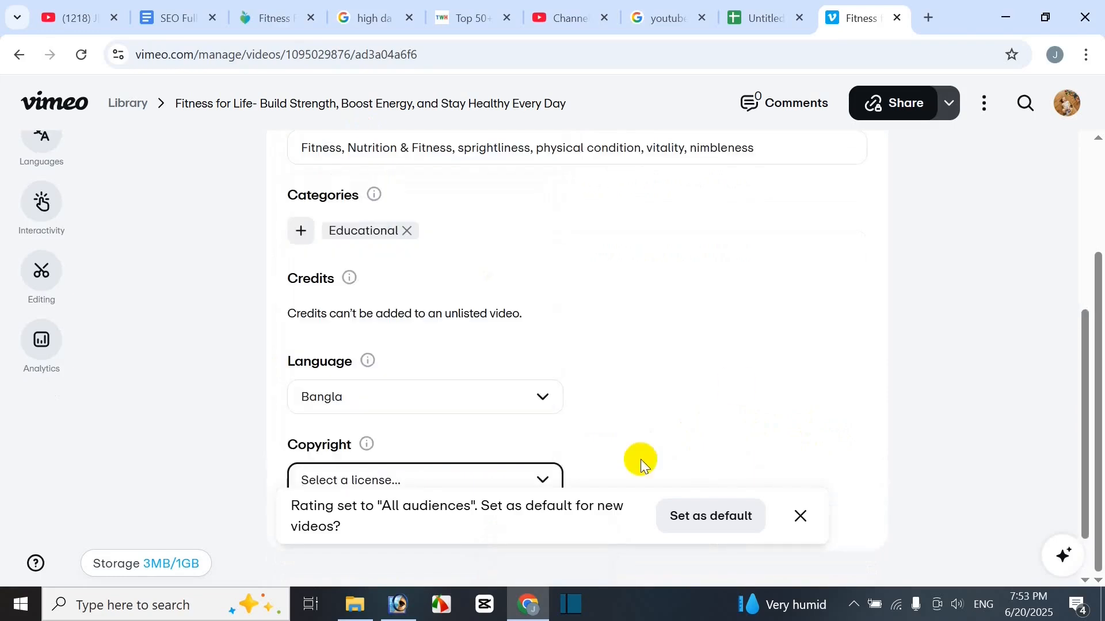
{"action": "scroll", "coordinate": [613, 403], "scroll_direction": "down", "scroll_amount": 1}
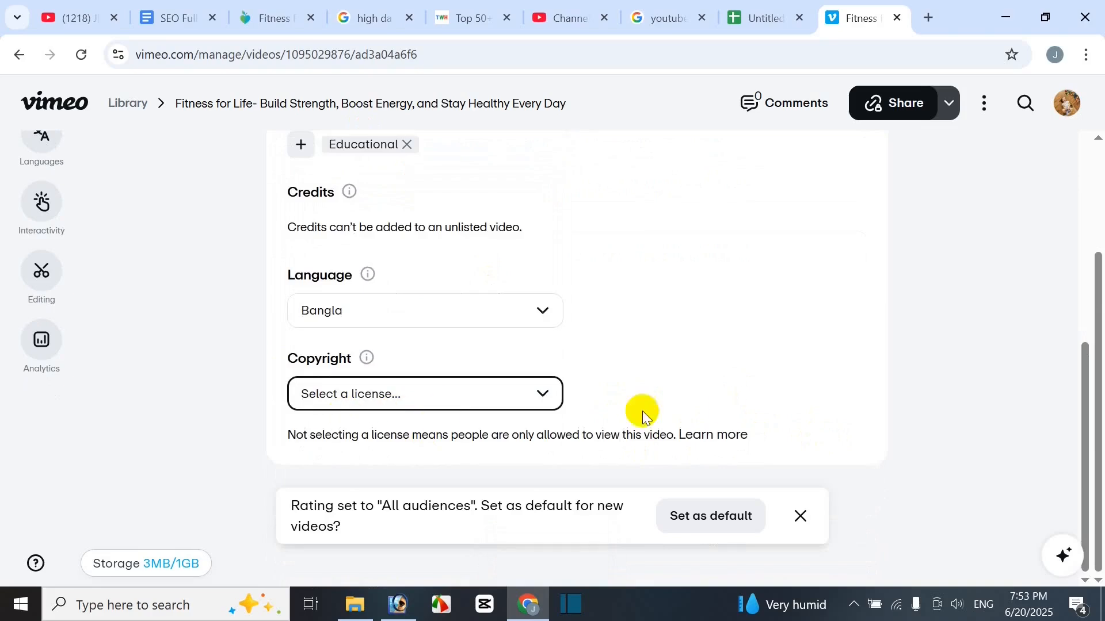
{"action": "left_click", "coordinate": [800, 516]}
Copy the unlisted fitness video's share link from the Share dialog, then close it
{"action": "left_click_drag", "start_coordinate": [1085, 420], "coordinate": [1080, 74]}
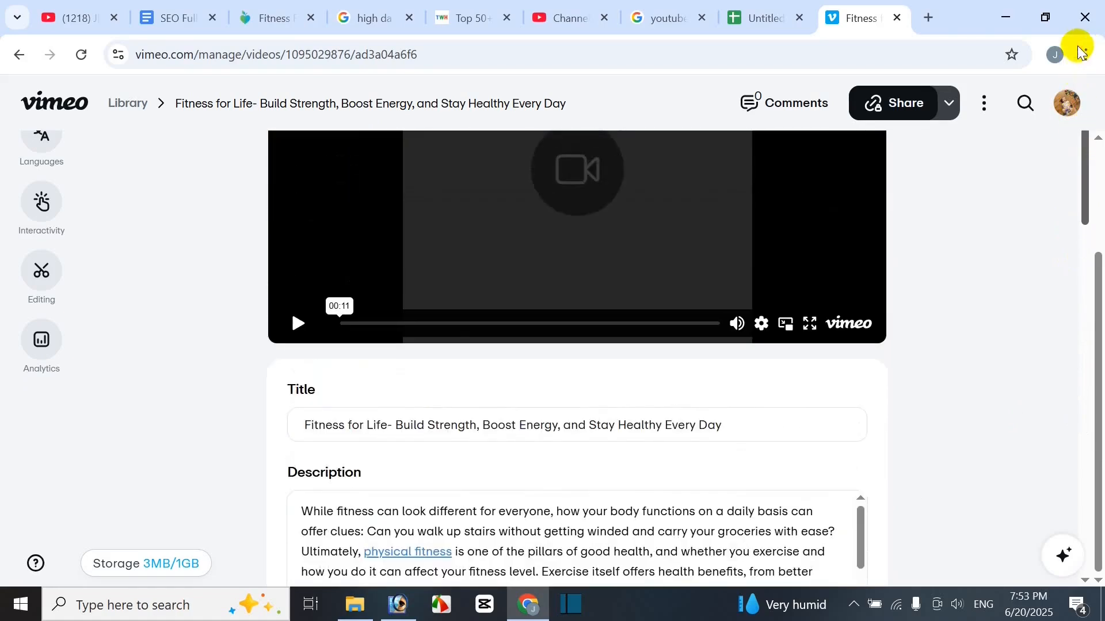
{"action": "scroll", "coordinate": [620, 392], "scroll_direction": "down", "scroll_amount": 2}
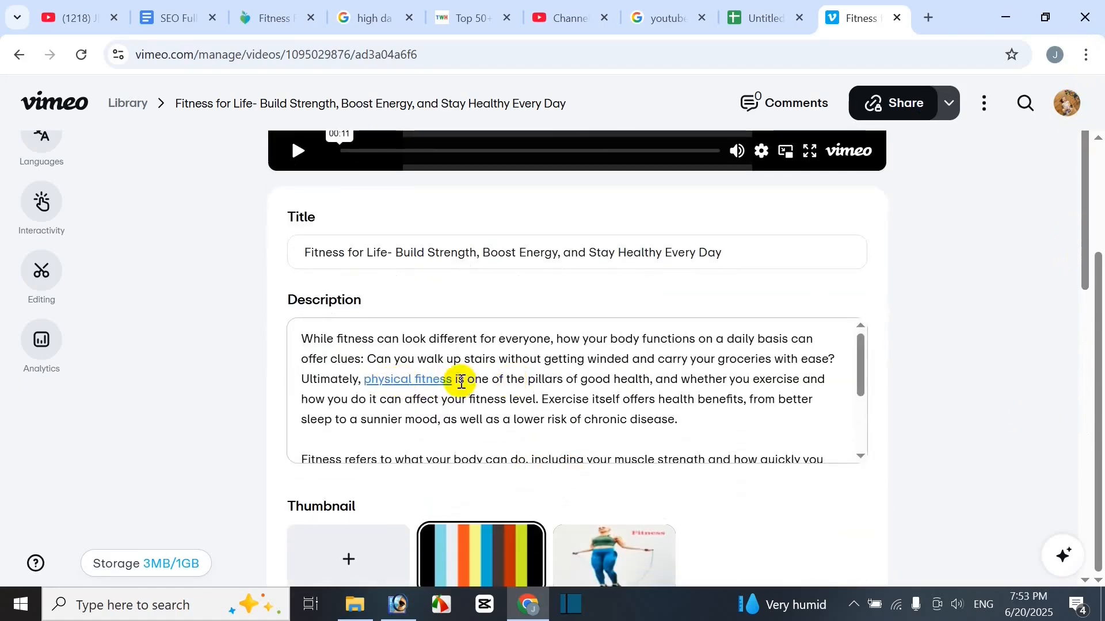
{"action": "scroll", "coordinate": [745, 436], "scroll_direction": "down", "scroll_amount": 2}
{"action": "left_click_drag", "start_coordinate": [1084, 236], "coordinate": [1093, 209]}
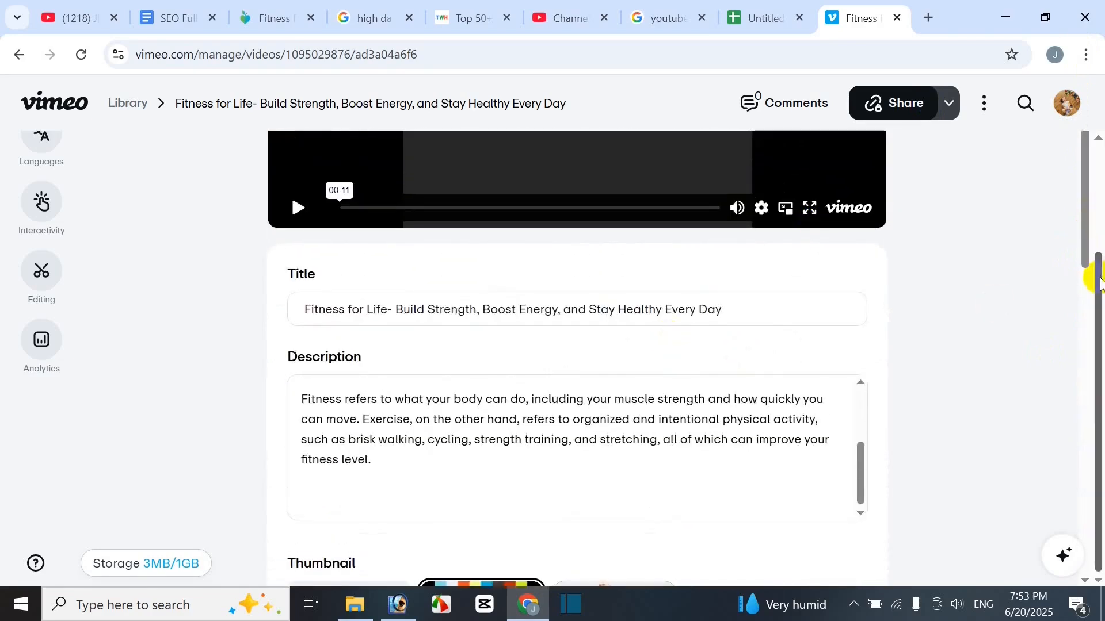
{"action": "scroll", "coordinate": [1096, 235], "scroll_direction": "up", "scroll_amount": 1}
{"action": "scroll", "coordinate": [1098, 225], "scroll_direction": "up", "scroll_amount": 2}
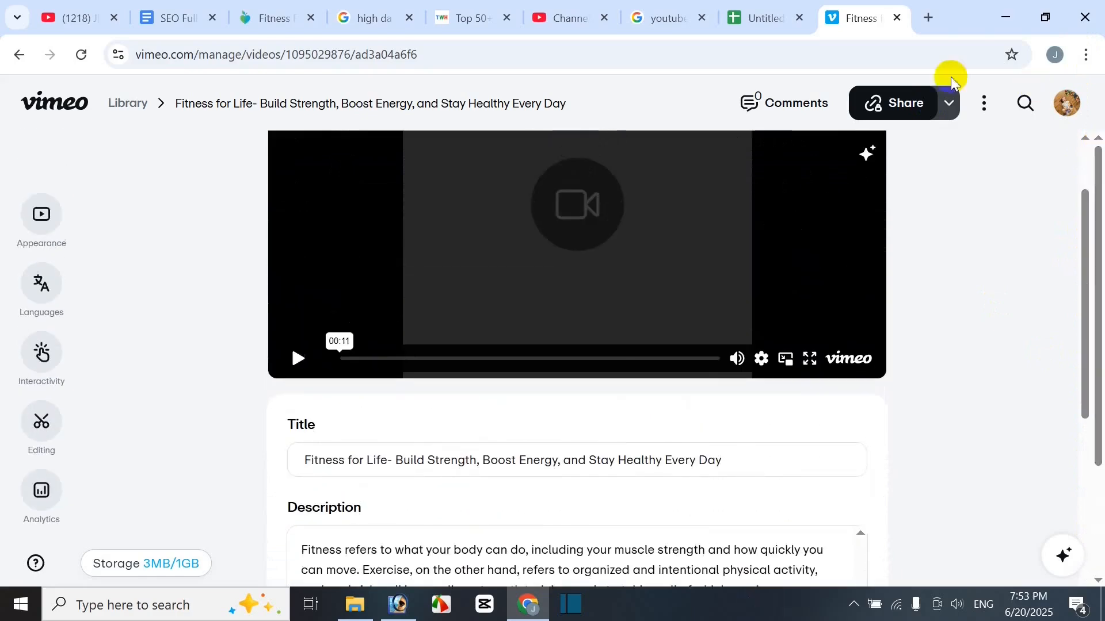
{"action": "left_click", "coordinate": [906, 102]}
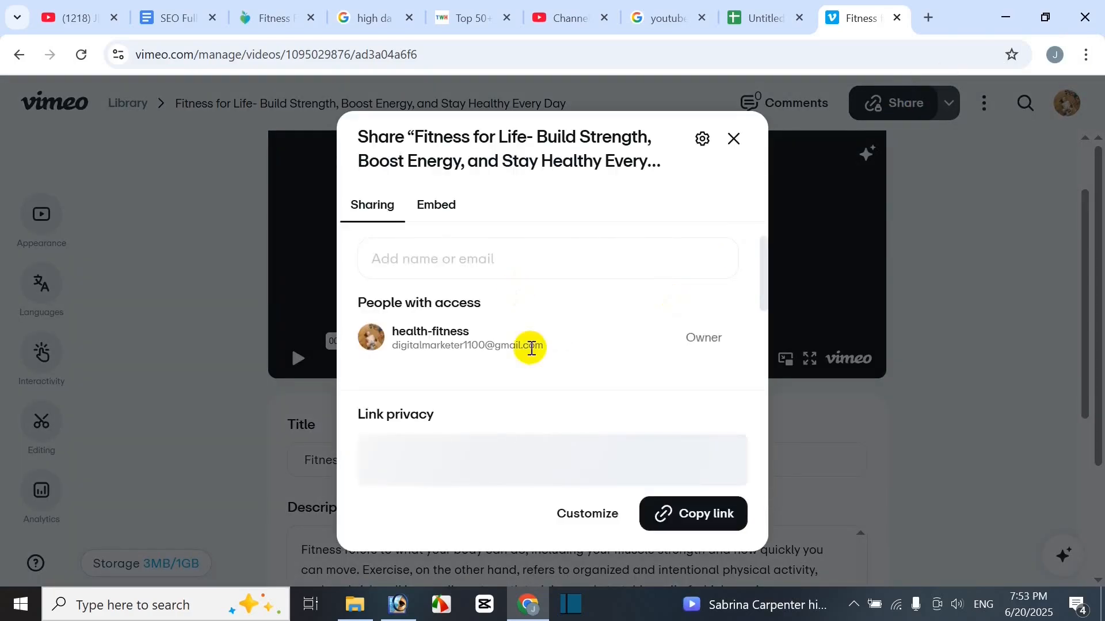
{"action": "left_click", "coordinate": [701, 514]}
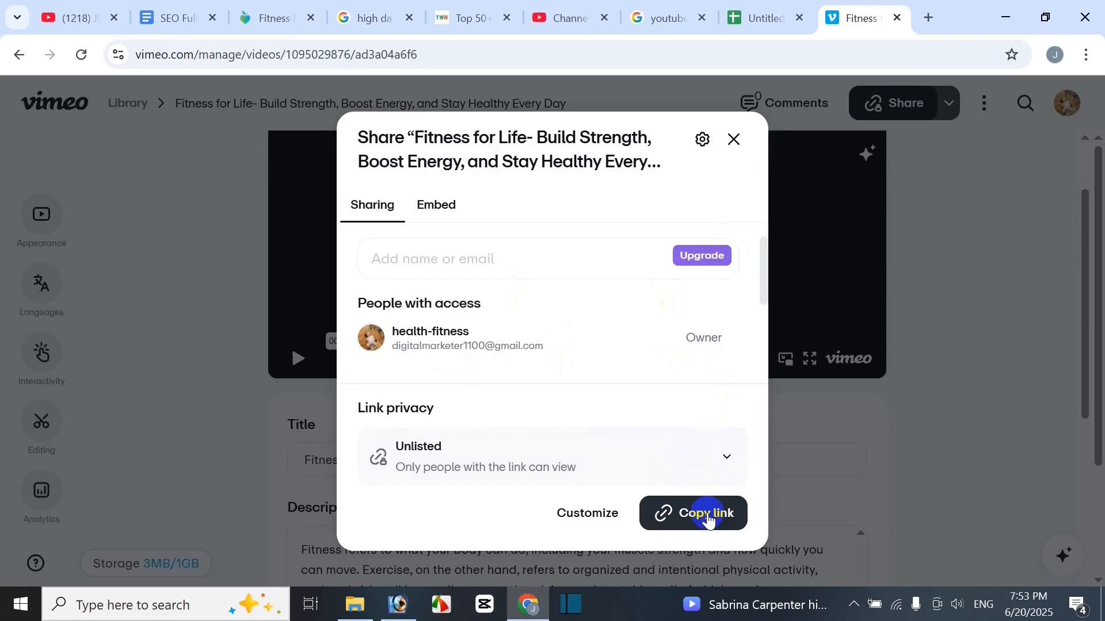
{"action": "left_click", "coordinate": [734, 141]}
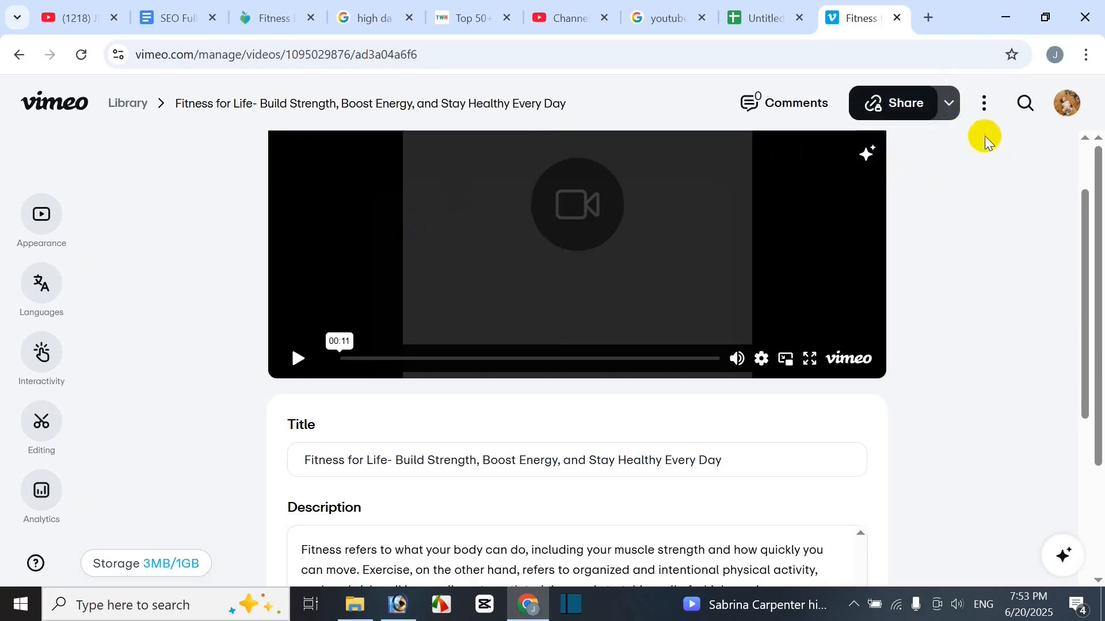
Open Publish to social from the video's Share menu
{"action": "left_click", "coordinate": [951, 106]}
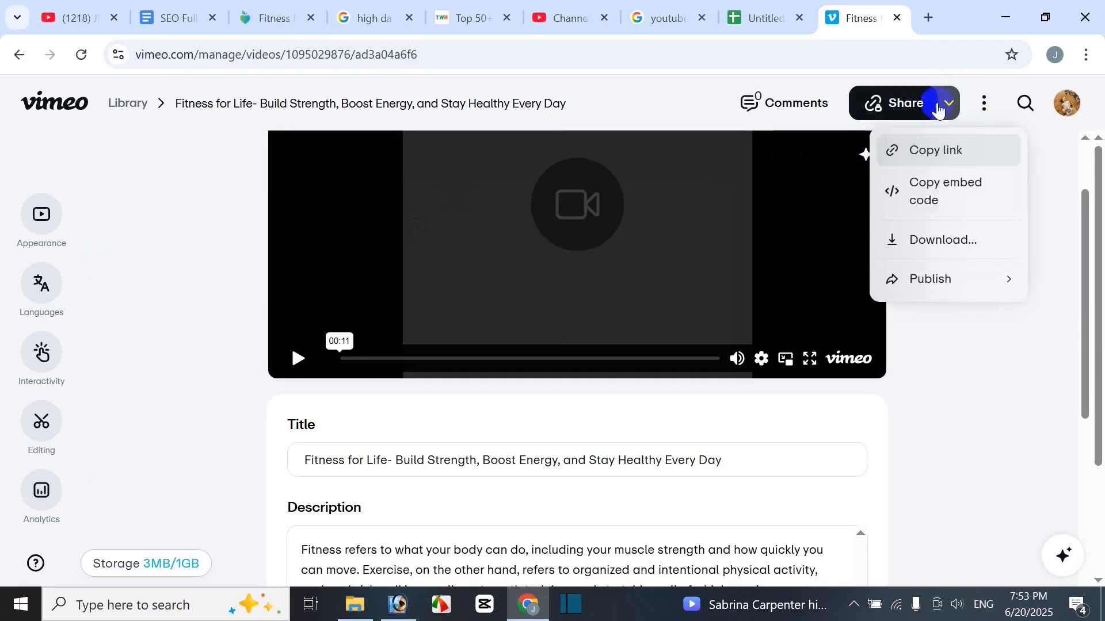
{"action": "left_click", "coordinate": [942, 279]}
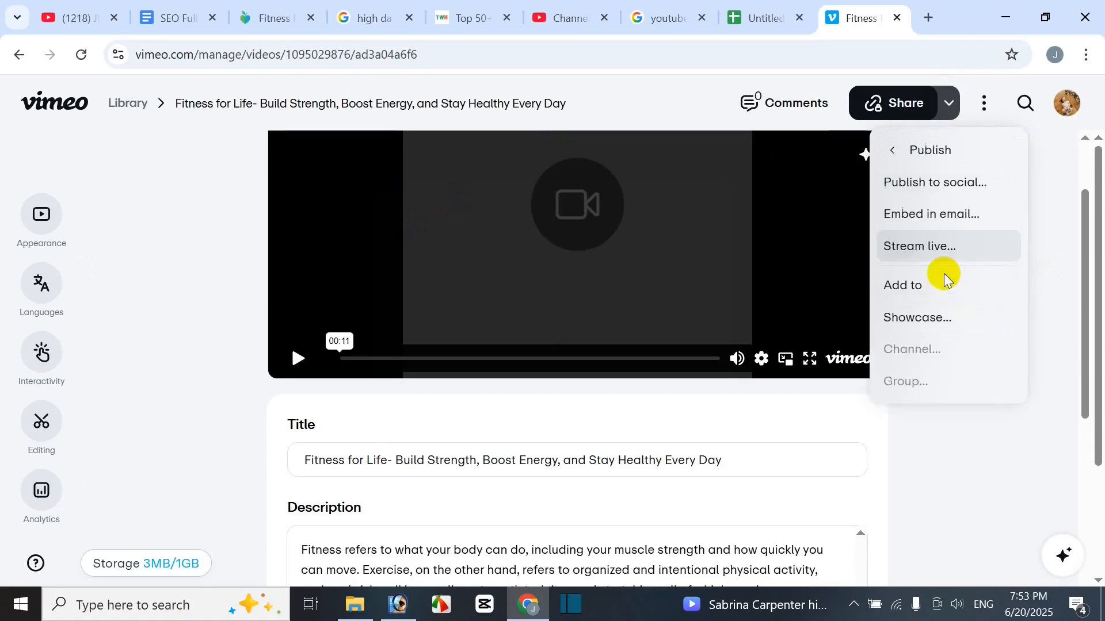
{"action": "left_click", "coordinate": [950, 183]}
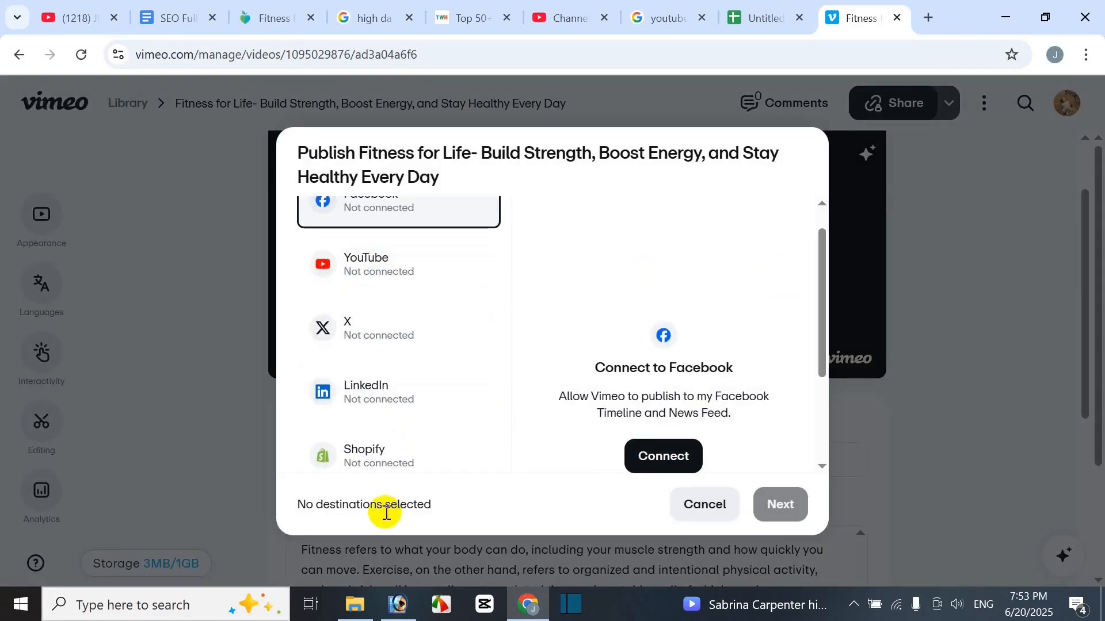
Choose YouTube as a destination and start connecting a YouTube account
{"action": "scroll", "coordinate": [403, 265], "scroll_direction": "up", "scroll_amount": 1}
{"action": "scroll", "coordinate": [460, 357], "scroll_direction": "down", "scroll_amount": 2}
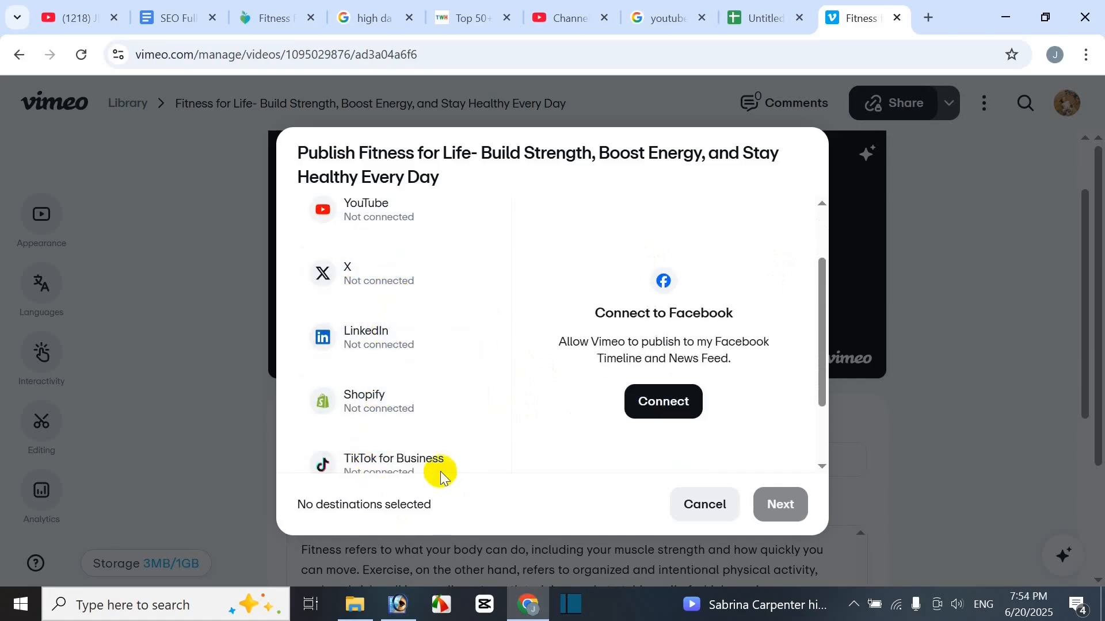
{"action": "scroll", "coordinate": [440, 357], "scroll_direction": "up", "scroll_amount": 1}
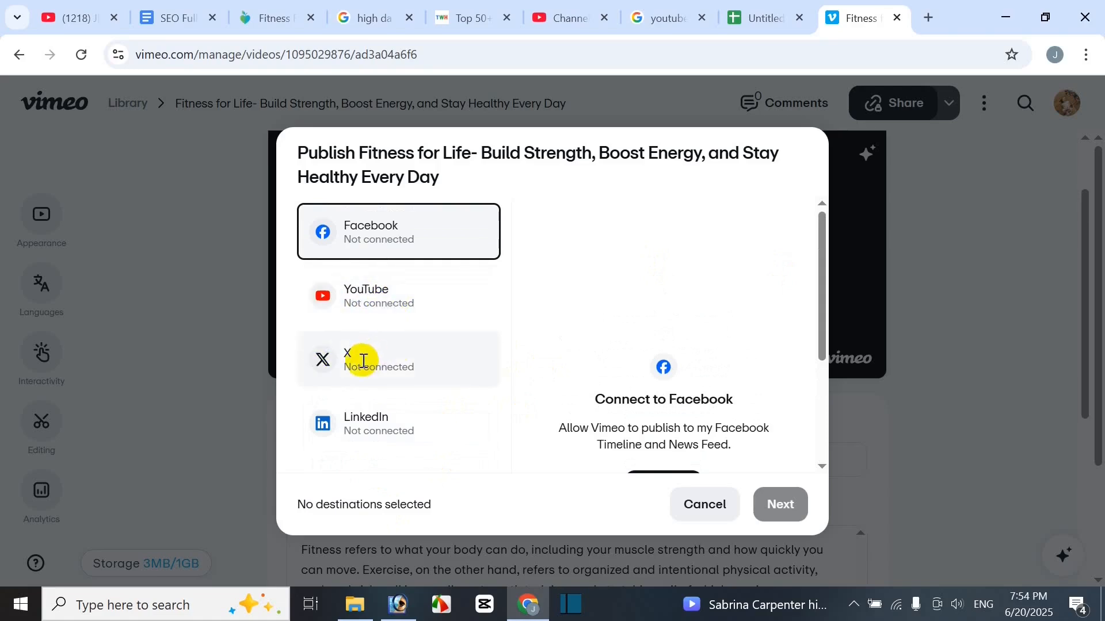
{"action": "scroll", "coordinate": [371, 374], "scroll_direction": "down", "scroll_amount": 3}
{"action": "scroll", "coordinate": [370, 391], "scroll_direction": "up", "scroll_amount": 3}
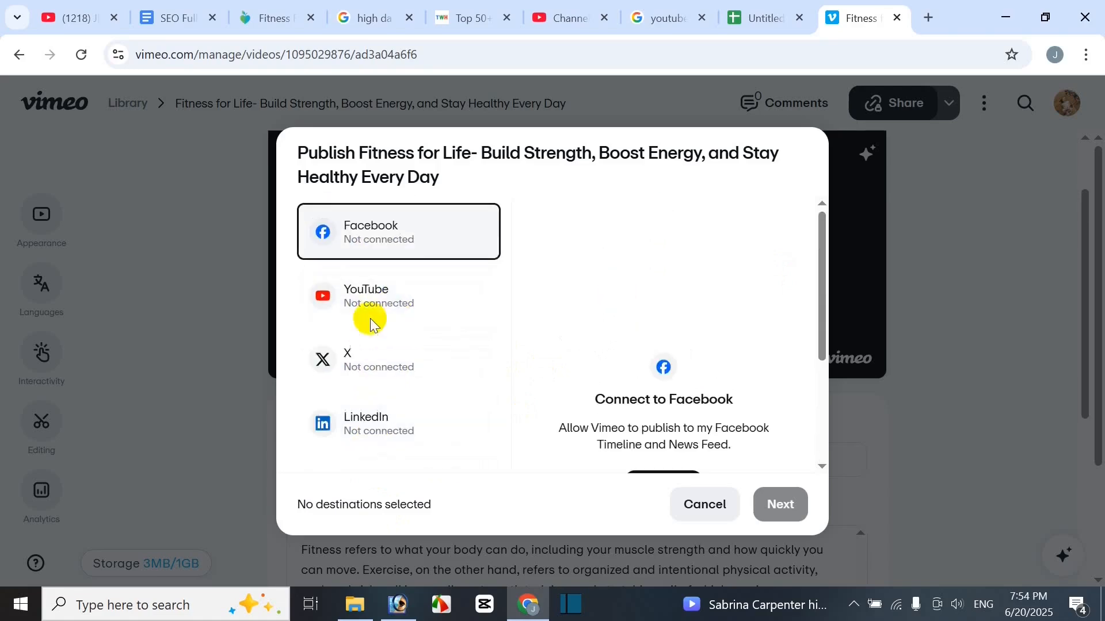
{"action": "left_click", "coordinate": [380, 298]}
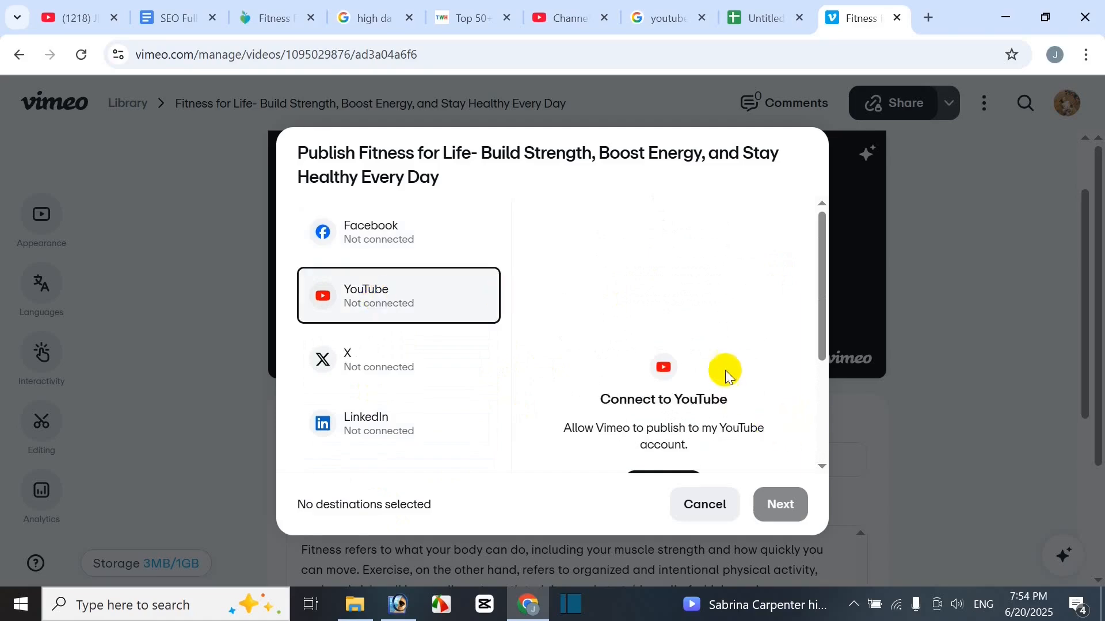
{"action": "scroll", "coordinate": [728, 375], "scroll_direction": "down", "scroll_amount": 1}
{"action": "left_click", "coordinate": [679, 411]}
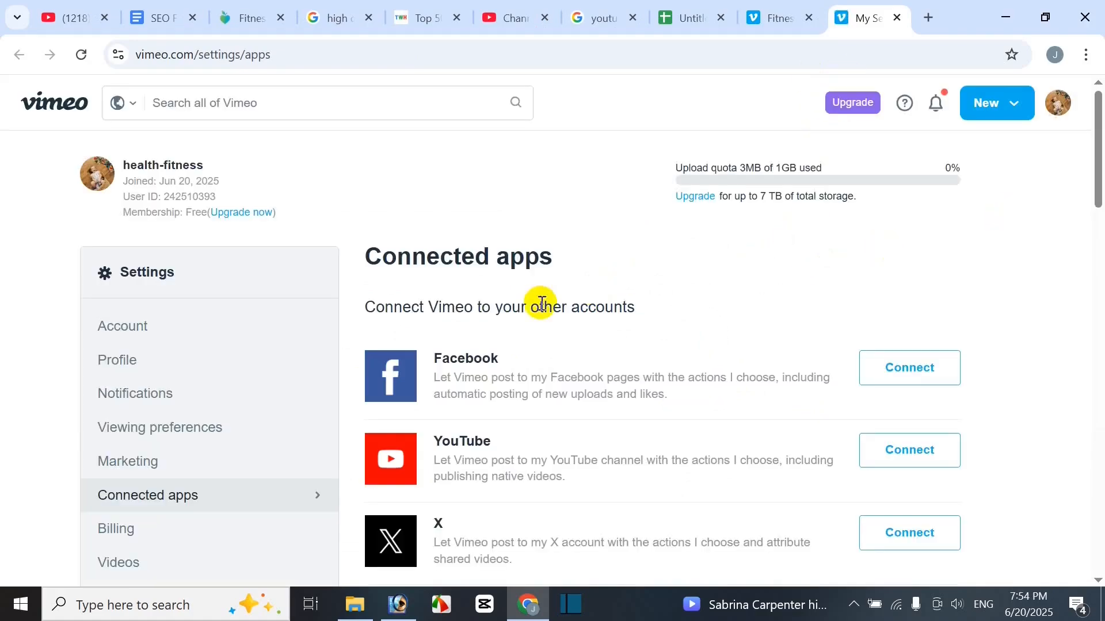
Connect YouTube using the YouTube brand account, granting Vimeo all requested permissions
{"action": "scroll", "coordinate": [470, 402], "scroll_direction": "down", "scroll_amount": 2}
{"action": "left_click", "coordinate": [921, 371]}
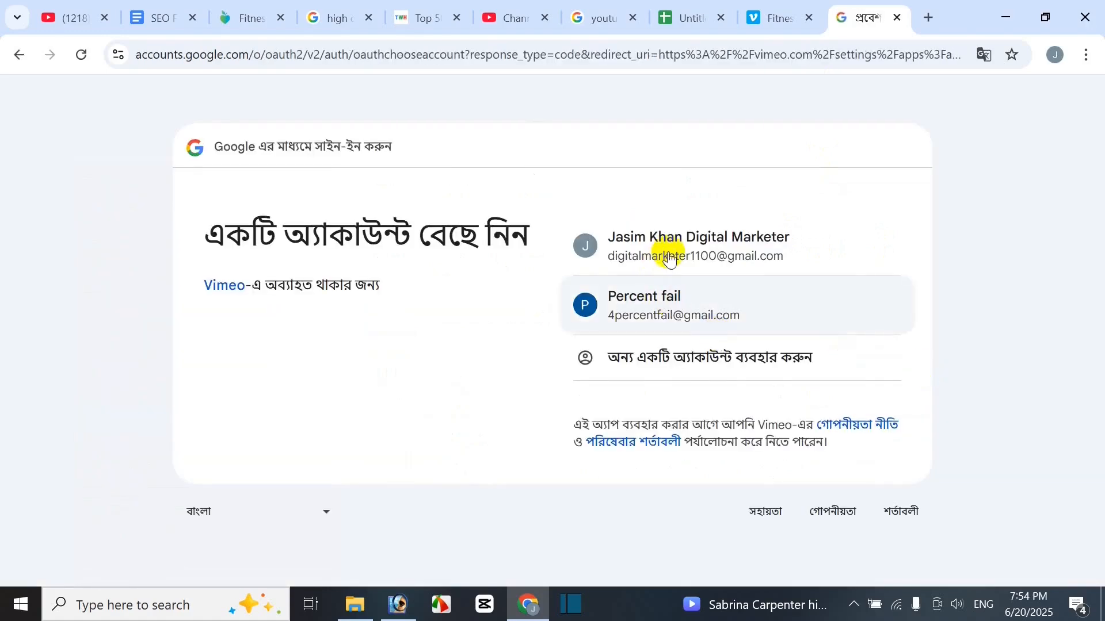
{"action": "left_click", "coordinate": [686, 245]}
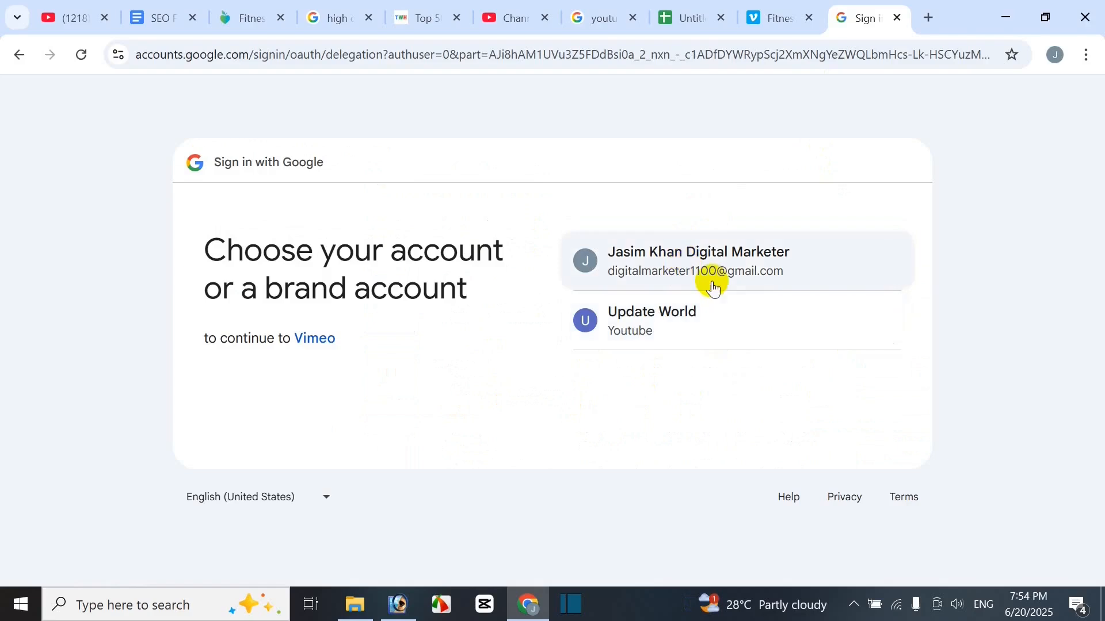
{"action": "left_click", "coordinate": [638, 334]}
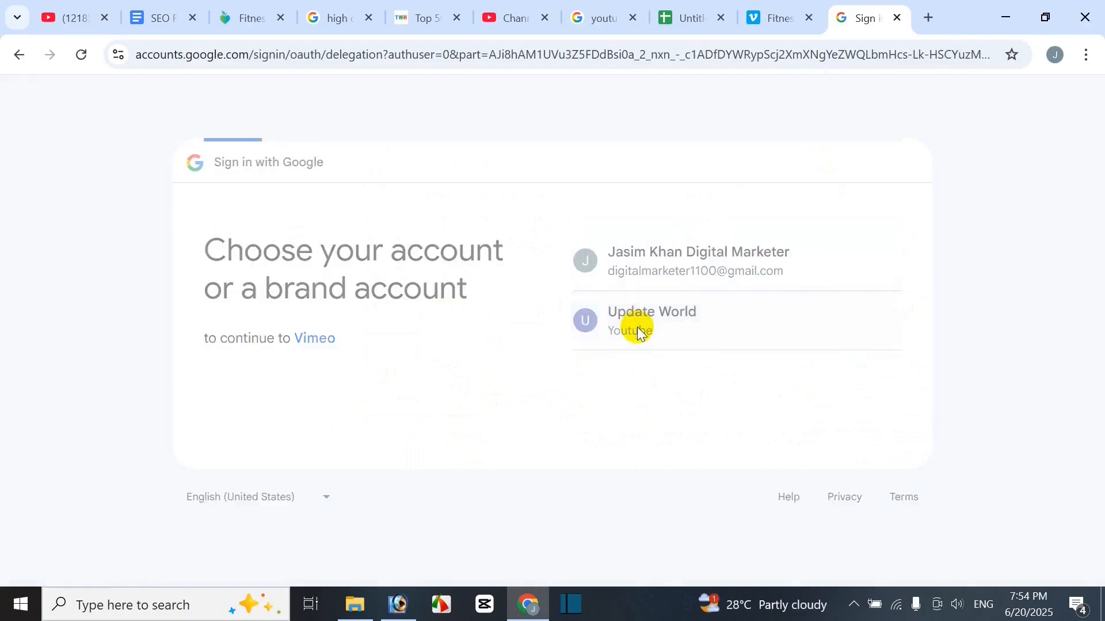
{"action": "left_click", "coordinate": [838, 427]}
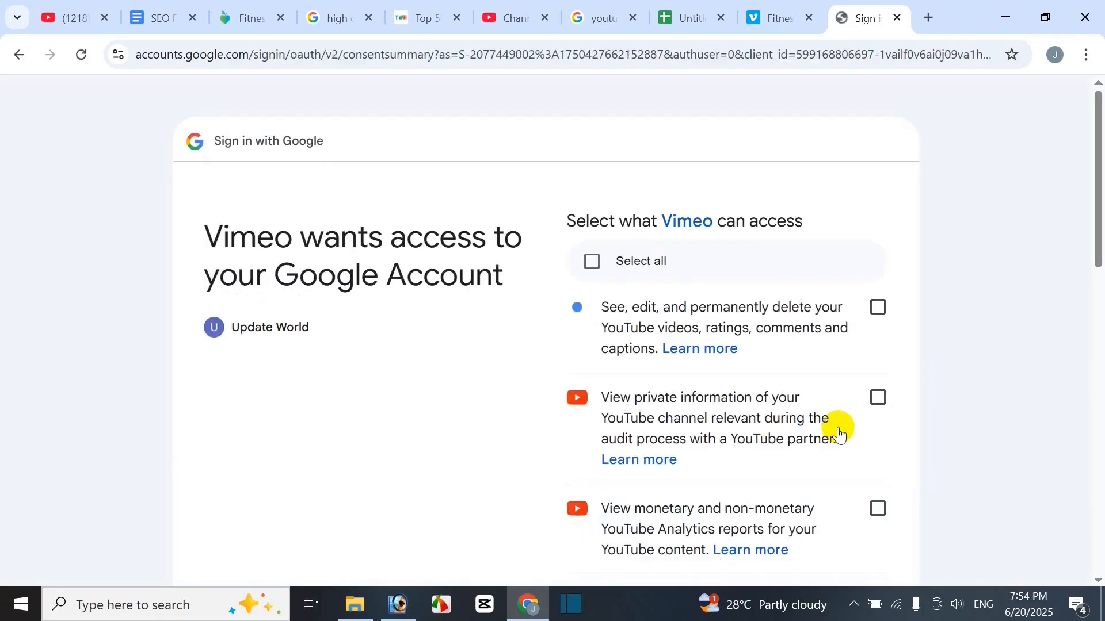
{"action": "scroll", "coordinate": [817, 351], "scroll_direction": "down", "scroll_amount": 3}
{"action": "scroll", "coordinate": [748, 424], "scroll_direction": "up", "scroll_amount": 3}
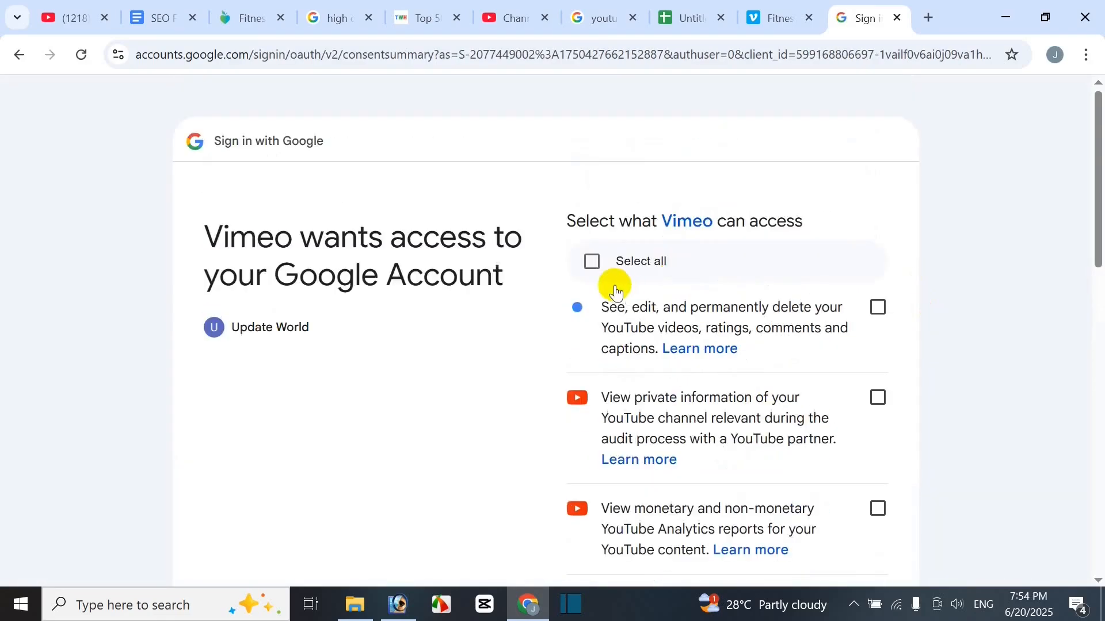
{"action": "left_click", "coordinate": [601, 266]}
{"action": "scroll", "coordinate": [856, 485], "scroll_direction": "down", "scroll_amount": 12}
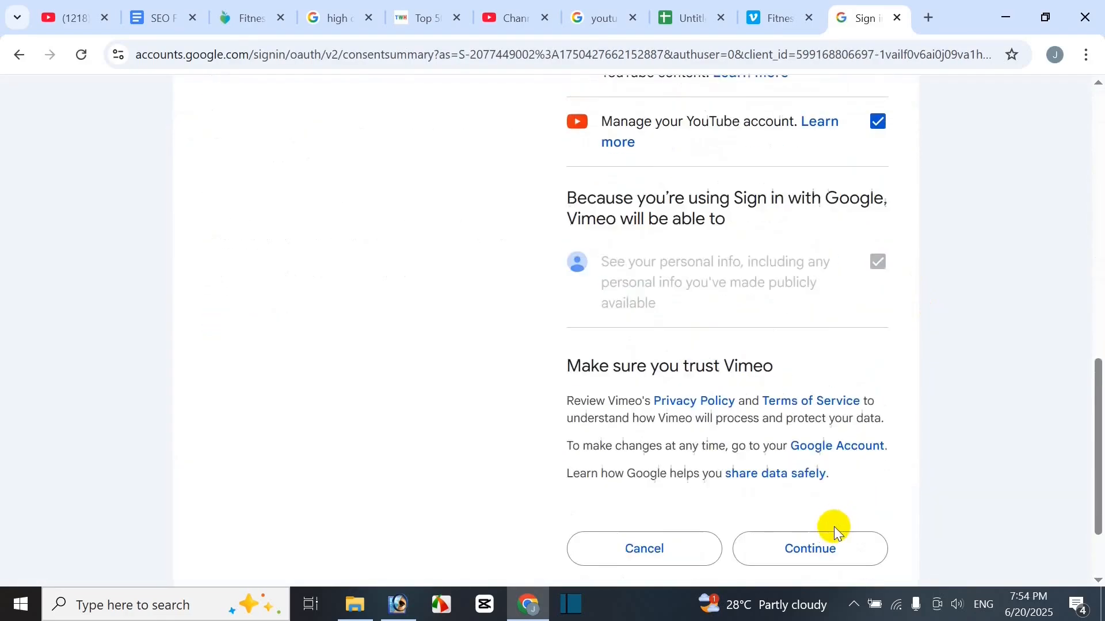
{"action": "left_click", "coordinate": [837, 552]}
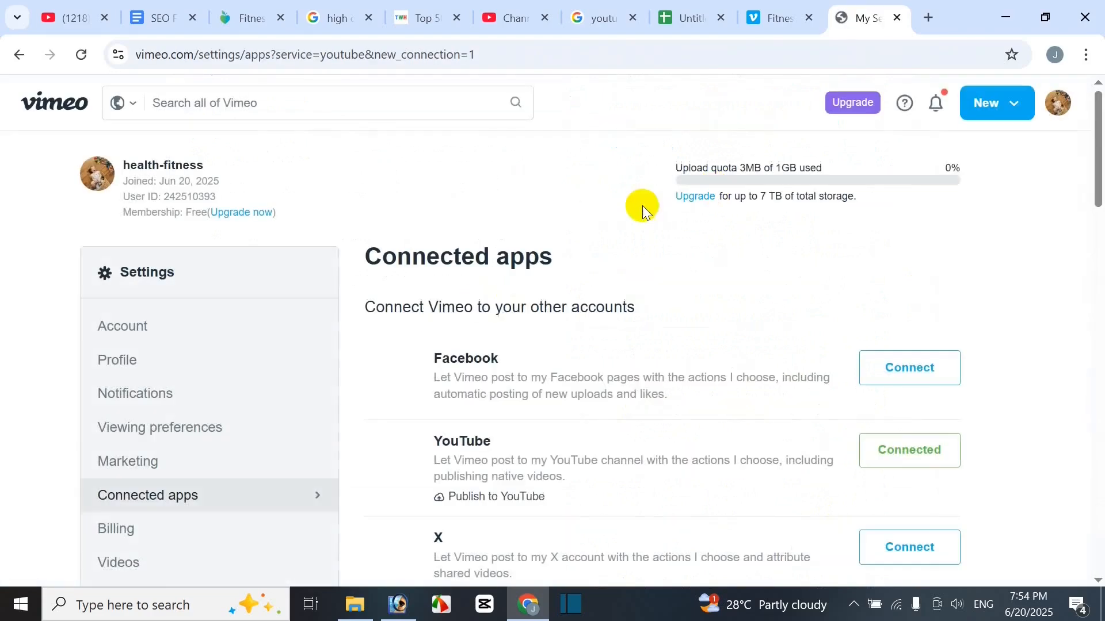
{"action": "scroll", "coordinate": [475, 368], "scroll_direction": "down", "scroll_amount": 2}
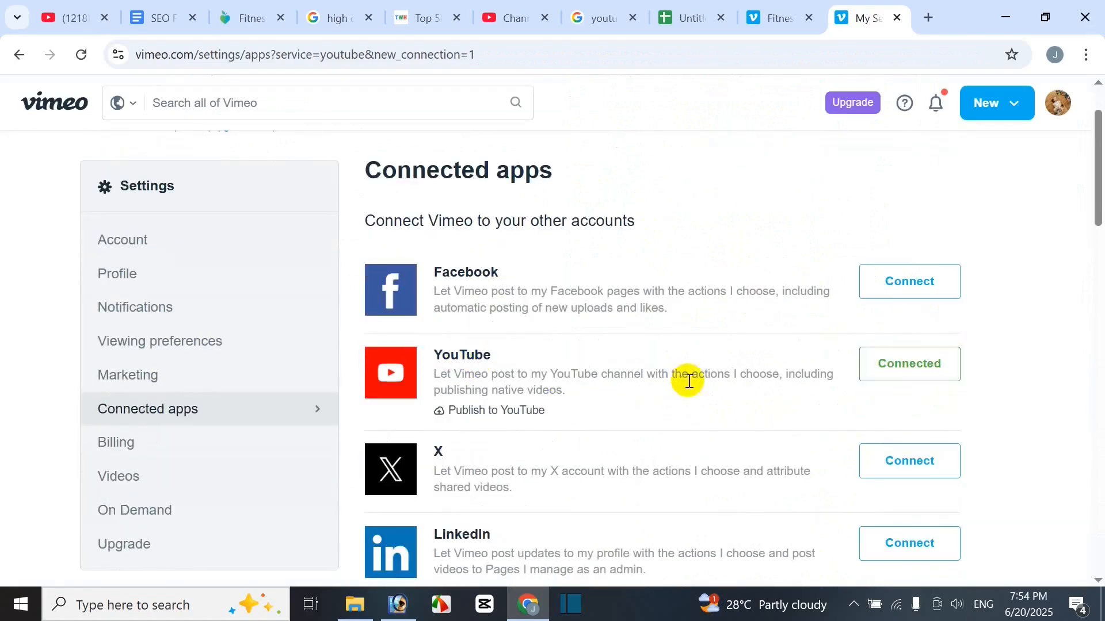
{"action": "scroll", "coordinate": [496, 377], "scroll_direction": "down", "scroll_amount": 2}
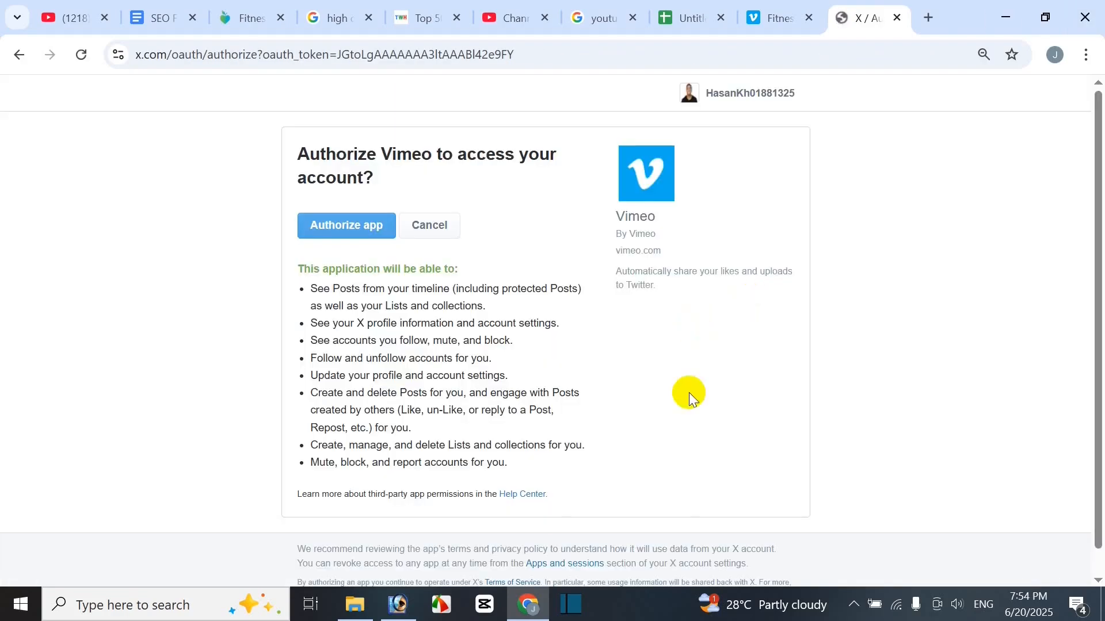
Authorize Vimeo on X, then close the Connected apps tab to return to the video
{"action": "left_click", "coordinate": [341, 233]}
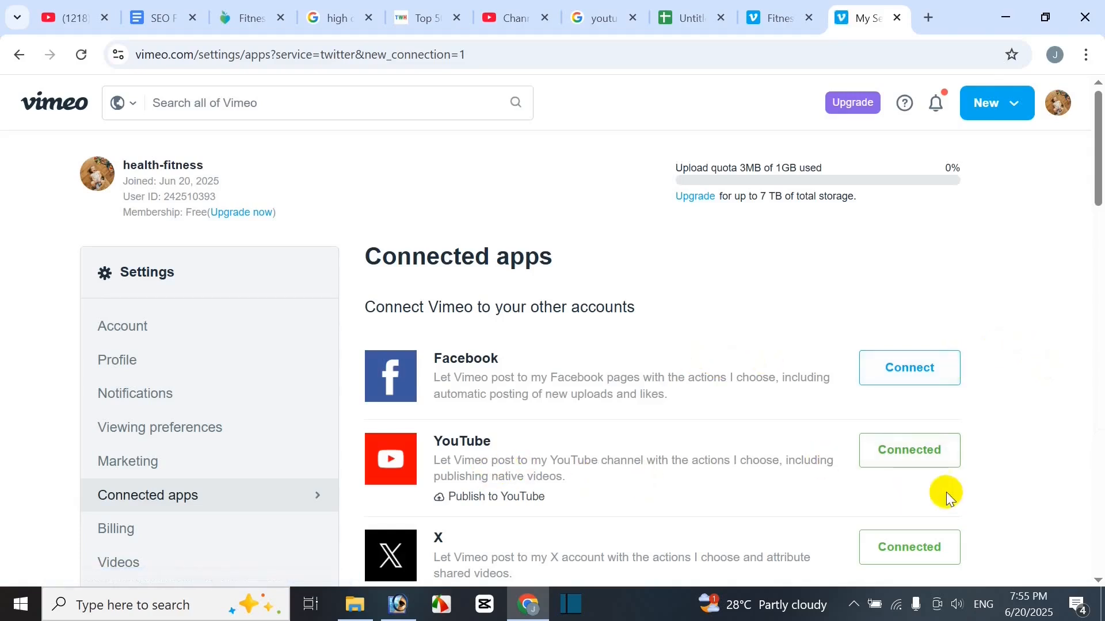
{"action": "scroll", "coordinate": [610, 462], "scroll_direction": "down", "scroll_amount": 1}
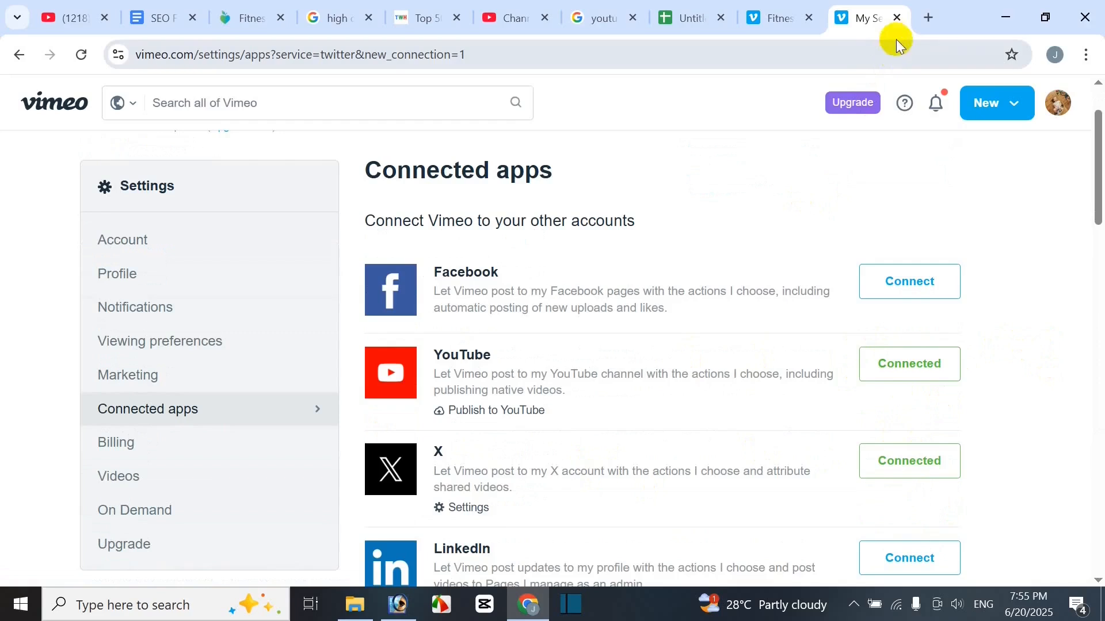
{"action": "left_click", "coordinate": [898, 18]}
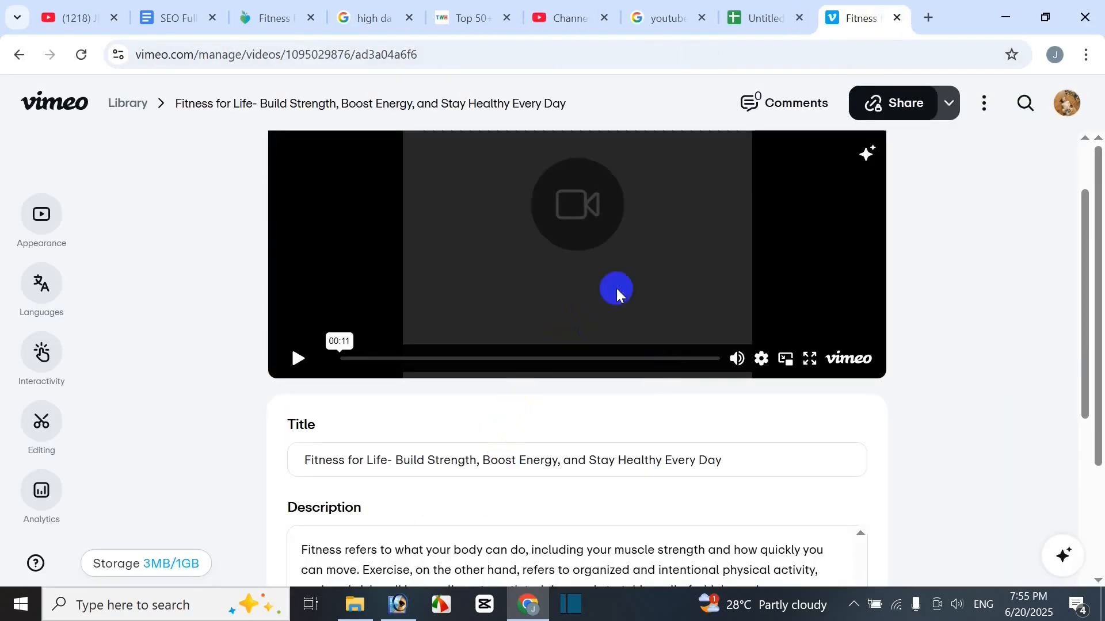
Open Publish to social for the Fitness for Life video and tick YouTube and X
{"action": "scroll", "coordinate": [730, 275], "scroll_direction": "up", "scroll_amount": 2}
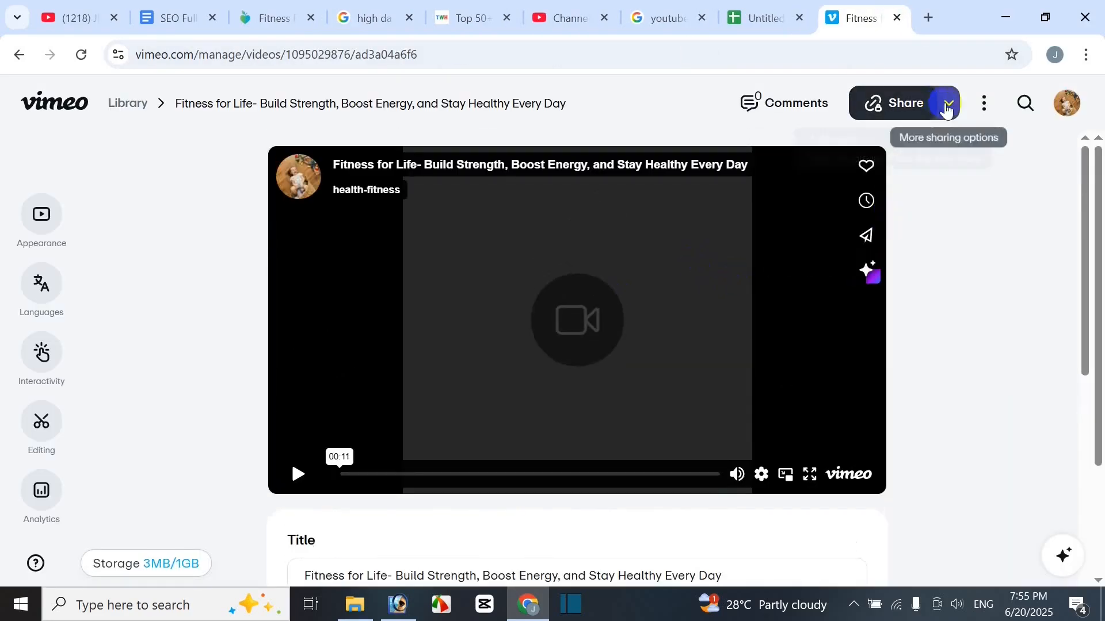
{"action": "left_click", "coordinate": [950, 107]}
{"action": "left_click", "coordinate": [948, 288]}
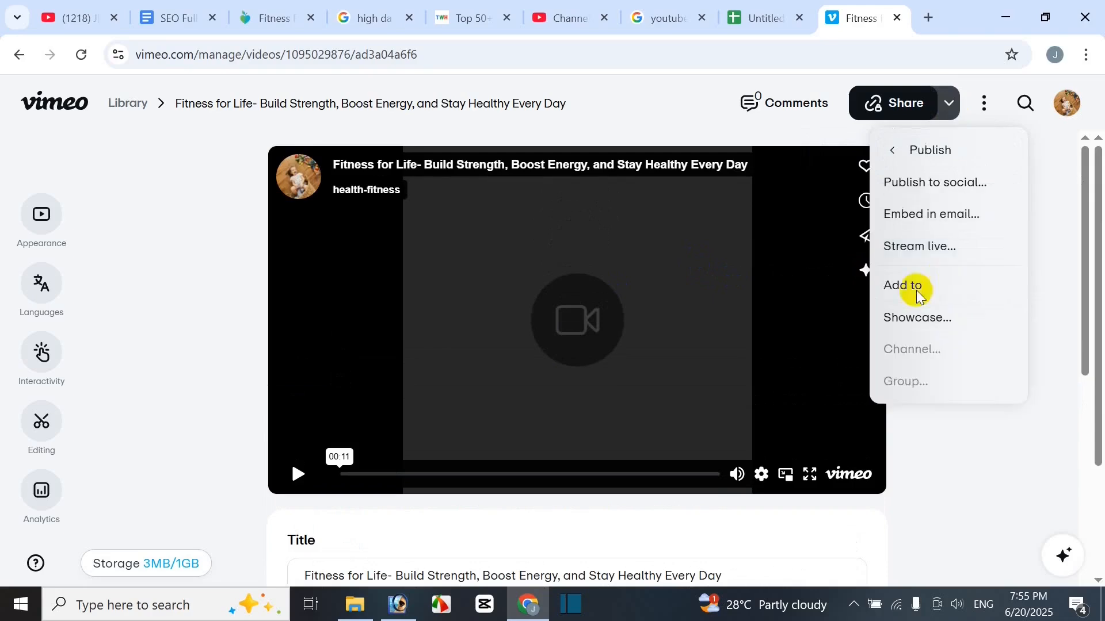
{"action": "left_click", "coordinate": [954, 179]}
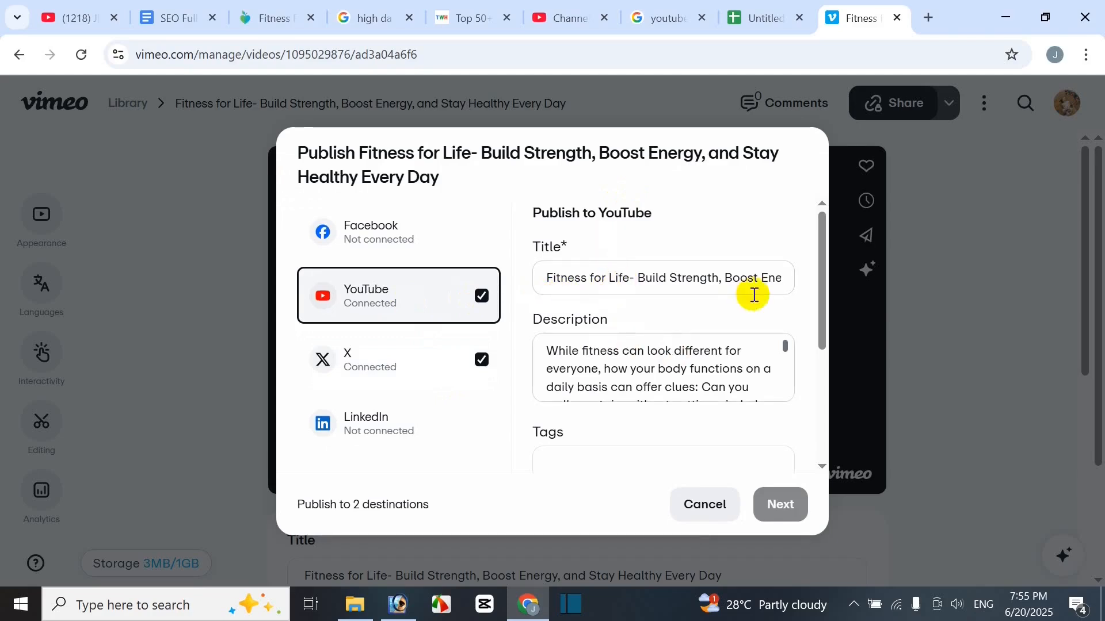
{"action": "left_click_drag", "start_coordinate": [821, 301], "coordinate": [804, 387]}
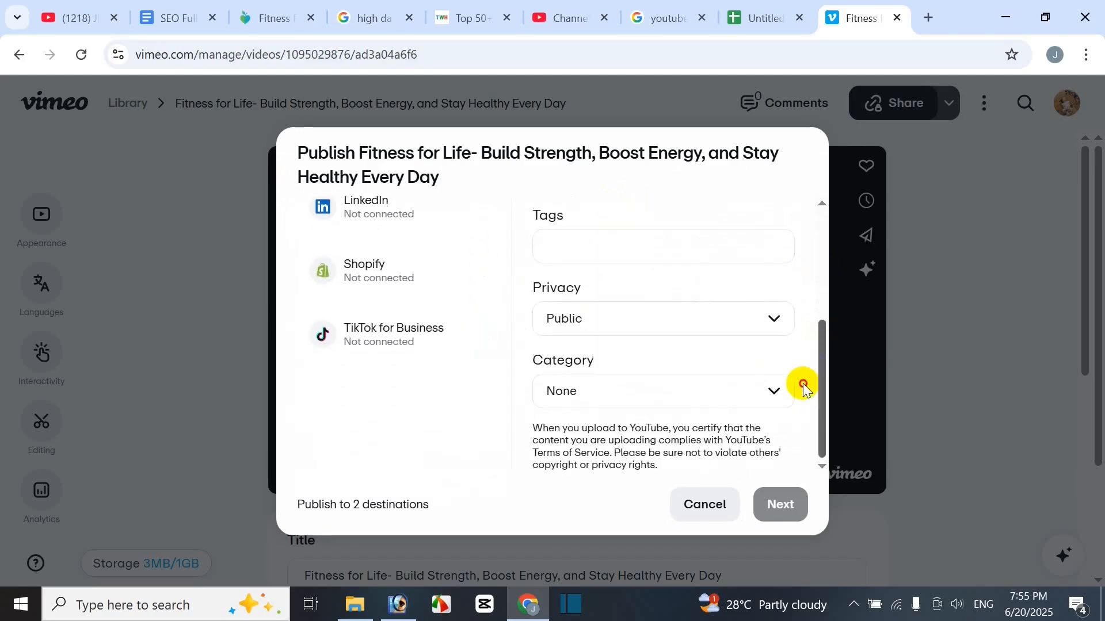
{"action": "scroll", "coordinate": [779, 271], "scroll_direction": "up", "scroll_amount": 4}
{"action": "scroll", "coordinate": [780, 306], "scroll_direction": "down", "scroll_amount": 2}
{"action": "scroll", "coordinate": [779, 246], "scroll_direction": "up", "scroll_amount": 2}
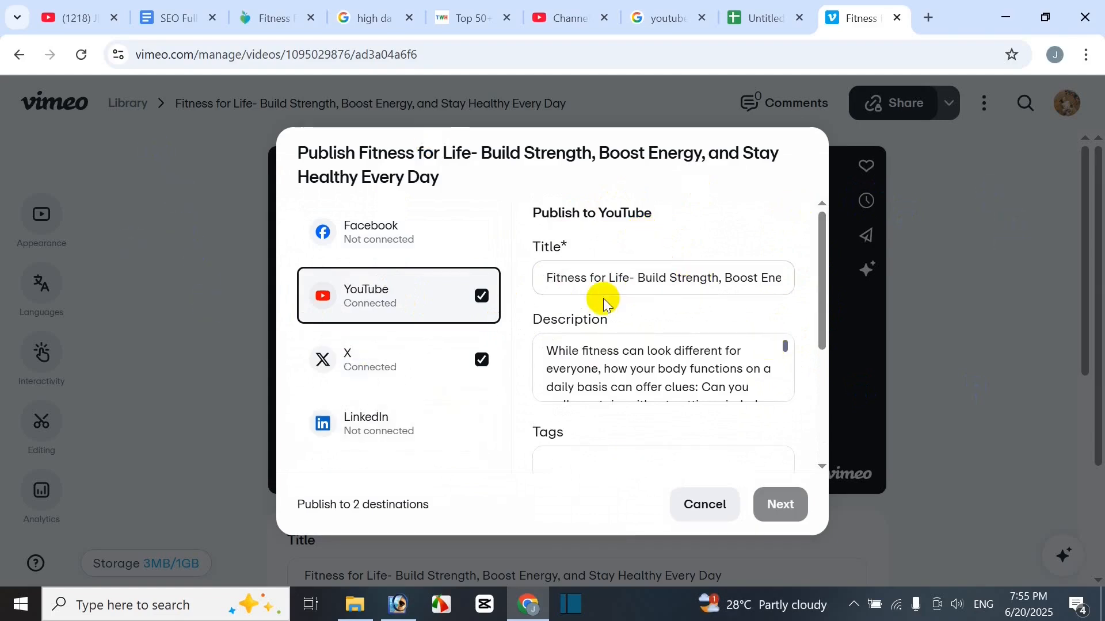
{"action": "left_click_drag", "start_coordinate": [822, 302], "coordinate": [832, 362]}
Paste the fitness keywords from the SEO document into the YouTube Tags field
{"action": "left_click", "coordinate": [604, 365]}
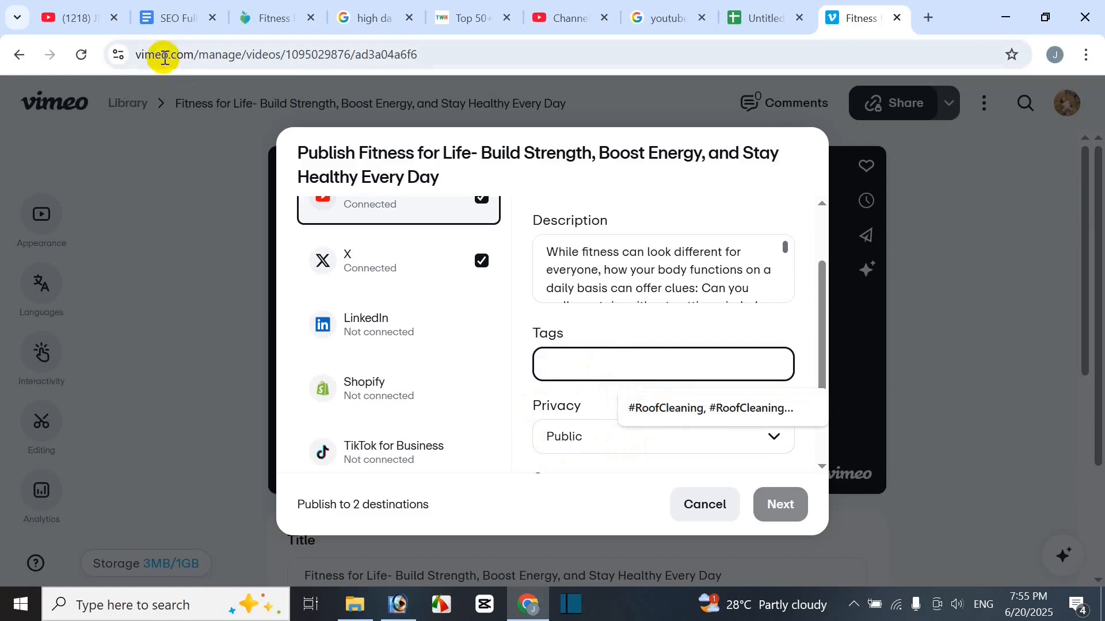
{"action": "left_click", "coordinate": [176, 18]}
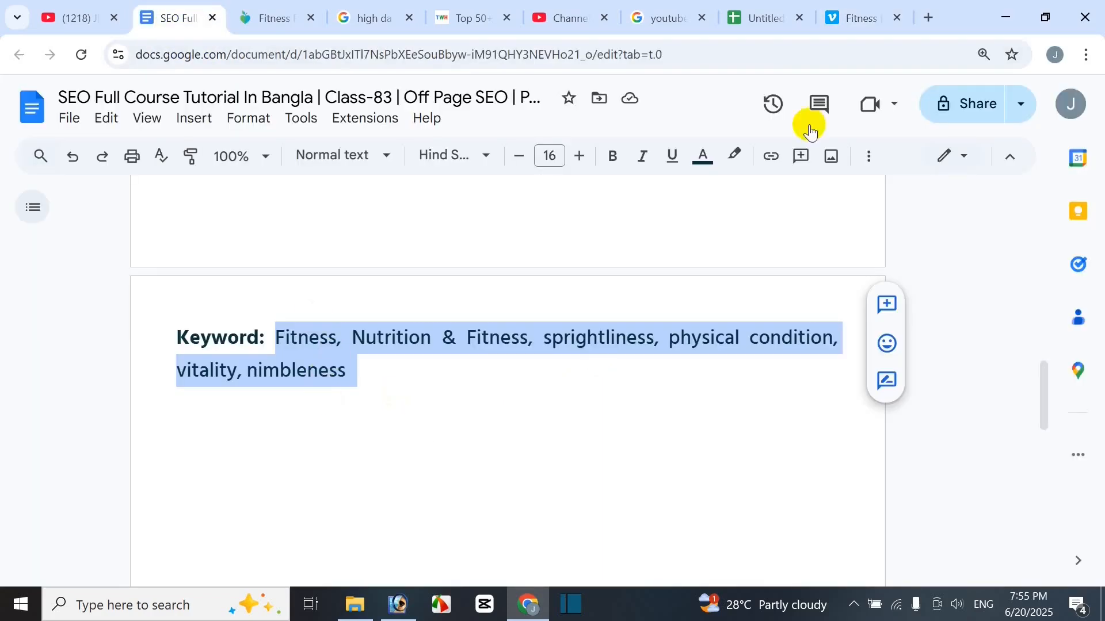
{"action": "left_click", "coordinate": [856, 30]}
{"action": "type", "text": "Fitness, Nutrition & Fitness, sprightliness, physical condition, vitality, nimbleness"}
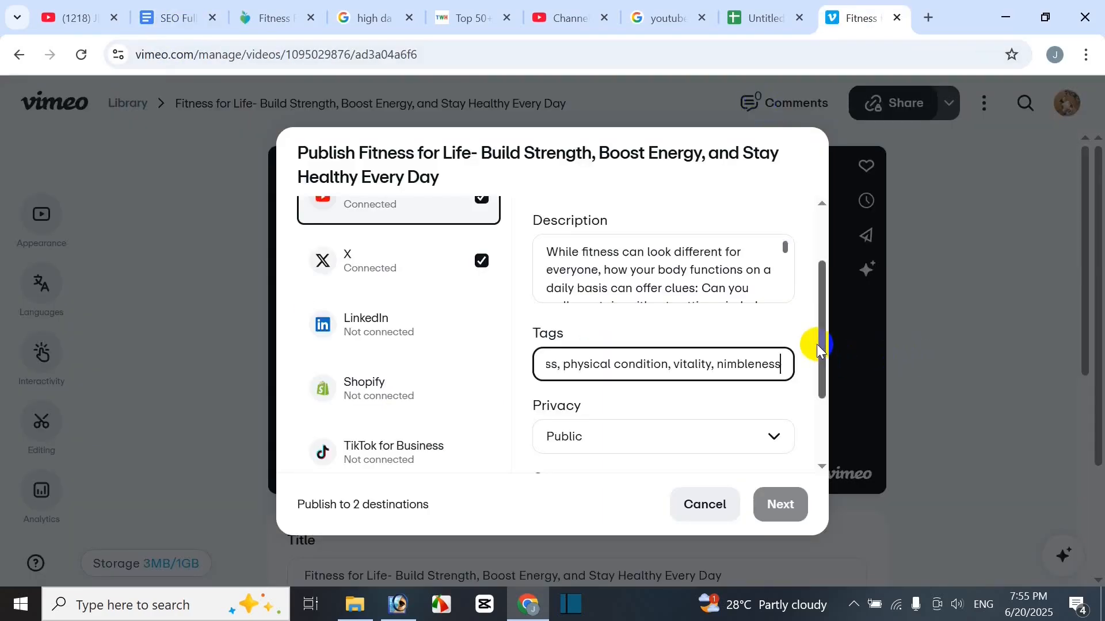
{"action": "left_click_drag", "start_coordinate": [822, 344], "coordinate": [822, 385]}
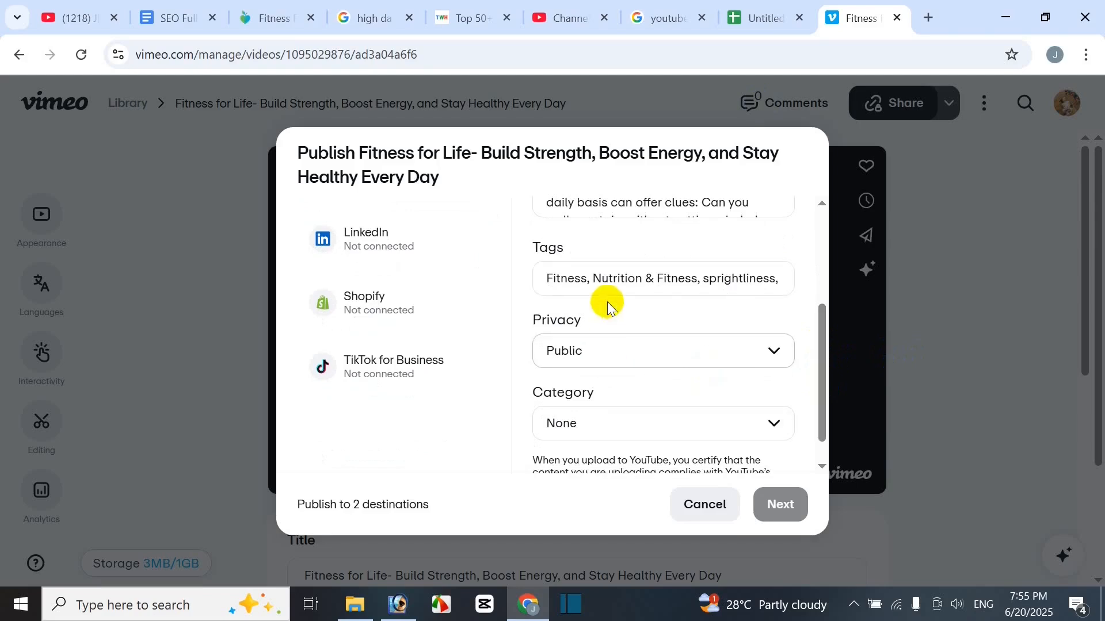
Set the YouTube category to Education
{"action": "left_click", "coordinate": [587, 422]}
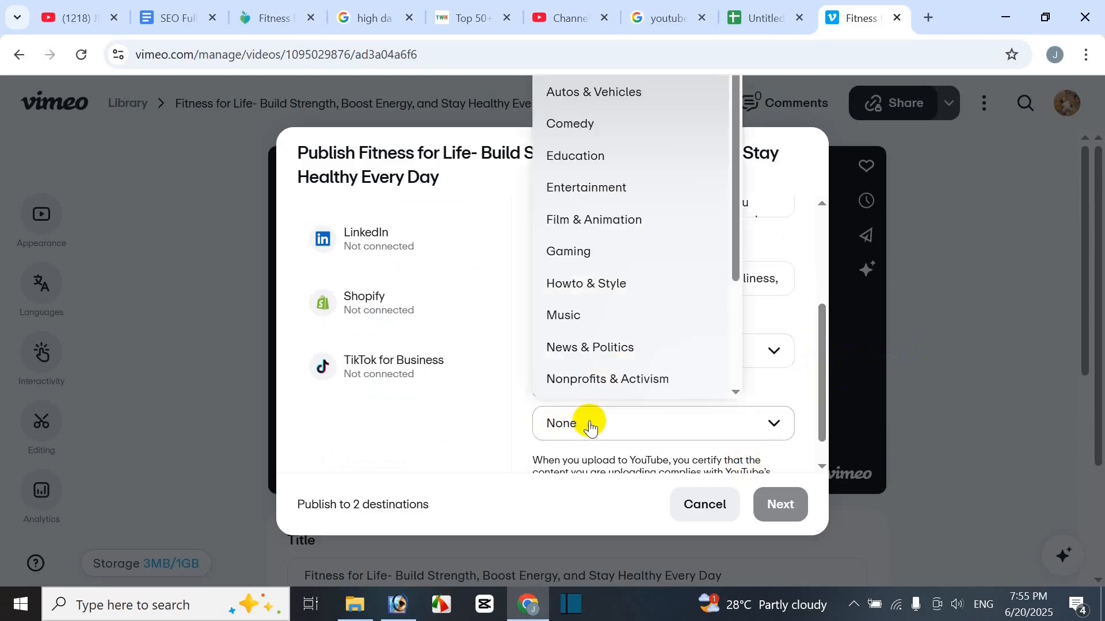
{"action": "left_click", "coordinate": [504, 444]}
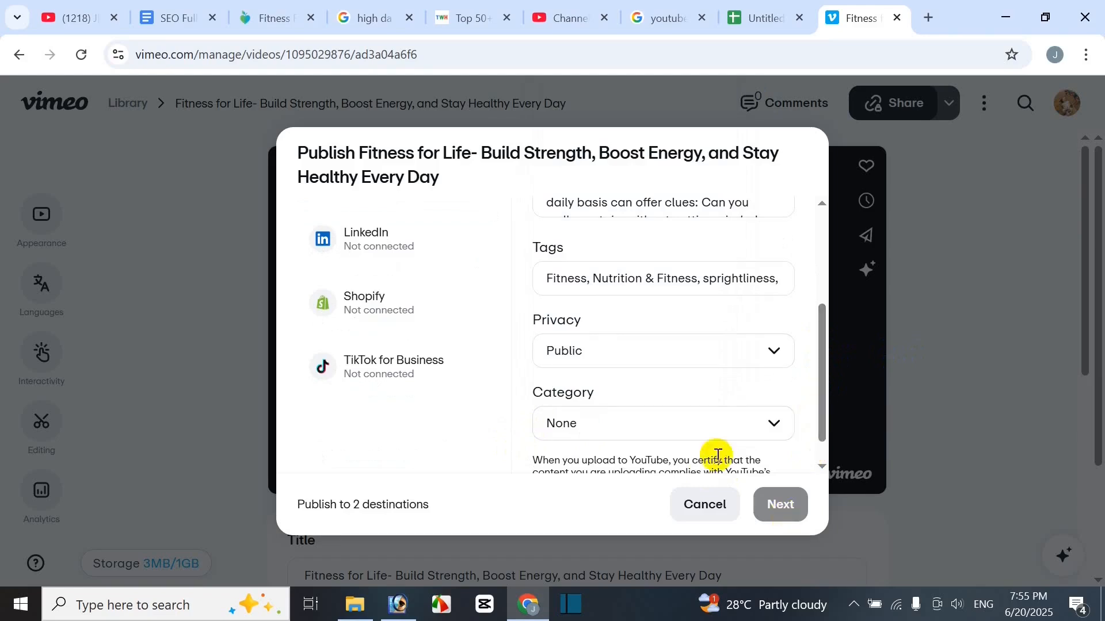
{"action": "left_click_drag", "start_coordinate": [819, 401], "coordinate": [822, 439]}
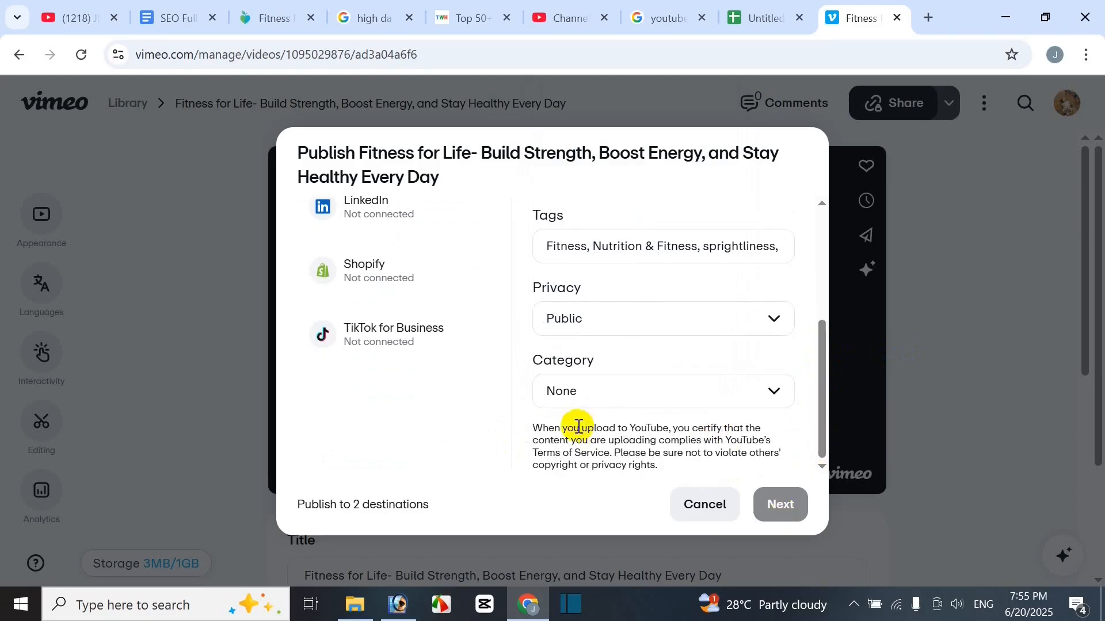
{"action": "left_click", "coordinate": [596, 397]}
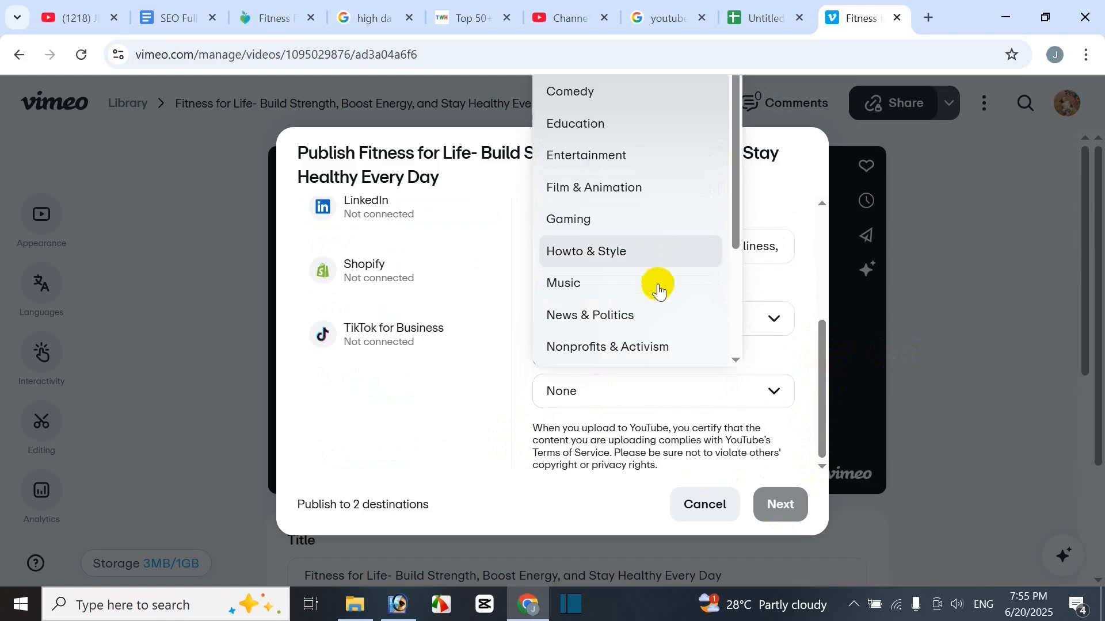
{"action": "scroll", "coordinate": [654, 283], "scroll_direction": "down", "scroll_amount": 3}
{"action": "scroll", "coordinate": [620, 311], "scroll_direction": "up", "scroll_amount": 3}
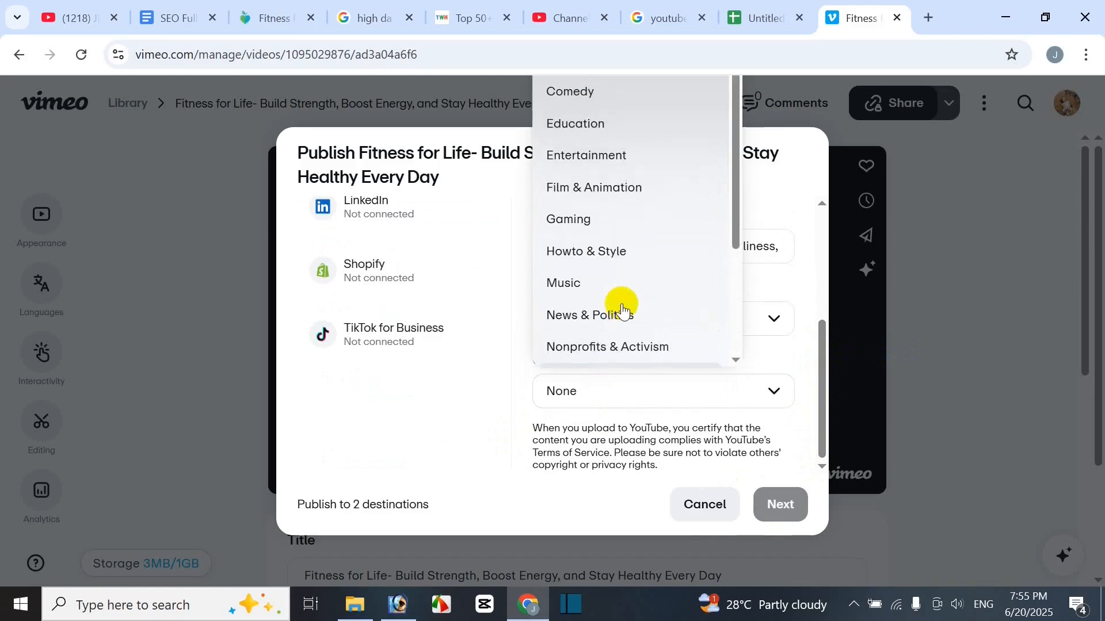
{"action": "left_click", "coordinate": [607, 120]}
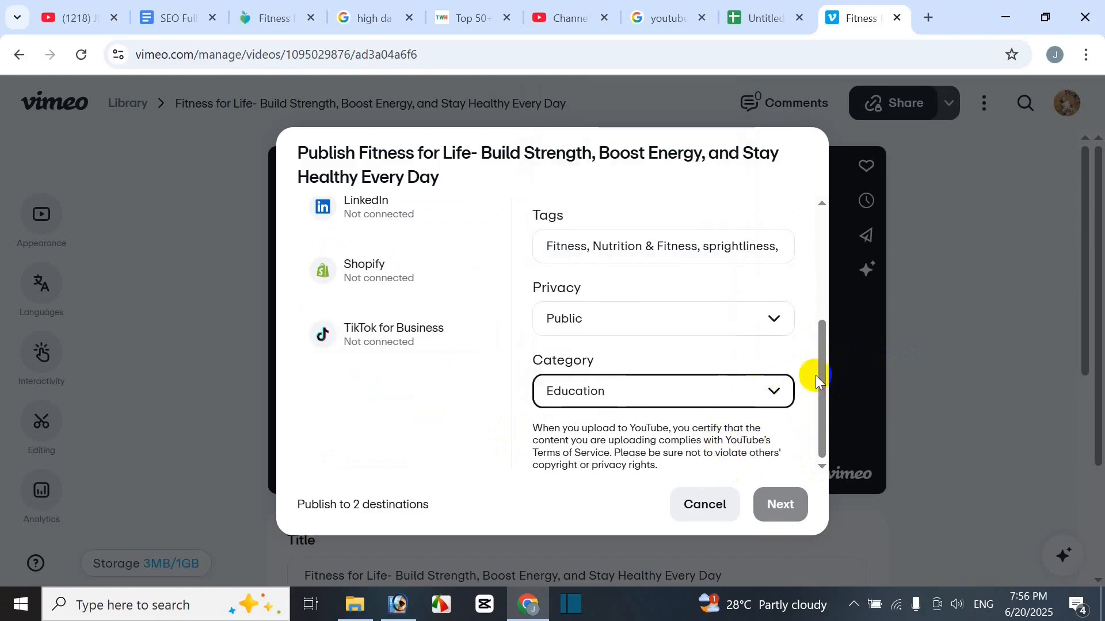
{"action": "left_click_drag", "start_coordinate": [823, 367], "coordinate": [789, 387]}
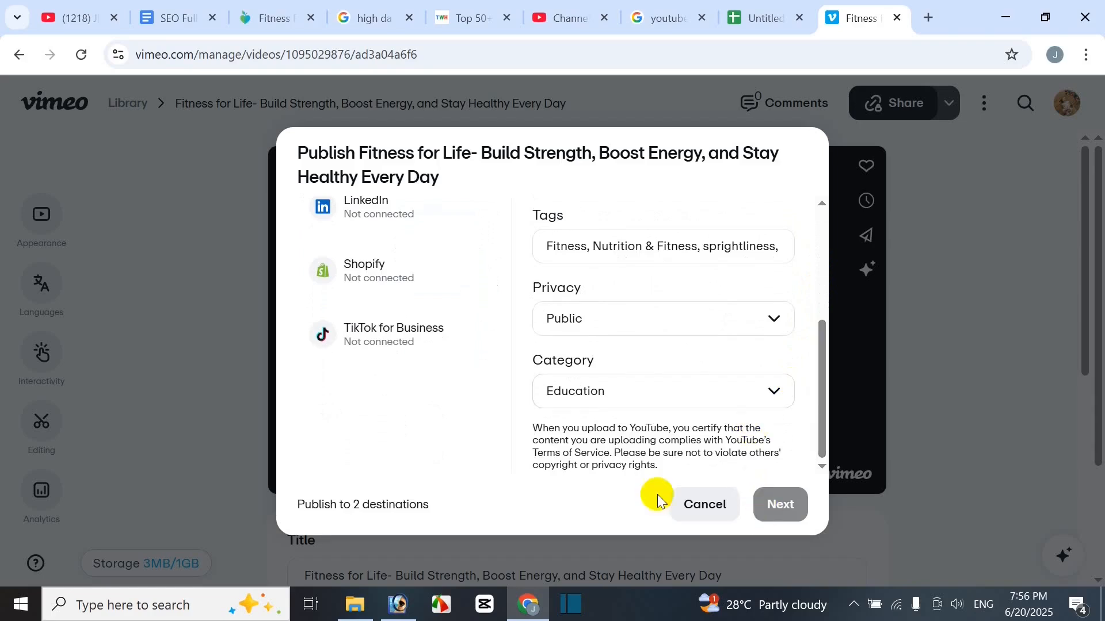
{"action": "left_click_drag", "start_coordinate": [821, 382], "coordinate": [820, 298]}
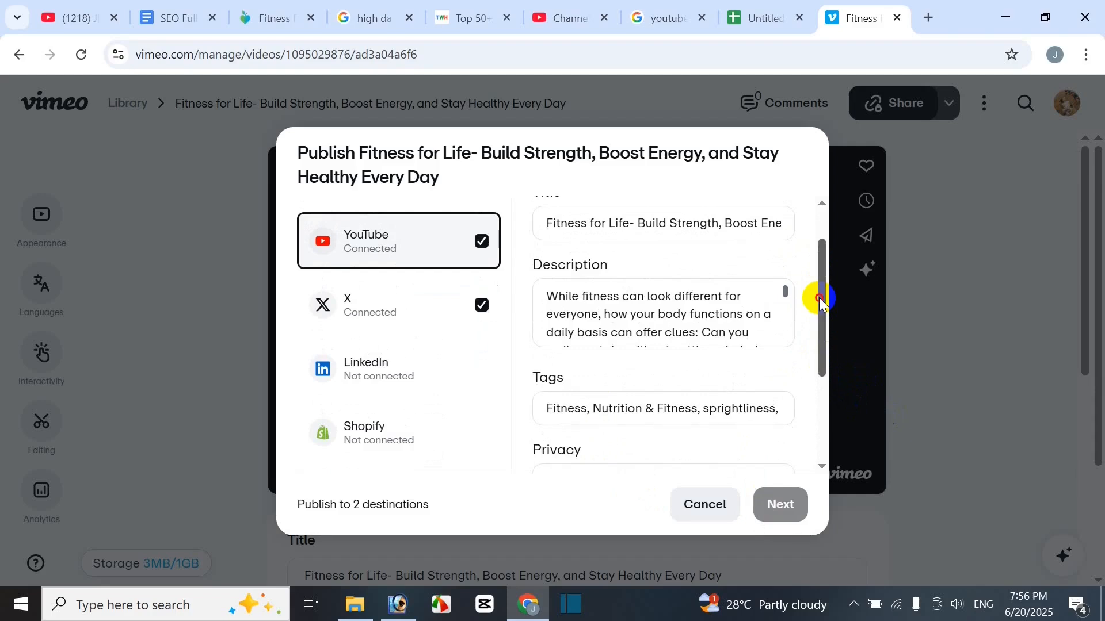
{"action": "left_click_drag", "start_coordinate": [820, 298], "coordinate": [815, 230]}
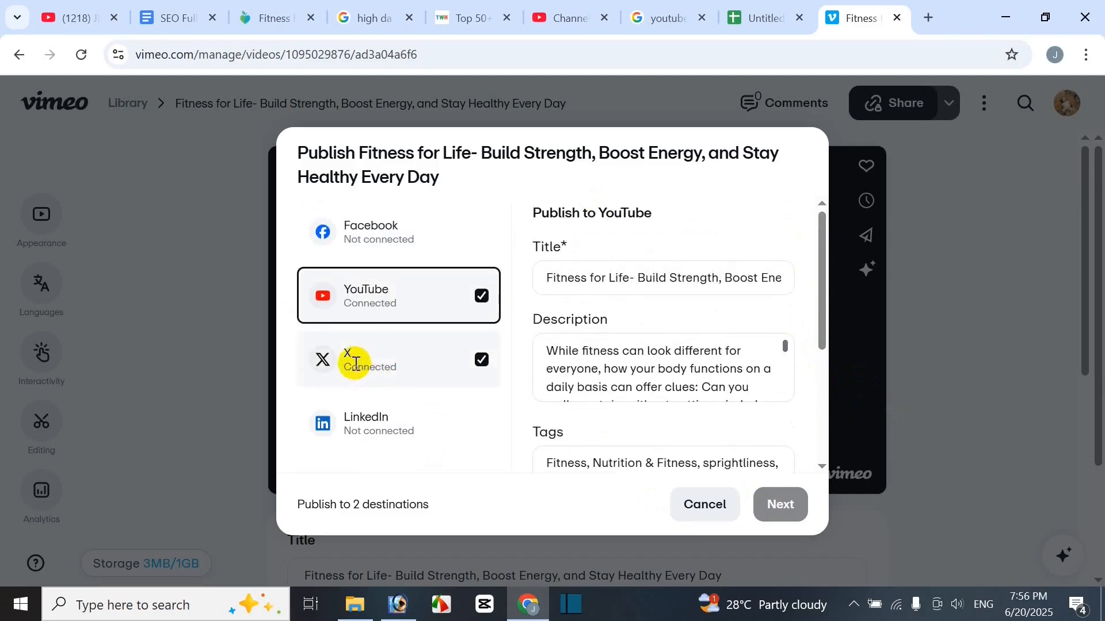
Use the 'Fitness refers to' paragraph from the SEO notes as the X post, trimmed to 280 characters
{"action": "left_click", "coordinate": [337, 366]}
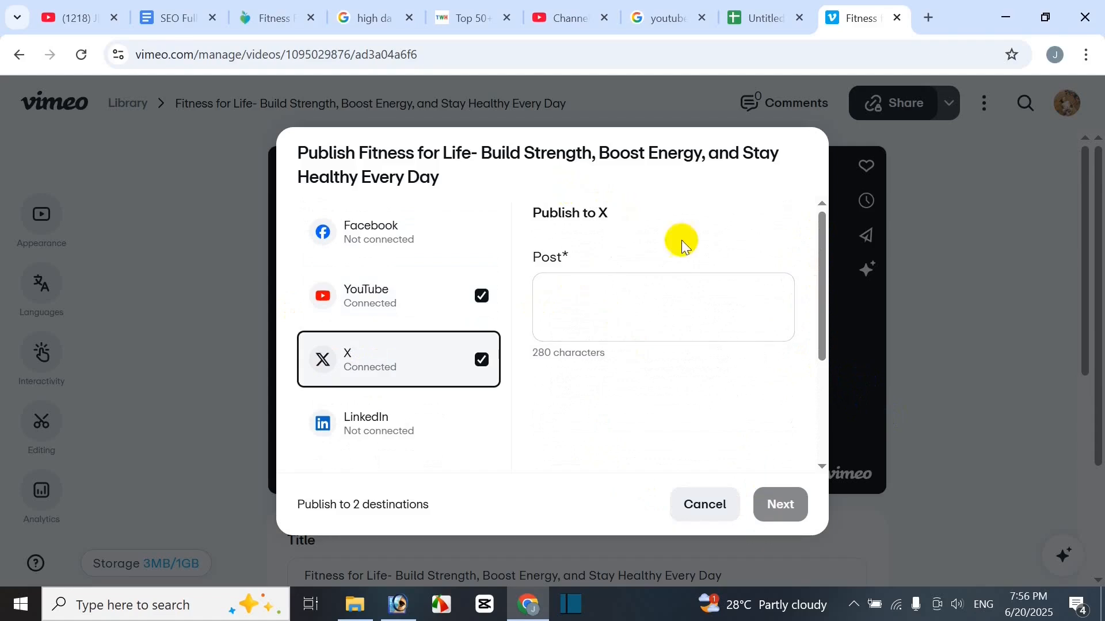
{"action": "left_click", "coordinate": [620, 310]}
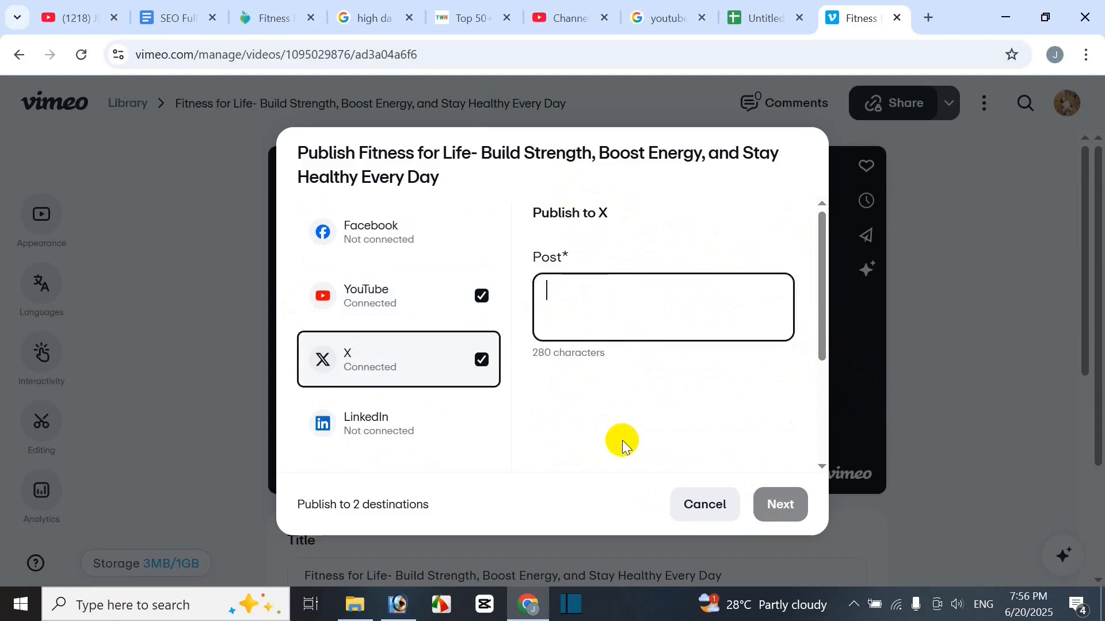
{"action": "left_click", "coordinate": [173, 17]}
{"action": "scroll", "coordinate": [372, 374], "scroll_direction": "up", "scroll_amount": 9}
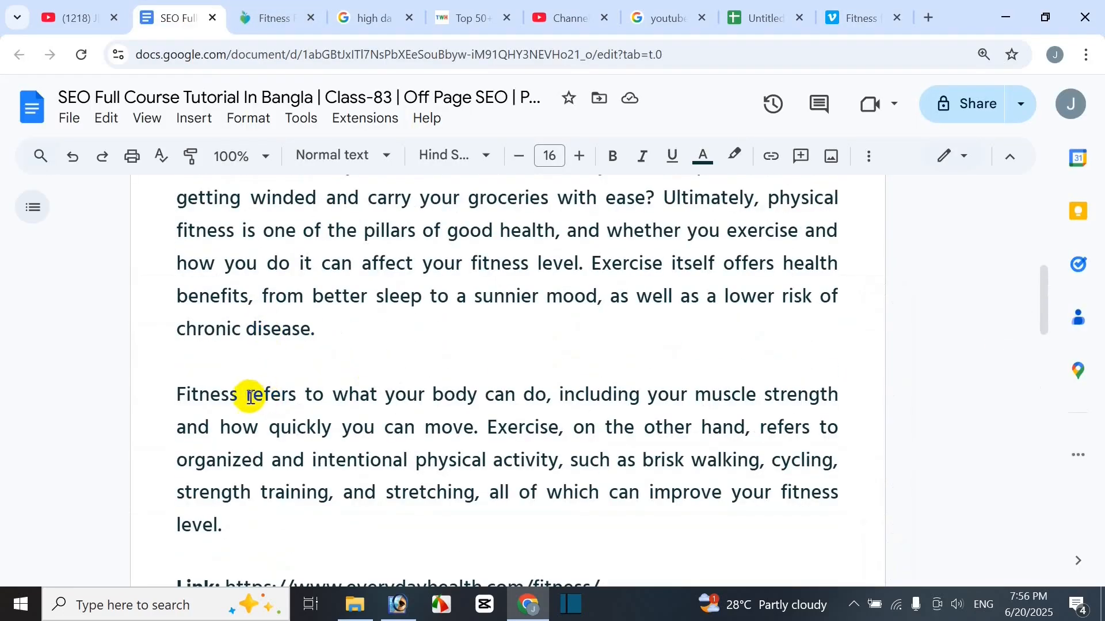
{"action": "left_click_drag", "start_coordinate": [252, 418], "coordinate": [236, 514]}
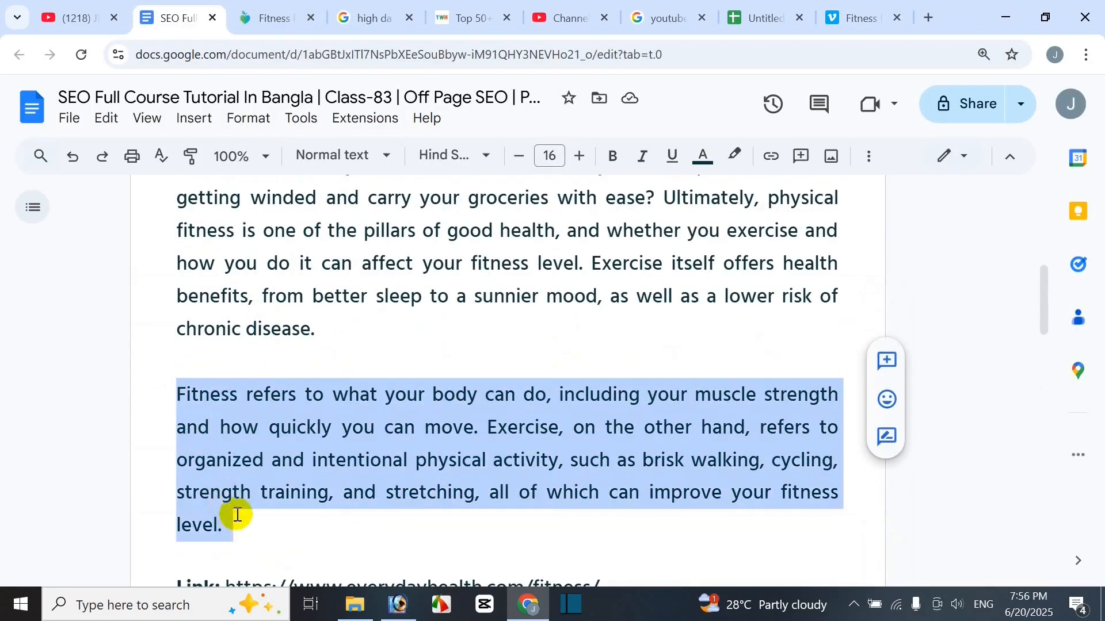
{"action": "left_click", "coordinate": [861, 8]}
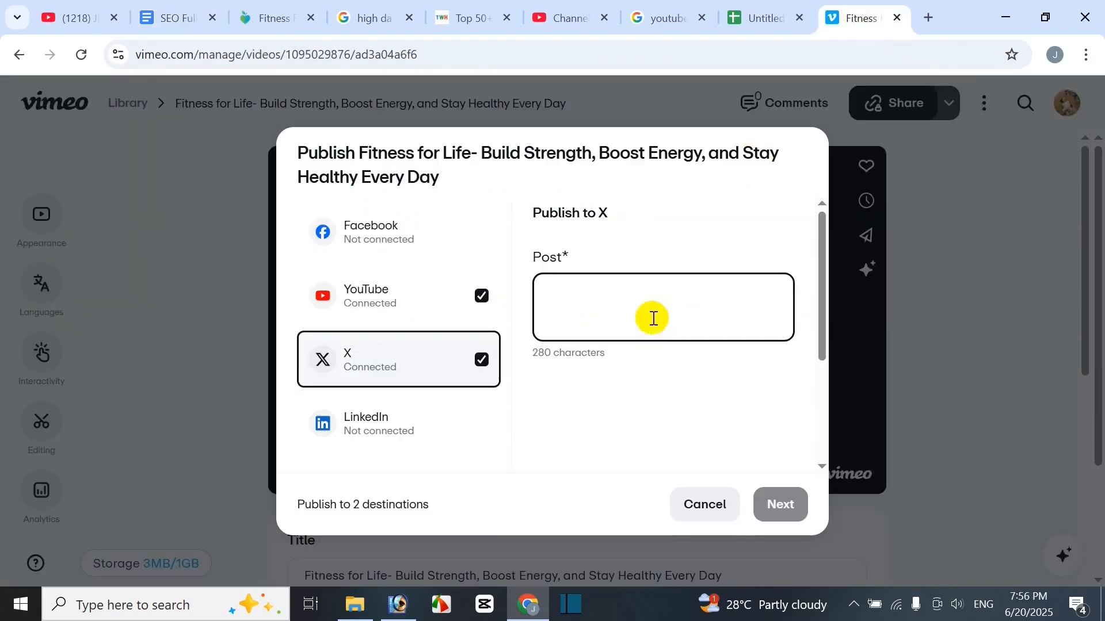
{"action": "left_click", "coordinate": [653, 318]}
{"action": "key", "text": "ctrl+v"}
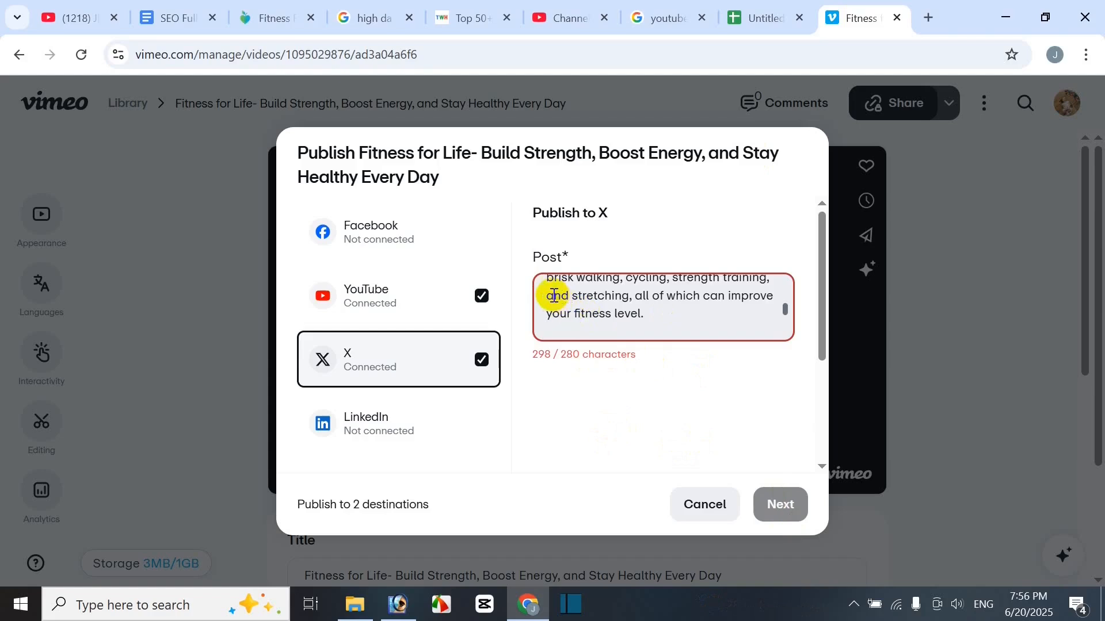
{"action": "left_click_drag", "start_coordinate": [599, 305], "coordinate": [649, 320]}
{"action": "key", "text": "BackSpace"}
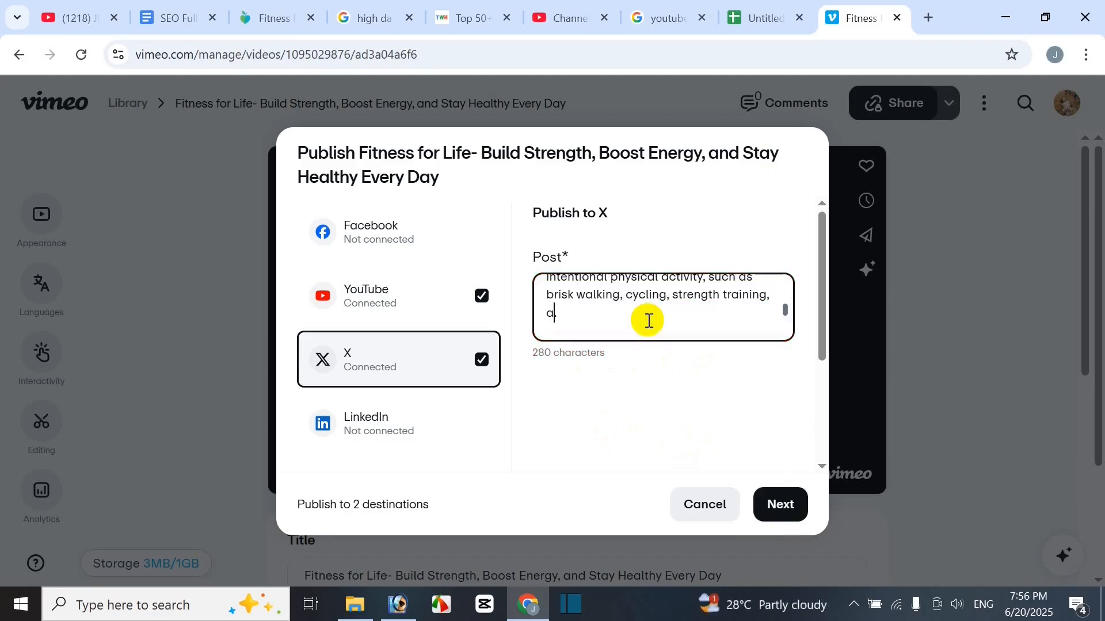
{"action": "left_click_drag", "start_coordinate": [687, 295], "coordinate": [614, 296]}
Review the YouTube and X settings and continue to the Publish to 2 destinations summary
{"action": "left_click", "coordinate": [774, 501]}
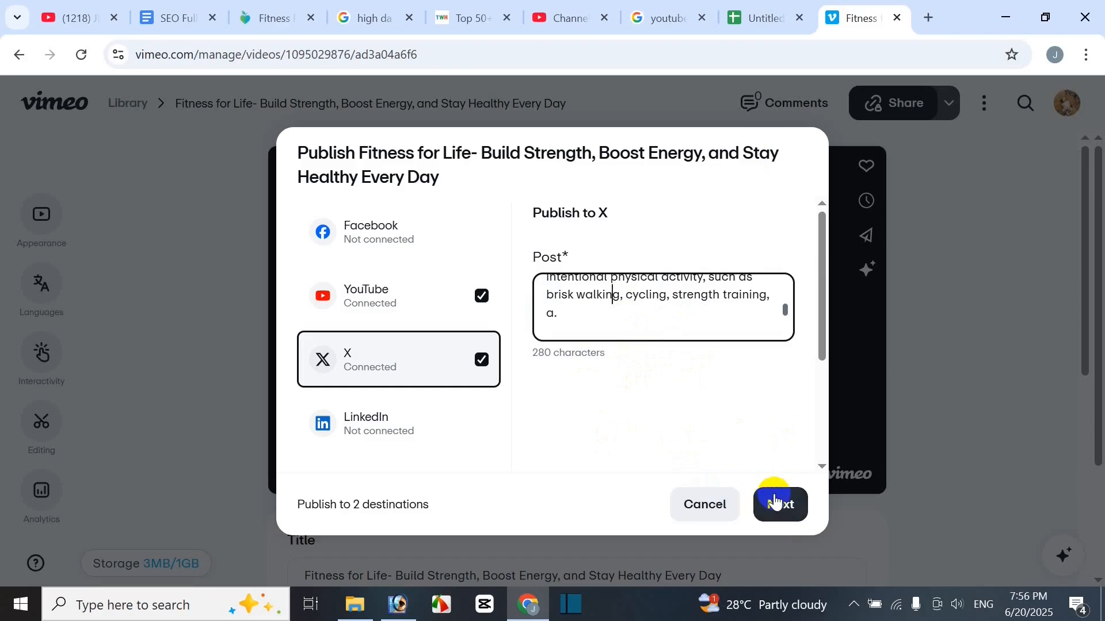
{"action": "left_click_drag", "start_coordinate": [375, 301], "coordinate": [372, 302]}
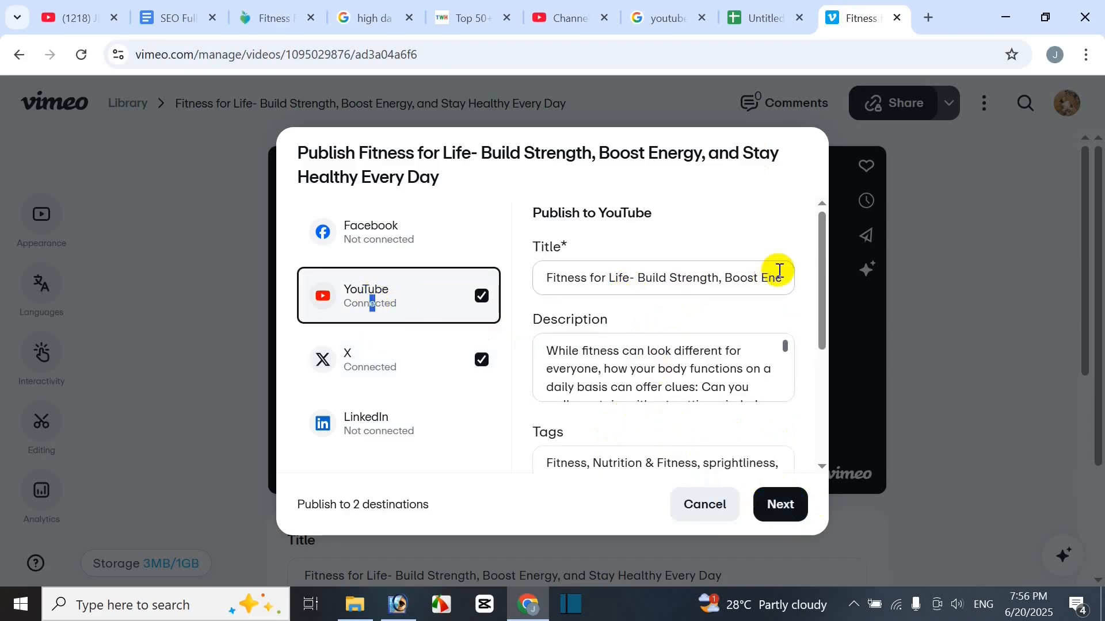
{"action": "left_click", "coordinate": [345, 359]}
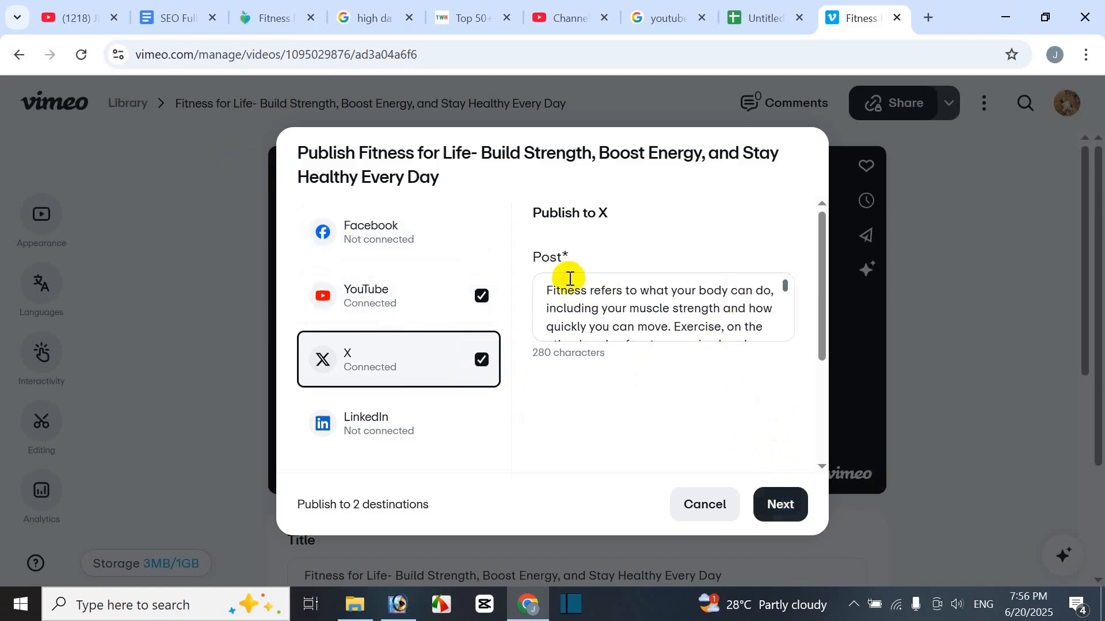
{"action": "left_click", "coordinate": [450, 294]}
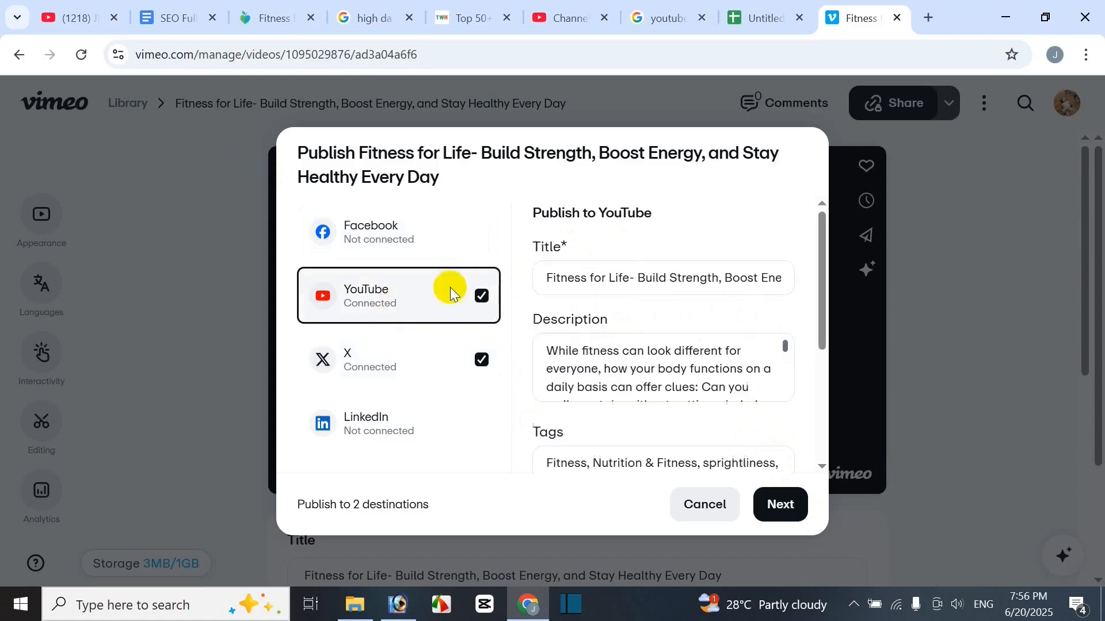
{"action": "left_click", "coordinate": [382, 362]}
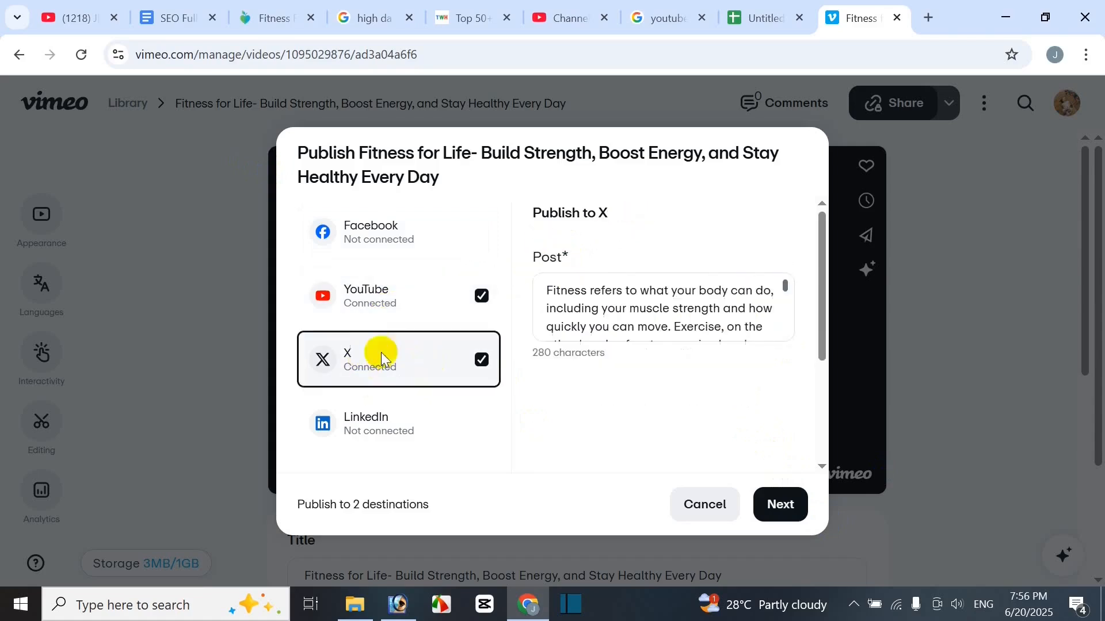
{"action": "left_click", "coordinate": [783, 505]}
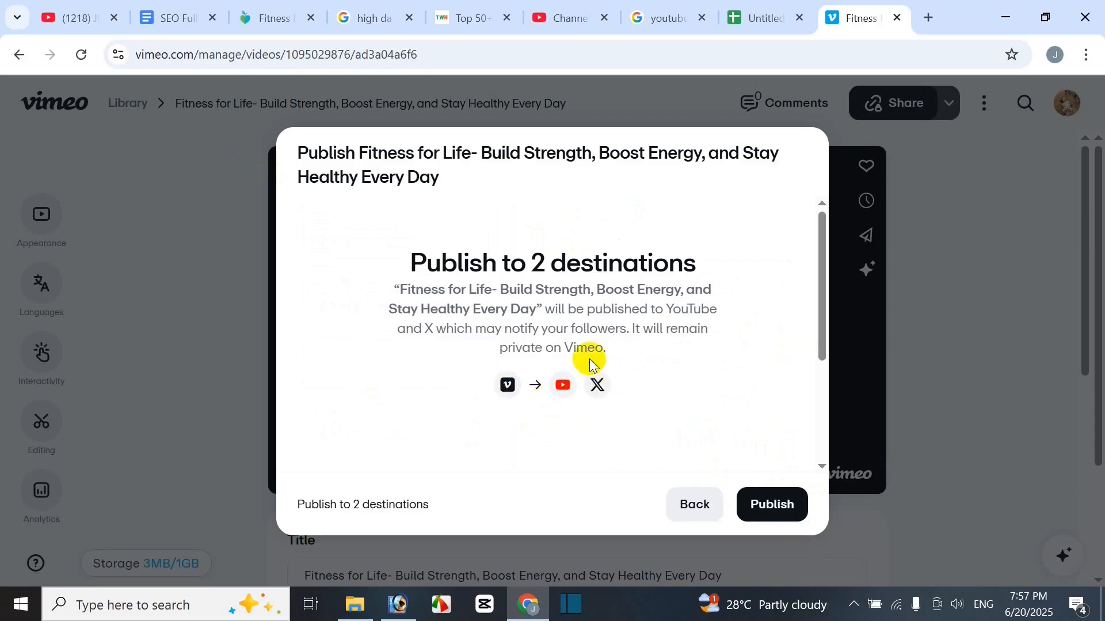
Publish the Fitness for Life video to YouTube and X from Vimeo
{"action": "left_click_drag", "start_coordinate": [496, 269], "coordinate": [664, 266]}
{"action": "left_click", "coordinate": [771, 504]}
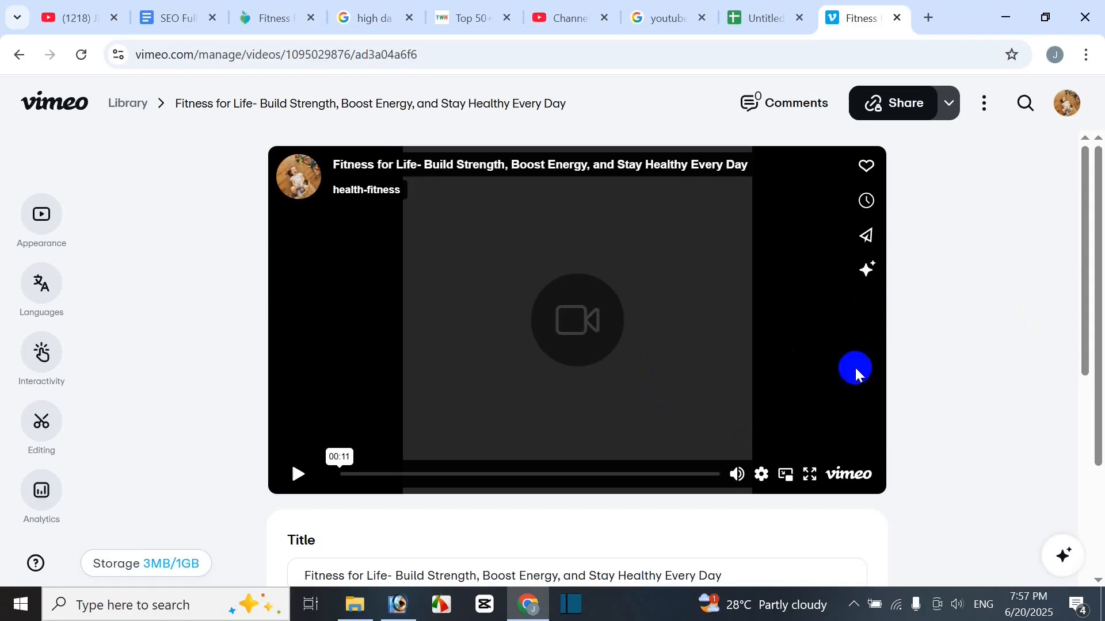
{"action": "scroll", "coordinate": [975, 429], "scroll_direction": "down", "scroll_amount": 8}
{"action": "scroll", "coordinate": [965, 443], "scroll_direction": "up", "scroll_amount": 6}
{"action": "scroll", "coordinate": [967, 443], "scroll_direction": "up", "scroll_amount": 3}
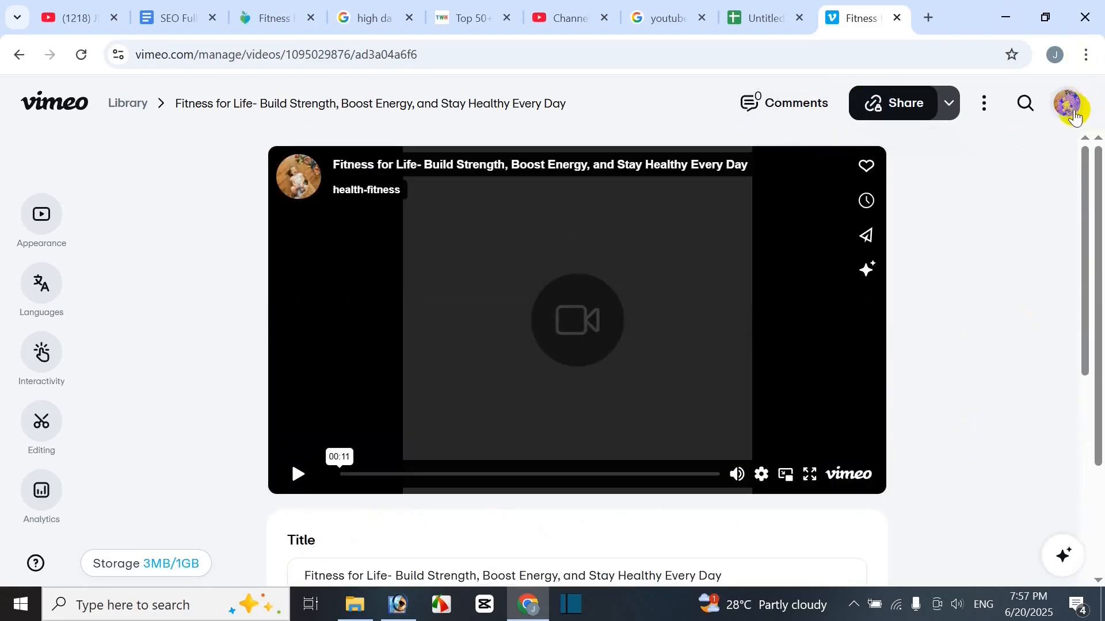
Open and browse the Vimeo profile page through the account menu
{"action": "left_click", "coordinate": [1073, 115]}
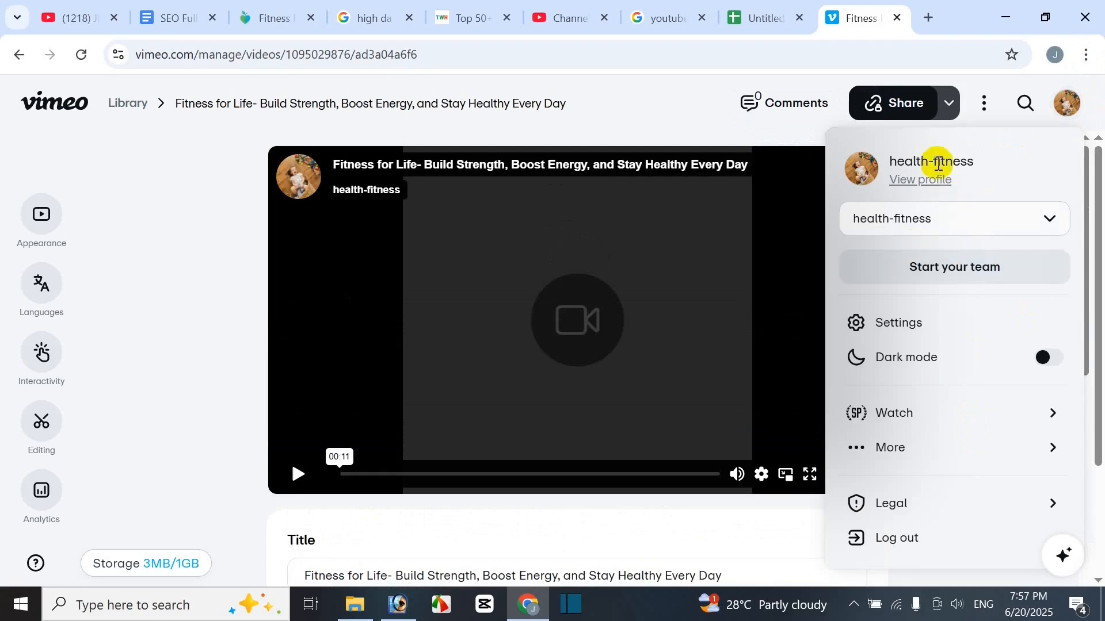
{"action": "left_click", "coordinate": [915, 179]}
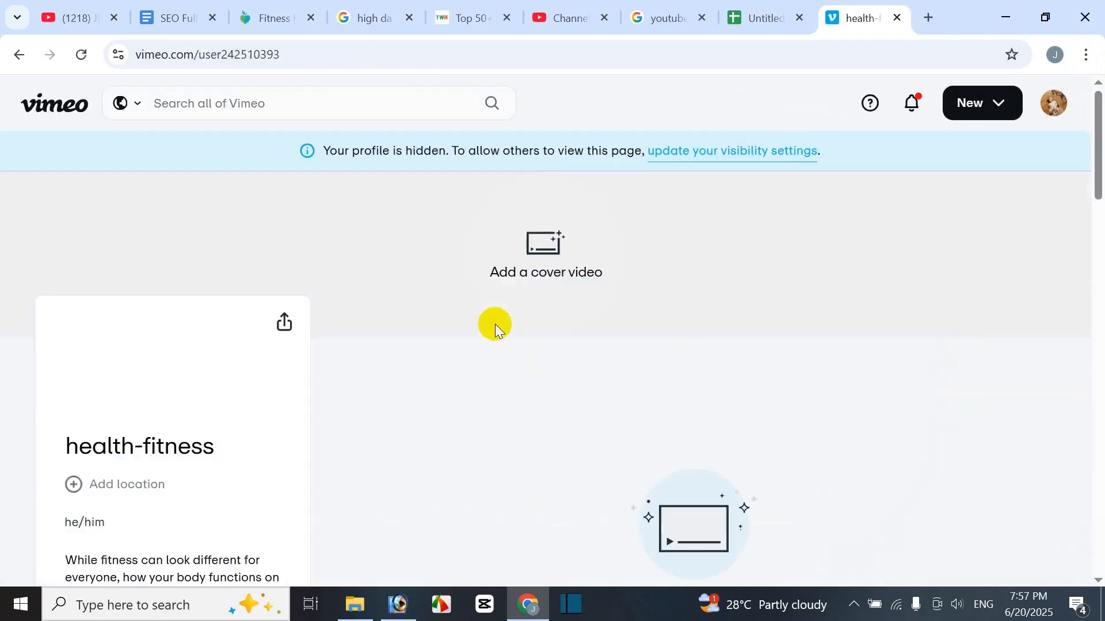
{"action": "scroll", "coordinate": [521, 366], "scroll_direction": "down", "scroll_amount": 10}
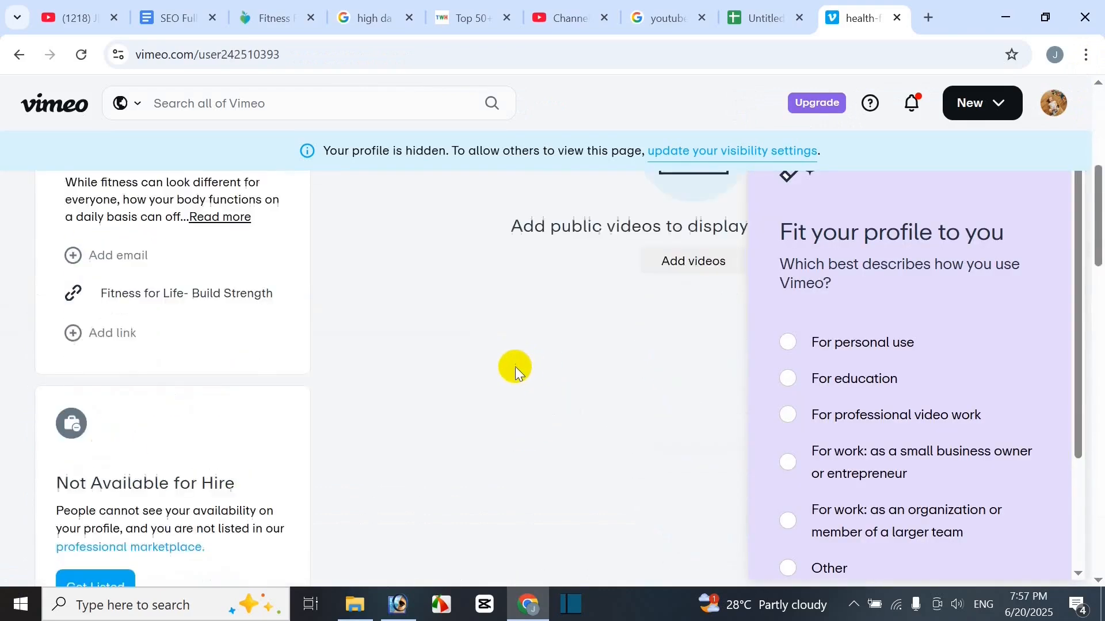
{"action": "scroll", "coordinate": [510, 371], "scroll_direction": "down", "scroll_amount": 5}
{"action": "scroll", "coordinate": [502, 382], "scroll_direction": "up", "scroll_amount": 8}
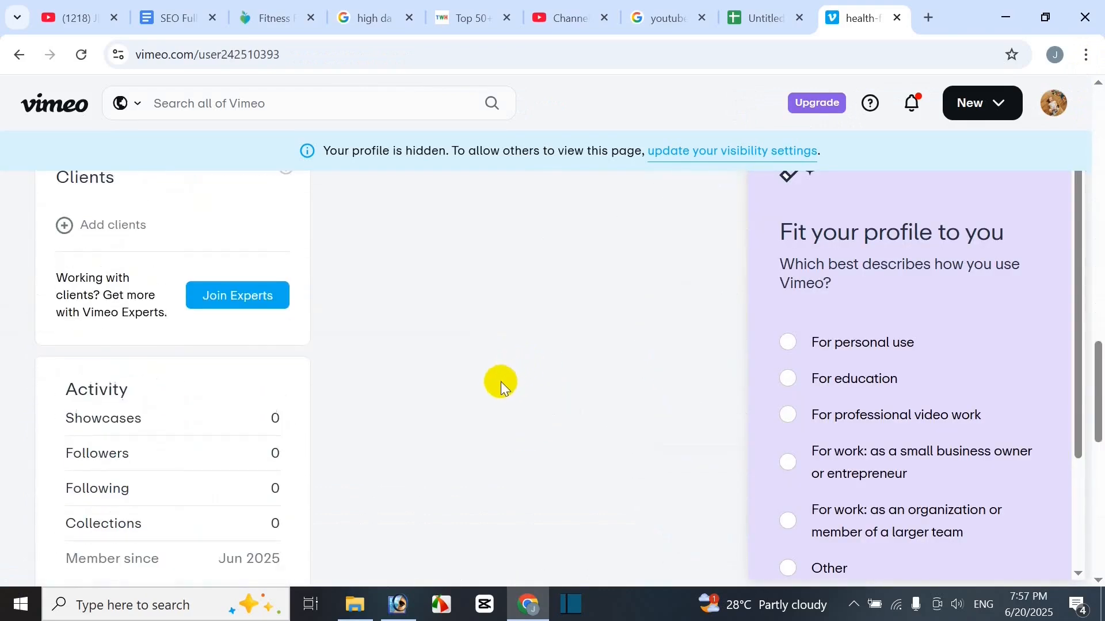
{"action": "scroll", "coordinate": [500, 381], "scroll_direction": "up", "scroll_amount": 6}
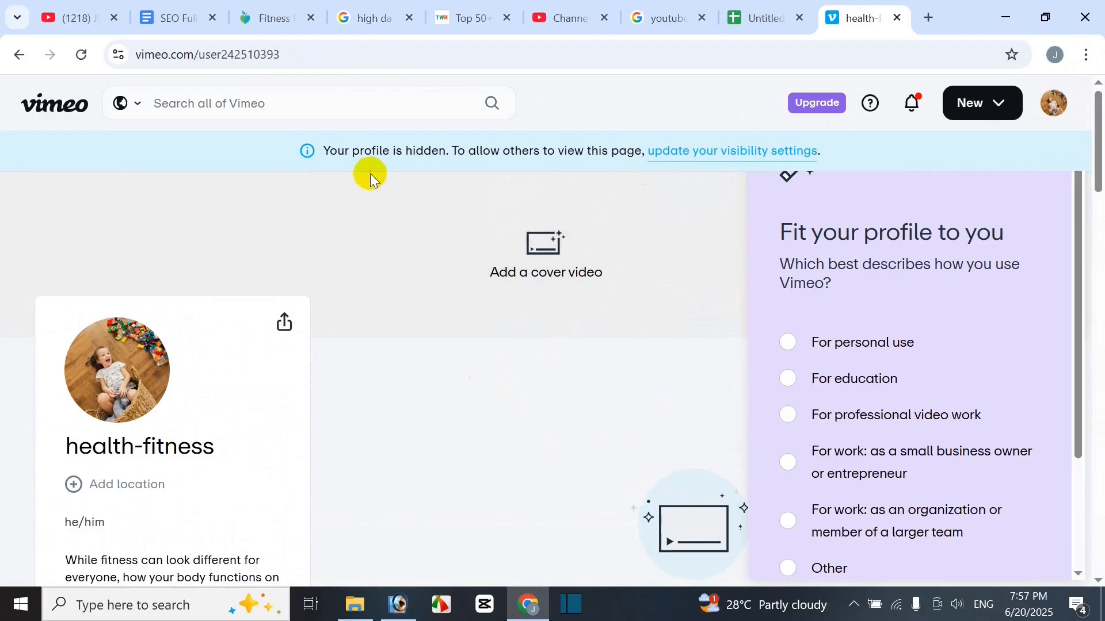
Return to the Vimeo home page and find the 11-second fitness video under Recents
{"action": "left_click", "coordinate": [70, 118]}
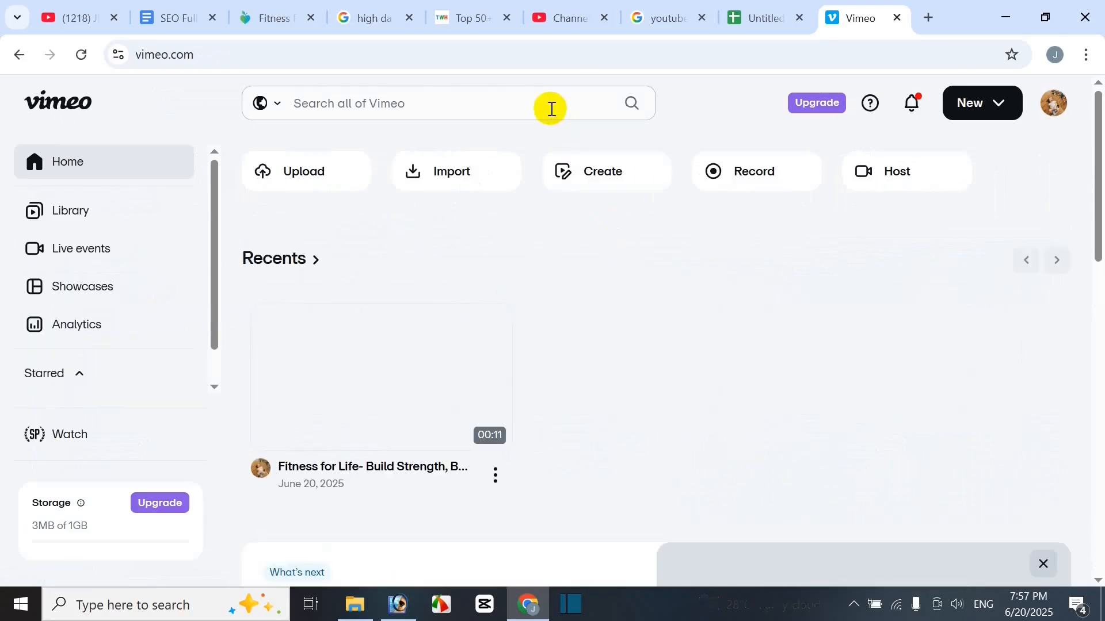
{"action": "scroll", "coordinate": [646, 370], "scroll_direction": "down", "scroll_amount": 1}
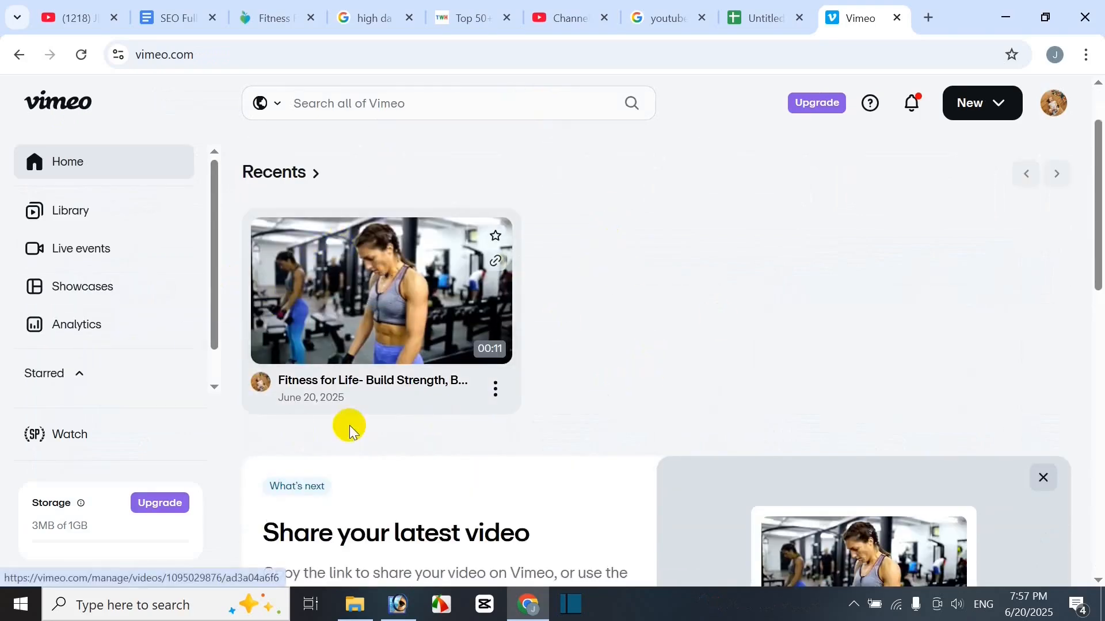
{"action": "scroll", "coordinate": [370, 309], "scroll_direction": "down", "scroll_amount": 4}
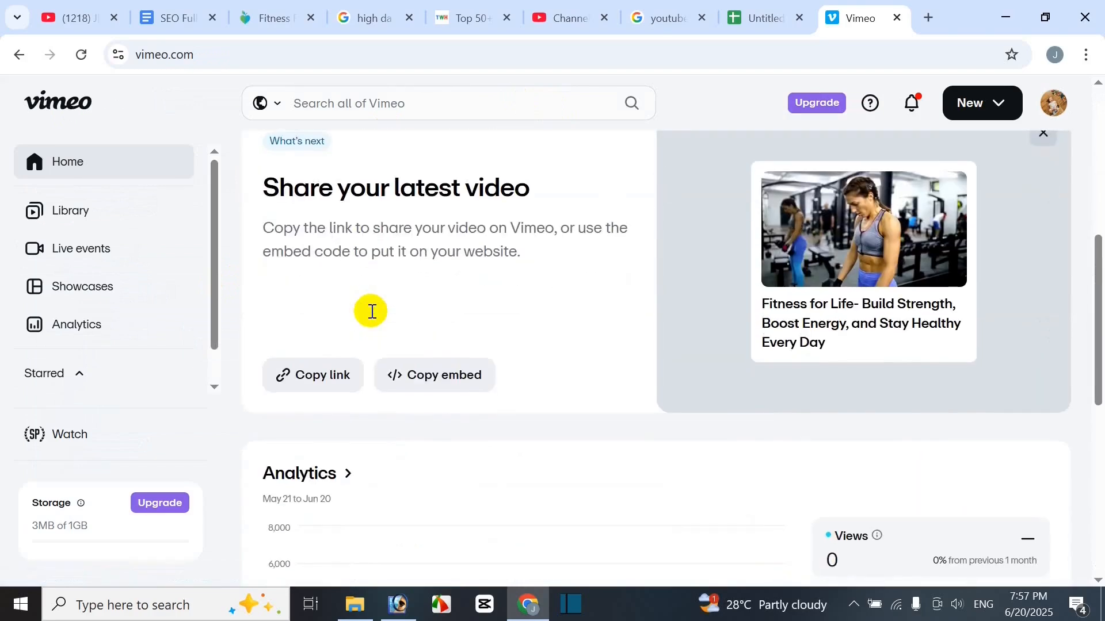
{"action": "scroll", "coordinate": [525, 316], "scroll_direction": "up", "scroll_amount": 5}
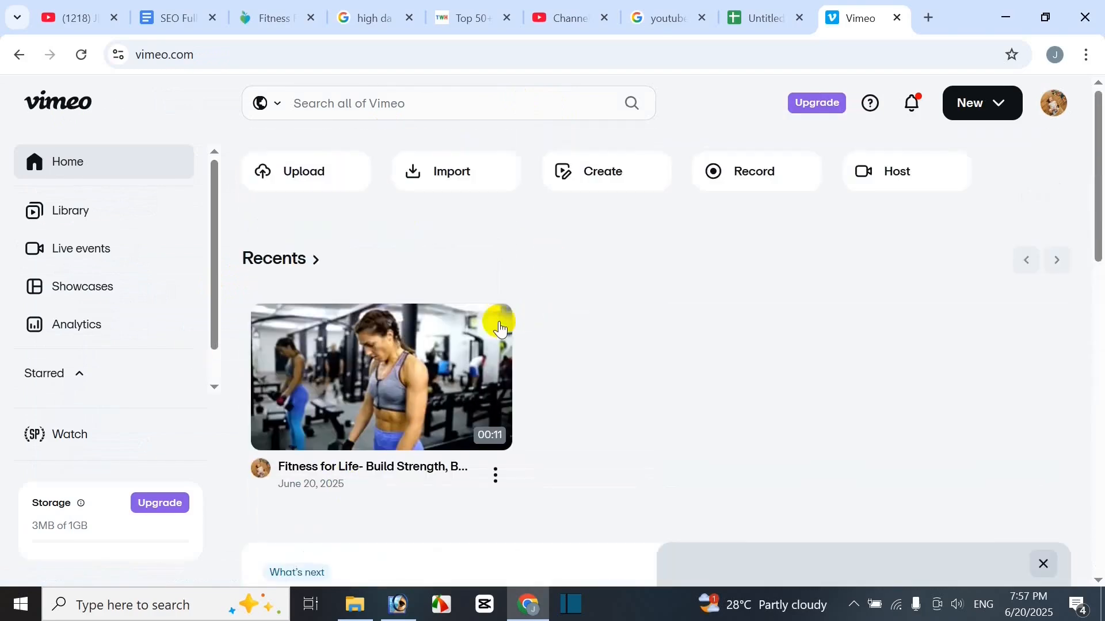
{"action": "left_click", "coordinate": [563, 20]}
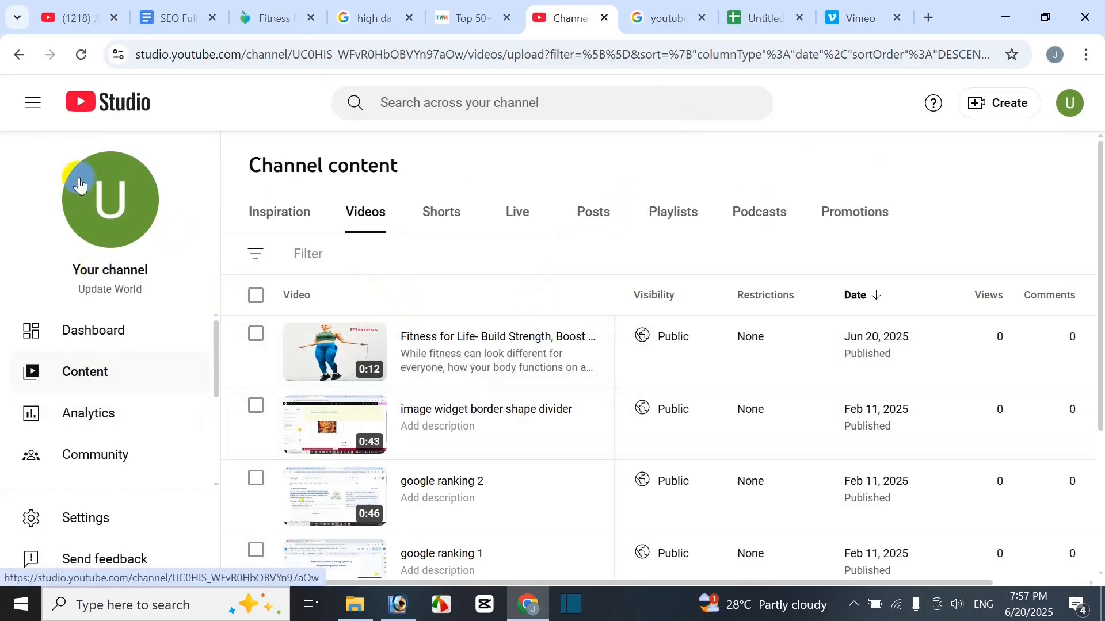
{"action": "left_click", "coordinate": [82, 55]}
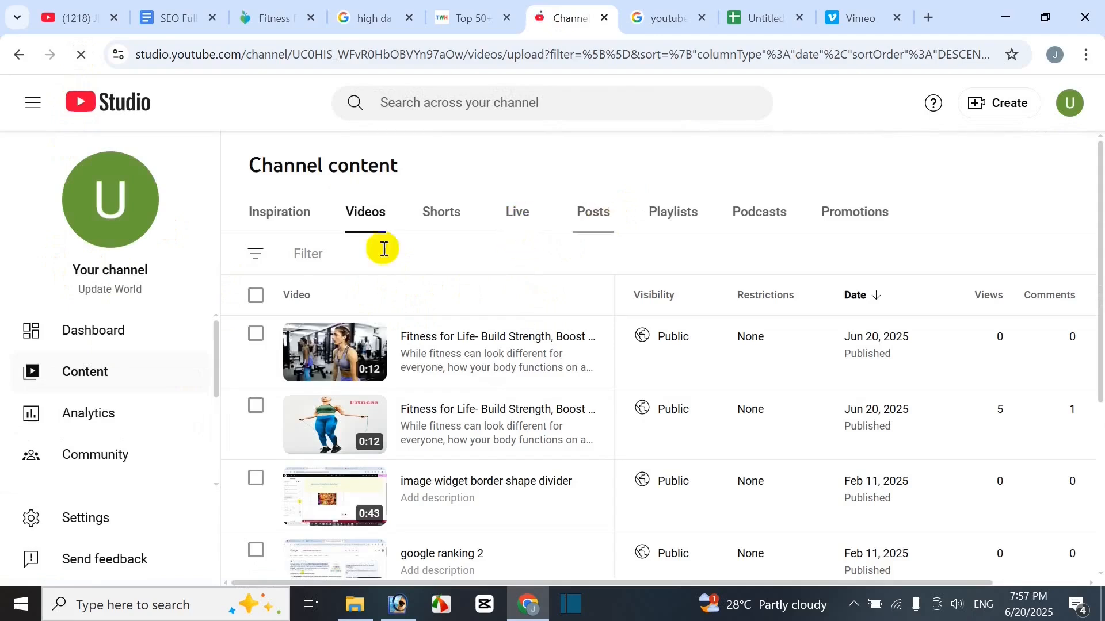
{"action": "mouse_move", "coordinate": [357, 325]}
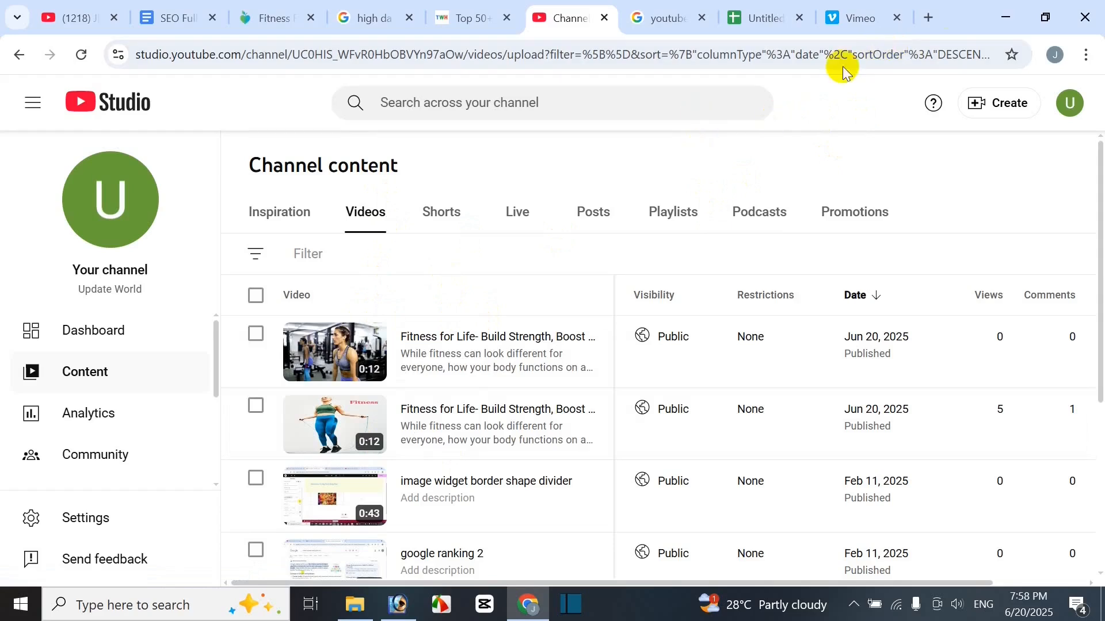
Go to x.com in a new browser tab
{"action": "left_click", "coordinate": [927, 17]}
{"action": "type", "text": "x"}
{"action": "key", "text": "Return"}
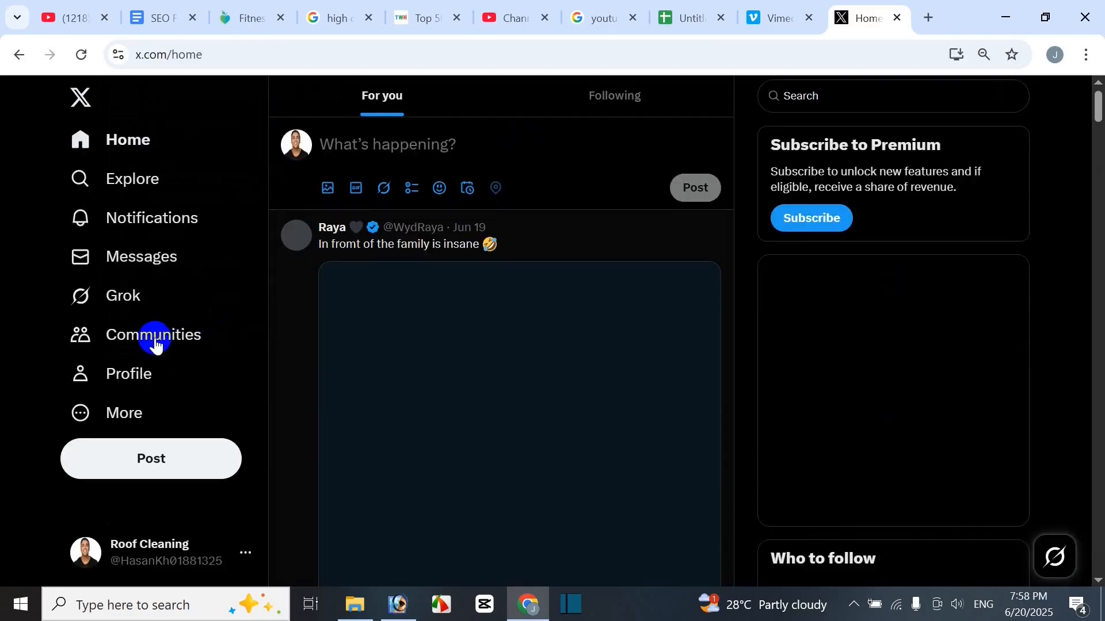
Check the gym workout clip post on the X profile, then return to YouTube Studio
{"action": "left_click", "coordinate": [137, 383]}
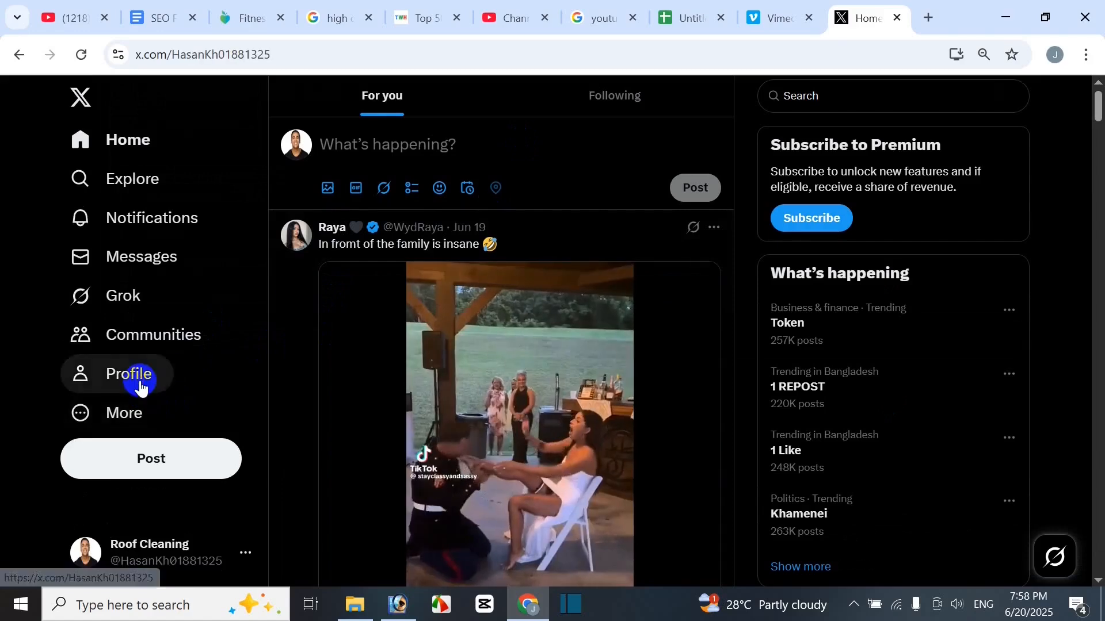
{"action": "scroll", "coordinate": [621, 276], "scroll_direction": "down", "scroll_amount": 3}
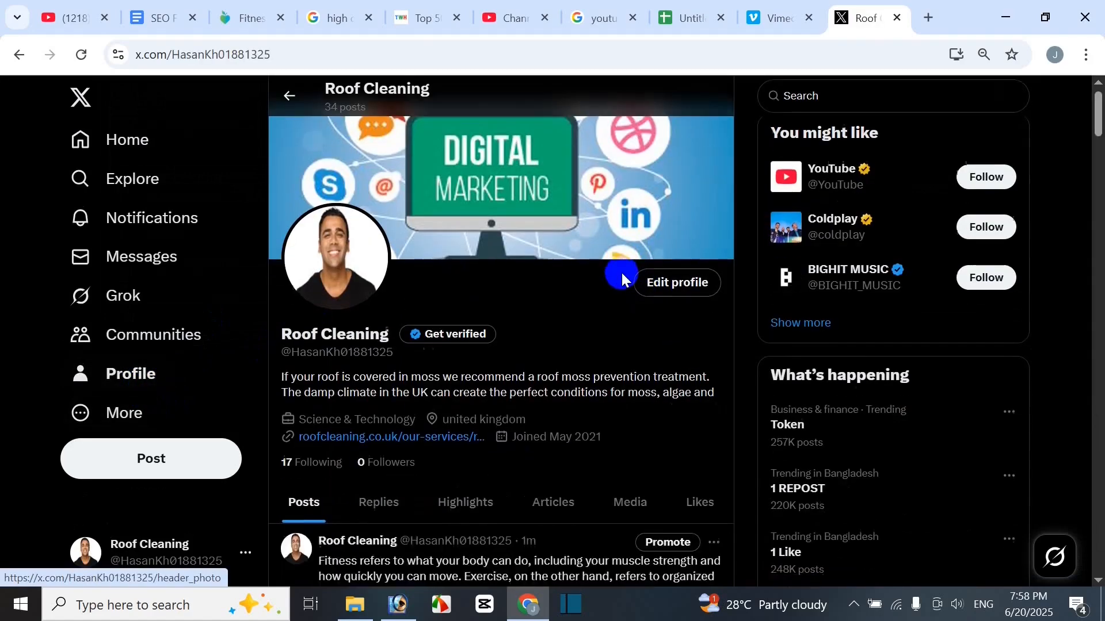
{"action": "scroll", "coordinate": [621, 281], "scroll_direction": "down", "scroll_amount": 3}
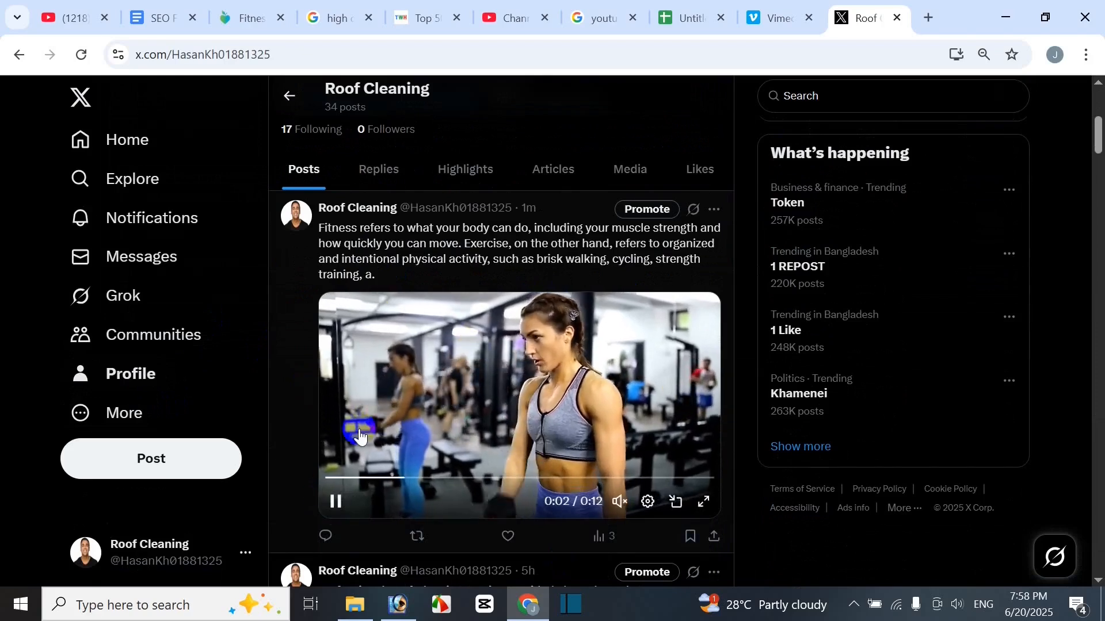
{"action": "scroll", "coordinate": [520, 297], "scroll_direction": "up", "scroll_amount": 4}
{"action": "scroll", "coordinate": [518, 294], "scroll_direction": "down", "scroll_amount": 3}
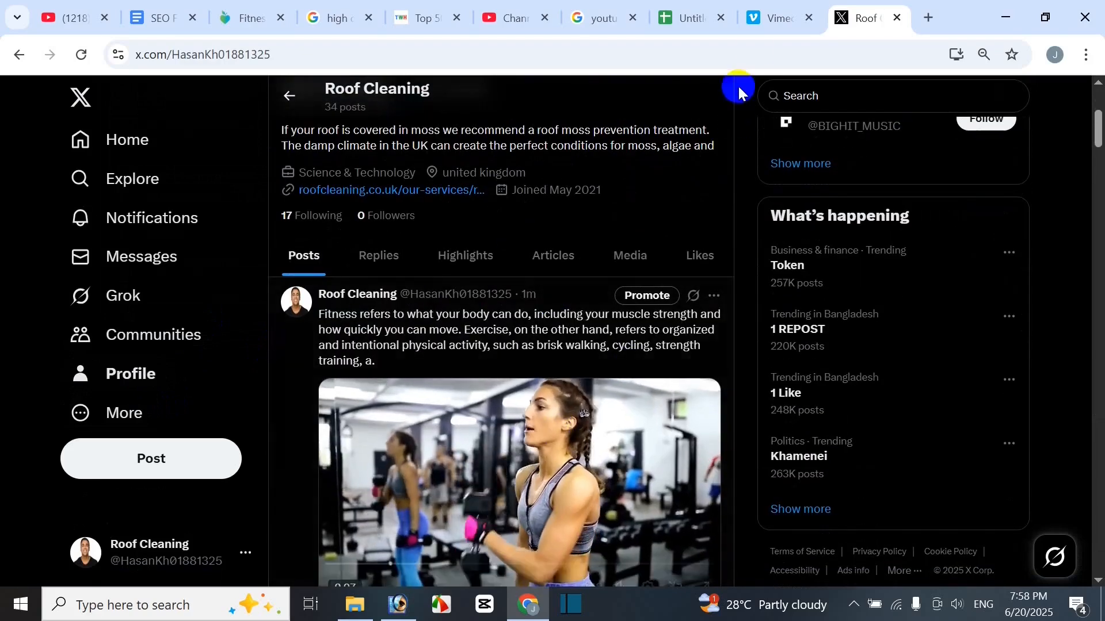
{"action": "left_click", "coordinate": [771, 21]}
{"action": "left_click", "coordinate": [521, 20]}
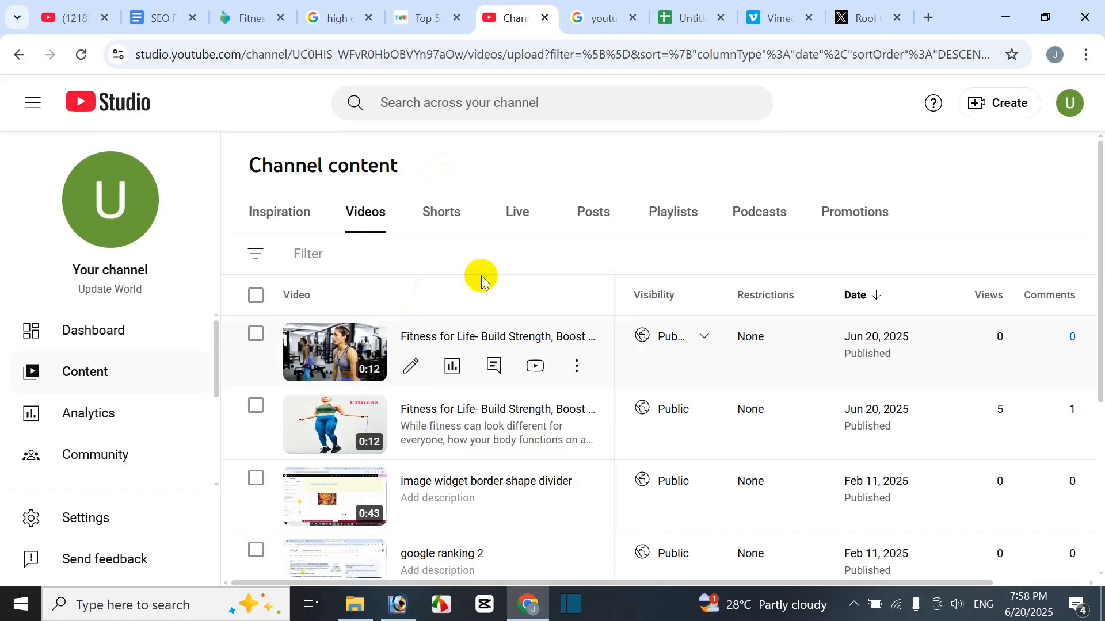
Open the Fitness for Life video's management page from the Vimeo home page
{"action": "left_click", "coordinate": [776, 23]}
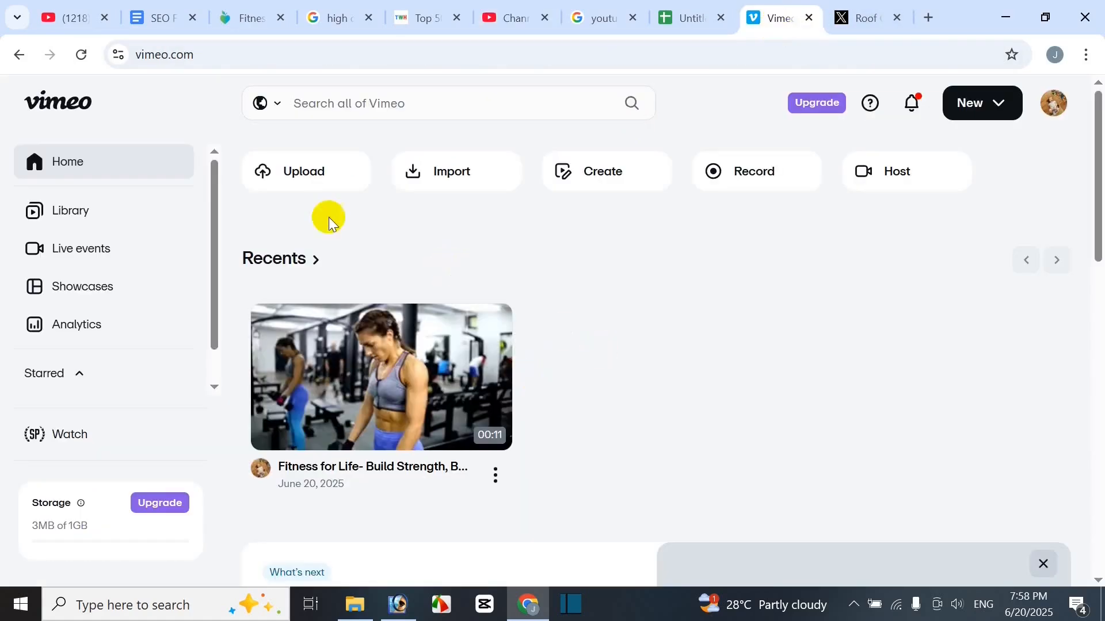
{"action": "left_click", "coordinate": [423, 415]}
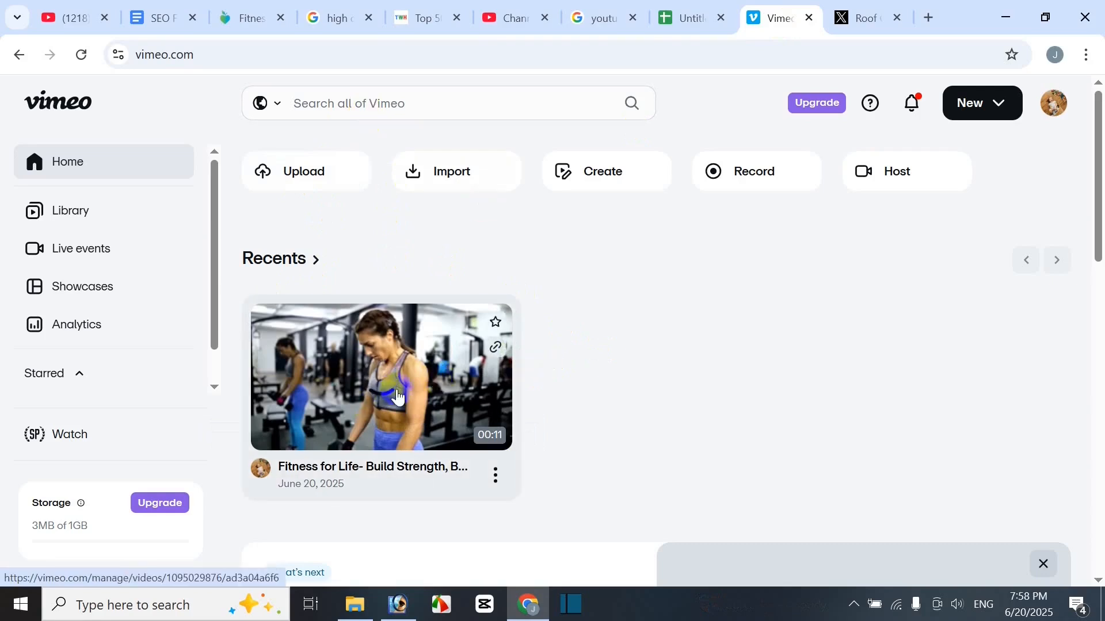
{"action": "scroll", "coordinate": [575, 413], "scroll_direction": "down", "scroll_amount": 3}
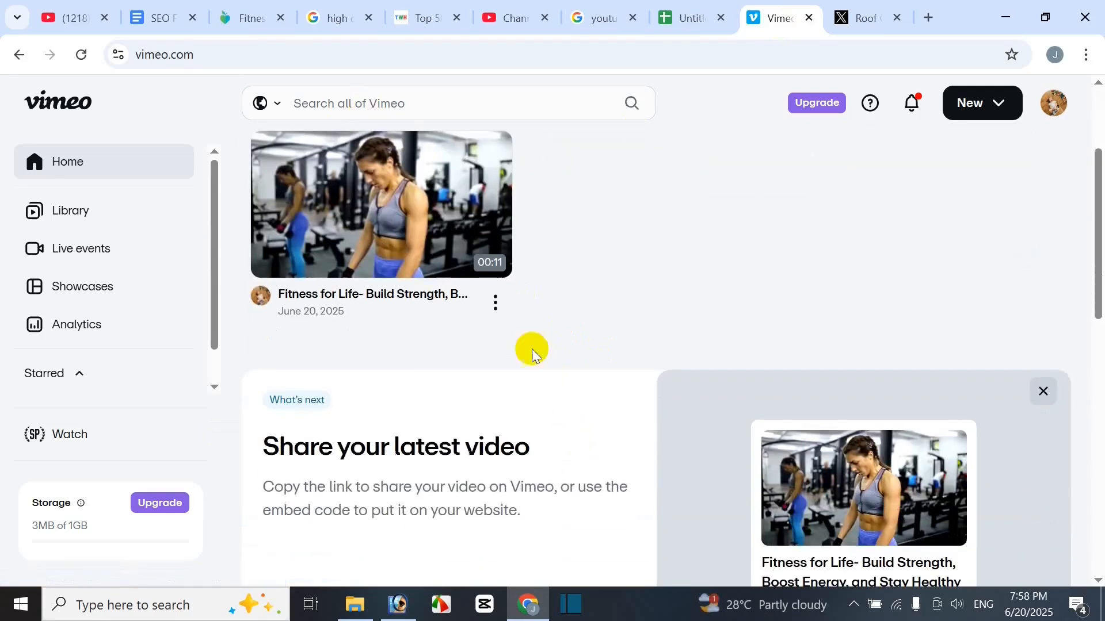
{"action": "left_click", "coordinate": [494, 305]}
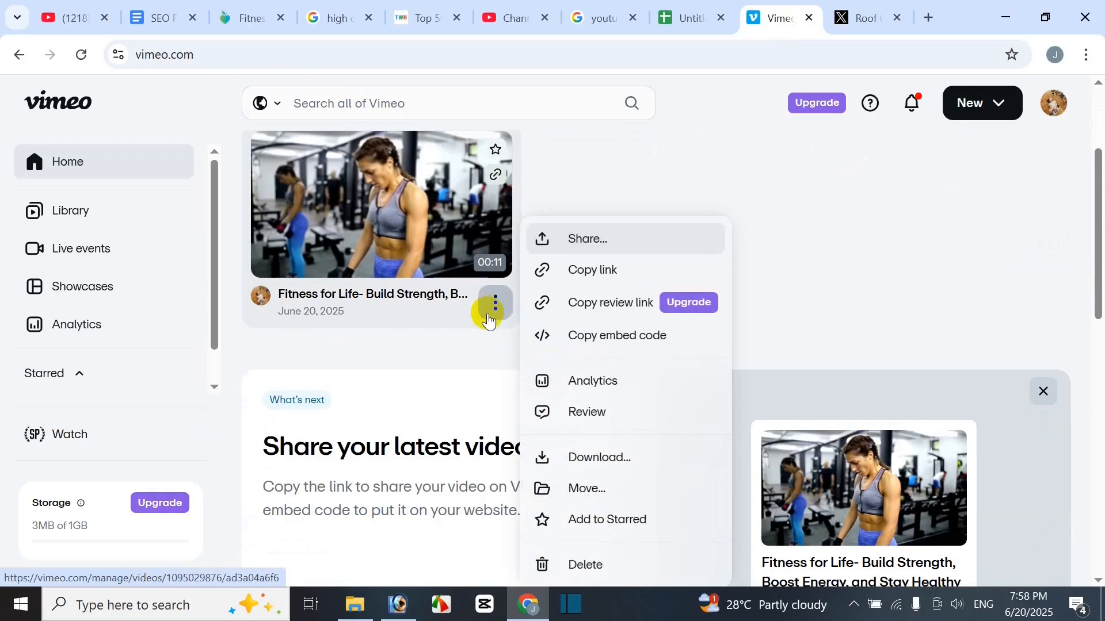
{"action": "left_click", "coordinate": [385, 218]}
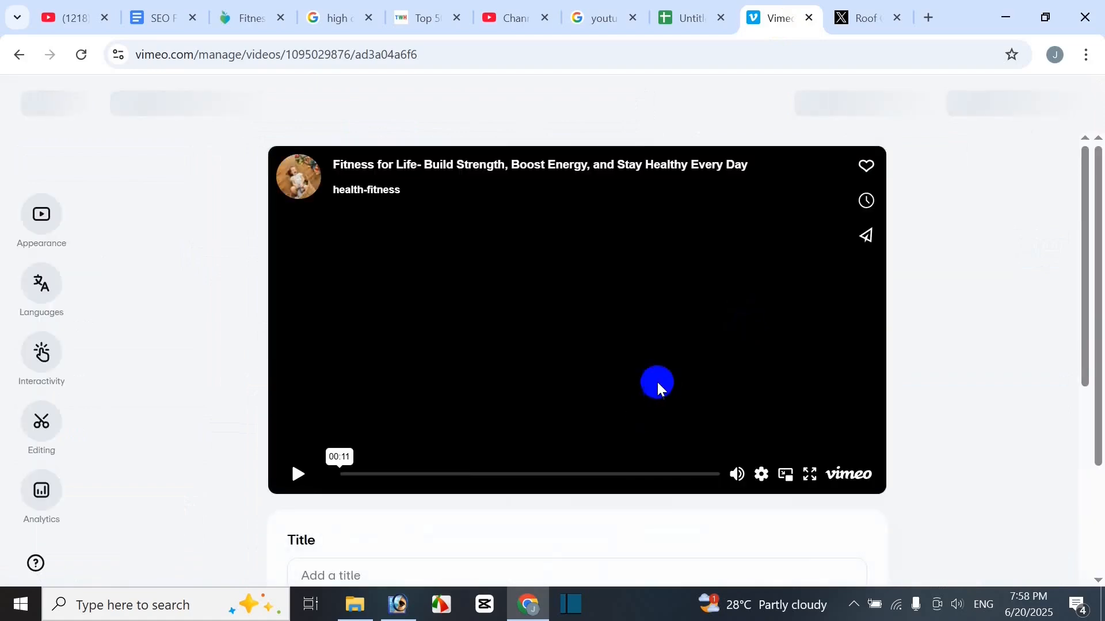
Review the video settings page, then go back to the Vimeo home page
{"action": "scroll", "coordinate": [681, 323], "scroll_direction": "down", "scroll_amount": 3}
{"action": "scroll", "coordinate": [682, 323], "scroll_direction": "down", "scroll_amount": 2}
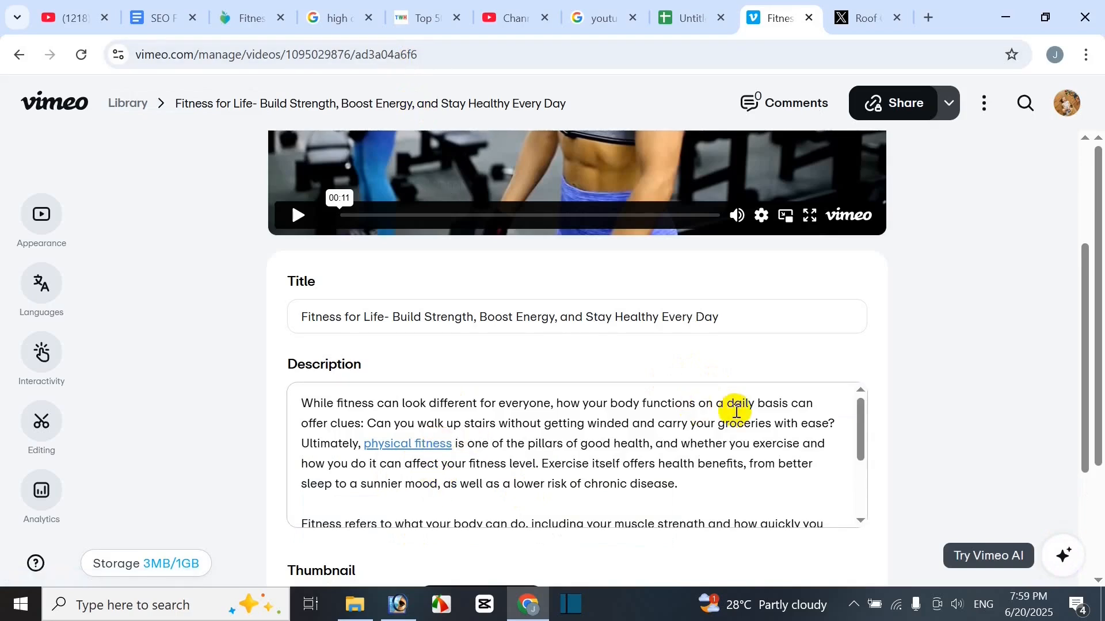
{"action": "scroll", "coordinate": [735, 410], "scroll_direction": "up", "scroll_amount": 5}
{"action": "scroll", "coordinate": [720, 426], "scroll_direction": "down", "scroll_amount": 7}
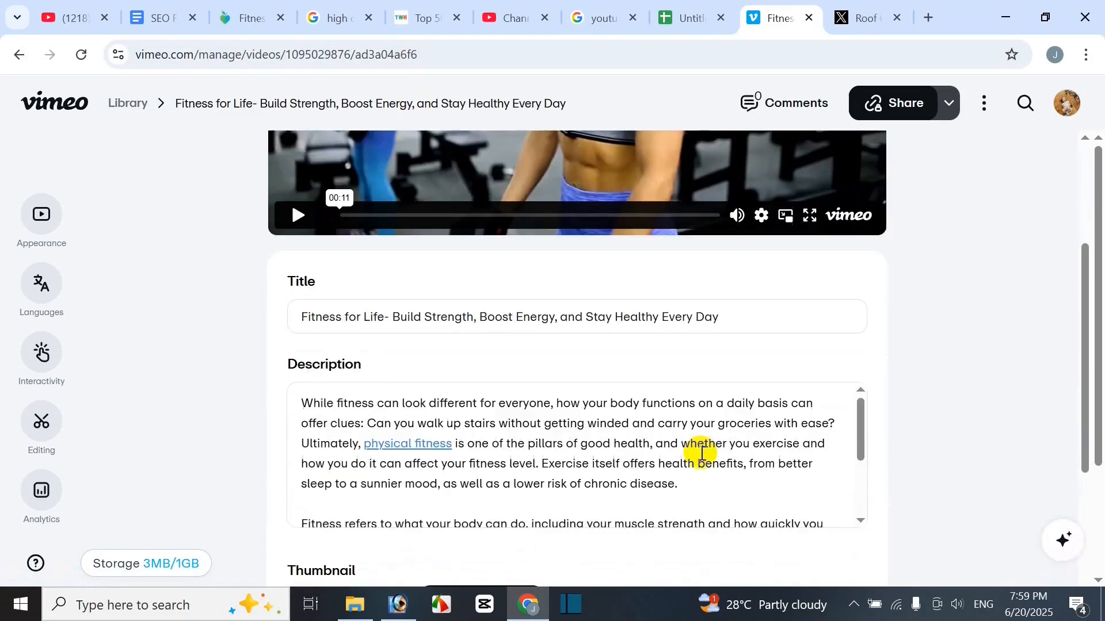
{"action": "scroll", "coordinate": [621, 478], "scroll_direction": "down", "scroll_amount": 3}
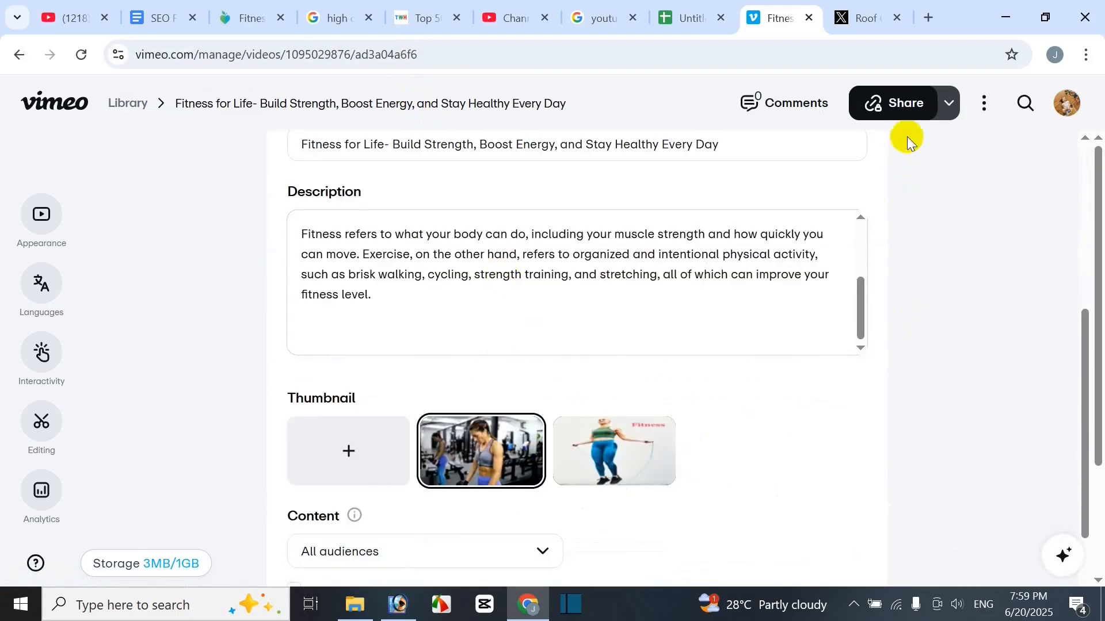
{"action": "scroll", "coordinate": [840, 420], "scroll_direction": "down", "scroll_amount": 11}
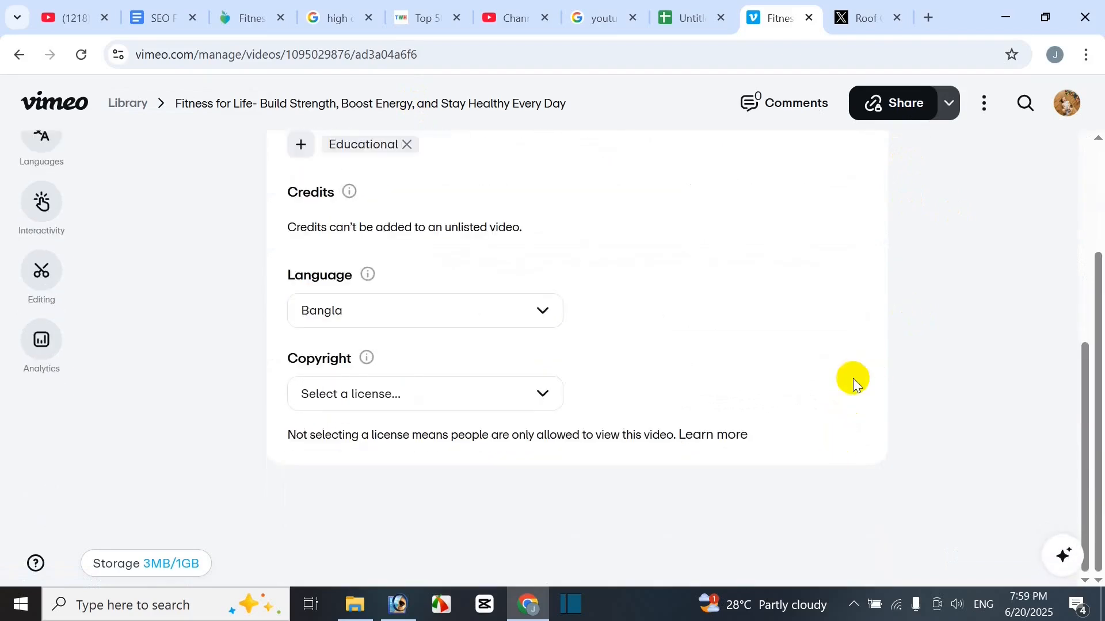
{"action": "scroll", "coordinate": [854, 375], "scroll_direction": "up", "scroll_amount": 15}
{"action": "left_click", "coordinate": [19, 55]}
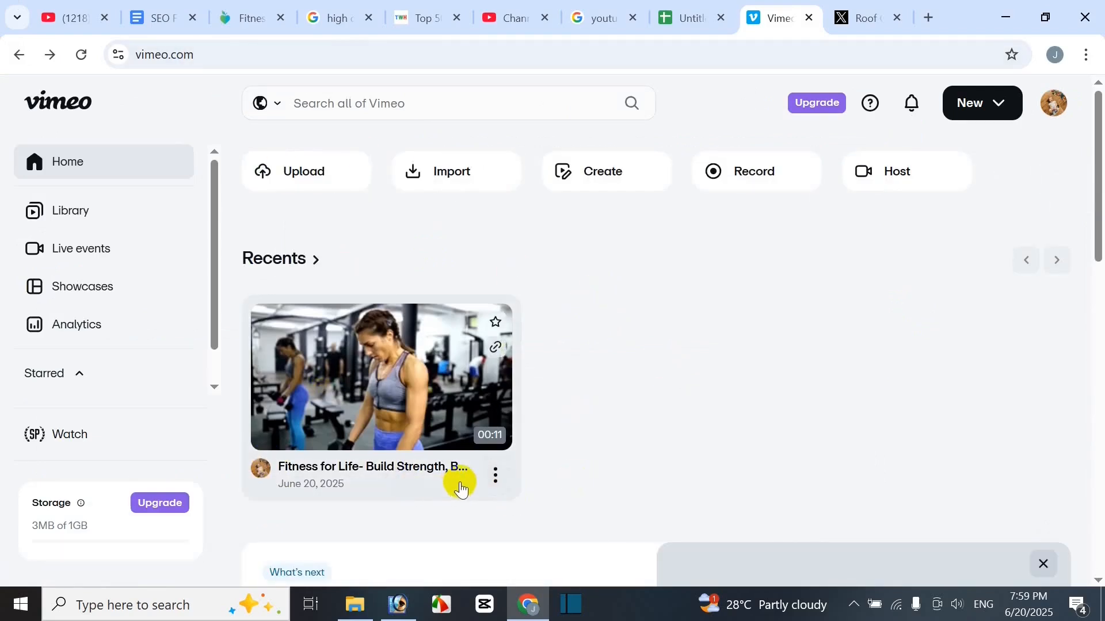
Copy the fitness video's unlisted Vimeo share link and bring up the tracker spreadsheet
{"action": "left_click", "coordinate": [496, 477]}
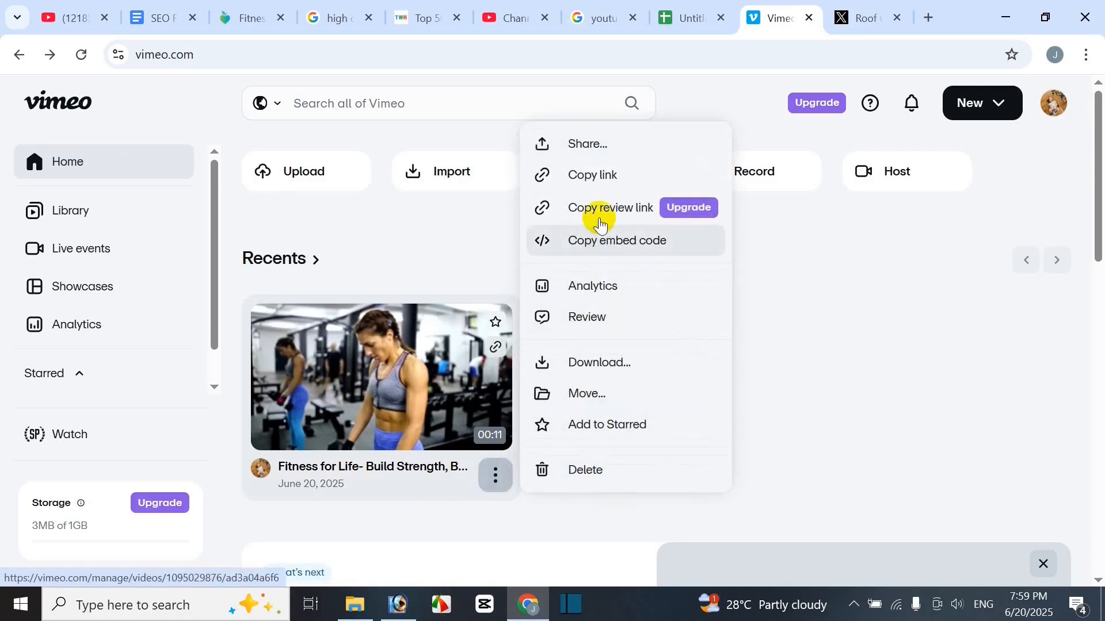
{"action": "left_click", "coordinate": [599, 140]}
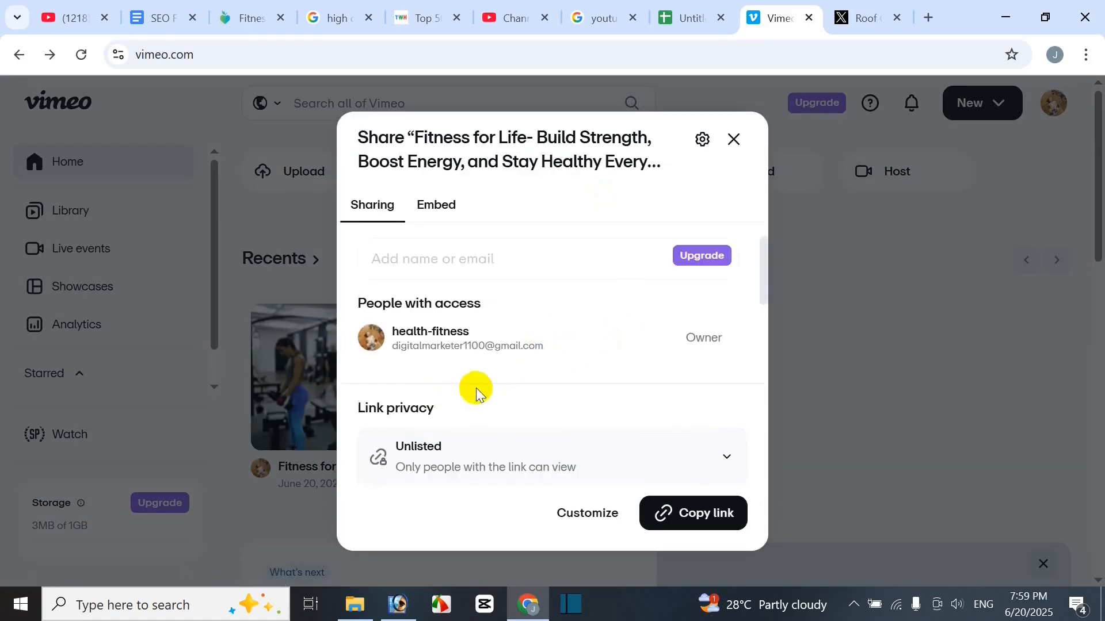
{"action": "left_click", "coordinate": [710, 521]}
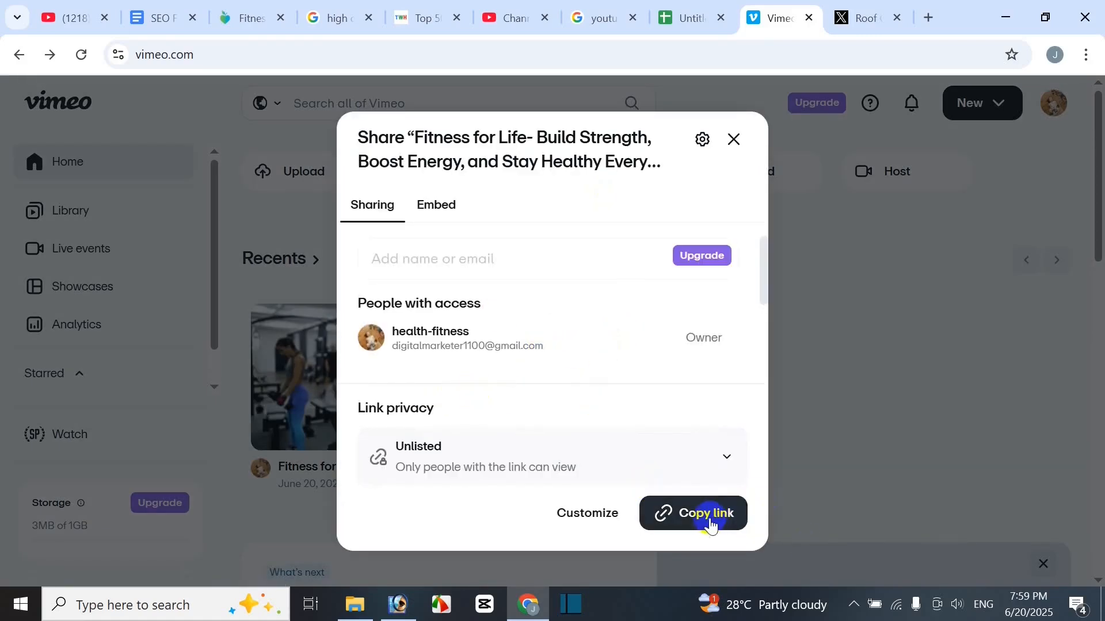
{"action": "left_click", "coordinate": [678, 18]}
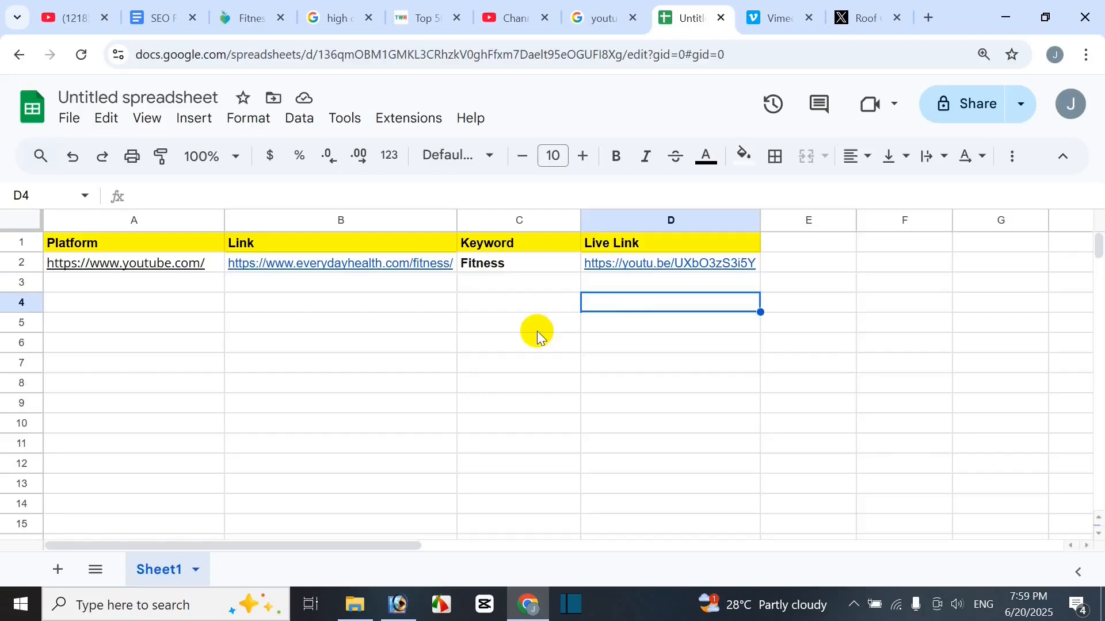
Log the Vimeo share link in D3 and vimeo.com in A3
{"action": "left_click", "coordinate": [632, 285]}
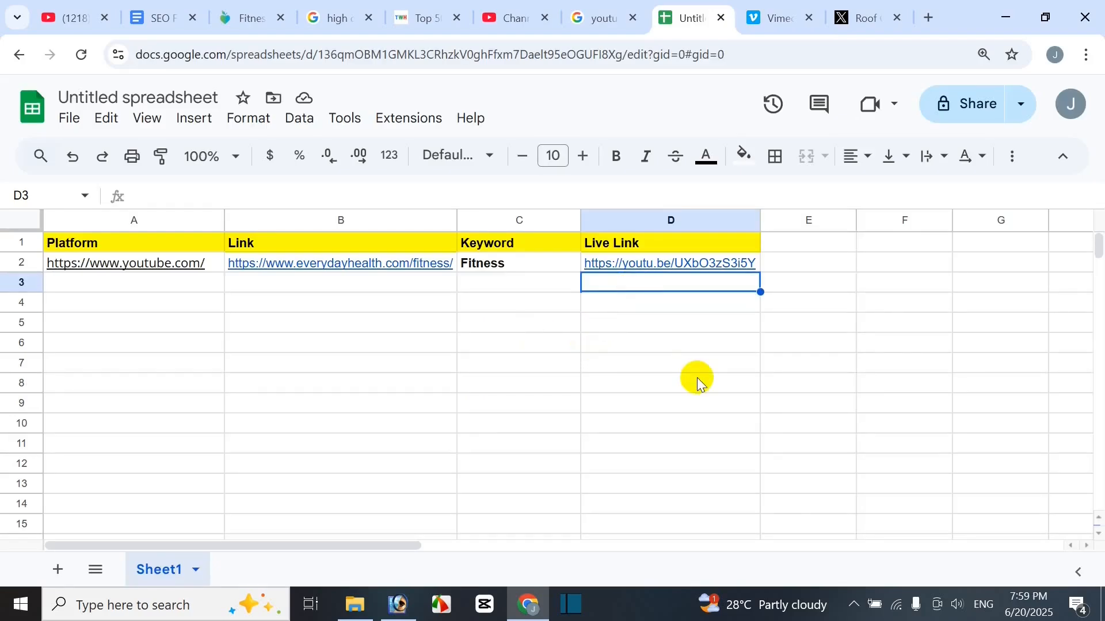
{"action": "key", "text": "ctrl+v"}
{"action": "left_click", "coordinate": [622, 382]}
{"action": "left_click", "coordinate": [790, 19]}
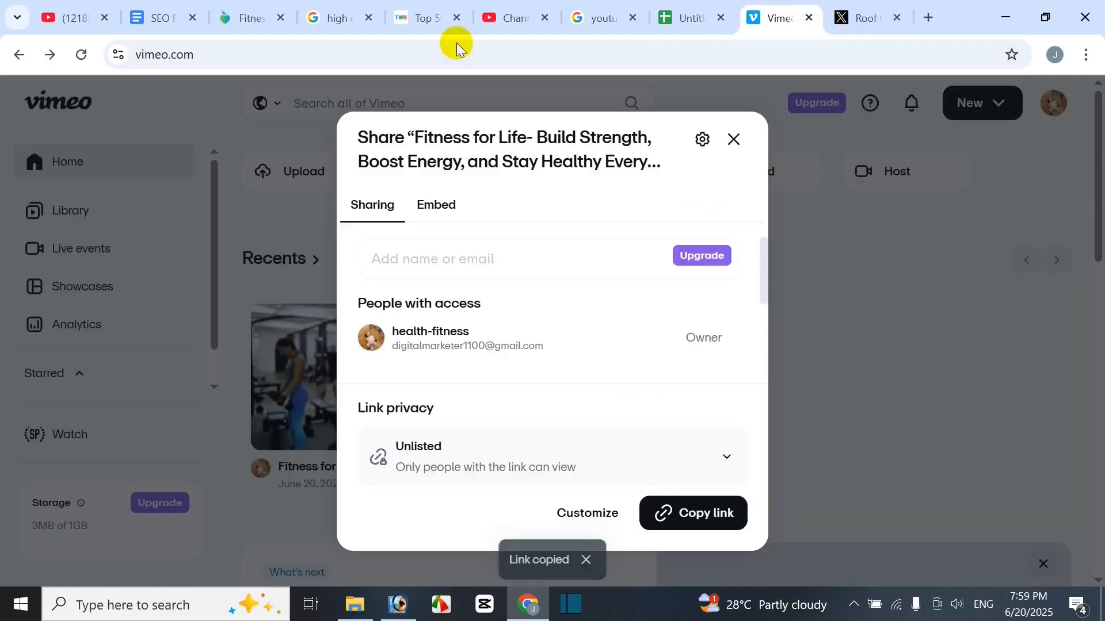
{"action": "left_click", "coordinate": [129, 54]}
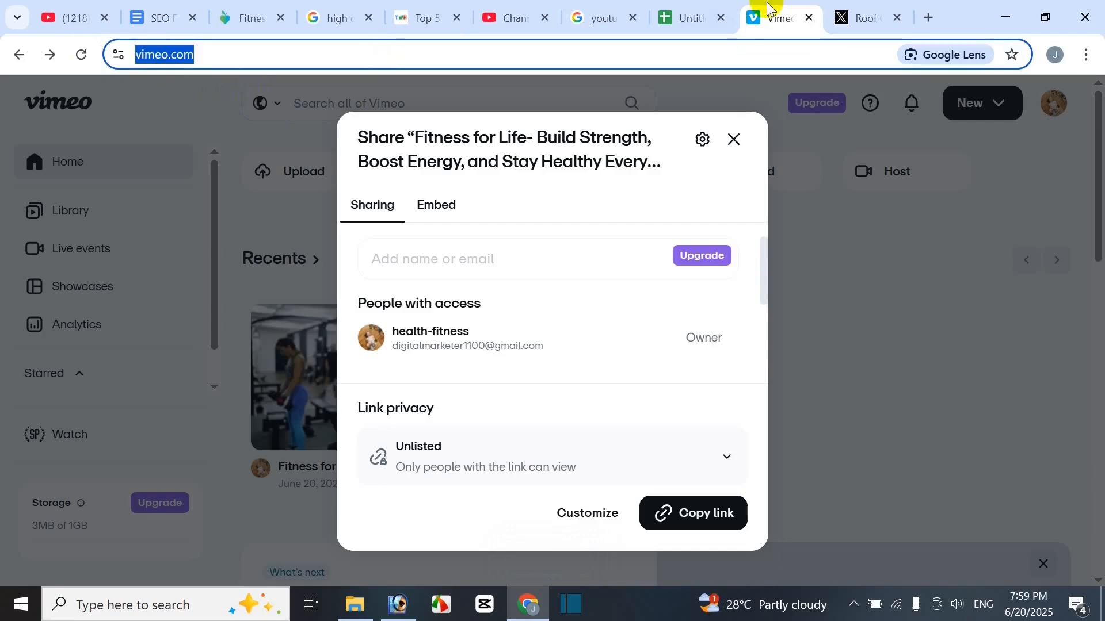
{"action": "left_click", "coordinate": [684, 18]}
{"action": "left_click", "coordinate": [130, 286]}
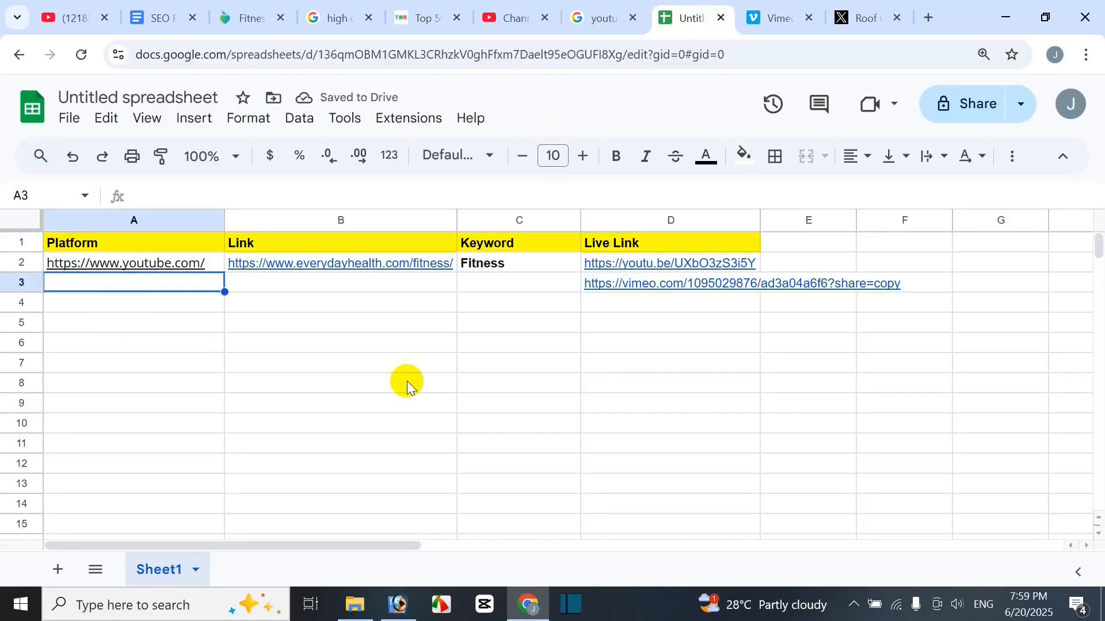
{"action": "key", "text": "ctrl+v"}
Clear C2 and copy the article link in B2:C2 down through row 8
{"action": "left_click", "coordinate": [345, 288]}
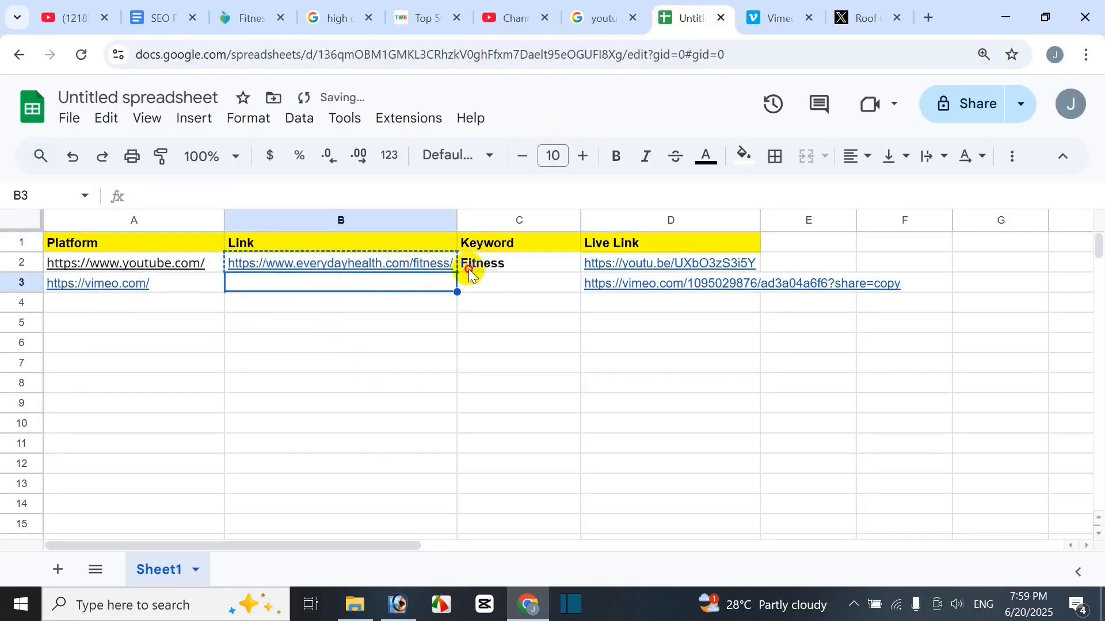
{"action": "left_click", "coordinate": [549, 271]}
{"action": "key", "text": "Delete"}
{"action": "left_click", "coordinate": [451, 262]}
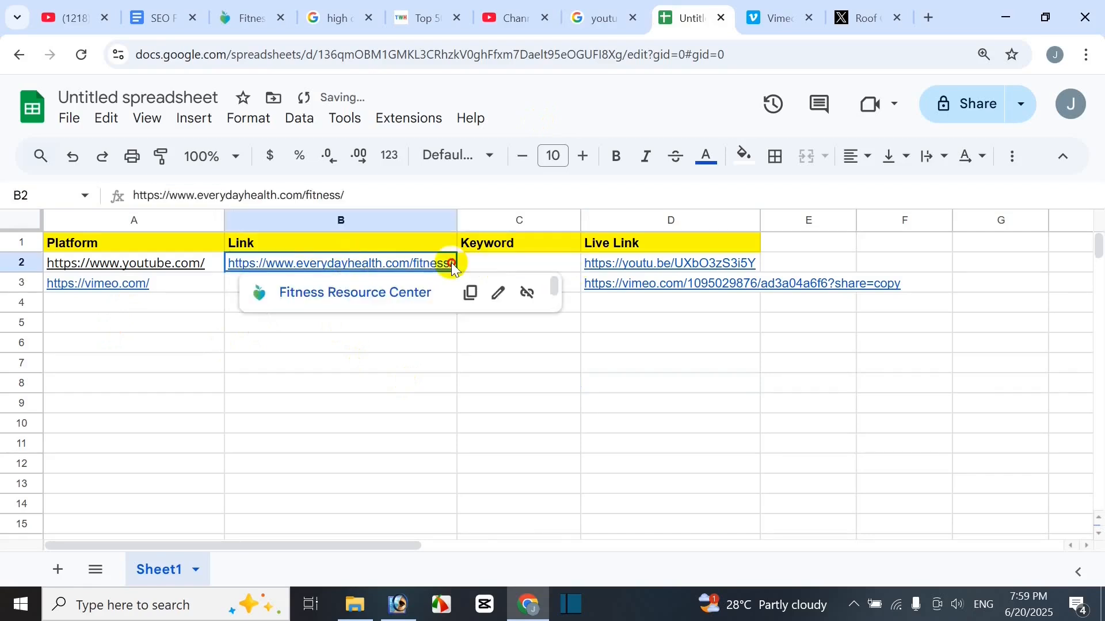
{"action": "left_click", "coordinate": [520, 264], "text": "shift"}
{"action": "left_click_drag", "start_coordinate": [582, 274], "coordinate": [561, 391]}
{"action": "key", "text": "ctrl+Up"}
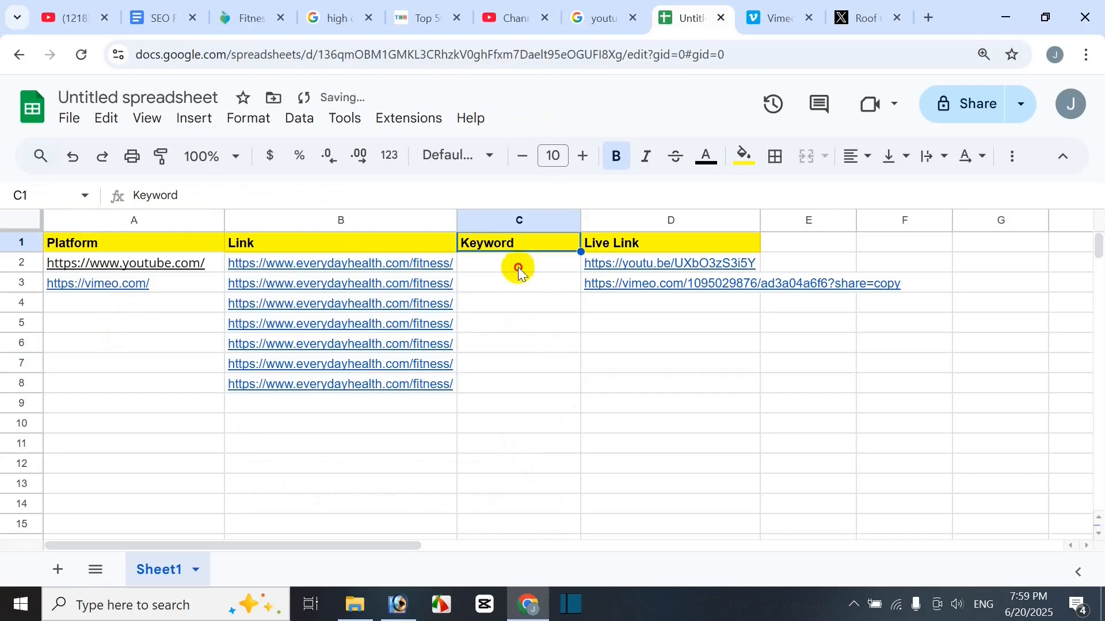
Re-enter Fitness in C2 and fill it down the Keyword column through row 8
{"action": "left_click", "coordinate": [518, 267]}
{"action": "type", "text": "Fitness"}
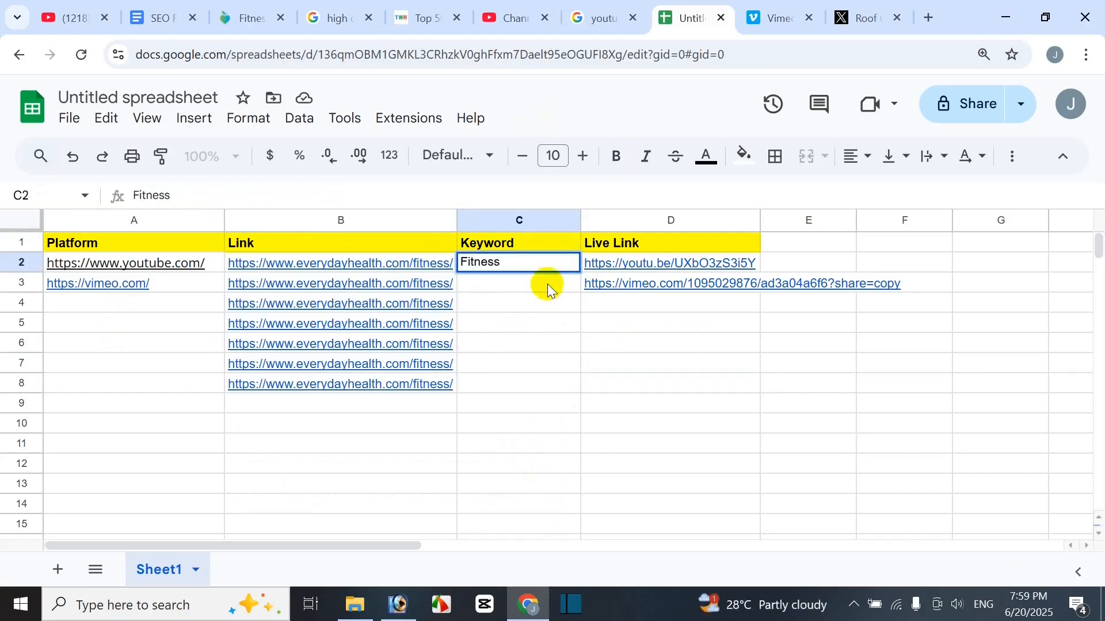
{"action": "key", "text": "Return"}
{"action": "left_click", "coordinate": [536, 257]}
{"action": "left_click_drag", "start_coordinate": [562, 380], "coordinate": [681, 381]}
{"action": "left_click", "coordinate": [656, 409]}
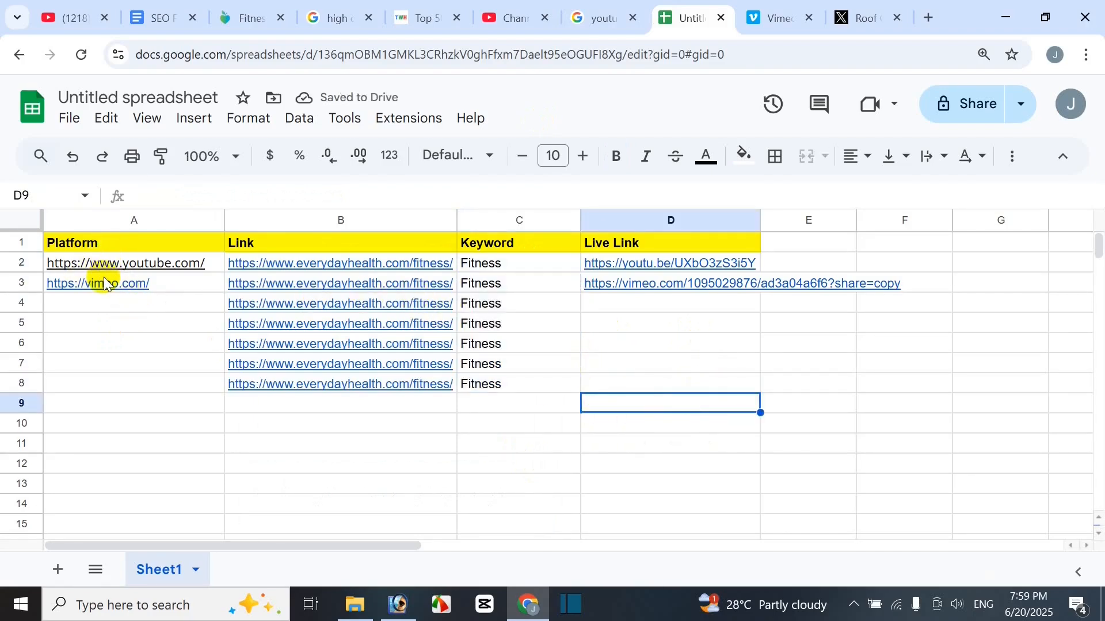
Open D3's Vimeo link from its preview to check it works
{"action": "mouse_move", "coordinate": [724, 290]}
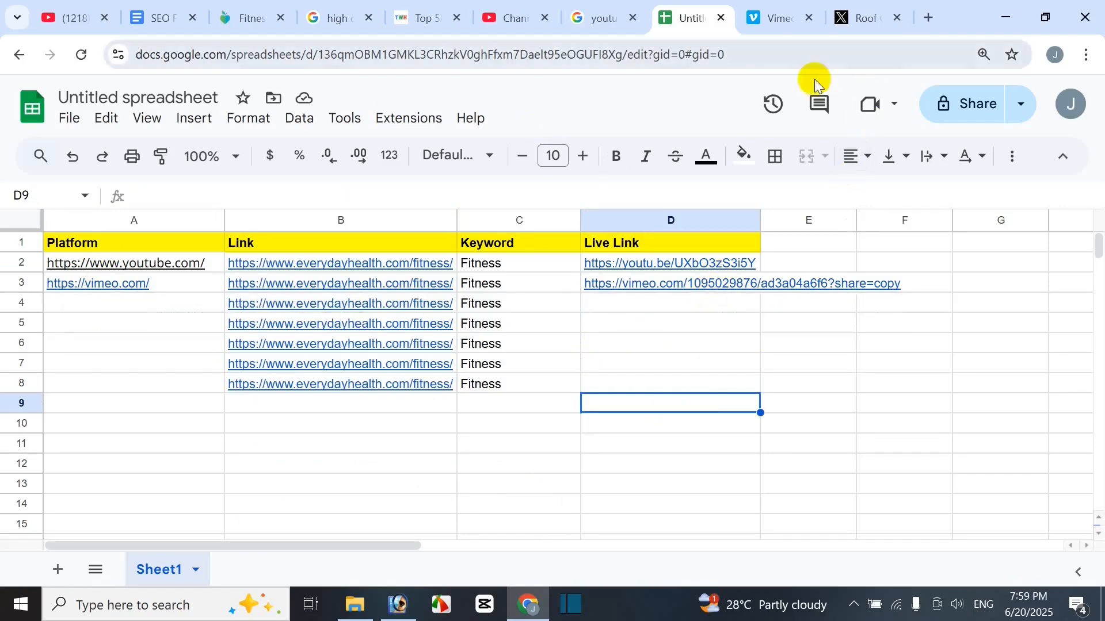
{"action": "left_click", "coordinate": [717, 283]}
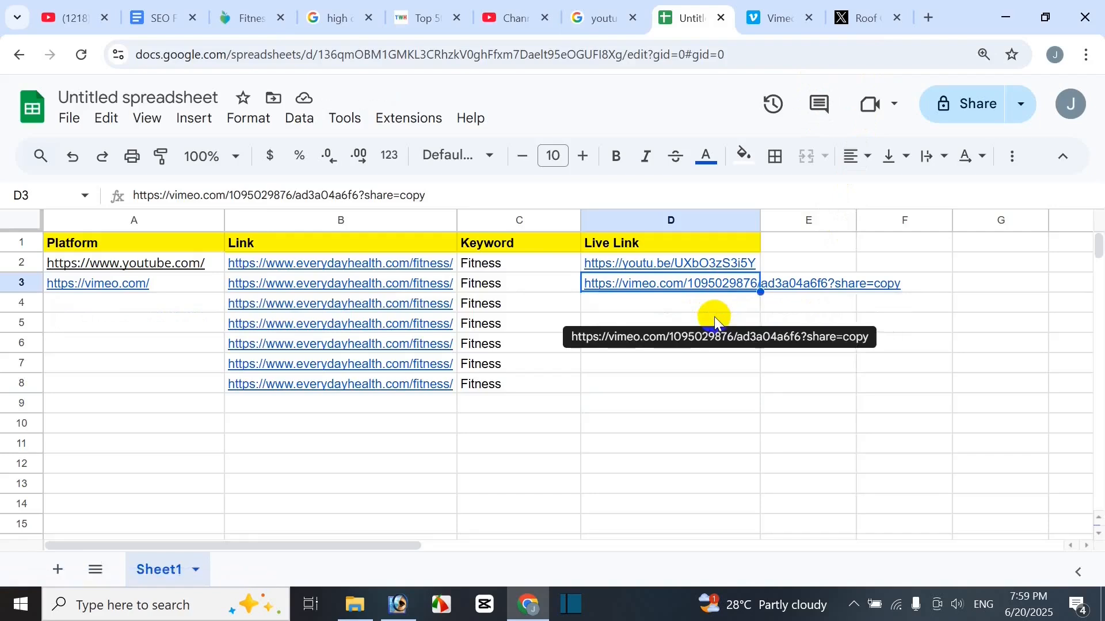
{"action": "left_click", "coordinate": [714, 316]}
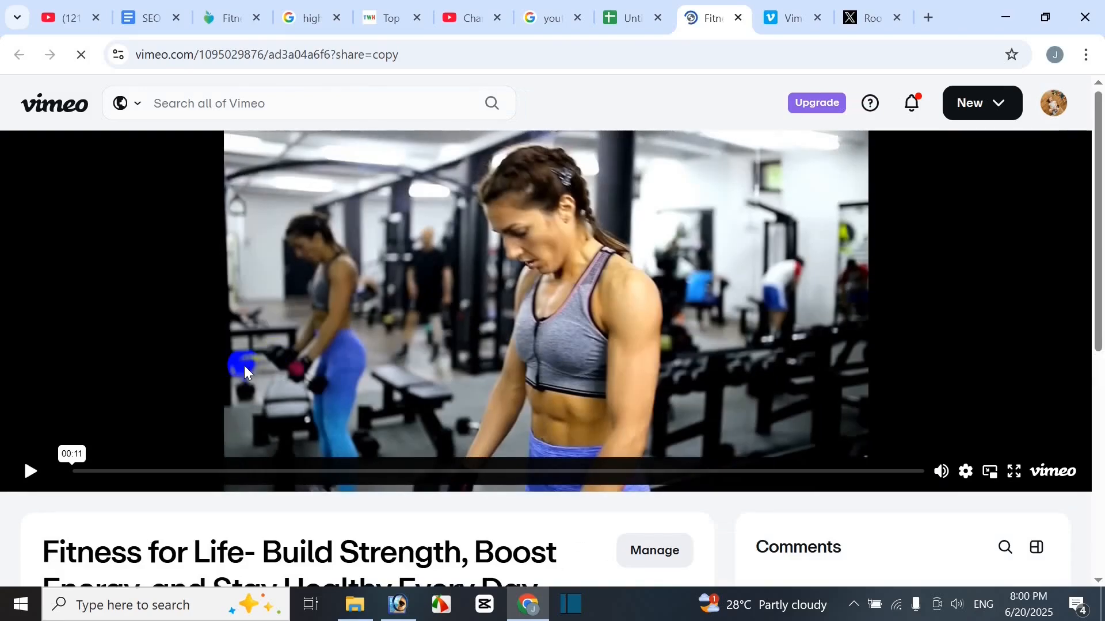
Scroll the published video page and expand its full description
{"action": "scroll", "coordinate": [68, 372], "scroll_direction": "down", "scroll_amount": 4}
{"action": "scroll", "coordinate": [666, 264], "scroll_direction": "up", "scroll_amount": 2}
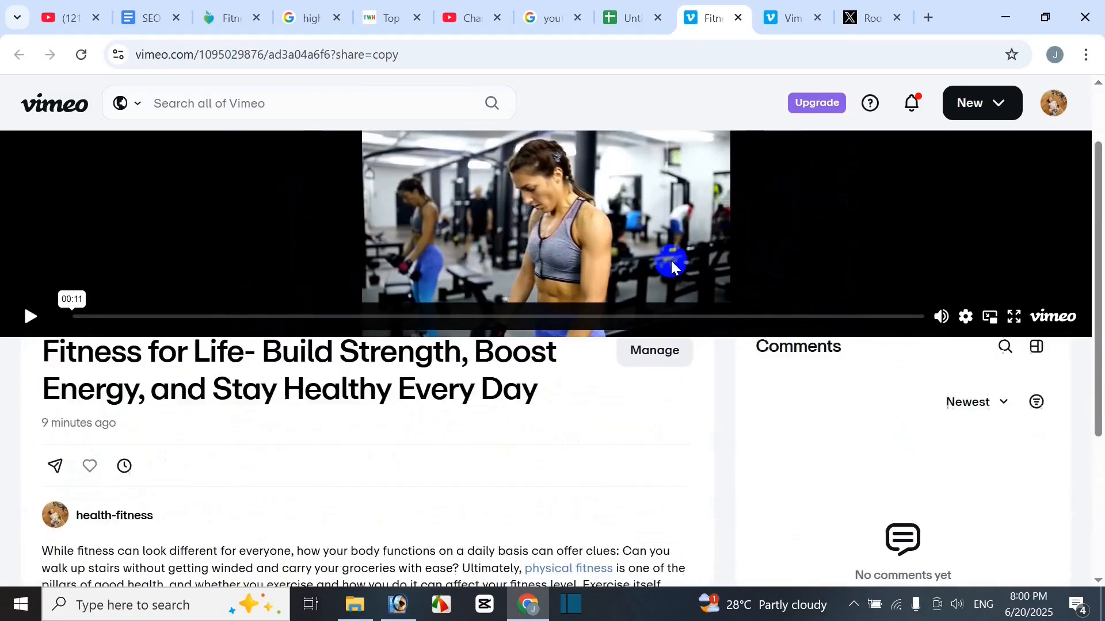
{"action": "scroll", "coordinate": [1080, 375], "scroll_direction": "down", "scroll_amount": 3}
{"action": "scroll", "coordinate": [257, 410], "scroll_direction": "up", "scroll_amount": 3}
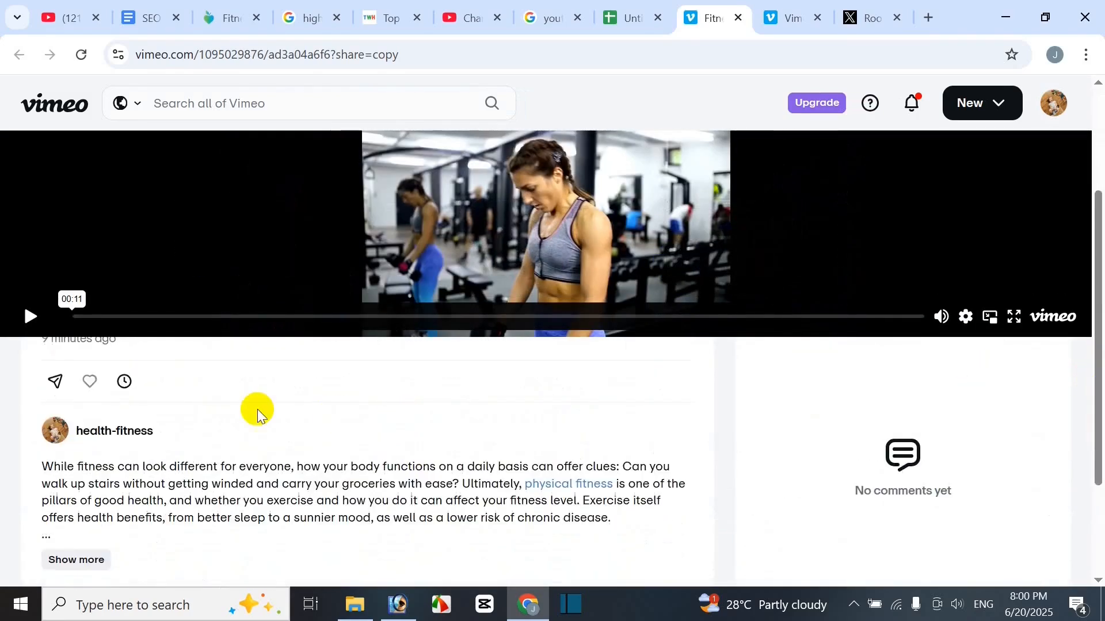
{"action": "scroll", "coordinate": [513, 451], "scroll_direction": "down", "scroll_amount": 3}
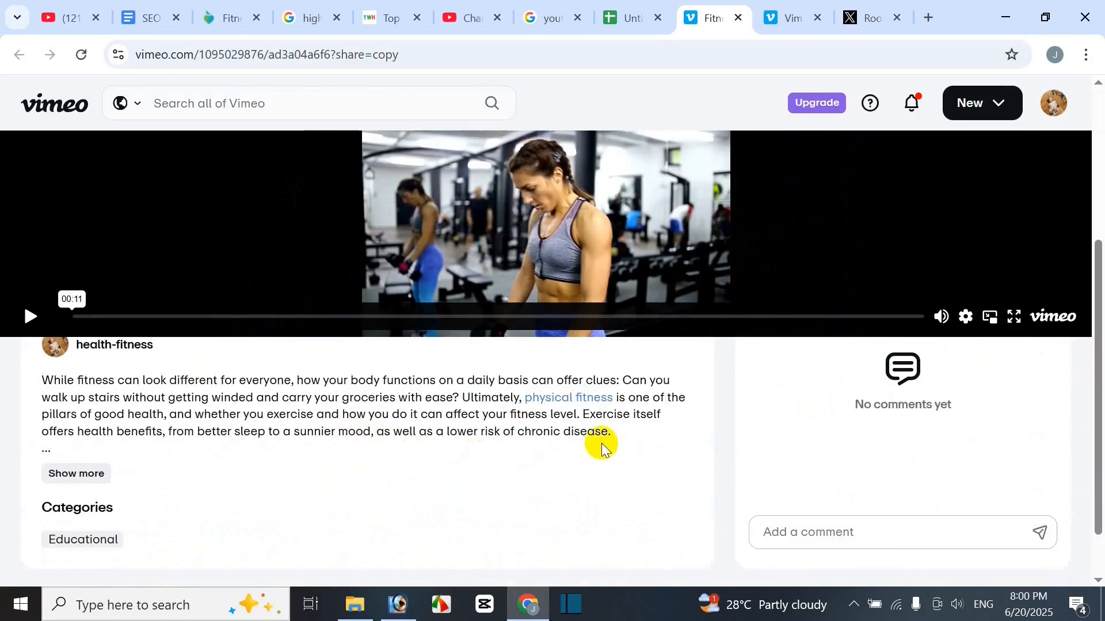
{"action": "left_click", "coordinate": [79, 473]}
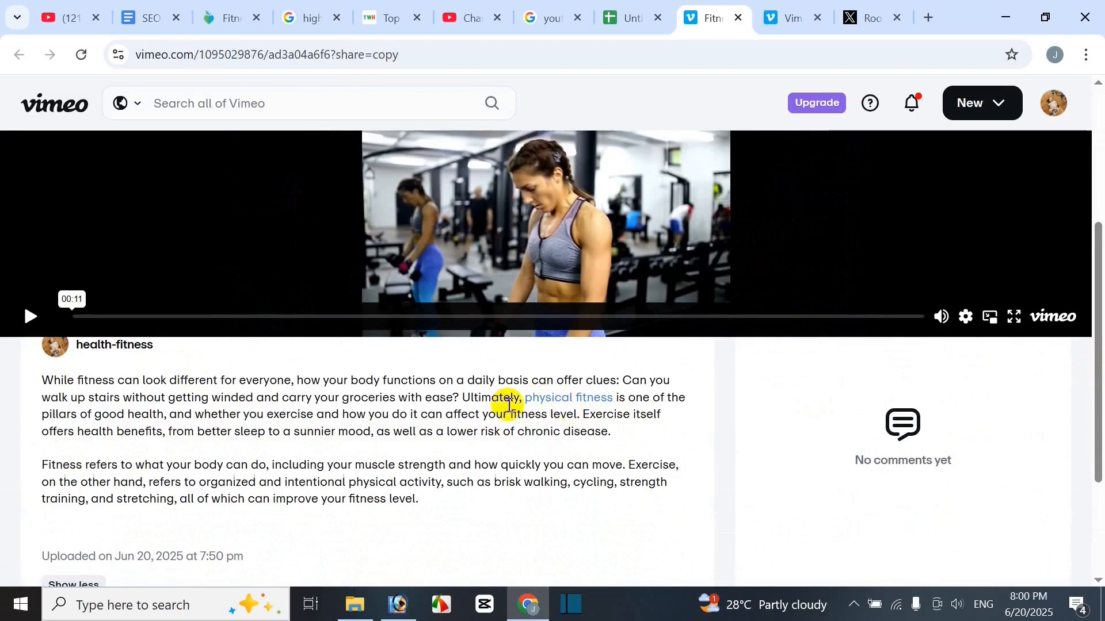
Open and close the everydayhealth fitness article, then close the video tab and Share dialog
{"action": "left_click", "coordinate": [568, 403]}
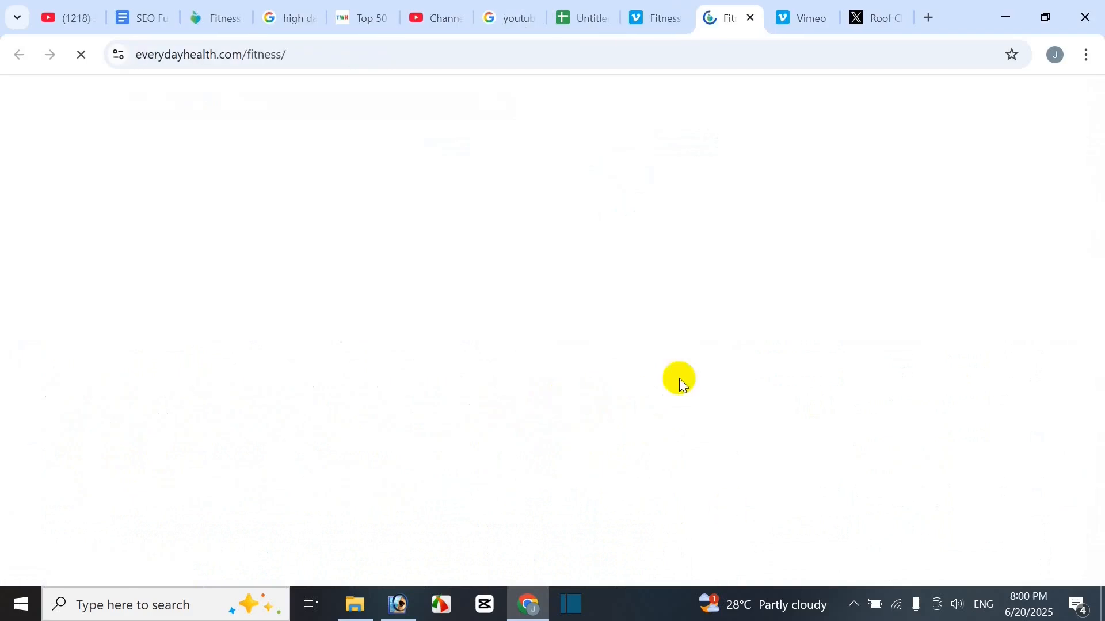
{"action": "left_click", "coordinate": [751, 18]}
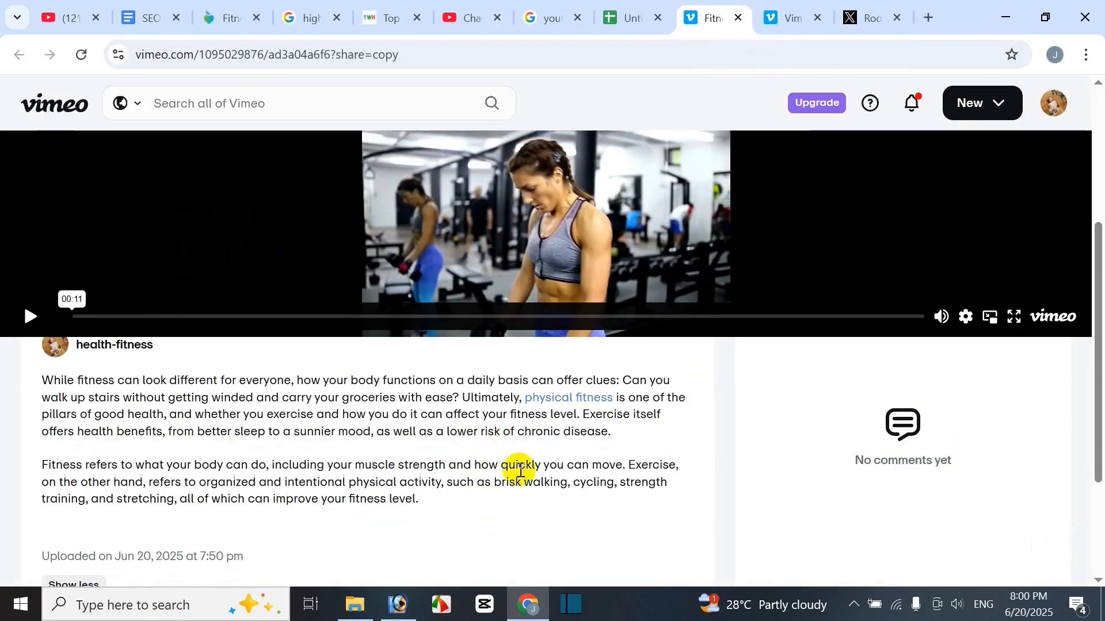
{"action": "scroll", "coordinate": [520, 480], "scroll_direction": "down", "scroll_amount": 3}
{"action": "scroll", "coordinate": [523, 485], "scroll_direction": "up", "scroll_amount": 10}
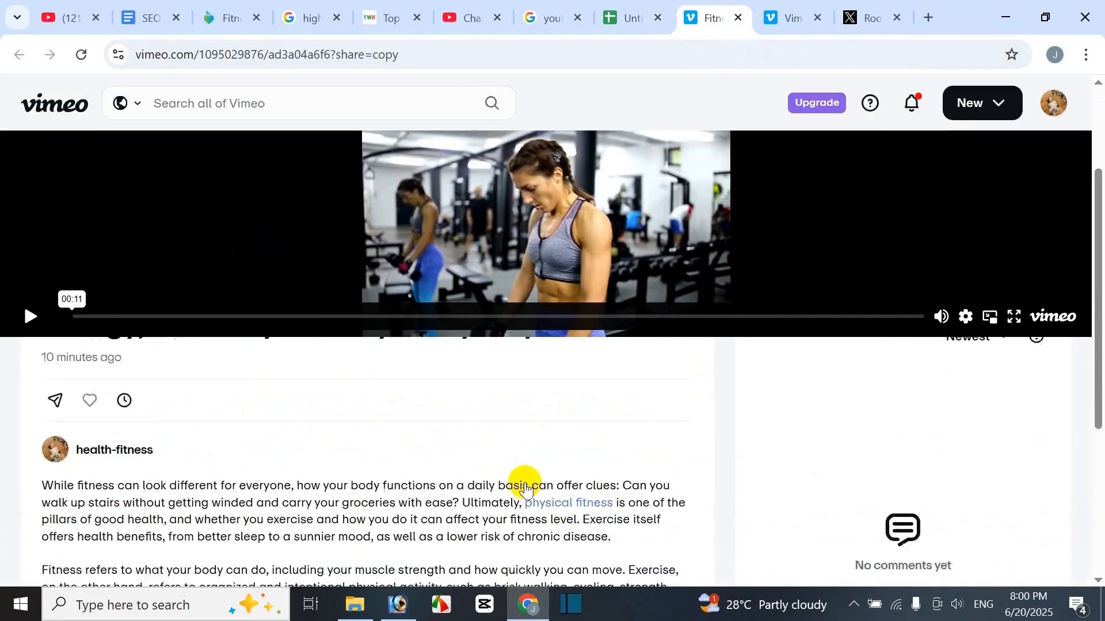
{"action": "left_click", "coordinate": [738, 17]}
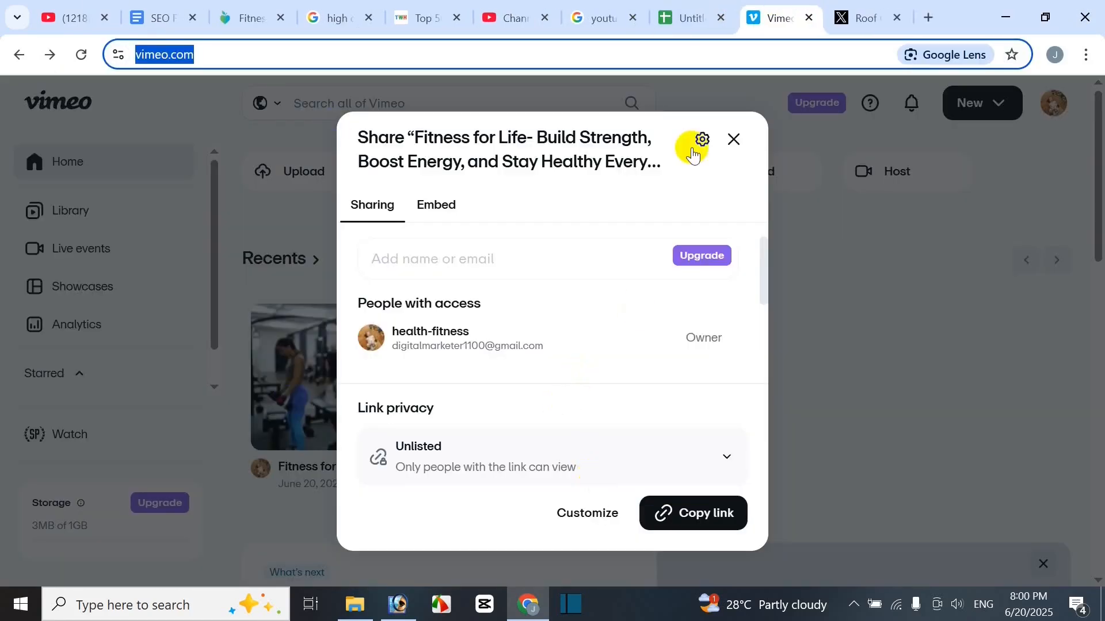
{"action": "left_click", "coordinate": [734, 139]}
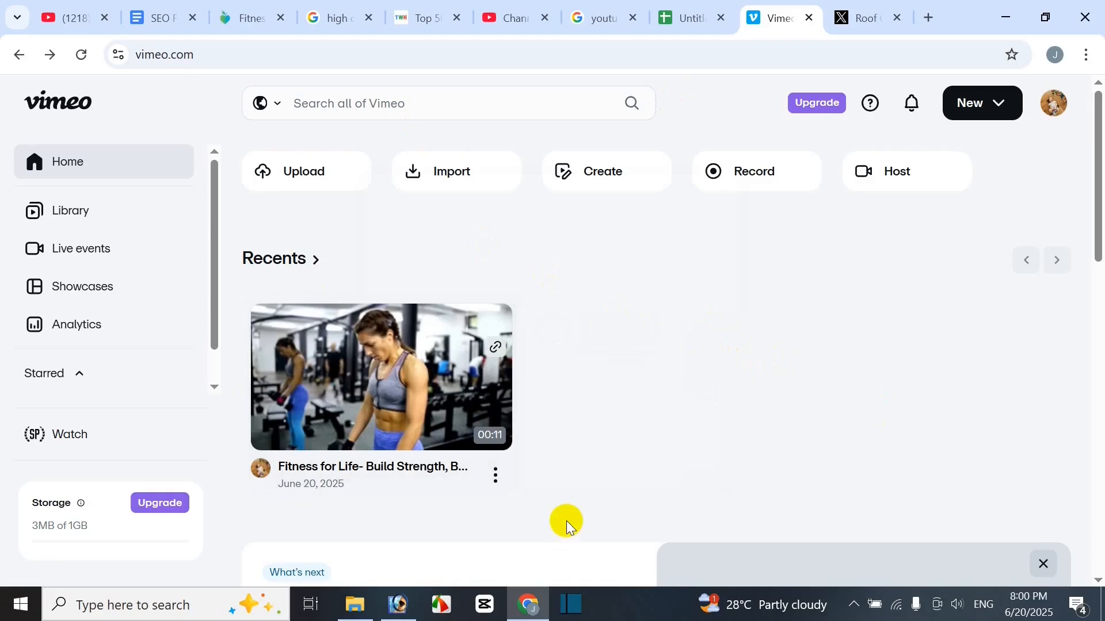
{"action": "left_click", "coordinate": [680, 18]}
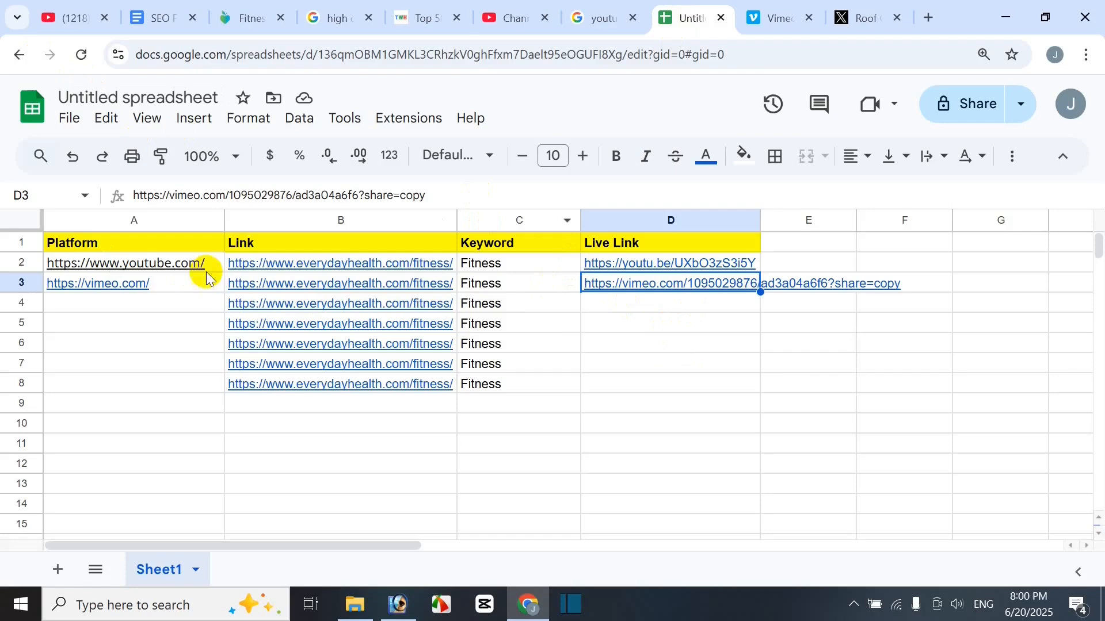
{"action": "left_click", "coordinate": [108, 95]}
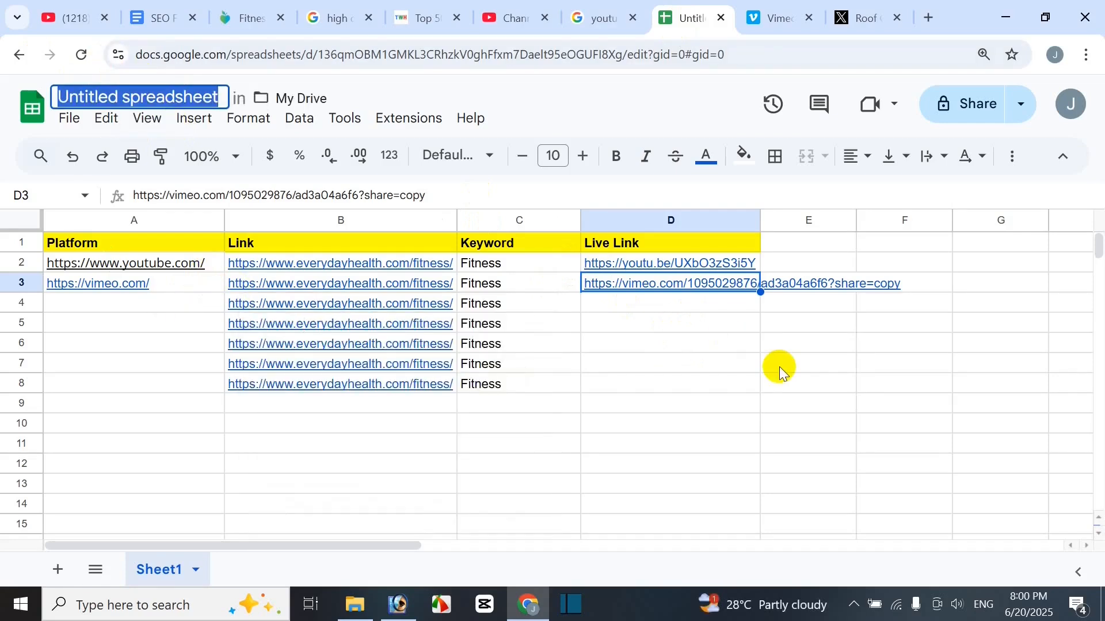
{"action": "type", "text": "Video Submission Backlink For"}
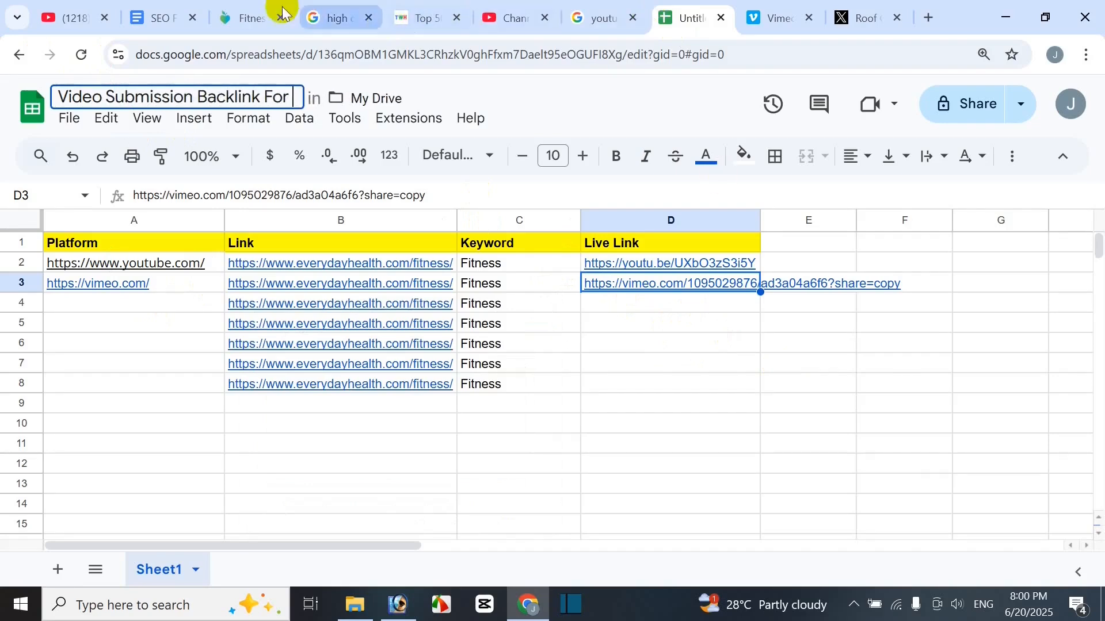
{"action": "left_click", "coordinate": [268, 16]}
{"action": "left_click", "coordinate": [258, 56]}
{"action": "key", "text": "ctrl+c"}
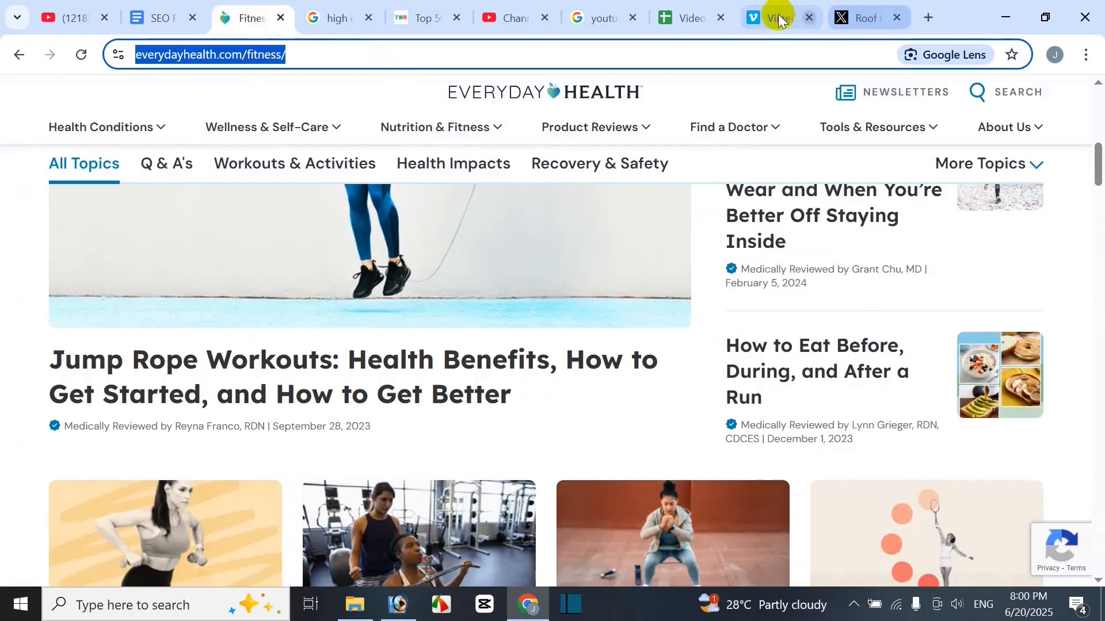
{"action": "left_click", "coordinate": [693, 17]}
{"action": "key", "text": "ctrl+v"}
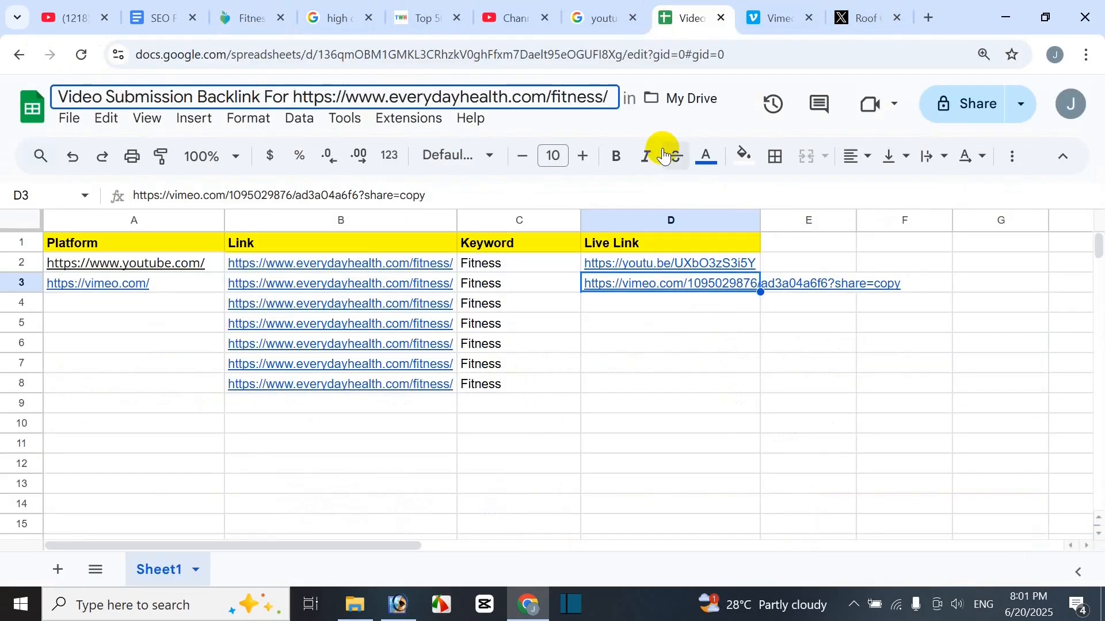
{"action": "key", "text": "Return"}
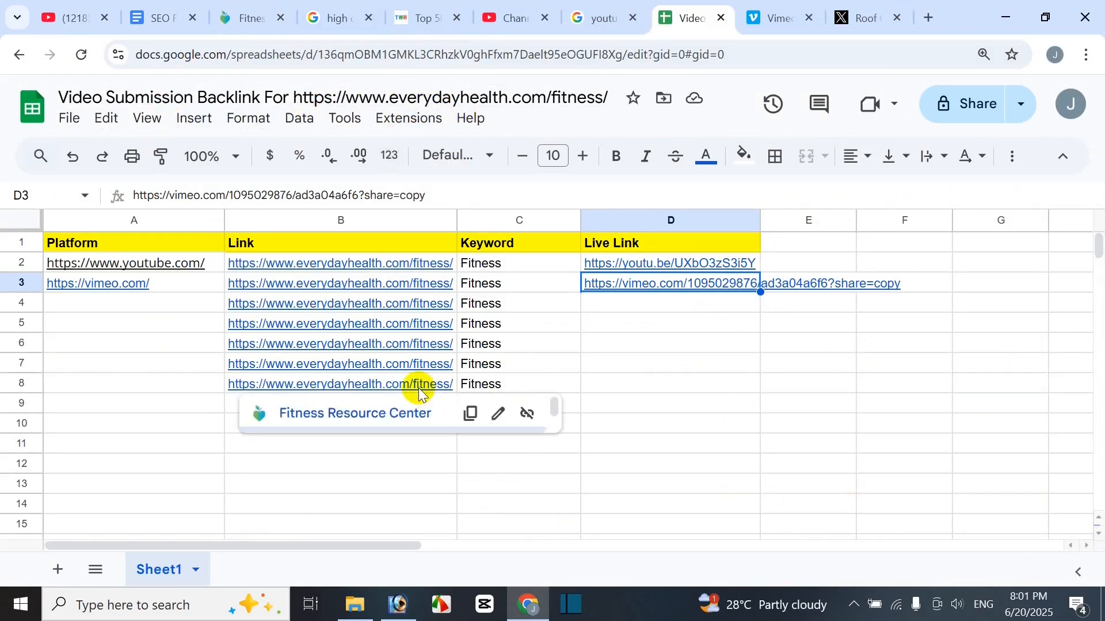
{"action": "left_click", "coordinate": [727, 330]}
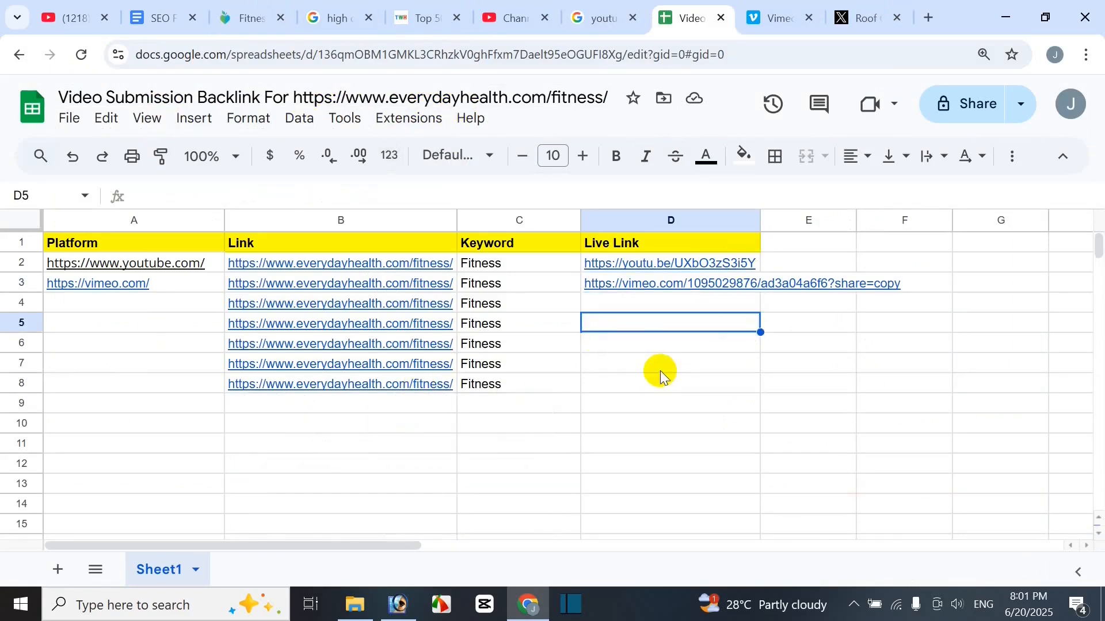
{"action": "left_click", "coordinate": [759, 28]}
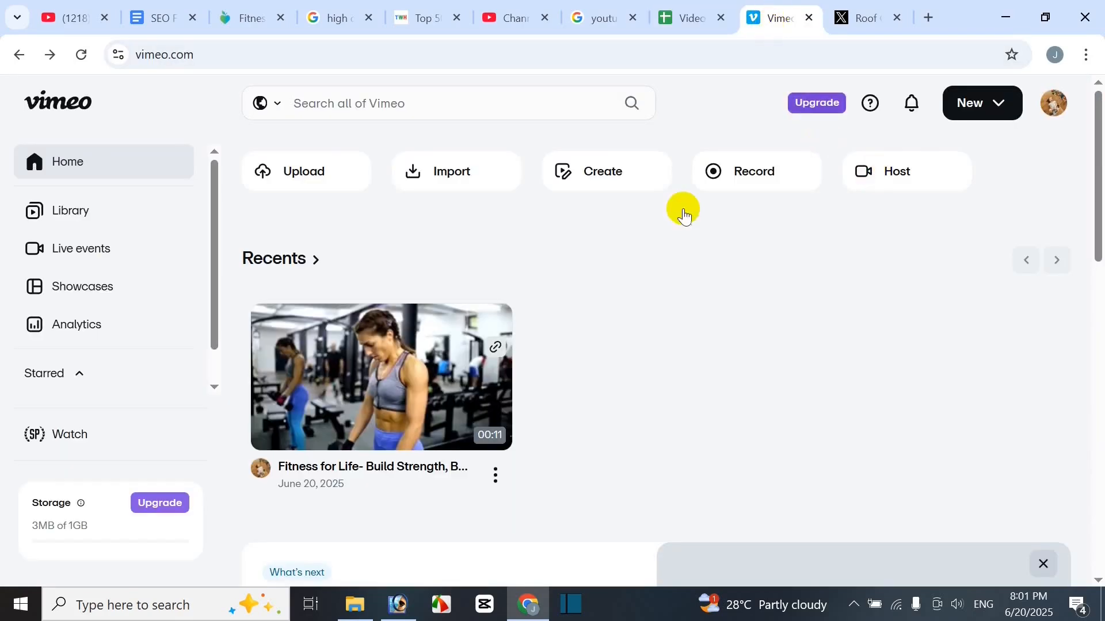
Close the Vimeo tab and scroll the X profile to the fitness video post
{"action": "left_click", "coordinate": [809, 17]}
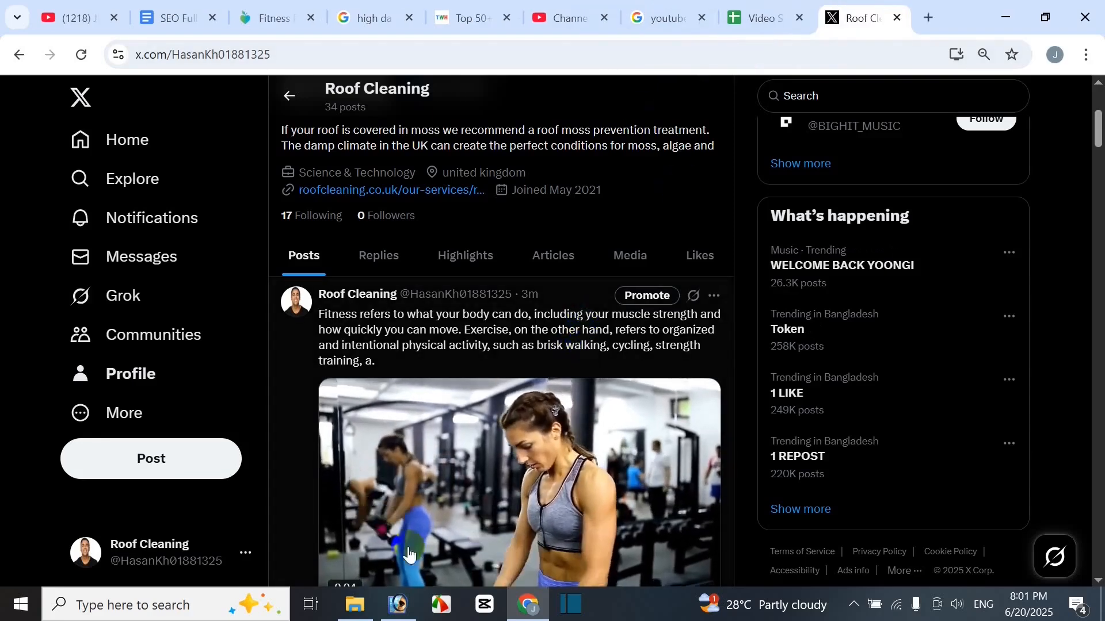
{"action": "scroll", "coordinate": [570, 431], "scroll_direction": "up", "scroll_amount": 4}
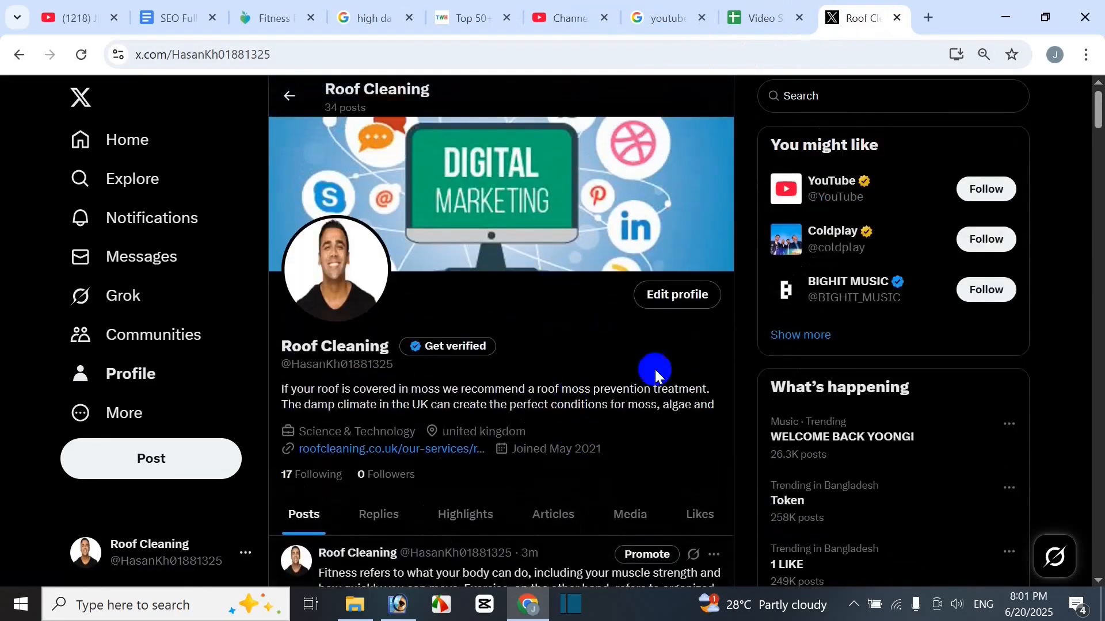
{"action": "scroll", "coordinate": [589, 391], "scroll_direction": "down", "scroll_amount": 3}
{"action": "scroll", "coordinate": [589, 391], "scroll_direction": "down", "scroll_amount": 3}
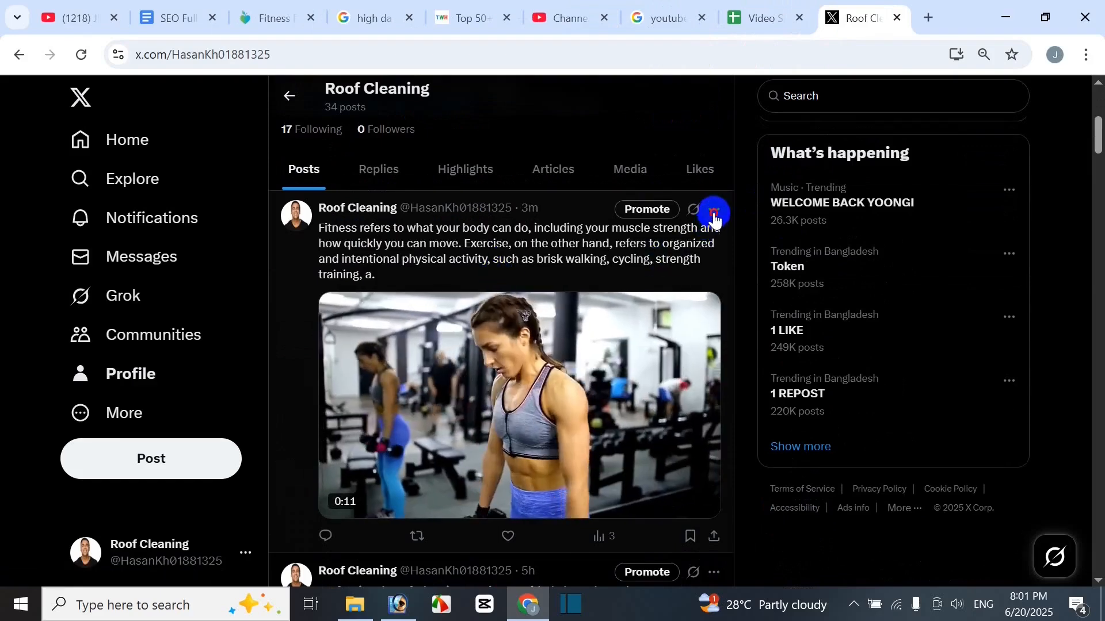
Delete the fitness video post from the Roof Cleaning X profile
{"action": "left_click", "coordinate": [714, 210]}
{"action": "left_click", "coordinate": [482, 217]}
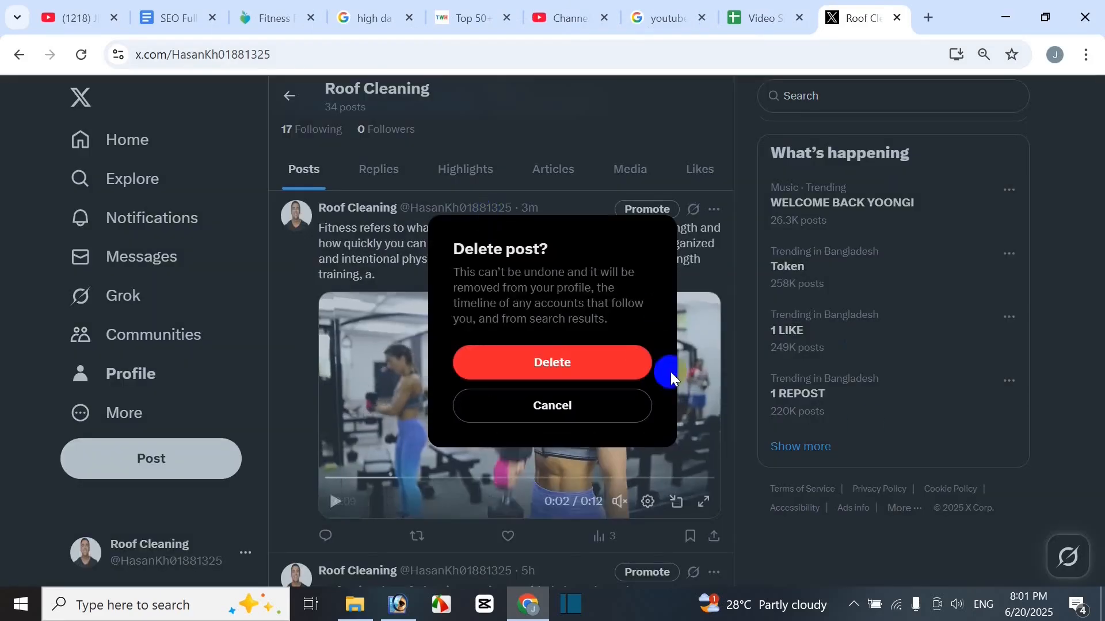
{"action": "left_click", "coordinate": [625, 367]}
{"action": "scroll", "coordinate": [595, 345], "scroll_direction": "up", "scroll_amount": 5}
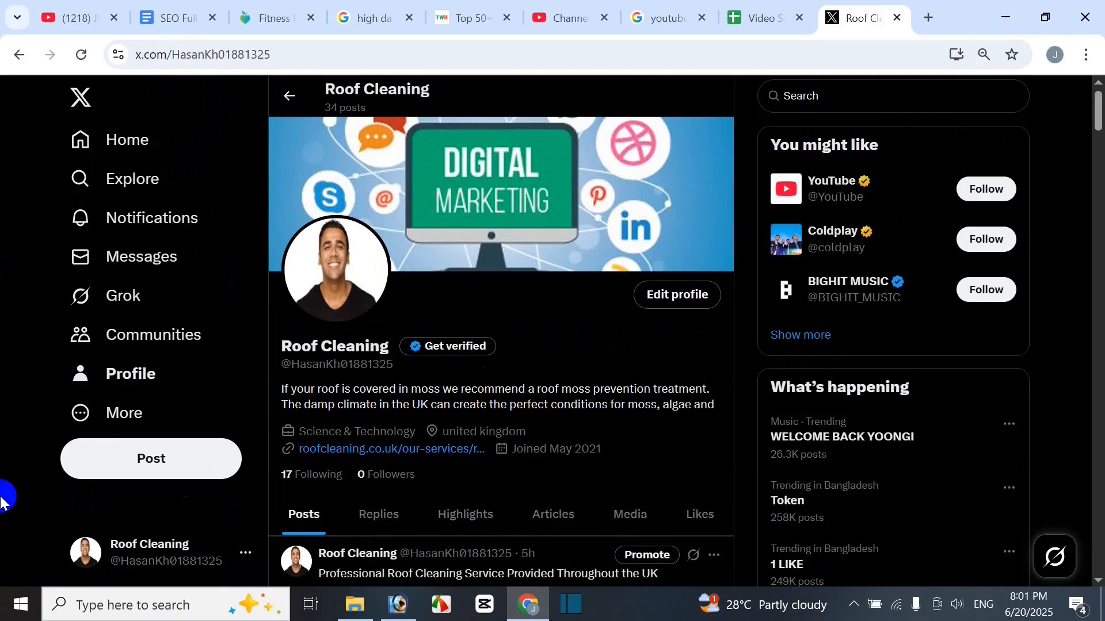
{"action": "scroll", "coordinate": [267, 417], "scroll_direction": "down", "scroll_amount": 3}
{"action": "scroll", "coordinate": [267, 417], "scroll_direction": "up", "scroll_amount": 3}
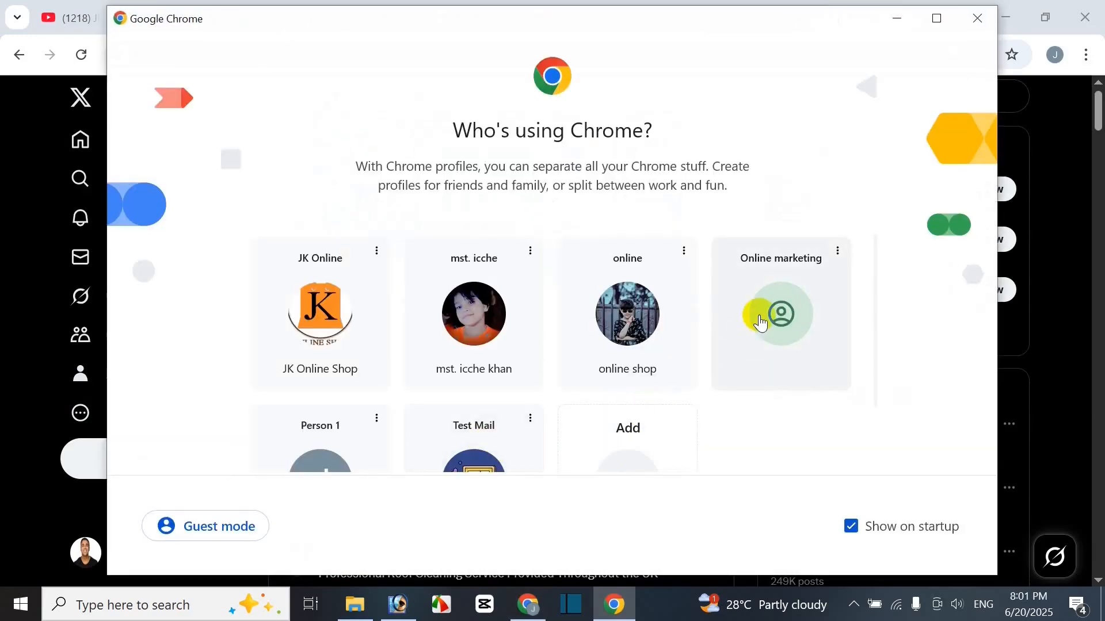
{"action": "left_click", "coordinate": [763, 321]}
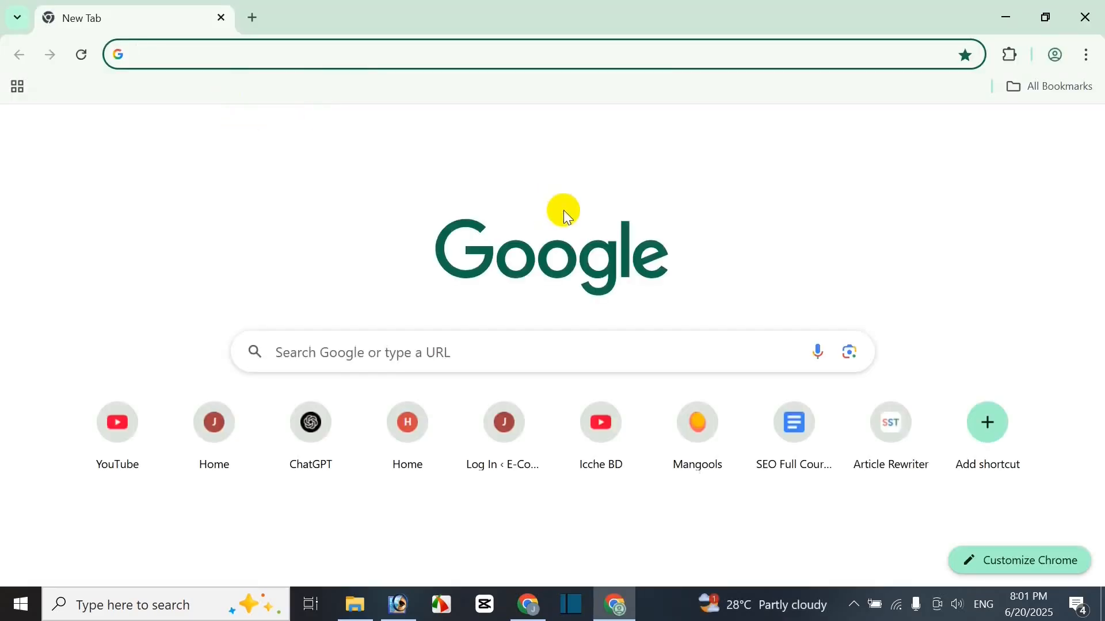
{"action": "type", "text": "x.com"}
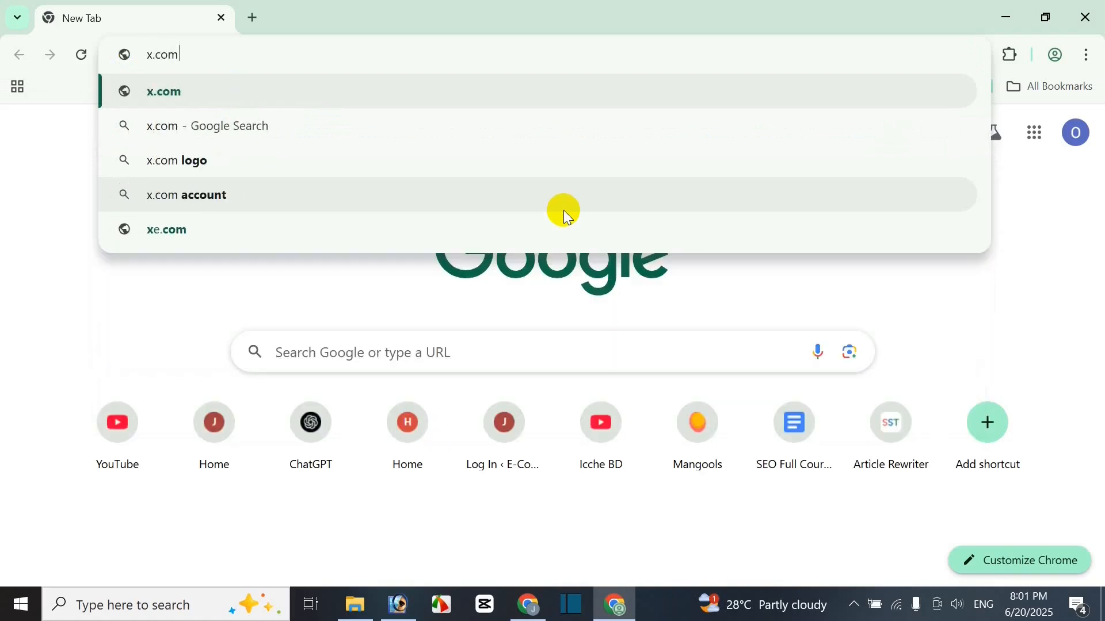
{"action": "key", "text": "Return"}
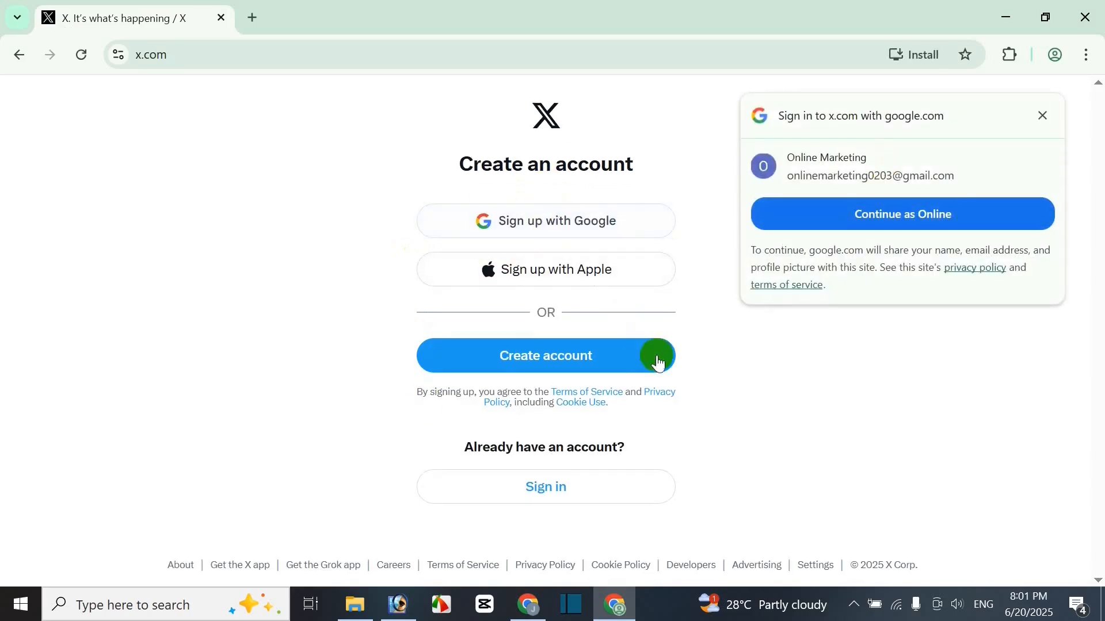
{"action": "left_click", "coordinate": [553, 357]}
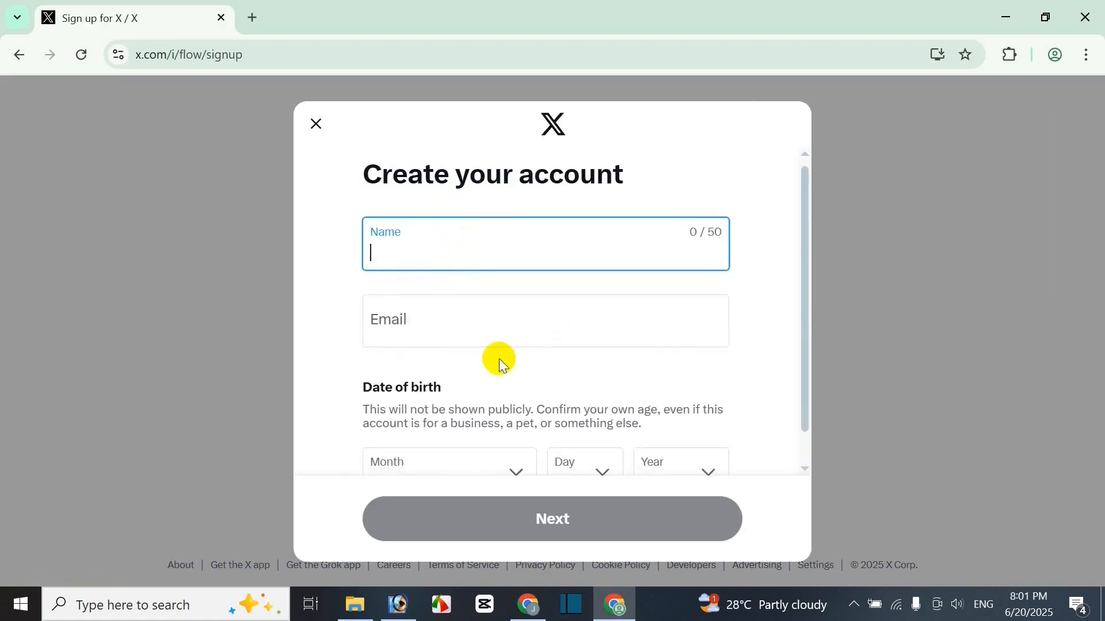
{"action": "scroll", "coordinate": [499, 358], "scroll_direction": "down", "scroll_amount": 1}
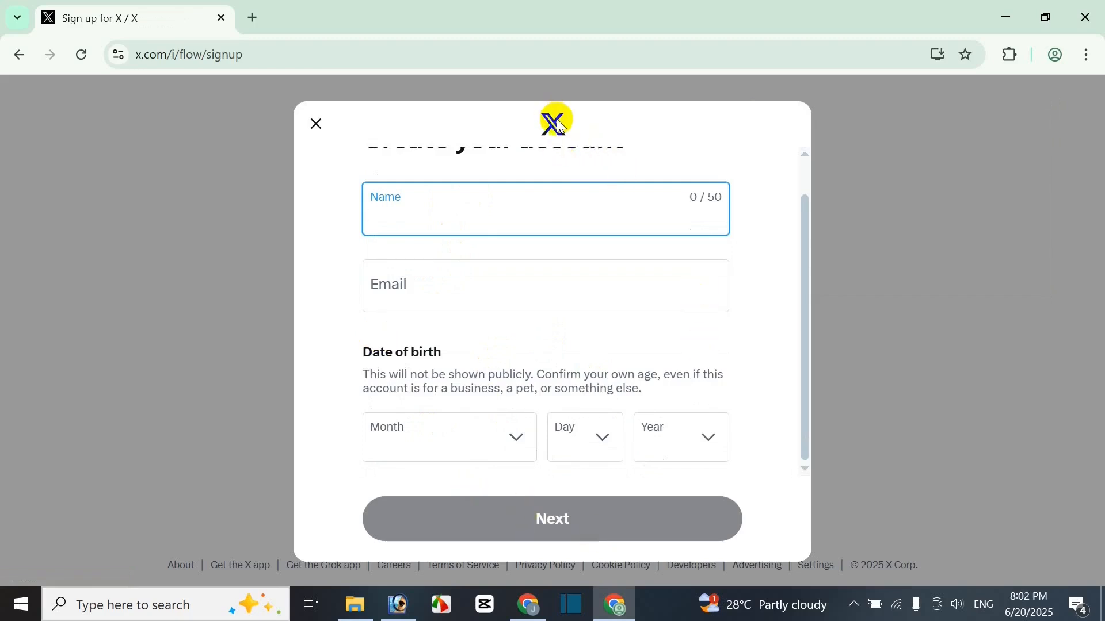
{"action": "left_click", "coordinate": [1100, 10]}
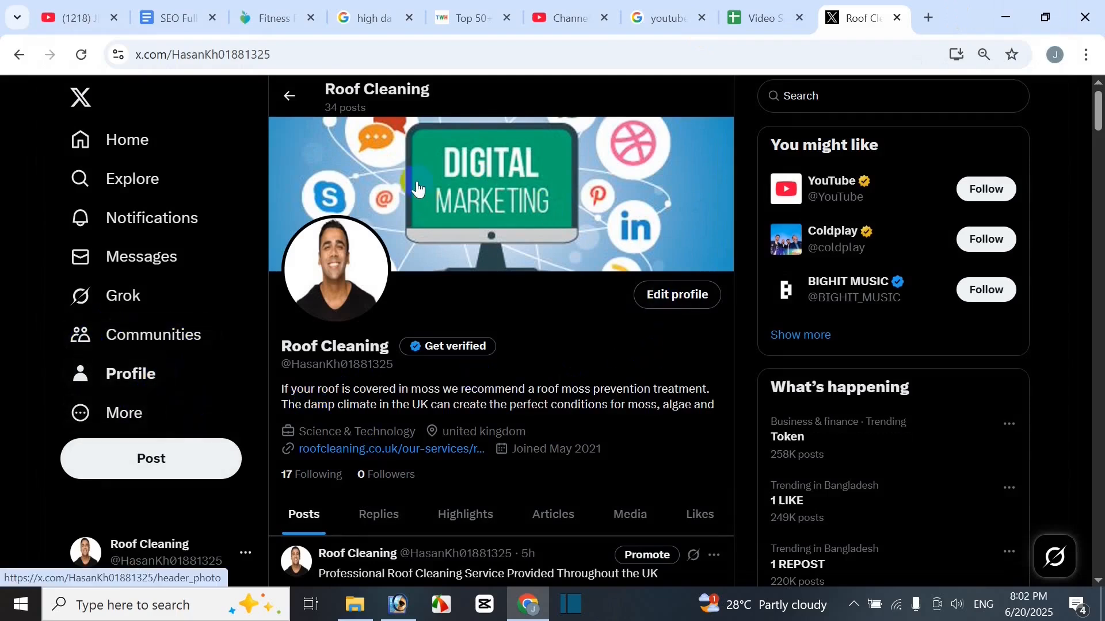
{"action": "left_click", "coordinate": [679, 294]}
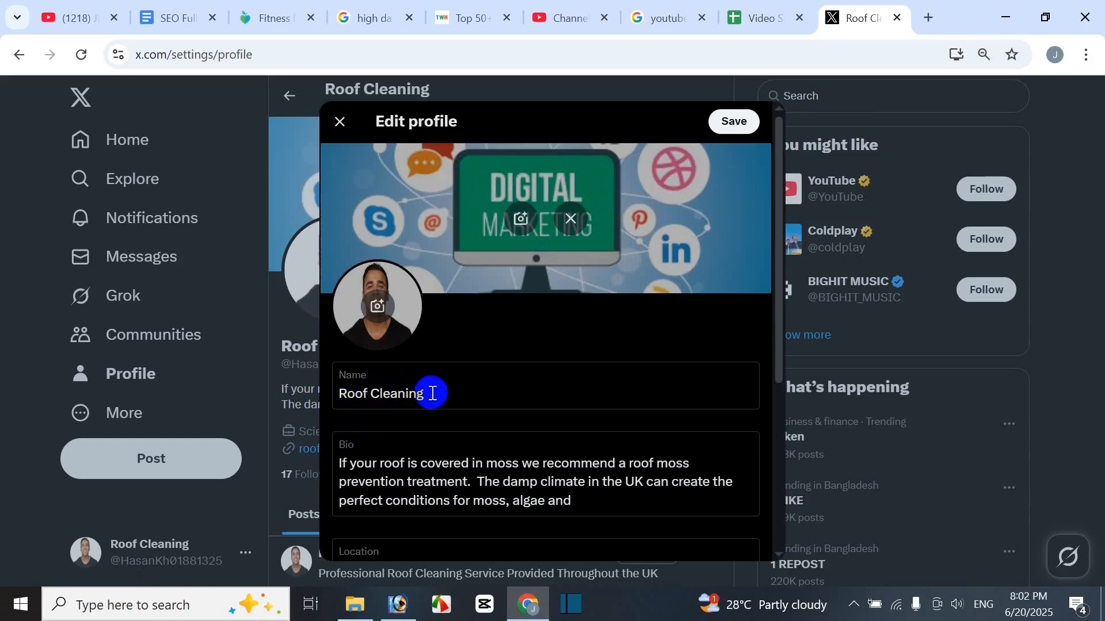
{"action": "scroll", "coordinate": [433, 393], "scroll_direction": "down", "scroll_amount": 2}
{"action": "left_click_drag", "start_coordinate": [364, 380], "coordinate": [529, 396]}
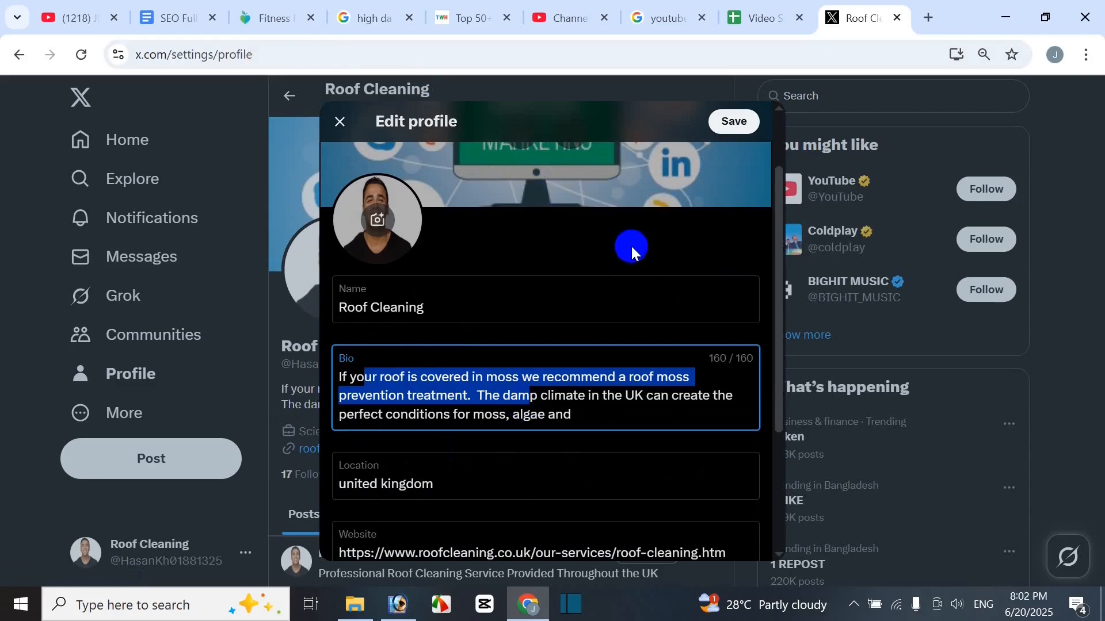
{"action": "left_click", "coordinate": [277, 20]}
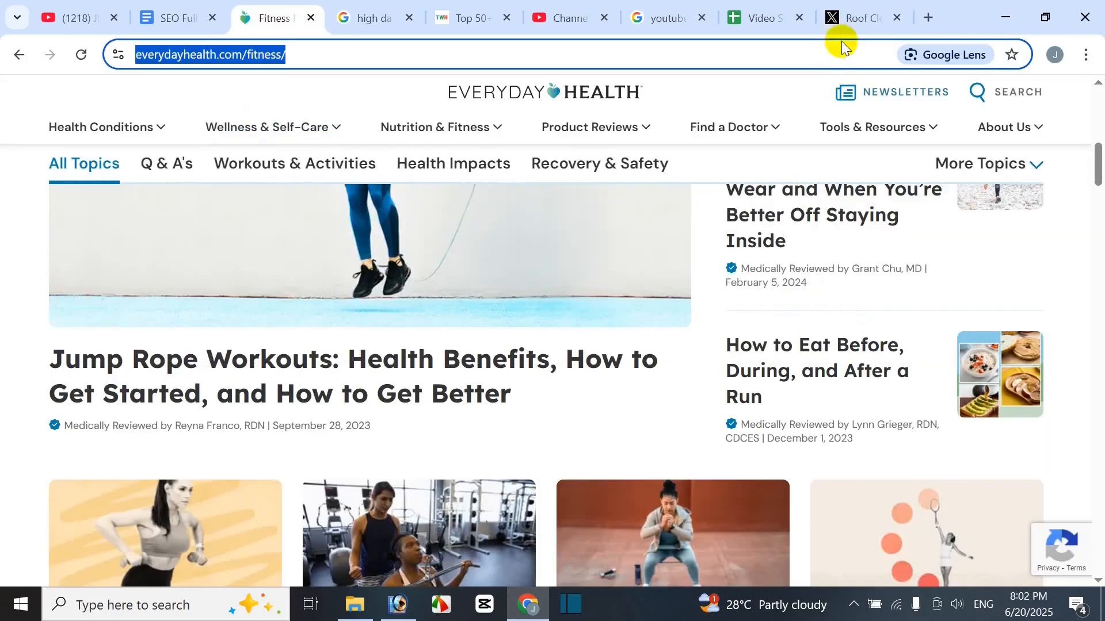
{"action": "left_click", "coordinate": [845, 21]}
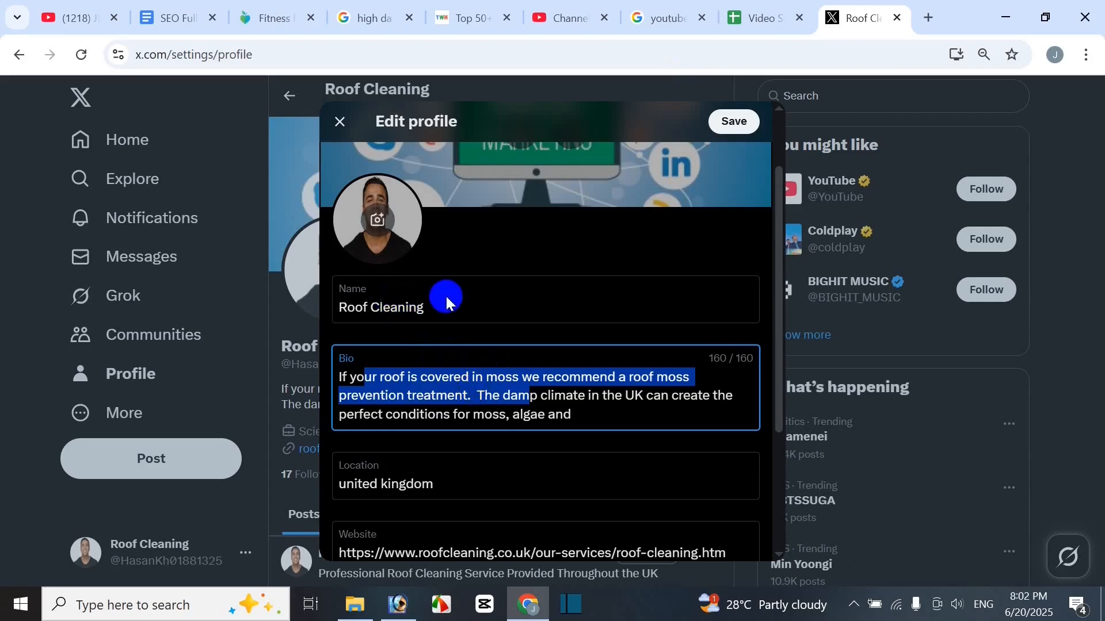
{"action": "left_click", "coordinate": [420, 400]}
{"action": "scroll", "coordinate": [476, 493], "scroll_direction": "down", "scroll_amount": 2}
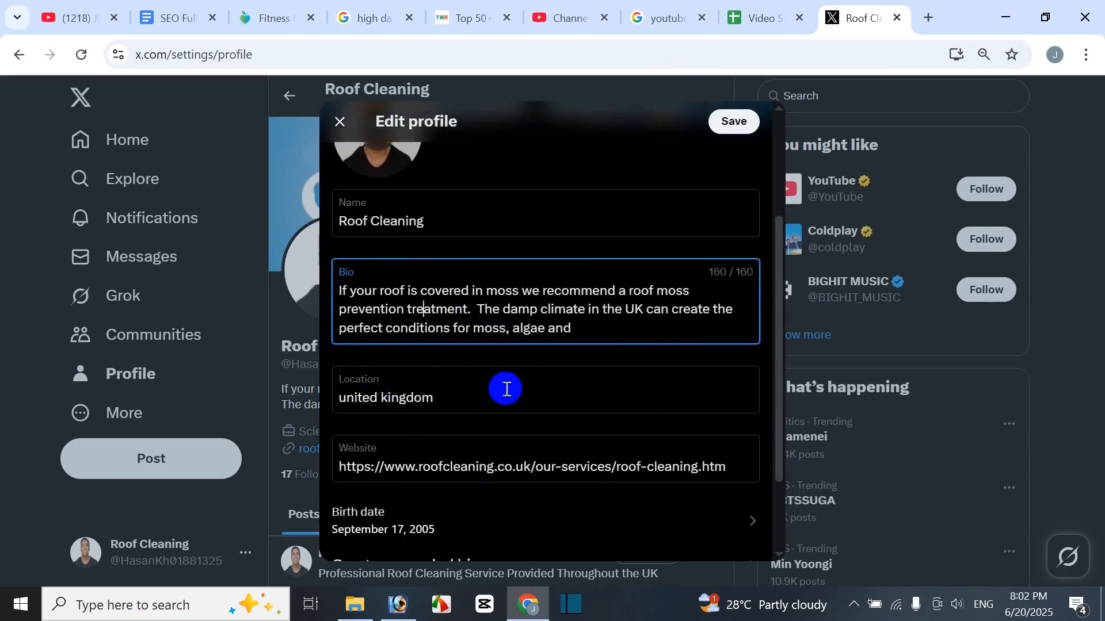
{"action": "scroll", "coordinate": [522, 436], "scroll_direction": "down", "scroll_amount": 2}
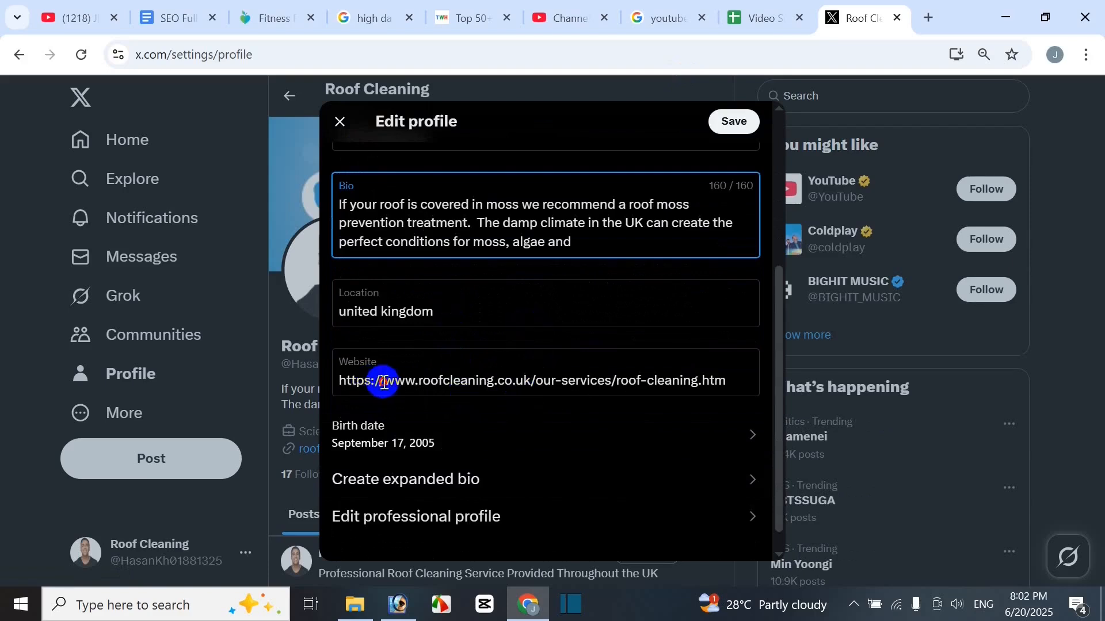
{"action": "left_click_drag", "start_coordinate": [384, 383], "coordinate": [494, 383]}
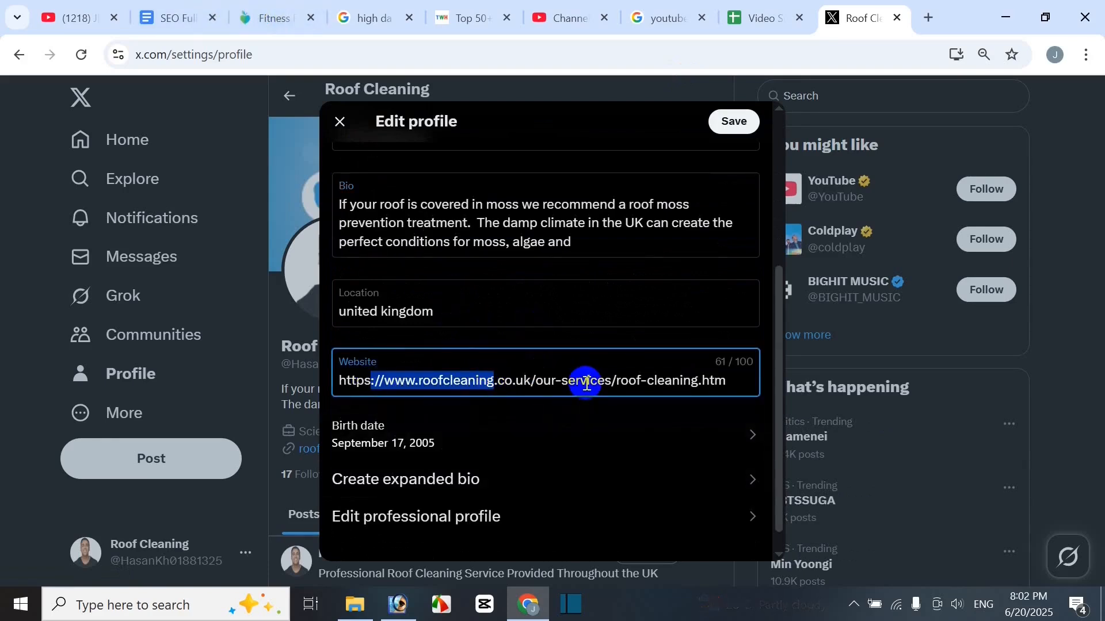
{"action": "scroll", "coordinate": [577, 493], "scroll_direction": "down", "scroll_amount": 1}
{"action": "scroll", "coordinate": [702, 337], "scroll_direction": "up", "scroll_amount": 5}
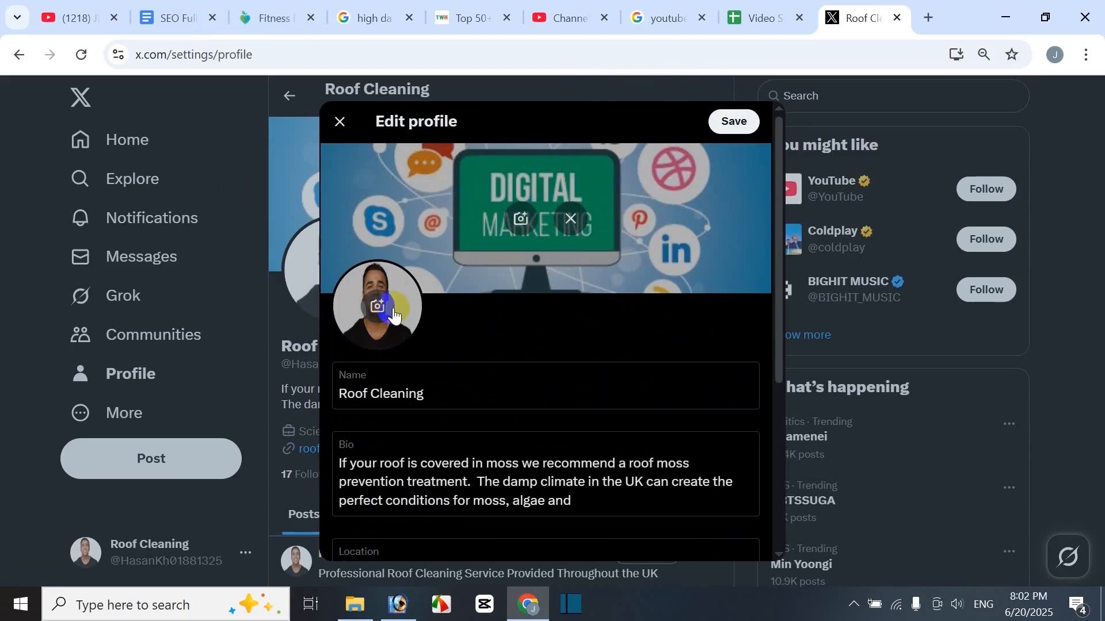
{"action": "left_click", "coordinate": [286, 20]}
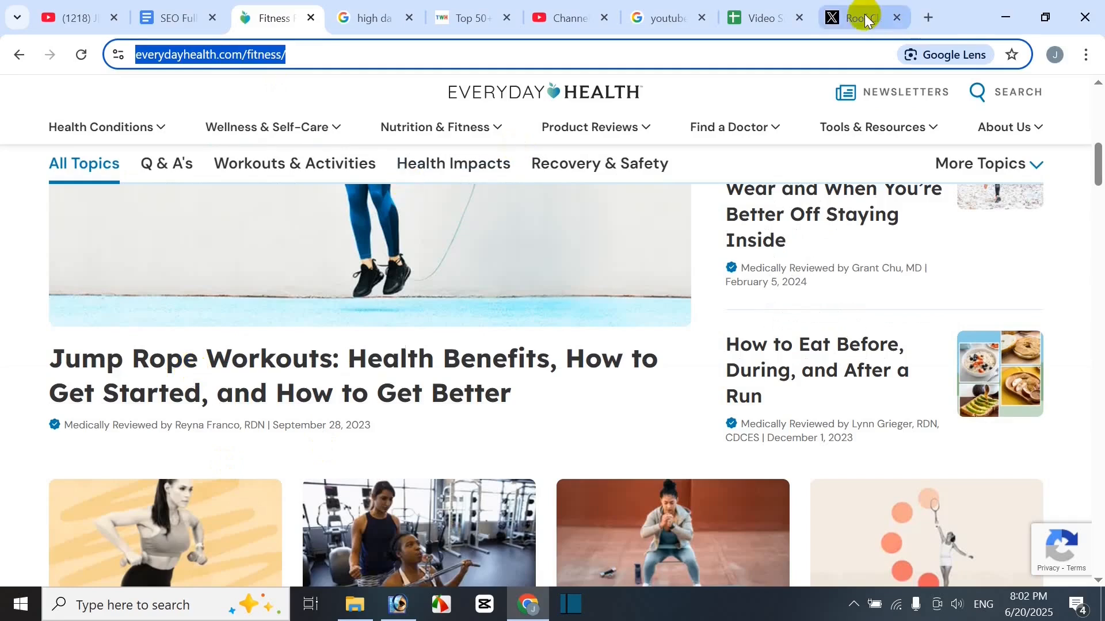
{"action": "left_click", "coordinate": [864, 17]}
{"action": "left_click", "coordinate": [340, 122]}
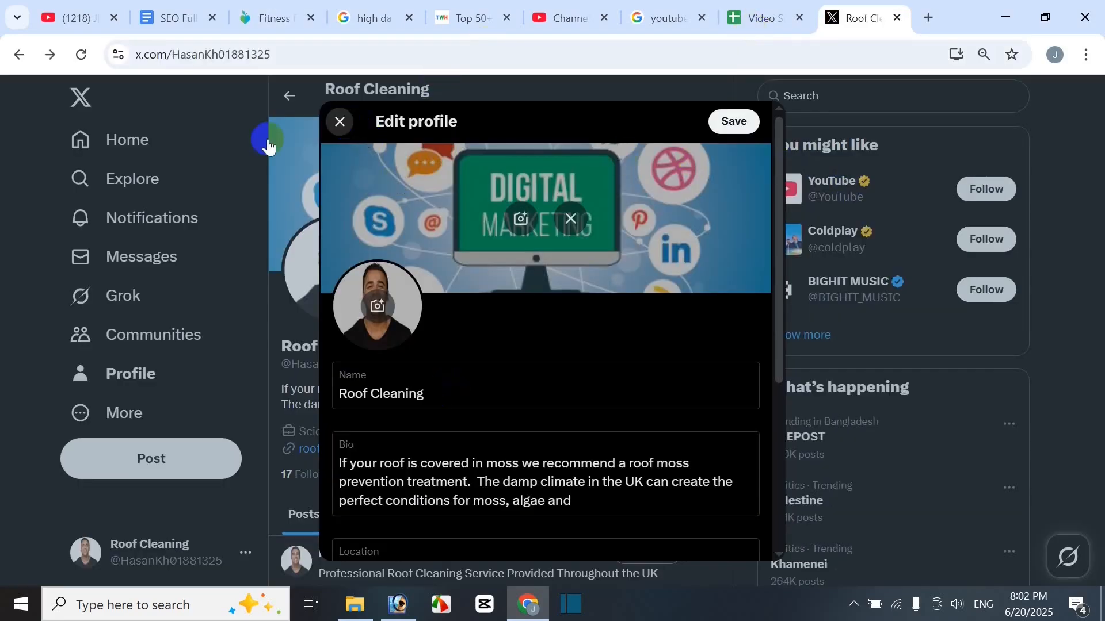
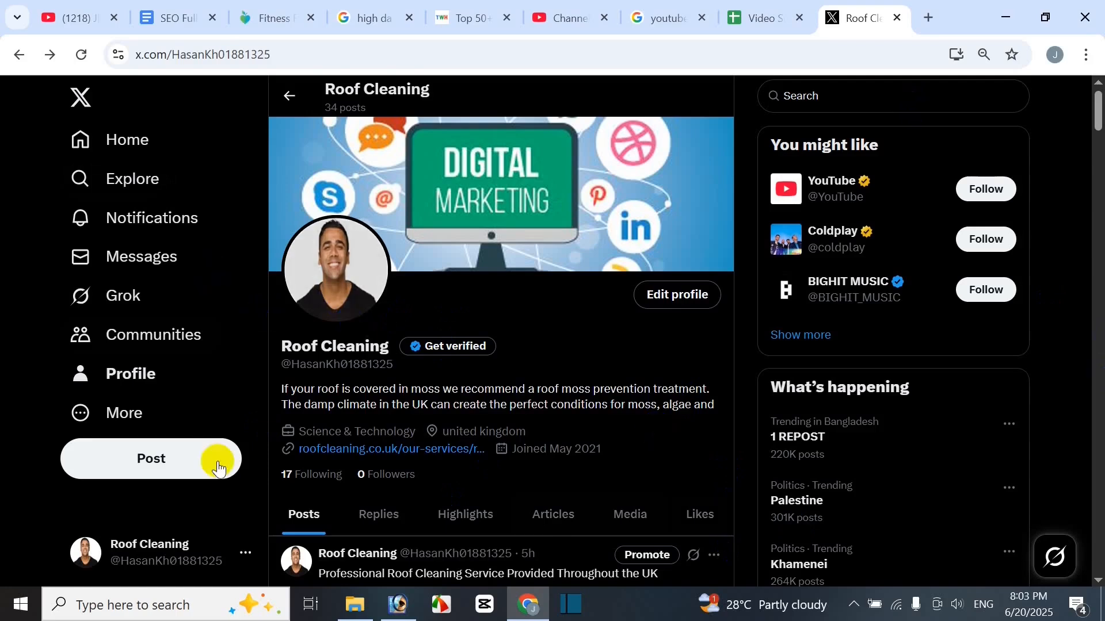
Start a new X post and paste in the fitness title from the Google Doc
{"action": "left_click", "coordinate": [154, 458]}
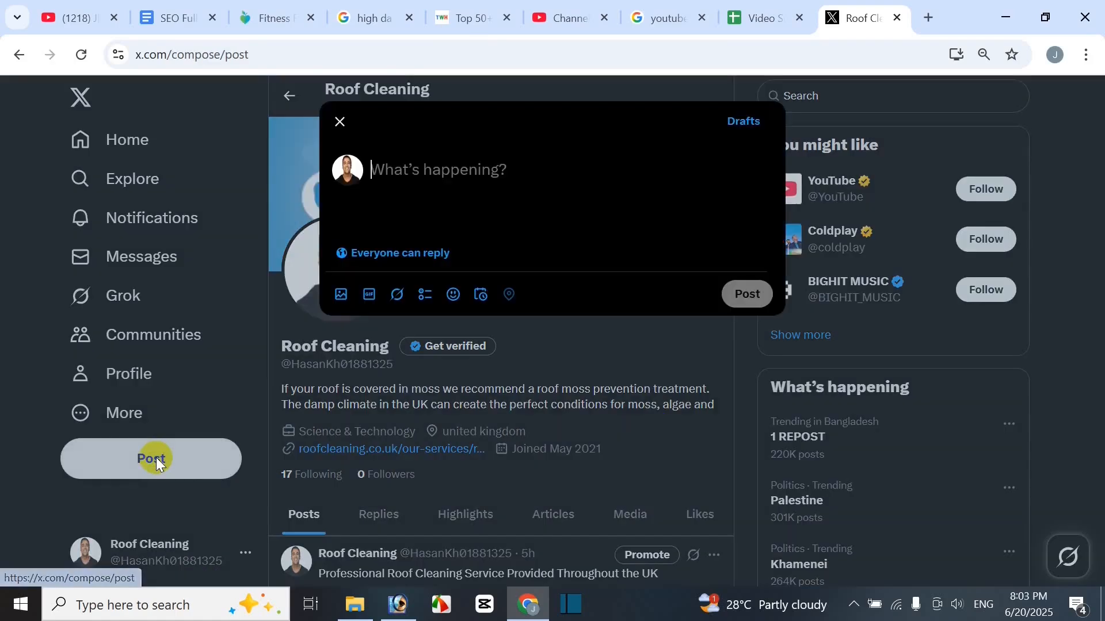
{"action": "left_click", "coordinate": [167, 22]}
{"action": "scroll", "coordinate": [400, 379], "scroll_direction": "up", "scroll_amount": 4}
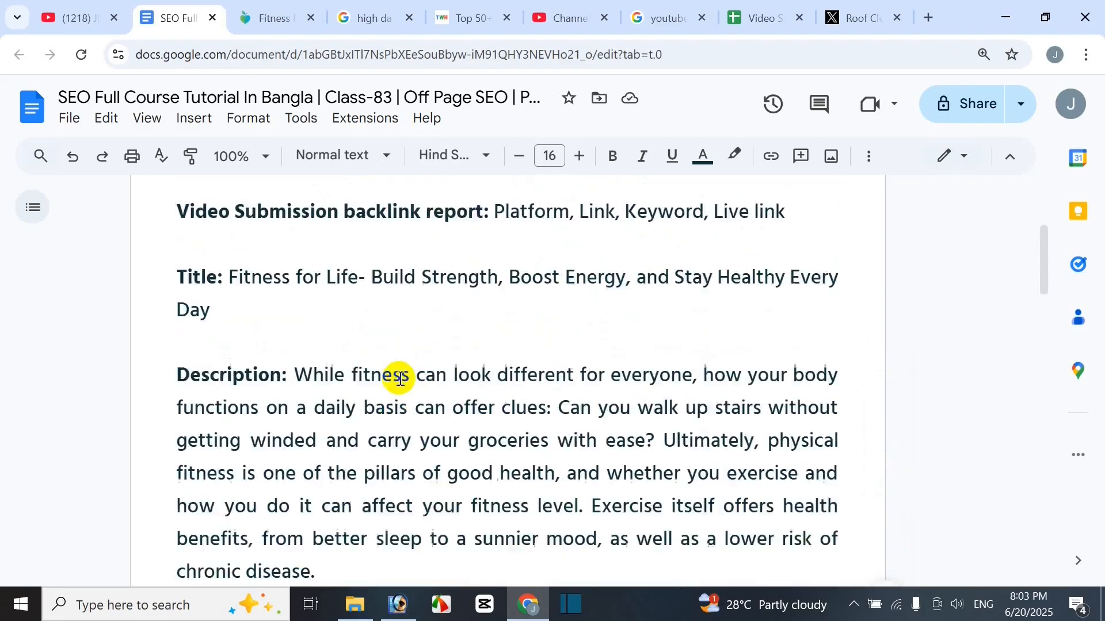
{"action": "scroll", "coordinate": [400, 380], "scroll_direction": "up", "scroll_amount": 2}
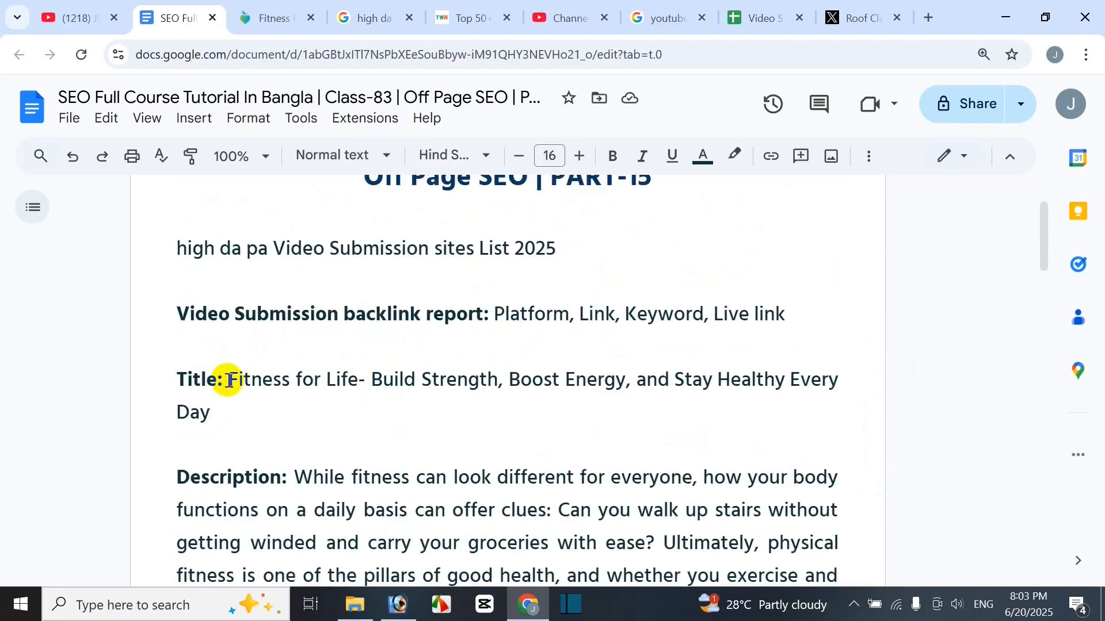
{"action": "left_click_drag", "start_coordinate": [228, 380], "coordinate": [239, 409]}
{"action": "key", "text": "ctrl+c"}
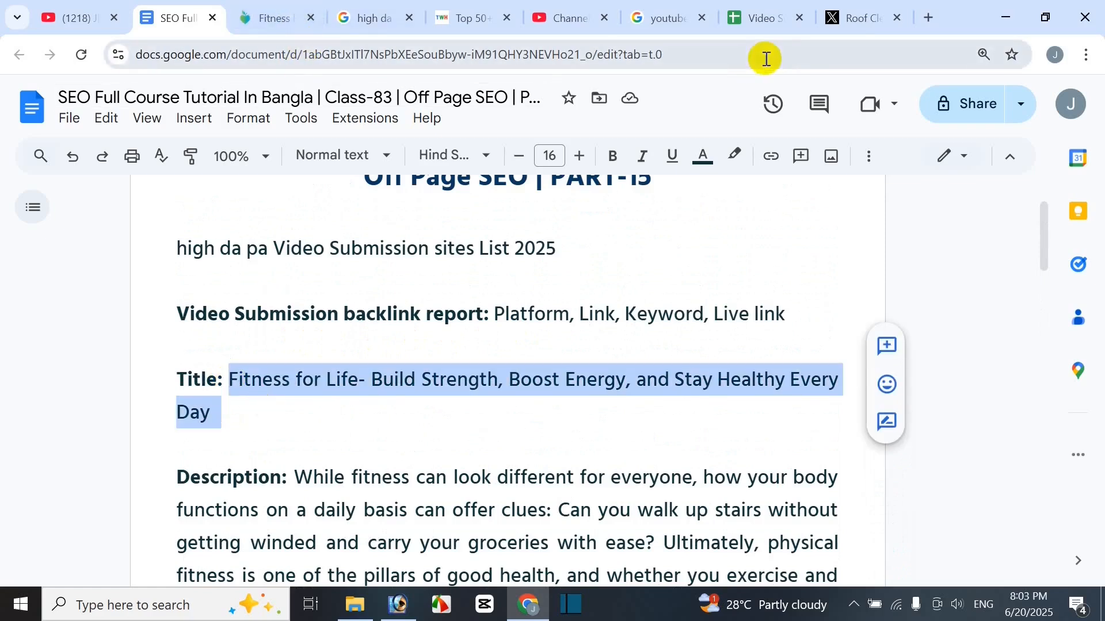
{"action": "left_click", "coordinate": [851, 18]}
{"action": "key", "text": "ctrl+v"}
{"action": "key", "text": "Return"}
{"action": "key", "text": "Return"}
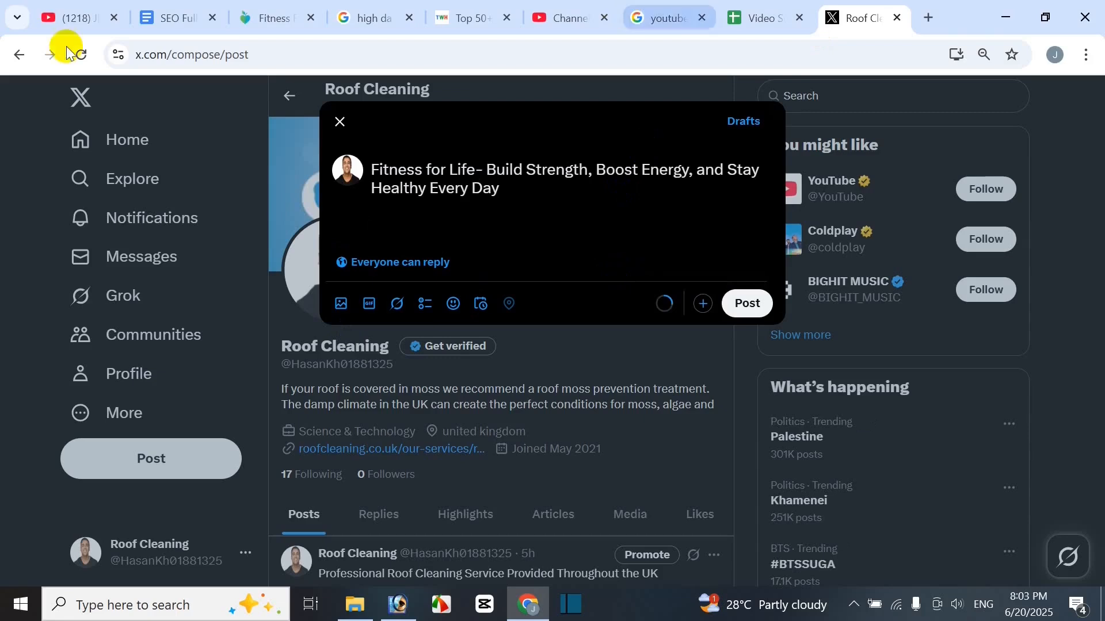
Paste the fitness description from the Google Doc below the title
{"action": "left_click", "coordinate": [173, 18]}
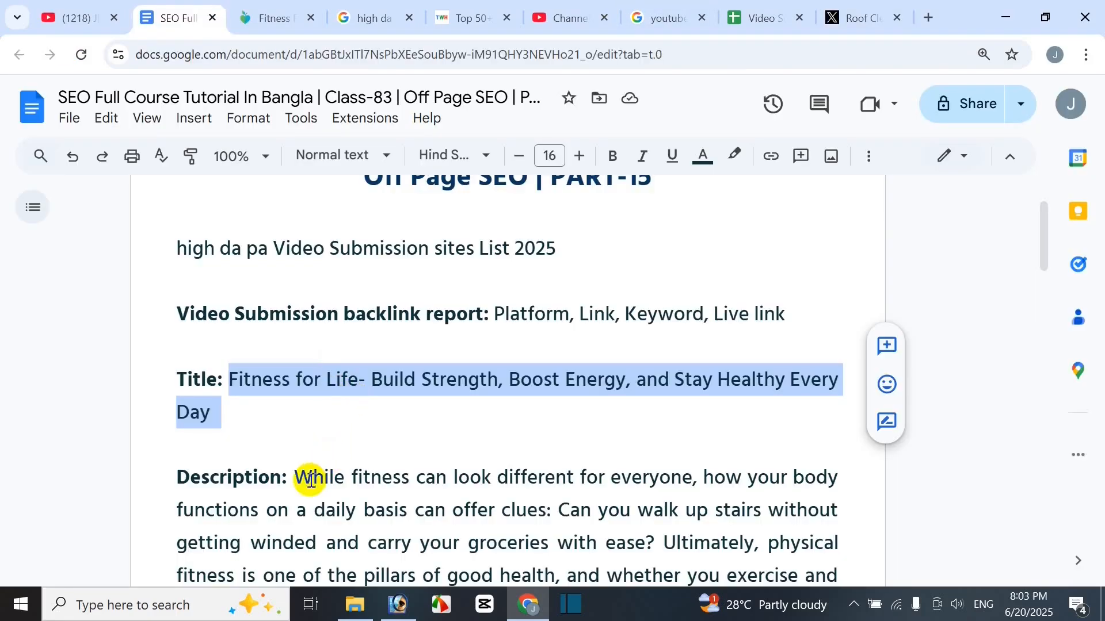
{"action": "left_click_drag", "start_coordinate": [300, 477], "coordinate": [656, 543]}
{"action": "key", "text": "ctrl+c"}
{"action": "left_click", "coordinate": [837, 20]}
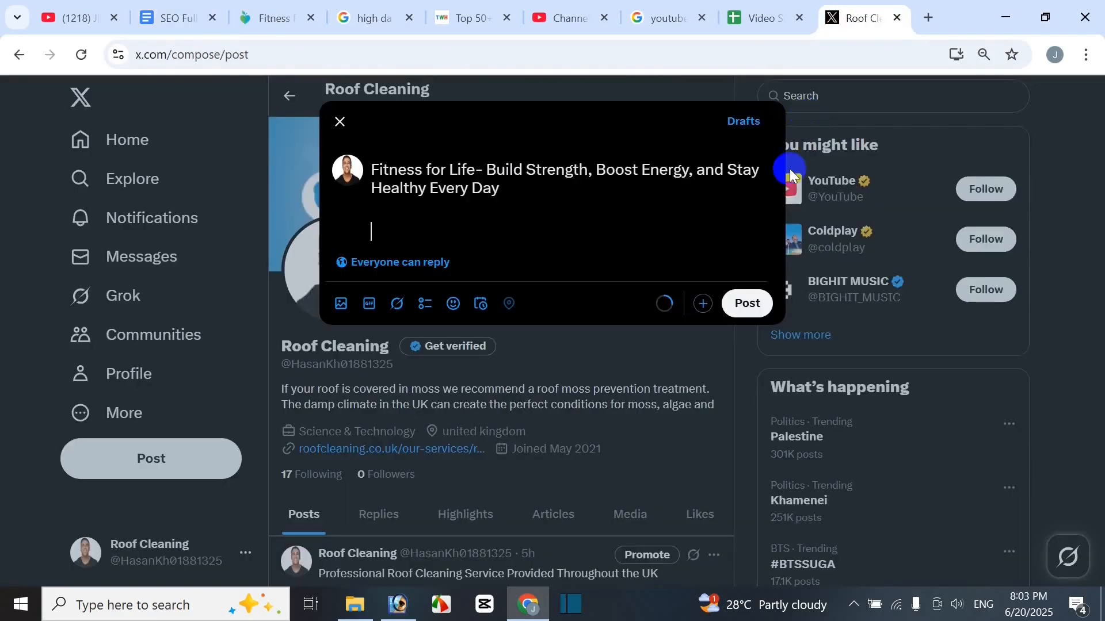
{"action": "key", "text": "ctrl+v"}
{"action": "key", "text": "Return"}
{"action": "key", "text": "Return"}
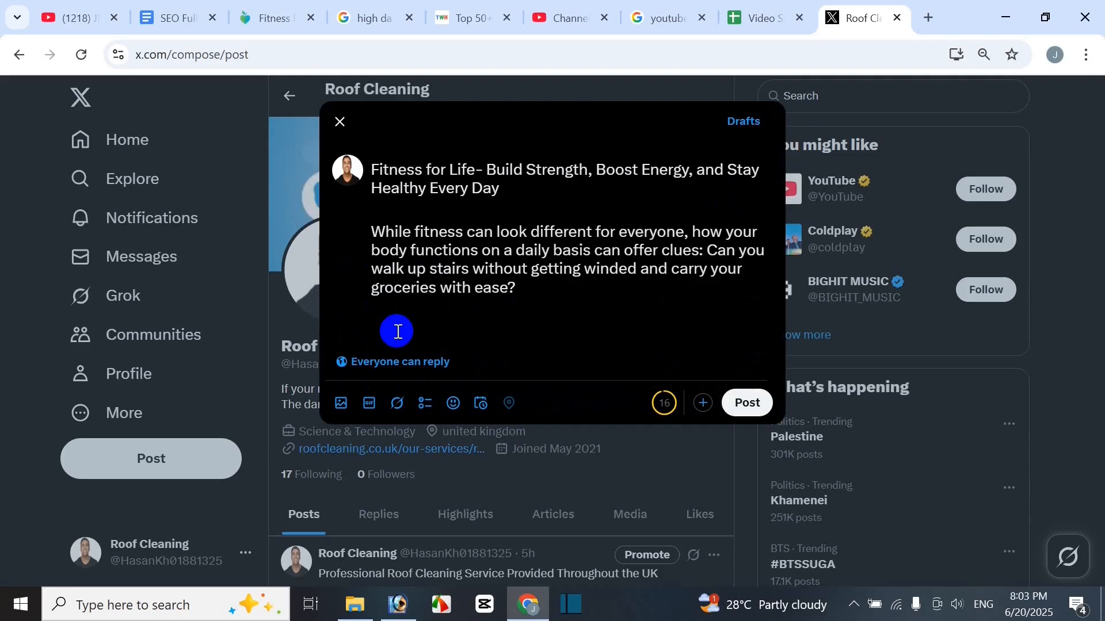
Add the everydayhealth.com fitness article link to the post and open the Downloads folder
{"action": "left_click", "coordinate": [277, 21]}
{"action": "left_click", "coordinate": [310, 67]}
{"action": "key", "text": "ctrl+c"}
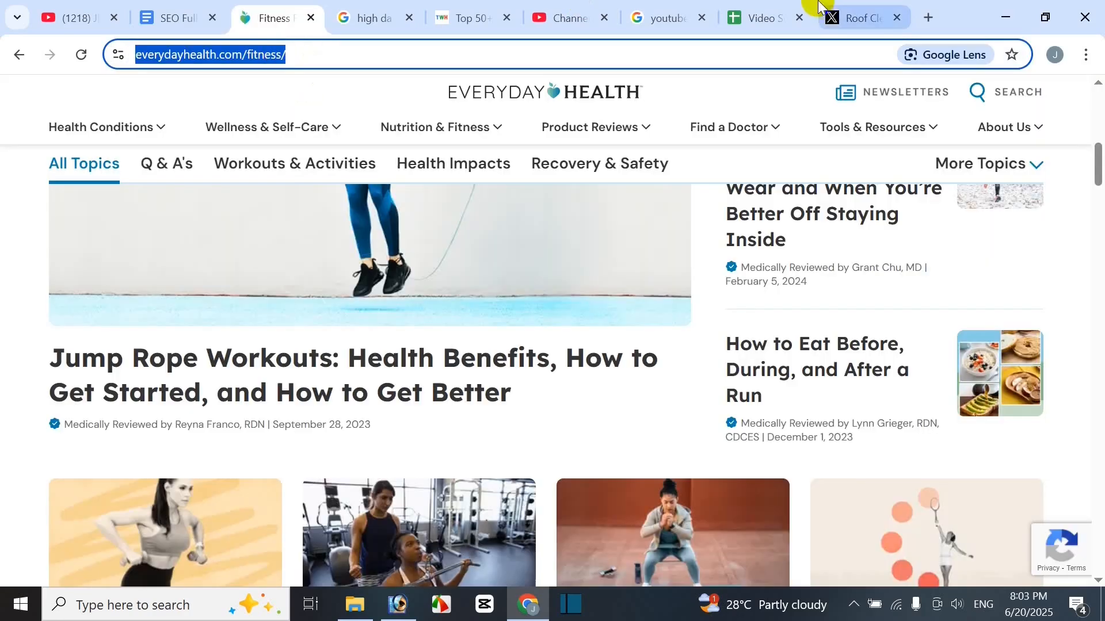
{"action": "left_click", "coordinate": [845, 17]}
{"action": "key", "text": "ctrl+v"}
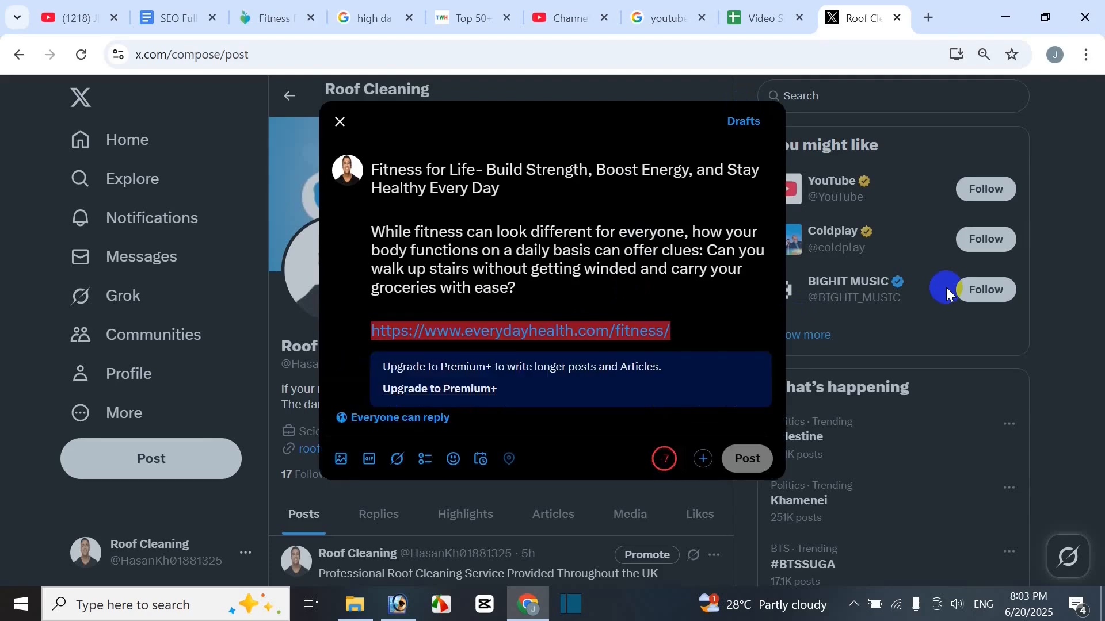
{"action": "key", "text": "Return"}
{"action": "key", "text": "Return"}
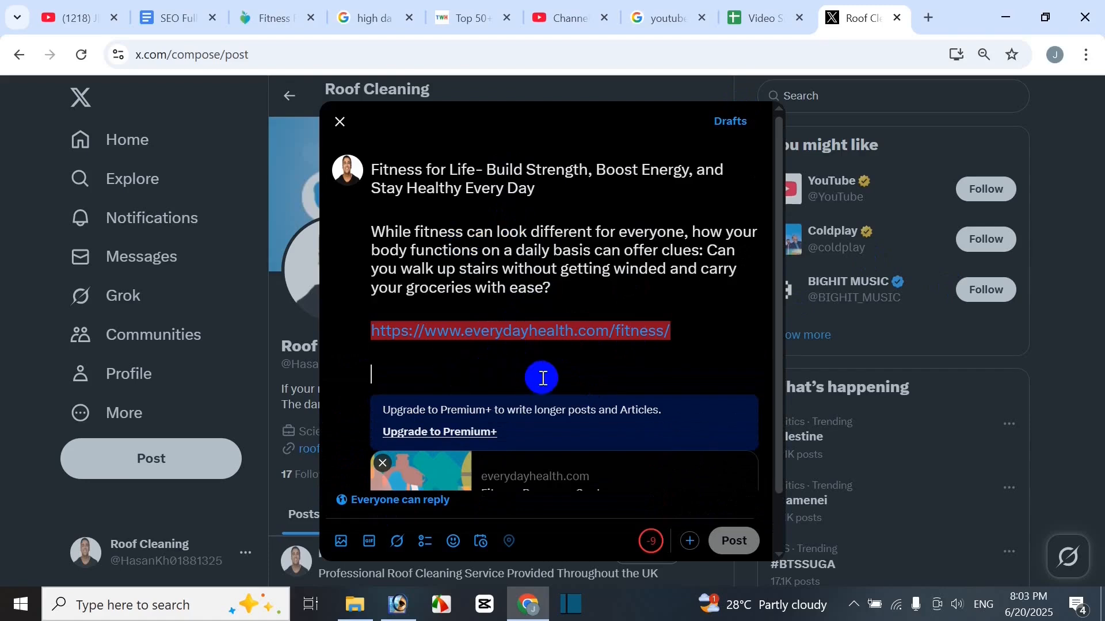
{"action": "left_click", "coordinate": [369, 612]}
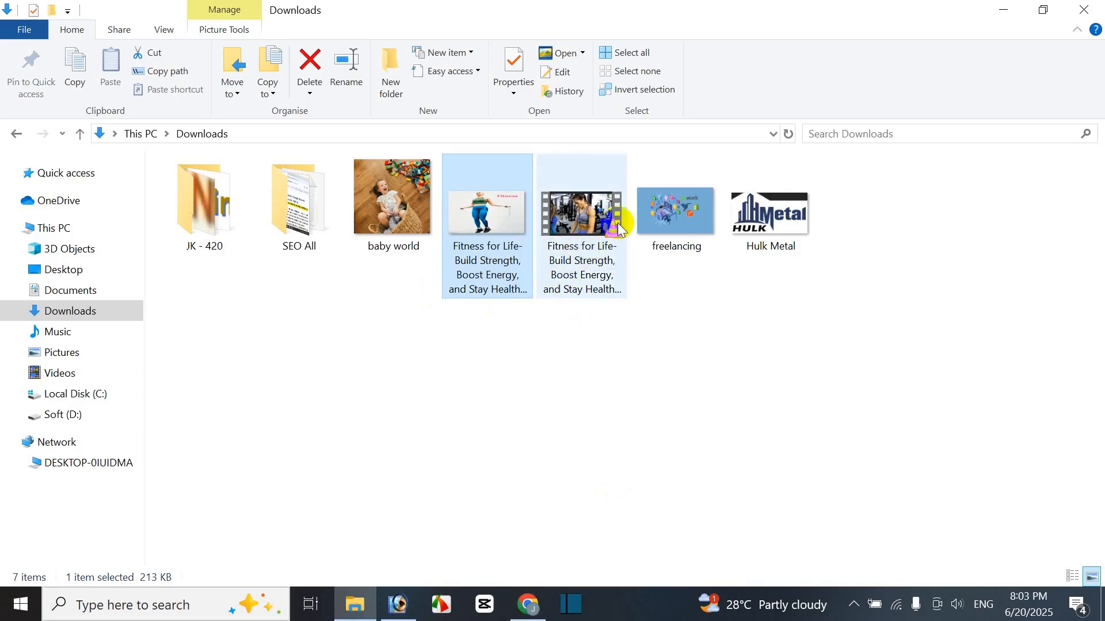
Attach the Fitness for Life MP4 video from Downloads to the X draft
{"action": "left_click", "coordinate": [528, 604]}
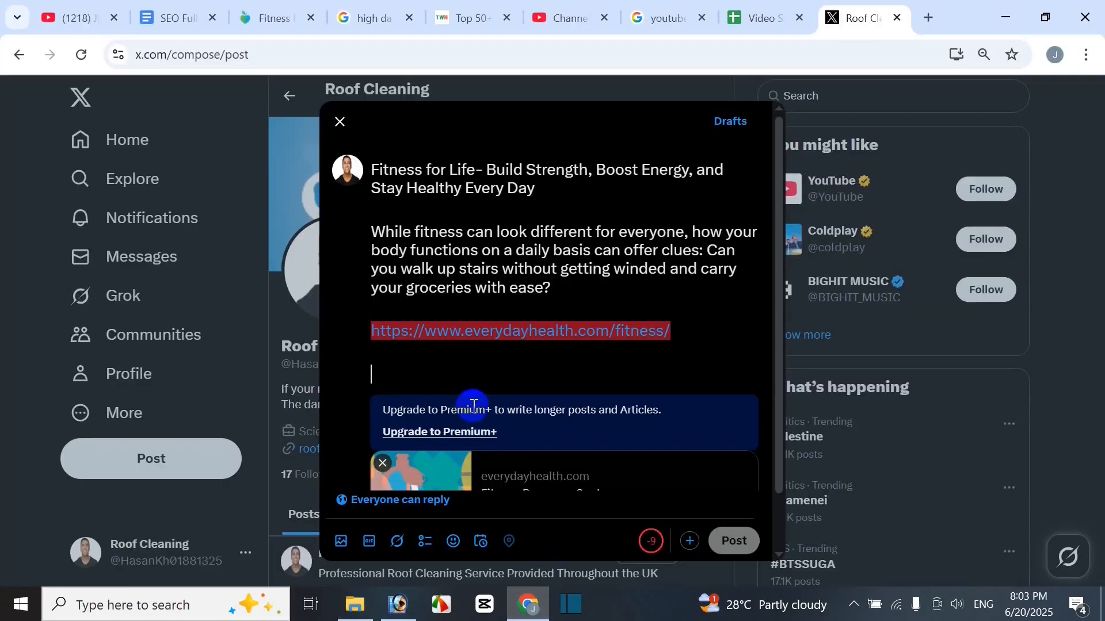
{"action": "left_click", "coordinate": [343, 542]}
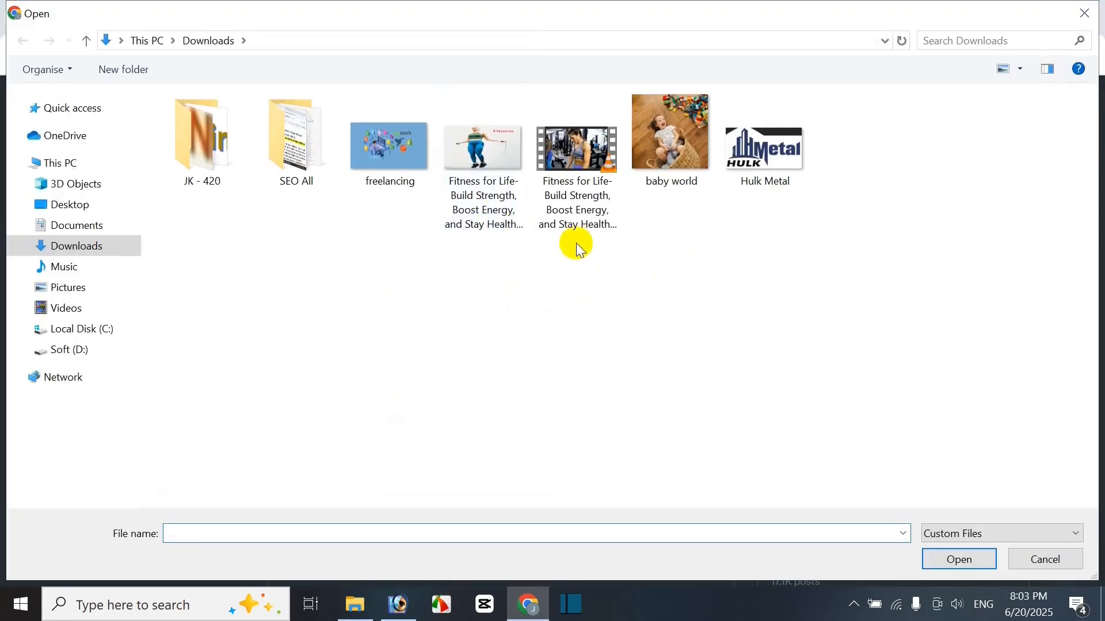
{"action": "left_click", "coordinate": [579, 228]}
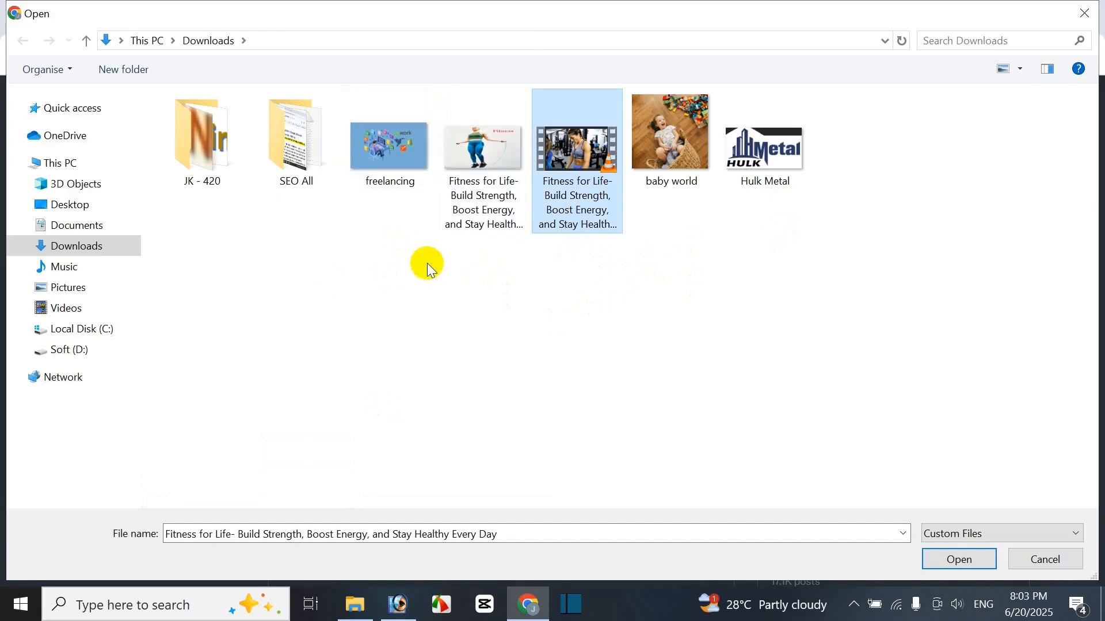
{"action": "left_click", "coordinate": [454, 224]}
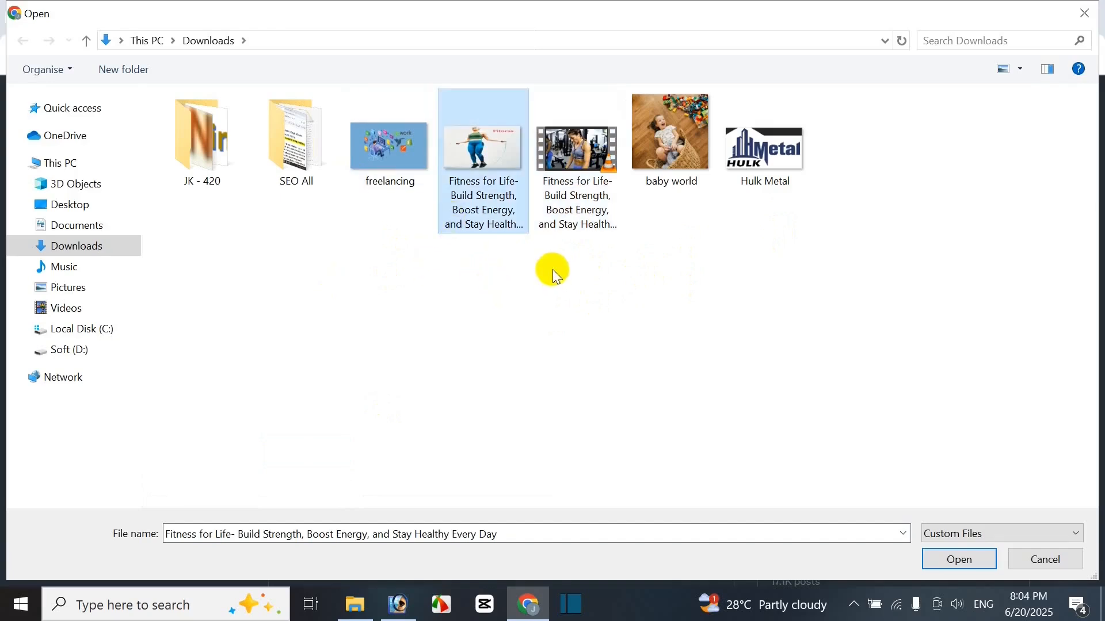
{"action": "left_click", "coordinate": [571, 221]}
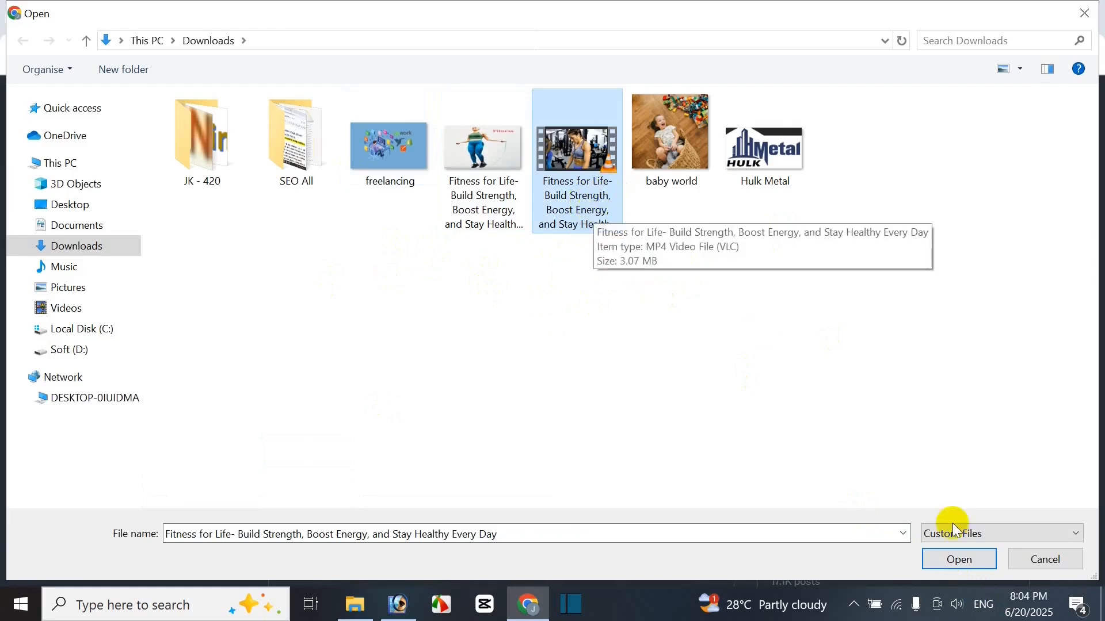
{"action": "left_click", "coordinate": [958, 559]}
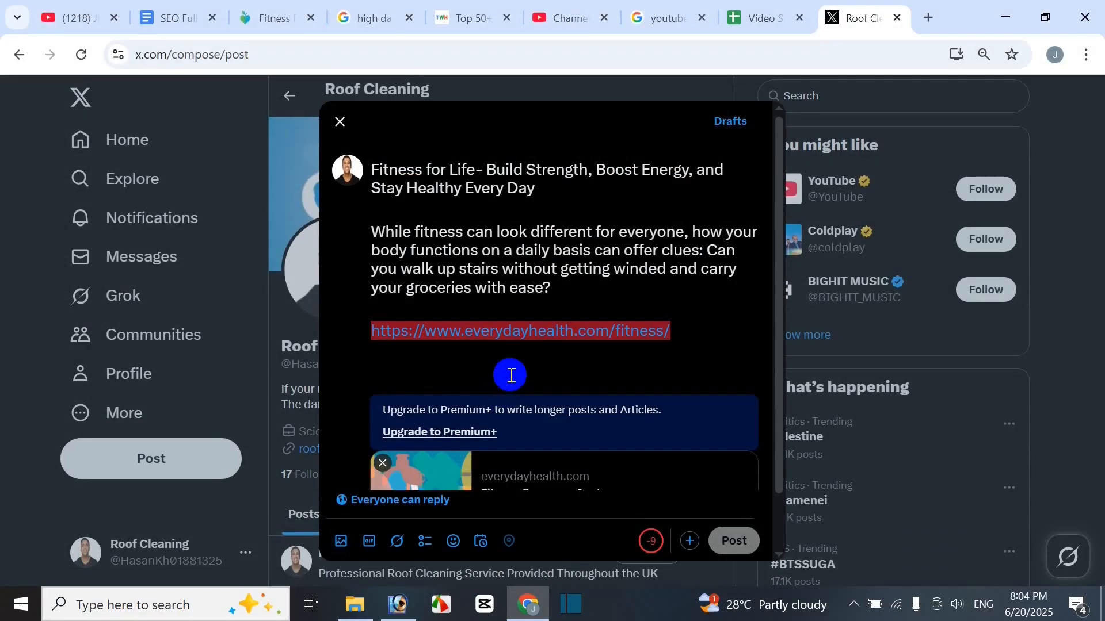
Delete the description's last words so the post fits X's character limit
{"action": "scroll", "coordinate": [632, 344], "scroll_direction": "down", "scroll_amount": 3}
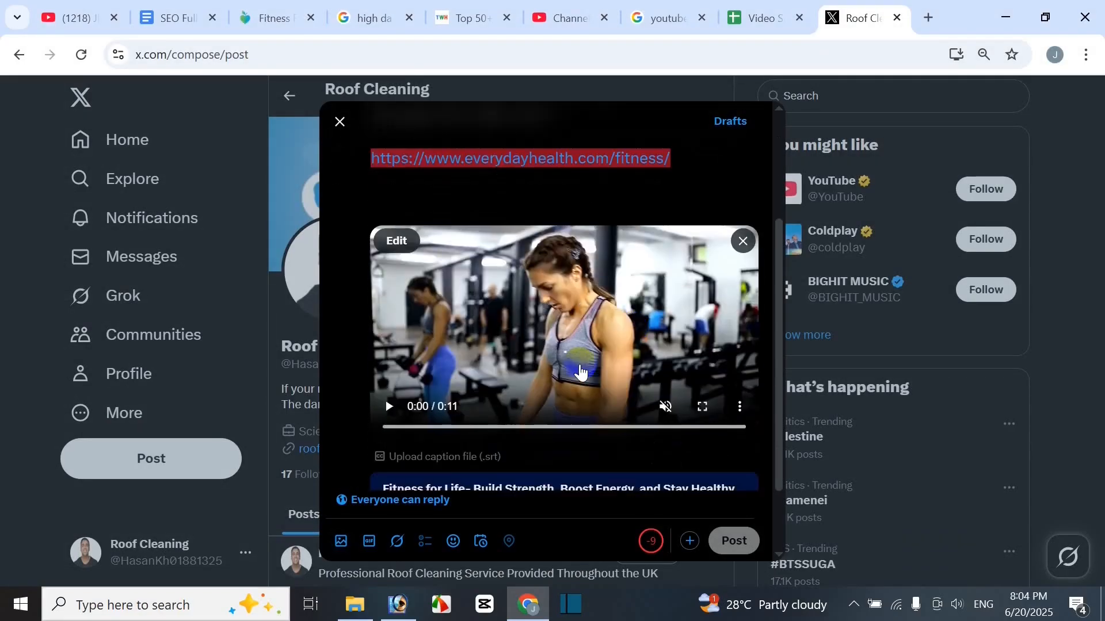
{"action": "scroll", "coordinate": [555, 346], "scroll_direction": "up", "scroll_amount": 2}
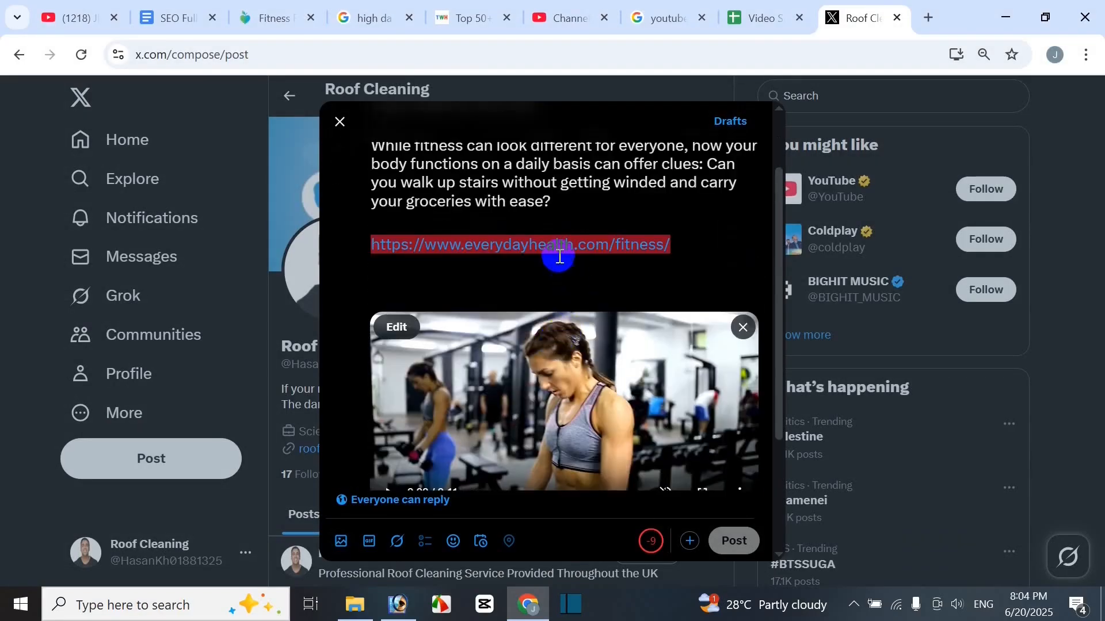
{"action": "scroll", "coordinate": [573, 345], "scroll_direction": "down", "scroll_amount": 2}
{"action": "scroll", "coordinate": [543, 333], "scroll_direction": "up", "scroll_amount": 3}
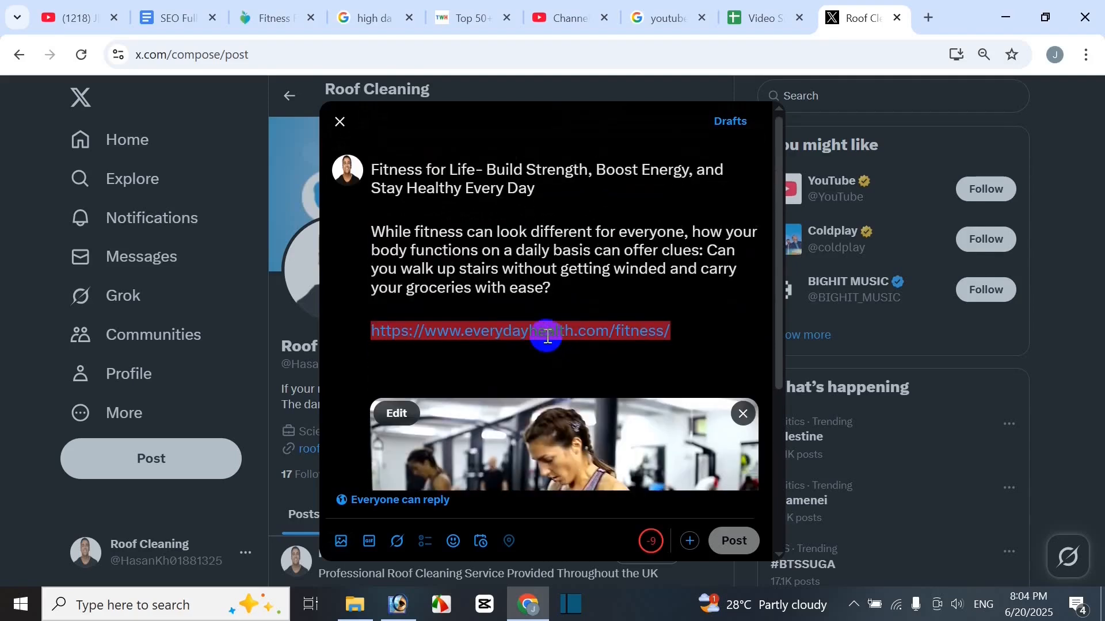
{"action": "left_click_drag", "start_coordinate": [551, 287], "coordinate": [371, 288]}
{"action": "key", "text": "BackSpace"}
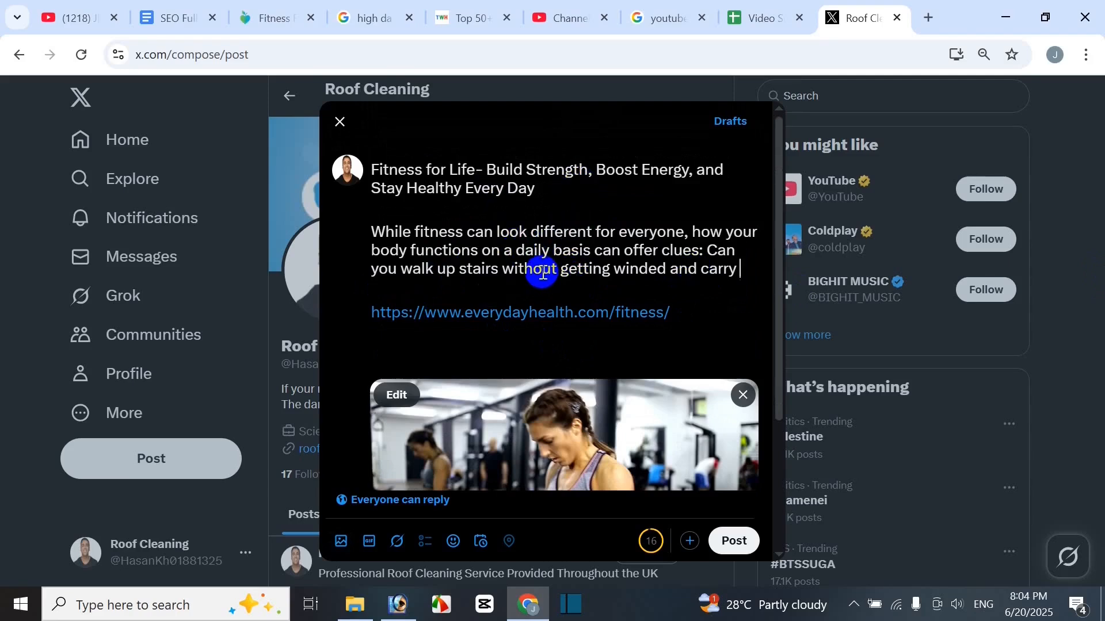
{"action": "left_click_drag", "start_coordinate": [389, 168], "coordinate": [423, 169]}
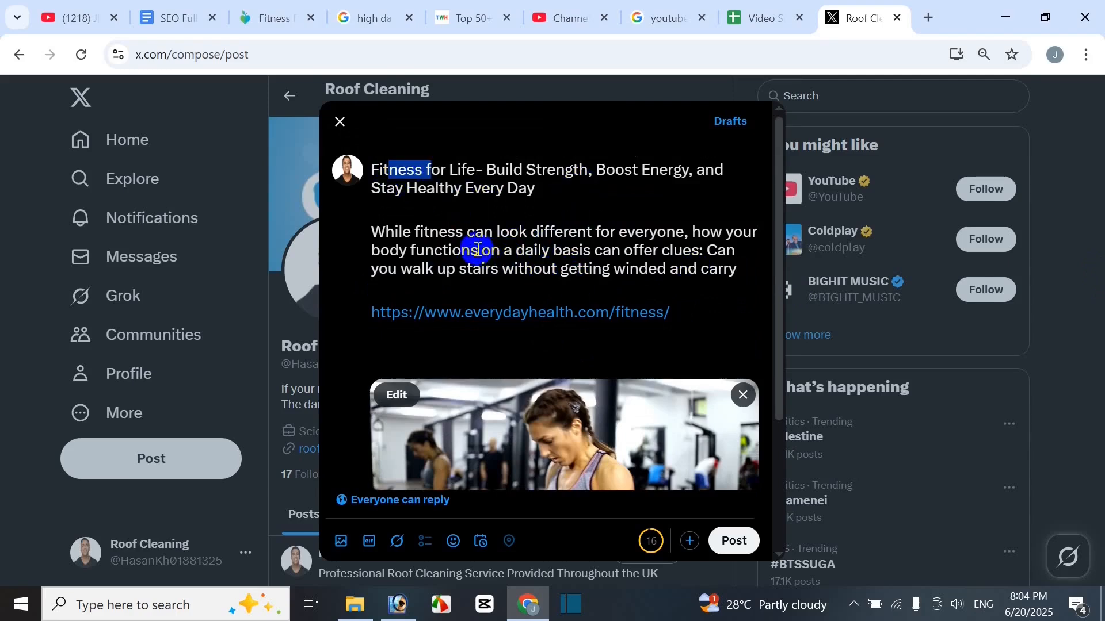
{"action": "left_click_drag", "start_coordinate": [478, 250], "coordinate": [549, 249]}
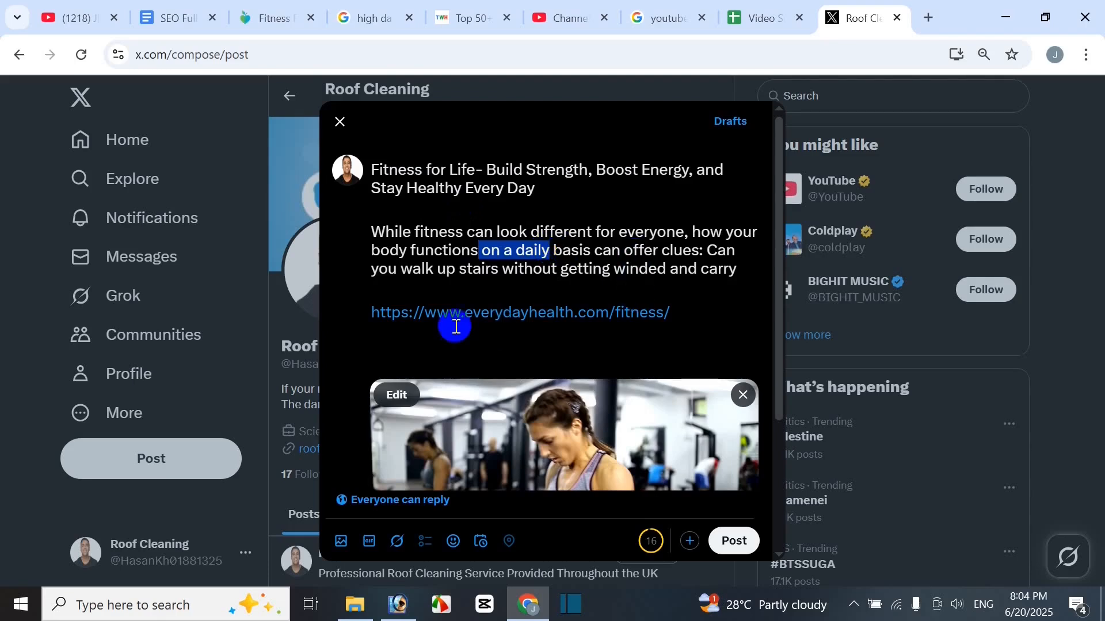
{"action": "scroll", "coordinate": [609, 300], "scroll_direction": "down", "scroll_amount": 3}
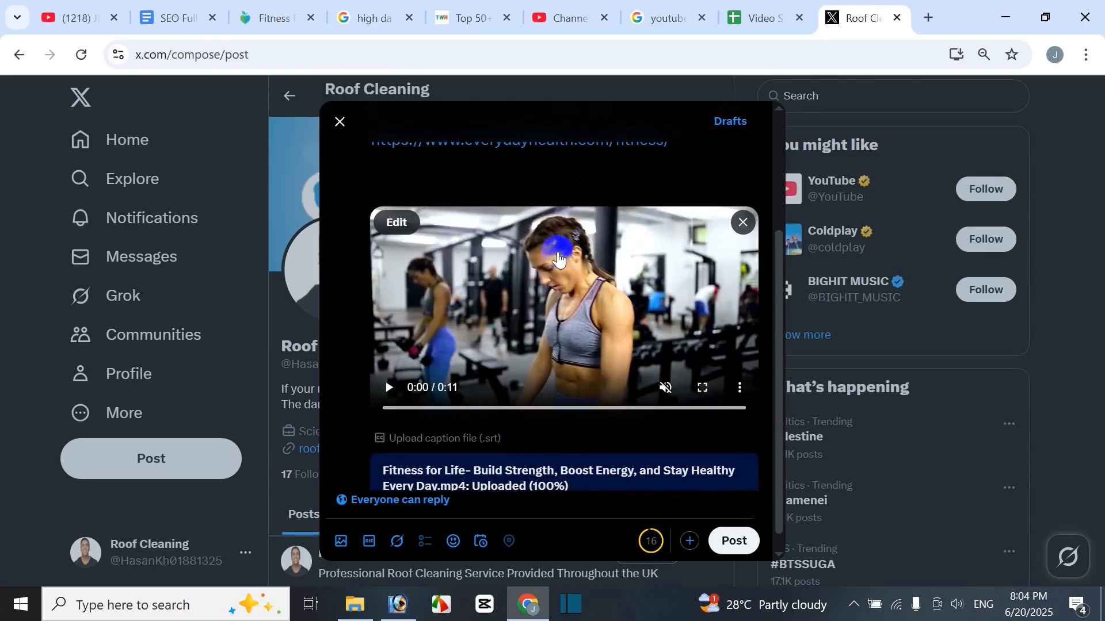
{"action": "scroll", "coordinate": [650, 377], "scroll_direction": "up", "scroll_amount": 3}
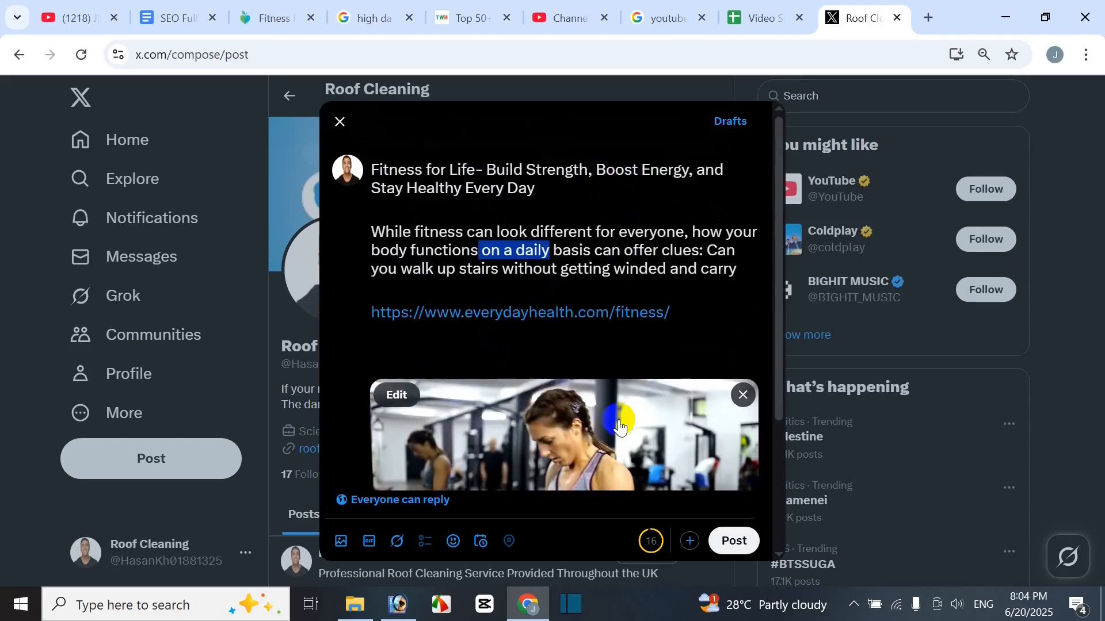
{"action": "scroll", "coordinate": [611, 426], "scroll_direction": "down", "scroll_amount": 3}
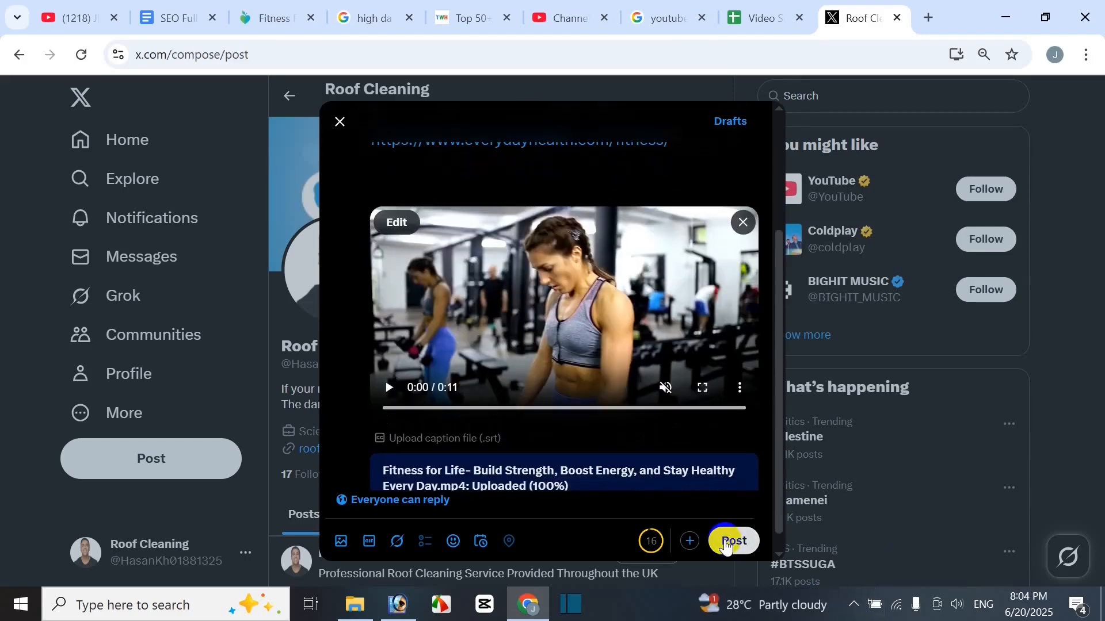
Publish the fitness video post and scroll to it on the profile
{"action": "left_click", "coordinate": [742, 538]}
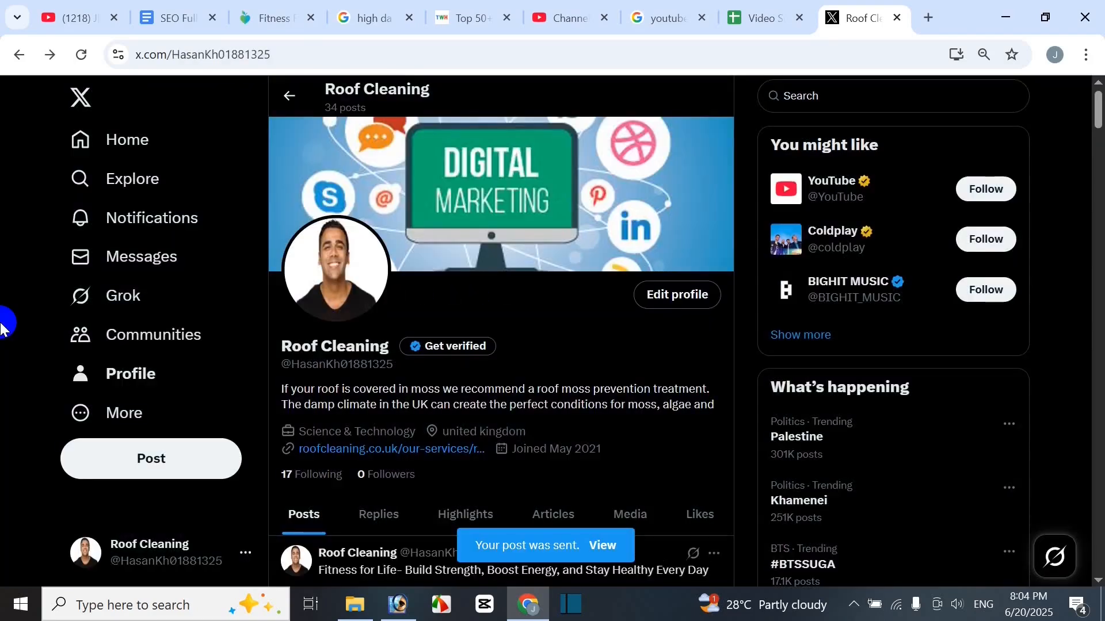
{"action": "scroll", "coordinate": [691, 356], "scroll_direction": "down", "scroll_amount": 6}
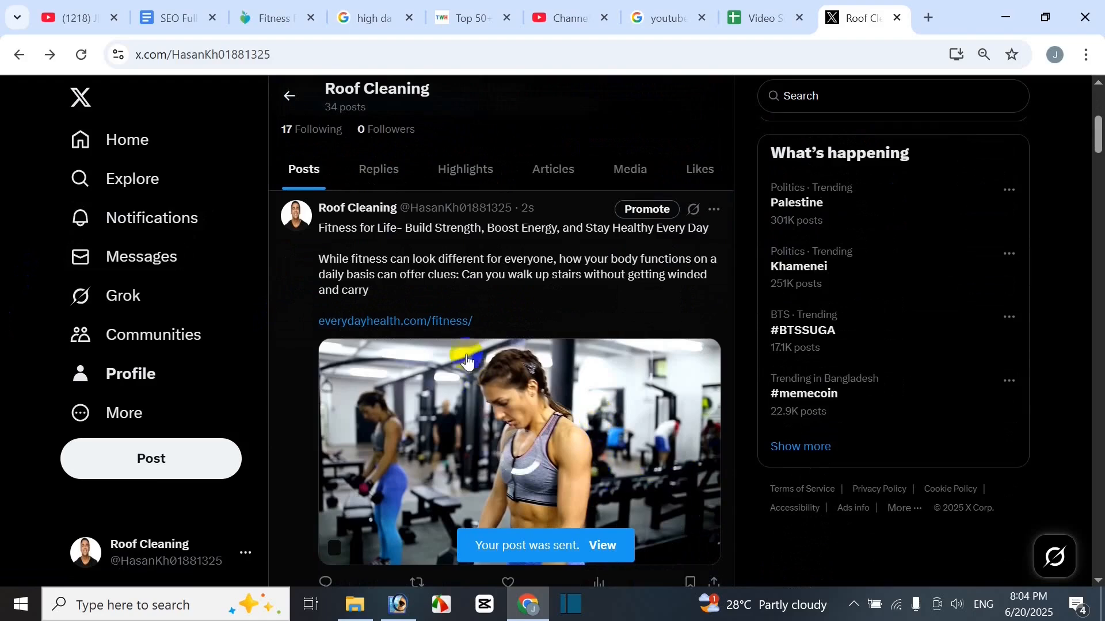
{"action": "scroll", "coordinate": [541, 345], "scroll_direction": "down", "scroll_amount": 3}
{"action": "scroll", "coordinate": [549, 371], "scroll_direction": "down", "scroll_amount": 2}
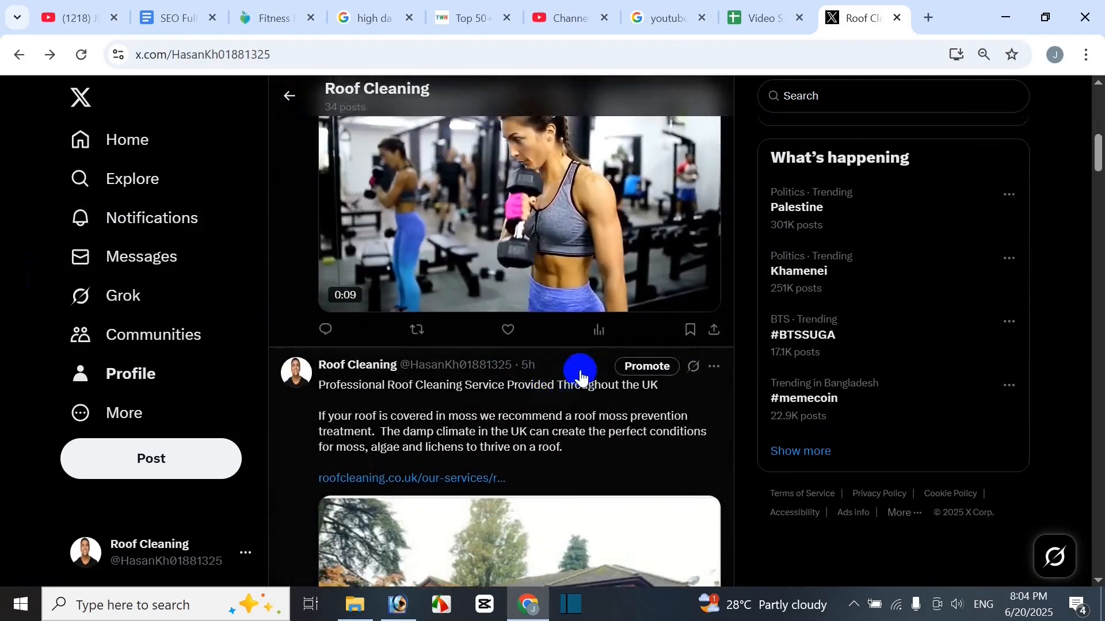
{"action": "scroll", "coordinate": [577, 370], "scroll_direction": "up", "scroll_amount": 8}
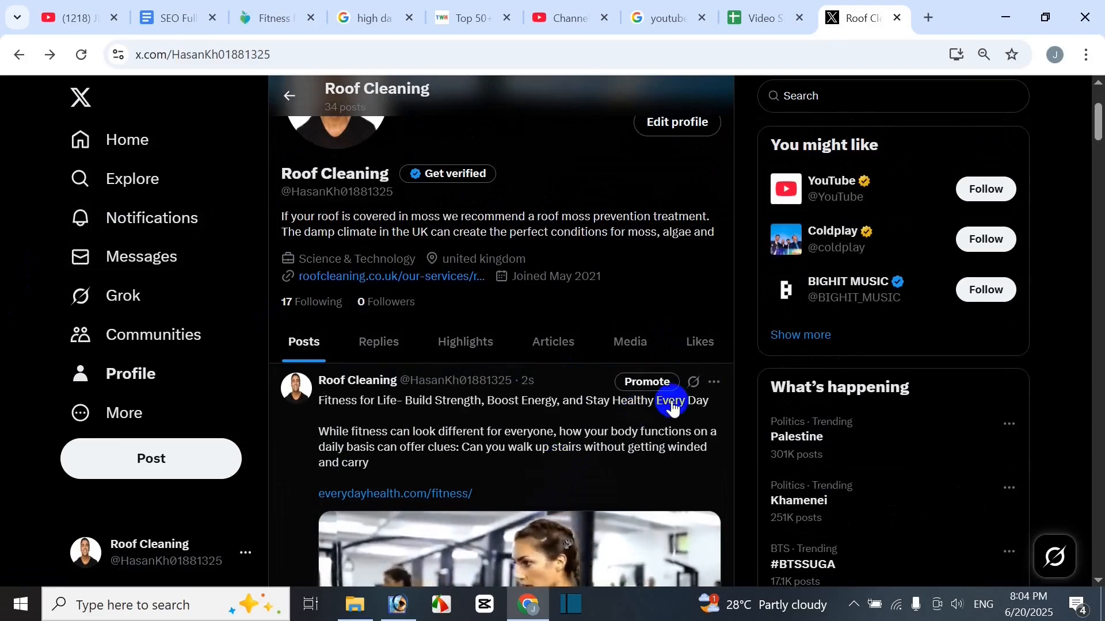
{"action": "left_click", "coordinate": [712, 384]}
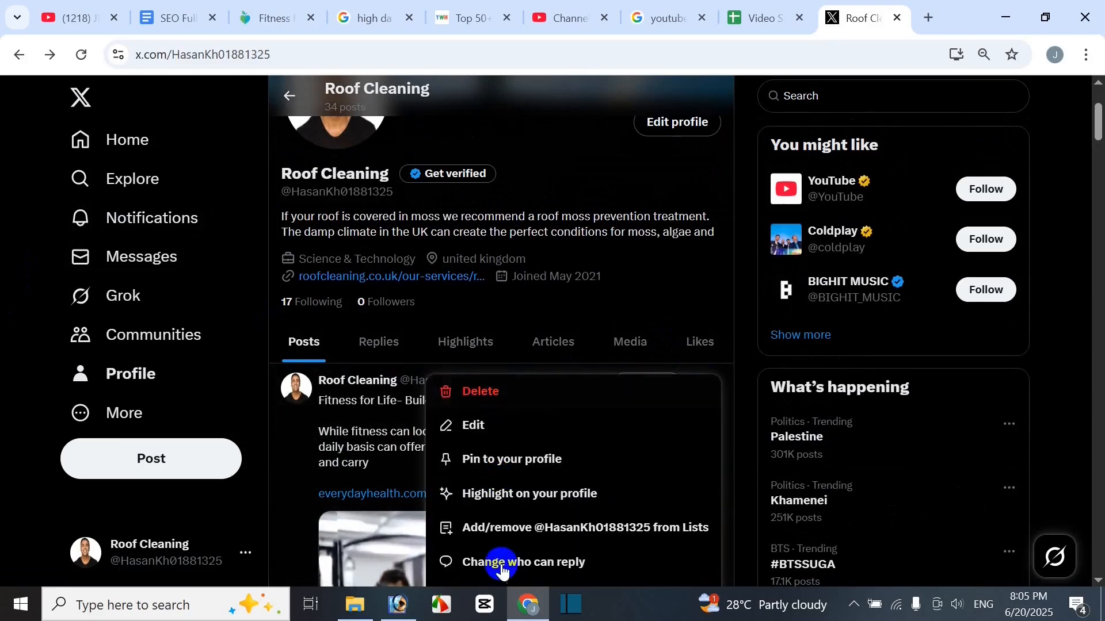
{"action": "left_click", "coordinate": [9, 374]}
{"action": "scroll", "coordinate": [525, 395], "scroll_direction": "down", "scroll_amount": 1}
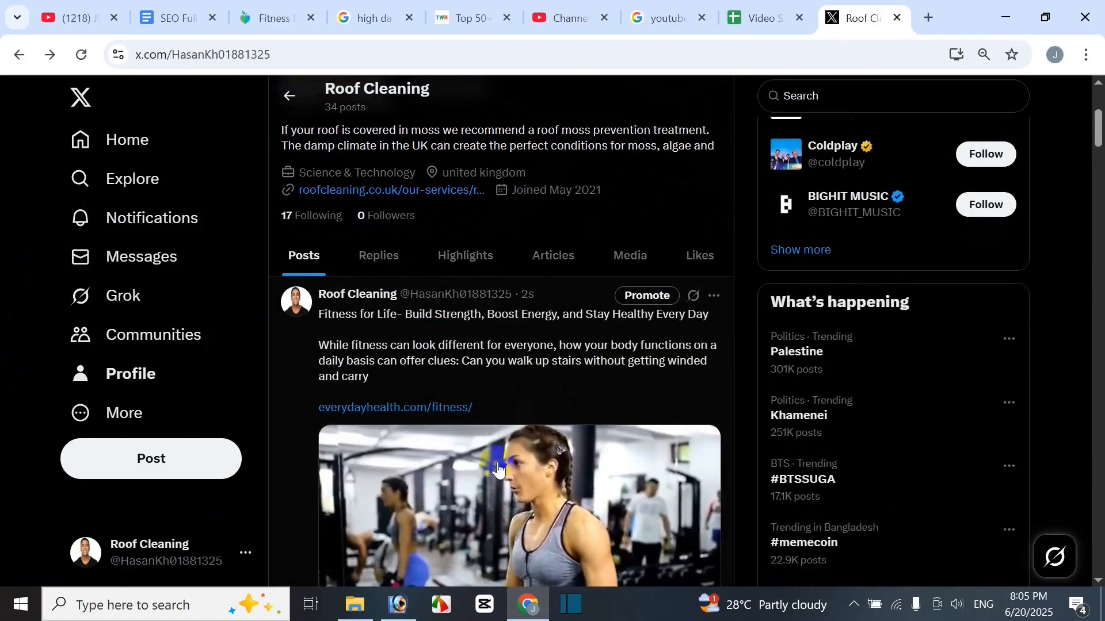
{"action": "scroll", "coordinate": [570, 380], "scroll_direction": "down", "scroll_amount": 2}
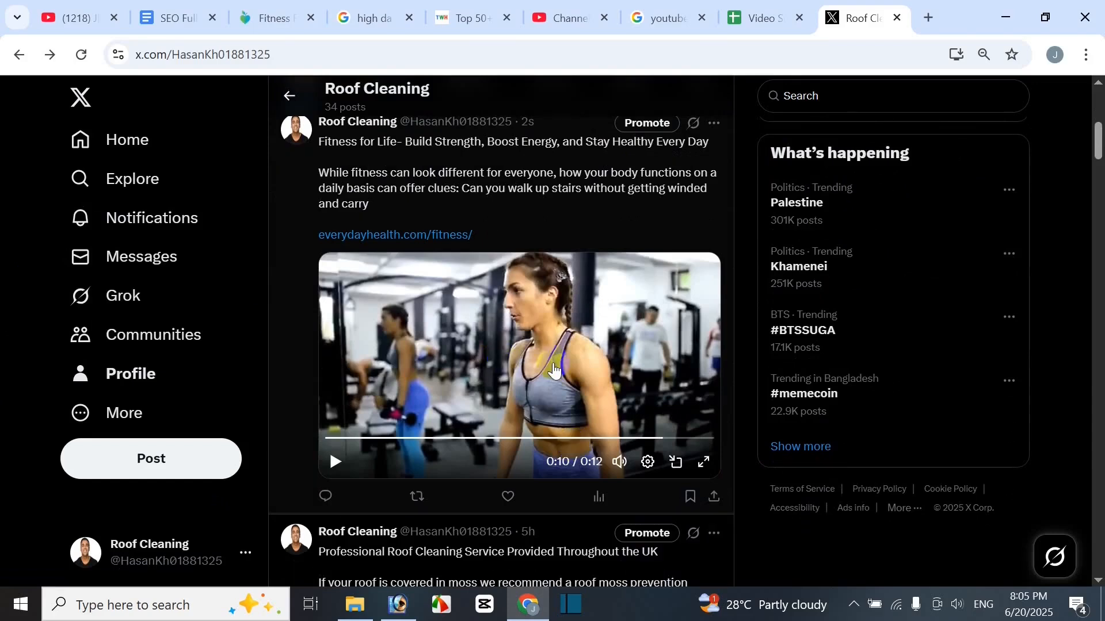
Copy the new fitness post's link through its Share menu, then return to the tracker
{"action": "left_click", "coordinate": [716, 508]}
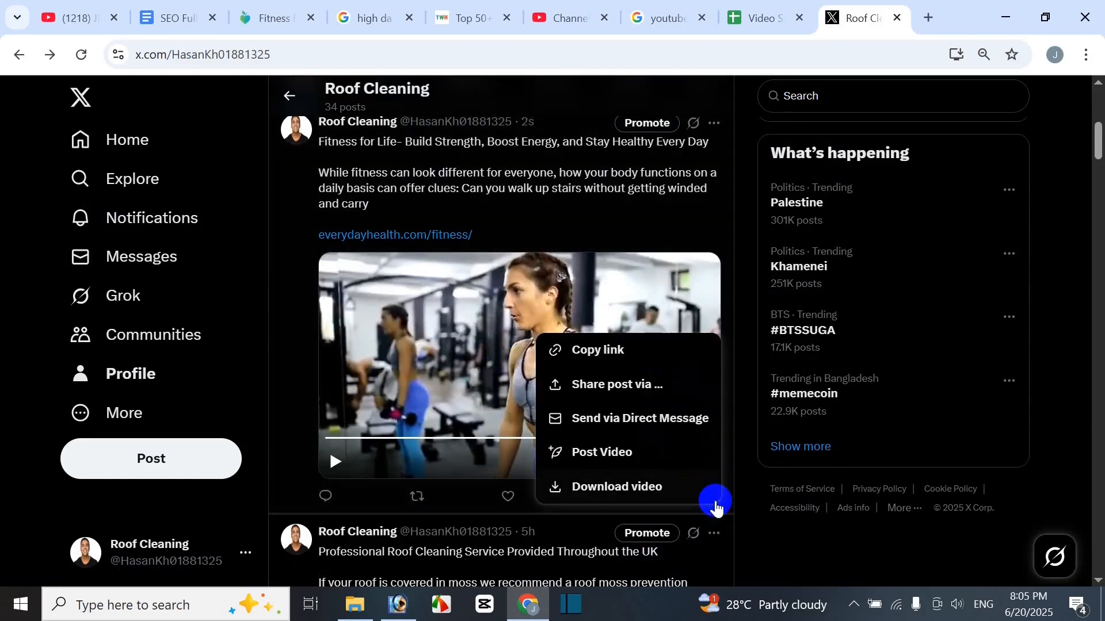
{"action": "left_click", "coordinate": [2, 299]}
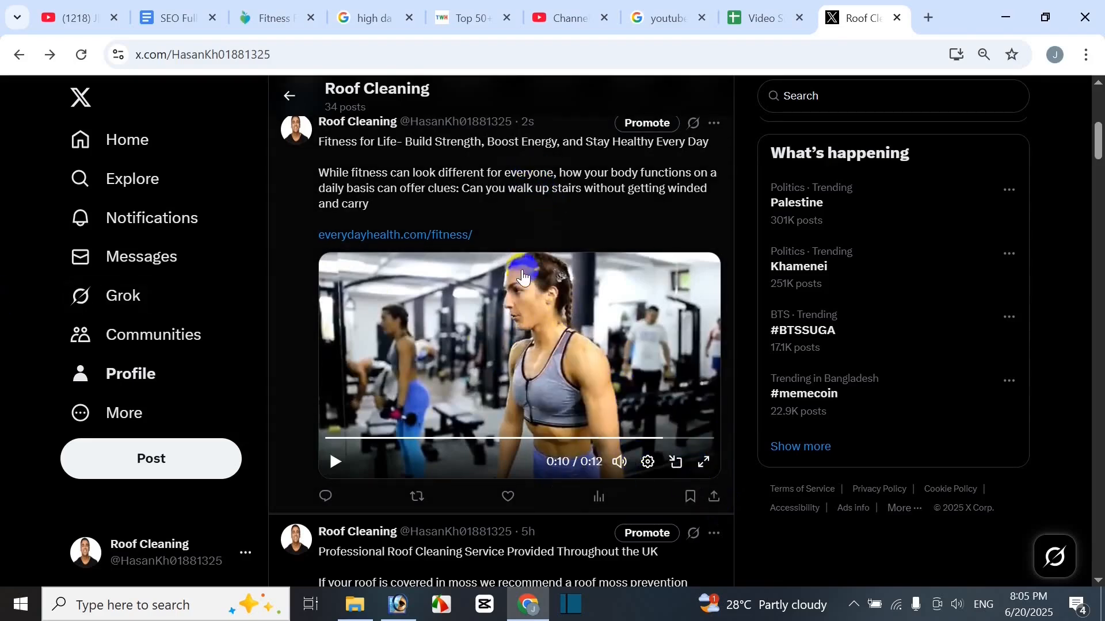
{"action": "left_click", "coordinate": [712, 506]}
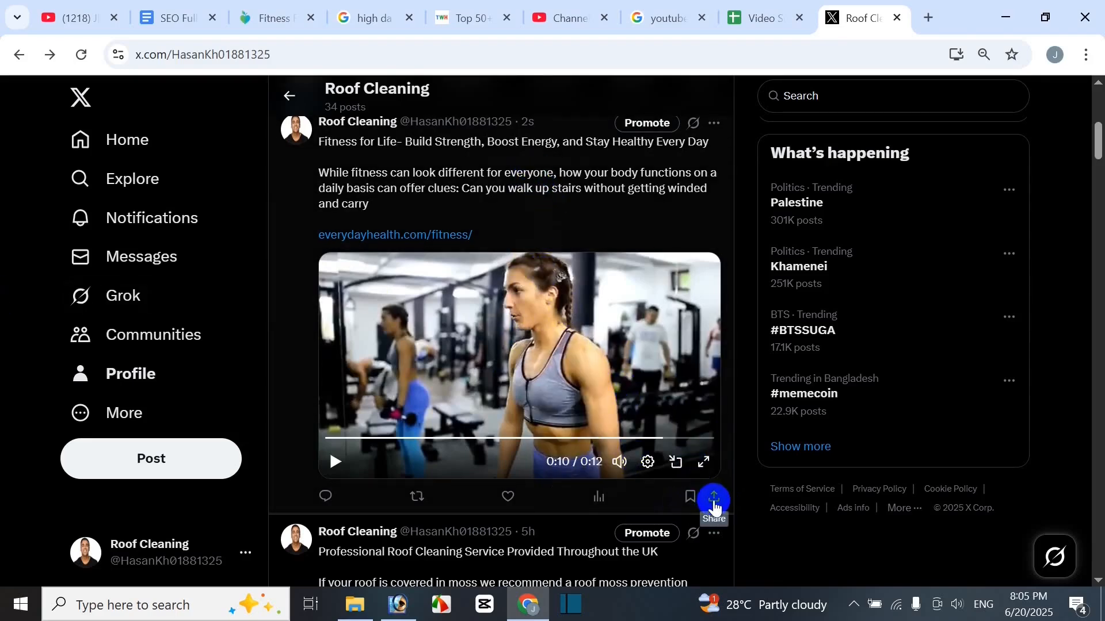
{"action": "left_click", "coordinate": [596, 347]}
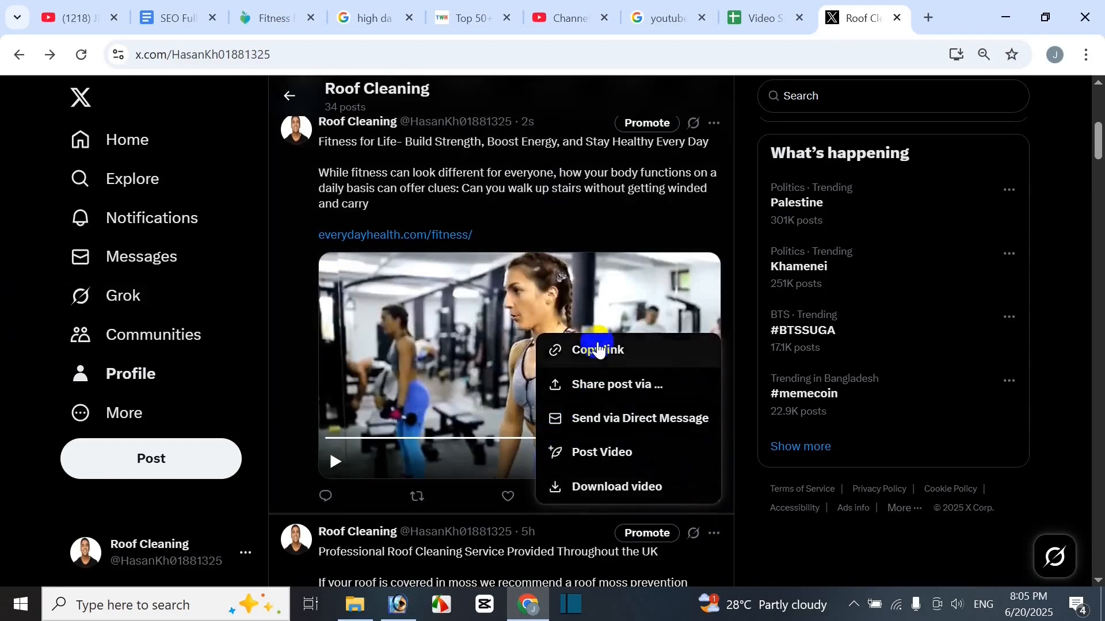
{"action": "left_click", "coordinate": [759, 16]}
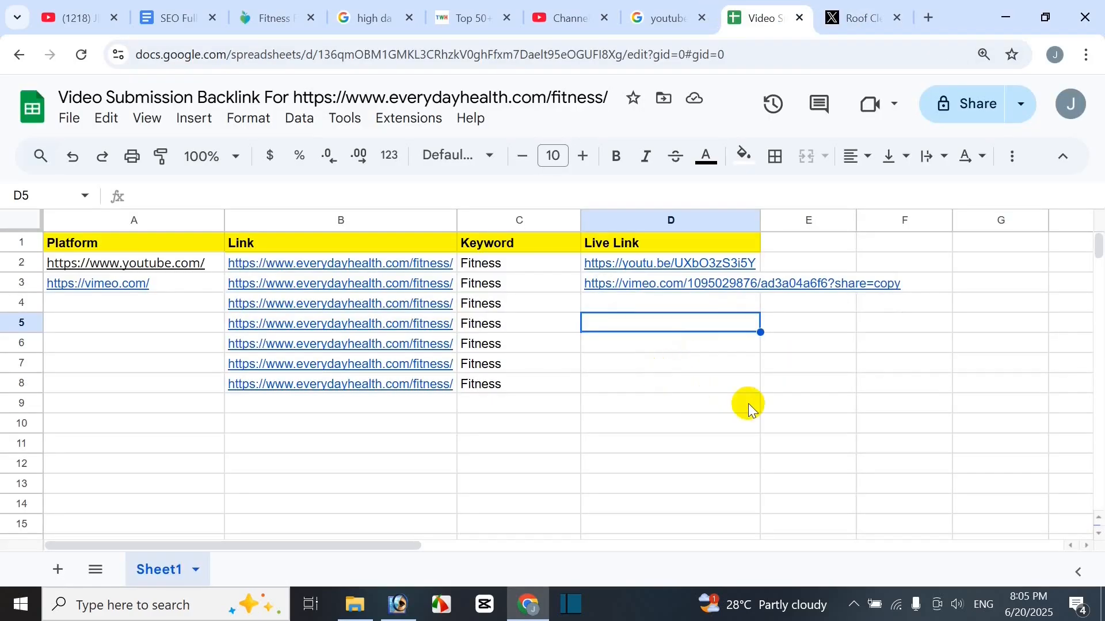
Paste the X post link into cell D4 under Live Link, undoing a stray paste into D5
{"action": "key", "text": "ctrl+v"}
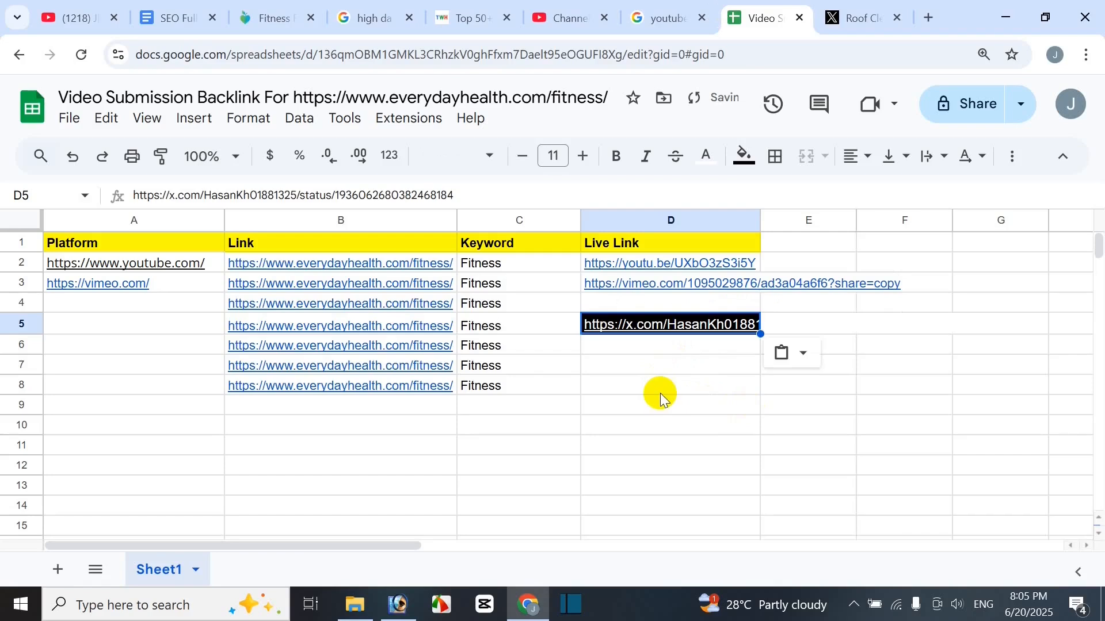
{"action": "key", "text": "ctrl+z"}
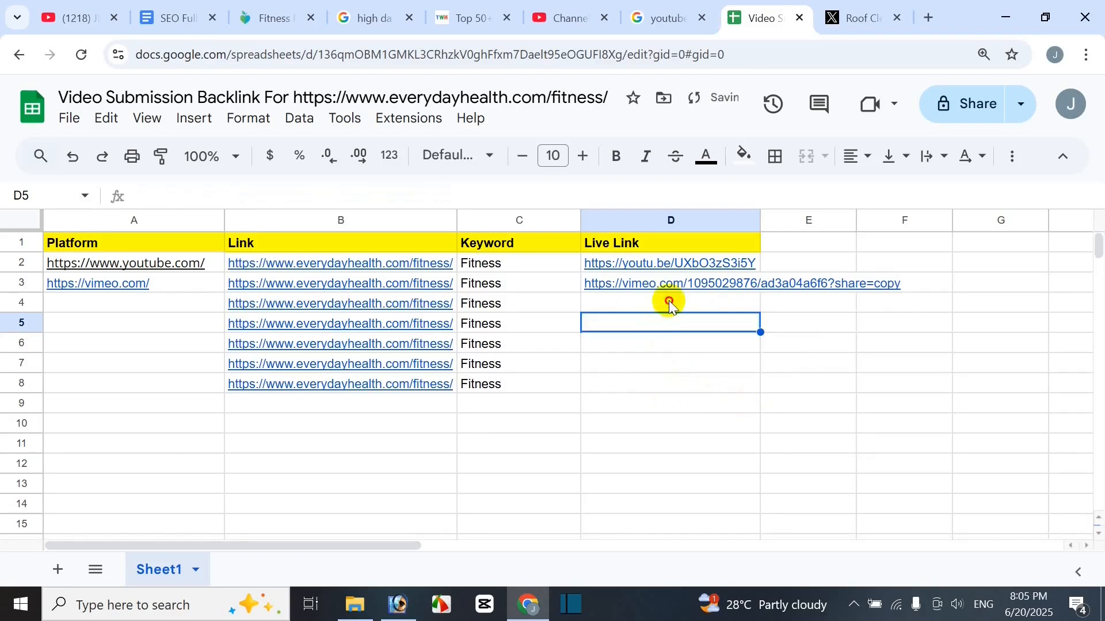
{"action": "left_click", "coordinate": [671, 304]}
{"action": "key", "text": "ctrl+v"}
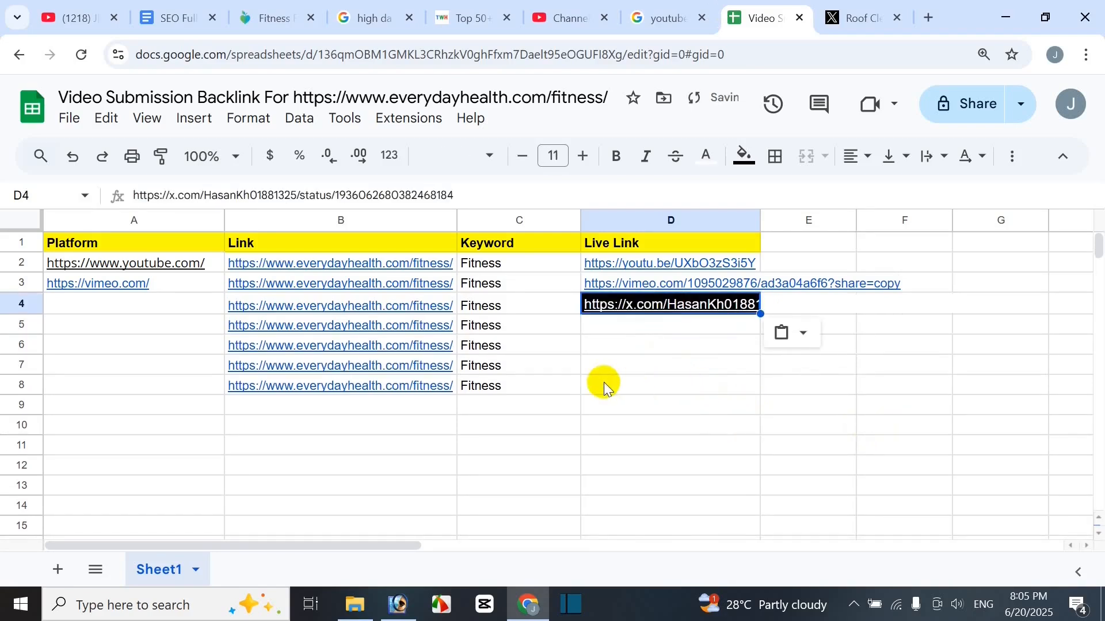
{"action": "left_click", "coordinate": [634, 368]}
{"action": "left_click", "coordinate": [657, 309]}
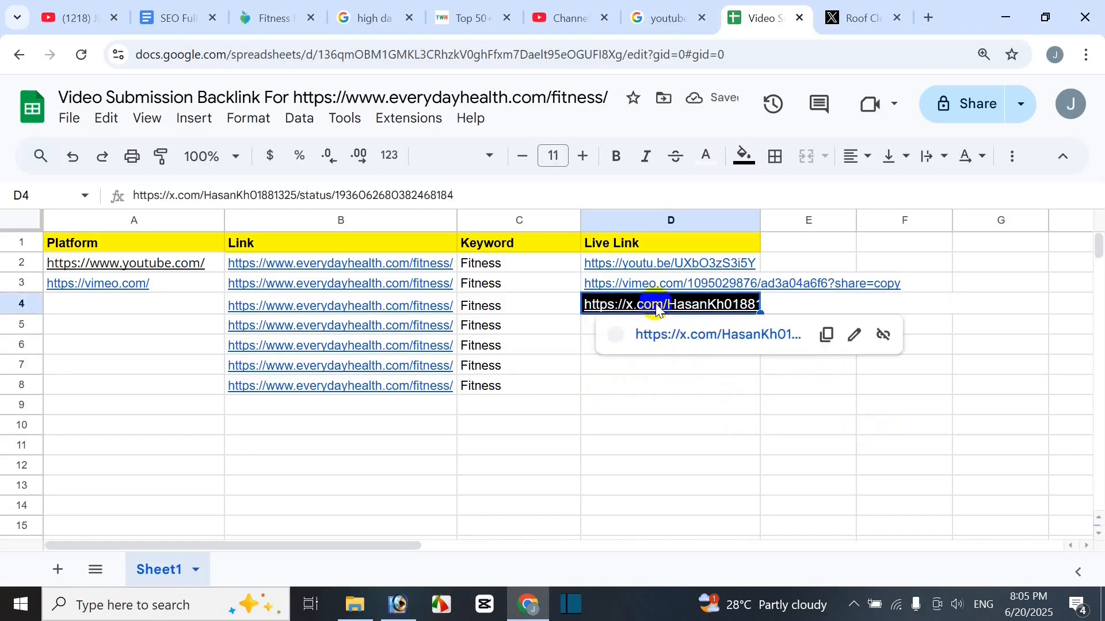
Remove D4's black fill and try different fill and text colours
{"action": "left_click", "coordinate": [754, 169]}
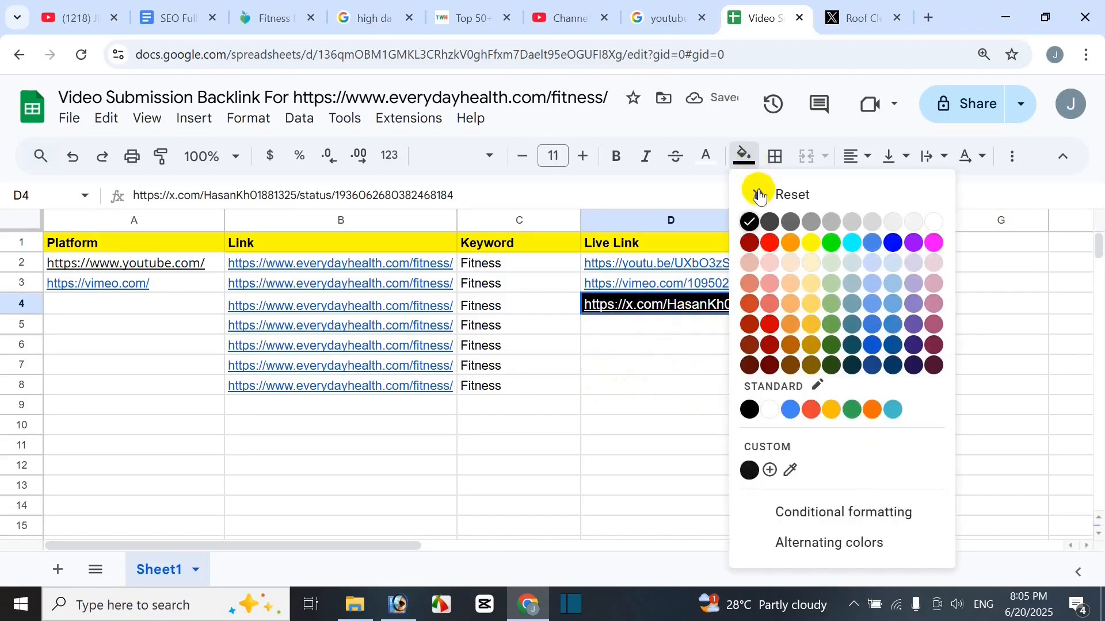
{"action": "left_click", "coordinate": [783, 192]}
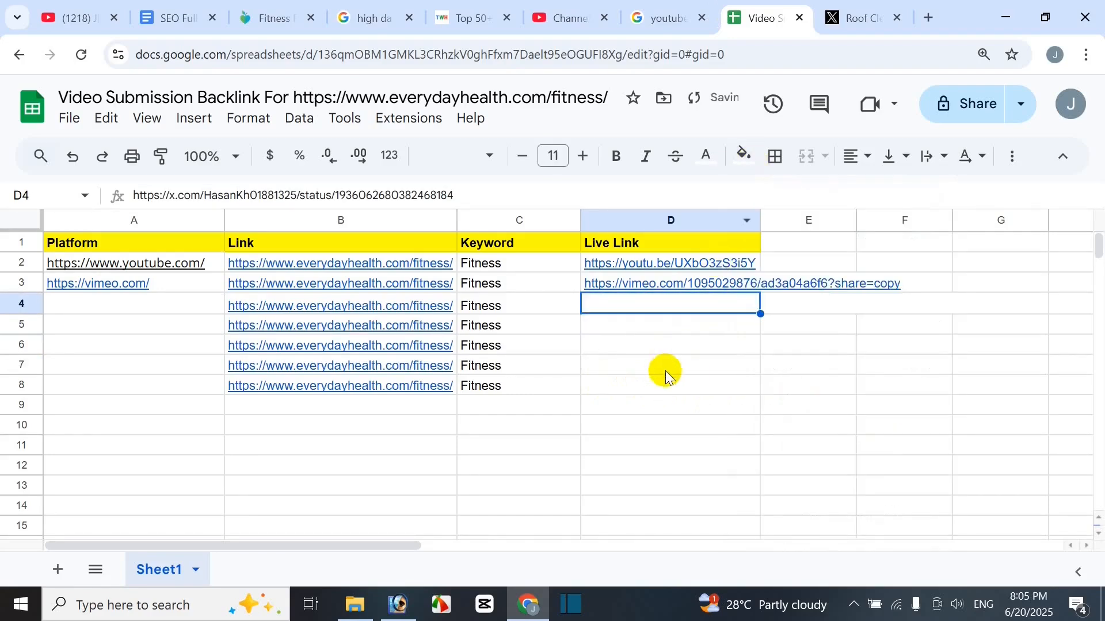
{"action": "left_click", "coordinate": [742, 167]}
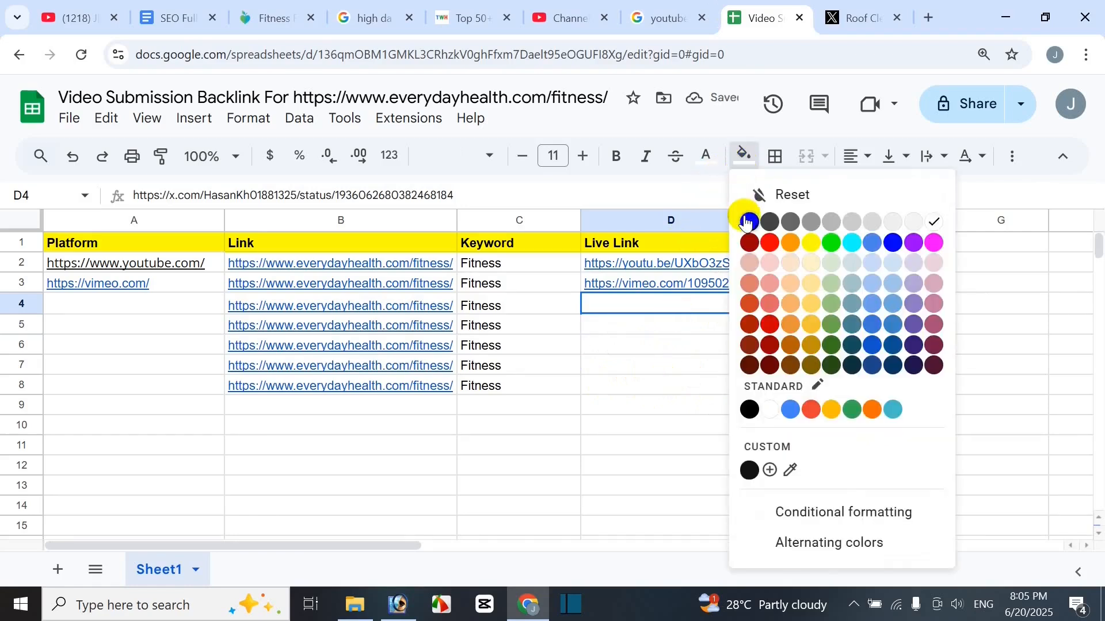
{"action": "left_click", "coordinate": [746, 218]}
{"action": "left_click", "coordinate": [717, 161]}
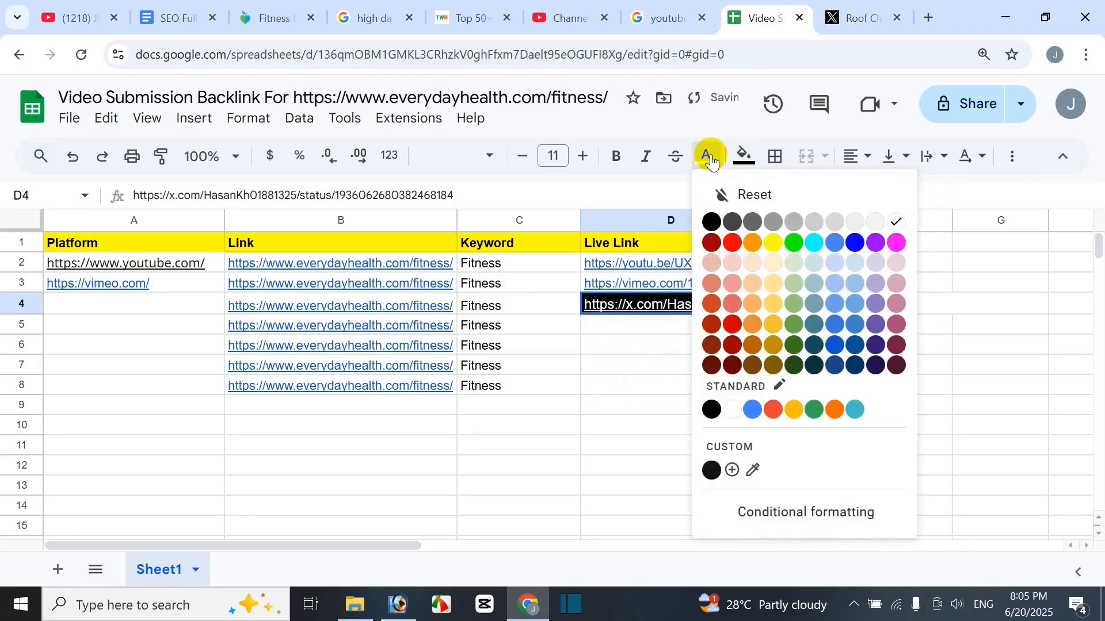
{"action": "left_click", "coordinate": [711, 228]}
{"action": "left_click", "coordinate": [708, 161]}
{"action": "left_click", "coordinate": [726, 194]}
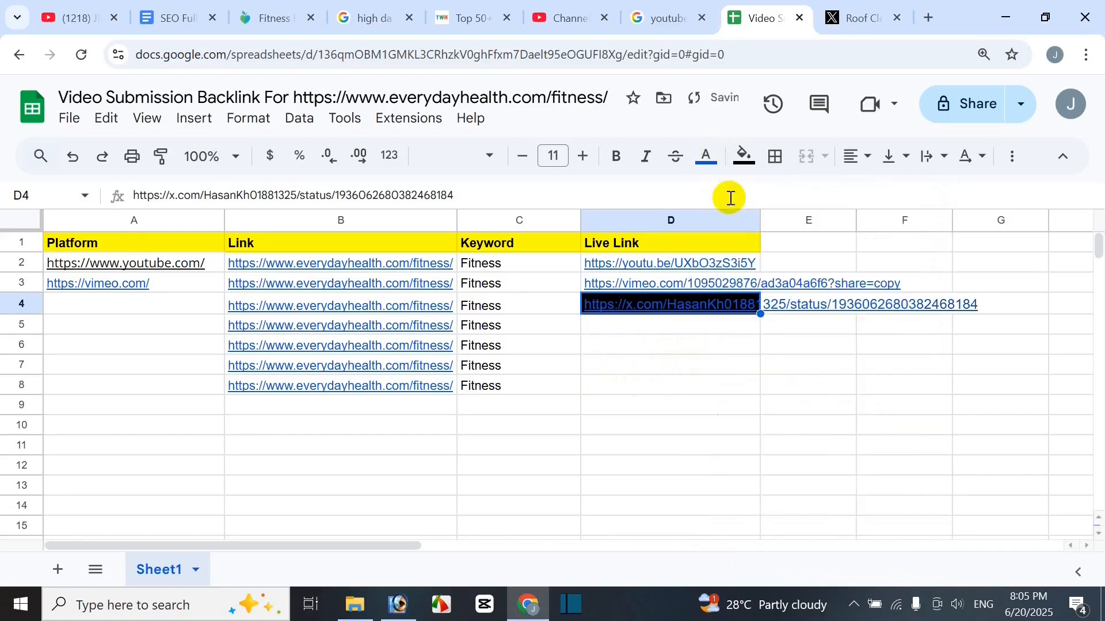
{"action": "left_click", "coordinate": [675, 353]}
{"action": "key", "text": "Up"}
{"action": "key", "text": "Up"}
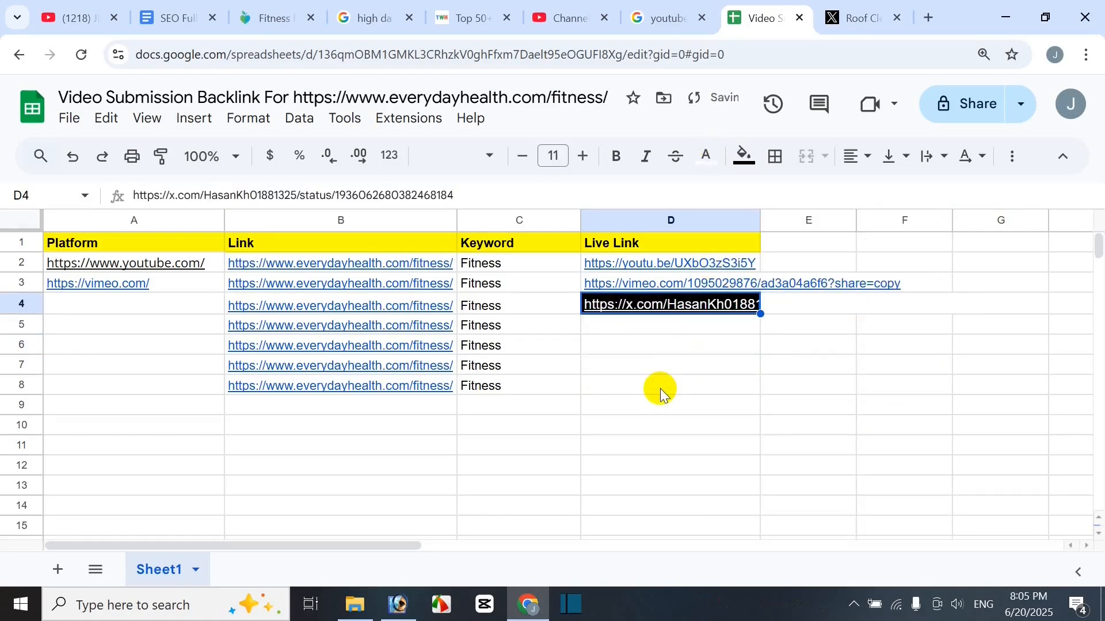
{"action": "left_click", "coordinate": [687, 354]}
{"action": "left_click", "coordinate": [679, 305]}
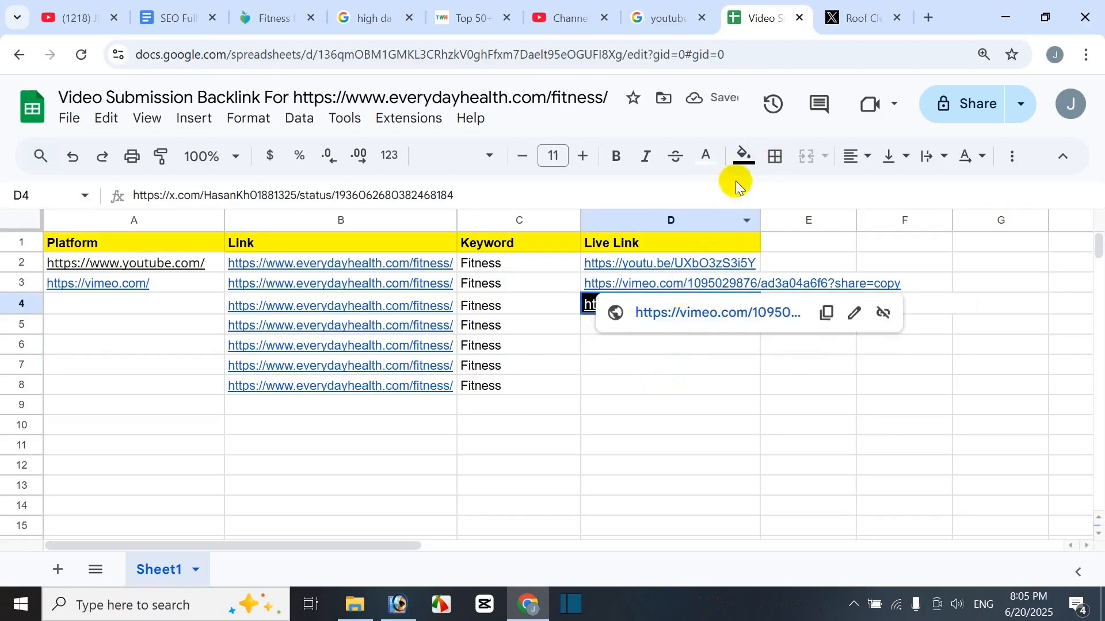
Give D4 a white fill and black text, then open its link to verify it
{"action": "left_click", "coordinate": [748, 158]}
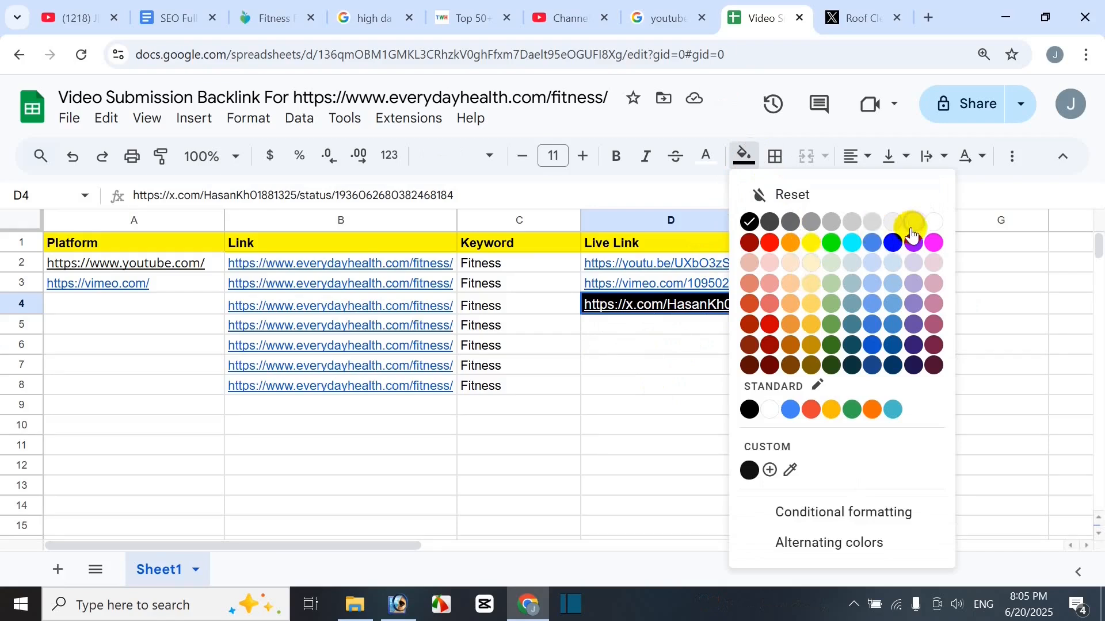
{"action": "left_click", "coordinate": [932, 222]}
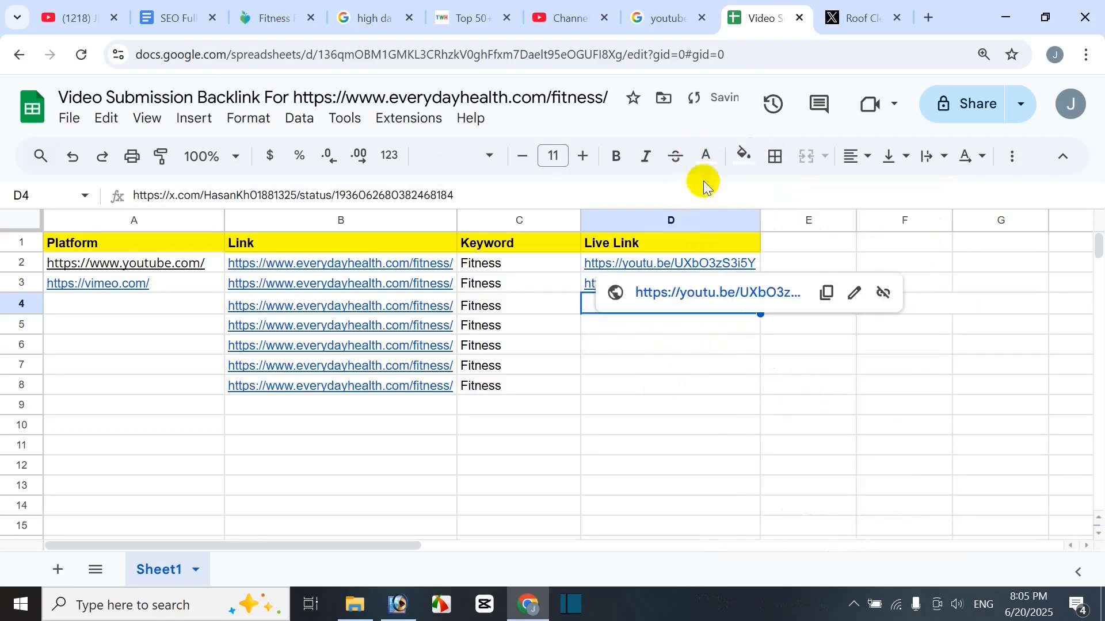
{"action": "left_click", "coordinate": [707, 158]}
{"action": "left_click", "coordinate": [711, 220]}
{"action": "left_click", "coordinate": [652, 371]}
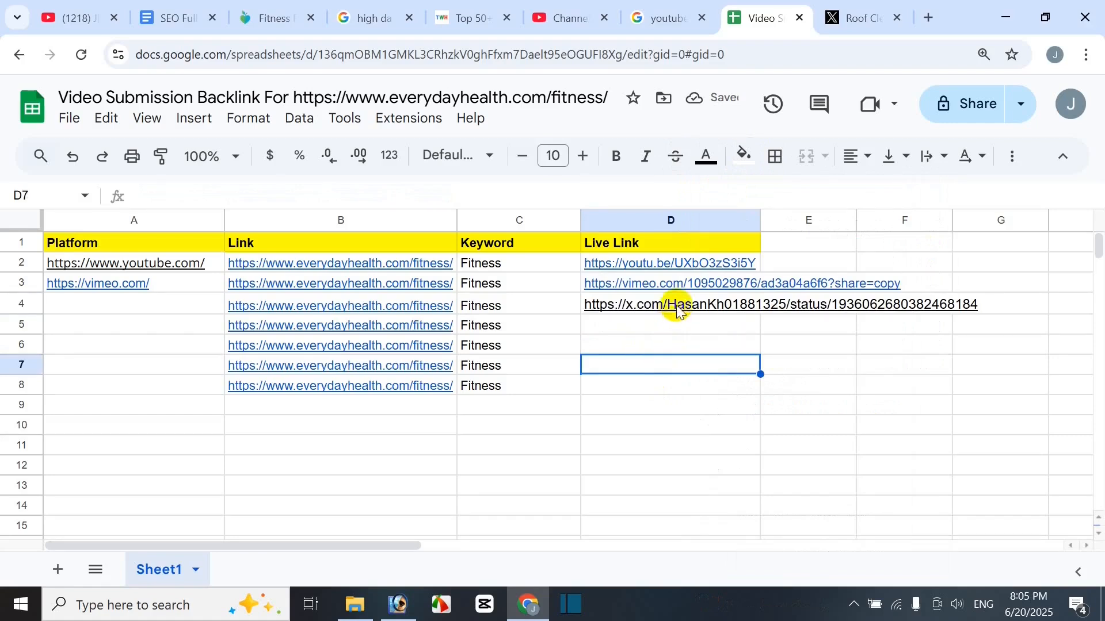
{"action": "left_click", "coordinate": [678, 311]}
{"action": "left_click", "coordinate": [703, 335]}
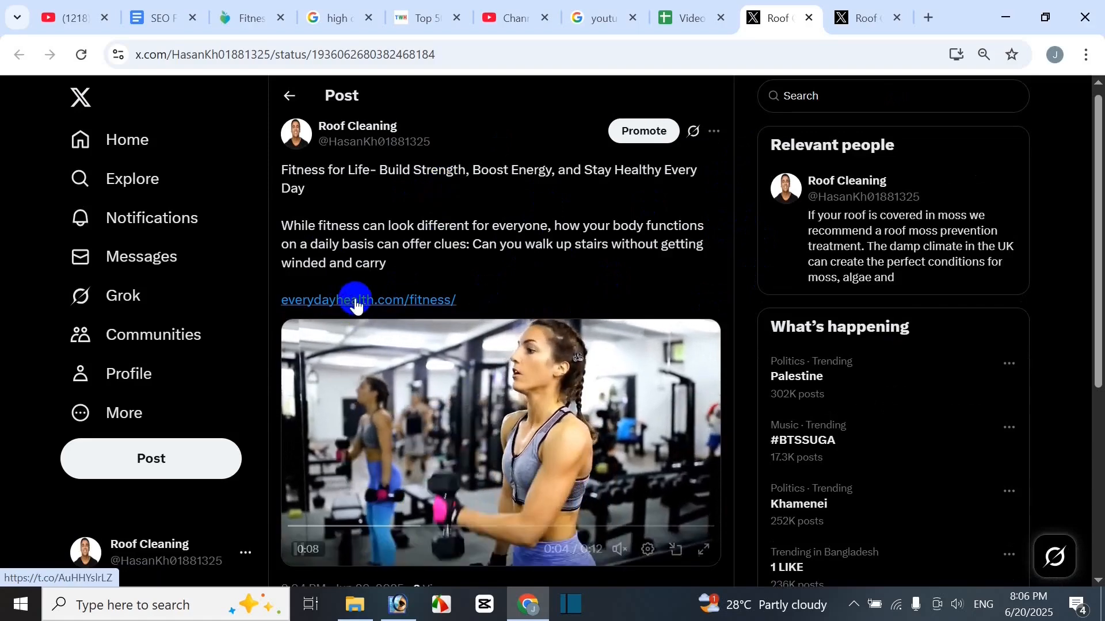
Confirm the post's everydayhealth.com link opens the Fitness article, then close the extra tabs
{"action": "left_click", "coordinate": [415, 311]}
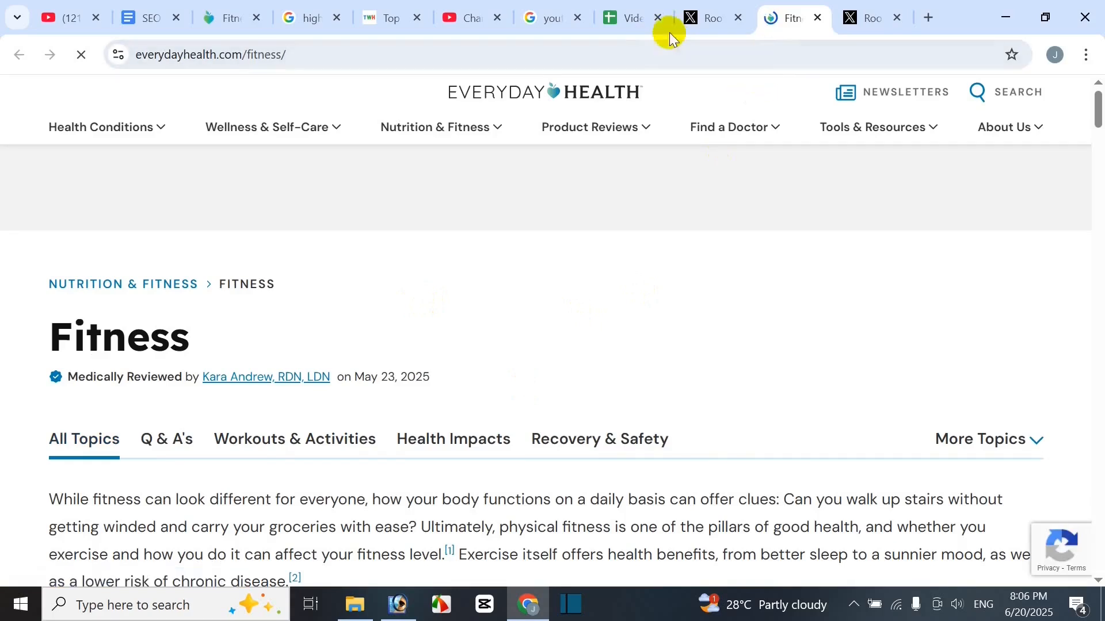
{"action": "left_click", "coordinate": [690, 23]}
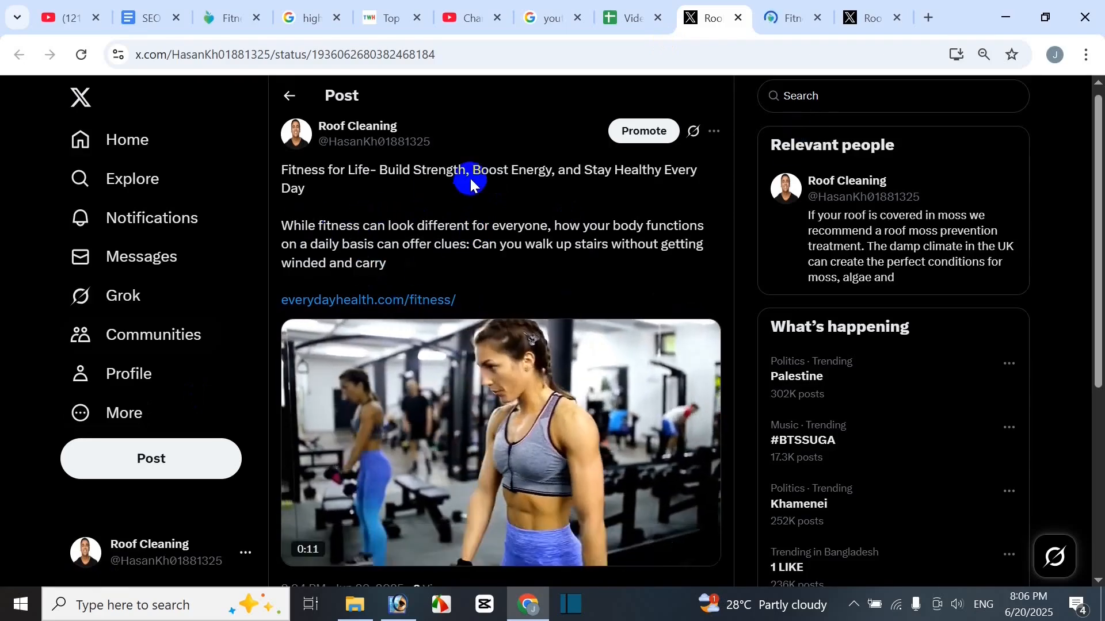
{"action": "left_click", "coordinate": [793, 19]}
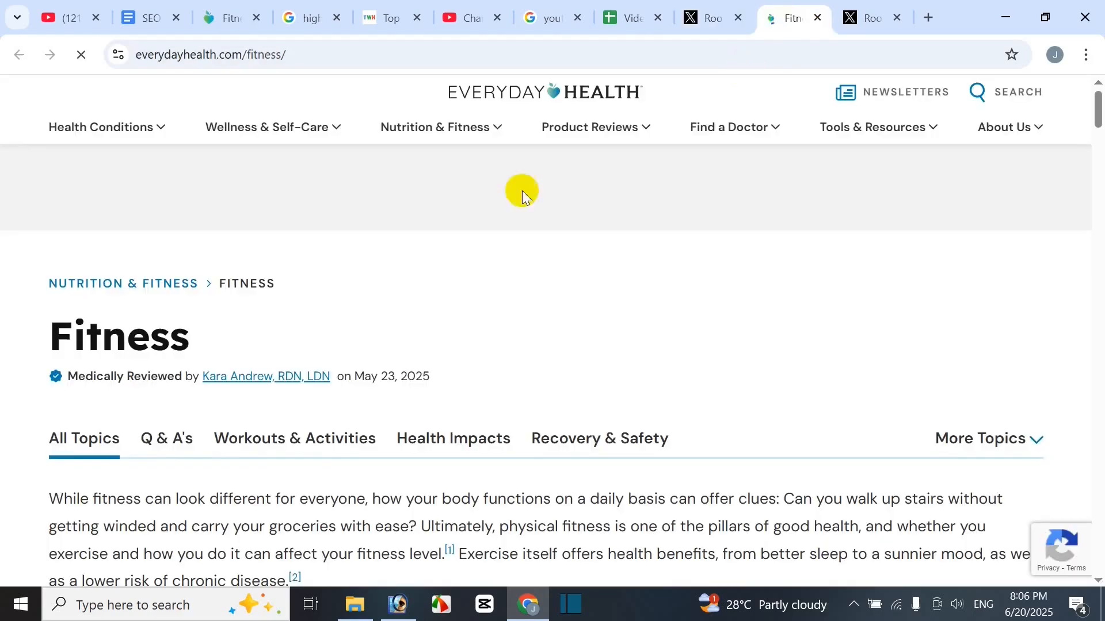
{"action": "left_click", "coordinate": [816, 21]}
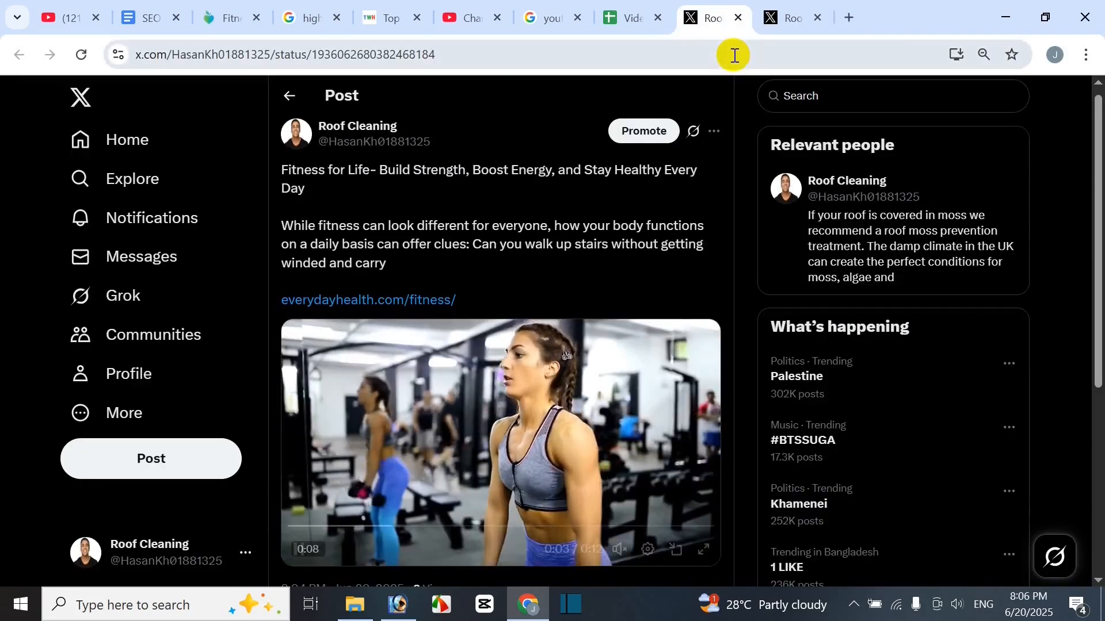
{"action": "left_click", "coordinate": [817, 22]}
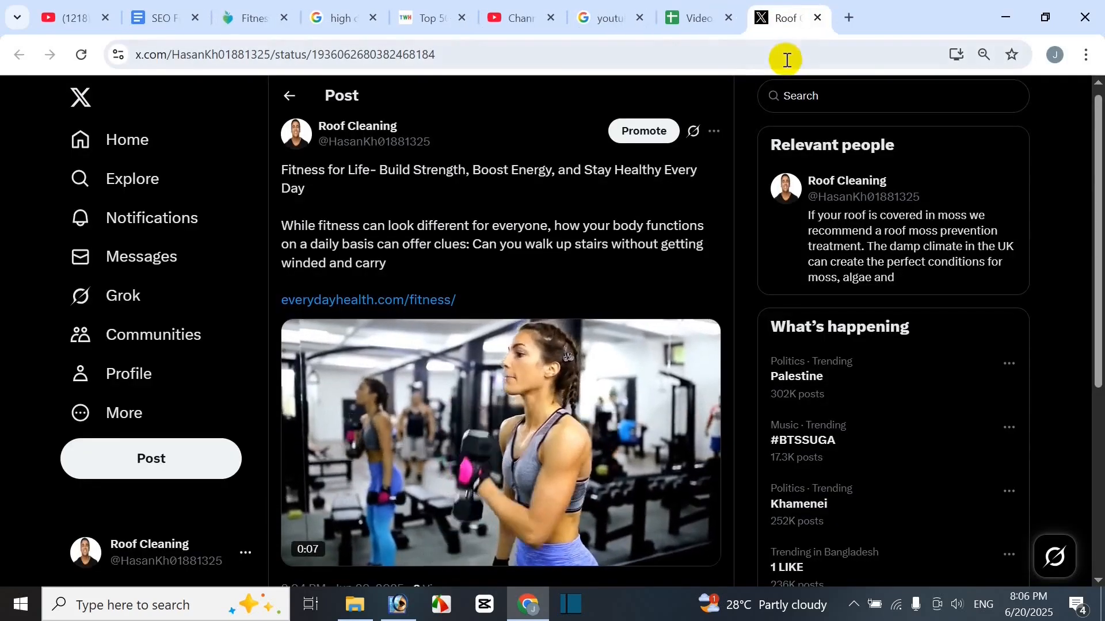
{"action": "left_click", "coordinate": [713, 23]}
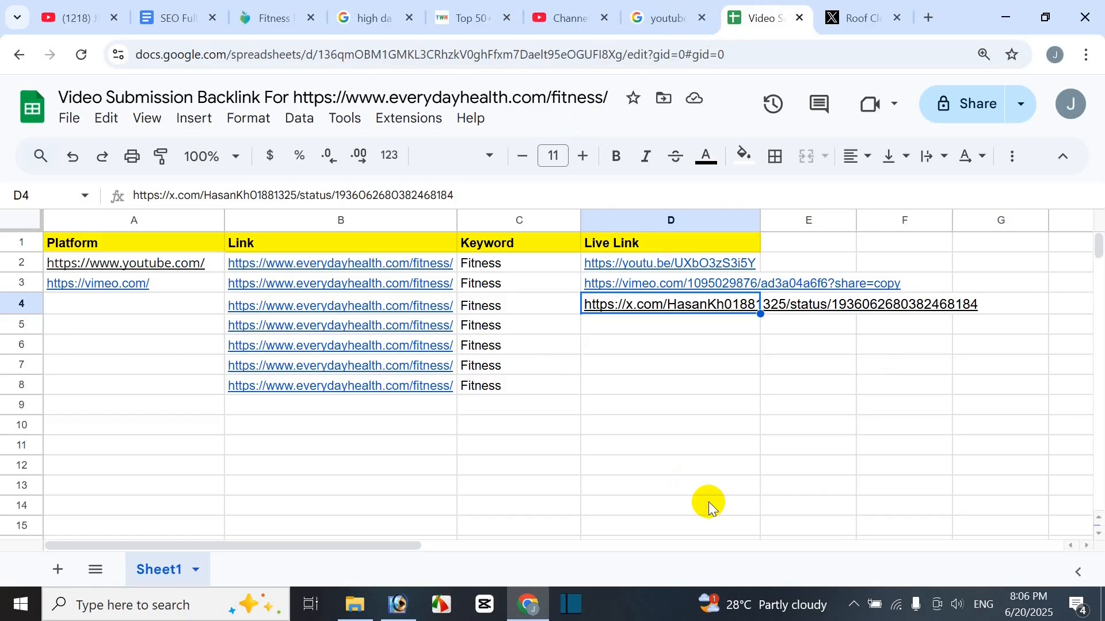
{"action": "left_click", "coordinate": [139, 305]}
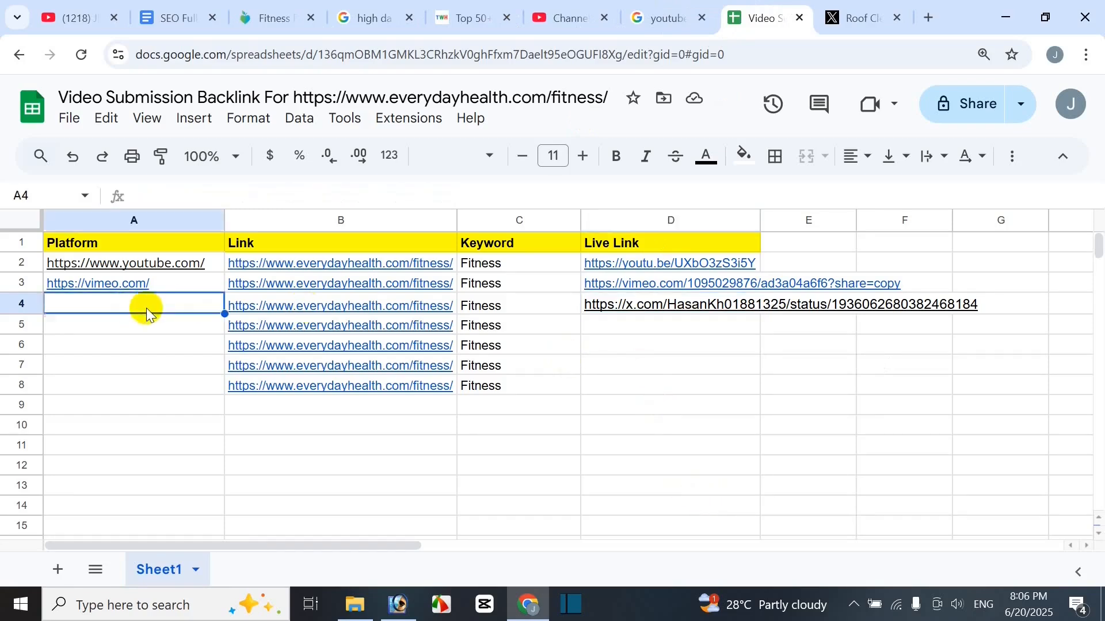
{"action": "left_click", "coordinate": [849, 17]}
{"action": "left_click_drag", "start_coordinate": [171, 57], "coordinate": [121, 55]}
{"action": "key", "text": "ctrl+c"}
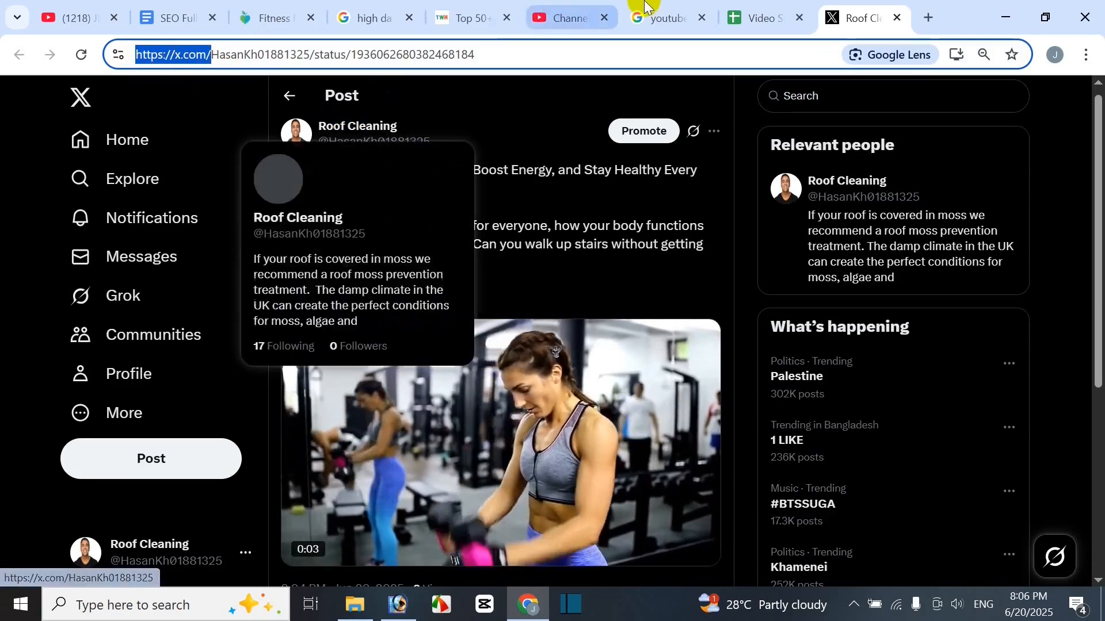
{"action": "left_click", "coordinate": [743, 17]}
{"action": "key", "text": "ctrl+v"}
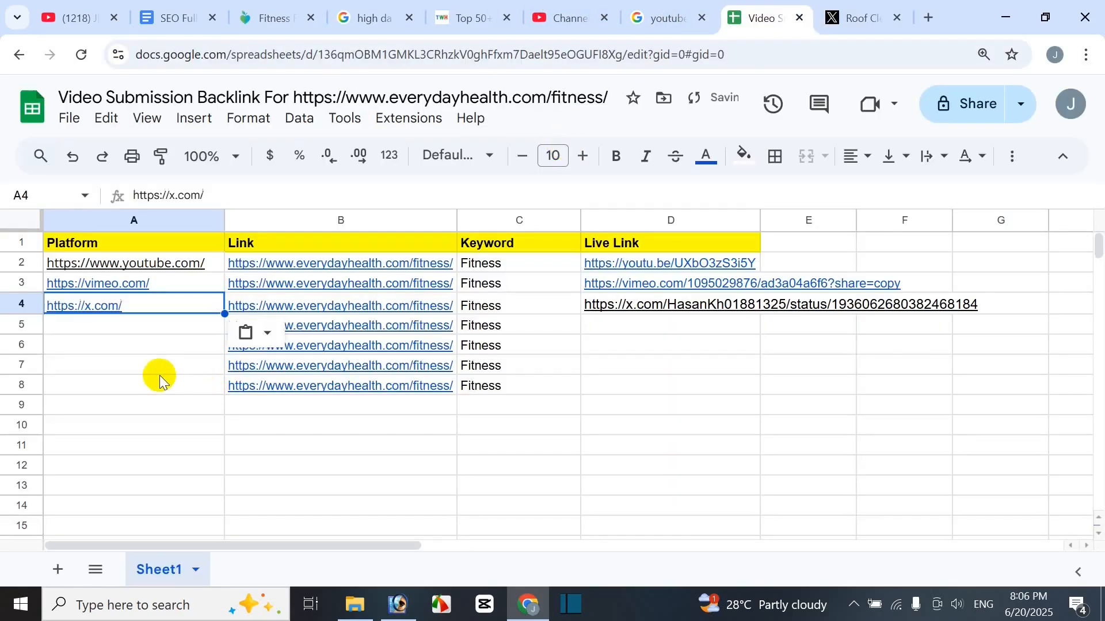
{"action": "left_click", "coordinate": [153, 386]}
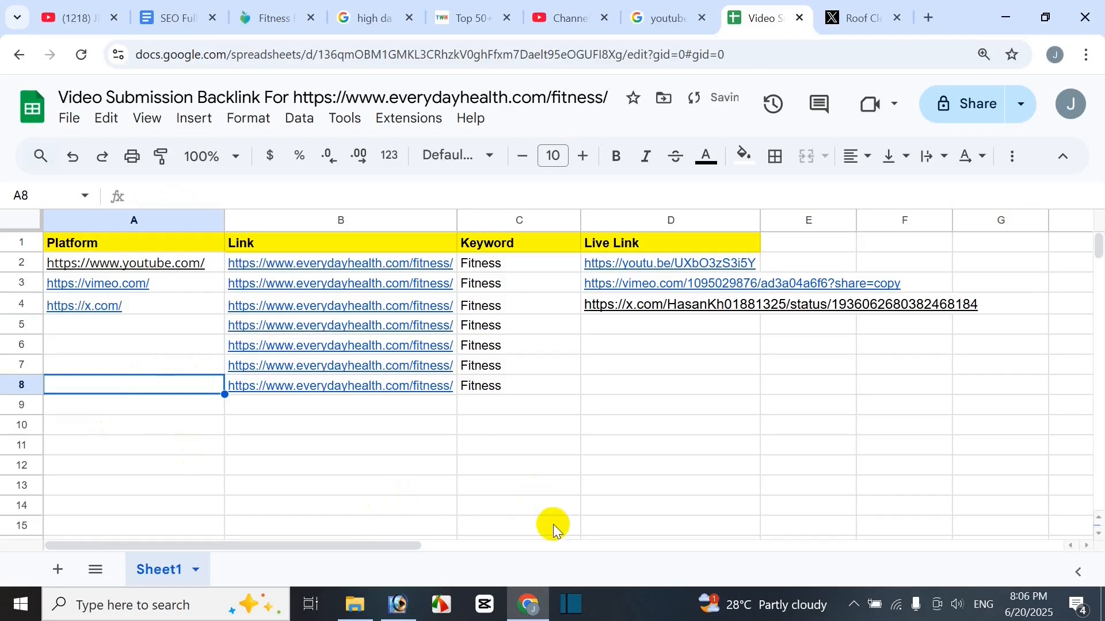
{"action": "left_click", "coordinate": [459, 26]}
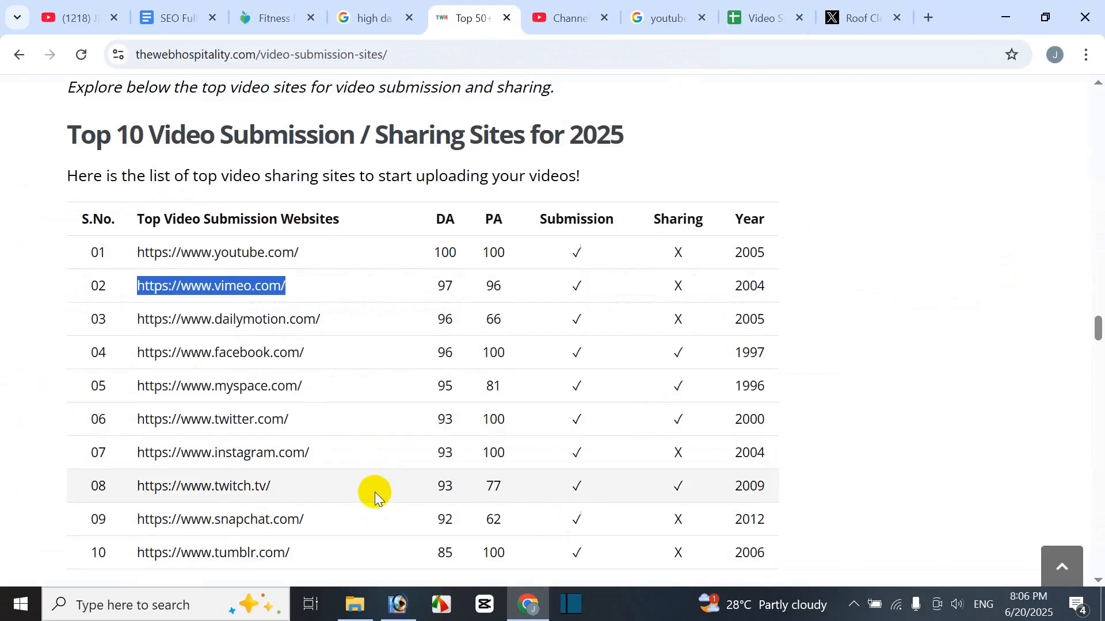
Load the tumblr URL from row 10 of the sites list in a new tab and close the X tab
{"action": "scroll", "coordinate": [374, 494], "scroll_direction": "down", "scroll_amount": 1}
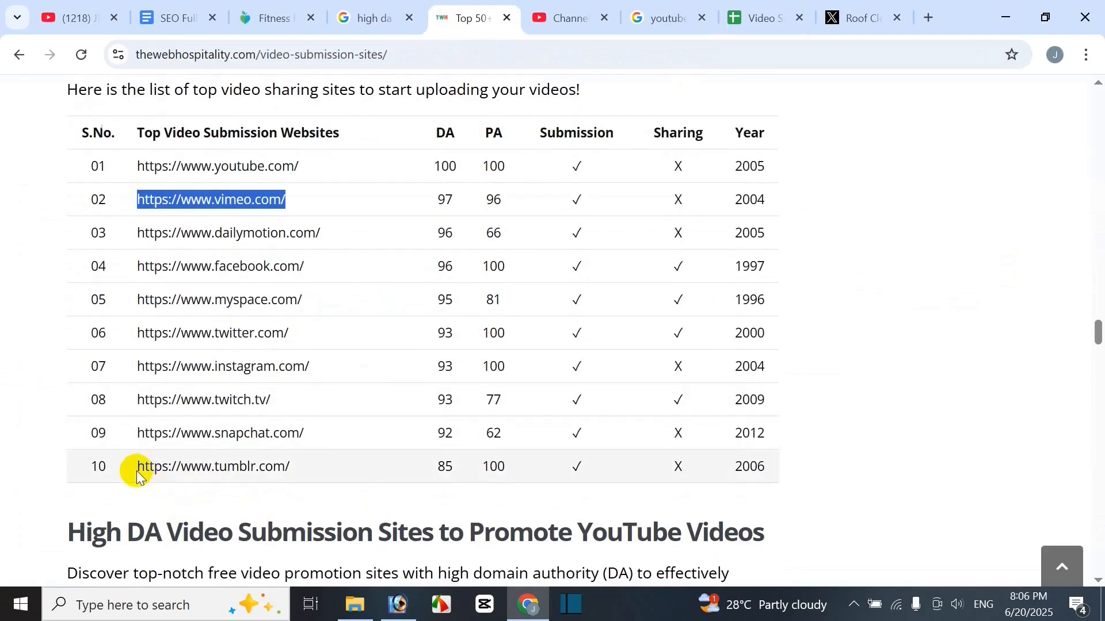
{"action": "left_click_drag", "start_coordinate": [138, 475], "coordinate": [292, 475]}
{"action": "key", "text": "ctrl+c"}
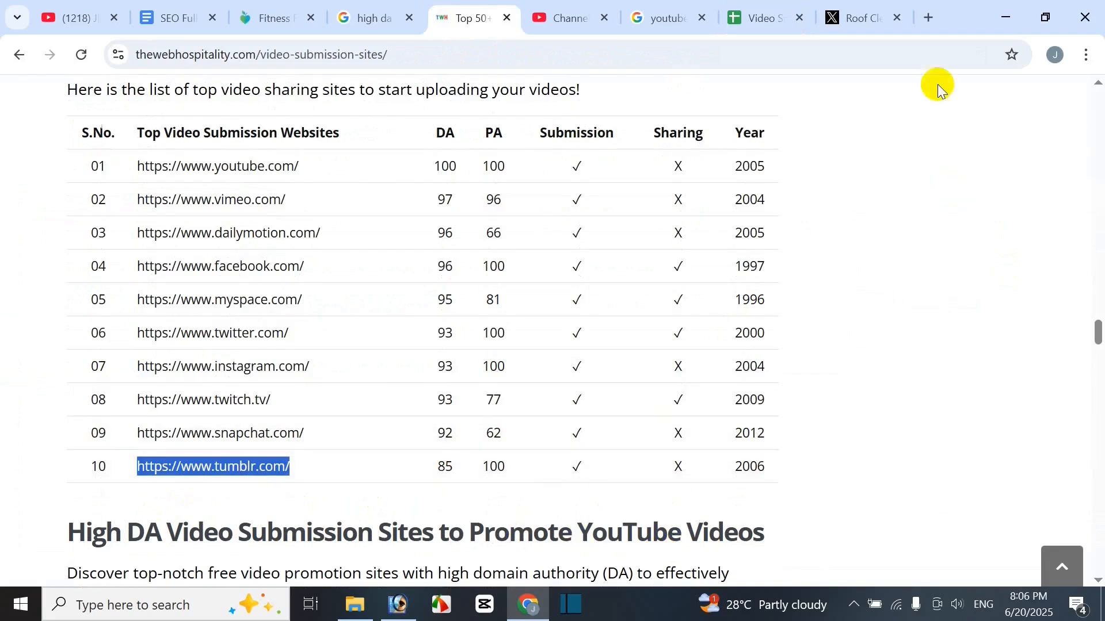
{"action": "left_click", "coordinate": [927, 18]}
{"action": "key", "text": "ctrl+v"}
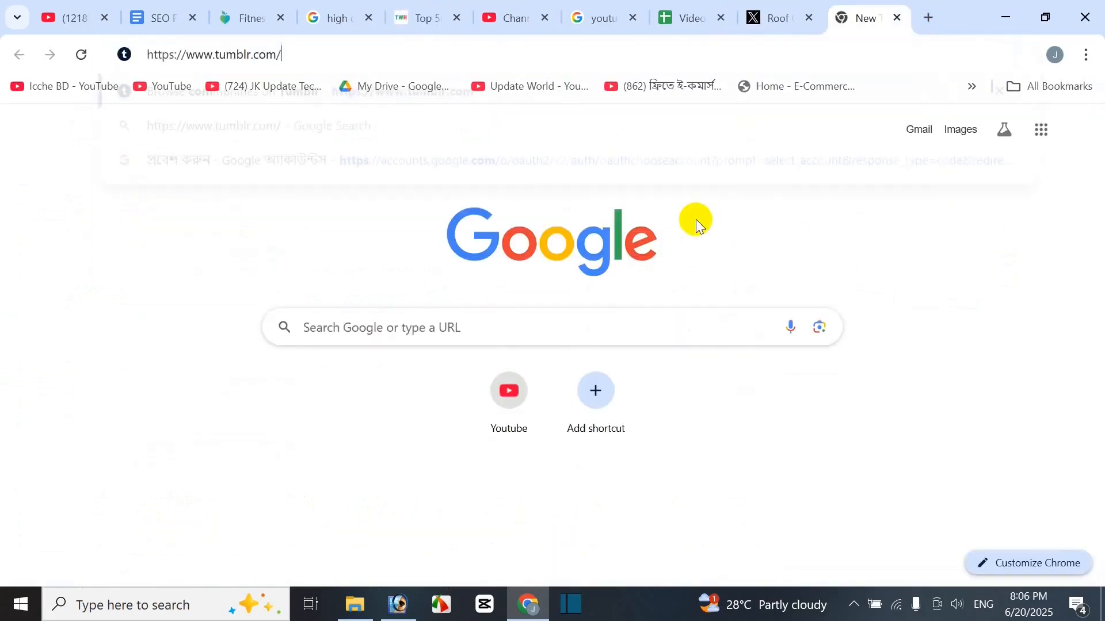
{"action": "key", "text": "Return"}
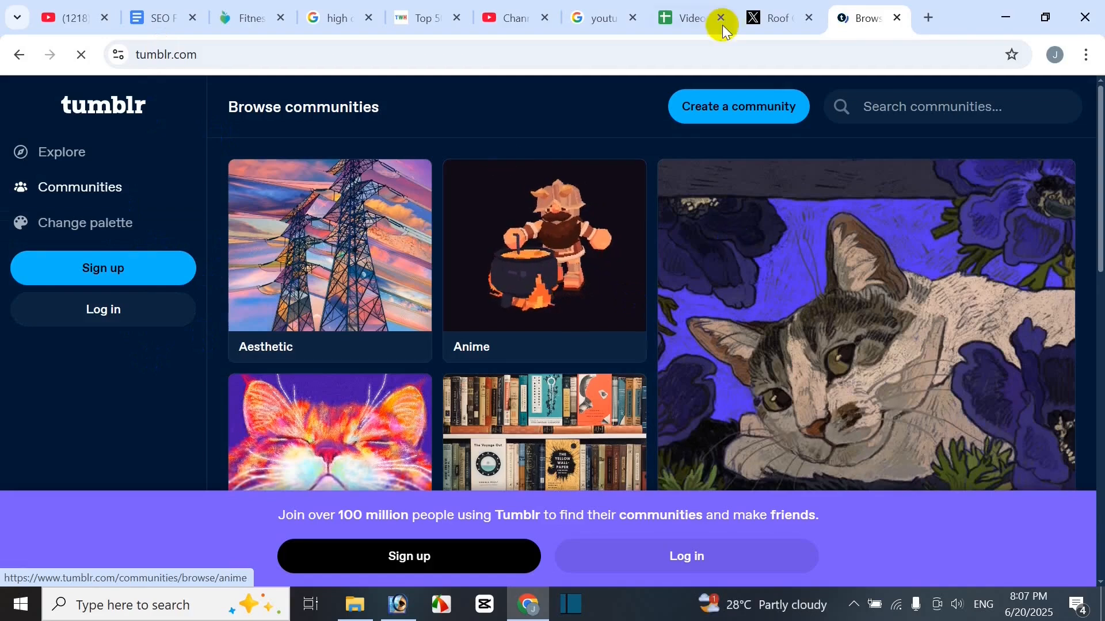
{"action": "left_click", "coordinate": [809, 18]}
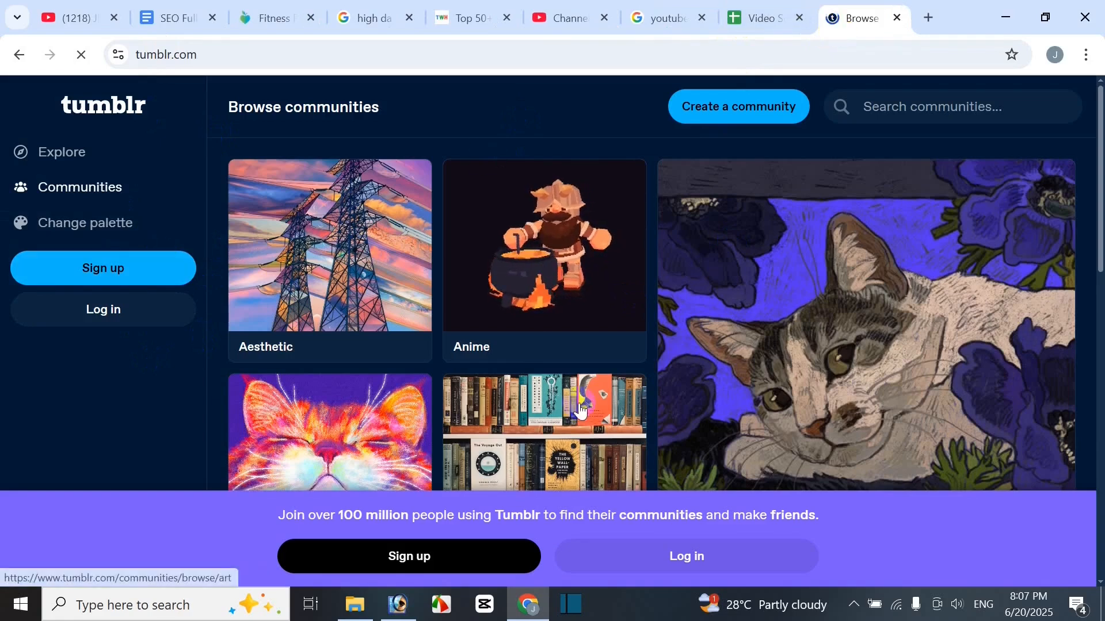
{"action": "middle_click", "coordinate": [527, 598]}
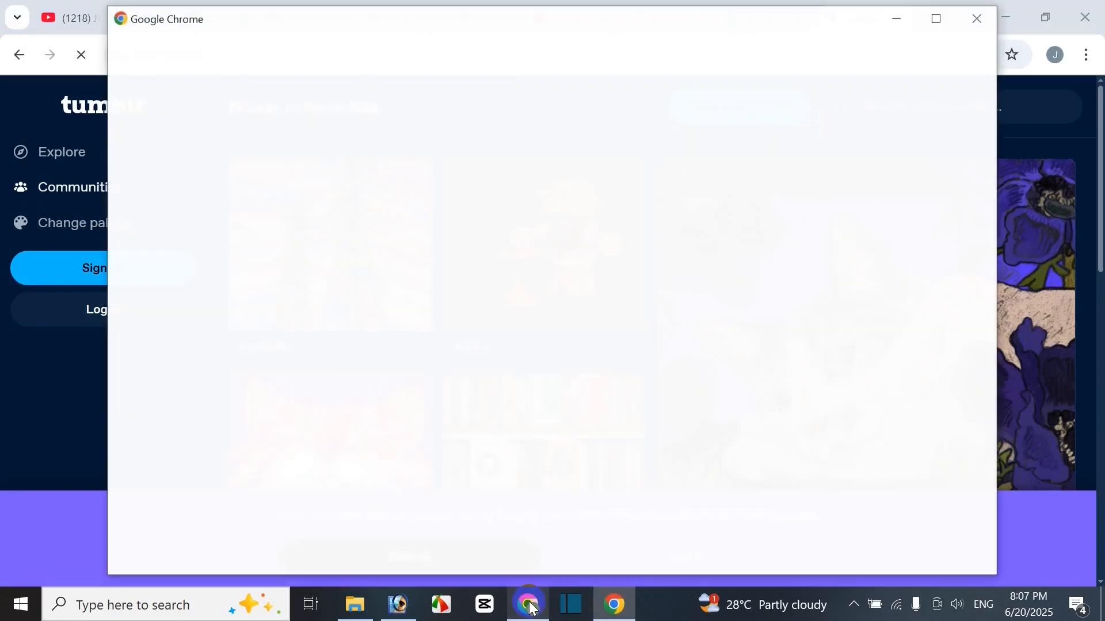
Load tumblr.com in a new window under the signed-in Test profile
{"action": "left_click", "coordinate": [478, 465]}
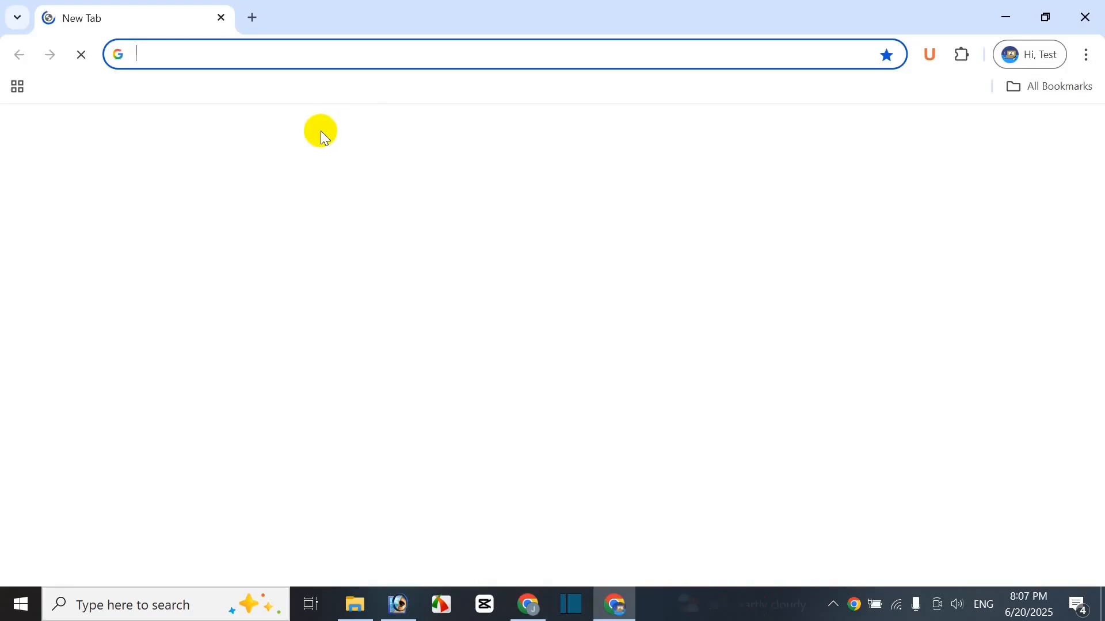
{"action": "key", "text": "ctrl+v"}
{"action": "key", "text": "Return"}
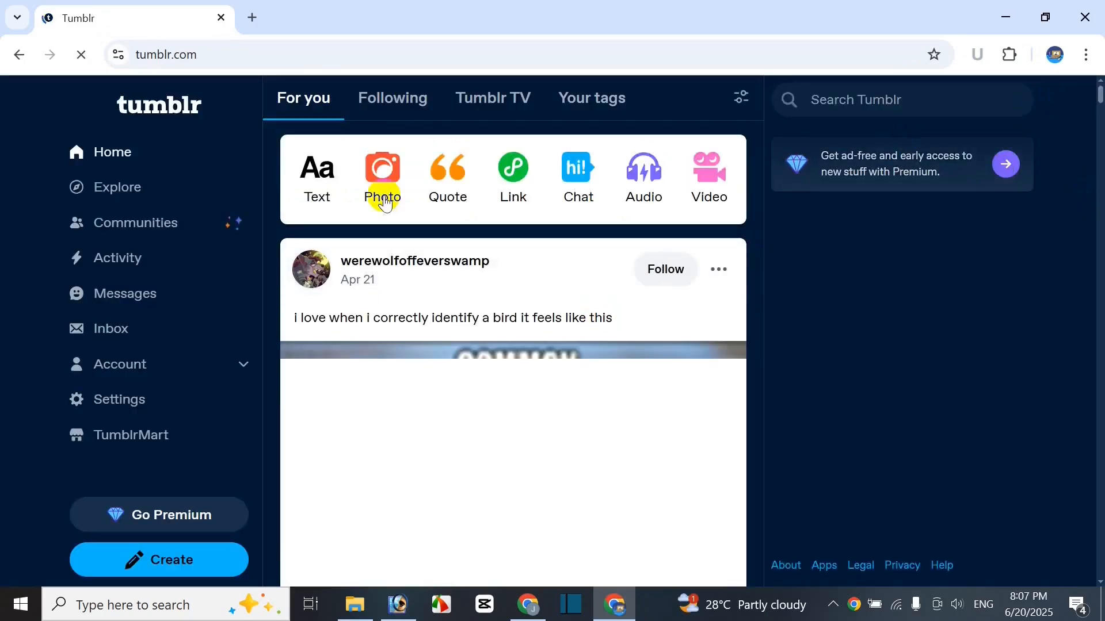
Try the sign-up flow in the logged-out Tumblr tab, then close it for the signed-in window
{"action": "left_click", "coordinate": [528, 605]}
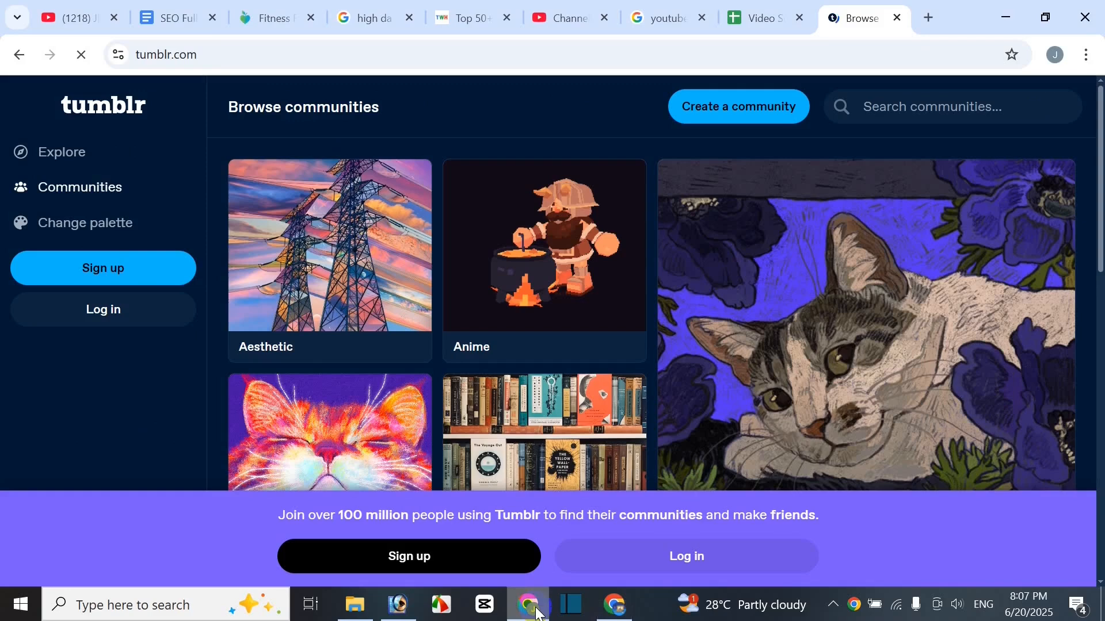
{"action": "left_click", "coordinate": [125, 268]}
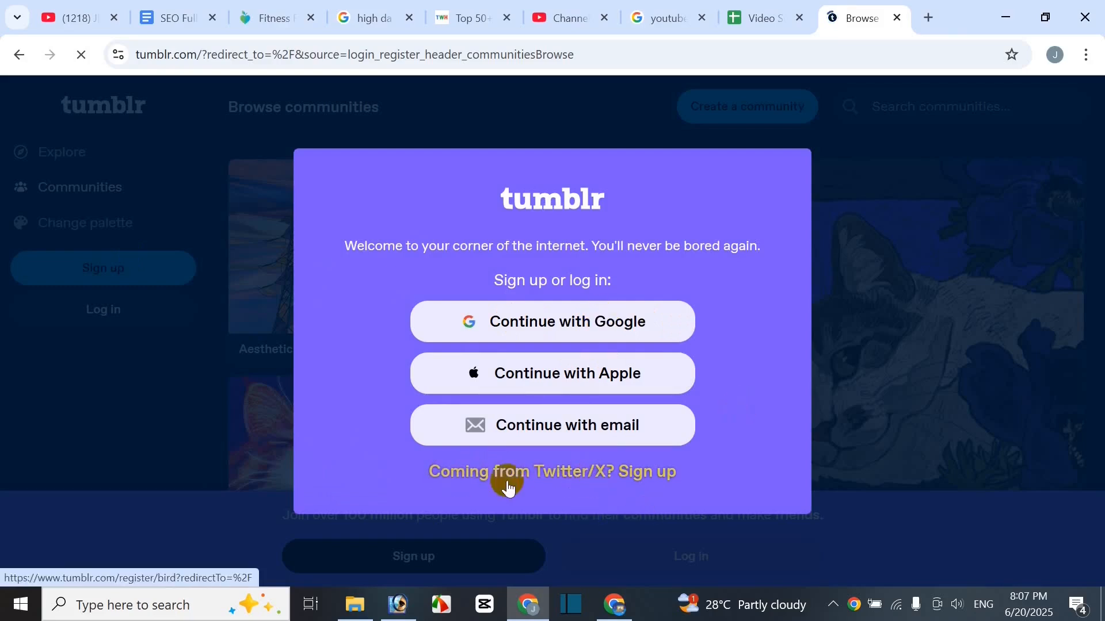
{"action": "left_click", "coordinate": [566, 438]}
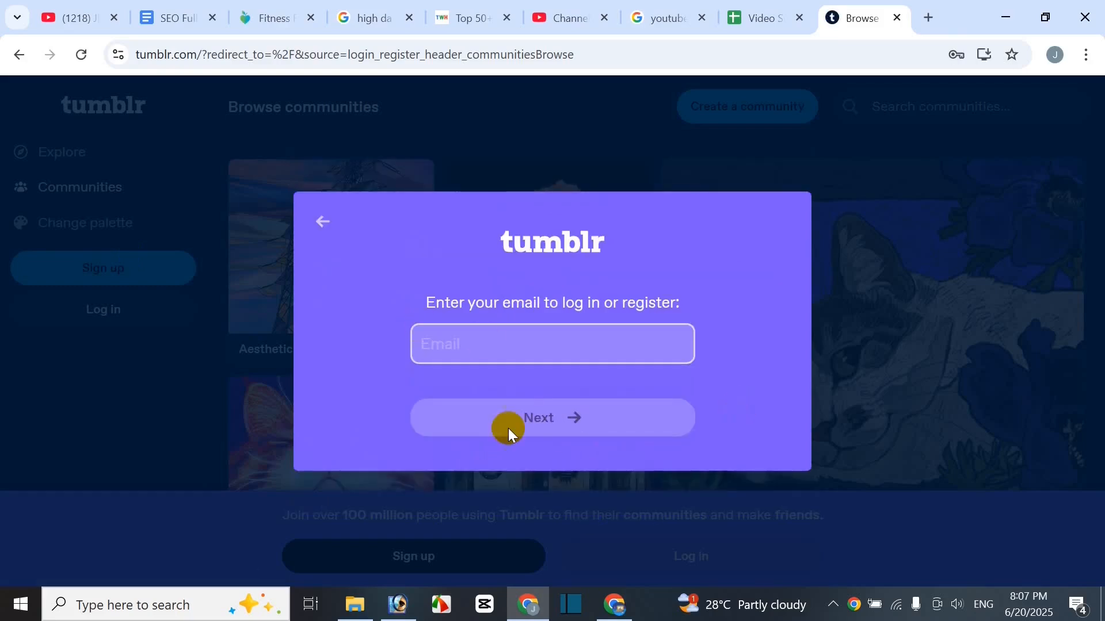
{"action": "left_click", "coordinate": [323, 224]}
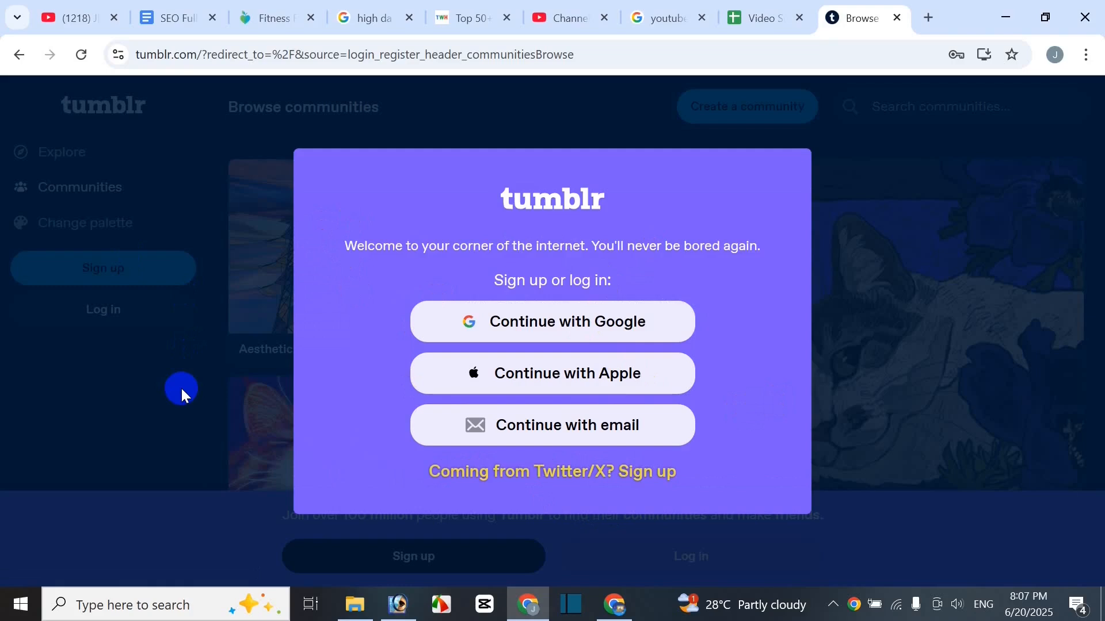
{"action": "left_click", "coordinate": [898, 18]}
{"action": "left_click", "coordinate": [662, 611]}
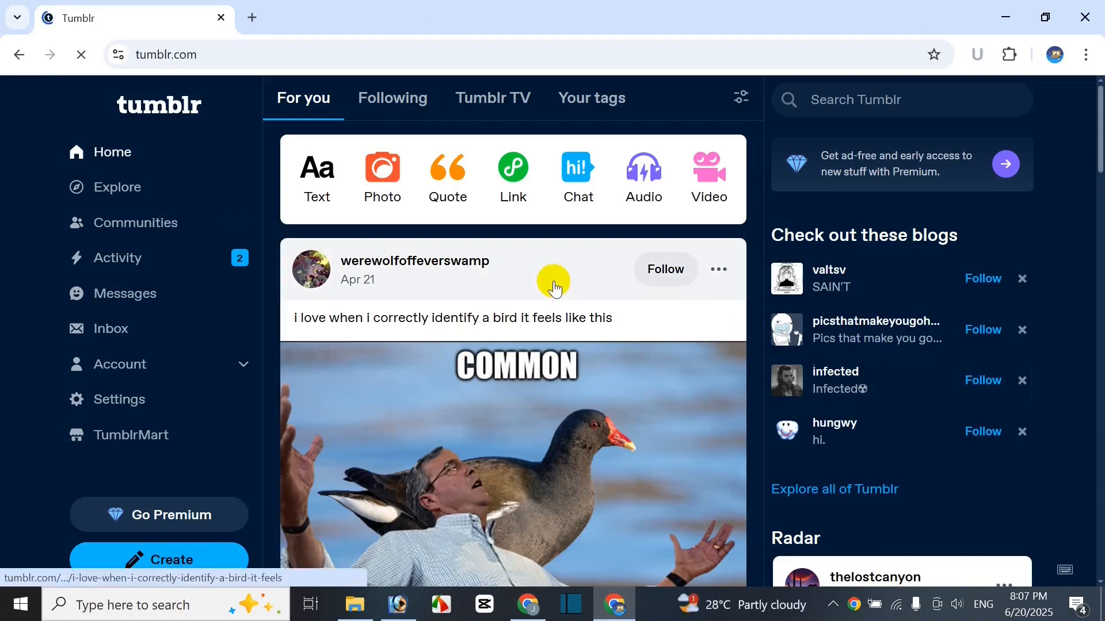
Browse the Tumblr account settings, including the account deletion option
{"action": "left_click", "coordinate": [156, 391]}
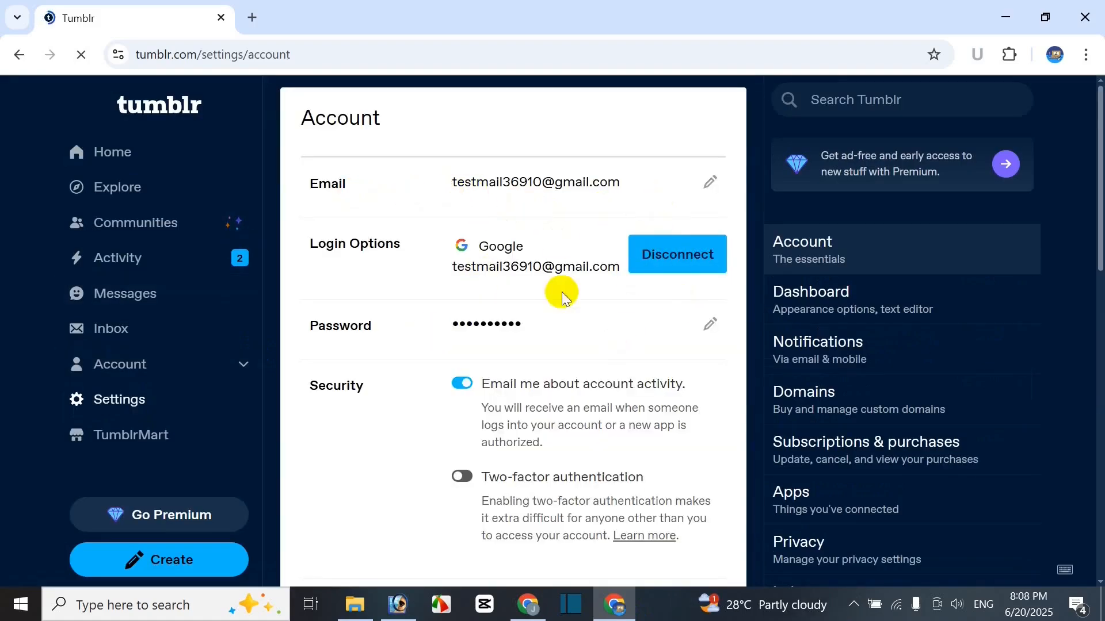
{"action": "scroll", "coordinate": [570, 459], "scroll_direction": "down", "scroll_amount": 6}
{"action": "scroll", "coordinate": [576, 455], "scroll_direction": "up", "scroll_amount": 6}
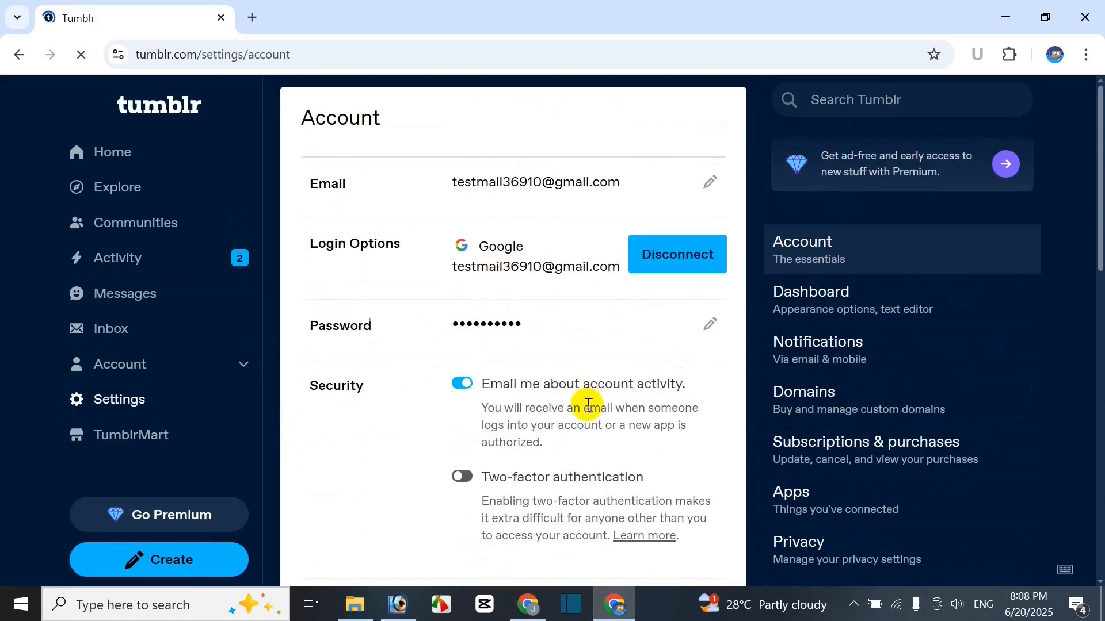
{"action": "scroll", "coordinate": [588, 406], "scroll_direction": "down", "scroll_amount": 3}
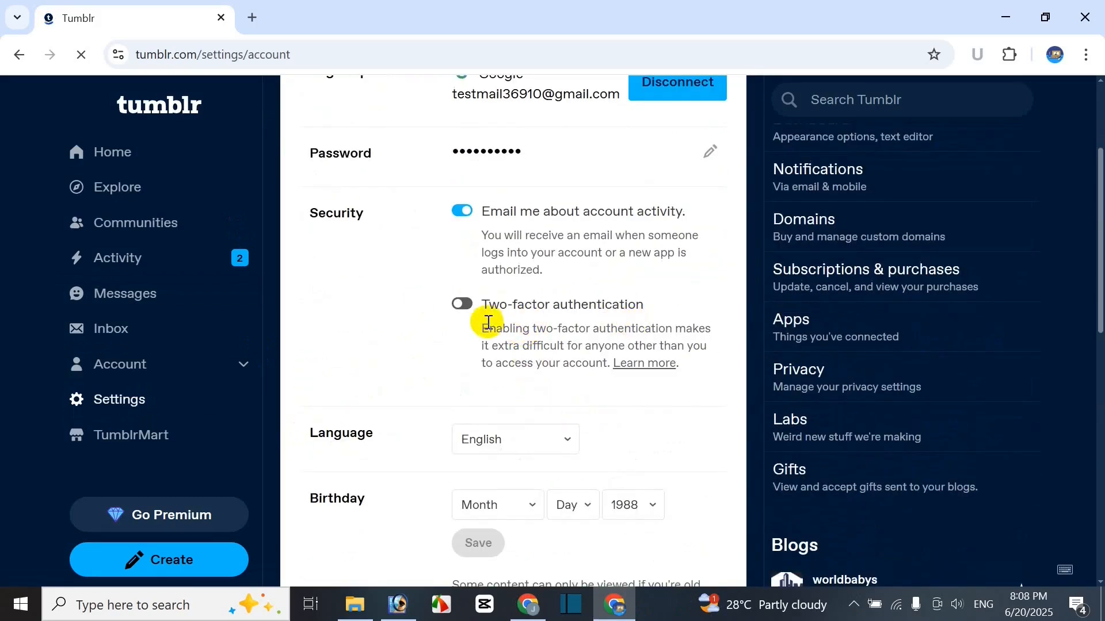
{"action": "scroll", "coordinate": [490, 328], "scroll_direction": "down", "scroll_amount": 3}
{"action": "scroll", "coordinate": [607, 375], "scroll_direction": "down", "scroll_amount": 9}
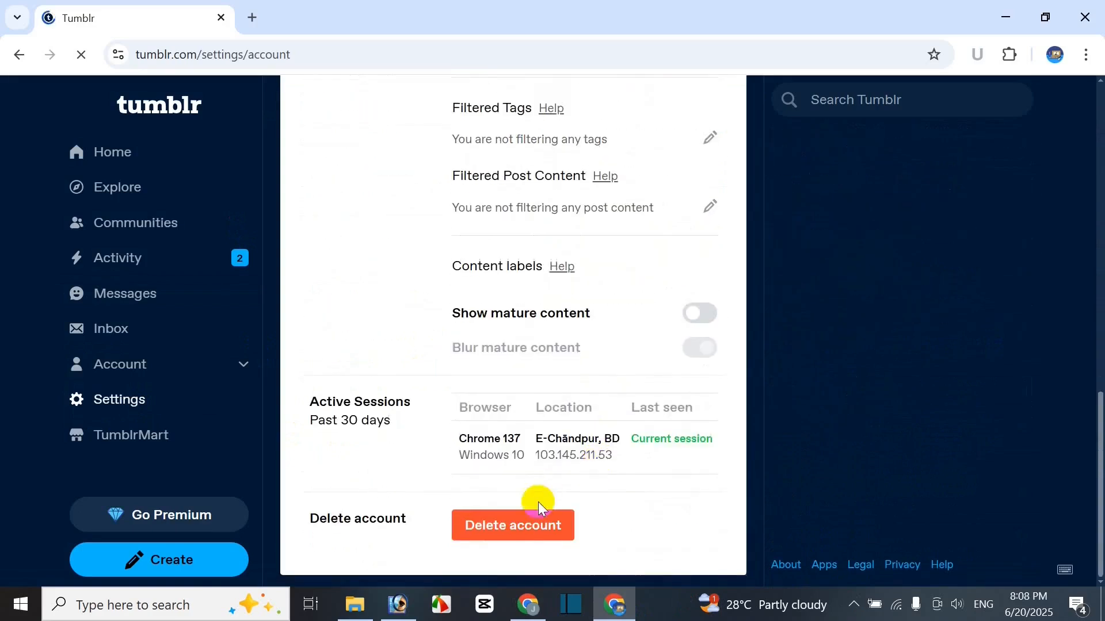
{"action": "left_click", "coordinate": [518, 526]}
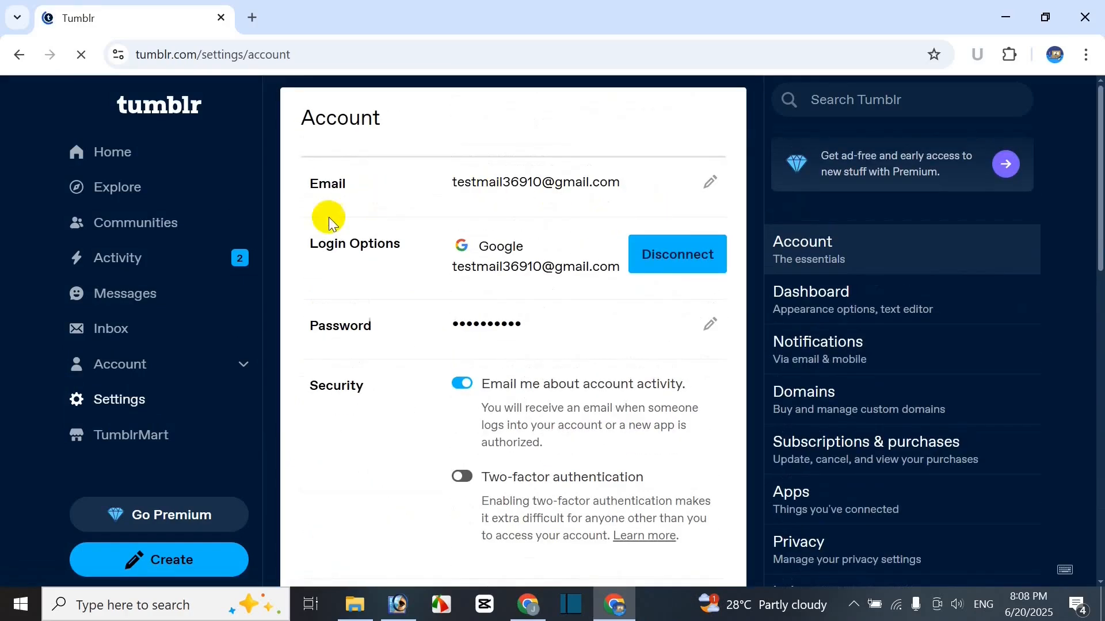
{"action": "left_click", "coordinate": [143, 368]}
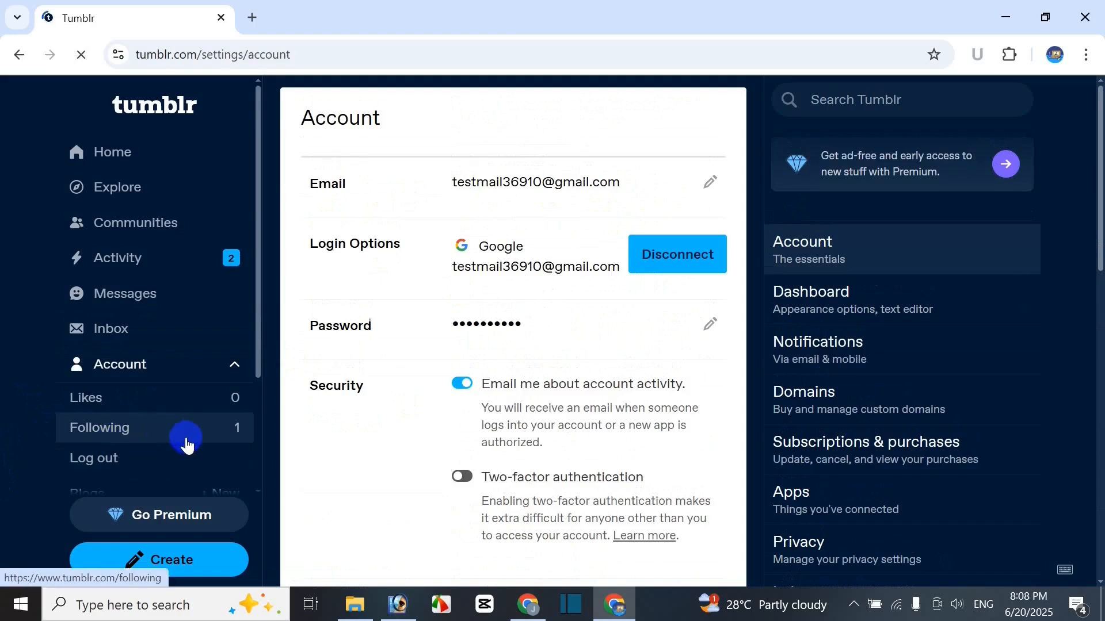
{"action": "scroll", "coordinate": [162, 454], "scroll_direction": "down", "scroll_amount": 3}
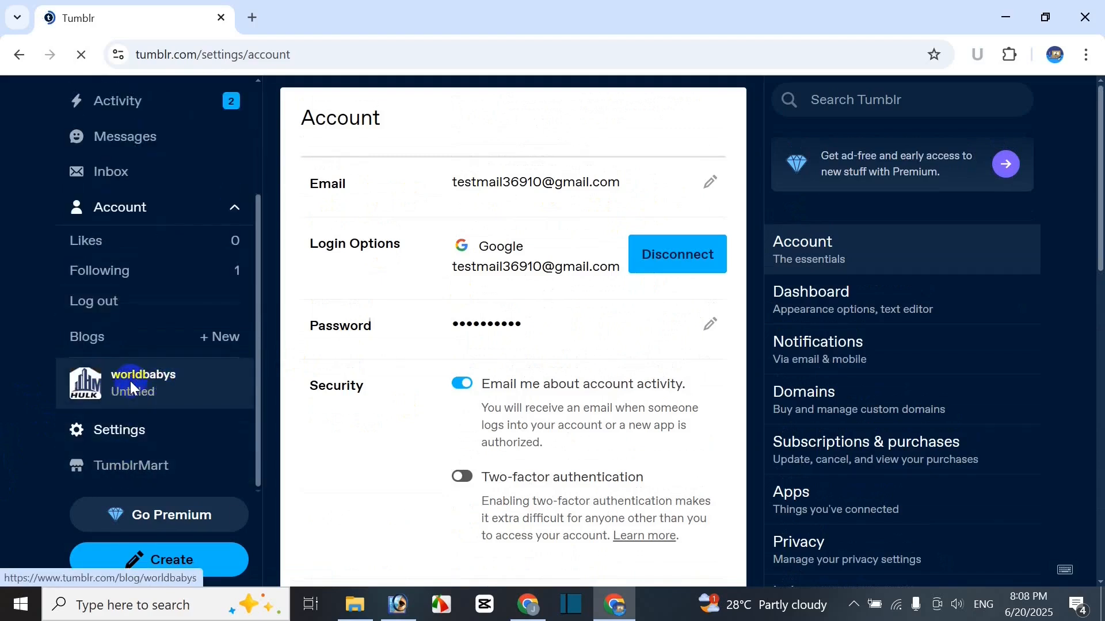
Open the worldbabys blog and scroll through its posts
{"action": "left_click", "coordinate": [131, 387]}
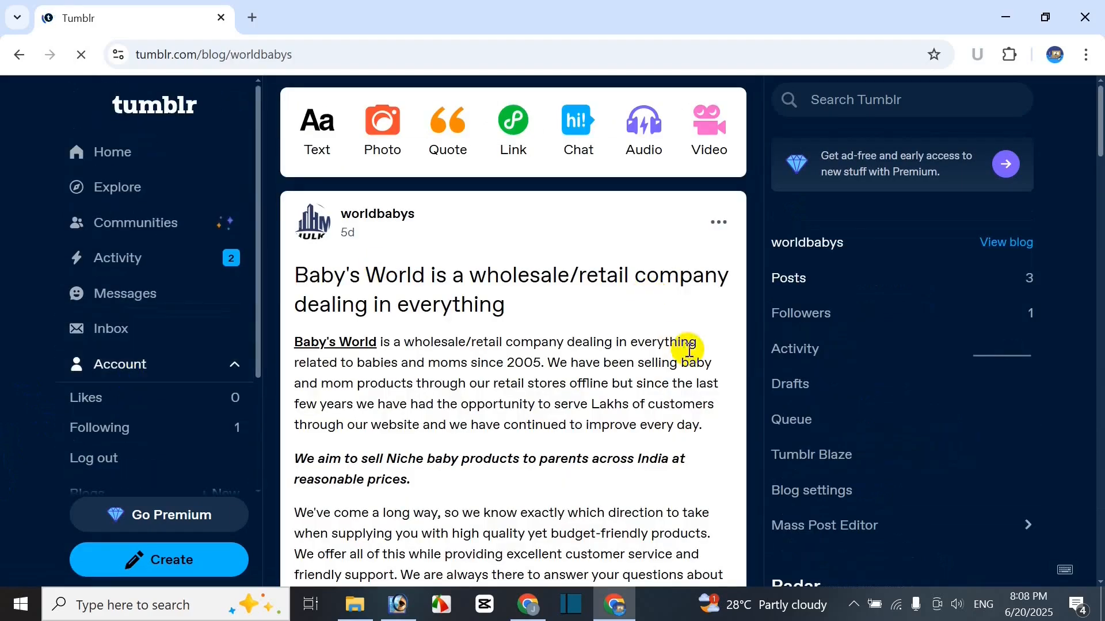
{"action": "scroll", "coordinate": [679, 358], "scroll_direction": "down", "scroll_amount": 8}
{"action": "scroll", "coordinate": [668, 363], "scroll_direction": "up", "scroll_amount": 10}
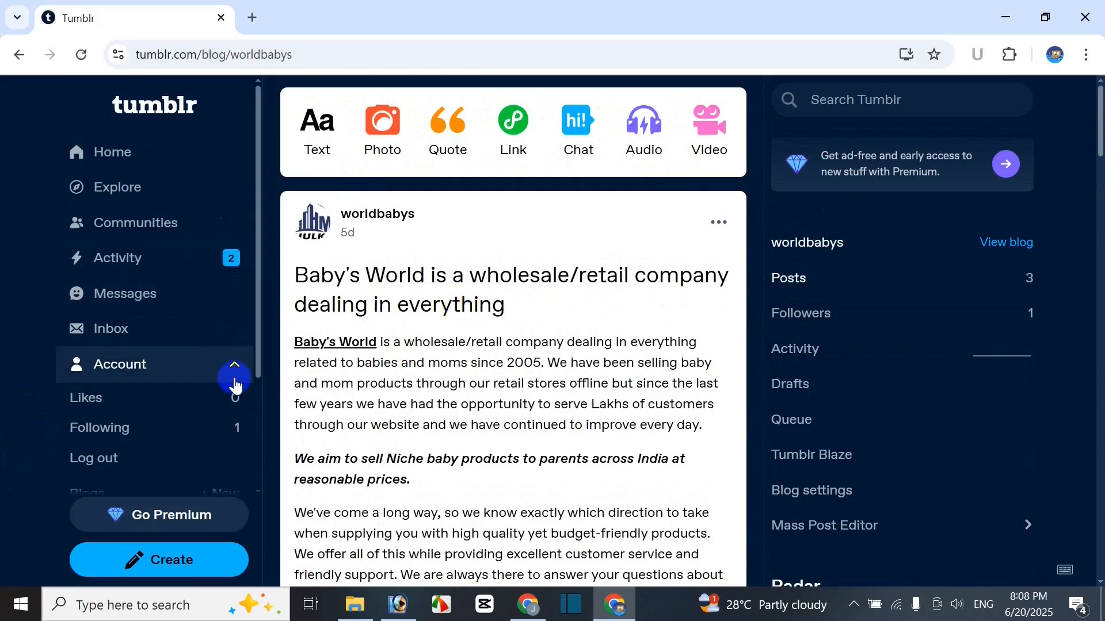
{"action": "scroll", "coordinate": [234, 382], "scroll_direction": "down", "scroll_amount": 2}
{"action": "scroll", "coordinate": [234, 387], "scroll_direction": "down", "scroll_amount": 1}
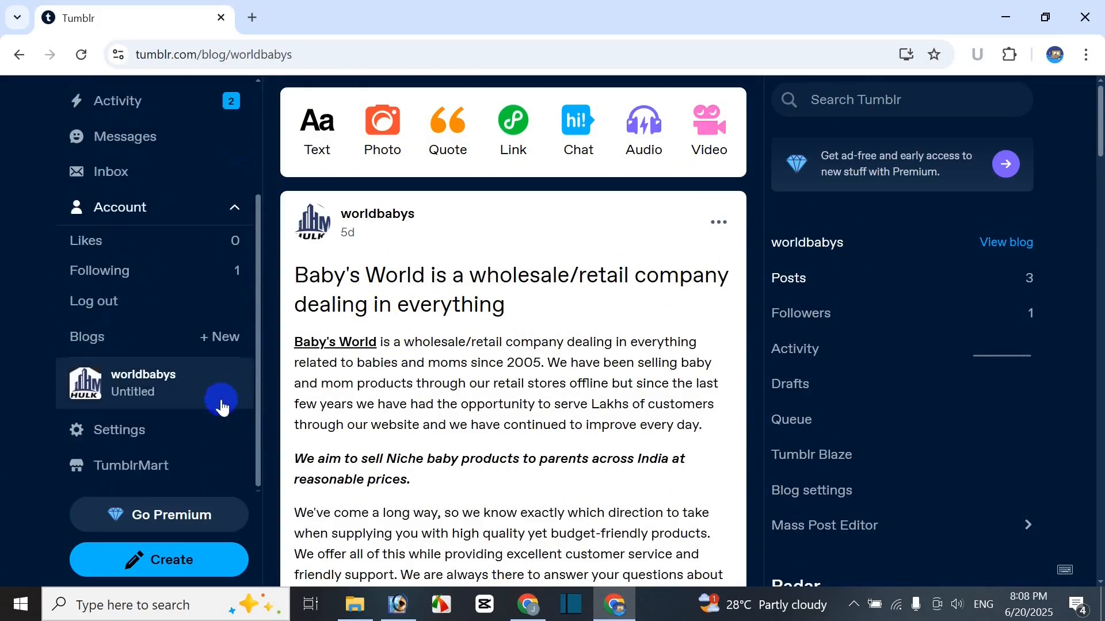
{"action": "scroll", "coordinate": [197, 375], "scroll_direction": "up", "scroll_amount": 2}
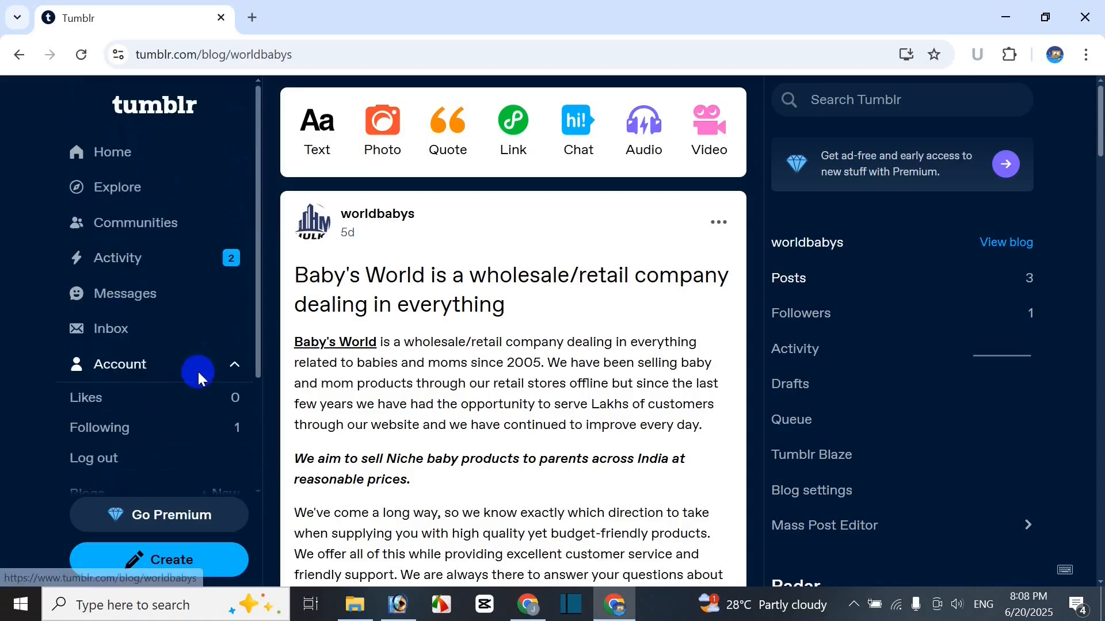
{"action": "scroll", "coordinate": [197, 383], "scroll_direction": "down", "scroll_amount": 2}
Revisit account settings, then open Blog settings from the worldbabys blog page
{"action": "left_click", "coordinate": [166, 426]}
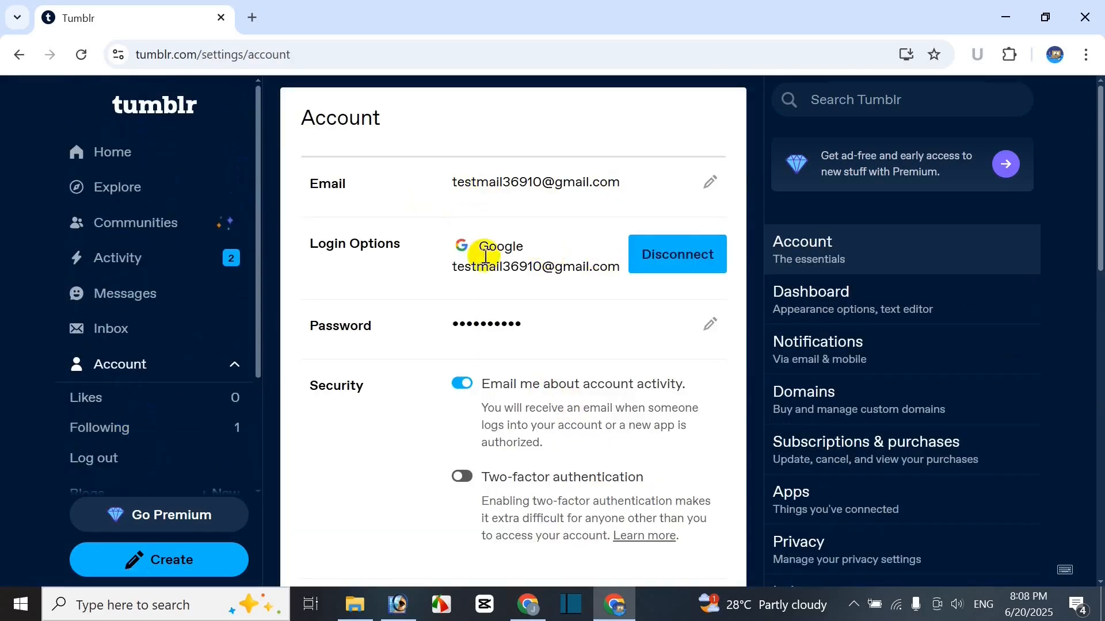
{"action": "scroll", "coordinate": [495, 374], "scroll_direction": "down", "scroll_amount": 12}
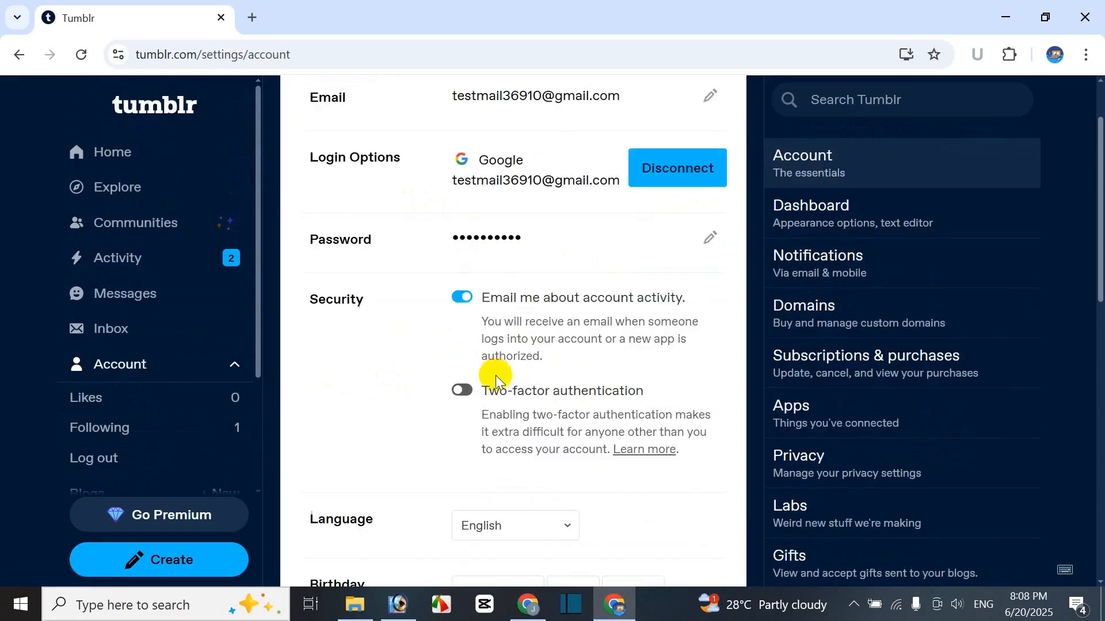
{"action": "scroll", "coordinate": [619, 426], "scroll_direction": "down", "scroll_amount": 3}
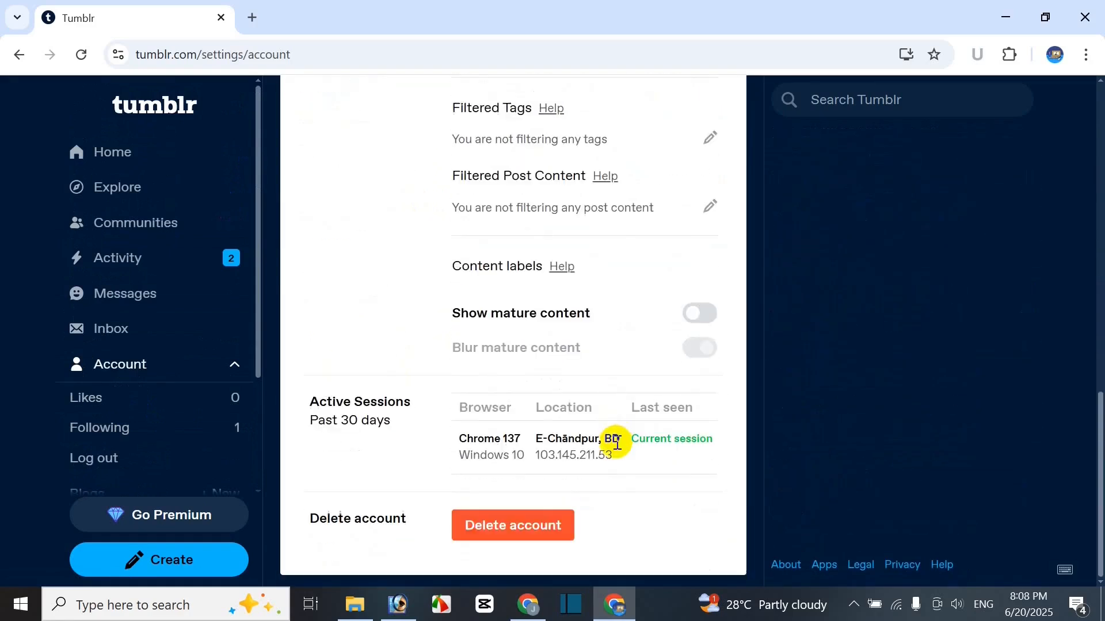
{"action": "scroll", "coordinate": [556, 445], "scroll_direction": "up", "scroll_amount": 15}
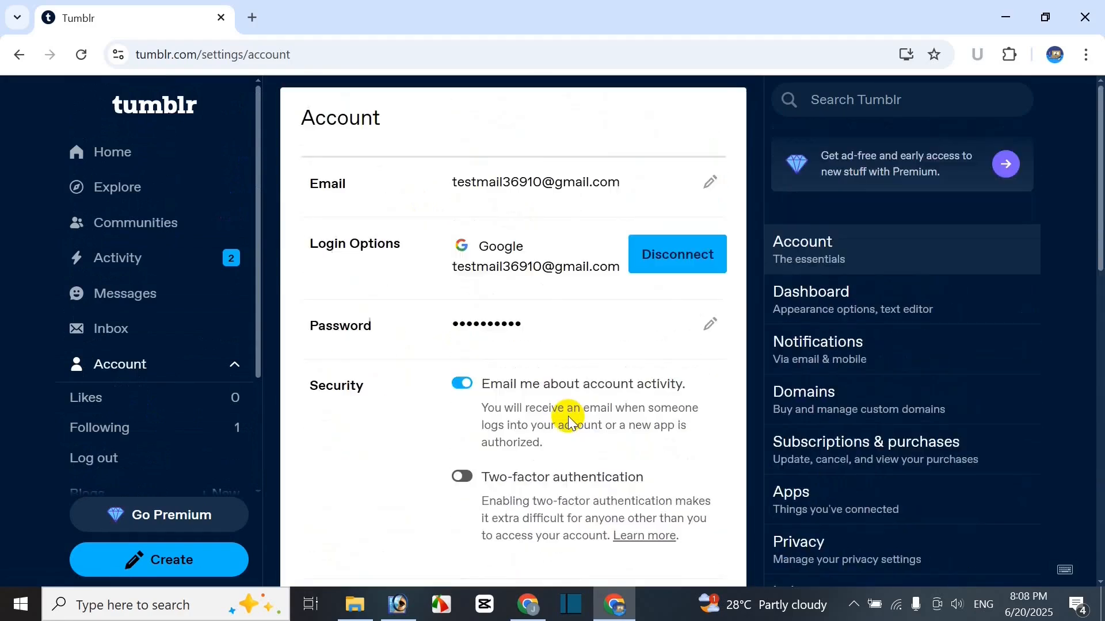
{"action": "left_click", "coordinate": [110, 399]}
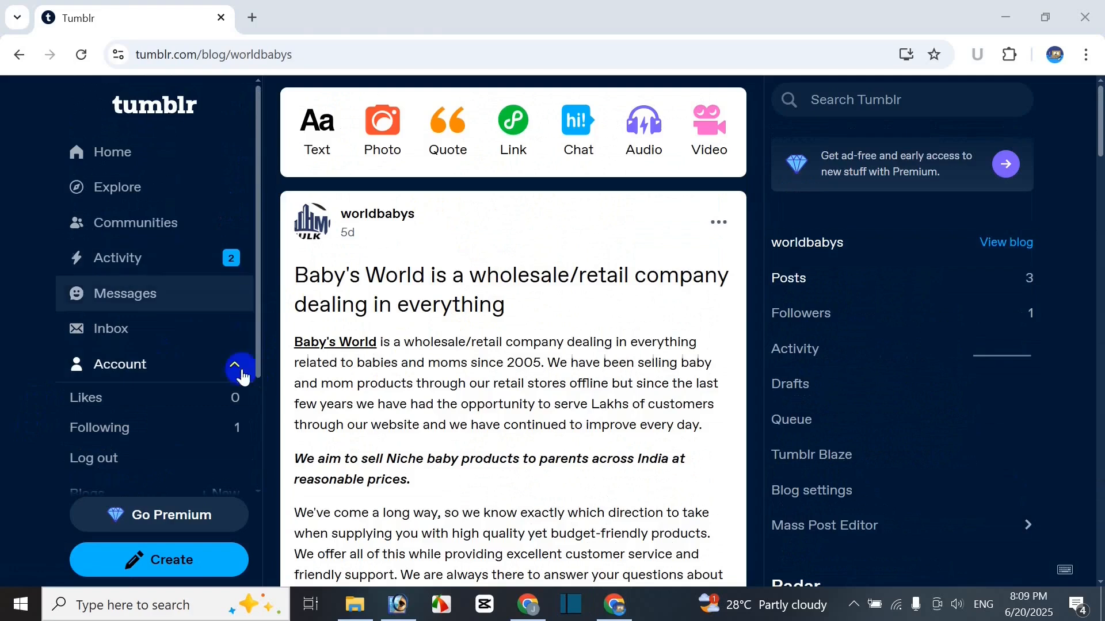
{"action": "scroll", "coordinate": [228, 397], "scroll_direction": "down", "scroll_amount": 3}
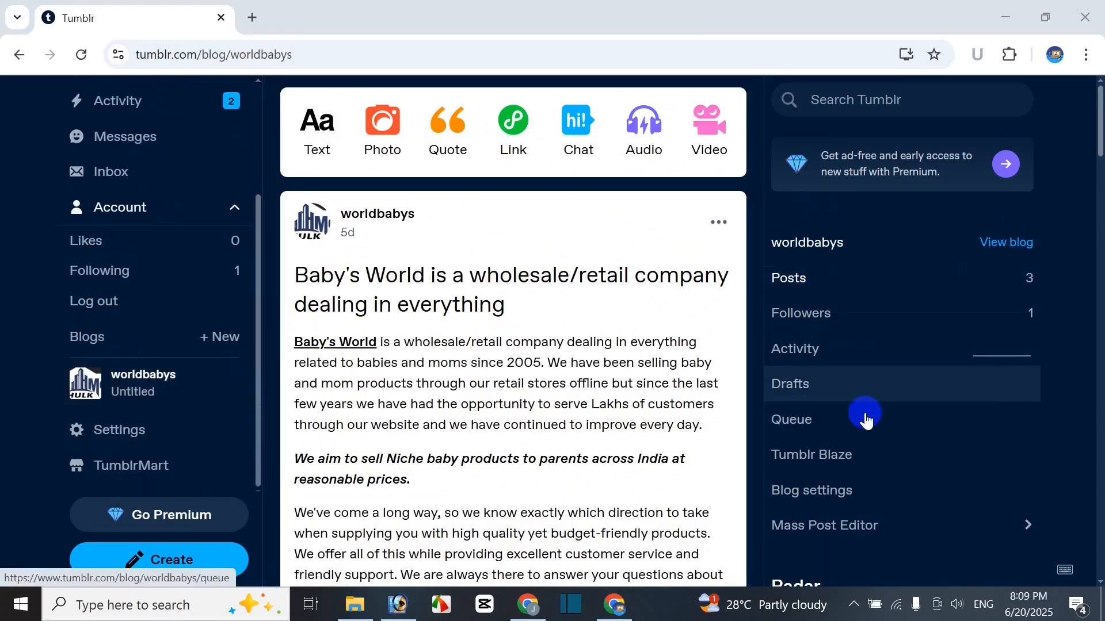
{"action": "scroll", "coordinate": [923, 423], "scroll_direction": "down", "scroll_amount": 1}
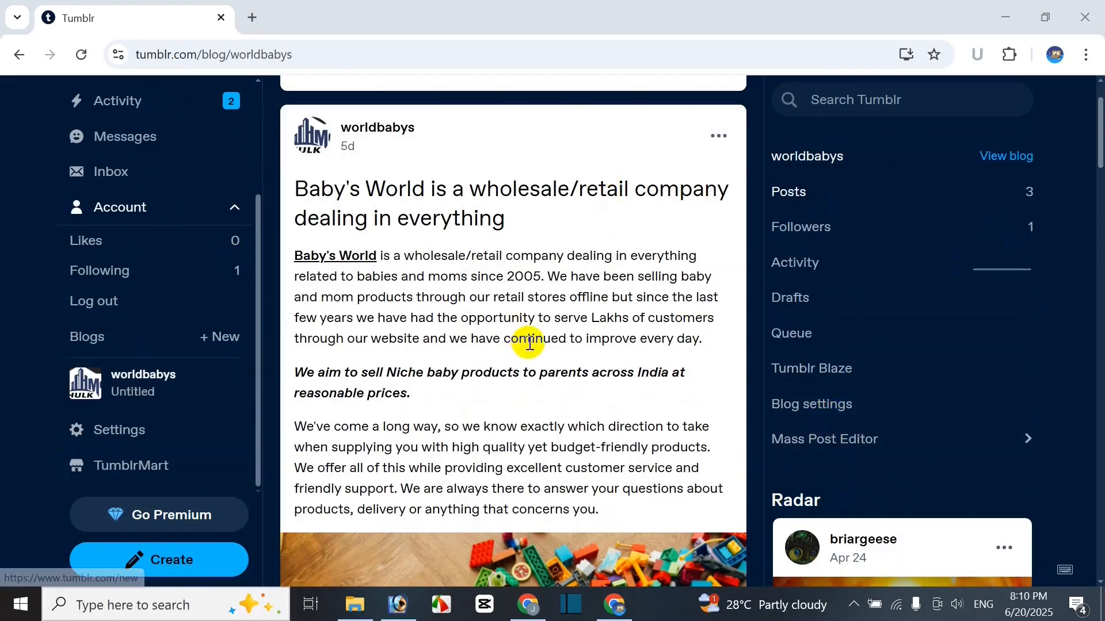
{"action": "left_click", "coordinate": [843, 409]}
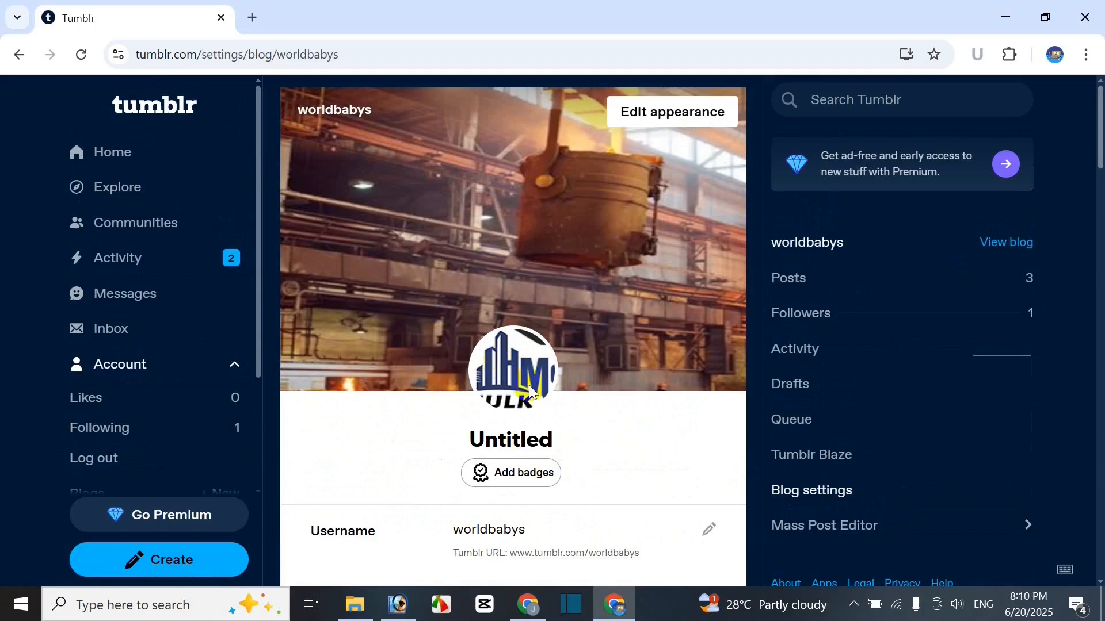
{"action": "left_click", "coordinate": [672, 129]}
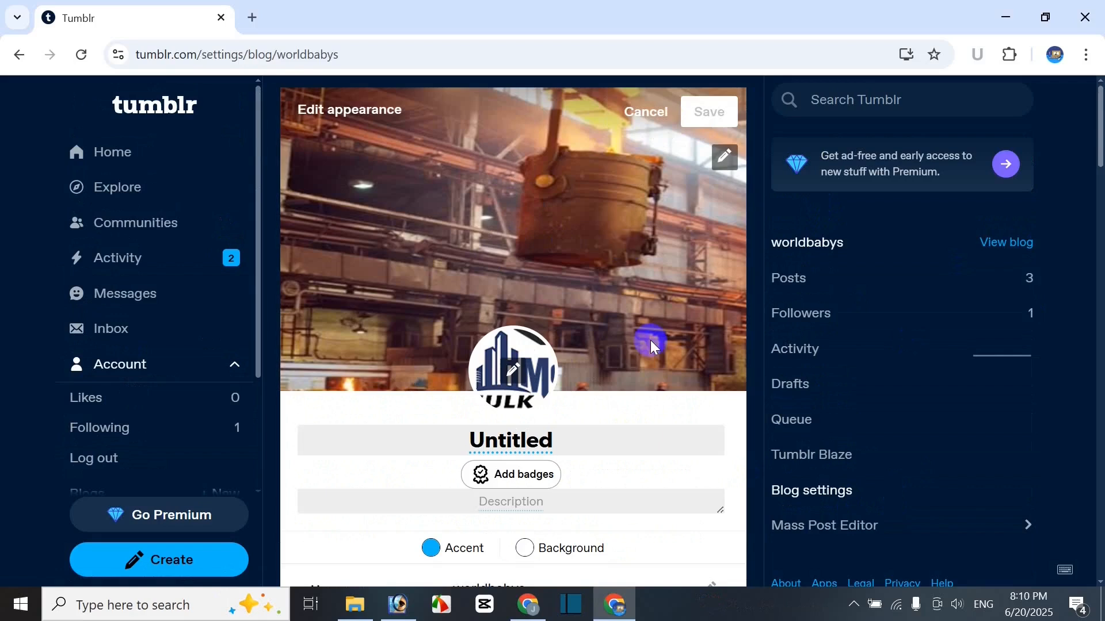
{"action": "scroll", "coordinate": [650, 340], "scroll_direction": "down", "scroll_amount": 1}
{"action": "left_click", "coordinate": [512, 285]}
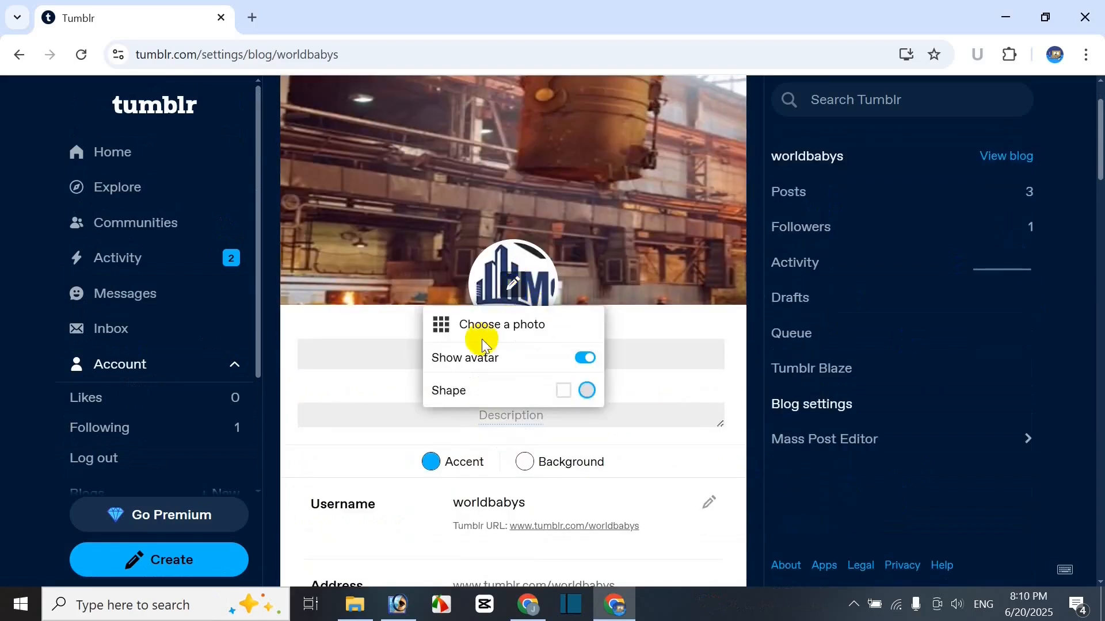
{"action": "scroll", "coordinate": [667, 139], "scroll_direction": "up", "scroll_amount": 1}
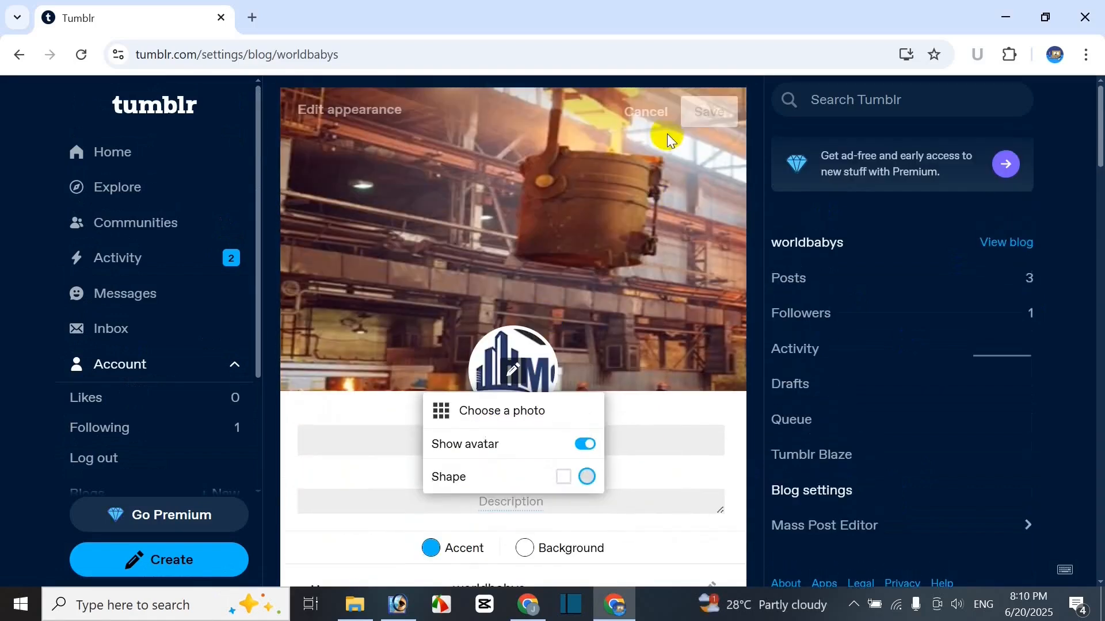
{"action": "left_click", "coordinate": [622, 165]}
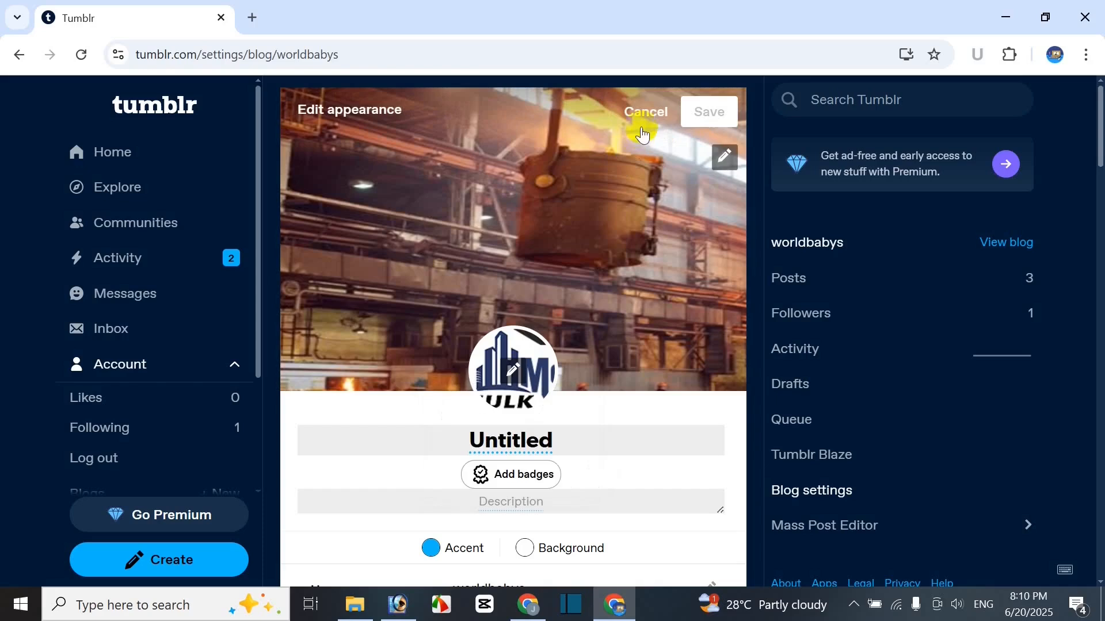
{"action": "left_click", "coordinate": [724, 164]}
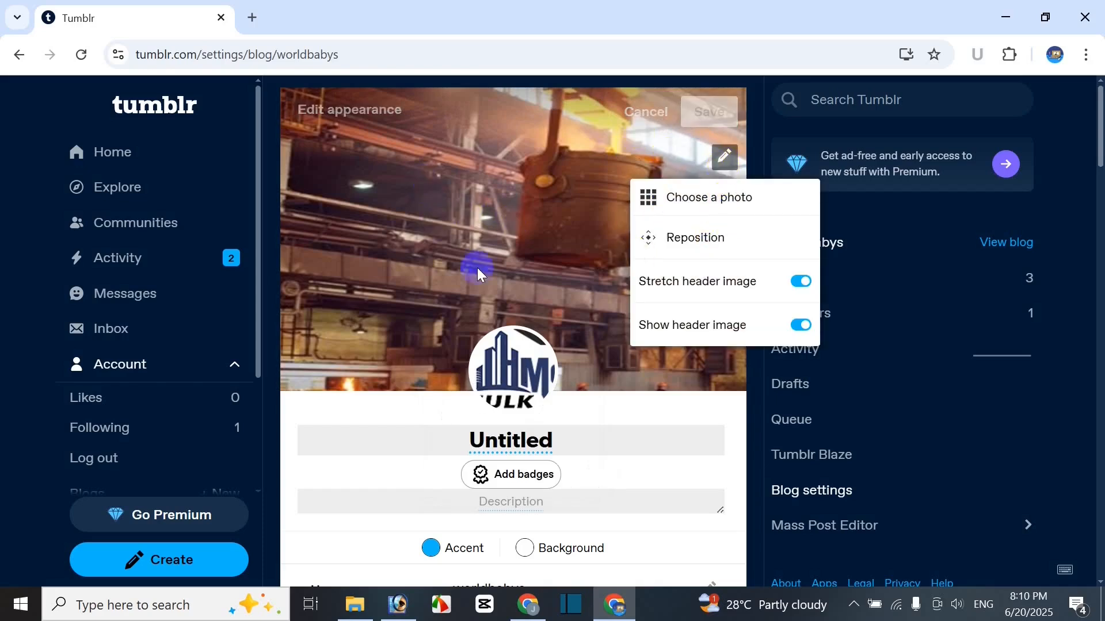
{"action": "left_click", "coordinate": [489, 267]}
{"action": "scroll", "coordinate": [627, 380], "scroll_direction": "down", "scroll_amount": 1}
{"action": "scroll", "coordinate": [581, 327], "scroll_direction": "up", "scroll_amount": 1}
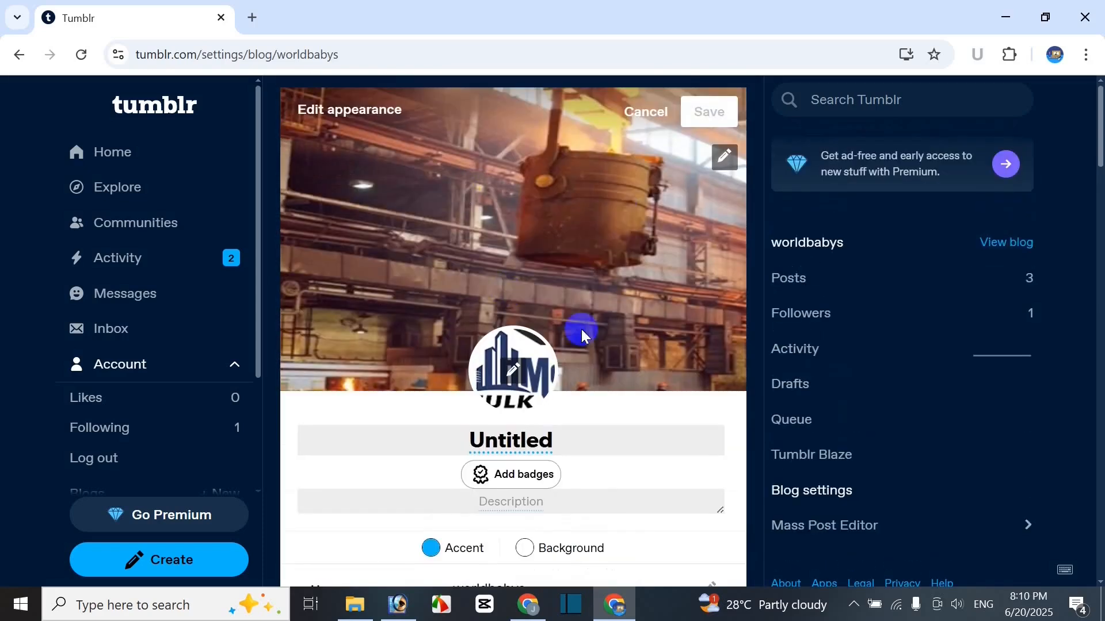
{"action": "scroll", "coordinate": [609, 396], "scroll_direction": "down", "scroll_amount": 3}
{"action": "scroll", "coordinate": [621, 358], "scroll_direction": "down", "scroll_amount": 3}
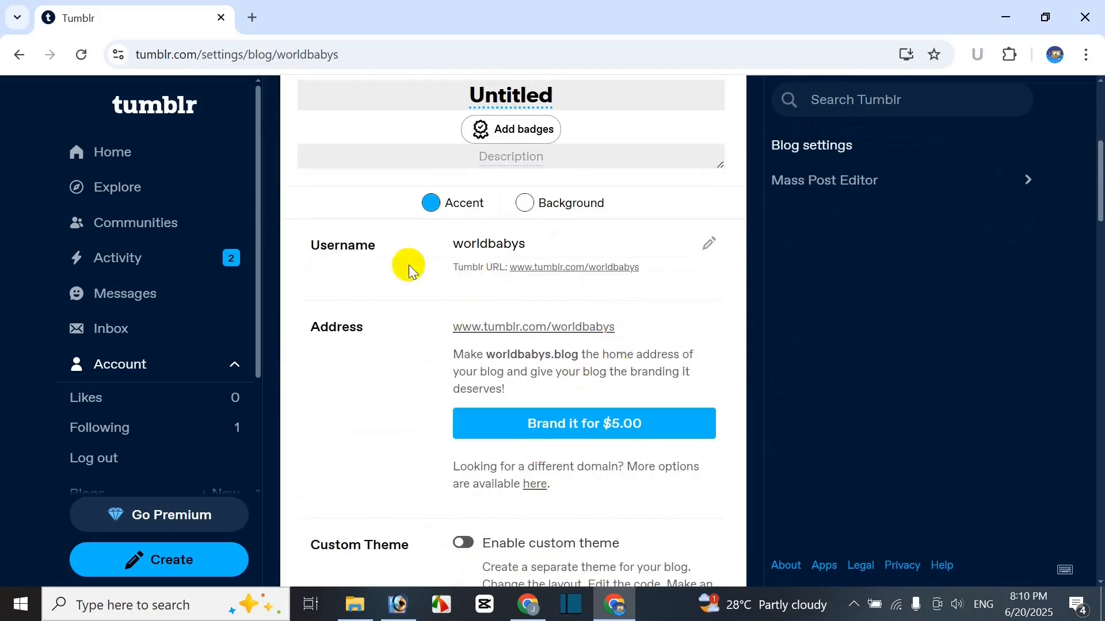
{"action": "scroll", "coordinate": [443, 431], "scroll_direction": "down", "scroll_amount": 3}
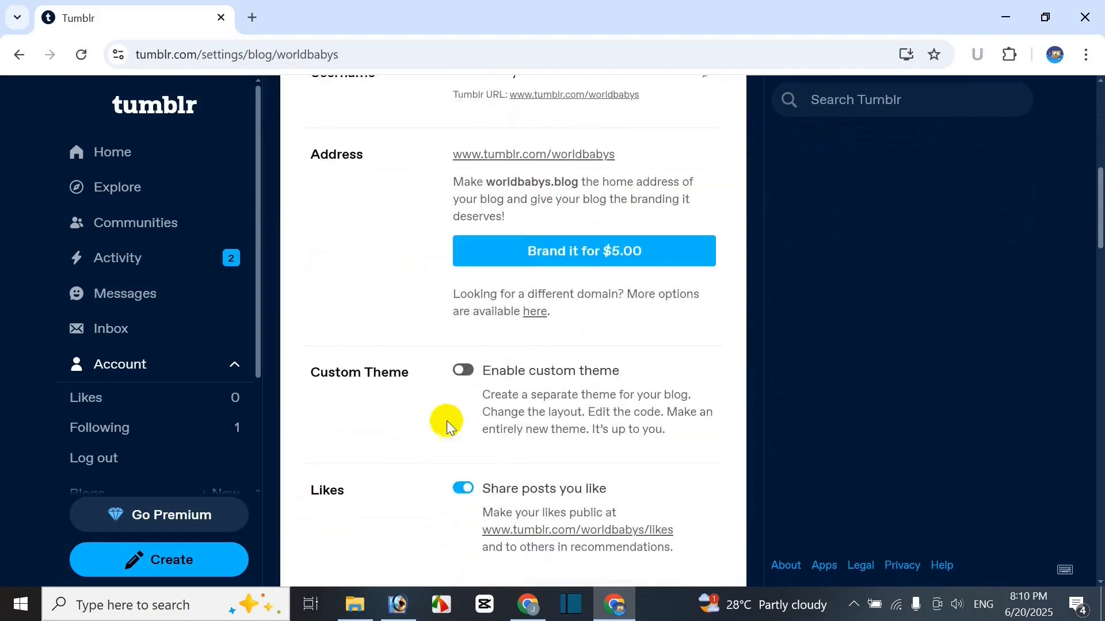
{"action": "scroll", "coordinate": [590, 540], "scroll_direction": "up", "scroll_amount": 10}
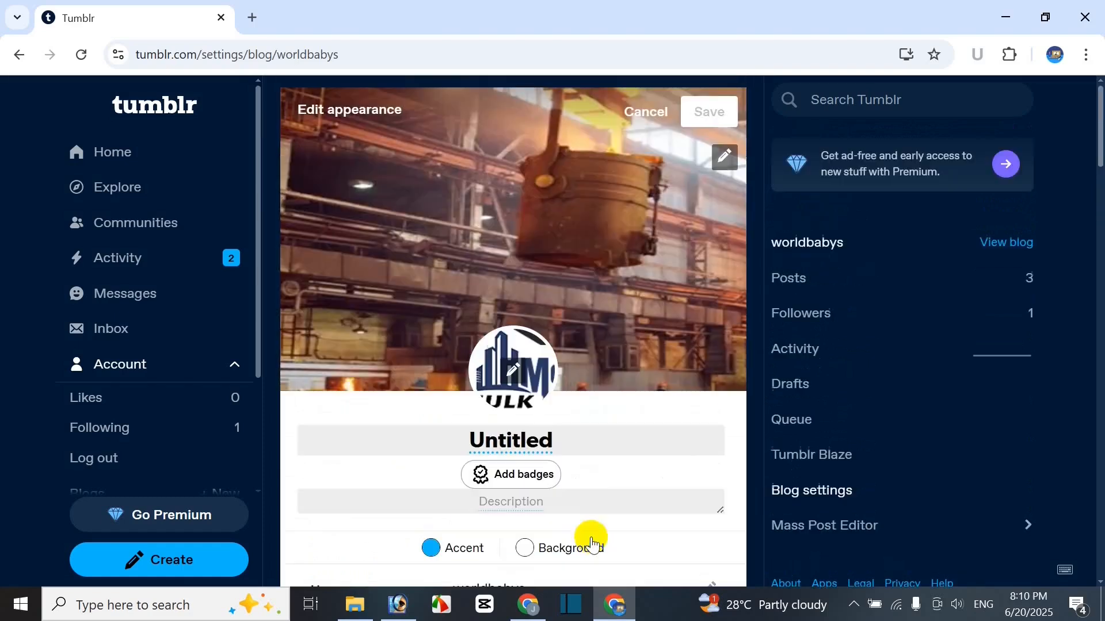
{"action": "left_click", "coordinate": [630, 130]}
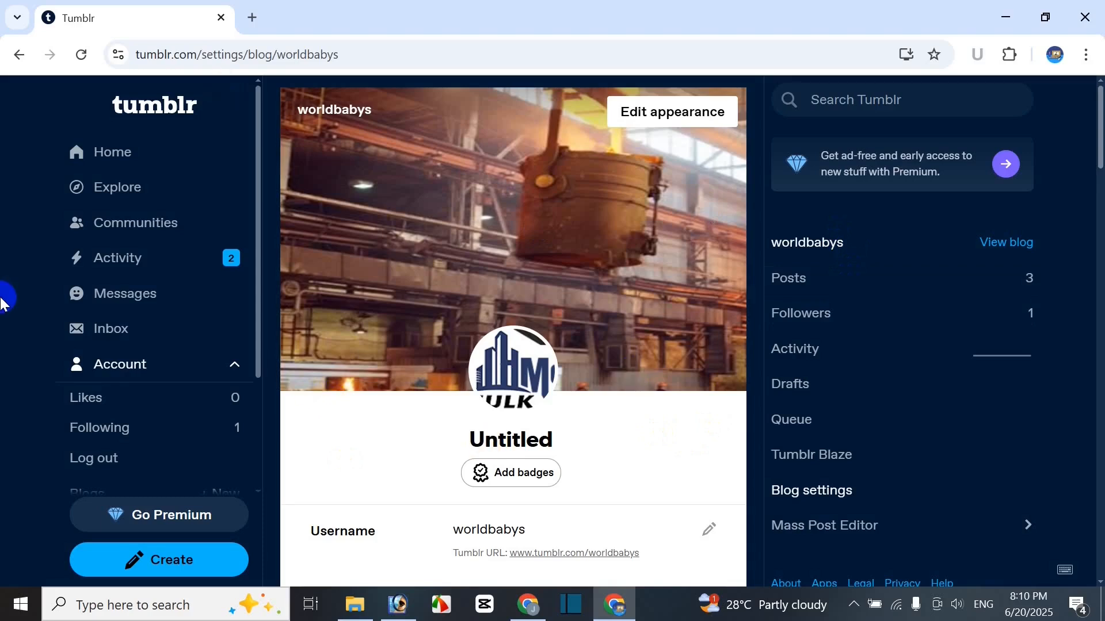
{"action": "scroll", "coordinate": [46, 495], "scroll_direction": "down", "scroll_amount": 3}
{"action": "scroll", "coordinate": [49, 486], "scroll_direction": "up", "scroll_amount": 3}
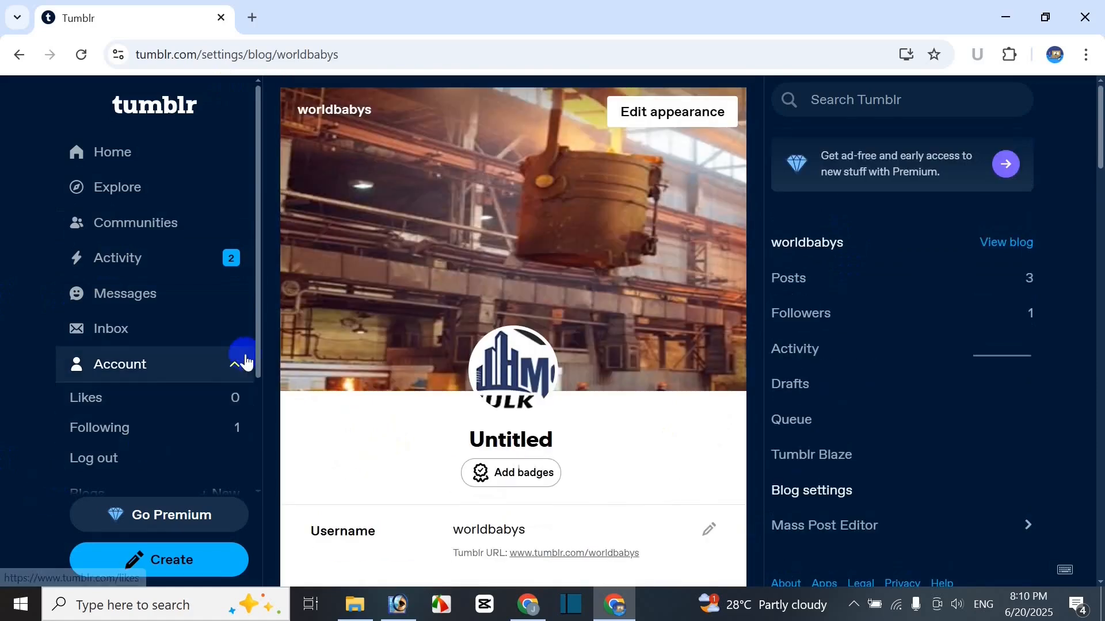
{"action": "scroll", "coordinate": [172, 415], "scroll_direction": "down", "scroll_amount": 3}
Start a worldbabys video post and upload the Fitness for Life video from Downloads
{"action": "left_click", "coordinate": [139, 394]}
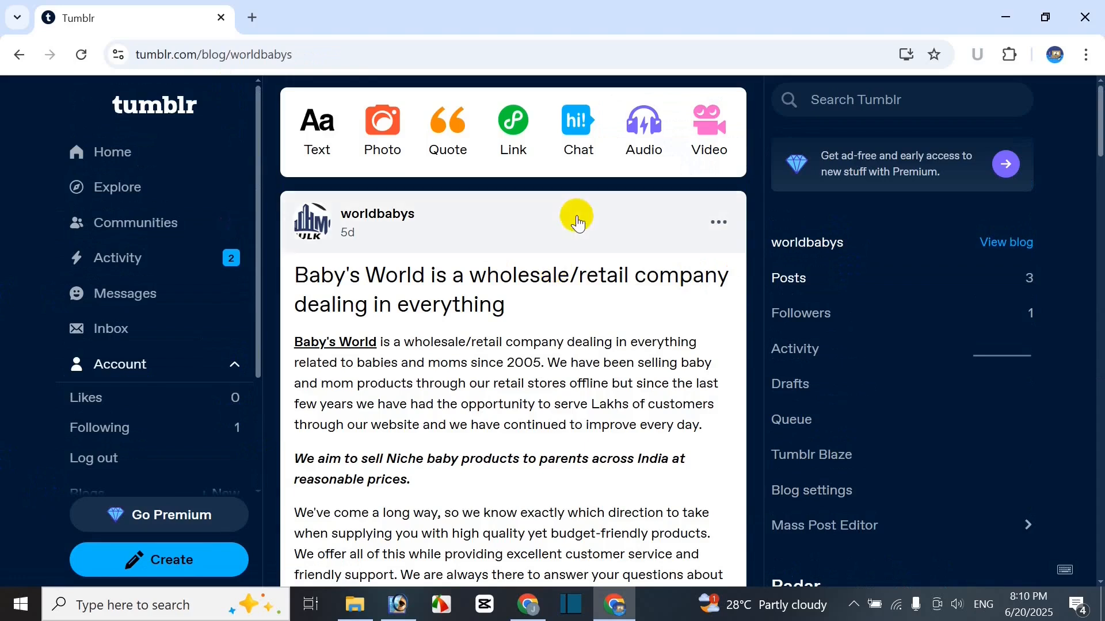
{"action": "left_click", "coordinate": [727, 149]}
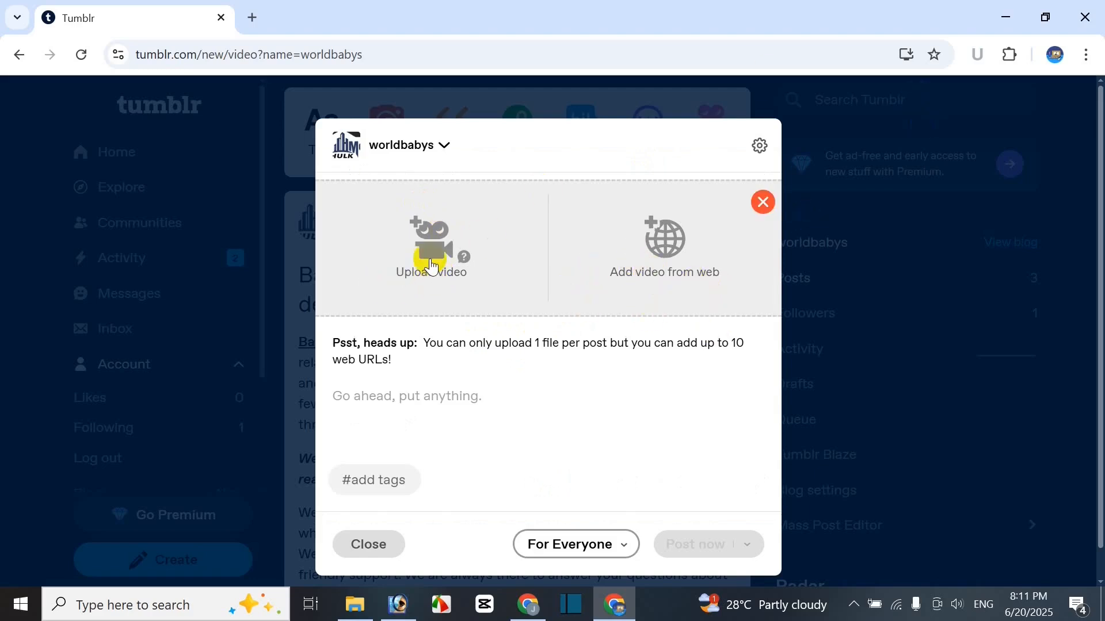
{"action": "left_click", "coordinate": [440, 273]}
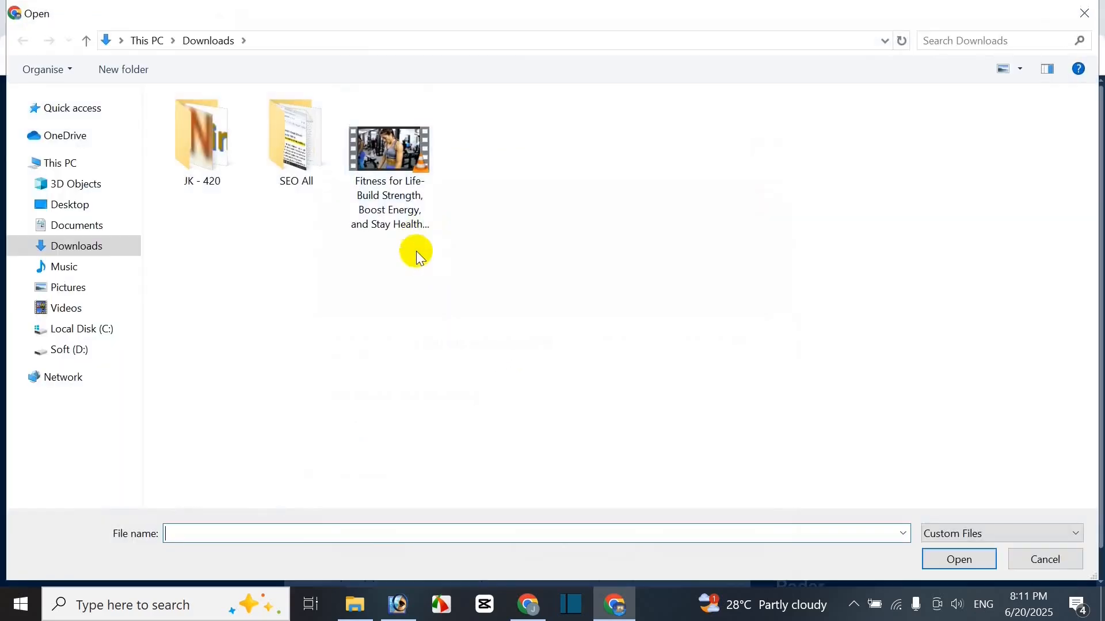
{"action": "left_click", "coordinate": [415, 220]}
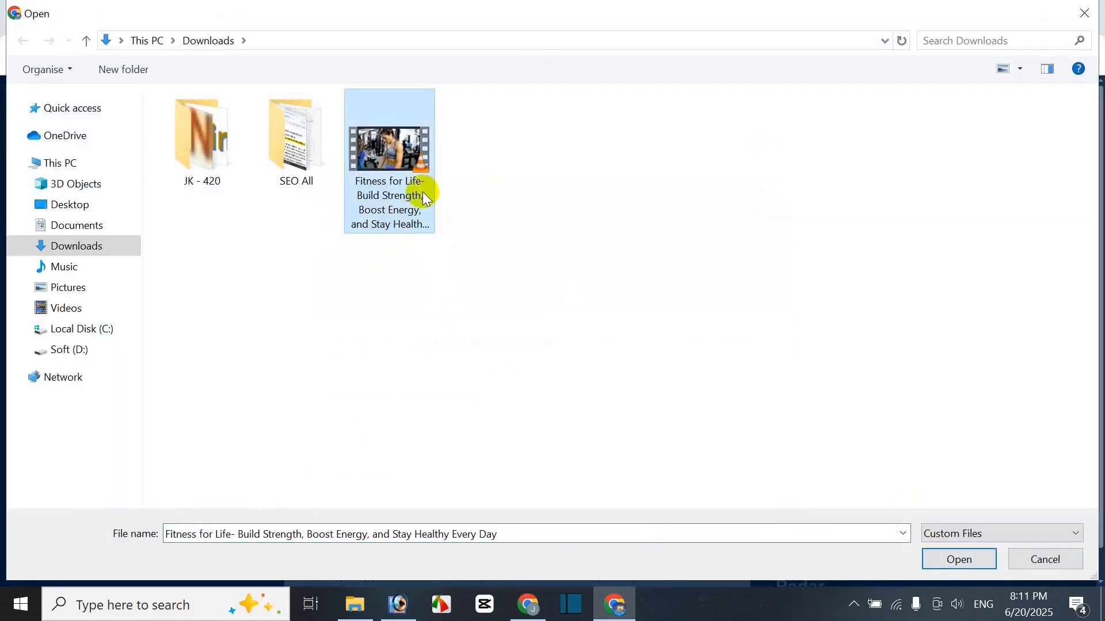
{"action": "left_click", "coordinate": [949, 561]}
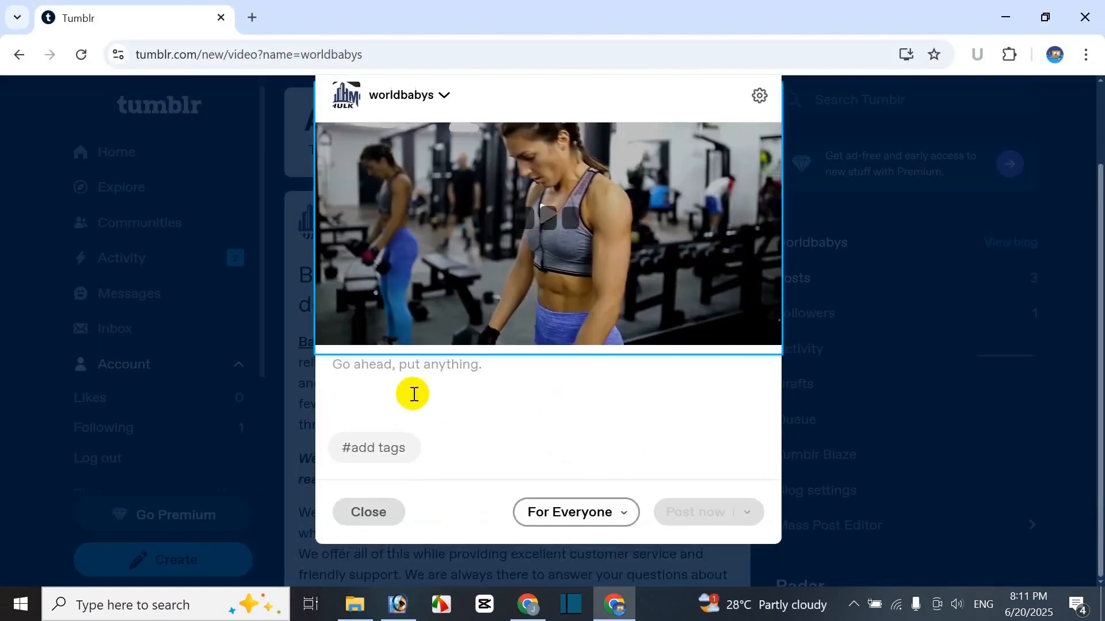
{"action": "left_click", "coordinate": [396, 375]}
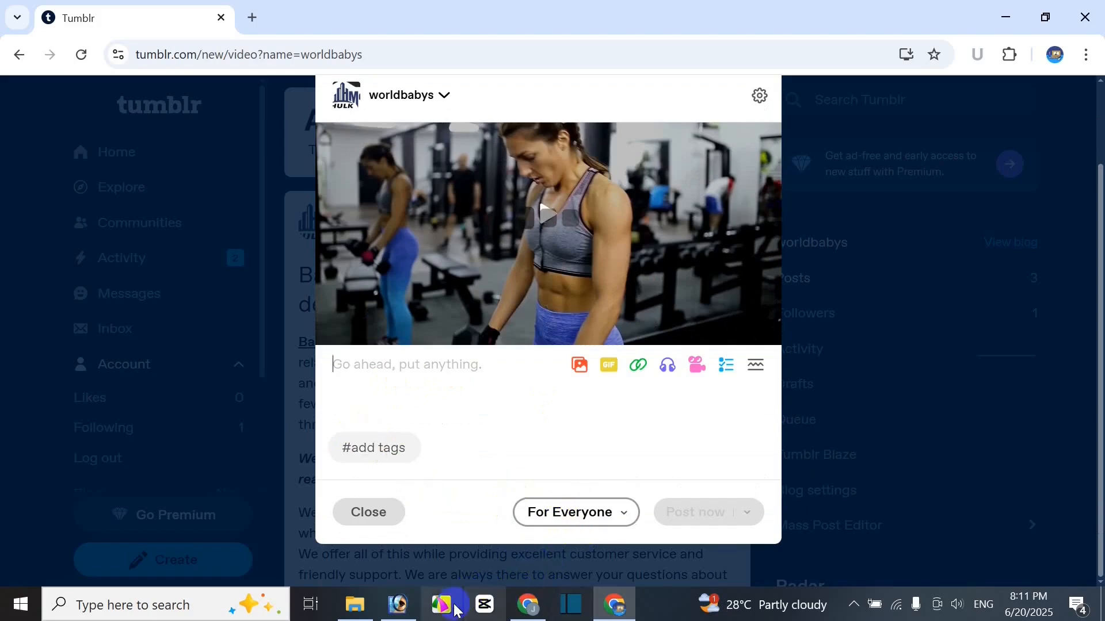
Paste the Fitness for Life video title from the notes into the Tumblr post and start a new paragraph
{"action": "left_click", "coordinate": [528, 605]}
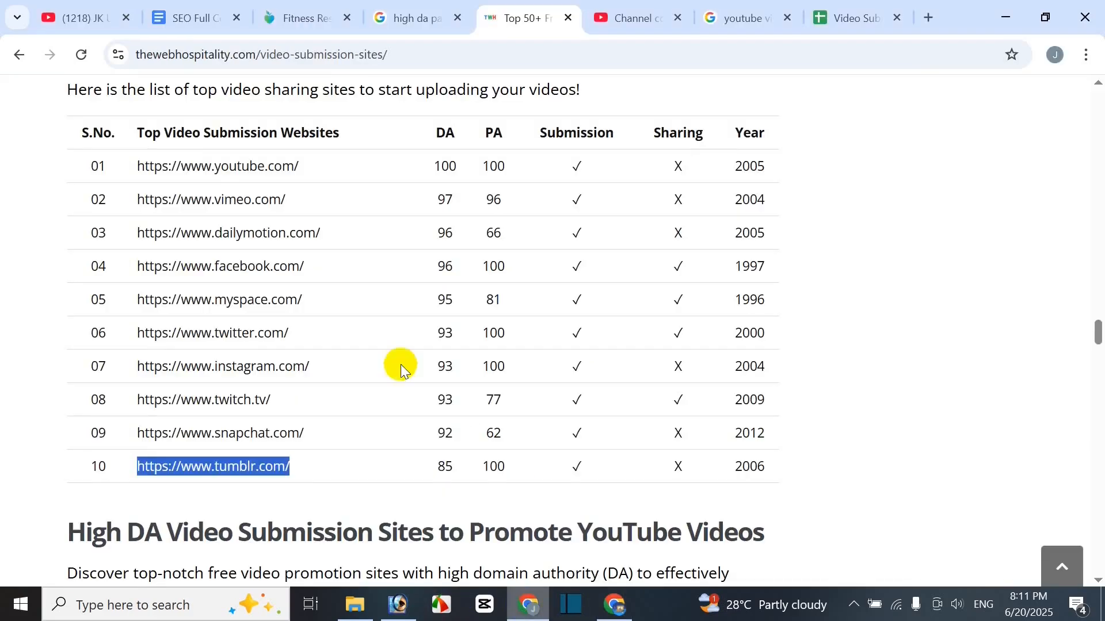
{"action": "left_click", "coordinate": [167, 19]}
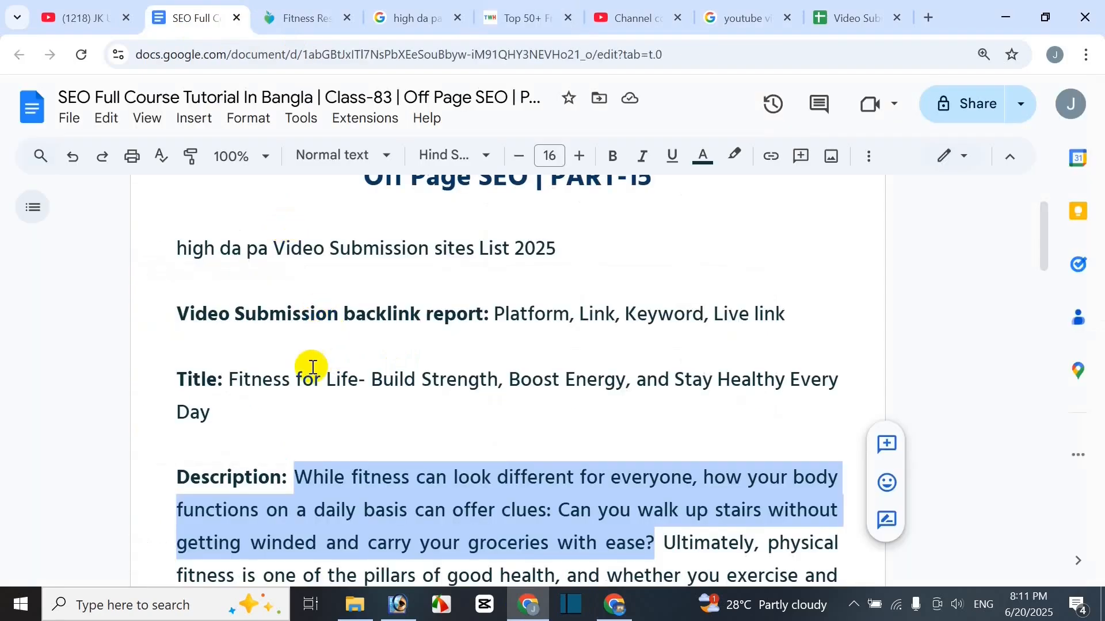
{"action": "left_click_drag", "start_coordinate": [230, 380], "coordinate": [288, 417]}
{"action": "key", "text": "ctrl+c"}
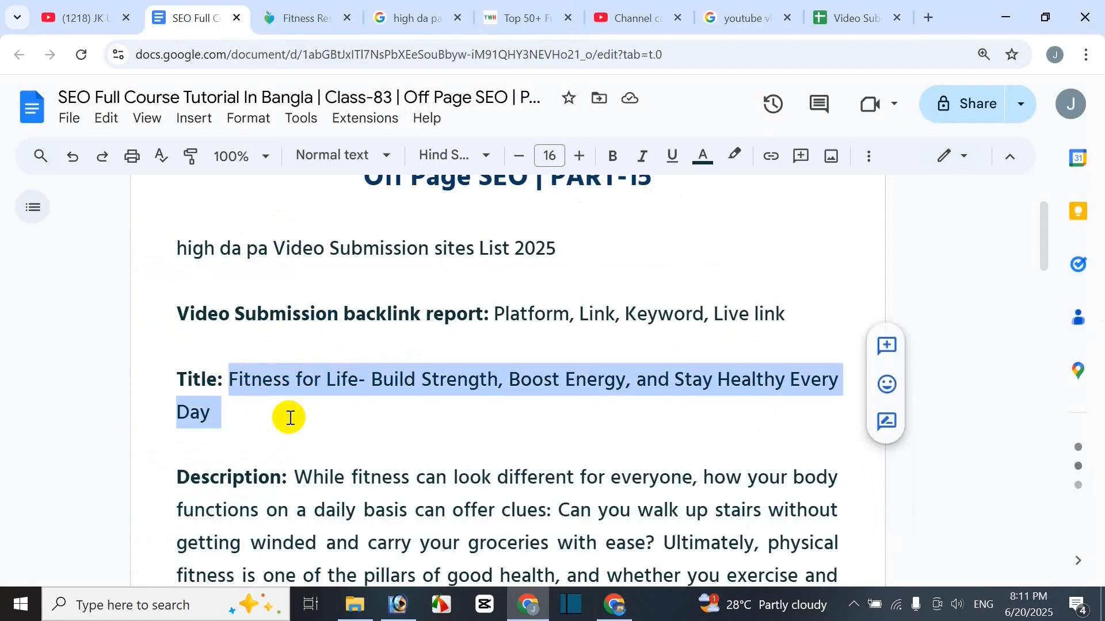
{"action": "mouse_move", "coordinate": [621, 613]}
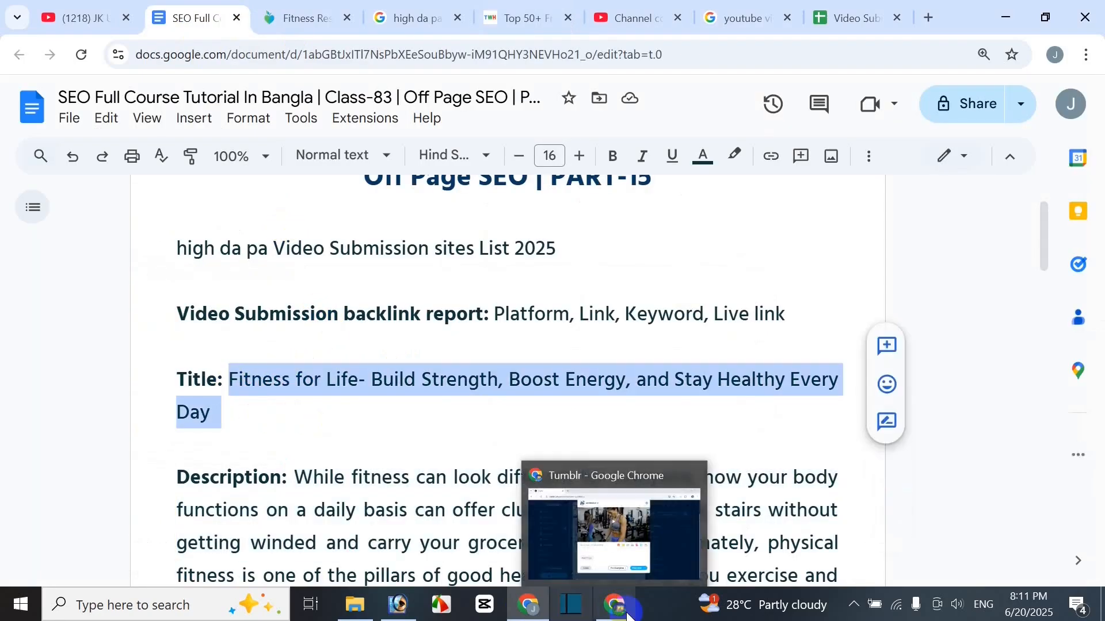
{"action": "left_click", "coordinate": [575, 506]}
{"action": "key", "text": "ctrl+v"}
{"action": "key", "text": "Return"}
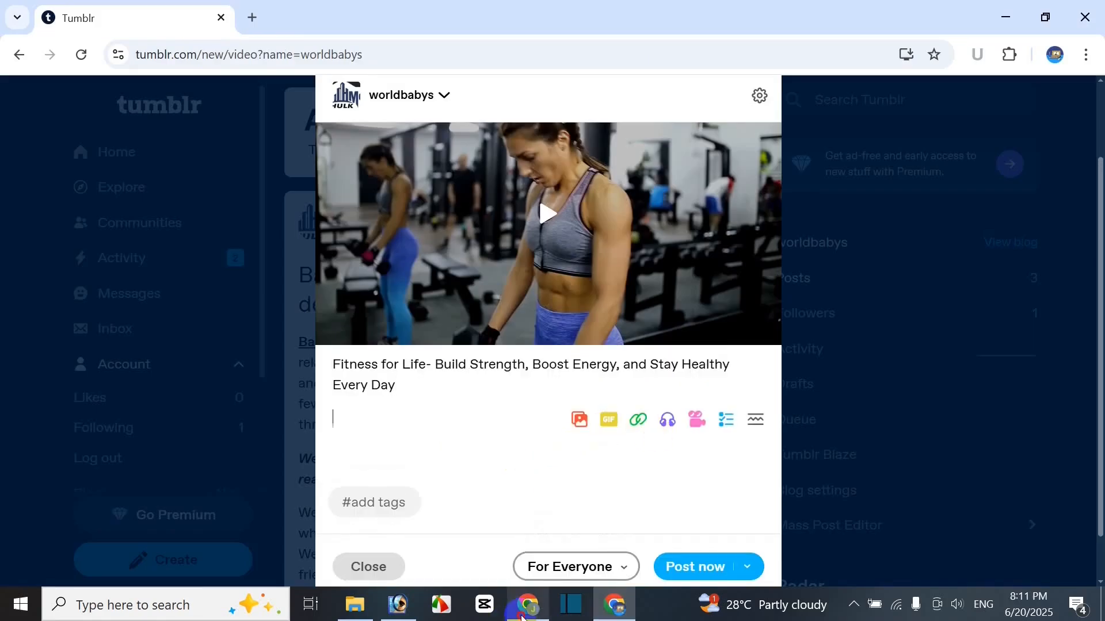
Copy both fitness description paragraphs from the notes and paste them into the post body
{"action": "left_click", "coordinate": [526, 605]}
{"action": "scroll", "coordinate": [299, 494], "scroll_direction": "down", "scroll_amount": 3}
{"action": "left_click_drag", "start_coordinate": [294, 304], "coordinate": [247, 439]}
{"action": "key", "text": "ctrl+c"}
{"action": "left_click", "coordinate": [614, 606]}
{"action": "key", "text": "ctrl+v"}
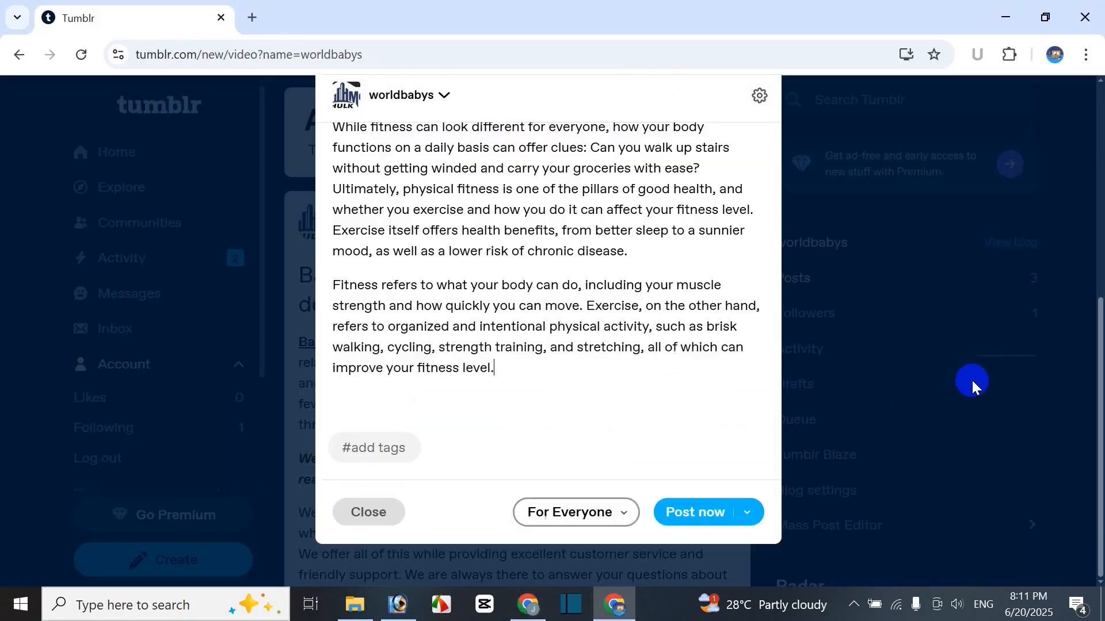
Select the word Fitness opening the second paragraph and start an inline link
{"action": "scroll", "coordinate": [969, 338], "scroll_direction": "up", "scroll_amount": 6}
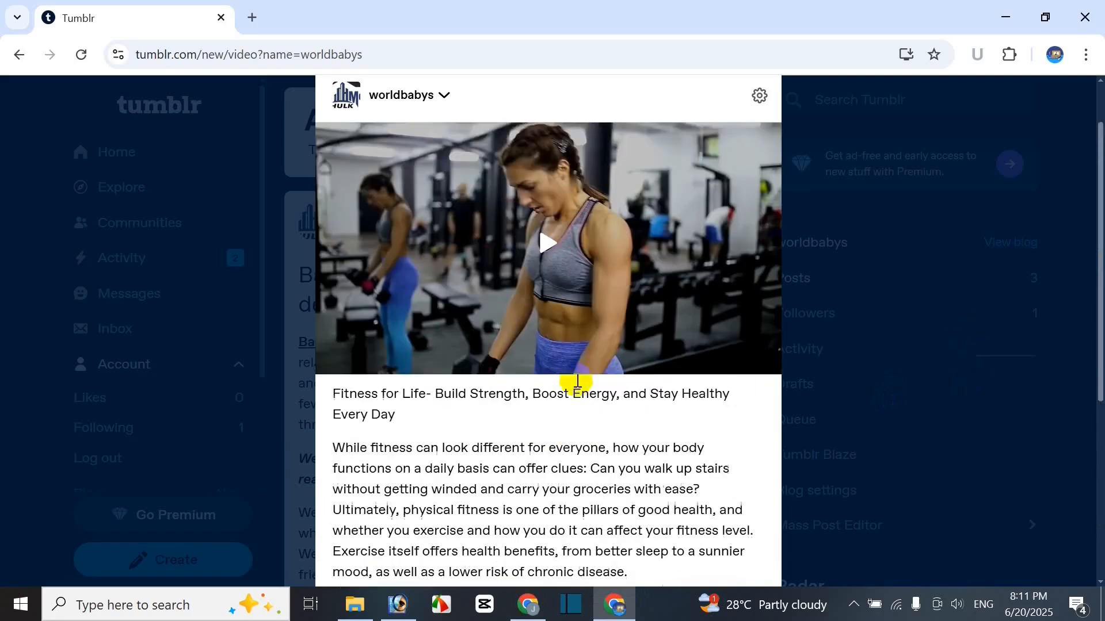
{"action": "scroll", "coordinate": [578, 382], "scroll_direction": "up", "scroll_amount": 1}
{"action": "scroll", "coordinate": [492, 325], "scroll_direction": "down", "scroll_amount": 6}
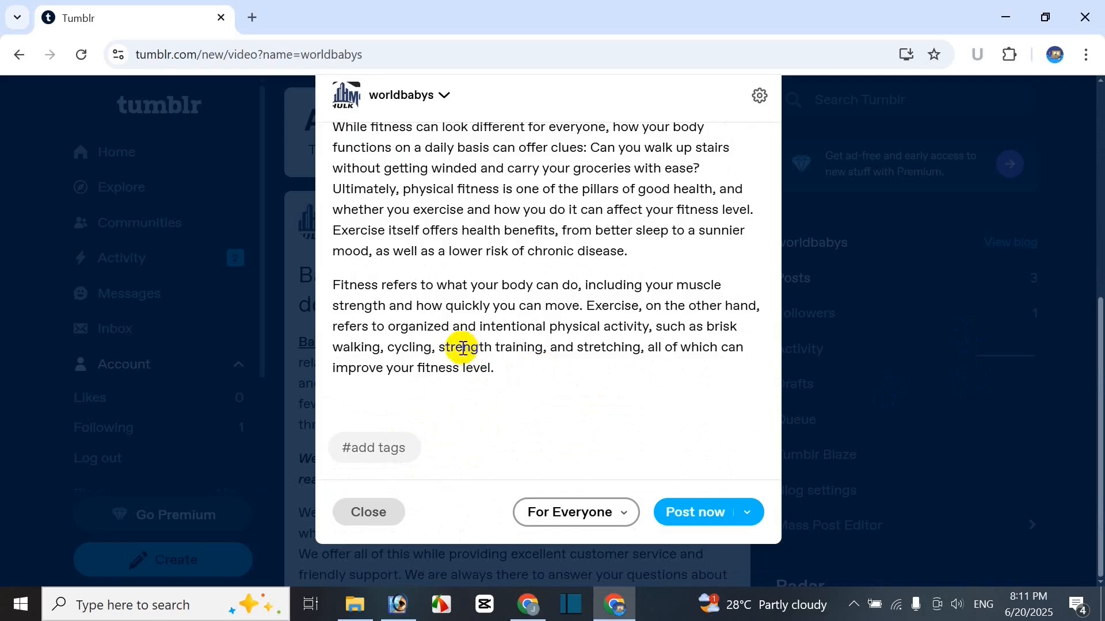
{"action": "scroll", "coordinate": [457, 309], "scroll_direction": "up", "scroll_amount": 2}
{"action": "scroll", "coordinate": [456, 309], "scroll_direction": "up", "scroll_amount": 1}
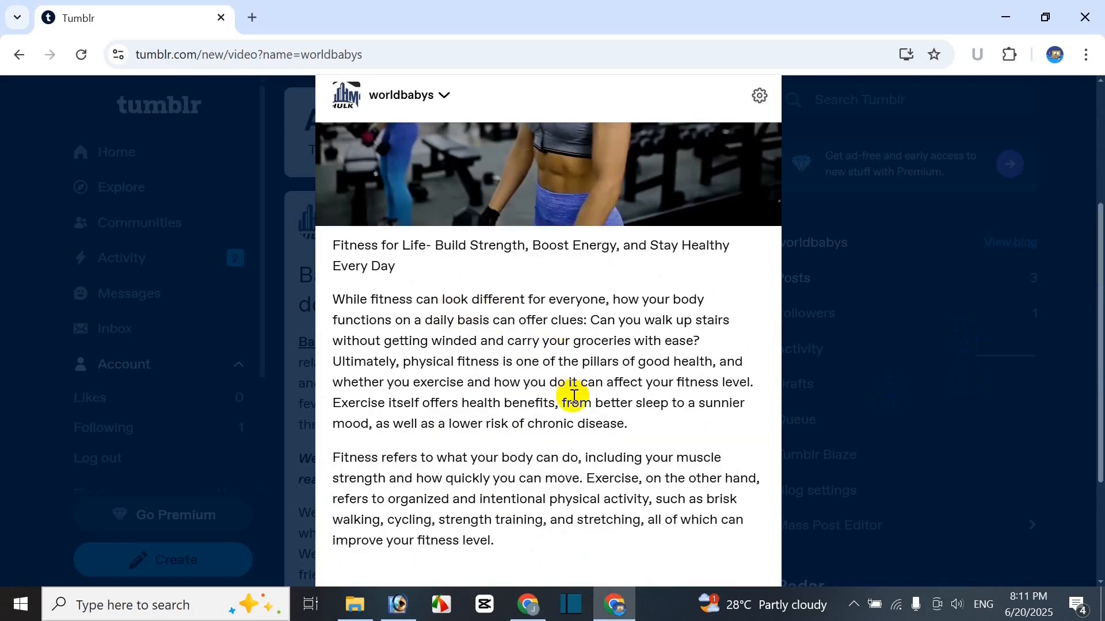
{"action": "scroll", "coordinate": [573, 396], "scroll_direction": "down", "scroll_amount": 2}
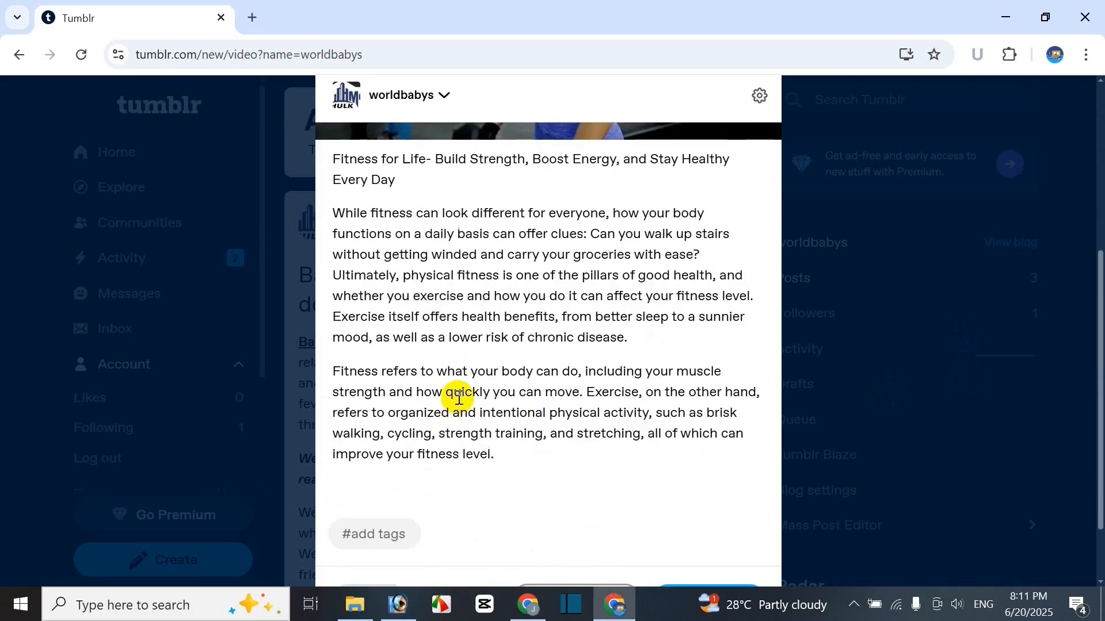
{"action": "scroll", "coordinate": [460, 397], "scroll_direction": "up", "scroll_amount": 2}
{"action": "scroll", "coordinate": [482, 437], "scroll_direction": "down", "scroll_amount": 2}
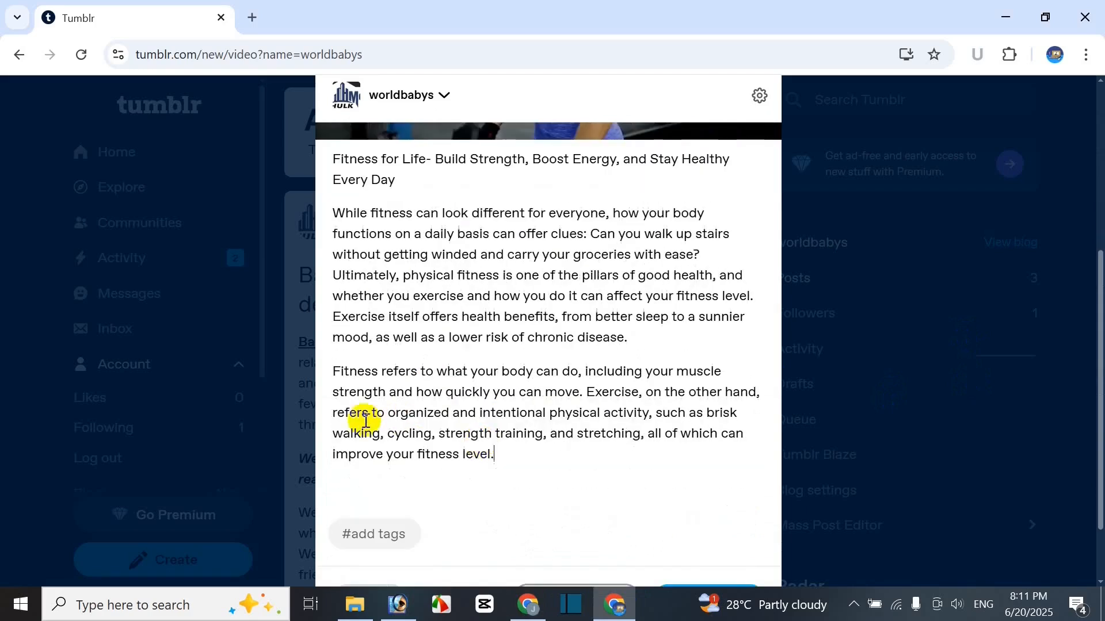
{"action": "left_click_drag", "start_coordinate": [335, 374], "coordinate": [380, 376]}
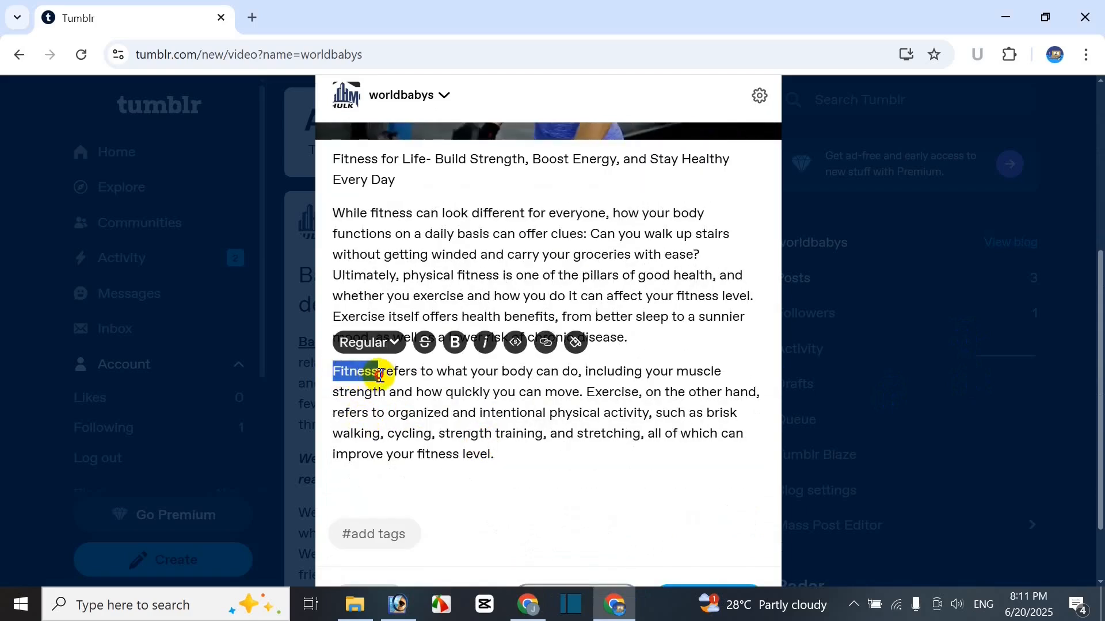
{"action": "left_click", "coordinate": [545, 343]}
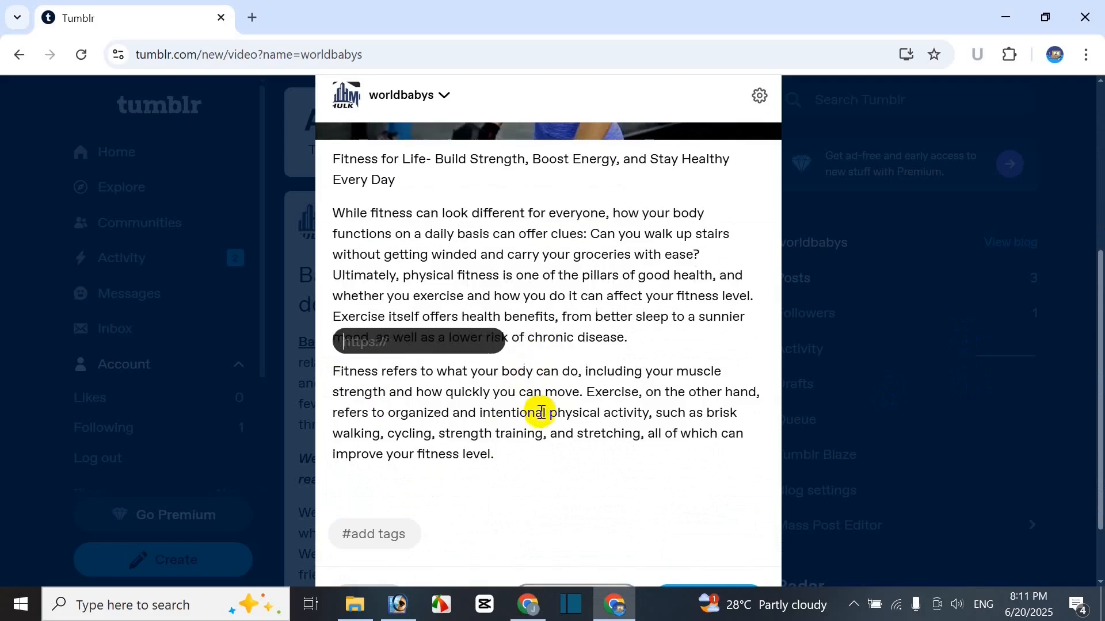
Link Fitness to the everydayhealth.com/fitness URL copied from the Chrome tab
{"action": "left_click", "coordinate": [551, 617]}
{"action": "left_click", "coordinate": [279, 16]}
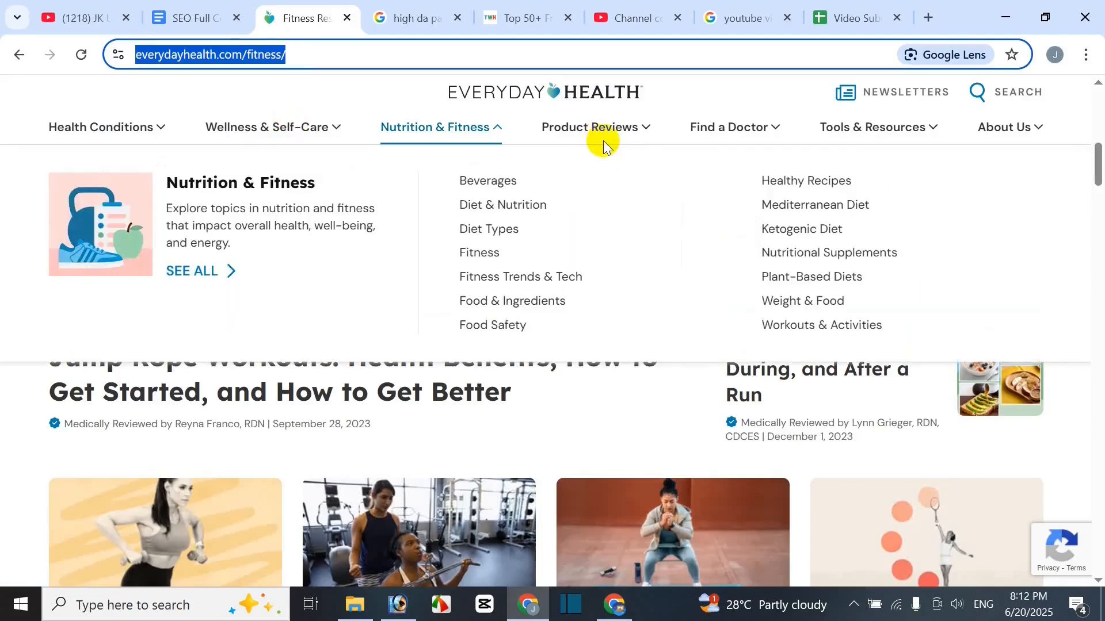
{"action": "left_click", "coordinate": [615, 604]}
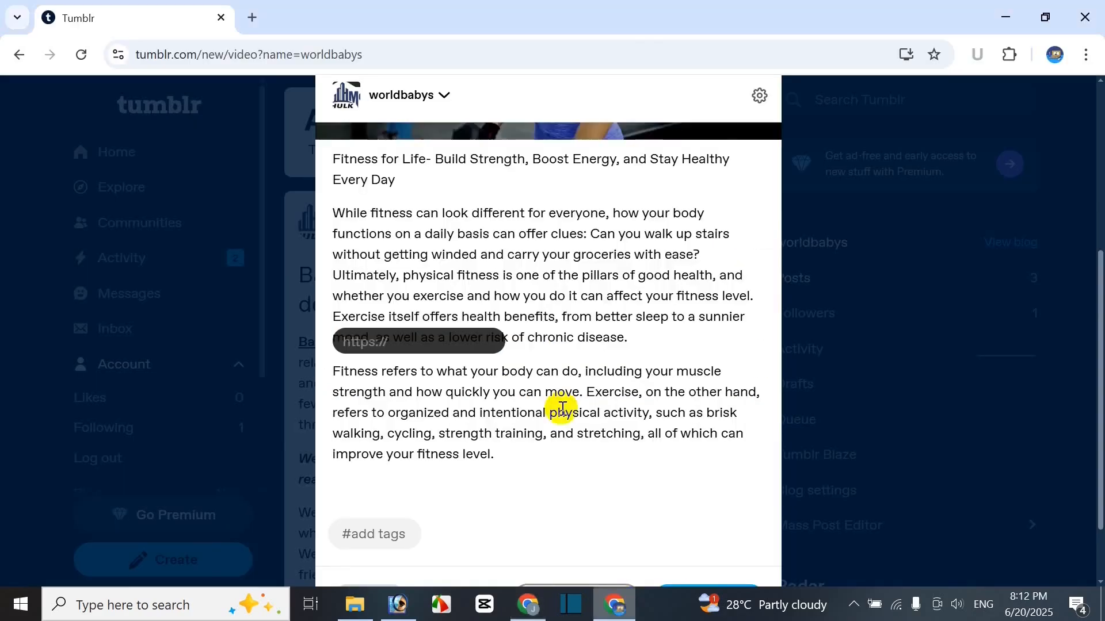
{"action": "key", "text": "ctrl+v"}
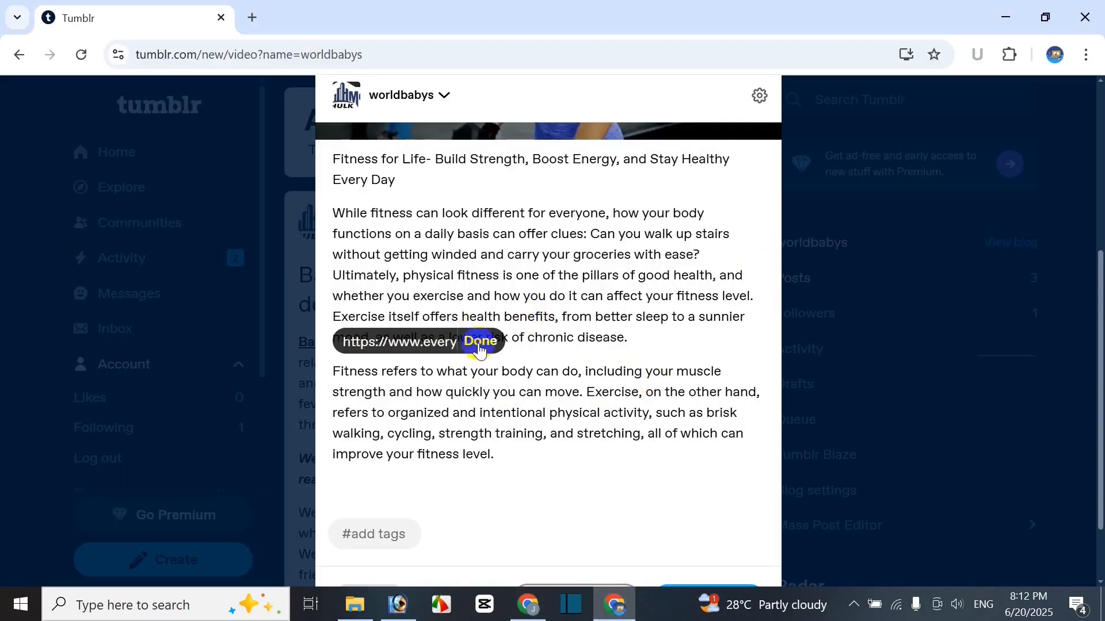
{"action": "left_click", "coordinate": [479, 344]}
{"action": "left_click", "coordinate": [483, 371]}
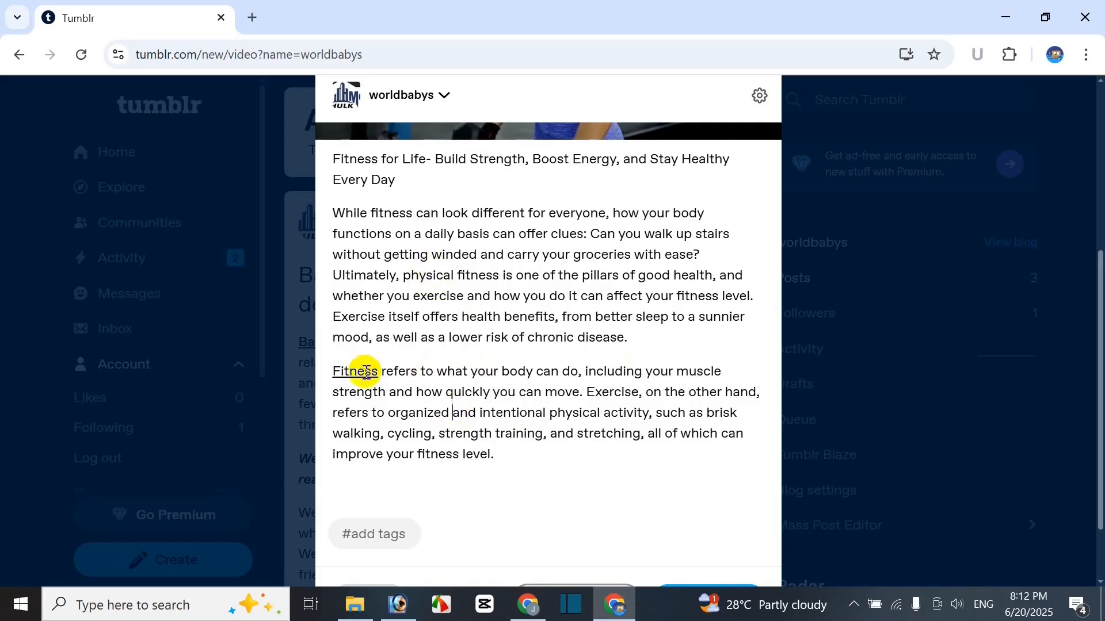
Verify the new Fitness link, then move down into the #add tags field
{"action": "scroll", "coordinate": [476, 363], "scroll_direction": "up", "scroll_amount": 3}
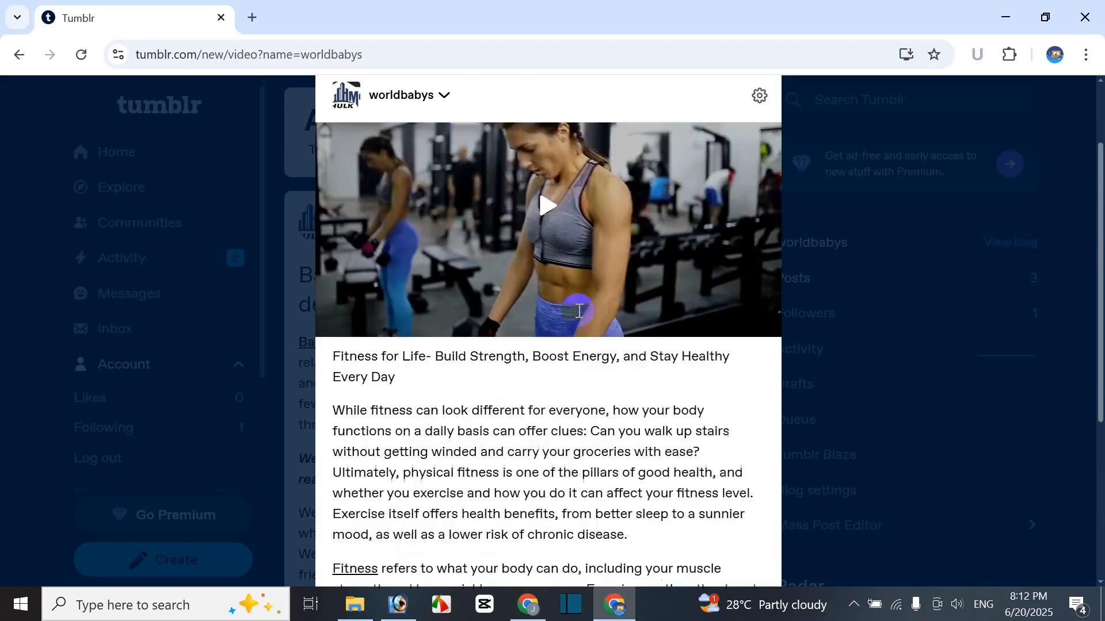
{"action": "scroll", "coordinate": [579, 311], "scroll_direction": "down", "scroll_amount": 3}
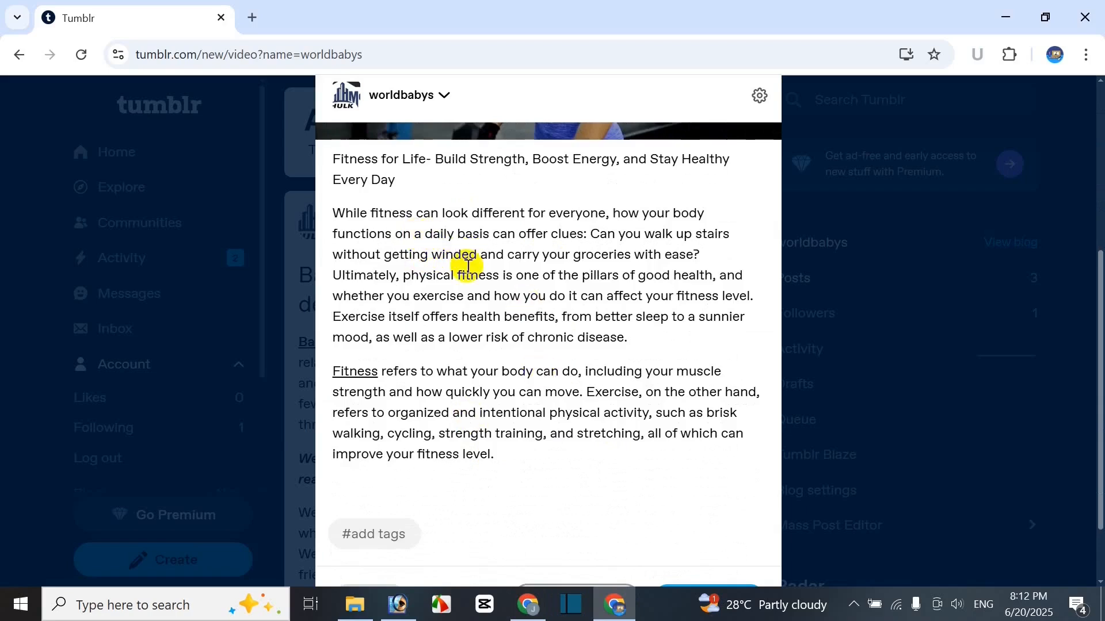
{"action": "left_click_drag", "start_coordinate": [452, 160], "coordinate": [488, 163]}
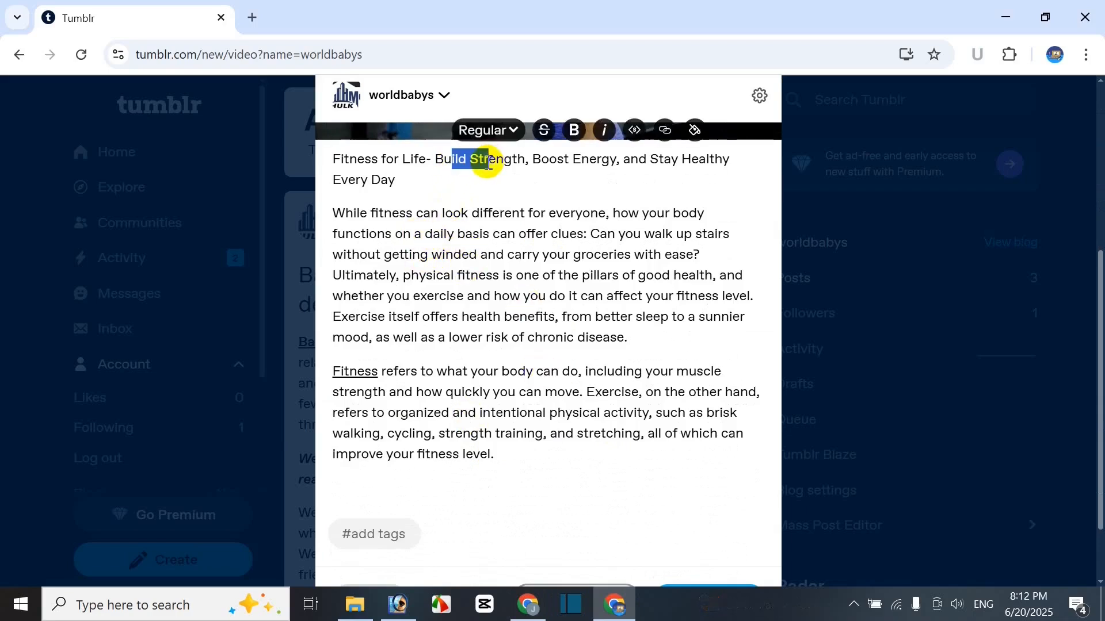
{"action": "left_click", "coordinate": [483, 296]}
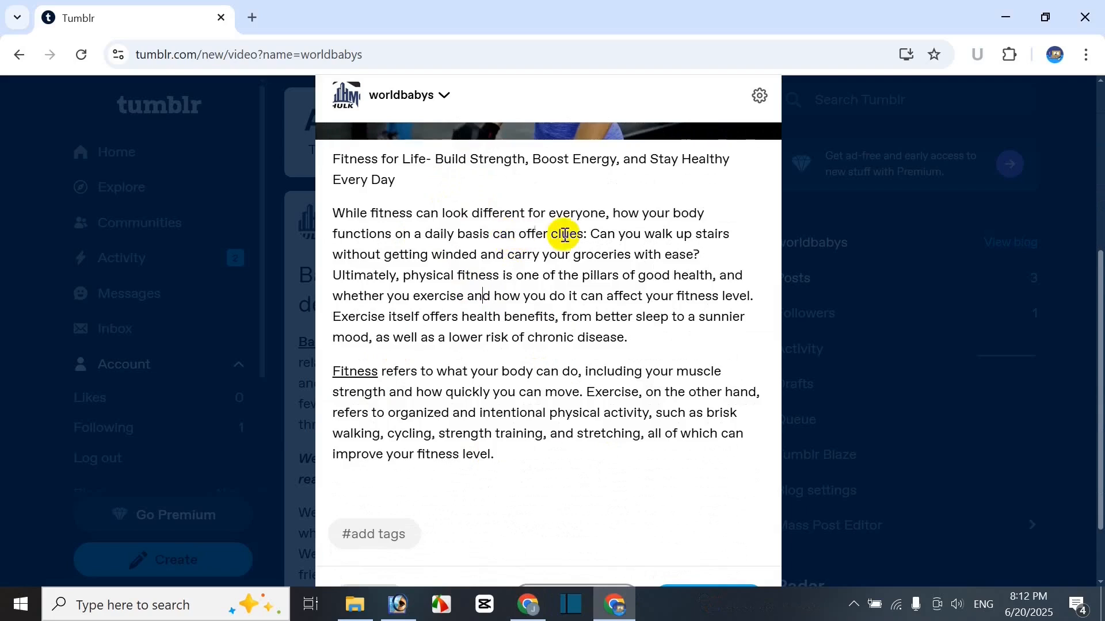
{"action": "left_click", "coordinate": [354, 375]}
{"action": "left_click", "coordinate": [579, 412]}
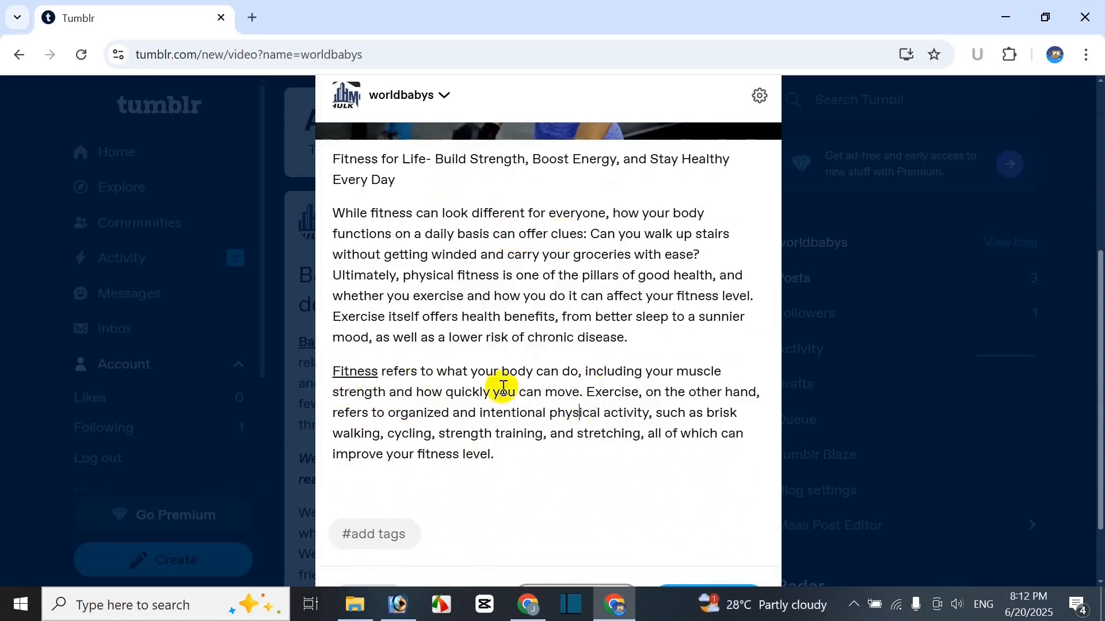
{"action": "scroll", "coordinate": [518, 466], "scroll_direction": "down", "scroll_amount": 2}
{"action": "left_click", "coordinate": [405, 454]}
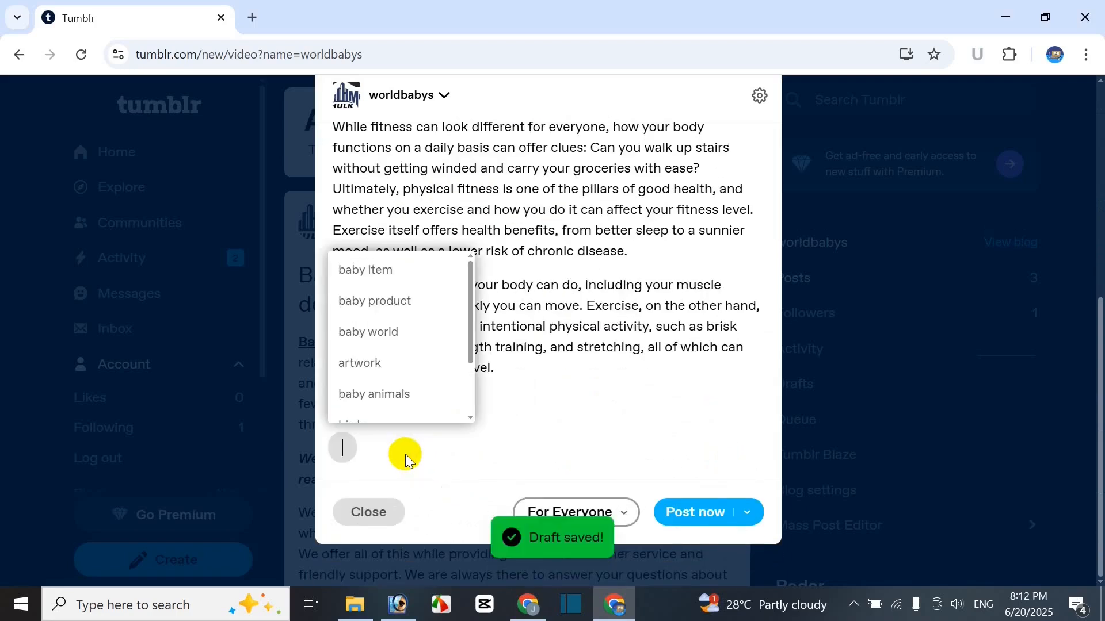
Tag the post from the notes' Keyword line: Fitness, Nutrition & Fitness, sprightliness, physical condition, vitality, nimbleness
{"action": "left_click", "coordinate": [534, 607]}
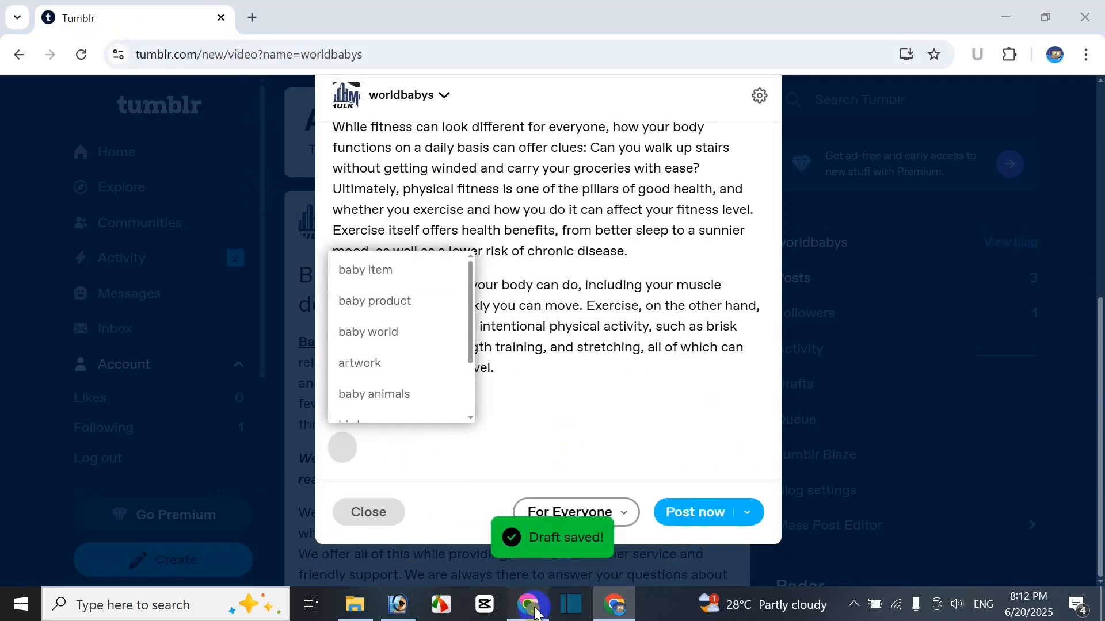
{"action": "left_click", "coordinate": [184, 12]}
{"action": "scroll", "coordinate": [325, 464], "scroll_direction": "down", "scroll_amount": 3}
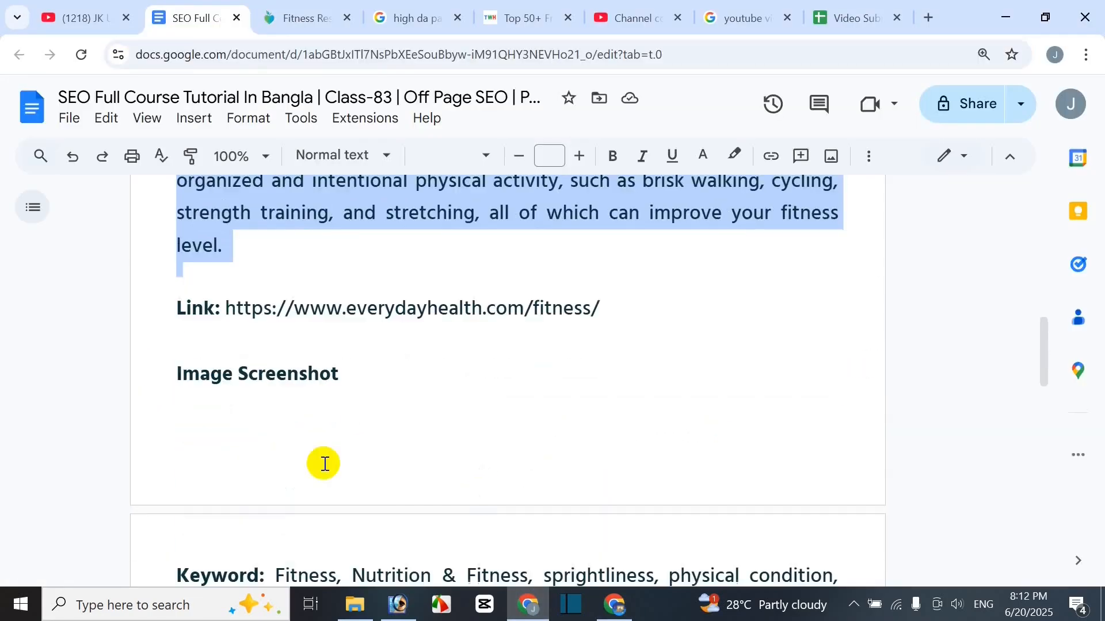
{"action": "scroll", "coordinate": [325, 464], "scroll_direction": "down", "scroll_amount": 3}
{"action": "left_click_drag", "start_coordinate": [276, 403], "coordinate": [348, 436]}
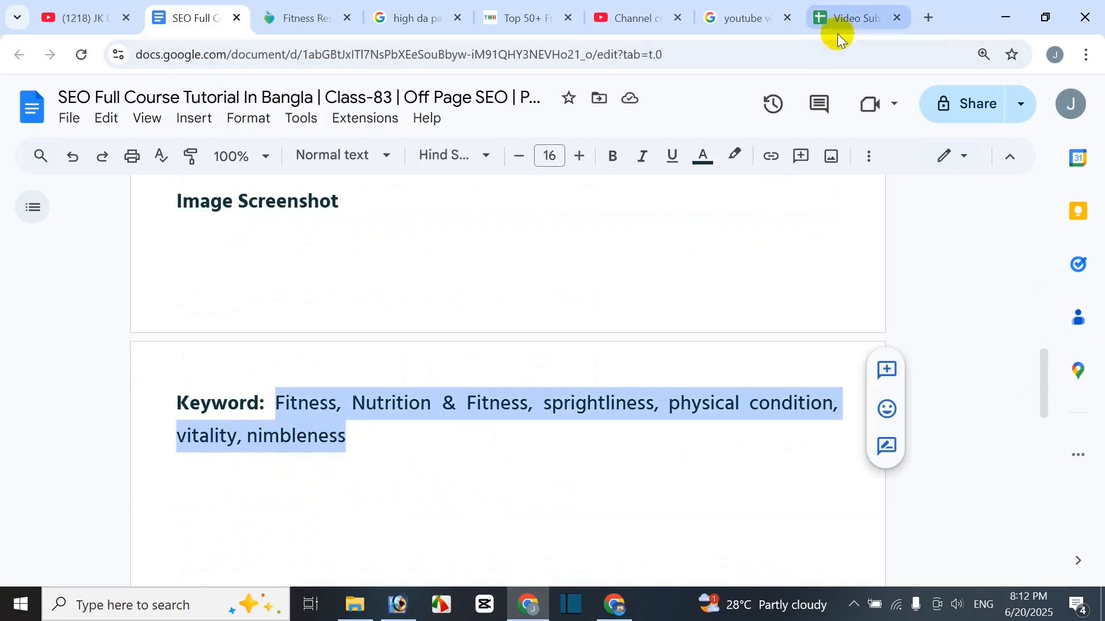
{"action": "left_click", "coordinate": [615, 605]}
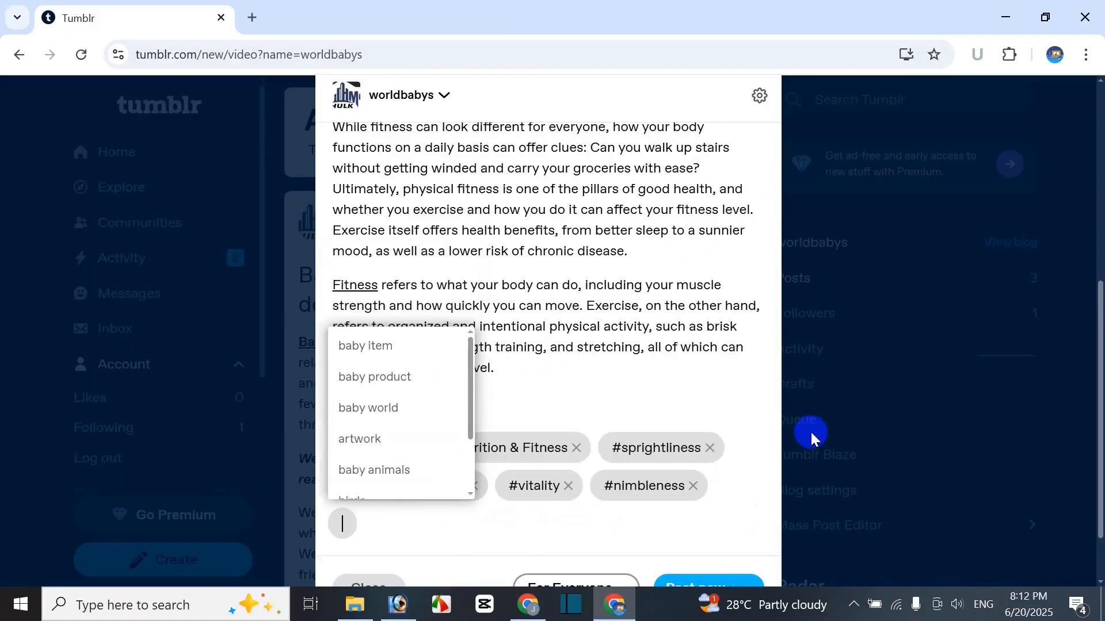
{"action": "left_click", "coordinate": [522, 544]}
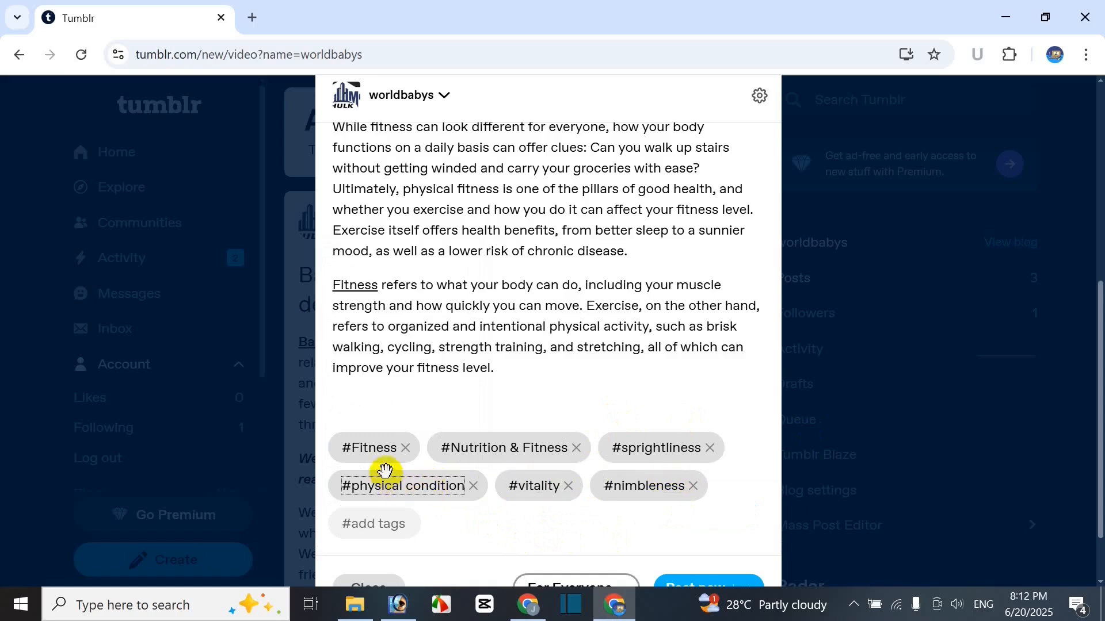
{"action": "left_click", "coordinate": [527, 604]}
{"action": "left_click_drag", "start_coordinate": [347, 436], "coordinate": [275, 402]}
{"action": "left_click", "coordinate": [615, 604]}
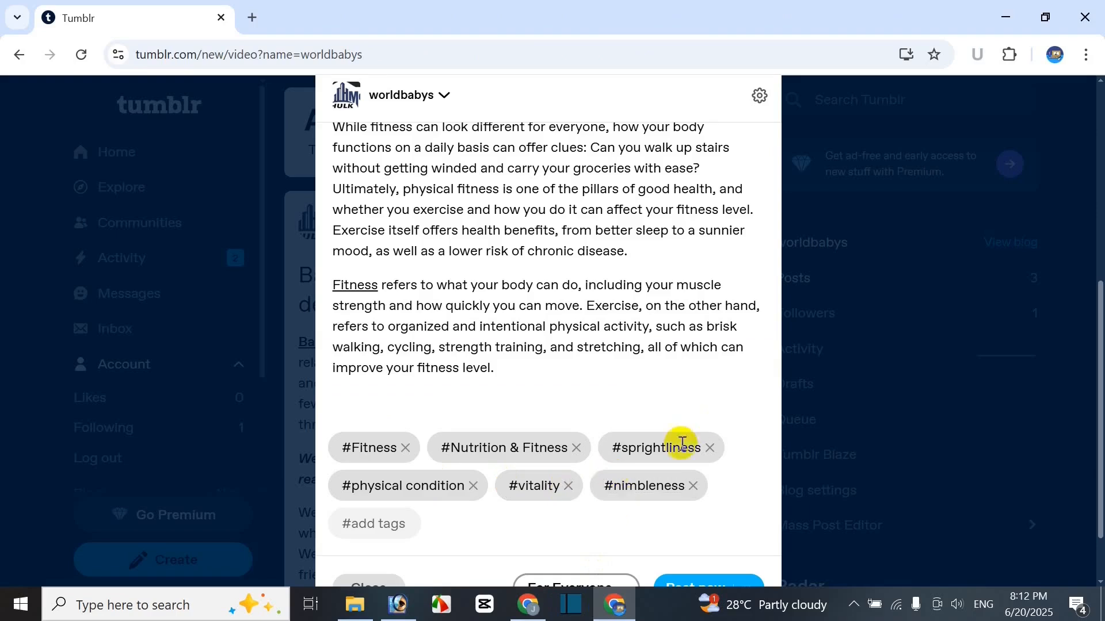
Review the Post now options and For Everyone content labels unchanged, then publish the video post
{"action": "scroll", "coordinate": [600, 504], "scroll_direction": "up", "scroll_amount": 1}
{"action": "scroll", "coordinate": [600, 504], "scroll_direction": "up", "scroll_amount": 4}
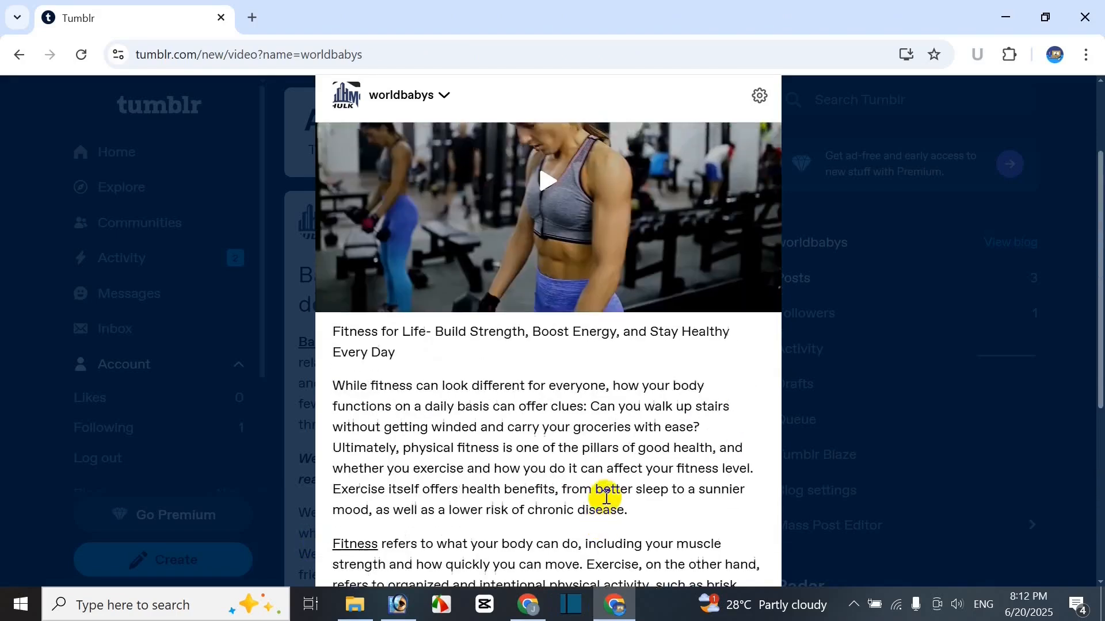
{"action": "scroll", "coordinate": [360, 345], "scroll_direction": "down", "scroll_amount": 2}
{"action": "scroll", "coordinate": [492, 430], "scroll_direction": "down", "scroll_amount": 2}
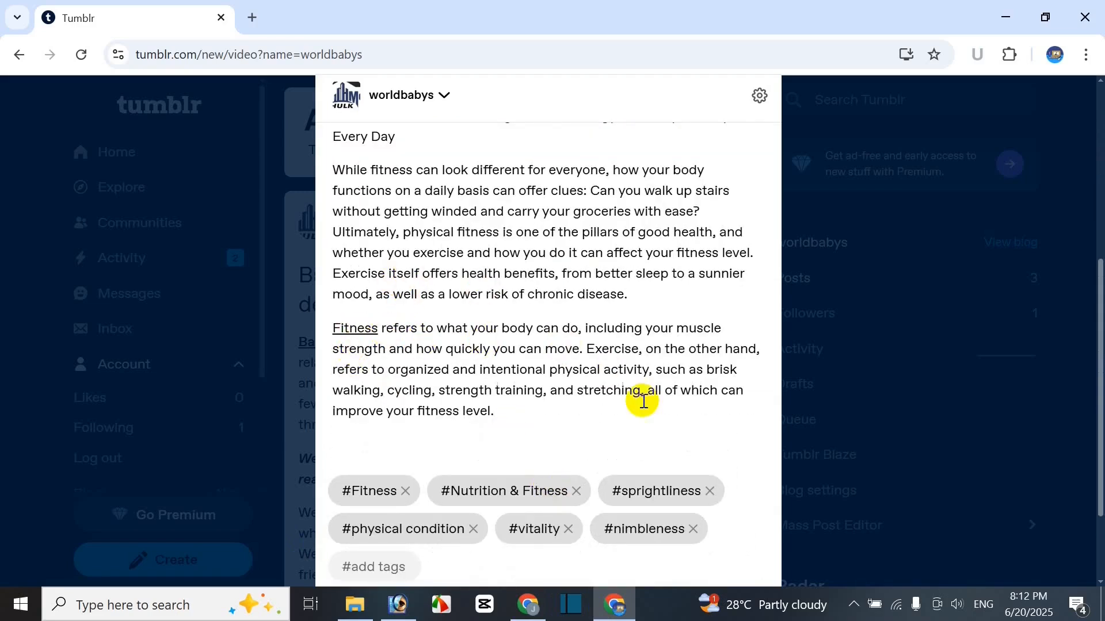
{"action": "scroll", "coordinate": [641, 399], "scroll_direction": "down", "scroll_amount": 2}
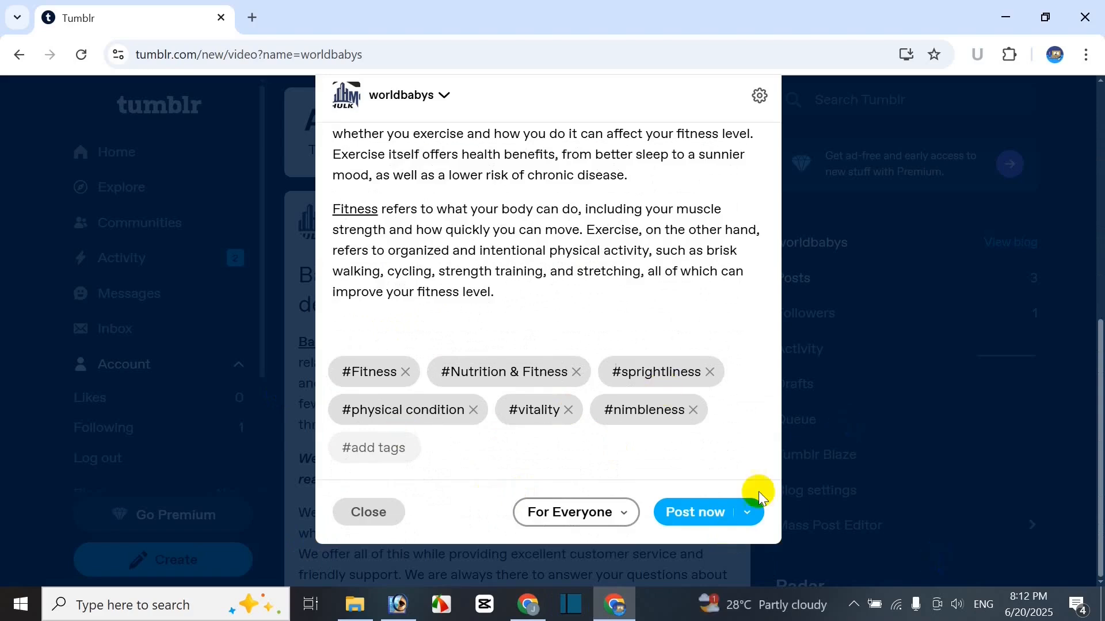
{"action": "left_click", "coordinate": [747, 512]}
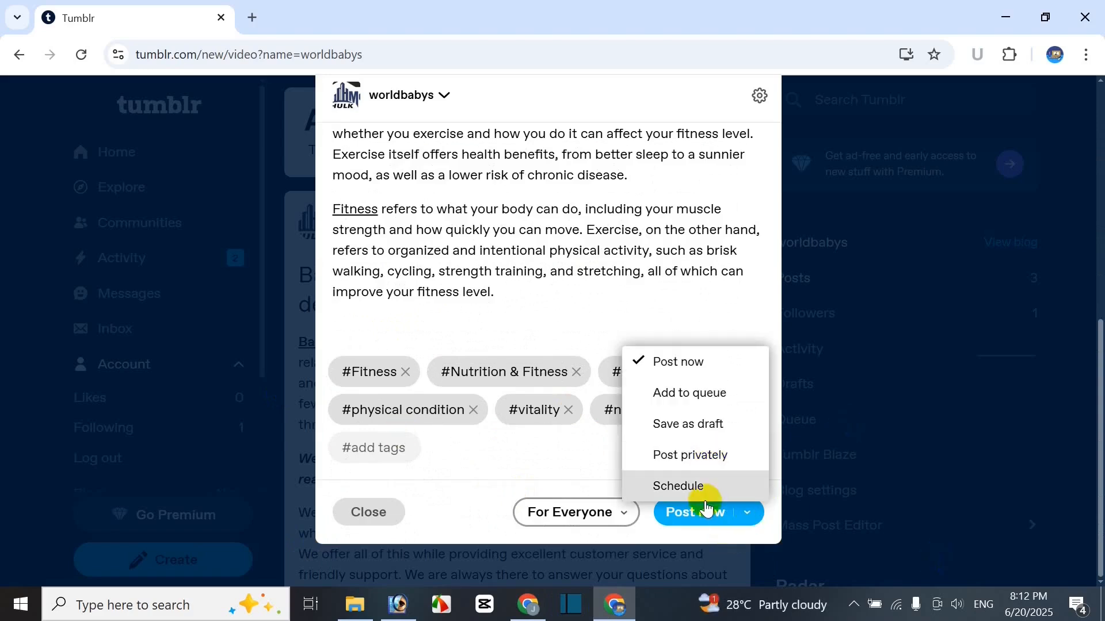
{"action": "left_click", "coordinate": [602, 510]}
{"action": "left_click", "coordinate": [611, 512]}
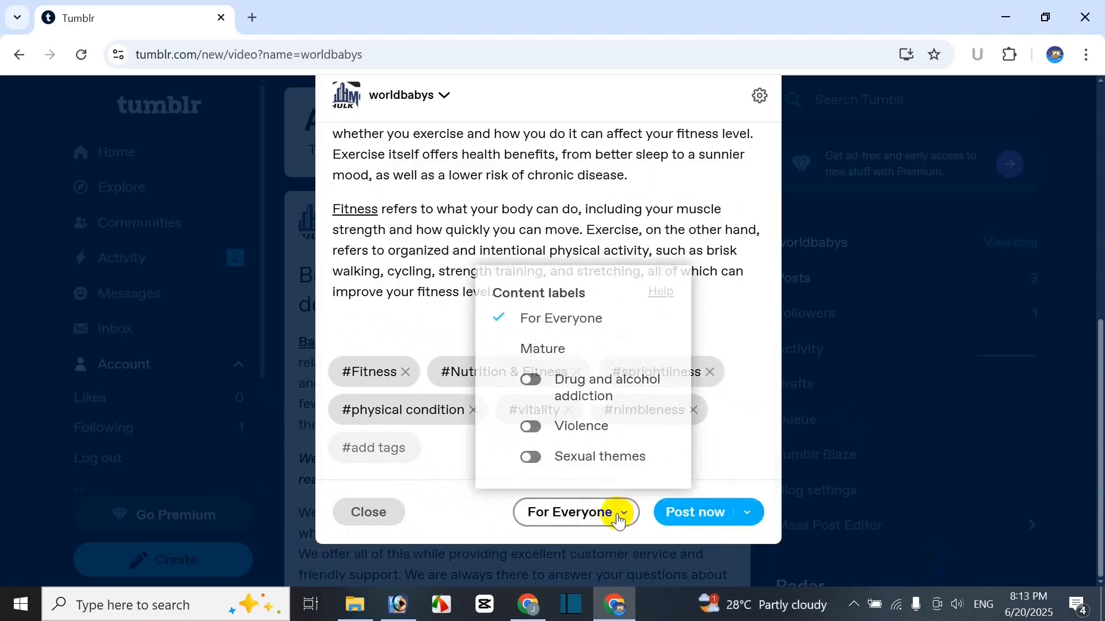
{"action": "left_click", "coordinate": [442, 528]}
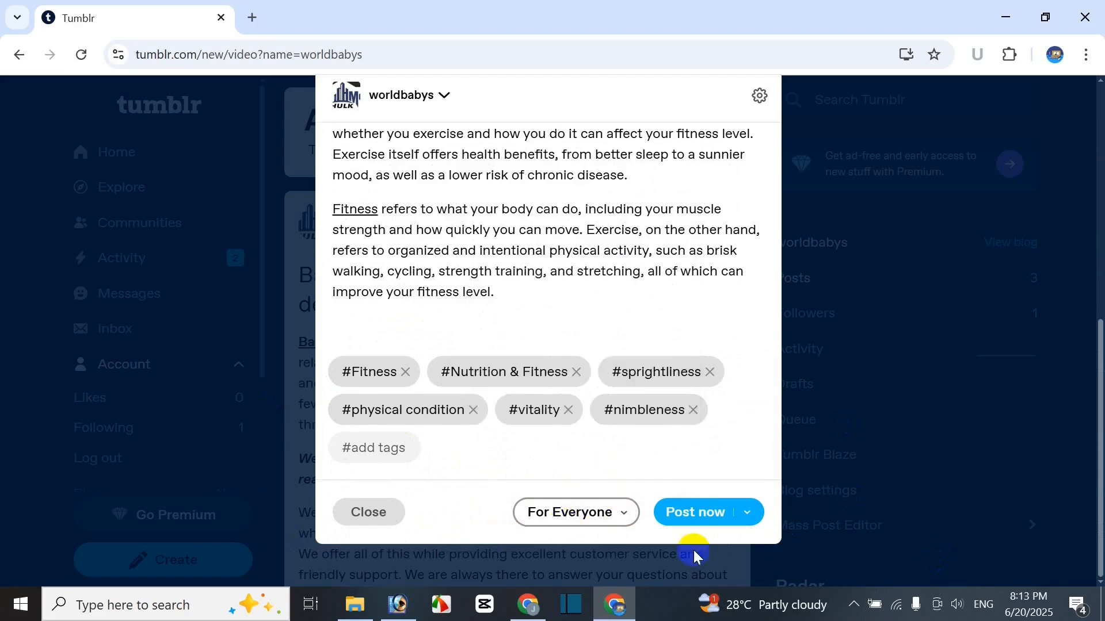
{"action": "left_click", "coordinate": [691, 515]}
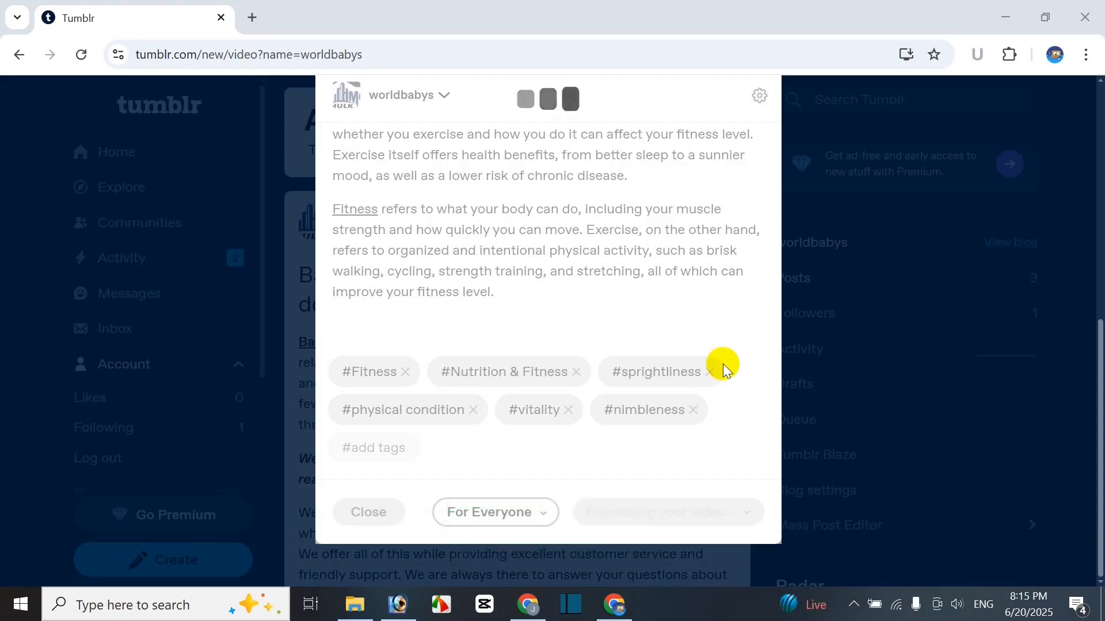
Reload the page and close the emptied video post dialog to return to the worldbabys blog
{"action": "scroll", "coordinate": [634, 222], "scroll_direction": "up", "scroll_amount": 3}
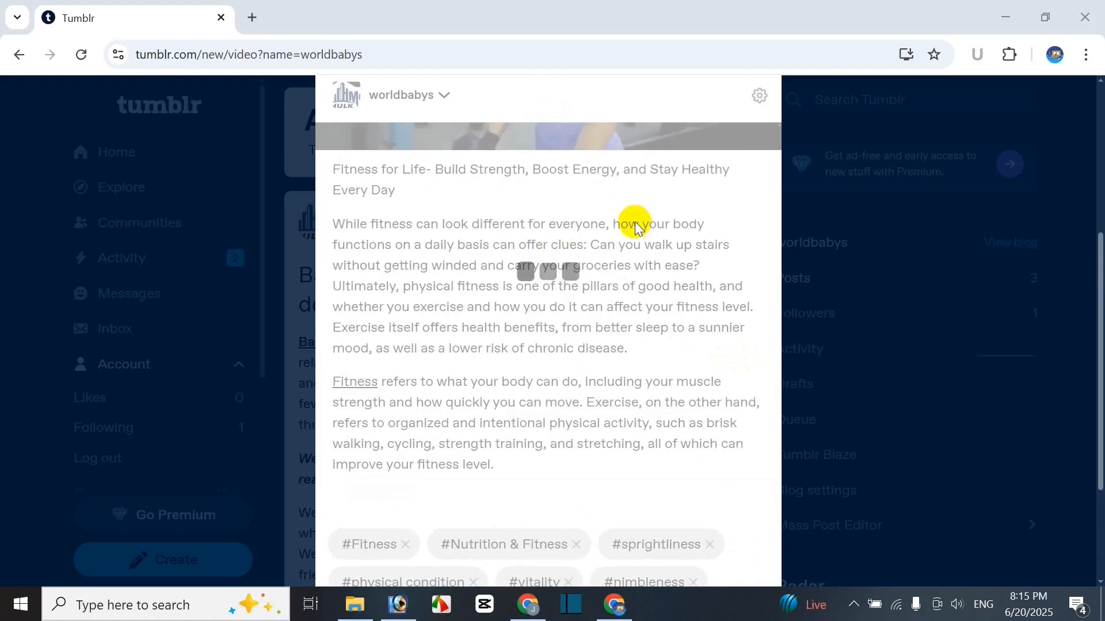
{"action": "scroll", "coordinate": [610, 460], "scroll_direction": "down", "scroll_amount": 3}
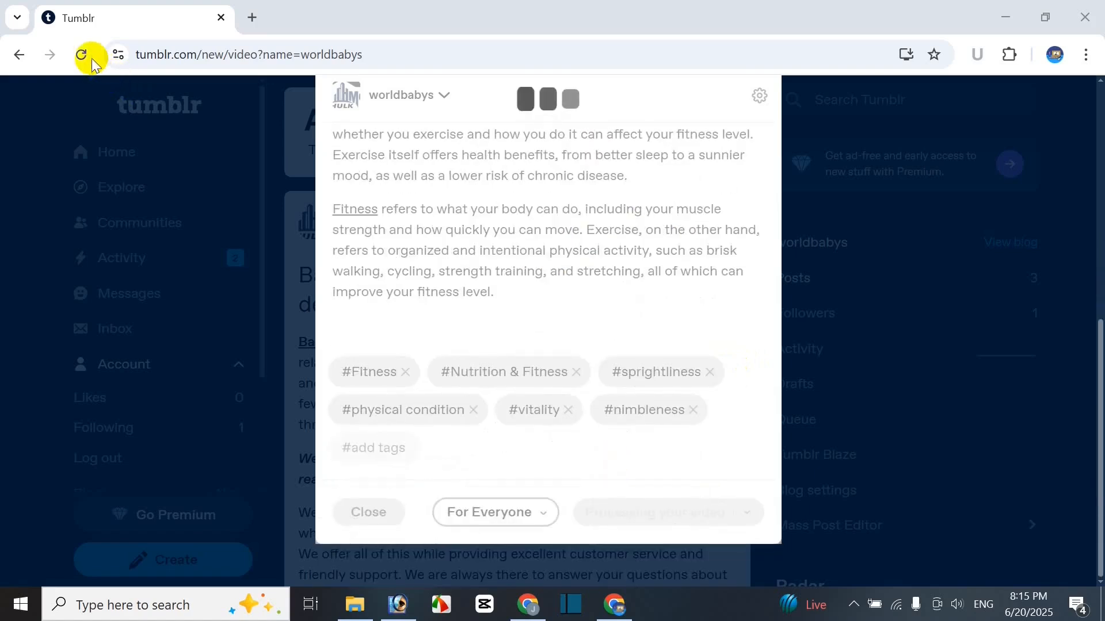
{"action": "left_click", "coordinate": [89, 57]}
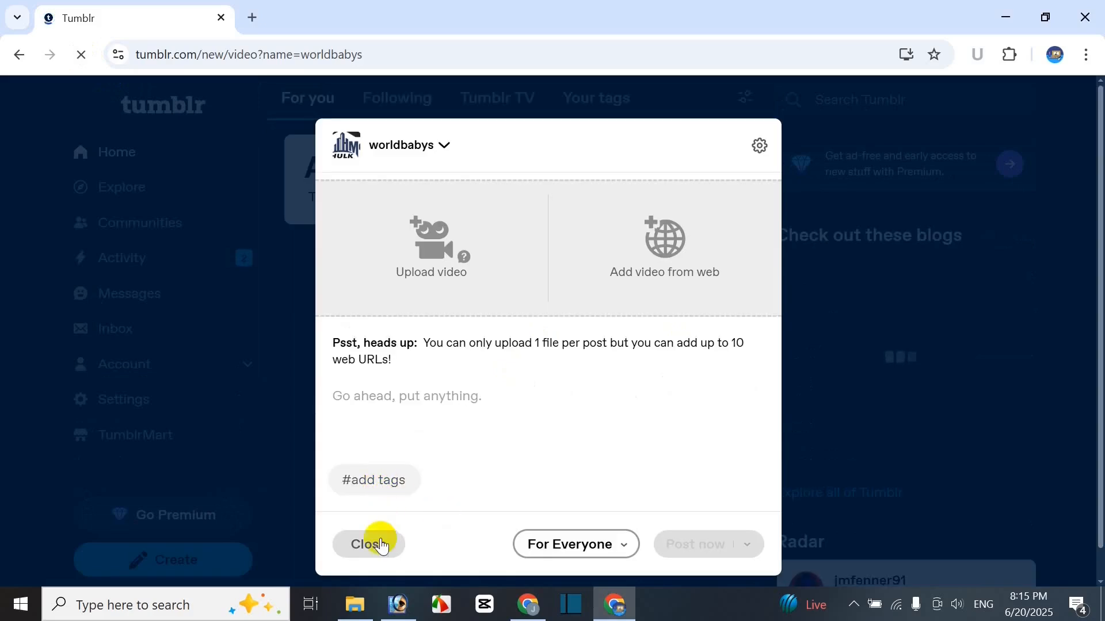
{"action": "left_click", "coordinate": [381, 546]}
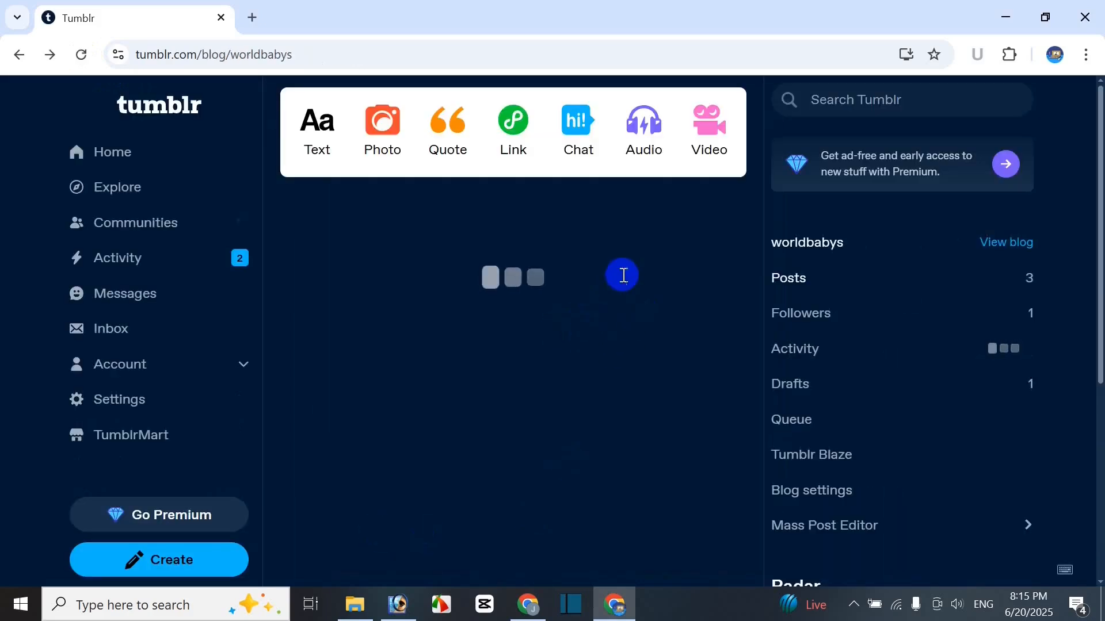
{"action": "scroll", "coordinate": [592, 382], "scroll_direction": "down", "scroll_amount": 7}
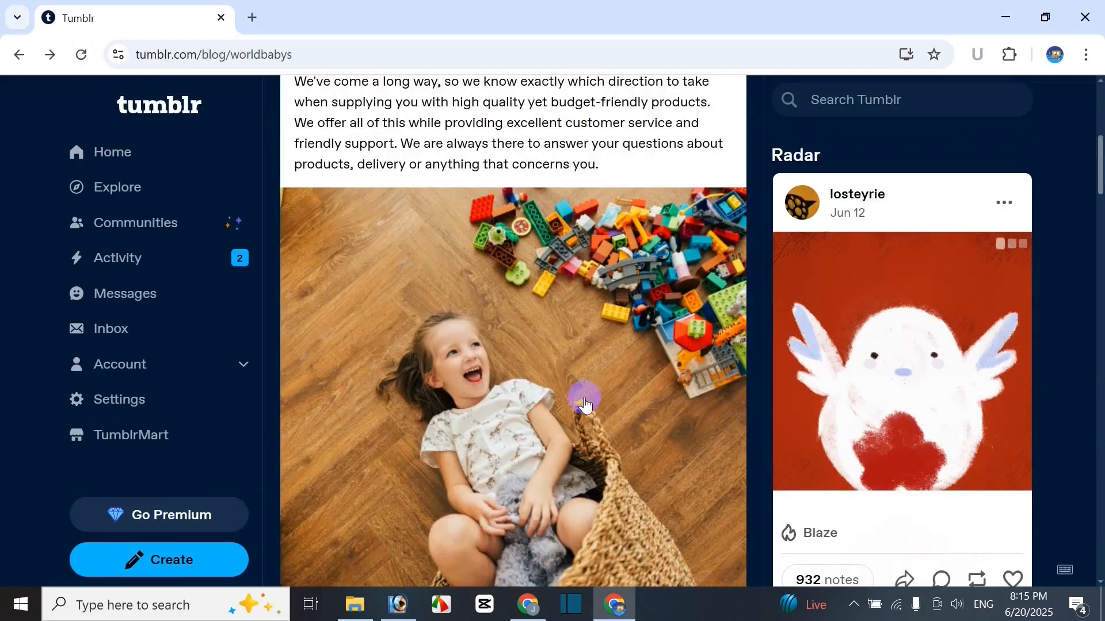
{"action": "scroll", "coordinate": [584, 405], "scroll_direction": "down", "scroll_amount": 2}
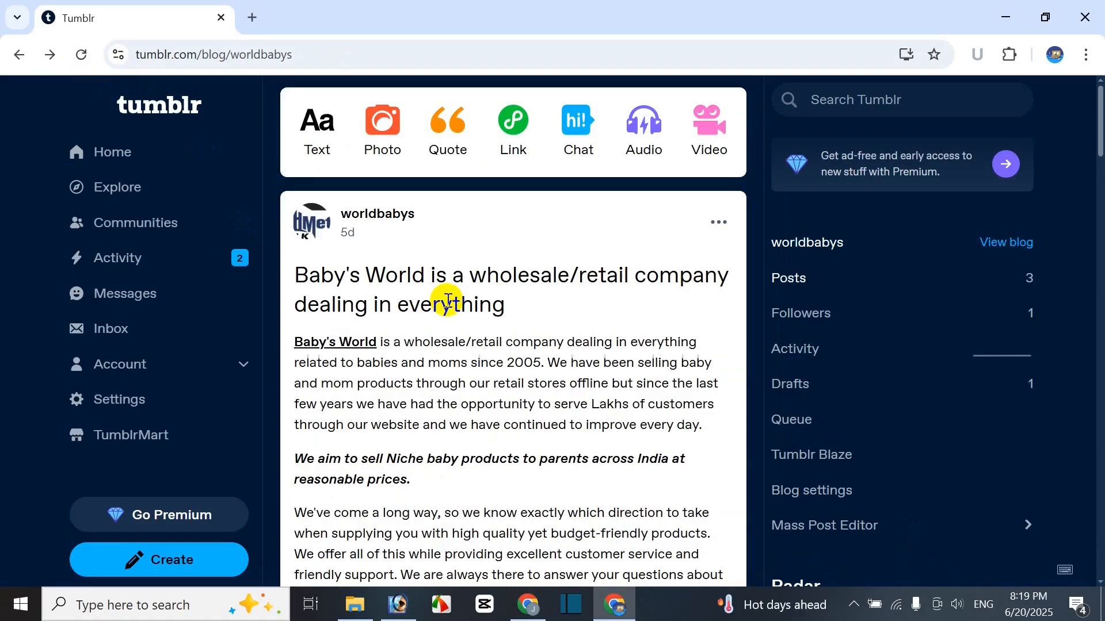
{"action": "left_click", "coordinate": [711, 129]}
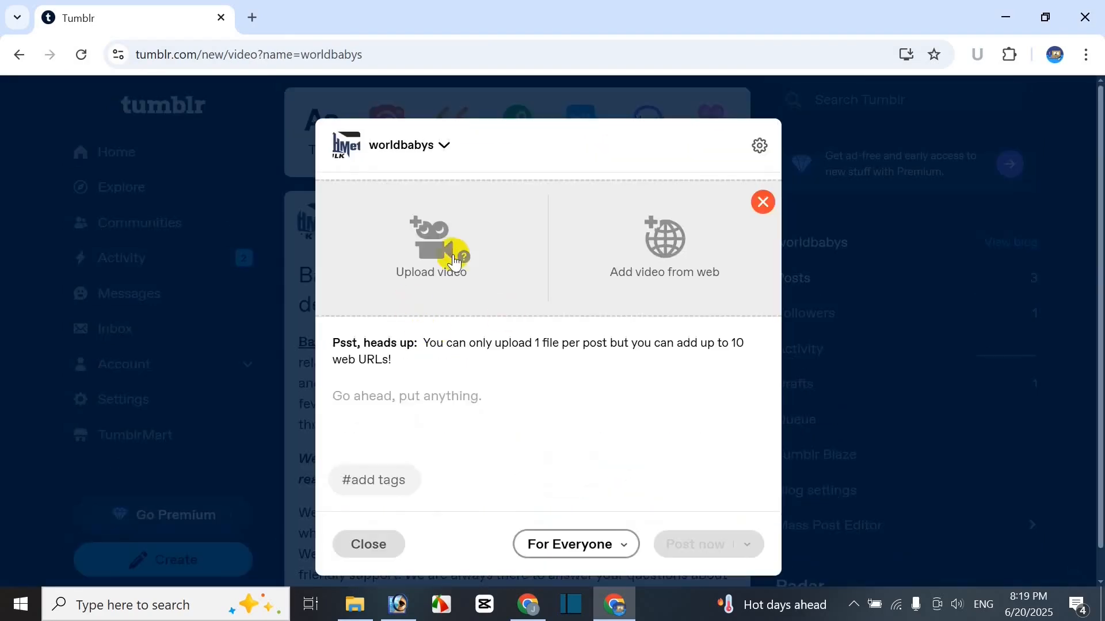
{"action": "left_click", "coordinate": [455, 253]}
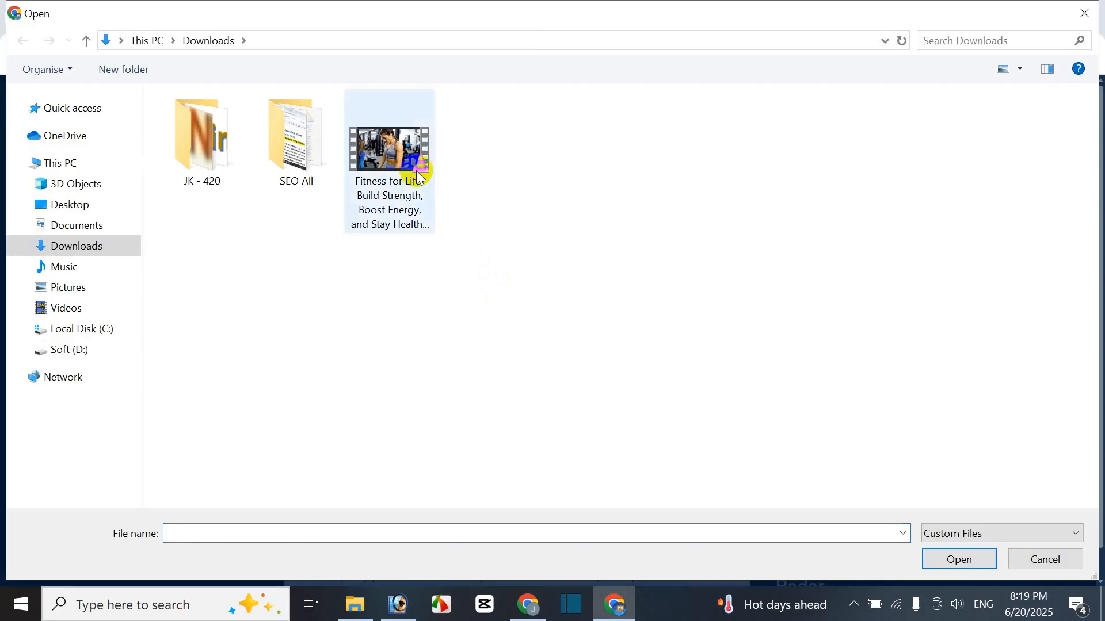
{"action": "left_click", "coordinate": [417, 174]}
{"action": "left_click", "coordinate": [953, 561]}
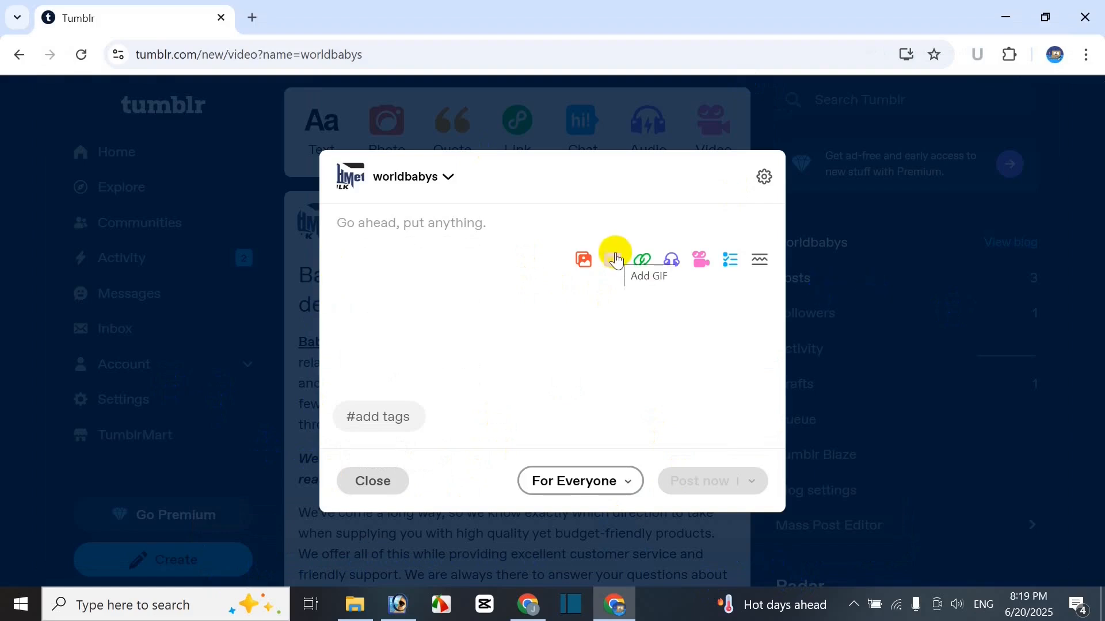
{"action": "left_click", "coordinate": [372, 481]}
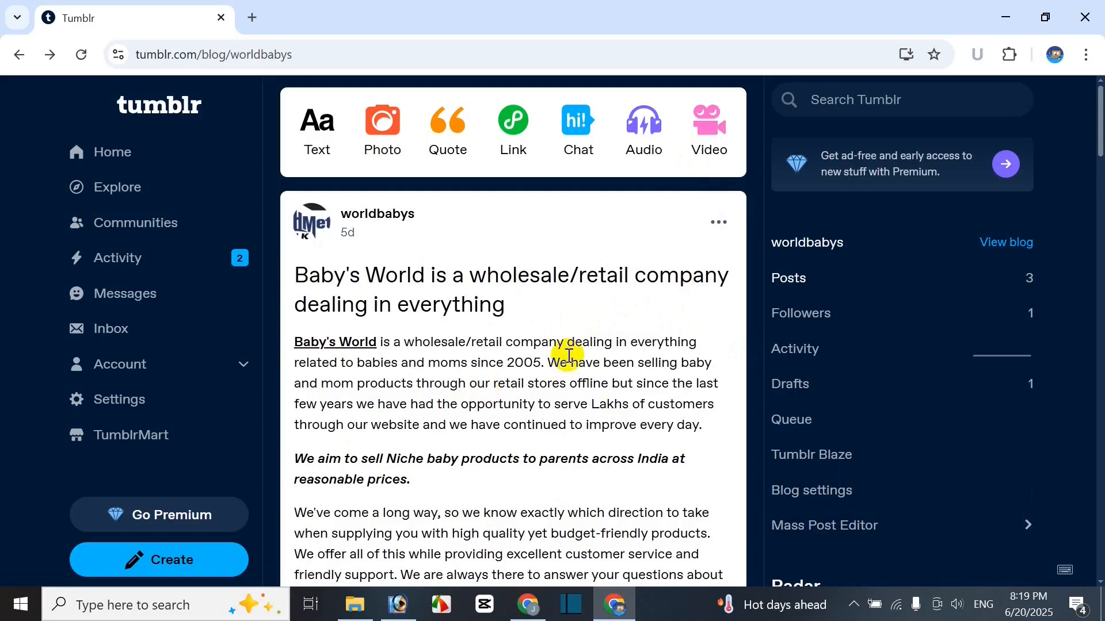
Start a new text post and paste the copied fitness description into its body
{"action": "left_click", "coordinate": [318, 151]}
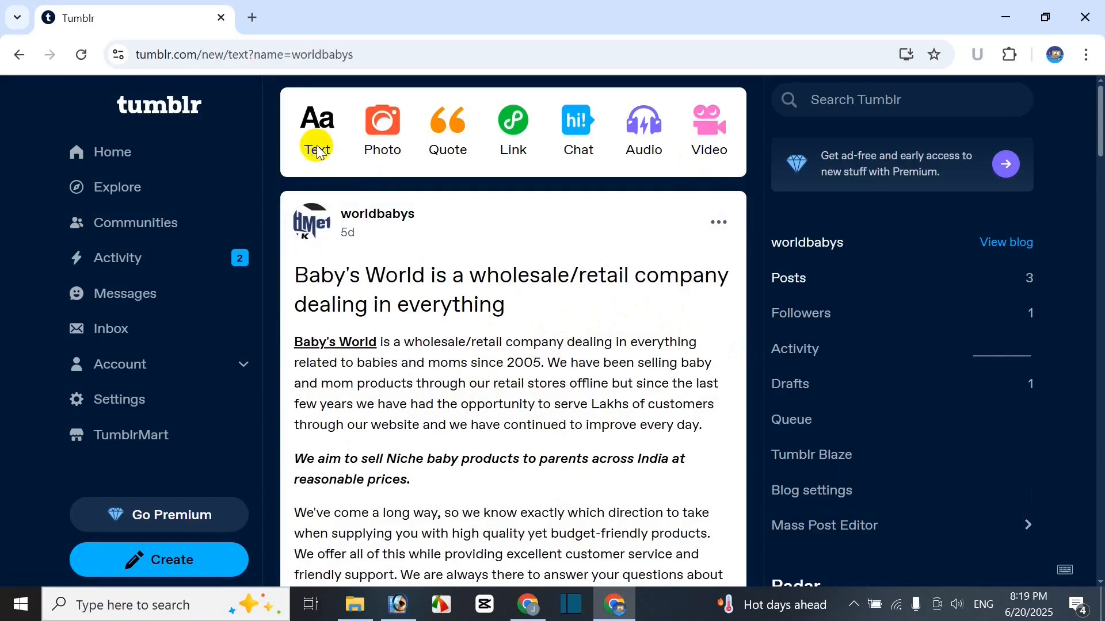
{"action": "left_click", "coordinate": [393, 239]}
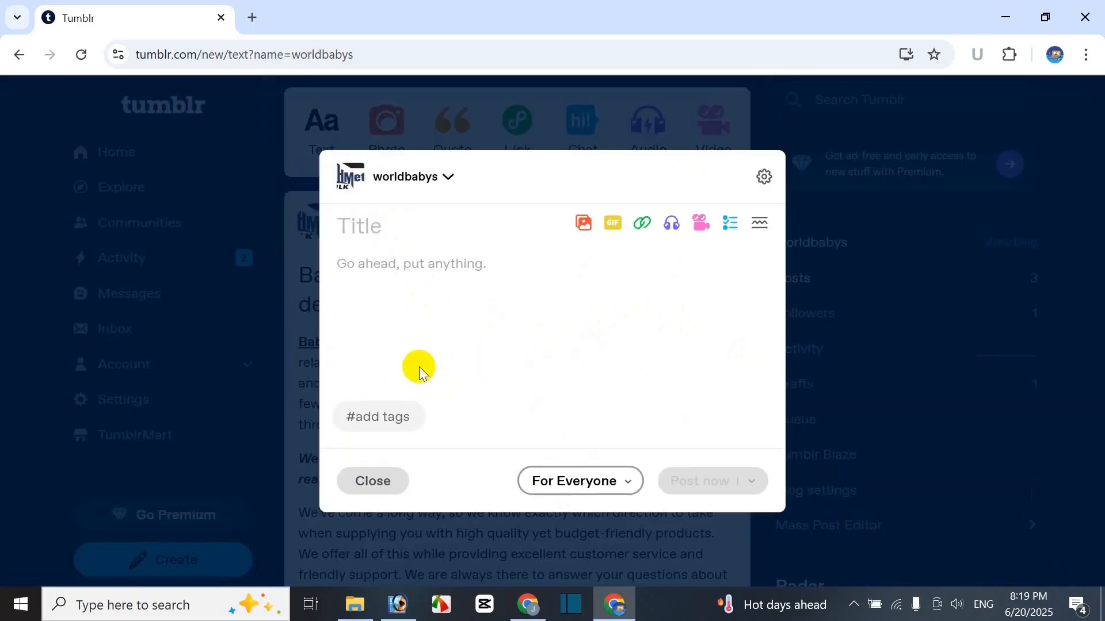
{"action": "left_click", "coordinate": [535, 610]}
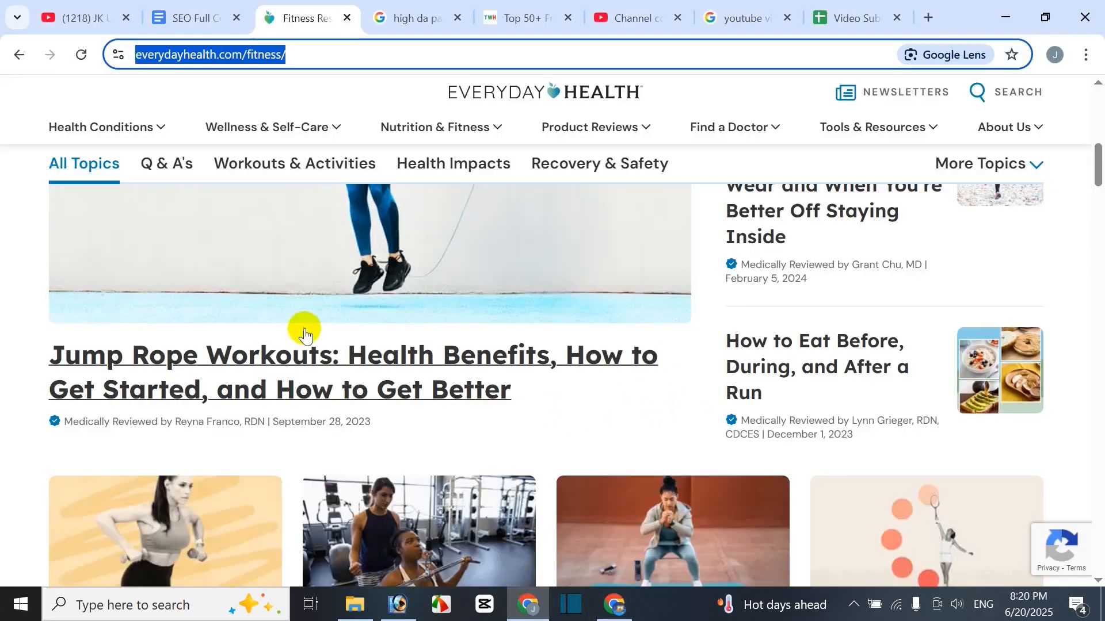
{"action": "left_click", "coordinate": [190, 19]}
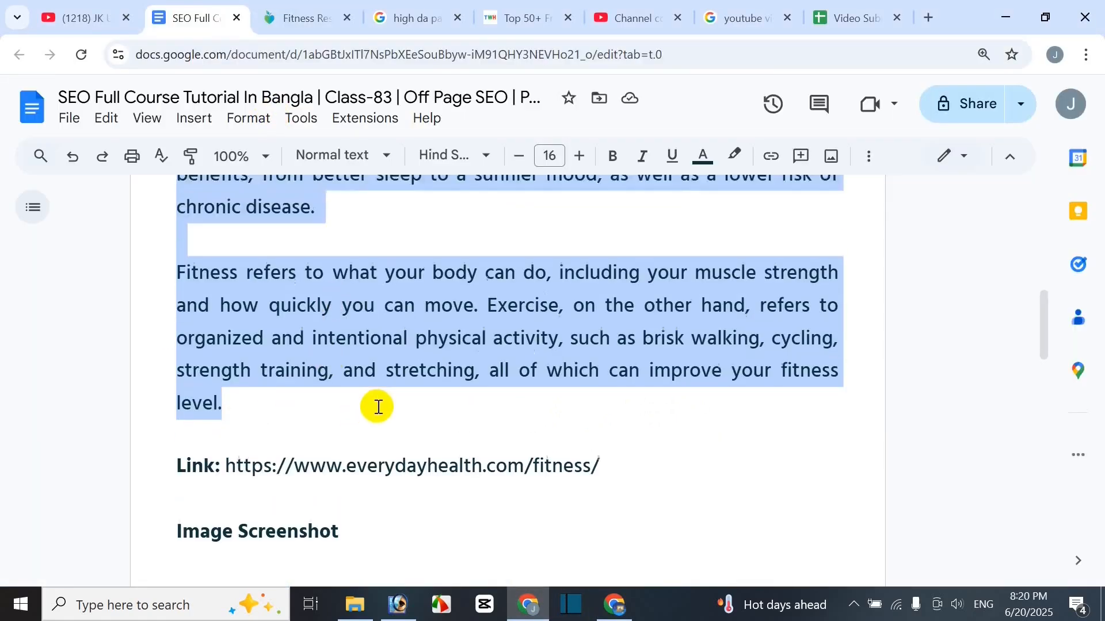
{"action": "scroll", "coordinate": [418, 419], "scroll_direction": "up", "scroll_amount": 3}
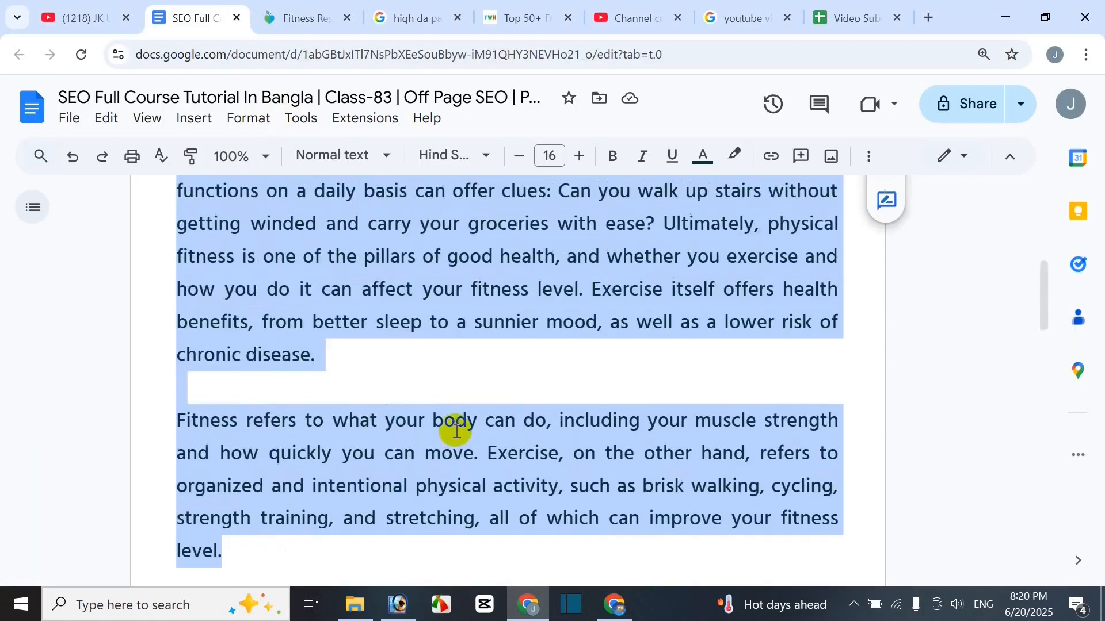
{"action": "left_click", "coordinate": [609, 614]}
{"action": "left_click", "coordinate": [406, 265]}
{"action": "type", "text": "While fitness can look different for everyone, how your body functions on a daily basis can offer clues: Can you walk up stairs without getting winded and carry your groceries with ease? Ultimately, physical fitness is one of the pillars of good health, and whether you exercise and how you do it can affect your fitness level. Exercise itself offers health benefits, from better sleep to a sunnier mood, as well as a lower risk of chronic disease.  Fitness refers to what your body can do, including your muscle strength and how quickly you can move. Exercise, on the other hand, refers to organized and intentional physical activity, such as brisk walking, cycling, strength training, and stretching, all of which can improve your fitness level."}
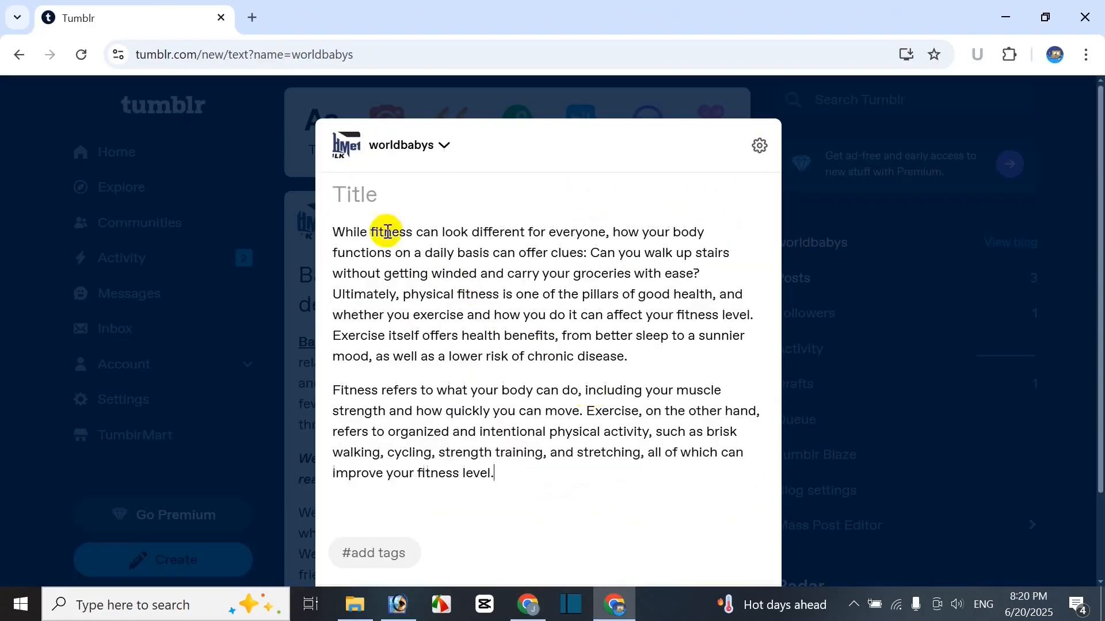
Copy the Fitness for Life title from the notes and paste it into the post
{"action": "left_click", "coordinate": [528, 604]}
{"action": "scroll", "coordinate": [534, 563], "scroll_direction": "up", "scroll_amount": 6}
{"action": "scroll", "coordinate": [534, 563], "scroll_direction": "up", "scroll_amount": 3}
{"action": "scroll", "coordinate": [335, 521], "scroll_direction": "down", "scroll_amount": 2}
{"action": "left_click_drag", "start_coordinate": [234, 410], "coordinate": [241, 436]}
{"action": "key", "text": "ctrl+c"}
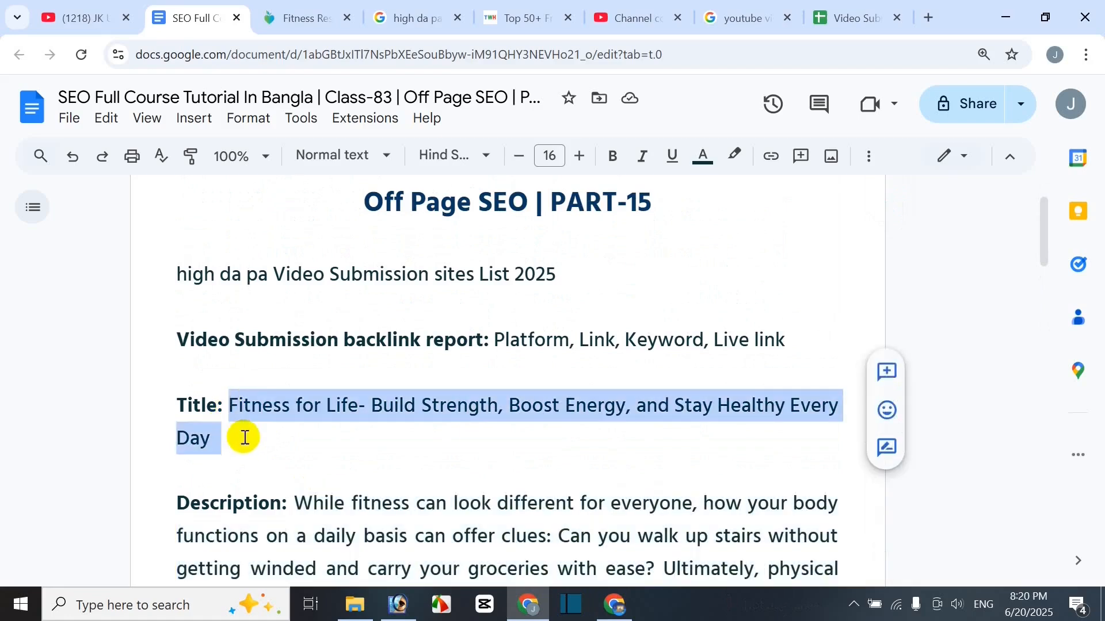
{"action": "left_click", "coordinate": [631, 616]}
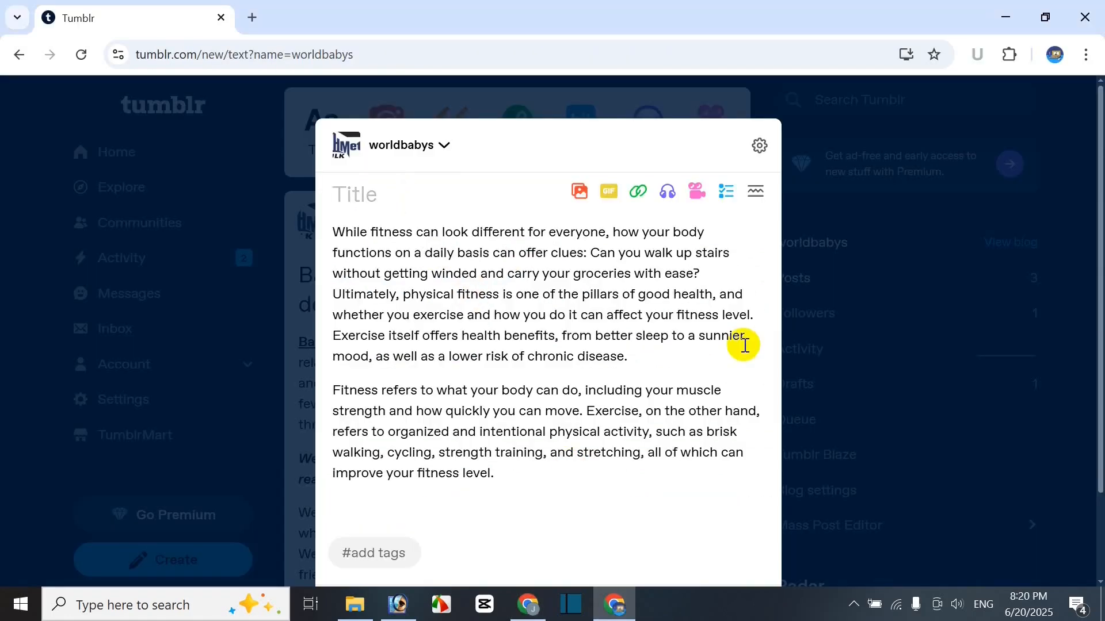
{"action": "key", "text": "ctrl+v"}
{"action": "scroll", "coordinate": [526, 524], "scroll_direction": "down", "scroll_amount": 3}
{"action": "scroll", "coordinate": [527, 524], "scroll_direction": "down", "scroll_amount": 1}
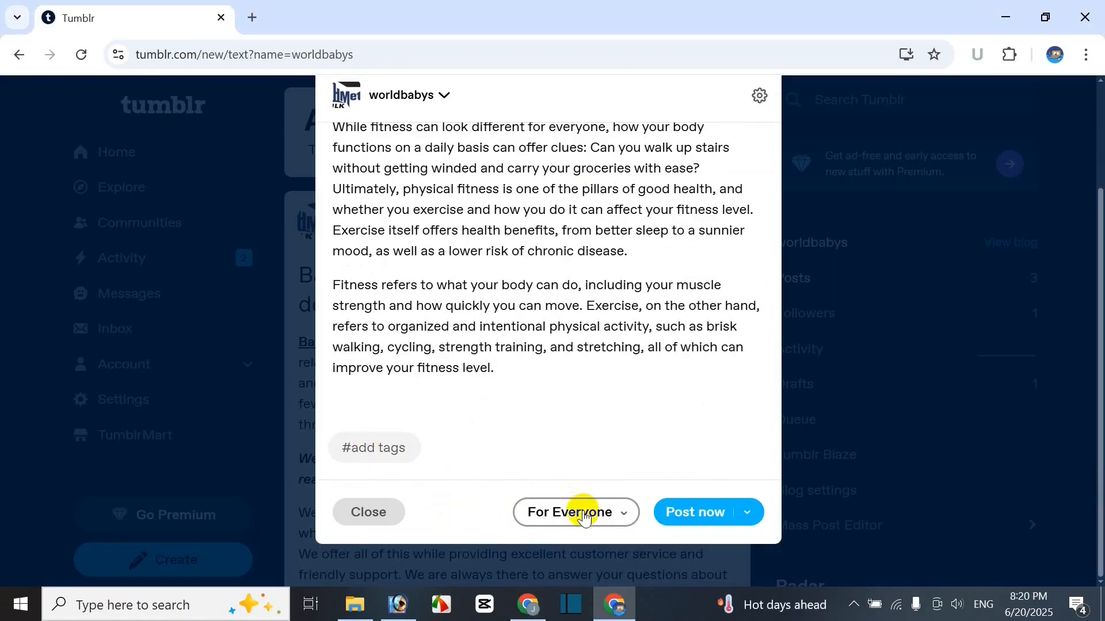
Paste the notes' keyword list as the six tags, from #Fitness to #nimbleness
{"action": "left_click", "coordinate": [538, 611]}
{"action": "scroll", "coordinate": [316, 432], "scroll_direction": "down", "scroll_amount": 10}
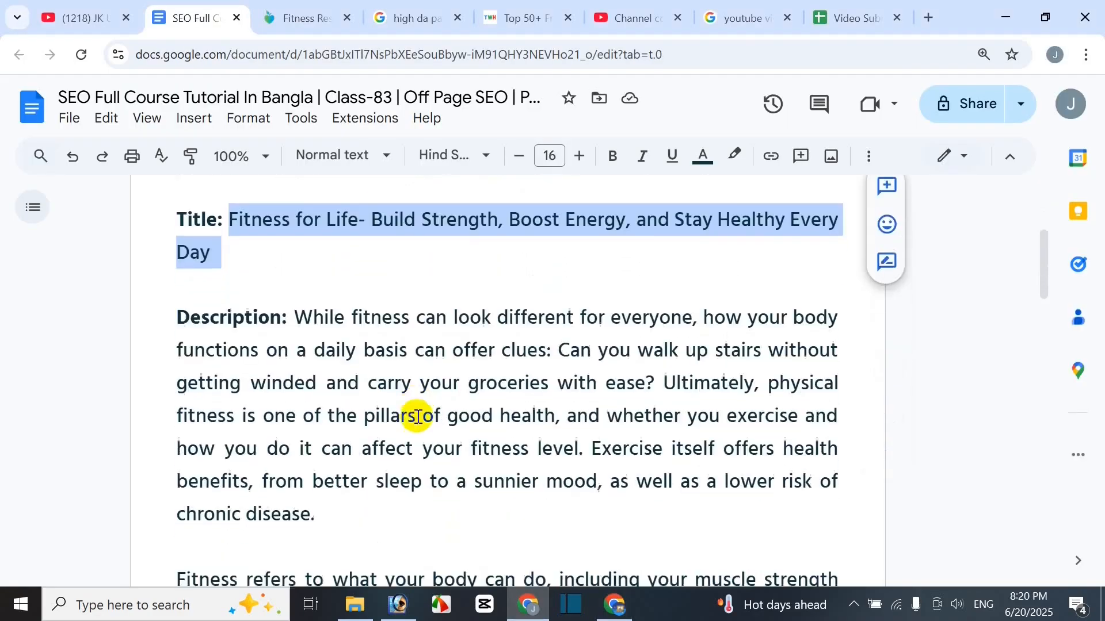
{"action": "scroll", "coordinate": [350, 471], "scroll_direction": "down", "scroll_amount": 5}
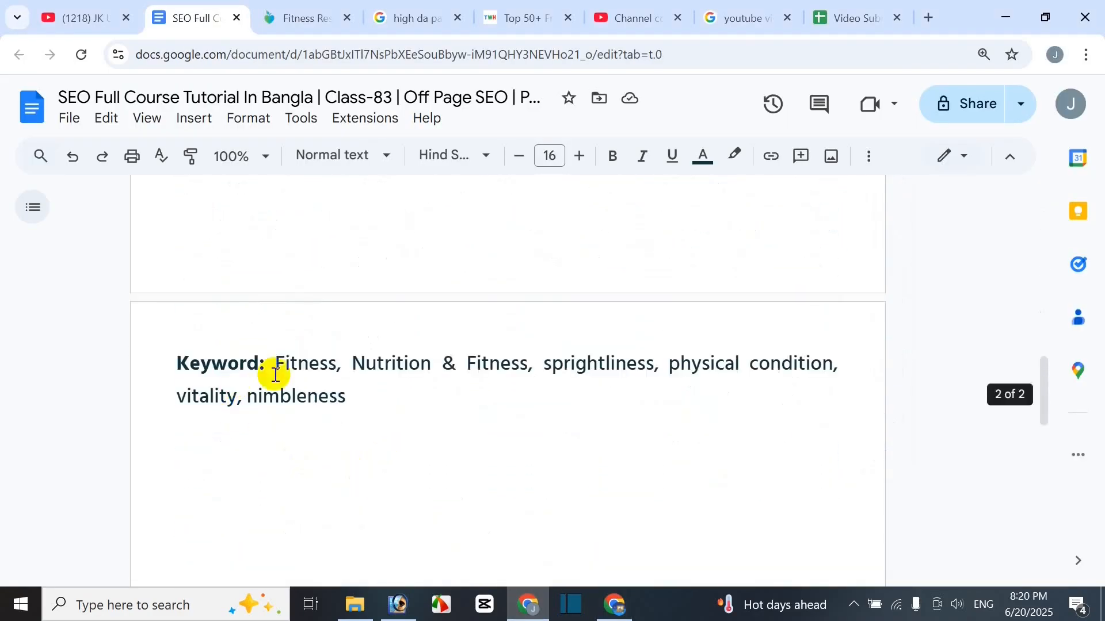
{"action": "left_click_drag", "start_coordinate": [278, 364], "coordinate": [351, 399]}
{"action": "key", "text": "ctrl+c"}
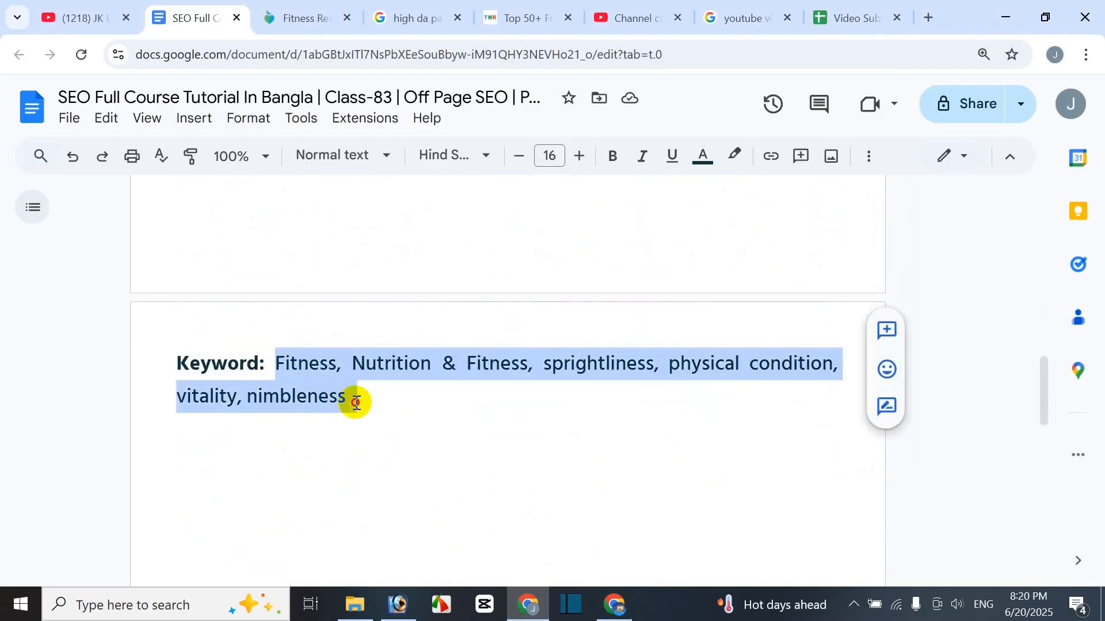
{"action": "left_click", "coordinate": [614, 604]}
{"action": "left_click", "coordinate": [393, 456]}
{"action": "key", "text": "ctrl+v"}
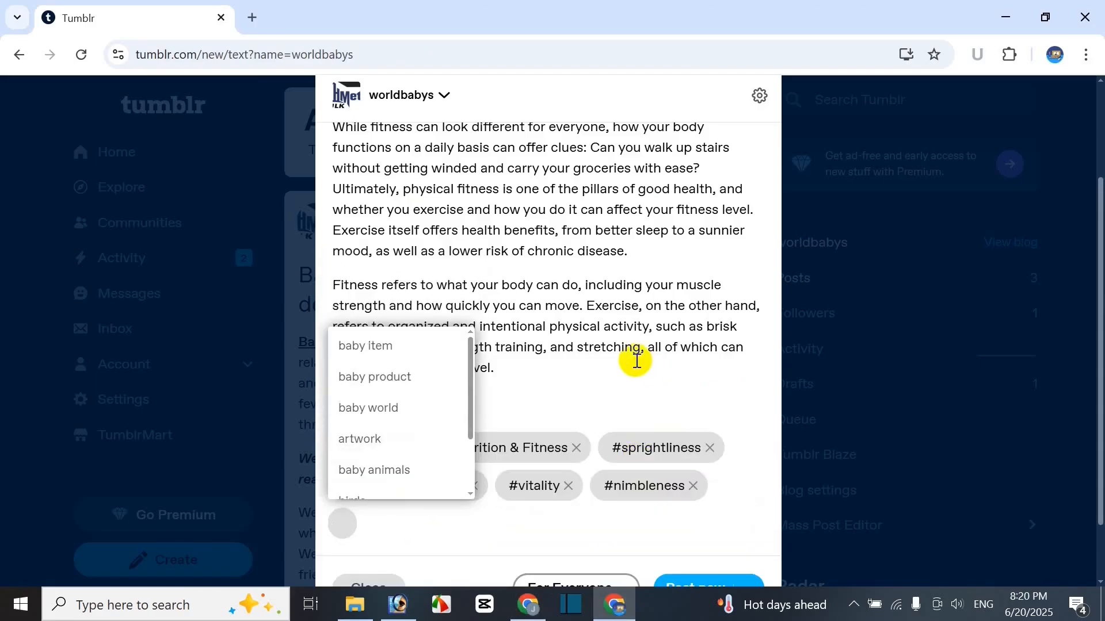
{"action": "left_click", "coordinate": [613, 348]}
{"action": "scroll", "coordinate": [616, 389], "scroll_direction": "up", "scroll_amount": 3}
{"action": "scroll", "coordinate": [613, 420], "scroll_direction": "down", "scroll_amount": 5}
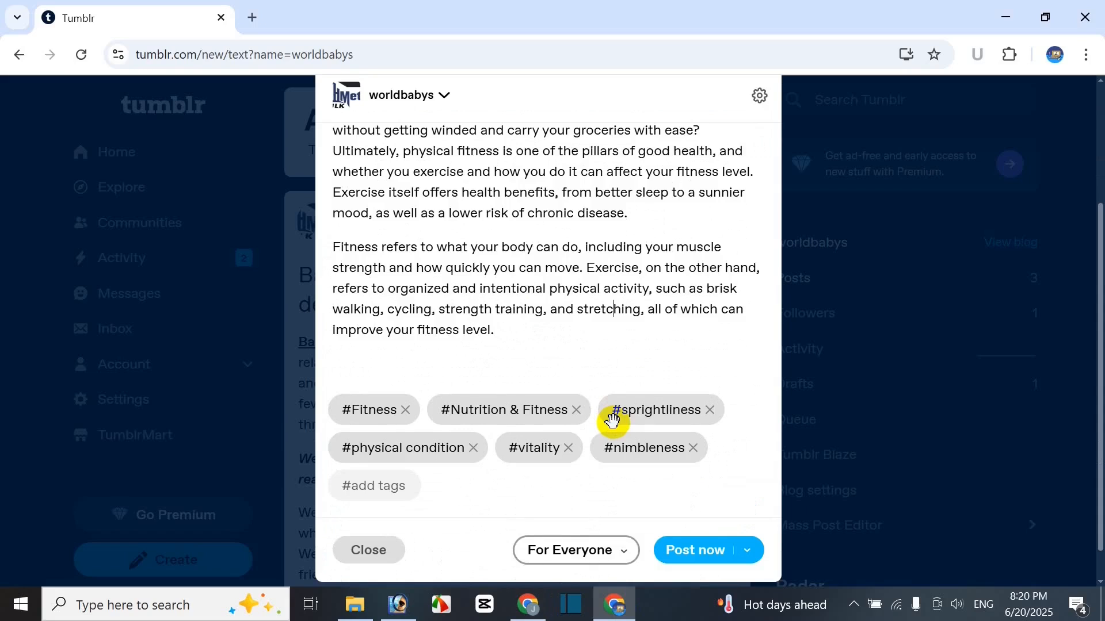
{"action": "scroll", "coordinate": [521, 346], "scroll_direction": "up", "scroll_amount": 3}
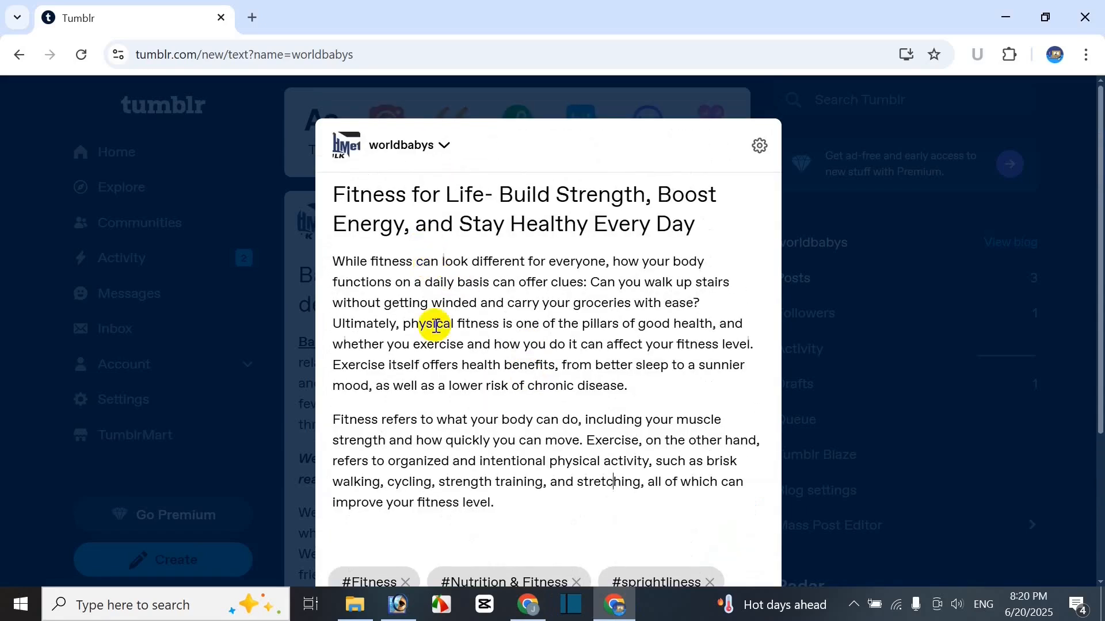
Select fitness in the first paragraph and paste the everydayhealth.com/fitness URL into a link box
{"action": "double_click", "coordinate": [374, 264]}
{"action": "left_click", "coordinate": [395, 298]}
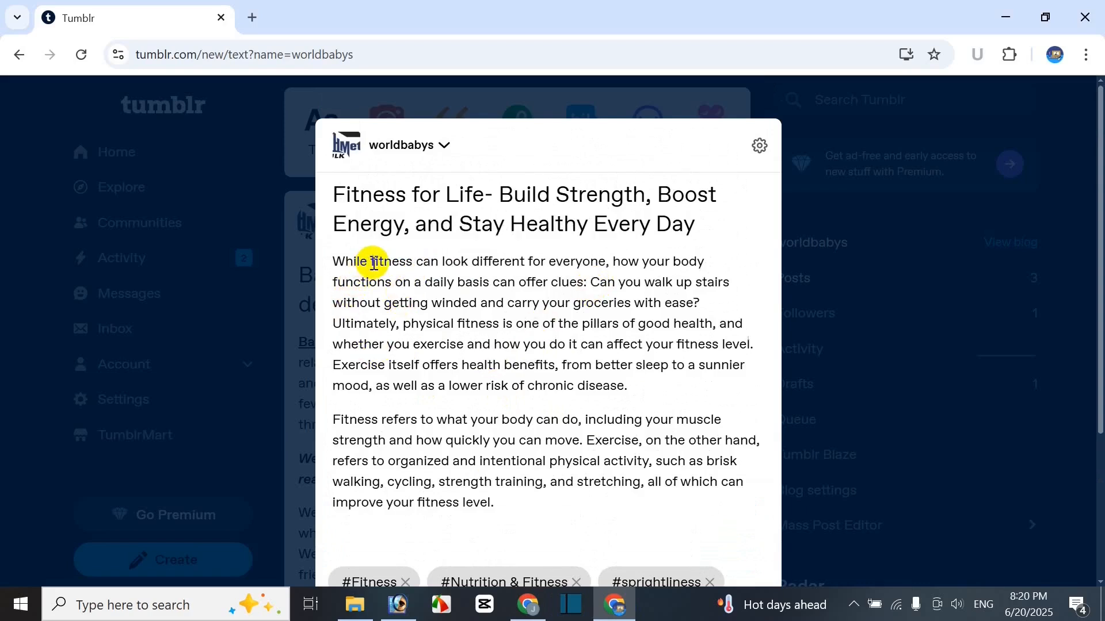
{"action": "left_click_drag", "start_coordinate": [375, 262], "coordinate": [414, 263]}
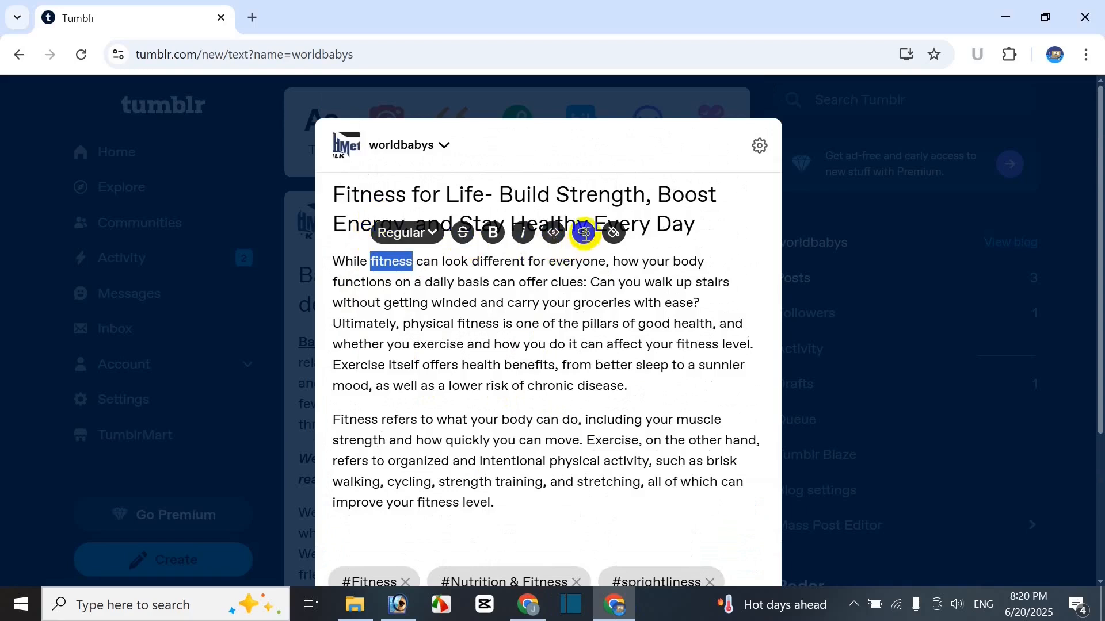
{"action": "left_click", "coordinate": [584, 233]}
{"action": "left_click", "coordinate": [526, 604]}
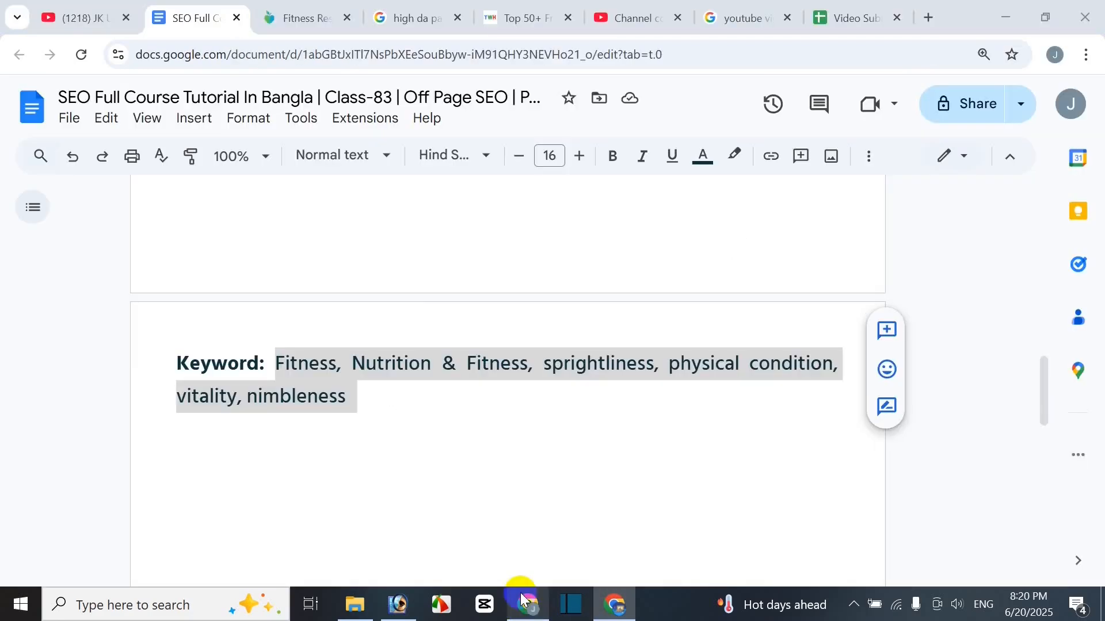
{"action": "left_click", "coordinate": [290, 19]}
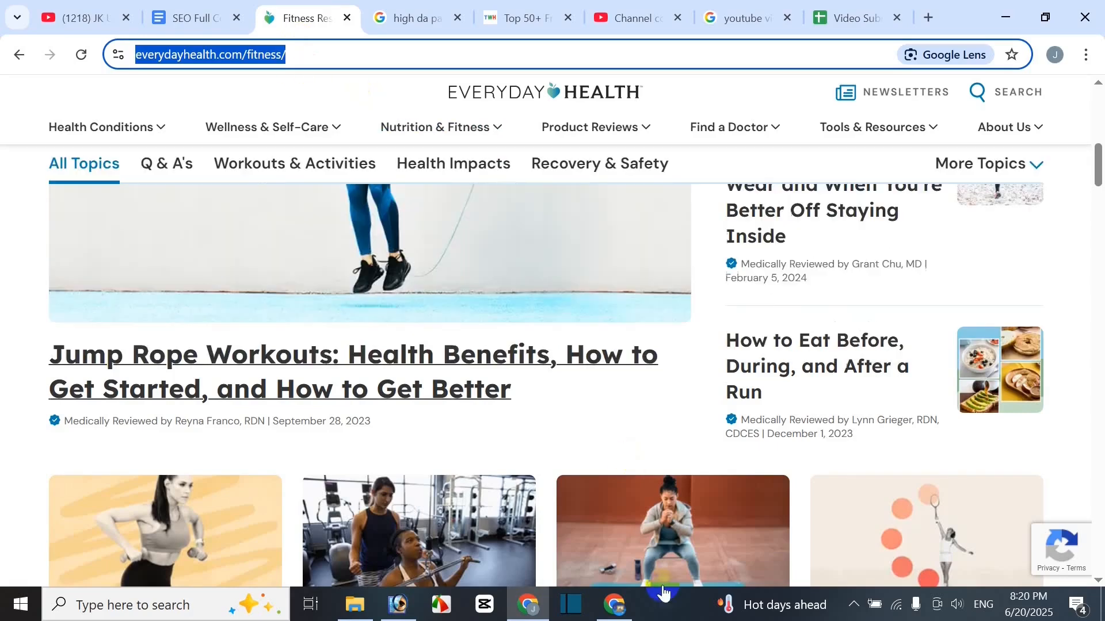
{"action": "left_click", "coordinate": [613, 604]}
{"action": "key", "text": "ctrl+v"}
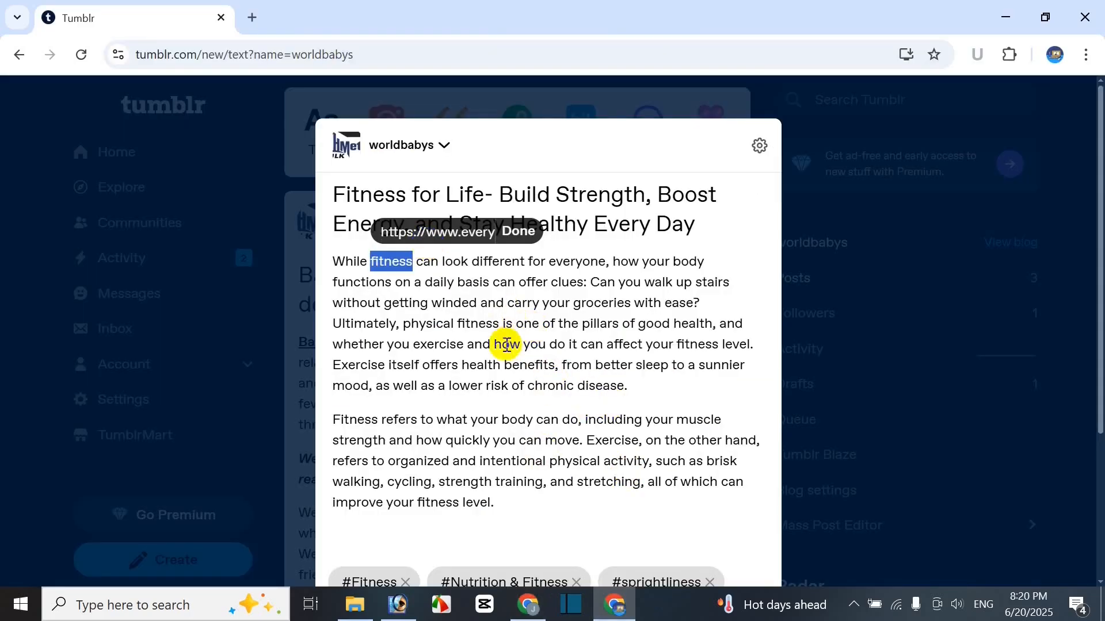
{"action": "left_click", "coordinate": [482, 344]}
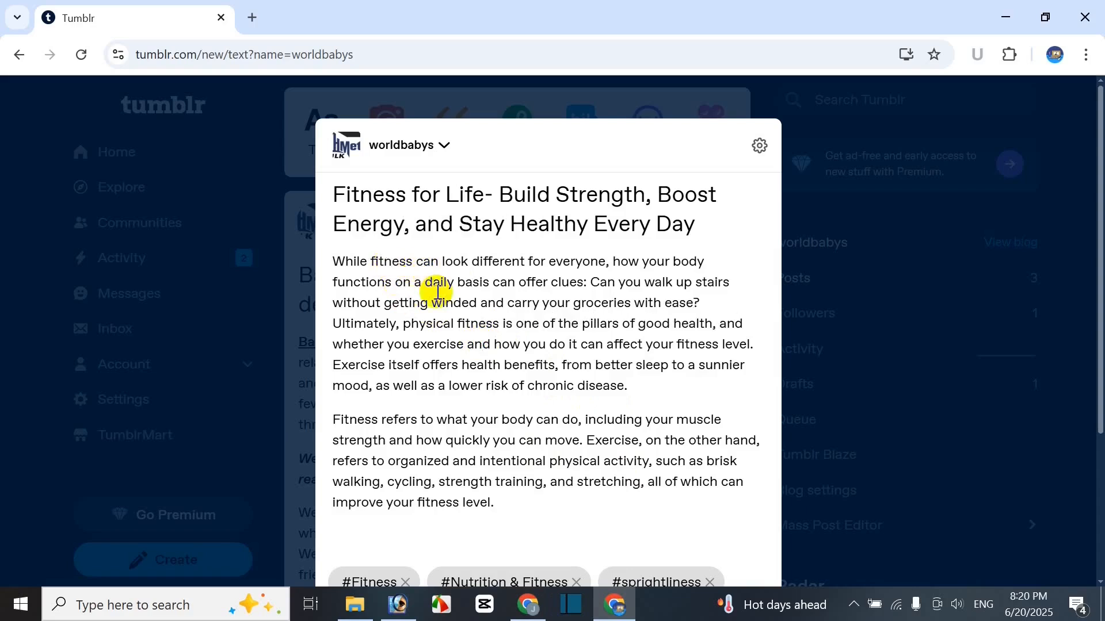
Reselect fitness, apply the Everyday Health fitness link, and check it
{"action": "double_click", "coordinate": [375, 262]}
{"action": "left_click", "coordinate": [365, 227]}
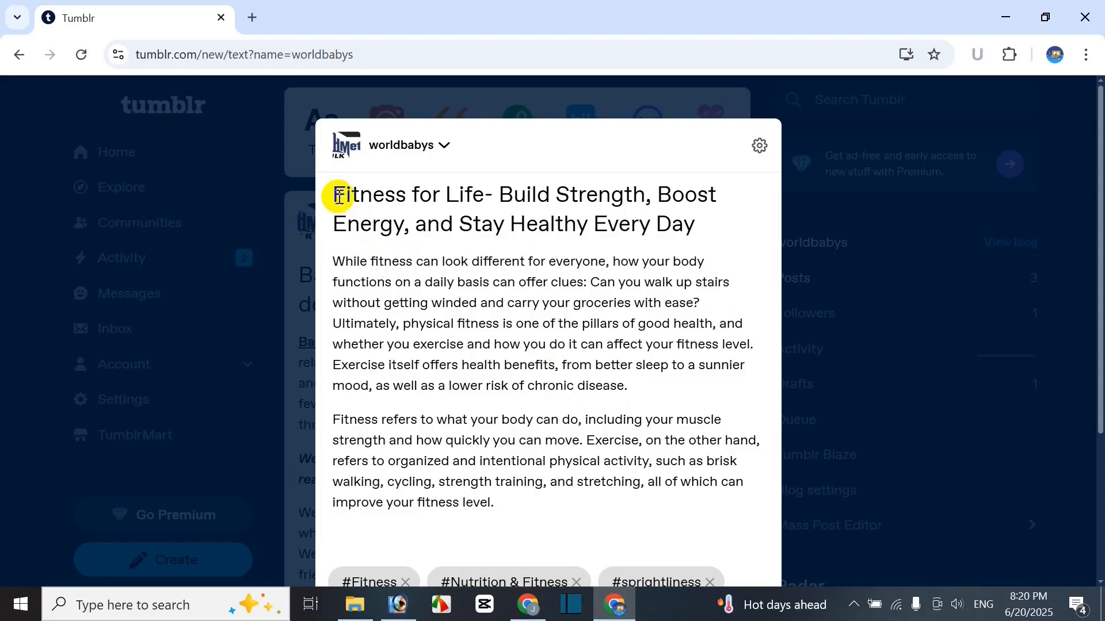
{"action": "double_click", "coordinate": [374, 262]}
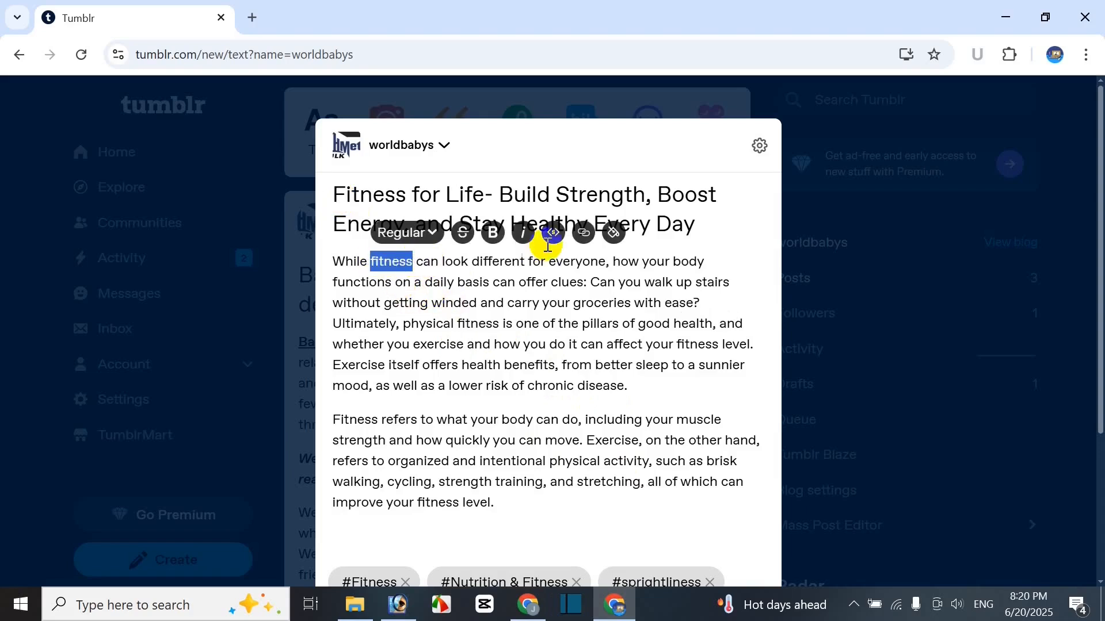
{"action": "left_click", "coordinate": [584, 232]}
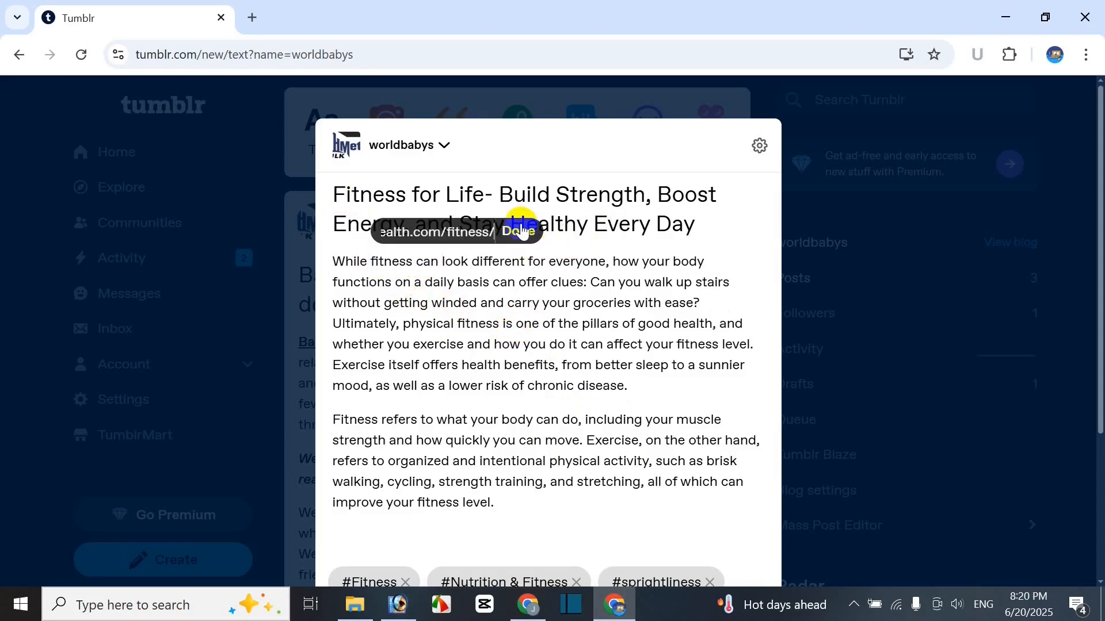
{"action": "left_click", "coordinate": [519, 233]}
{"action": "left_click", "coordinate": [477, 386]}
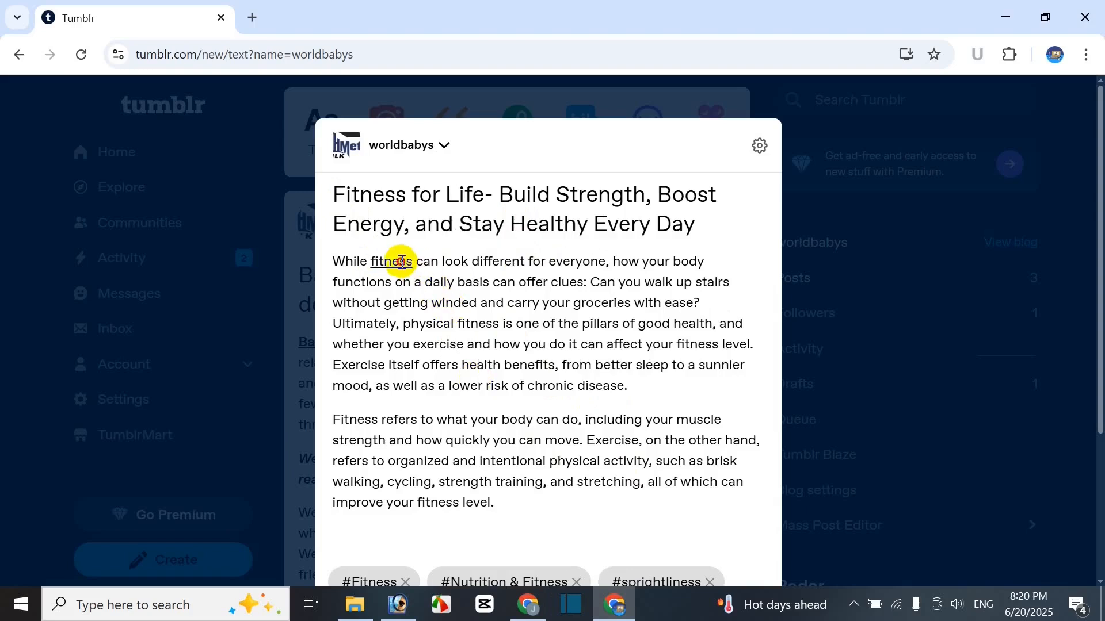
{"action": "left_click", "coordinate": [481, 344]}
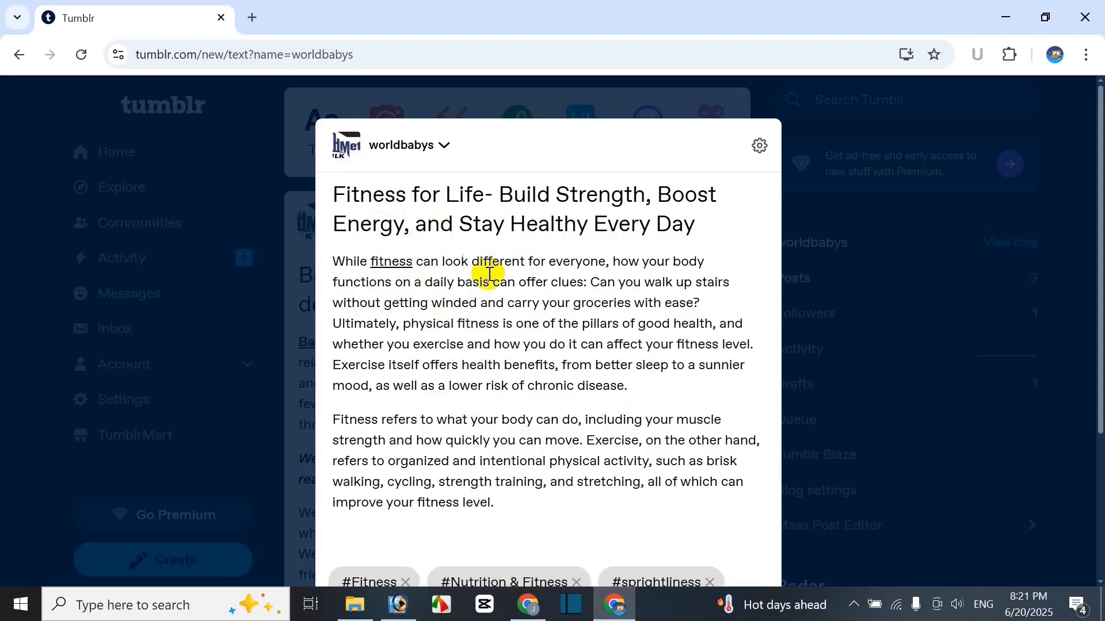
Add an empty block after the last paragraph
{"action": "scroll", "coordinate": [493, 414], "scroll_direction": "down", "scroll_amount": 3}
{"action": "scroll", "coordinate": [481, 434], "scroll_direction": "up", "scroll_amount": 3}
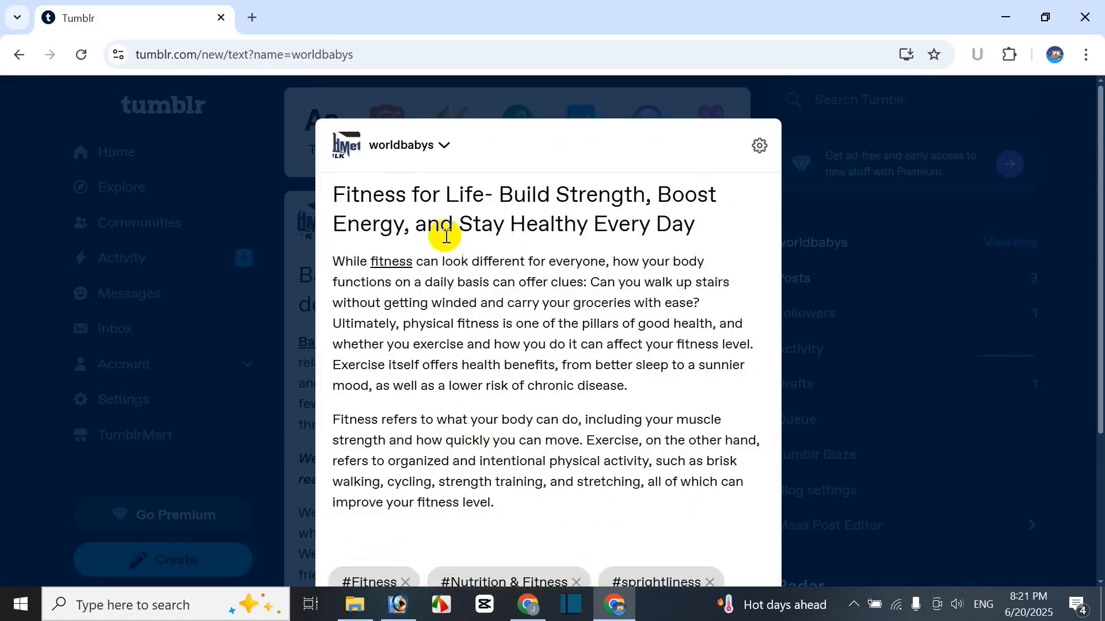
{"action": "scroll", "coordinate": [523, 520], "scroll_direction": "down", "scroll_amount": 3}
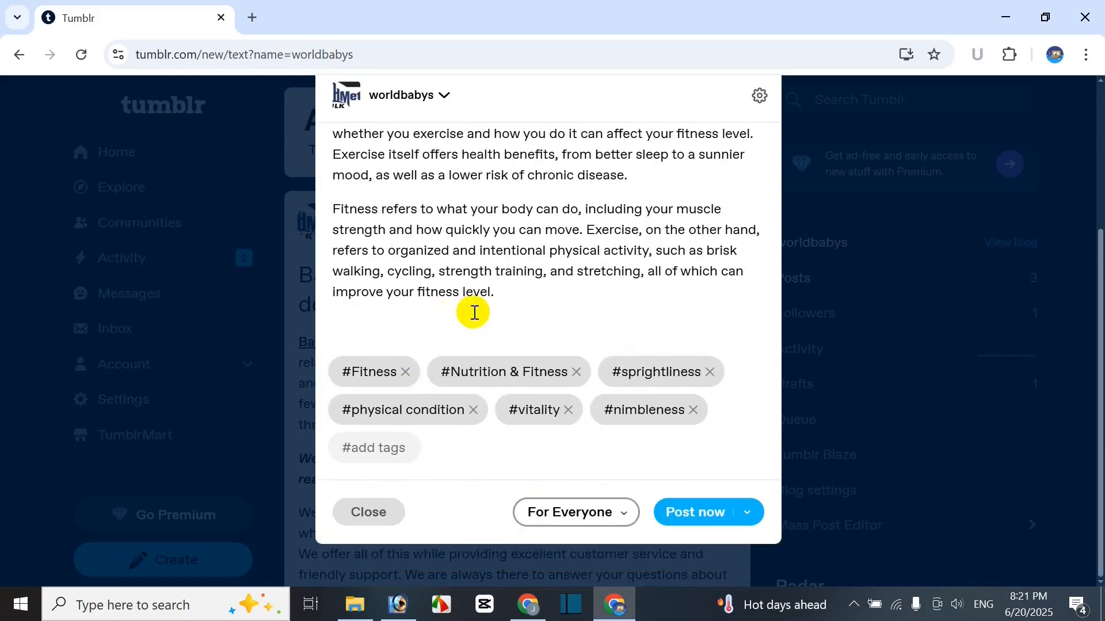
{"action": "left_click", "coordinate": [507, 301]}
{"action": "key", "text": "Return"}
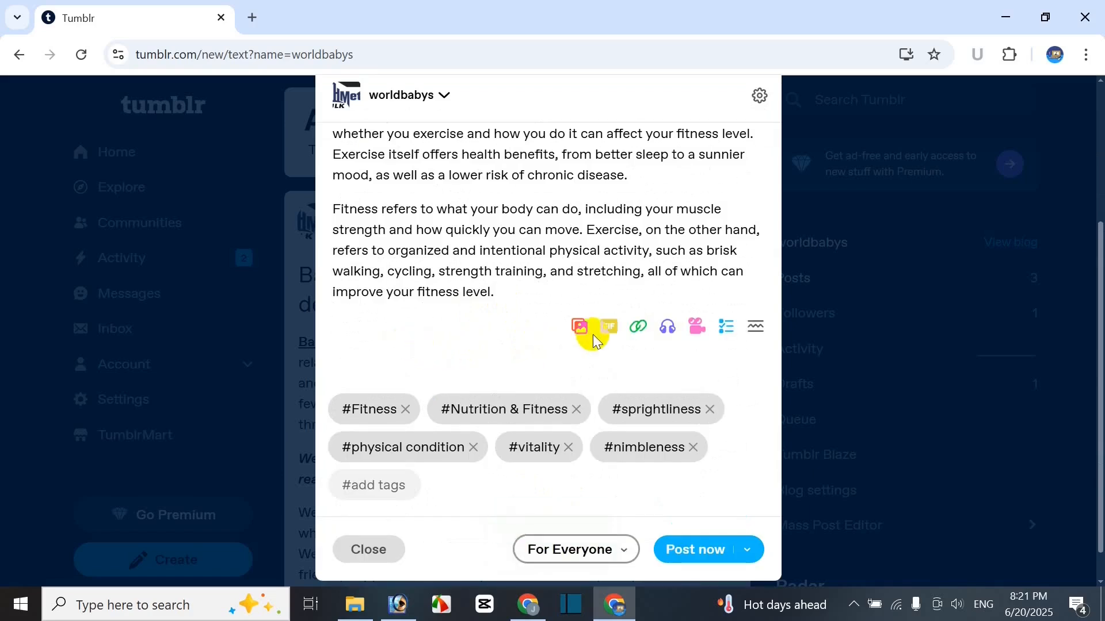
Upload the gym workout video into a block below the text, then close the editor
{"action": "left_click", "coordinate": [696, 327]}
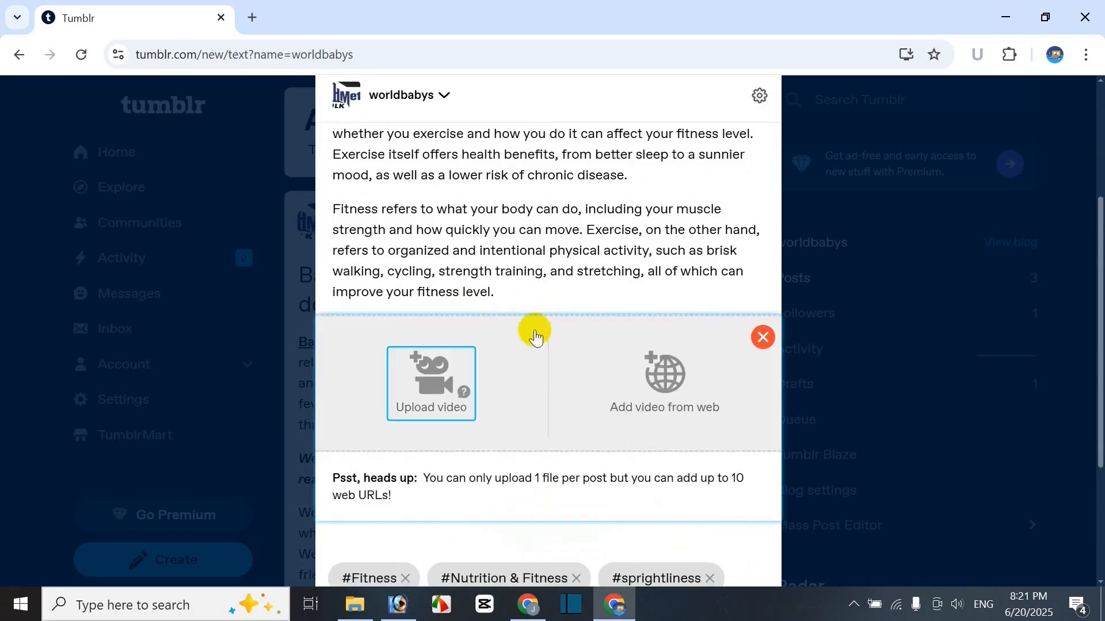
{"action": "left_click", "coordinate": [451, 379]}
{"action": "double_click", "coordinate": [405, 198]}
{"action": "scroll", "coordinate": [576, 319], "scroll_direction": "up", "scroll_amount": 4}
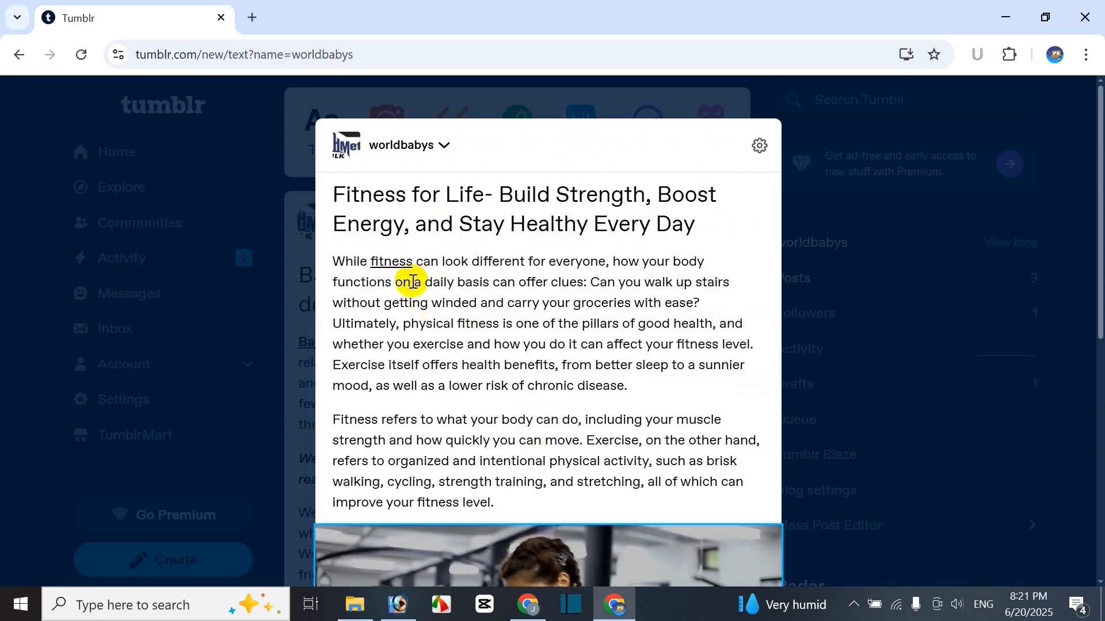
{"action": "scroll", "coordinate": [602, 461], "scroll_direction": "down", "scroll_amount": 8}
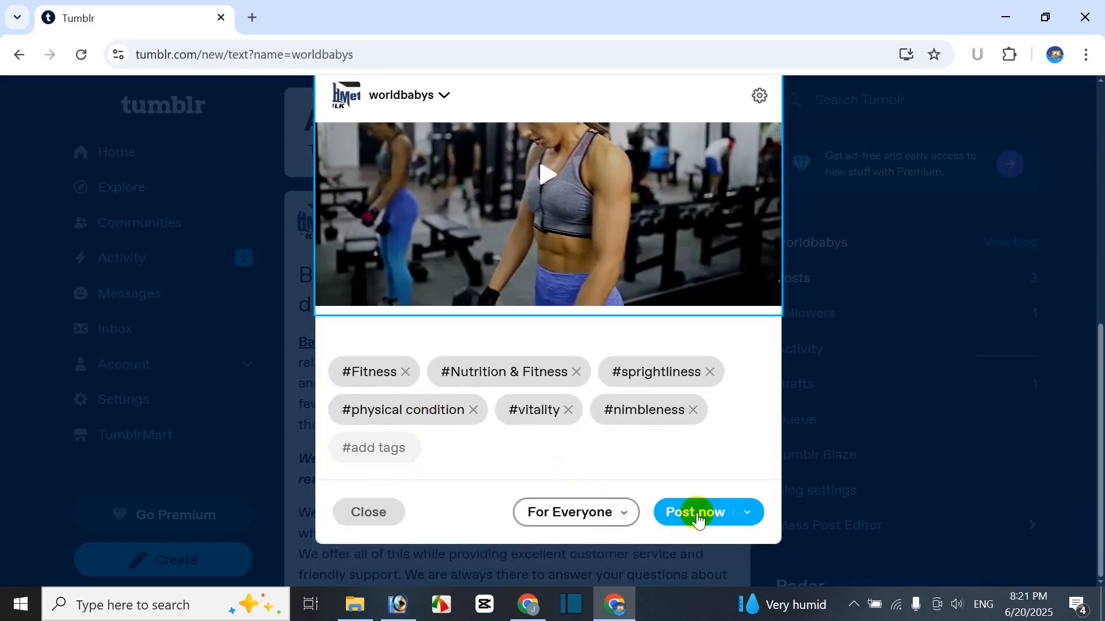
{"action": "scroll", "coordinate": [468, 424], "scroll_direction": "up", "scroll_amount": 5}
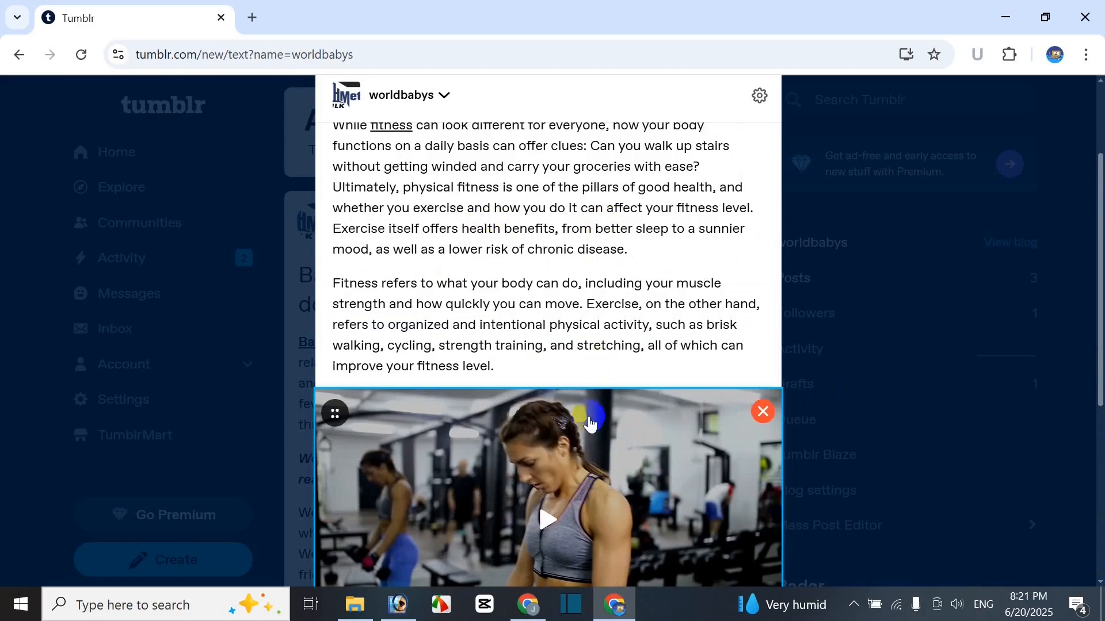
{"action": "scroll", "coordinate": [590, 424], "scroll_direction": "down", "scroll_amount": 2}
{"action": "scroll", "coordinate": [547, 474], "scroll_direction": "down", "scroll_amount": 3}
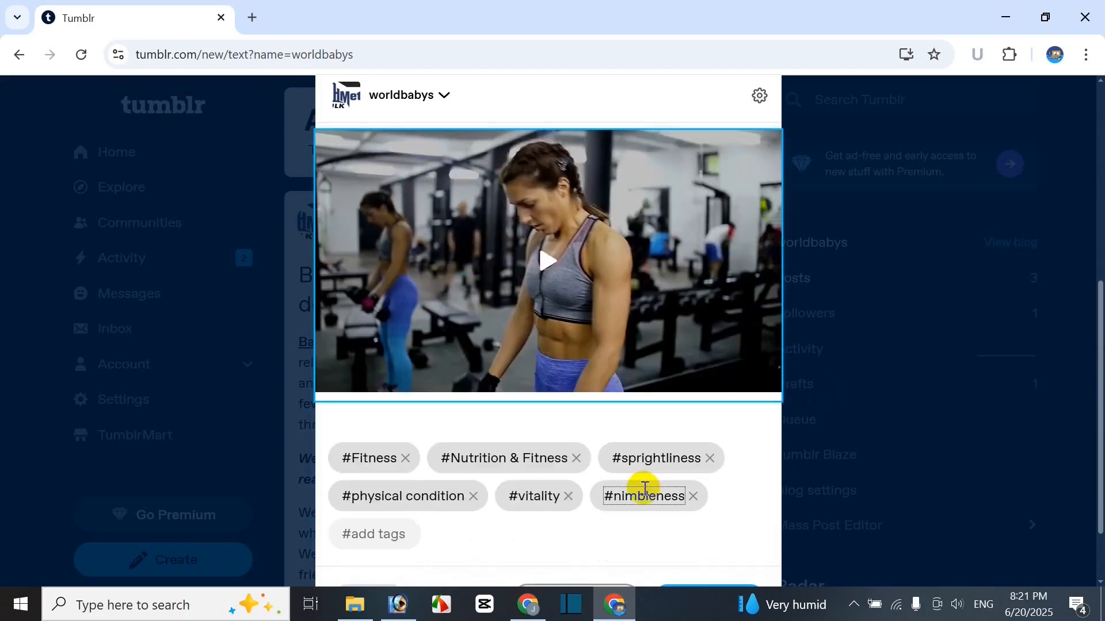
{"action": "scroll", "coordinate": [644, 490], "scroll_direction": "down", "scroll_amount": 2}
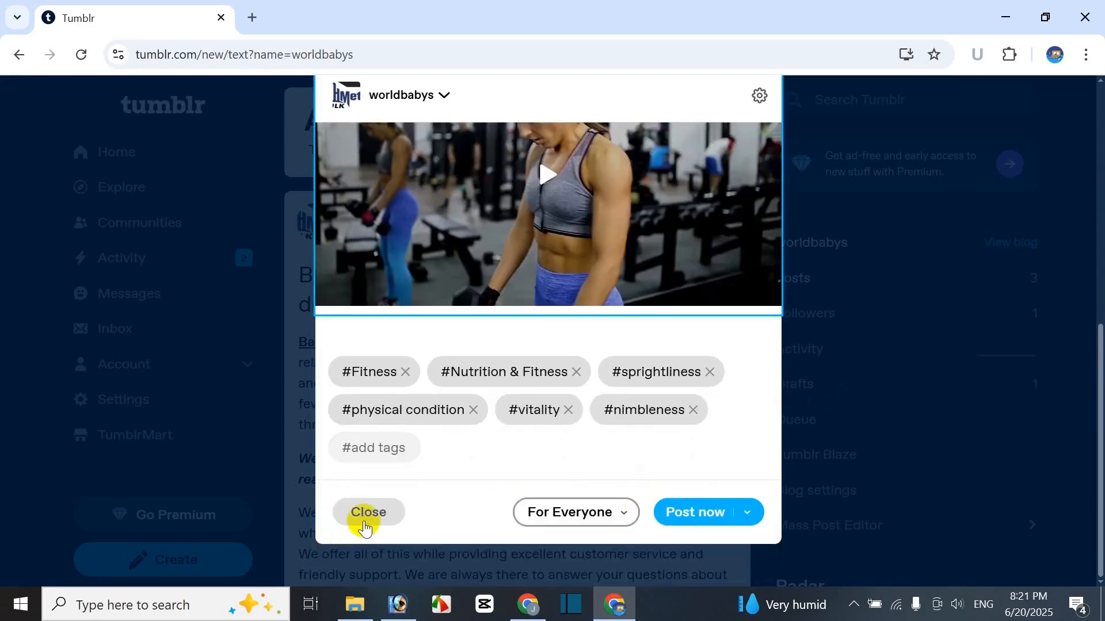
{"action": "left_click", "coordinate": [365, 527]}
Discard the editor draft and reload the blog to show the published fitness post
{"action": "left_click", "coordinate": [577, 374]}
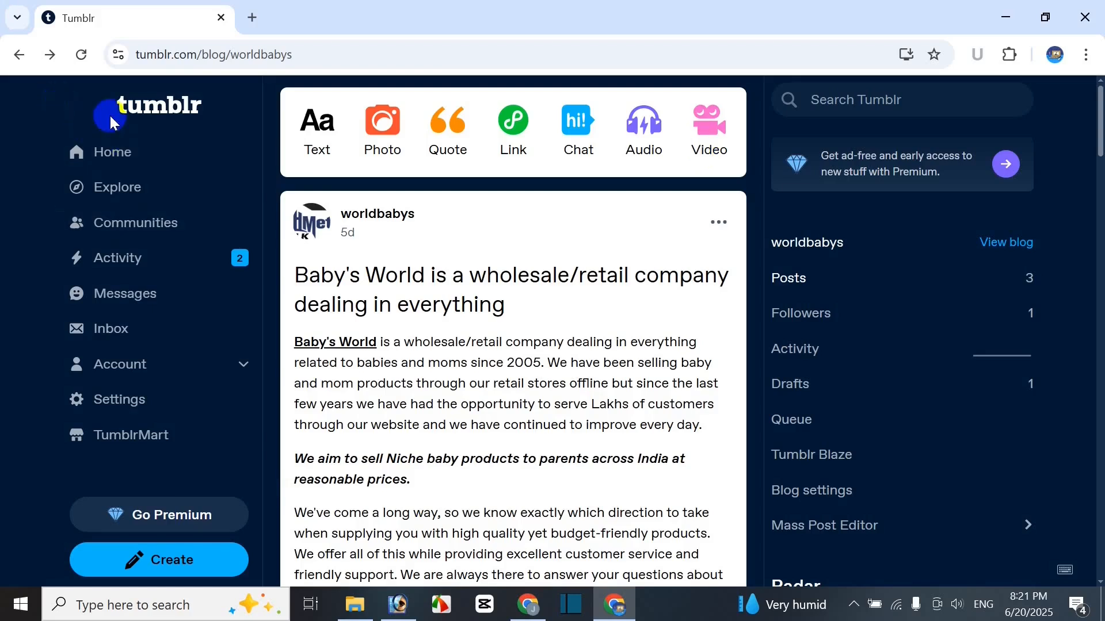
{"action": "left_click", "coordinate": [84, 57]}
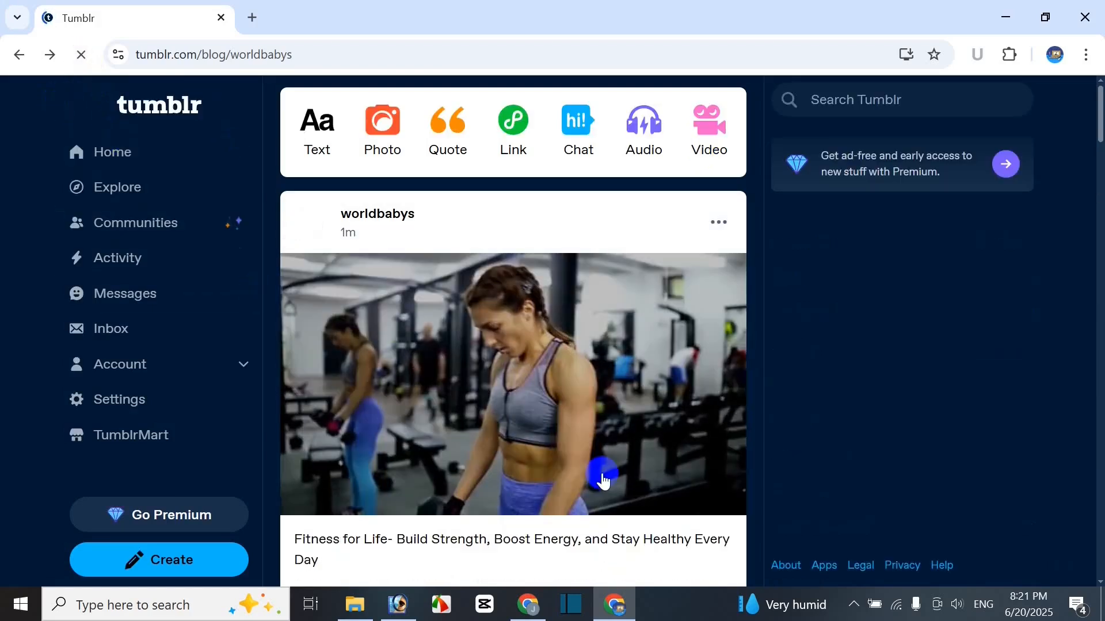
{"action": "scroll", "coordinate": [237, 459], "scroll_direction": "down", "scroll_amount": 3}
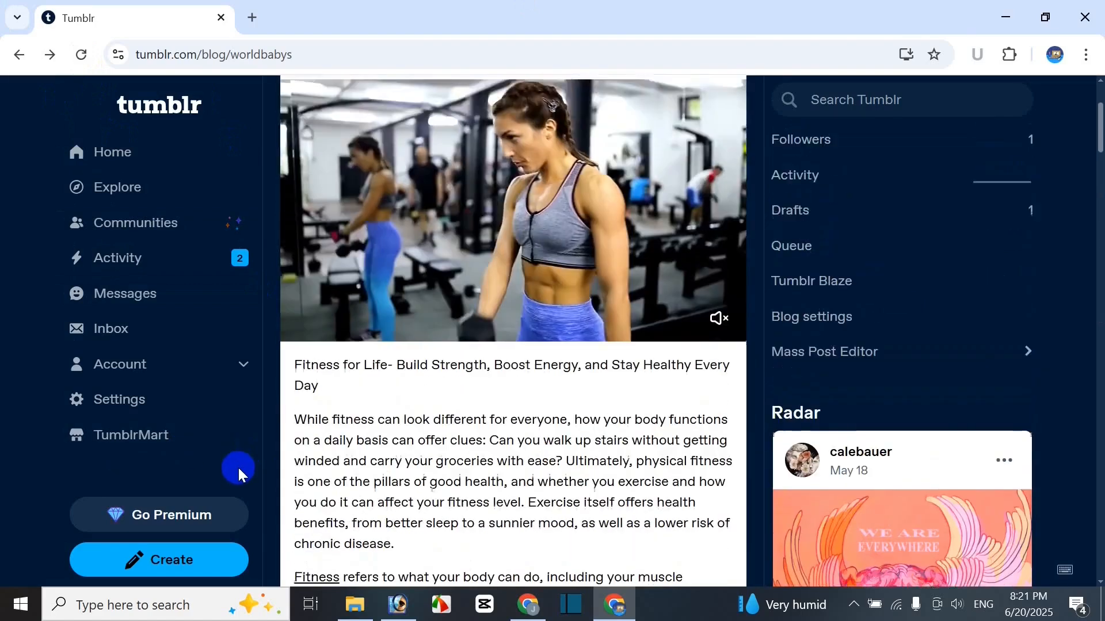
{"action": "scroll", "coordinate": [238, 466], "scroll_direction": "up", "scroll_amount": 3}
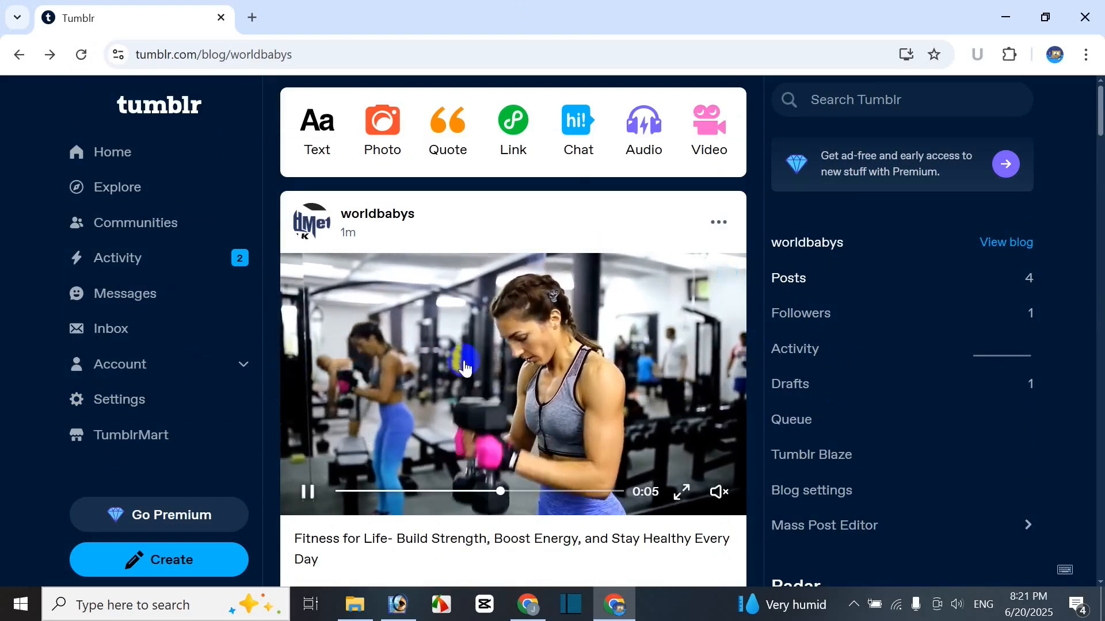
{"action": "scroll", "coordinate": [666, 484], "scroll_direction": "down", "scroll_amount": 6}
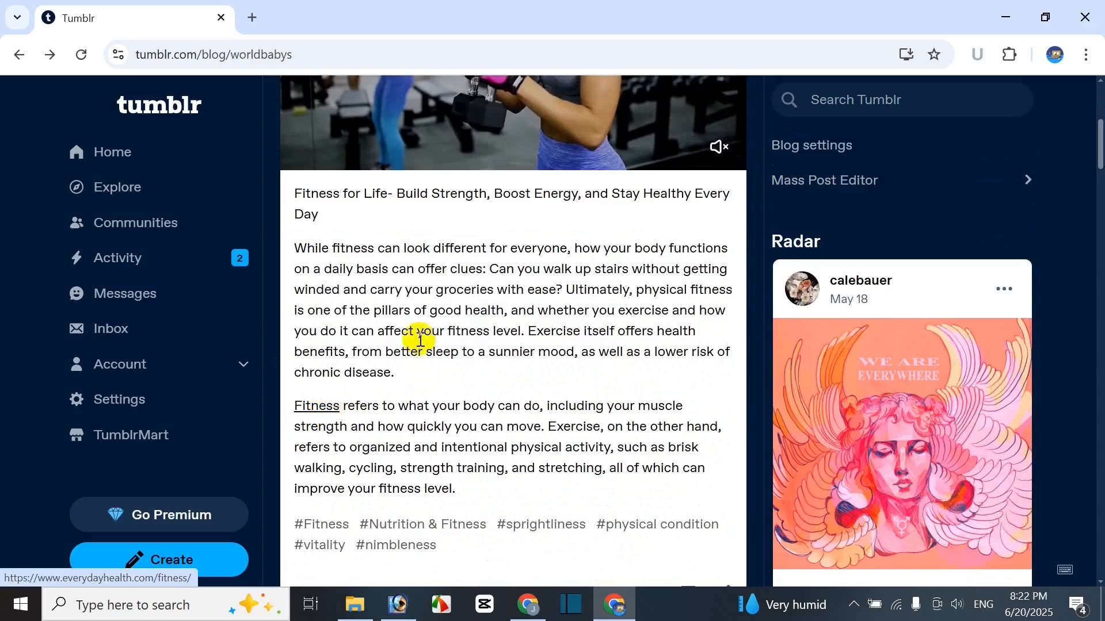
{"action": "scroll", "coordinate": [358, 424], "scroll_direction": "up", "scroll_amount": 3}
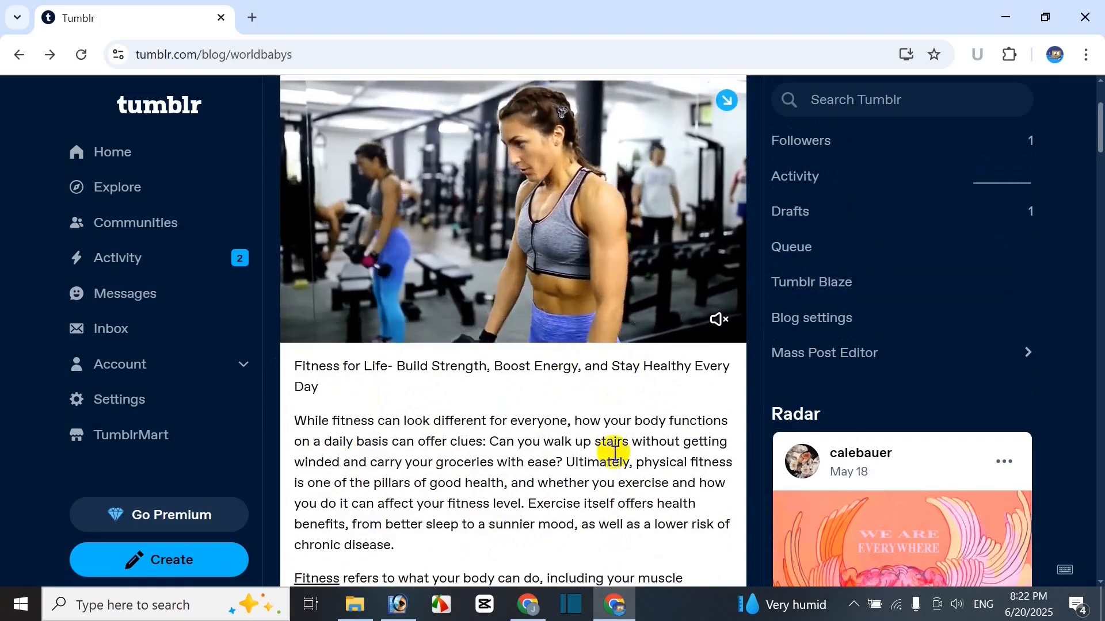
{"action": "scroll", "coordinate": [614, 453], "scroll_direction": "down", "scroll_amount": 6}
{"action": "scroll", "coordinate": [494, 374], "scroll_direction": "up", "scroll_amount": 3}
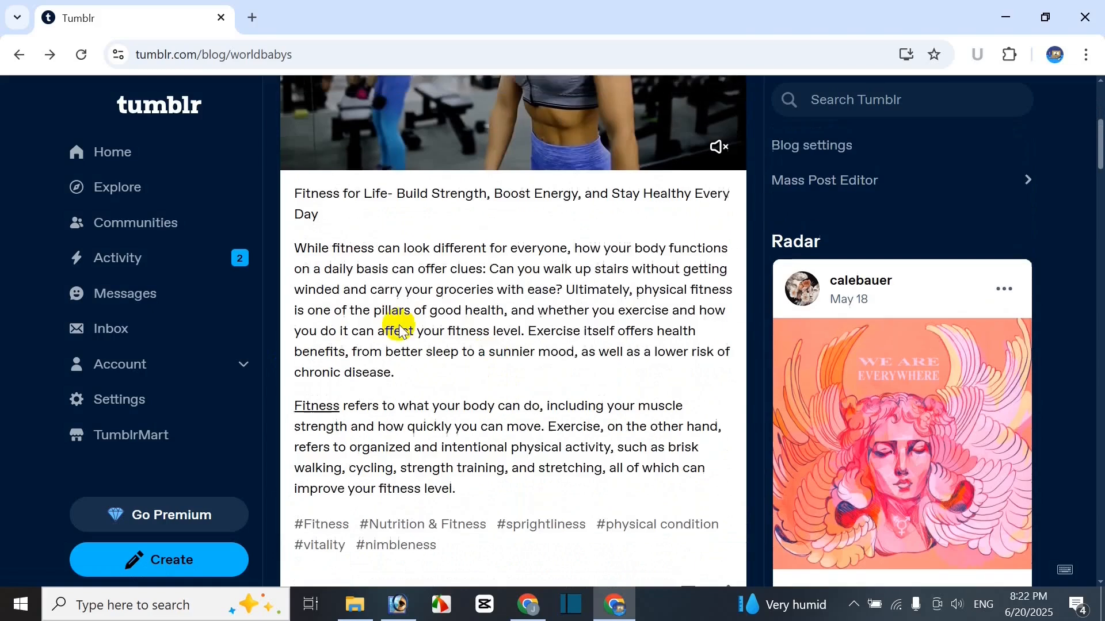
Open the post's Fitness link to Everyday Health, close that tab, and view the tags row
{"action": "left_click", "coordinate": [317, 409]}
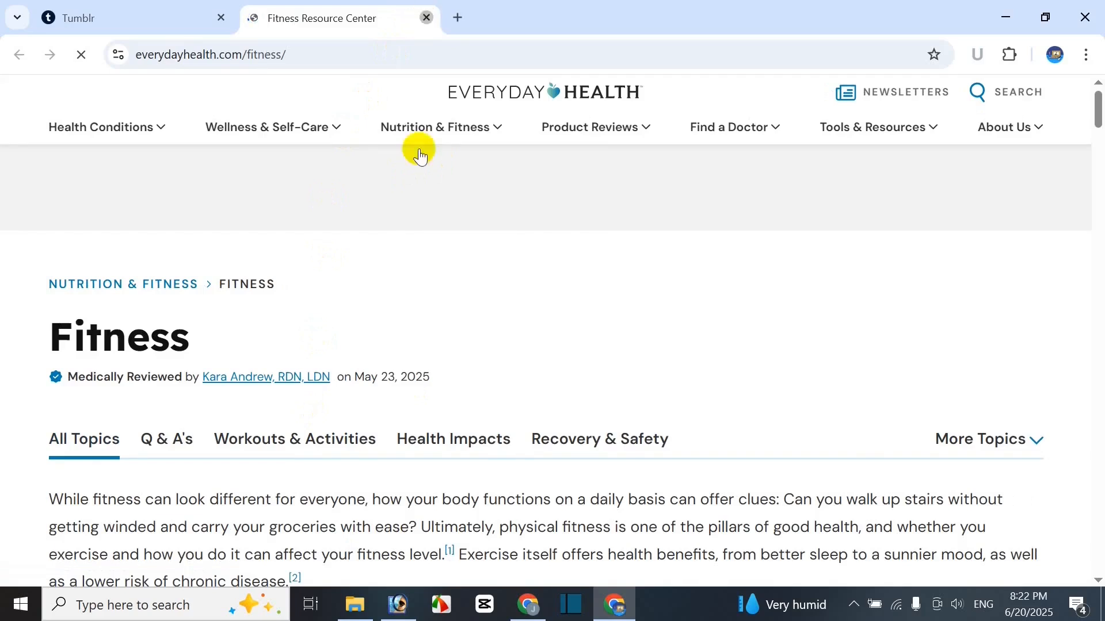
{"action": "key", "text": "ctrl+w"}
{"action": "scroll", "coordinate": [518, 374], "scroll_direction": "down", "scroll_amount": 3}
{"action": "scroll", "coordinate": [519, 378], "scroll_direction": "up", "scroll_amount": 6}
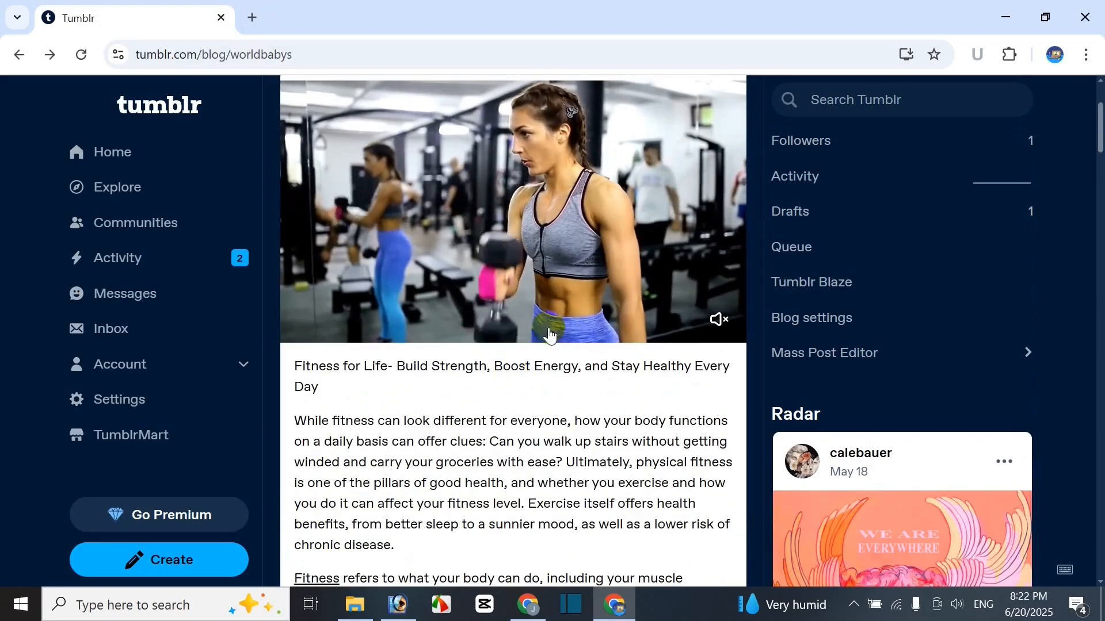
{"action": "scroll", "coordinate": [549, 334], "scroll_direction": "down", "scroll_amount": 5}
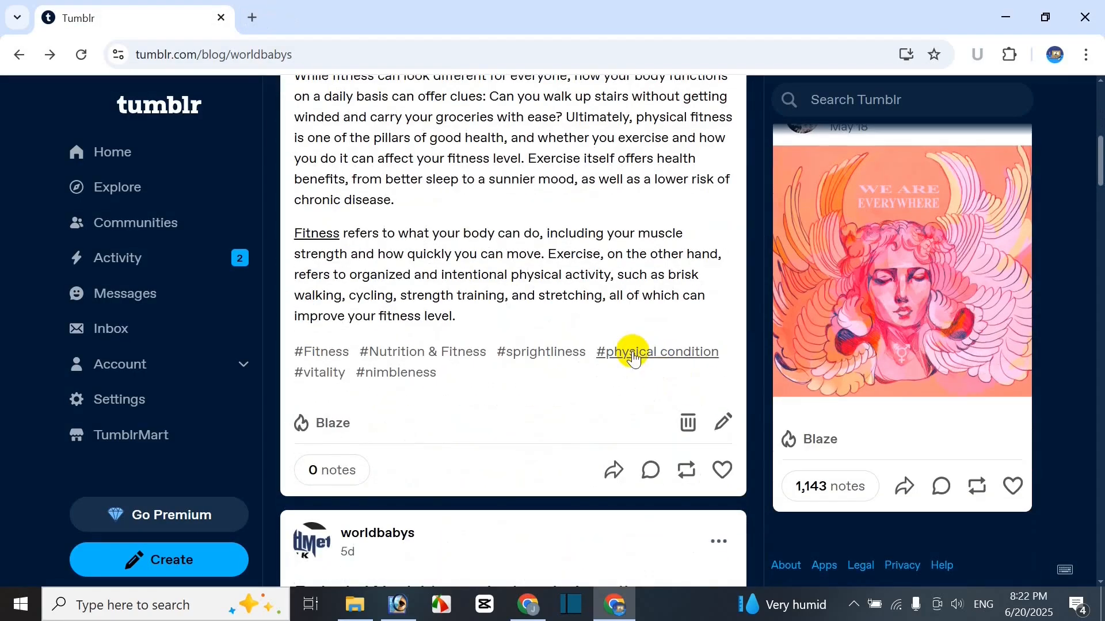
Copy the Tumblr fitness post's share link and paste it into D5 of the tracker
{"action": "left_click", "coordinate": [614, 471]}
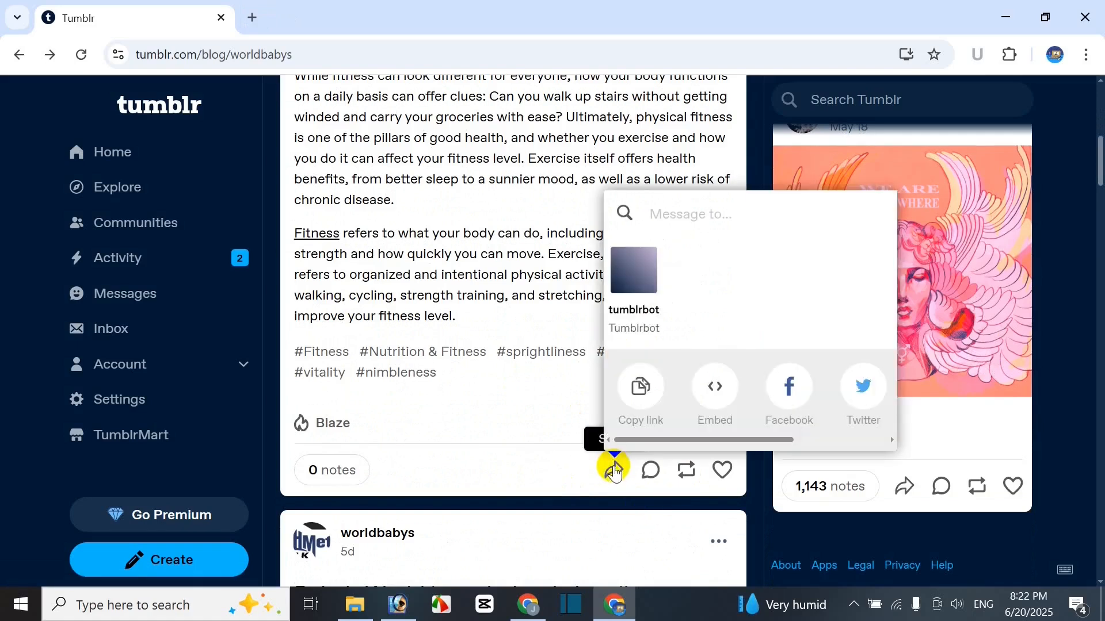
{"action": "left_click", "coordinate": [643, 391]}
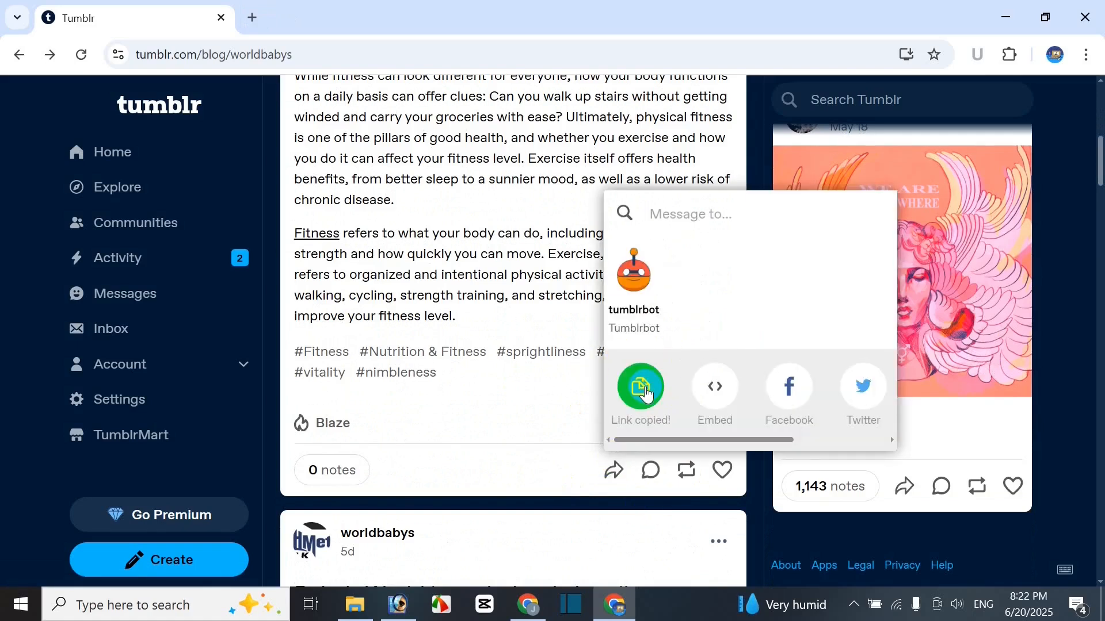
{"action": "left_click", "coordinate": [531, 611]}
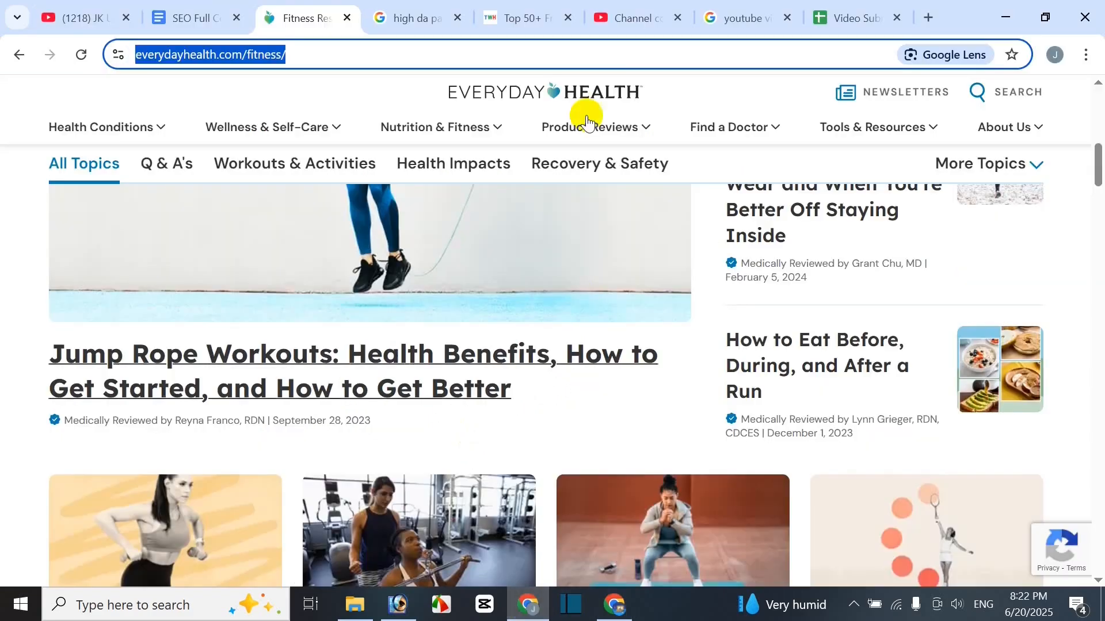
{"action": "left_click", "coordinate": [823, 18]}
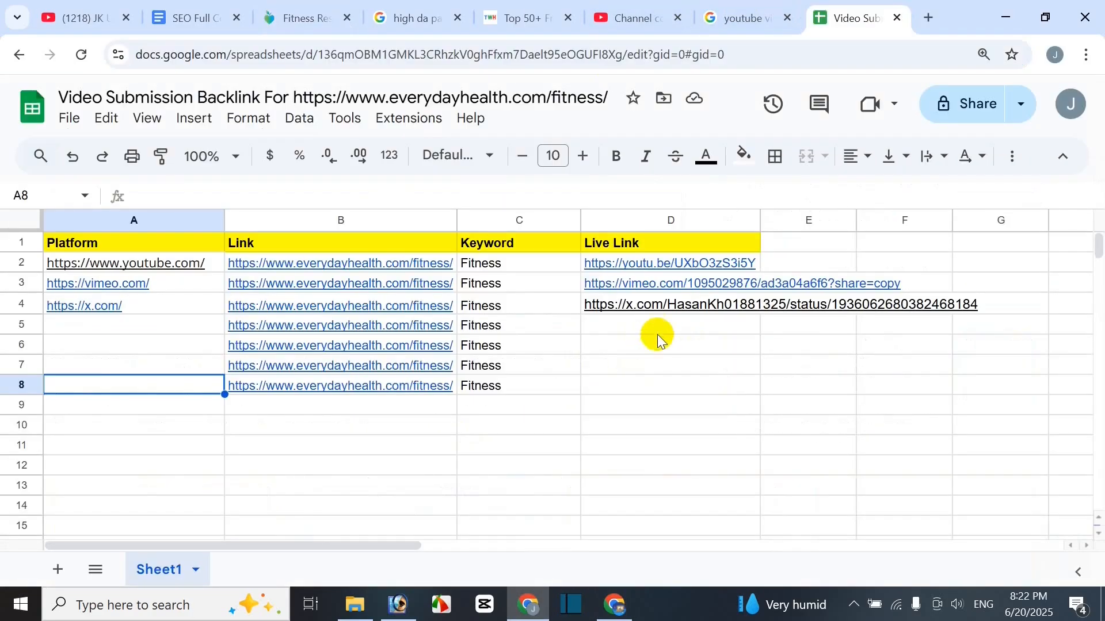
{"action": "left_click", "coordinate": [657, 333]}
{"action": "key", "text": "ctrl+v"}
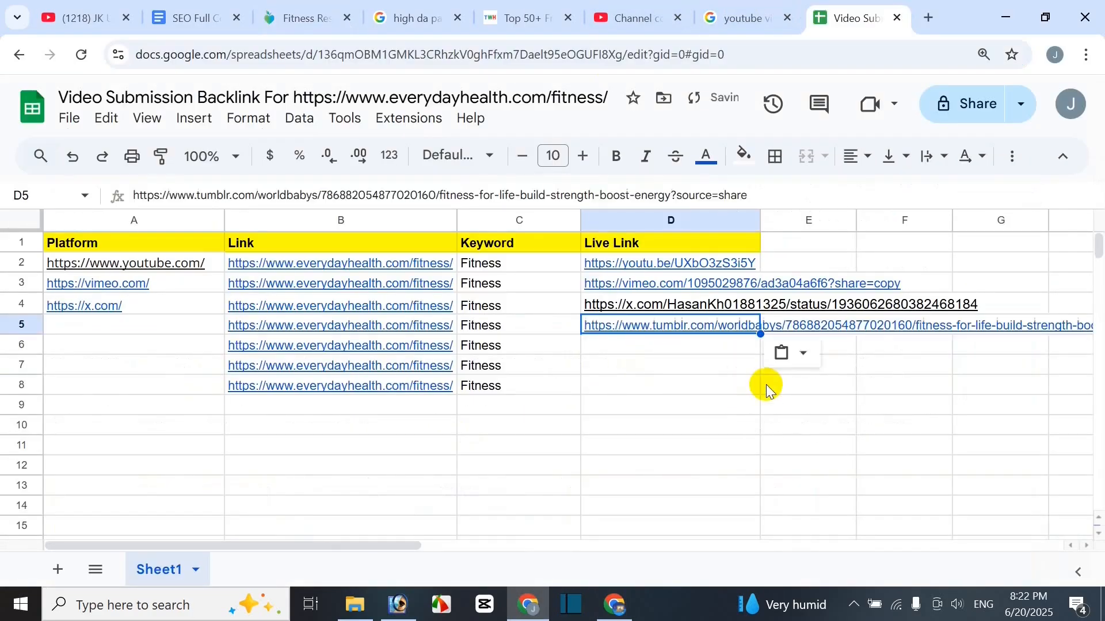
{"action": "left_click", "coordinate": [651, 392]}
Open the pasted link from D5 to verify the live Tumblr post, then close it
{"action": "left_click", "coordinate": [681, 326]}
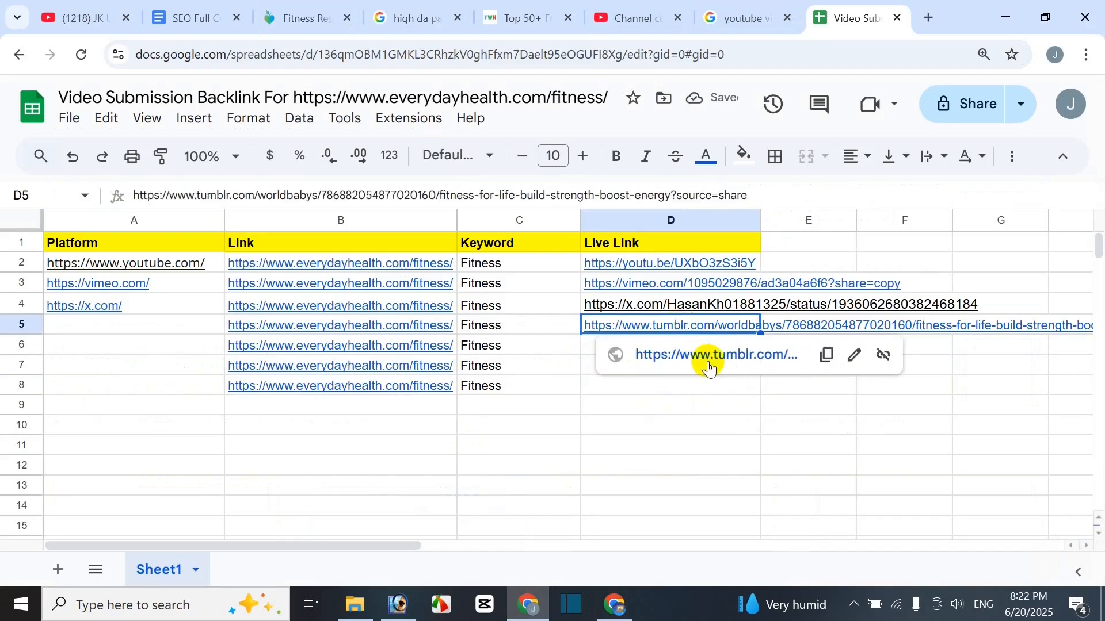
{"action": "left_click", "coordinate": [706, 355]}
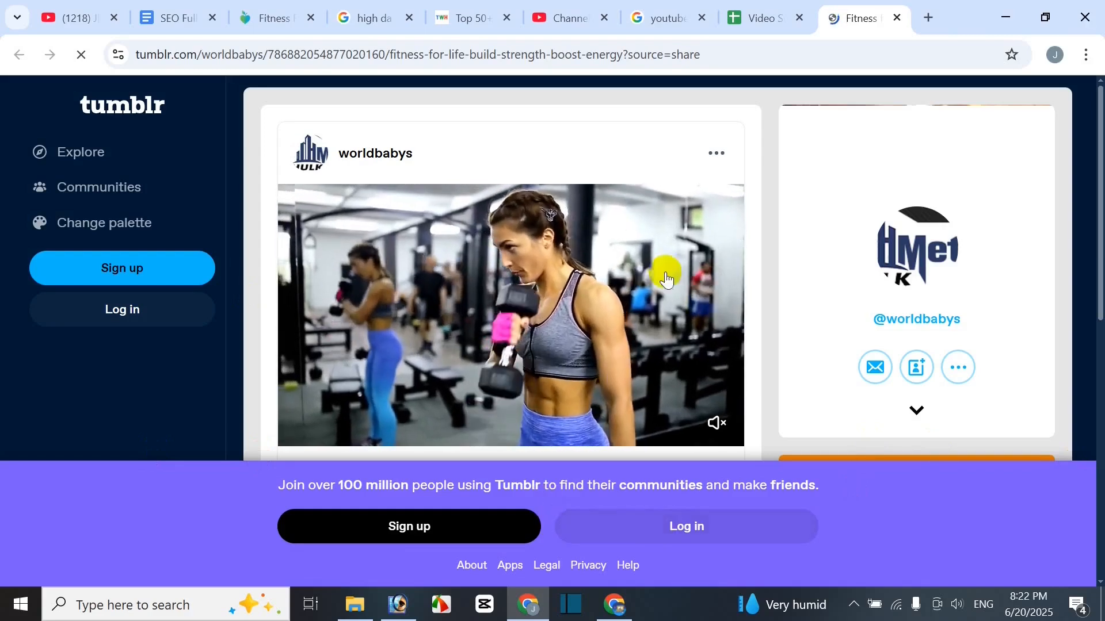
{"action": "scroll", "coordinate": [585, 248], "scroll_direction": "down", "scroll_amount": 1}
{"action": "scroll", "coordinate": [581, 246], "scroll_direction": "down", "scroll_amount": 5}
{"action": "scroll", "coordinate": [579, 247], "scroll_direction": "up", "scroll_amount": 3}
{"action": "scroll", "coordinate": [564, 172], "scroll_direction": "down", "scroll_amount": 6}
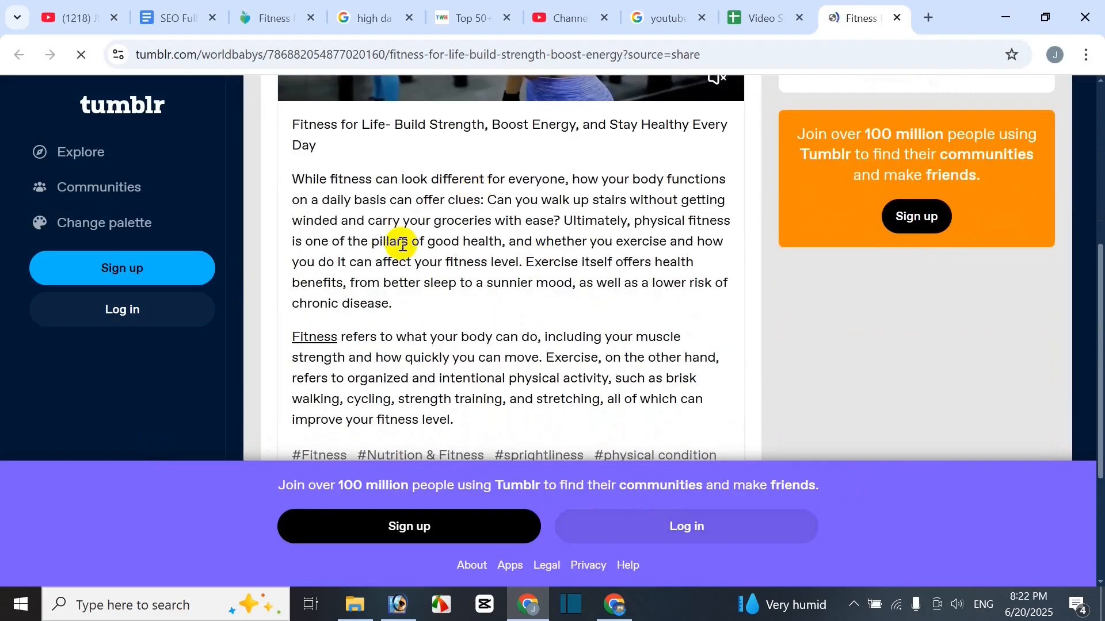
{"action": "left_click", "coordinate": [322, 253]}
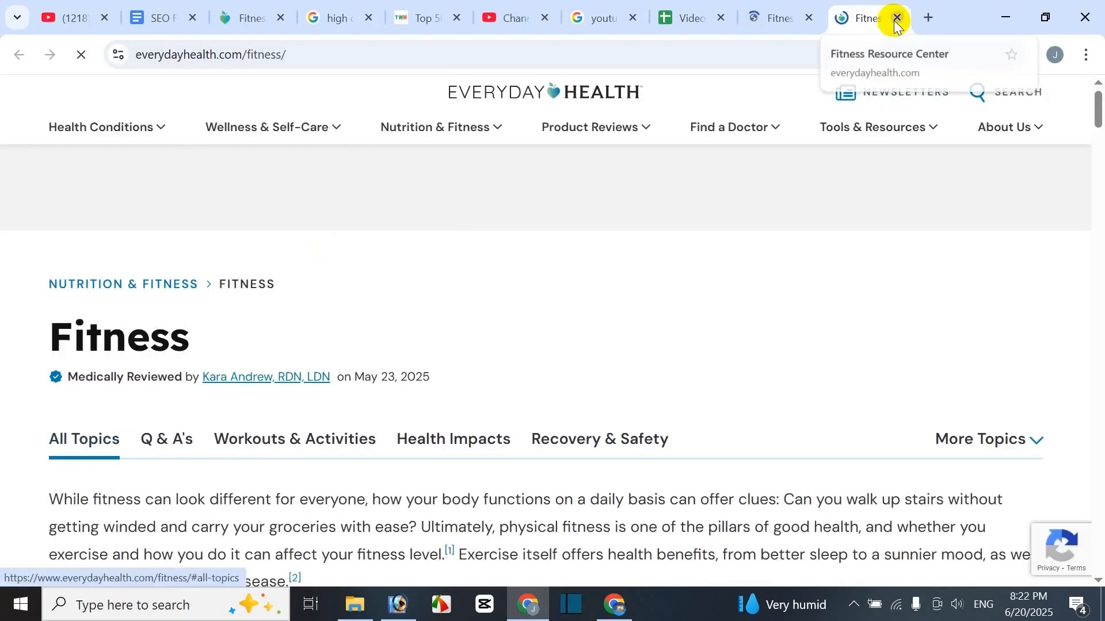
{"action": "left_click", "coordinate": [896, 18]}
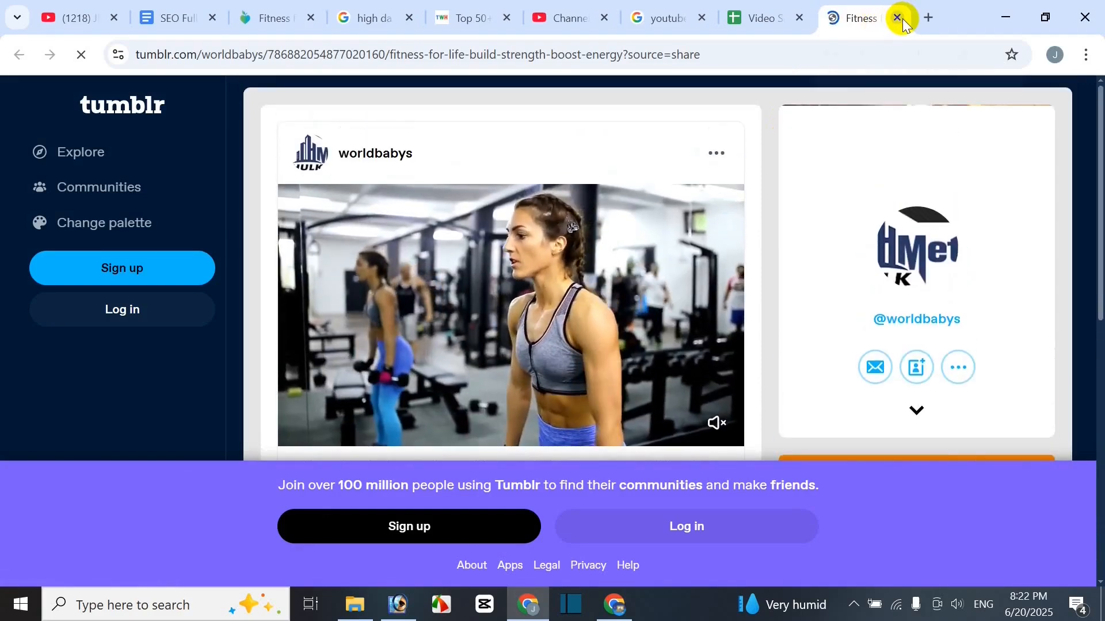
{"action": "left_click", "coordinate": [898, 18]}
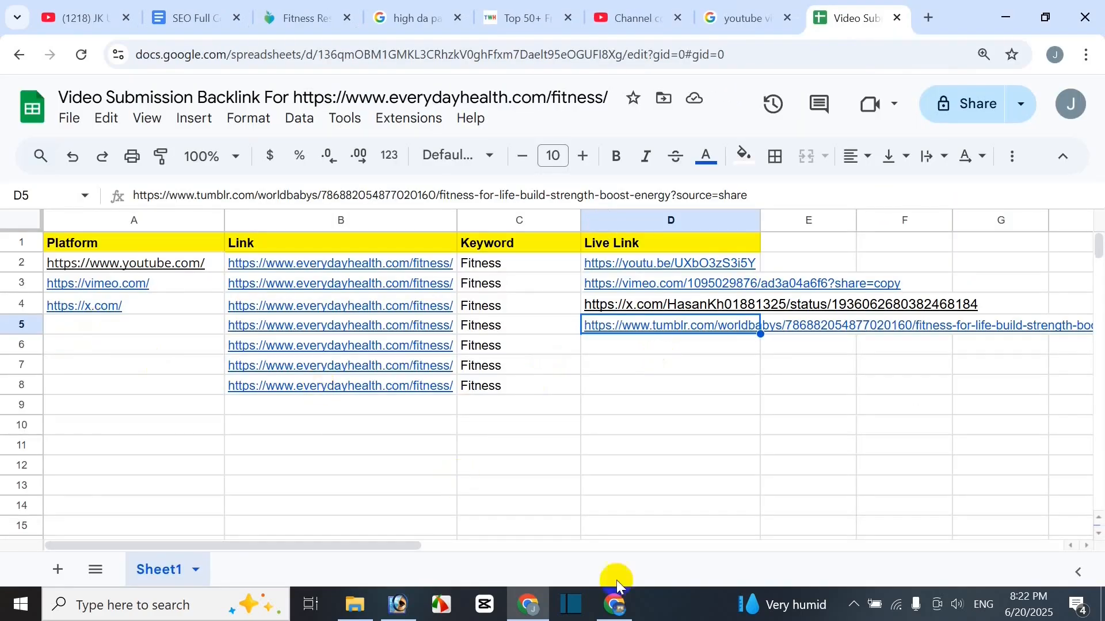
{"action": "left_click", "coordinate": [615, 610]}
{"action": "double_click", "coordinate": [197, 56]}
{"action": "key", "text": "ctrl+c"}
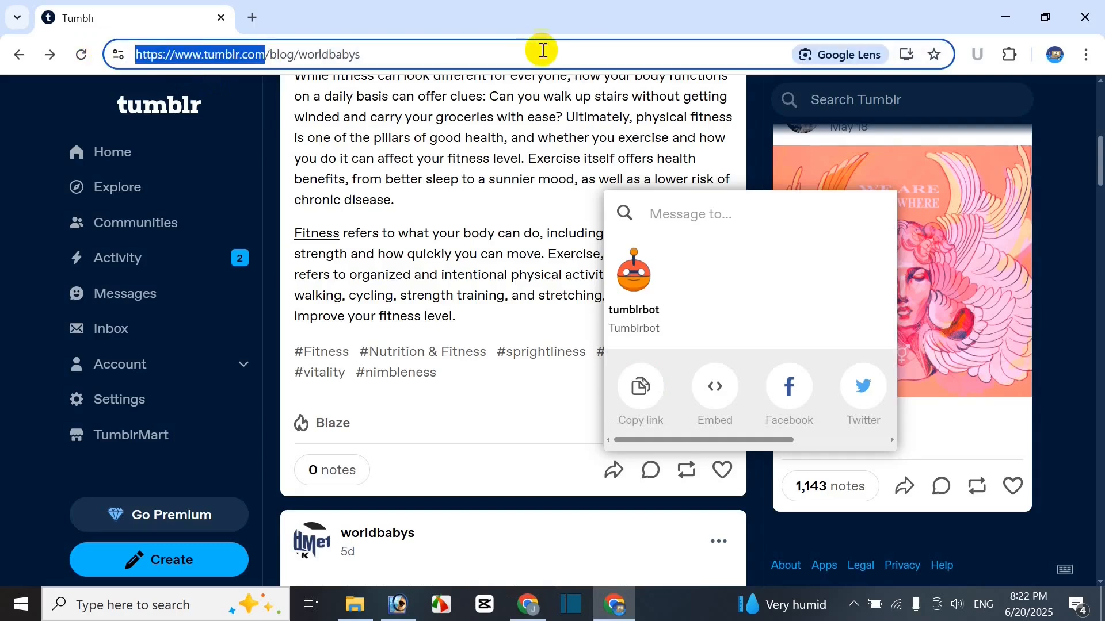
{"action": "left_click", "coordinate": [528, 604]}
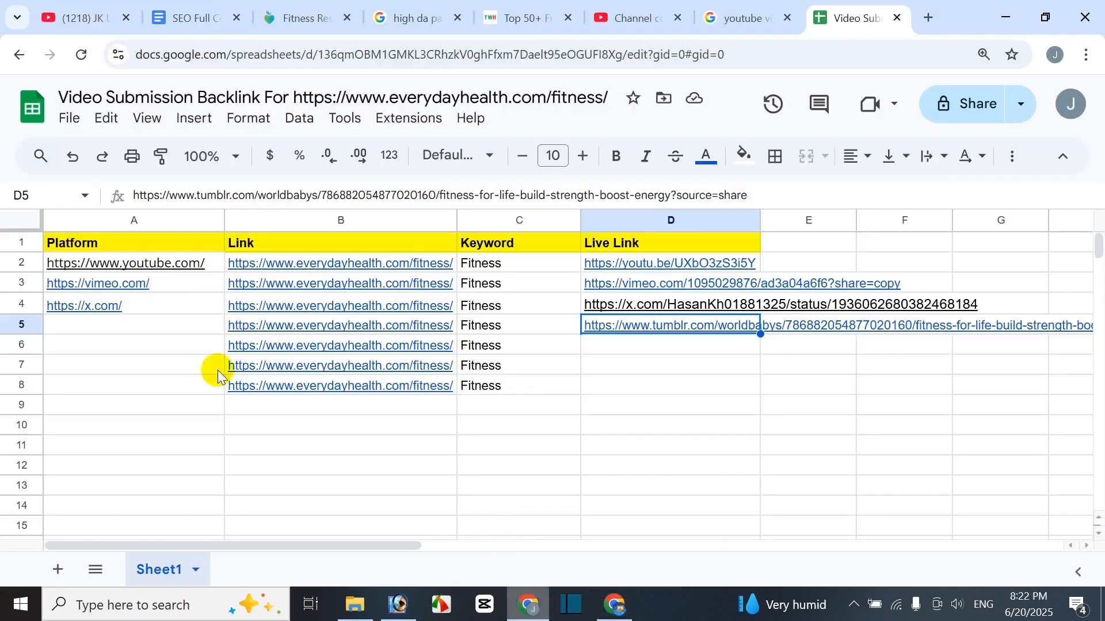
{"action": "left_click", "coordinate": [99, 333]}
{"action": "key", "text": "ctrl+v"}
{"action": "left_click", "coordinate": [599, 444]}
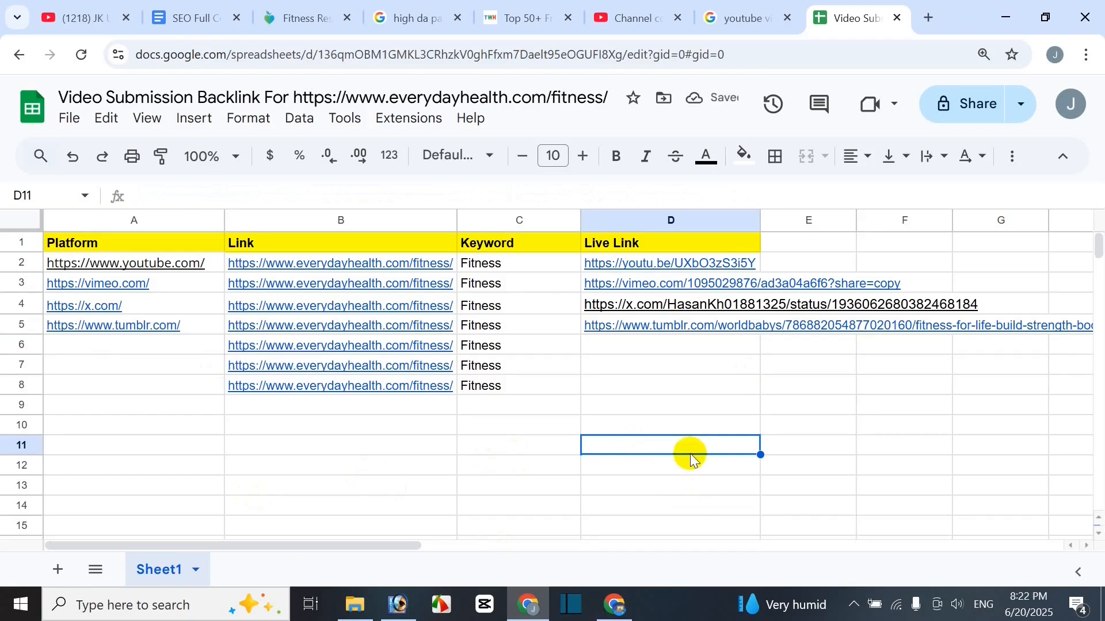
{"action": "left_click", "coordinate": [615, 605]}
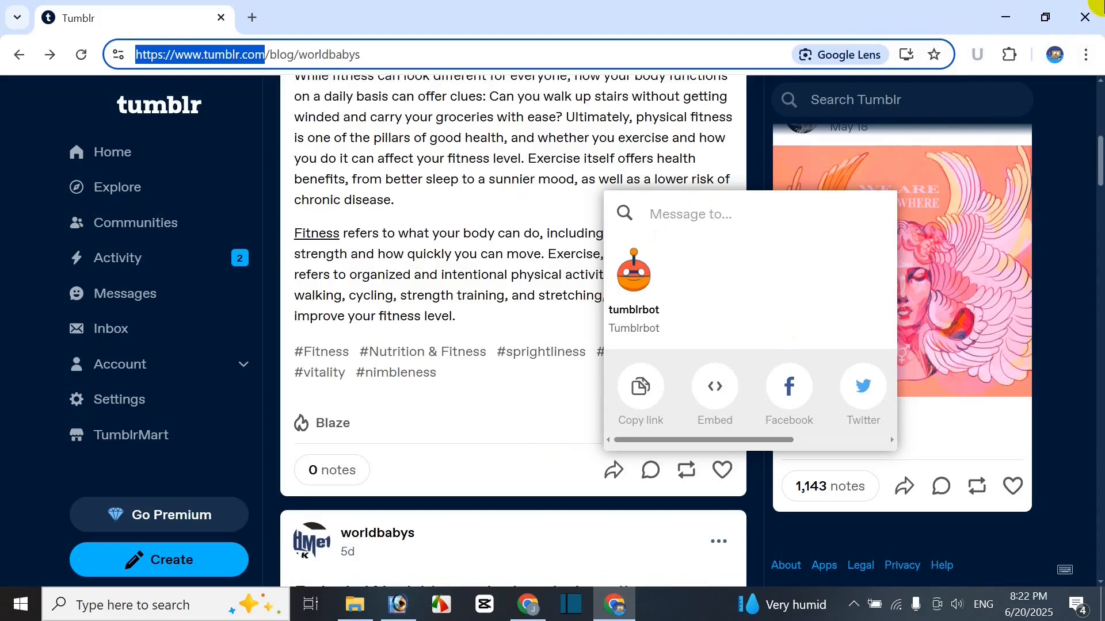
{"action": "left_click", "coordinate": [1088, 13]}
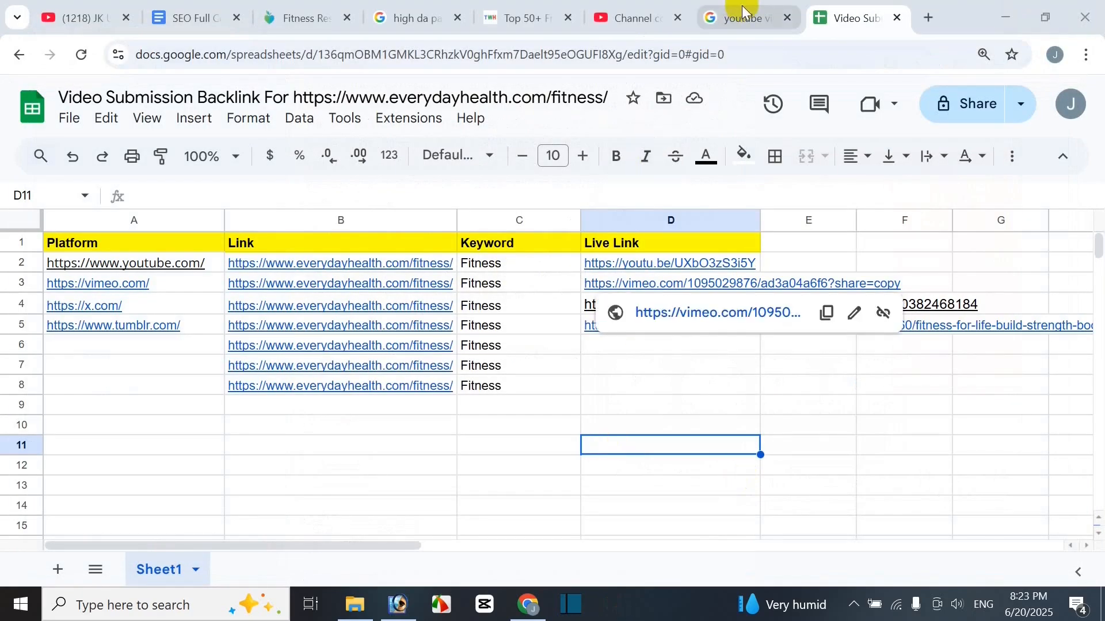
{"action": "left_click", "coordinate": [523, 14]}
Scroll the High DA Video Submission Sites table from linkedin.com down to reddit.com at entry 14
{"action": "scroll", "coordinate": [285, 409], "scroll_direction": "down", "scroll_amount": 7}
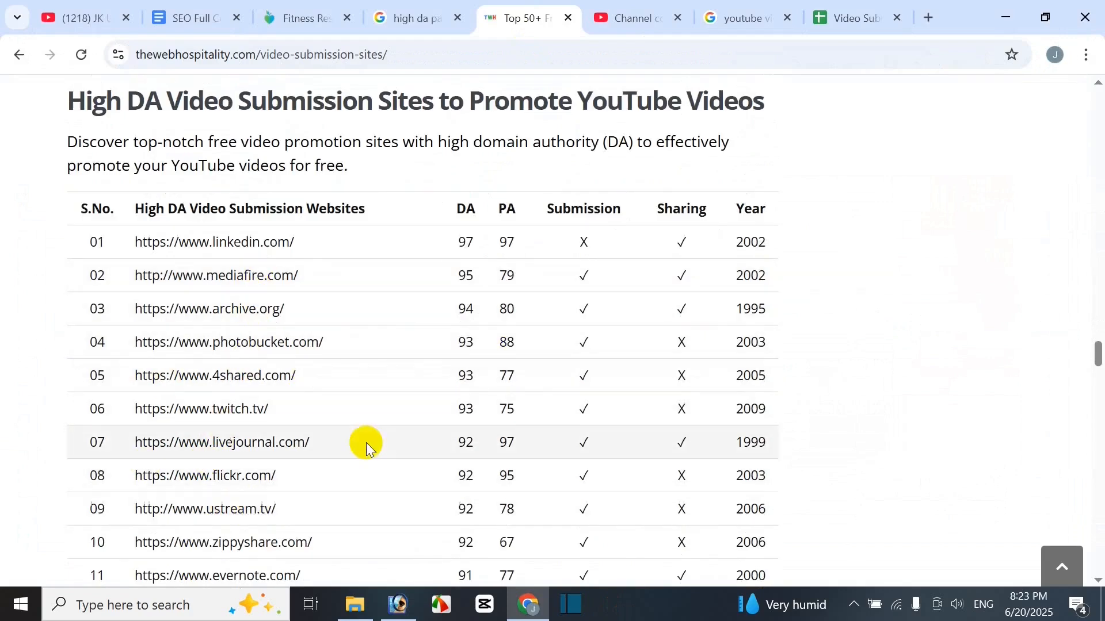
{"action": "scroll", "coordinate": [365, 444], "scroll_direction": "down", "scroll_amount": 1}
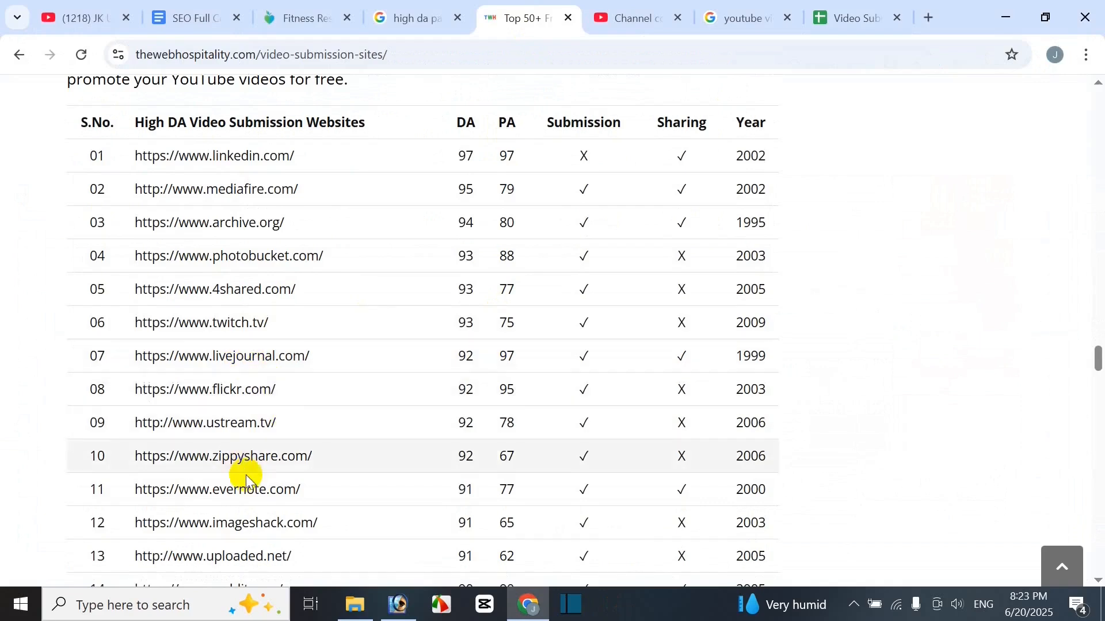
{"action": "scroll", "coordinate": [289, 436], "scroll_direction": "down", "scroll_amount": 5}
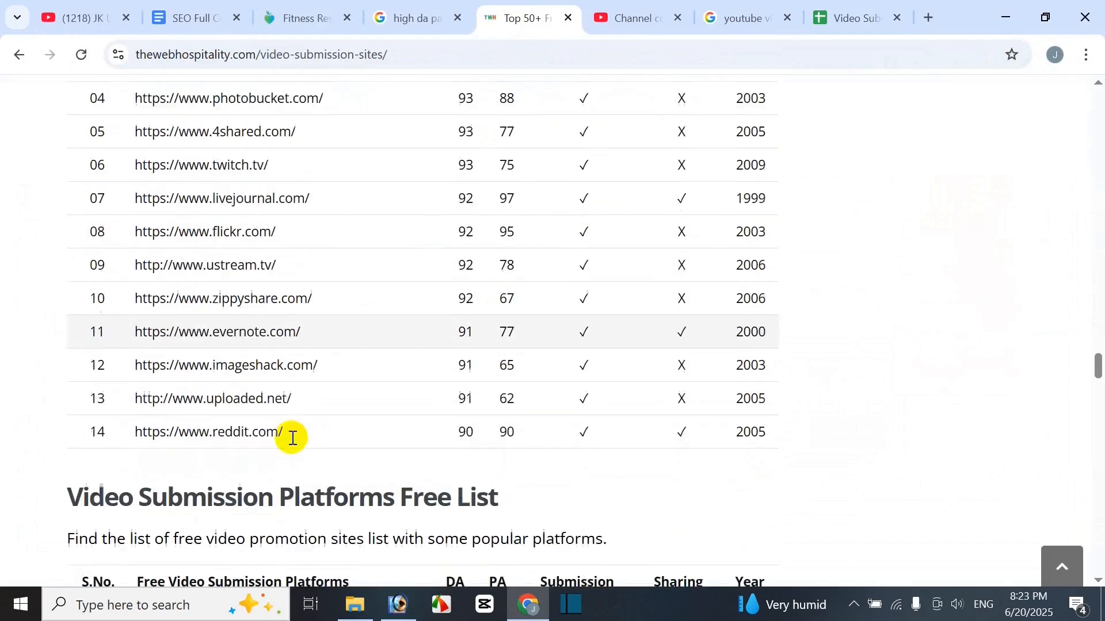
{"action": "scroll", "coordinate": [357, 457], "scroll_direction": "down", "scroll_amount": 4}
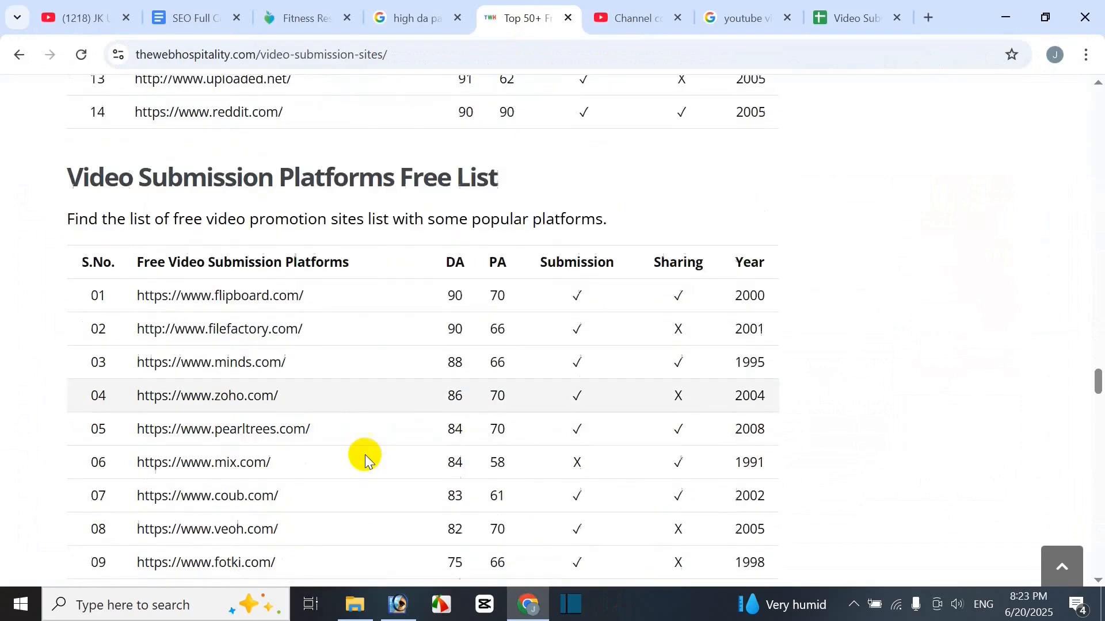
{"action": "scroll", "coordinate": [365, 454], "scroll_direction": "up", "scroll_amount": 3}
{"action": "scroll", "coordinate": [365, 455], "scroll_direction": "up", "scroll_amount": 5}
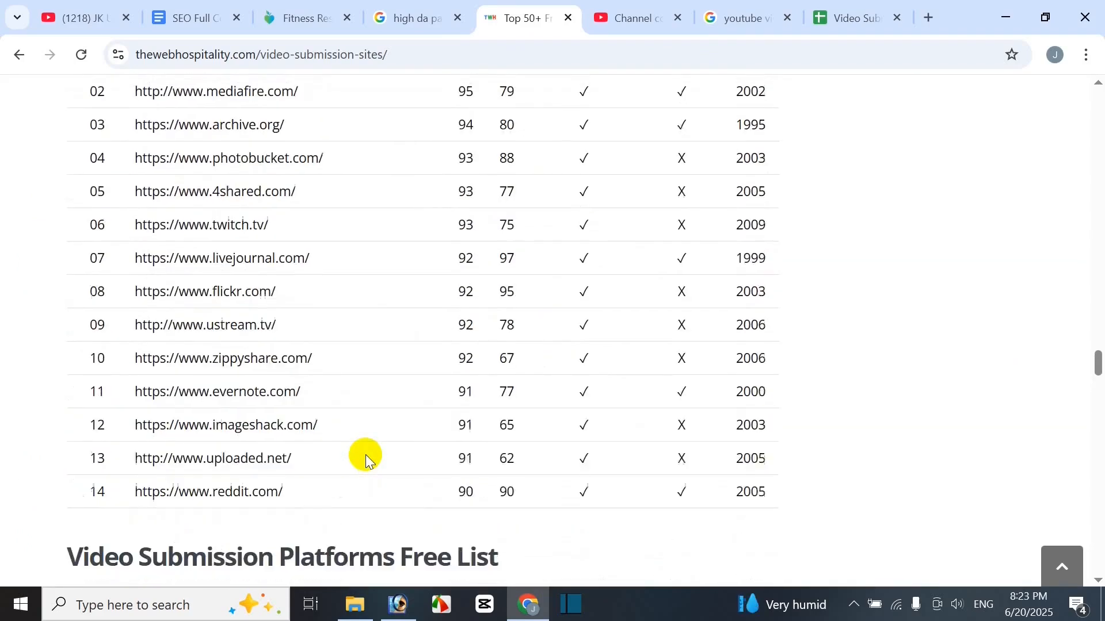
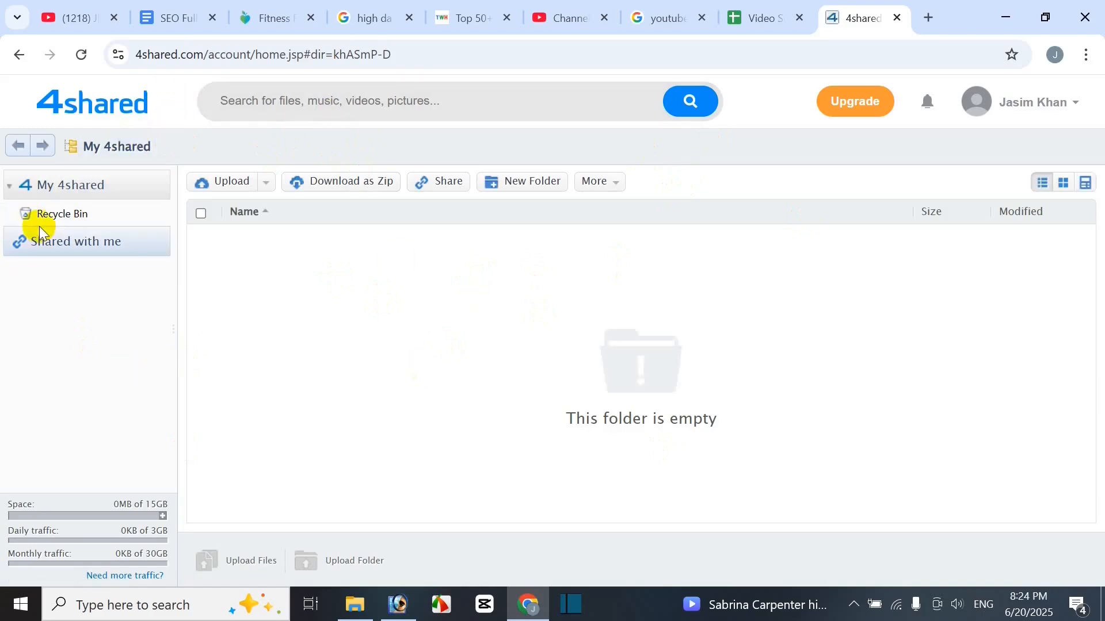
Open the 4shared account settings at Account Overview
{"action": "left_click", "coordinate": [1071, 110]}
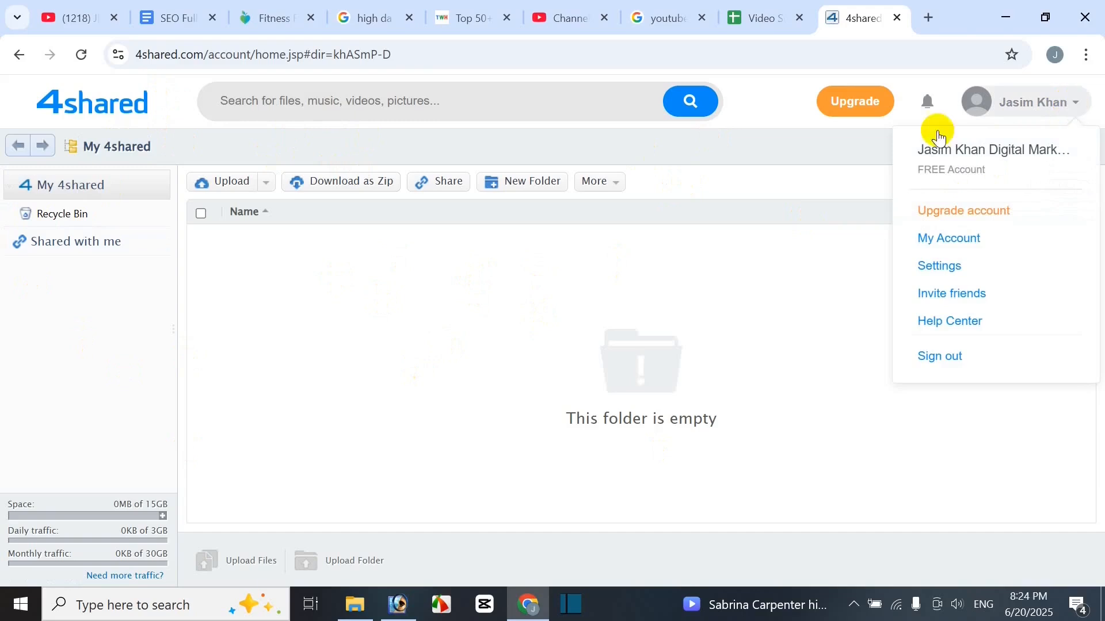
{"action": "left_click", "coordinate": [939, 269]}
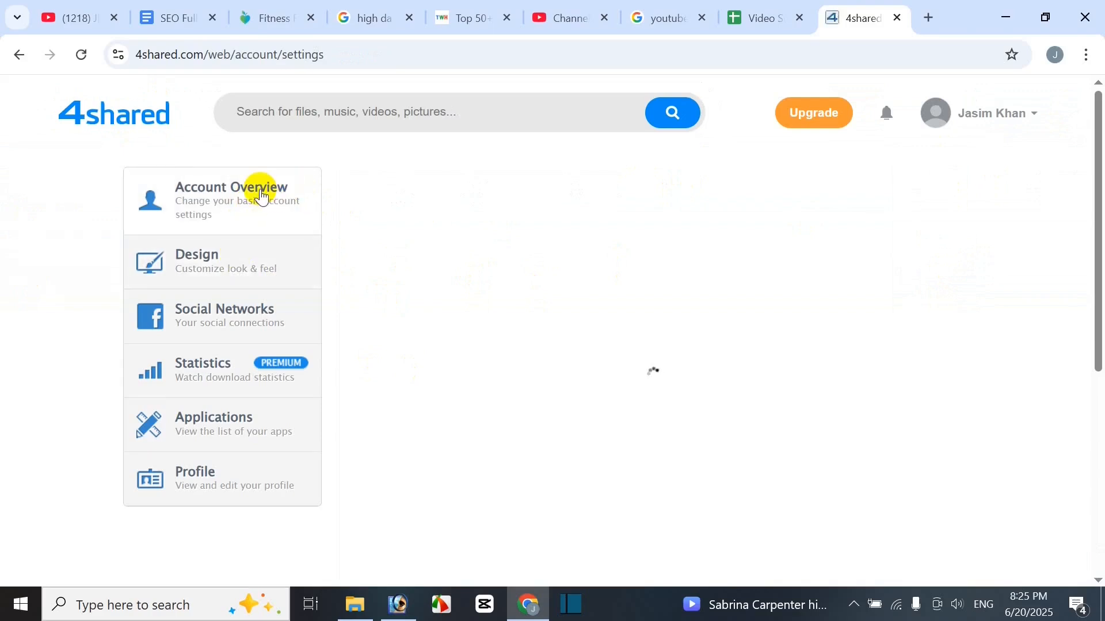
{"action": "left_click", "coordinate": [249, 193]}
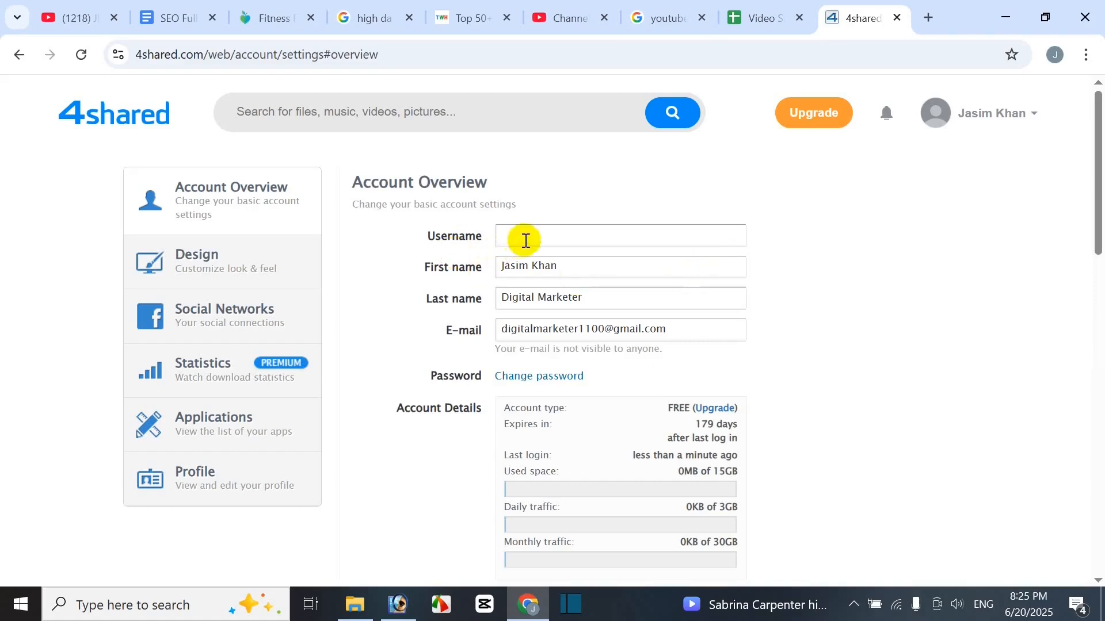
Set the account username to 'fitness', save the changes, and go to Profile settings
{"action": "left_click", "coordinate": [602, 237]}
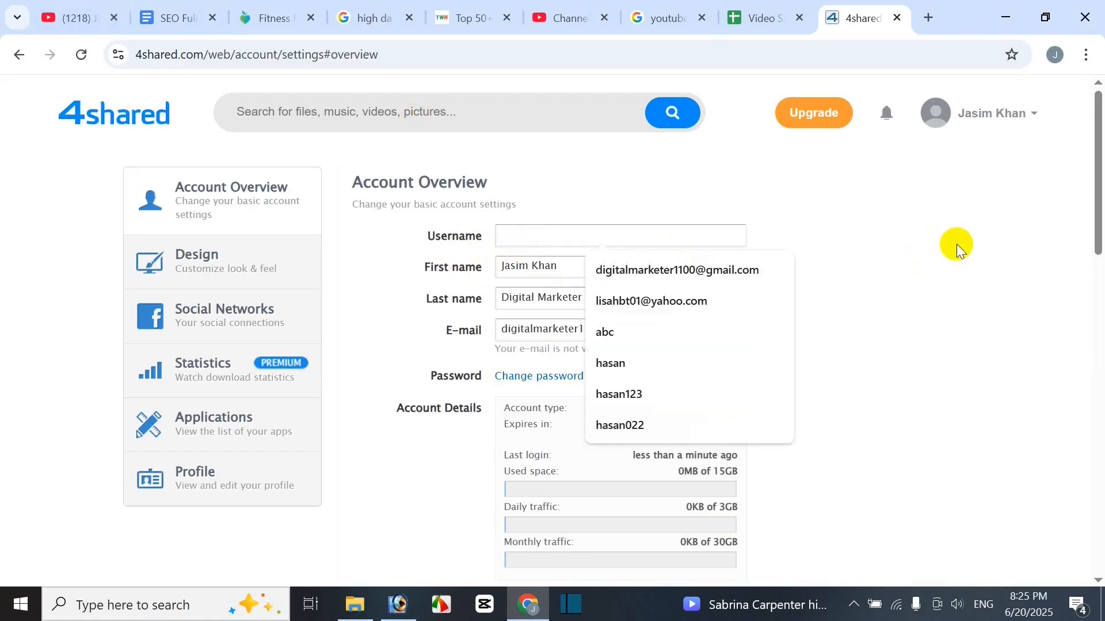
{"action": "type", "text": "fiten"}
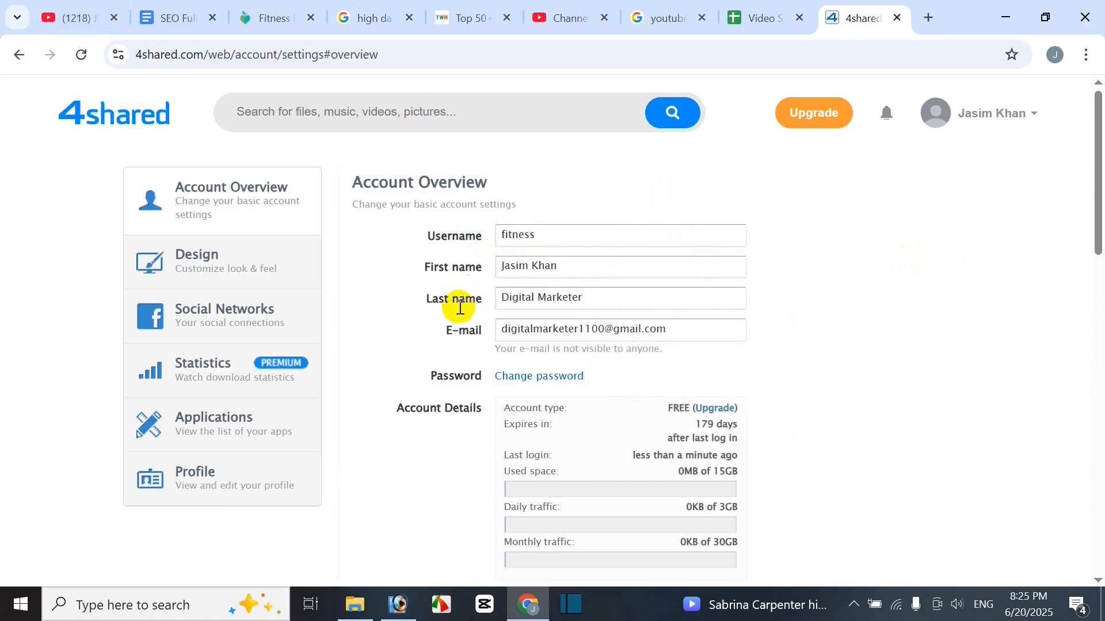
{"action": "scroll", "coordinate": [629, 350], "scroll_direction": "down", "scroll_amount": 3}
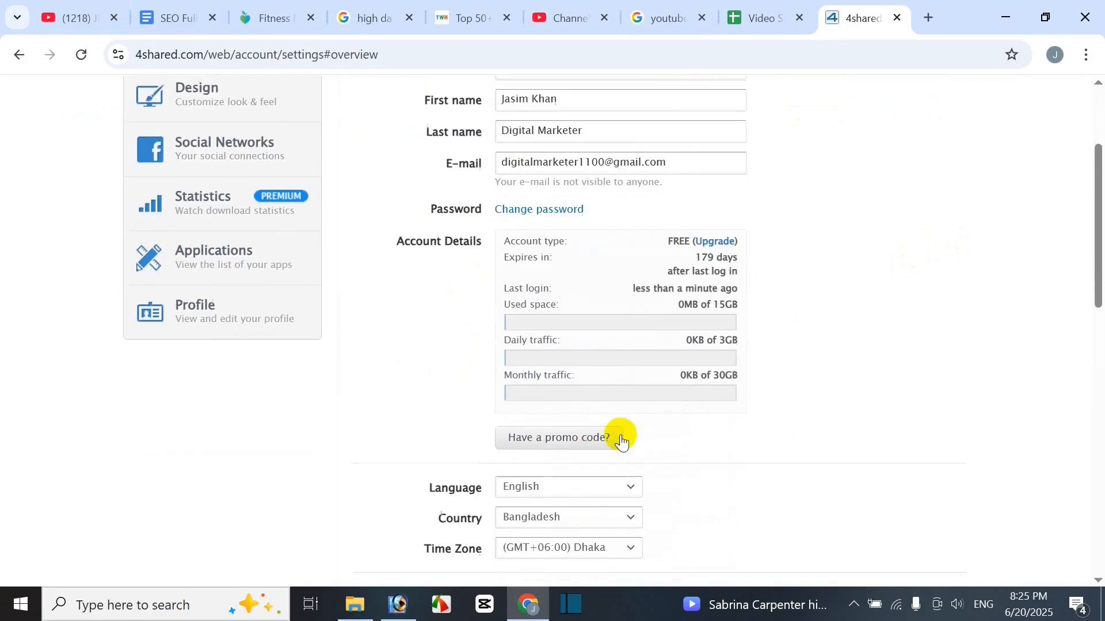
{"action": "scroll", "coordinate": [656, 525], "scroll_direction": "down", "scroll_amount": 3}
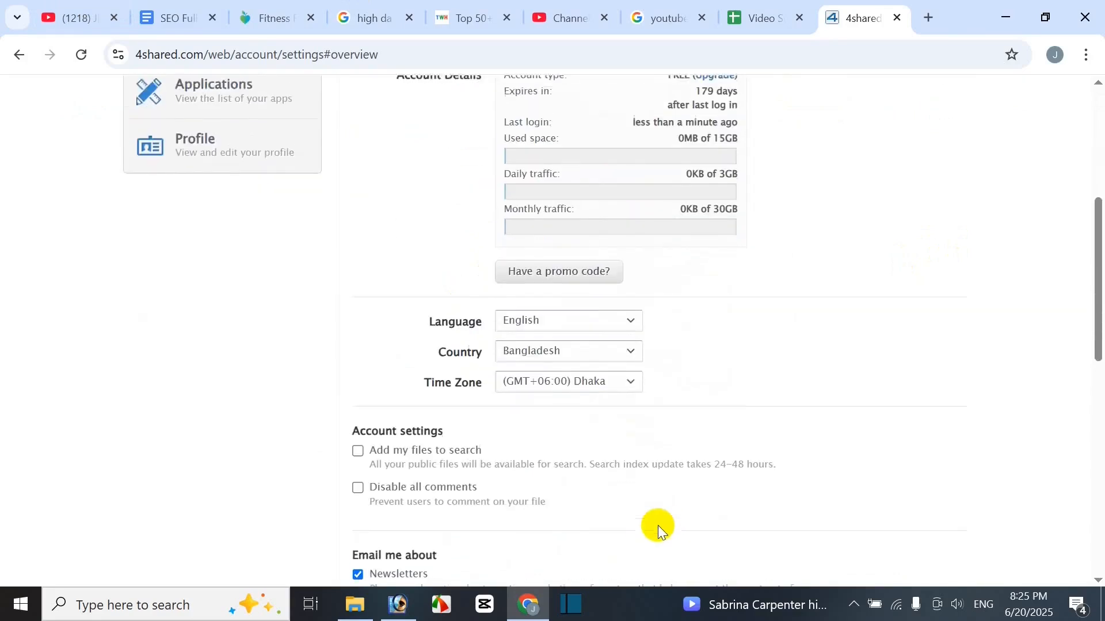
{"action": "scroll", "coordinate": [646, 538], "scroll_direction": "down", "scroll_amount": 6}
{"action": "left_click", "coordinate": [554, 518]}
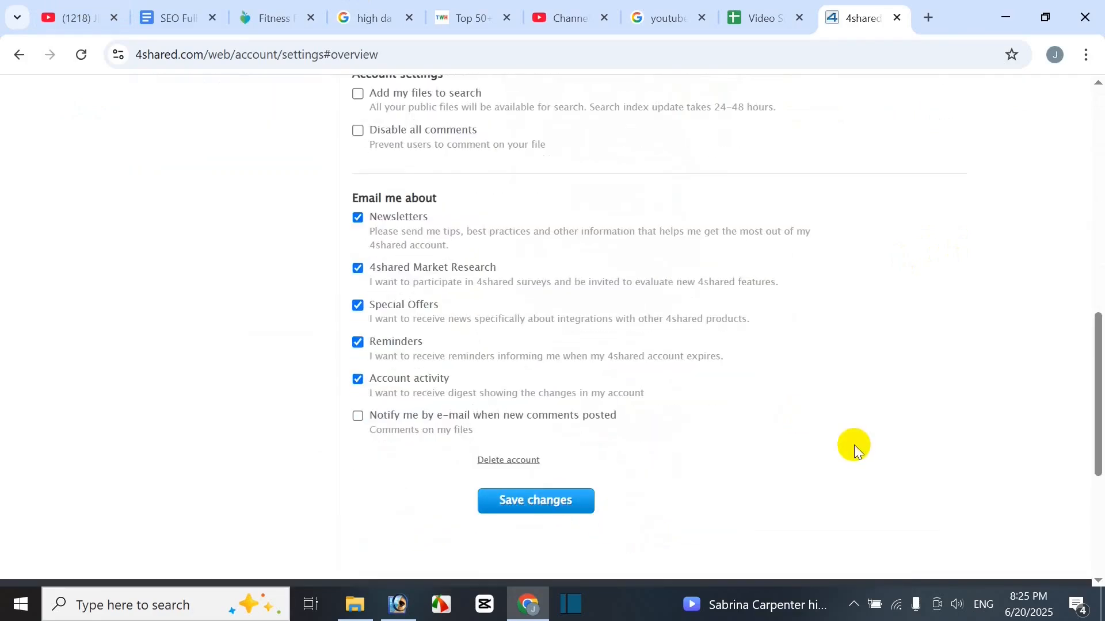
{"action": "scroll", "coordinate": [854, 444], "scroll_direction": "up", "scroll_amount": 10}
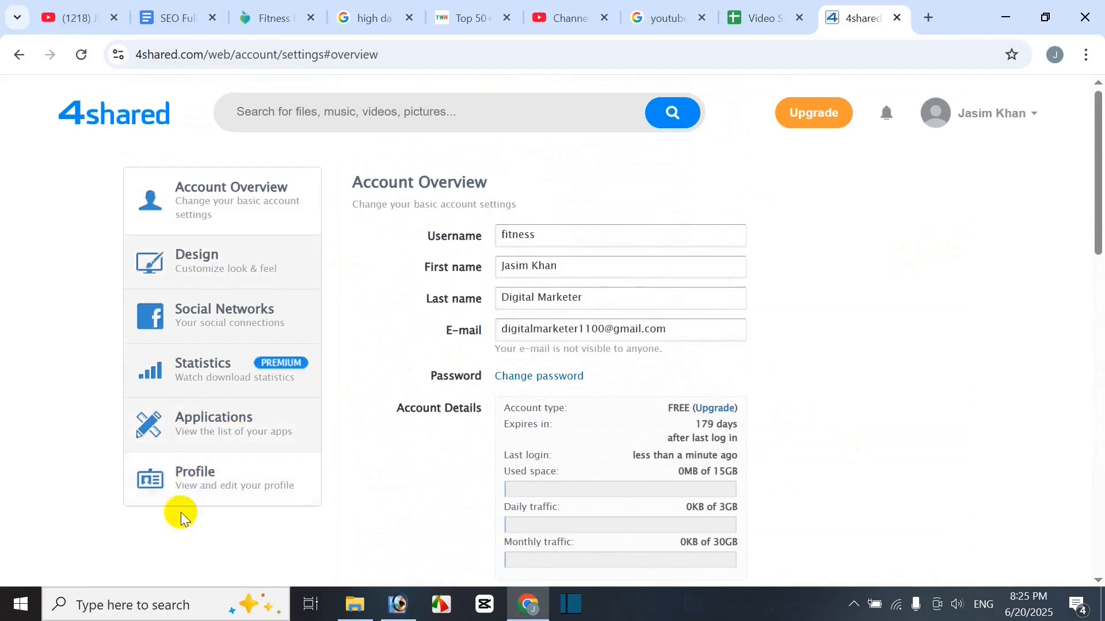
{"action": "left_click", "coordinate": [209, 476]}
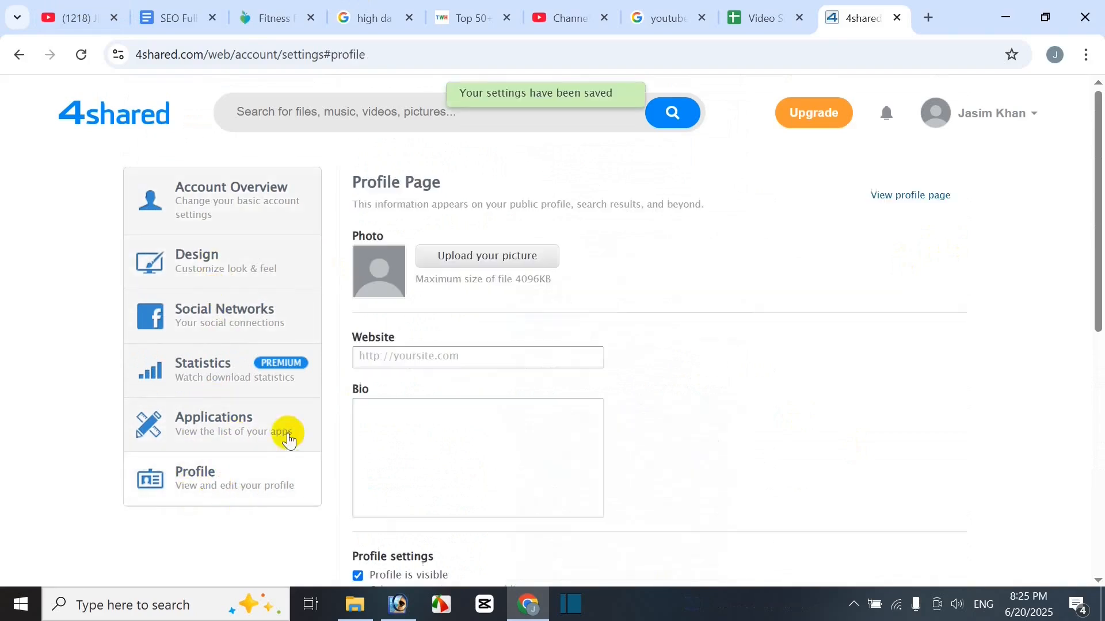
Upload the baby world image as profile photo and paste the everydayhealth.com fitness URL as Website
{"action": "left_click", "coordinate": [448, 266]}
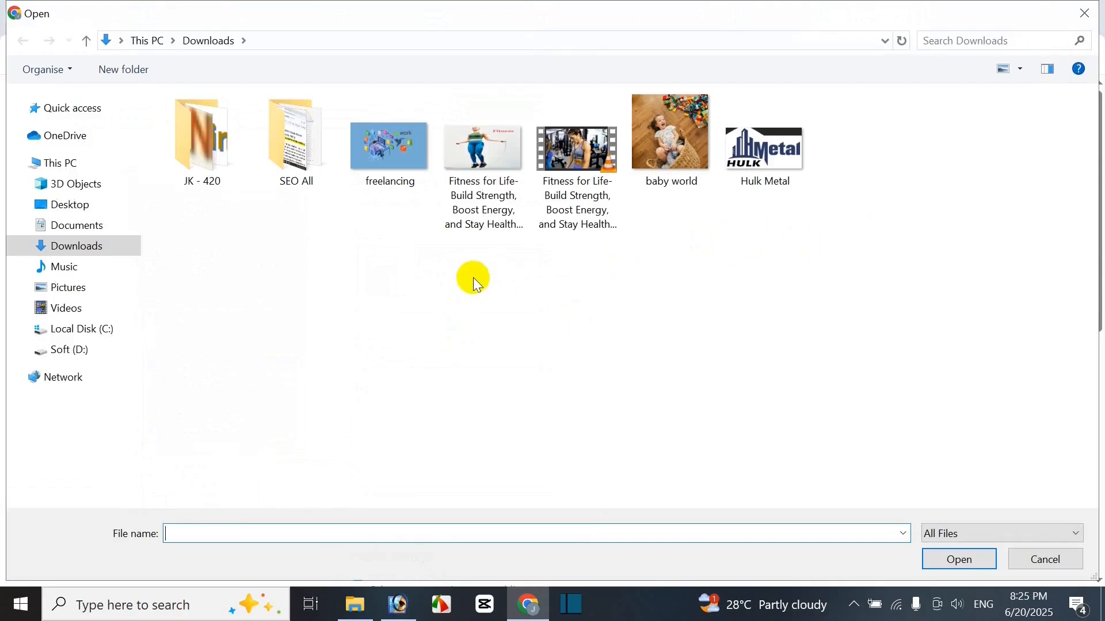
{"action": "double_click", "coordinate": [690, 123]}
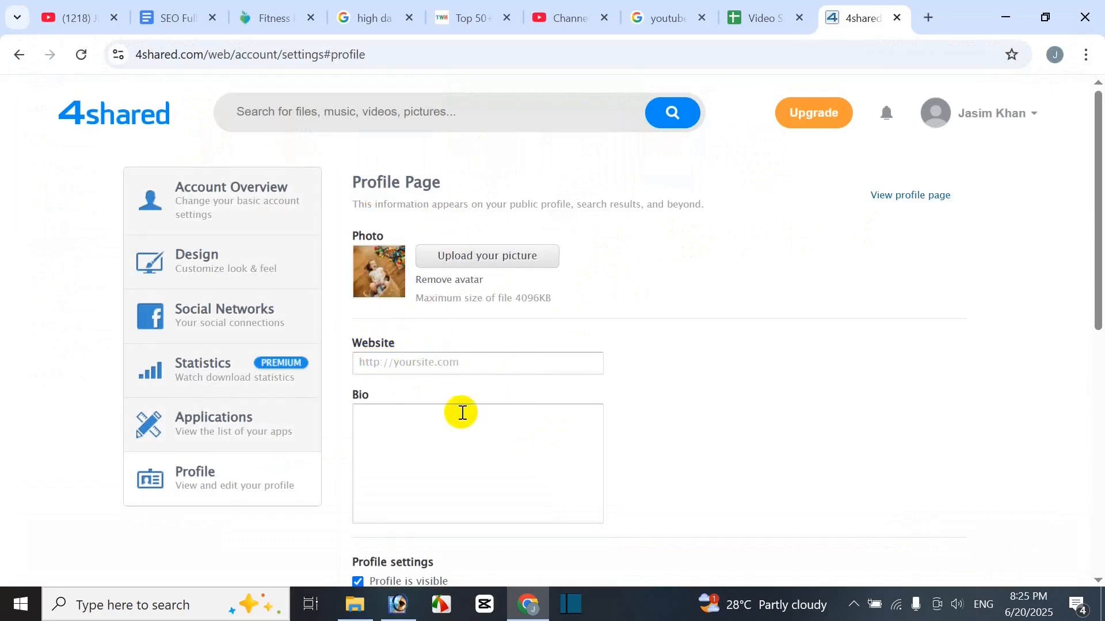
{"action": "left_click", "coordinate": [265, 22]}
{"action": "left_click", "coordinate": [847, 22]}
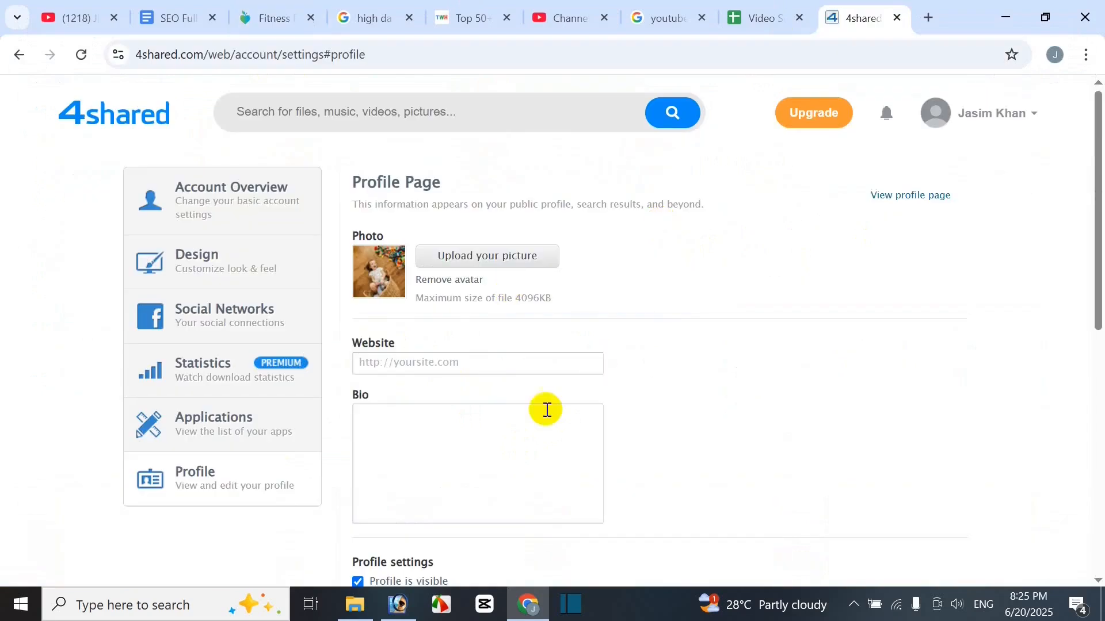
{"action": "left_click", "coordinate": [526, 357]}
{"action": "type", "text": "https://www.everydayhealth.com/fitness/"}
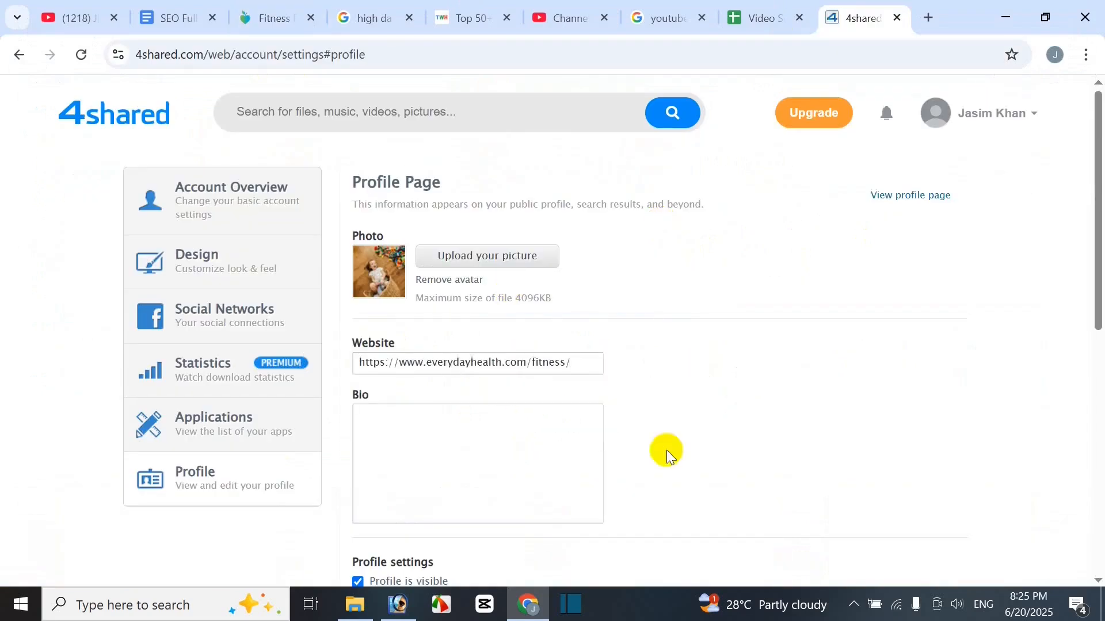
Paste the fitness article's opening paragraph into Bio, save, and view the public profile
{"action": "left_click", "coordinate": [277, 19]}
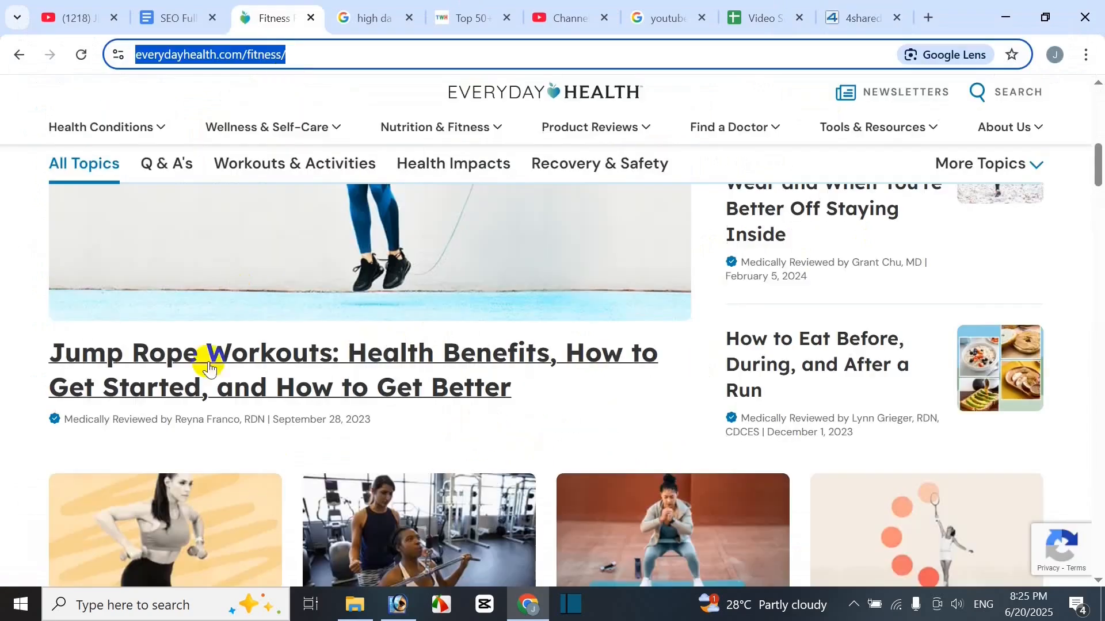
{"action": "scroll", "coordinate": [101, 311], "scroll_direction": "up", "scroll_amount": 10}
{"action": "left_click_drag", "start_coordinate": [49, 498], "coordinate": [375, 513]}
{"action": "key", "text": "ctrl+c"}
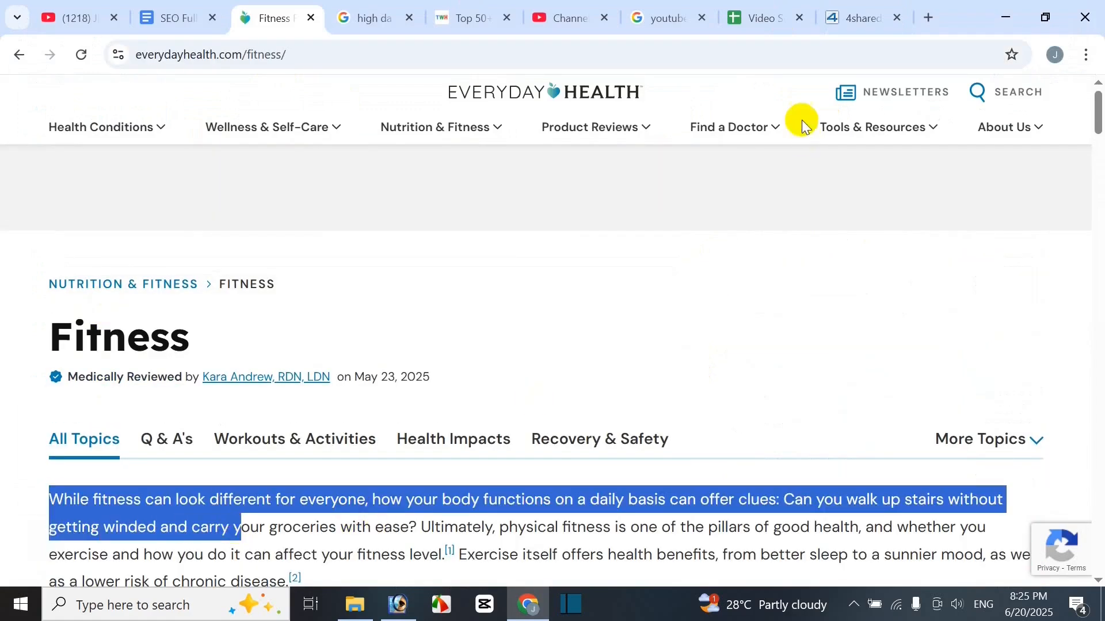
{"action": "left_click", "coordinate": [834, 15]}
{"action": "left_click", "coordinate": [446, 451]}
{"action": "key", "text": "ctrl+v"}
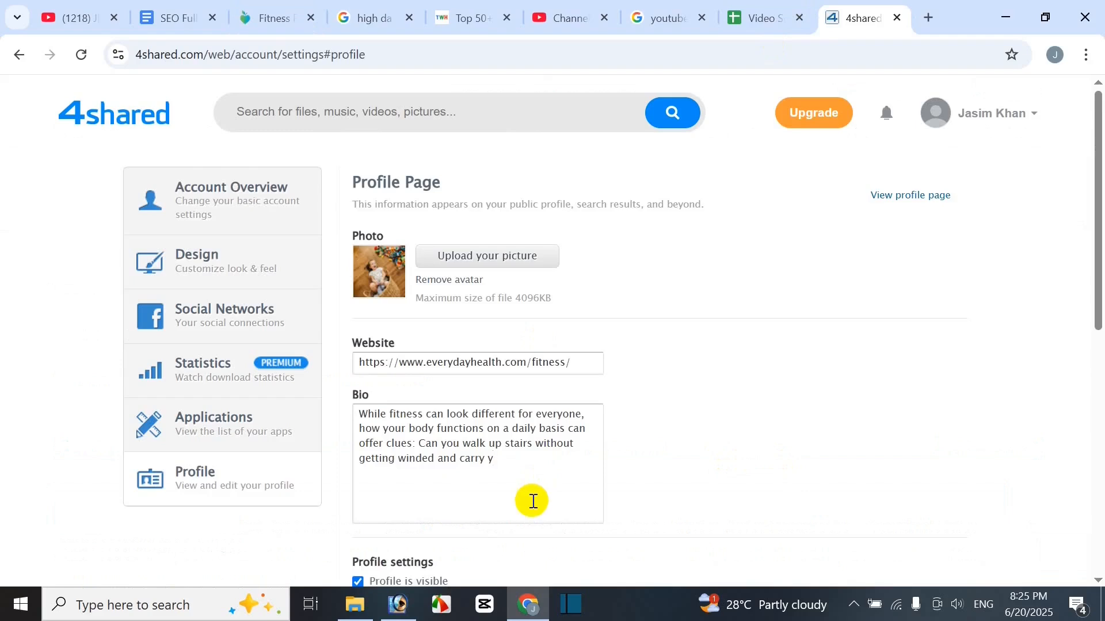
{"action": "scroll", "coordinate": [533, 502], "scroll_direction": "down", "scroll_amount": 4}
{"action": "scroll", "coordinate": [458, 254], "scroll_direction": "up", "scroll_amount": 3}
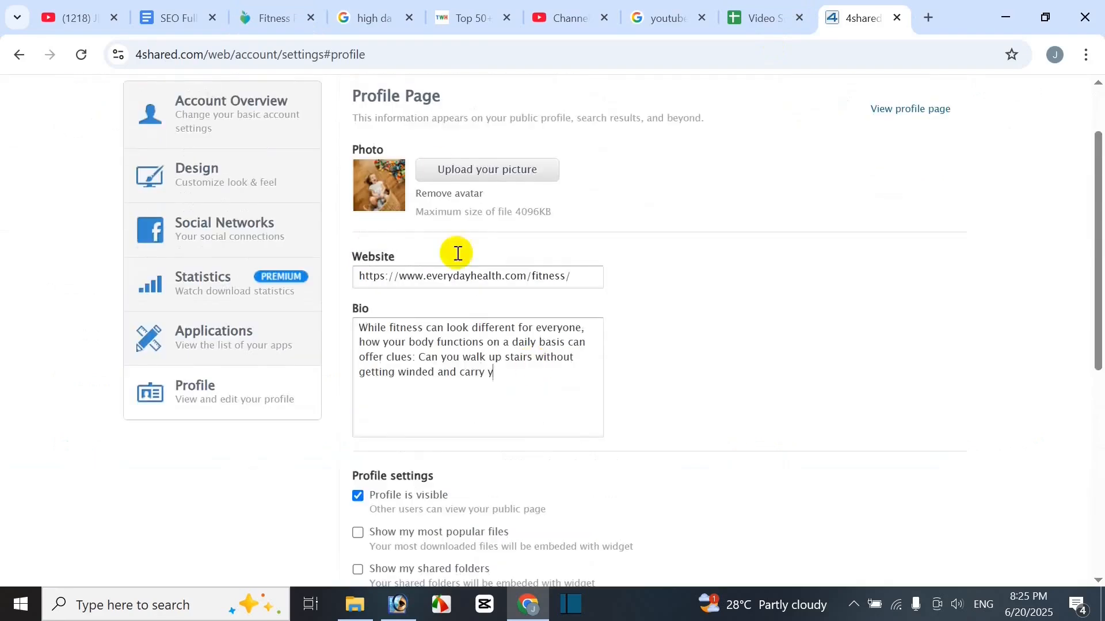
{"action": "scroll", "coordinate": [525, 256], "scroll_direction": "up", "scroll_amount": 1}
{"action": "scroll", "coordinate": [547, 403], "scroll_direction": "down", "scroll_amount": 3}
{"action": "left_click", "coordinate": [568, 559]}
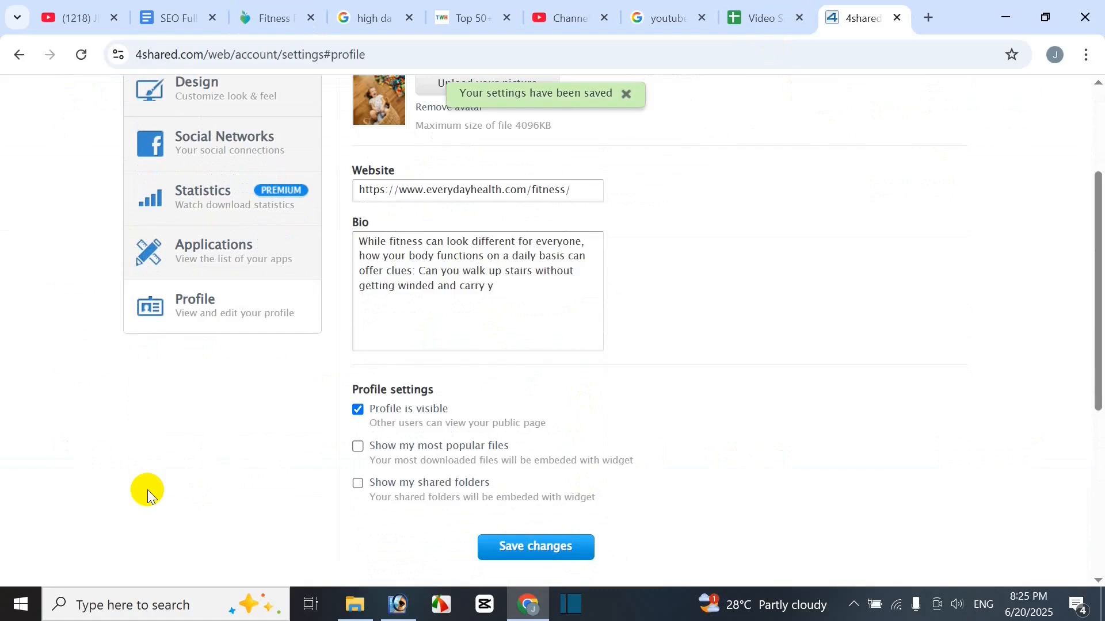
{"action": "scroll", "coordinate": [147, 489], "scroll_direction": "up", "scroll_amount": 3}
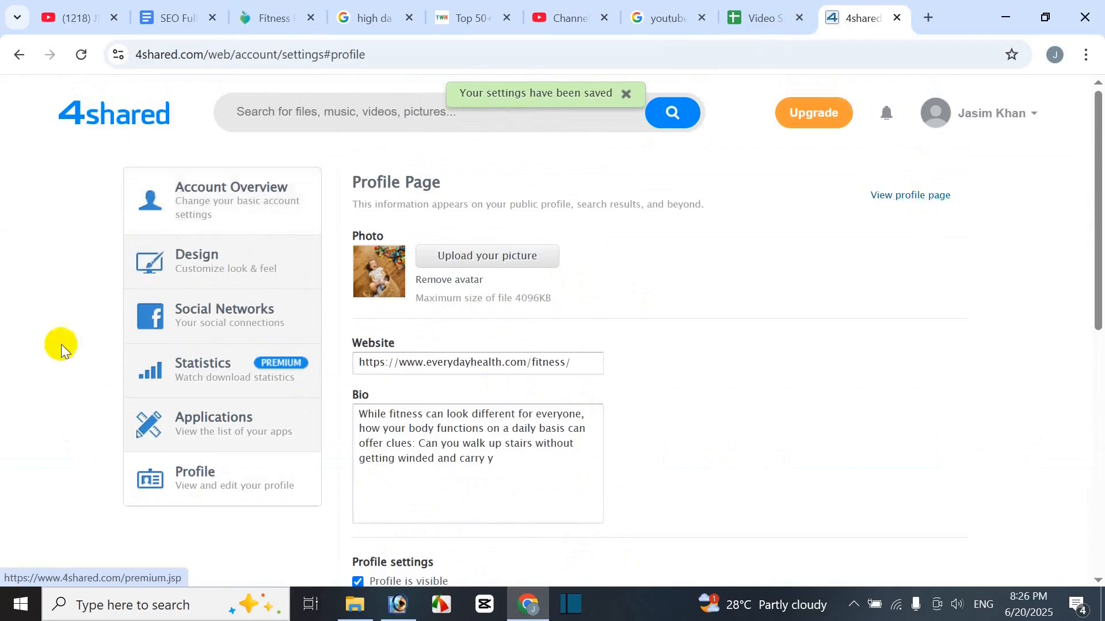
{"action": "left_click", "coordinate": [901, 197]}
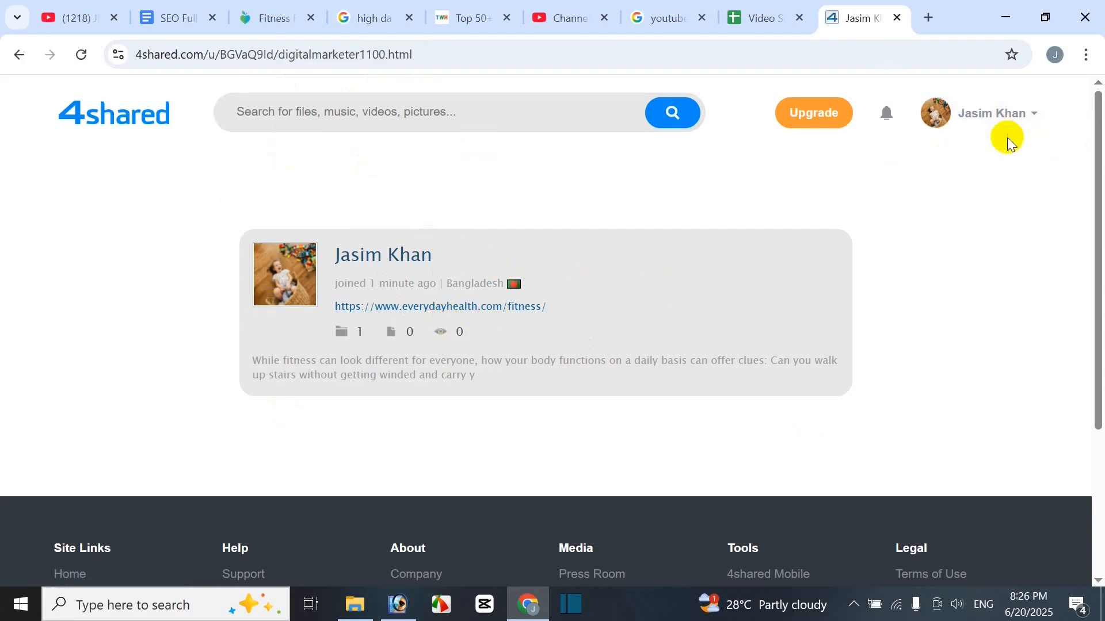
Upload the Fitness for Life video from Downloads to My 4shared and show its actions menu
{"action": "left_click", "coordinate": [1017, 113]}
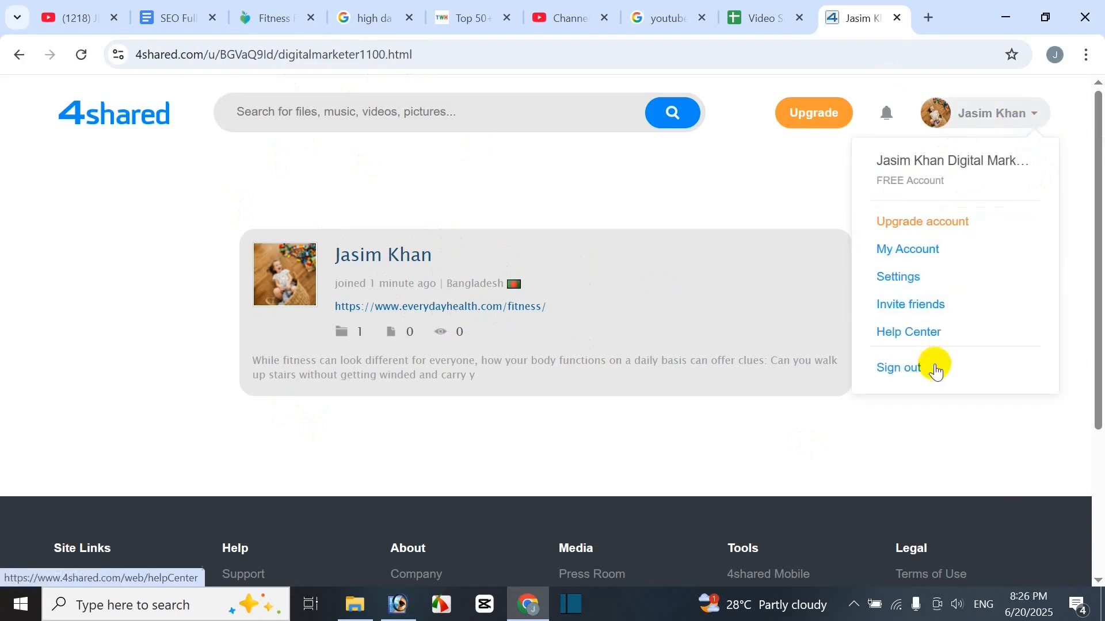
{"action": "left_click", "coordinate": [922, 251]}
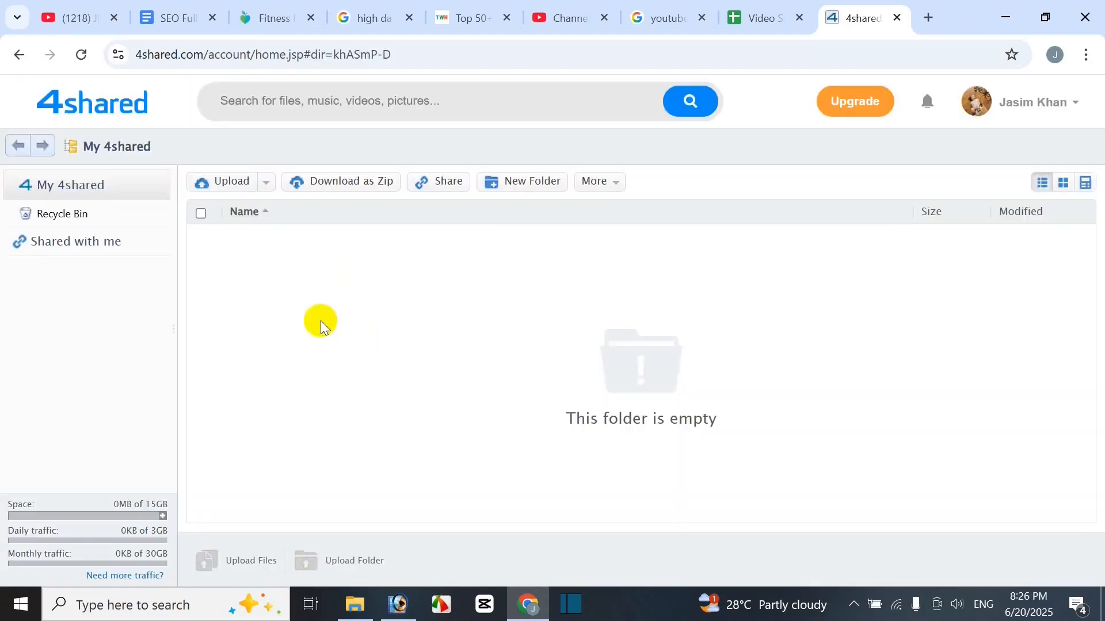
{"action": "left_click", "coordinate": [239, 184]}
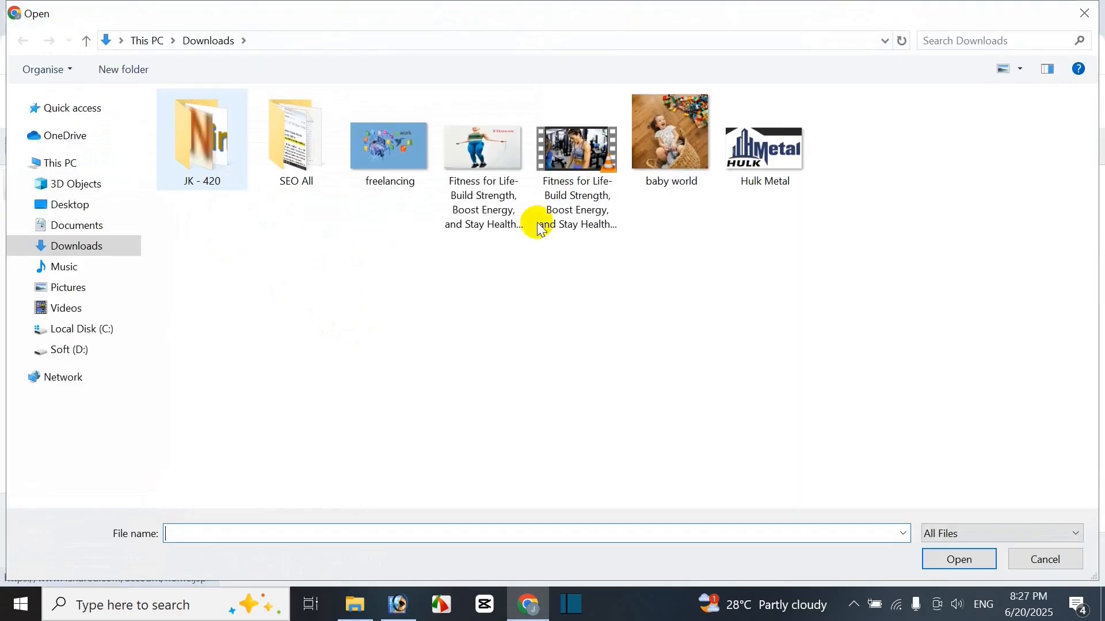
{"action": "left_click", "coordinate": [599, 236]}
{"action": "left_click", "coordinate": [950, 568]}
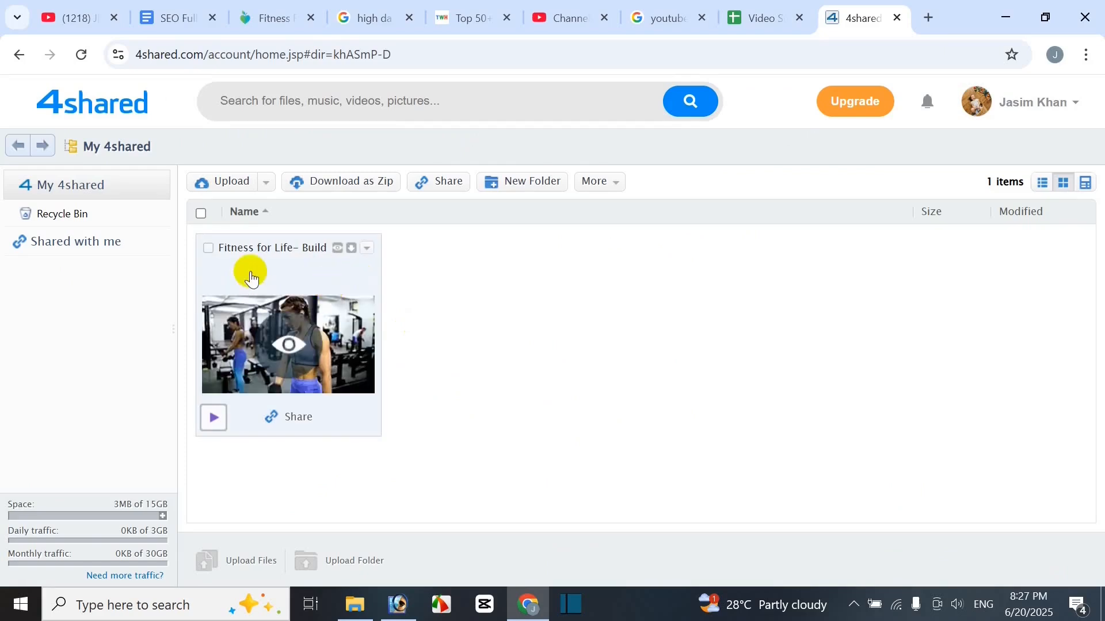
{"action": "left_click", "coordinate": [366, 258]}
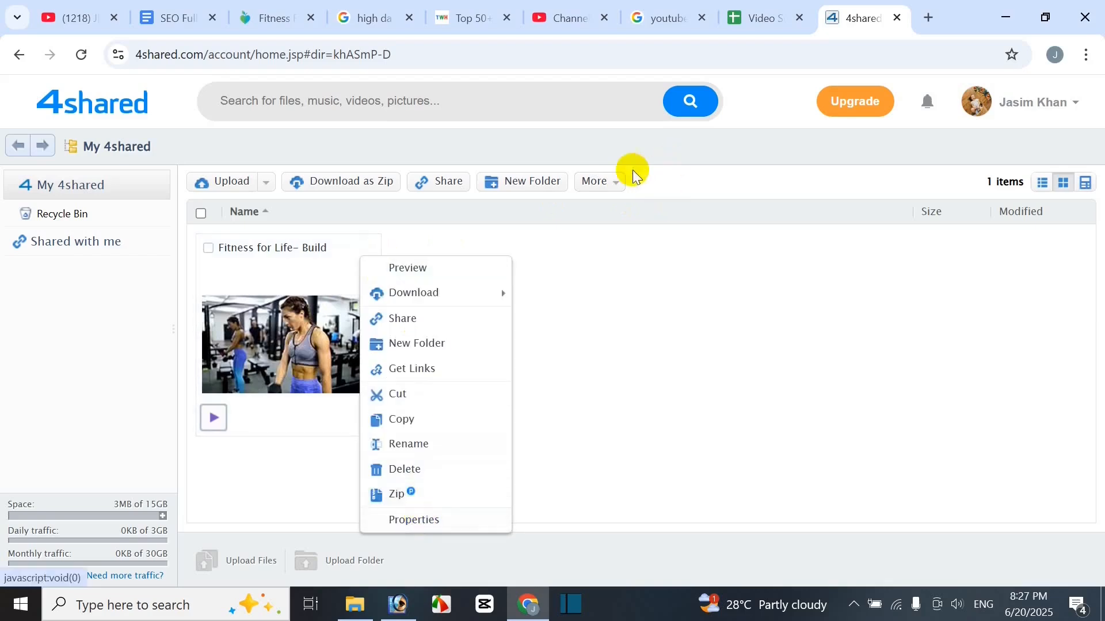
{"action": "left_click", "coordinate": [617, 188]}
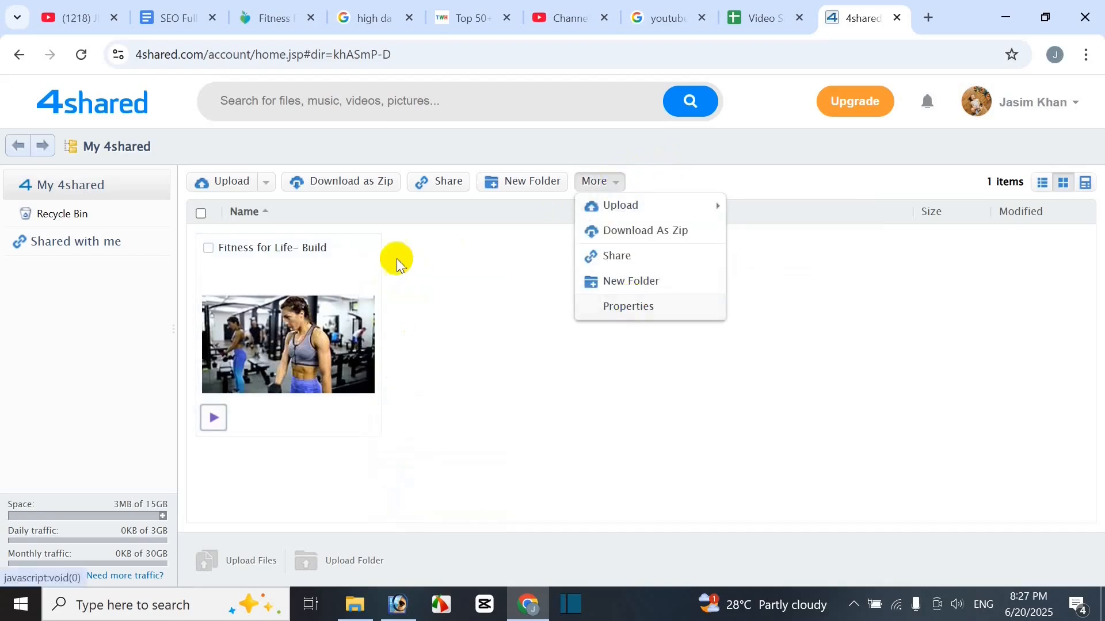
{"action": "left_click", "coordinate": [366, 253]}
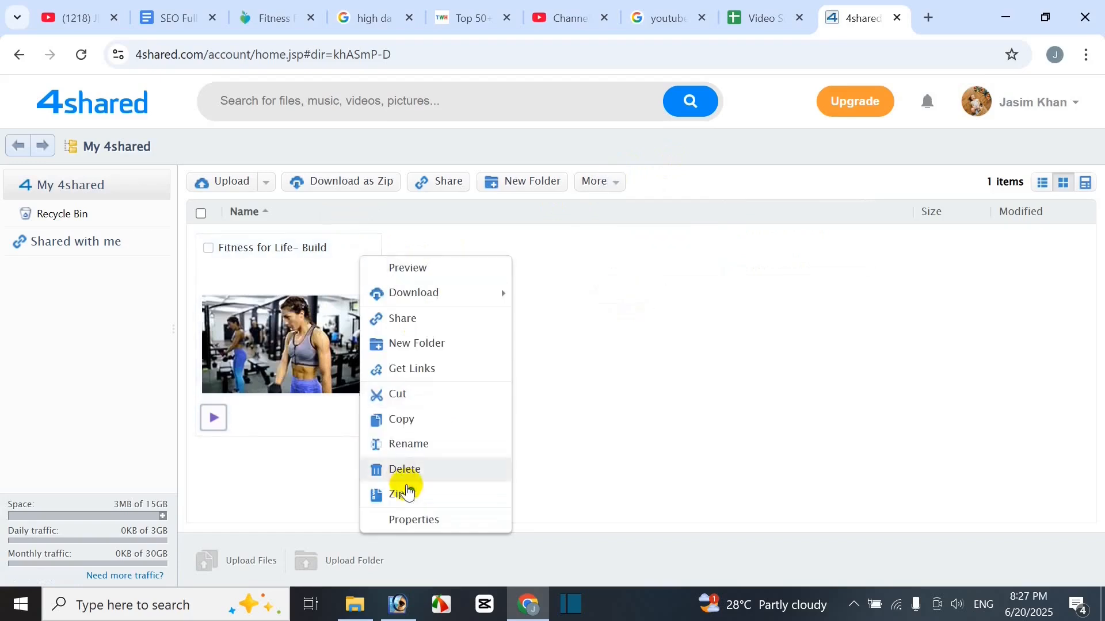
Open the video's Properties and paste the Everyday Health passage from the SEO notes into Description
{"action": "left_click", "coordinate": [417, 521]}
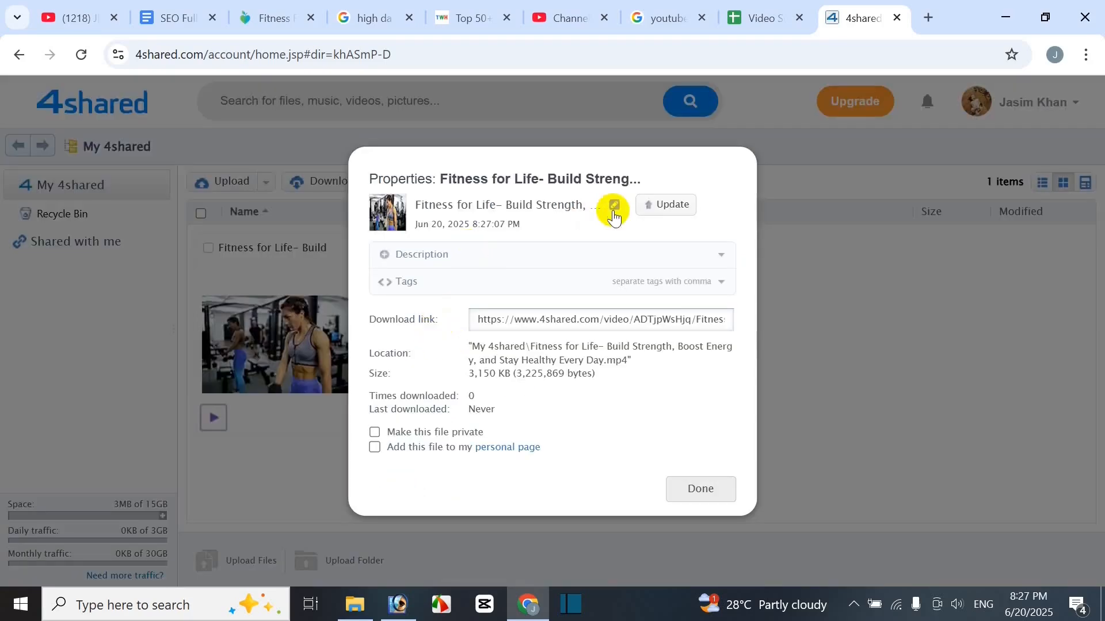
{"action": "left_click", "coordinate": [419, 282]}
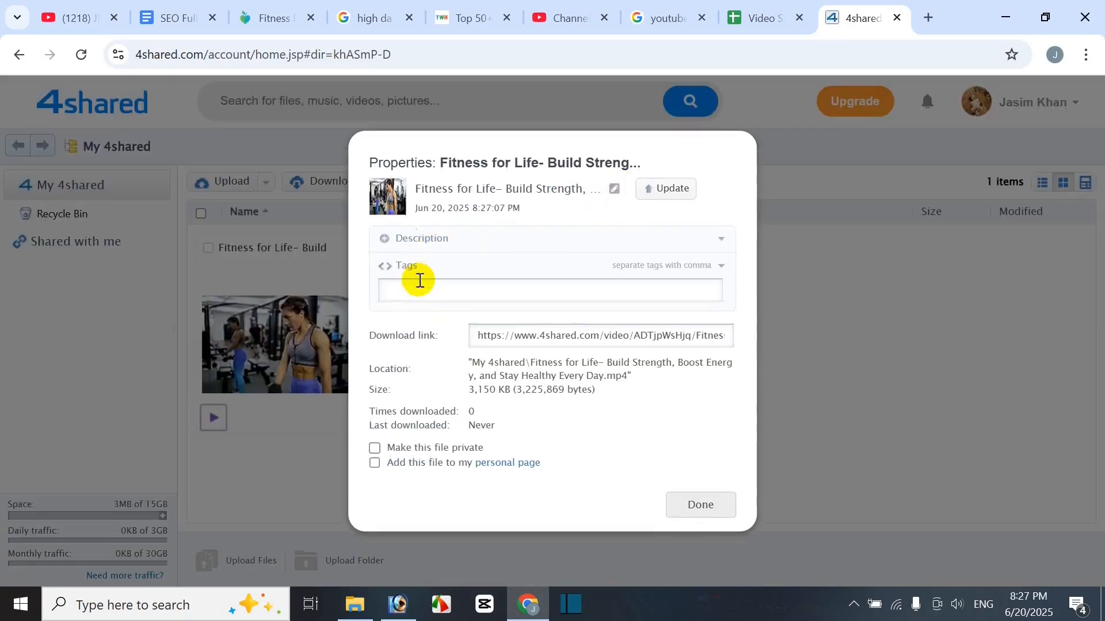
{"action": "left_click", "coordinate": [447, 242]}
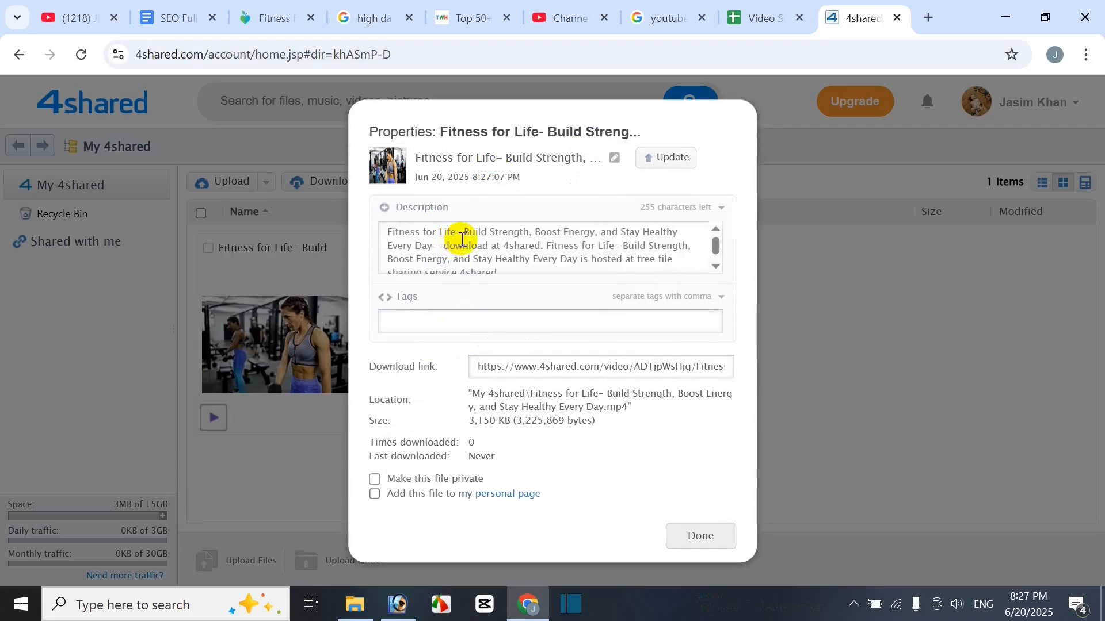
{"action": "scroll", "coordinate": [466, 247], "scroll_direction": "down", "scroll_amount": 1}
{"action": "scroll", "coordinate": [505, 263], "scroll_direction": "up", "scroll_amount": 1}
{"action": "scroll", "coordinate": [506, 266], "scroll_direction": "down", "scroll_amount": 1}
{"action": "scroll", "coordinate": [506, 265], "scroll_direction": "up", "scroll_amount": 1}
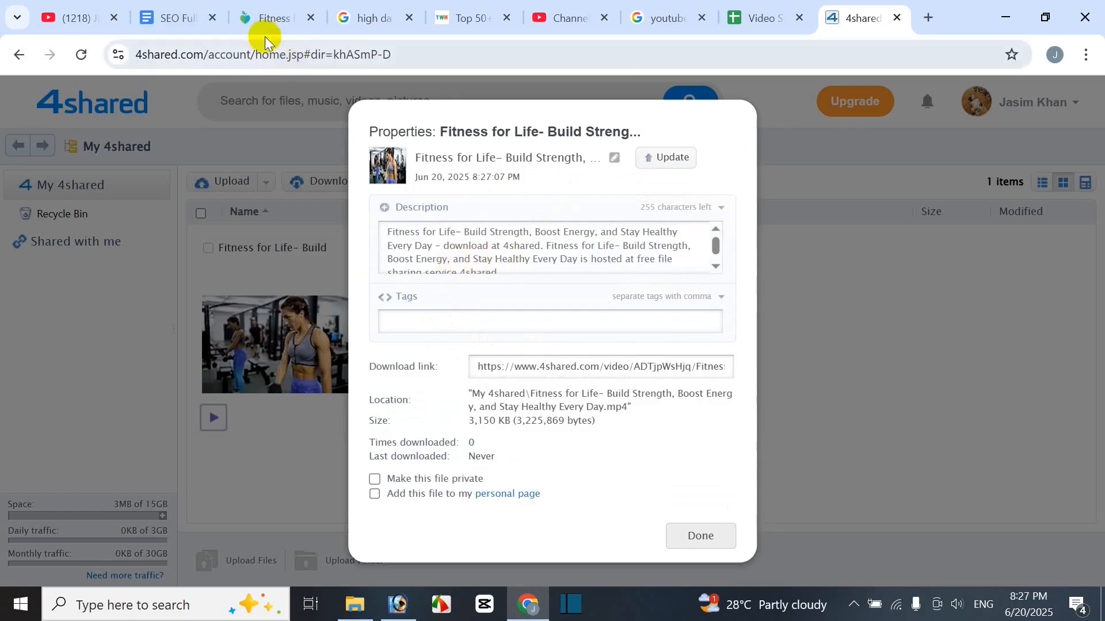
{"action": "left_click", "coordinate": [169, 18]}
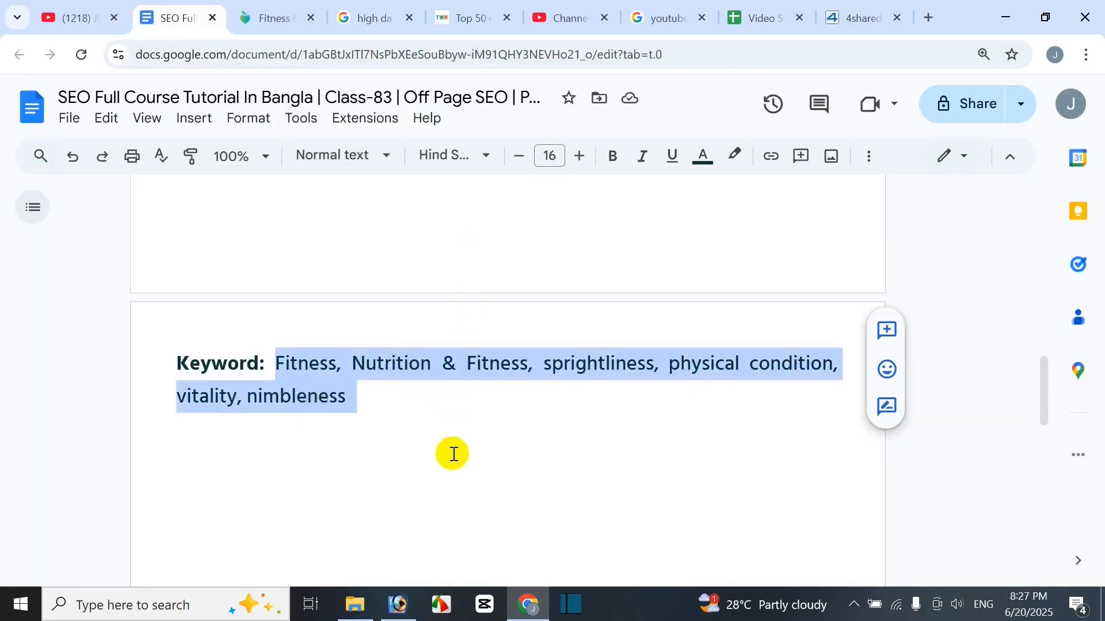
{"action": "scroll", "coordinate": [451, 451], "scroll_direction": "up", "scroll_amount": 10}
{"action": "left_click_drag", "start_coordinate": [297, 244], "coordinate": [328, 441]}
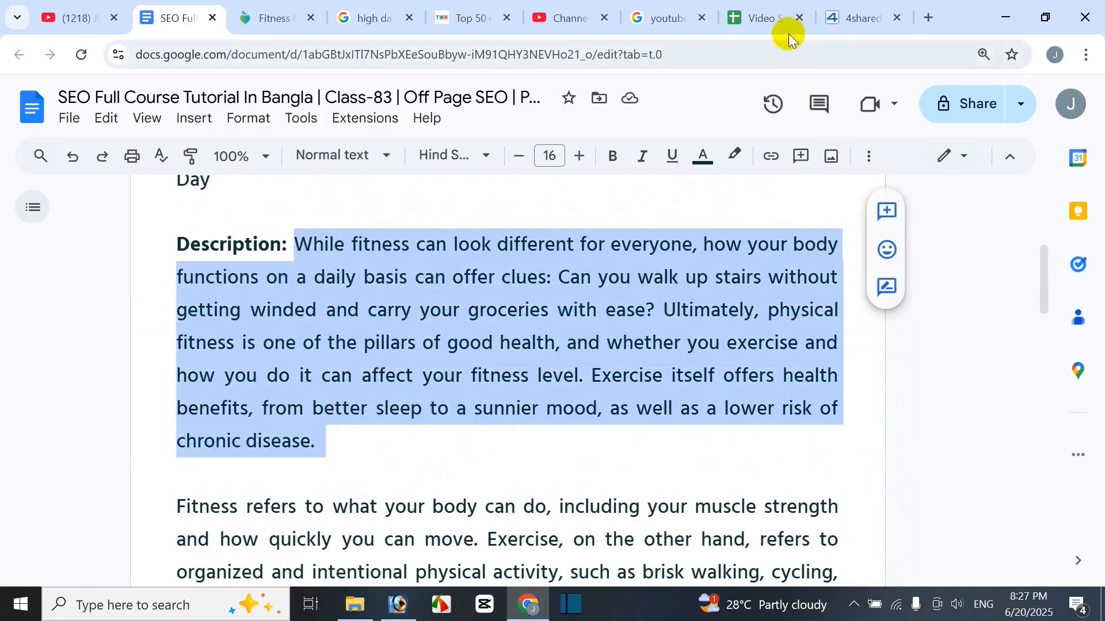
{"action": "left_click", "coordinate": [835, 20]}
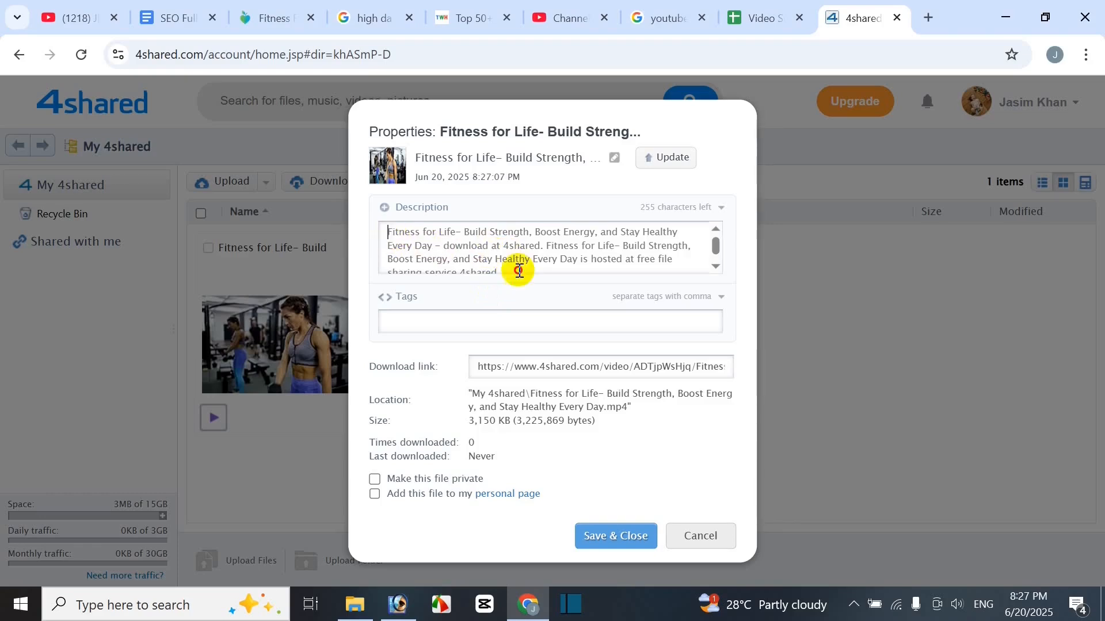
{"action": "left_click", "coordinate": [486, 252]}
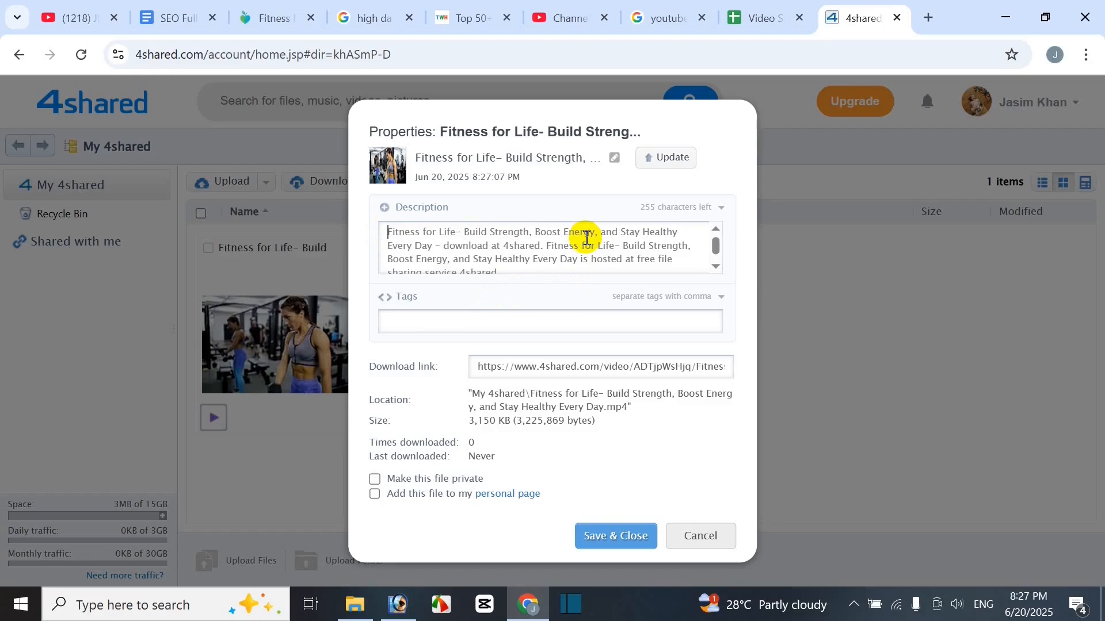
{"action": "type", "text": "While fitness can look different for everyone, how your body functions on a daily basis can offer clues: Can you walk up stairs without getting winded and carry your groceries with ease? Ultimately, physical fitness is one of the pillars of good health, a"}
{"action": "key", "text": "ctrl+a"}
{"action": "key", "text": "ctrl+Home"}
{"action": "key", "text": "ctrl+v"}
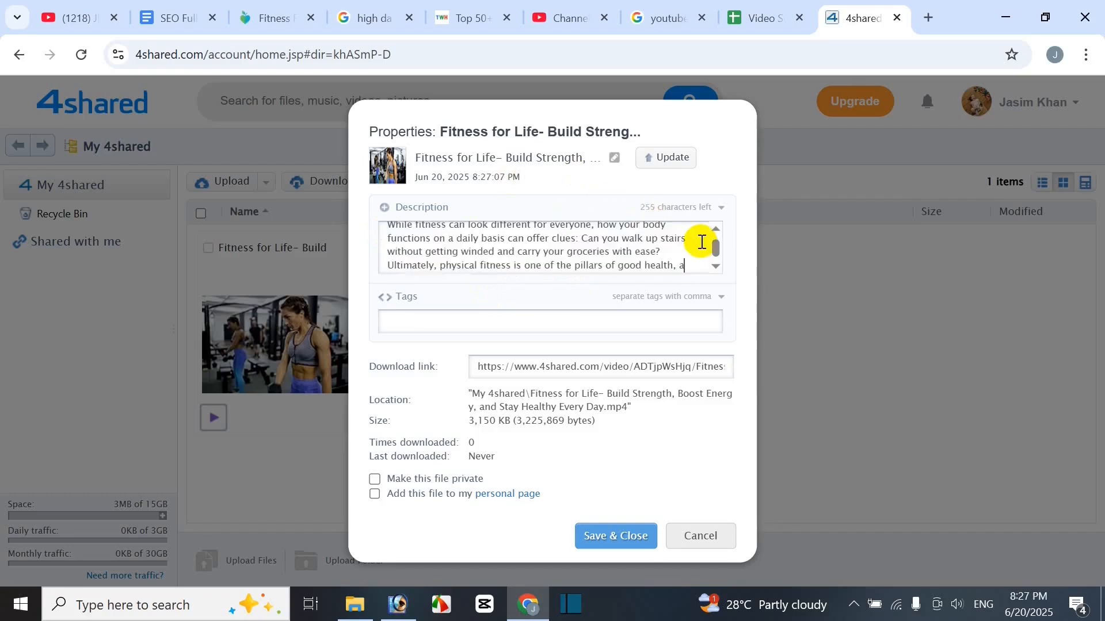
Paste the fitness keyword list from the SEO notes into the Tags field
{"action": "left_click", "coordinate": [427, 326]}
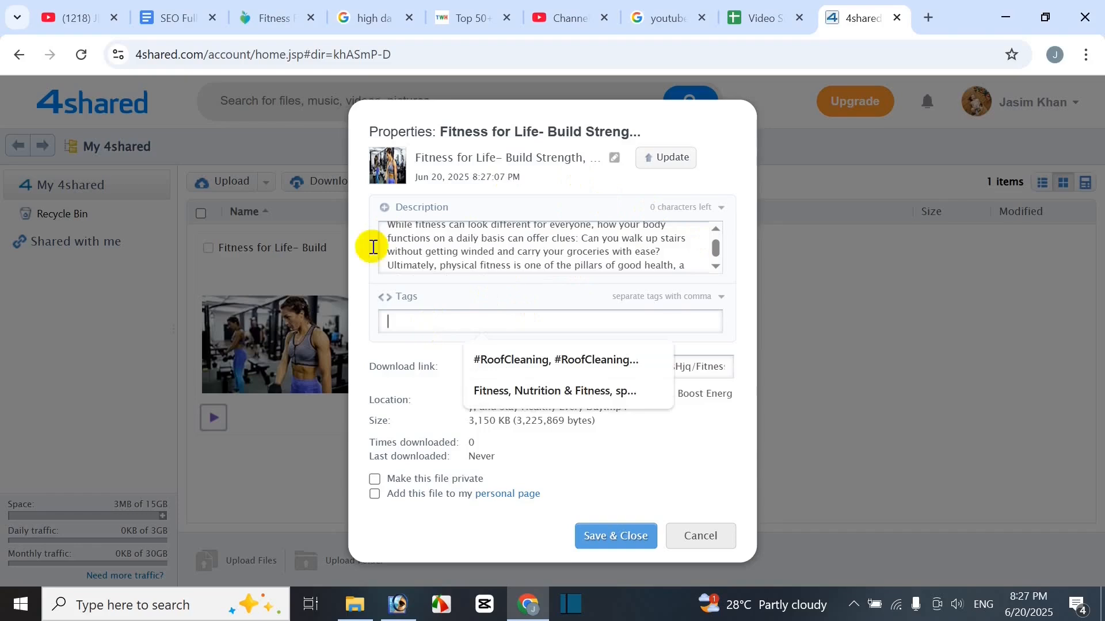
{"action": "left_click", "coordinate": [174, 16]}
{"action": "scroll", "coordinate": [366, 471], "scroll_direction": "down", "scroll_amount": 9}
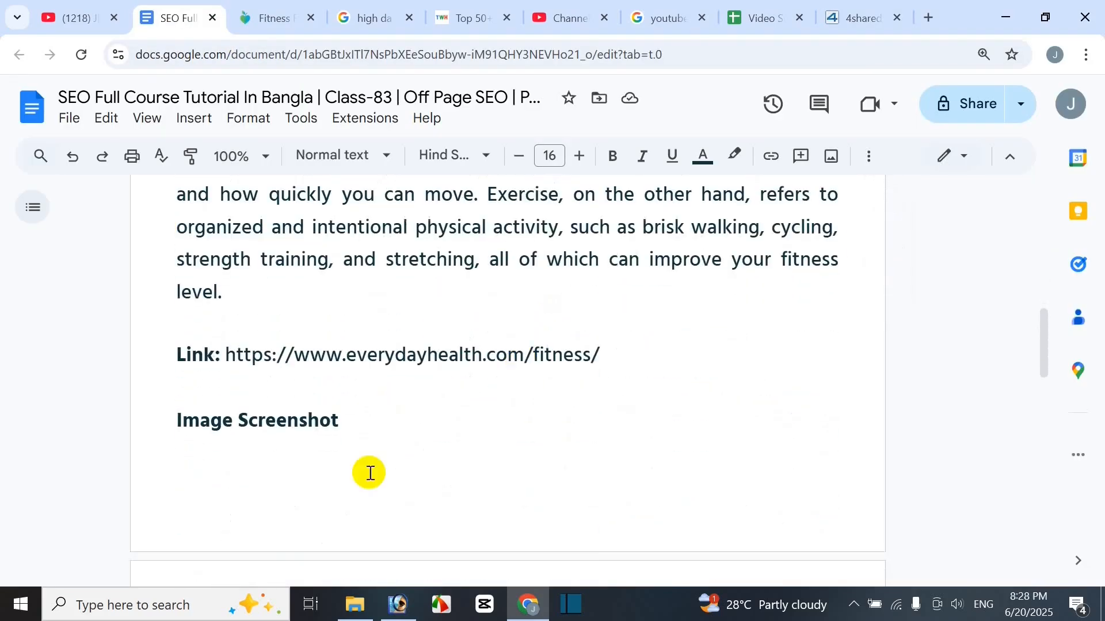
{"action": "left_click", "coordinate": [275, 281]}
{"action": "left_click", "coordinate": [353, 303], "text": "shift"}
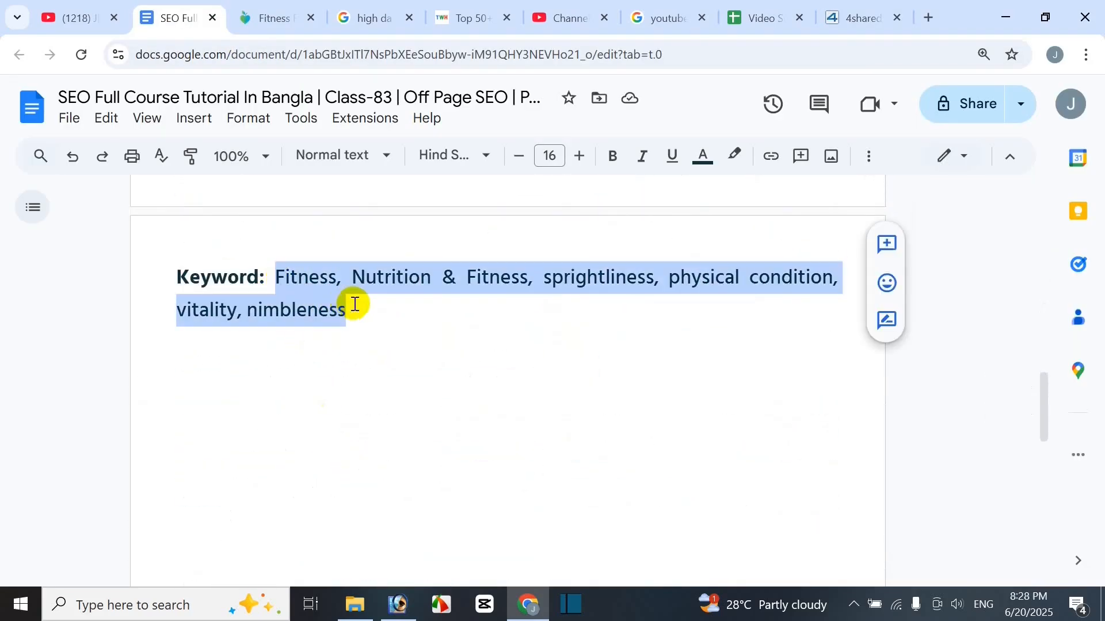
{"action": "left_click", "coordinate": [858, 14]}
{"action": "key", "text": "ctrl+v"}
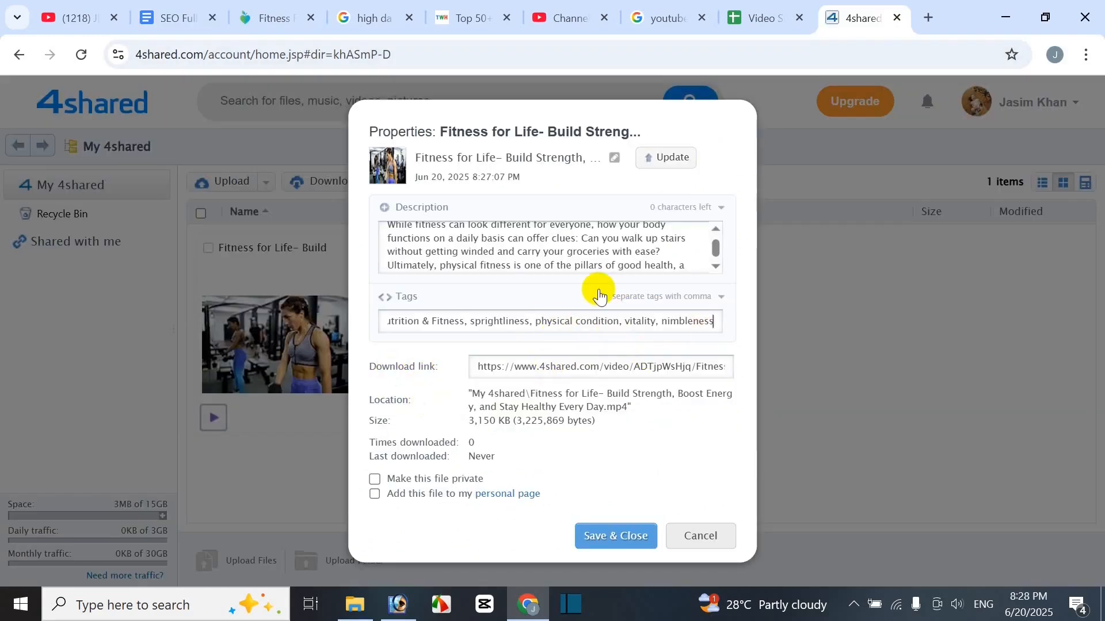
Delete the unfinished last sentence of the description and start a new line
{"action": "left_click_drag", "start_coordinate": [716, 251], "coordinate": [716, 241]}
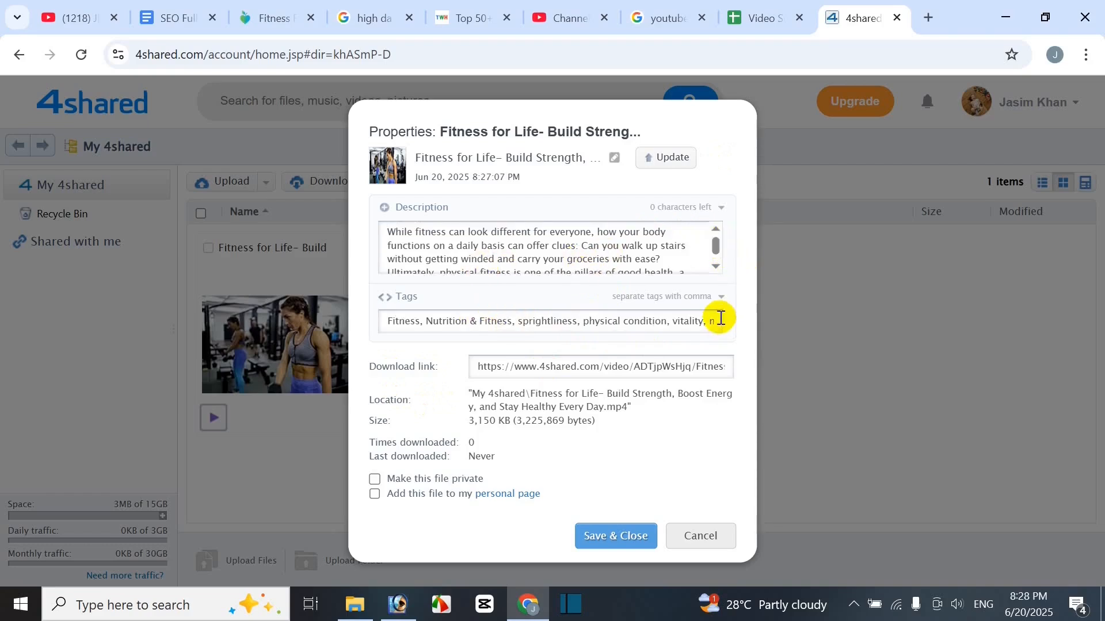
{"action": "left_click_drag", "start_coordinate": [535, 259], "coordinate": [582, 260]}
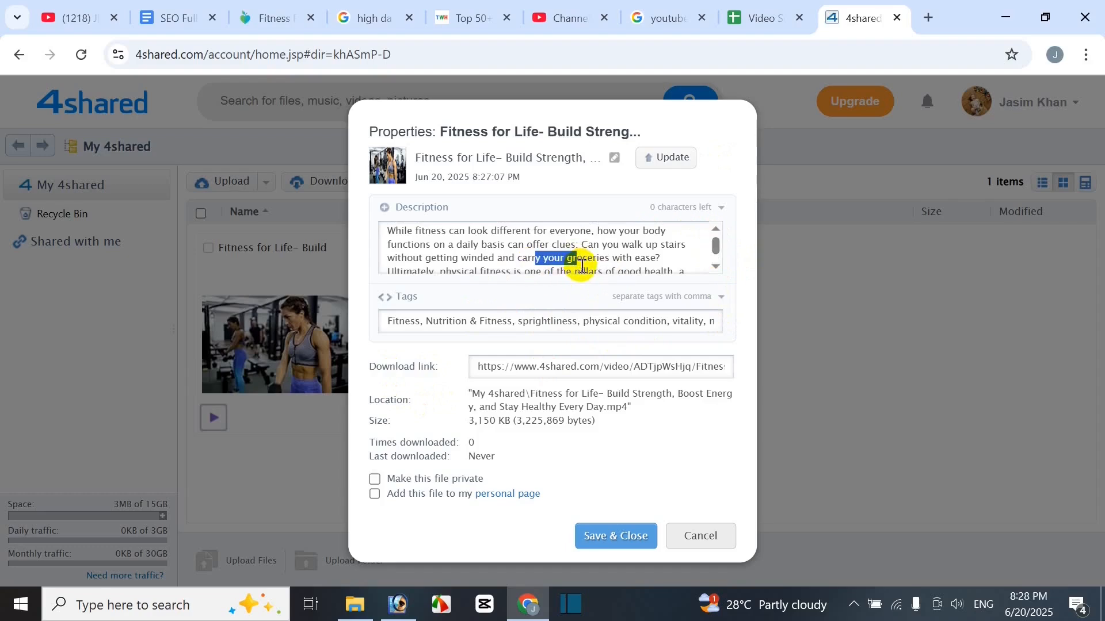
{"action": "scroll", "coordinate": [713, 247], "scroll_direction": "down", "scroll_amount": 1}
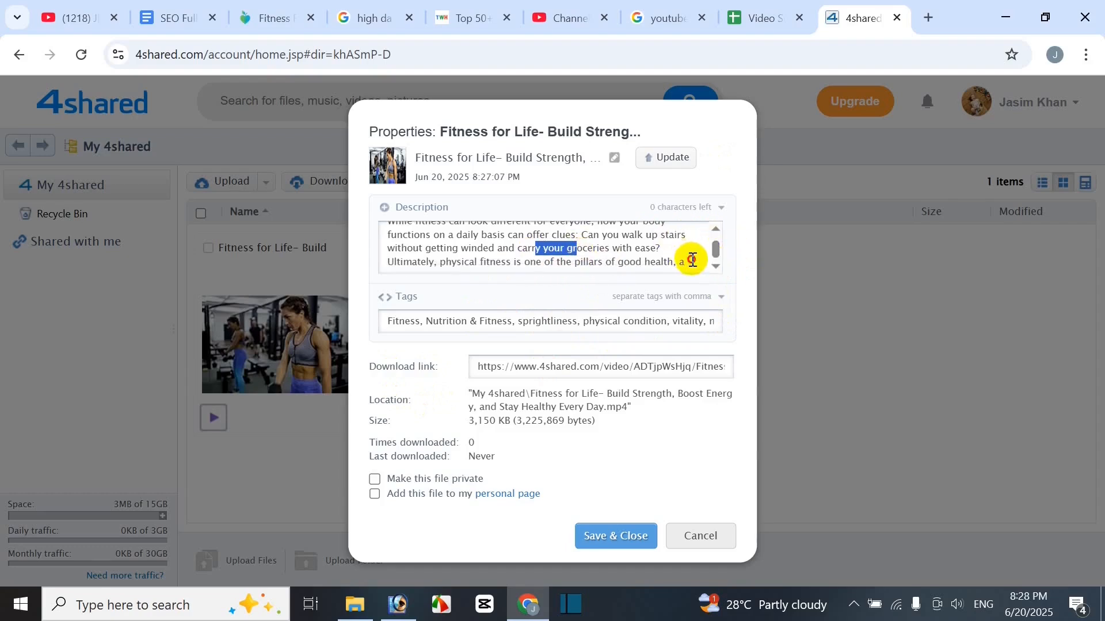
{"action": "left_click", "coordinate": [692, 260]}
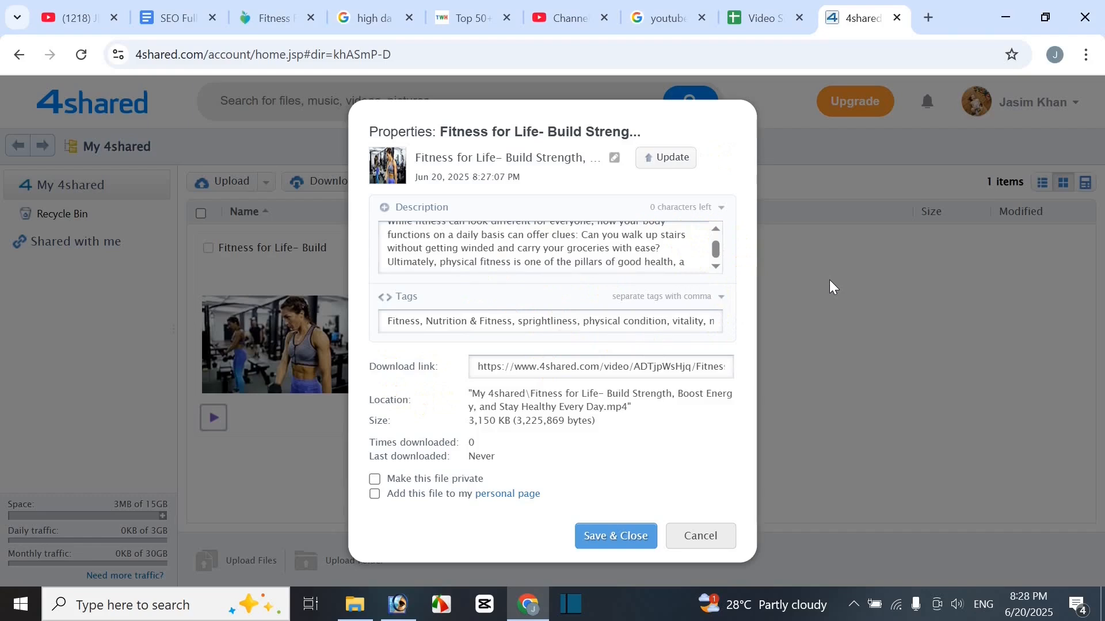
{"action": "key", "text": "shift+Home"}
{"action": "key", "text": "BackSpace"}
{"action": "key", "text": "Return"}
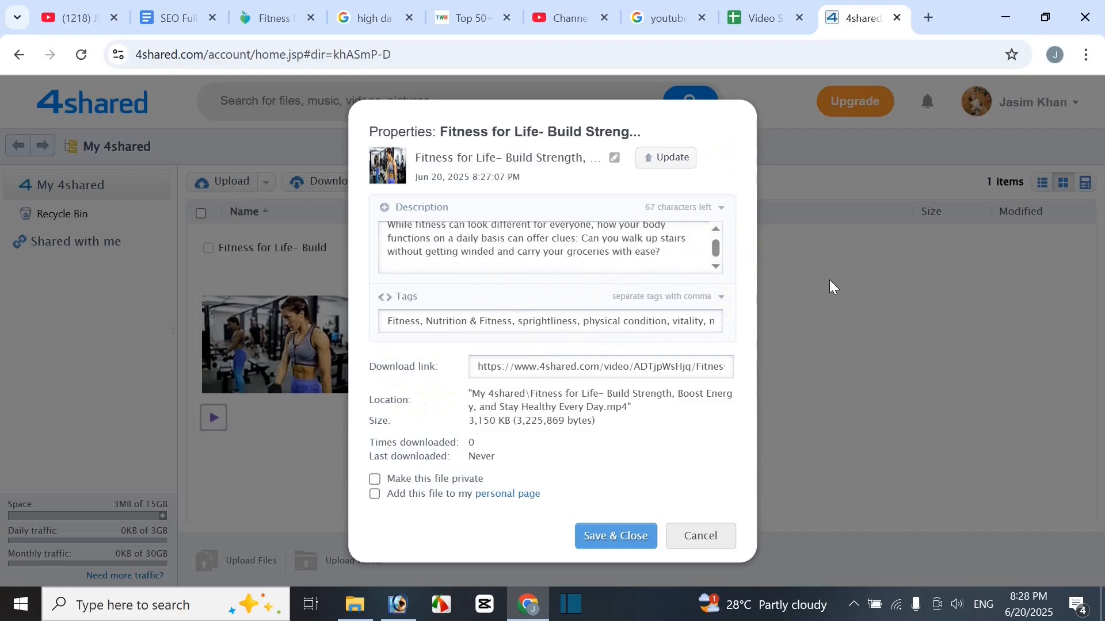
Add a 'website:' line with the Everyday Health article URL, then save and close
{"action": "left_click", "coordinate": [260, 23]}
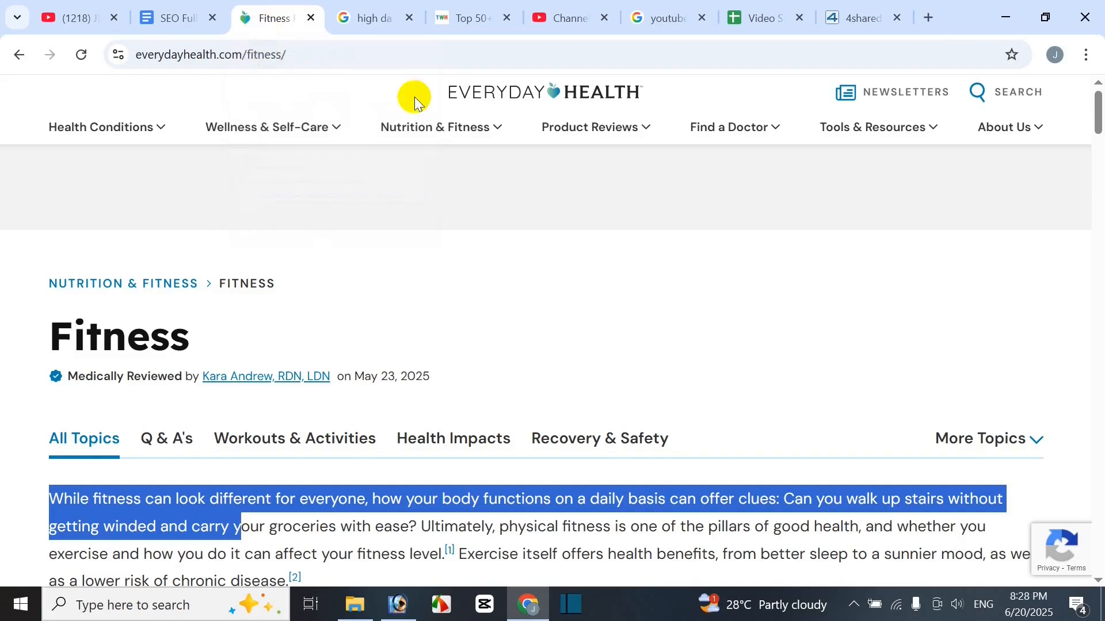
{"action": "left_click", "coordinate": [336, 58]}
{"action": "key", "text": "ctrl+c"}
{"action": "left_click", "coordinate": [876, 19]}
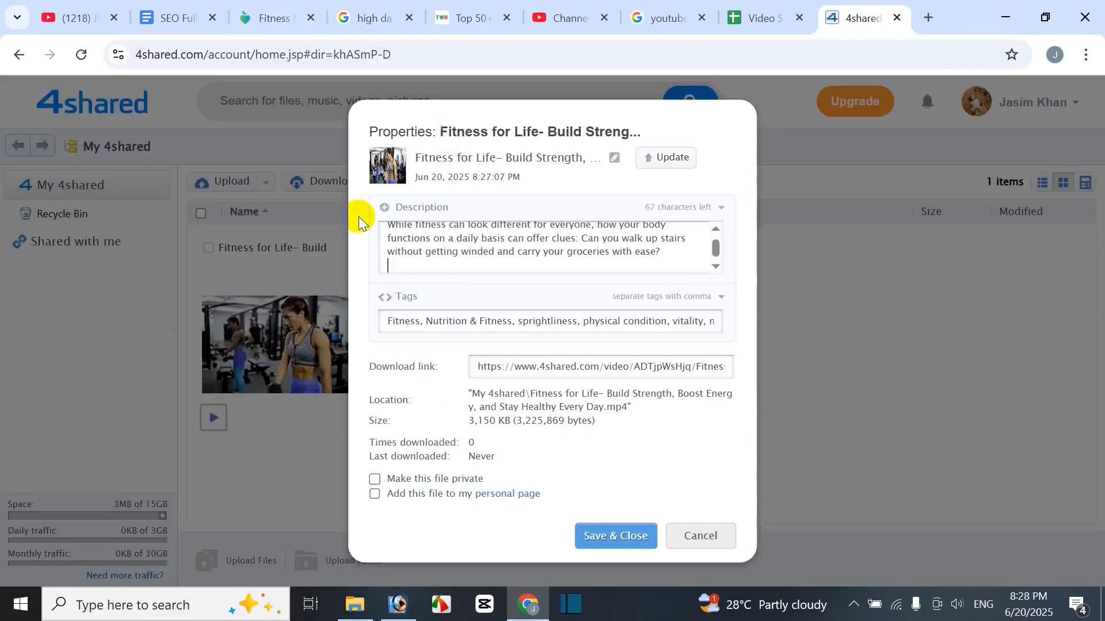
{"action": "left_click", "coordinate": [507, 294]}
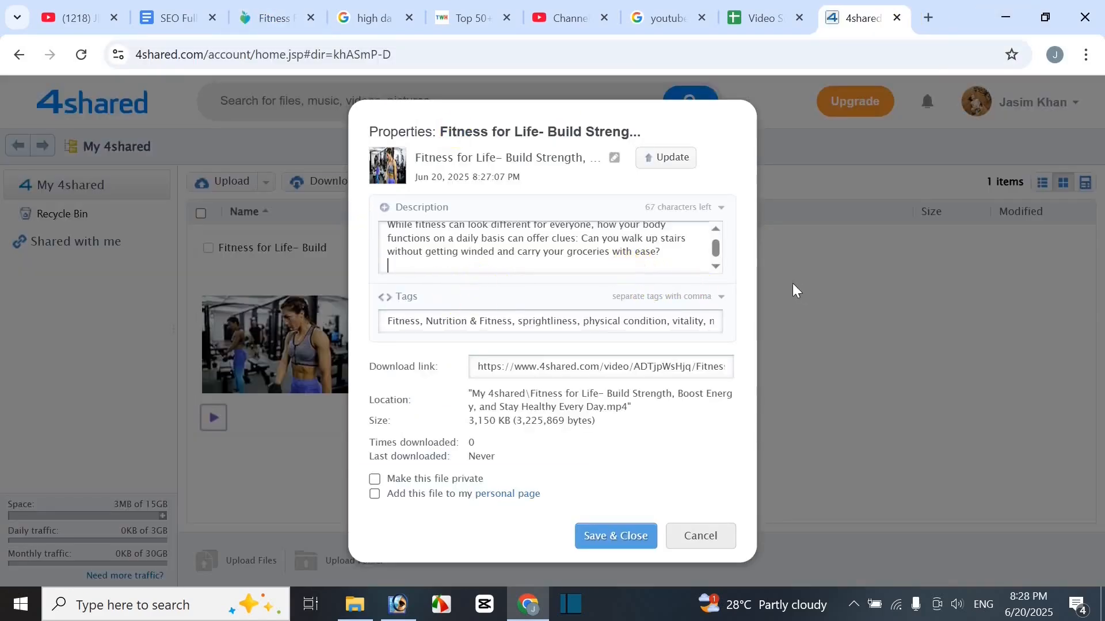
{"action": "key", "text": "ctrl+v"}
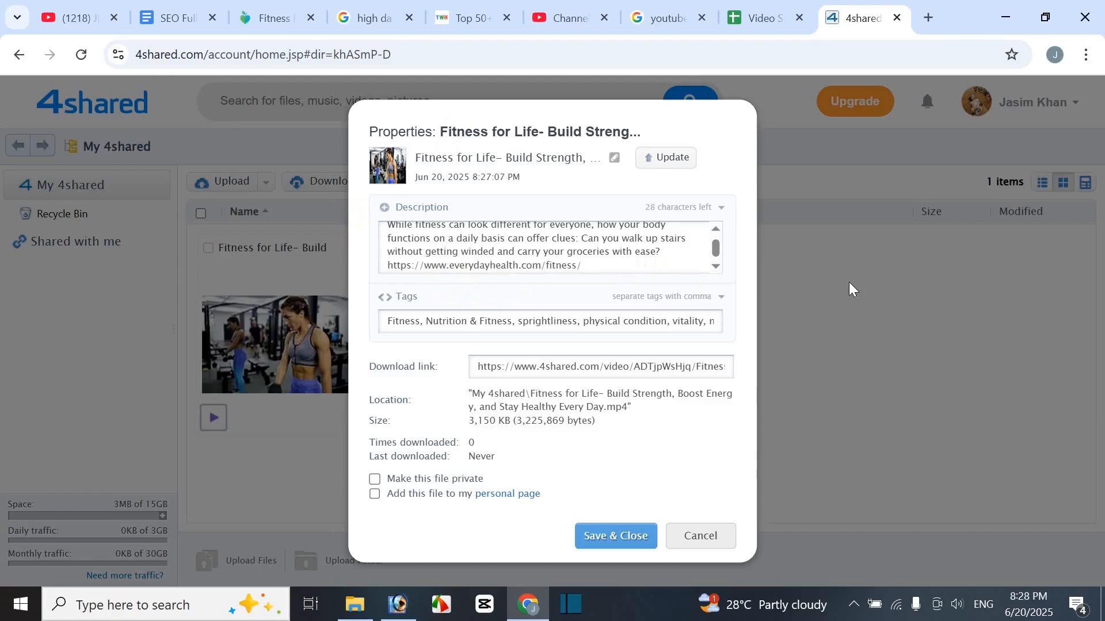
{"action": "key", "text": "Home"}
{"action": "key", "text": "Return"}
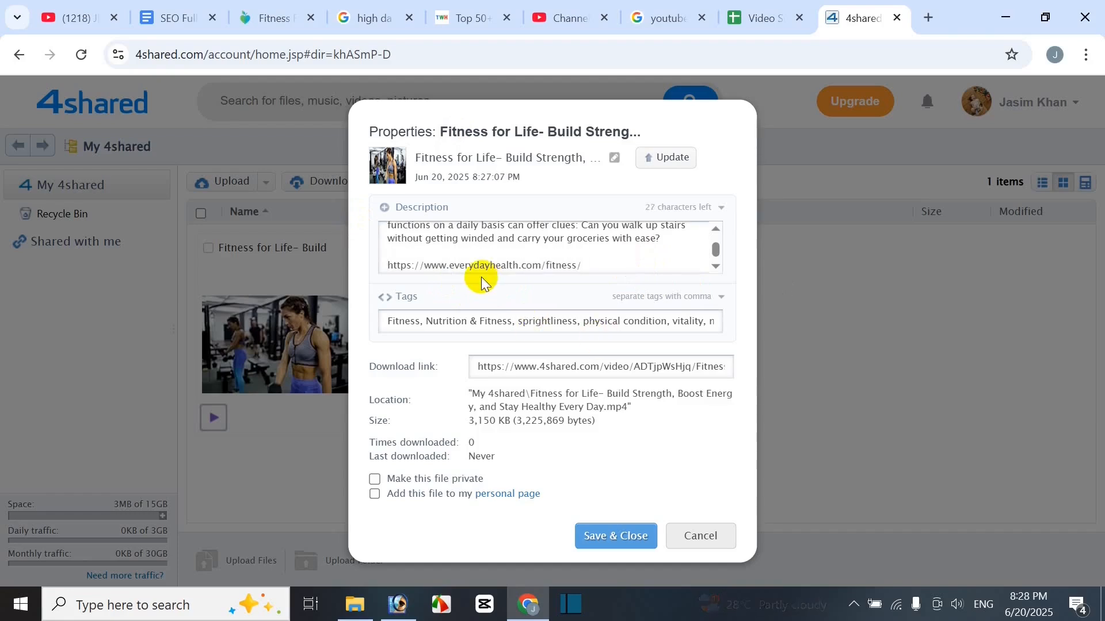
{"action": "type", "text": "website"}
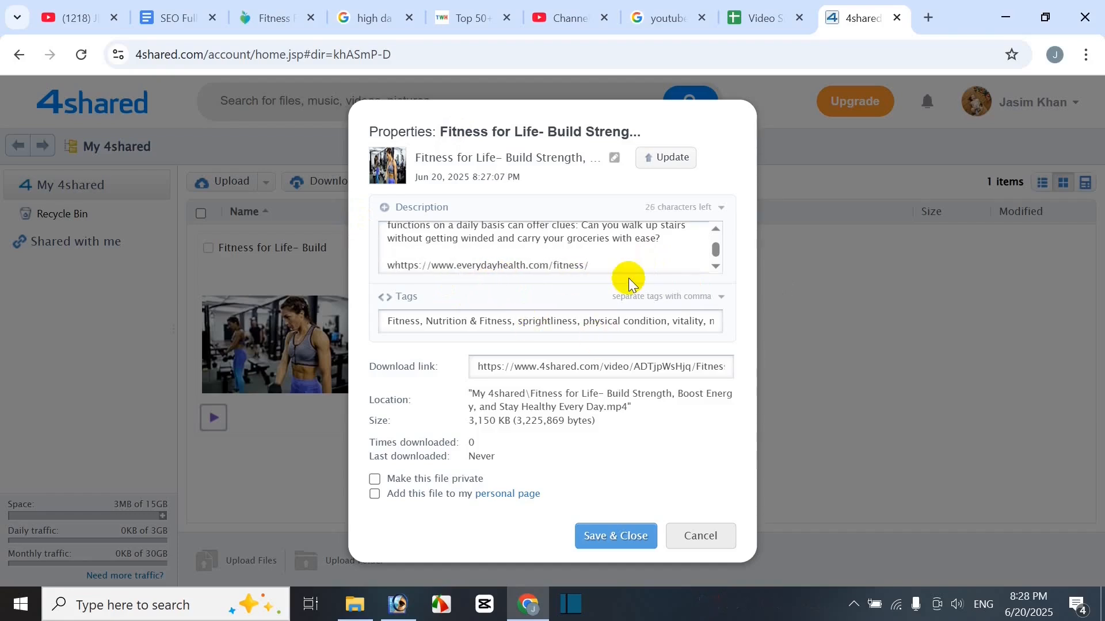
{"action": "key", "text": "BackSpace"}
{"action": "type", "text": ">:"}
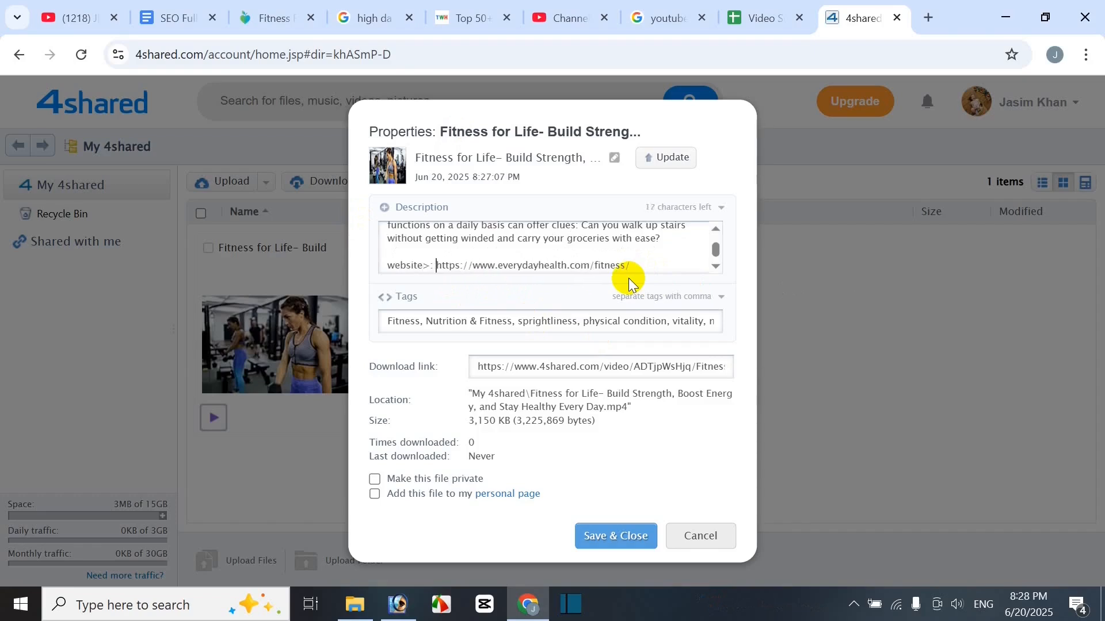
{"action": "key", "text": "BackSpace"}
{"action": "key", "text": "BackSpace"}
{"action": "key", "text": "BackSpace"}
{"action": "type", "text": ":"}
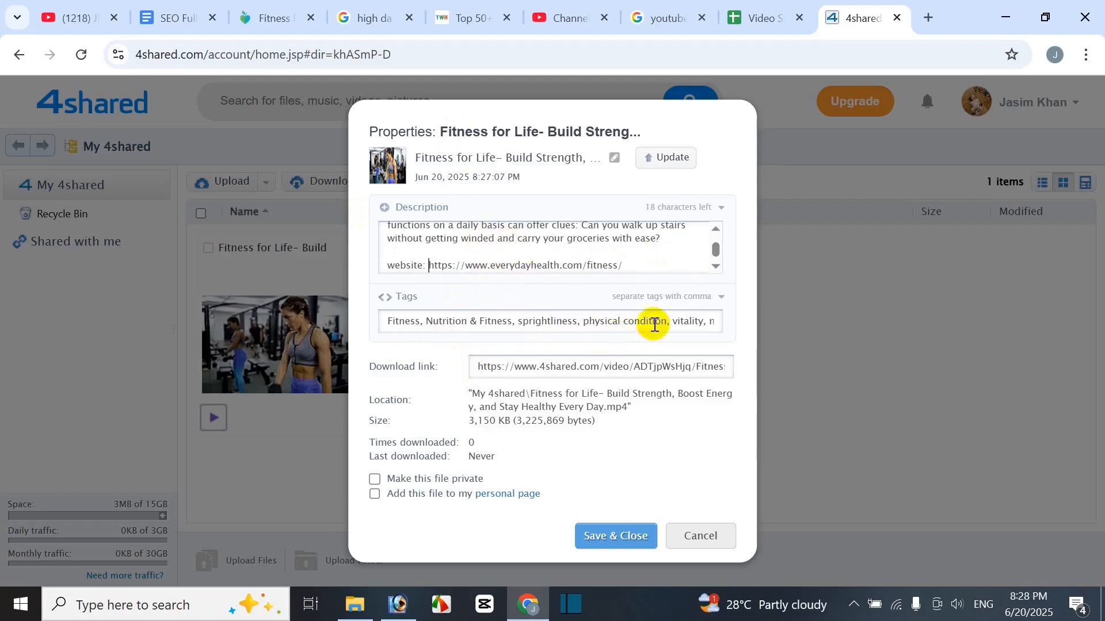
{"action": "left_click", "coordinate": [602, 537]}
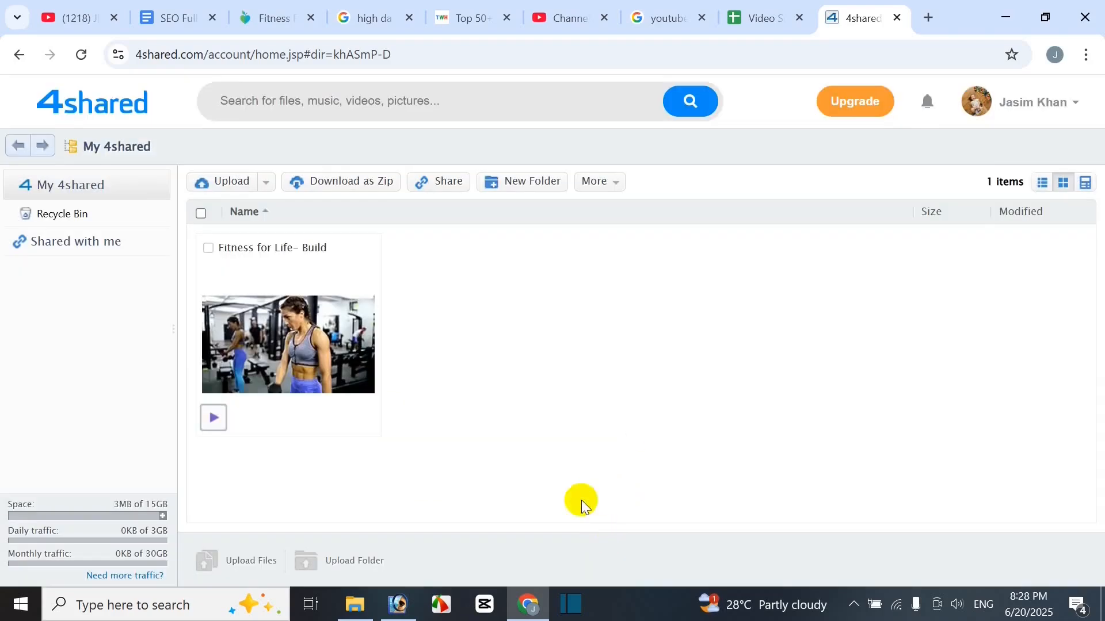
Copy the fitness video's 4shared sharing link and select cell D6 in the backlink spreadsheet
{"action": "mouse_move", "coordinate": [292, 371]}
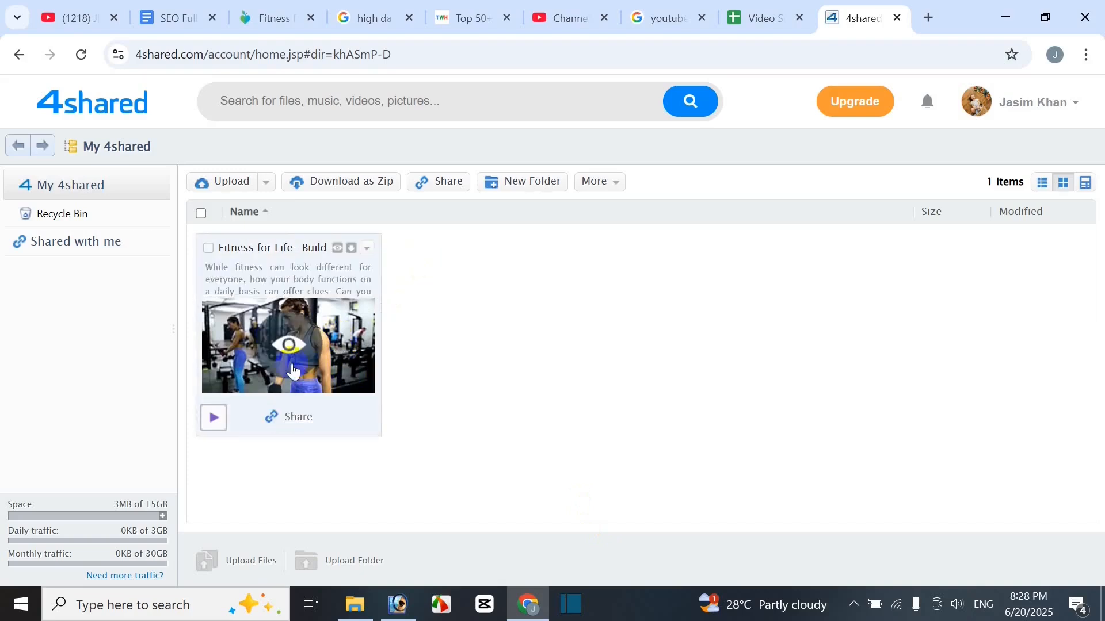
{"action": "left_click", "coordinate": [299, 415]}
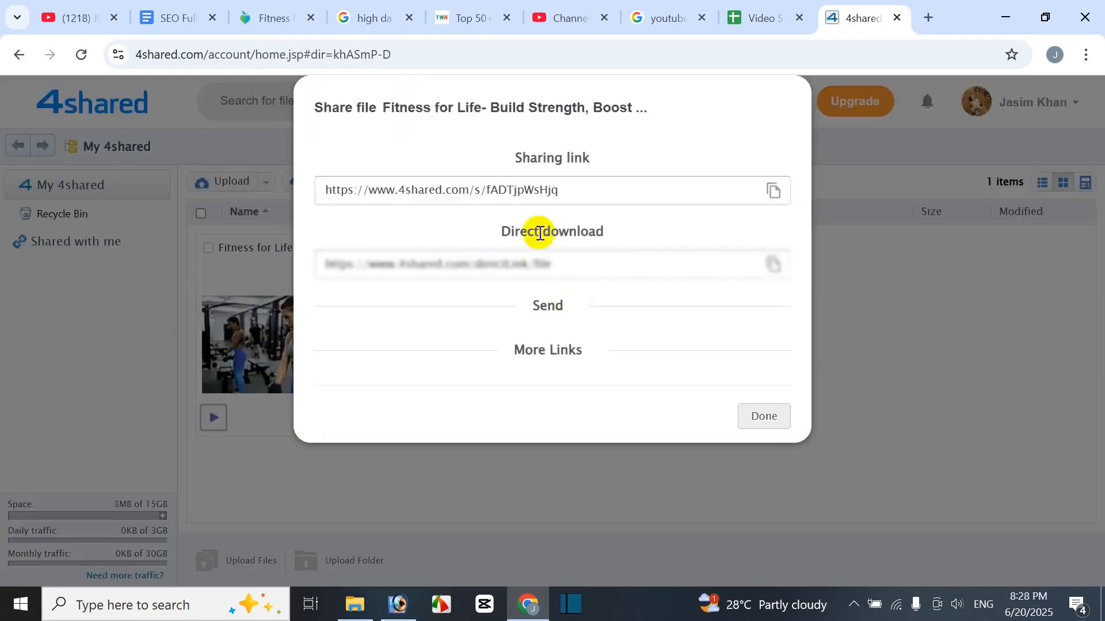
{"action": "left_click", "coordinate": [773, 190]}
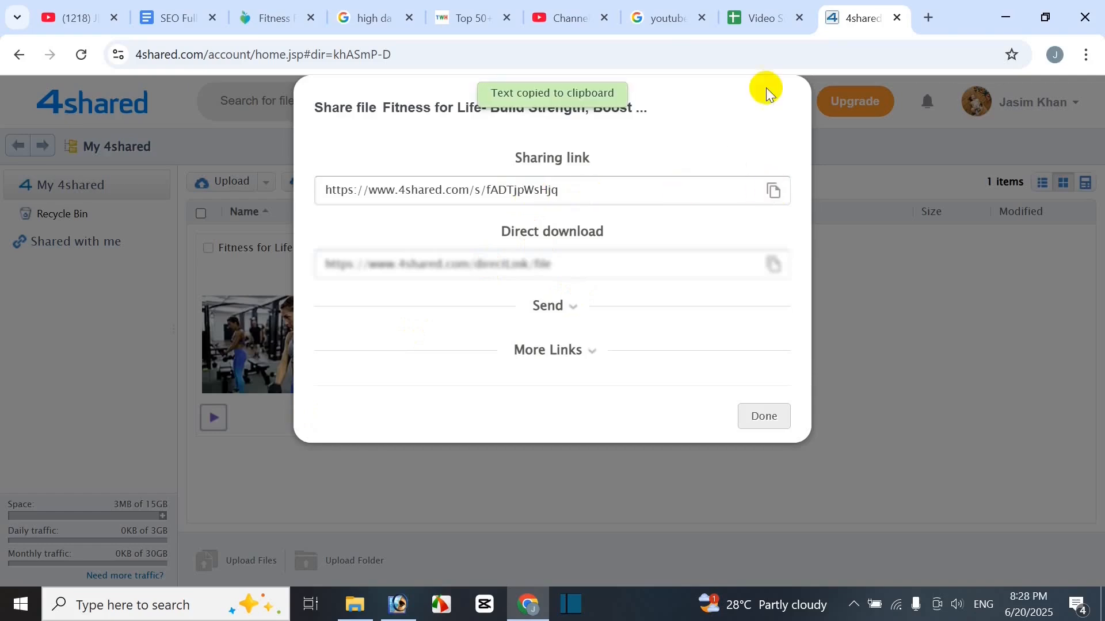
{"action": "left_click", "coordinate": [754, 21]}
{"action": "left_click", "coordinate": [649, 358]}
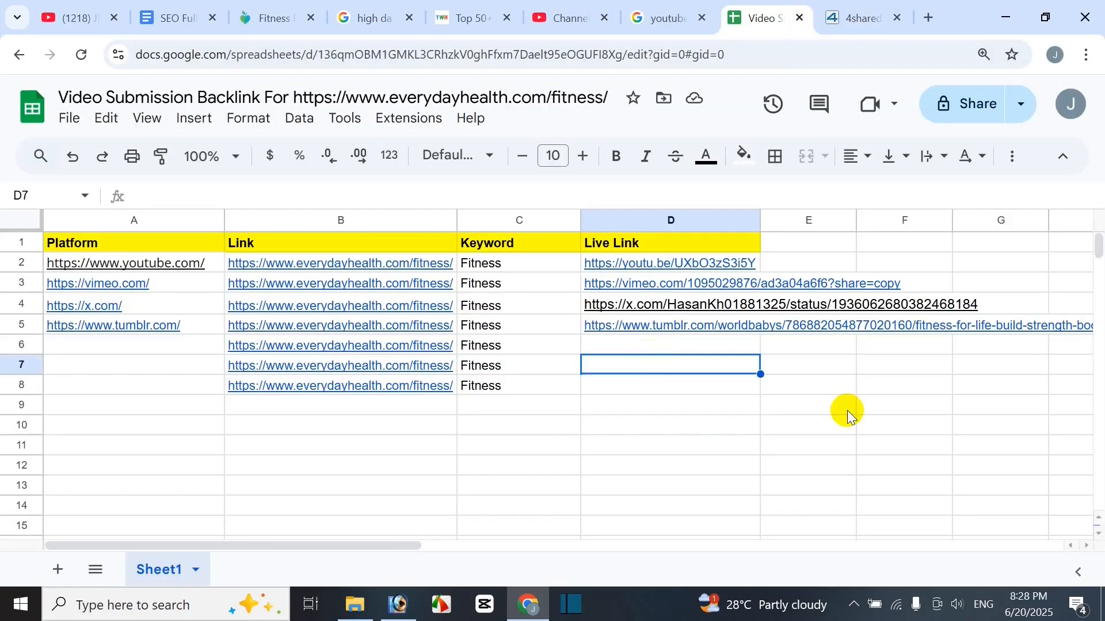
{"action": "left_click", "coordinate": [676, 346]}
Paste the 4shared sharing link into D6 and open it to check the video page
{"action": "key", "text": "ctrl+v"}
{"action": "left_click", "coordinate": [686, 424]}
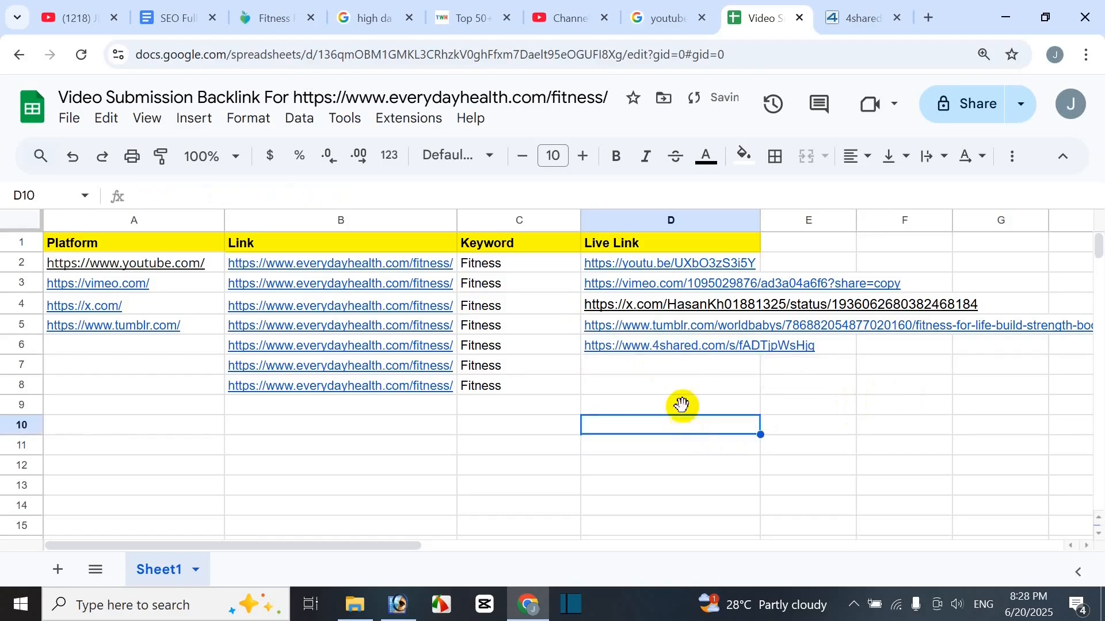
{"action": "left_click", "coordinate": [694, 348]}
{"action": "mouse_move", "coordinate": [705, 346]}
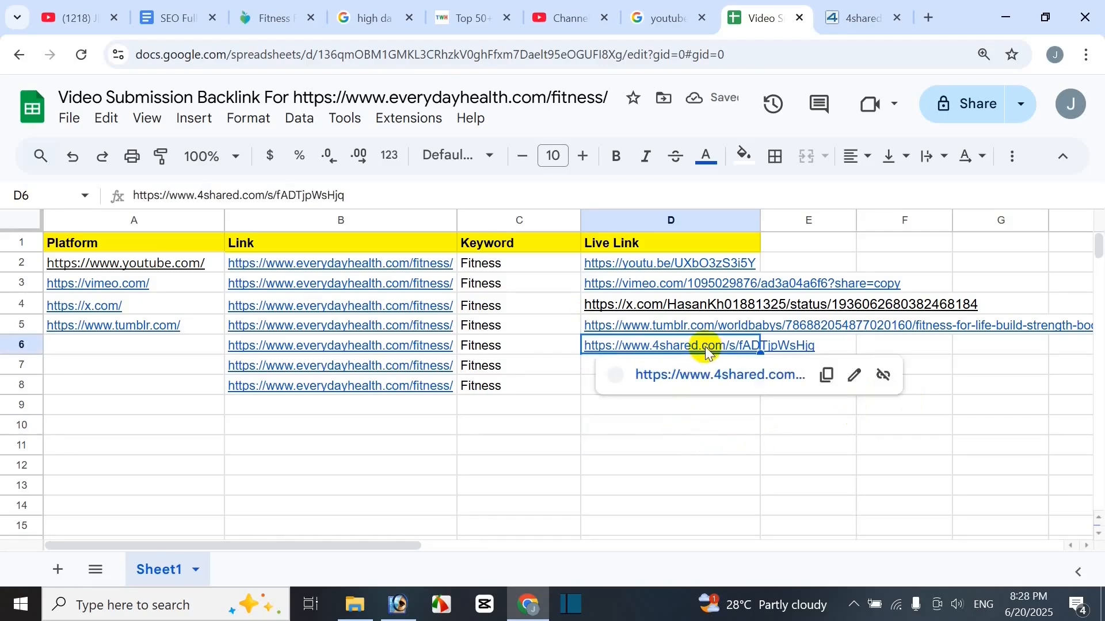
{"action": "left_click", "coordinate": [708, 375]}
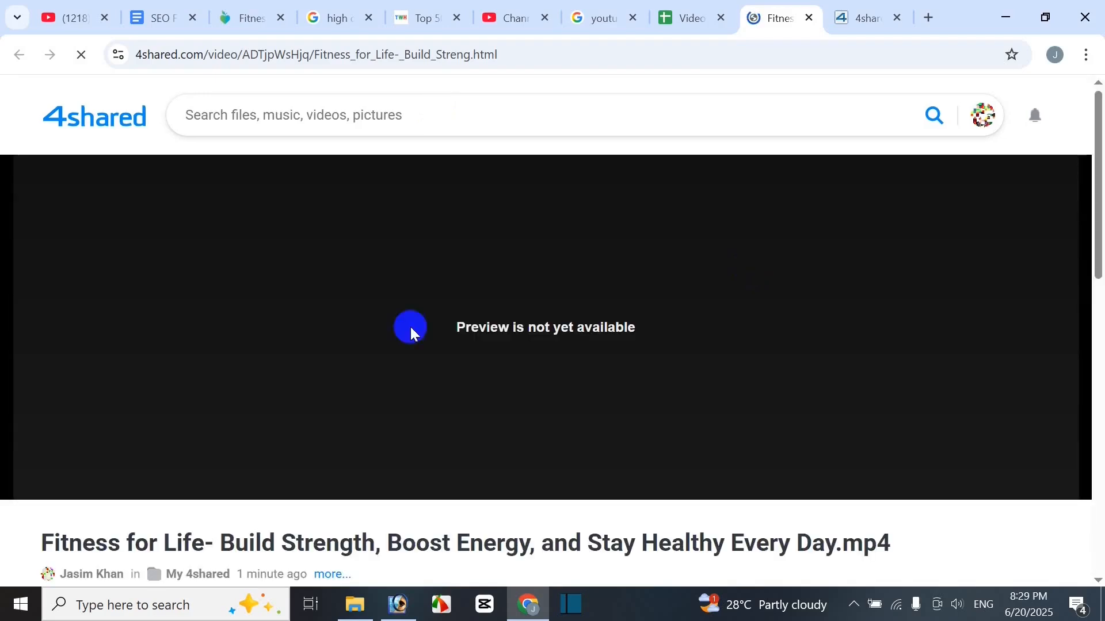
Check the video's full description and website link, then close the 4shared file page
{"action": "scroll", "coordinate": [581, 342], "scroll_direction": "down", "scroll_amount": 6}
{"action": "scroll", "coordinate": [577, 343], "scroll_direction": "up", "scroll_amount": 3}
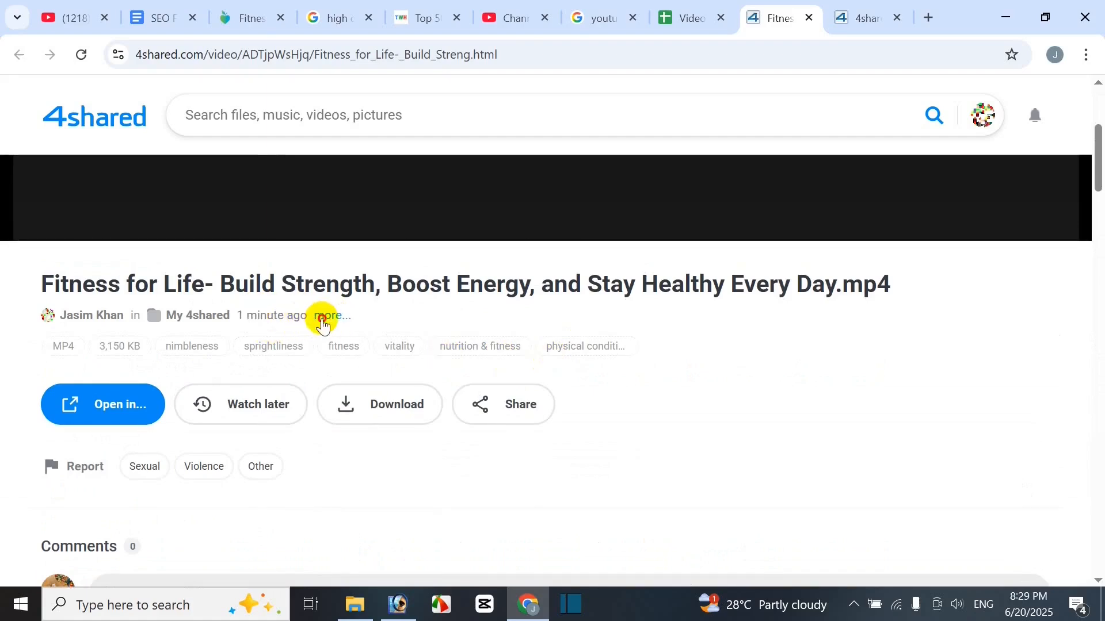
{"action": "left_click", "coordinate": [322, 315]}
{"action": "left_click_drag", "start_coordinate": [435, 305], "coordinate": [535, 298]}
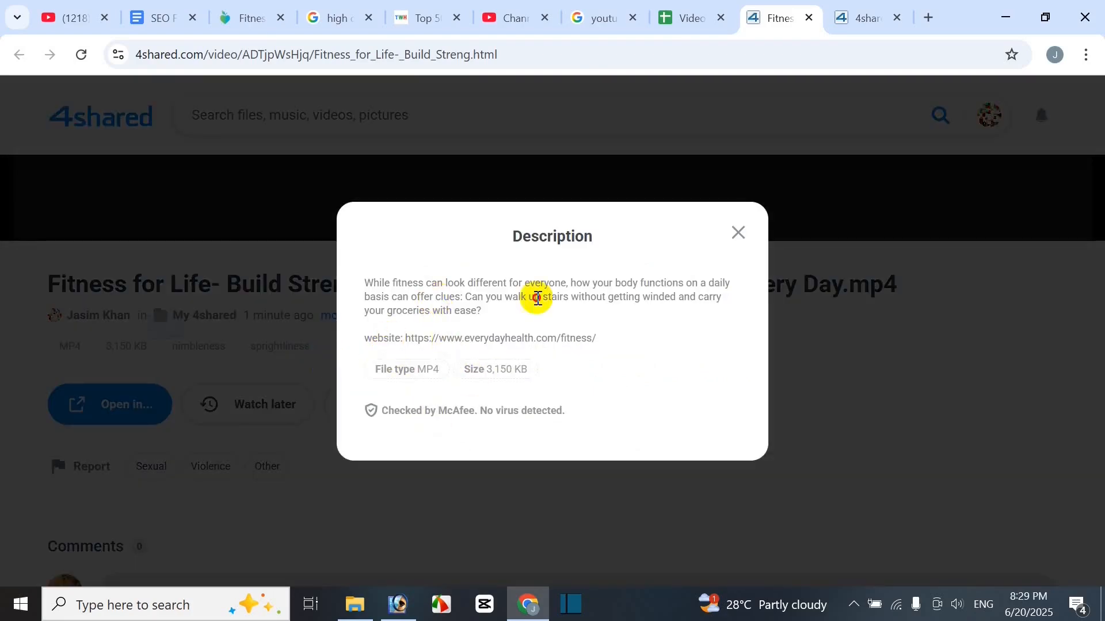
{"action": "left_click_drag", "start_coordinate": [462, 338], "coordinate": [608, 380]}
{"action": "left_click", "coordinate": [607, 378]}
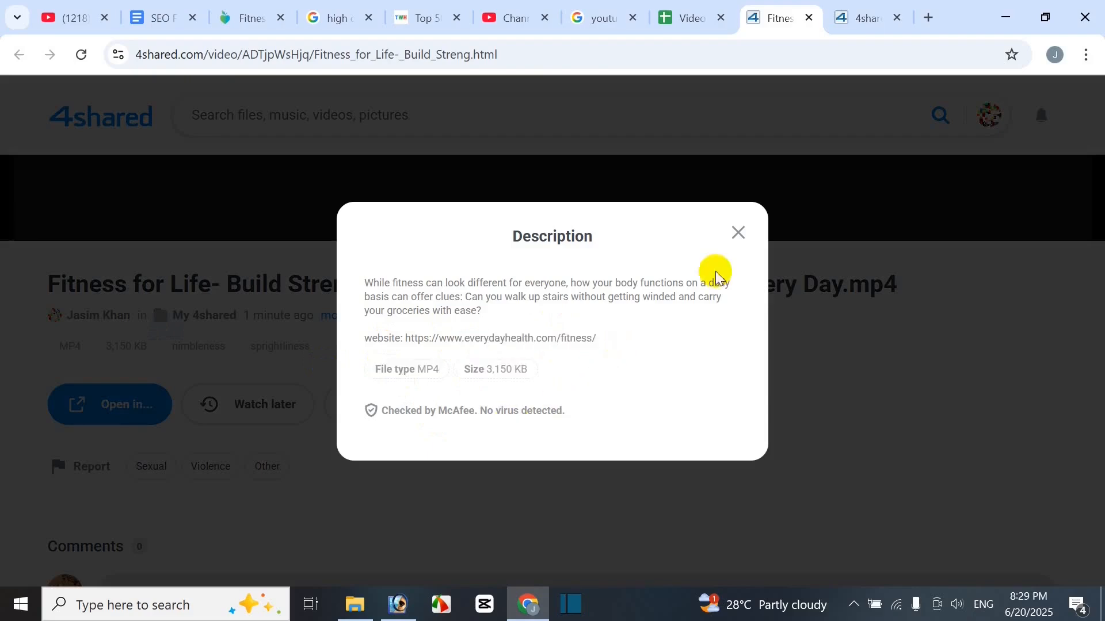
{"action": "left_click", "coordinate": [737, 233]}
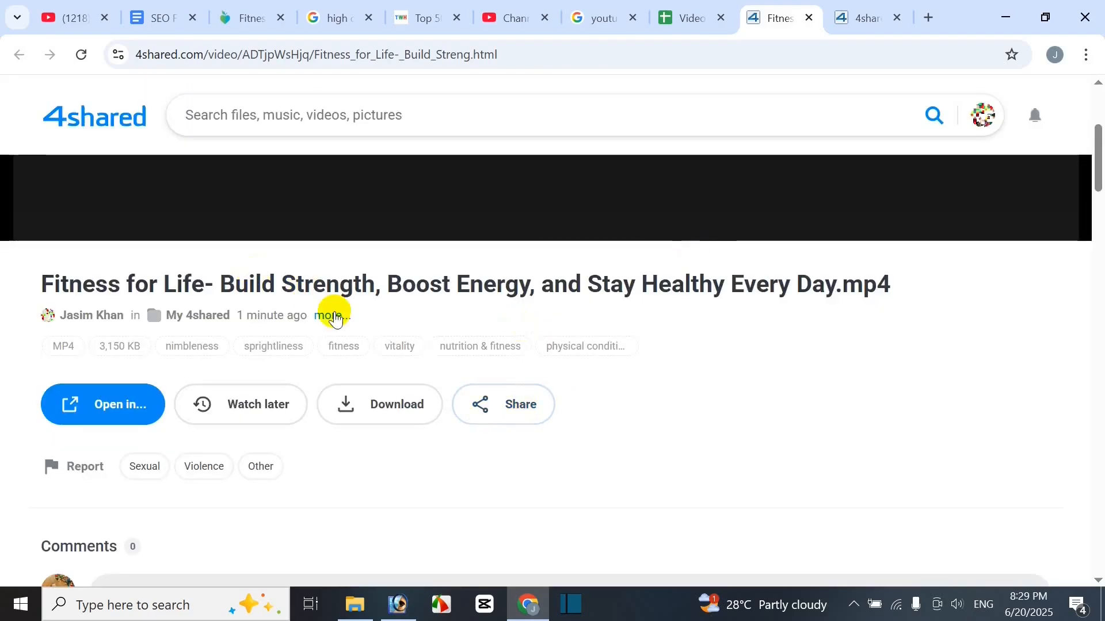
{"action": "left_click", "coordinate": [331, 316]}
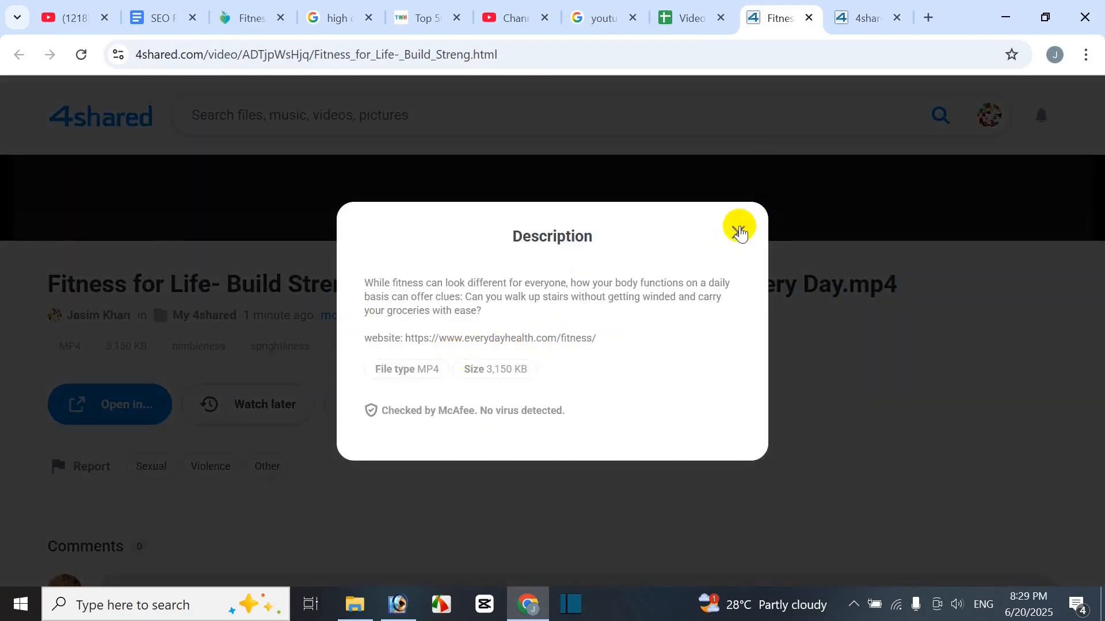
{"action": "left_click", "coordinate": [740, 231]}
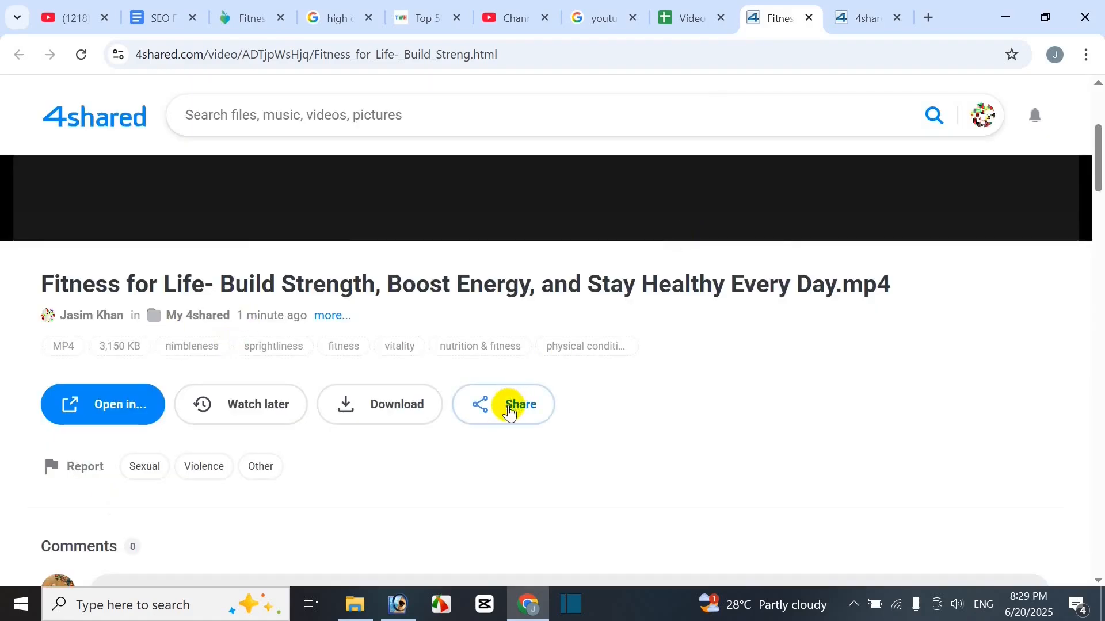
{"action": "scroll", "coordinate": [508, 406], "scroll_direction": "down", "scroll_amount": 4}
{"action": "scroll", "coordinate": [509, 406], "scroll_direction": "up", "scroll_amount": 8}
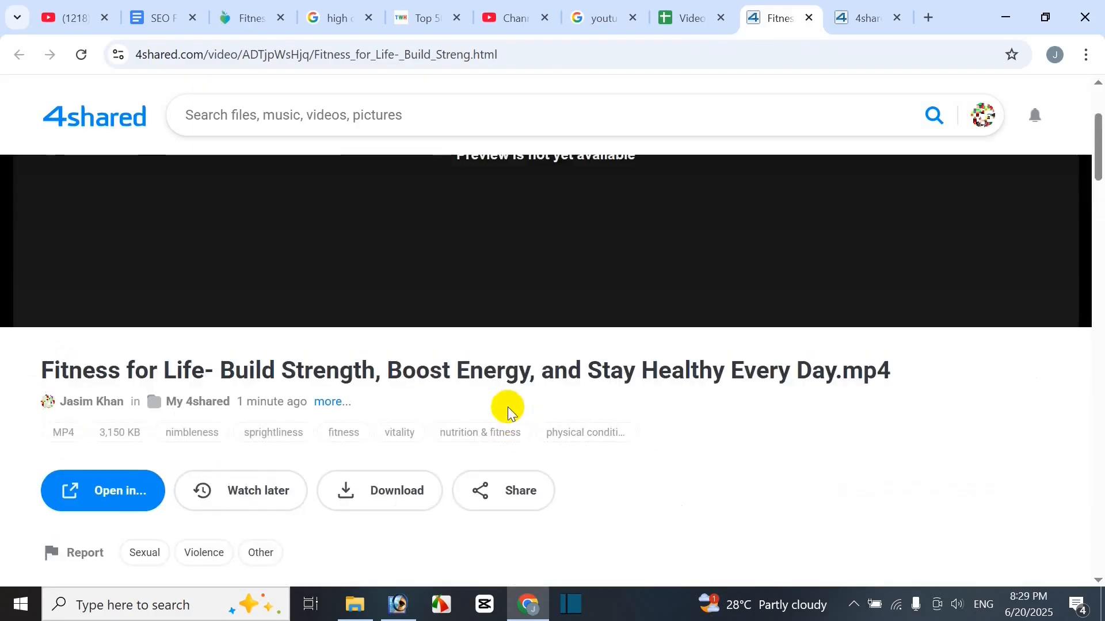
{"action": "left_click", "coordinate": [809, 17]}
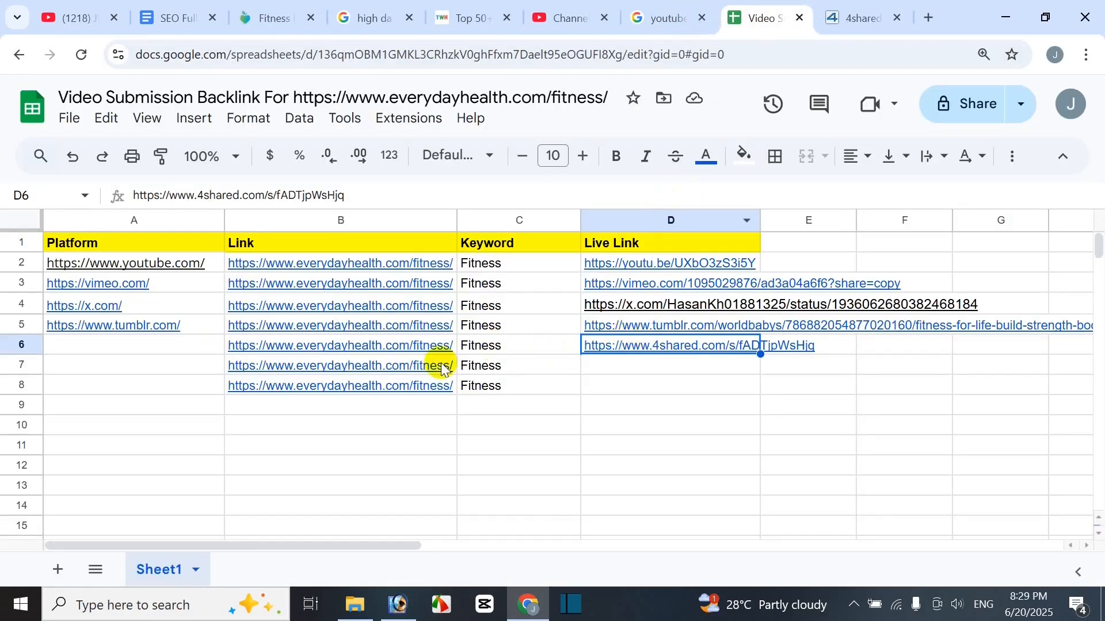
{"action": "left_click", "coordinate": [175, 347]}
{"action": "left_click", "coordinate": [847, 34]}
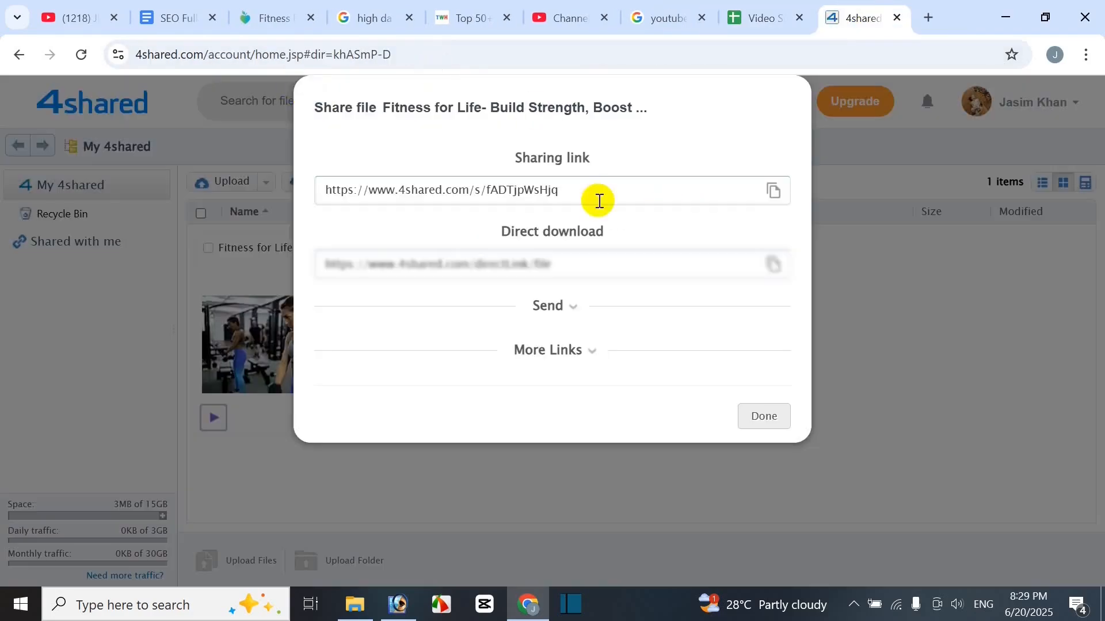
{"action": "left_click", "coordinate": [751, 421]}
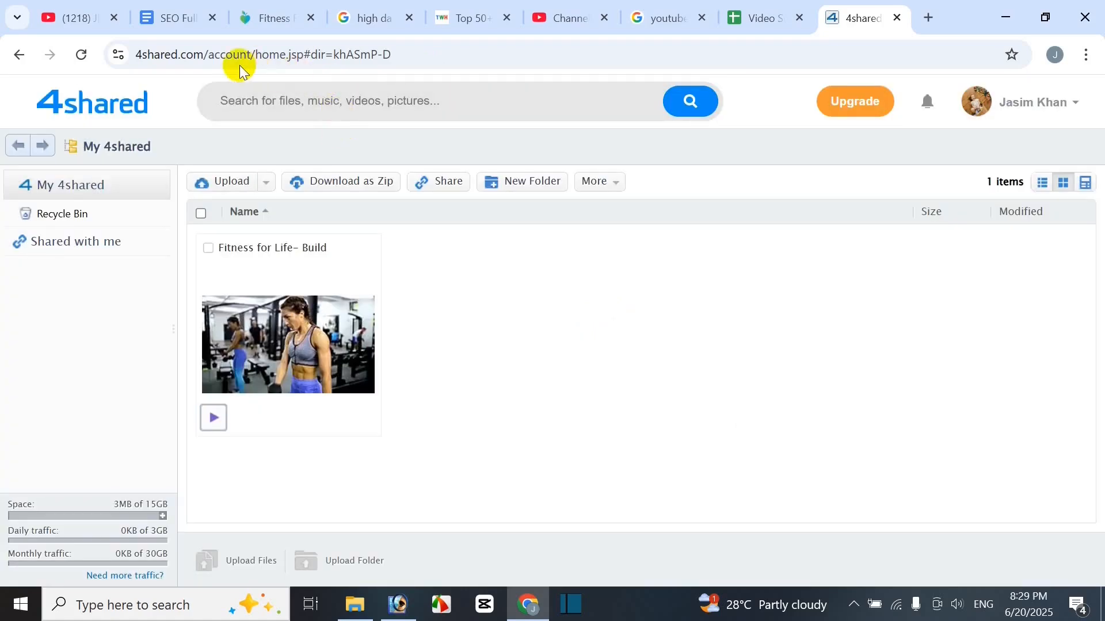
{"action": "left_click", "coordinate": [203, 54]}
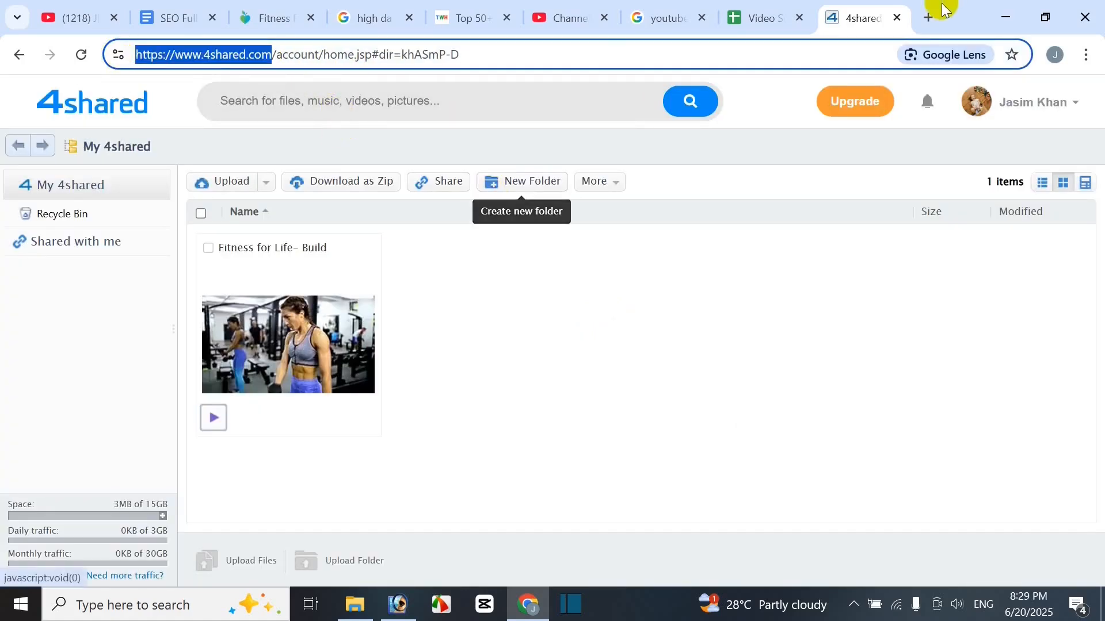
{"action": "left_click", "coordinate": [765, 17]}
{"action": "key", "text": "ctrl+v"}
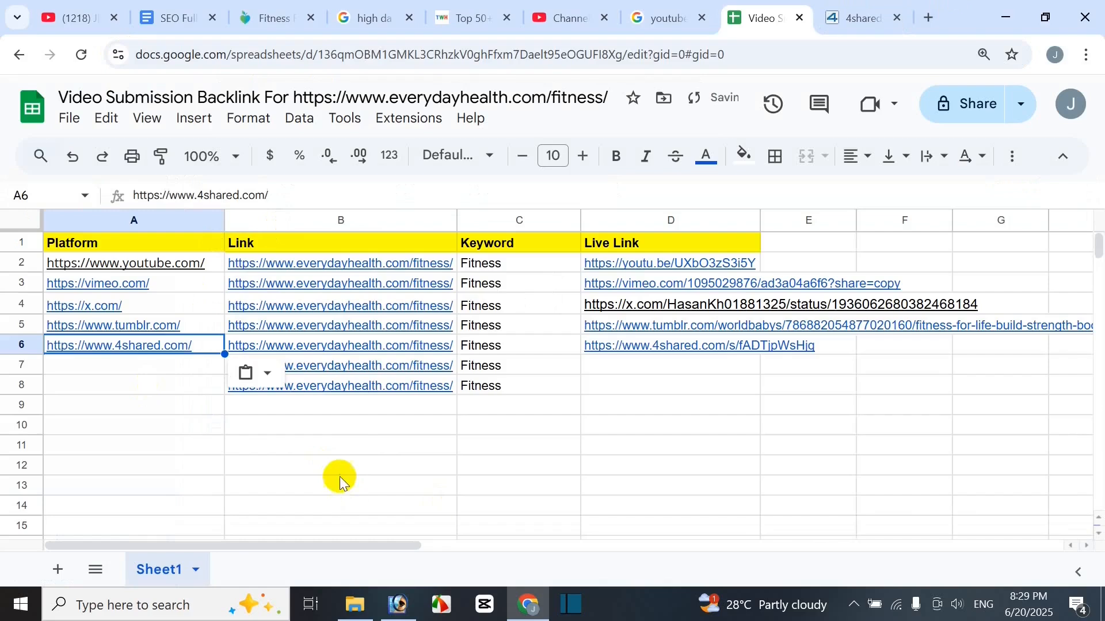
{"action": "left_click", "coordinate": [357, 468]}
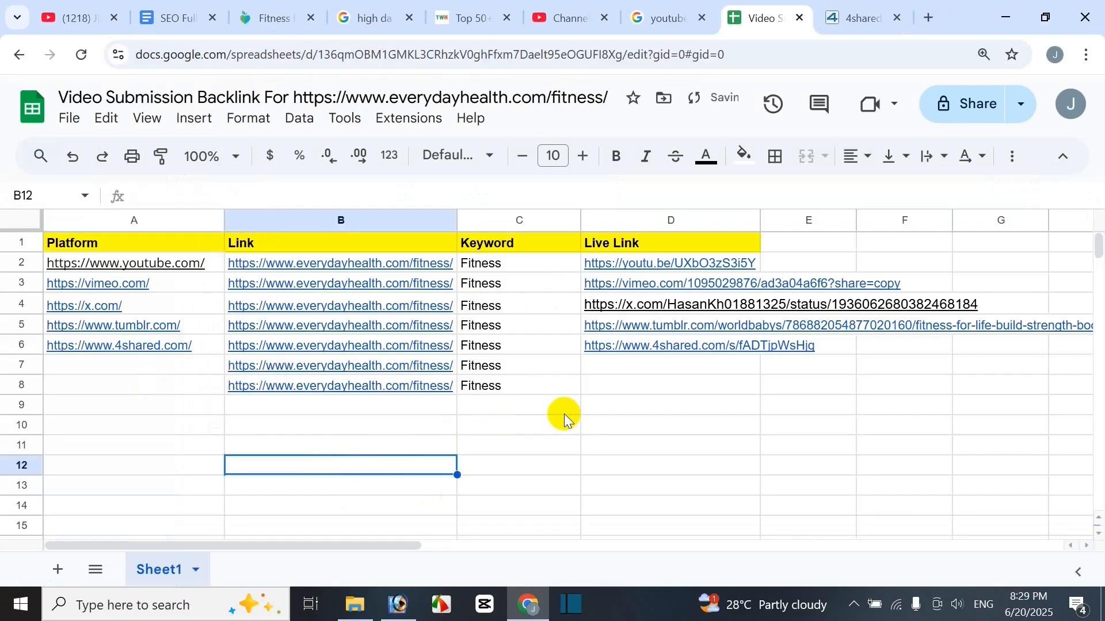
{"action": "left_click", "coordinate": [863, 26]}
{"action": "left_click", "coordinate": [896, 17]}
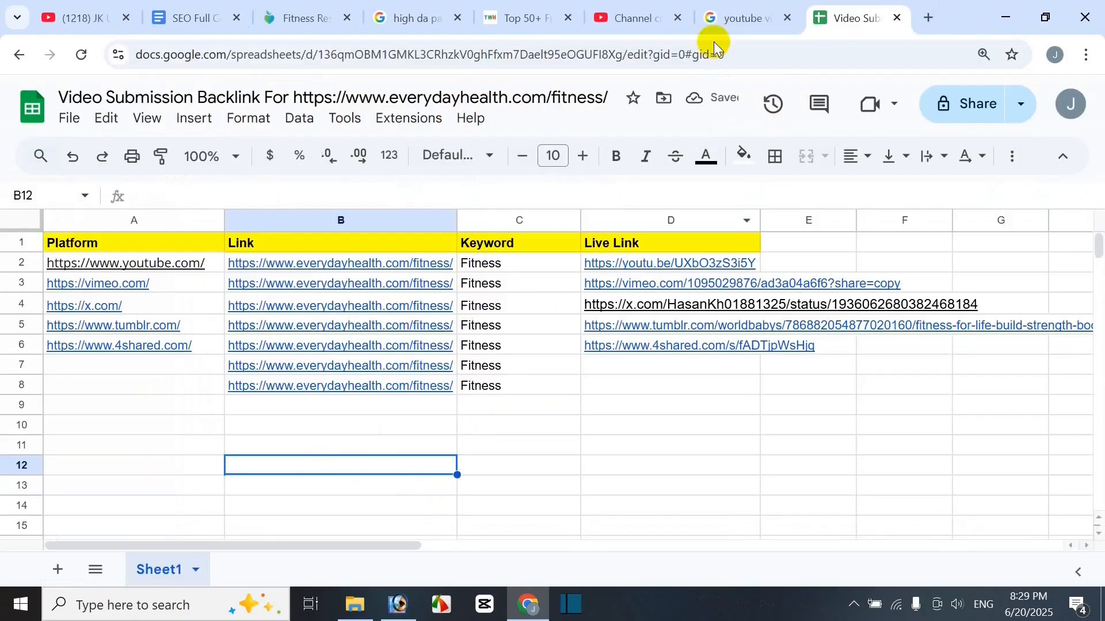
{"action": "left_click", "coordinate": [719, 20]}
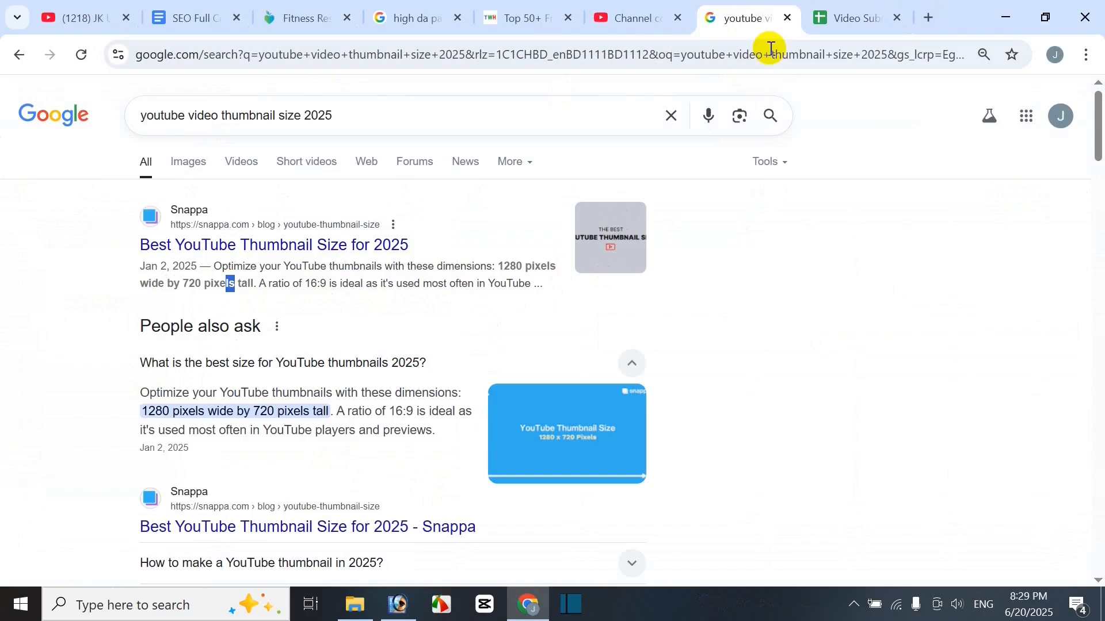
Copy livejournal.com from the video submission sites table and load it in a new tab
{"action": "left_click", "coordinate": [522, 17]}
{"action": "scroll", "coordinate": [308, 328], "scroll_direction": "down", "scroll_amount": 1}
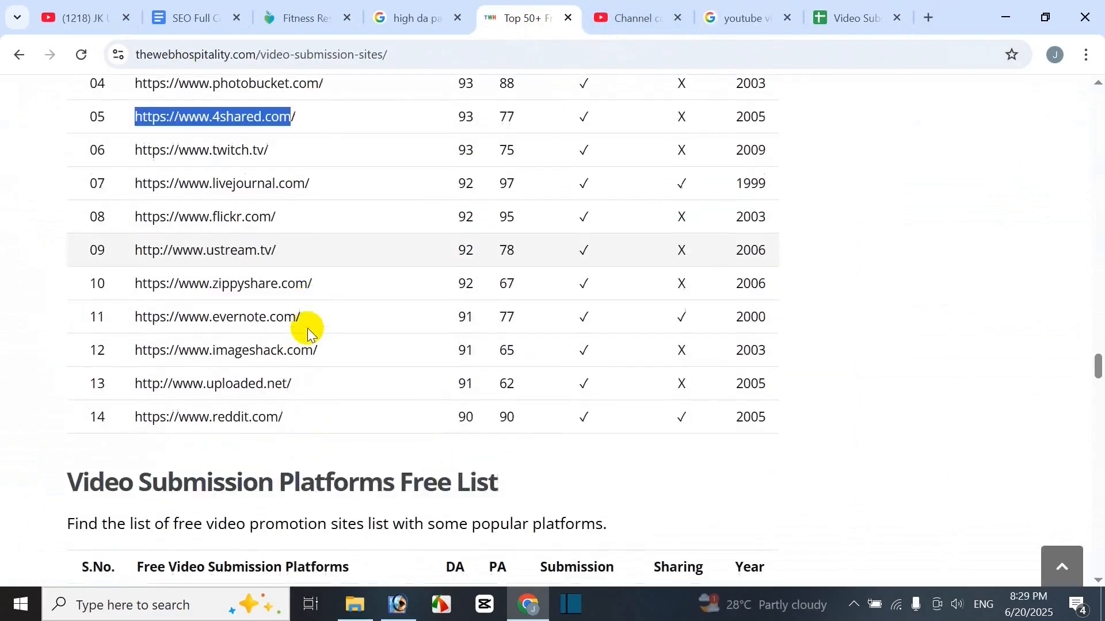
{"action": "scroll", "coordinate": [290, 397], "scroll_direction": "up", "scroll_amount": 1}
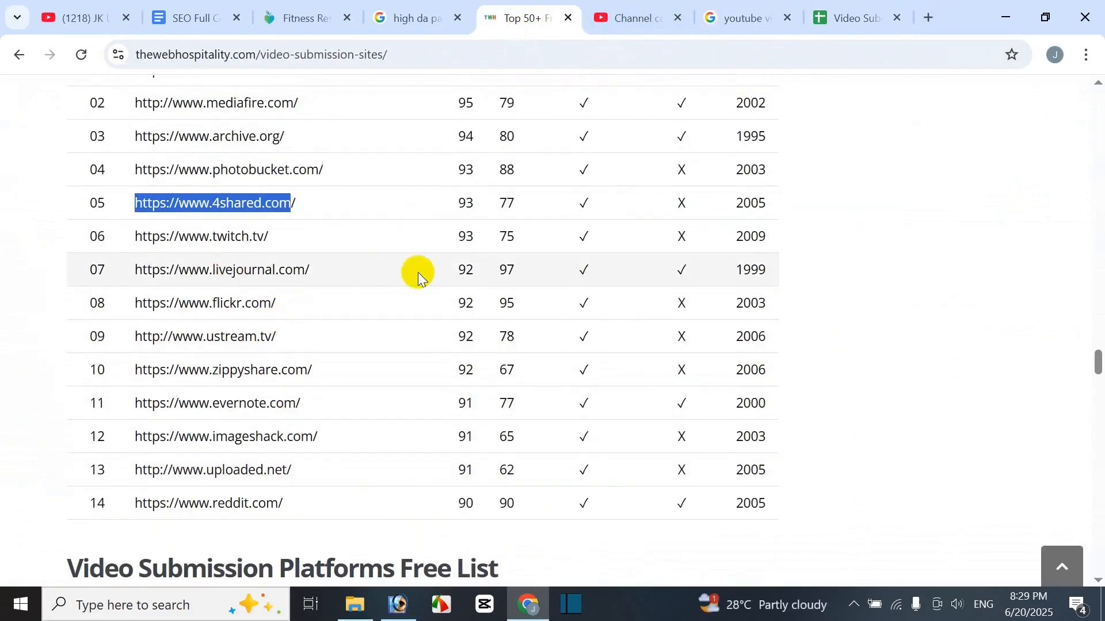
{"action": "left_click_drag", "start_coordinate": [136, 276], "coordinate": [316, 269]}
{"action": "key", "text": "ctrl+c"}
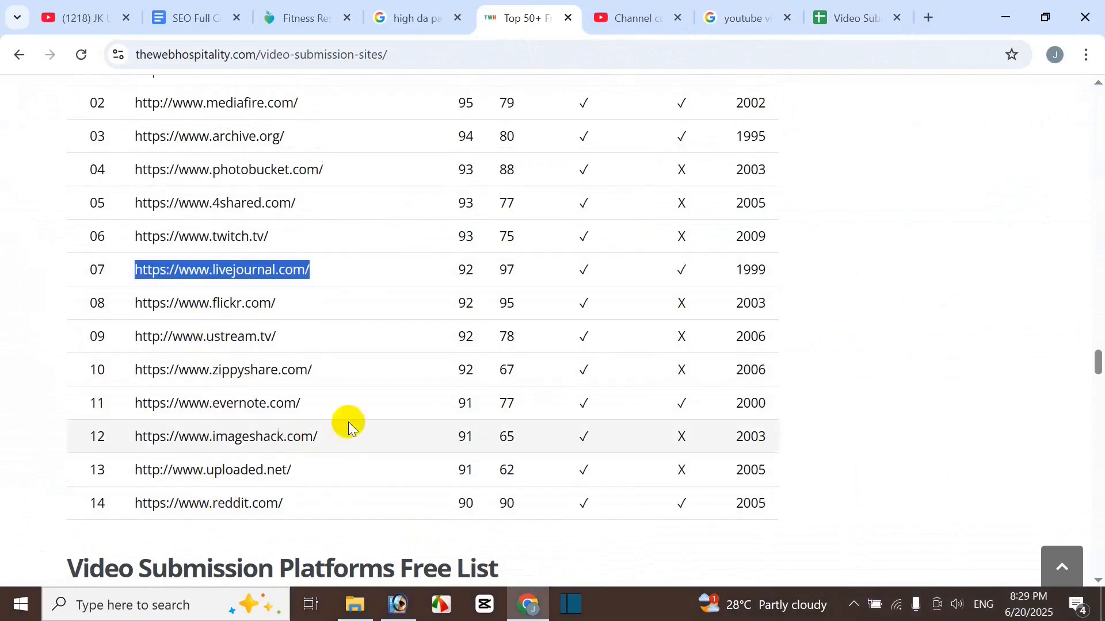
{"action": "scroll", "coordinate": [480, 403], "scroll_direction": "down", "scroll_amount": 3}
{"action": "scroll", "coordinate": [482, 409], "scroll_direction": "up", "scroll_amount": 4}
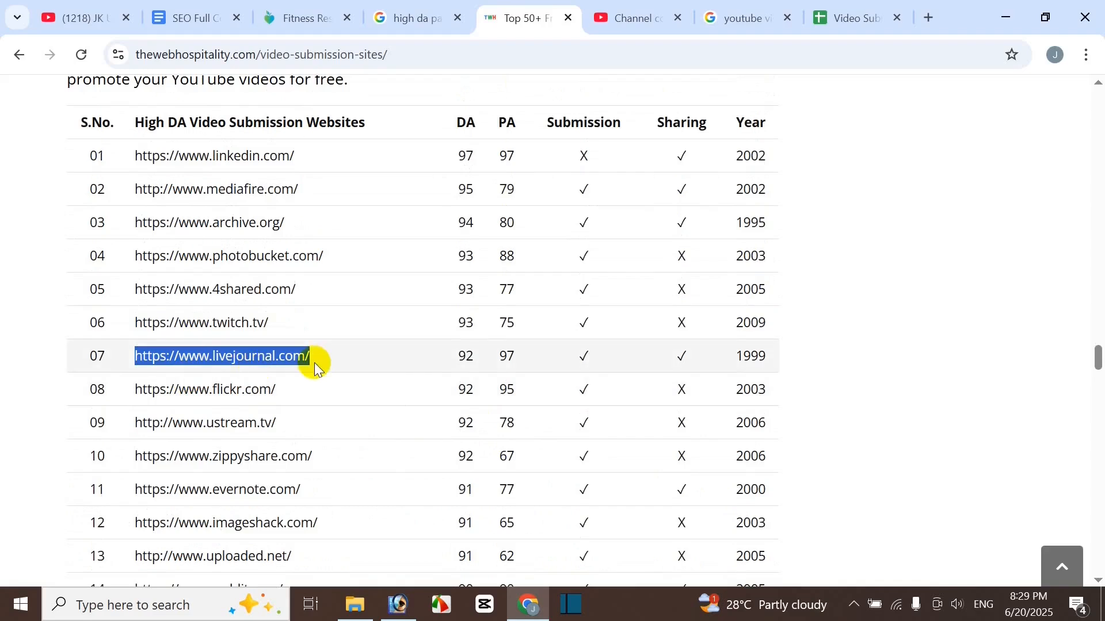
{"action": "left_click", "coordinate": [926, 19]}
{"action": "key", "text": "ctrl+v"}
{"action": "key", "text": "Return"}
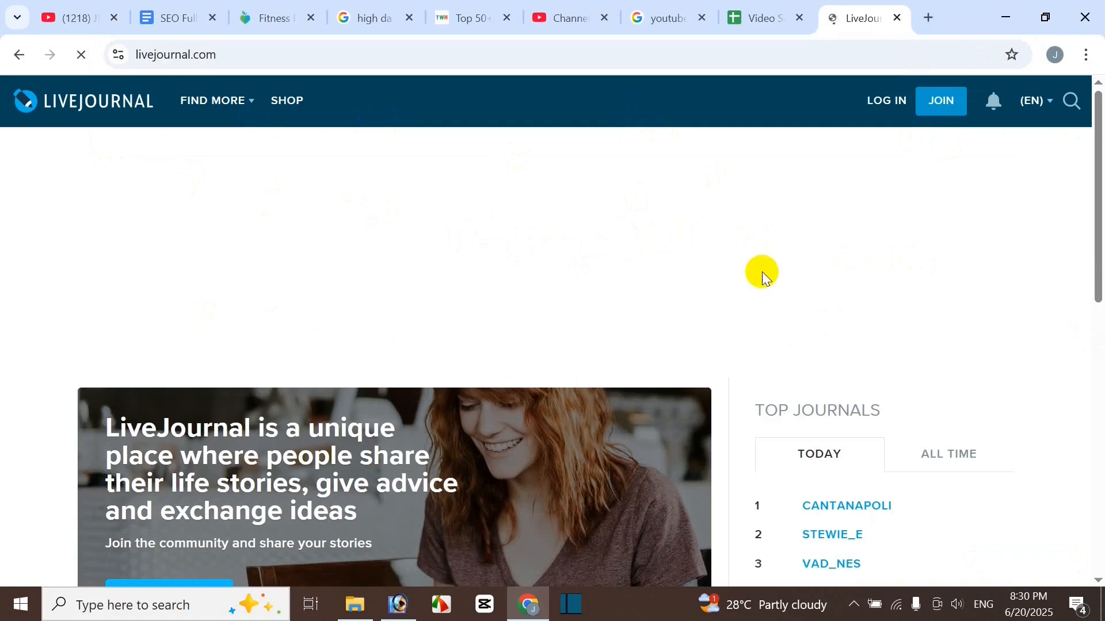
Choose JOIN on the LiveJournal homepage to reach the Creating a New Journal form
{"action": "left_click", "coordinate": [945, 115]}
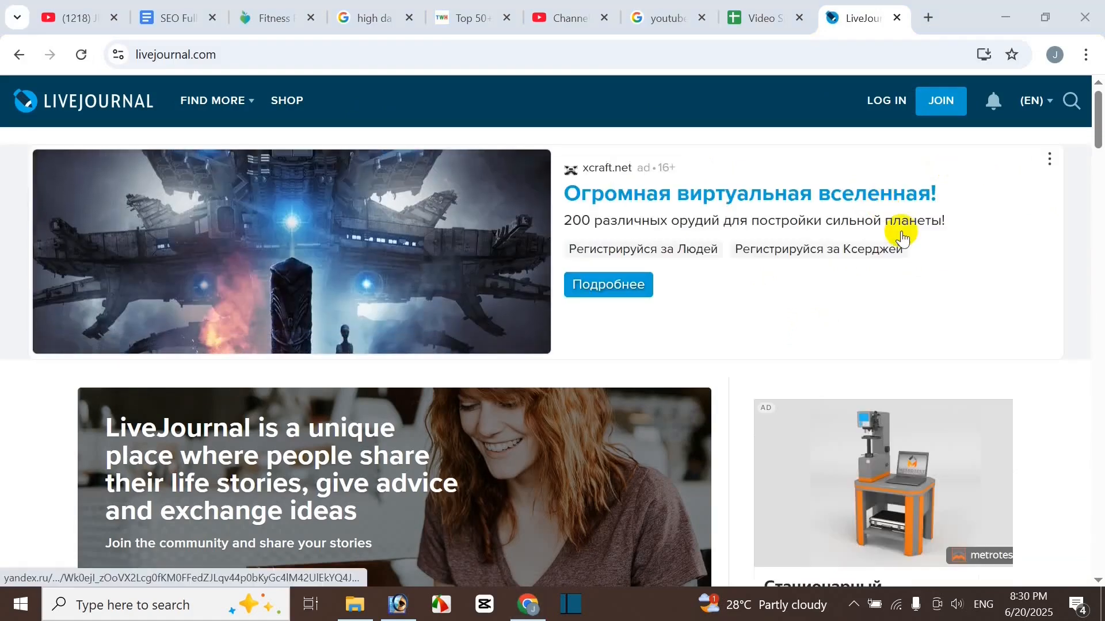
{"action": "left_click", "coordinate": [943, 115]}
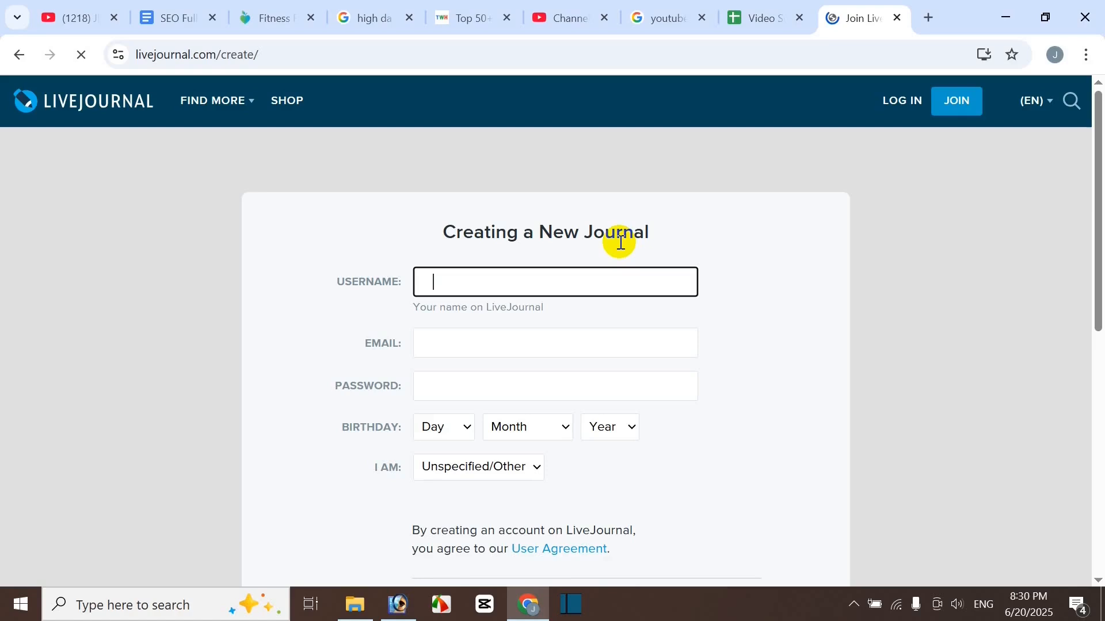
Try registering with a Google account, then come back to the LiveJournal sign-up form
{"action": "scroll", "coordinate": [627, 365], "scroll_direction": "down", "scroll_amount": 3}
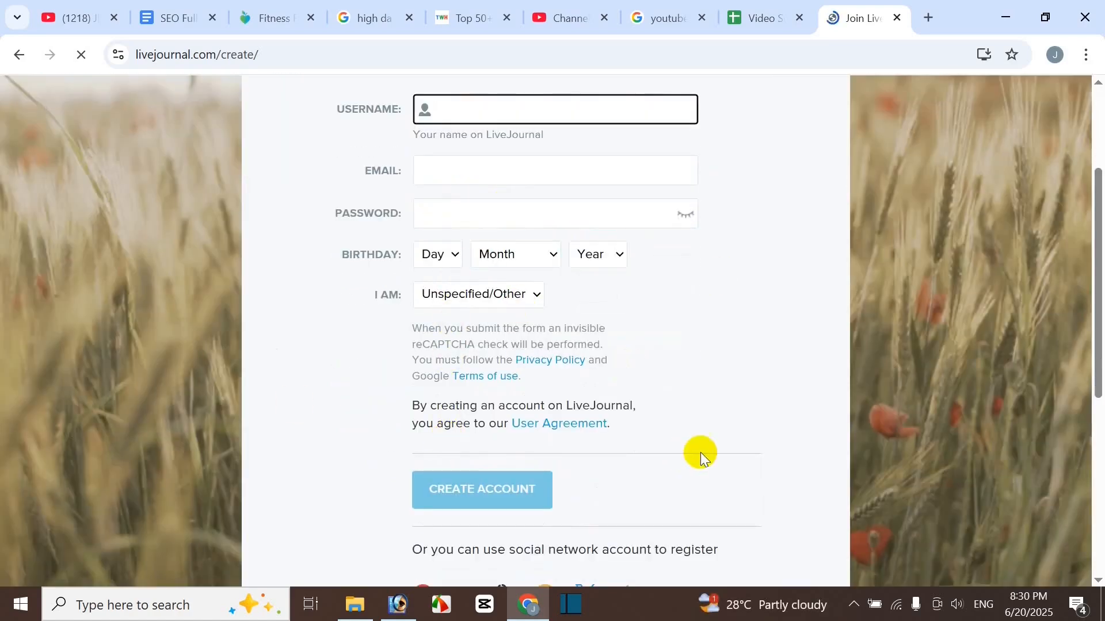
{"action": "scroll", "coordinate": [707, 452], "scroll_direction": "down", "scroll_amount": 2}
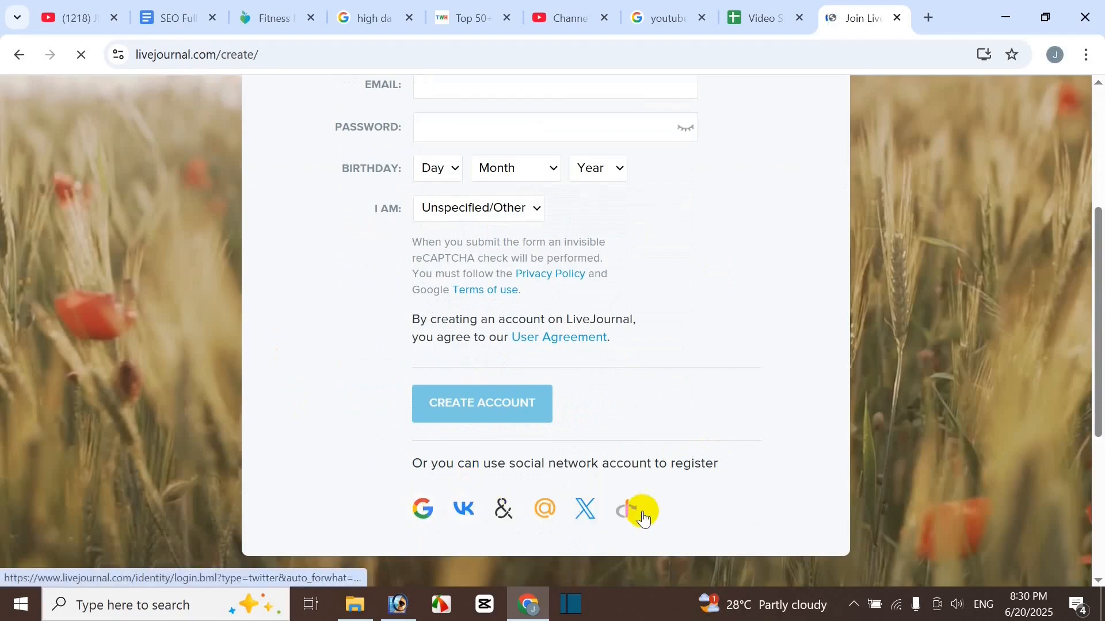
{"action": "left_click", "coordinate": [424, 510]}
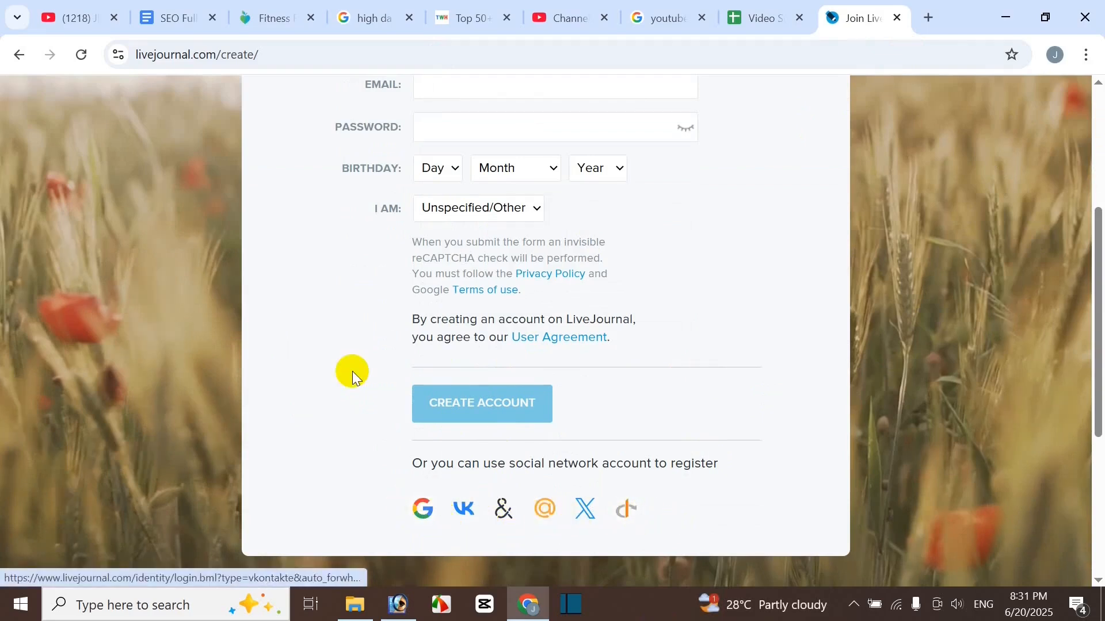
{"action": "scroll", "coordinate": [567, 382], "scroll_direction": "up", "scroll_amount": 3}
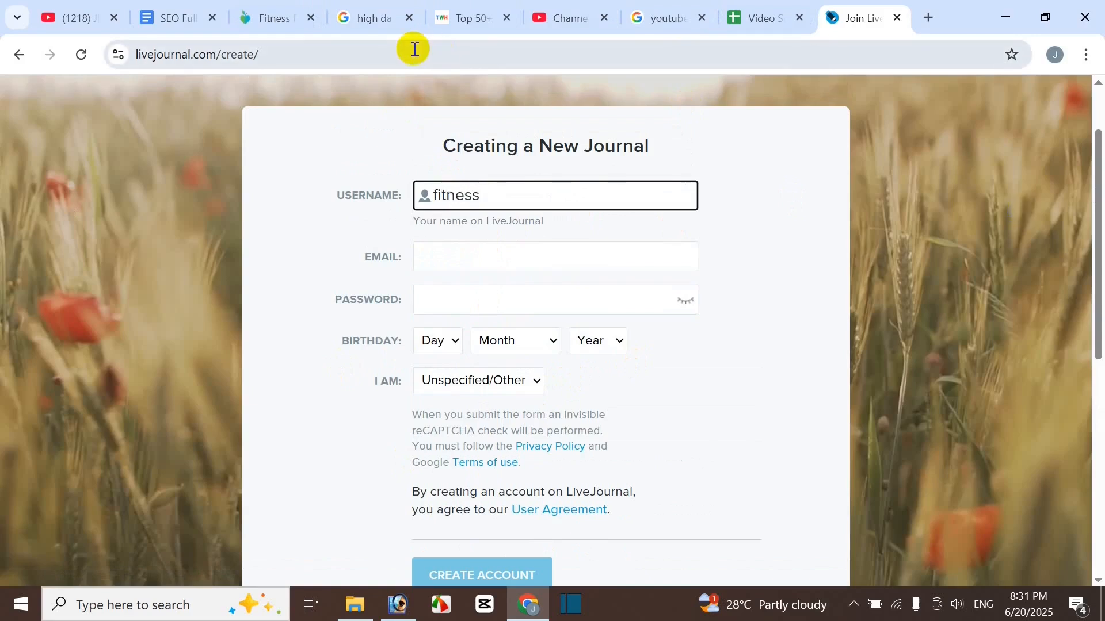
{"action": "left_click", "coordinate": [262, 18]}
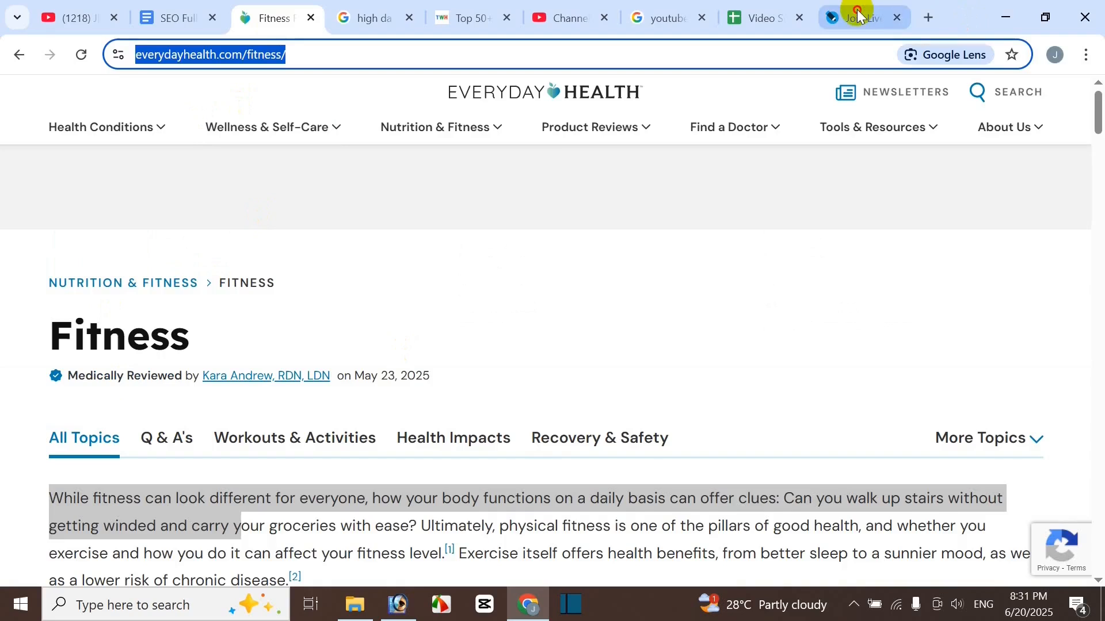
{"action": "left_click", "coordinate": [856, 16]}
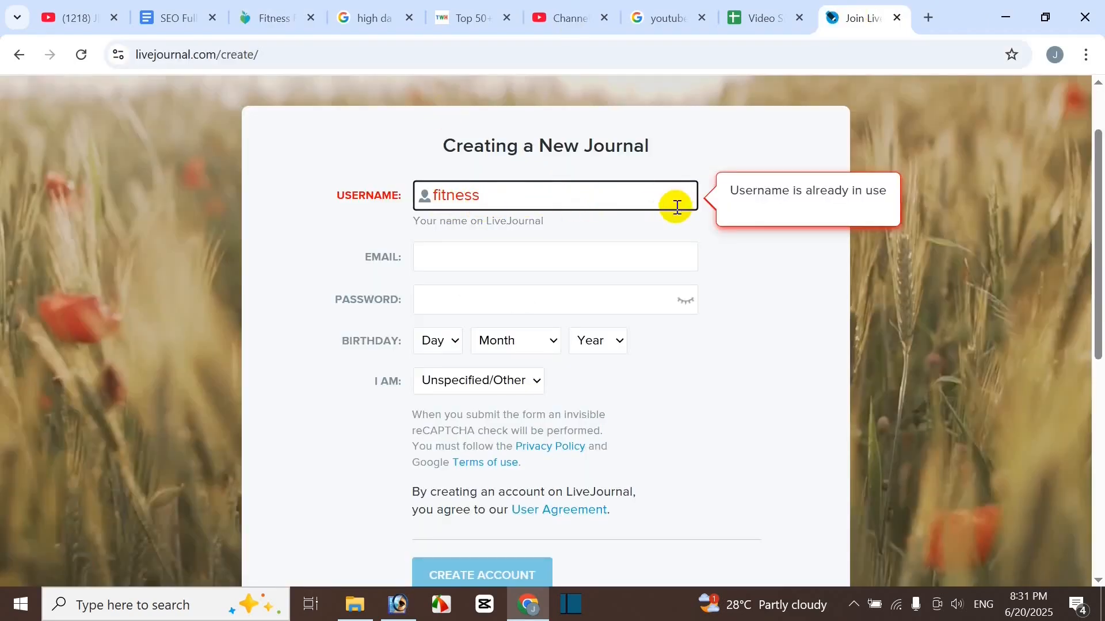
Replace the rejected username with a new one ending in 'fitness1'
{"action": "key", "text": "Home"}
{"action": "type", "text": "heal"}
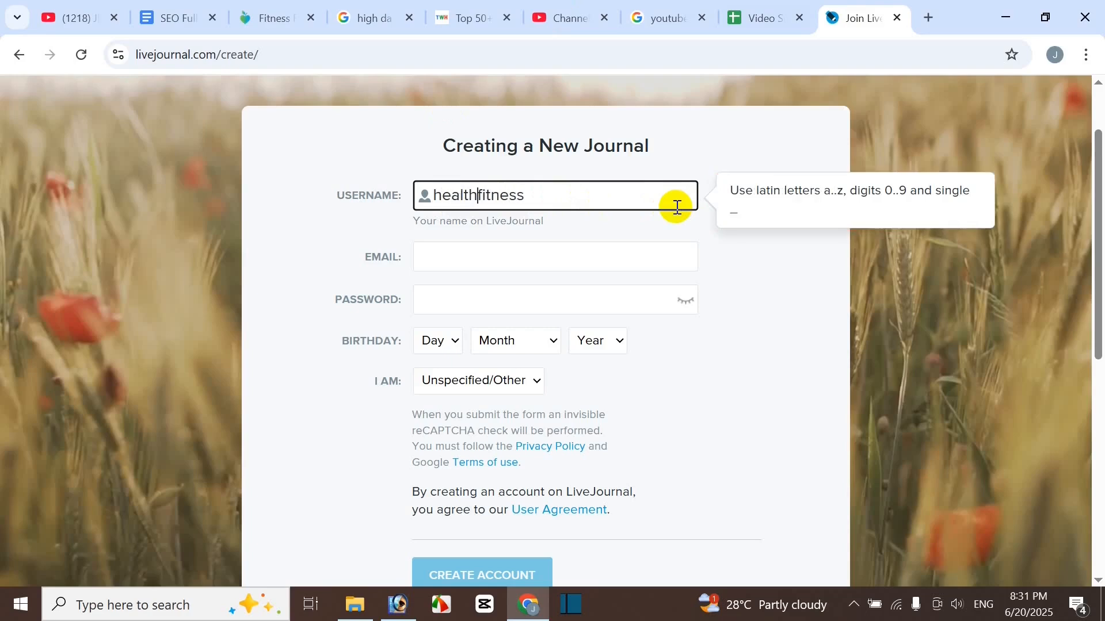
{"action": "left_click", "coordinate": [509, 266]}
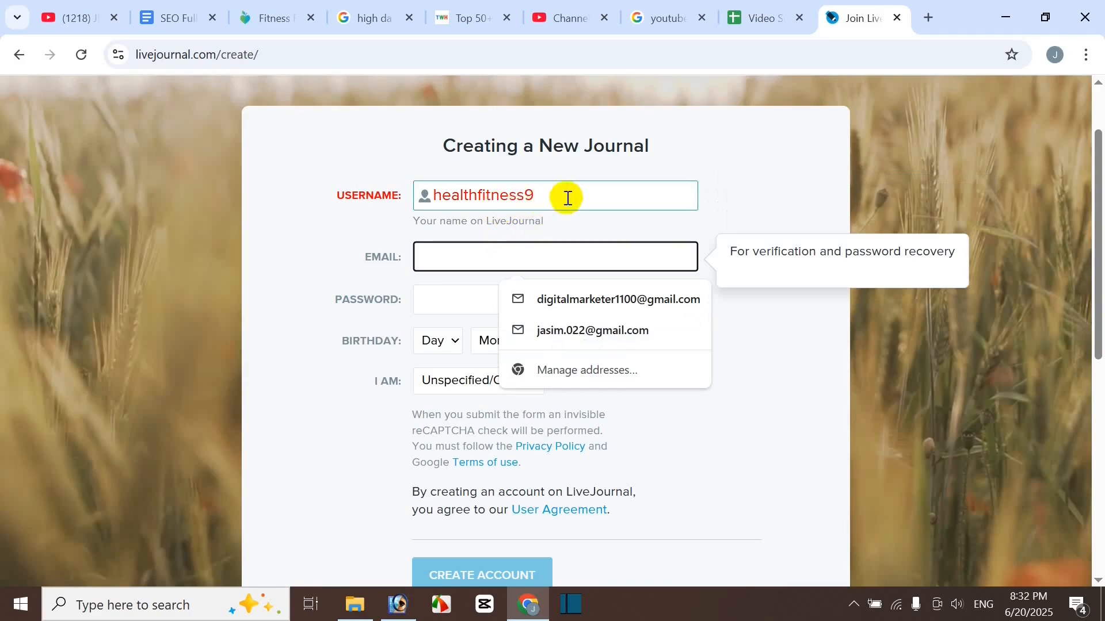
{"action": "left_click_drag", "start_coordinate": [568, 196], "coordinate": [432, 195]}
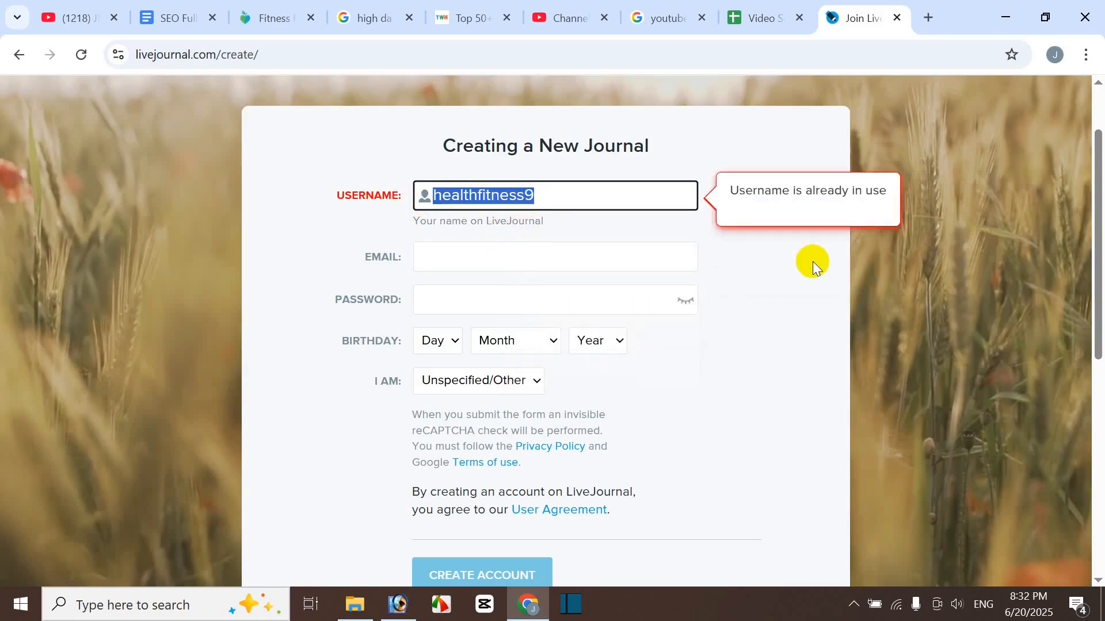
{"action": "type", "text": "fi"}
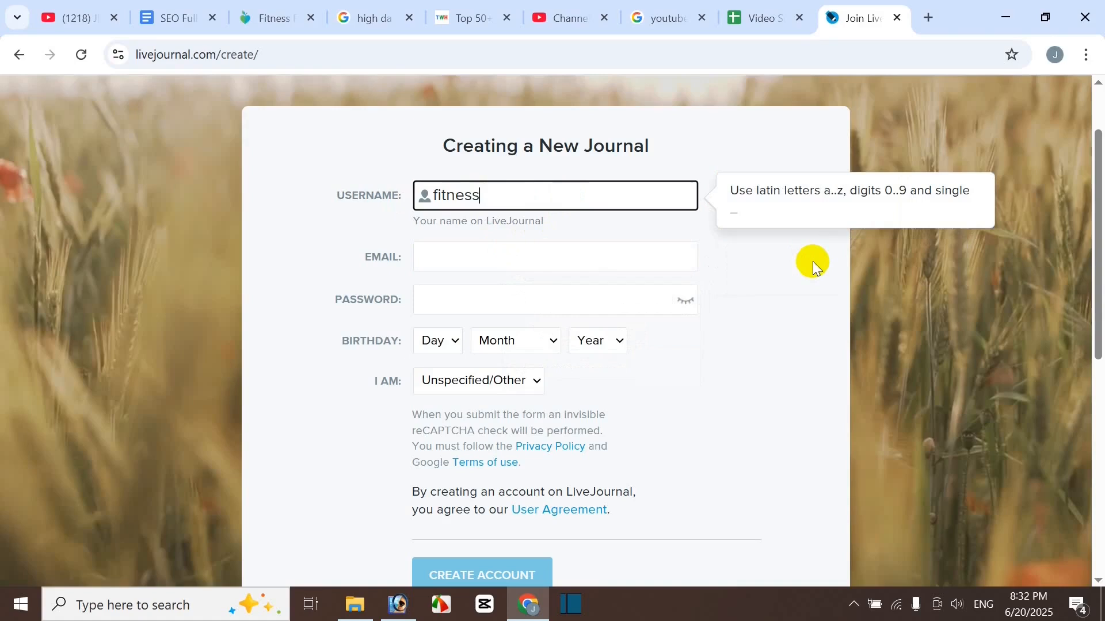
{"action": "type", "text": "tness1"}
{"action": "left_click", "coordinate": [518, 258]}
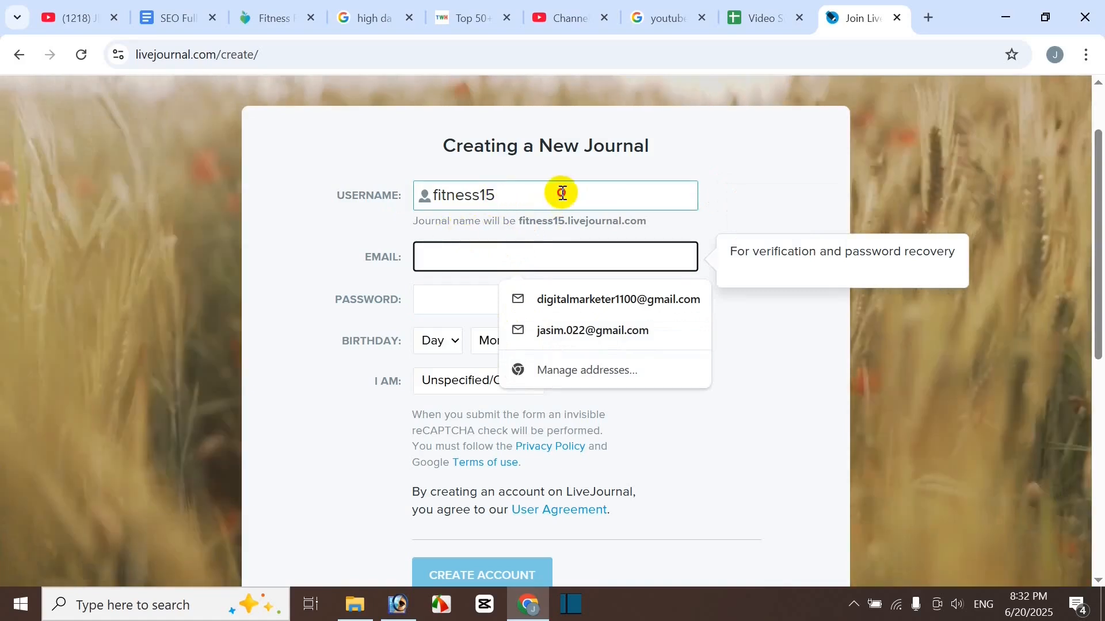
{"action": "left_click", "coordinate": [561, 196]}
Copy the signed-in Google account's email into the Email field and enter a password
{"action": "left_click", "coordinate": [459, 254]}
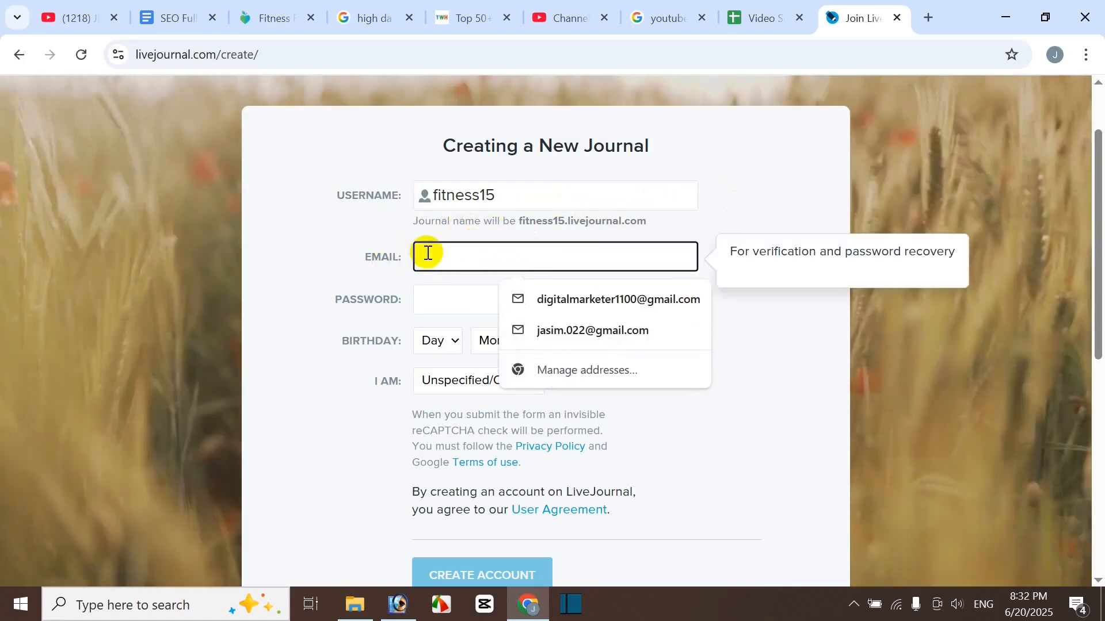
{"action": "left_click", "coordinate": [933, 17]}
{"action": "left_click", "coordinate": [1077, 131]}
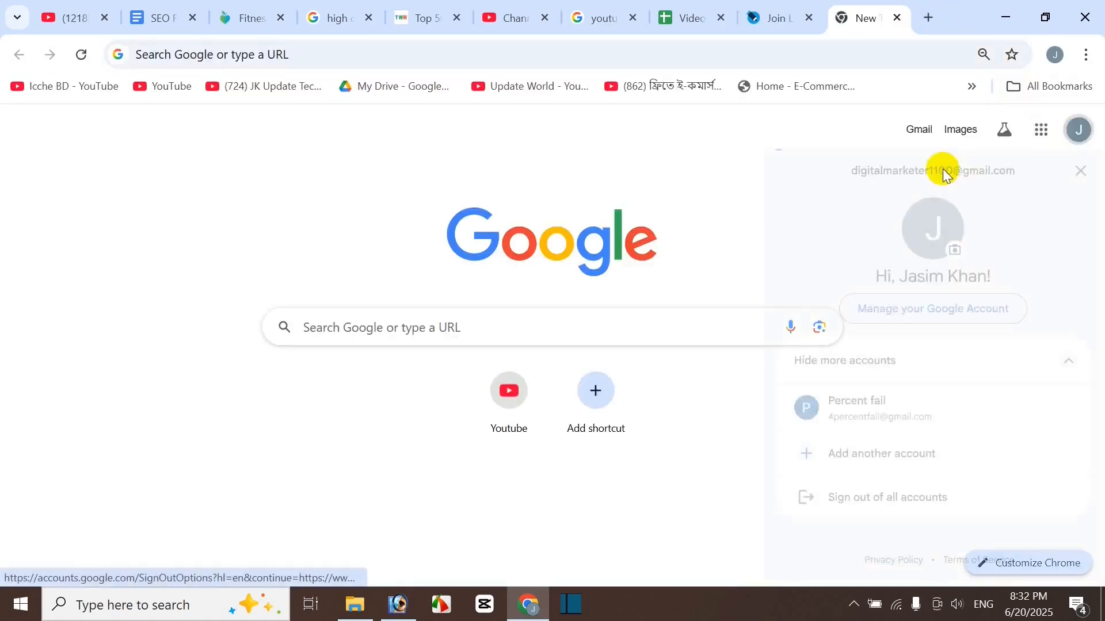
{"action": "triple_click", "coordinate": [866, 180]}
{"action": "key", "text": "ctrl+c"}
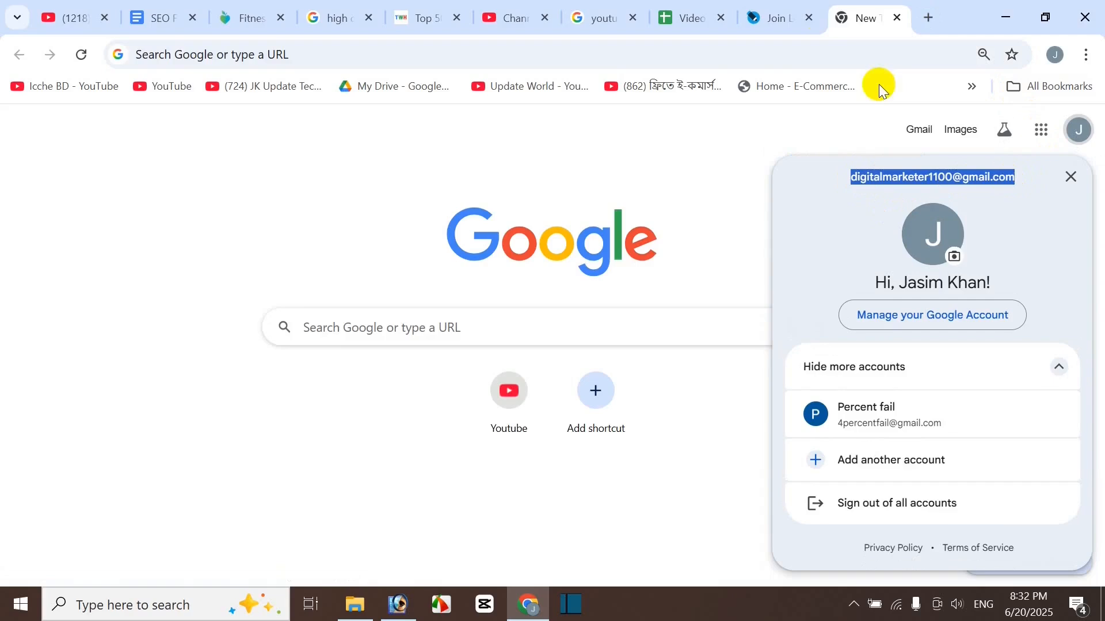
{"action": "left_click", "coordinate": [765, 18]}
{"action": "key", "text": "ctrl+v"}
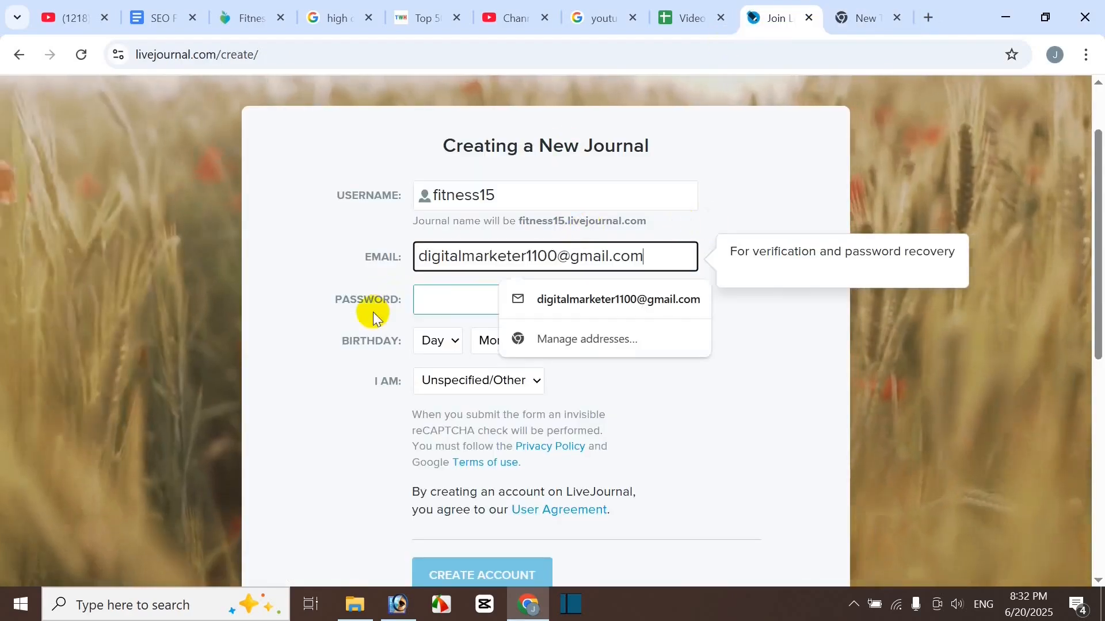
{"action": "left_click", "coordinate": [447, 301]}
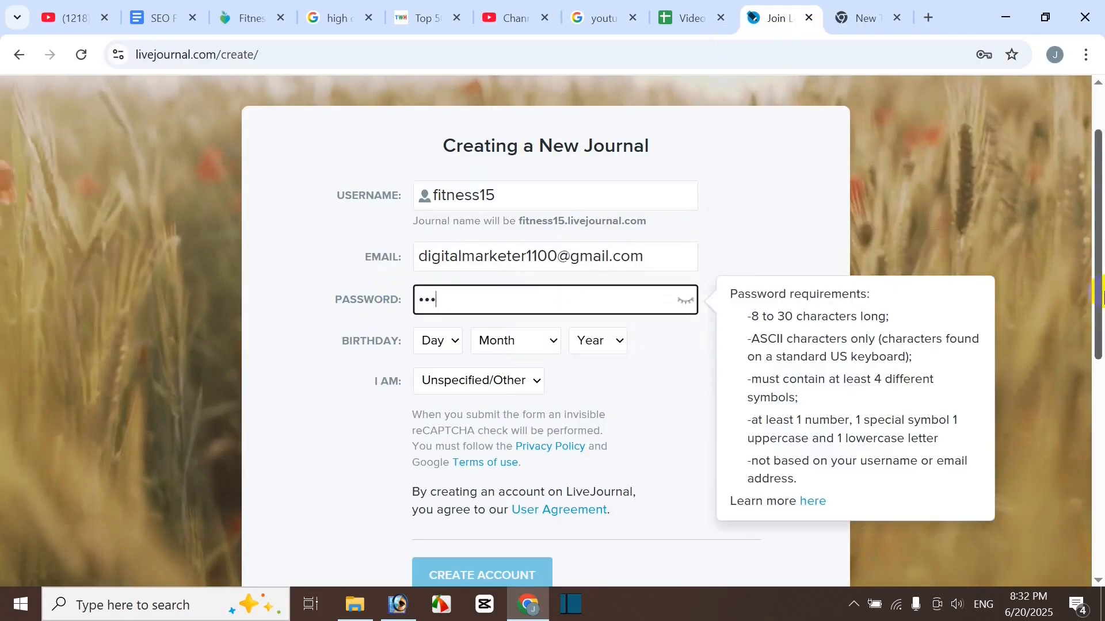
{"action": "type", "text": "••"}
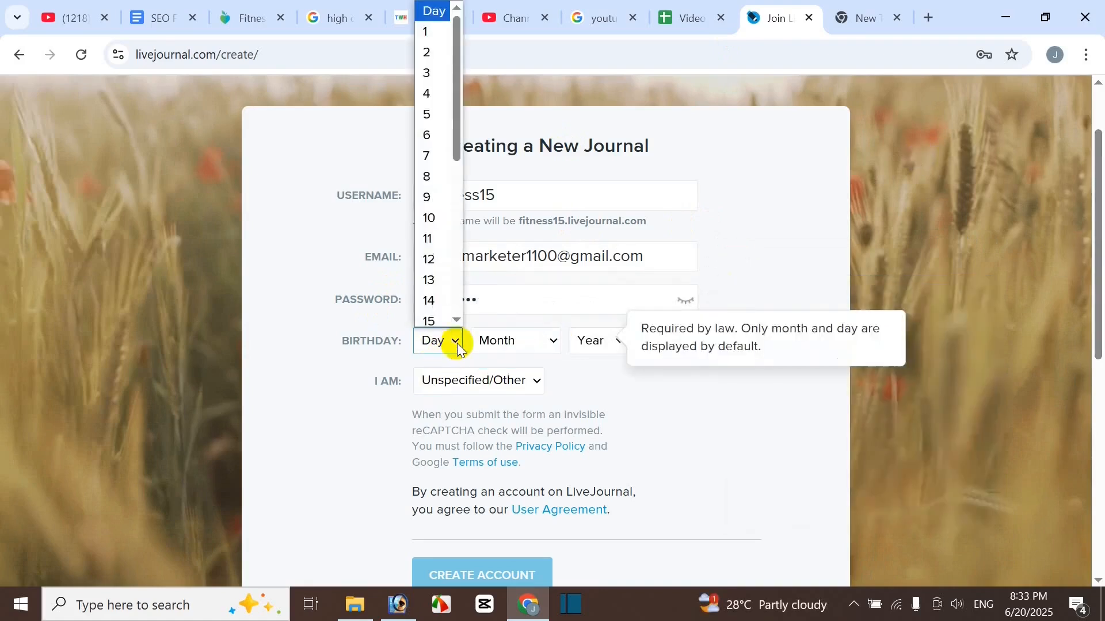
Set the birthday to 9 June 2000 and gender to Male, then submit the form
{"action": "left_click", "coordinate": [426, 196]}
{"action": "left_click", "coordinate": [509, 342]}
{"action": "left_click", "coordinate": [516, 189]}
{"action": "left_click", "coordinate": [623, 338]}
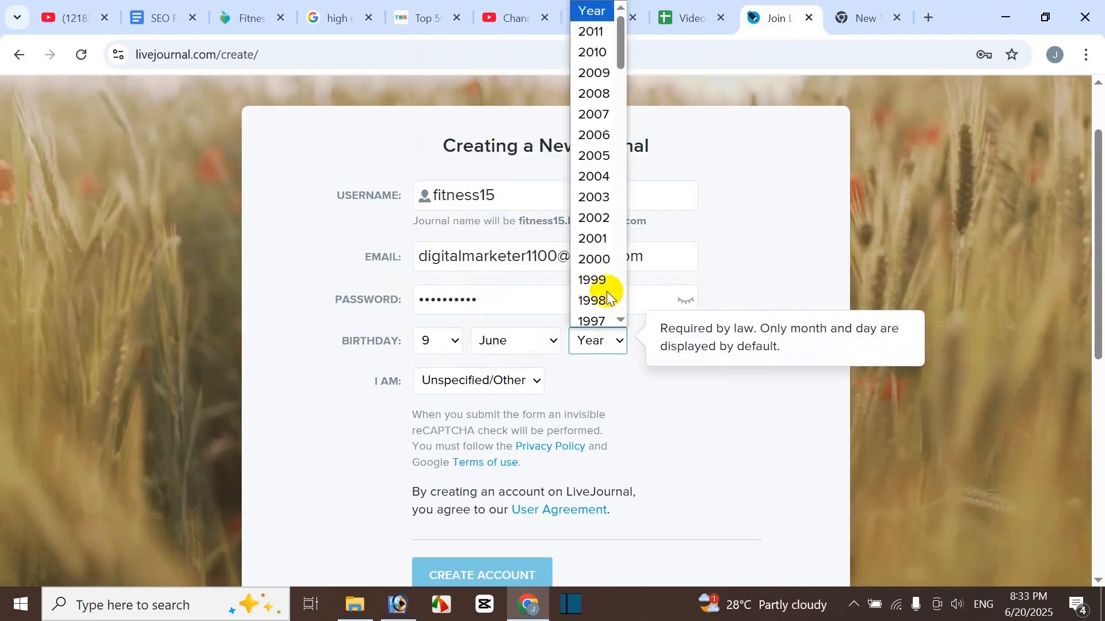
{"action": "left_click", "coordinate": [588, 175]}
{"action": "left_click", "coordinate": [616, 338]}
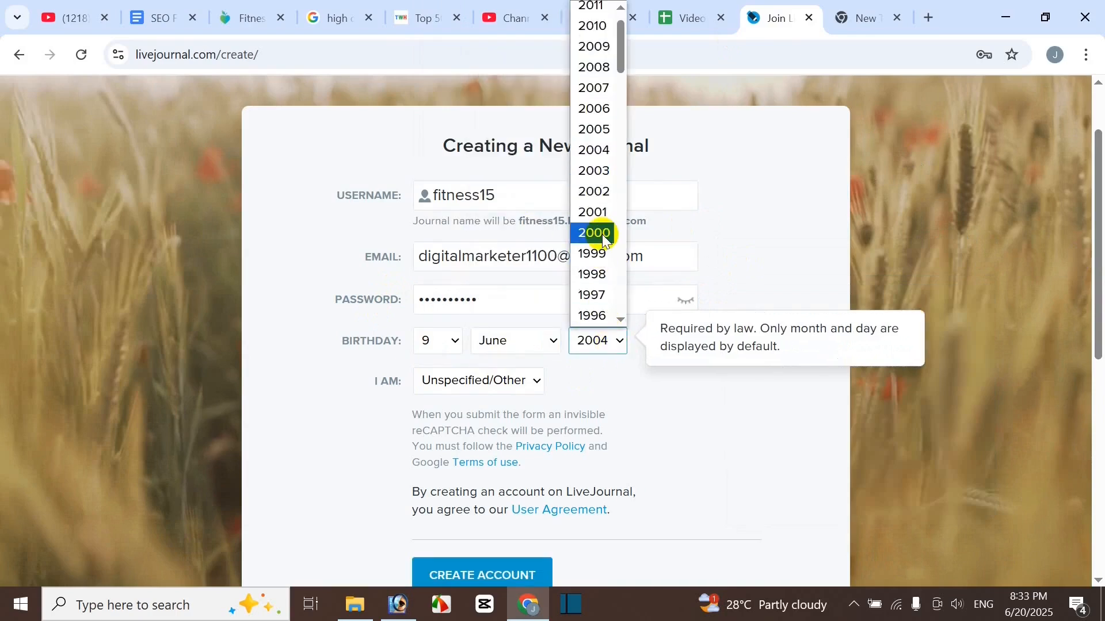
{"action": "left_click", "coordinate": [602, 234]}
{"action": "left_click", "coordinate": [420, 387]}
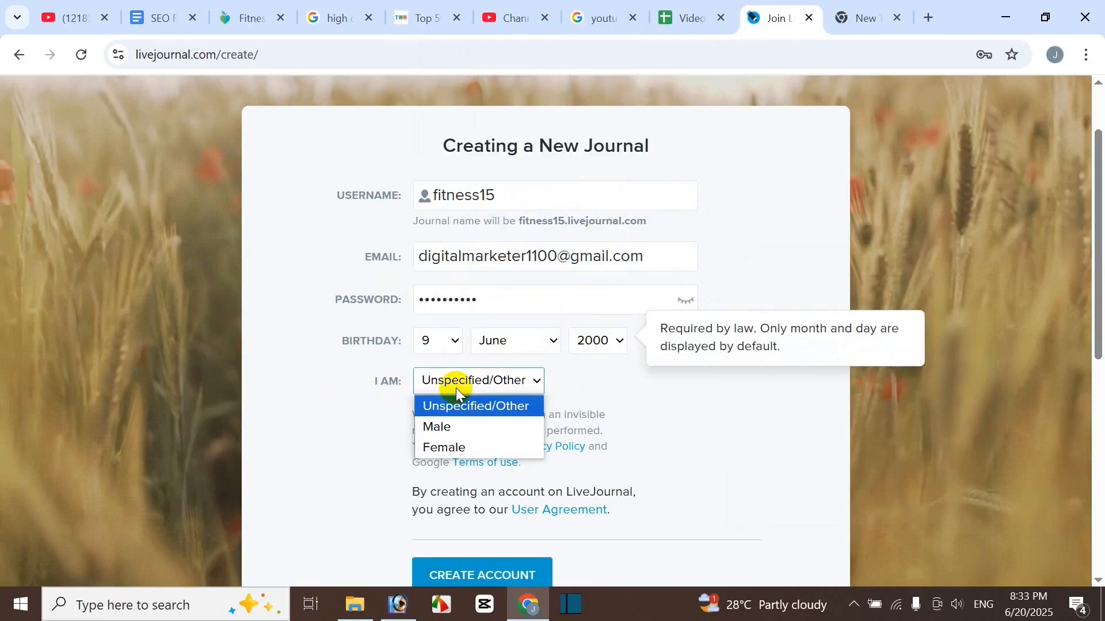
{"action": "left_click", "coordinate": [461, 427]}
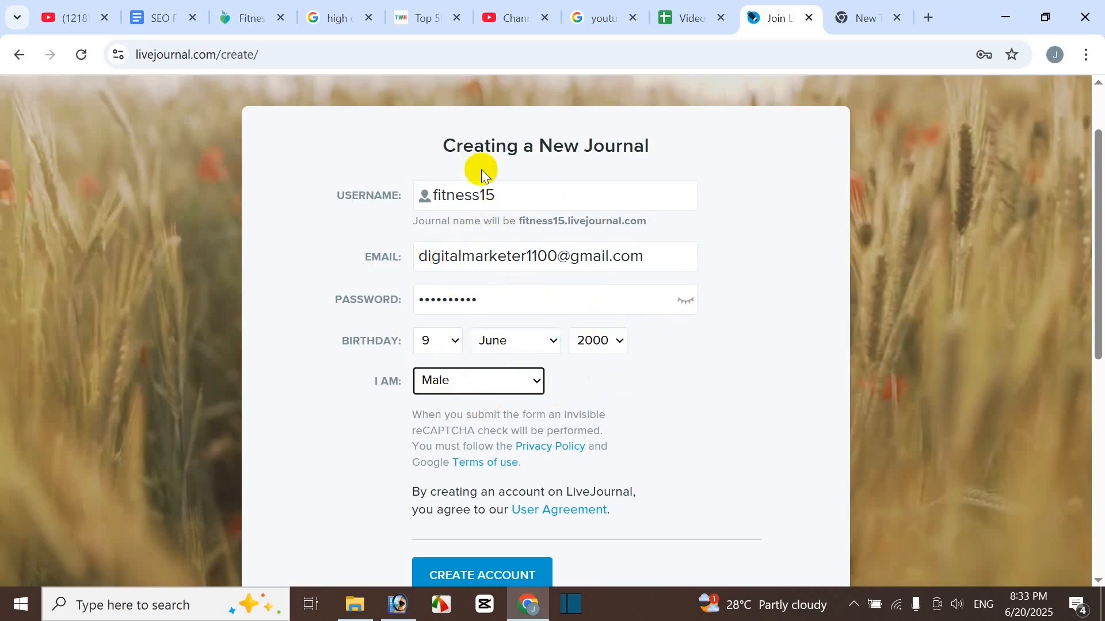
{"action": "scroll", "coordinate": [663, 464], "scroll_direction": "down", "scroll_amount": 1}
{"action": "left_click", "coordinate": [501, 492]}
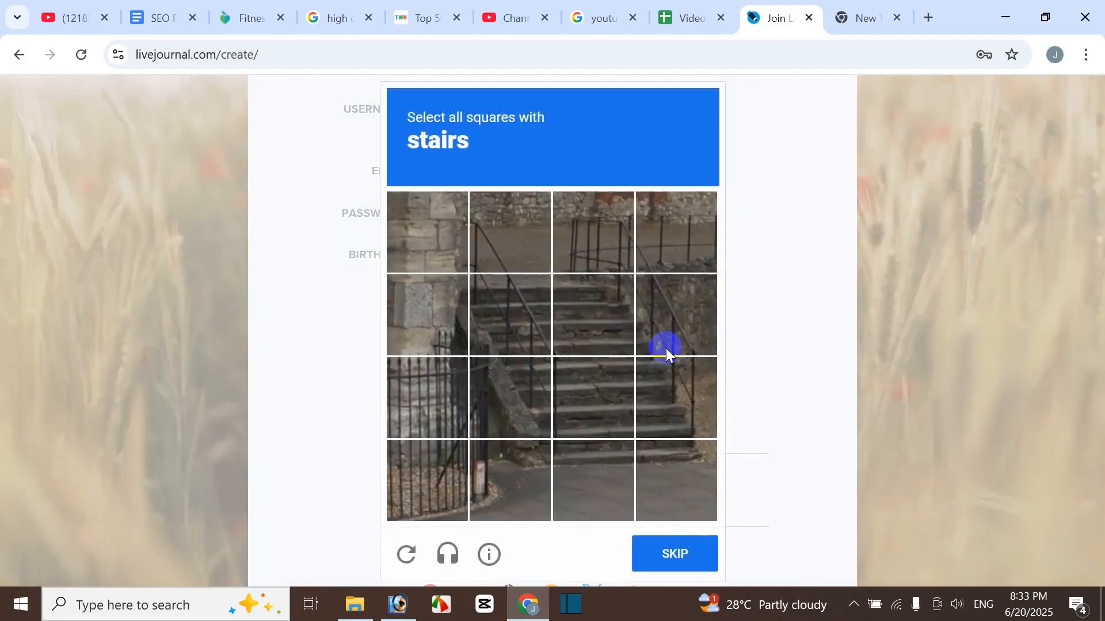
Mark the five stairs squares in the image check and submit it
{"action": "left_click", "coordinate": [535, 335]}
{"action": "left_click", "coordinate": [597, 320]}
{"action": "left_click", "coordinate": [603, 365]}
{"action": "left_click", "coordinate": [518, 400]}
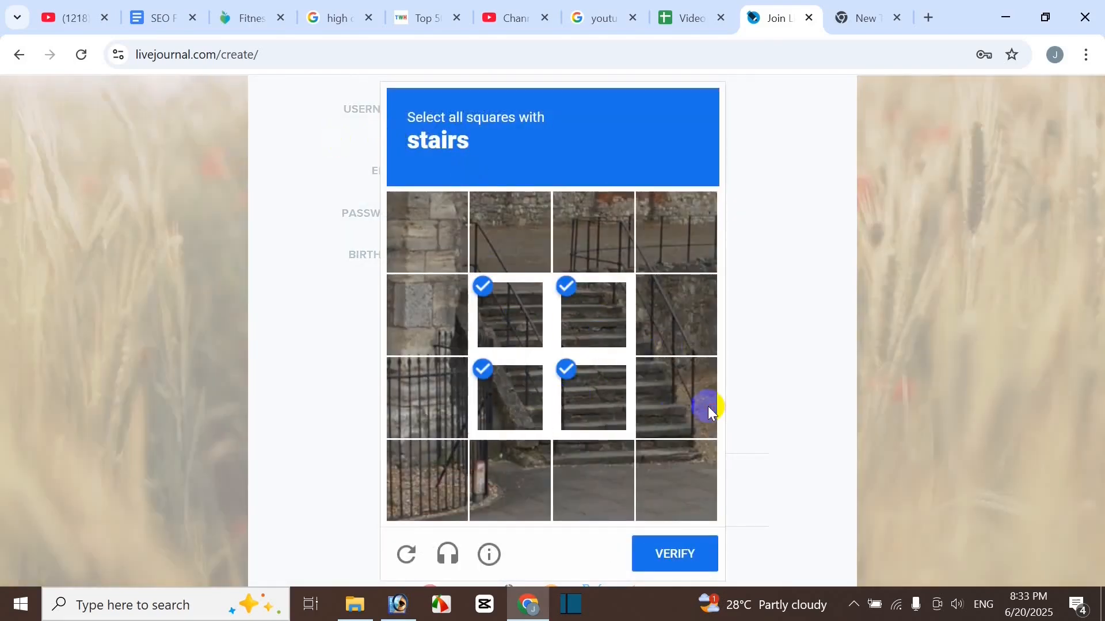
{"action": "left_click", "coordinate": [708, 406]}
{"action": "left_click", "coordinate": [684, 548]}
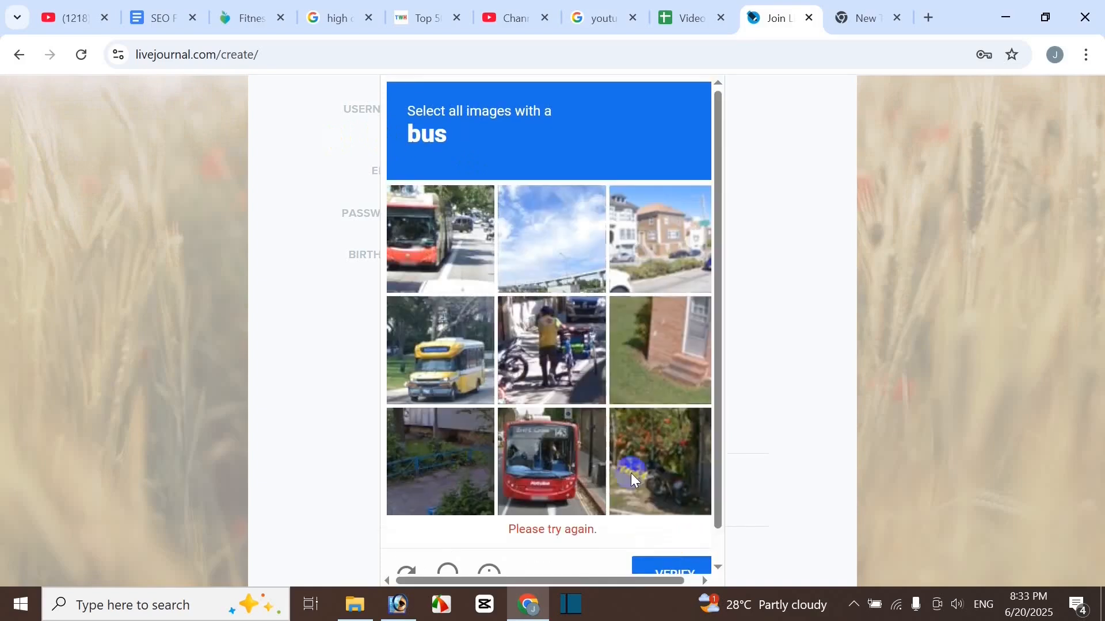
Pass the bus image challenge and decline Chrome's offer to save the password
{"action": "left_click", "coordinate": [549, 457]}
{"action": "left_click", "coordinate": [420, 268]}
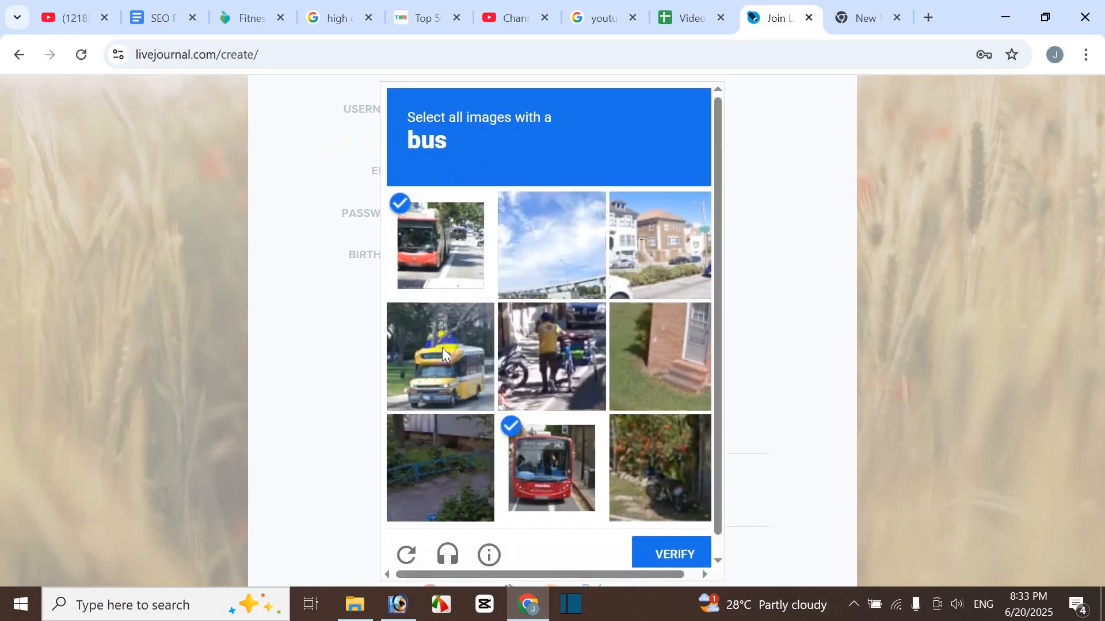
{"action": "left_click", "coordinate": [443, 352]}
{"action": "left_click", "coordinate": [670, 551]}
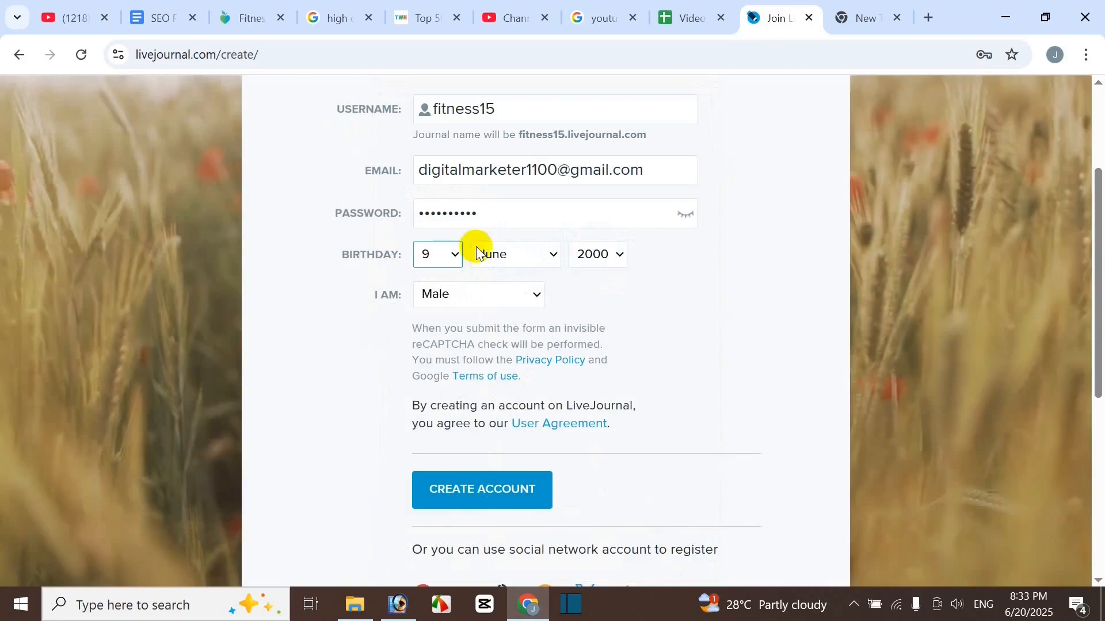
{"action": "scroll", "coordinate": [616, 339], "scroll_direction": "down", "scroll_amount": 3}
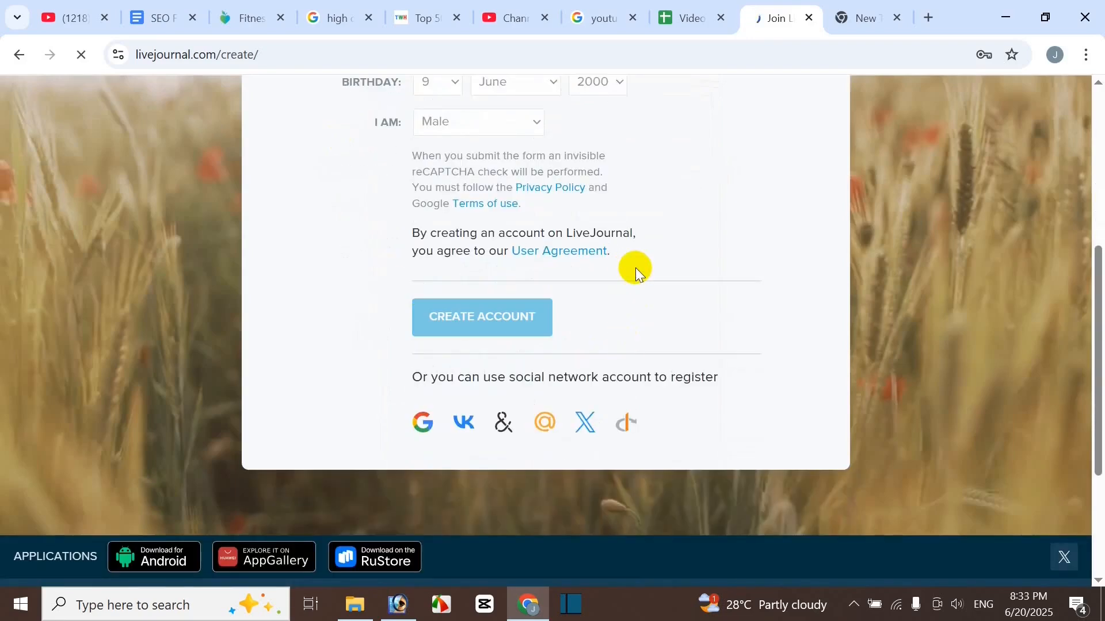
{"action": "scroll", "coordinate": [662, 271], "scroll_direction": "up", "scroll_amount": 2}
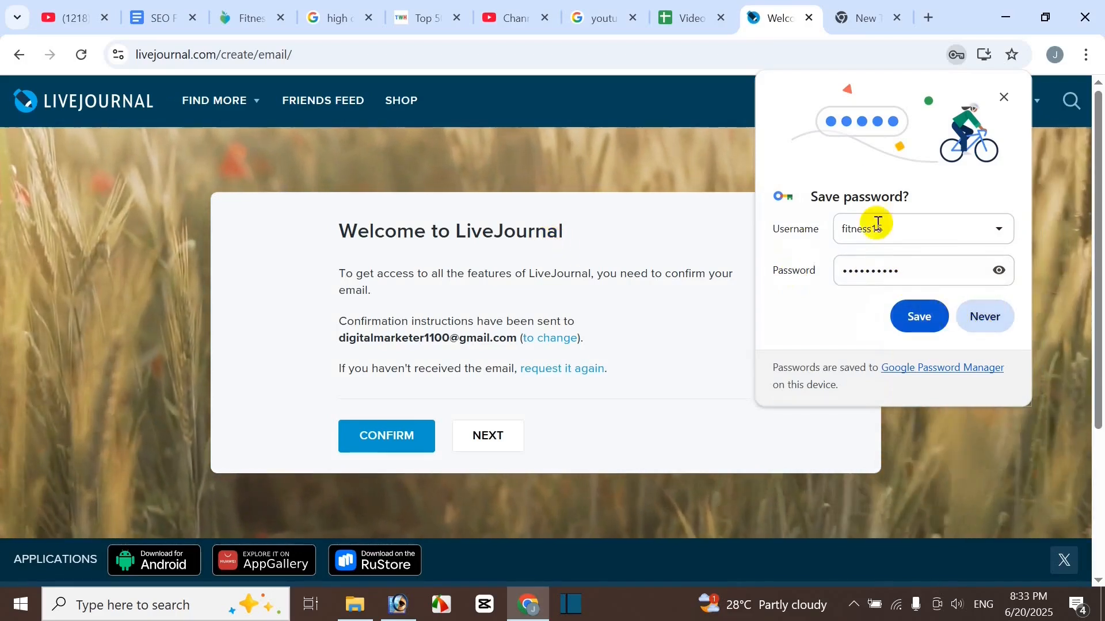
{"action": "left_click", "coordinate": [987, 318]}
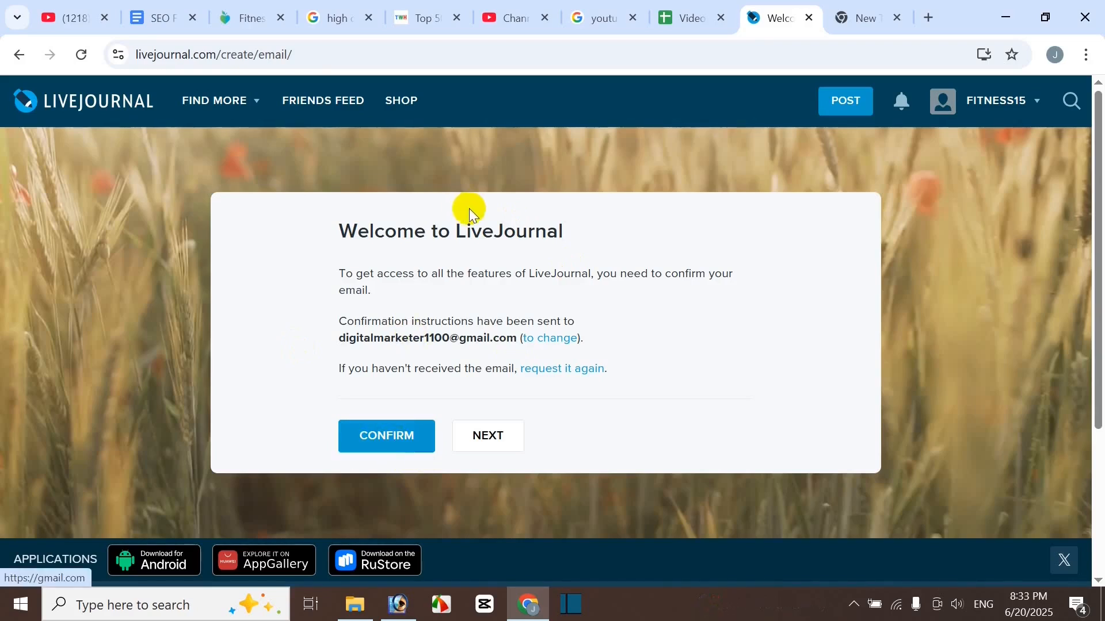
{"action": "left_click", "coordinate": [840, 14]}
Open the Welcome to LiveJournal email in Gmail and confirm the account's address
{"action": "left_click", "coordinate": [907, 131]}
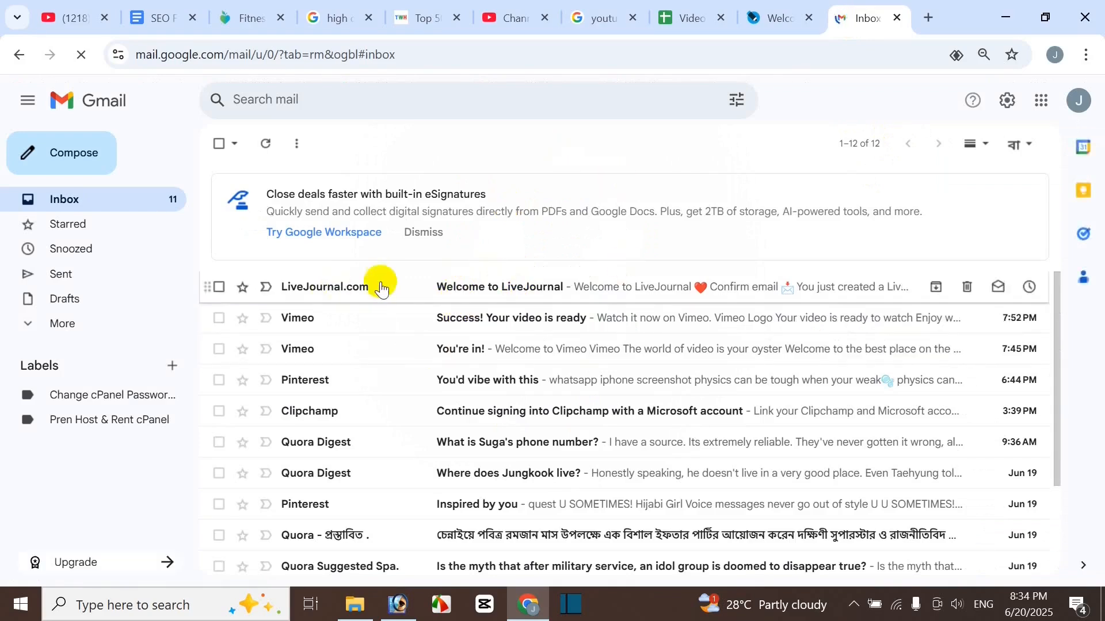
{"action": "left_click", "coordinate": [547, 286]}
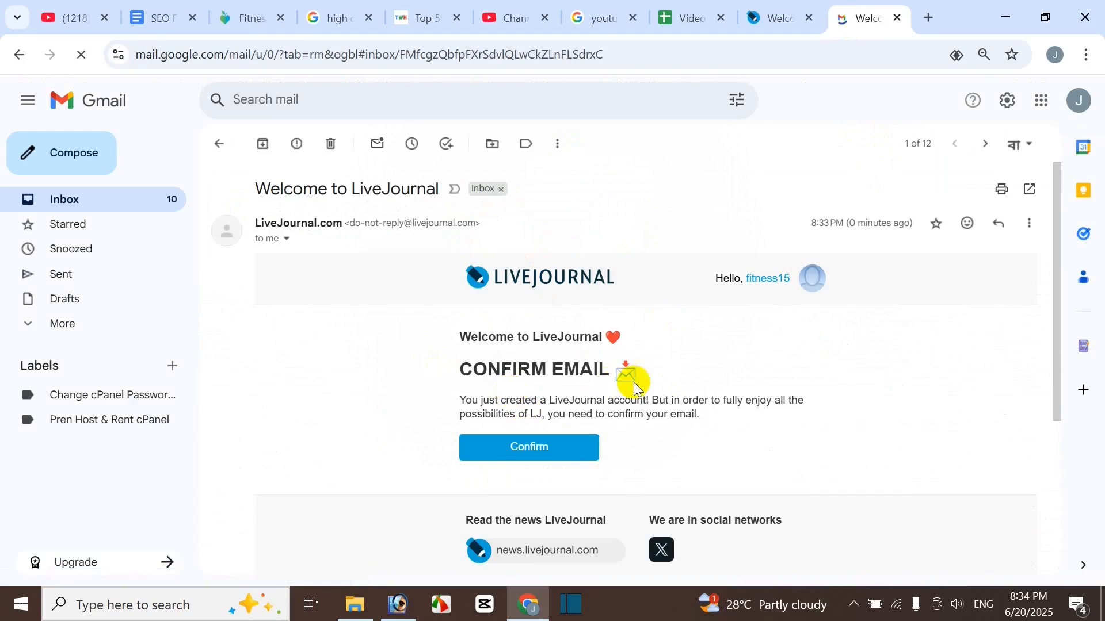
{"action": "left_click", "coordinate": [534, 452]}
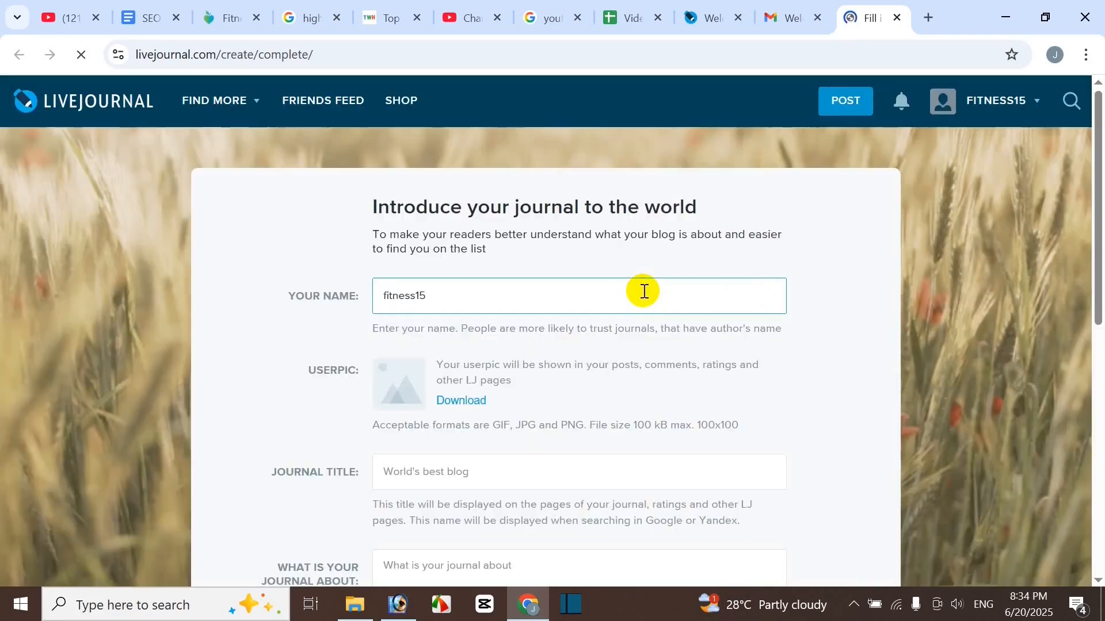
Close the outdated LiveJournal welcome tab and the Gmail tab
{"action": "scroll", "coordinate": [702, 327], "scroll_direction": "down", "scroll_amount": 4}
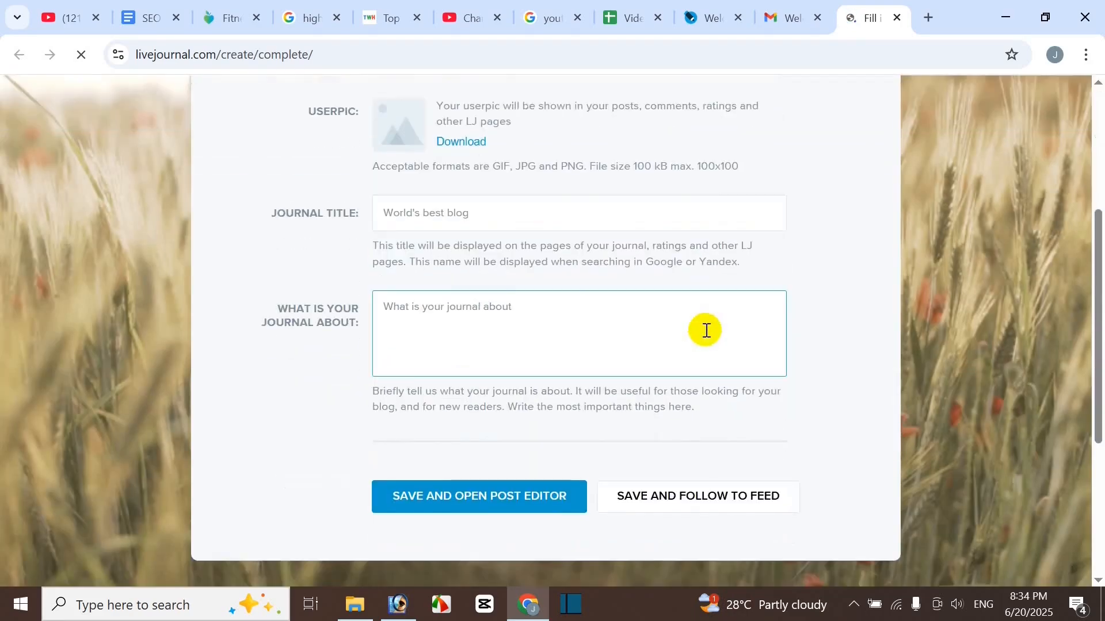
{"action": "scroll", "coordinate": [708, 331], "scroll_direction": "up", "scroll_amount": 4}
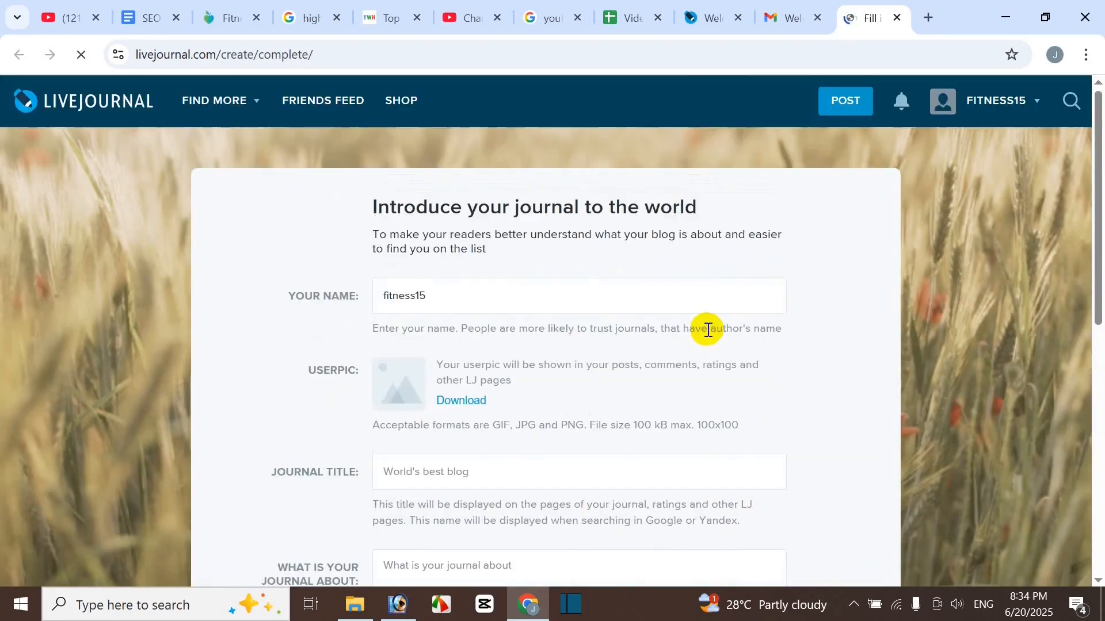
{"action": "left_click", "coordinate": [715, 23]}
{"action": "left_click", "coordinate": [737, 20]}
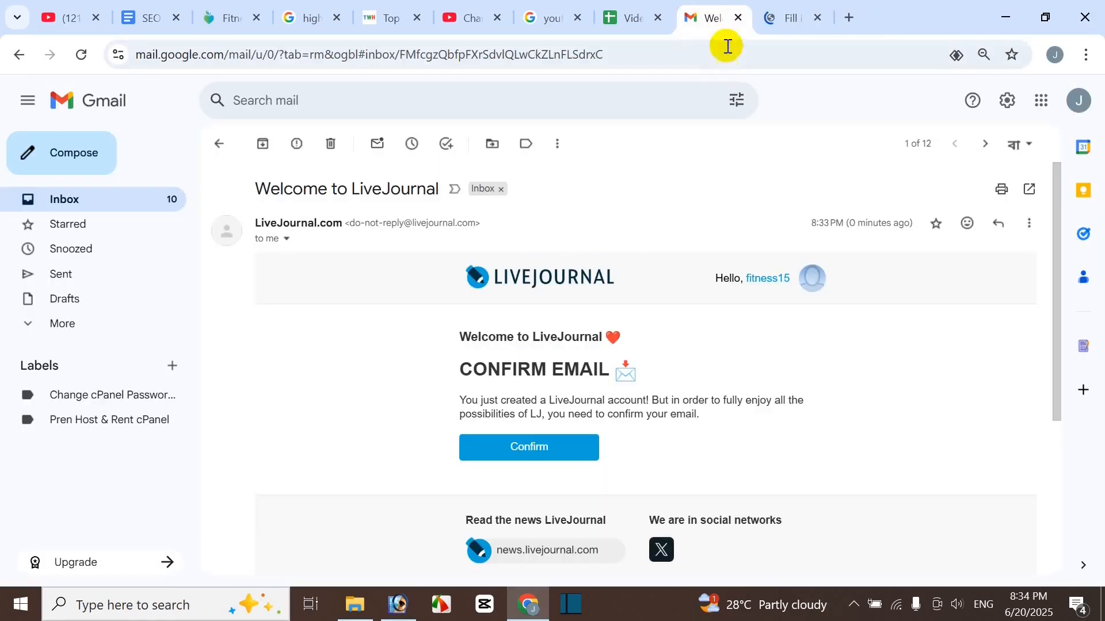
{"action": "left_click", "coordinate": [738, 19]}
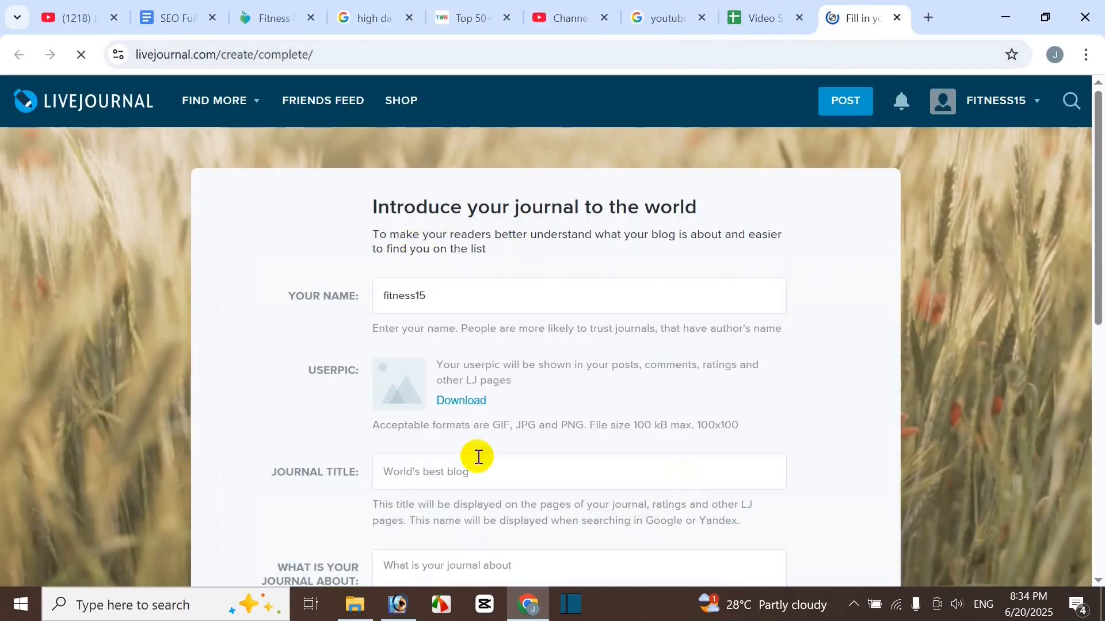
Save the journal introduction with Save and Follow to Feed
{"action": "left_click", "coordinate": [506, 305]}
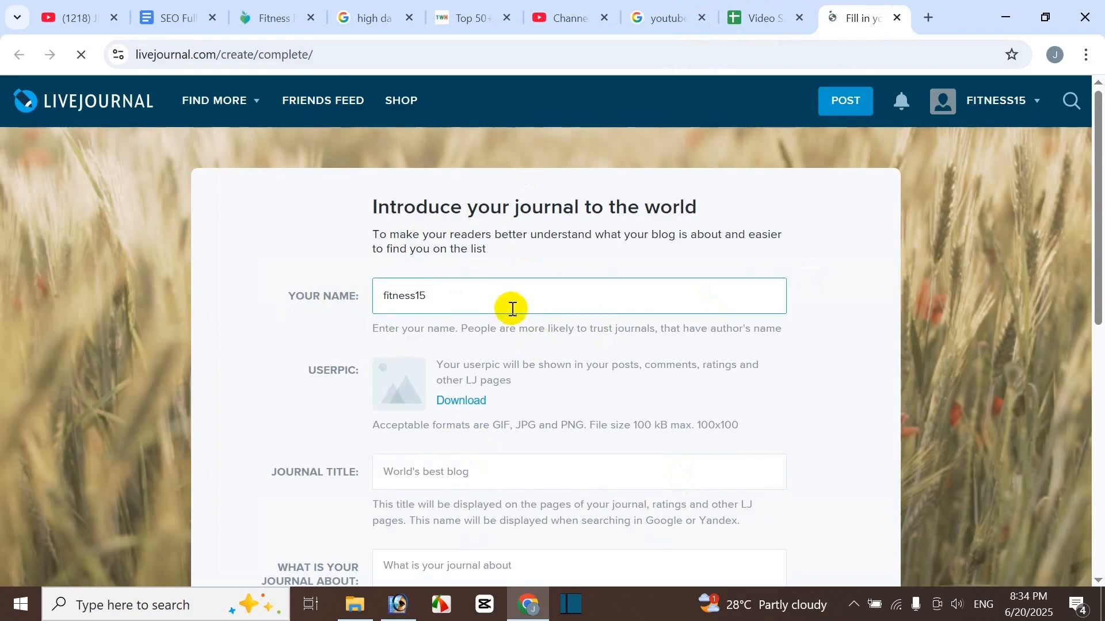
{"action": "scroll", "coordinate": [512, 309], "scroll_direction": "down", "scroll_amount": 2}
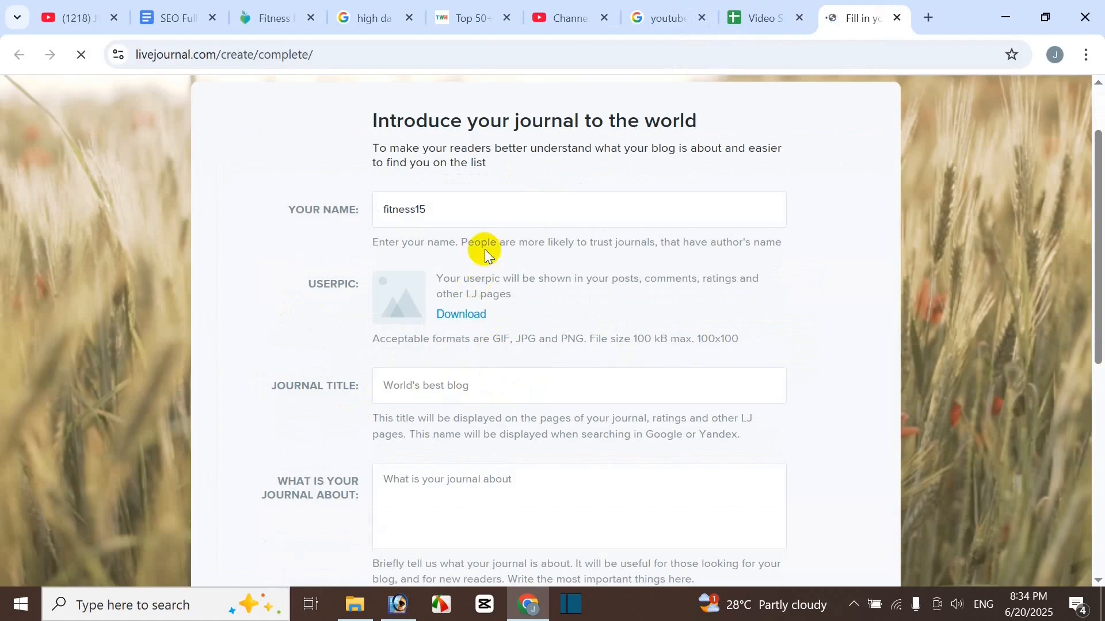
{"action": "scroll", "coordinate": [469, 423], "scroll_direction": "down", "scroll_amount": 2}
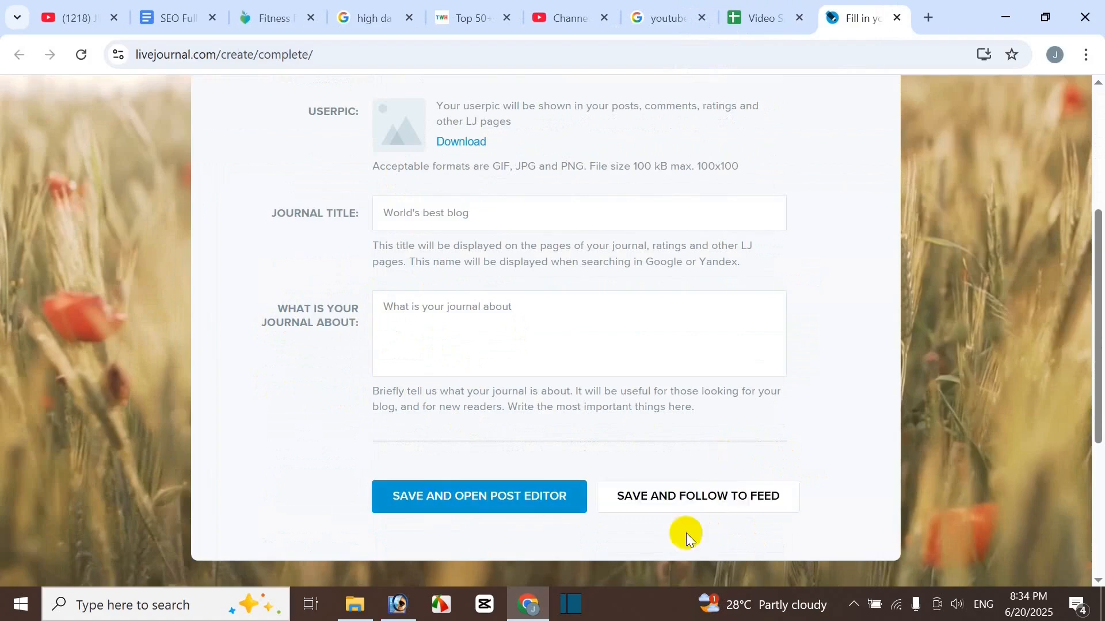
{"action": "left_click", "coordinate": [738, 503]}
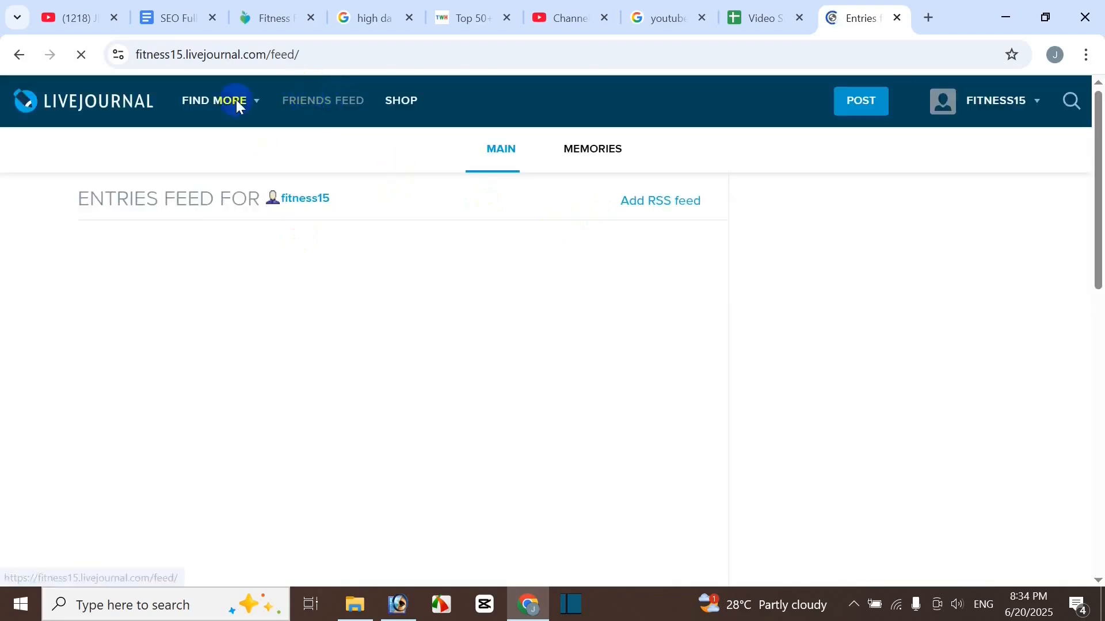
Go through the account menu's settings to the Manage Userpics page
{"action": "left_click", "coordinate": [419, 115]}
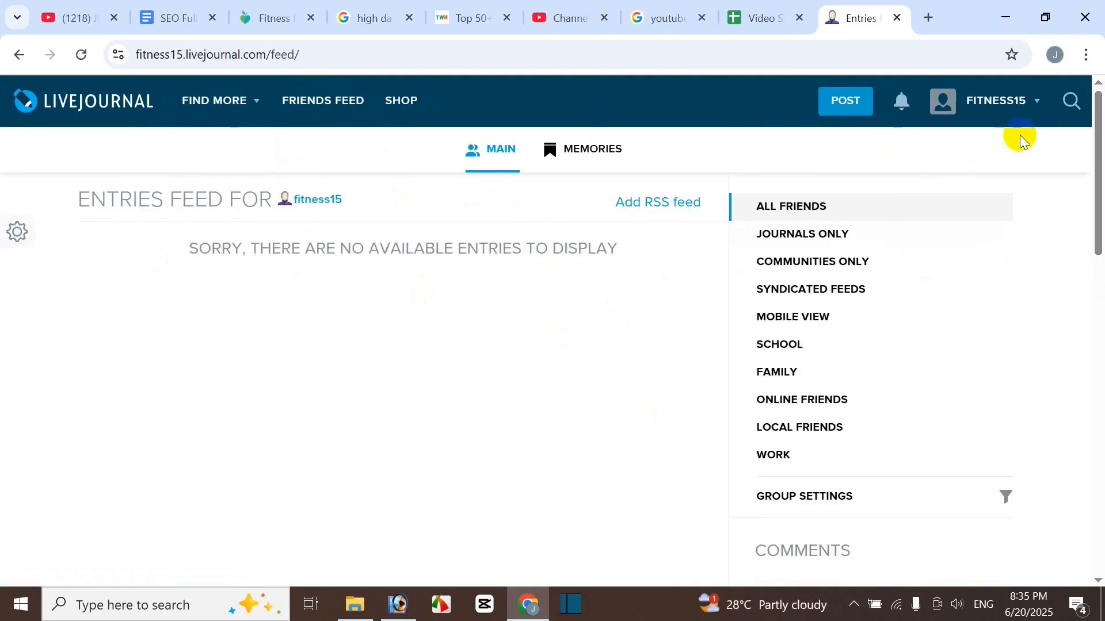
{"action": "left_click", "coordinate": [1034, 112]}
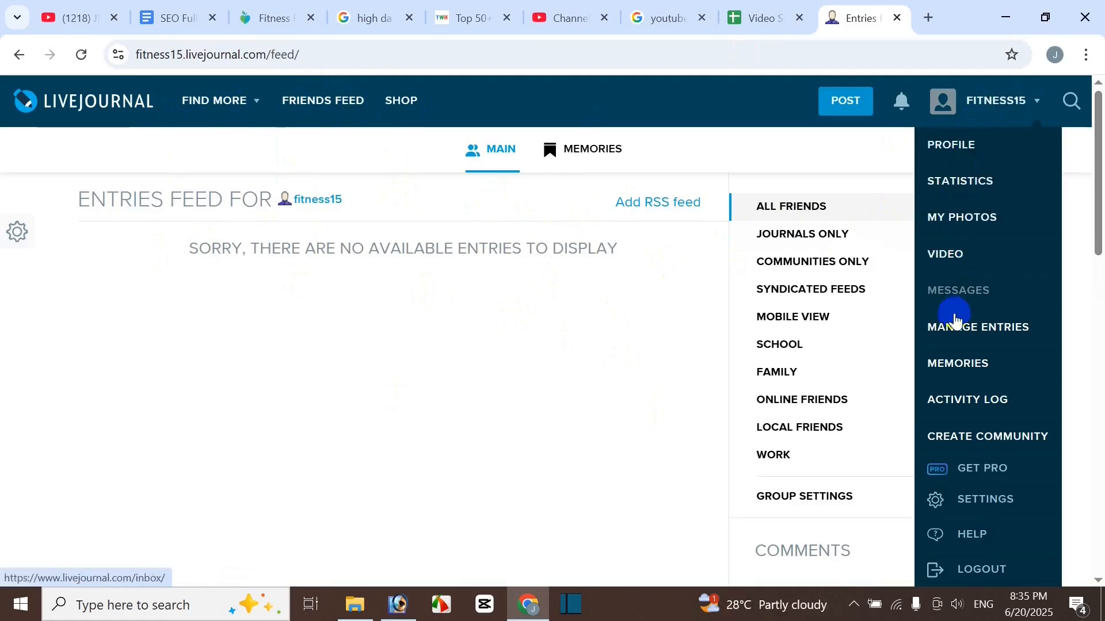
{"action": "left_click", "coordinate": [984, 502]}
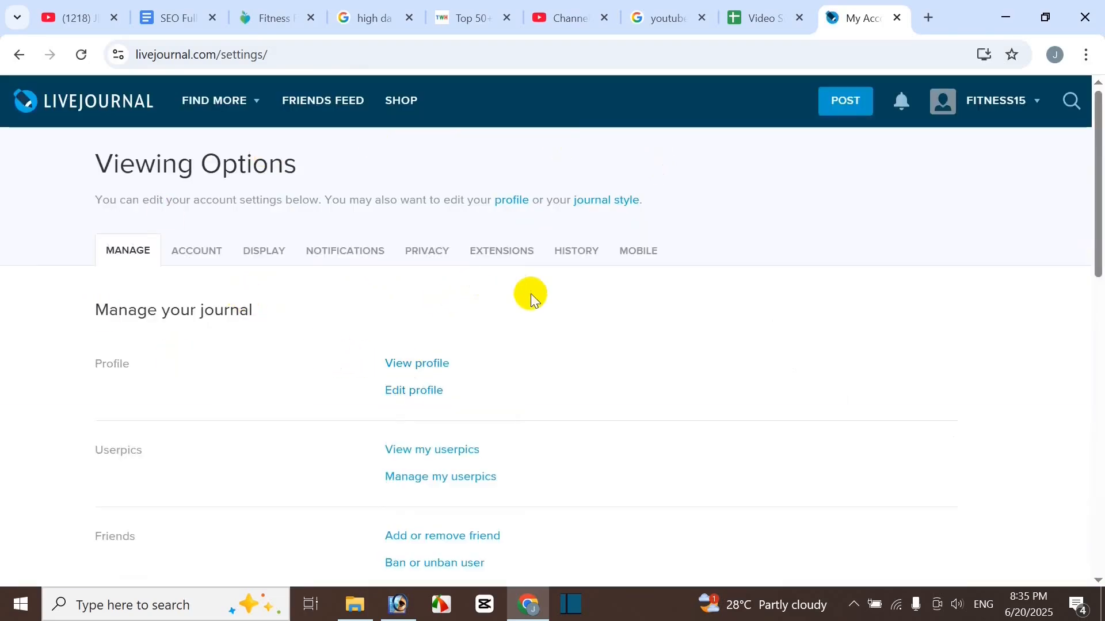
{"action": "scroll", "coordinate": [532, 295], "scroll_direction": "down", "scroll_amount": 1}
{"action": "scroll", "coordinate": [534, 297], "scroll_direction": "down", "scroll_amount": 1}
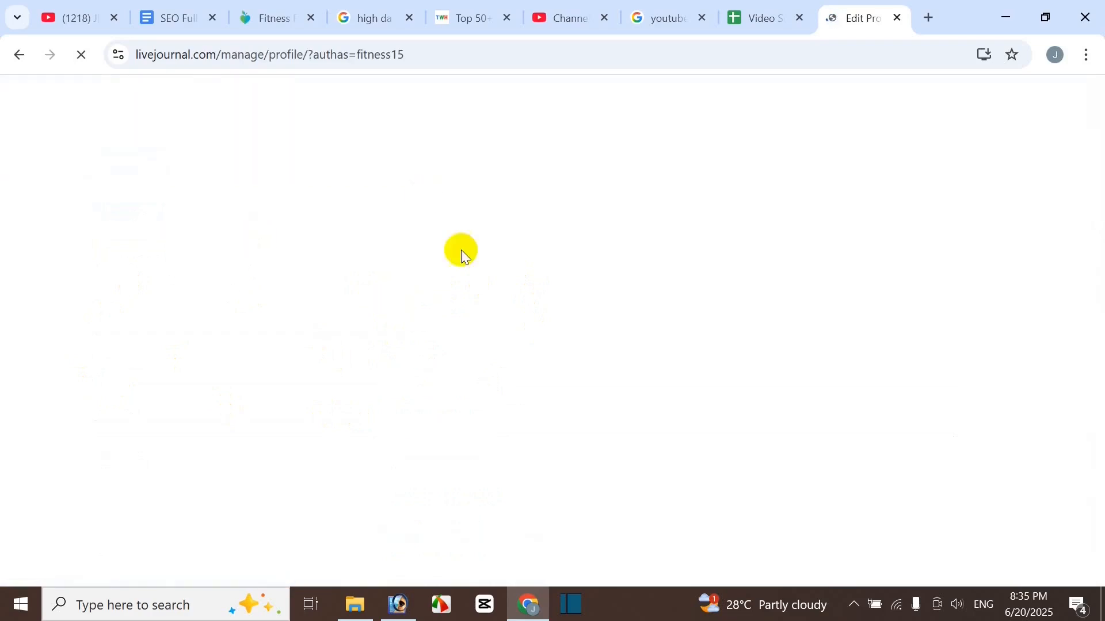
{"action": "scroll", "coordinate": [554, 295], "scroll_direction": "down", "scroll_amount": 2}
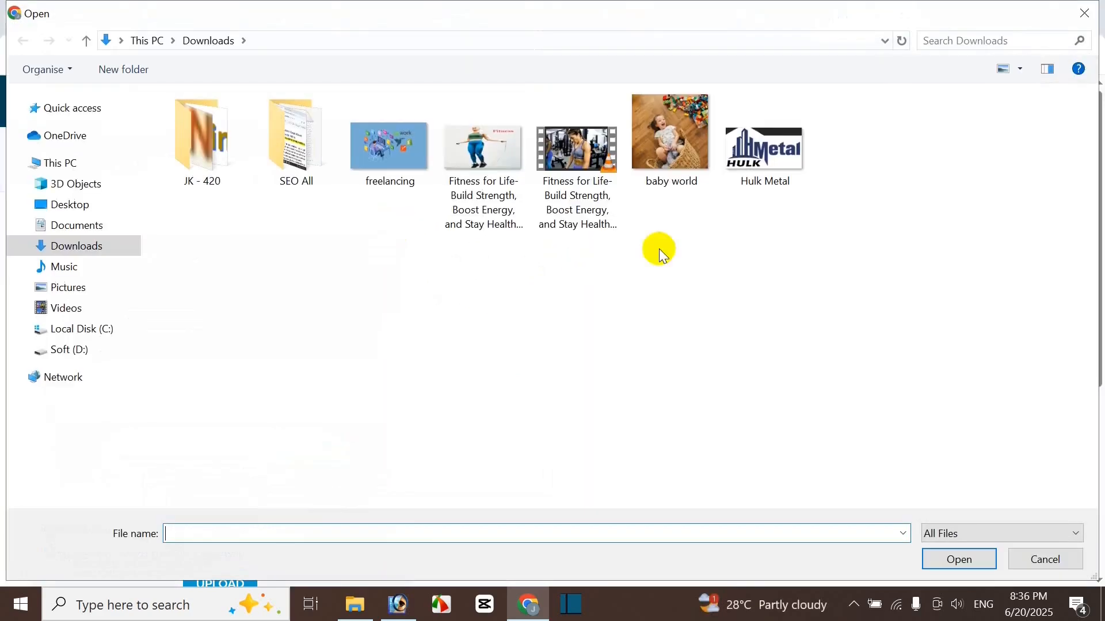
Upload baby world.png as the userpic with Keep Square ticked
{"action": "double_click", "coordinate": [682, 146]}
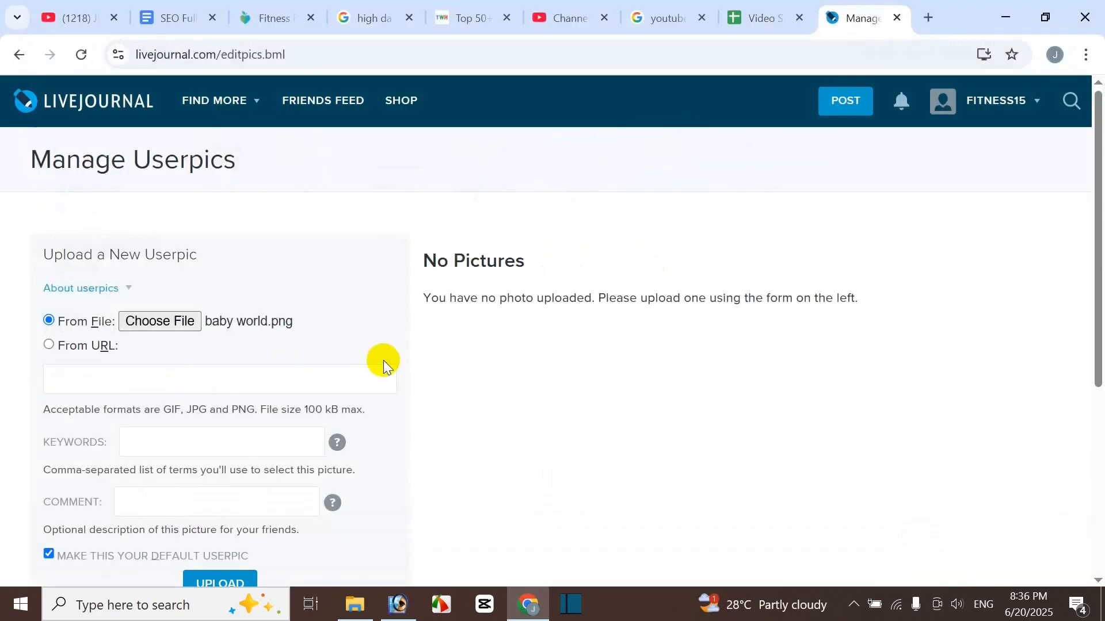
{"action": "scroll", "coordinate": [382, 363], "scroll_direction": "down", "scroll_amount": 1}
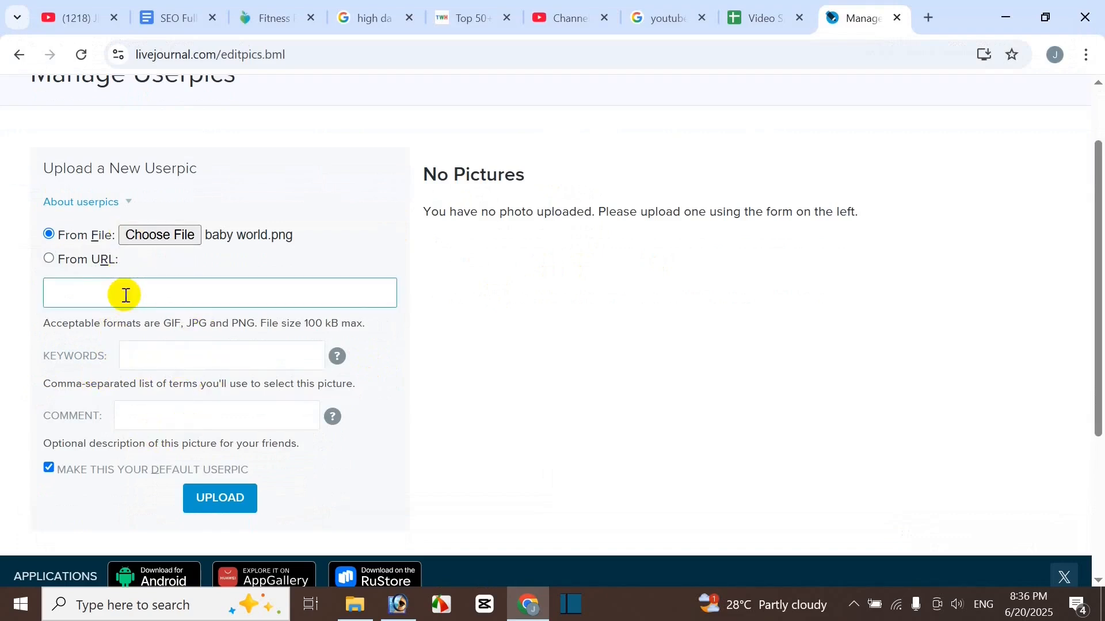
{"action": "scroll", "coordinate": [174, 238], "scroll_direction": "up", "scroll_amount": 2}
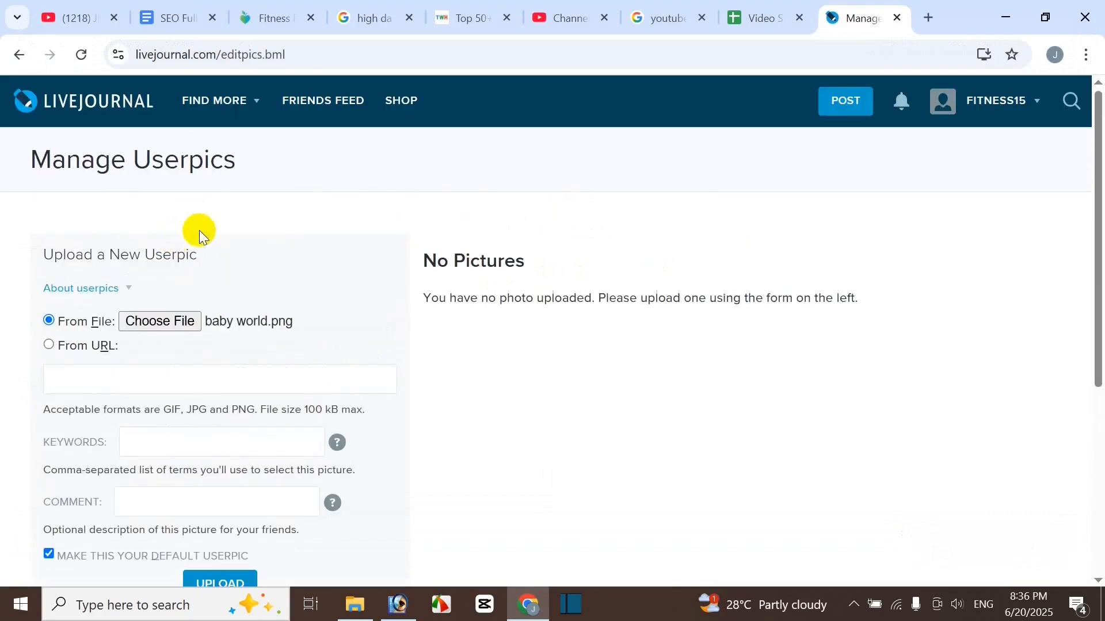
{"action": "scroll", "coordinate": [288, 467], "scroll_direction": "down", "scroll_amount": 3}
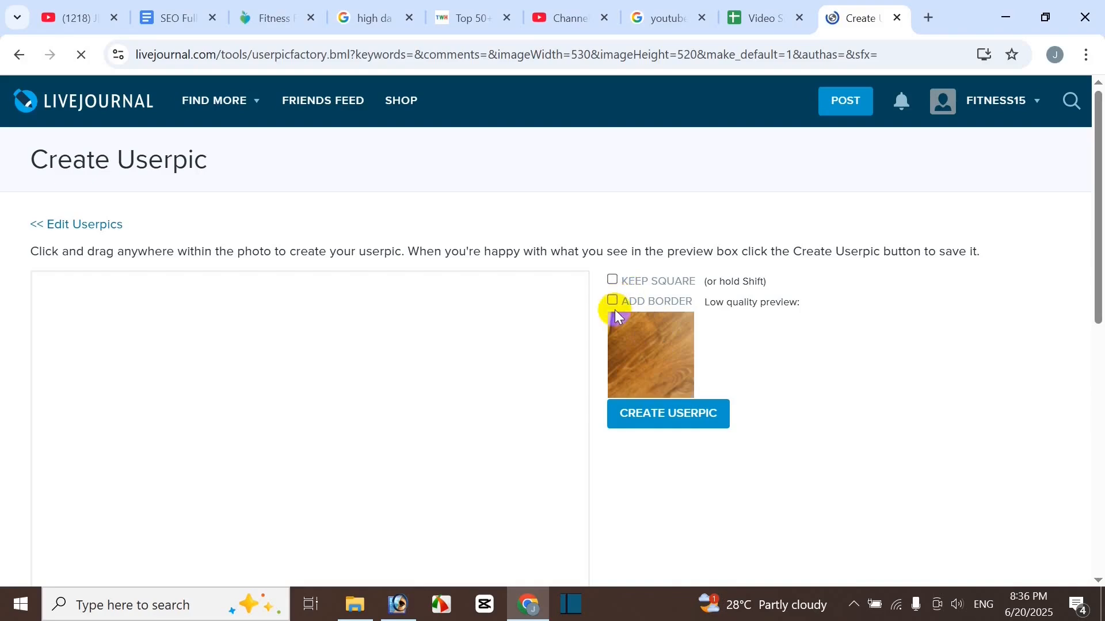
{"action": "left_click", "coordinate": [613, 280]}
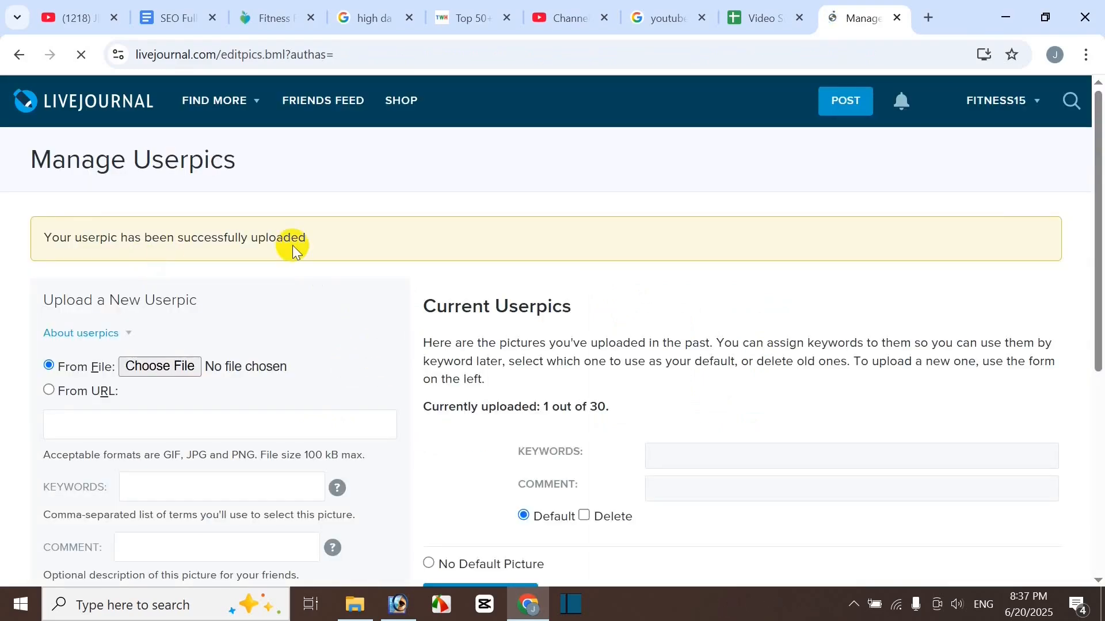
Give the new userpic the keyword 'fitness' and save the settings
{"action": "scroll", "coordinate": [472, 467], "scroll_direction": "down", "scroll_amount": 3}
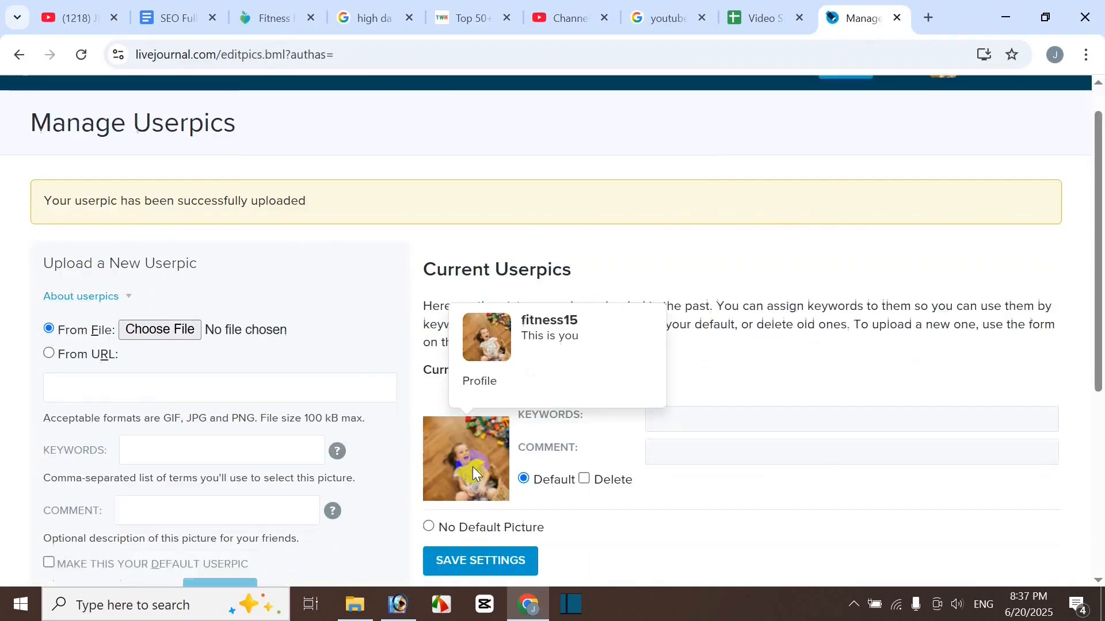
{"action": "left_click", "coordinate": [713, 287]}
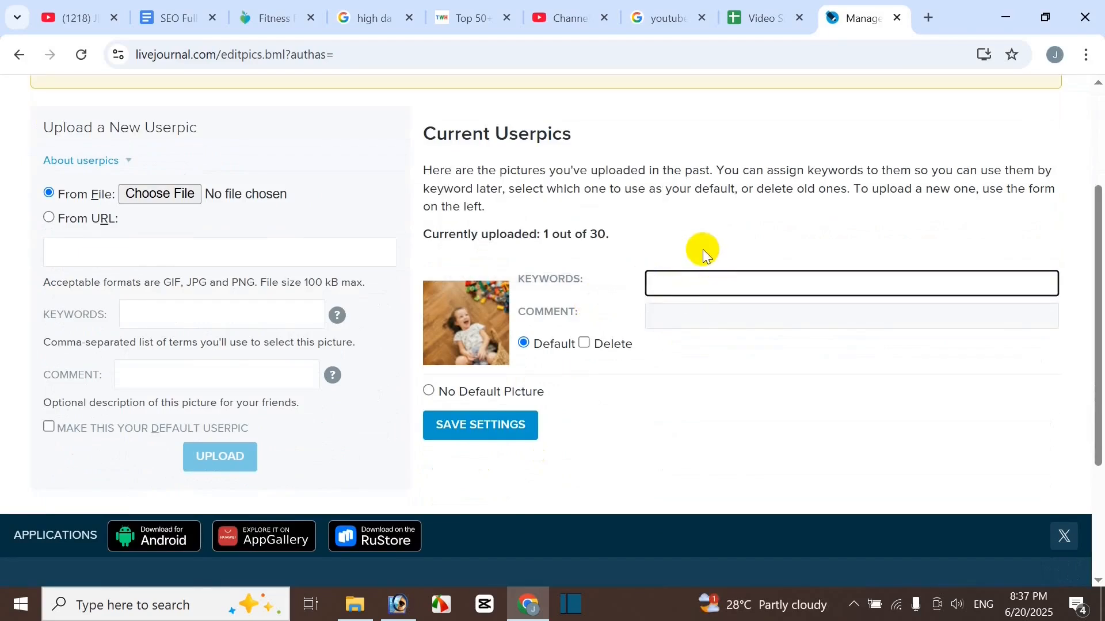
{"action": "type", "text": "fitness"}
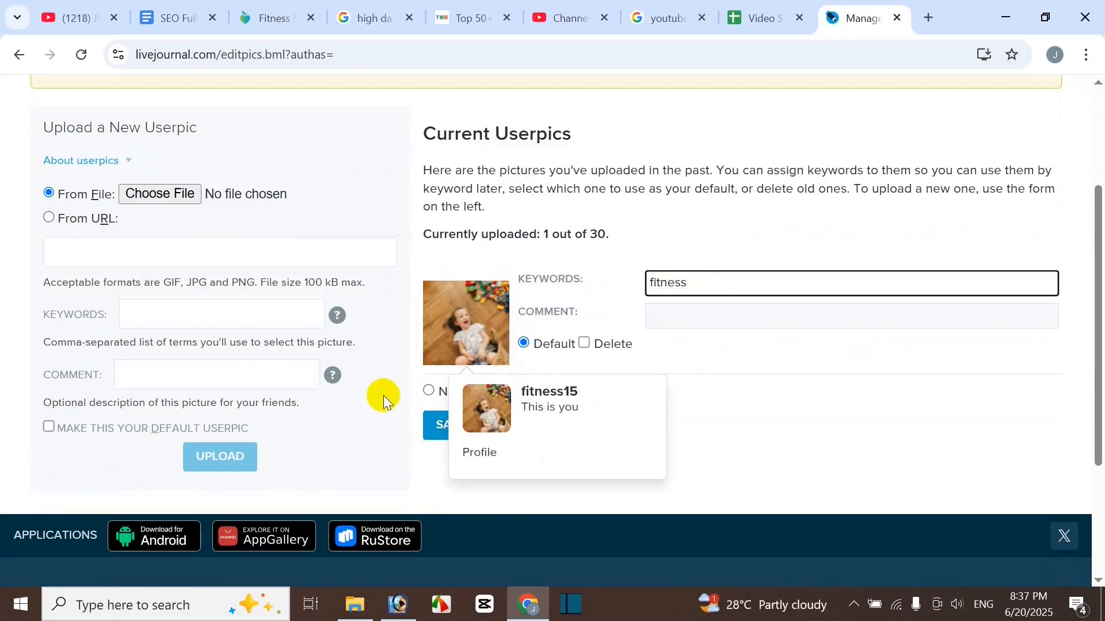
{"action": "scroll", "coordinate": [157, 240], "scroll_direction": "up", "scroll_amount": 2}
{"action": "scroll", "coordinate": [140, 233], "scroll_direction": "up", "scroll_amount": 2}
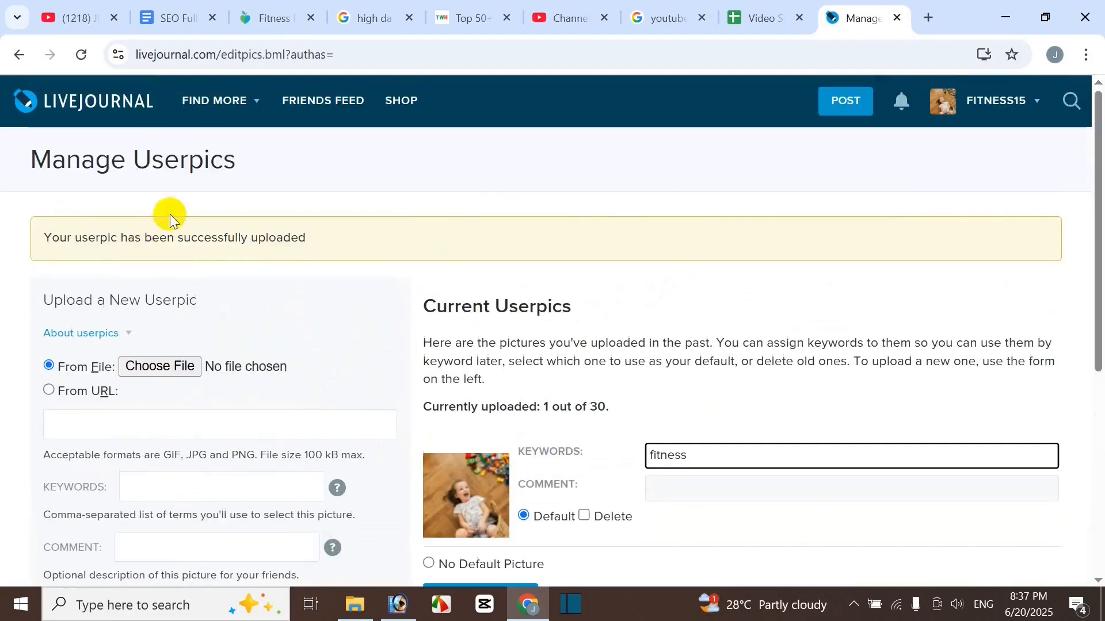
{"action": "scroll", "coordinate": [191, 326], "scroll_direction": "down", "scroll_amount": 3}
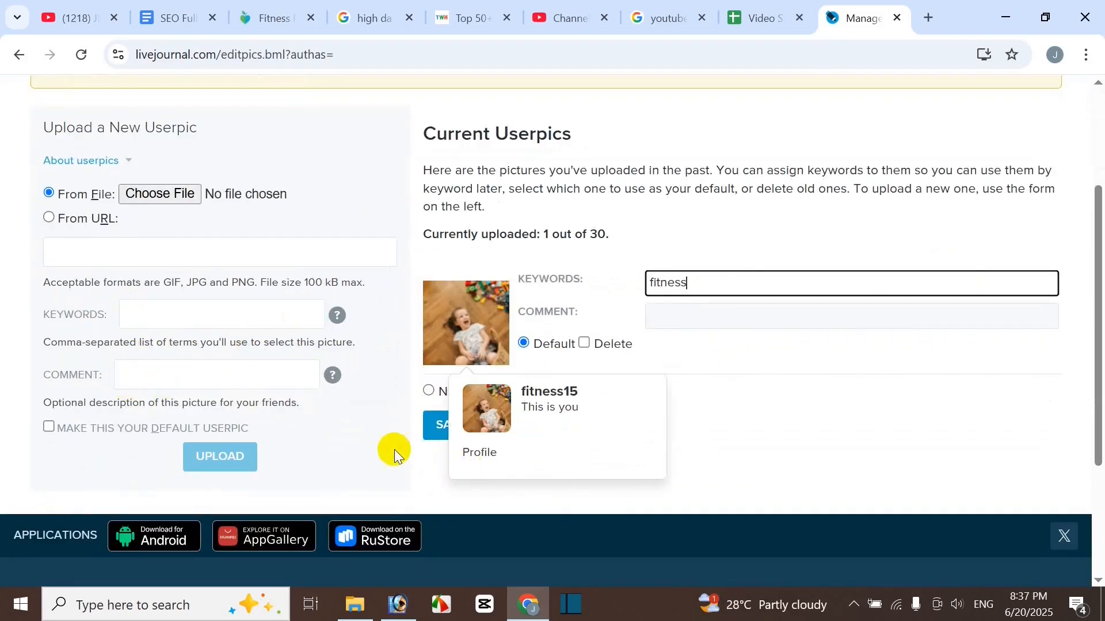
{"action": "left_click", "coordinate": [478, 435]}
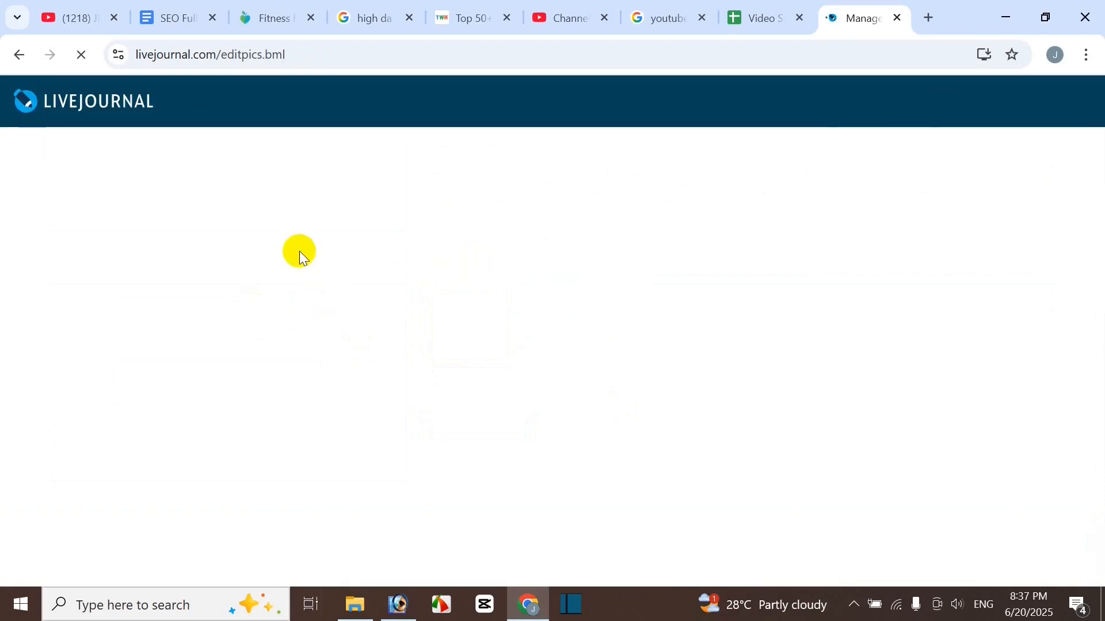
Open Edit profile from the account settings
{"action": "scroll", "coordinate": [720, 382], "scroll_direction": "down", "scroll_amount": 3}
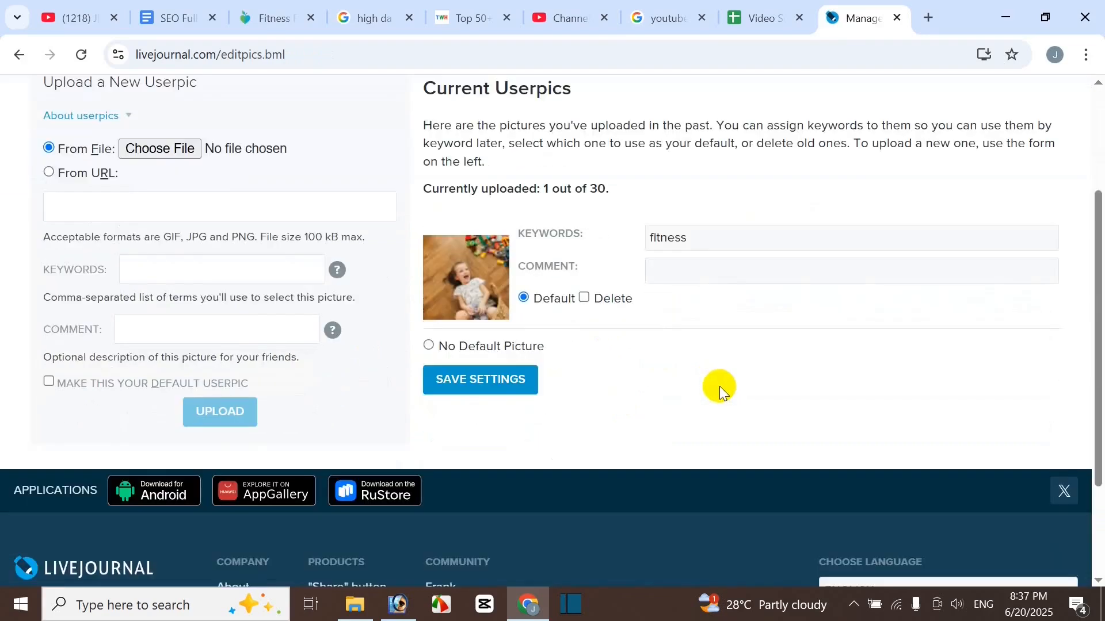
{"action": "scroll", "coordinate": [719, 387], "scroll_direction": "up", "scroll_amount": 3}
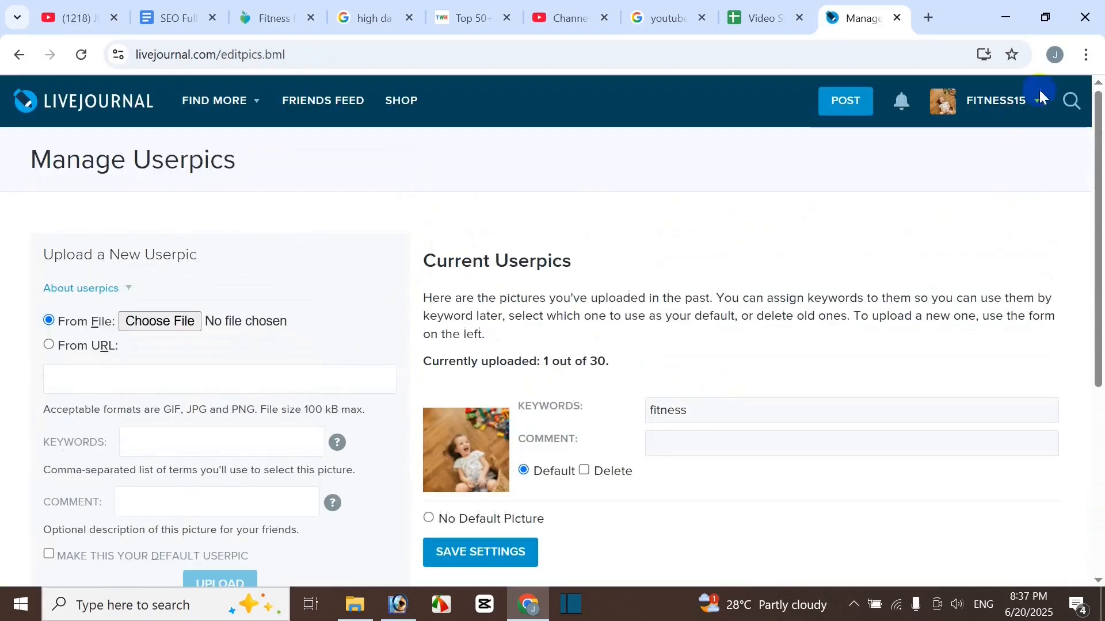
{"action": "left_click", "coordinate": [1037, 101]}
{"action": "left_click", "coordinate": [975, 496]}
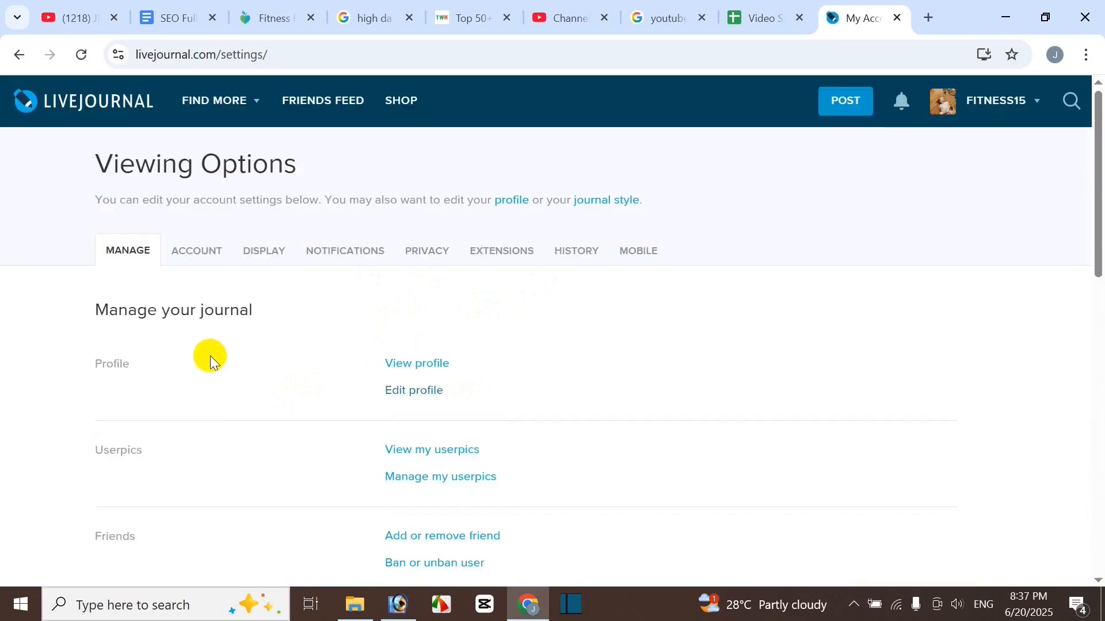
{"action": "left_click", "coordinate": [416, 397]}
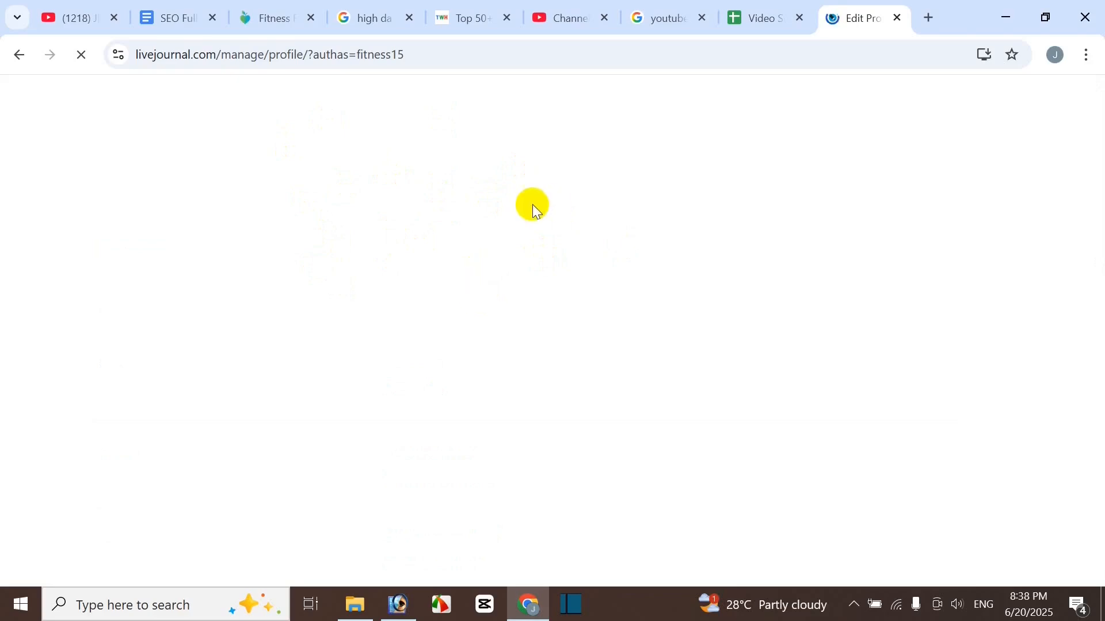
Fill the Title and Summary with placeholder text 'dfgdfg sdfsd' and 'sdfsdfs sdffsd'
{"action": "left_click", "coordinate": [267, 20]}
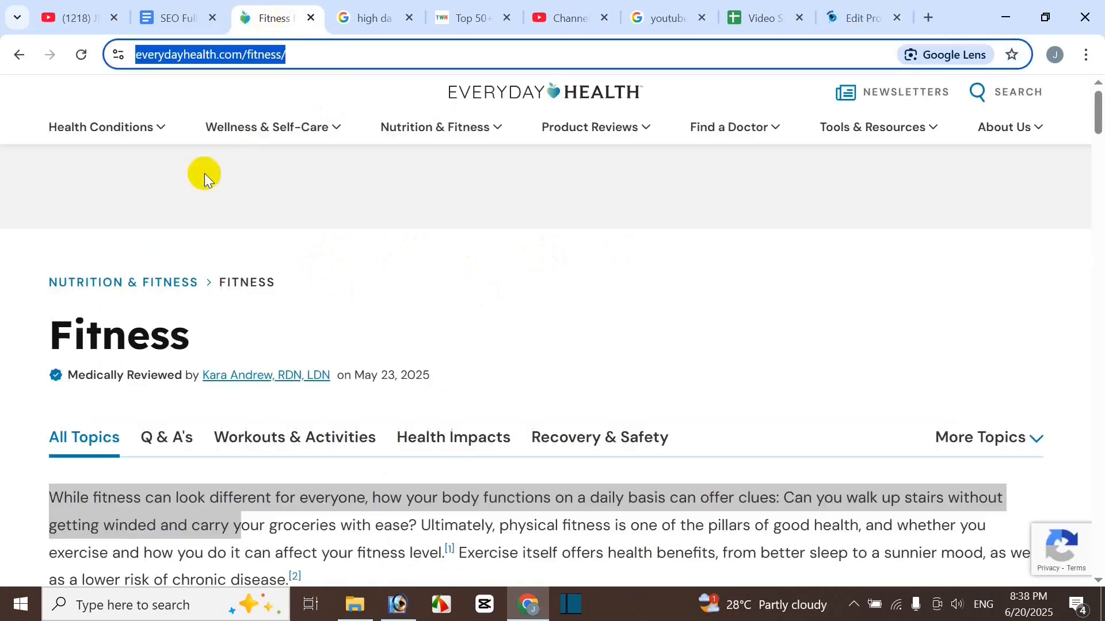
{"action": "left_click", "coordinate": [847, 19]}
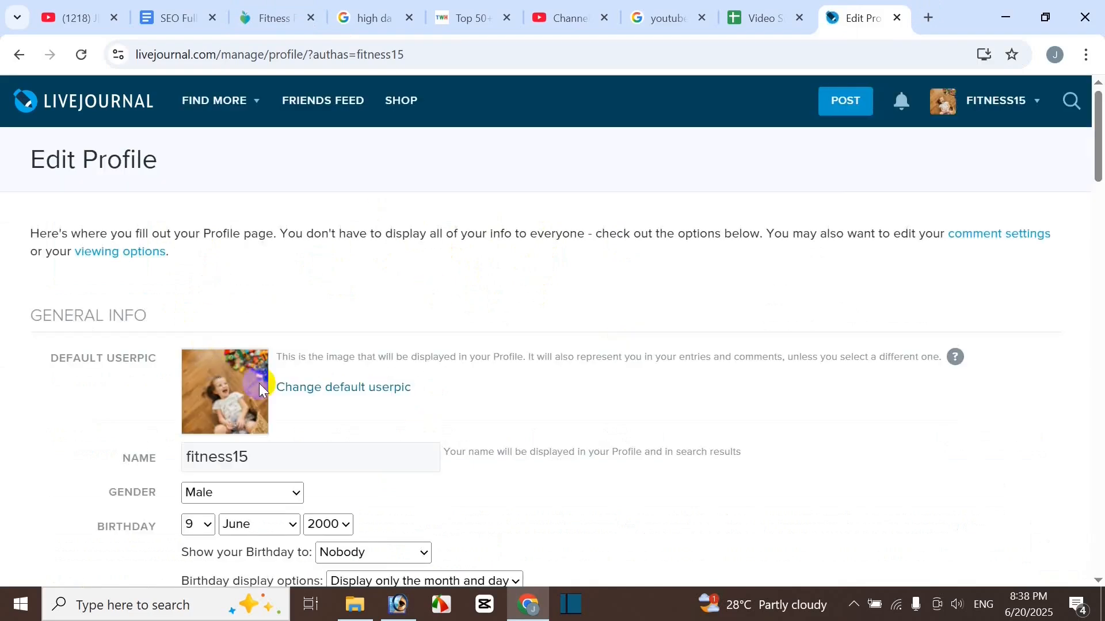
{"action": "scroll", "coordinate": [115, 383], "scroll_direction": "down", "scroll_amount": 1}
{"action": "left_click", "coordinate": [300, 379]}
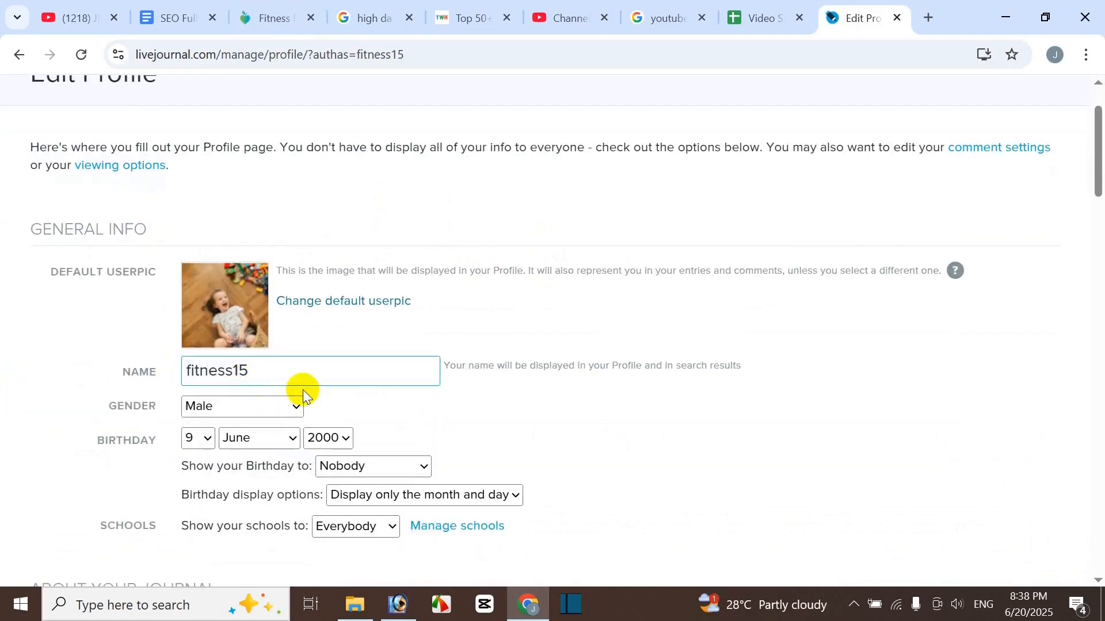
{"action": "left_click", "coordinate": [246, 394]}
{"action": "scroll", "coordinate": [254, 440], "scroll_direction": "down", "scroll_amount": 3}
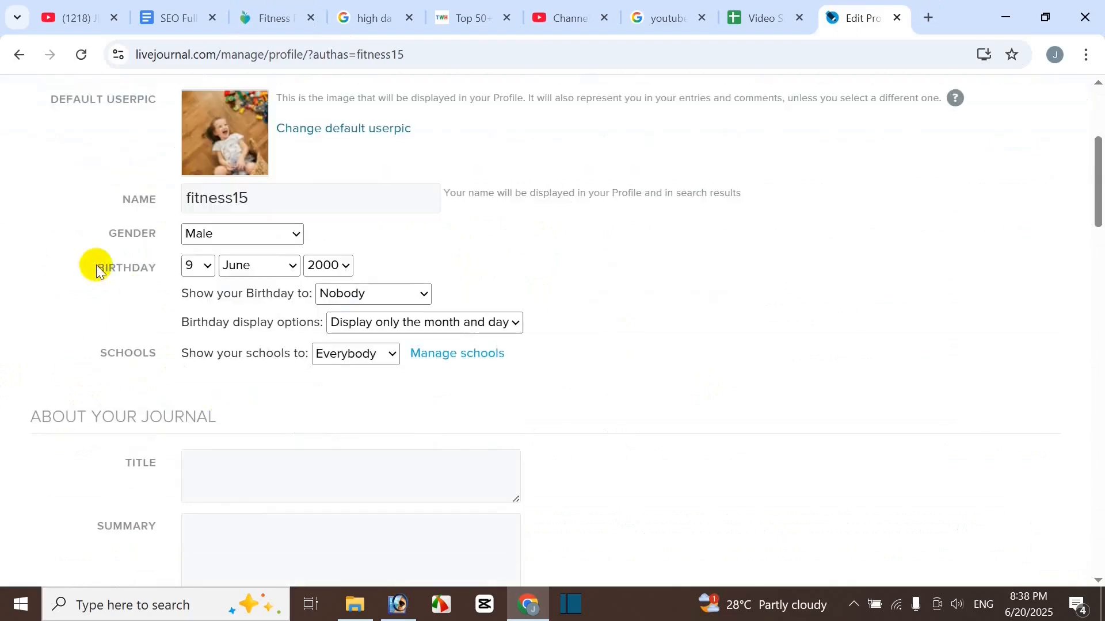
{"action": "scroll", "coordinate": [422, 414], "scroll_direction": "down", "scroll_amount": 1}
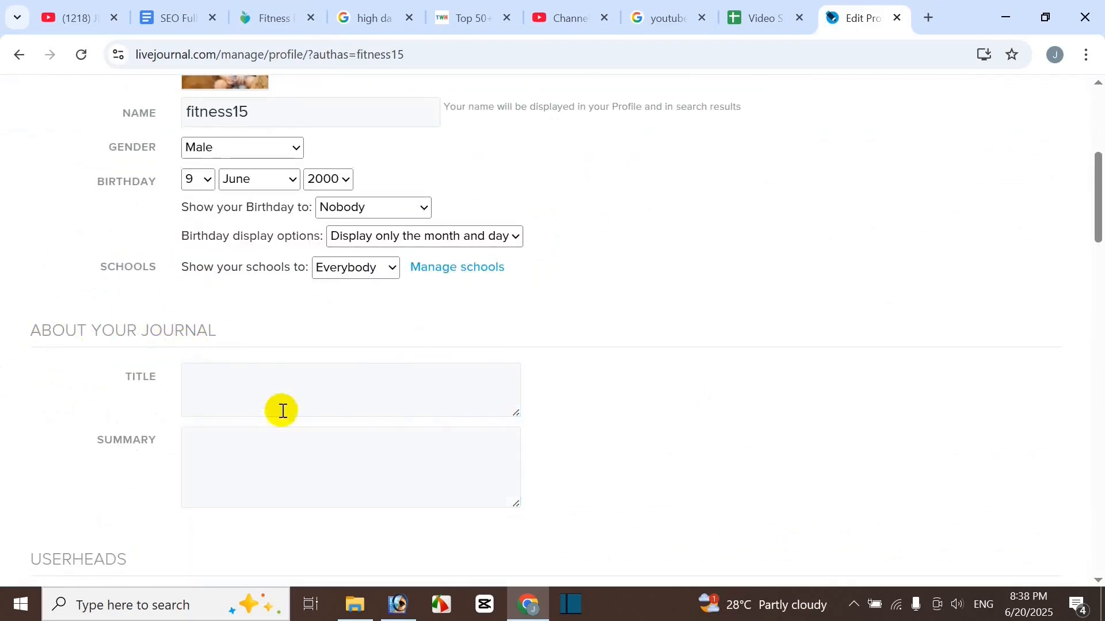
{"action": "left_click", "coordinate": [322, 397]}
{"action": "left_click", "coordinate": [321, 392]}
{"action": "type", "text": "dfgdfg sdfsd"}
{"action": "left_click", "coordinate": [308, 471]}
{"action": "type", "text": "sdfsdfs sdffsd"}
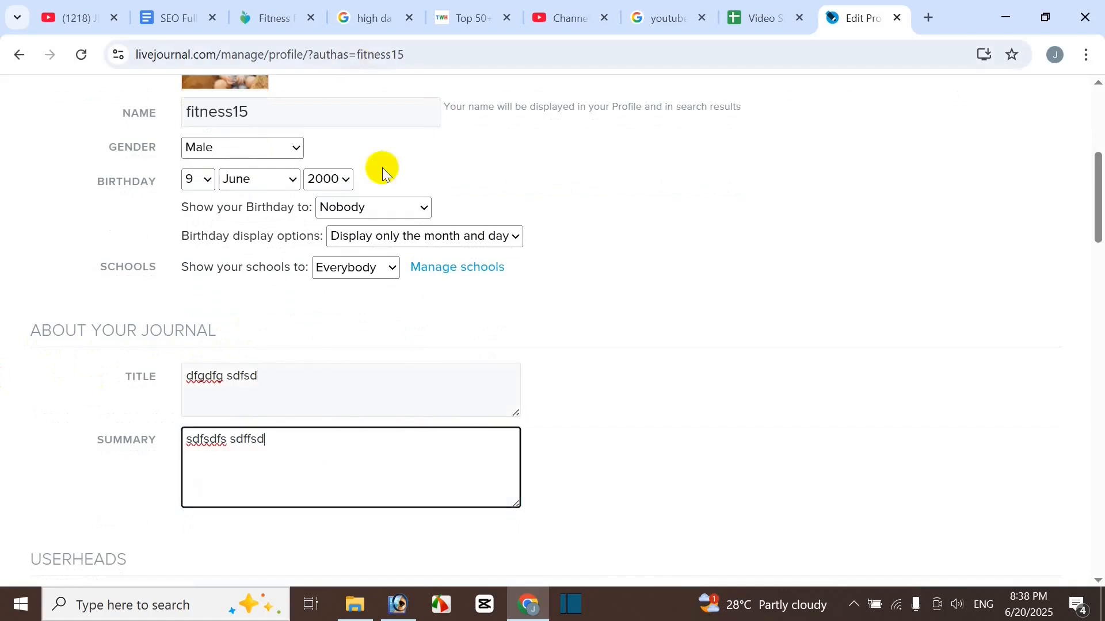
Replace the placeholder Title with 'Fitness for Life- Build Strength, Boost Energy, and Stay Healthy Every Day'
{"action": "scroll", "coordinate": [382, 168], "scroll_direction": "up", "scroll_amount": 2}
{"action": "left_click", "coordinate": [285, 8]}
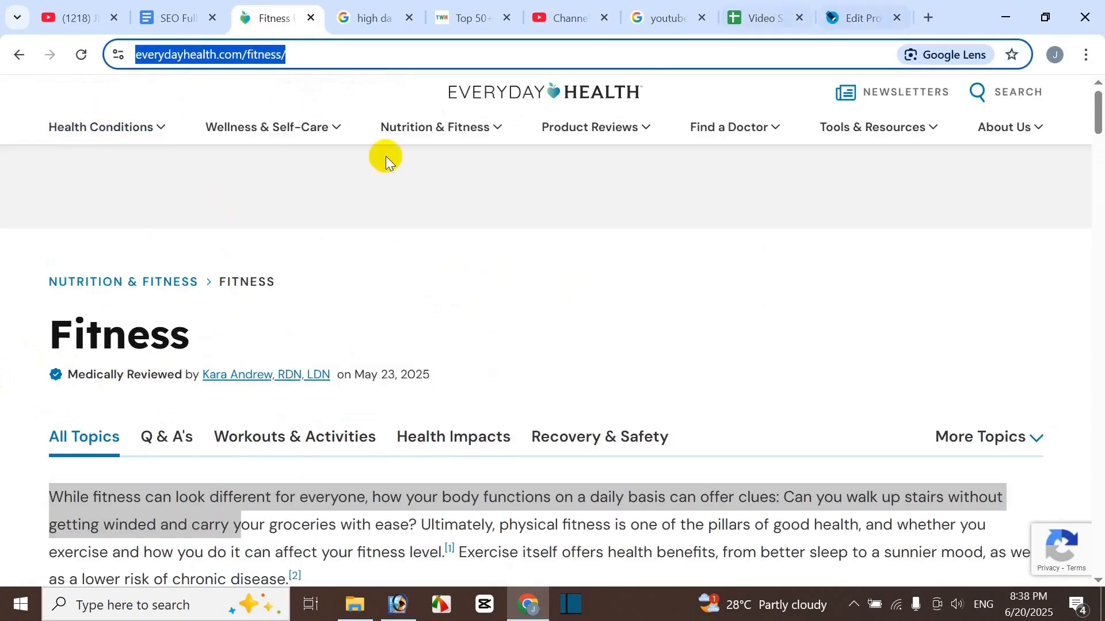
{"action": "left_click", "coordinate": [864, 24]}
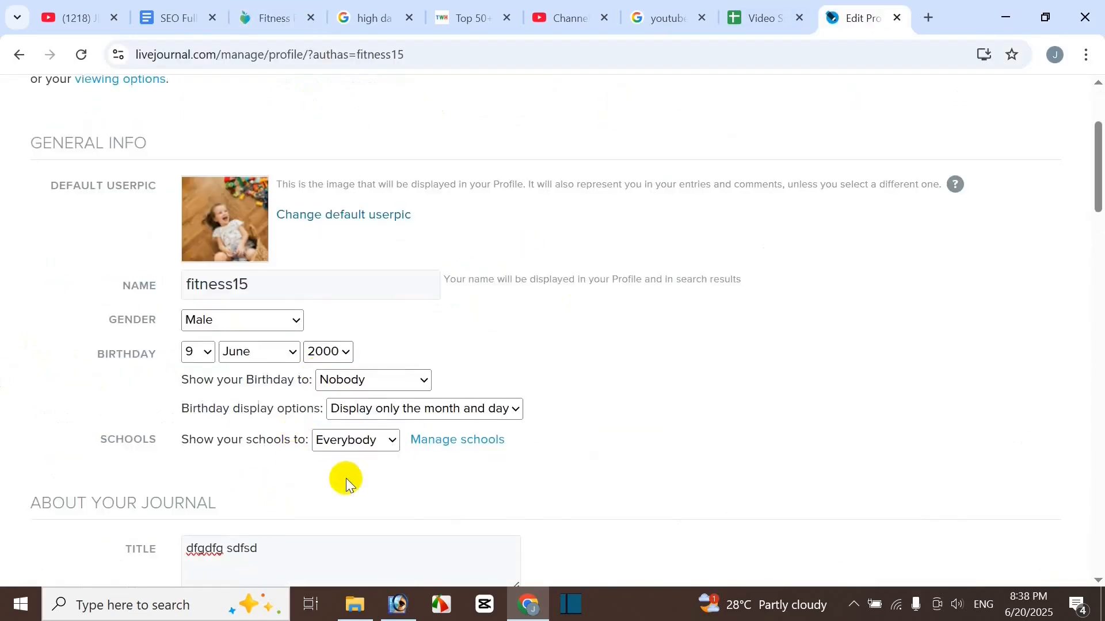
{"action": "left_click", "coordinate": [173, 18]}
{"action": "scroll", "coordinate": [358, 359], "scroll_direction": "up", "scroll_amount": 10}
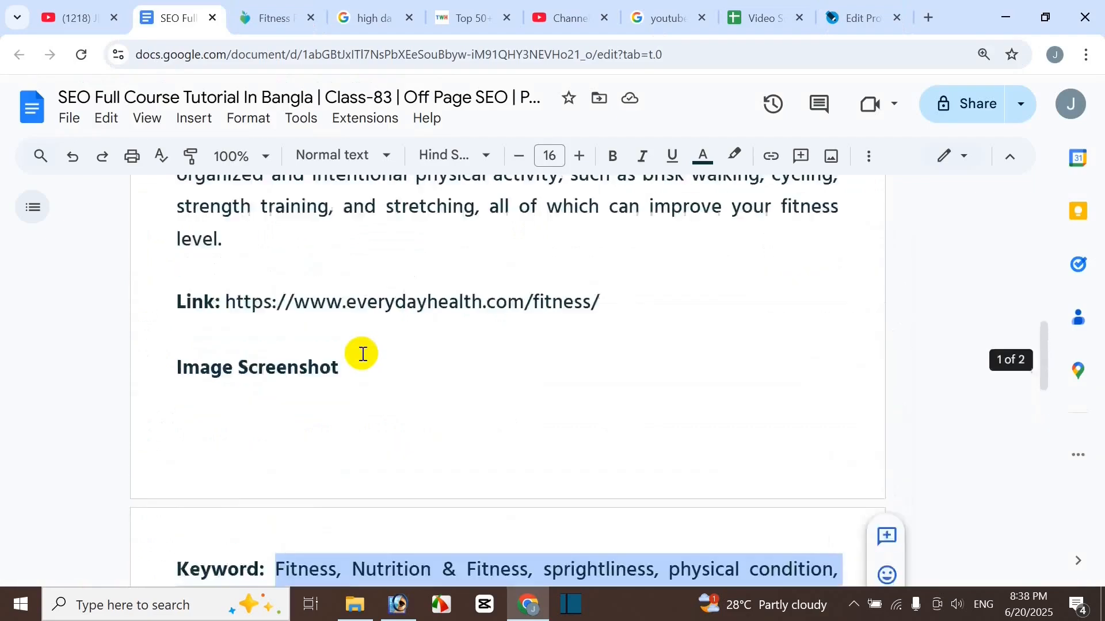
{"action": "scroll", "coordinate": [361, 351], "scroll_direction": "up", "scroll_amount": 1}
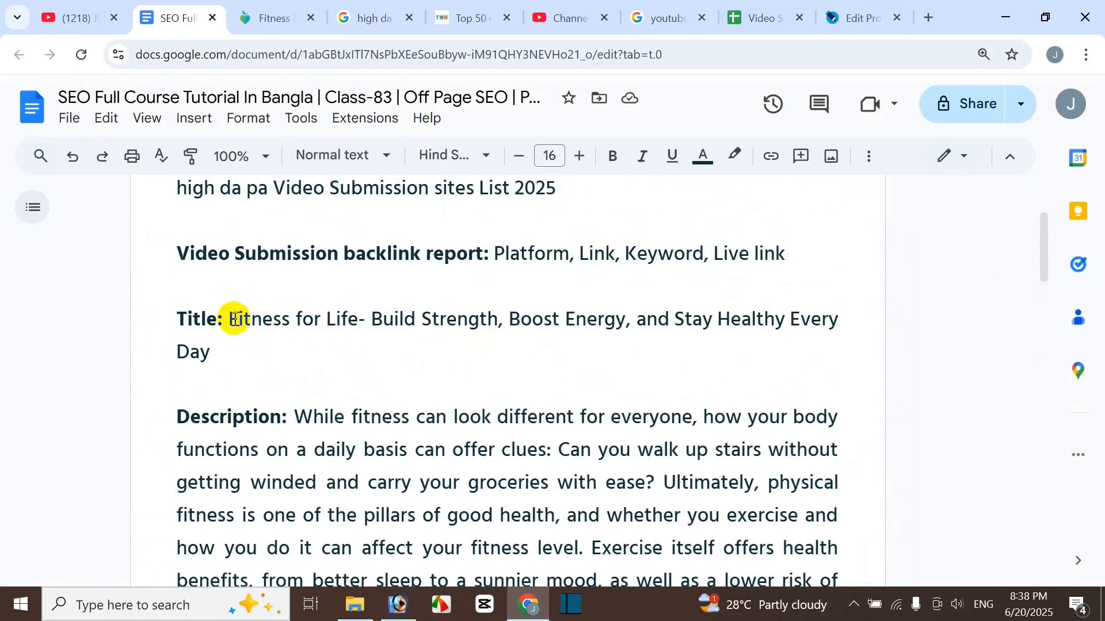
{"action": "left_click_drag", "start_coordinate": [229, 319], "coordinate": [217, 350]}
{"action": "key", "text": "ctrl+c"}
{"action": "left_click", "coordinate": [835, 18]}
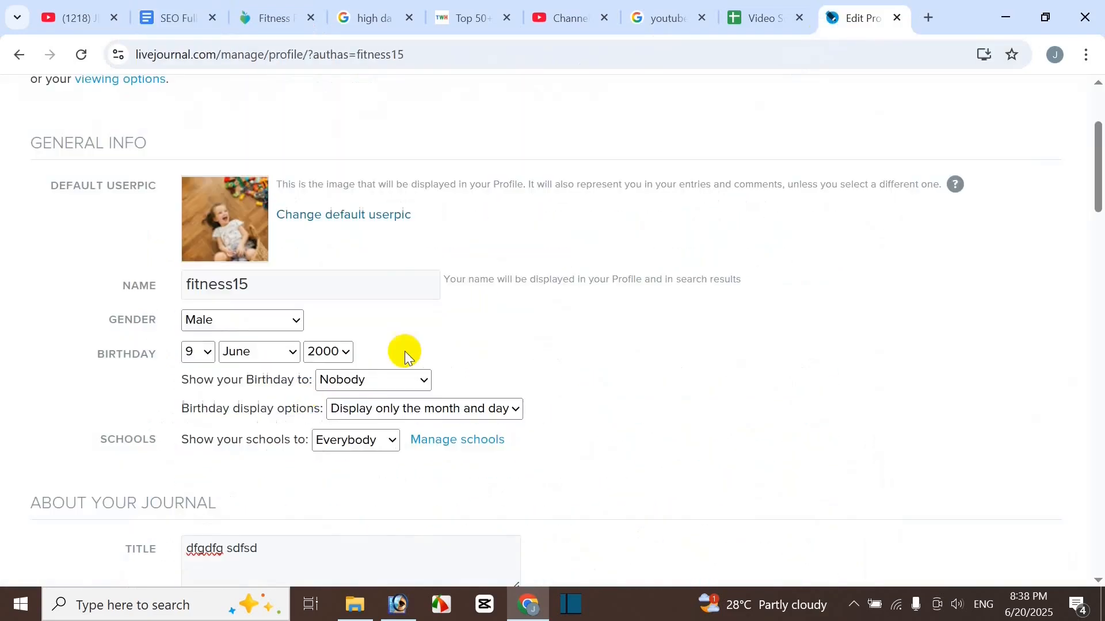
{"action": "scroll", "coordinate": [394, 381], "scroll_direction": "down", "scroll_amount": 3}
{"action": "left_click", "coordinate": [342, 408]}
{"action": "key", "text": "ctrl+a"}
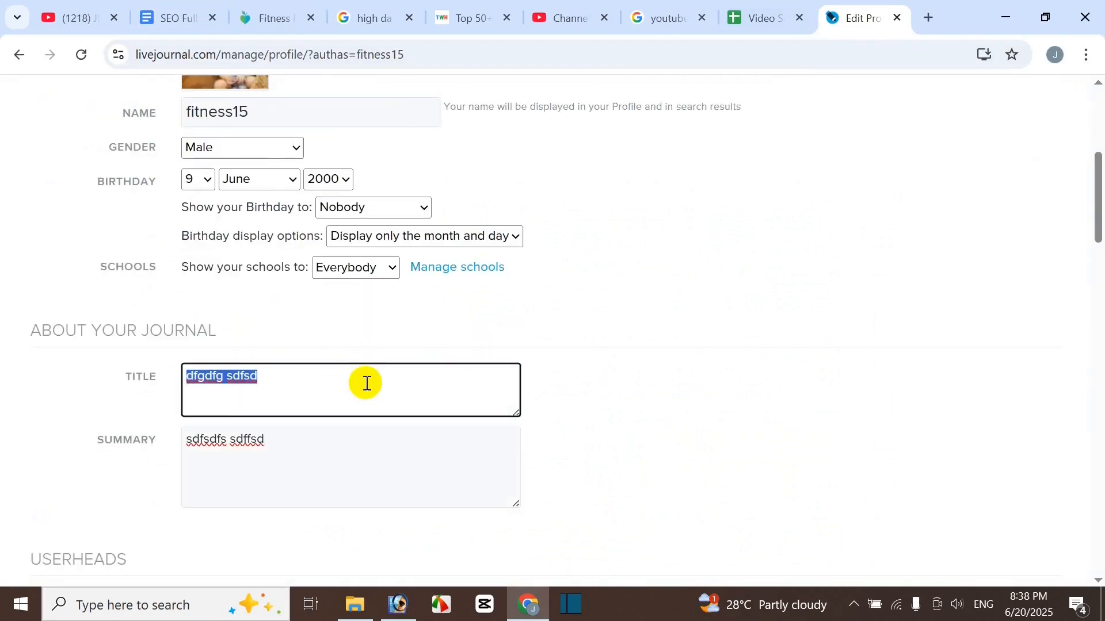
{"action": "key", "text": "ctrl+v"}
Replace the placeholder Summary with the fitness description paragraphs from the notes document
{"action": "left_click", "coordinate": [323, 460]}
{"action": "left_click", "coordinate": [167, 18]}
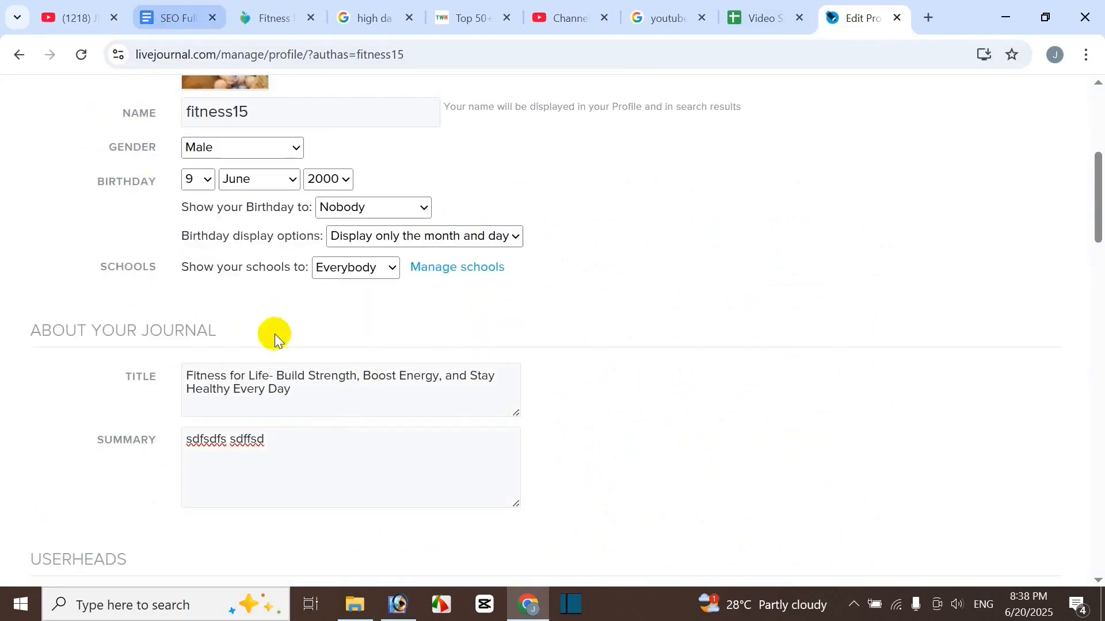
{"action": "left_click_drag", "start_coordinate": [318, 417], "coordinate": [268, 470]}
{"action": "key", "text": "ctrl+c"}
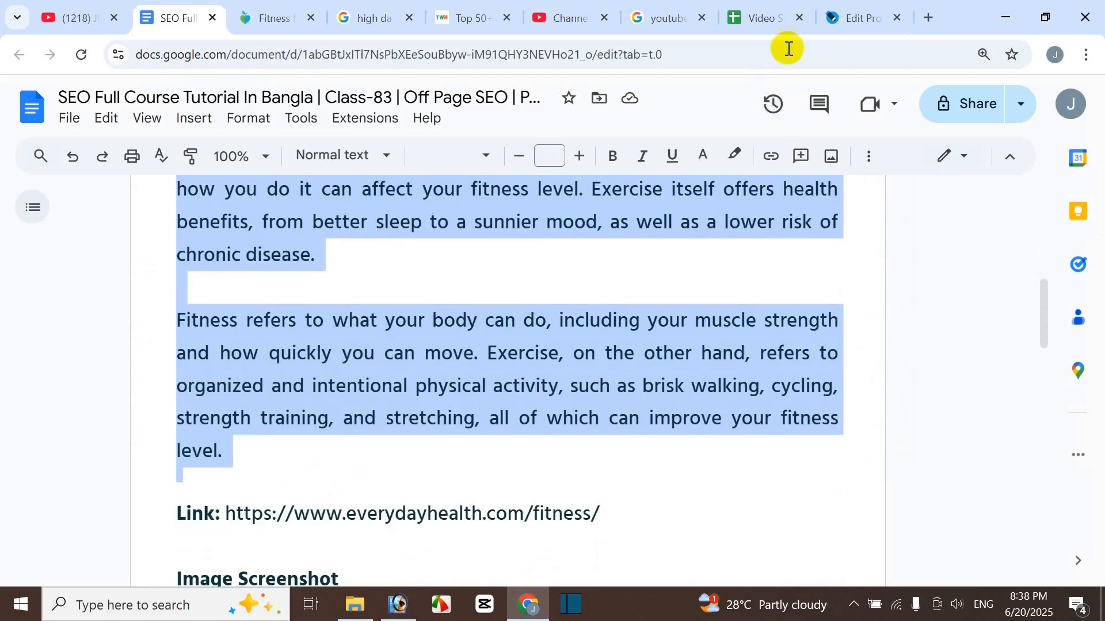
{"action": "left_click", "coordinate": [860, 18]}
{"action": "key", "text": "ctrl+a"}
{"action": "type", "text": "While fitness can look different for everyone, how your body functions on a daily basis can offer clues: Can you walk up stairs without getting winded and carry your groceries with"}
{"action": "scroll", "coordinate": [190, 457], "scroll_direction": "down", "scroll_amount": 3}
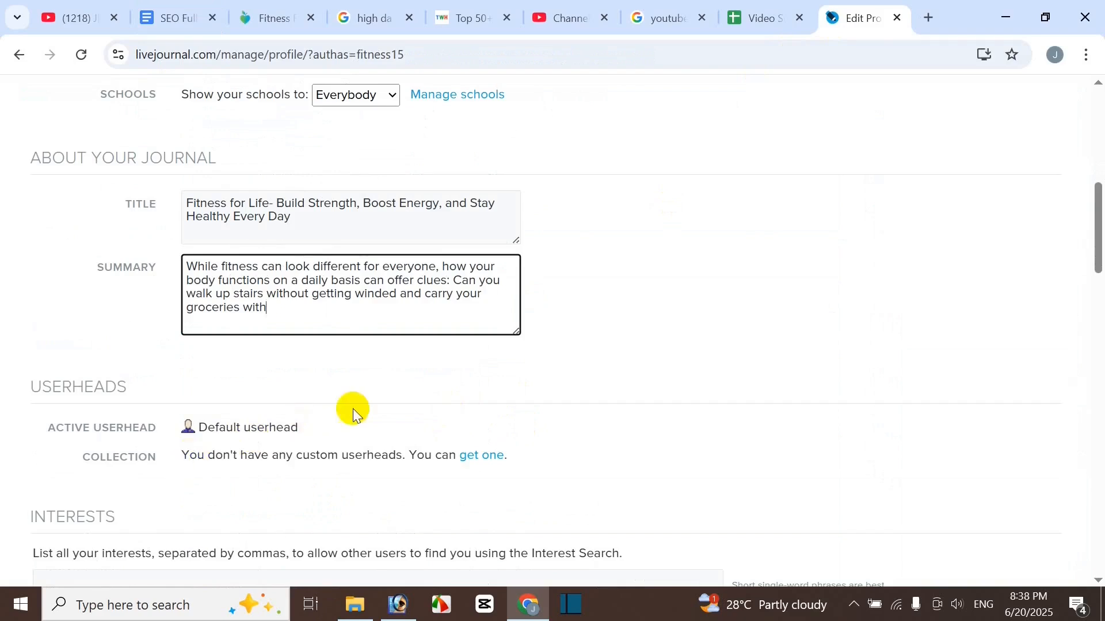
{"action": "scroll", "coordinate": [353, 409], "scroll_direction": "down", "scroll_amount": 3}
Paste the two fitness paragraphs into the profile Bio
{"action": "left_click", "coordinate": [160, 447]}
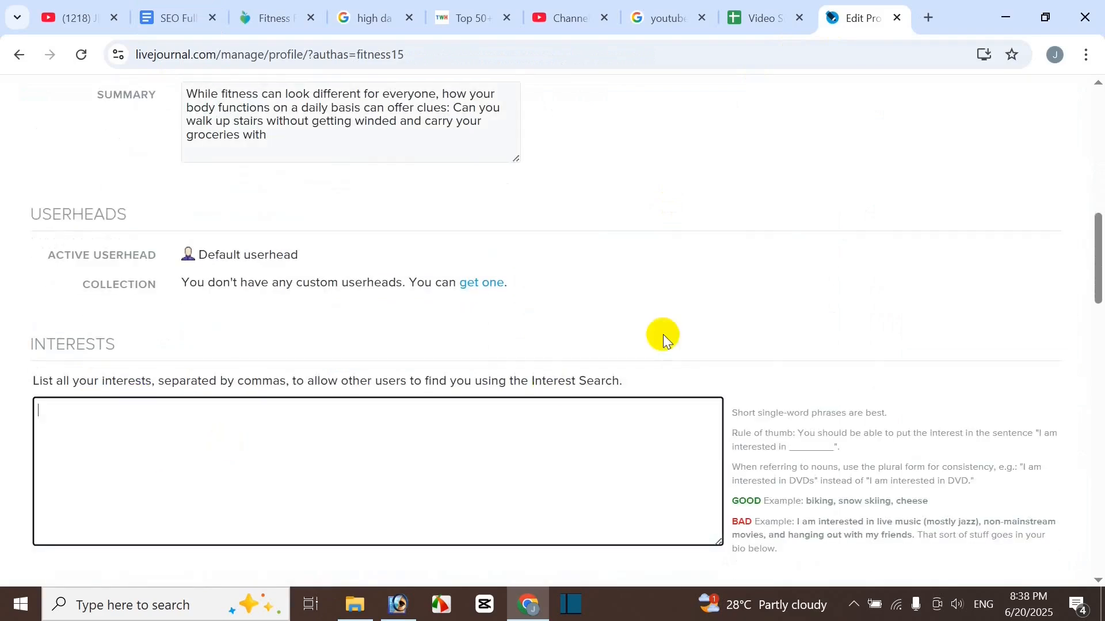
{"action": "scroll", "coordinate": [650, 338], "scroll_direction": "down", "scroll_amount": 3}
{"action": "left_click", "coordinate": [197, 456]}
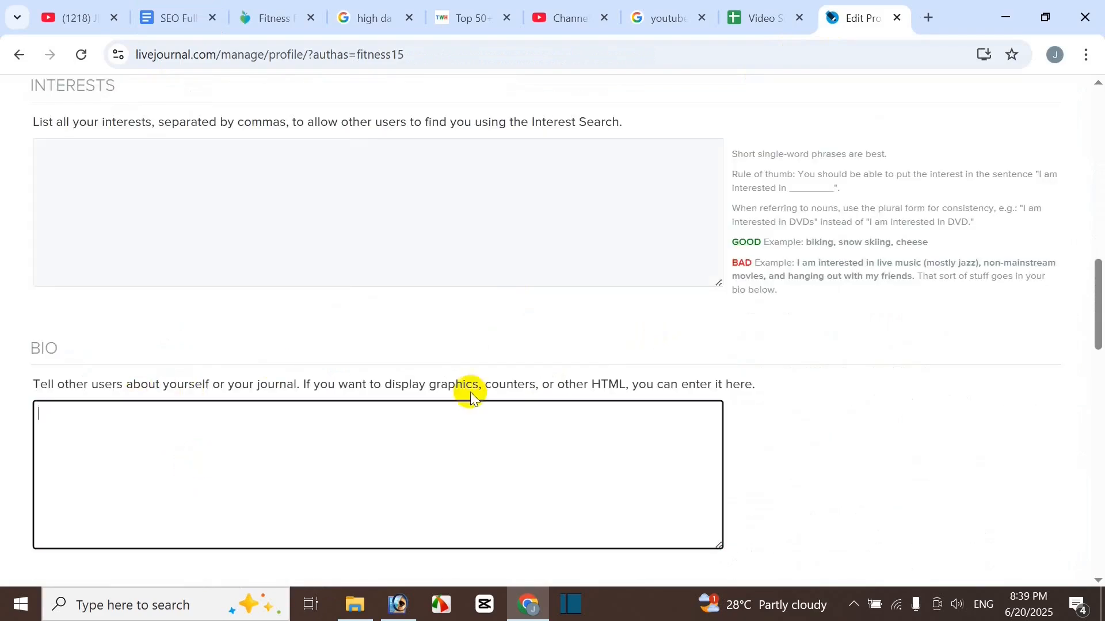
{"action": "scroll", "coordinate": [25, 309], "scroll_direction": "down", "scroll_amount": 3}
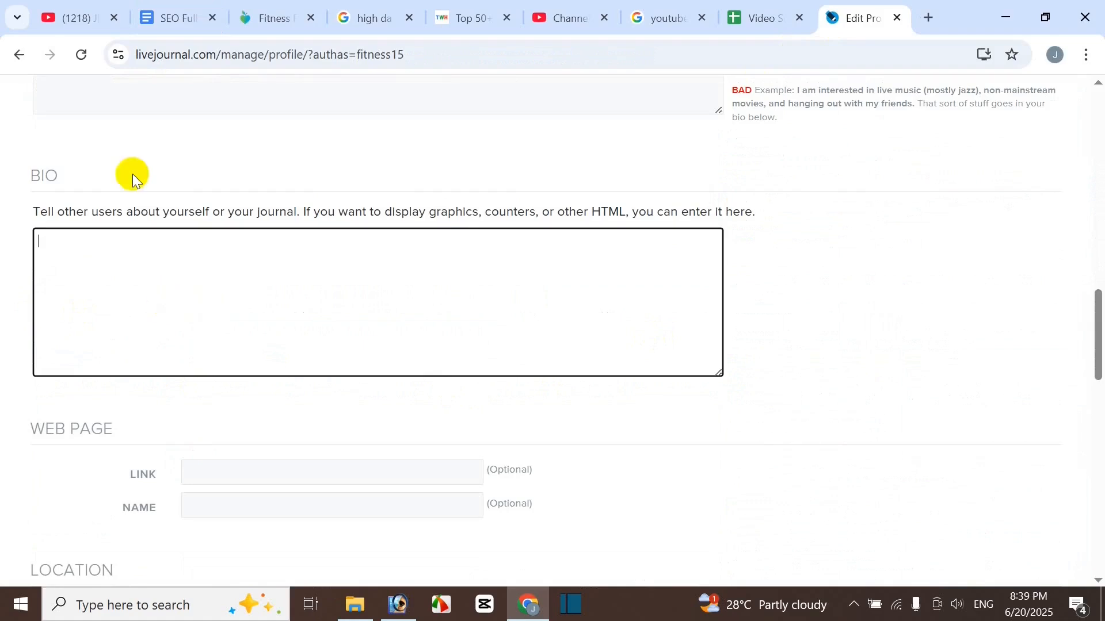
{"action": "key", "text": "ctrl+v"}
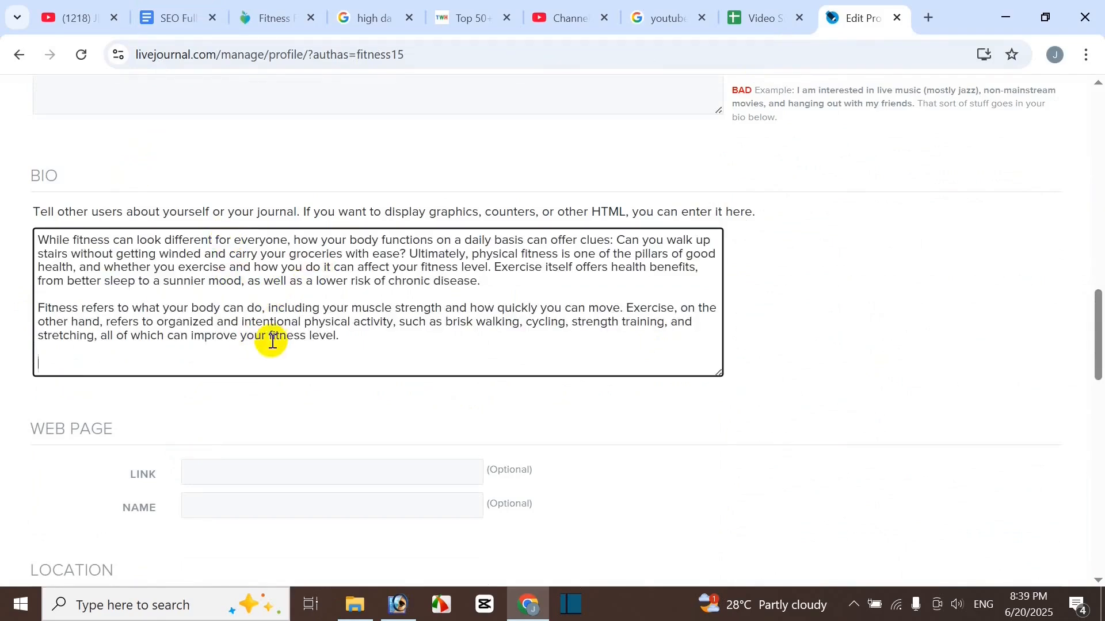
{"action": "scroll", "coordinate": [271, 340], "scroll_direction": "up", "scroll_amount": 10}
{"action": "scroll", "coordinate": [268, 356], "scroll_direction": "down", "scroll_amount": 4}
{"action": "scroll", "coordinate": [59, 227], "scroll_direction": "down", "scroll_amount": 2}
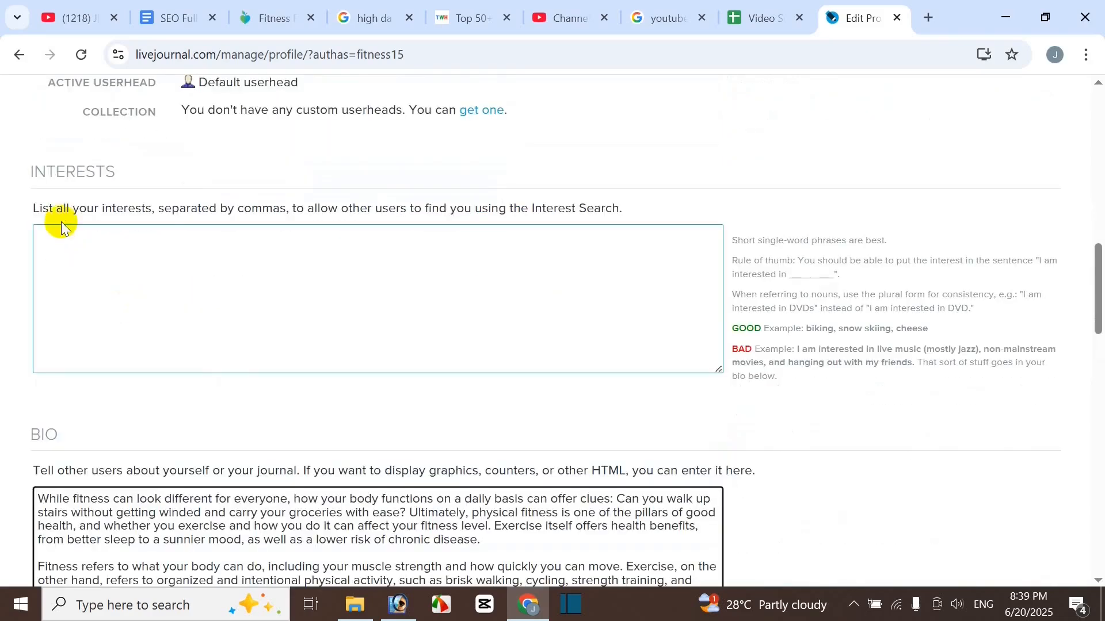
{"action": "scroll", "coordinate": [172, 311], "scroll_direction": "down", "scroll_amount": 2}
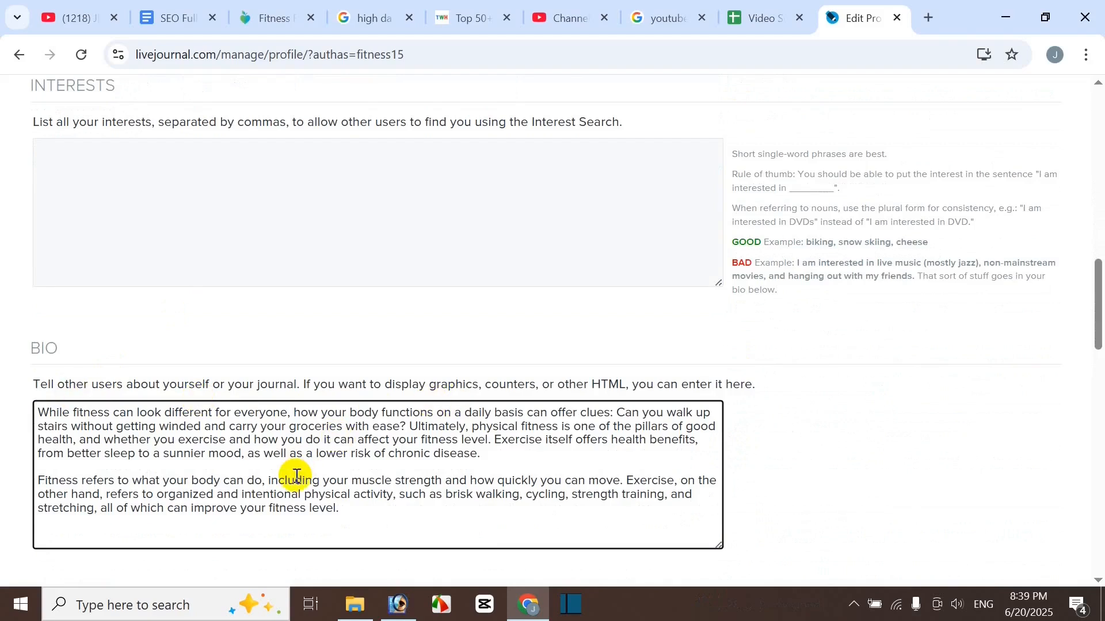
{"action": "scroll", "coordinate": [296, 468], "scroll_direction": "up", "scroll_amount": 10}
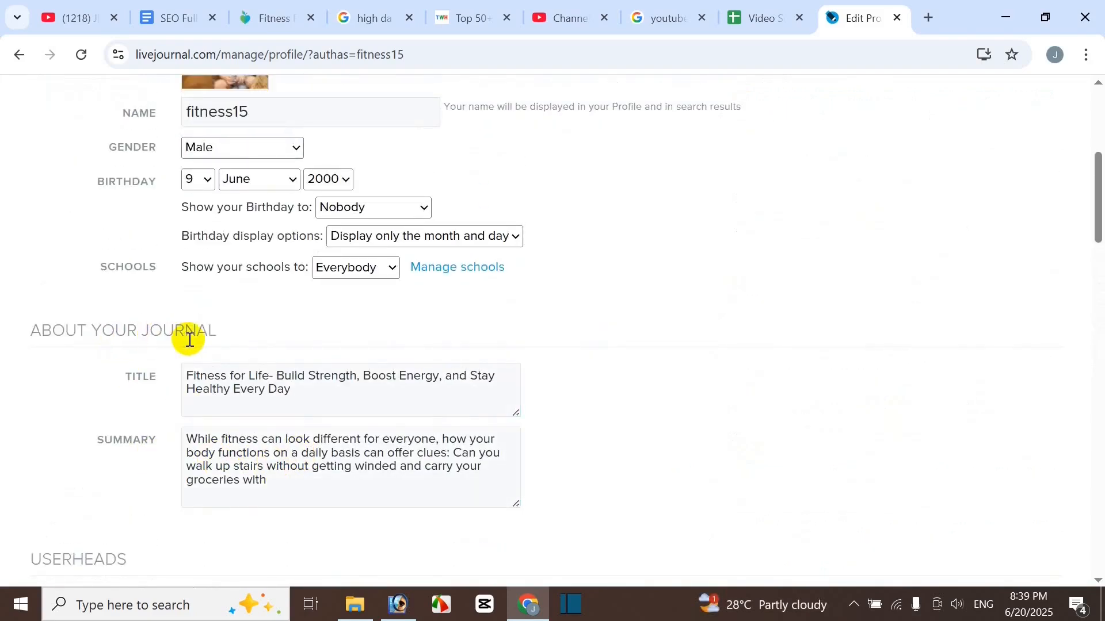
{"action": "scroll", "coordinate": [261, 448], "scroll_direction": "down", "scroll_amount": 13}
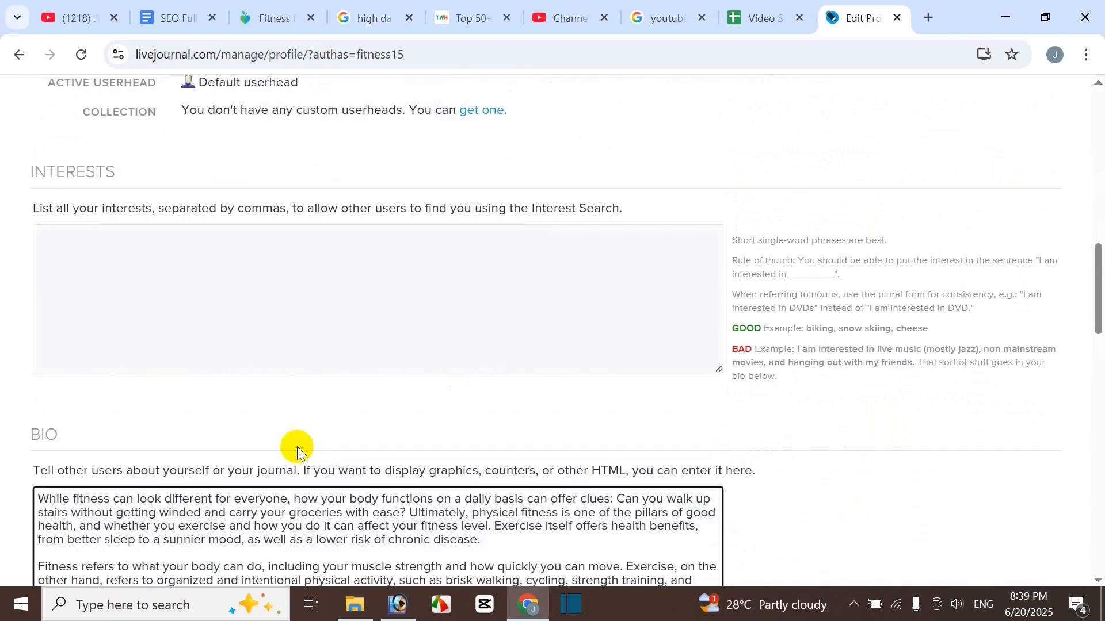
{"action": "scroll", "coordinate": [302, 419], "scroll_direction": "down", "scroll_amount": 3}
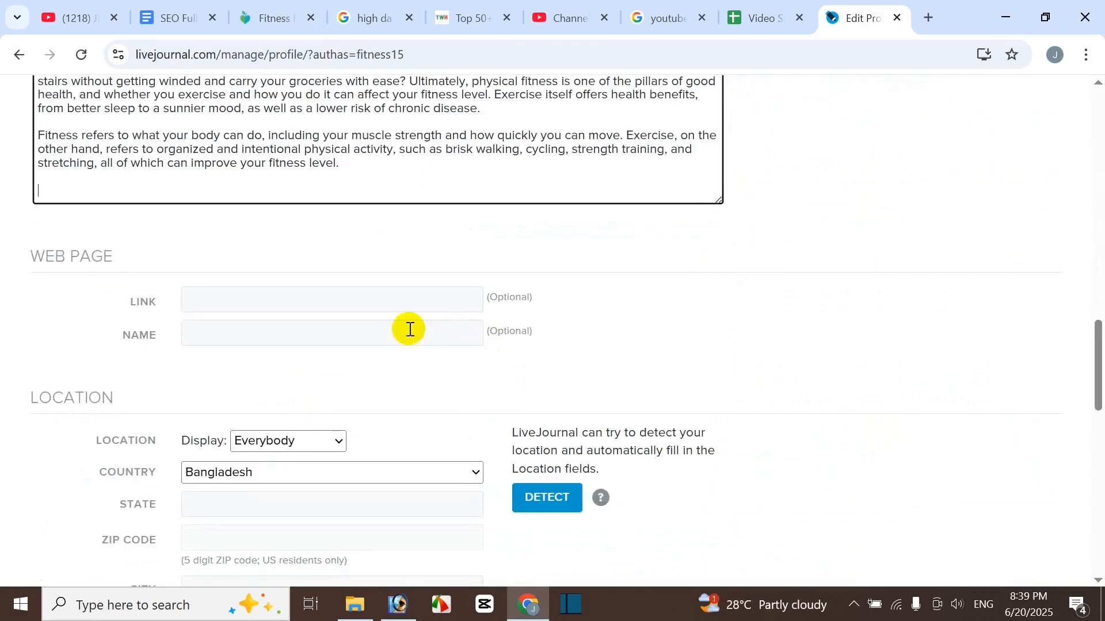
Add the EverydayHealth fitness page URL as the website link, named Health
{"action": "left_click", "coordinate": [223, 298]}
{"action": "left_click", "coordinate": [245, 18]}
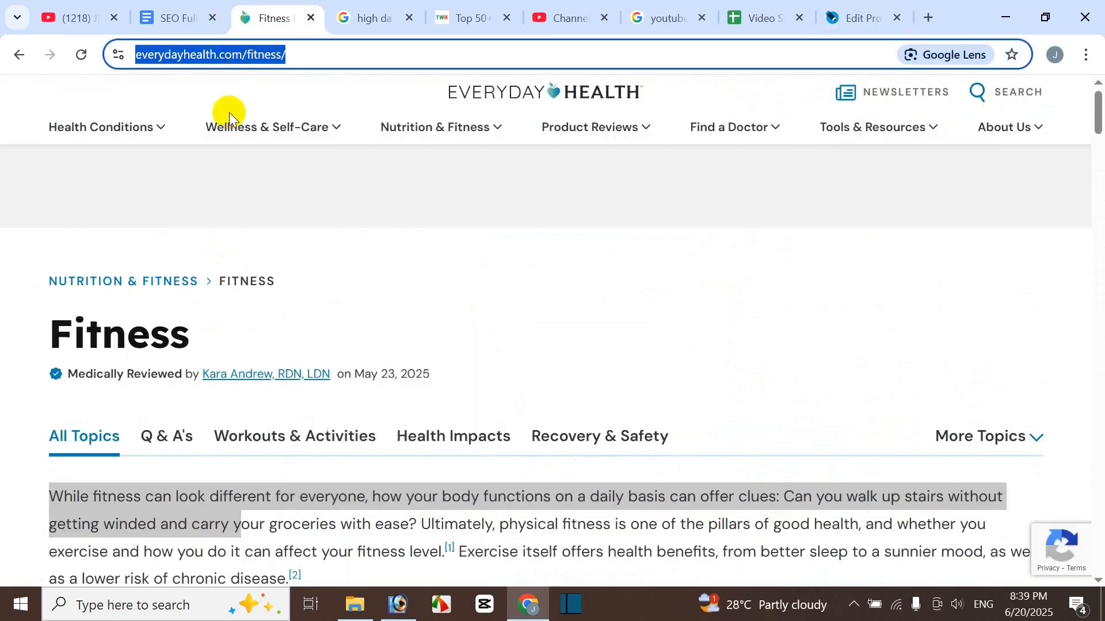
{"action": "left_click", "coordinate": [825, 23]}
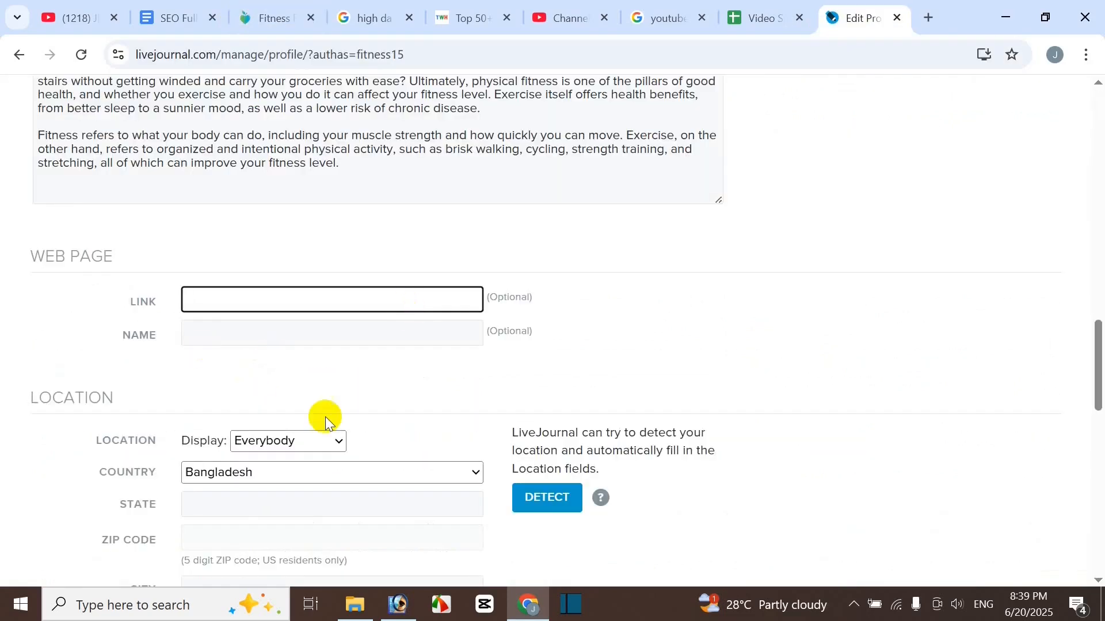
{"action": "type", "text": "https://www.everydayhealth.com/fitness/"}
{"action": "left_click", "coordinate": [229, 338]}
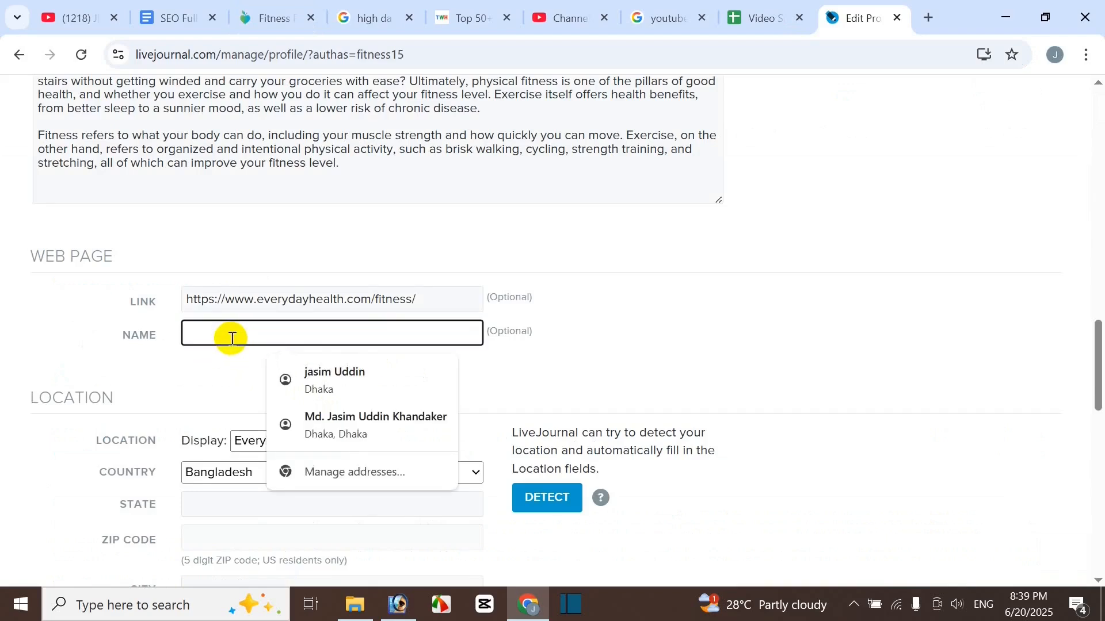
{"action": "type", "text": "Health"}
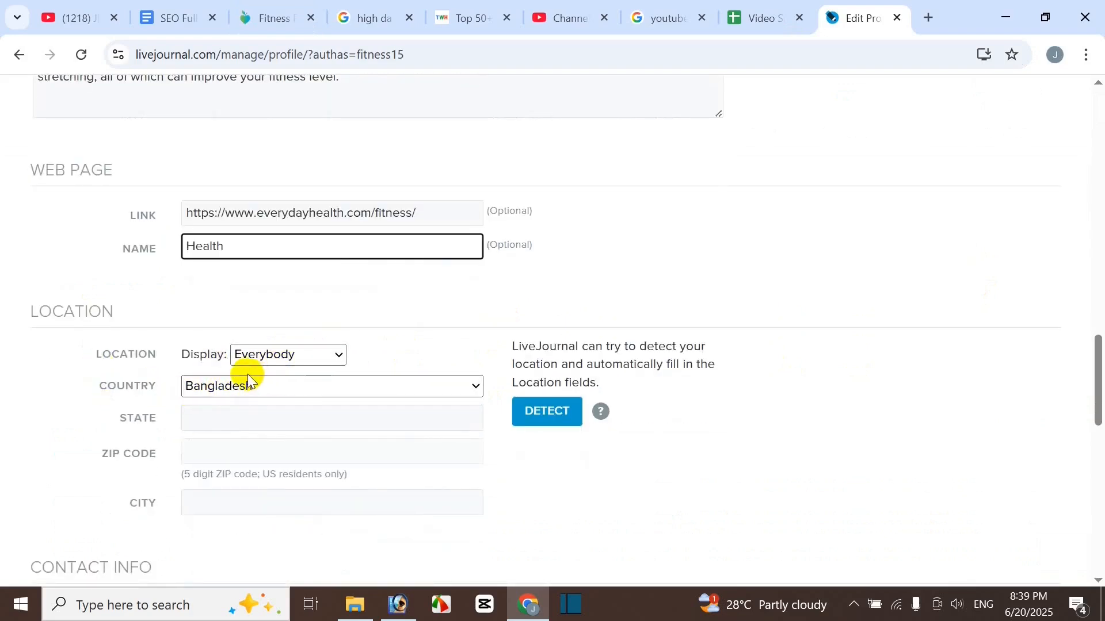
Set the profile Country to United Kingdom
{"action": "left_click", "coordinate": [230, 377]}
{"action": "key", "text": "Down"}
{"action": "key", "text": "Down"}
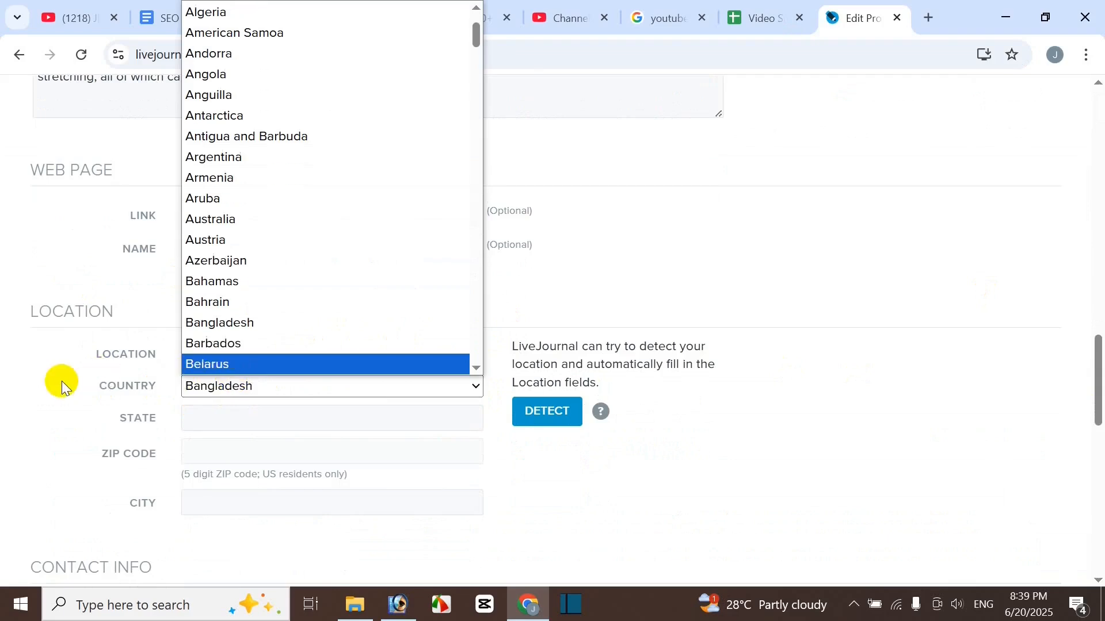
{"action": "left_click", "coordinate": [37, 381]}
{"action": "left_click", "coordinate": [226, 384]}
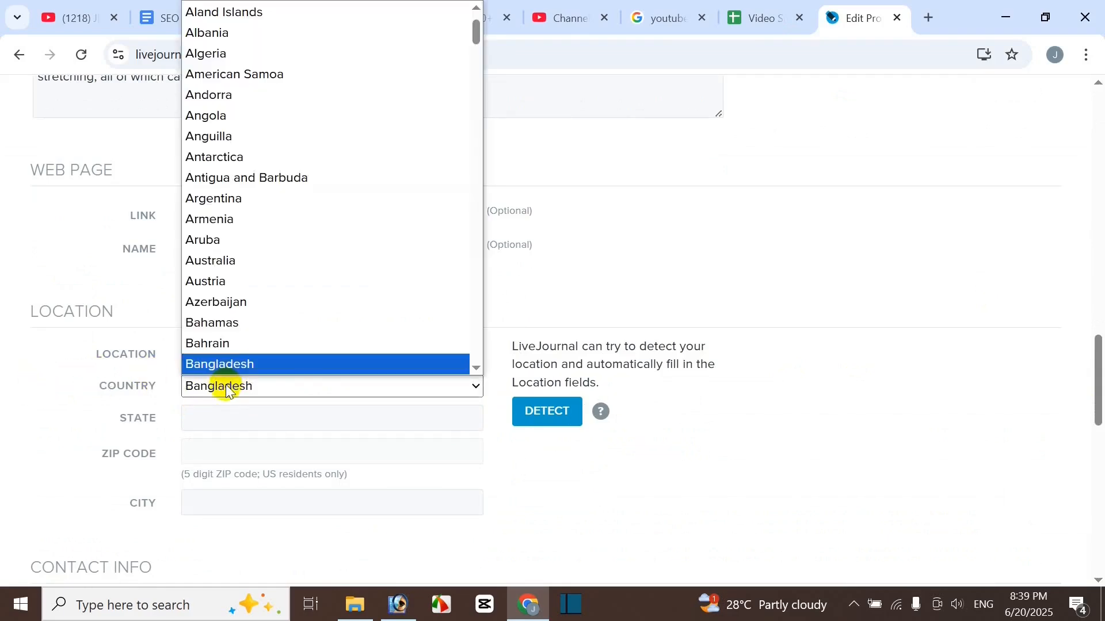
{"action": "type", "text": "un"}
{"action": "scroll", "coordinate": [333, 371], "scroll_direction": "down", "scroll_amount": 3}
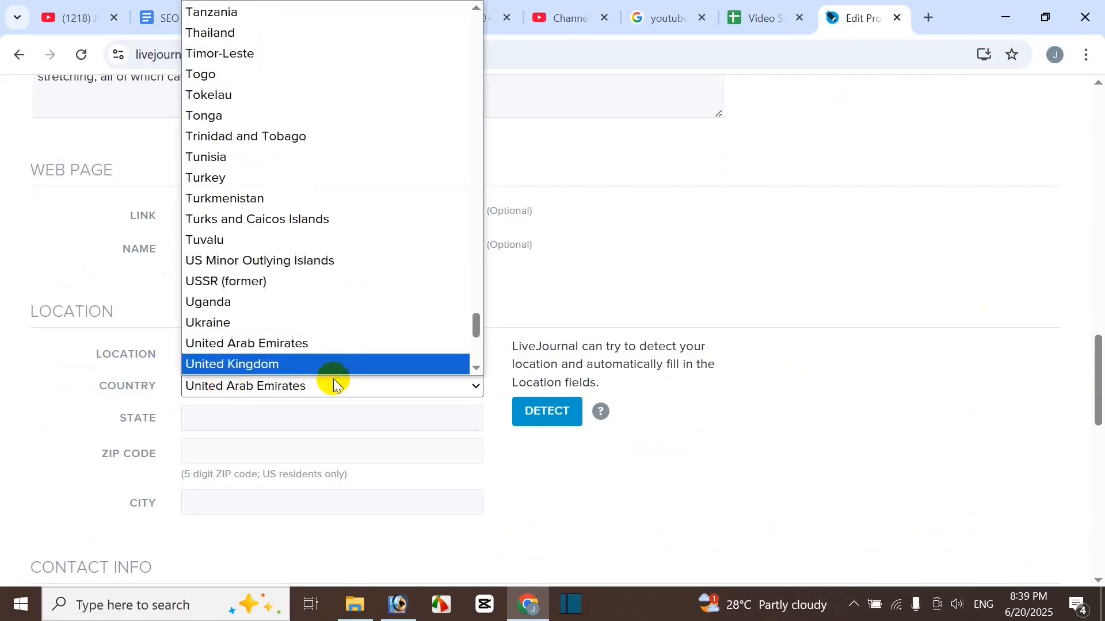
{"action": "left_click", "coordinate": [334, 302]}
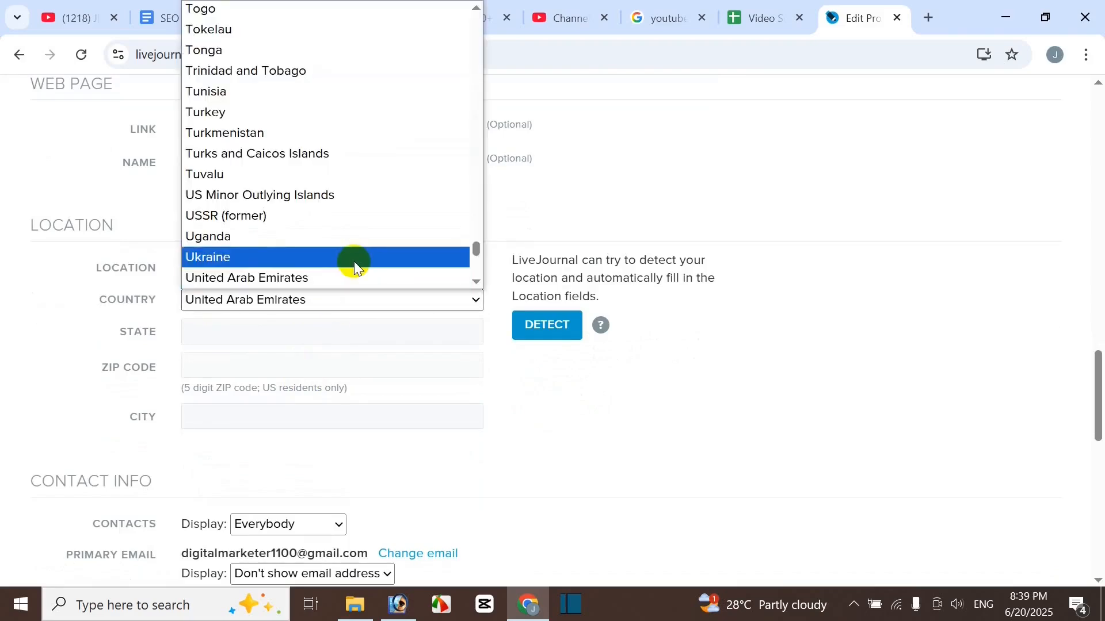
{"action": "scroll", "coordinate": [352, 263], "scroll_direction": "down", "scroll_amount": 3}
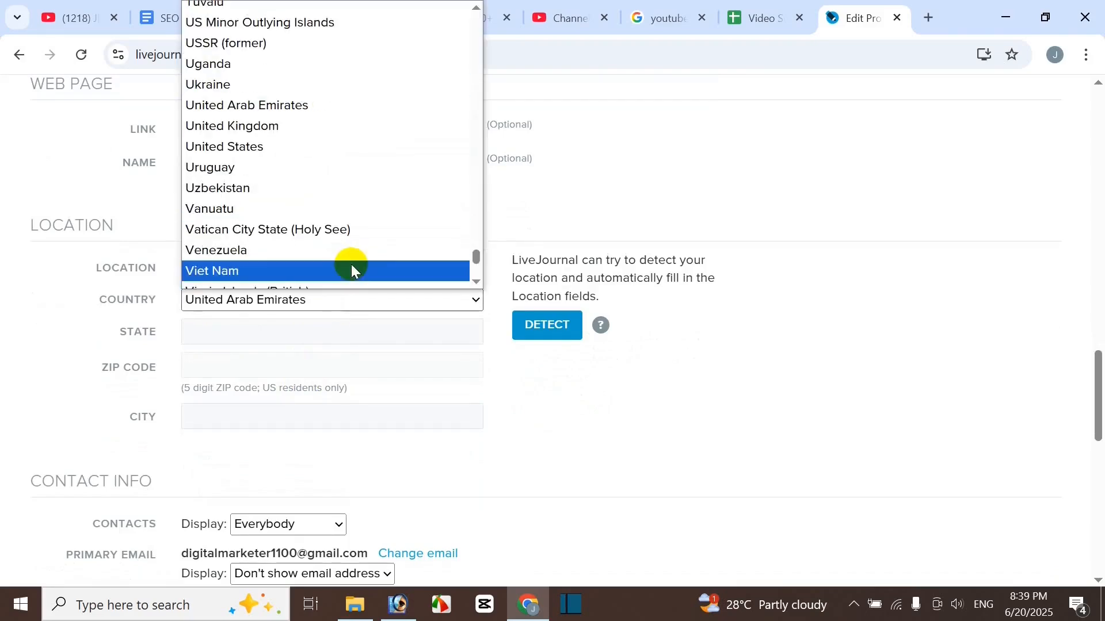
{"action": "left_click", "coordinate": [277, 129]}
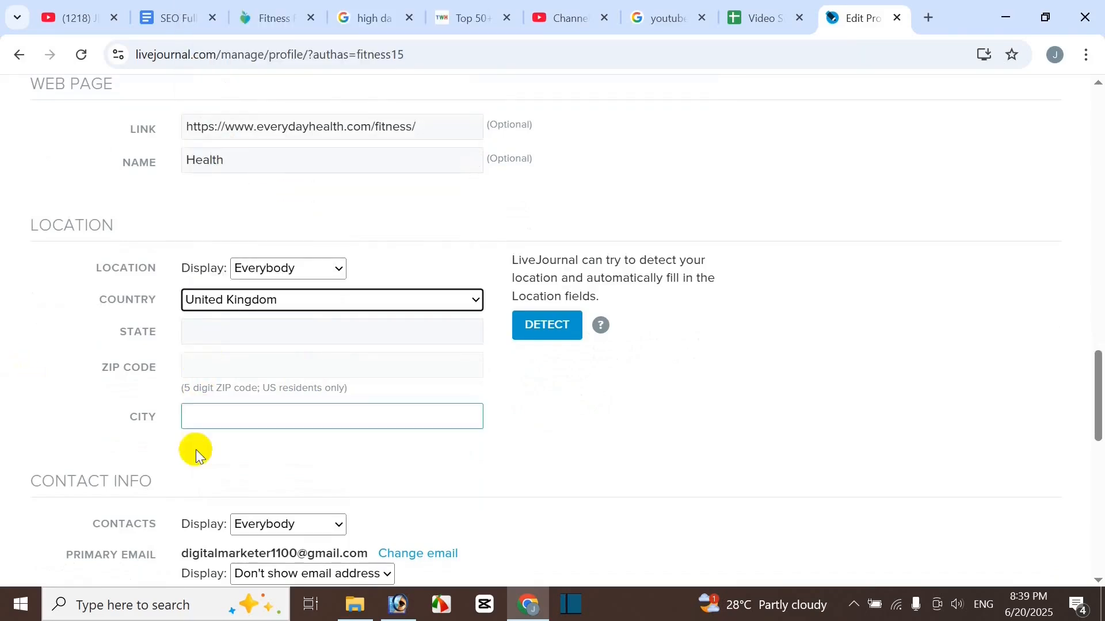
Save the edited profile
{"action": "scroll", "coordinate": [185, 496], "scroll_direction": "down", "scroll_amount": 2}
{"action": "scroll", "coordinate": [185, 496], "scroll_direction": "down", "scroll_amount": 1}
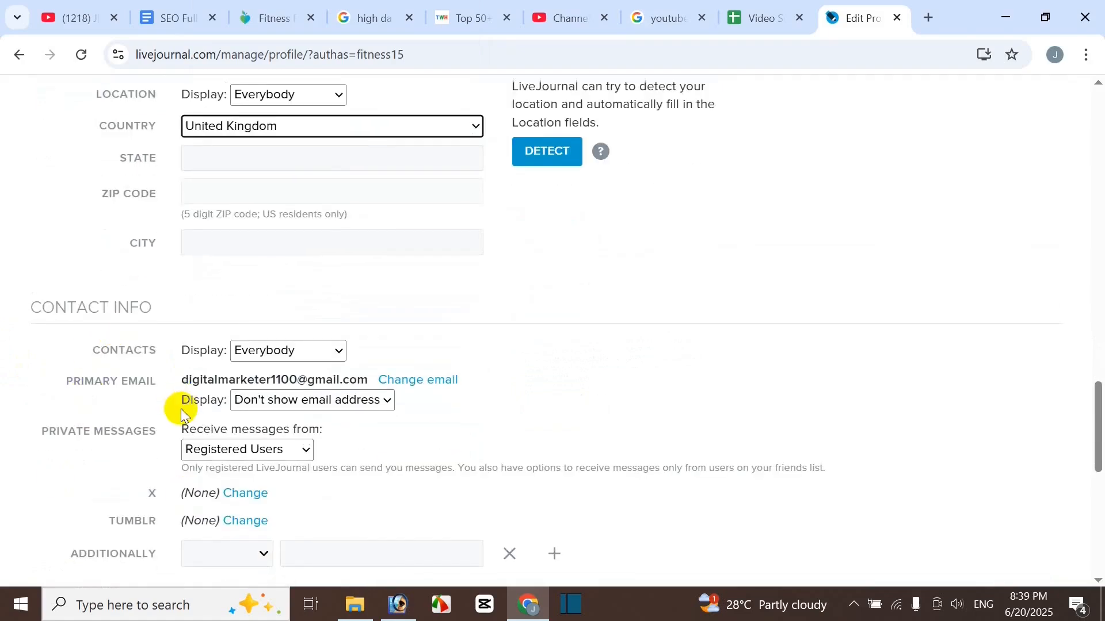
{"action": "scroll", "coordinate": [263, 429], "scroll_direction": "down", "scroll_amount": 5}
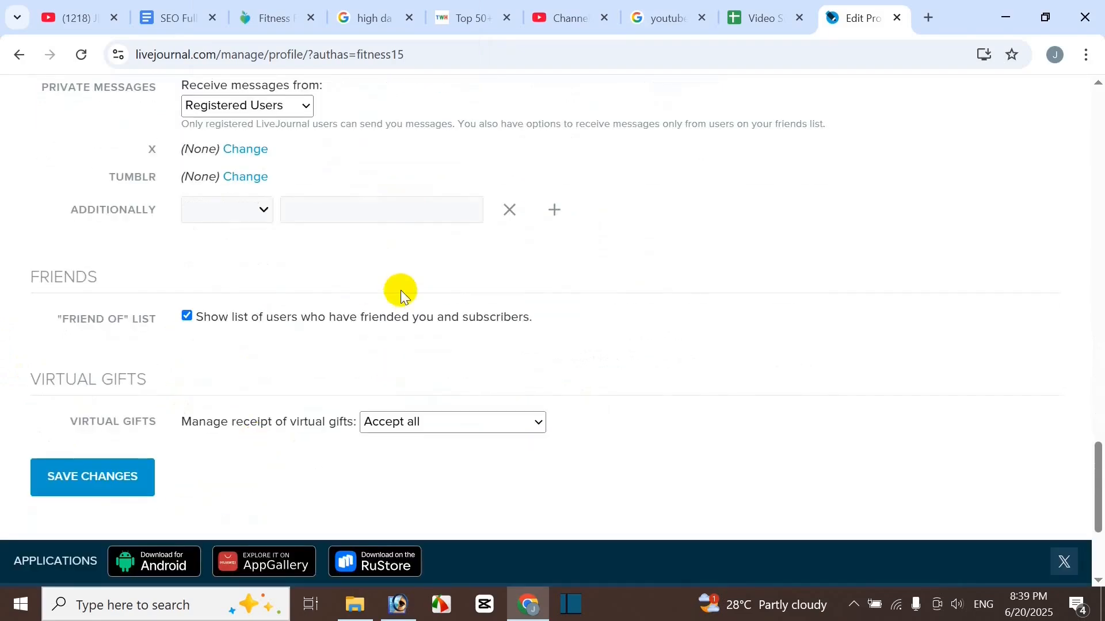
{"action": "scroll", "coordinate": [401, 291], "scroll_direction": "up", "scroll_amount": 20}
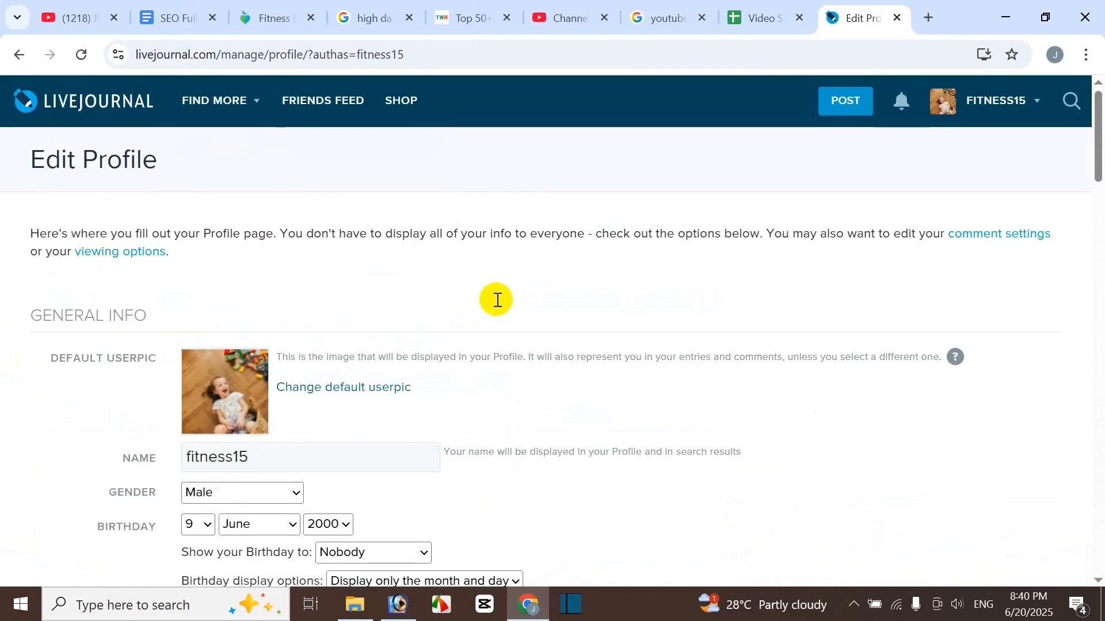
{"action": "scroll", "coordinate": [496, 299], "scroll_direction": "down", "scroll_amount": 18}
{"action": "scroll", "coordinate": [271, 493], "scroll_direction": "down", "scroll_amount": 9}
{"action": "left_click", "coordinate": [94, 259]}
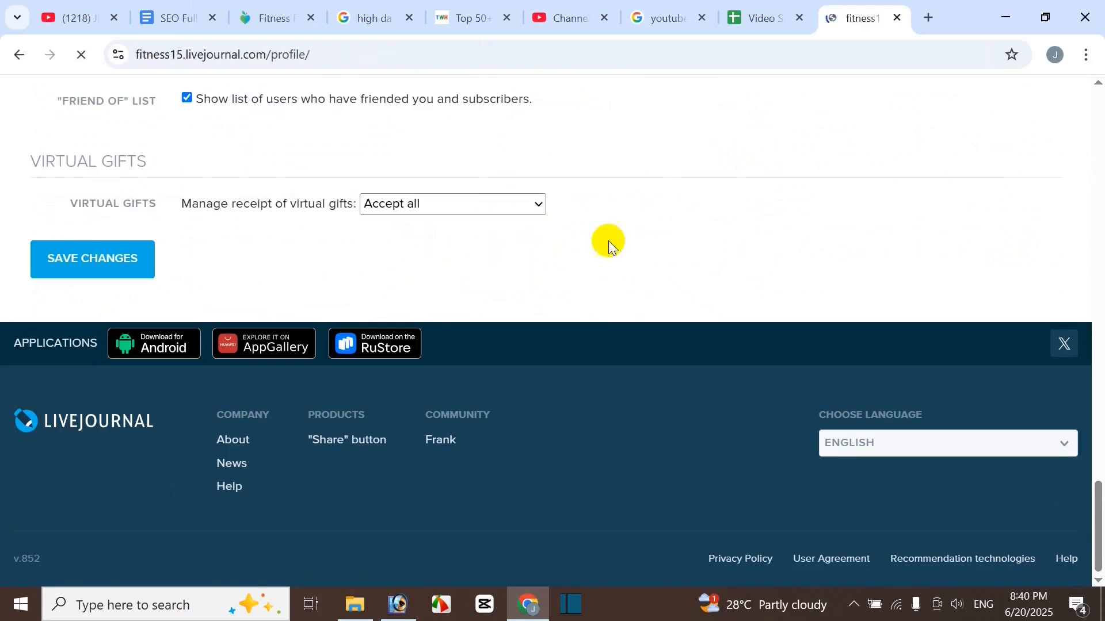
Scroll the reloaded profile to check the United Kingdom location and Health website
{"action": "scroll", "coordinate": [592, 251], "scroll_direction": "up", "scroll_amount": 3}
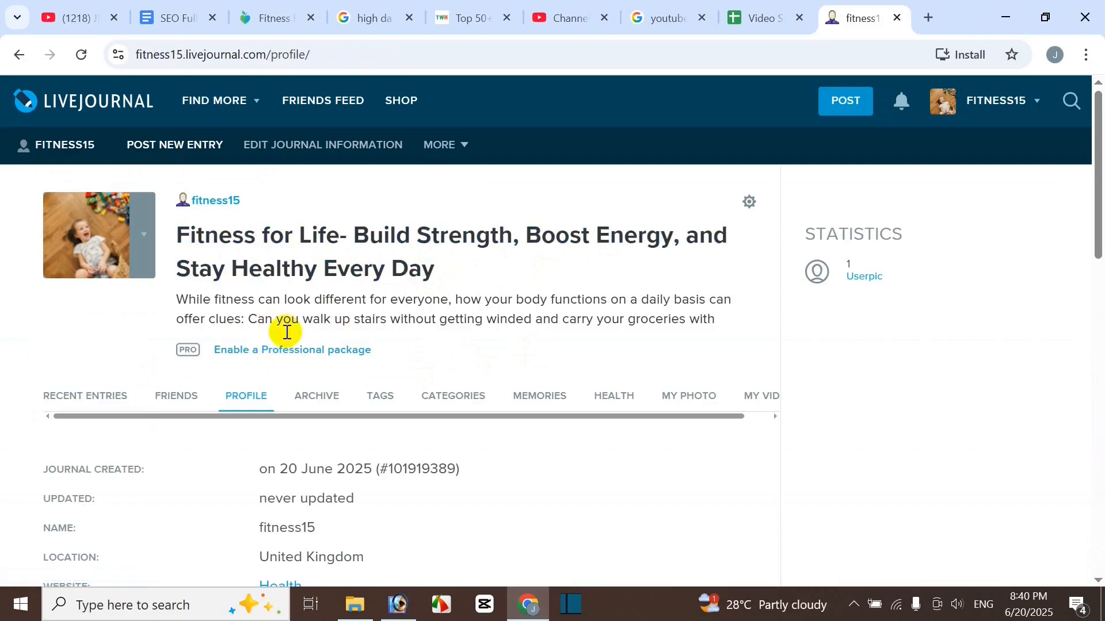
{"action": "scroll", "coordinate": [382, 429], "scroll_direction": "down", "scroll_amount": 8}
{"action": "scroll", "coordinate": [387, 431], "scroll_direction": "up", "scroll_amount": 8}
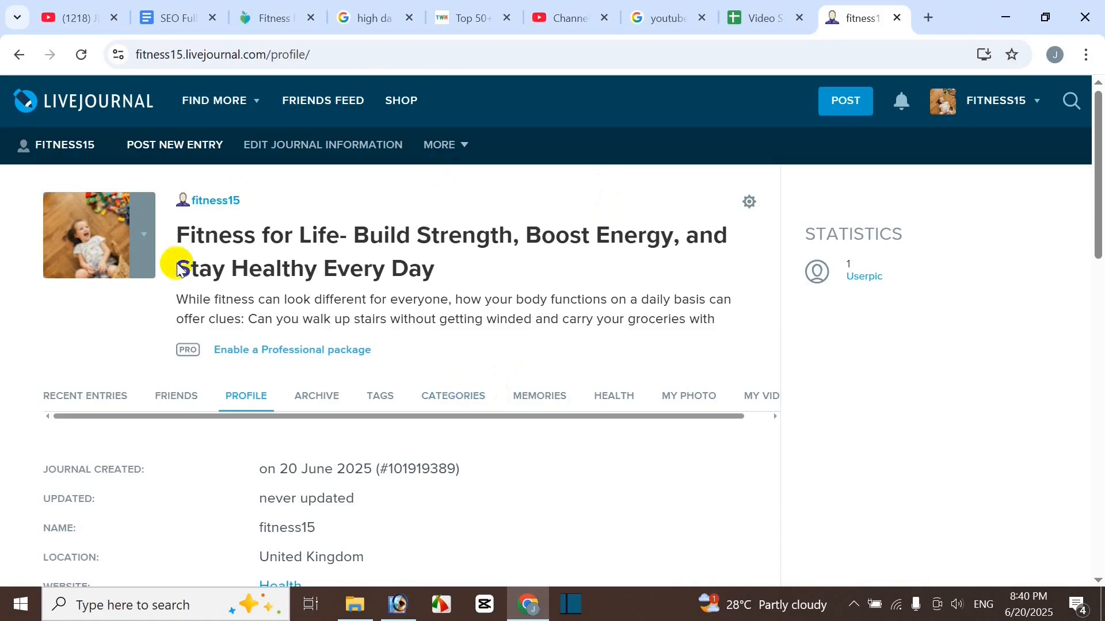
Create a new entry titled 'Fitness for Life- Build Strength, Boost Energy, and Stay Healthy Every Day'
{"action": "left_click", "coordinate": [848, 108]}
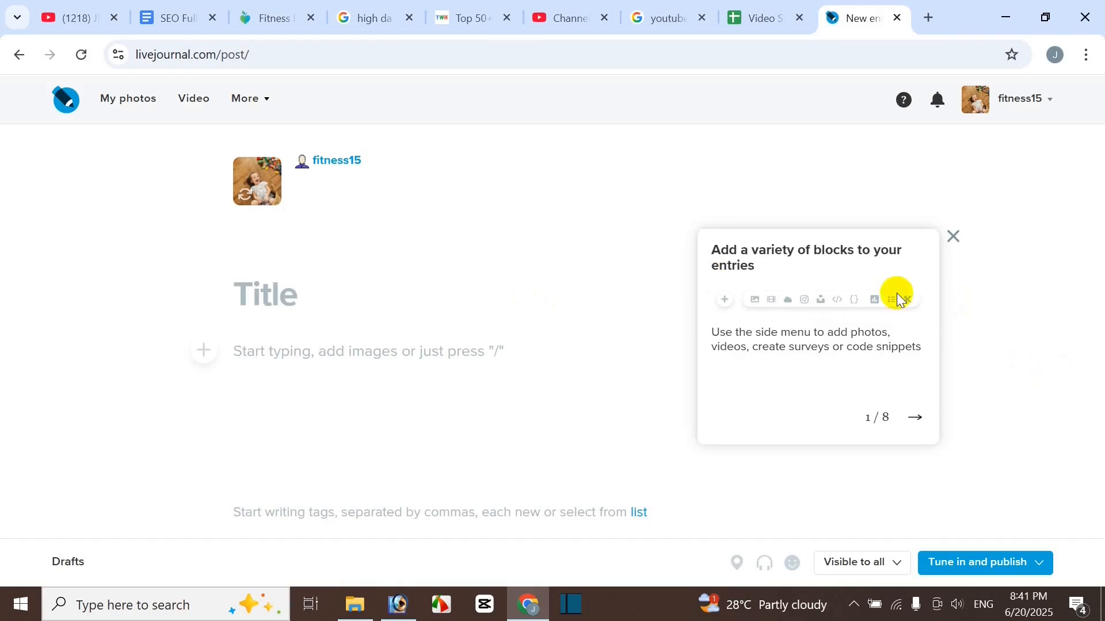
{"action": "left_click", "coordinate": [960, 239]}
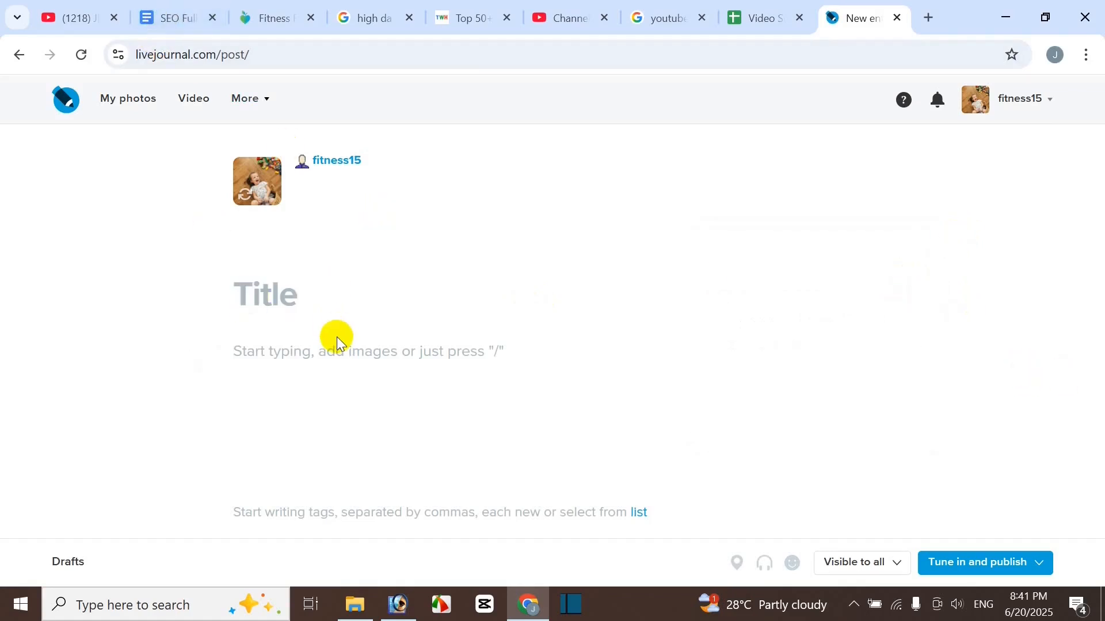
{"action": "left_click", "coordinate": [284, 290]}
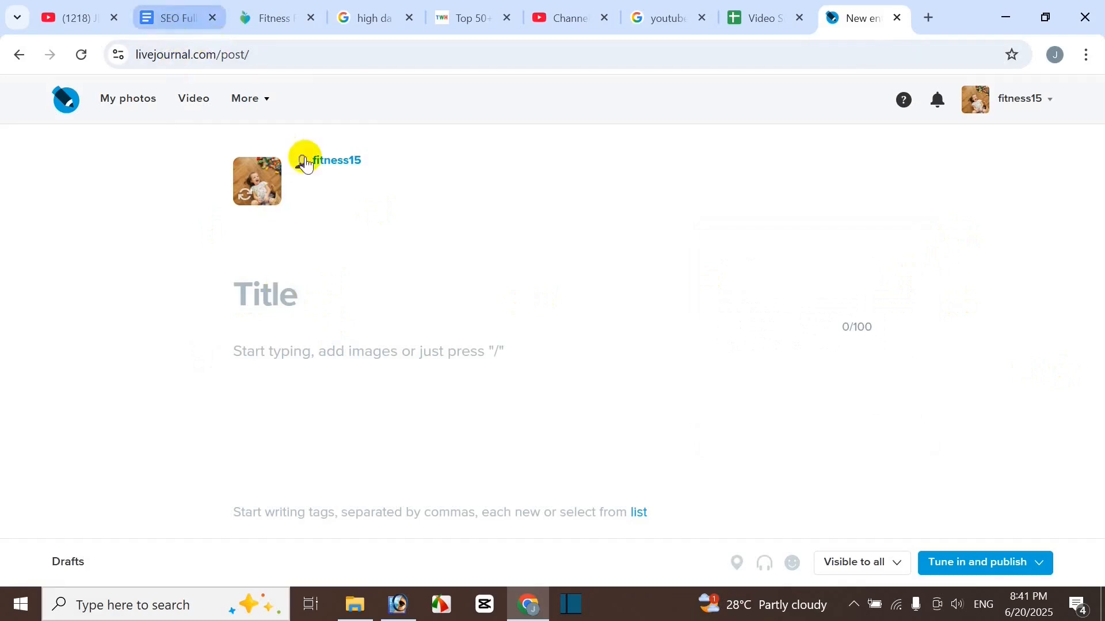
{"action": "left_click", "coordinate": [180, 19]}
{"action": "scroll", "coordinate": [472, 372], "scroll_direction": "up", "scroll_amount": 4}
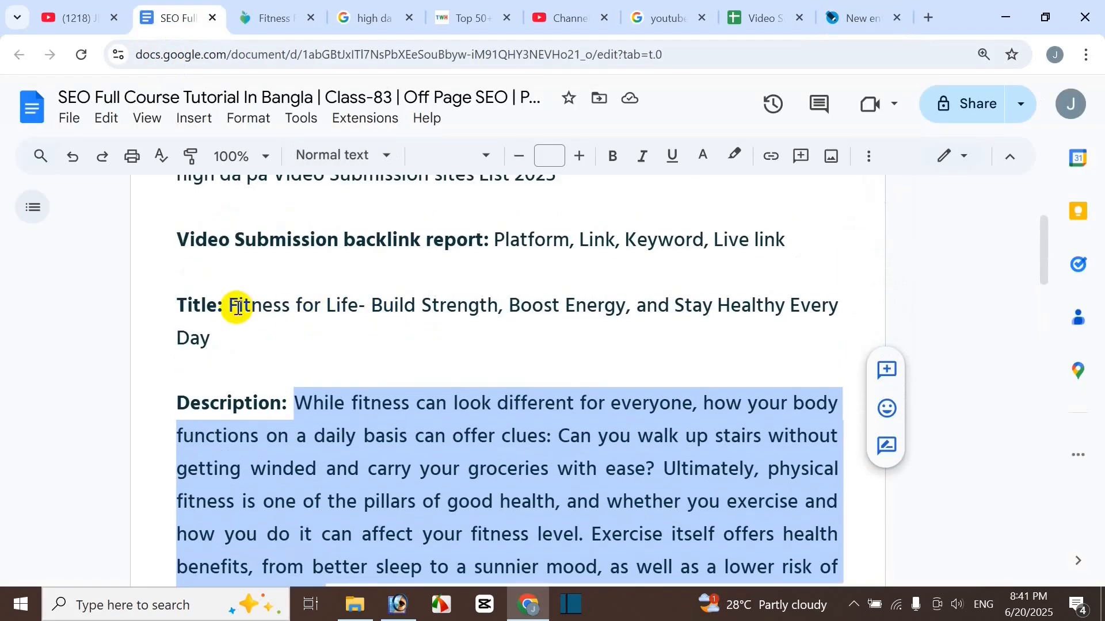
{"action": "left_click_drag", "start_coordinate": [231, 306], "coordinate": [239, 338]}
{"action": "key", "text": "ctrl+c"}
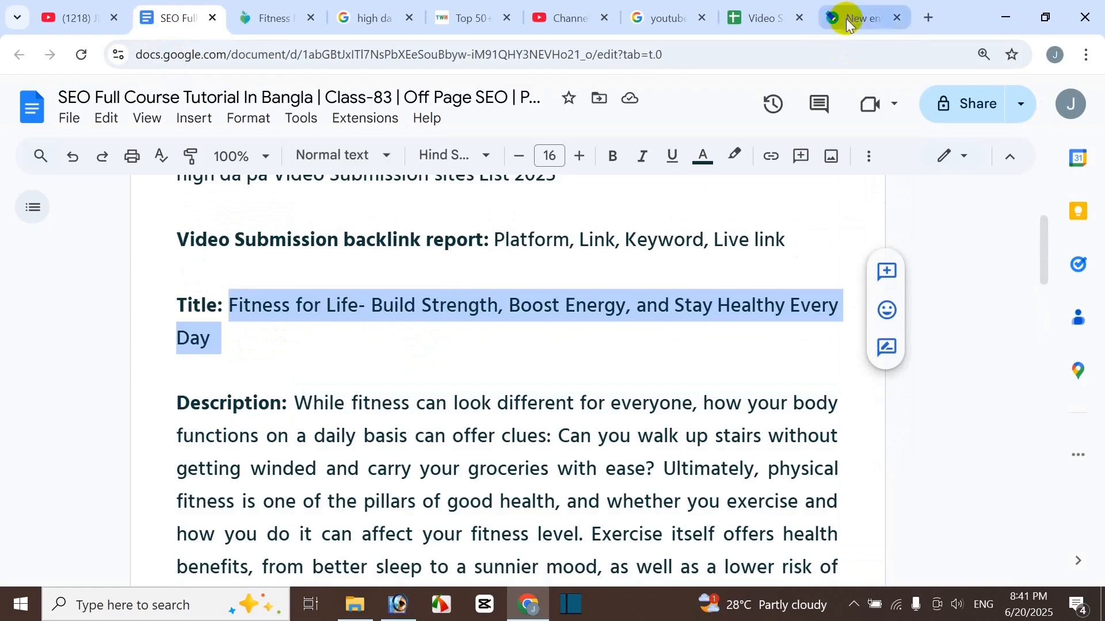
{"action": "left_click", "coordinate": [846, 18]}
{"action": "key", "text": "ctrl+v"}
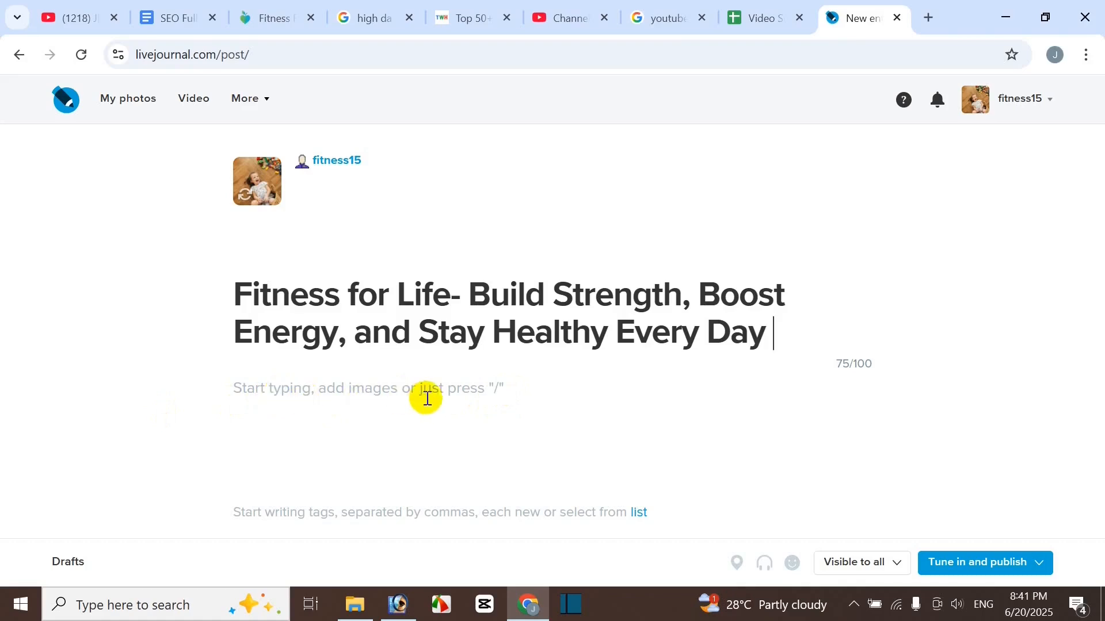
{"action": "left_click", "coordinate": [333, 390]}
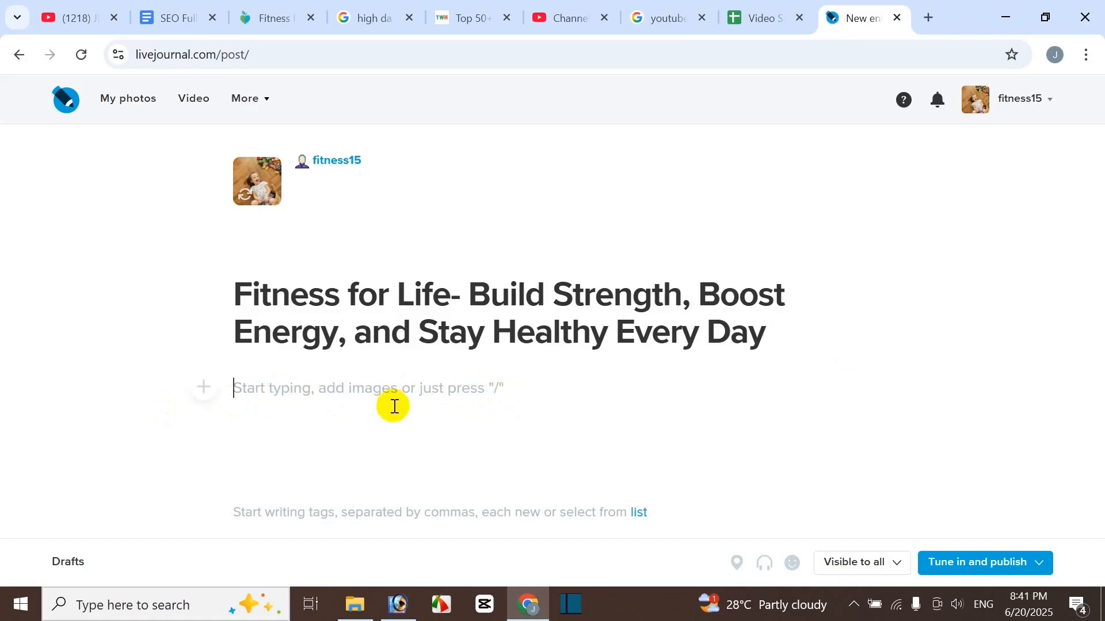
{"action": "type", "text": "/"}
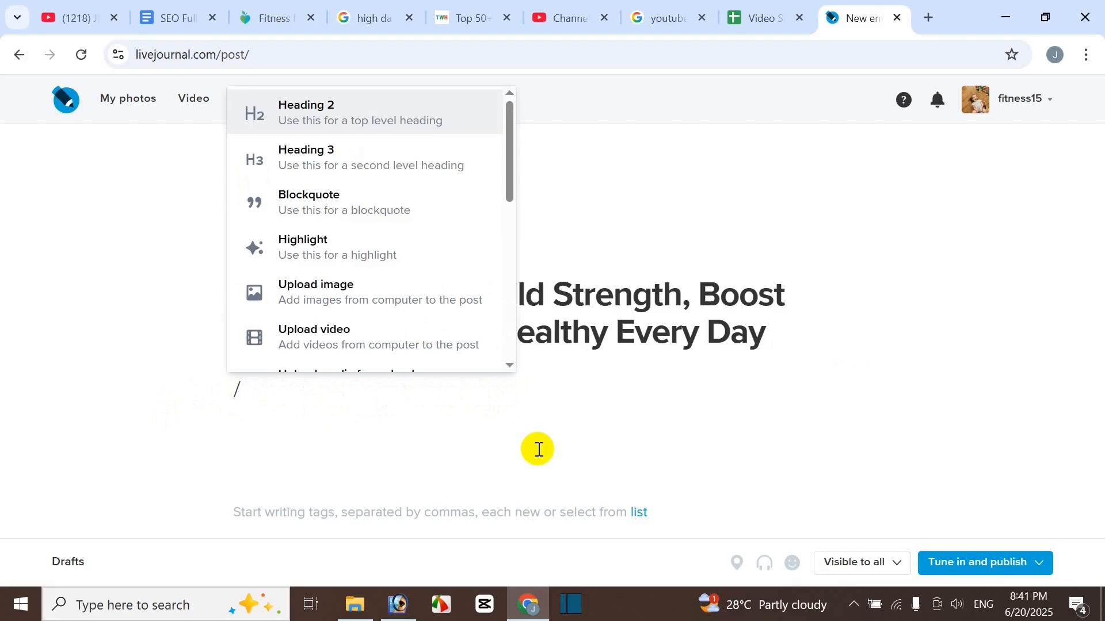
Upload the Fitness for Life video from Downloads into the entry body
{"action": "scroll", "coordinate": [393, 276], "scroll_direction": "down", "scroll_amount": 2}
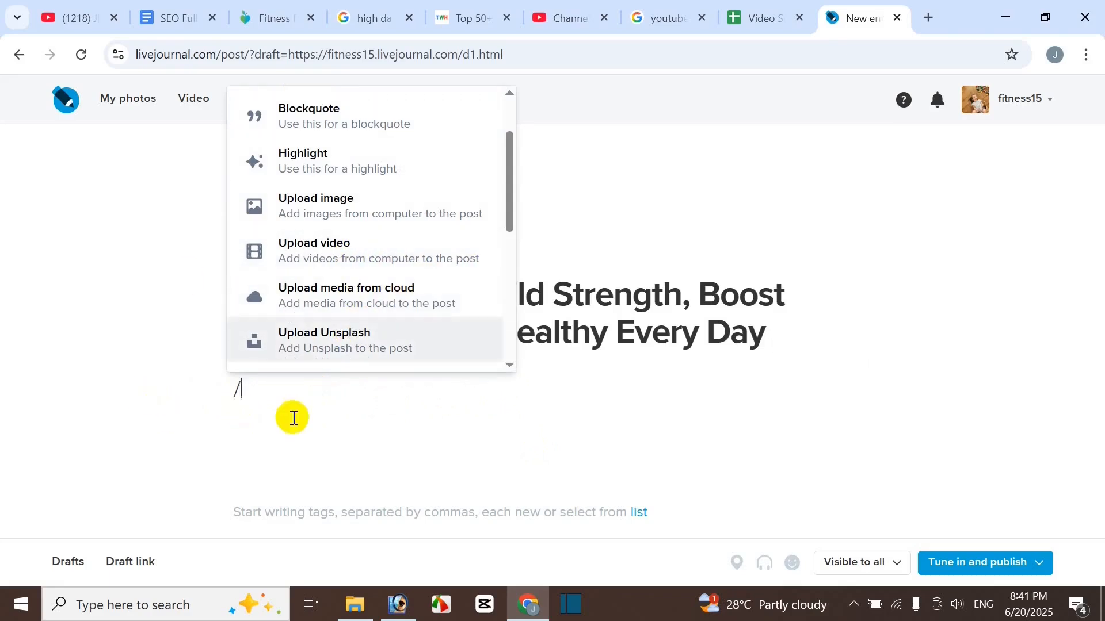
{"action": "key", "text": "BackSpace"}
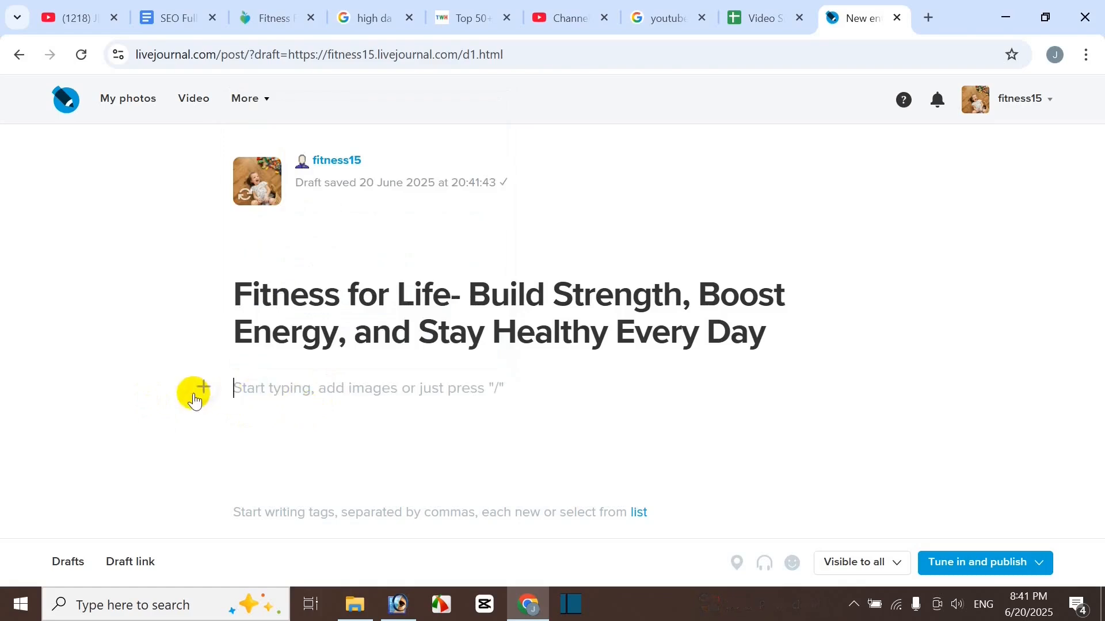
{"action": "type", "text": "/"}
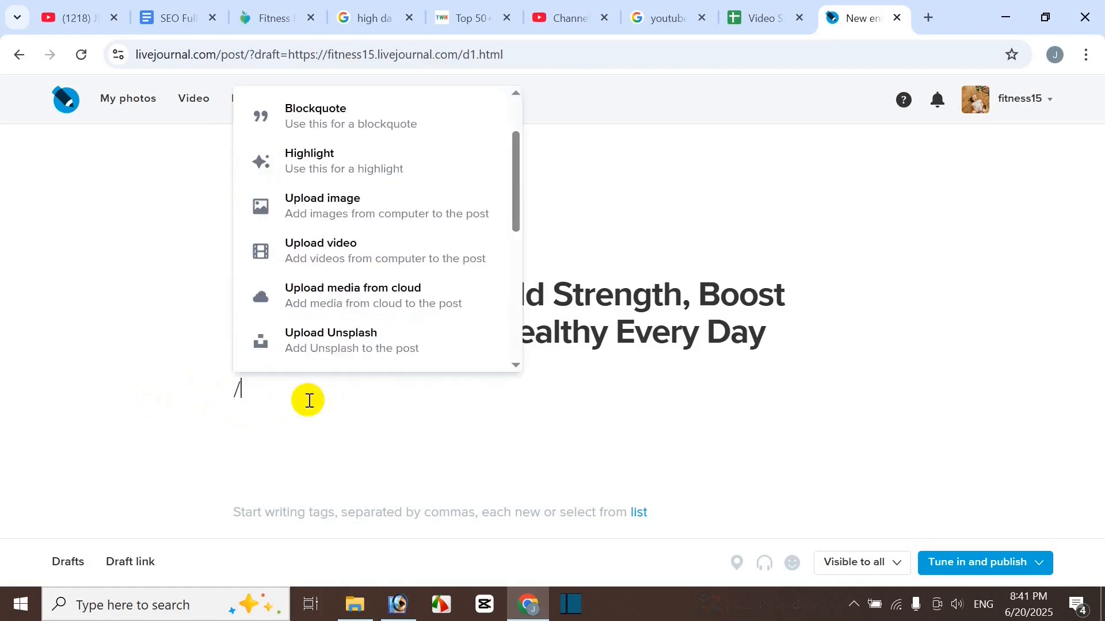
{"action": "key", "text": "BackSpace"}
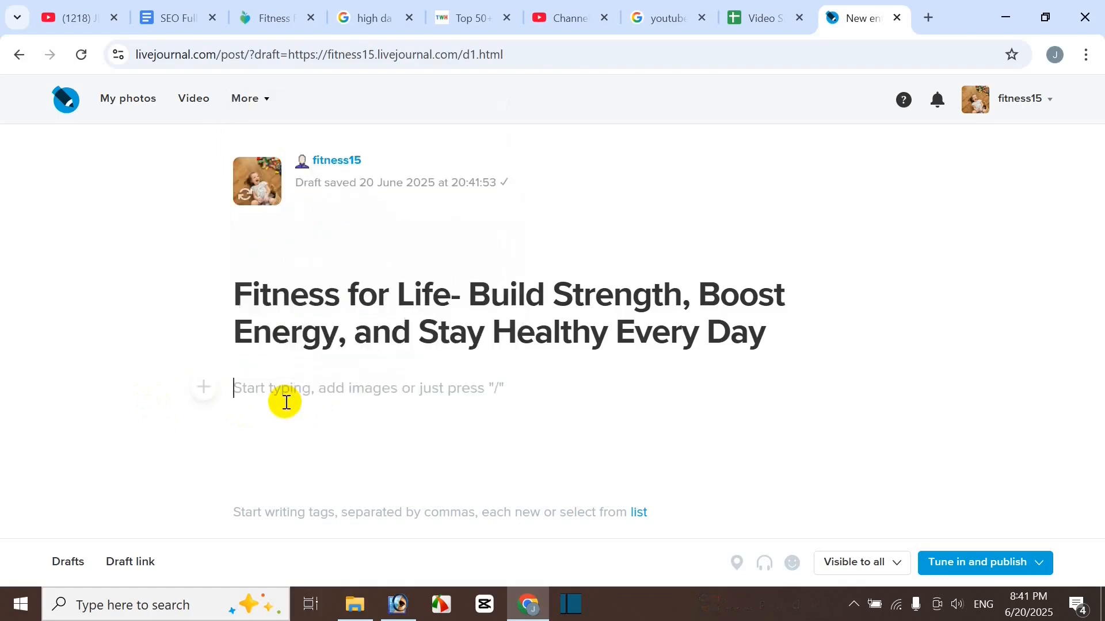
{"action": "left_click", "coordinate": [205, 388]}
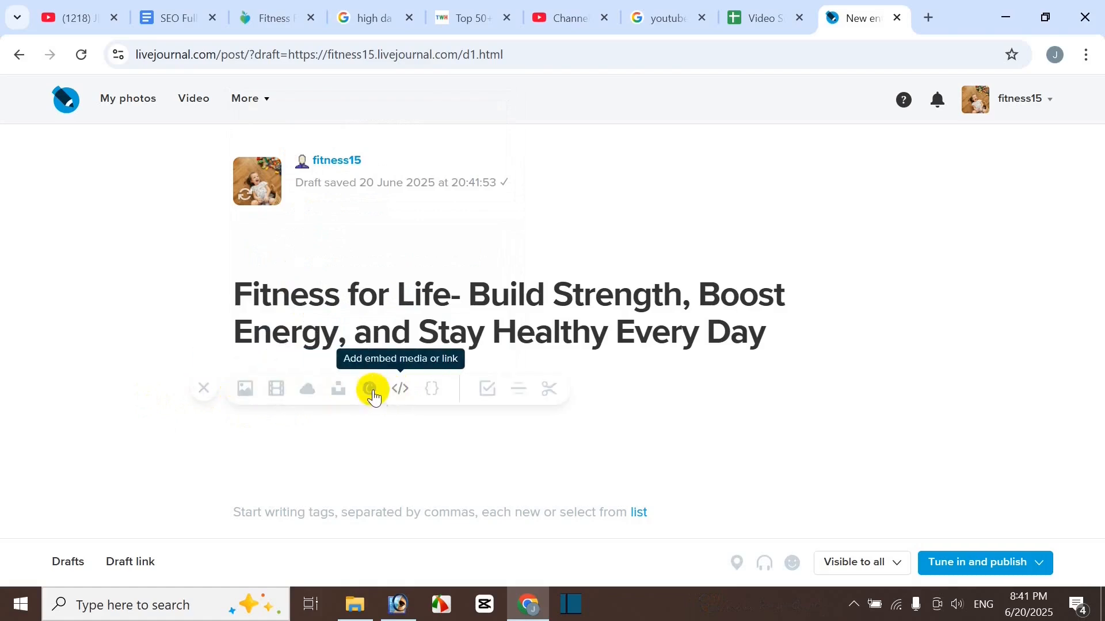
{"action": "left_click", "coordinate": [274, 383]}
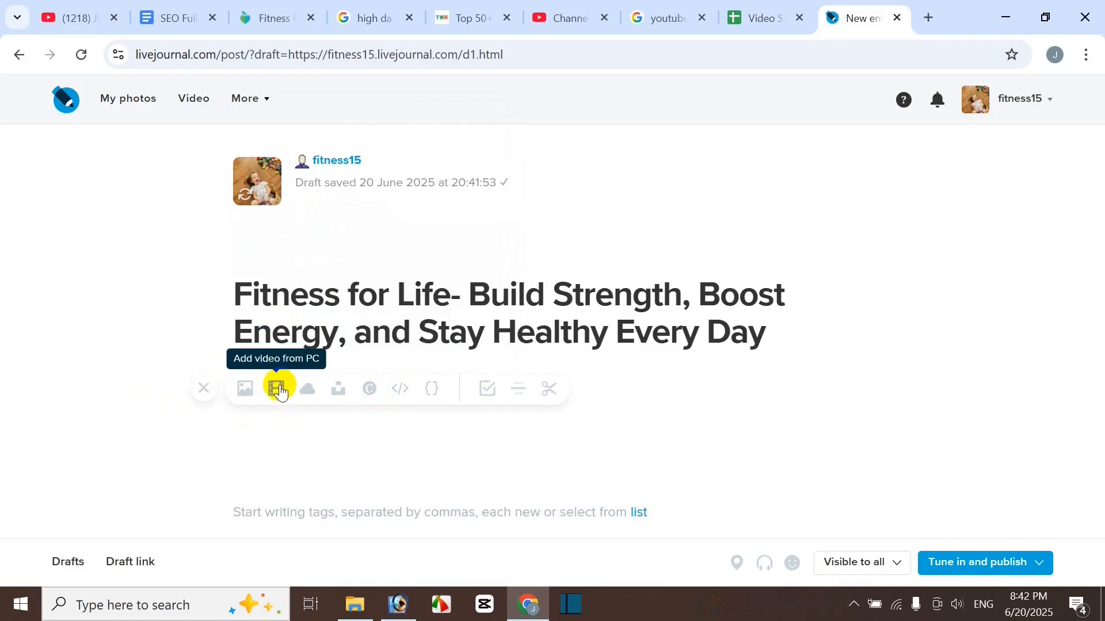
{"action": "left_click", "coordinate": [278, 391]}
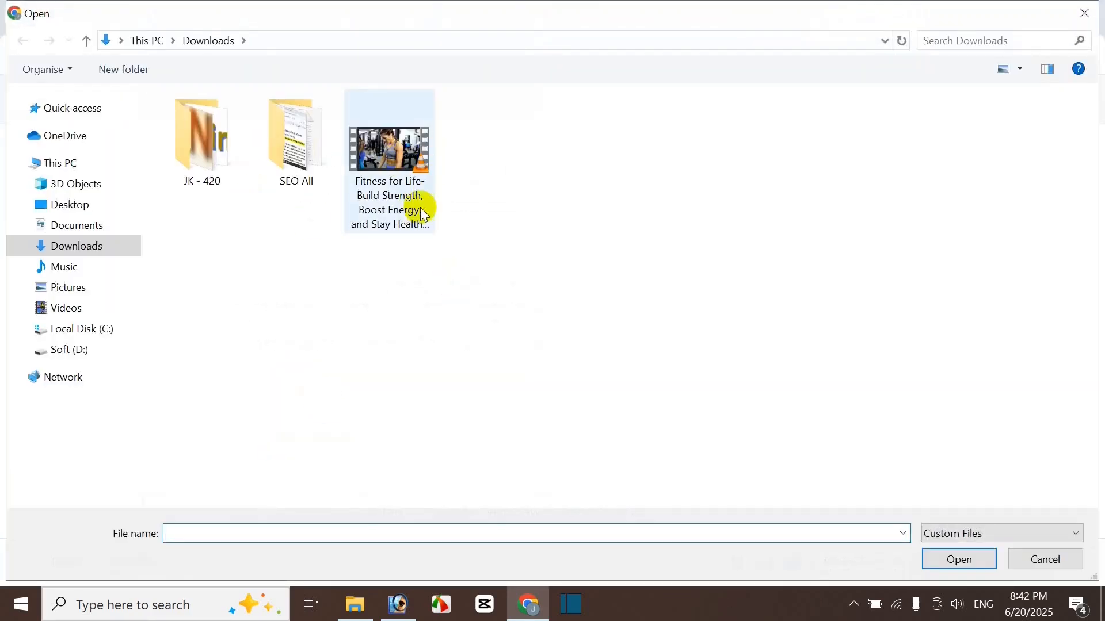
{"action": "left_click", "coordinate": [423, 214]}
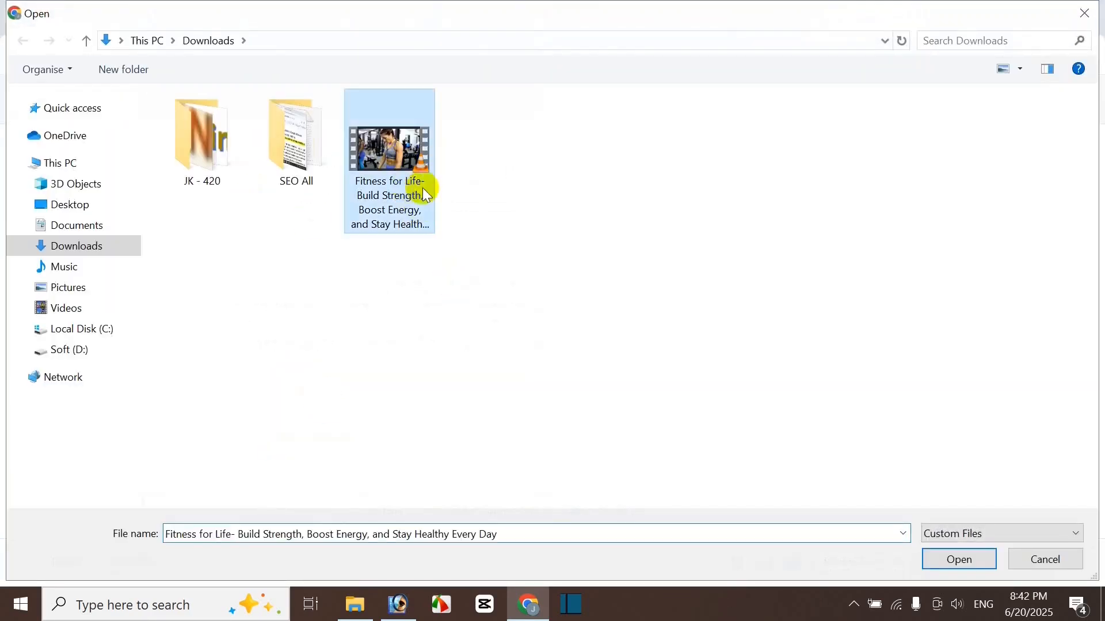
{"action": "left_click", "coordinate": [957, 554]}
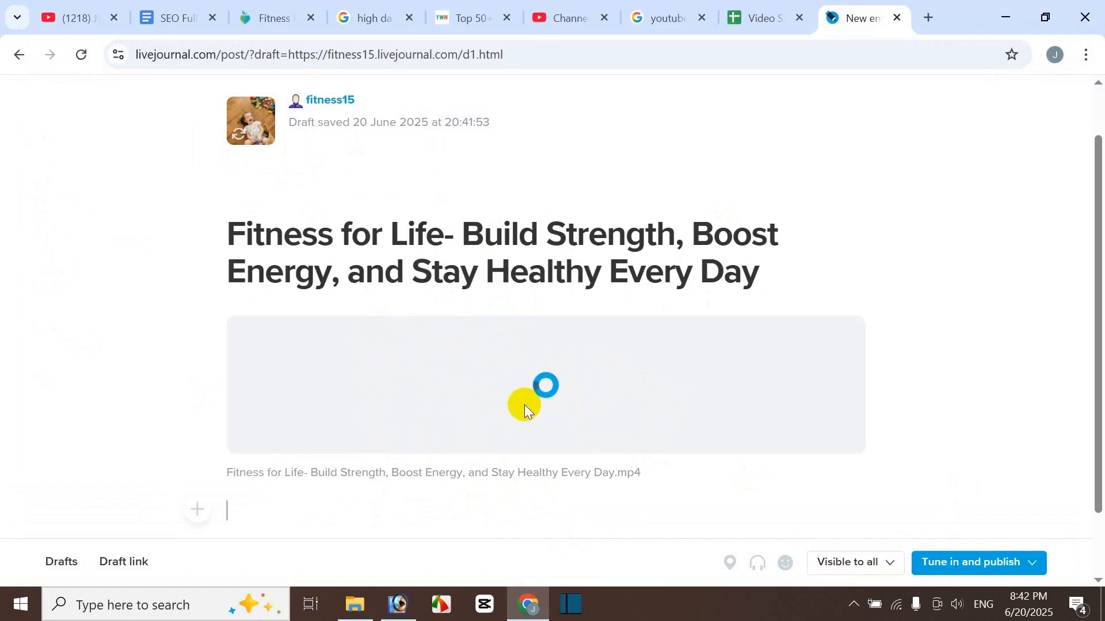
{"action": "scroll", "coordinate": [906, 381], "scroll_direction": "down", "scroll_amount": 1}
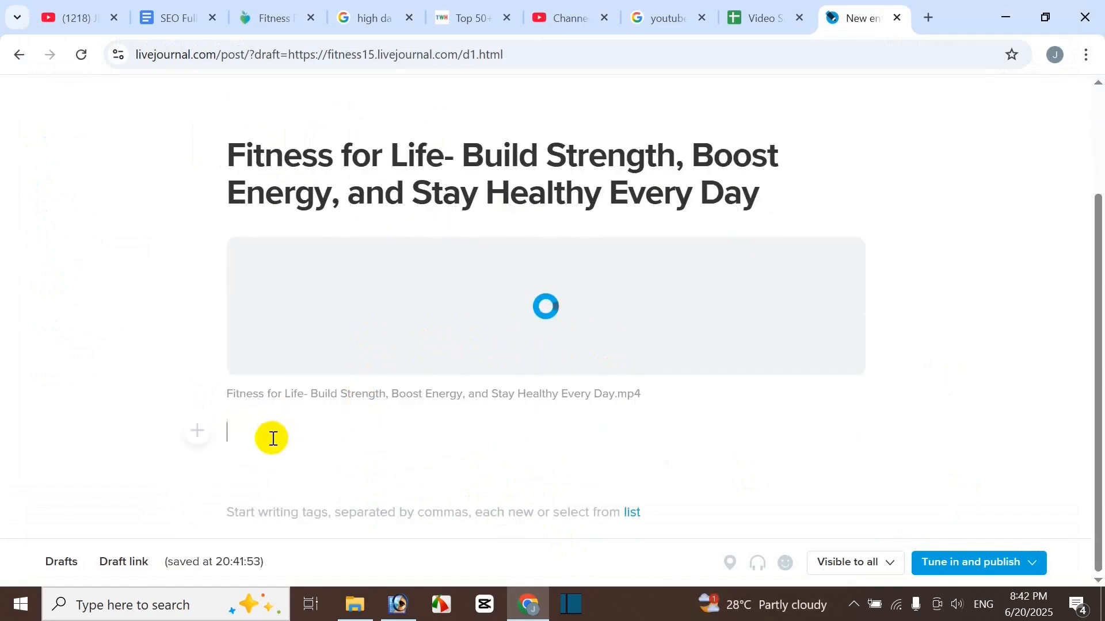
{"action": "left_click", "coordinate": [193, 23]}
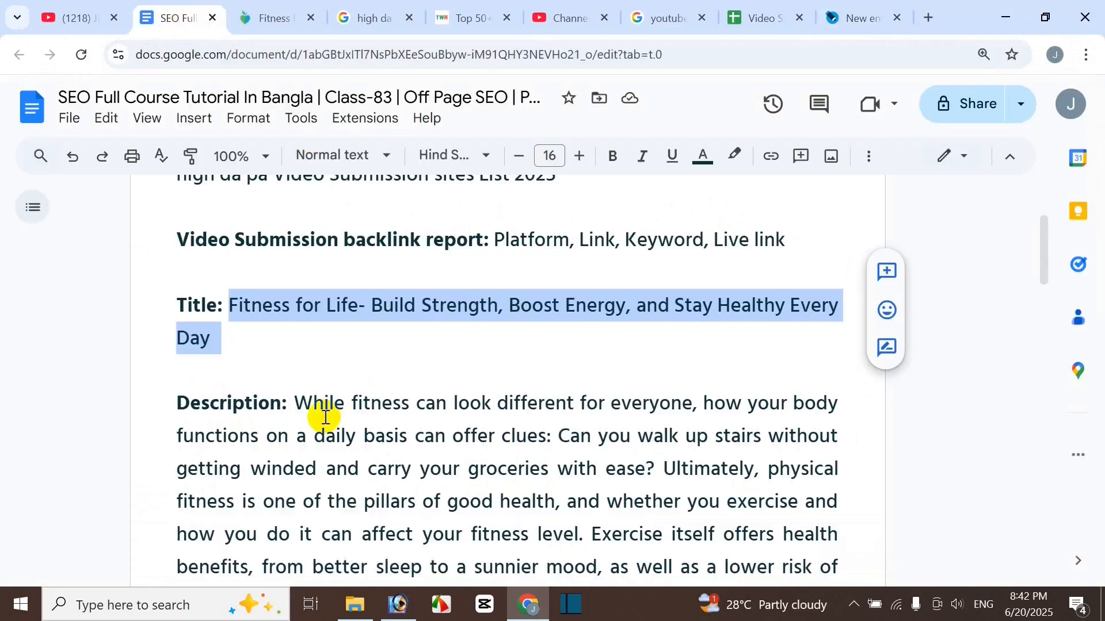
Paste the two description paragraphs from the course notes below the video
{"action": "scroll", "coordinate": [325, 417], "scroll_direction": "down", "scroll_amount": 3}
{"action": "left_click_drag", "start_coordinate": [296, 231], "coordinate": [222, 442]}
{"action": "key", "text": "ctrl+c"}
{"action": "left_click", "coordinate": [857, 18]}
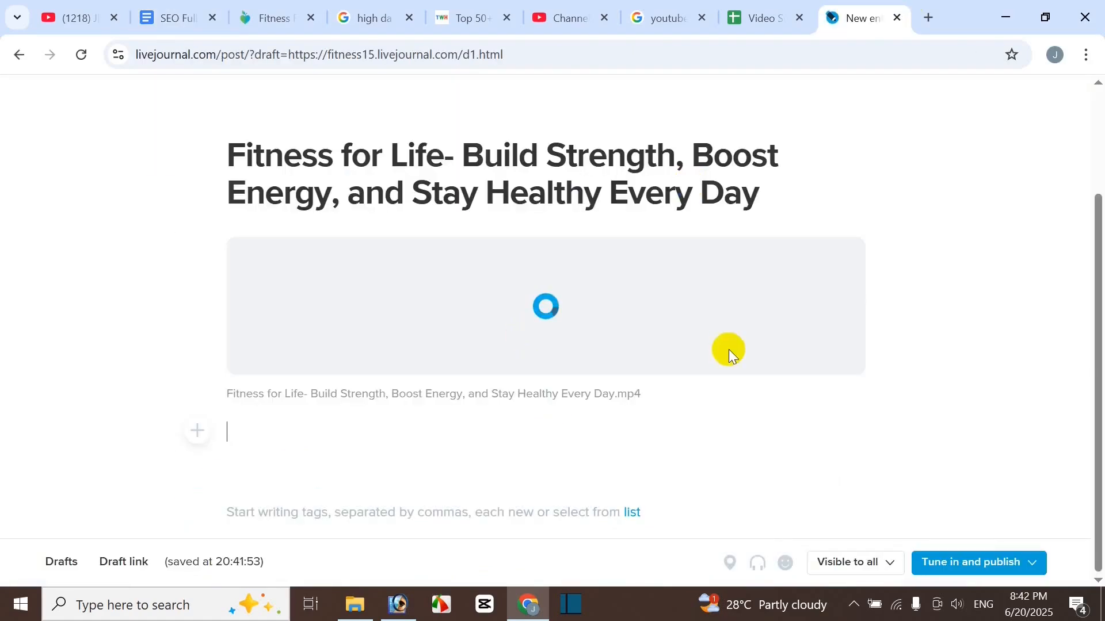
{"action": "key", "text": "ctrl+v"}
{"action": "scroll", "coordinate": [565, 370], "scroll_direction": "up", "scroll_amount": 2}
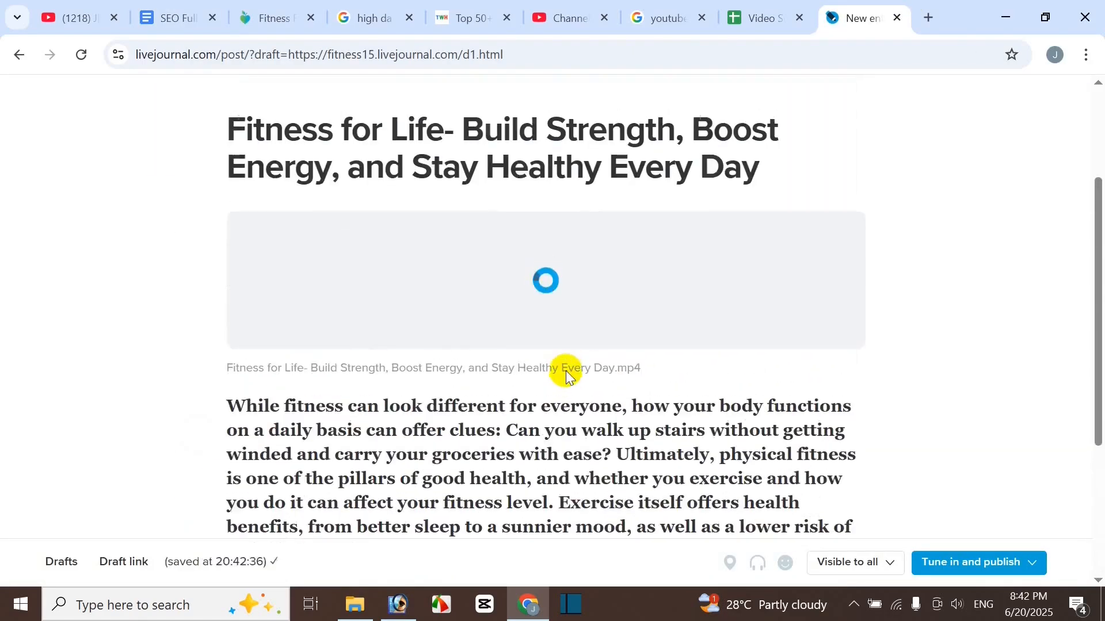
{"action": "scroll", "coordinate": [565, 371], "scroll_direction": "up", "scroll_amount": 3}
{"action": "scroll", "coordinate": [603, 279], "scroll_direction": "down", "scroll_amount": 3}
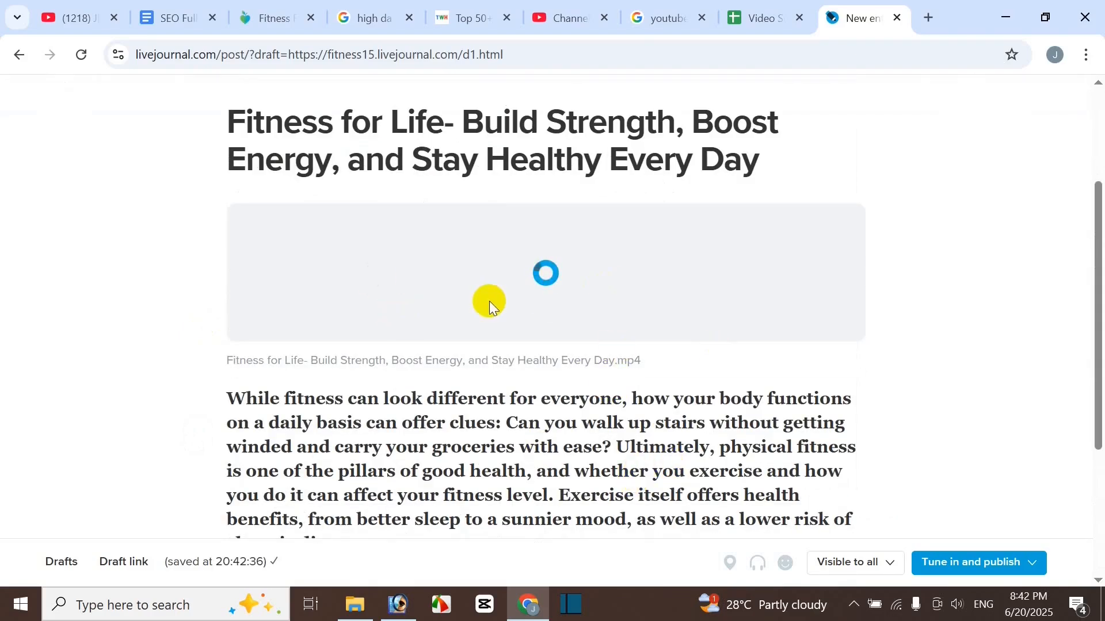
{"action": "scroll", "coordinate": [583, 443], "scroll_direction": "down", "scroll_amount": 1}
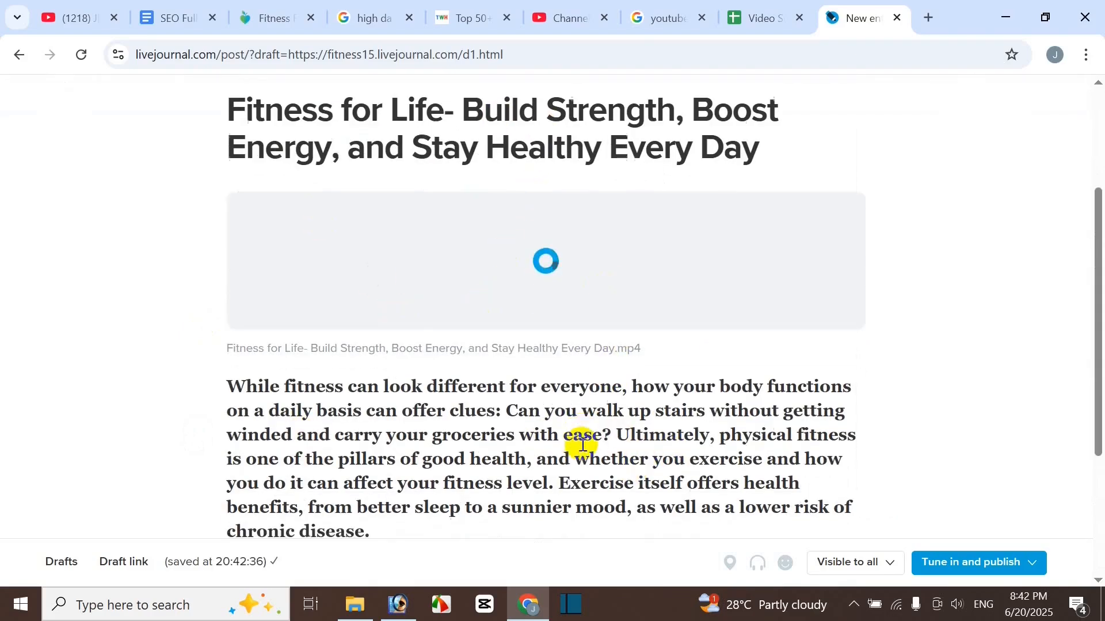
{"action": "scroll", "coordinate": [582, 443], "scroll_direction": "down", "scroll_amount": 4}
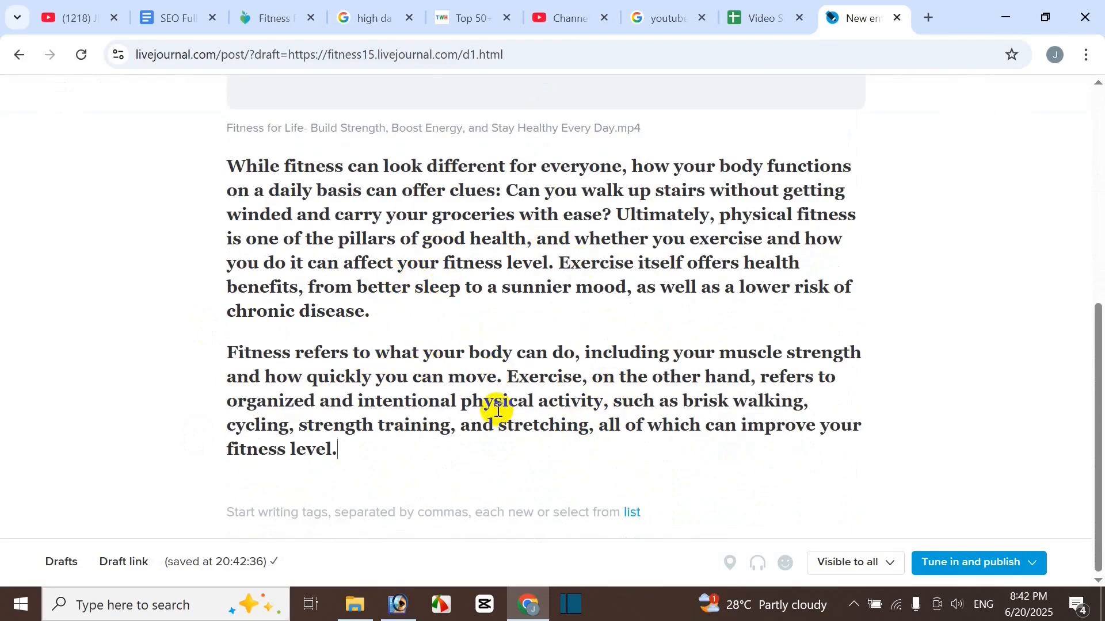
Select the word Fitness at the start of the second paragraph
{"action": "left_click", "coordinate": [231, 353]}
{"action": "left_click", "coordinate": [265, 352]}
{"action": "left_click_drag", "start_coordinate": [229, 353], "coordinate": [301, 357]}
{"action": "scroll", "coordinate": [301, 354], "scroll_direction": "up", "scroll_amount": 4}
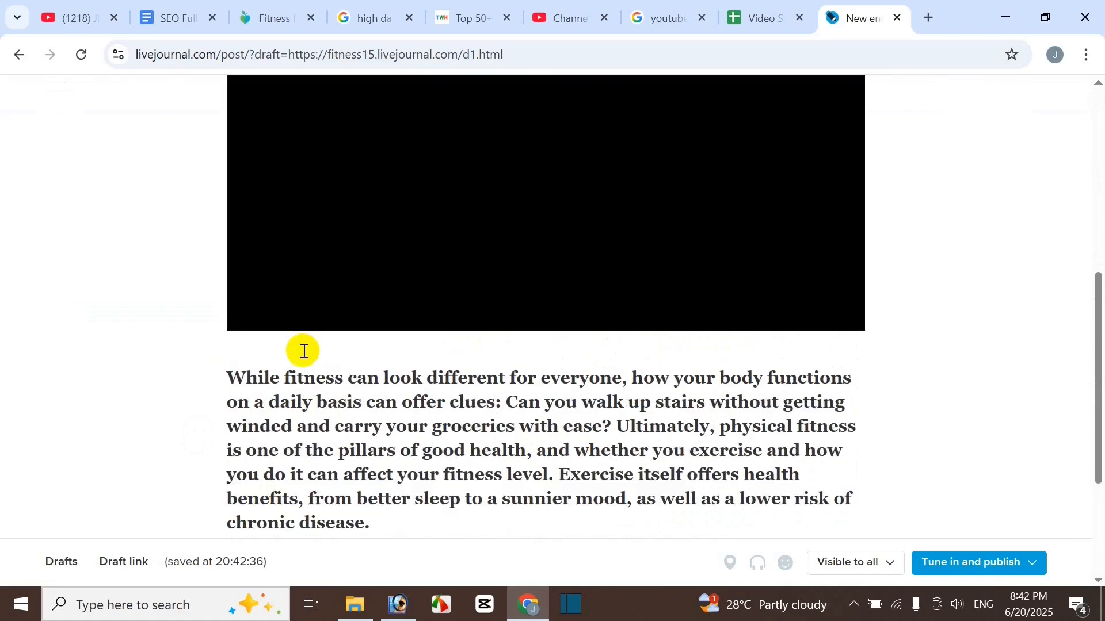
{"action": "scroll", "coordinate": [429, 425], "scroll_direction": "down", "scroll_amount": 3}
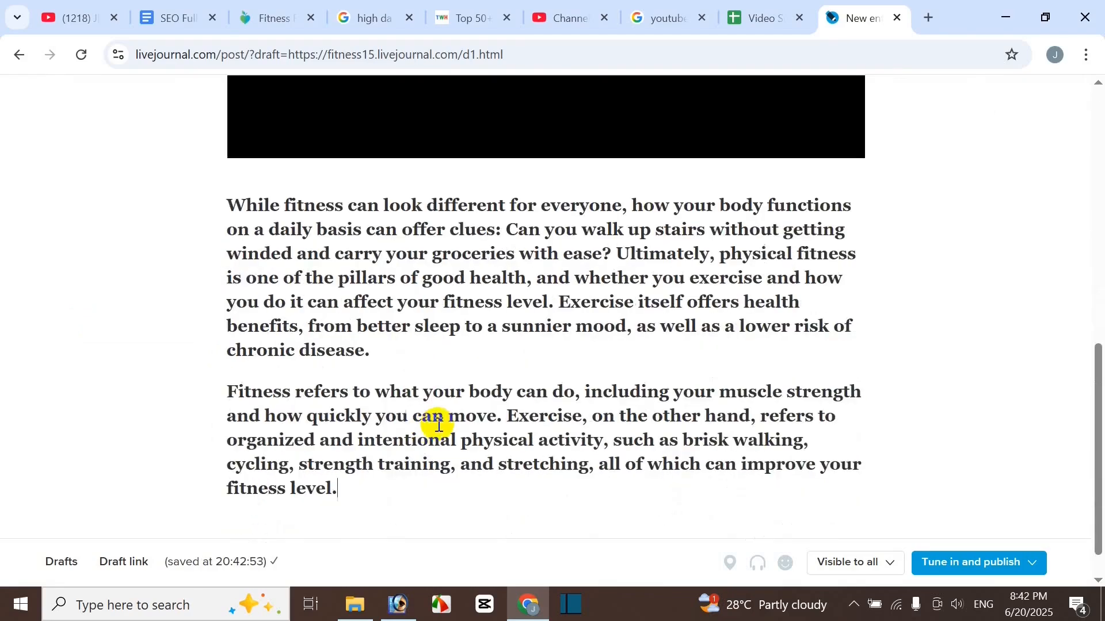
{"action": "scroll", "coordinate": [437, 423], "scroll_direction": "up", "scroll_amount": 6}
{"action": "scroll", "coordinate": [437, 426], "scroll_direction": "down", "scroll_amount": 7}
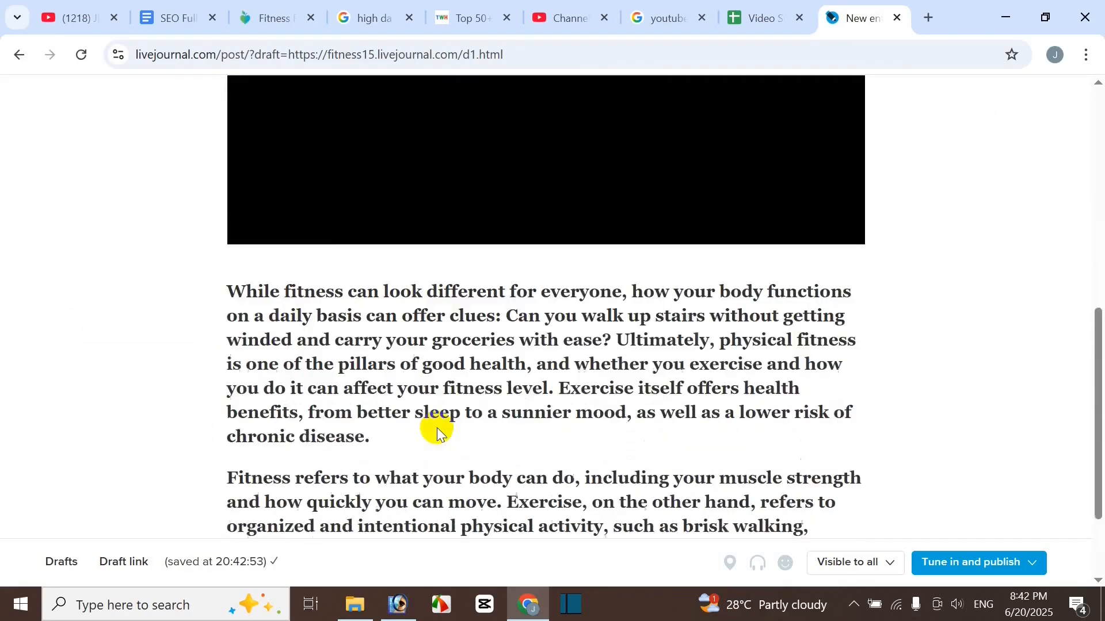
{"action": "left_click_drag", "start_coordinate": [231, 353], "coordinate": [295, 357]}
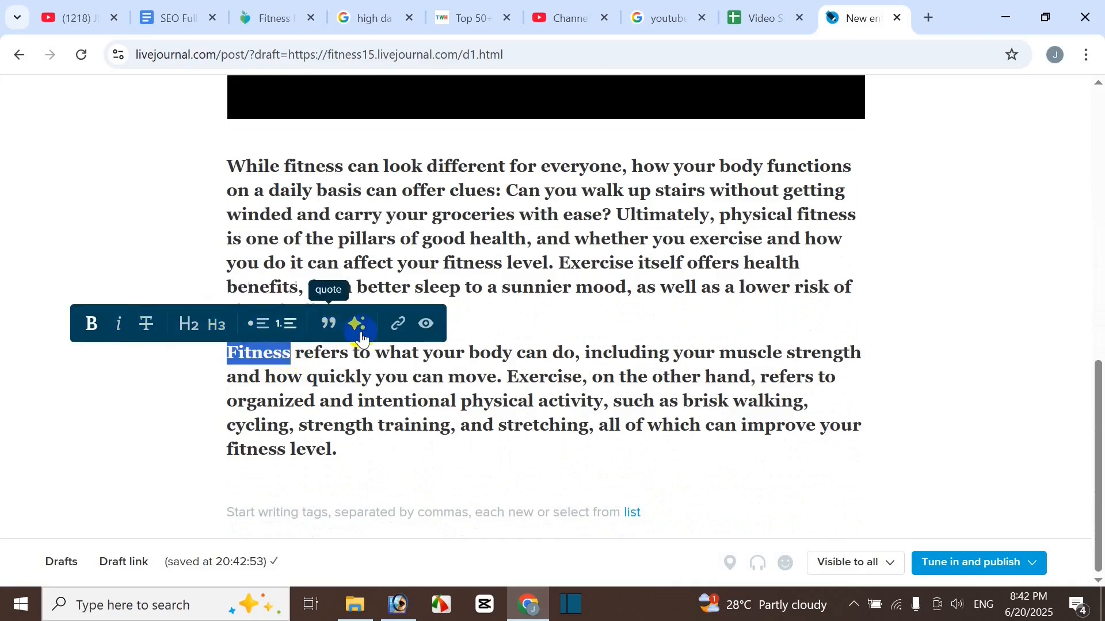
{"action": "left_click", "coordinate": [400, 329]}
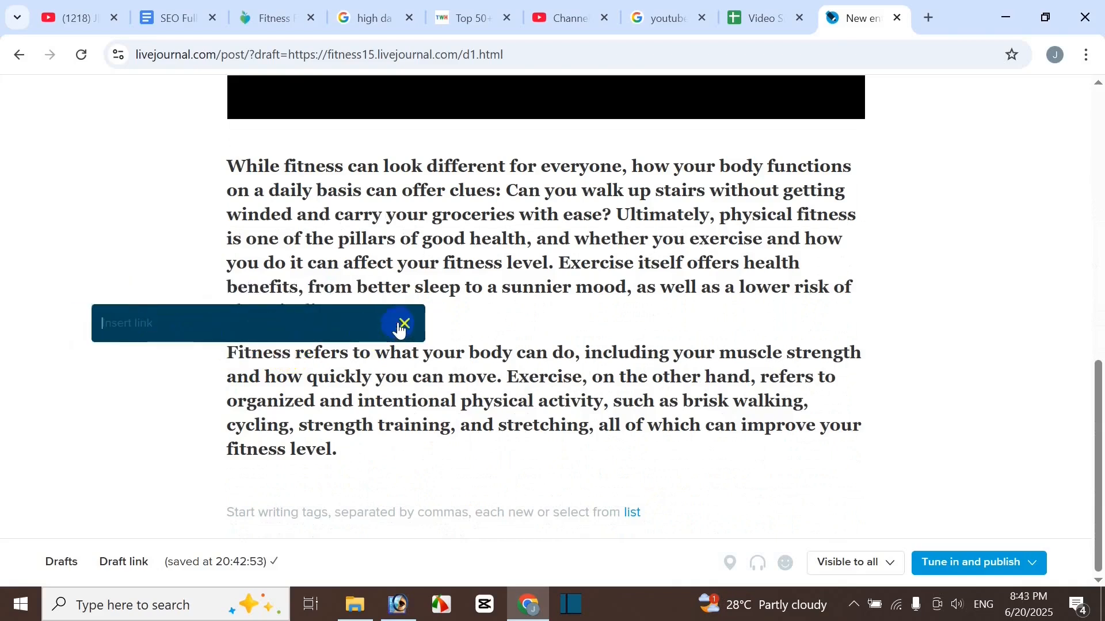
{"action": "left_click", "coordinate": [266, 12]}
{"action": "left_click", "coordinate": [846, 19]}
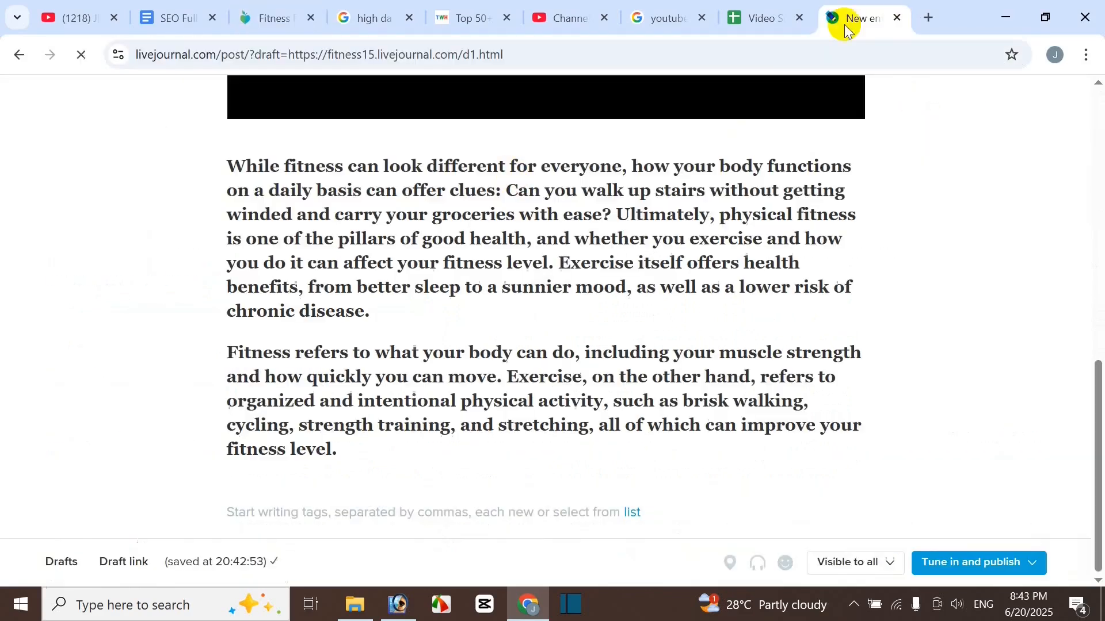
{"action": "left_click_drag", "start_coordinate": [224, 352], "coordinate": [292, 353]}
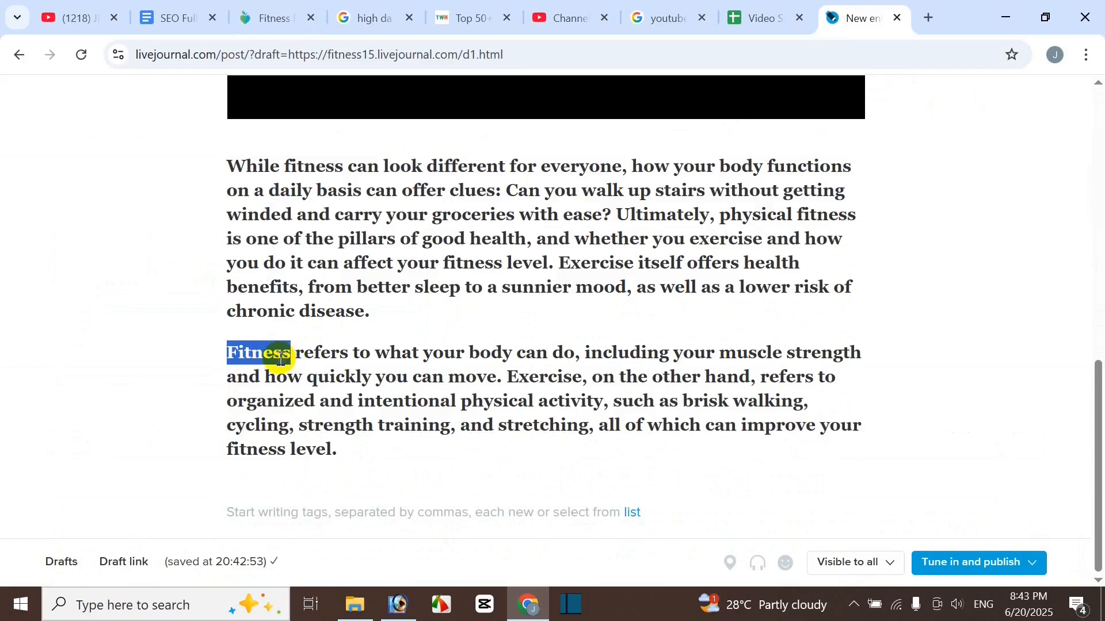
{"action": "left_click", "coordinate": [306, 380]}
{"action": "left_click_drag", "start_coordinate": [230, 352], "coordinate": [301, 353]}
{"action": "left_click", "coordinate": [395, 322]}
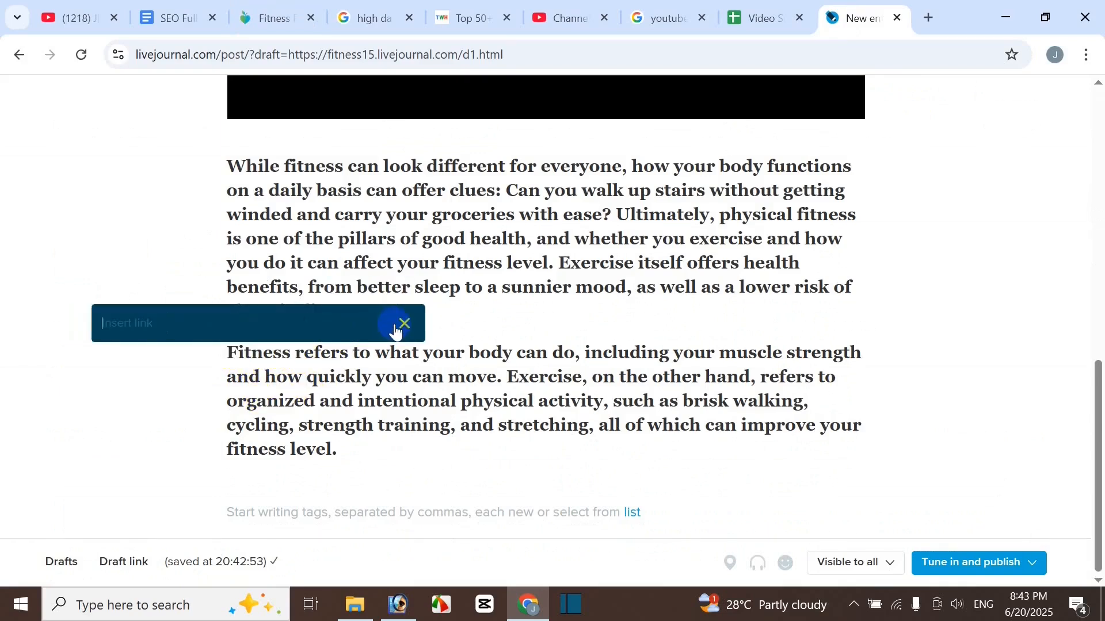
{"action": "type", "text": "https://www.everydayhealth.com/fitness/"}
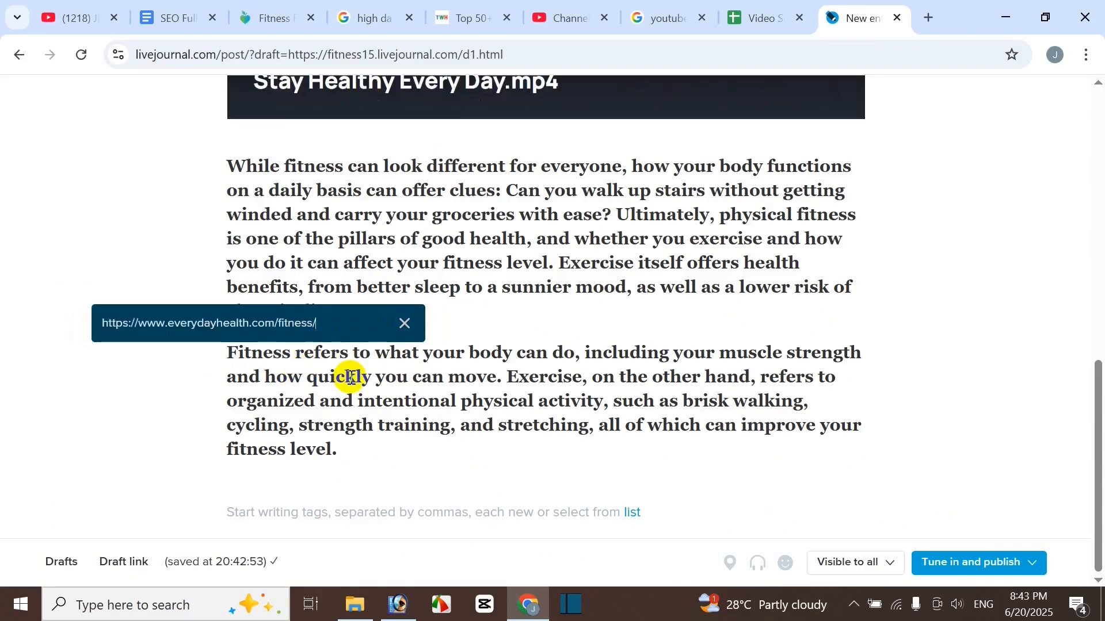
{"action": "key", "text": "Return"}
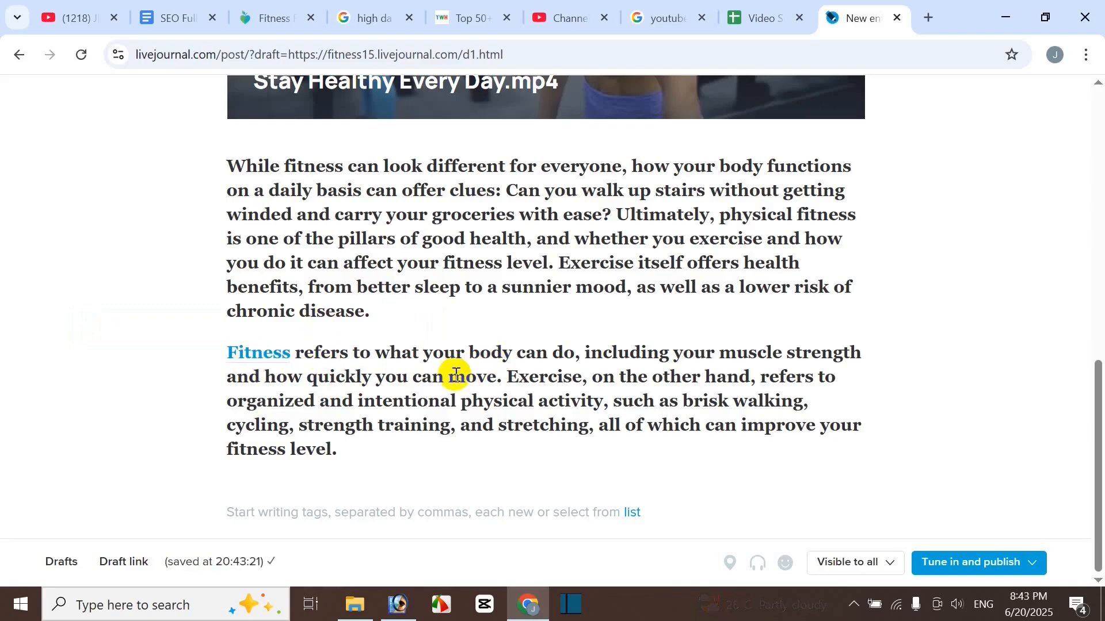
{"action": "scroll", "coordinate": [547, 382], "scroll_direction": "up", "scroll_amount": 10}
{"action": "scroll", "coordinate": [631, 328], "scroll_direction": "down", "scroll_amount": 5}
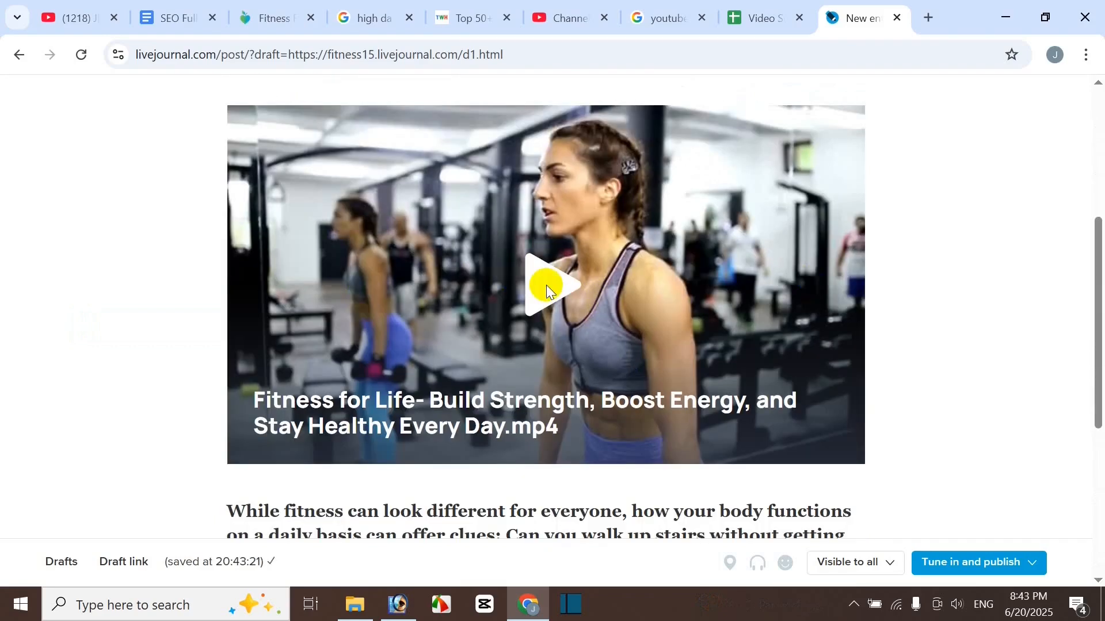
{"action": "scroll", "coordinate": [543, 291], "scroll_direction": "down", "scroll_amount": 6}
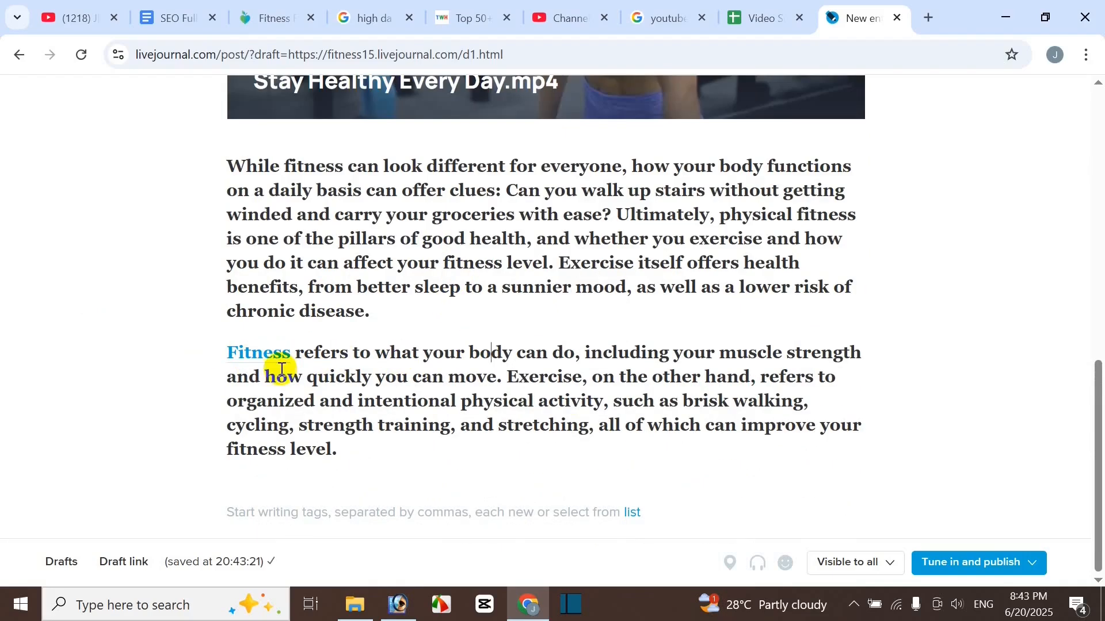
{"action": "left_click_drag", "start_coordinate": [720, 354], "coordinate": [844, 353]}
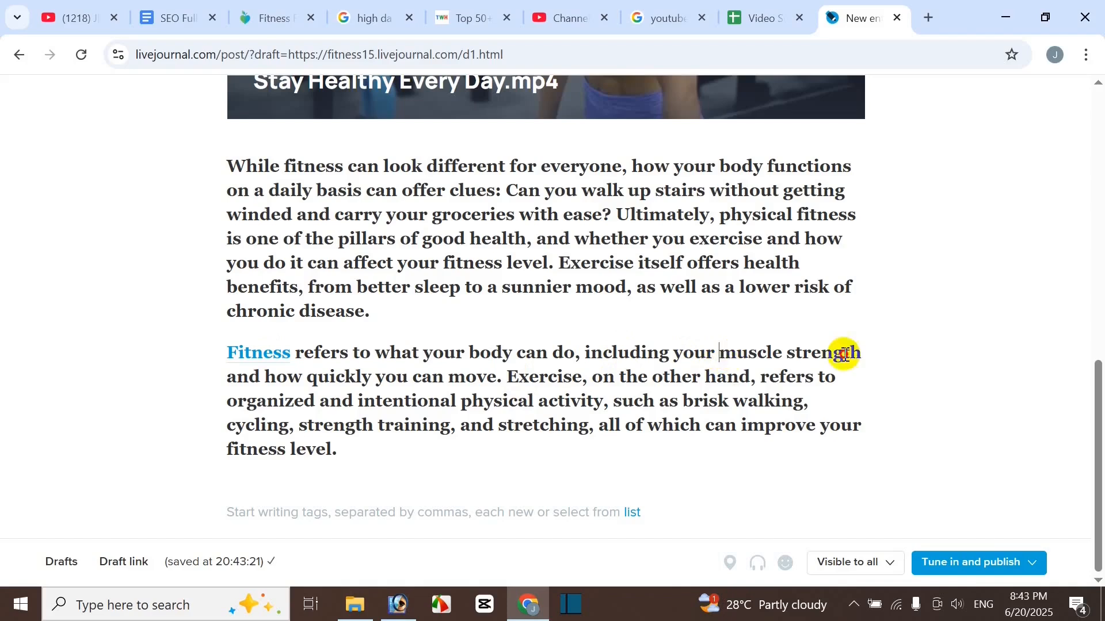
{"action": "left_click", "coordinate": [933, 325]}
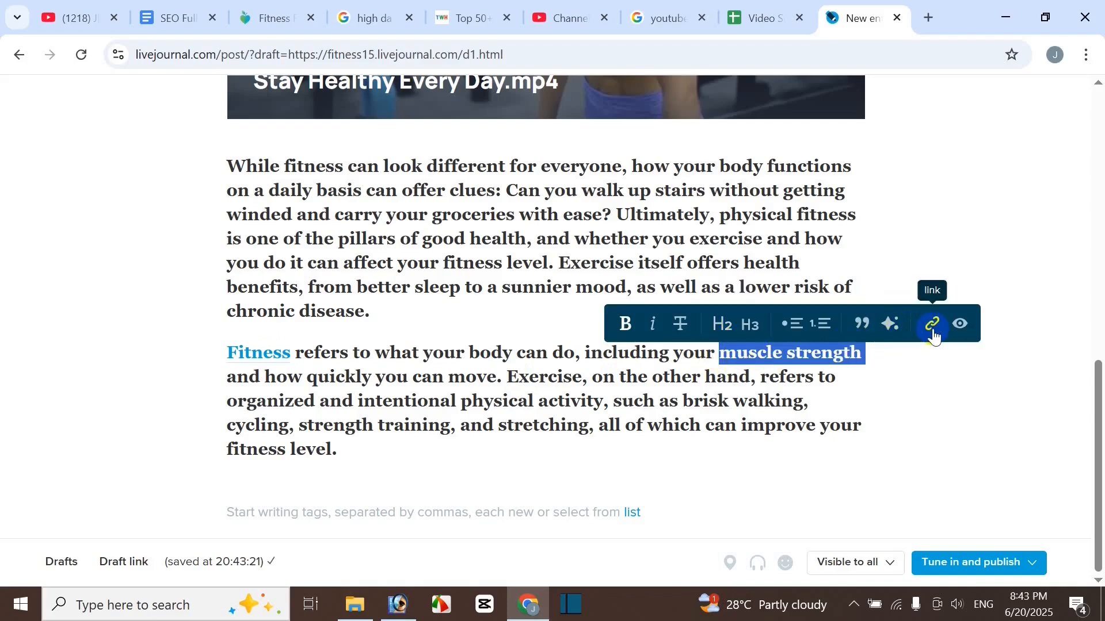
{"action": "type", "text": "https://www.everydayhealth.com/fitness/"}
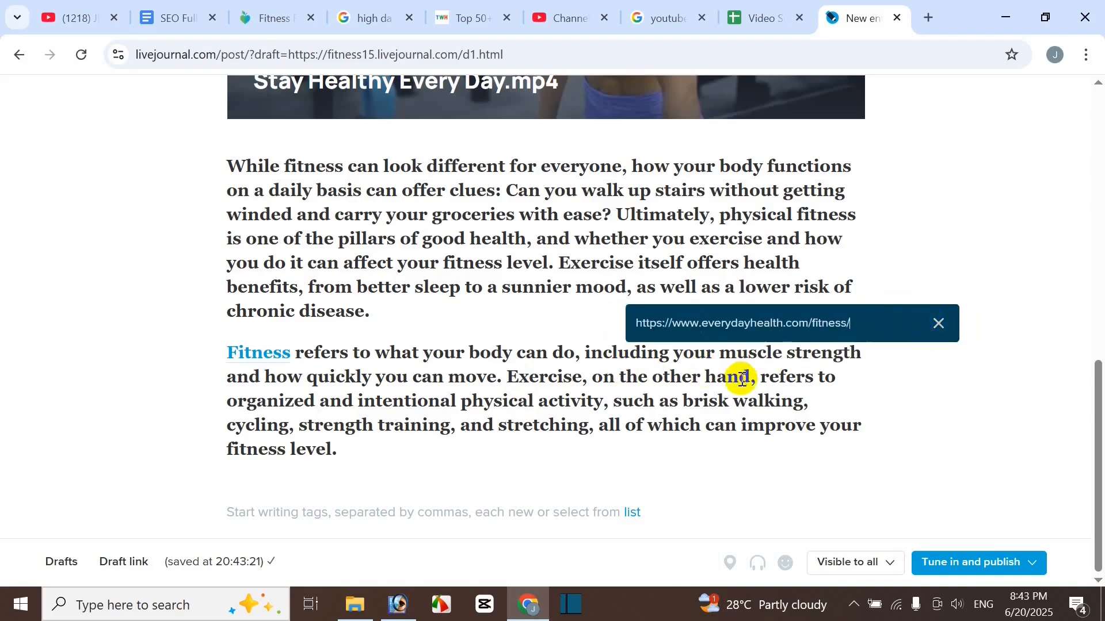
{"action": "left_click", "coordinate": [941, 326]}
{"action": "left_click", "coordinate": [482, 390]}
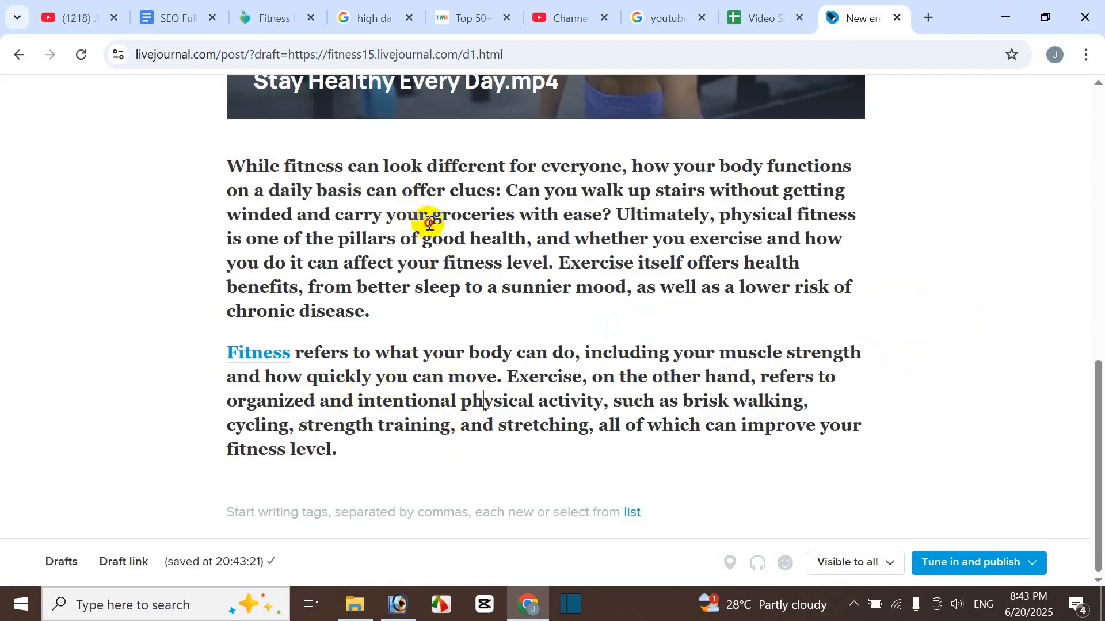
{"action": "left_click_drag", "start_coordinate": [408, 215], "coordinate": [592, 287]}
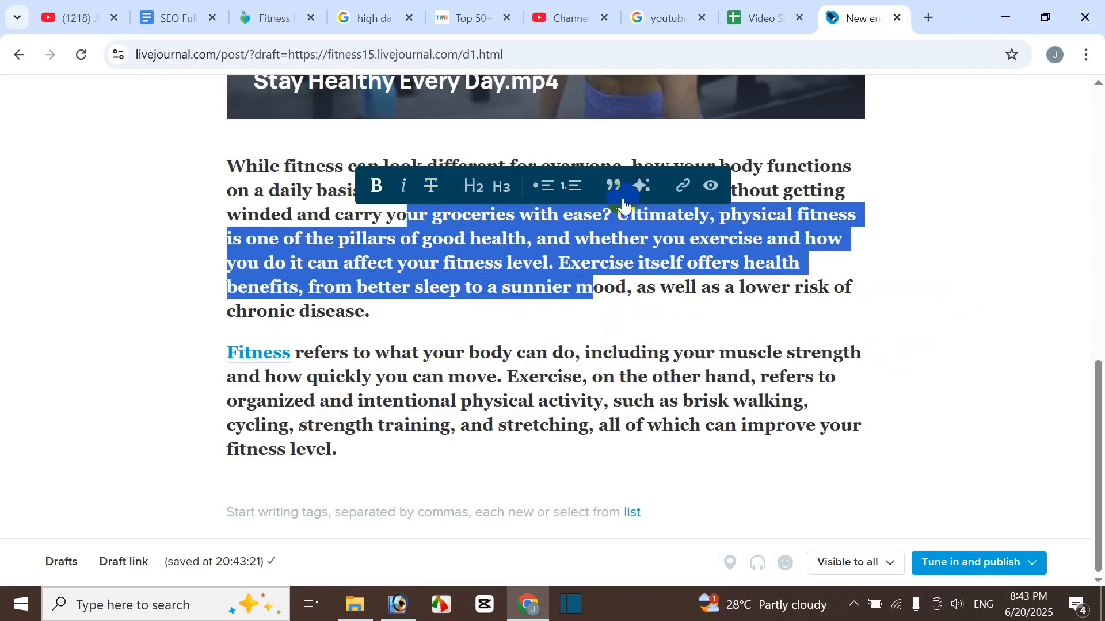
{"action": "left_click", "coordinate": [538, 401]}
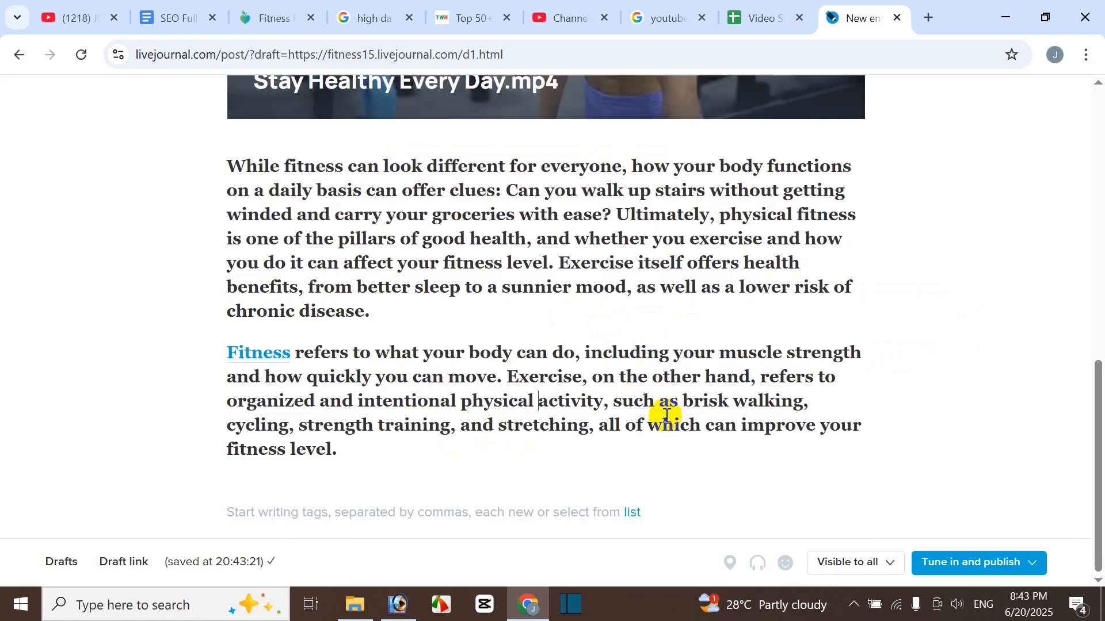
{"action": "scroll", "coordinate": [666, 414], "scroll_direction": "up", "scroll_amount": 7}
{"action": "scroll", "coordinate": [636, 197], "scroll_direction": "up", "scroll_amount": 2}
{"action": "scroll", "coordinate": [651, 242], "scroll_direction": "down", "scroll_amount": 3}
{"action": "scroll", "coordinate": [646, 261], "scroll_direction": "up", "scroll_amount": 3}
{"action": "scroll", "coordinate": [647, 285], "scroll_direction": "down", "scroll_amount": 2}
{"action": "scroll", "coordinate": [648, 285], "scroll_direction": "down", "scroll_amount": 6}
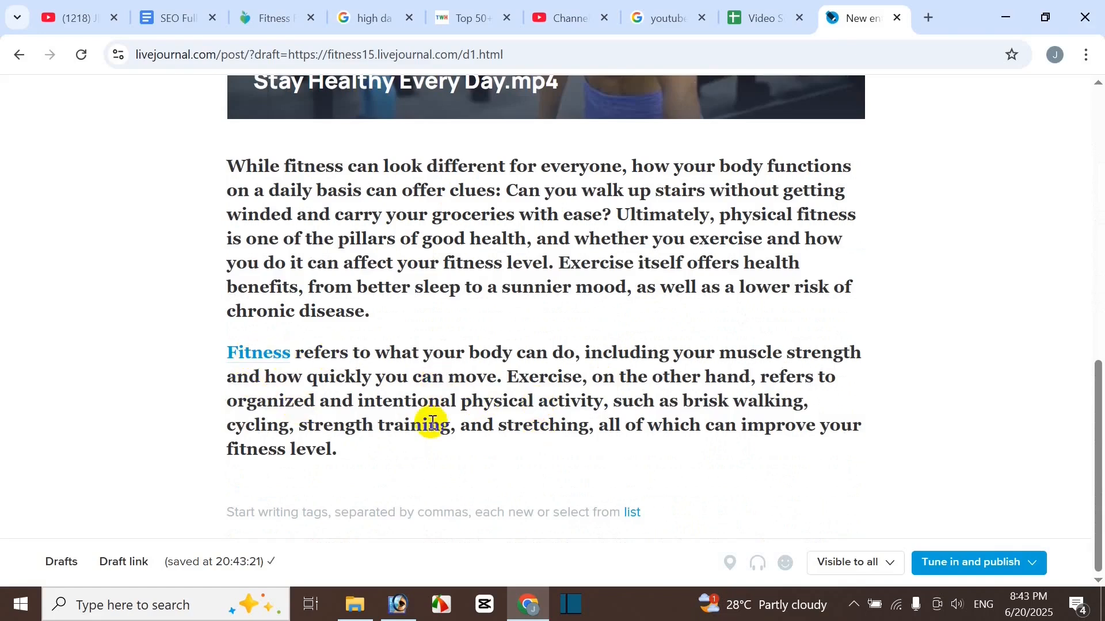
{"action": "left_click", "coordinate": [183, 21]}
{"action": "scroll", "coordinate": [381, 448], "scroll_direction": "down", "scroll_amount": 4}
{"action": "scroll", "coordinate": [382, 449], "scroll_direction": "down", "scroll_amount": 1}
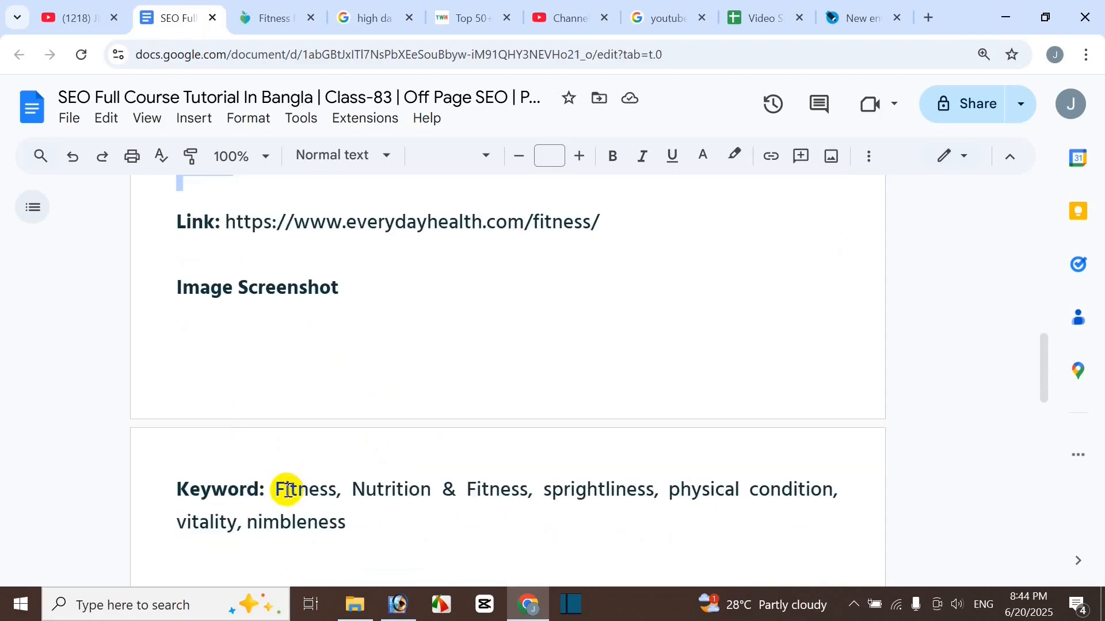
{"action": "left_click", "coordinate": [847, 18]}
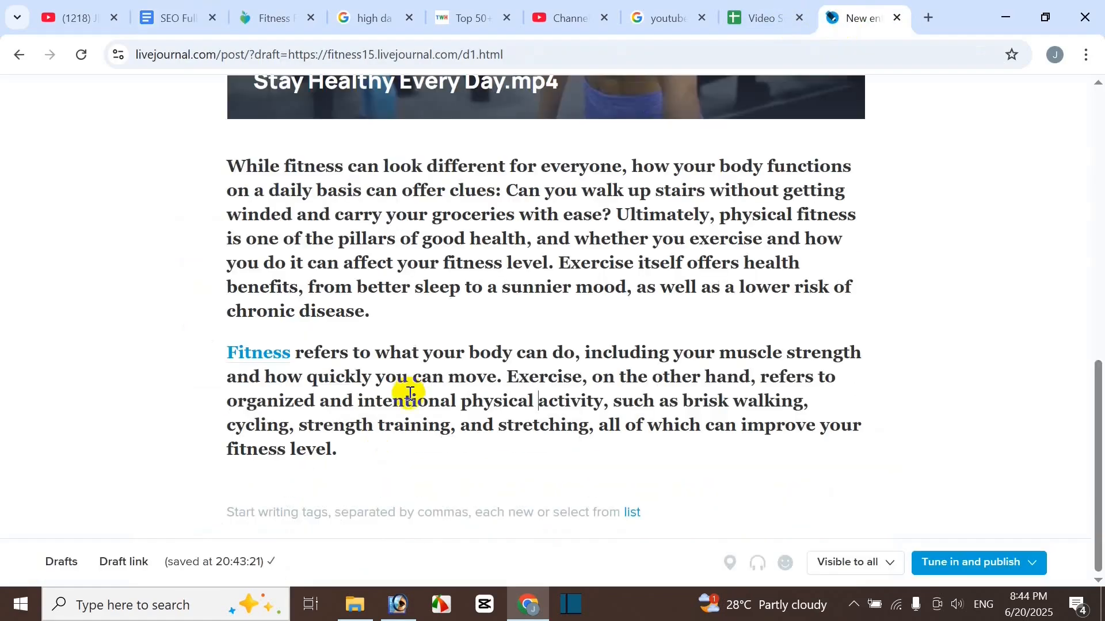
{"action": "scroll", "coordinate": [495, 451], "scroll_direction": "up", "scroll_amount": 8}
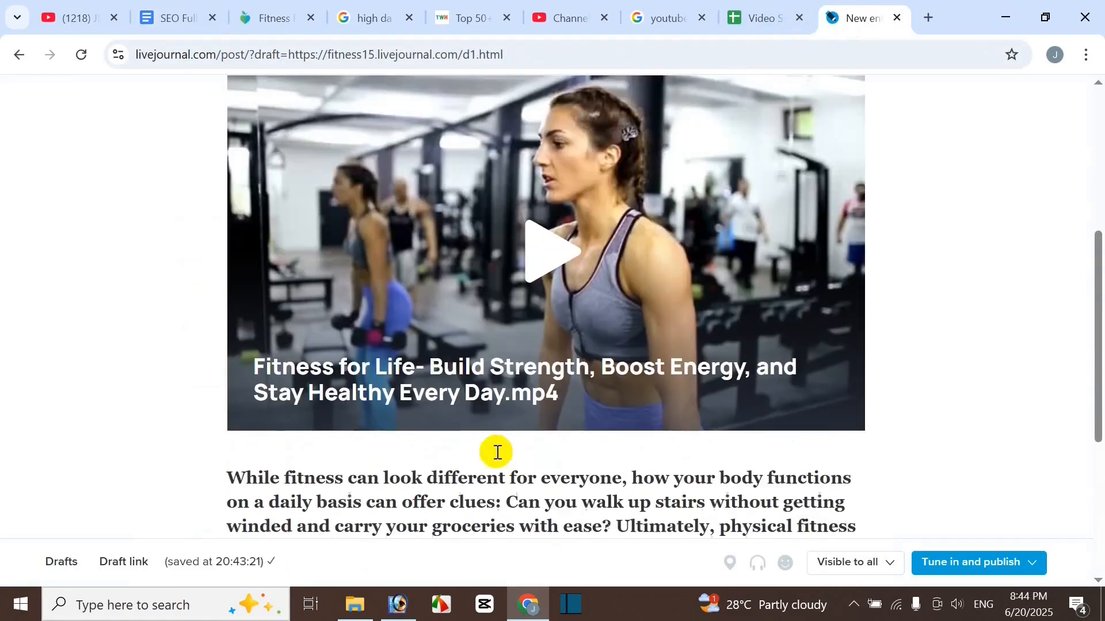
{"action": "left_click_drag", "start_coordinate": [256, 164], "coordinate": [351, 172]}
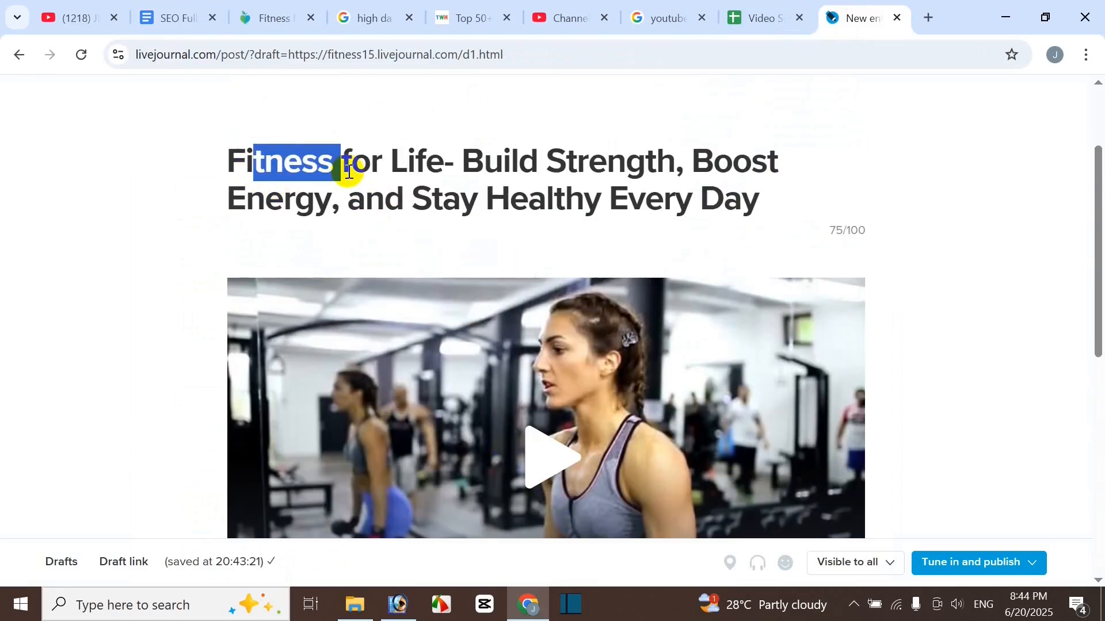
{"action": "scroll", "coordinate": [404, 309], "scroll_direction": "down", "scroll_amount": 8}
{"action": "left_click_drag", "start_coordinate": [404, 308], "coordinate": [490, 303]}
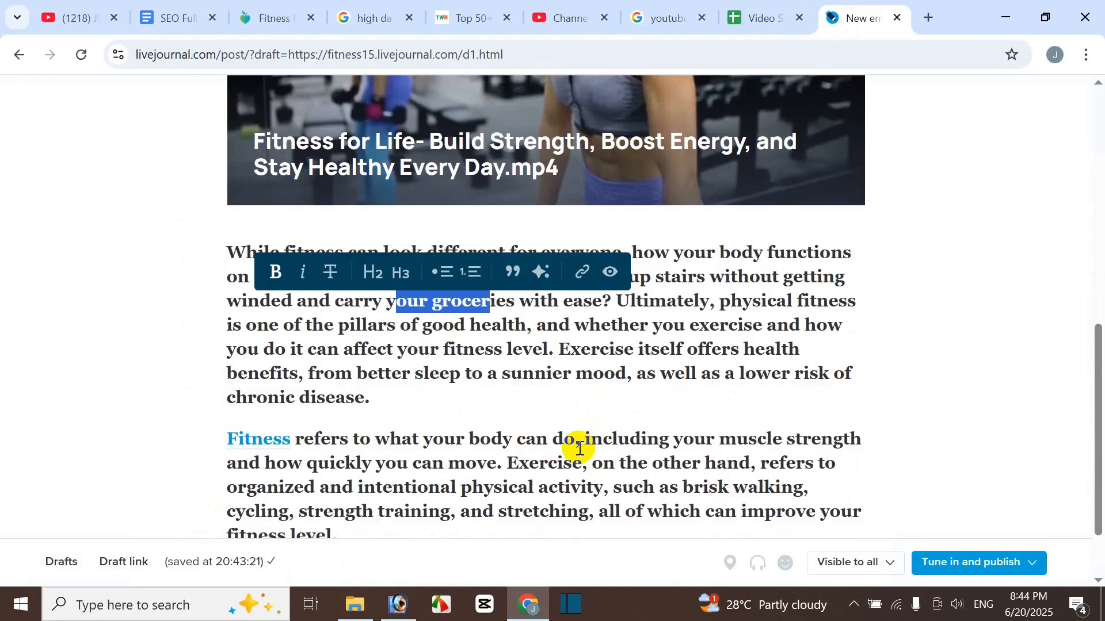
{"action": "left_click", "coordinate": [720, 322]}
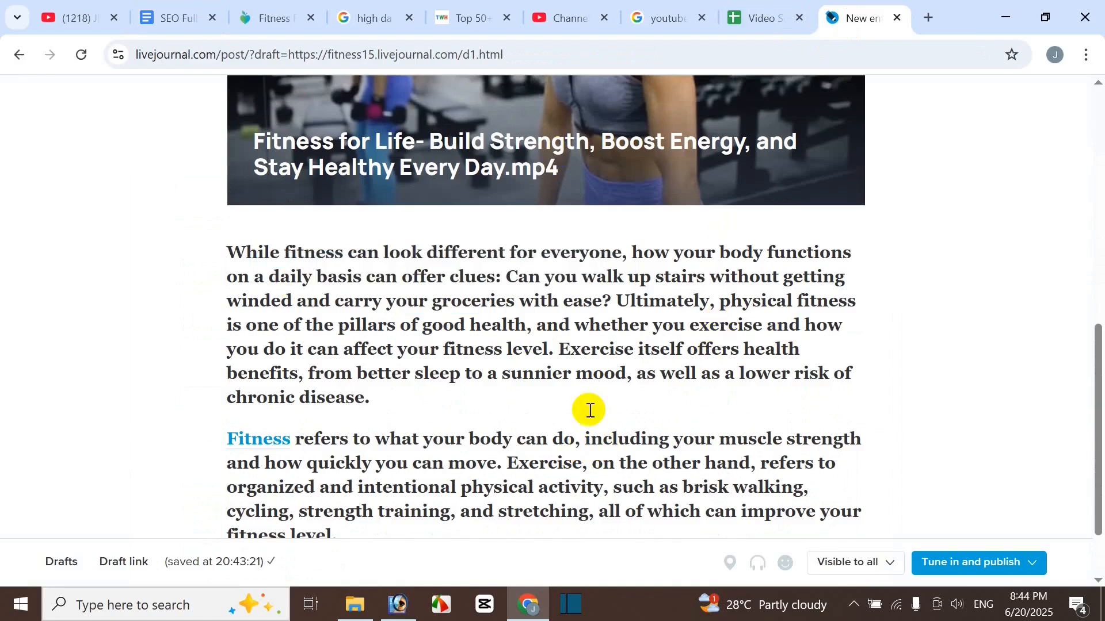
{"action": "scroll", "coordinate": [803, 469], "scroll_direction": "down", "scroll_amount": 2}
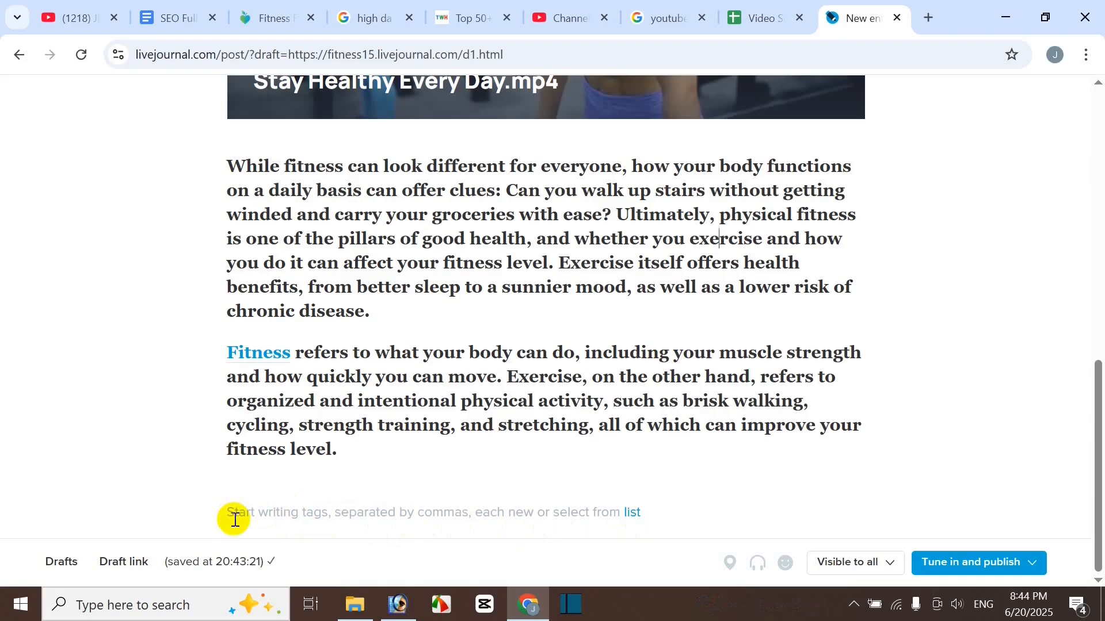
{"action": "left_click", "coordinate": [208, 23]}
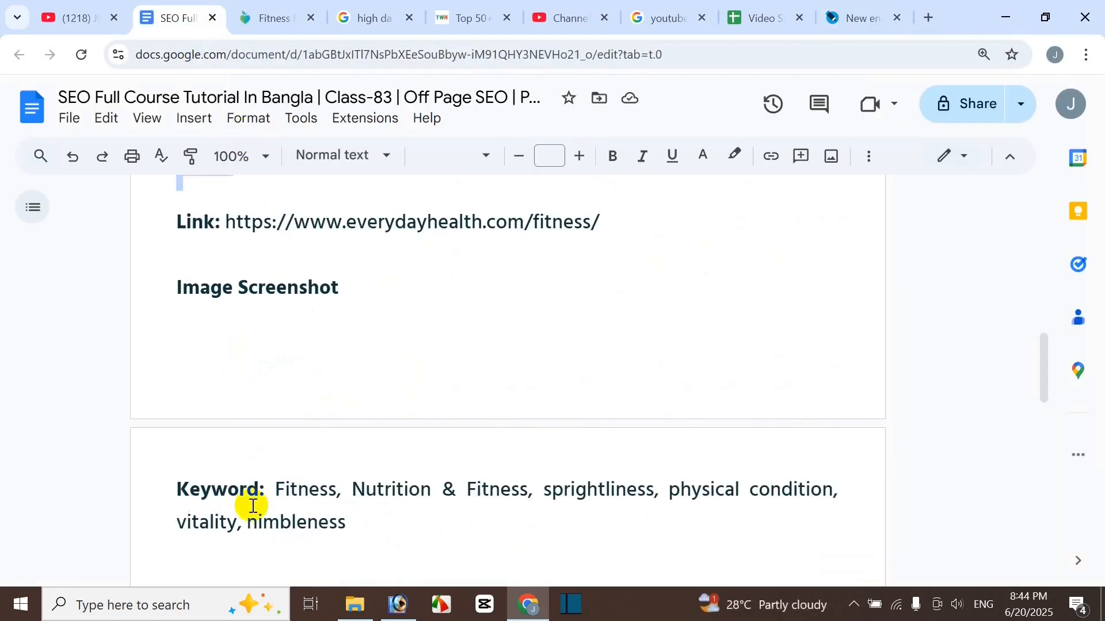
Paste the document's keywords into the tags field and remove the combined extra tag
{"action": "left_click_drag", "start_coordinate": [276, 489], "coordinate": [349, 513]}
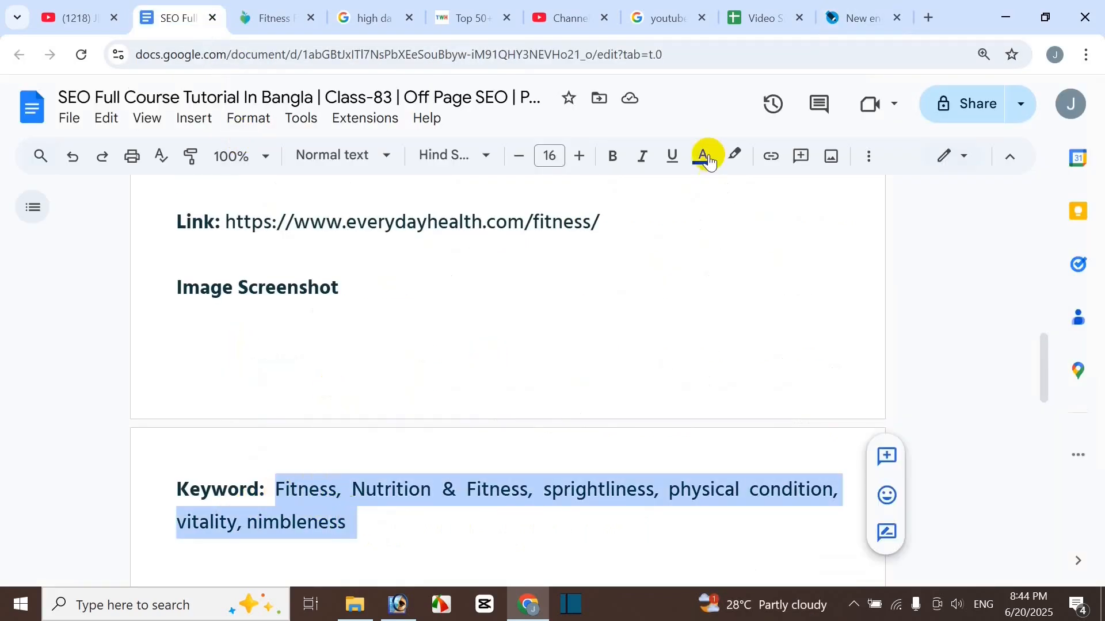
{"action": "left_click", "coordinate": [861, 17]}
{"action": "left_click", "coordinate": [280, 502]}
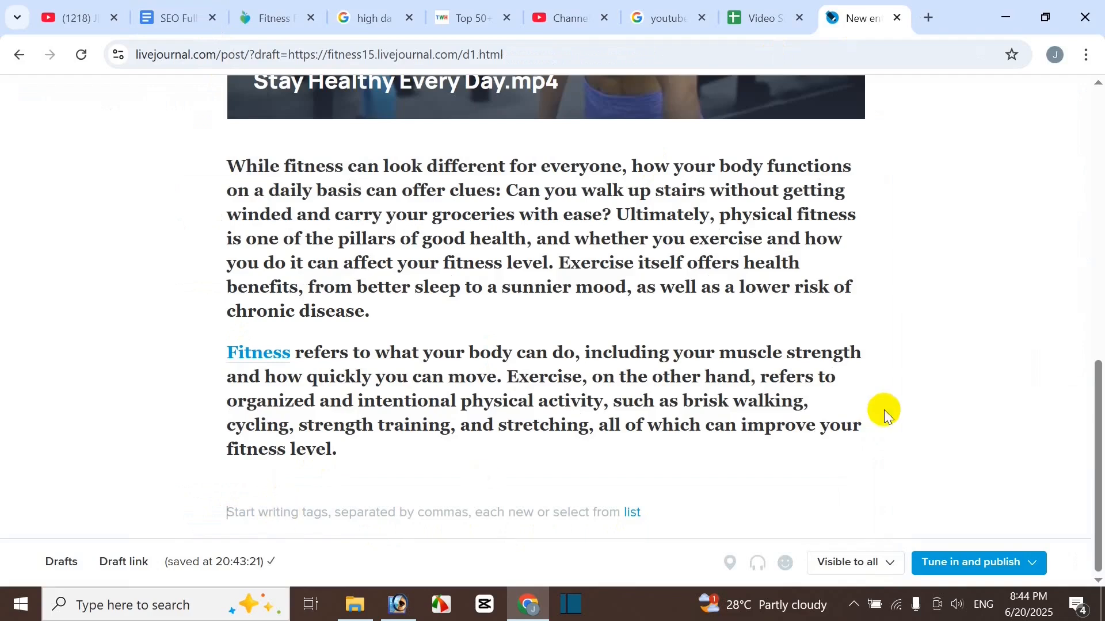
{"action": "type", "text": "Fitness, Nutrition & Fitness, sprightlin"}
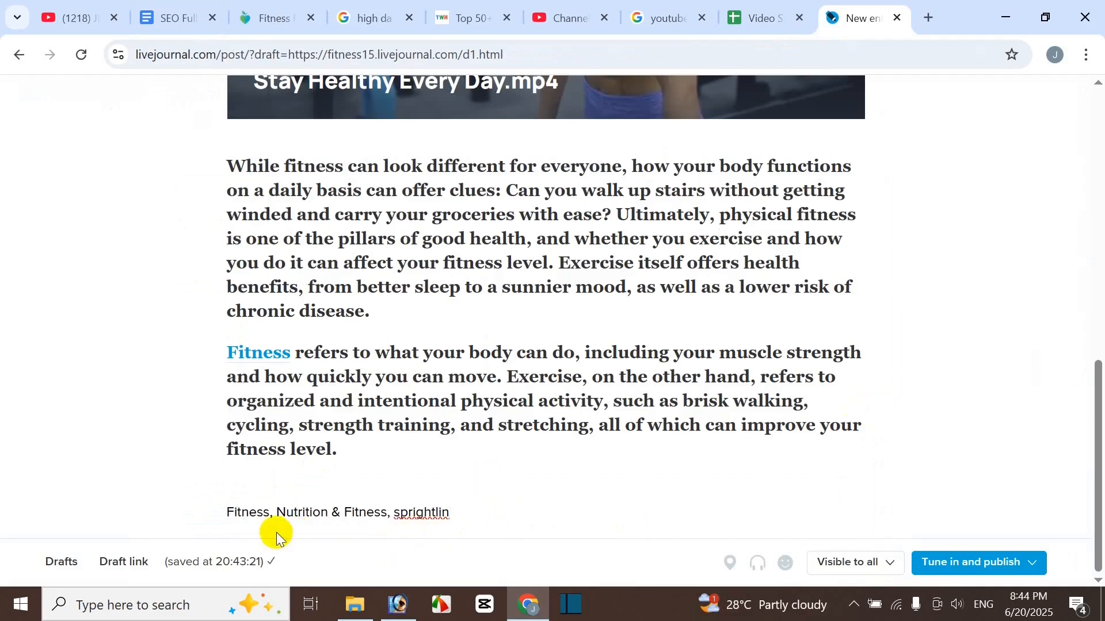
{"action": "left_click_drag", "start_coordinate": [277, 512], "coordinate": [462, 499]}
{"action": "key", "text": "BackSpace"}
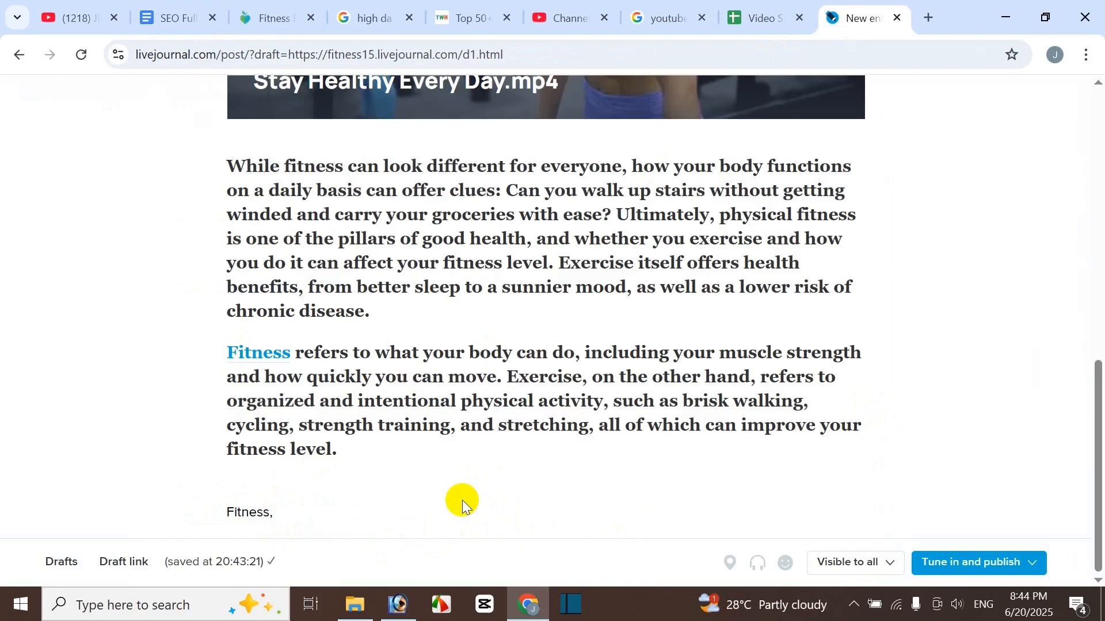
{"action": "type", "text": "nutration"}
{"action": "key", "text": "Return"}
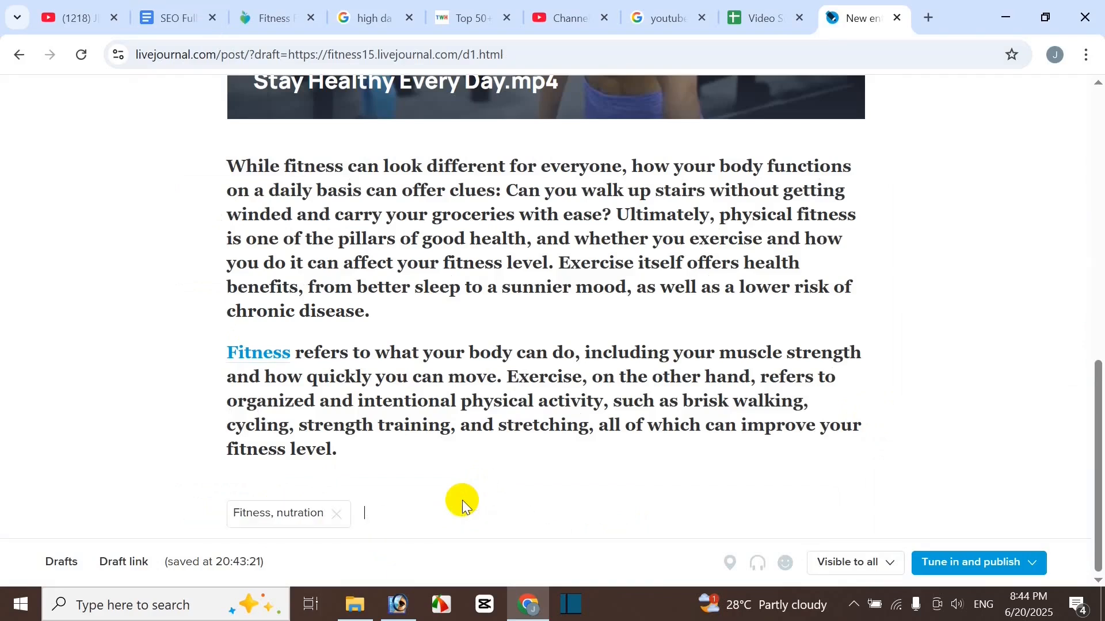
{"action": "left_click", "coordinate": [345, 511]}
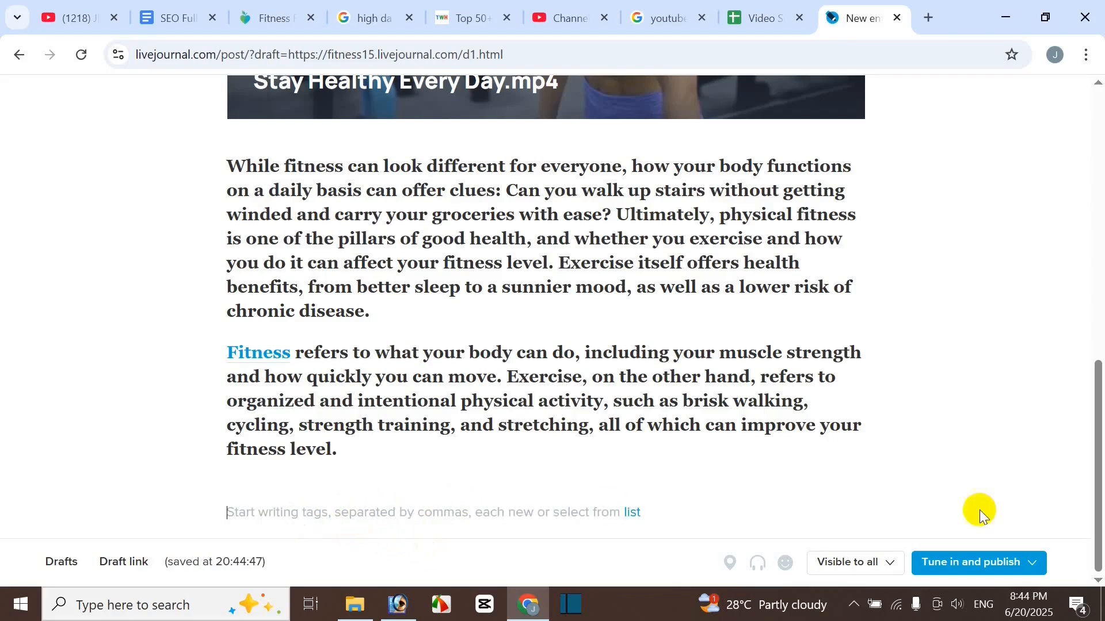
Add fitness, nutration and health as separate tags
{"action": "type", "text": "fitness"}
{"action": "key", "text": "Return"}
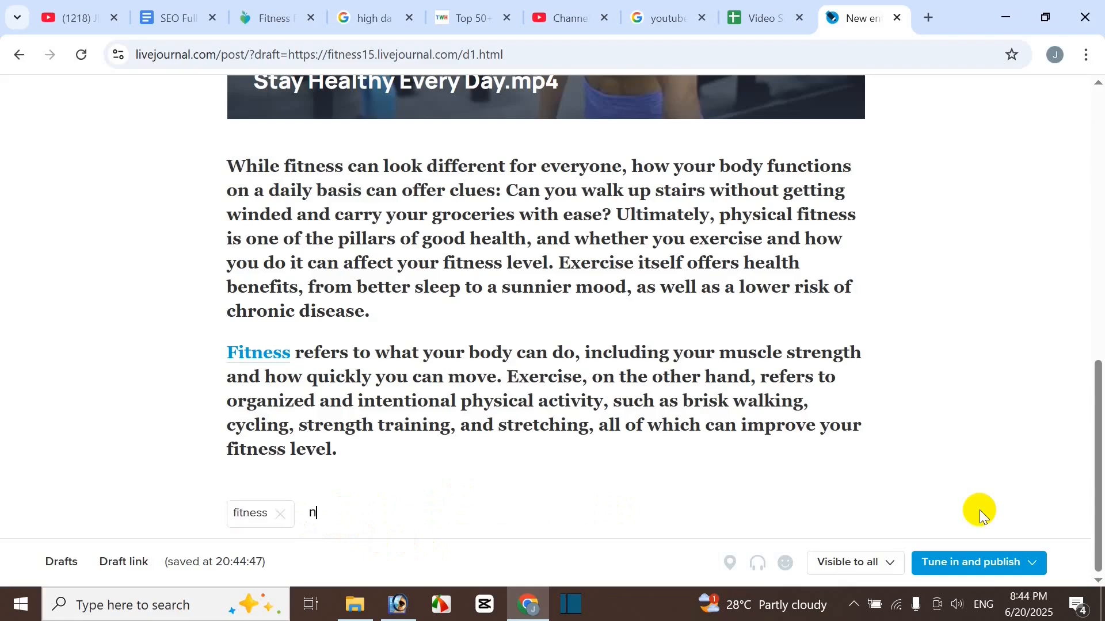
{"action": "type", "text": "nutration"}
{"action": "key", "text": "Return"}
{"action": "type", "text": "health"}
{"action": "key", "text": "Return"}
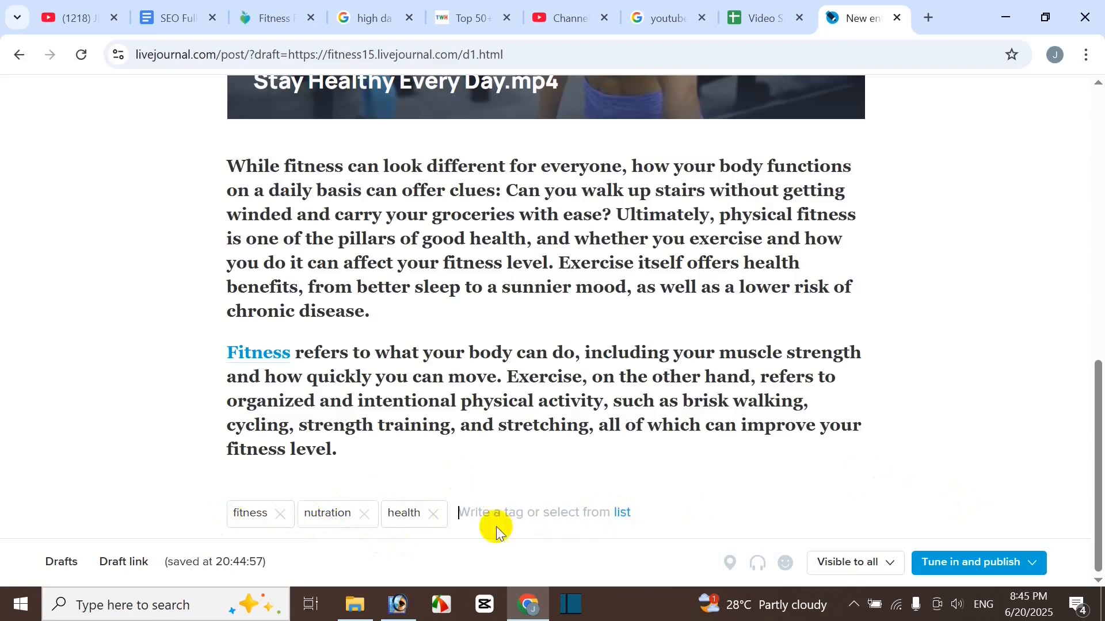
{"action": "scroll", "coordinate": [645, 349], "scroll_direction": "up", "scroll_amount": 2}
{"action": "scroll", "coordinate": [644, 350], "scroll_direction": "down", "scroll_amount": 2}
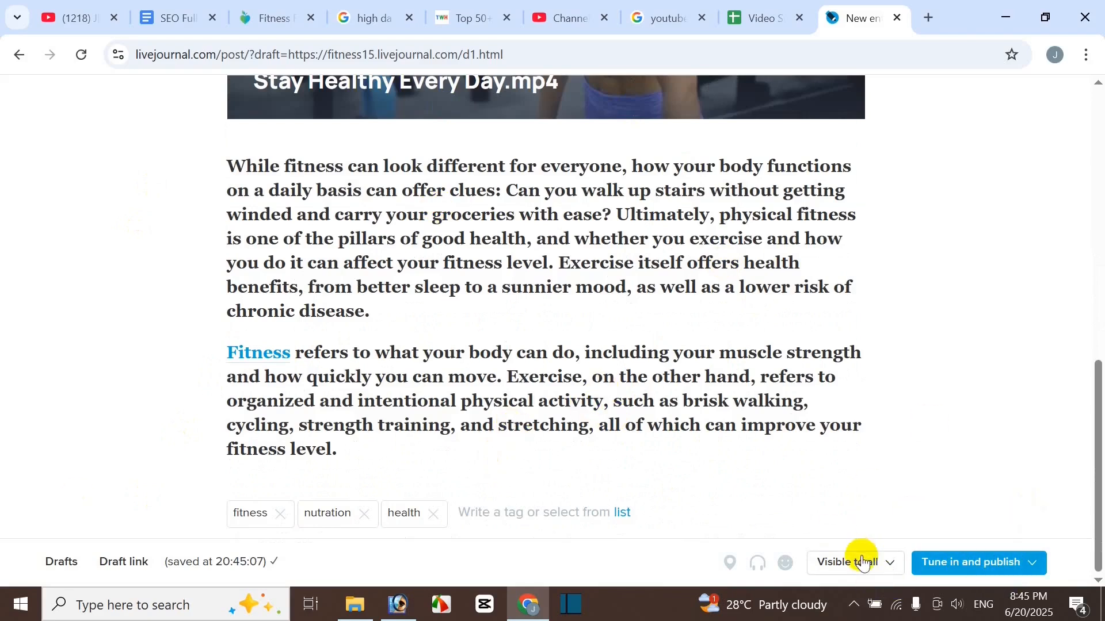
Keep the post visible to everyone and publish it
{"action": "left_click", "coordinate": [885, 567]}
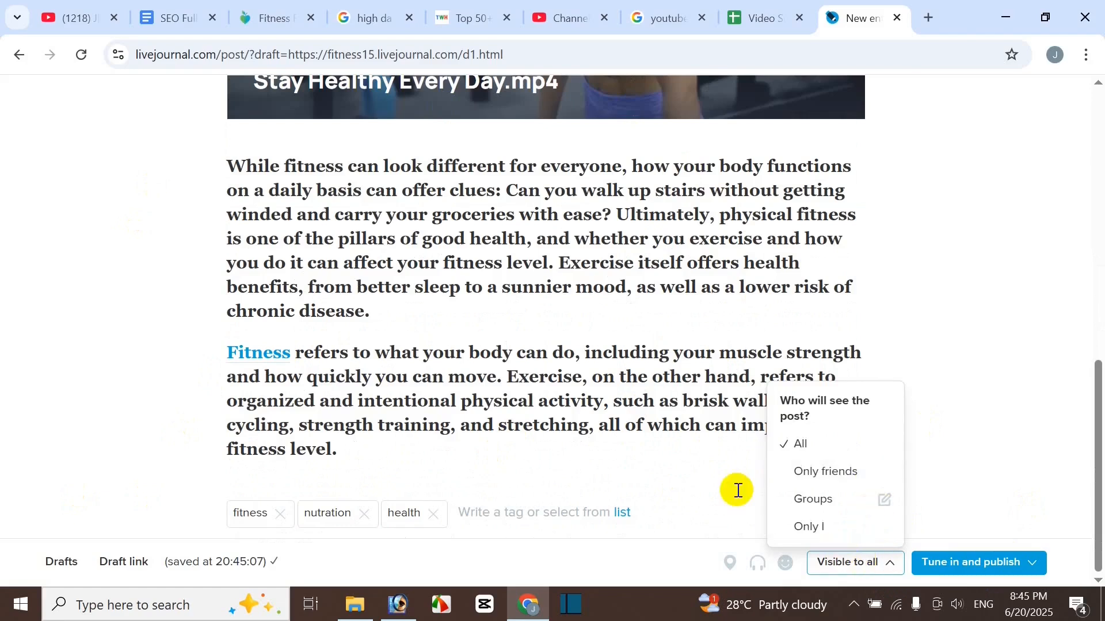
{"action": "left_click", "coordinate": [649, 556]}
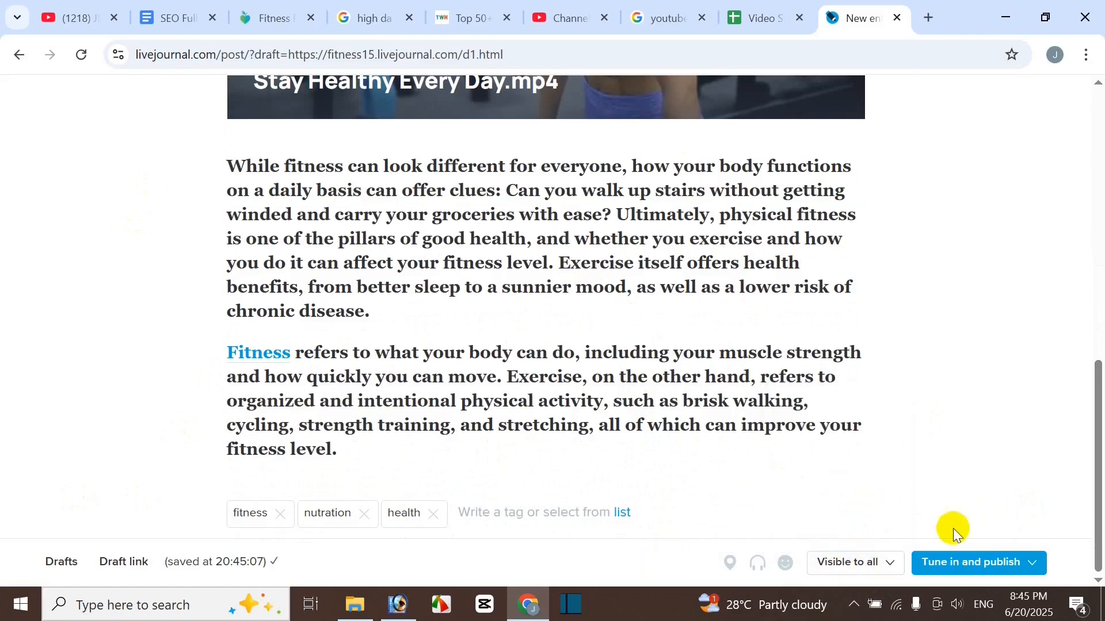
{"action": "left_click", "coordinate": [982, 564]}
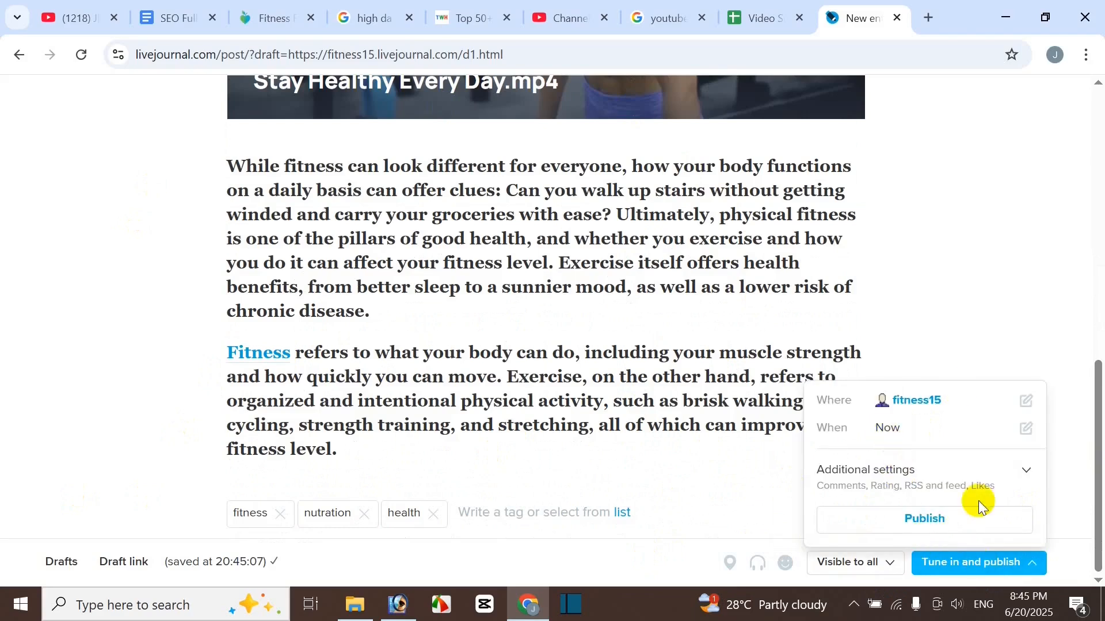
{"action": "left_click", "coordinate": [939, 520]}
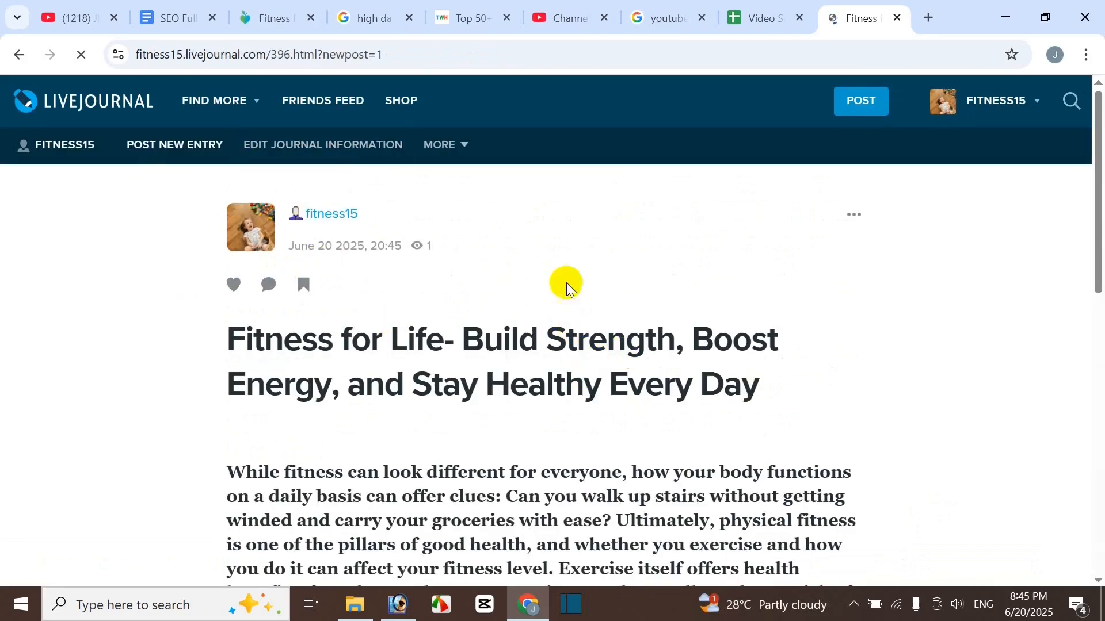
{"action": "scroll", "coordinate": [740, 334], "scroll_direction": "down", "scroll_amount": 7}
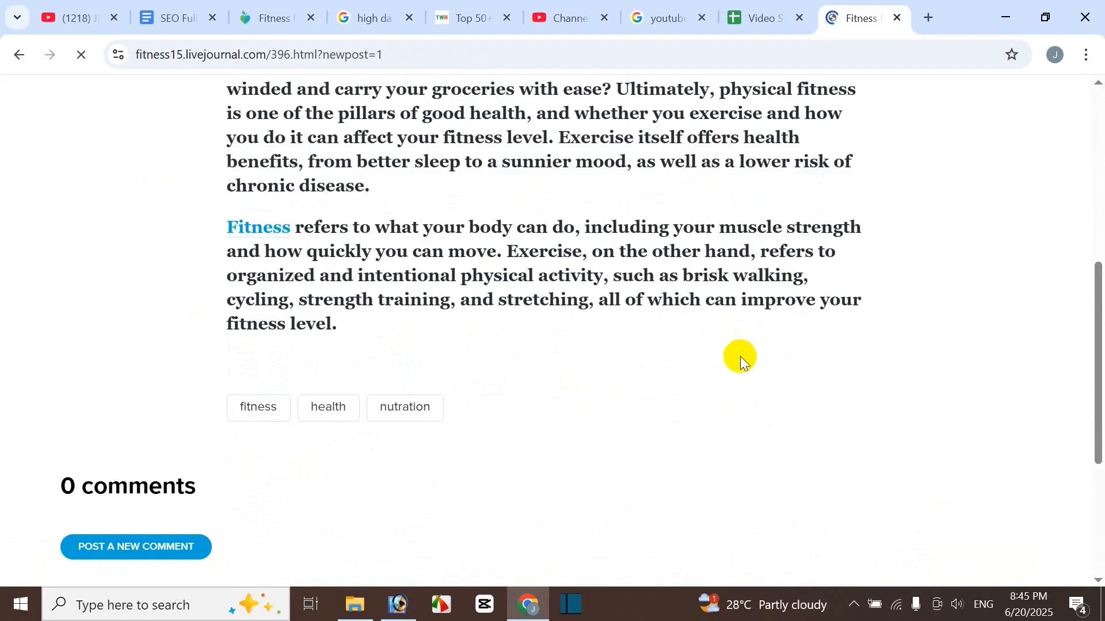
Review the published post and copy a Lightshot screenshot of it
{"action": "scroll", "coordinate": [740, 357], "scroll_direction": "up", "scroll_amount": 1}
{"action": "scroll", "coordinate": [510, 212], "scroll_direction": "up", "scroll_amount": 2}
{"action": "scroll", "coordinate": [510, 213], "scroll_direction": "up", "scroll_amount": 4}
{"action": "scroll", "coordinate": [459, 374], "scroll_direction": "down", "scroll_amount": 7}
{"action": "scroll", "coordinate": [518, 370], "scroll_direction": "up", "scroll_amount": 5}
{"action": "scroll", "coordinate": [513, 381], "scroll_direction": "down", "scroll_amount": 9}
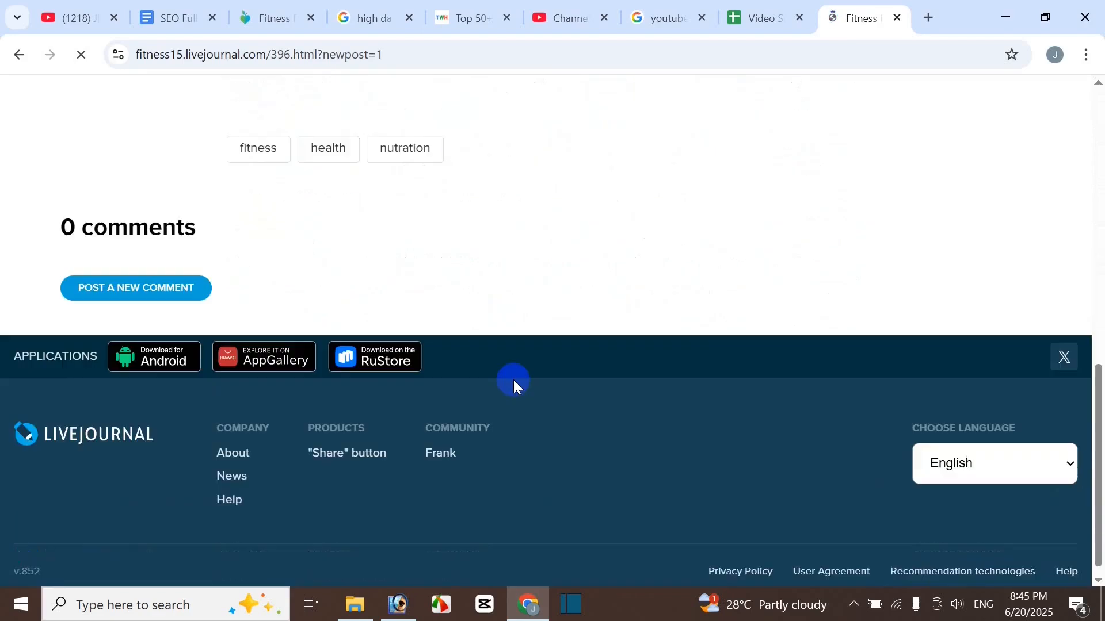
{"action": "scroll", "coordinate": [513, 379], "scroll_direction": "up", "scroll_amount": 10}
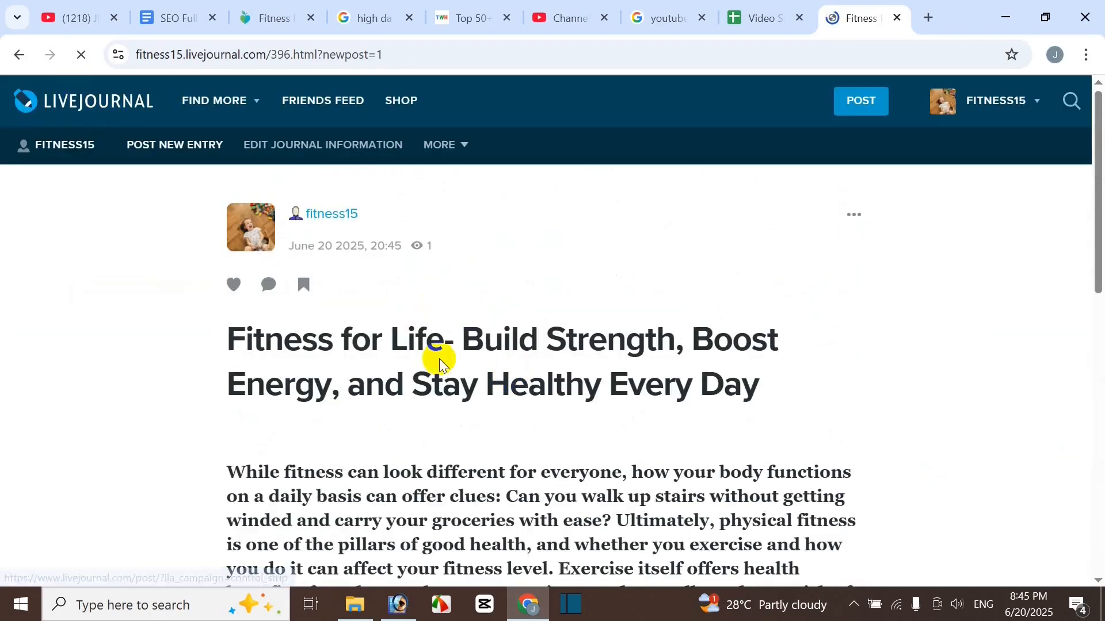
{"action": "scroll", "coordinate": [489, 380], "scroll_direction": "down", "scroll_amount": 3}
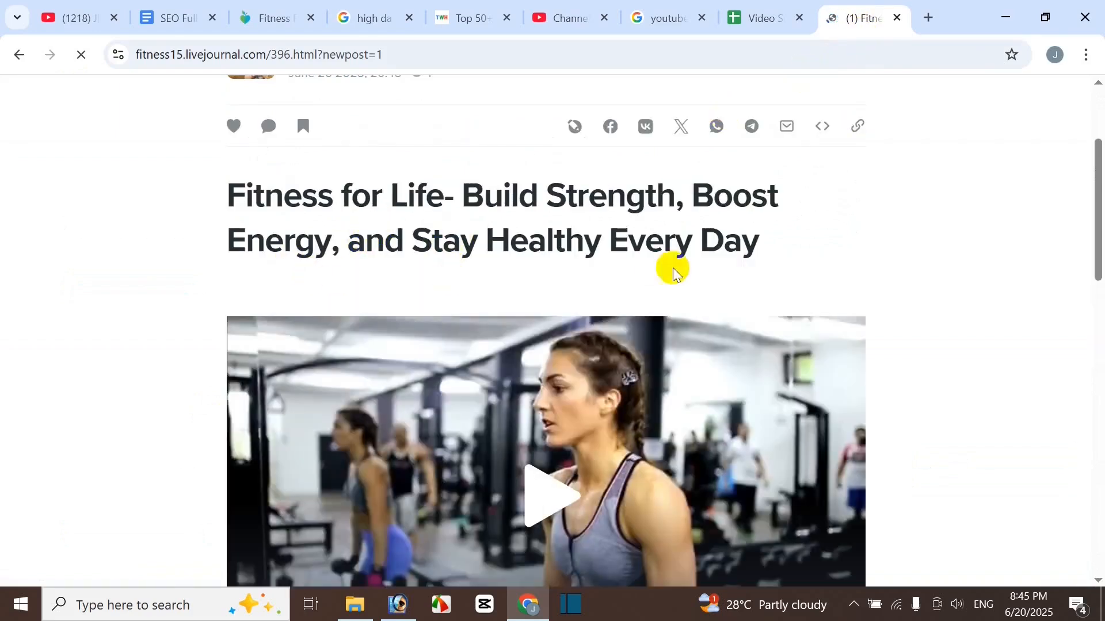
{"action": "scroll", "coordinate": [673, 271], "scroll_direction": "down", "scroll_amount": 6}
{"action": "scroll", "coordinate": [702, 328], "scroll_direction": "up", "scroll_amount": 1}
{"action": "scroll", "coordinate": [699, 328], "scroll_direction": "down", "scroll_amount": 5}
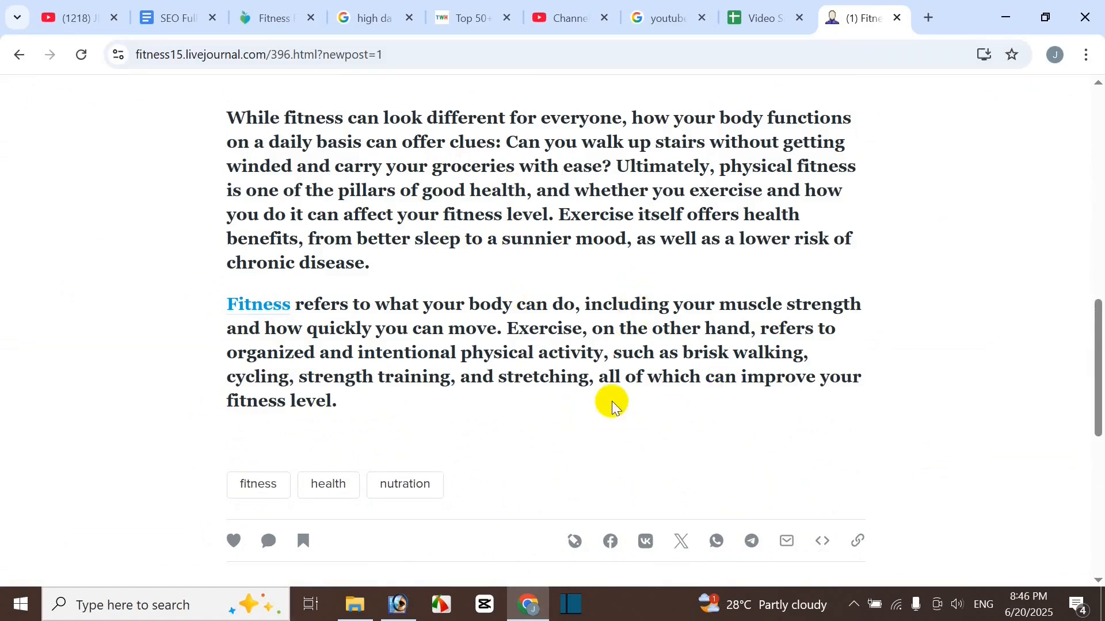
{"action": "scroll", "coordinate": [613, 402], "scroll_direction": "up", "scroll_amount": 12}
{"action": "scroll", "coordinate": [613, 401], "scroll_direction": "down", "scroll_amount": 3}
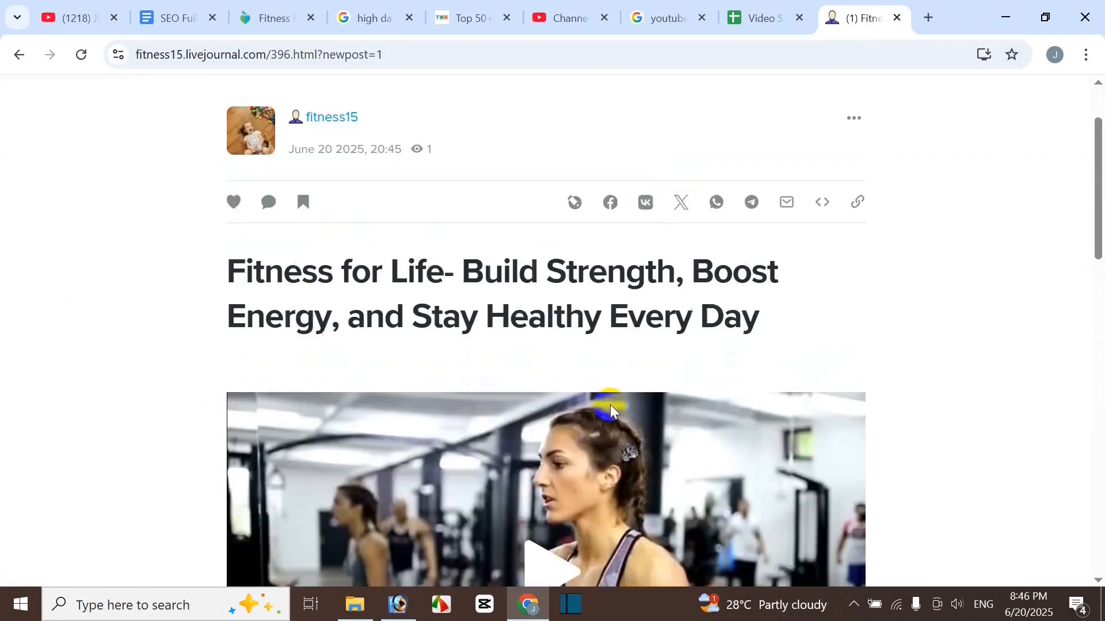
{"action": "left_click", "coordinate": [854, 604]}
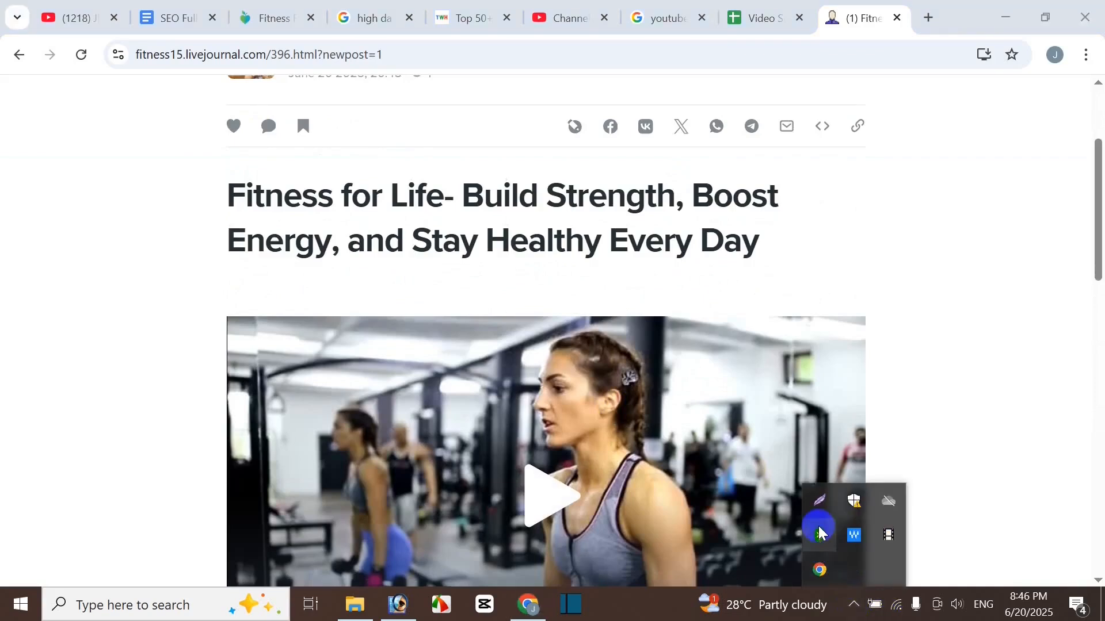
{"action": "left_click", "coordinate": [819, 501]}
{"action": "left_click_drag", "start_coordinate": [183, 155], "coordinate": [858, 481]}
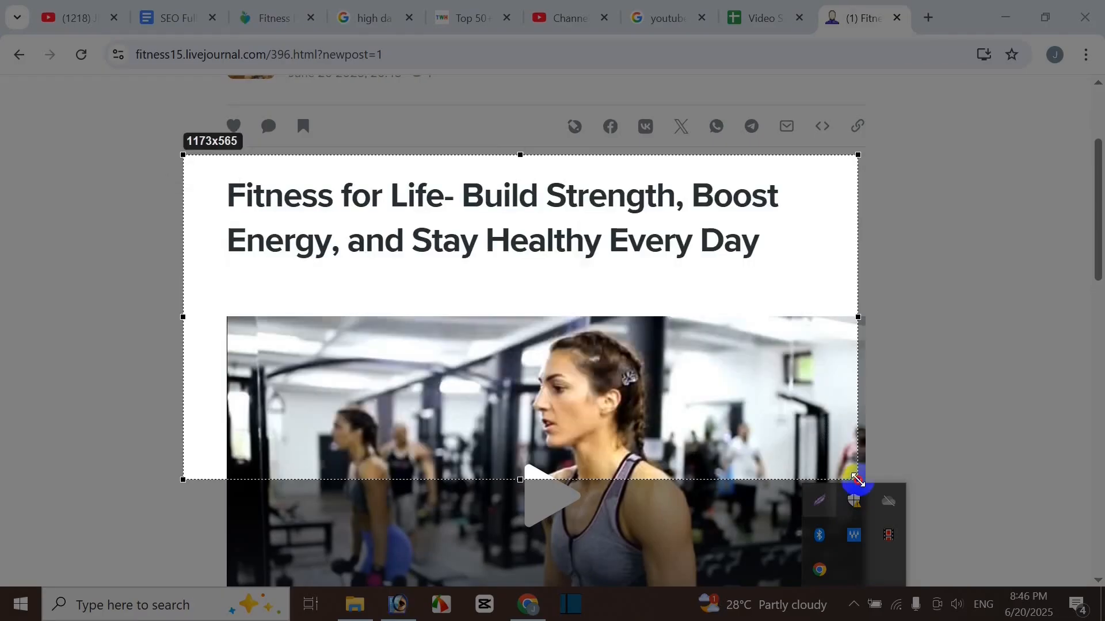
{"action": "key", "text": "ctrl+c"}
Copy the post's web address and return to the backlink tracker spreadsheet
{"action": "scroll", "coordinate": [539, 409], "scroll_direction": "down", "scroll_amount": 3}
{"action": "scroll", "coordinate": [539, 406], "scroll_direction": "down", "scroll_amount": 5}
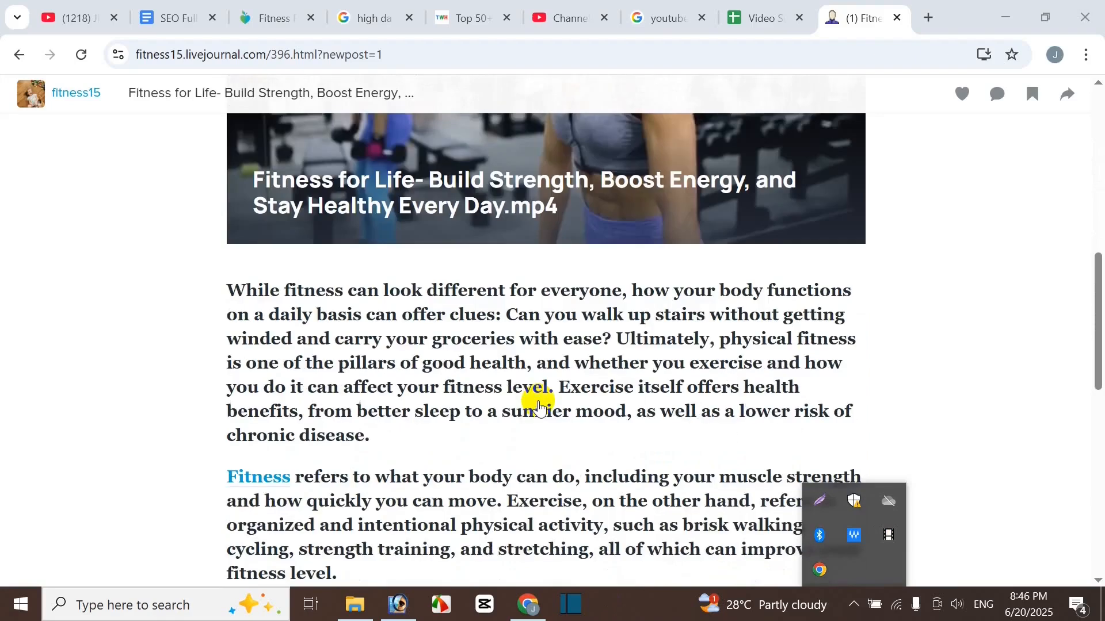
{"action": "scroll", "coordinate": [444, 271], "scroll_direction": "up", "scroll_amount": 10}
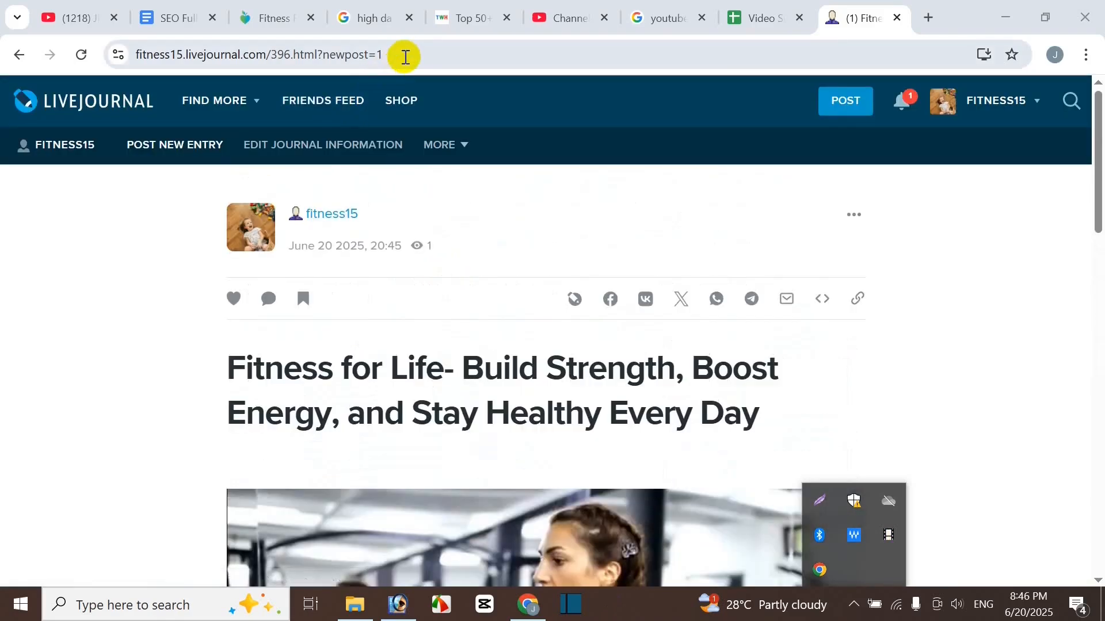
{"action": "left_click", "coordinate": [424, 52]}
{"action": "left_click", "coordinate": [732, 18]}
Paste the LiveJournal post URL into D7 under Live Link
{"action": "mouse_move", "coordinate": [645, 370]}
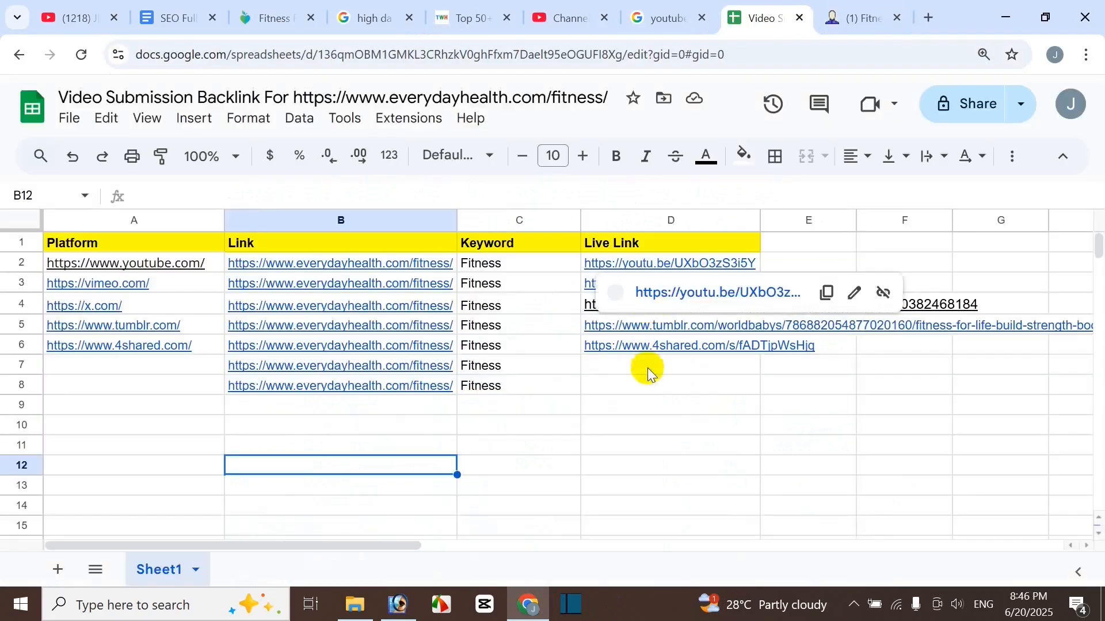
{"action": "left_click", "coordinate": [889, 449]}
{"action": "left_click", "coordinate": [1039, 229]}
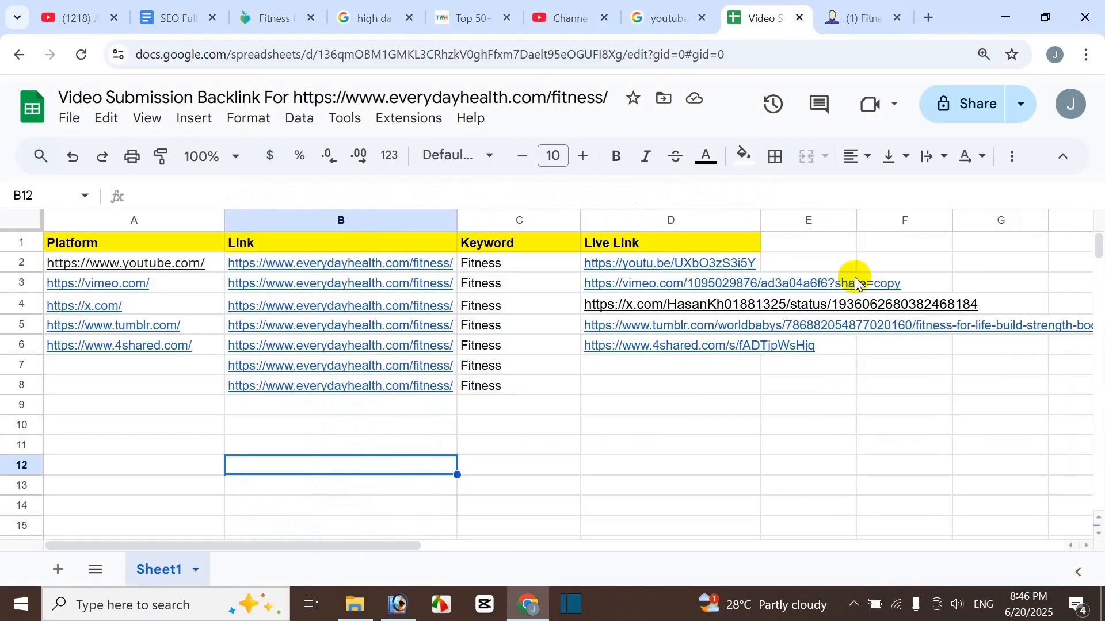
{"action": "left_click", "coordinate": [678, 371]}
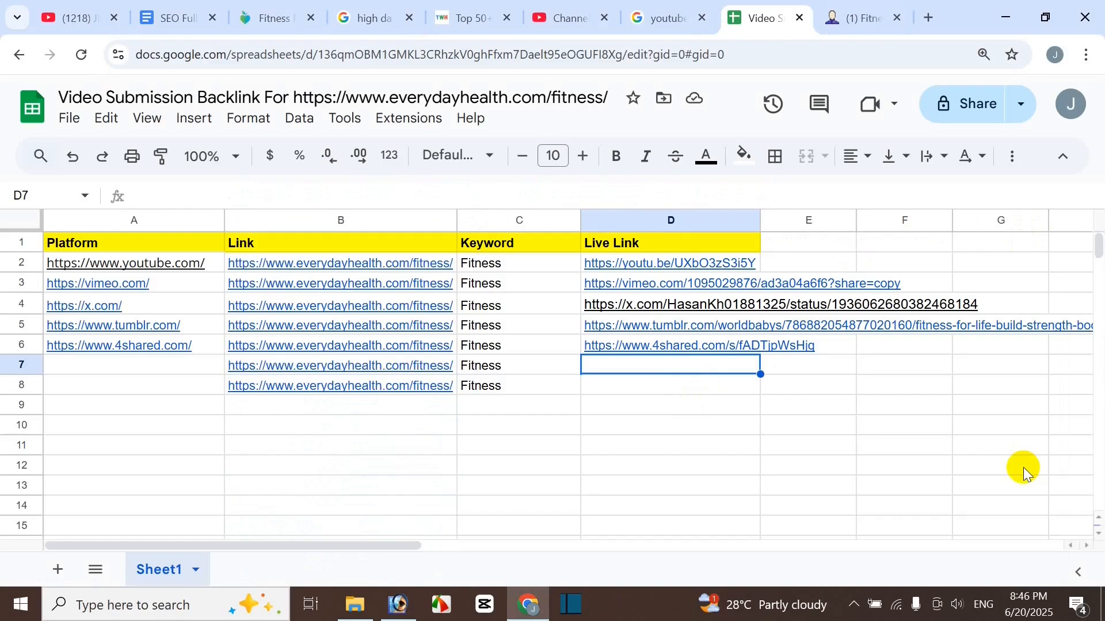
{"action": "key", "text": "ctrl+v"}
{"action": "left_click", "coordinate": [675, 447]}
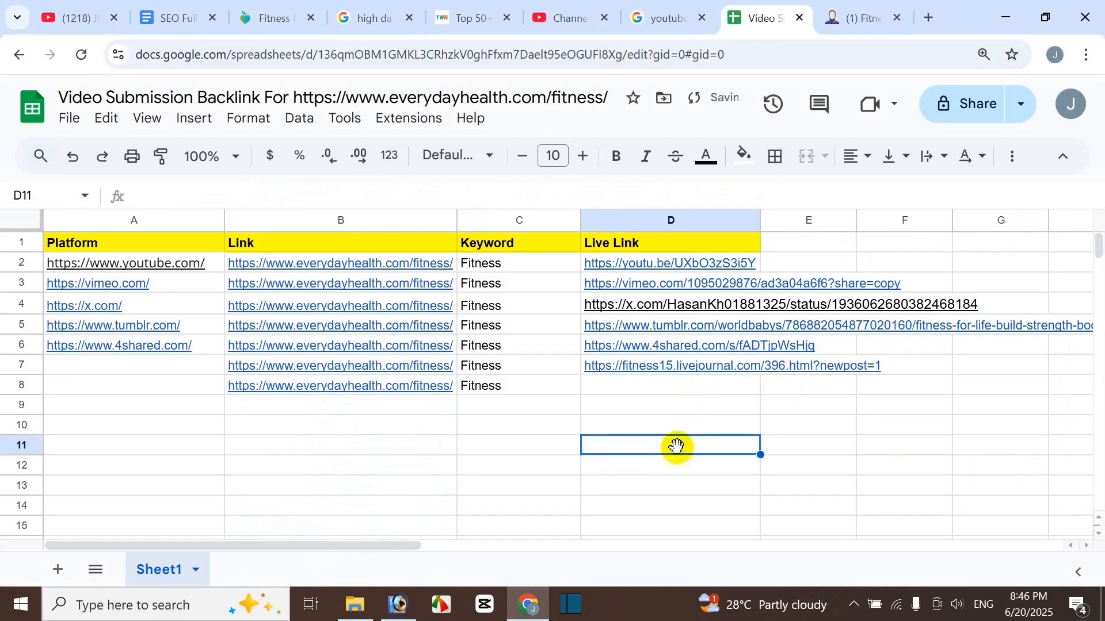
Open the D7 link to verify the published Fitness for Life post loads
{"action": "left_click", "coordinate": [680, 363]}
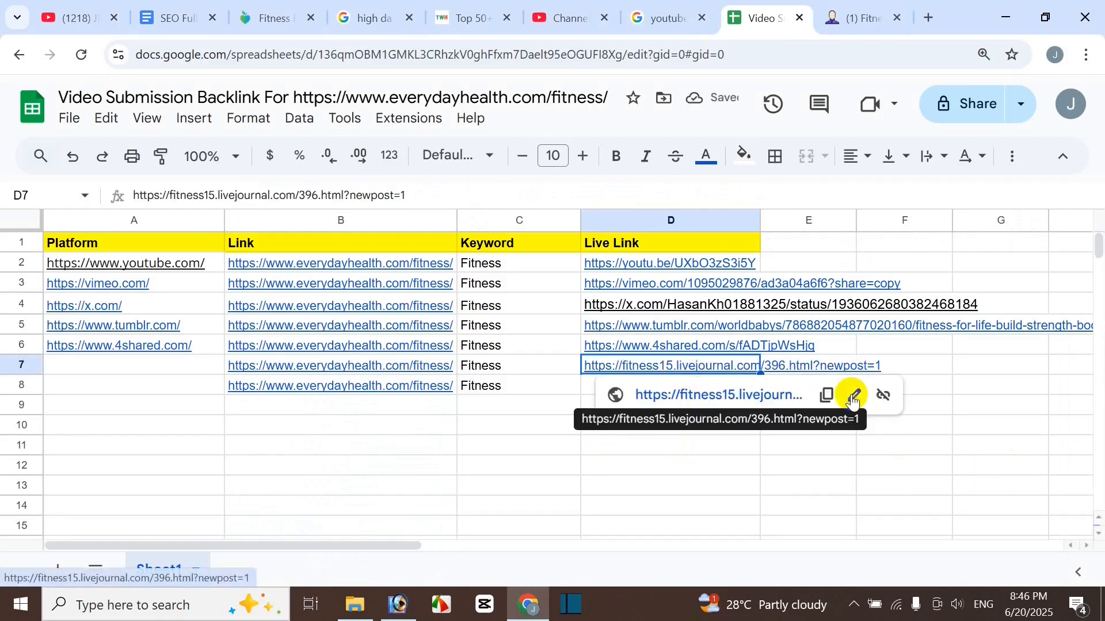
{"action": "left_click", "coordinate": [726, 397]}
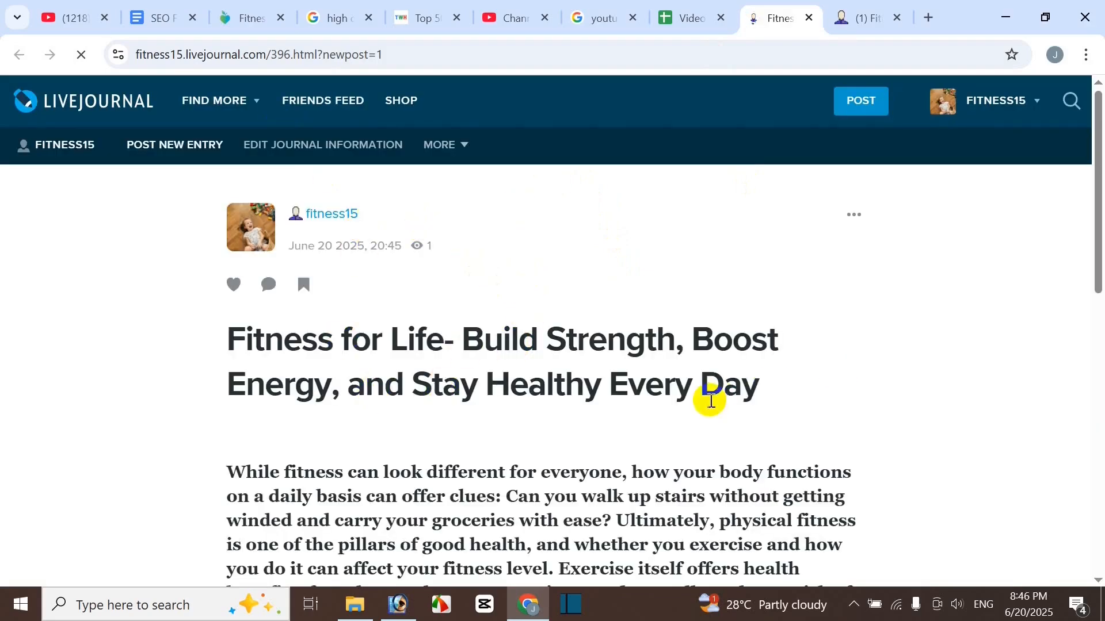
{"action": "scroll", "coordinate": [661, 385], "scroll_direction": "down", "scroll_amount": 3}
Follow the post's Fitness link, then come back to the published post's tab
{"action": "scroll", "coordinate": [645, 324], "scroll_direction": "down", "scroll_amount": 1}
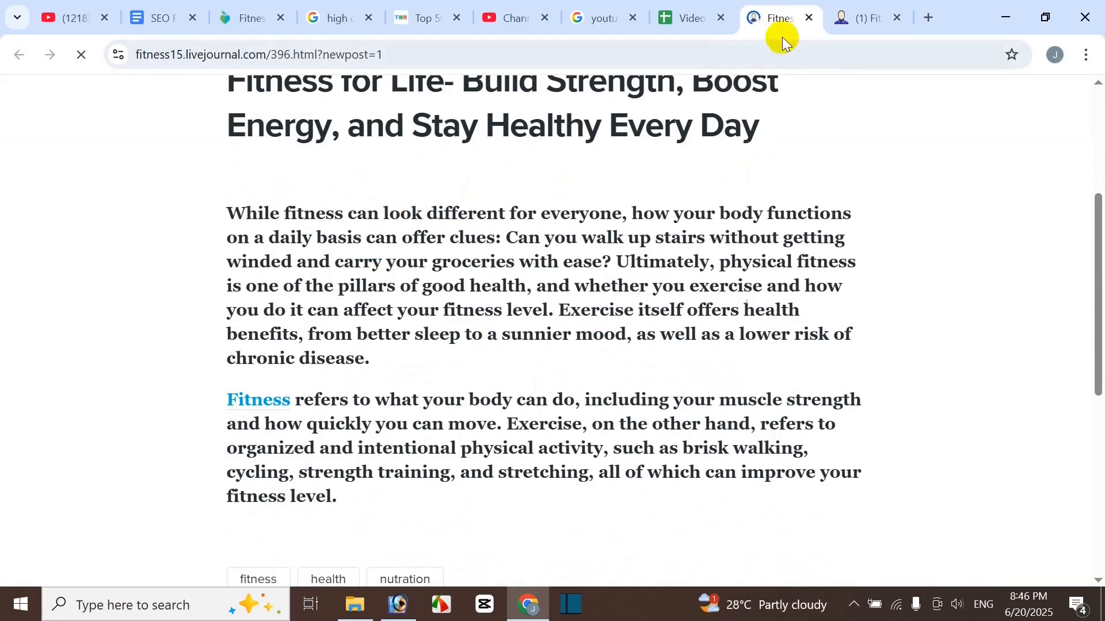
{"action": "scroll", "coordinate": [252, 387], "scroll_direction": "down", "scroll_amount": 4}
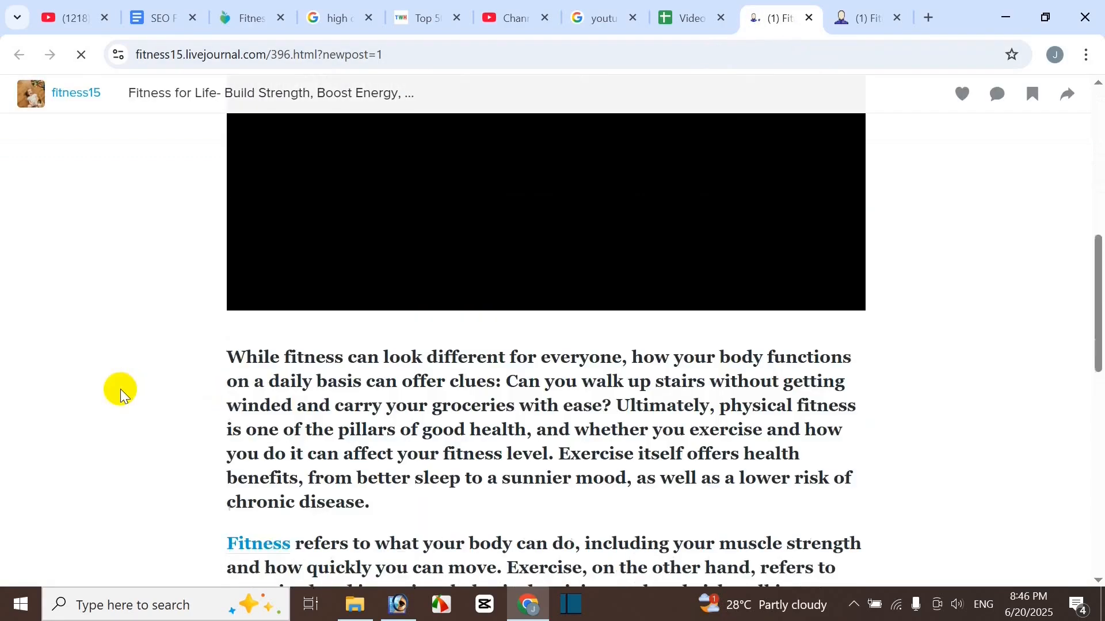
{"action": "left_click", "coordinate": [251, 452]}
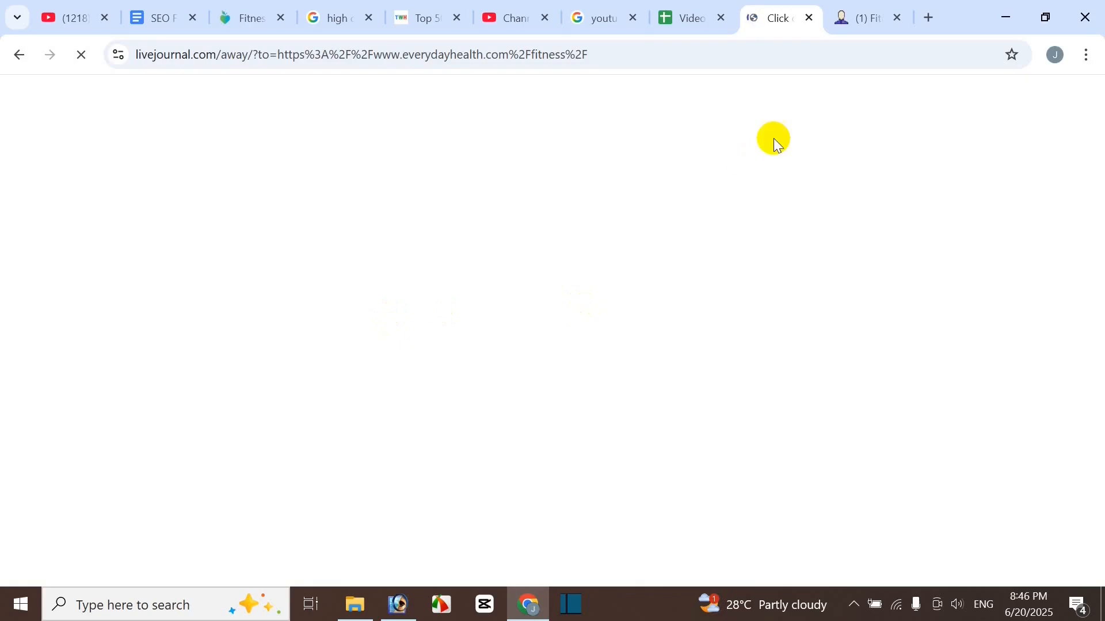
{"action": "left_click", "coordinate": [857, 16]}
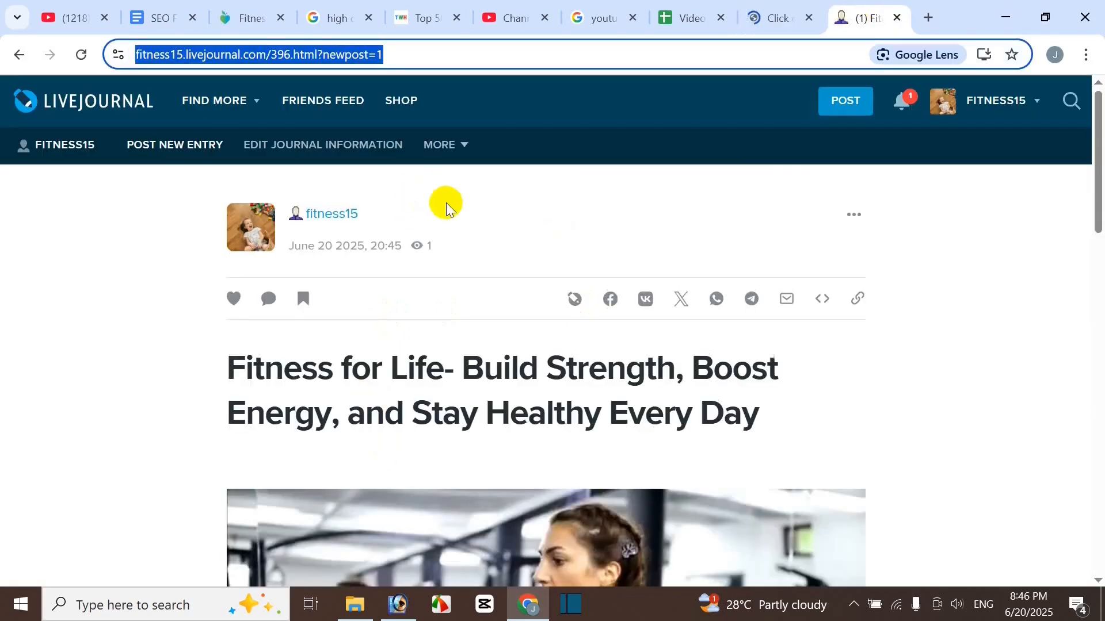
Proceed past the external link warning to reach the everydayhealth.com/fitness/ page
{"action": "scroll", "coordinate": [505, 443], "scroll_direction": "down", "scroll_amount": 12}
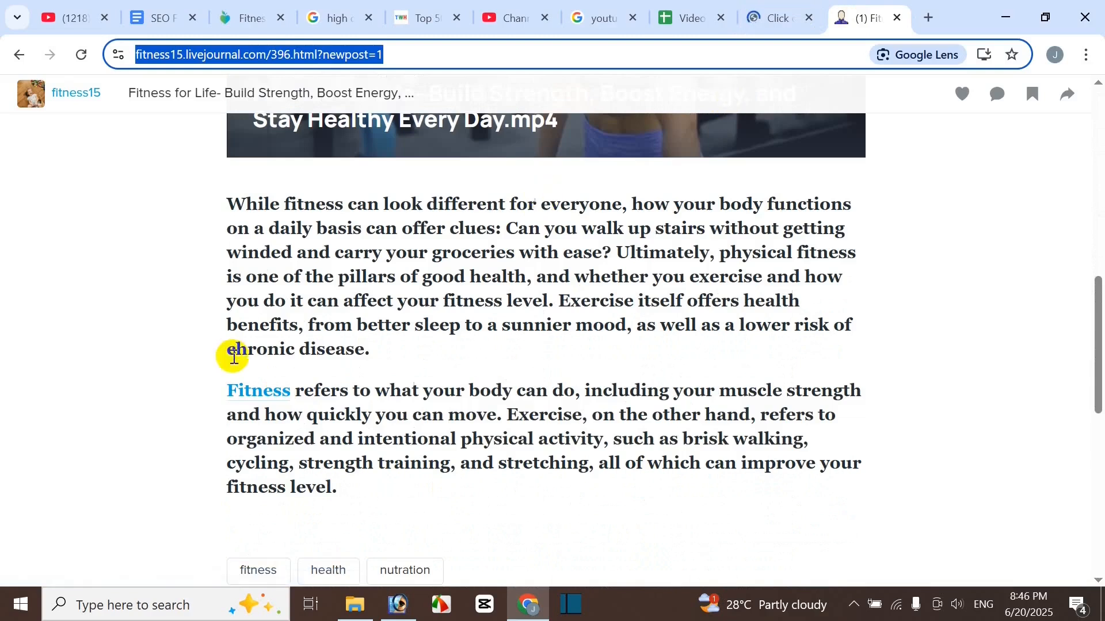
{"action": "scroll", "coordinate": [504, 389], "scroll_direction": "down", "scroll_amount": 2}
{"action": "scroll", "coordinate": [504, 389], "scroll_direction": "up", "scroll_amount": 5}
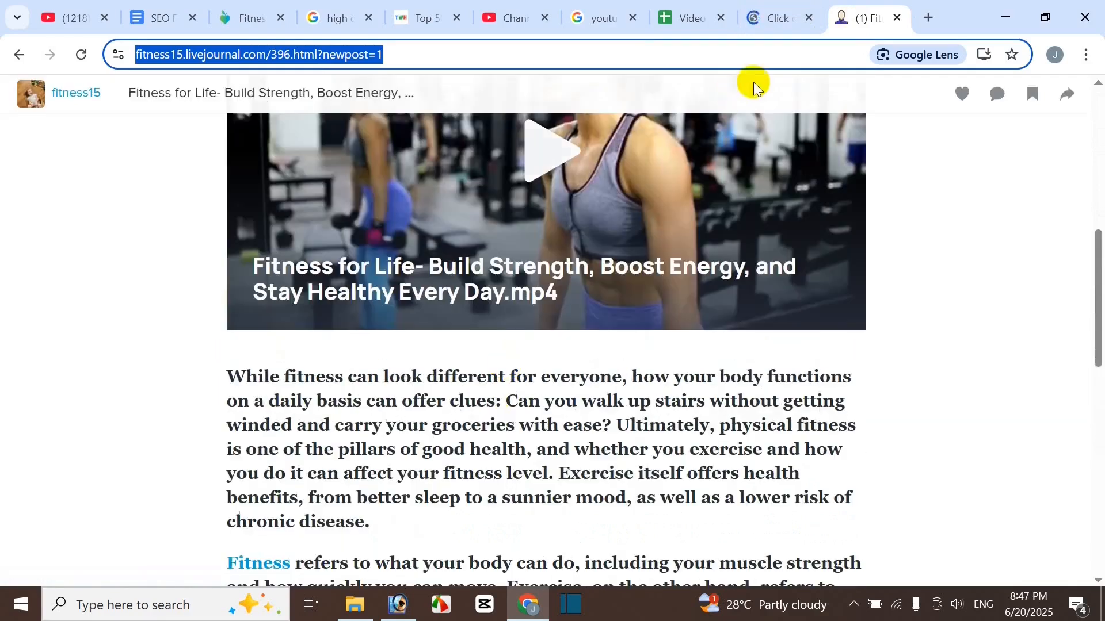
{"action": "left_click", "coordinate": [780, 23]}
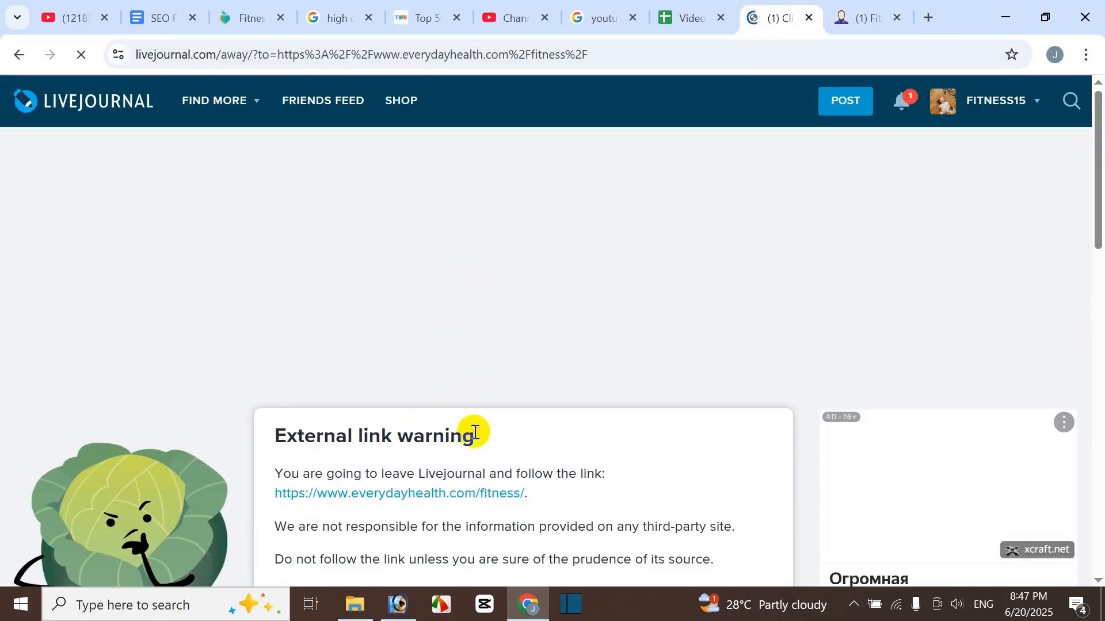
{"action": "scroll", "coordinate": [466, 420], "scroll_direction": "down", "scroll_amount": 3}
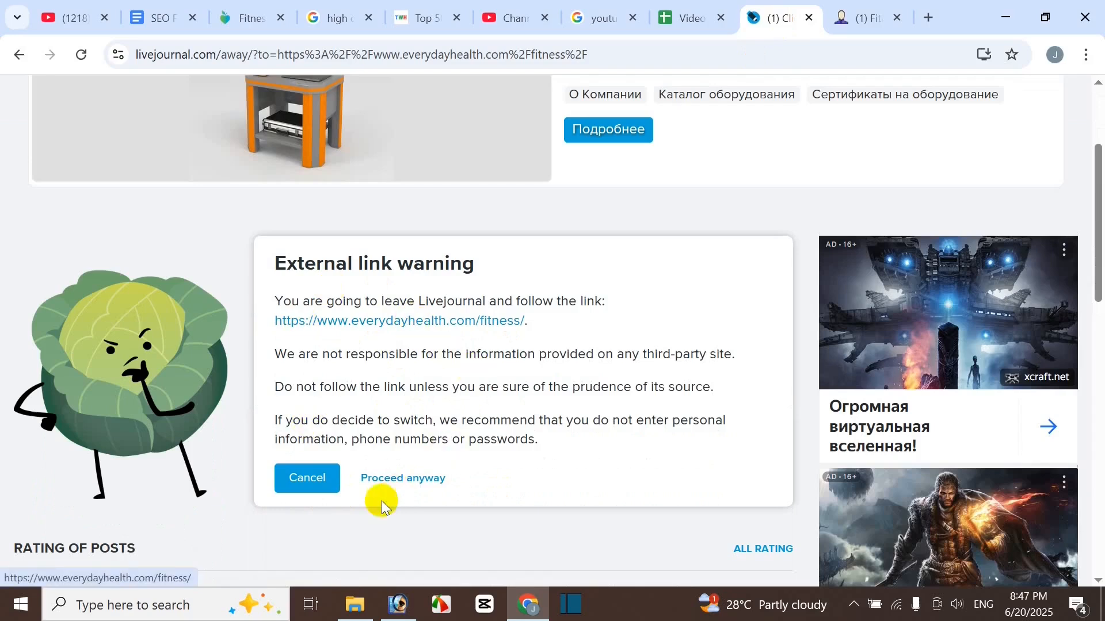
{"action": "left_click", "coordinate": [415, 484]}
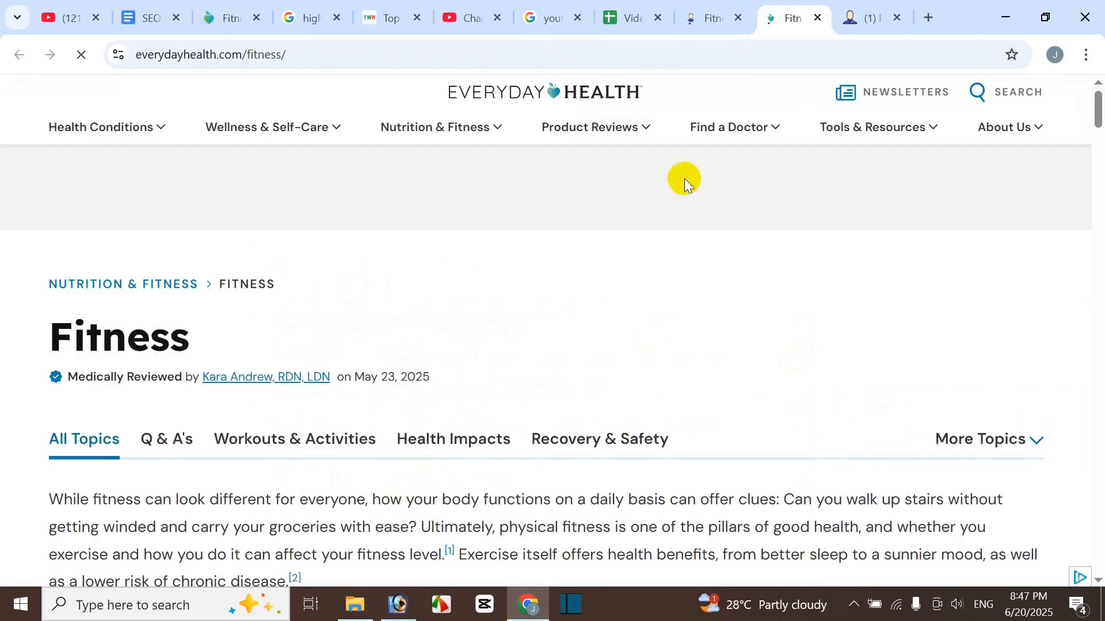
Close the everydayhealth tab and select the empty Platform cell A7 in the tracker
{"action": "left_click", "coordinate": [818, 18]}
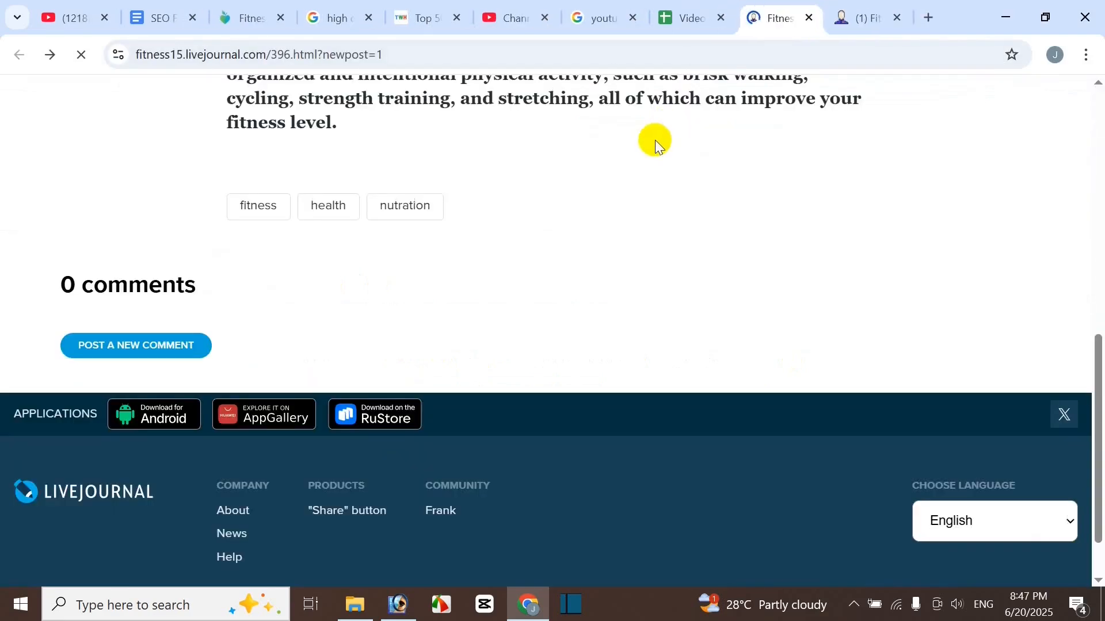
{"action": "scroll", "coordinate": [672, 262], "scroll_direction": "up", "scroll_amount": 10}
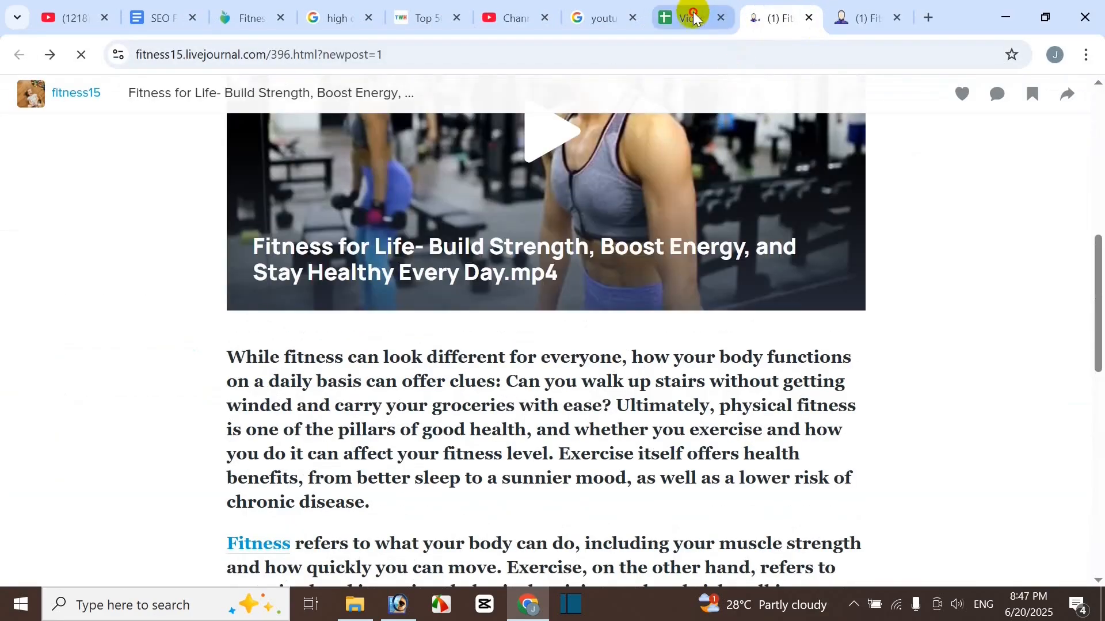
{"action": "left_click", "coordinate": [692, 16]}
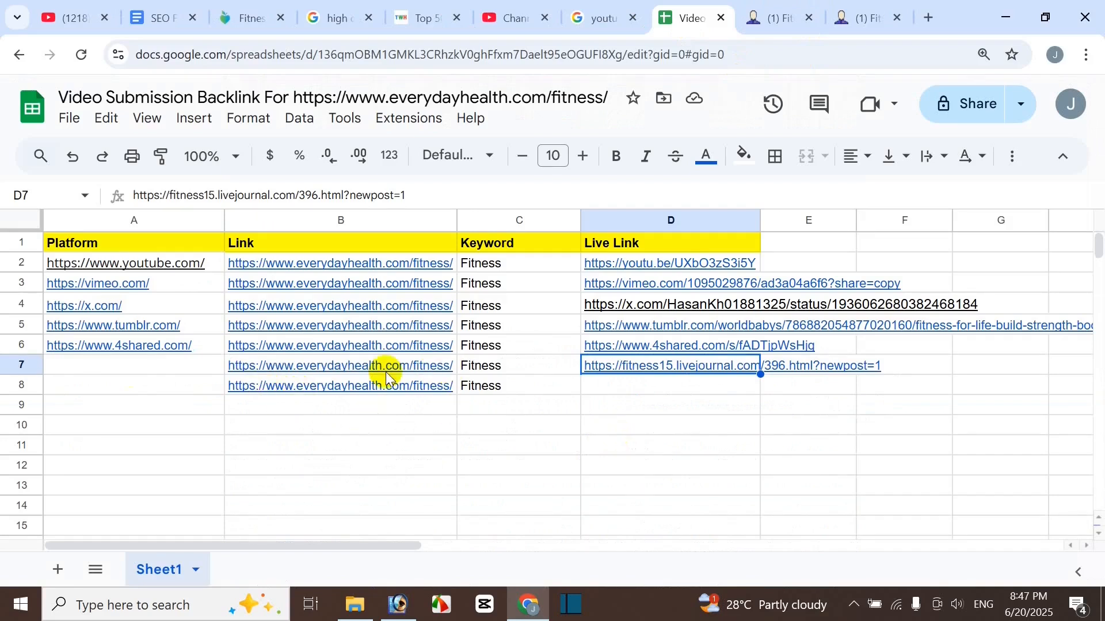
{"action": "left_click", "coordinate": [131, 368]}
{"action": "left_click", "coordinate": [779, 18]}
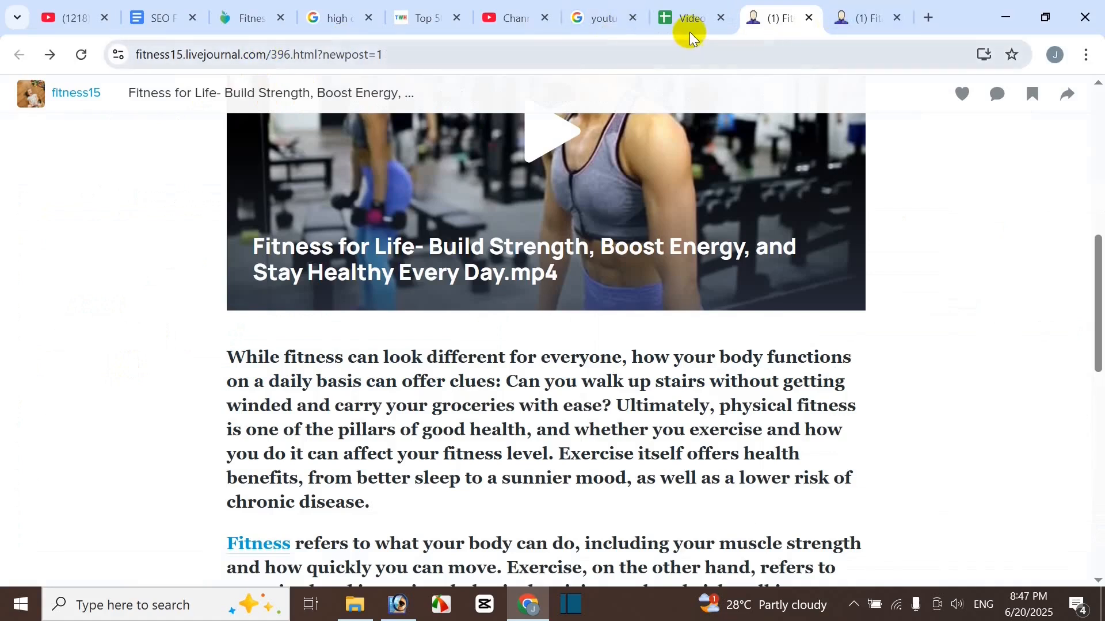
{"action": "left_click", "coordinate": [604, 19]}
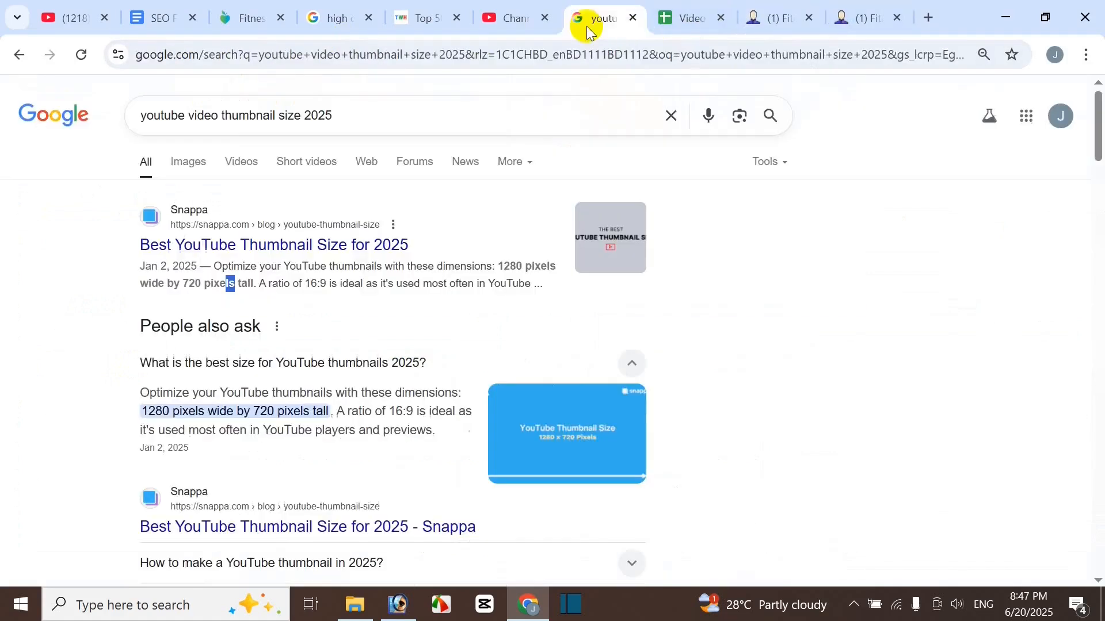
{"action": "left_click", "coordinate": [417, 19]}
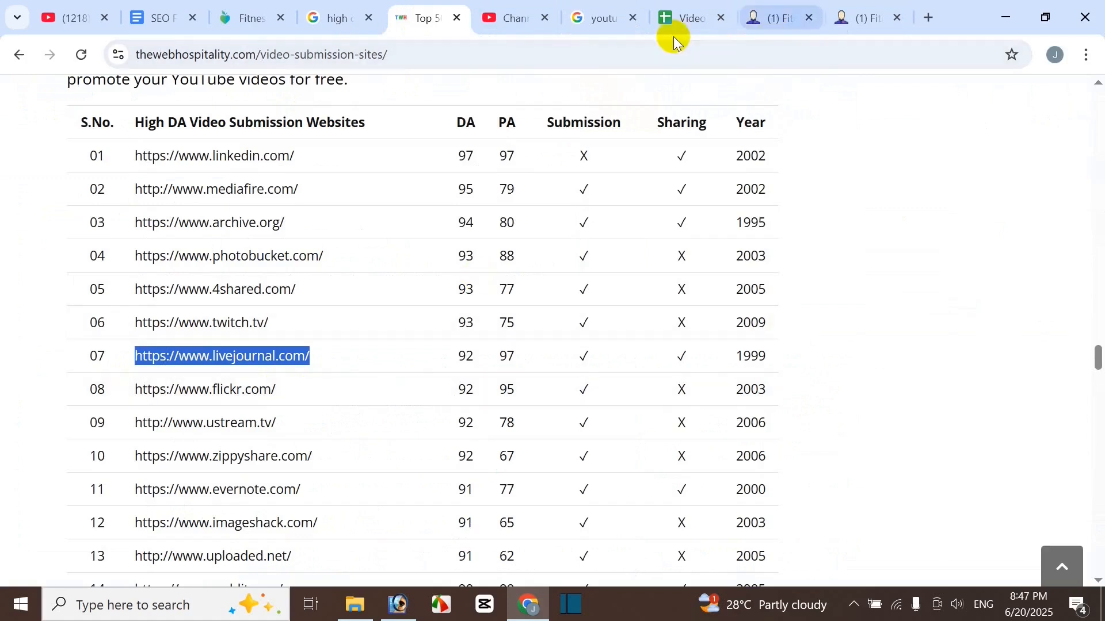
{"action": "left_click", "coordinate": [682, 19]}
{"action": "type", "text": "https://www.livejournal.com/"}
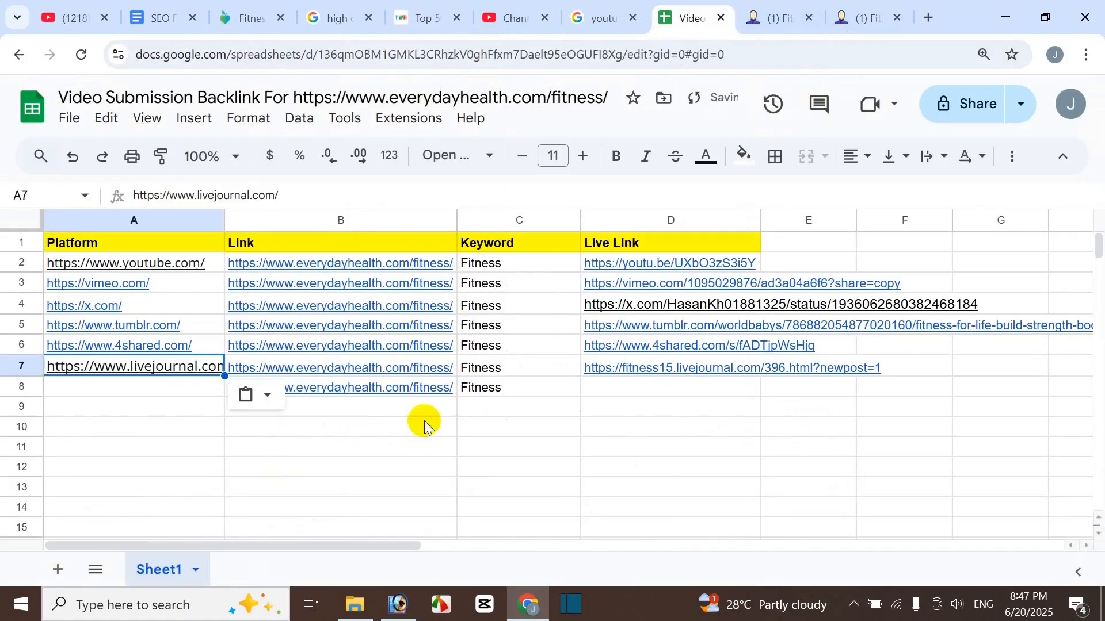
{"action": "left_click", "coordinate": [571, 475]}
Close the duplicate LiveJournal post tab and return to the backlink tracker sheet
{"action": "mouse_move", "coordinate": [772, 377]}
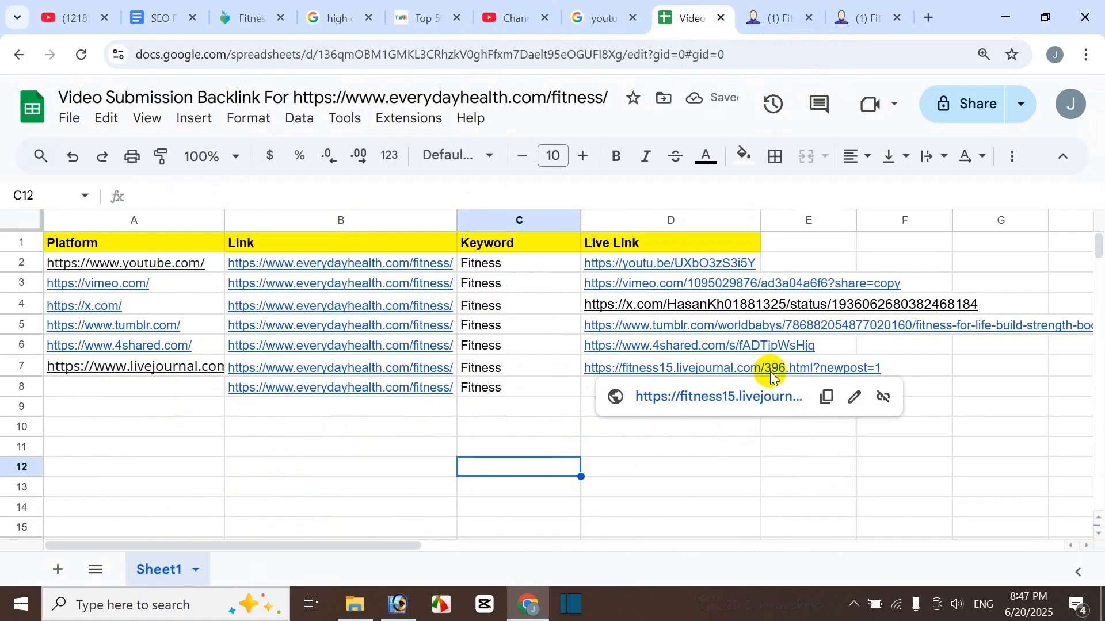
{"action": "left_click", "coordinate": [866, 17]}
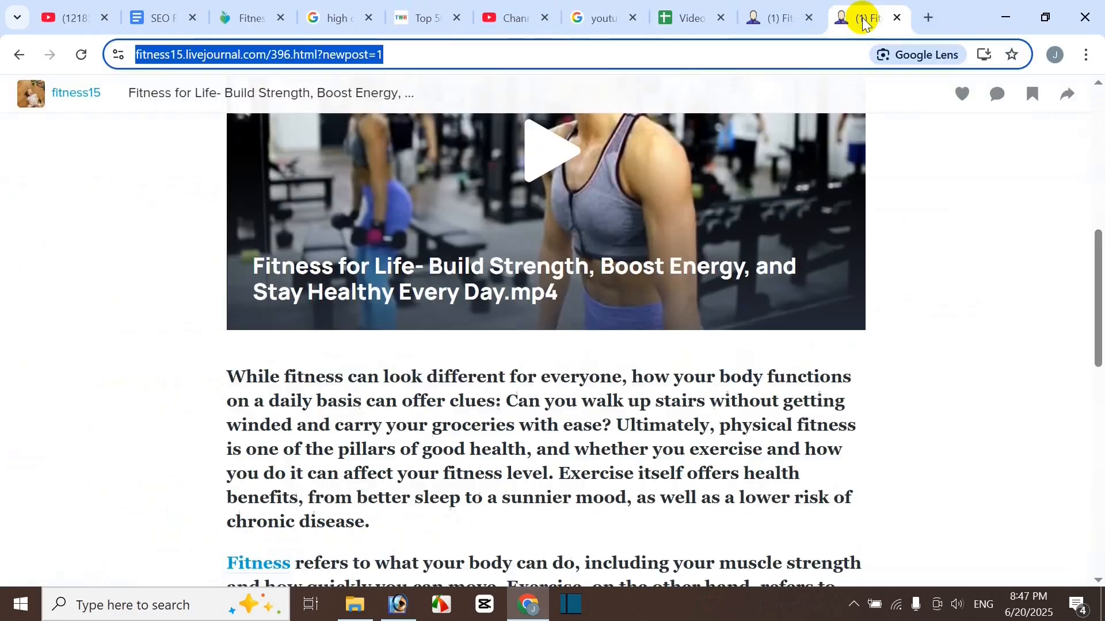
{"action": "left_click", "coordinate": [896, 18]}
{"action": "scroll", "coordinate": [863, 357], "scroll_direction": "up", "scroll_amount": 10}
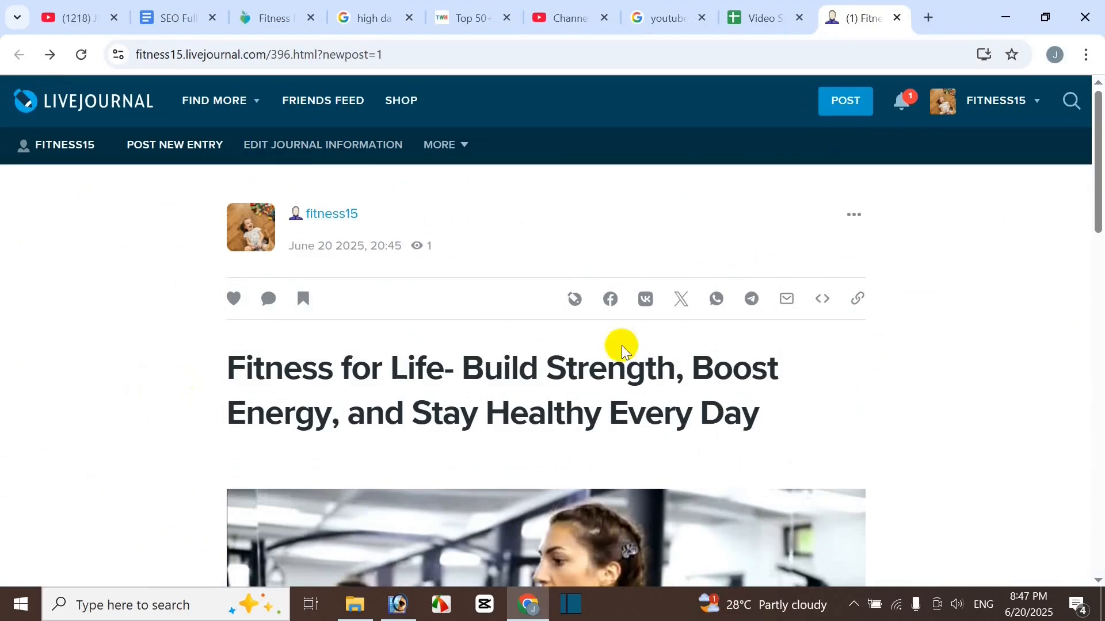
{"action": "left_click", "coordinate": [748, 18]}
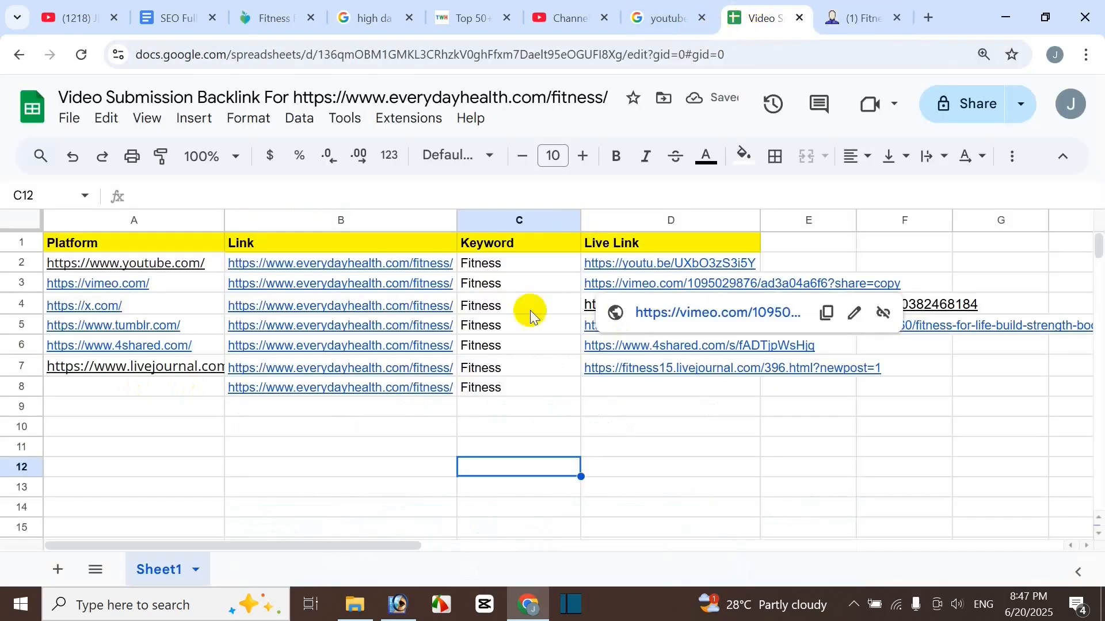
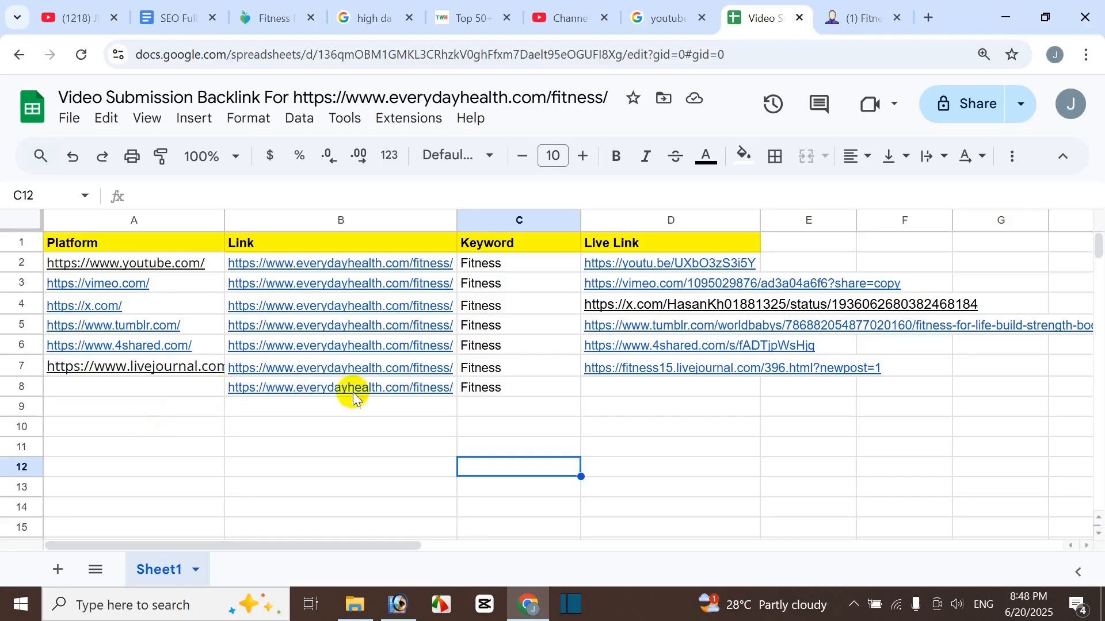
Show the SEO course notes from the top, with title and backlink report line, then return to the spreadsheet
{"action": "left_click", "coordinate": [167, 22]}
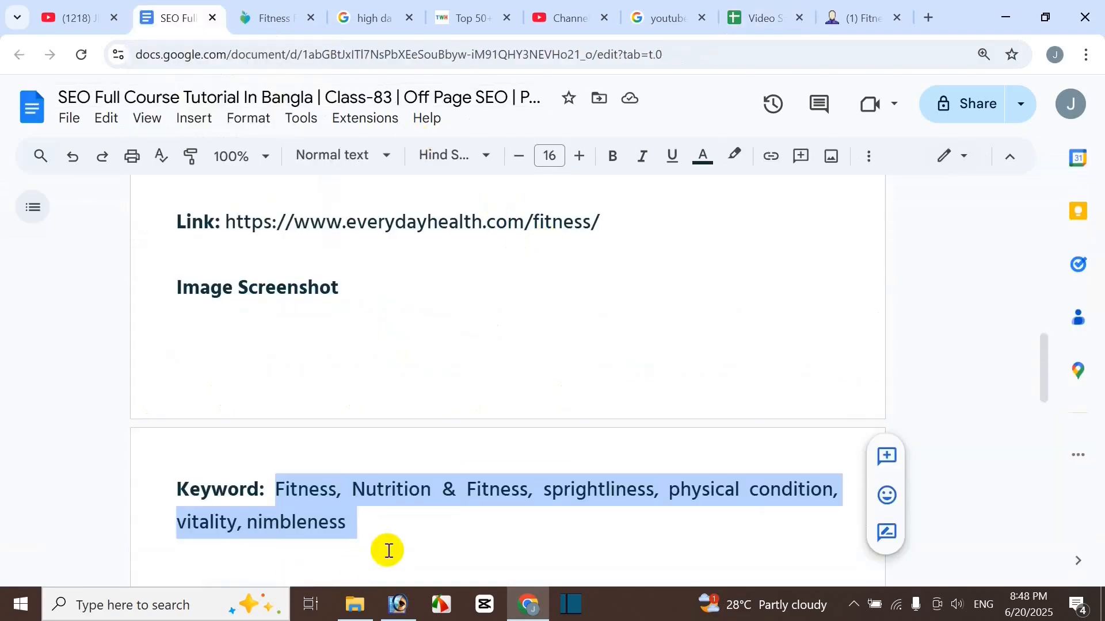
{"action": "left_click", "coordinate": [391, 538]}
{"action": "scroll", "coordinate": [829, 302], "scroll_direction": "up", "scroll_amount": 15}
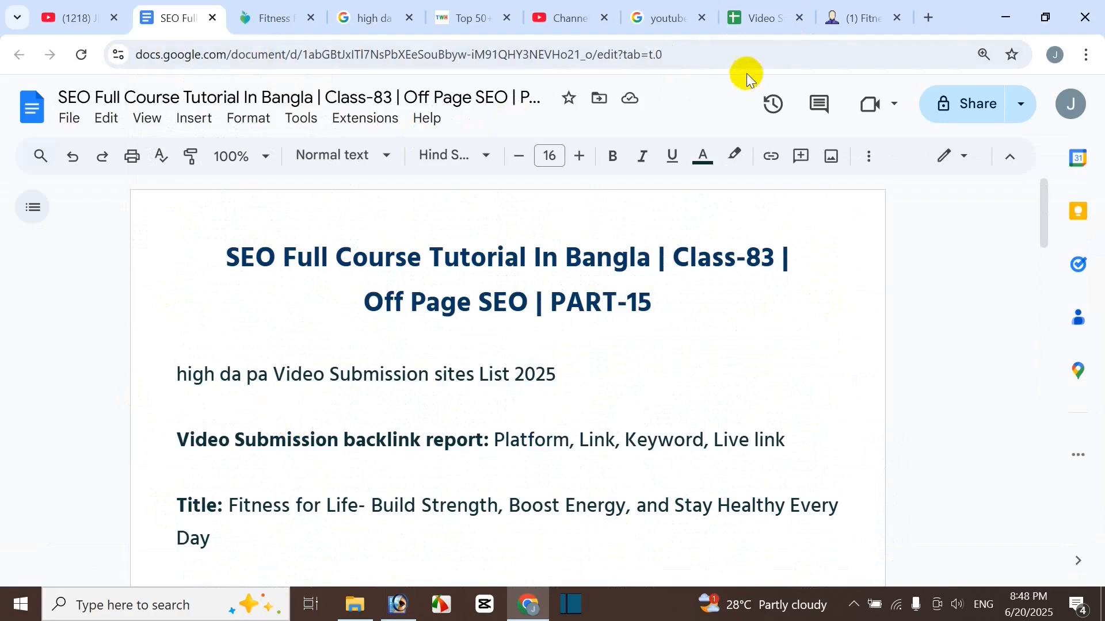
{"action": "left_click", "coordinate": [756, 22]}
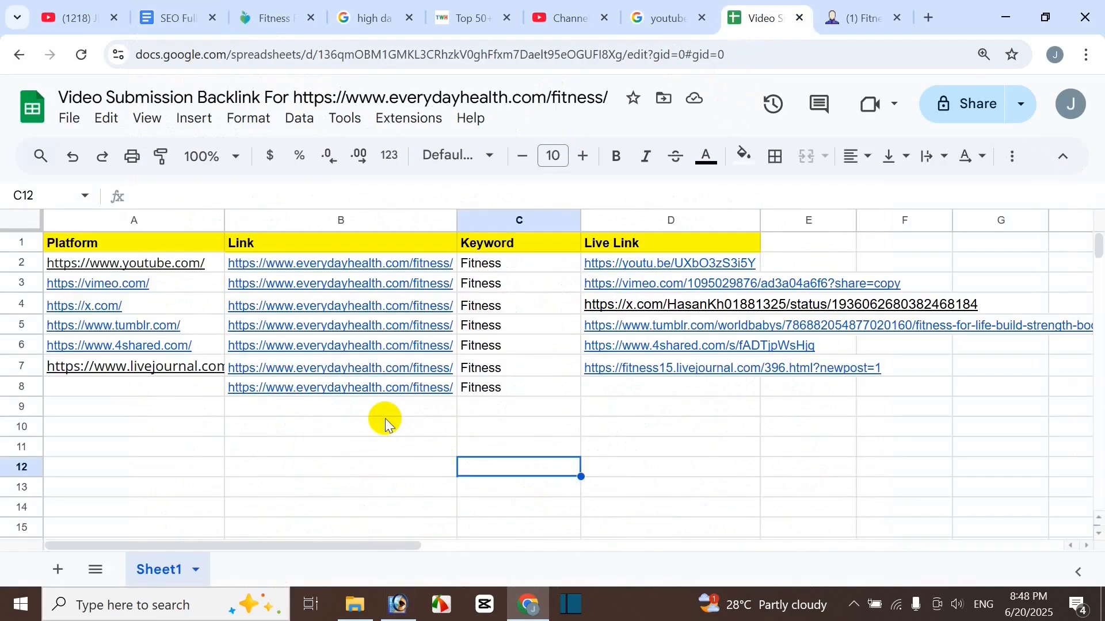
Select empty cell D10 and bring up the Share dialog for the Video Submission Backlink spreadsheet
{"action": "left_click", "coordinate": [718, 432]}
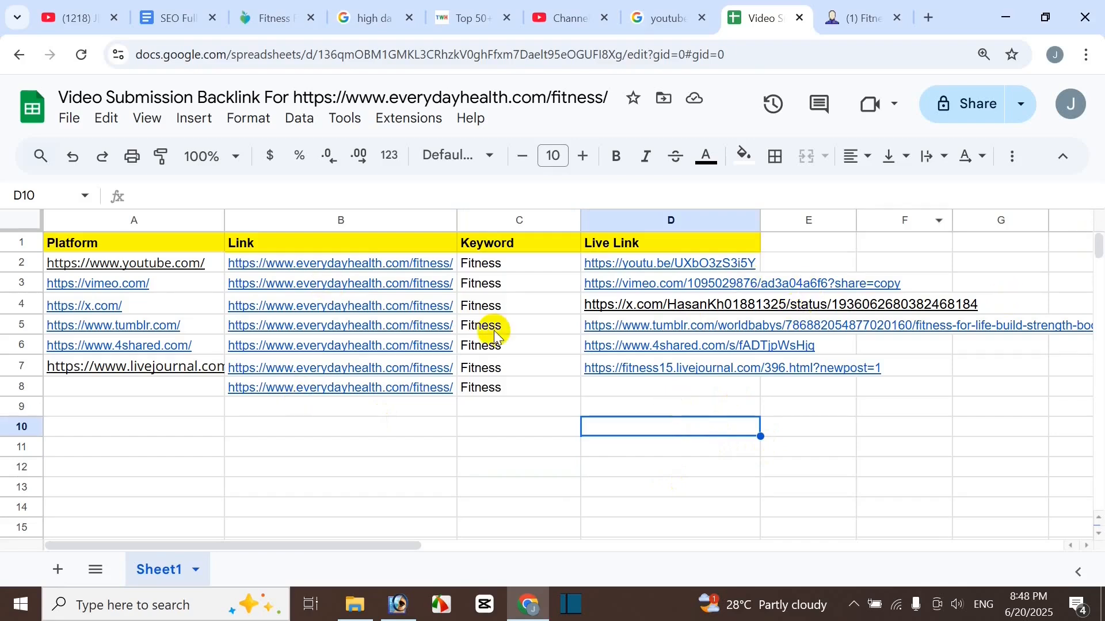
{"action": "left_click", "coordinate": [967, 101]}
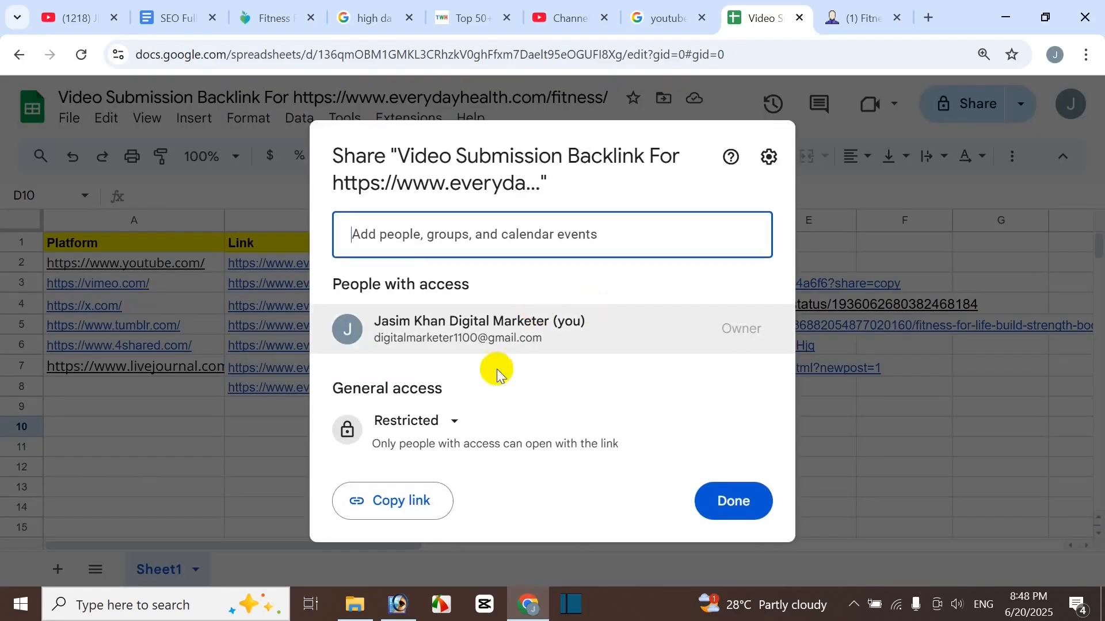
Set general access to Anyone with the link with the Editor role
{"action": "left_click", "coordinate": [441, 428]}
{"action": "left_click", "coordinate": [440, 507]}
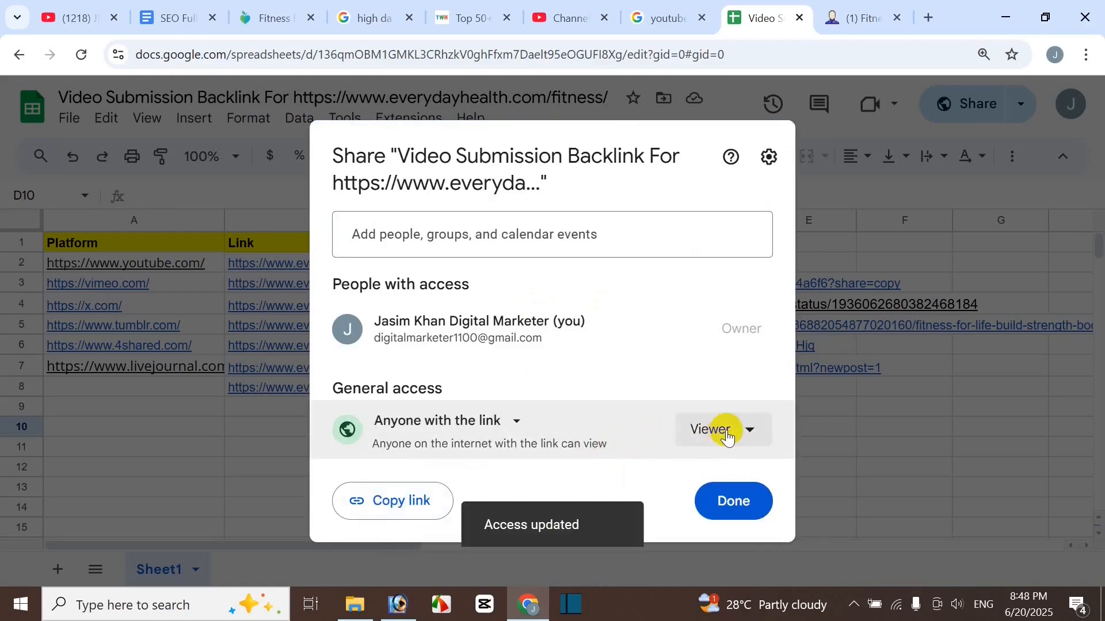
{"action": "left_click", "coordinate": [722, 429]}
{"action": "left_click", "coordinate": [661, 385]}
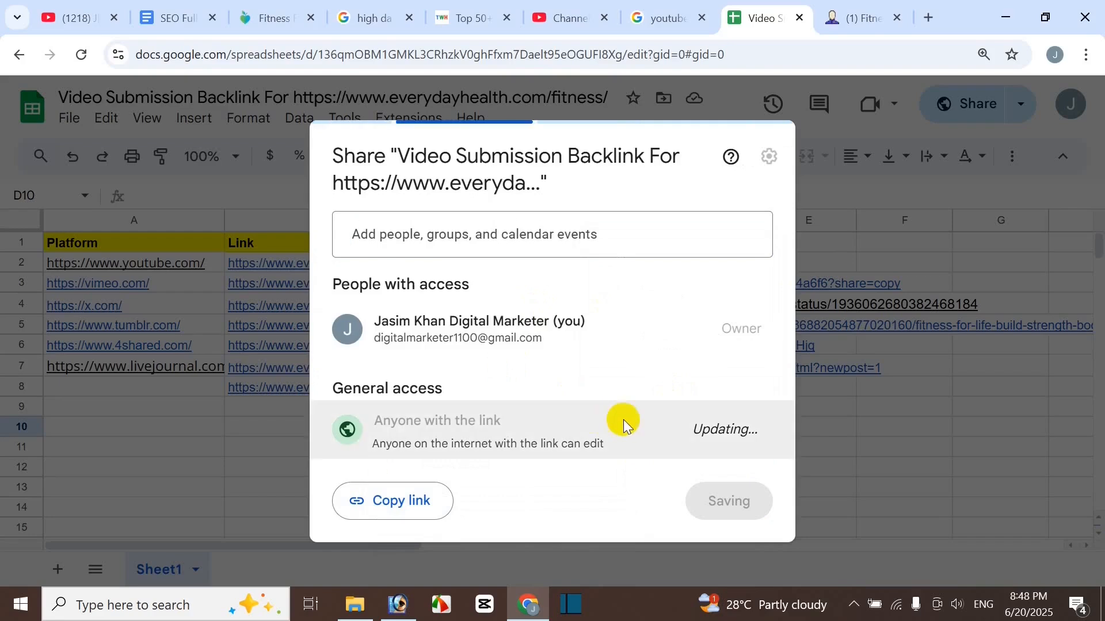
Draft an invite to a suggested collaborator with message 'hi', then back out and close sharing
{"action": "left_click", "coordinate": [447, 241]}
{"action": "left_click", "coordinate": [456, 397]}
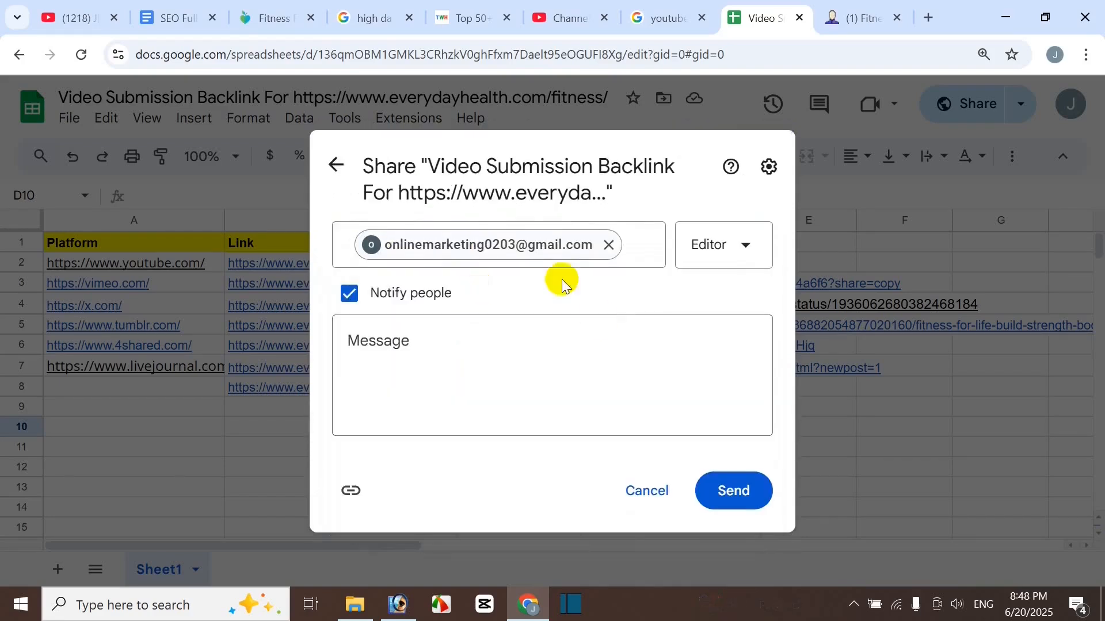
{"action": "left_click", "coordinate": [357, 391]}
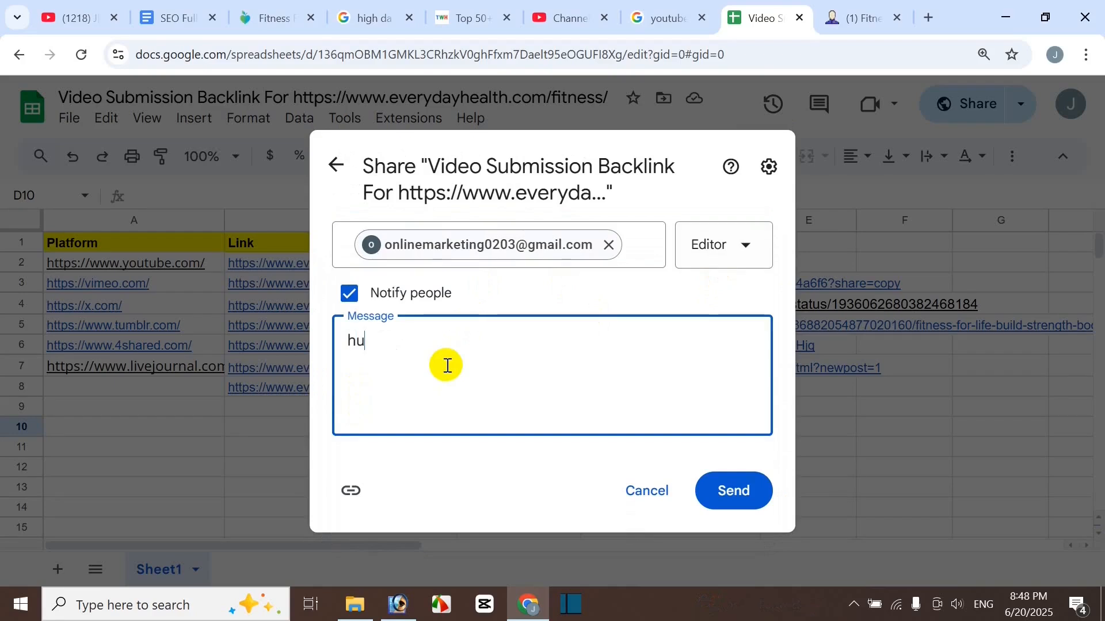
{"action": "type", "text": "hi"}
{"action": "key", "text": "Return"}
{"action": "type", "text": "dsfd"}
{"action": "key", "text": "Return"}
{"action": "type", "text": "fsdf"}
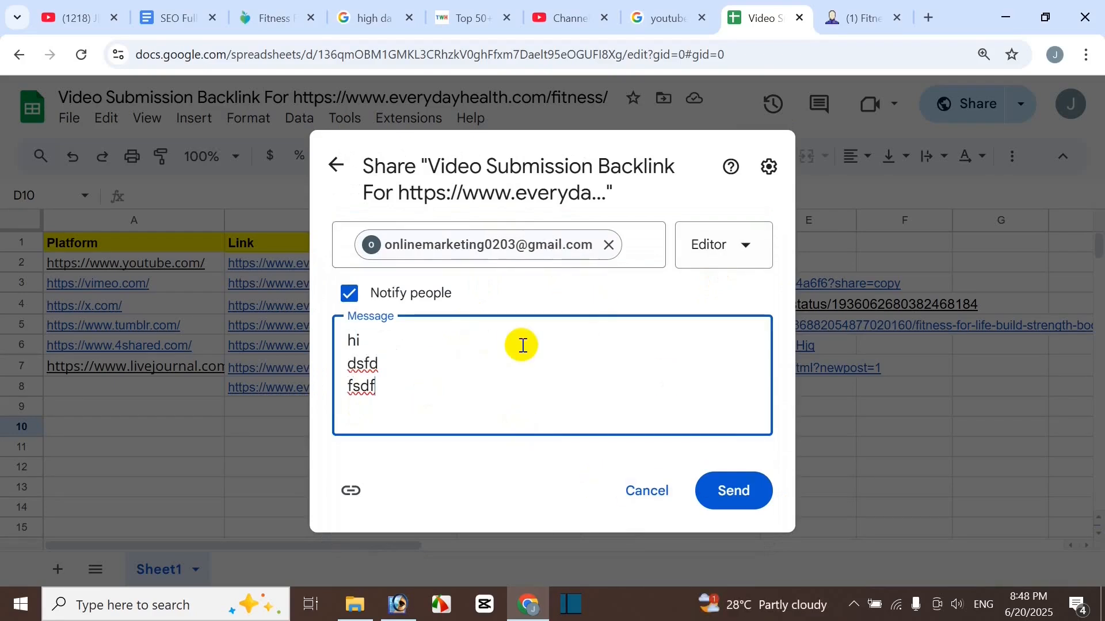
{"action": "left_click", "coordinate": [344, 165]}
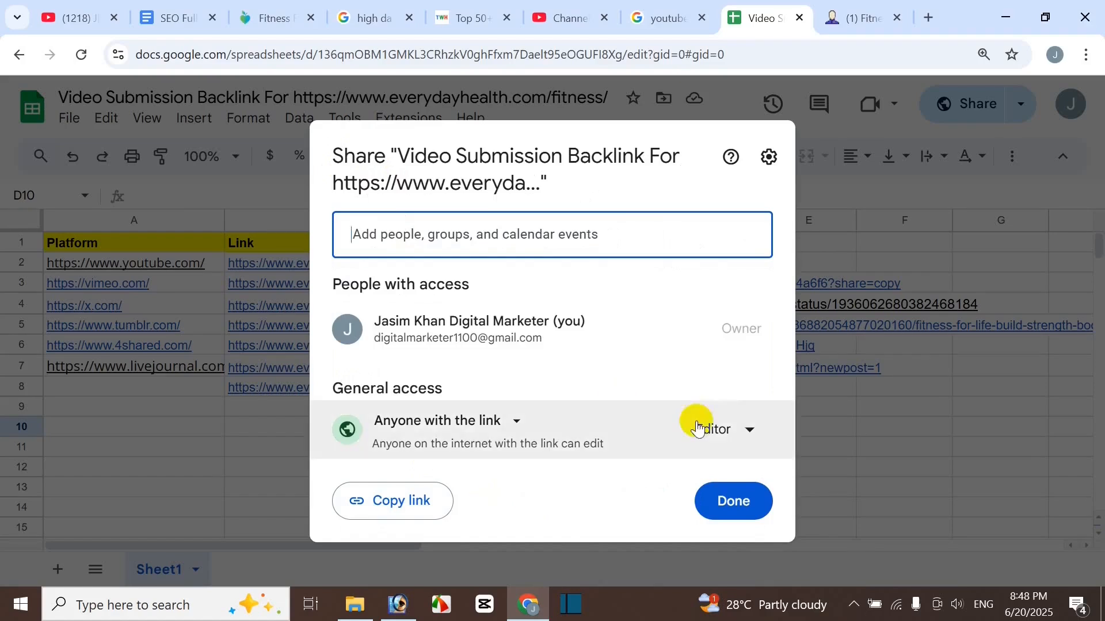
{"action": "left_click", "coordinate": [878, 434]}
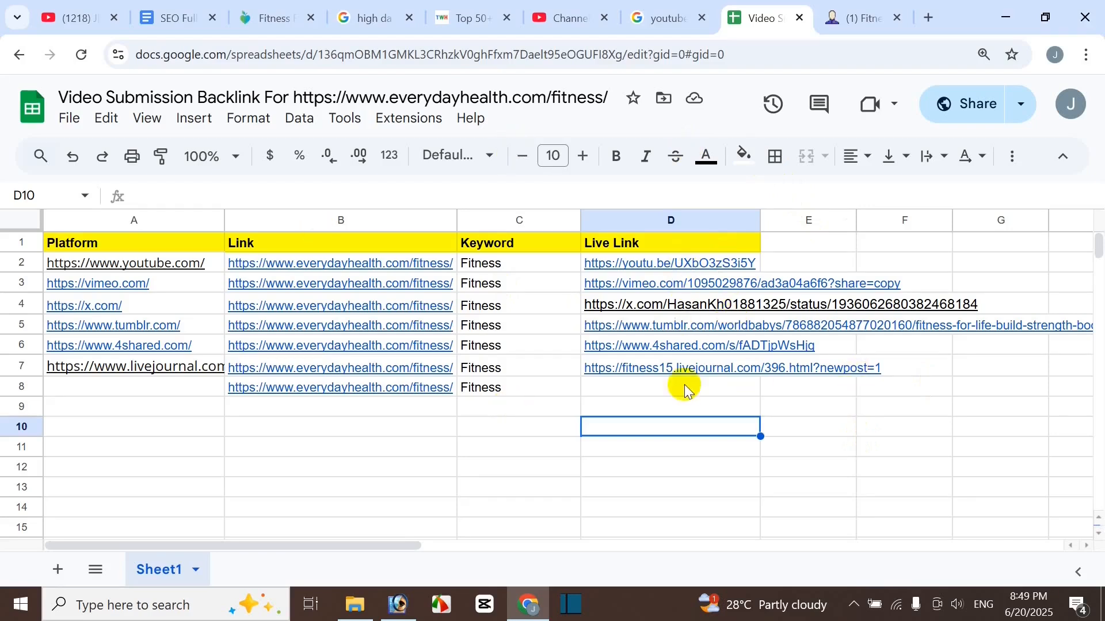
Return to the Class-83 SEO course notes document in Google Docs
{"action": "mouse_move", "coordinate": [644, 379]}
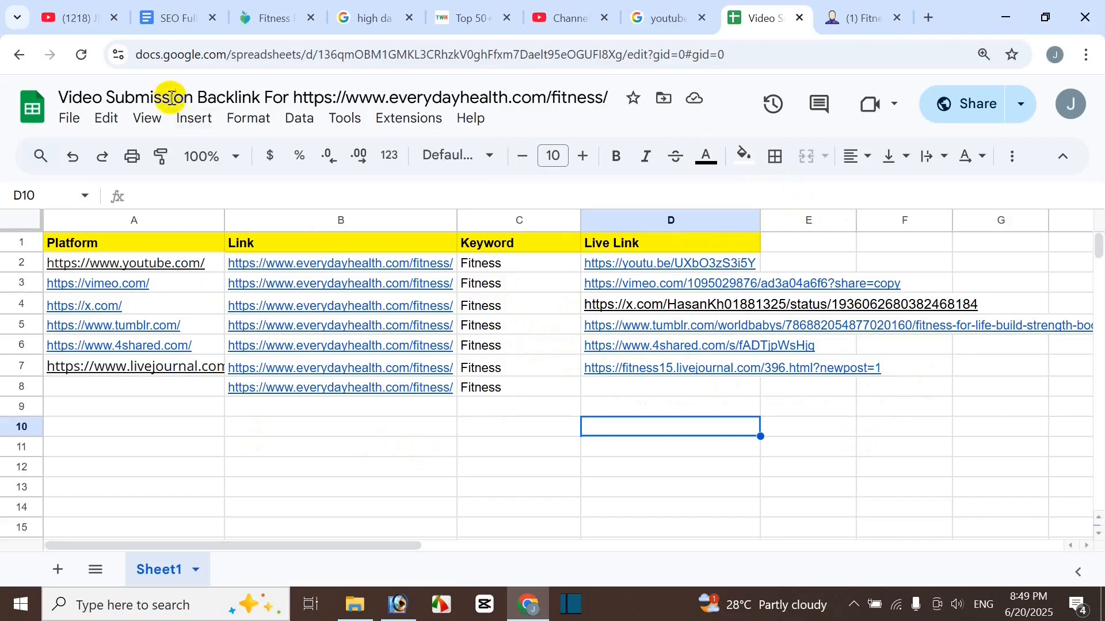
{"action": "left_click", "coordinate": [199, 26]}
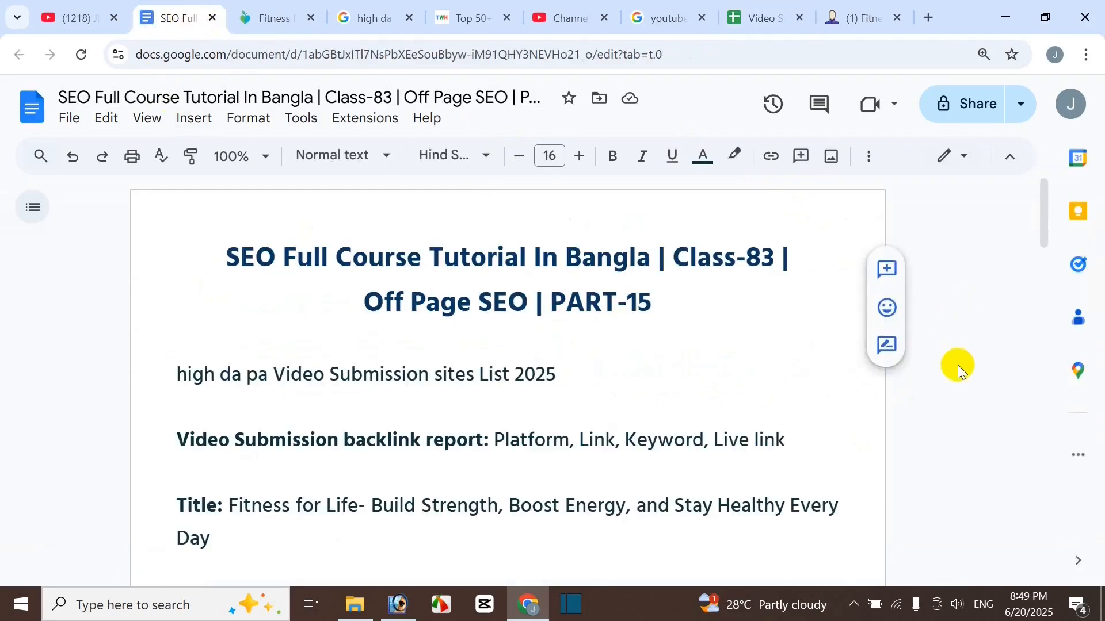